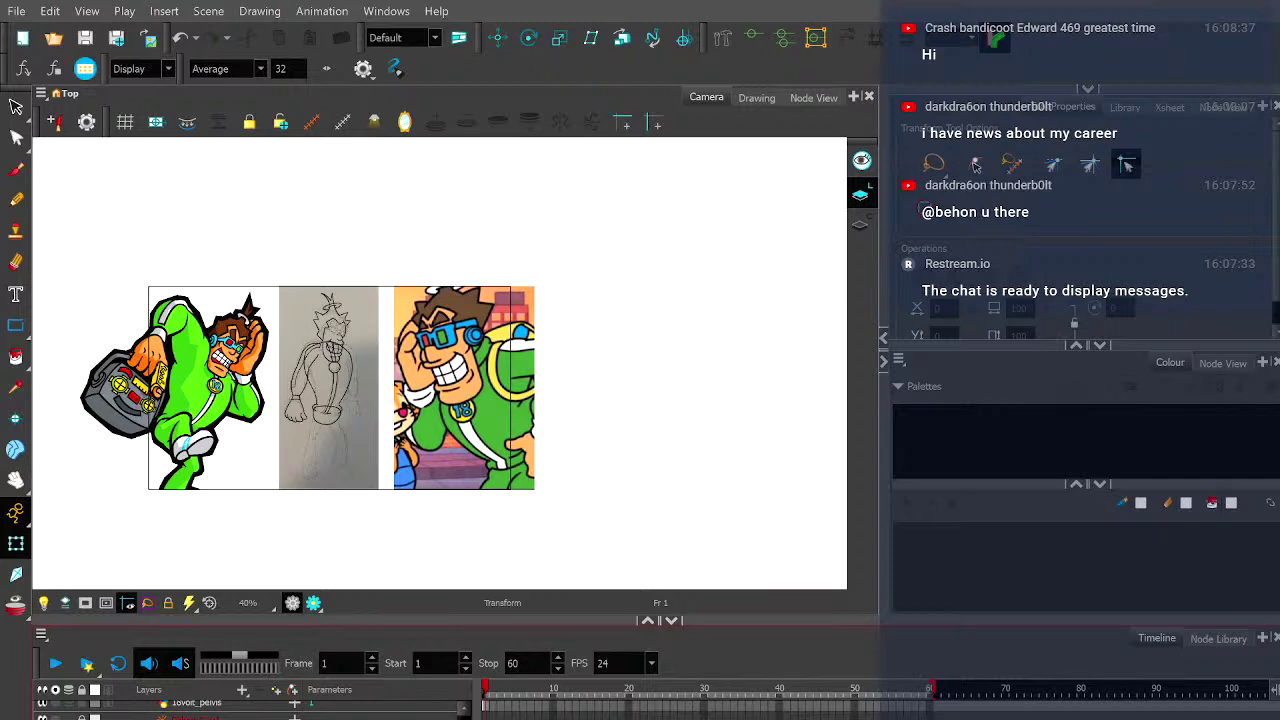
- Activate the Pencil tool for the 18volt_legfront layer and set its maximum size to 6
scroll(286, 394, up, 4)
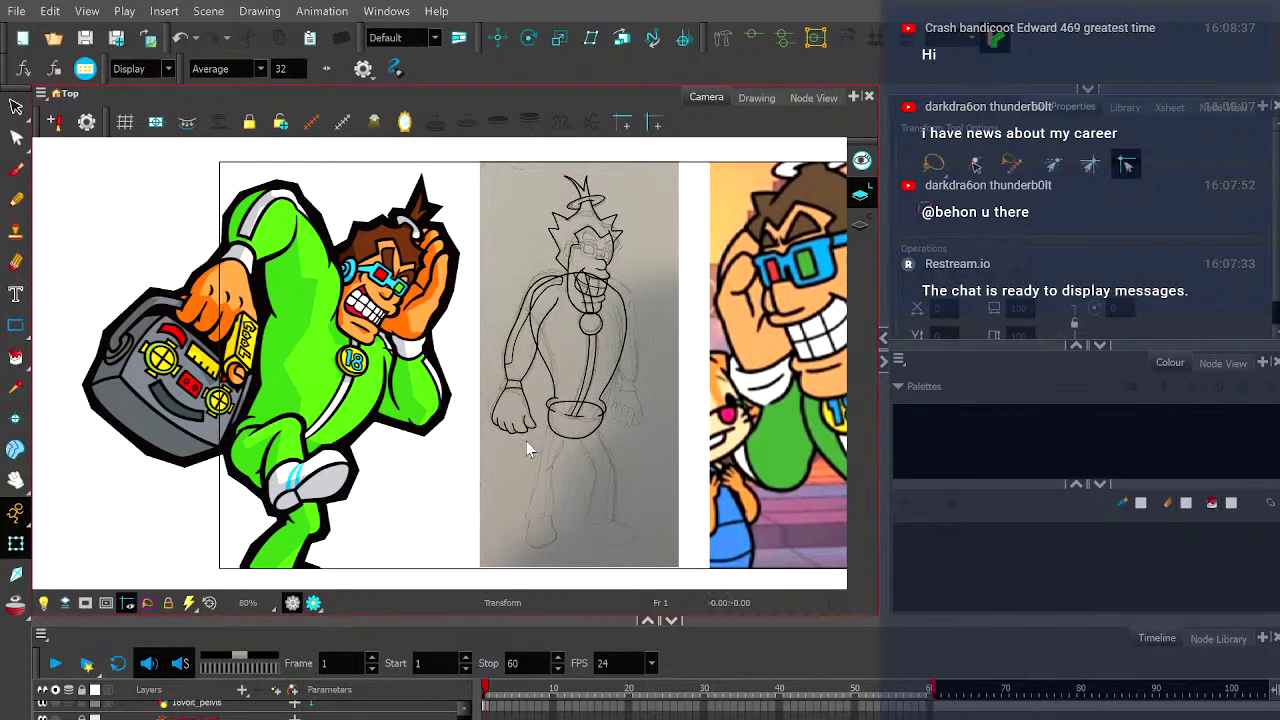
scroll(546, 460, up, 1)
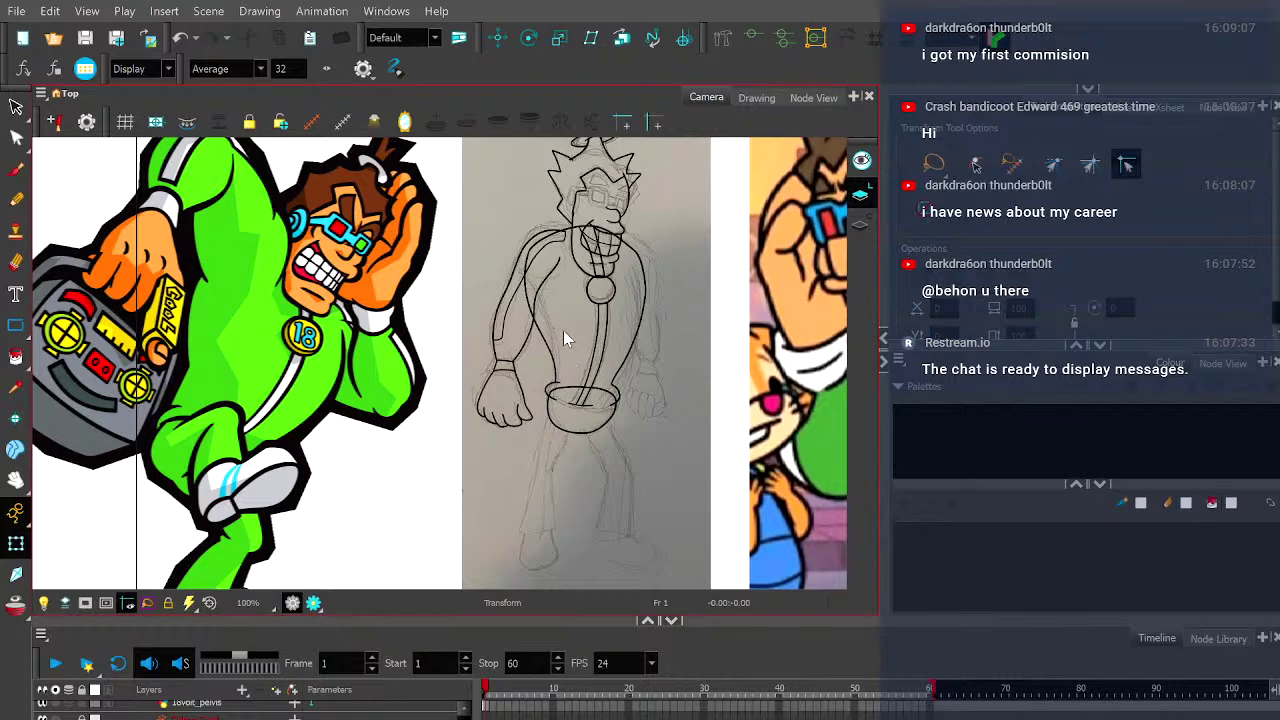
scroll(562, 327, up, 2)
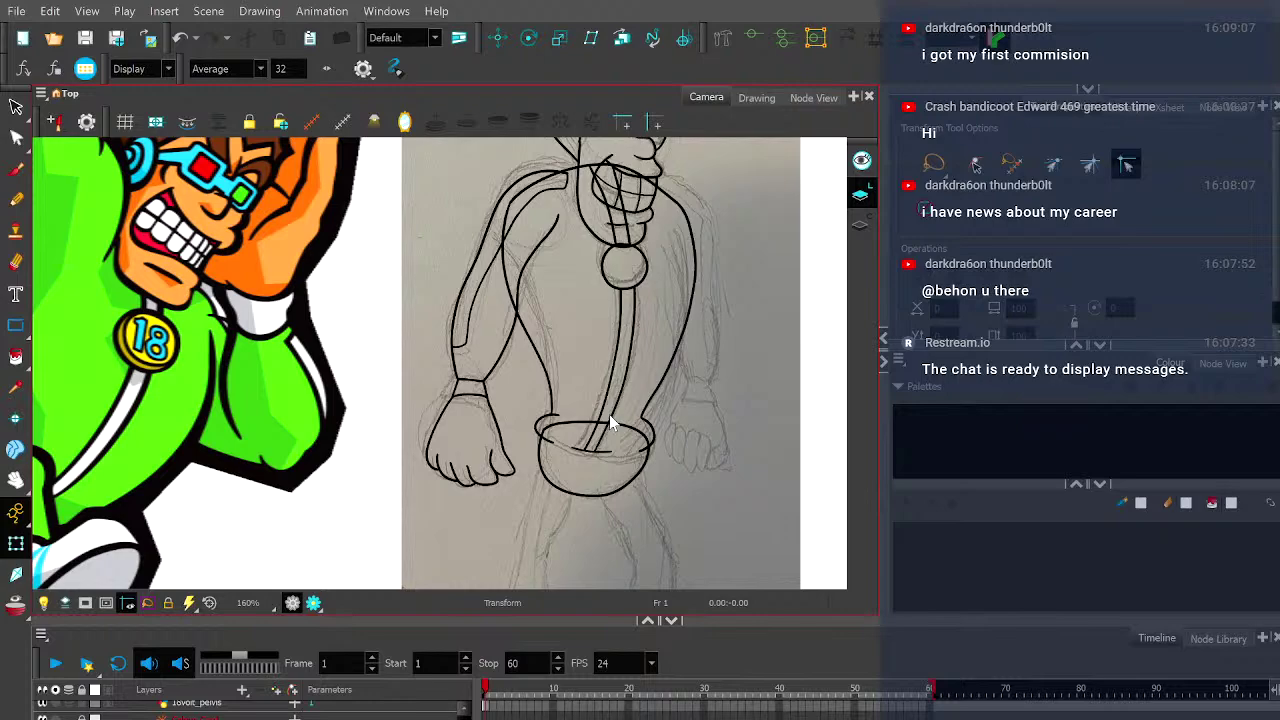
scroll(603, 444, up, 1)
scroll(640, 447, down, 4)
scroll(625, 400, up, 4)
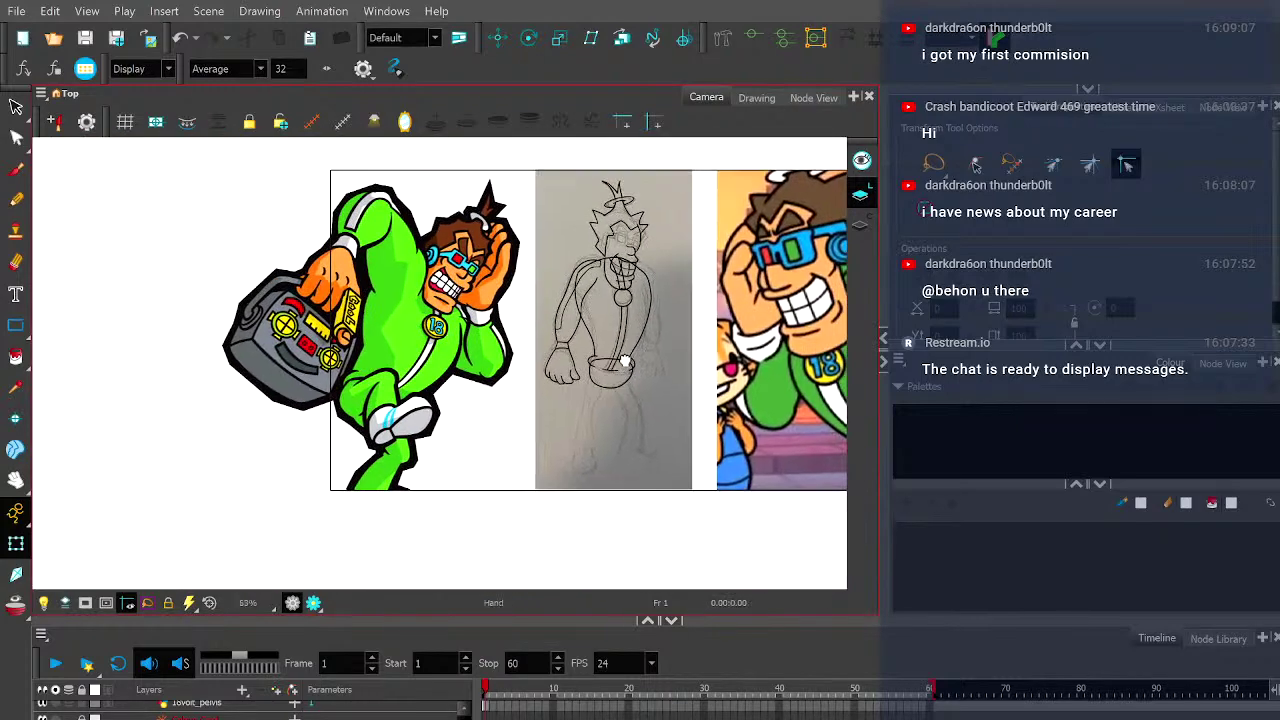
click(16, 199)
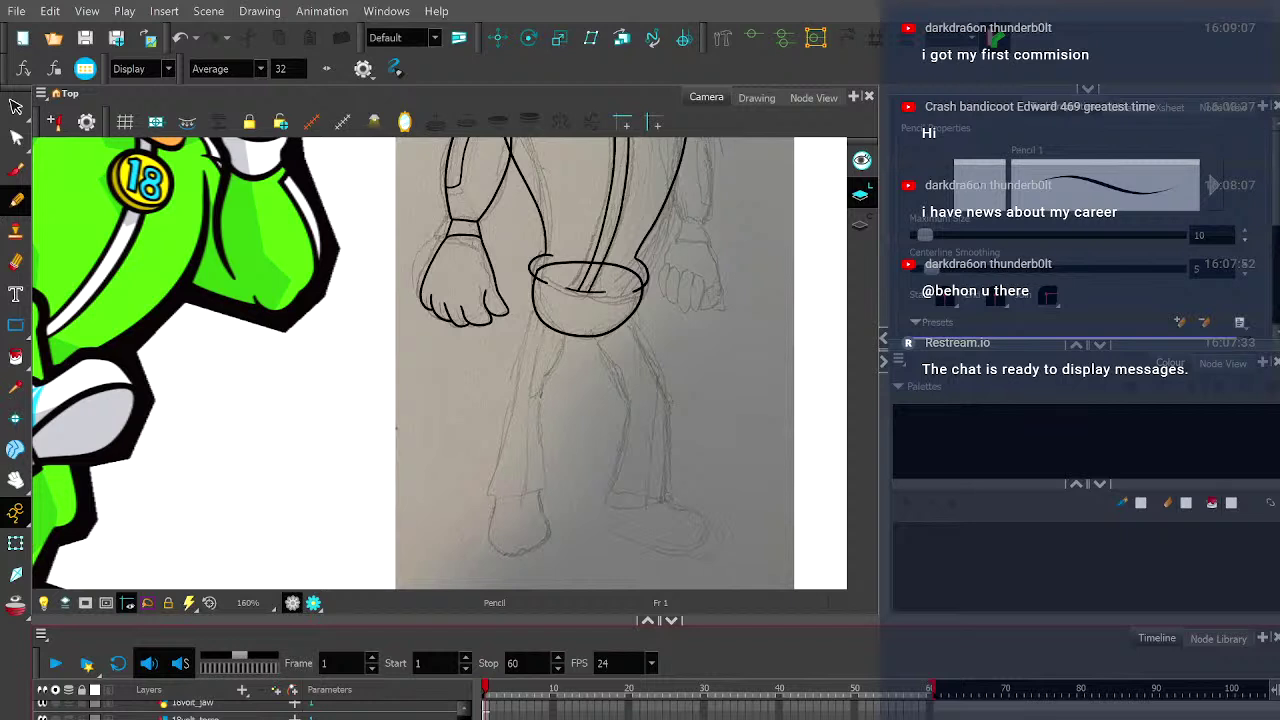
scroll(250, 708, up, 1)
scroll(250, 708, down, 1)
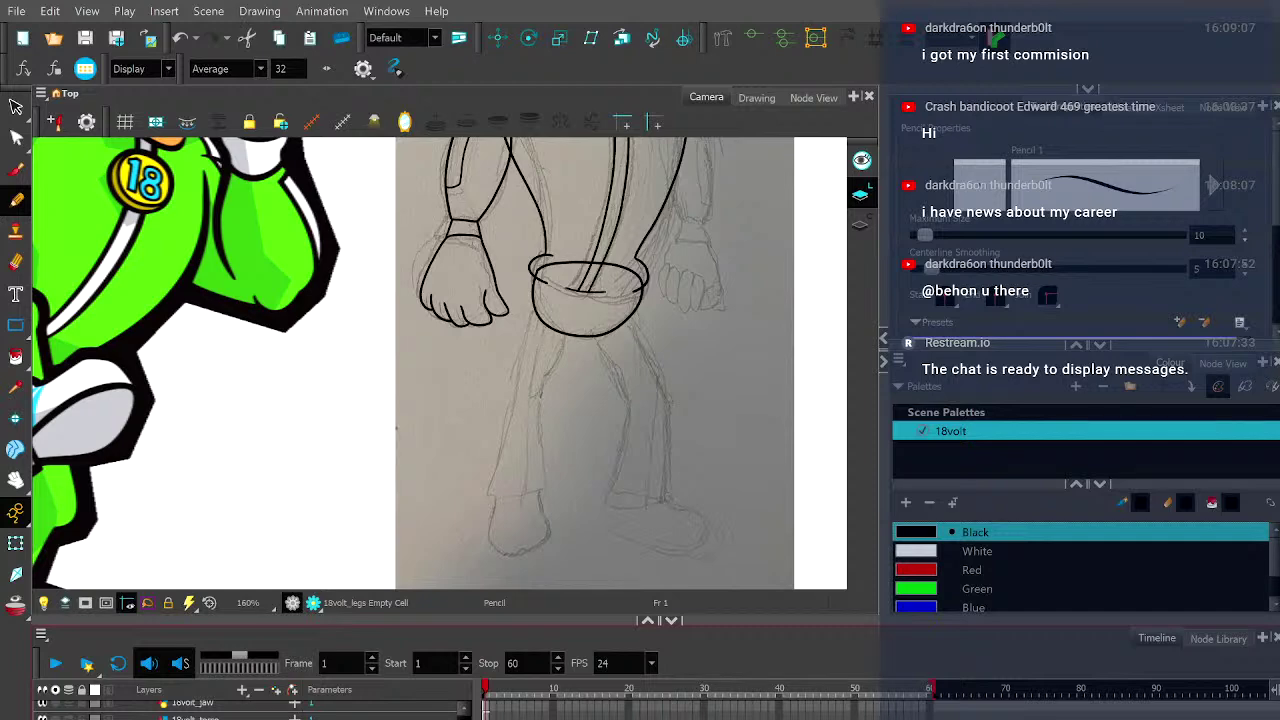
key(b)
key(bracketleft)
key(bracketleft)
key(bracketleft)
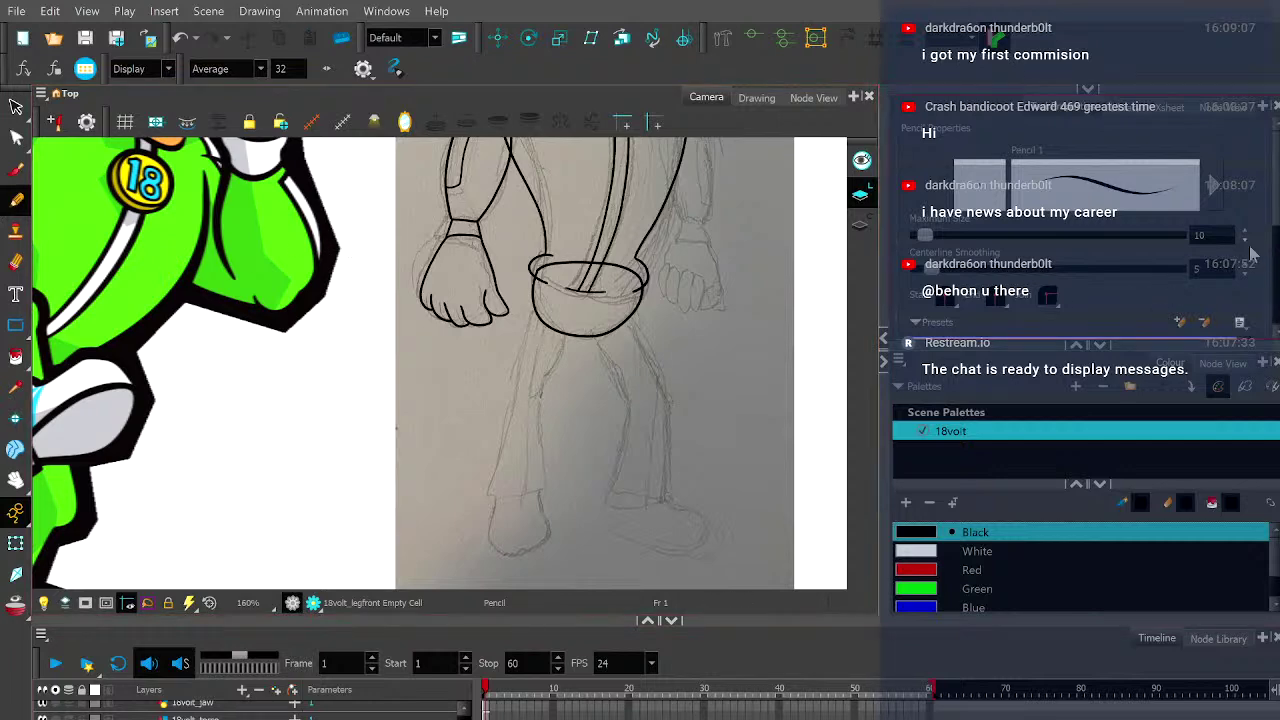
key(bracketleft)
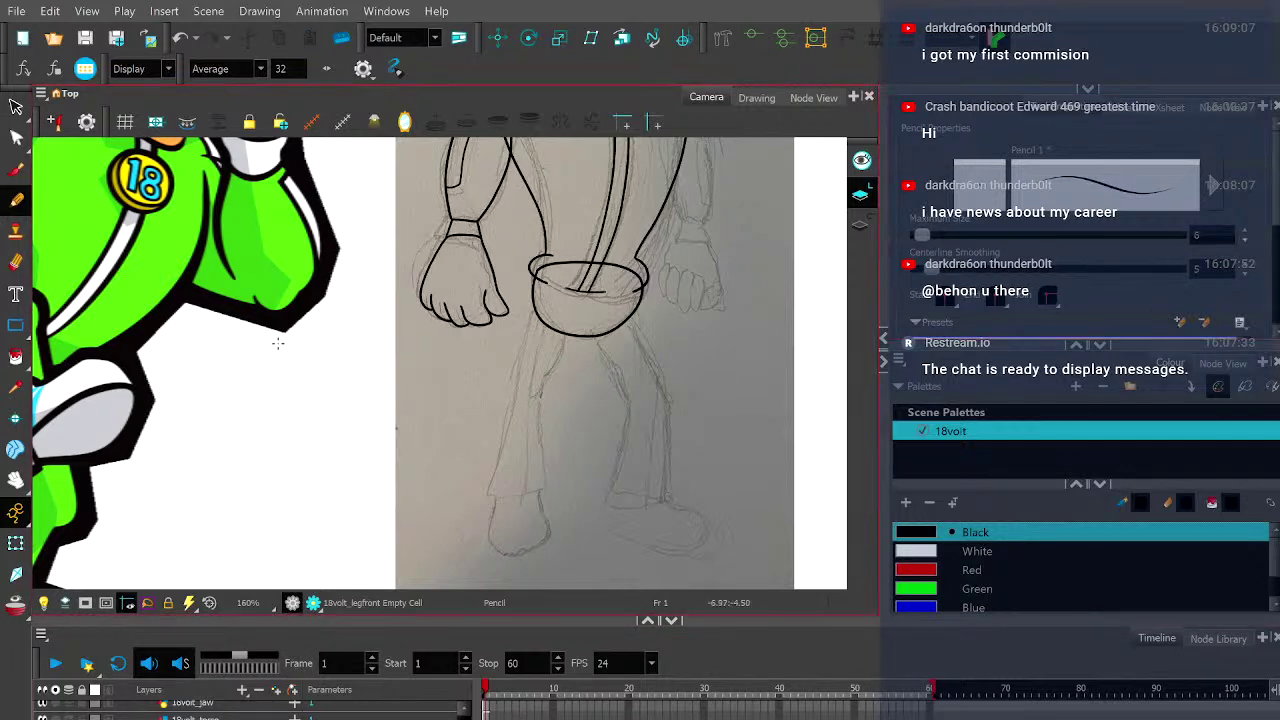
scroll(280, 340, up, 4)
mouse_move(730, 218)
mouse_down()
mouse_move(735, 322)
mouse_move(708, 425)
mouse_move(514, 346)
mouse_up()
key(ctrl+z)
scroll(690, 390, down, 2)
scroll(579, 349, up, 2)
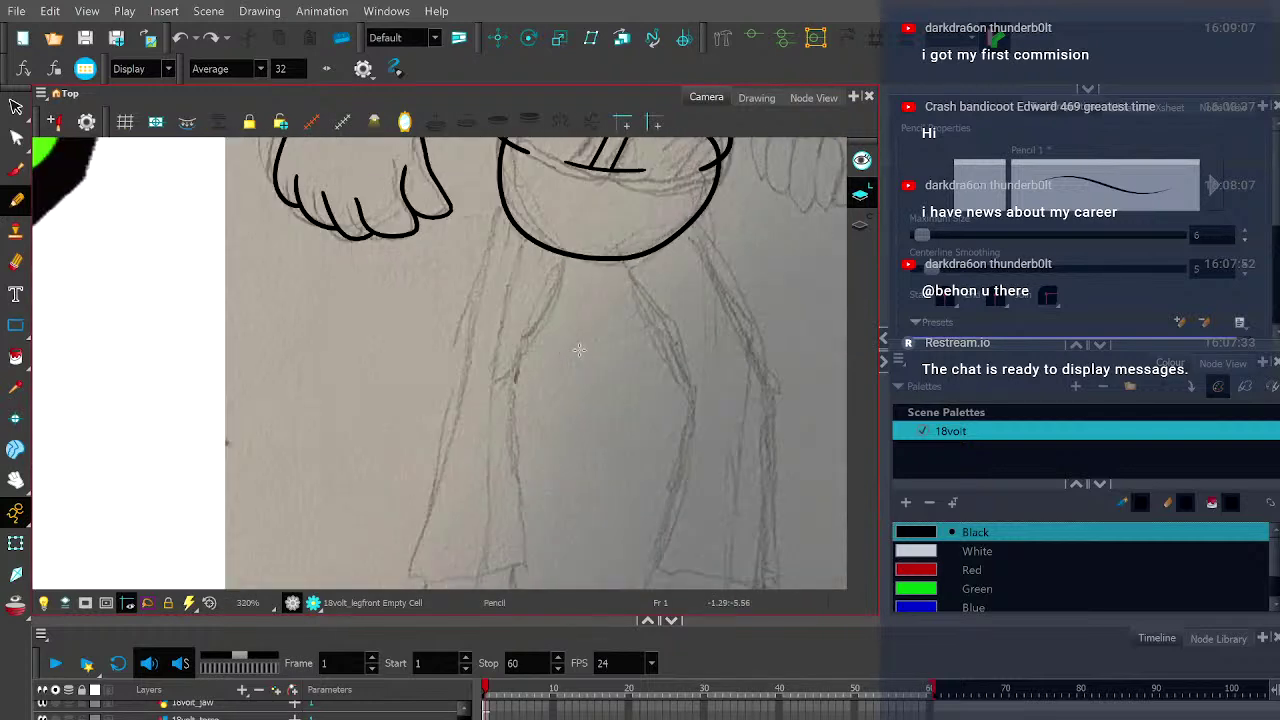
scroll(579, 349, down, 5)
drag(548, 307, 566, 457)
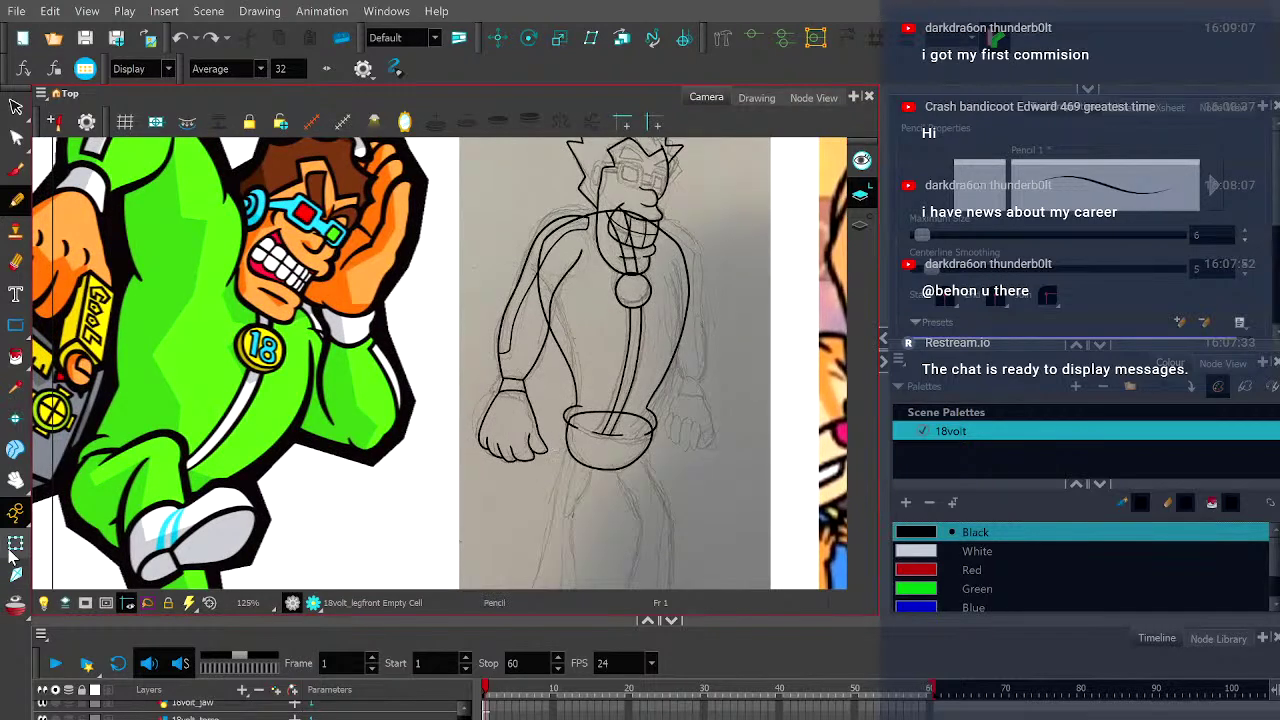
- Show the deformation controls of 18volt_armfront-P and bend the forearm across the chest
click(16, 543)
click(617, 355)
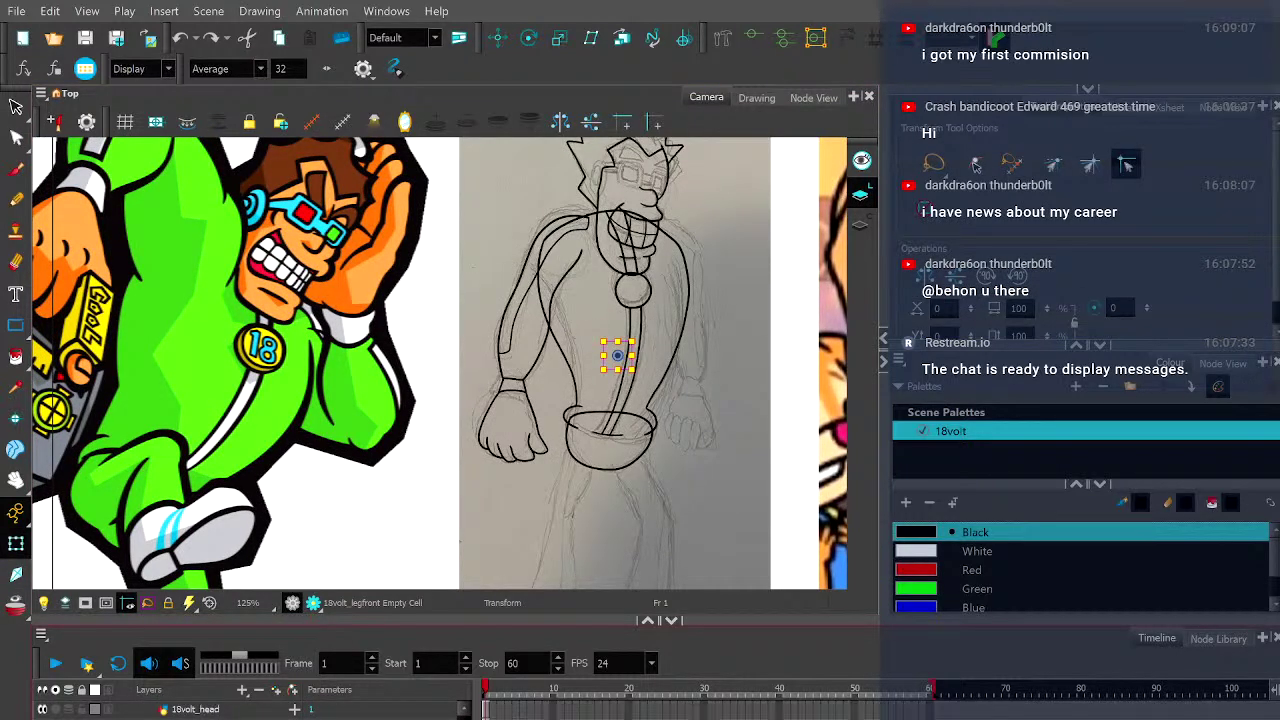
click(566, 316)
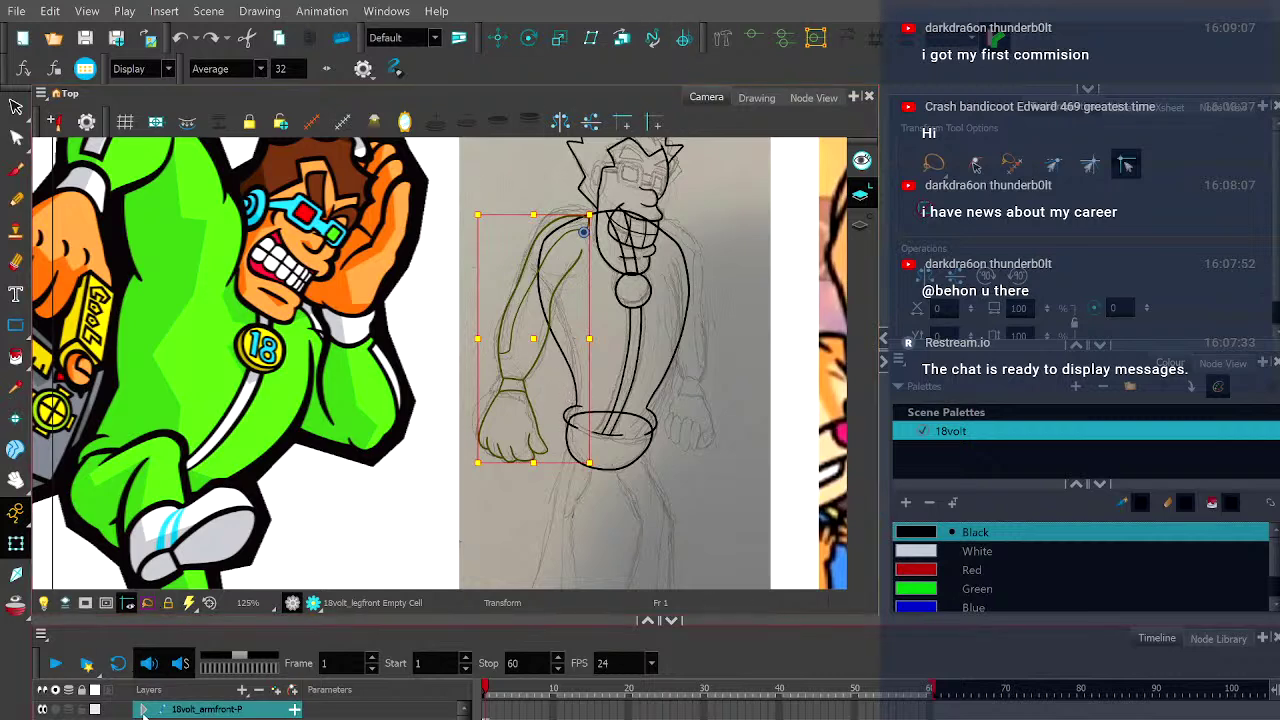
key(Escape)
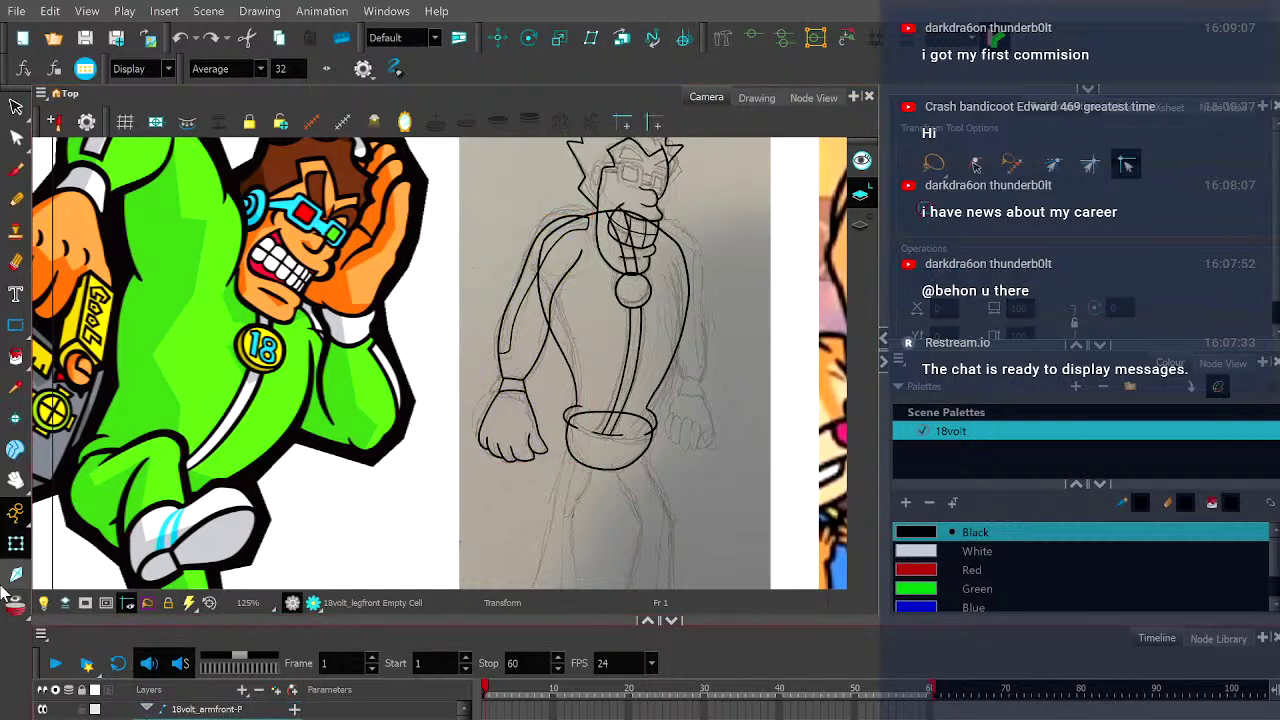
click(220, 712)
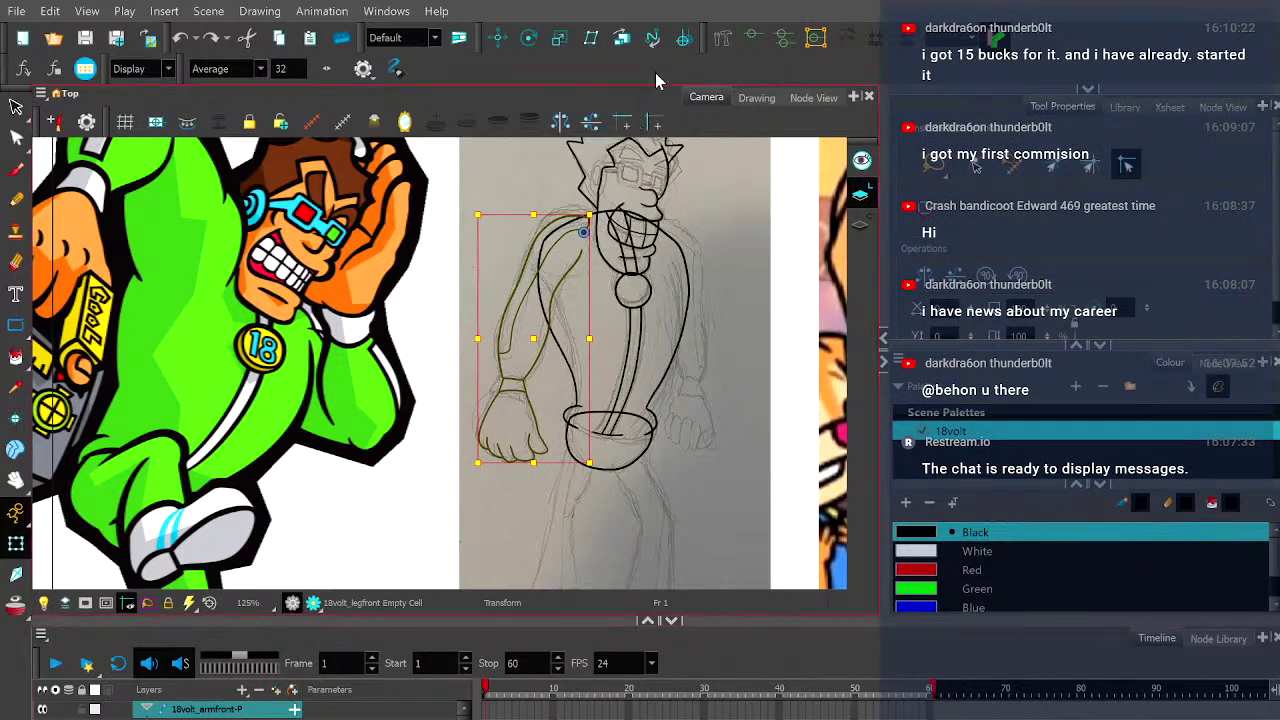
click(735, 38)
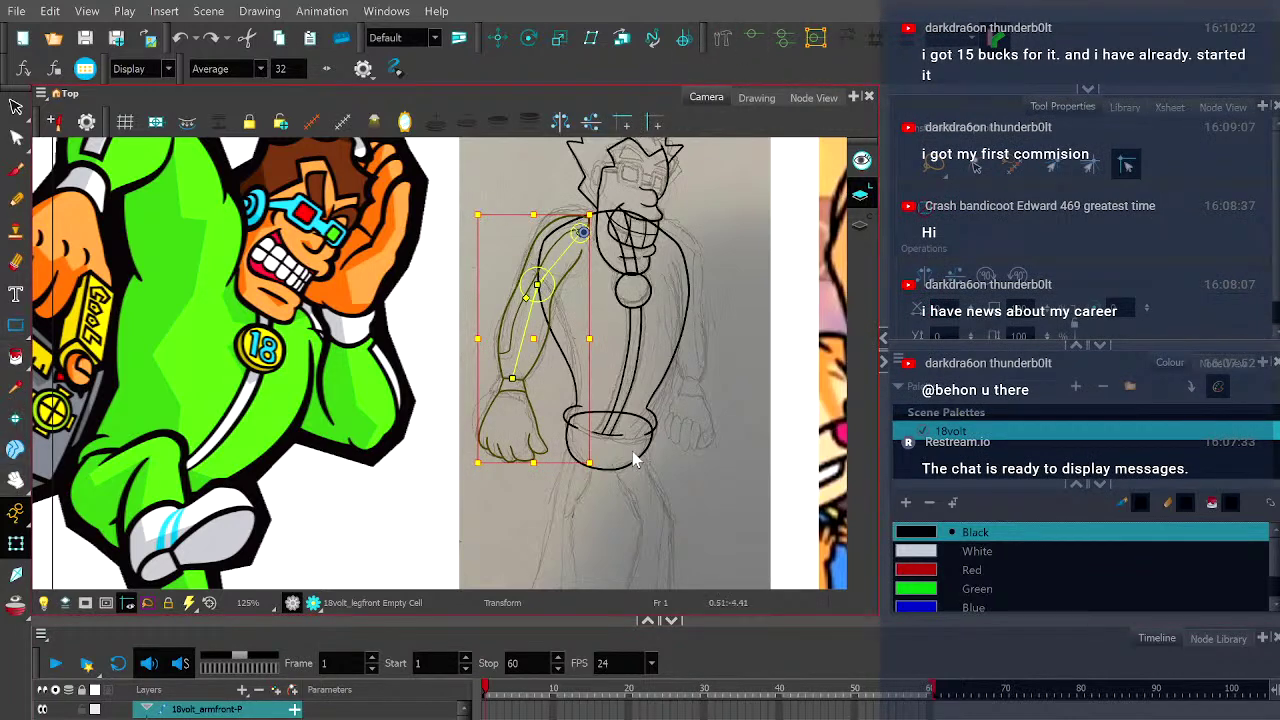
drag(513, 378, 618, 310)
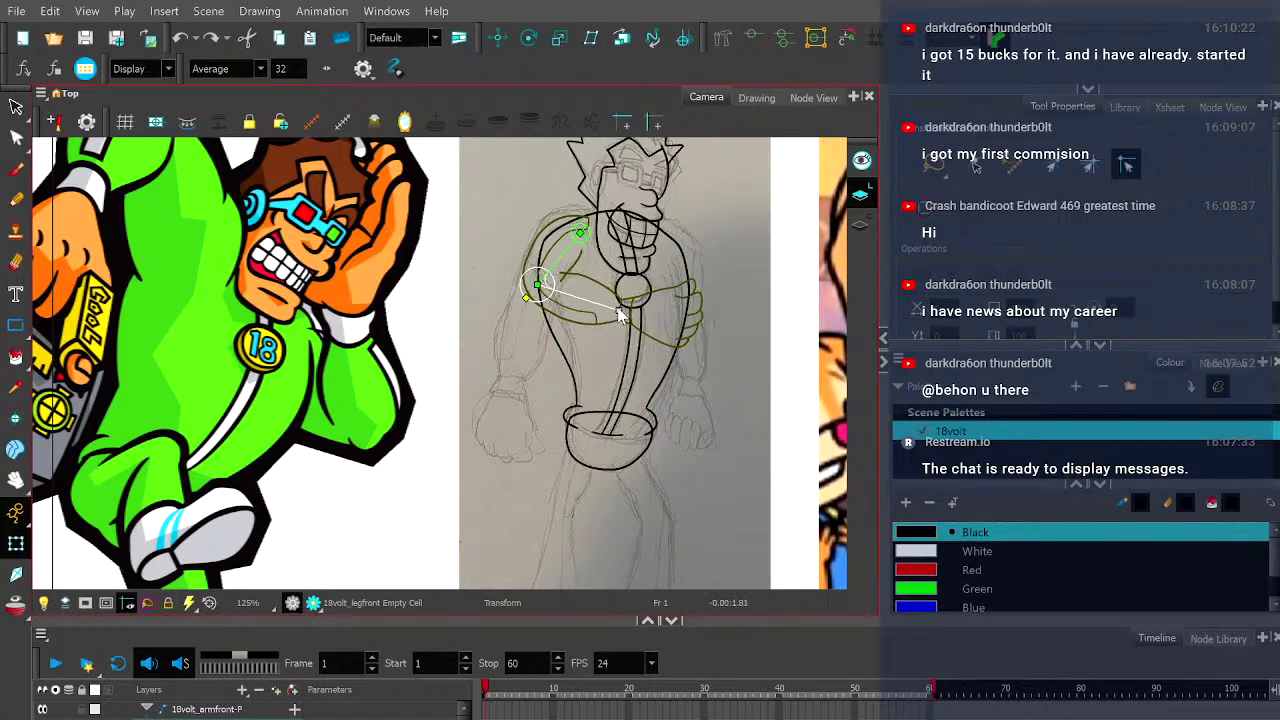
- Try another forearm pose with the arm deformer, undo it, and return to the 18volt_legfront layer with the arm controls hidden
scroll(565, 278, up, 4)
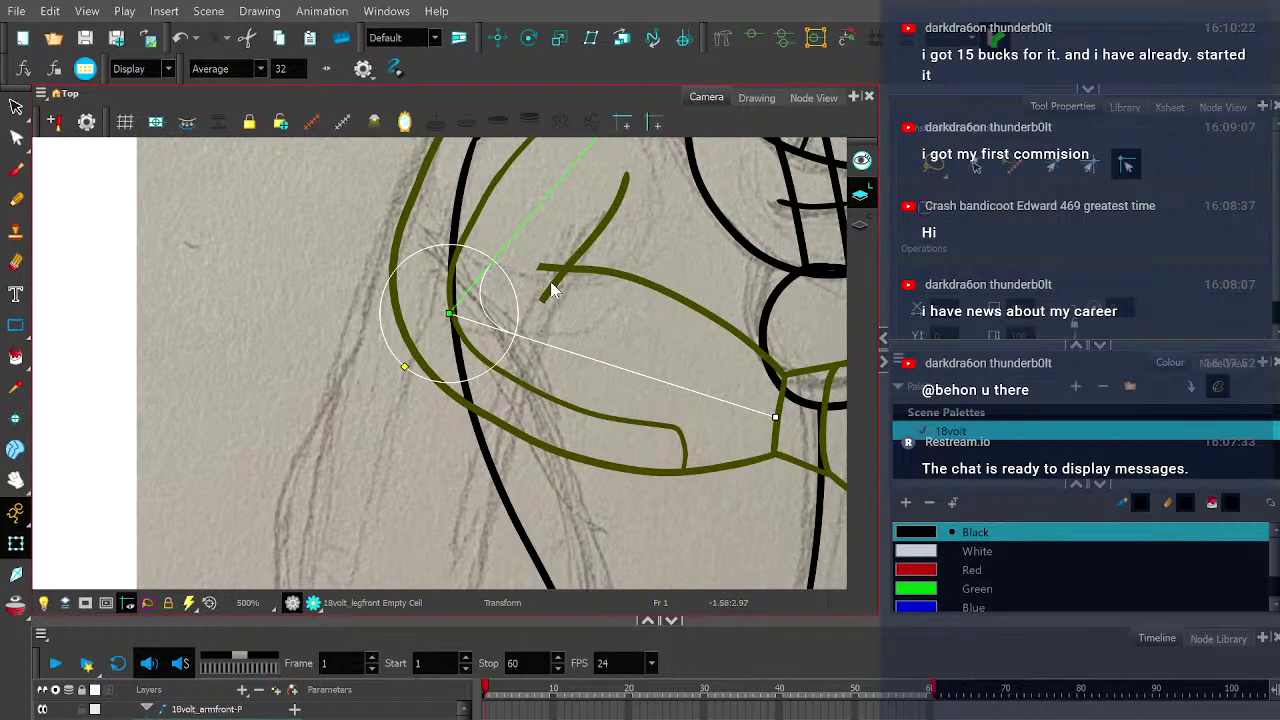
scroll(545, 295, down, 4)
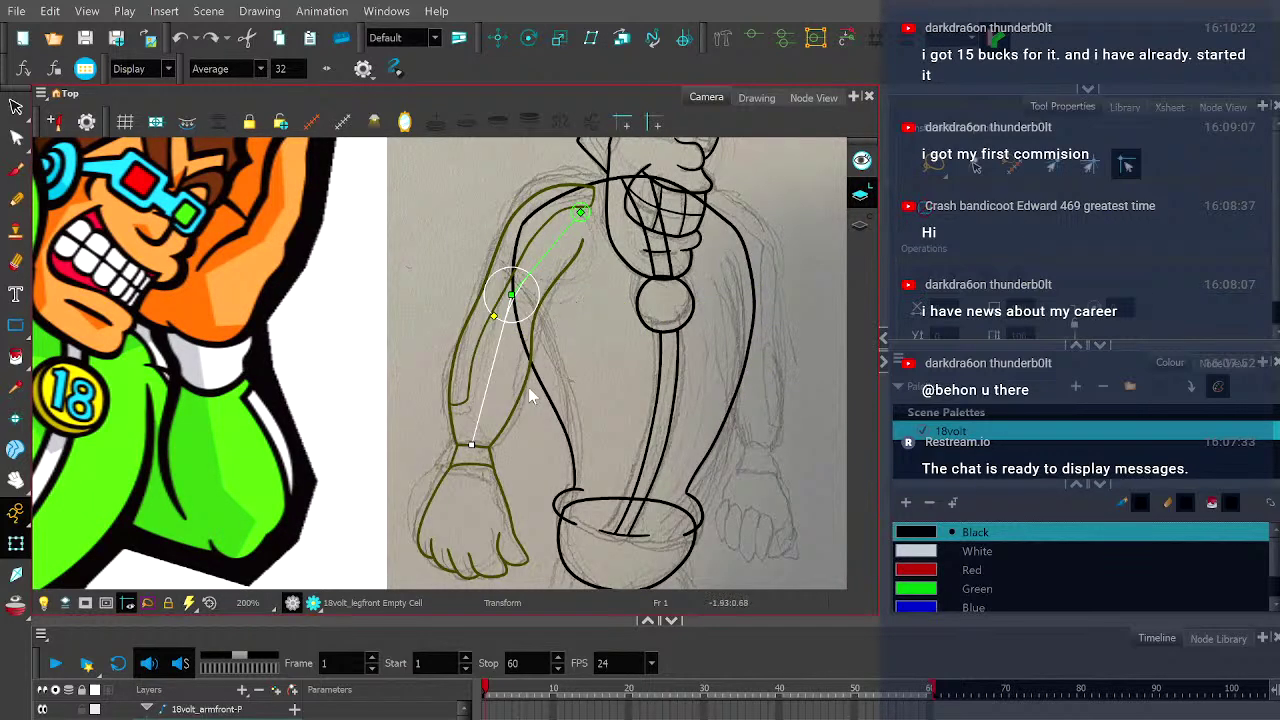
drag(473, 448, 393, 244)
key(ctrl+z)
scroll(530, 362, down, 1)
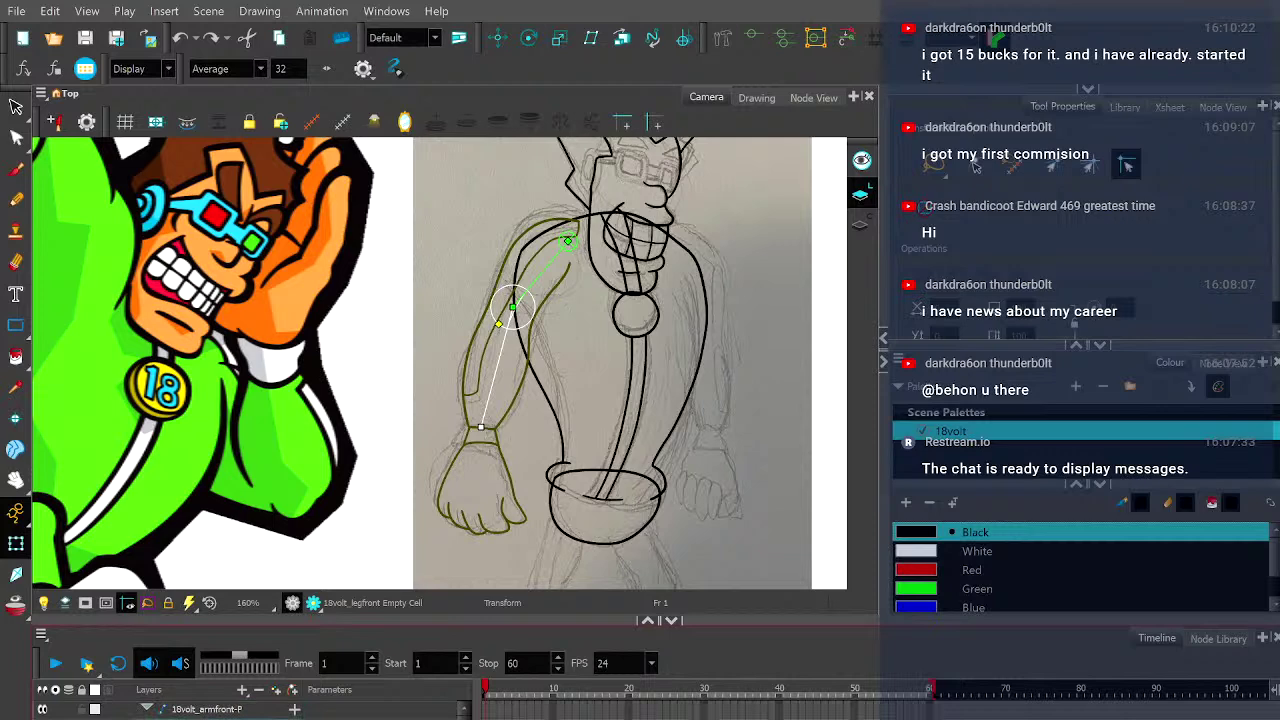
click(210, 713)
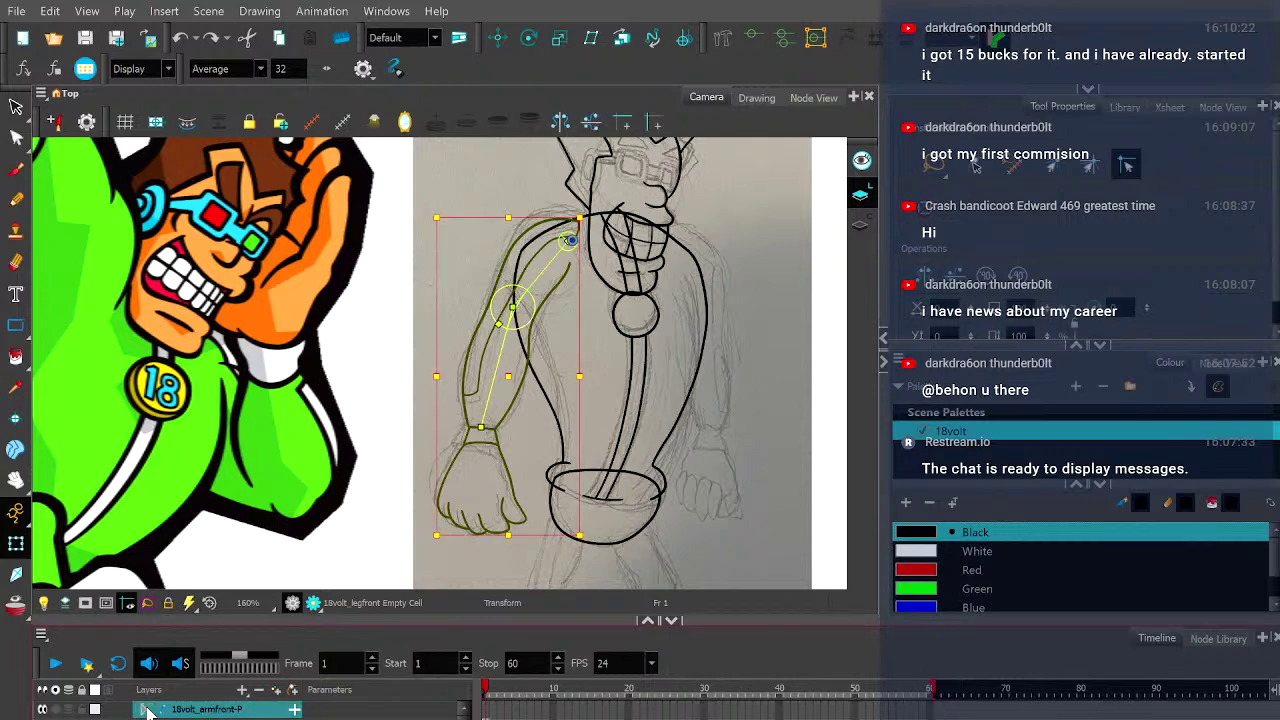
click(393, 317)
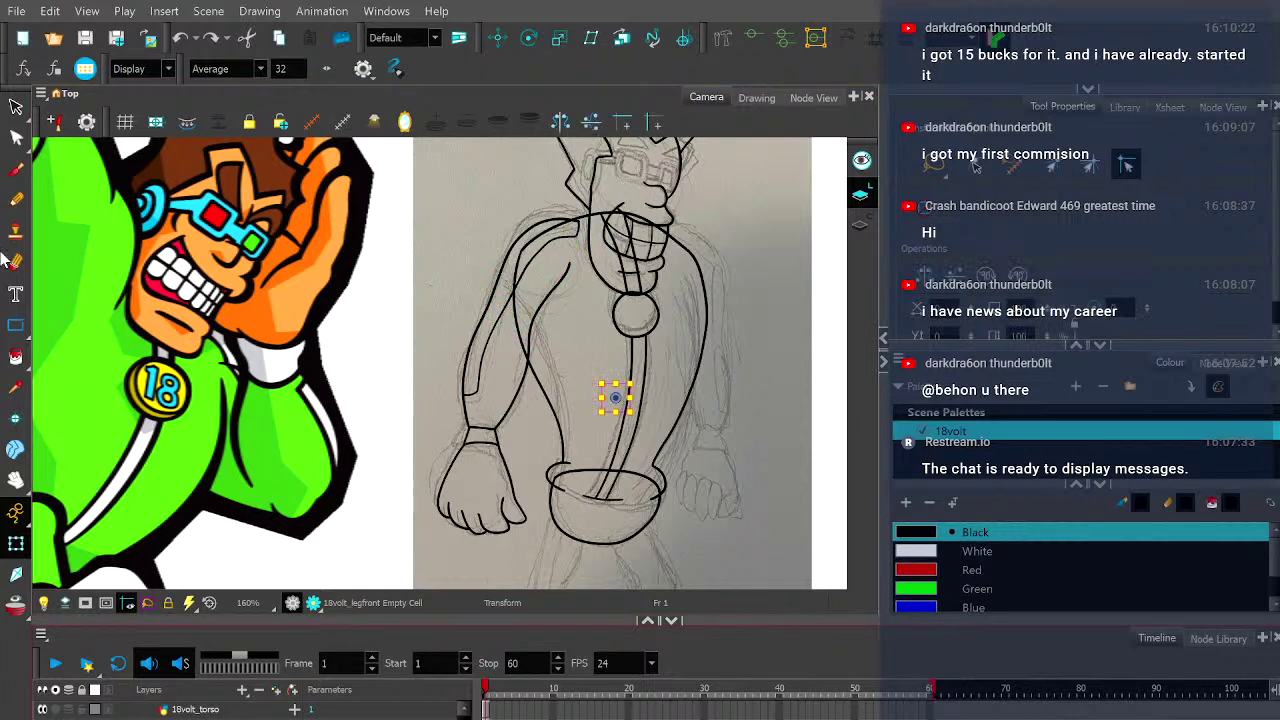
- Draw the curved trouser hem of the front leg with the Pencil, just above the sketched foot
click(16, 199)
mouse_move(556, 507)
mouse_down()
mouse_move(494, 431)
mouse_move(537, 290)
mouse_move(540, 360)
mouse_move(200, 357)
mouse_move(651, 349)
mouse_up()
scroll(545, 374, down, 2)
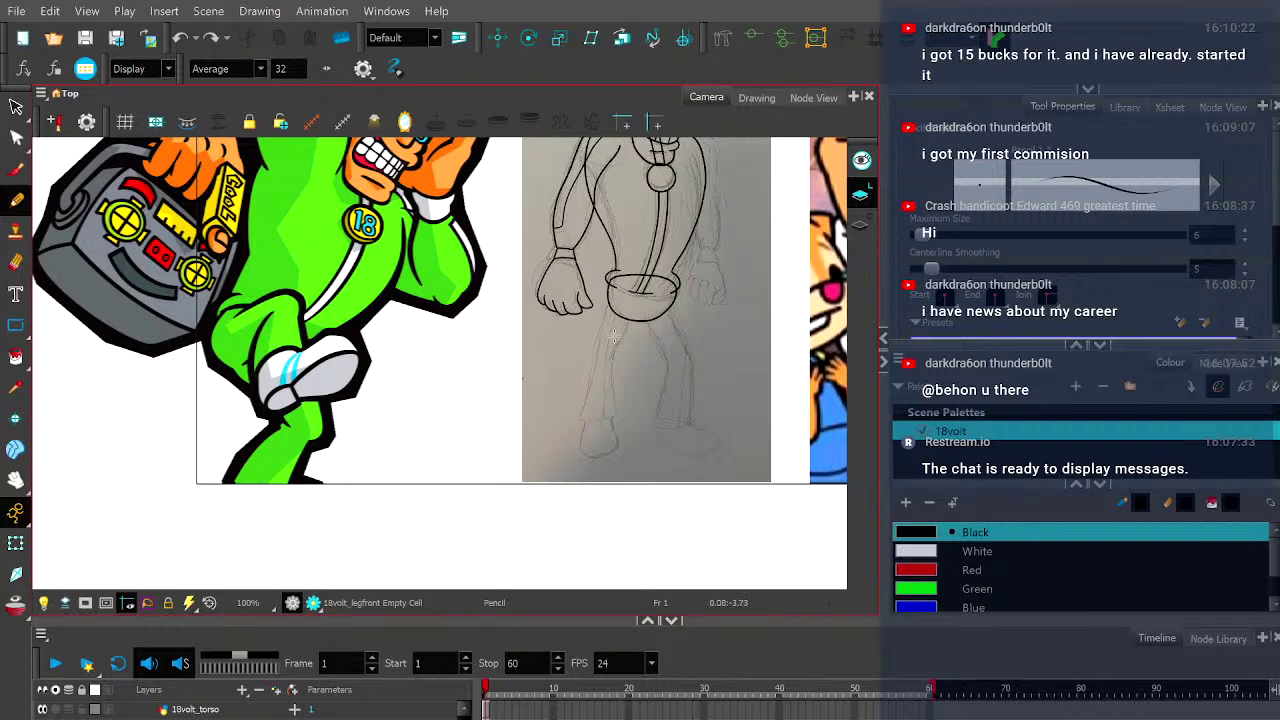
scroll(614, 337, up, 3)
mouse_move(698, 372)
mouse_down()
mouse_move(597, 354)
mouse_move(641, 279)
mouse_up()
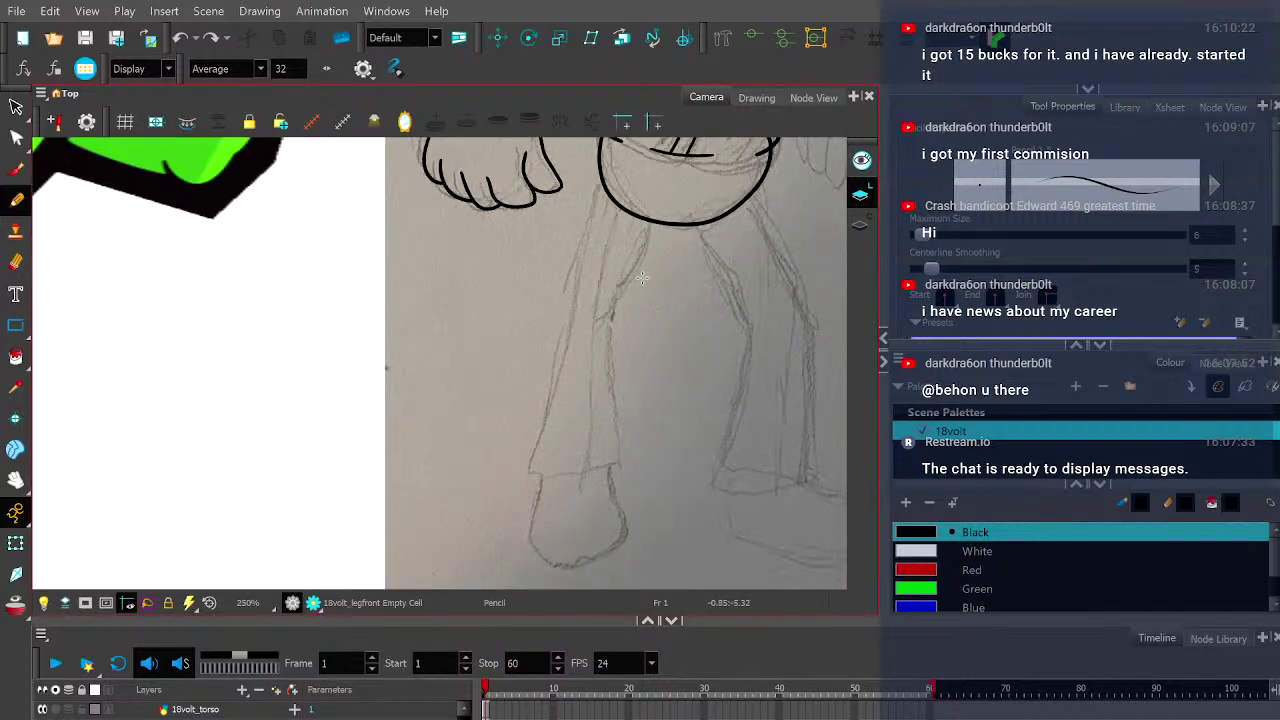
mouse_move(521, 467)
mouse_down()
mouse_move(568, 470)
mouse_move(618, 460)
mouse_up()
key(ctrl+z)
scroll(620, 447, up, 3)
mouse_move(517, 446)
mouse_down()
mouse_move(485, 416)
mouse_move(492, 402)
mouse_move(549, 395)
mouse_up()
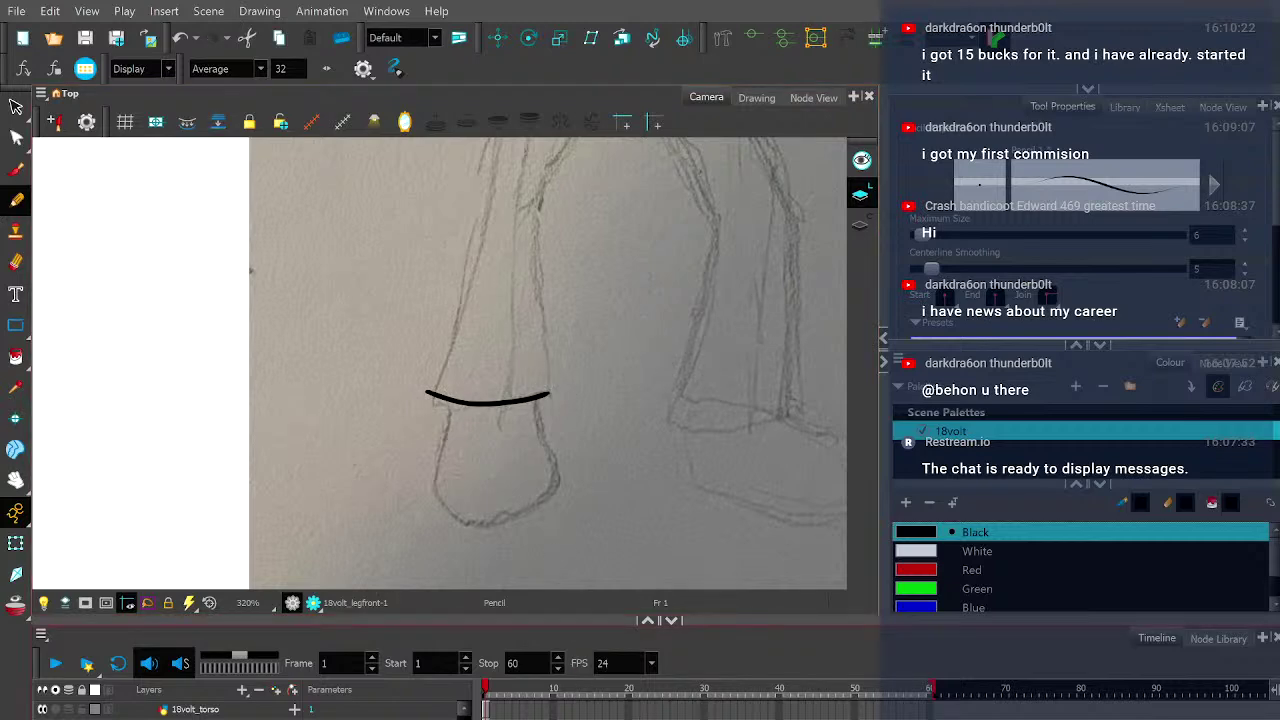
- Trace the outer edge of the front leg as one line from the hem up into the pelvis
scroll(540, 410, up, 3)
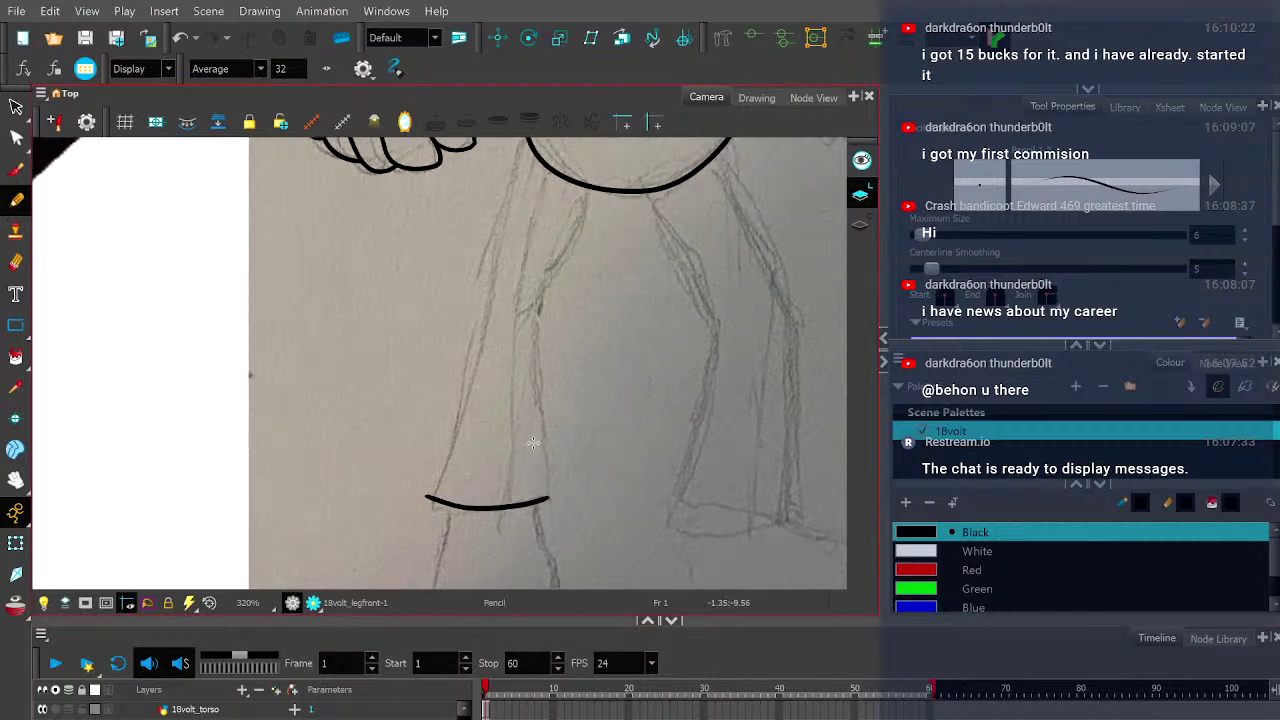
scroll(491, 300, up, 2)
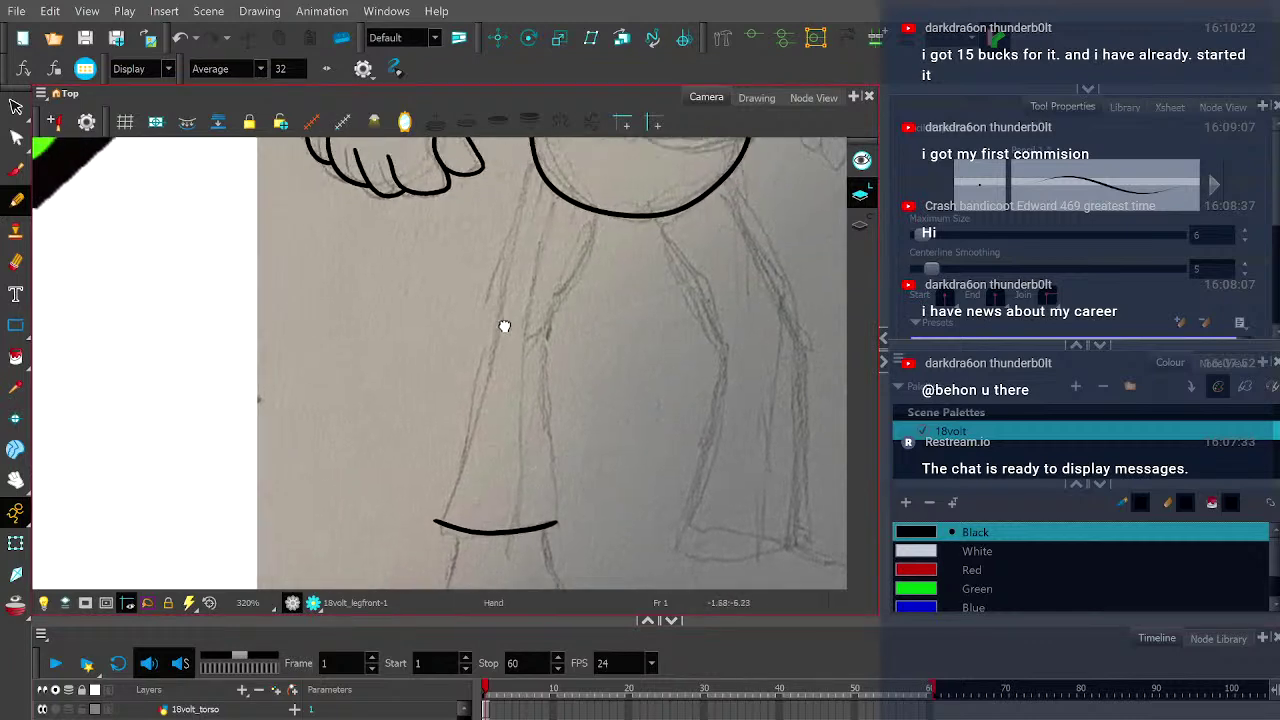
mouse_move(434, 532)
mouse_down()
mouse_move(431, 545)
mouse_move(472, 384)
mouse_up()
key(ctrl+z)
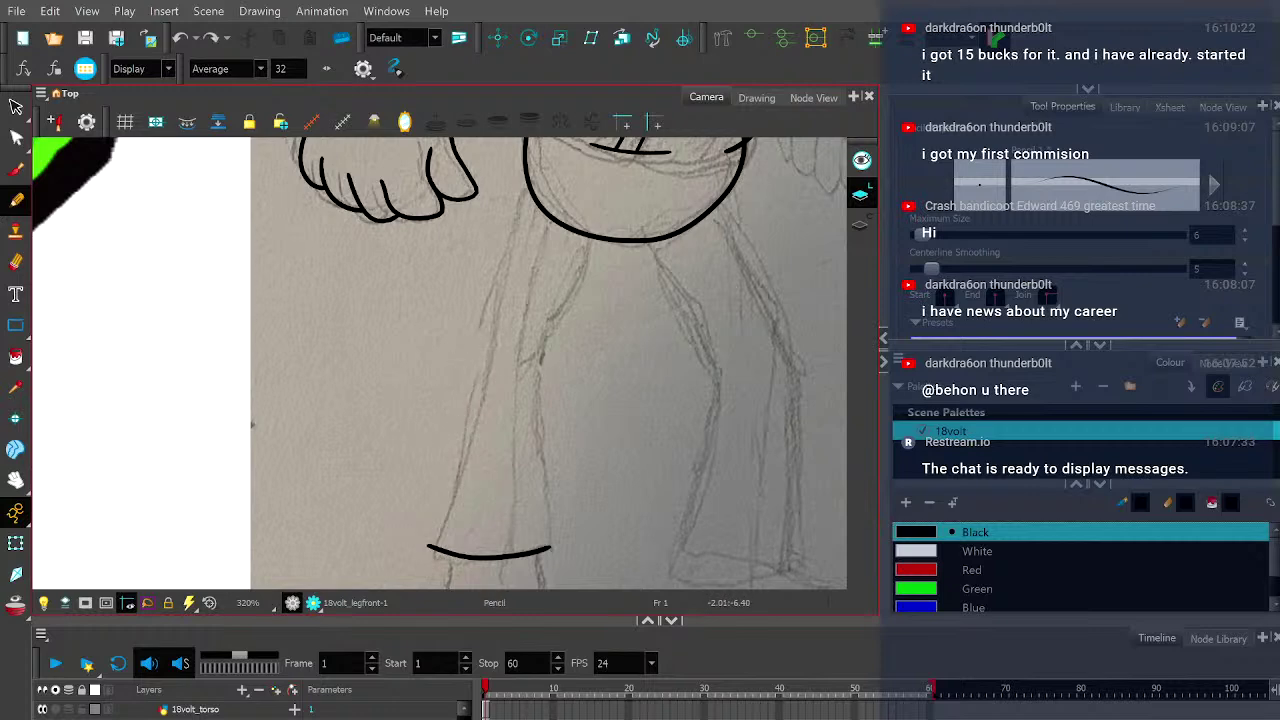
mouse_move(428, 546)
mouse_down()
mouse_move(491, 333)
mouse_move(505, 216)
mouse_move(540, 157)
mouse_up()
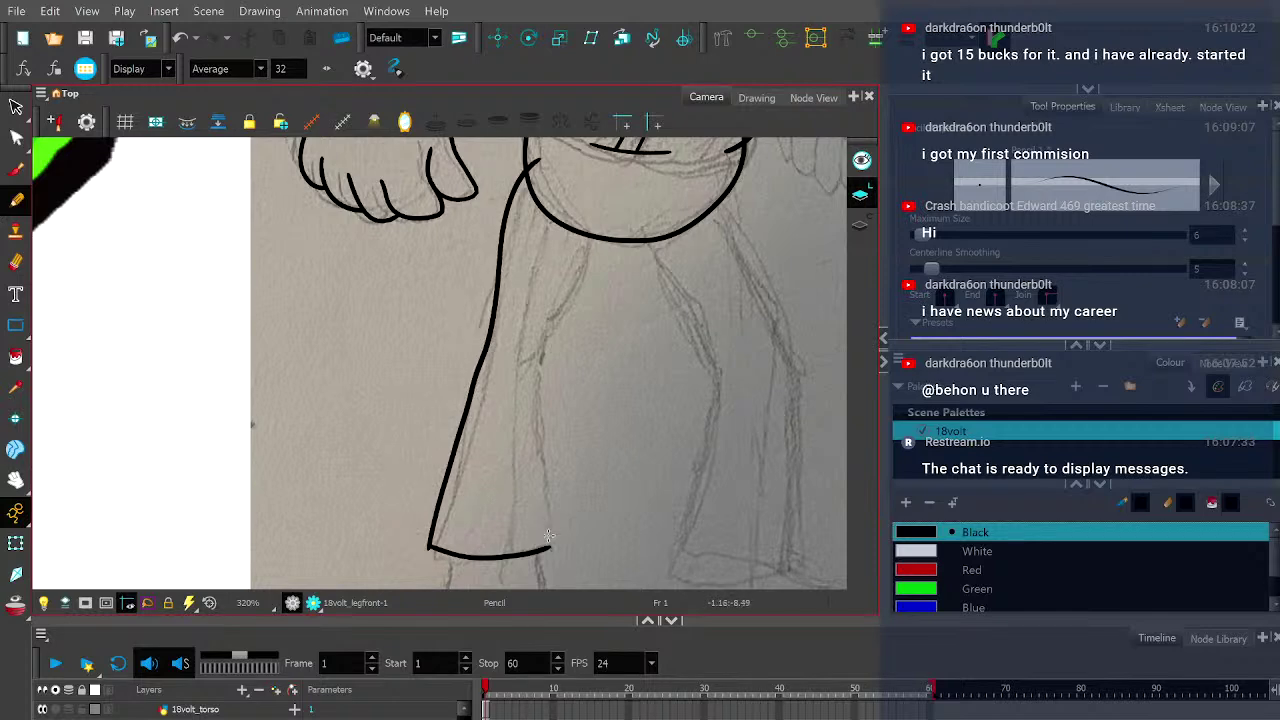
- Draw the front leg's inner edge from the hem past the knee, rounding over the hip to meet the outer line
mouse_move(550, 548)
mouse_down()
mouse_move(535, 391)
mouse_move(553, 322)
mouse_up()
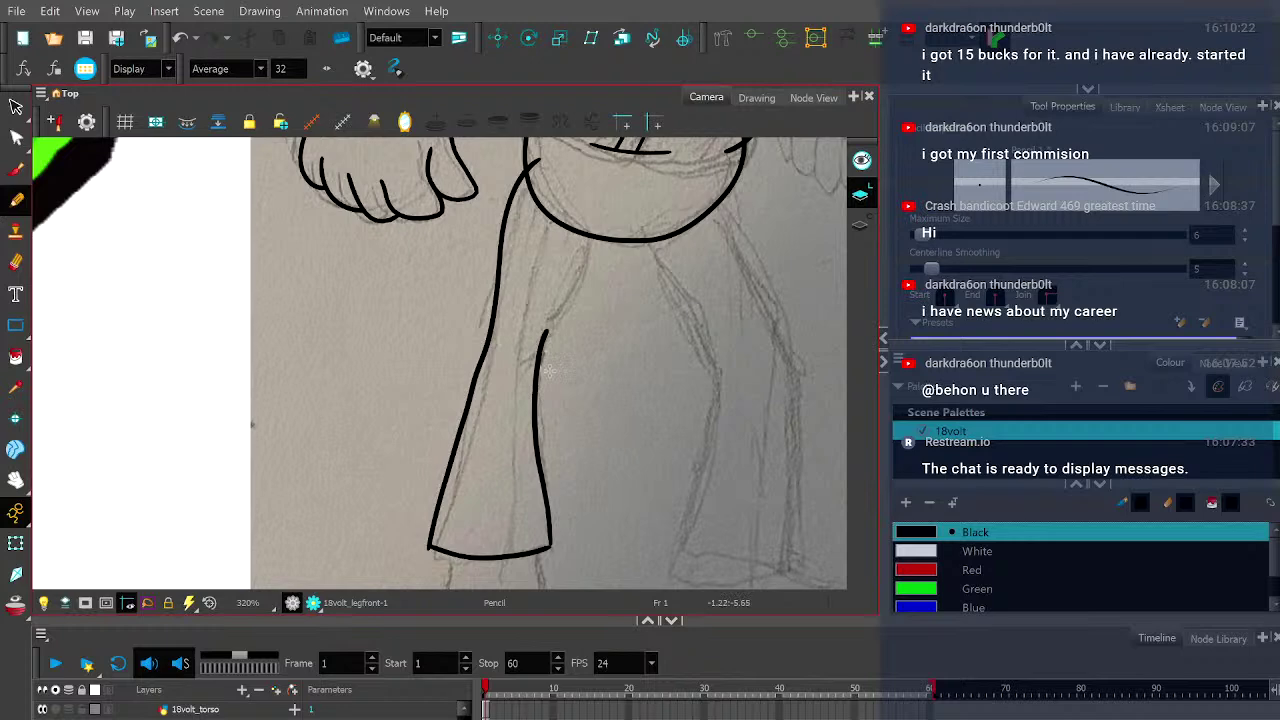
key(ctrl+z)
mouse_move(549, 550)
mouse_down()
mouse_move(533, 370)
mouse_move(549, 315)
mouse_up()
key(ctrl+z)
drag(551, 548, 530, 318)
key(ctrl+z)
mouse_move(551, 548)
mouse_down()
mouse_move(534, 350)
mouse_move(546, 476)
mouse_move(537, 357)
mouse_move(591, 232)
mouse_move(576, 177)
mouse_move(525, 178)
mouse_up()
key(ctrl+z)
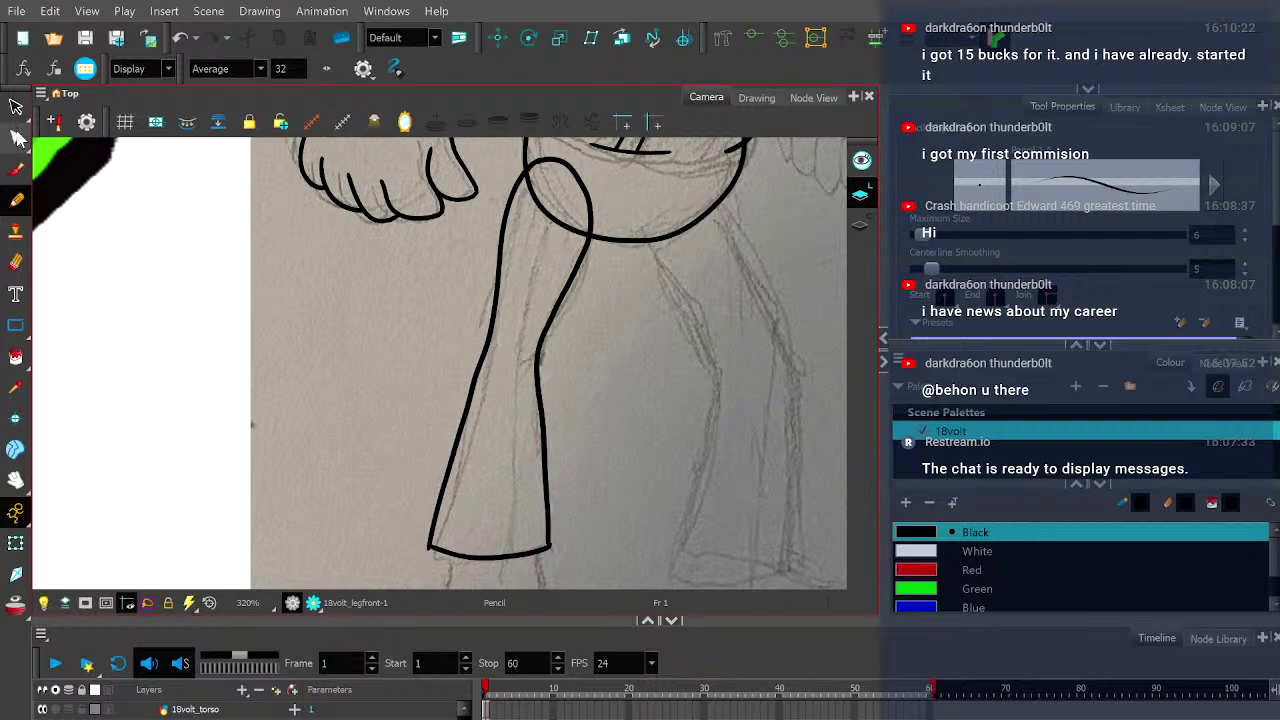
- Smooth the knee bend in the front leg's outer line with the Contour Editor
key(alt+q)
click(491, 347)
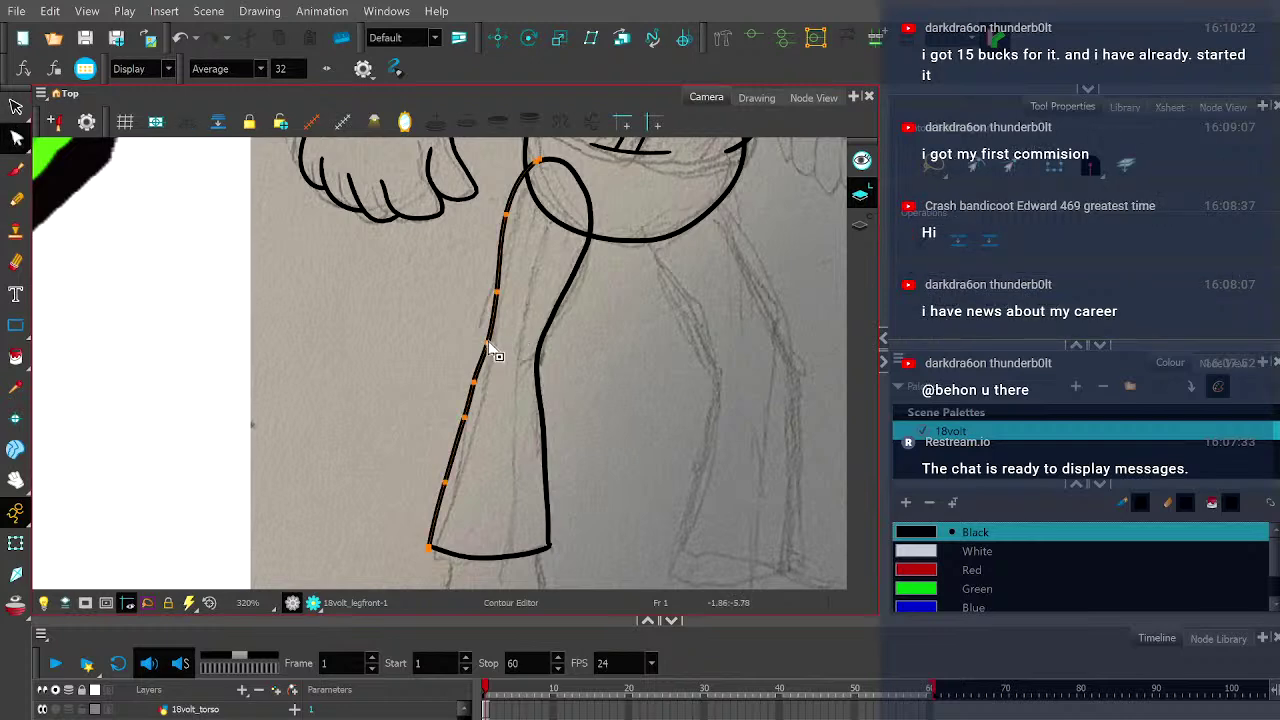
click(491, 348)
scroll(491, 350, up, 3)
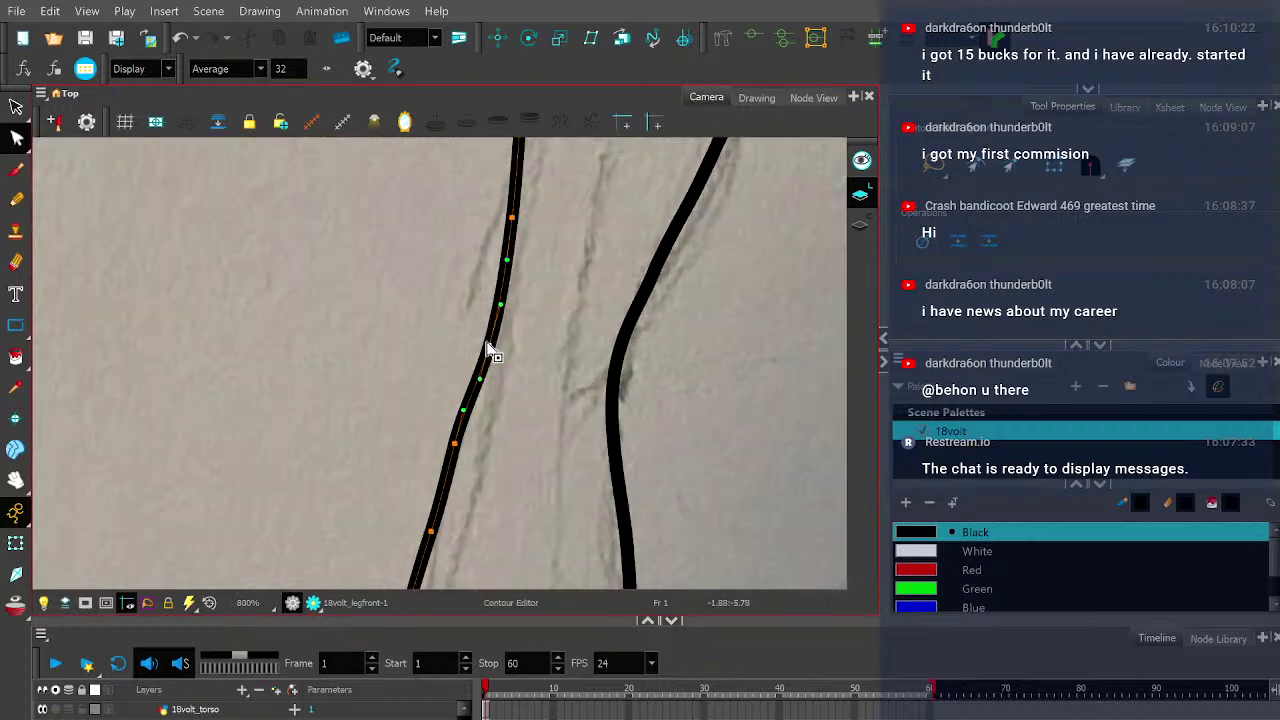
scroll(628, 366, down, 2)
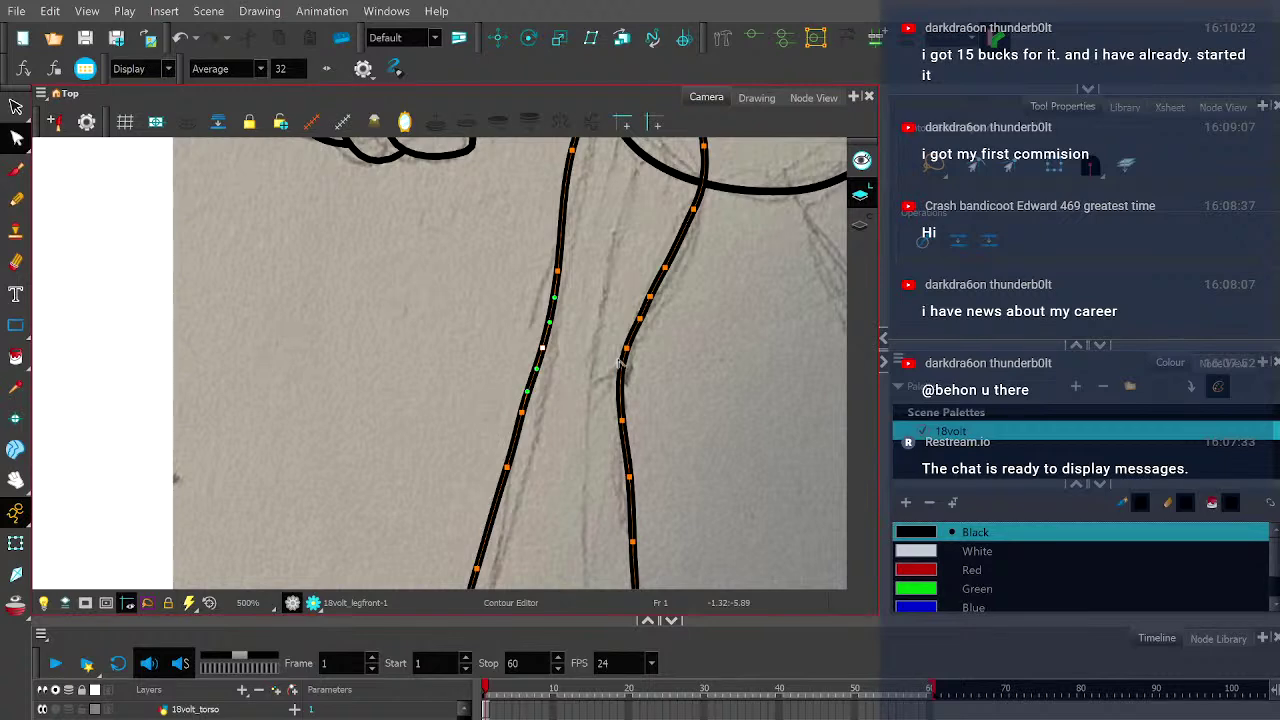
scroll(622, 362, down, 2)
key(space)
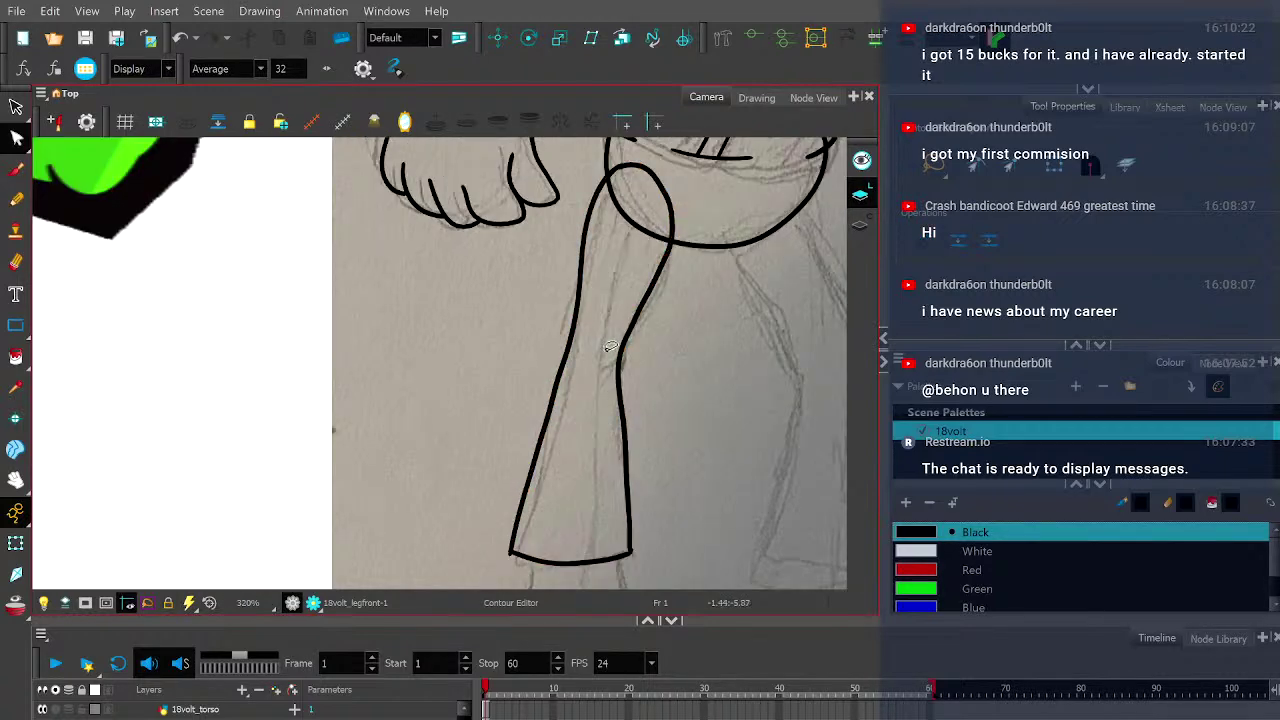
drag(629, 361, 528, 335)
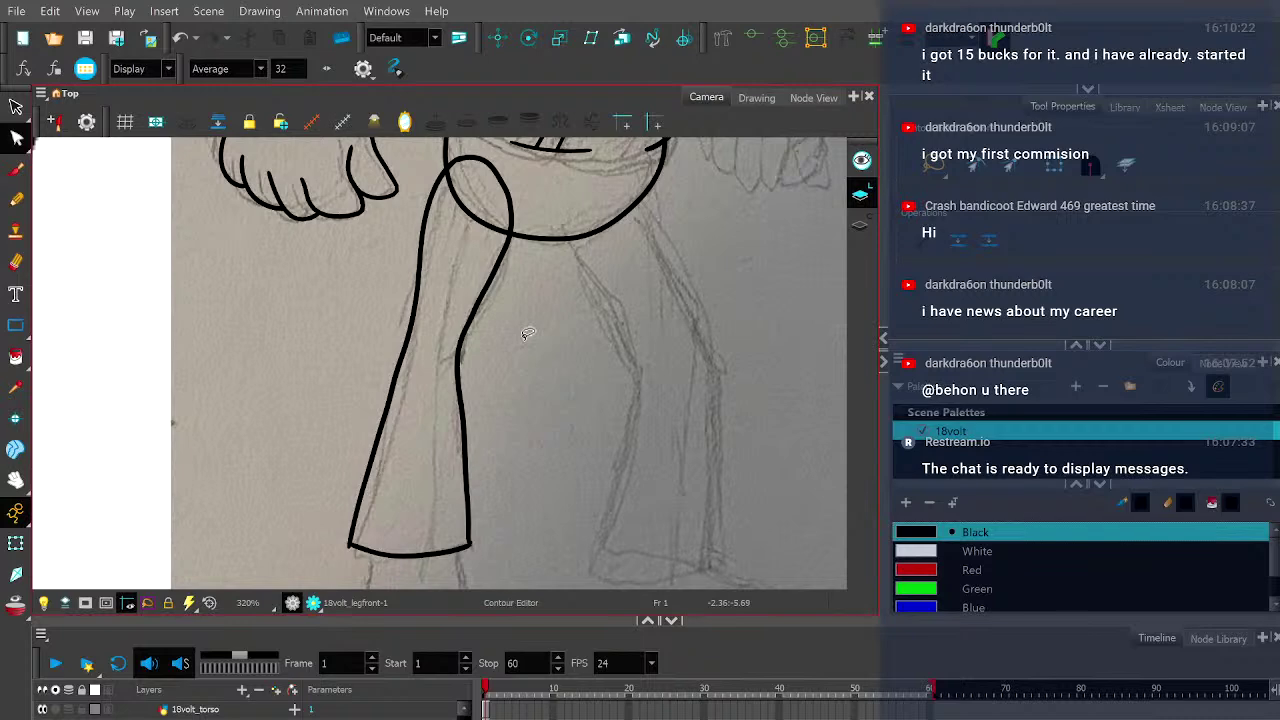
- Refine the knee bend in the front leg's inner line with the Contour Editor
scroll(465, 348, up, 3)
click(452, 352)
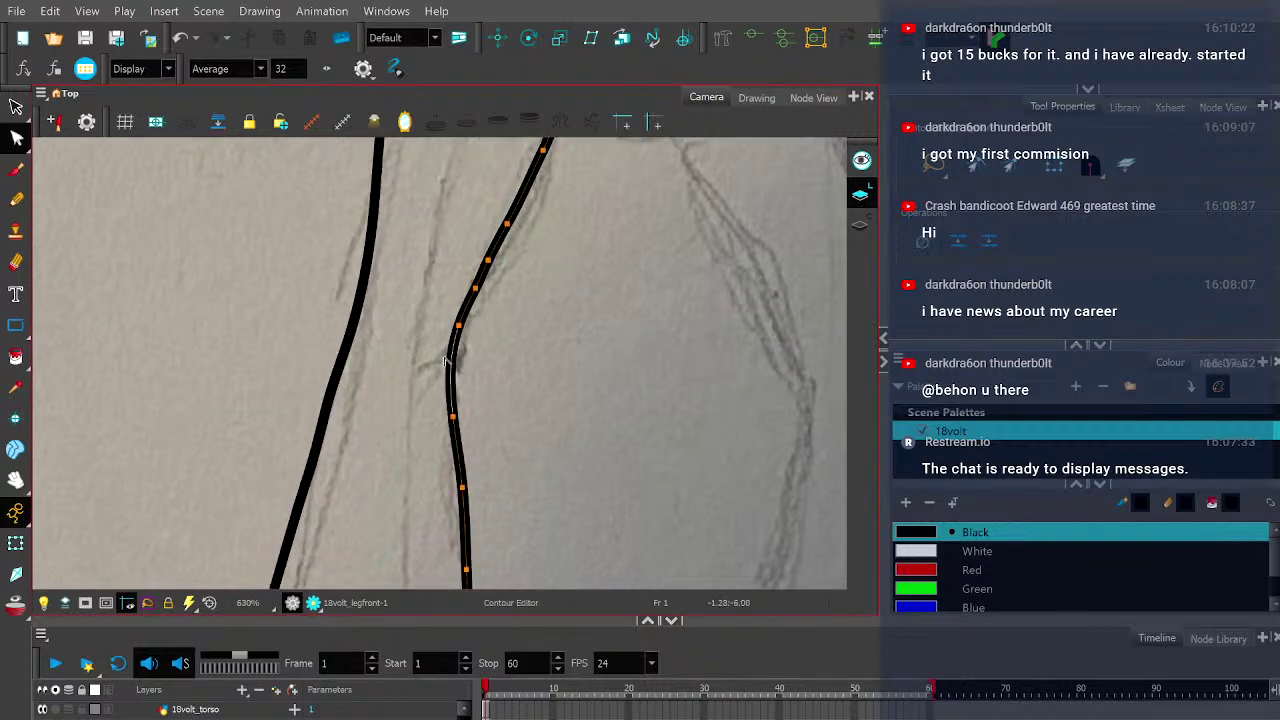
scroll(422, 356, down, 3)
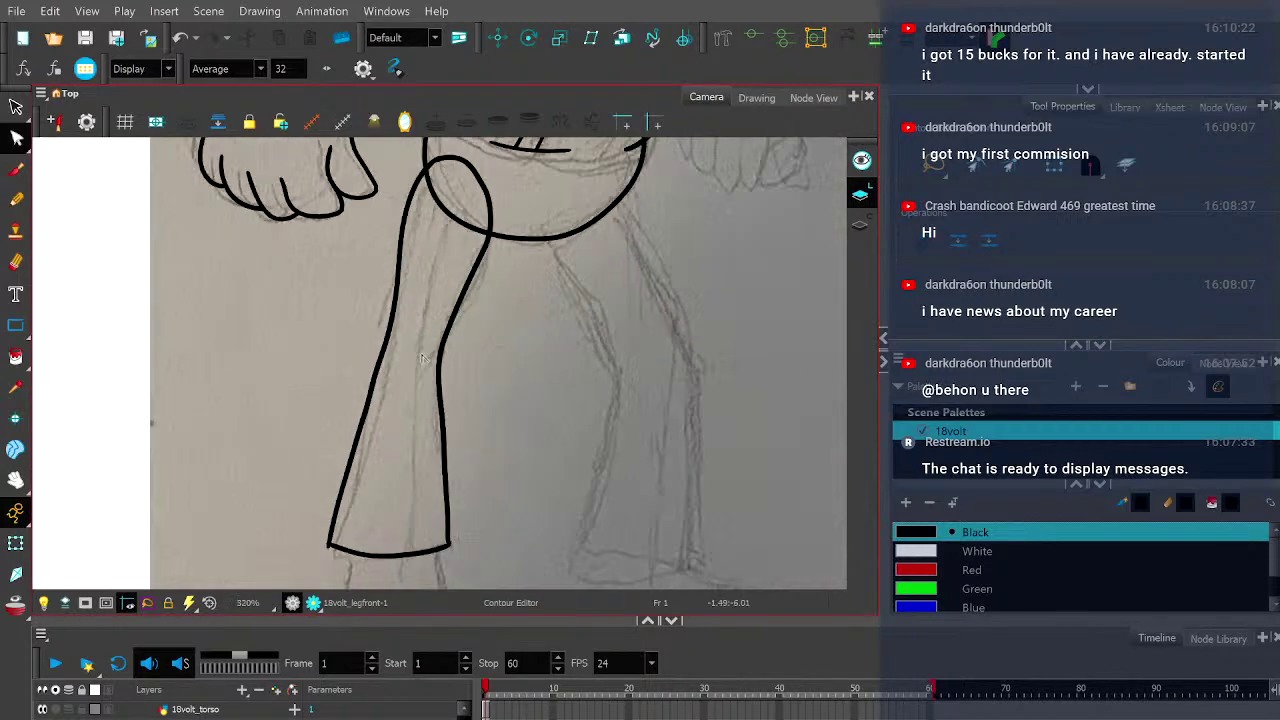
scroll(422, 358, down, 1)
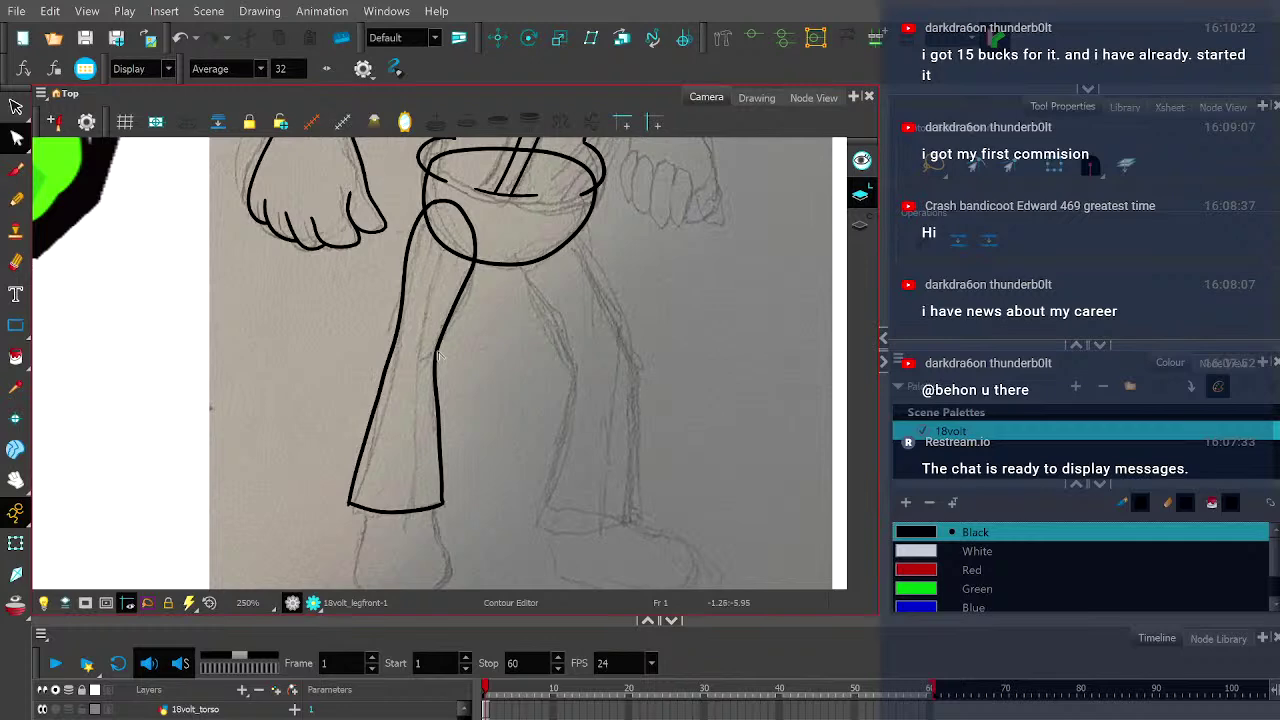
scroll(437, 355, down, 3)
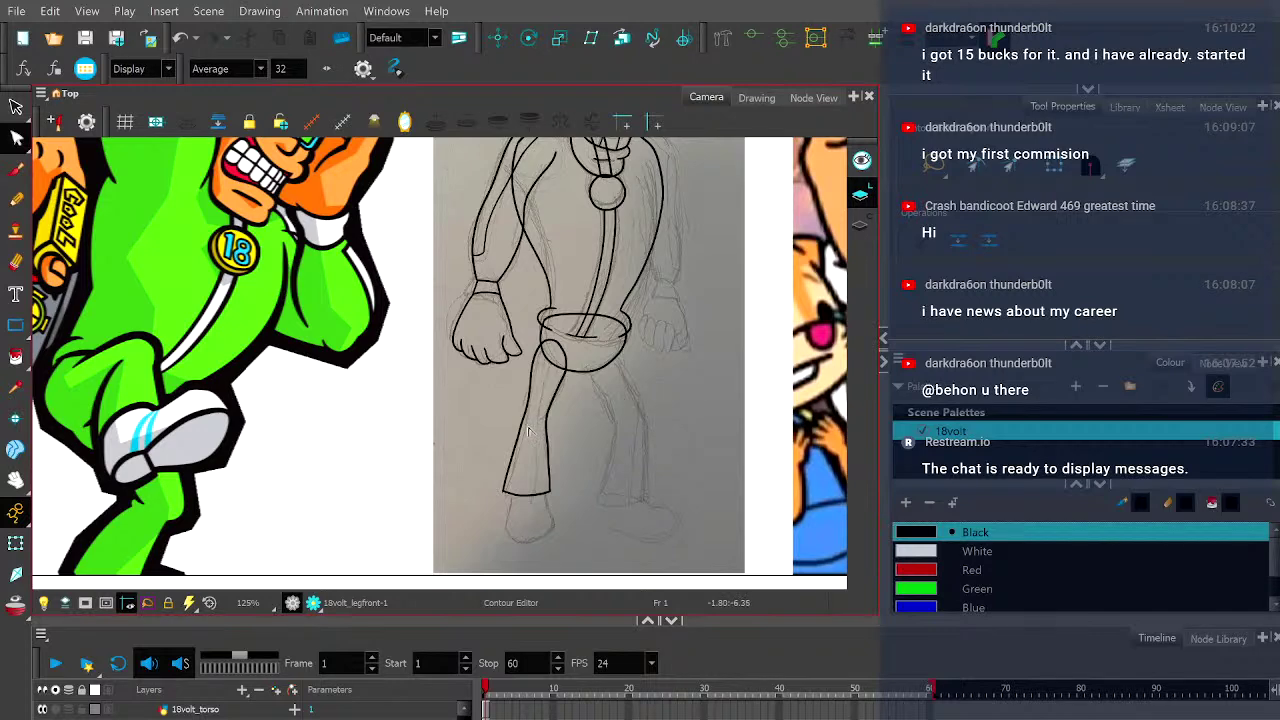
scroll(531, 425, up, 3)
drag(531, 457, 538, 354)
scroll(570, 378, up, 1)
click(574, 383)
scroll(576, 383, up, 1)
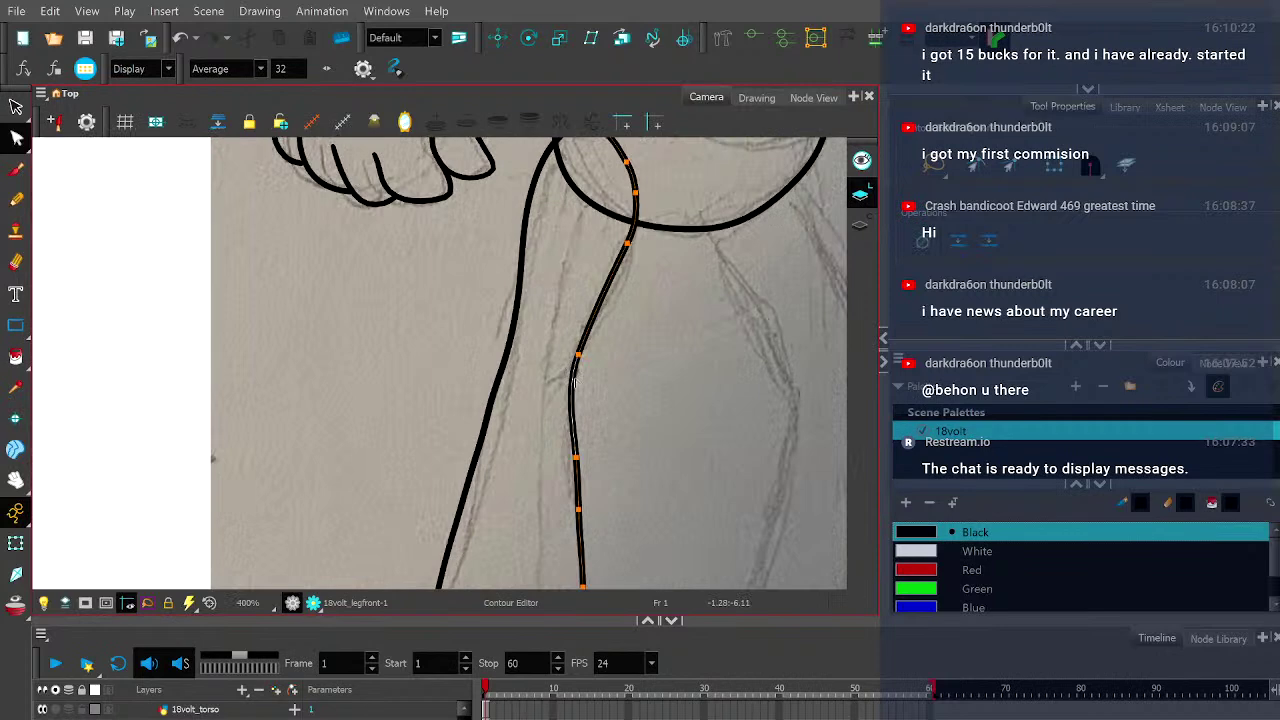
click(581, 361)
key(space)
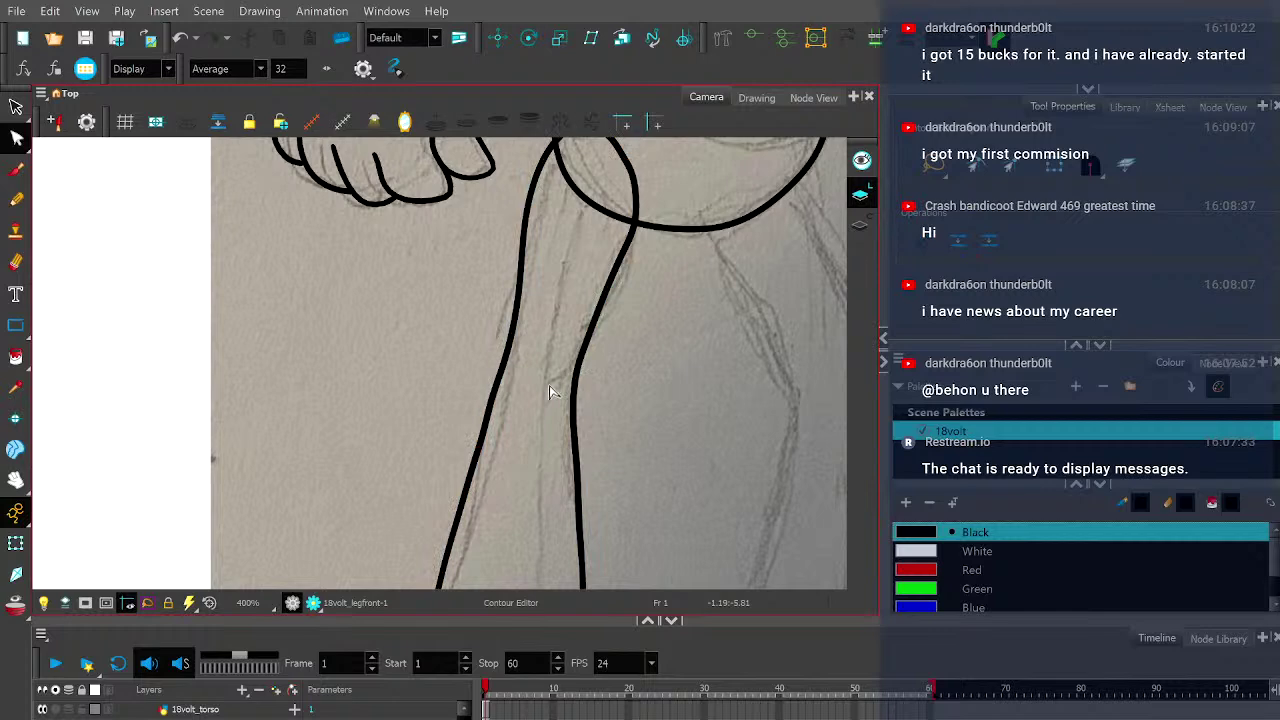
- Cut off the stray line end sticking out below the outer corner of the front leg's trouser hem with the Cutter
scroll(551, 389, down, 4)
scroll(538, 411, up, 4)
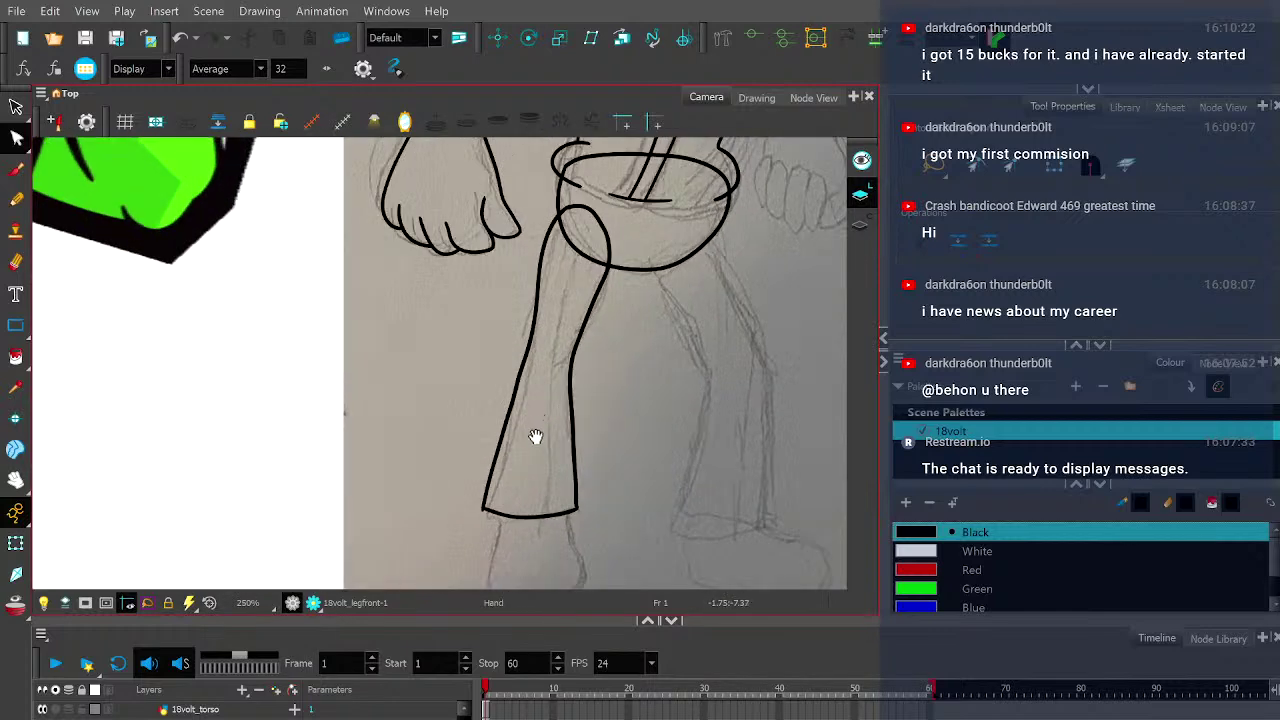
scroll(516, 421, up, 4)
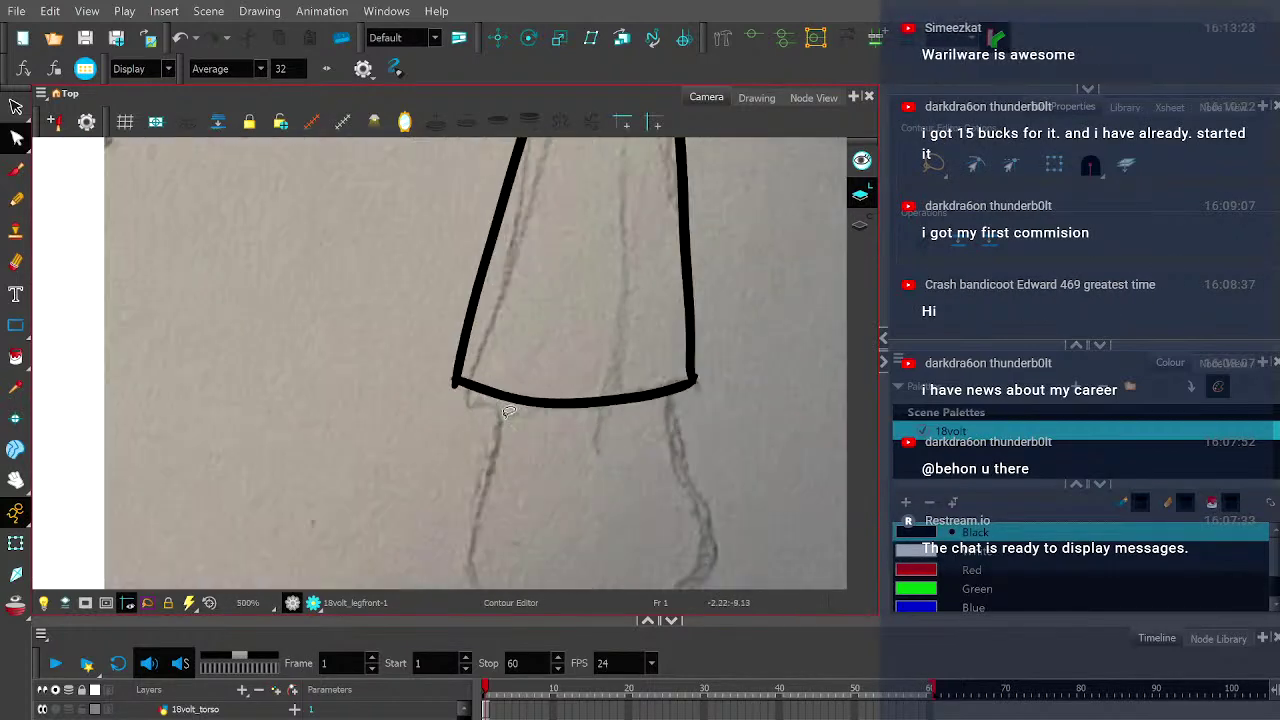
drag(16, 107, 64, 128)
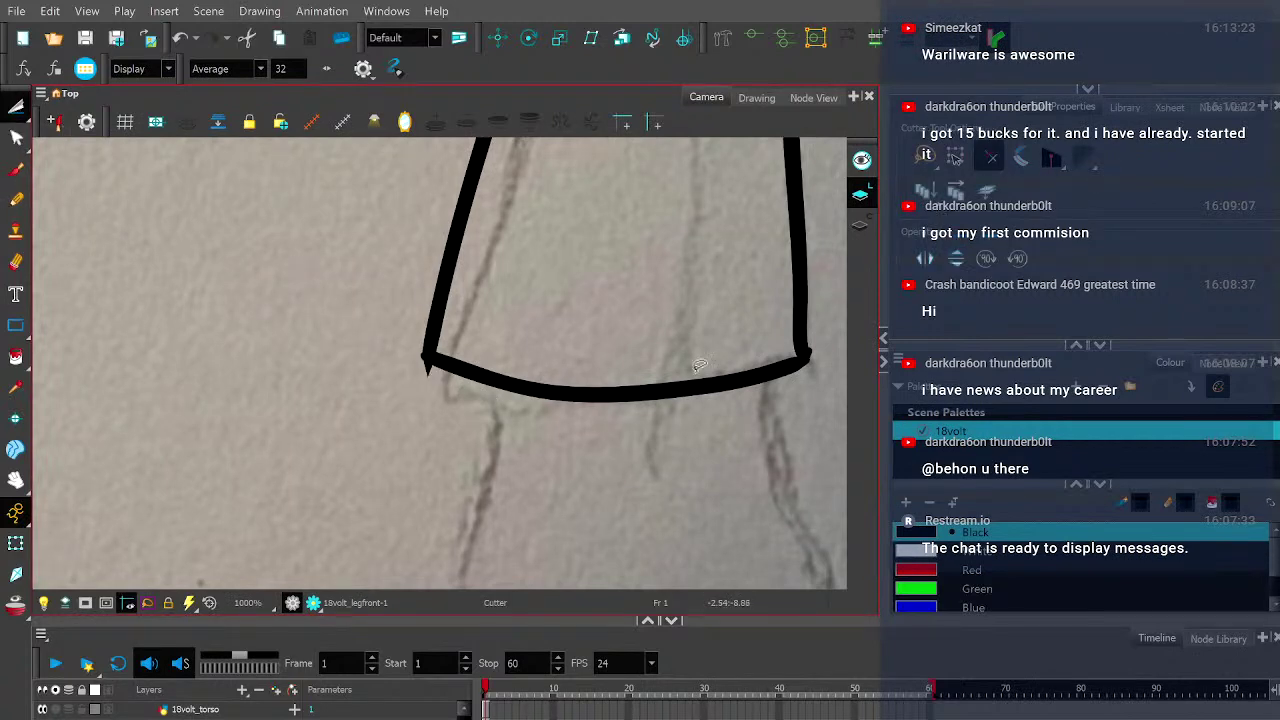
scroll(425, 362, up, 2)
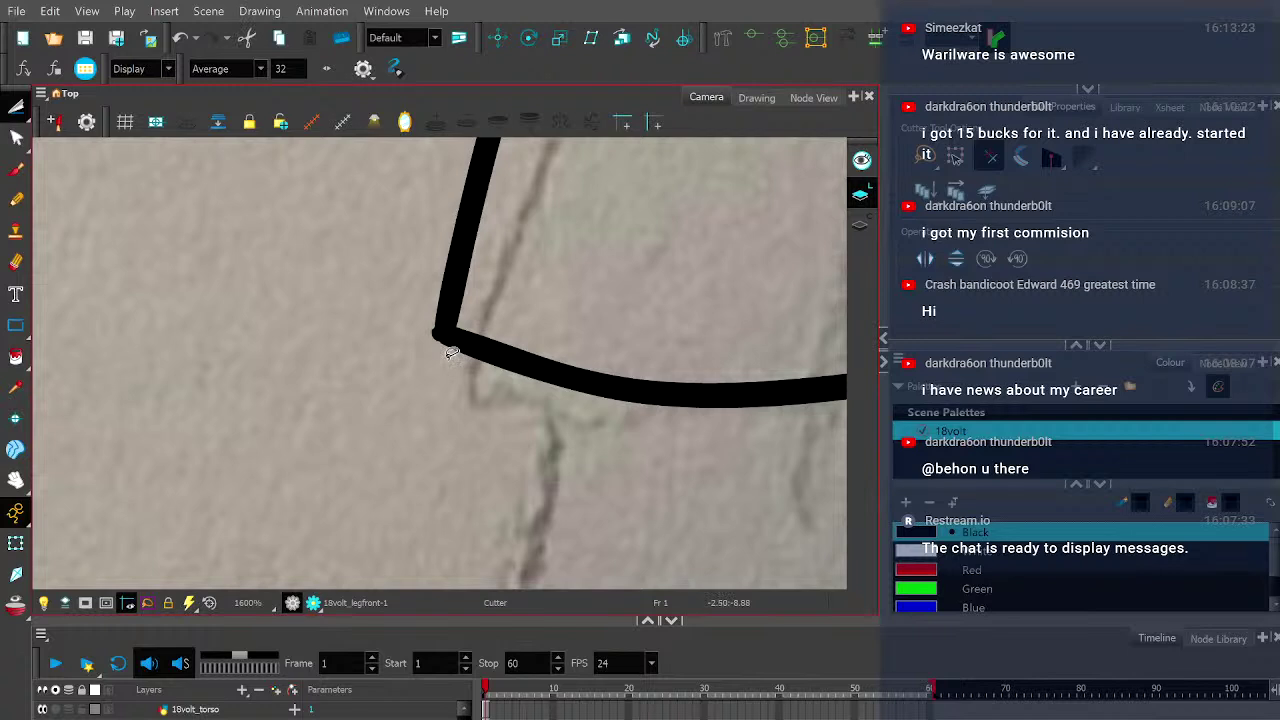
scroll(453, 353, down, 2)
- Pull the overshooting line end at the hem's inner corner back into the corner with the Contour Editor
scroll(753, 350, up, 3)
scroll(753, 350, up, 3)
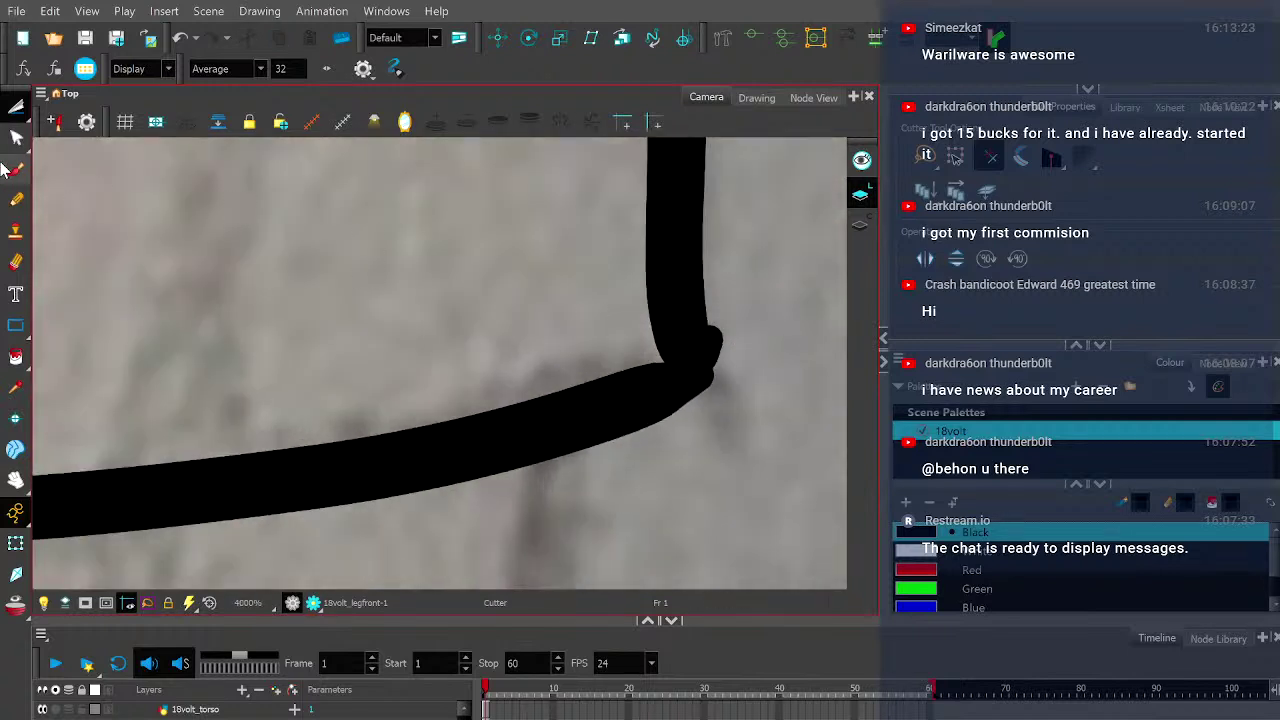
key(alt+q)
click(705, 355)
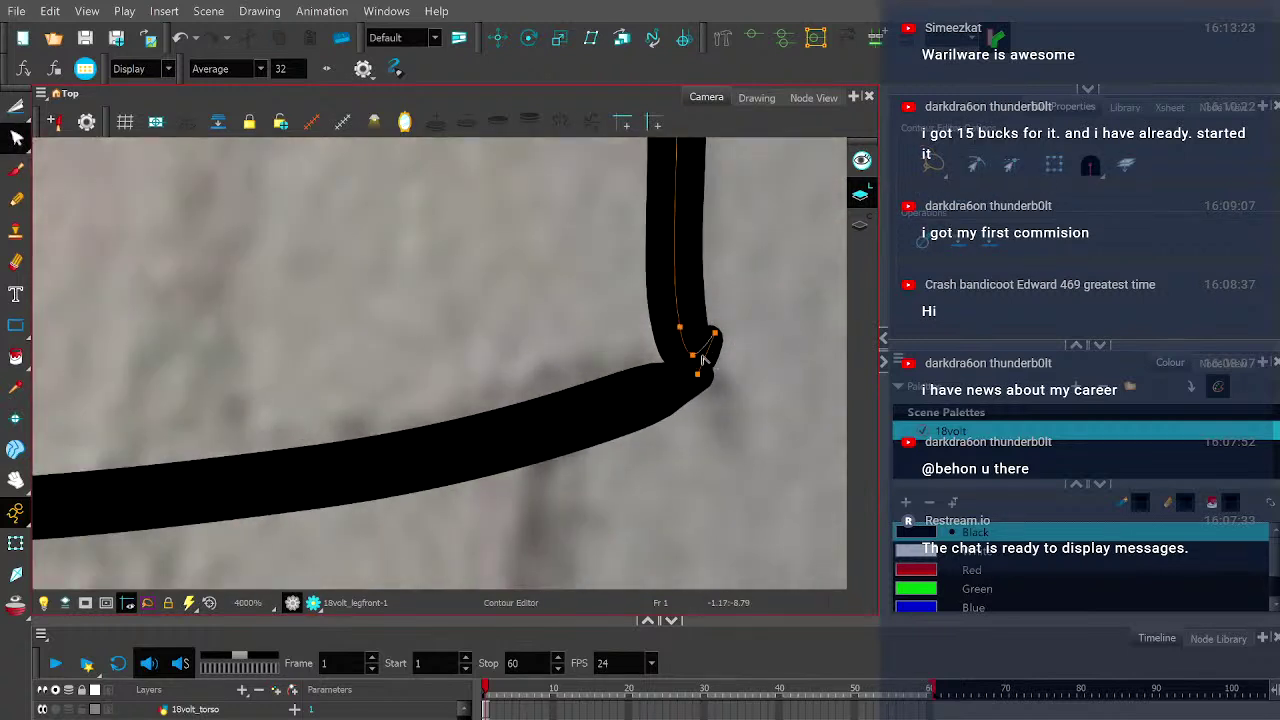
click(690, 350)
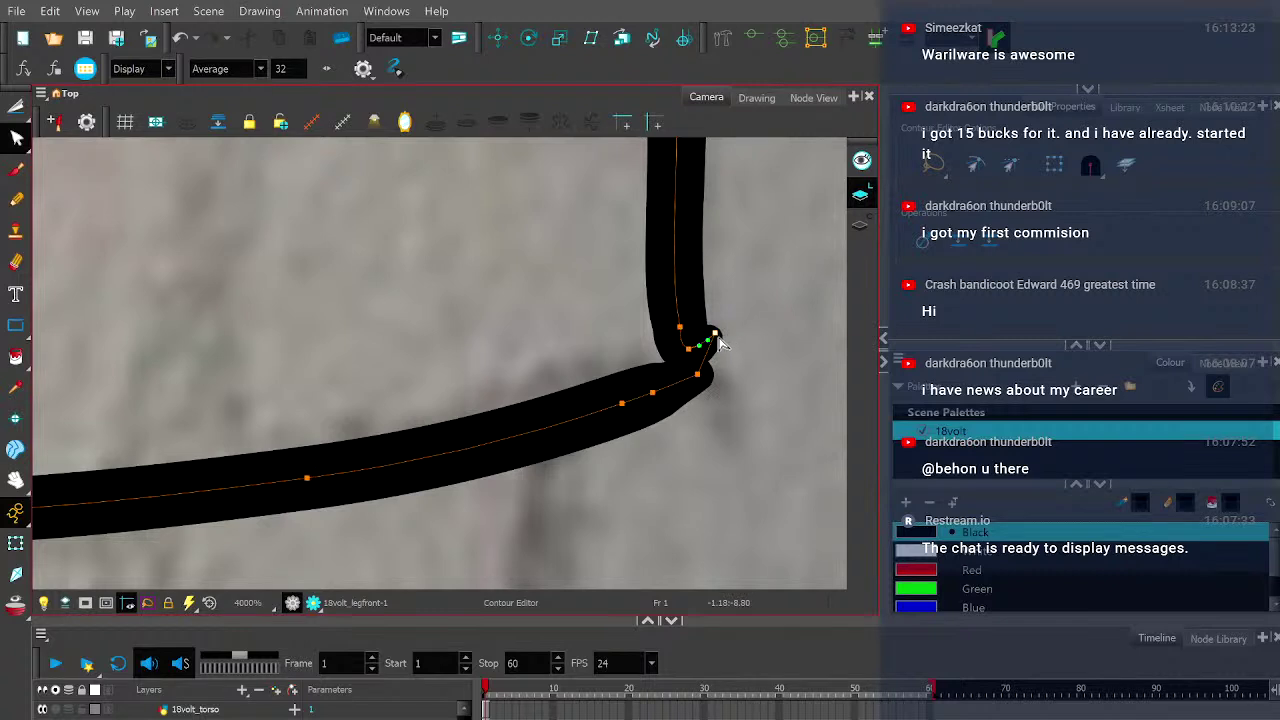
scroll(718, 335, up, 4)
mouse_move(695, 323)
mouse_down()
mouse_move(694, 294)
mouse_move(723, 323)
mouse_move(693, 435)
mouse_up()
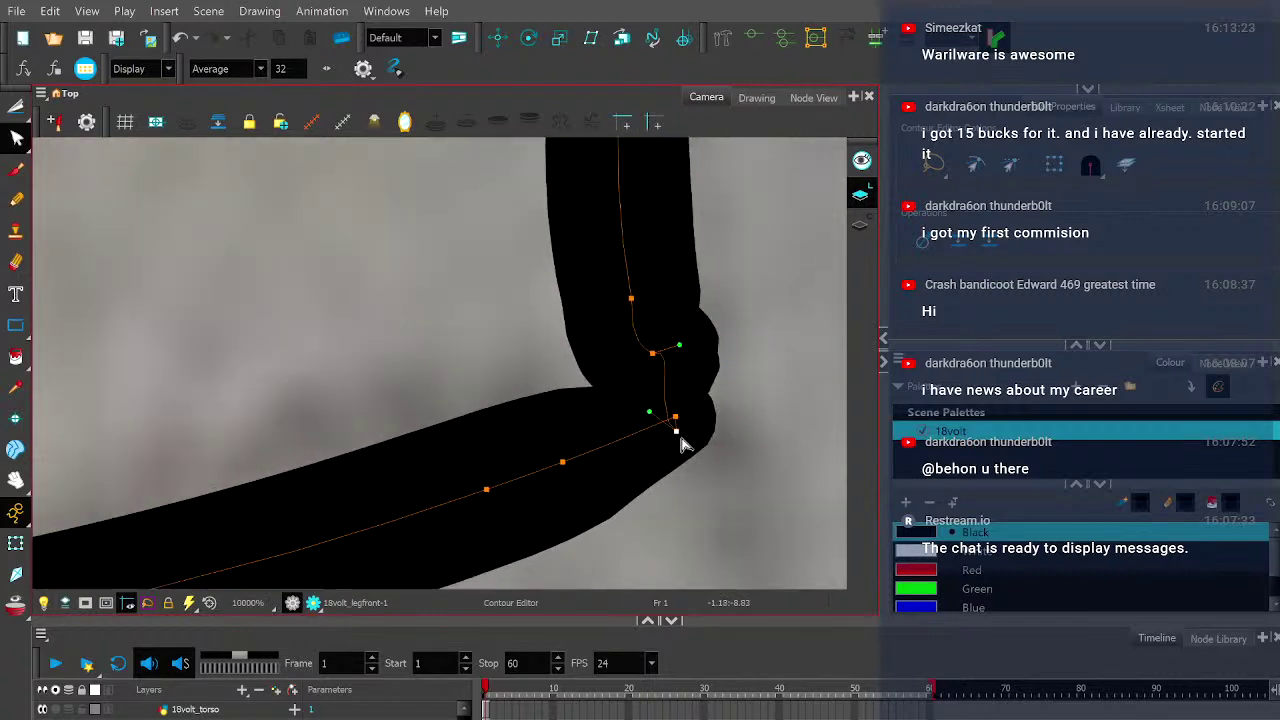
drag(681, 348, 676, 435)
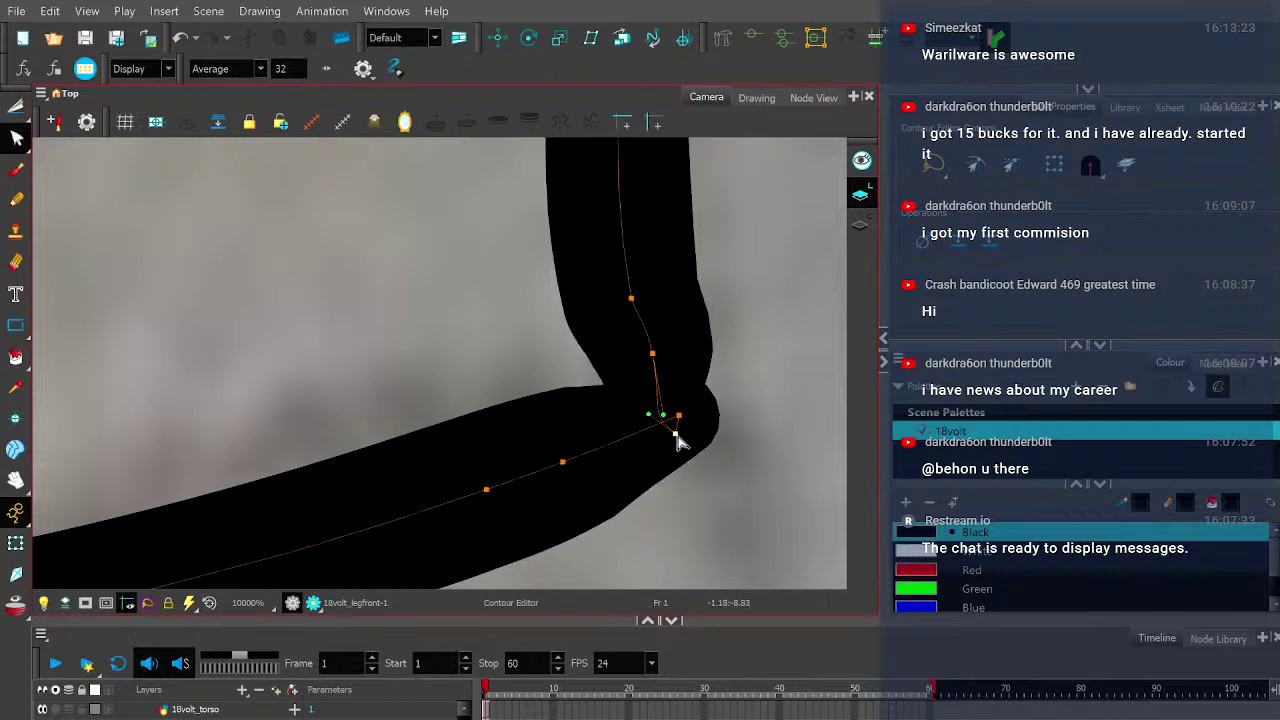
- Adjust the inner leg line's contour points just above the hem so it runs smoothly into the corner
scroll(506, 363, down, 3)
click(512, 372)
scroll(512, 380, up, 5)
click(510, 405)
click(506, 399)
drag(511, 409, 513, 417)
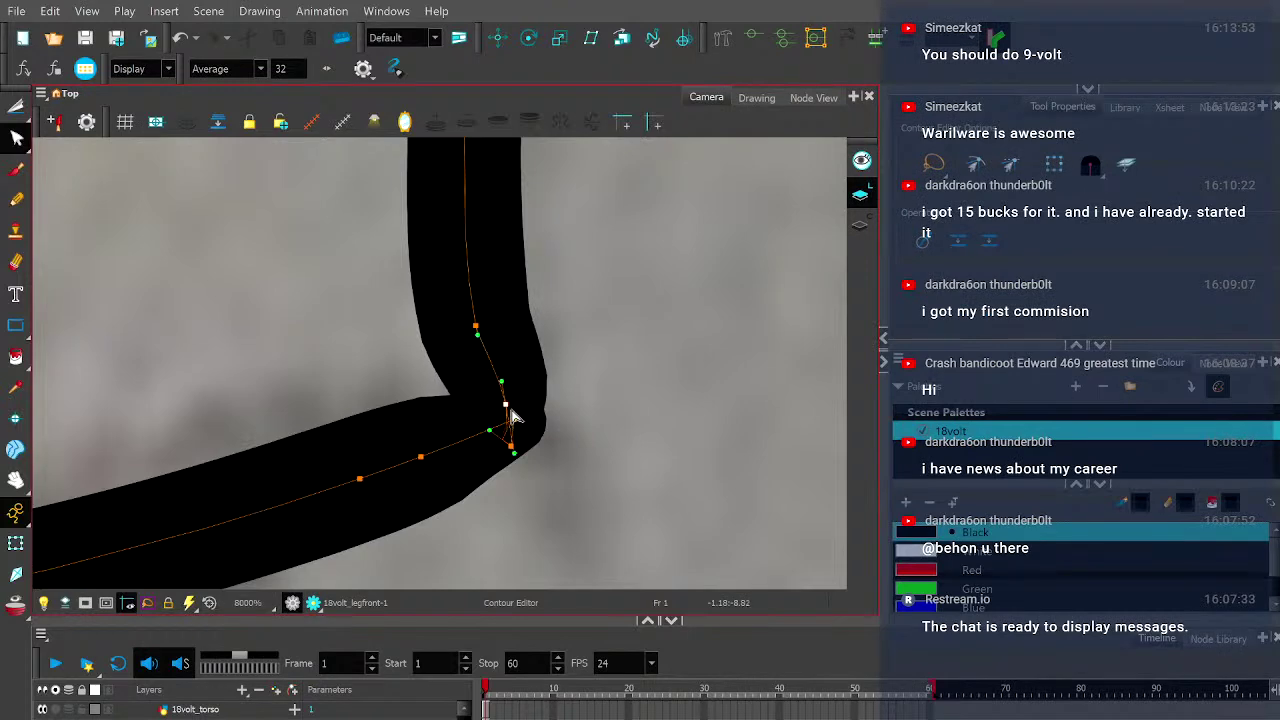
drag(476, 328, 487, 335)
scroll(372, 332, down, 1)
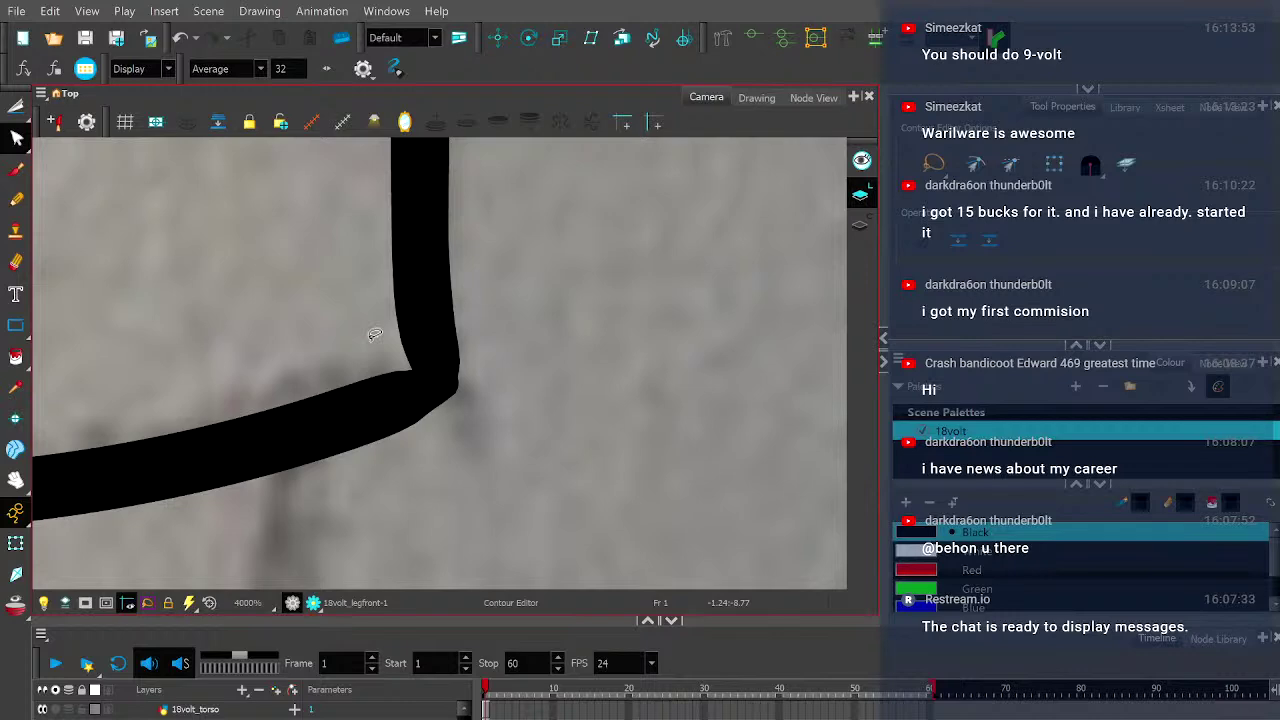
- Check the cleaned hem corners and the traced leg against the whole figure, the head sketch and the reference art
scroll(374, 334, down, 2)
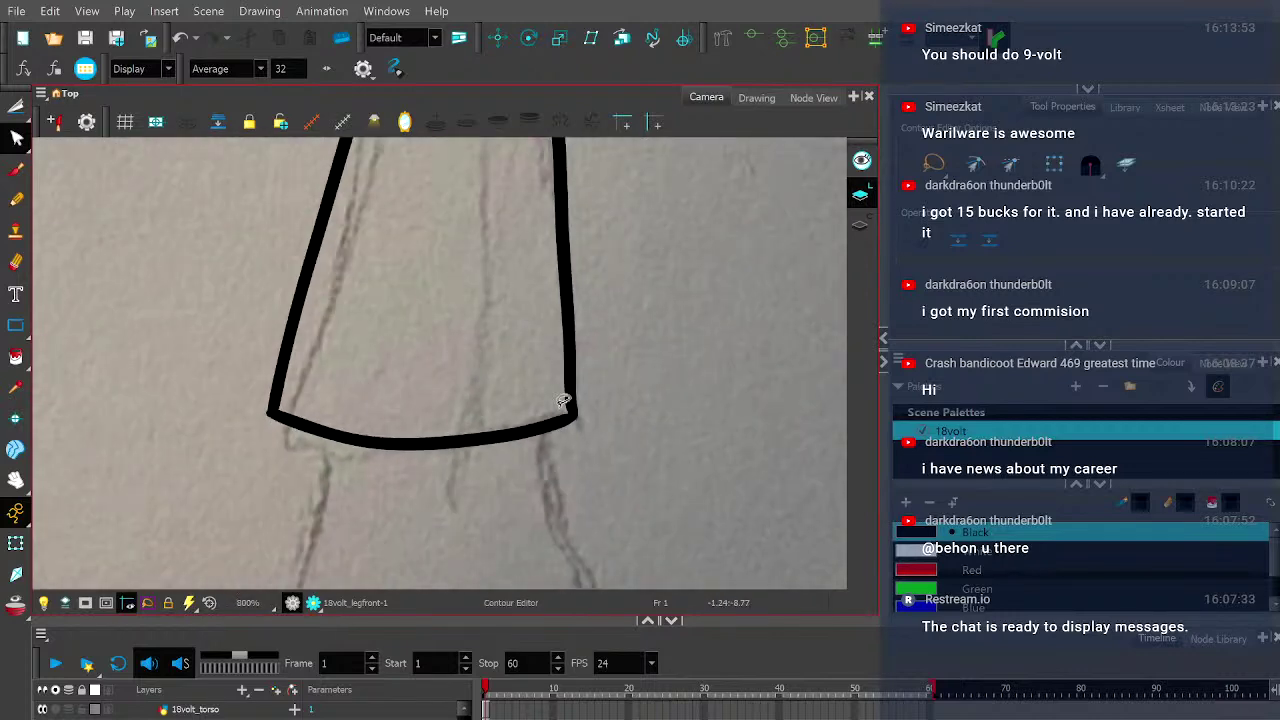
scroll(560, 405, down, 1)
scroll(566, 404, up, 1)
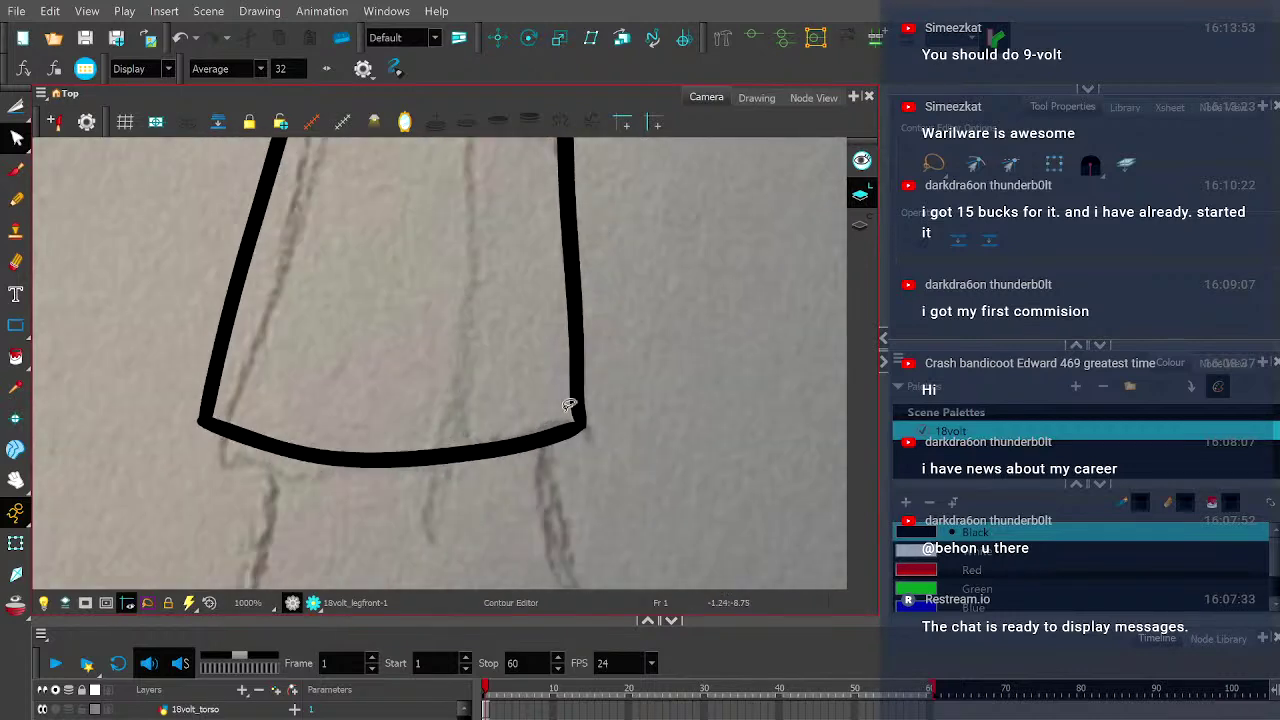
scroll(566, 404, down, 2)
scroll(525, 361, down, 2)
scroll(525, 361, down, 3)
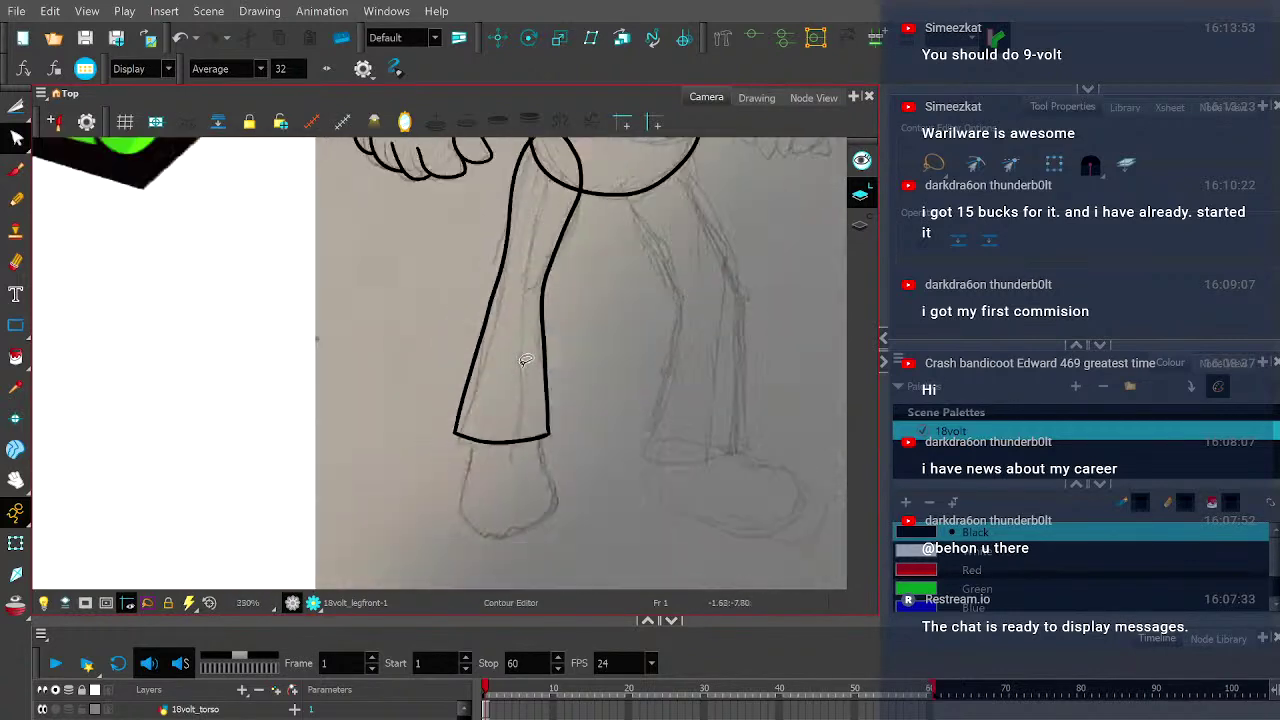
scroll(530, 347, up, 1)
key(alt+q)
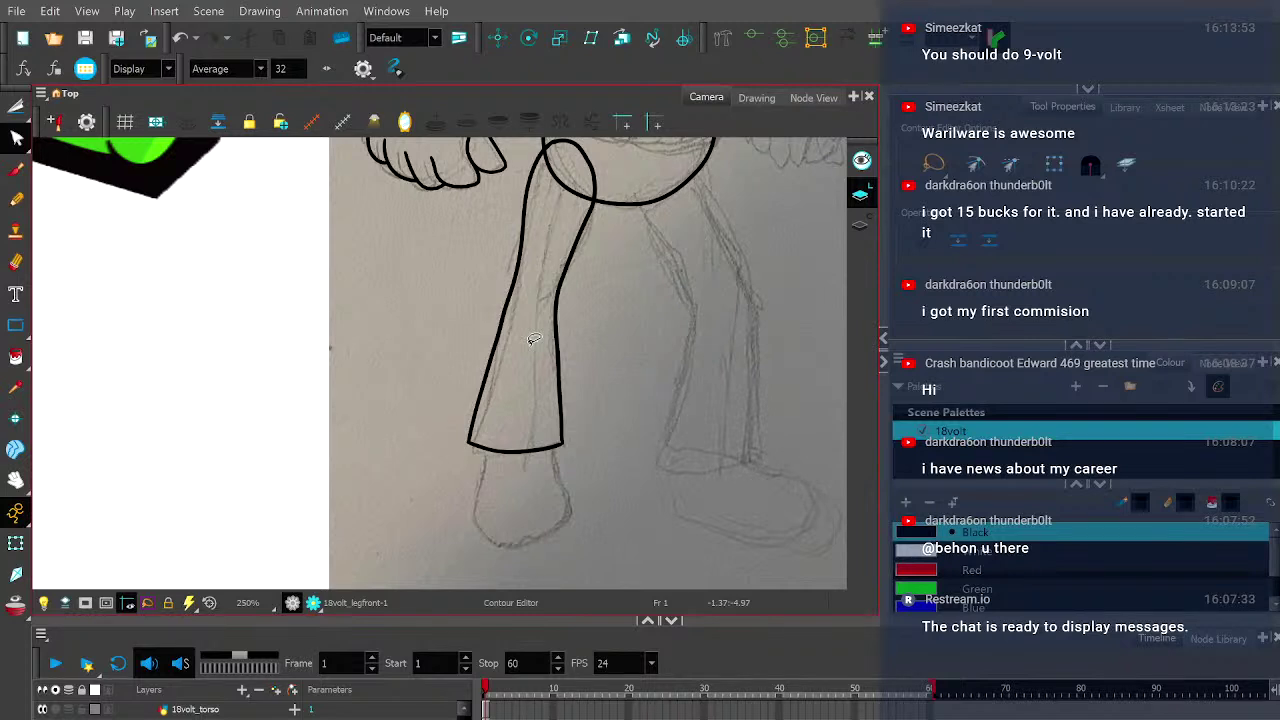
scroll(533, 340, down, 2)
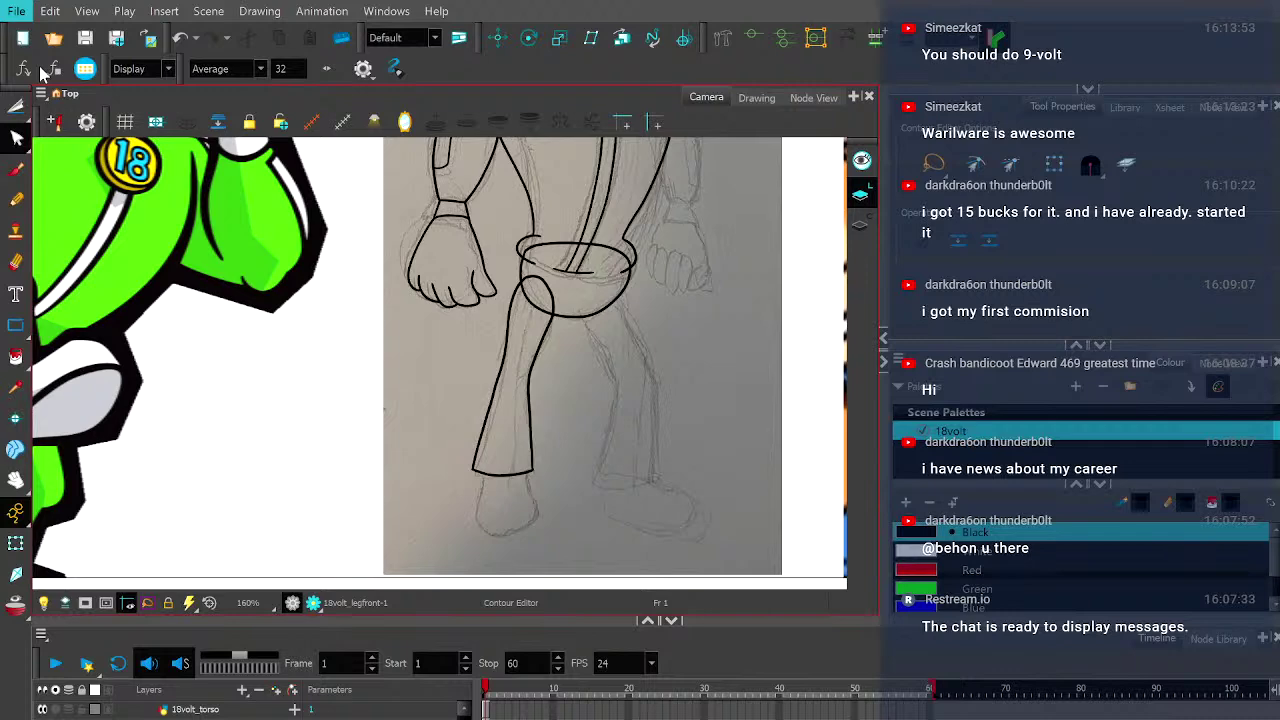
drag(587, 200, 578, 378)
scroll(578, 378, down, 2)
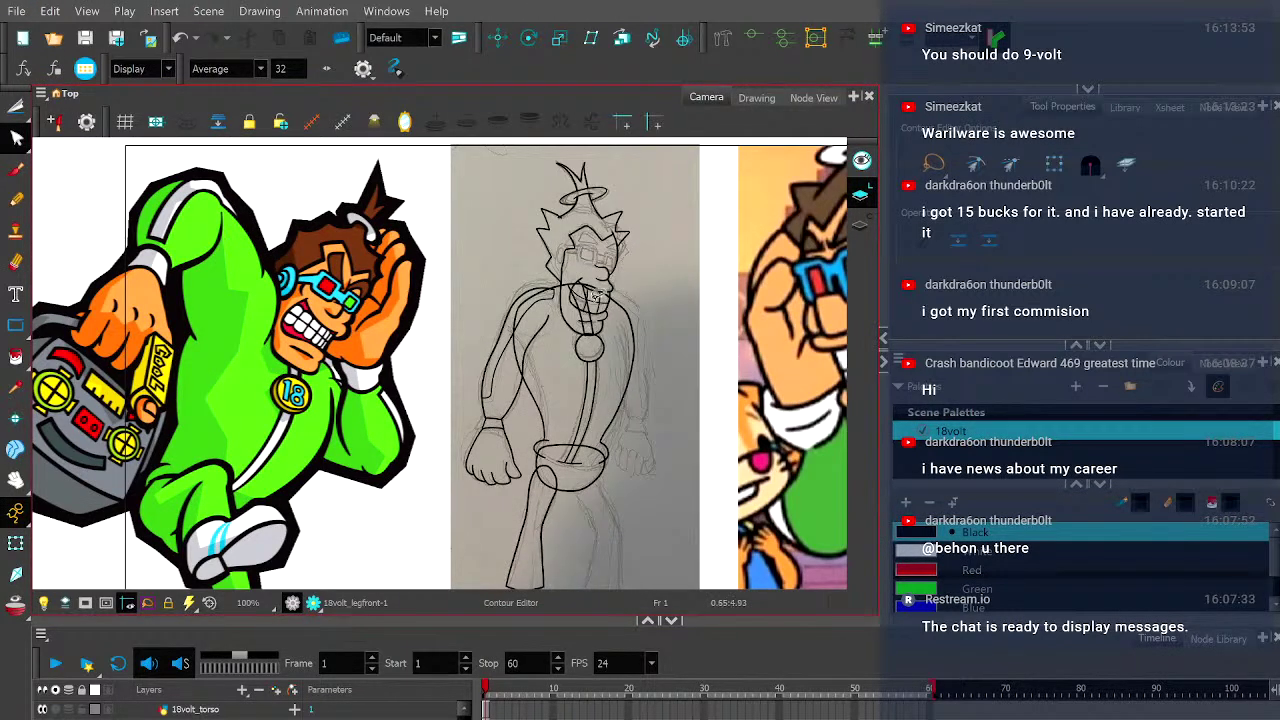
drag(620, 391, 562, 370)
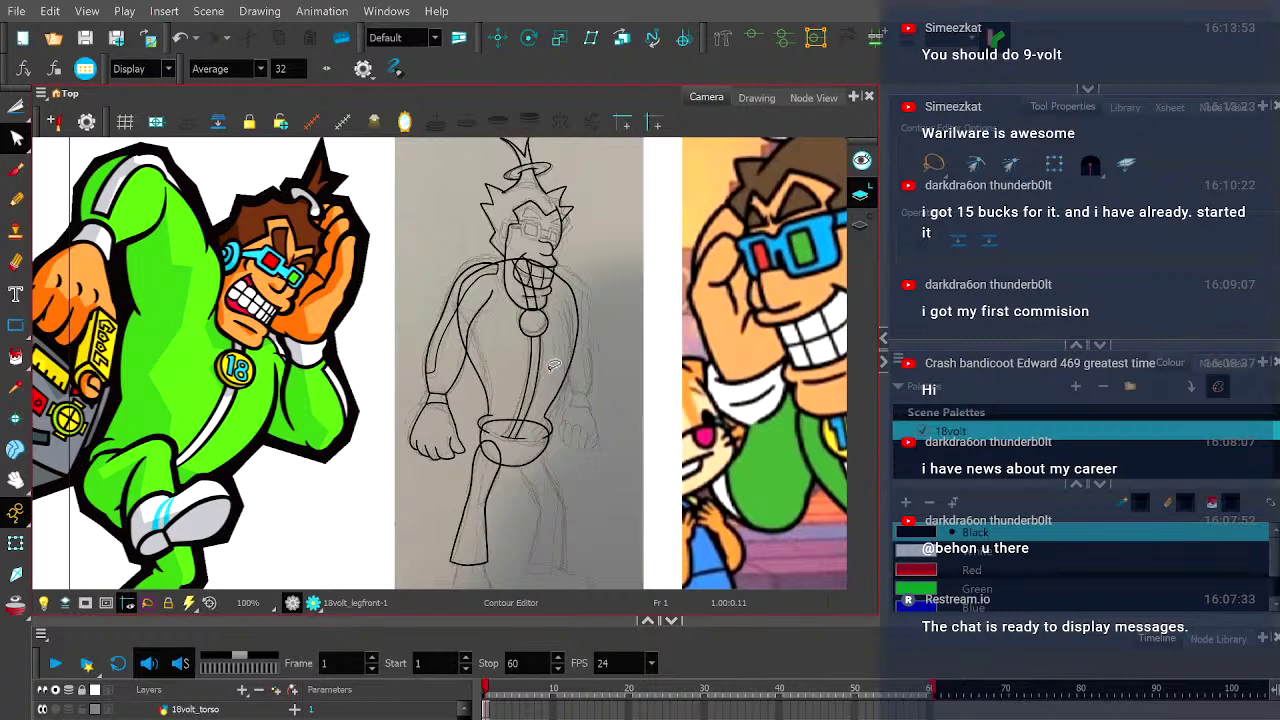
scroll(545, 360, up, 3)
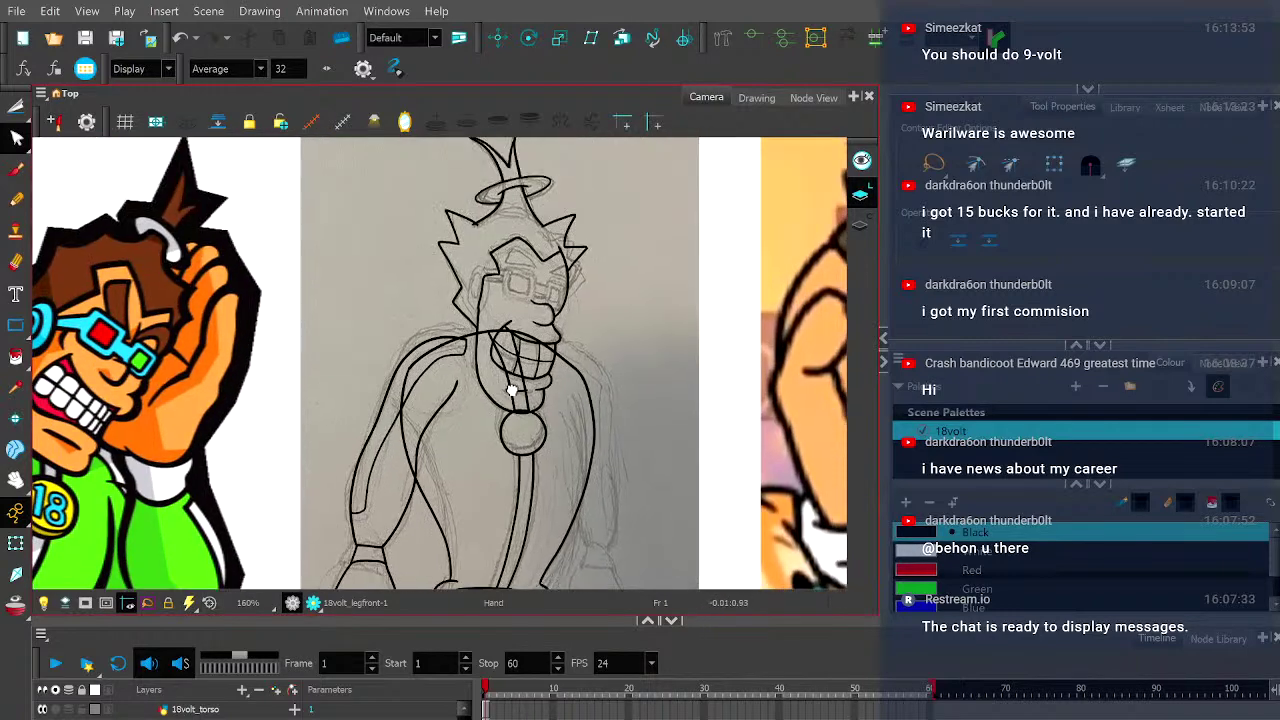
scroll(509, 315, up, 3)
scroll(505, 340, up, 2)
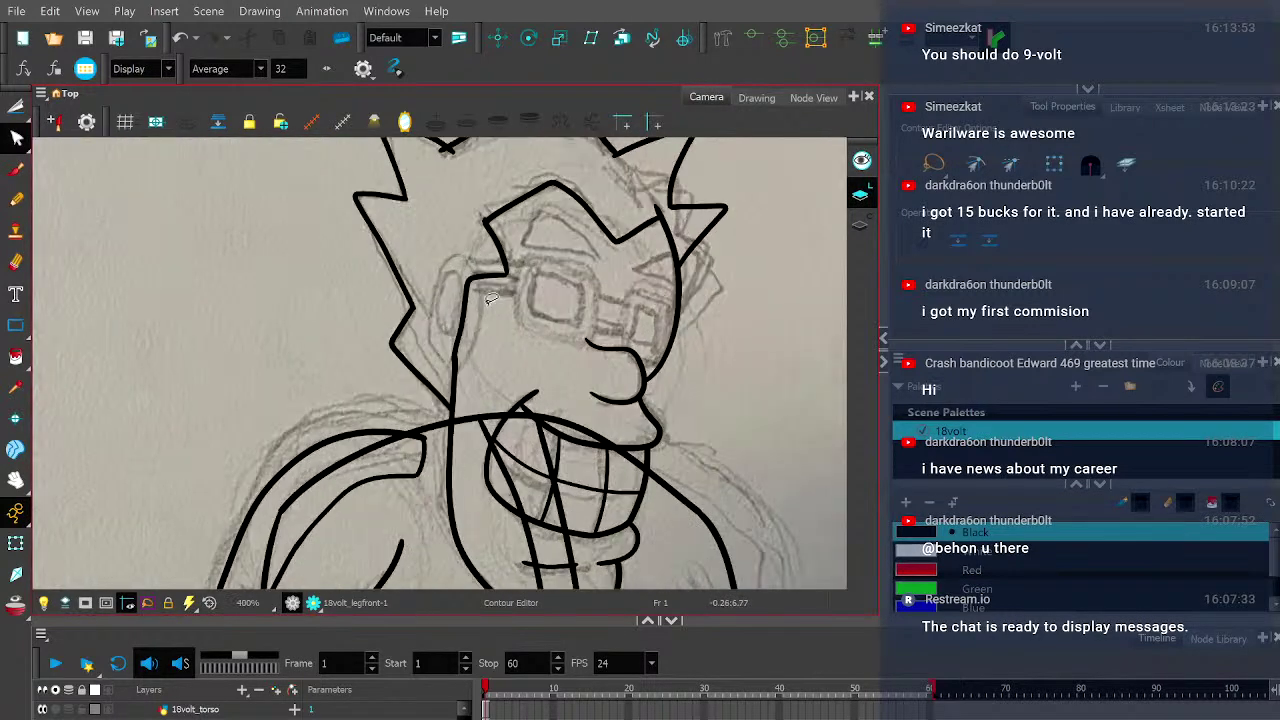
scroll(500, 368, down, 4)
drag(502, 368, 480, 297)
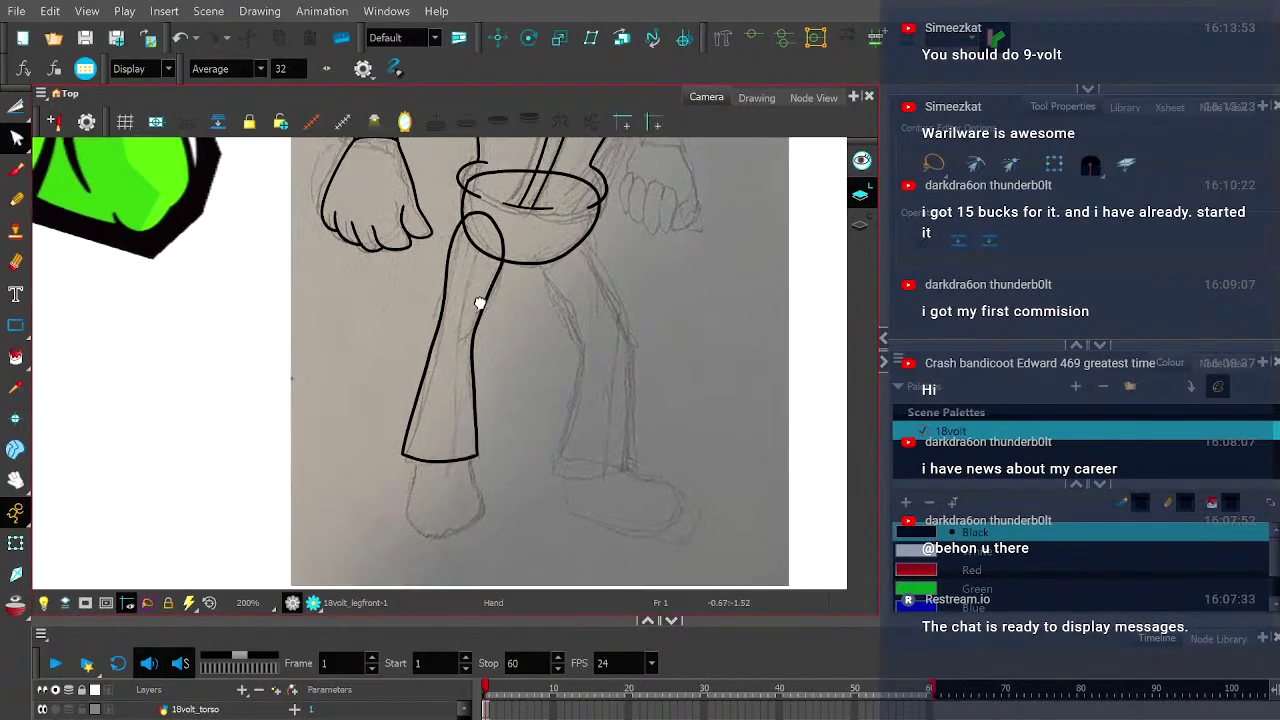
- Set the front leg drawing's rotation pivot at the hip, inside the leg's rounded top
key(shift+t)
click(480, 305)
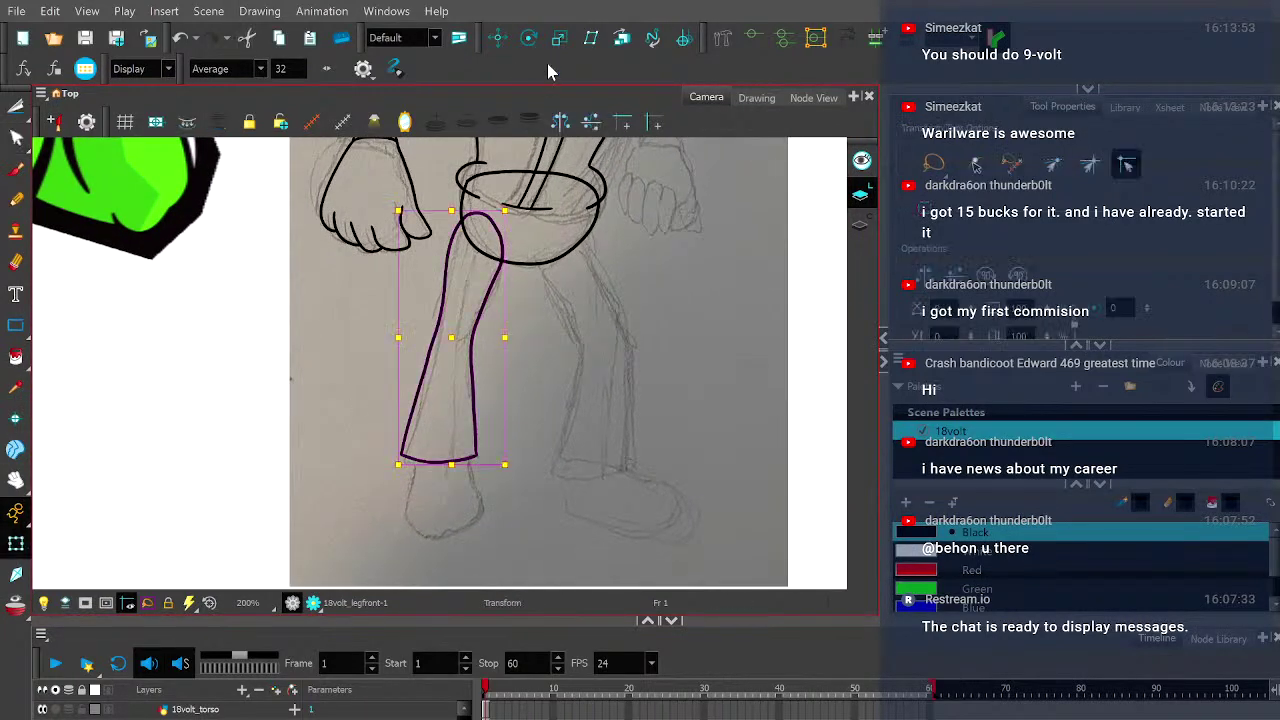
click(529, 40)
scroll(472, 408, down, 2)
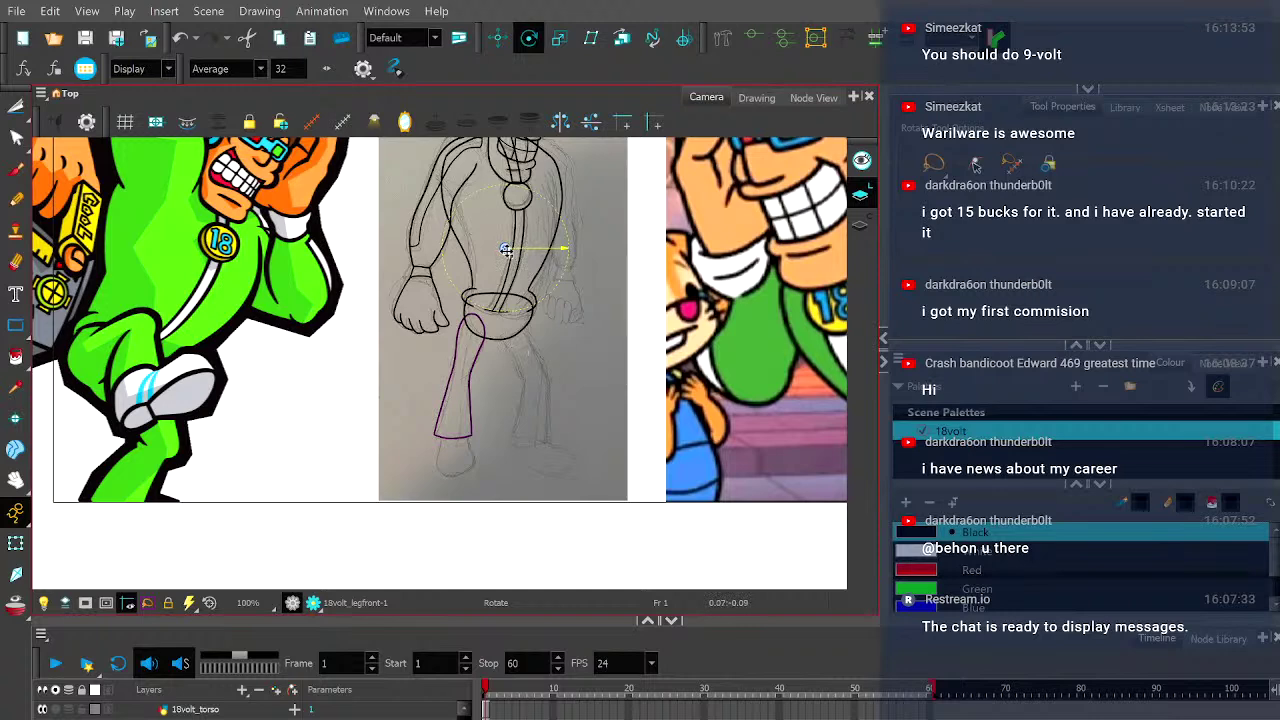
scroll(465, 345, up, 3)
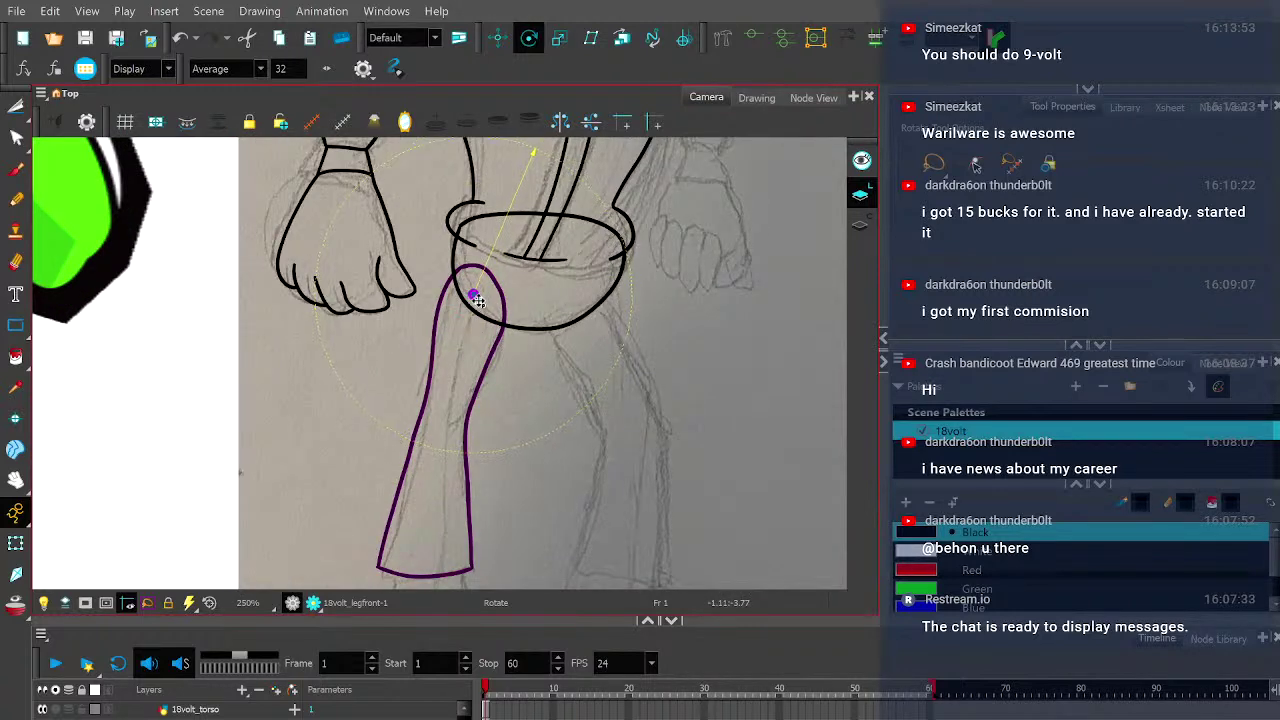
click(15, 543)
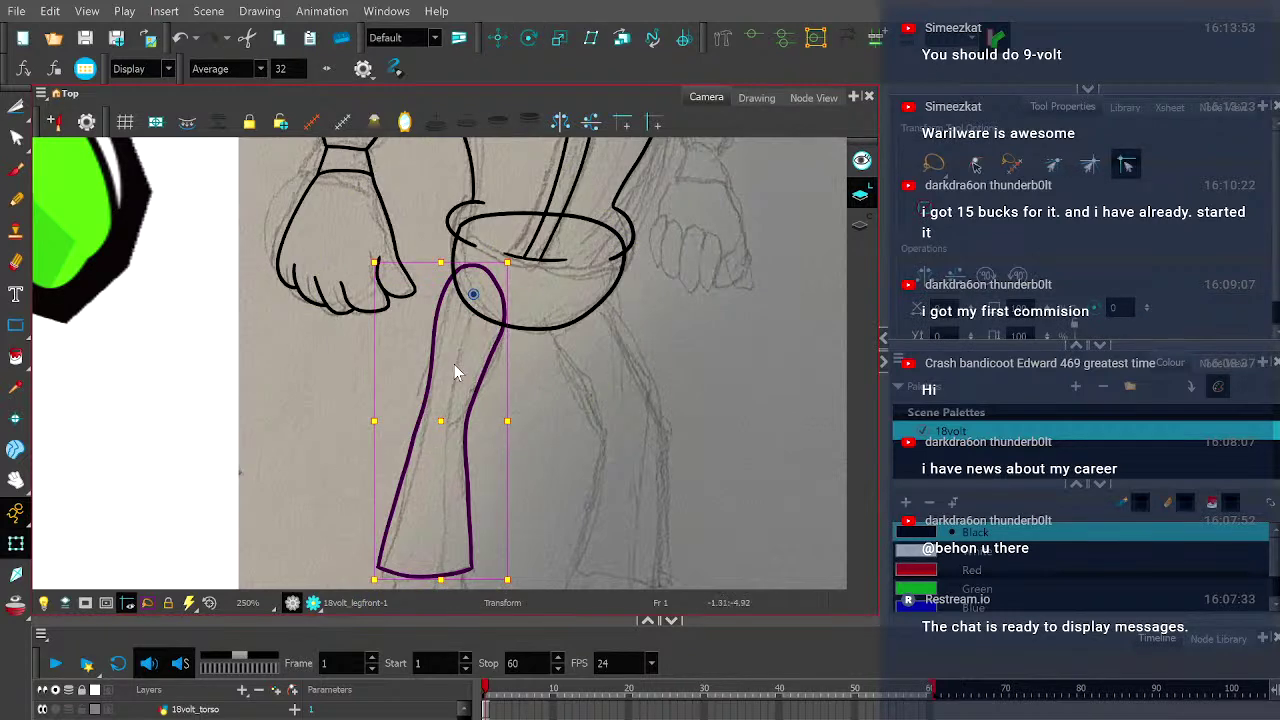
scroll(454, 364, down, 2)
click(513, 501)
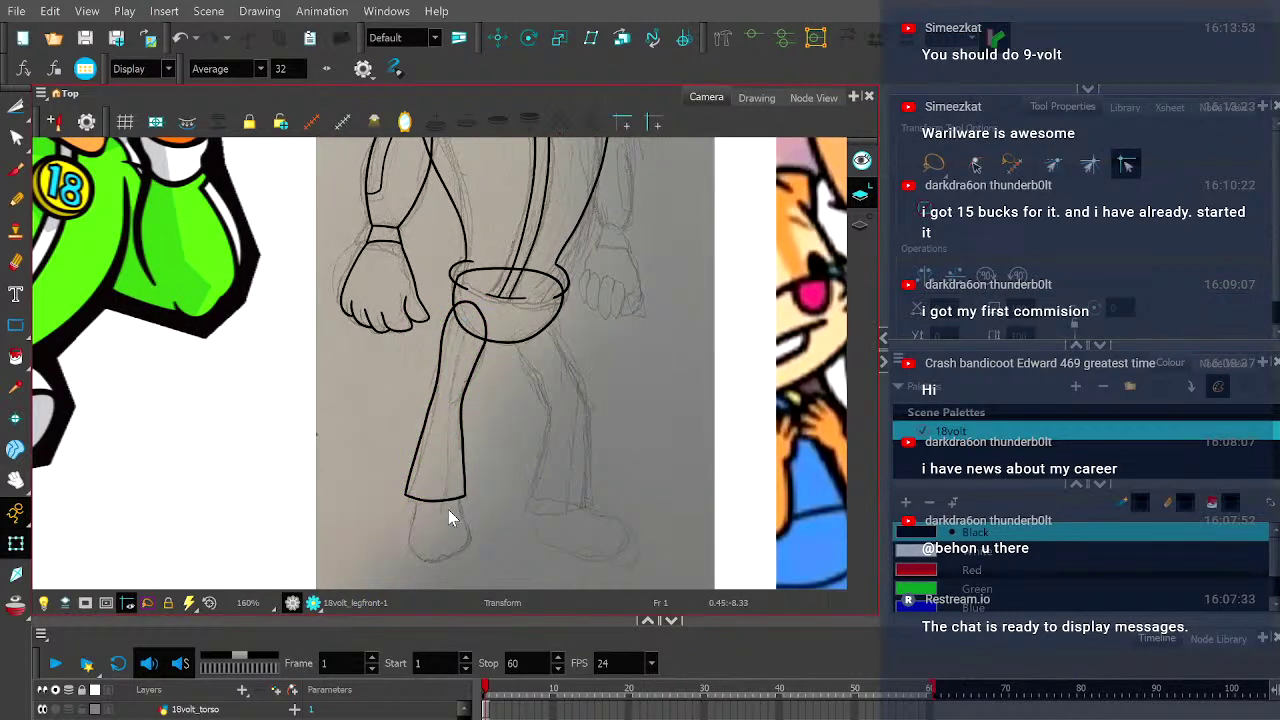
- Add a new drawing layer named 18volt_footfront for the front foot
drag(448, 509, 486, 437)
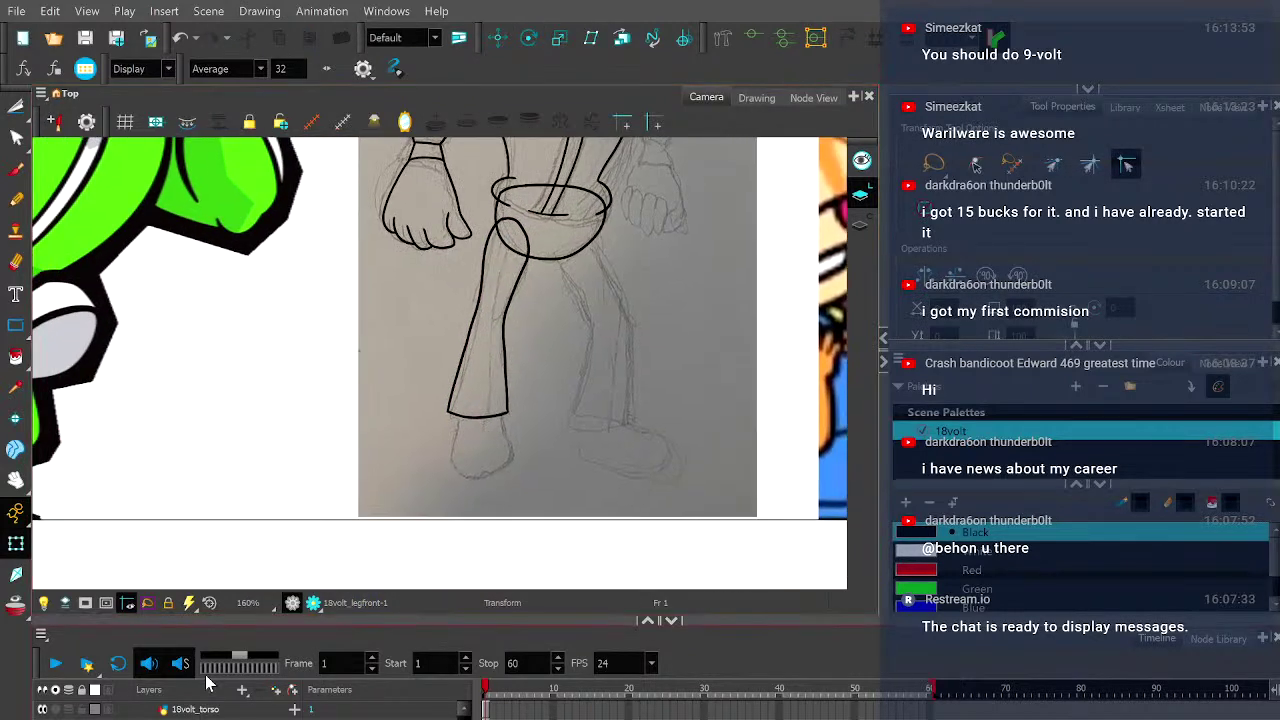
click(480, 410)
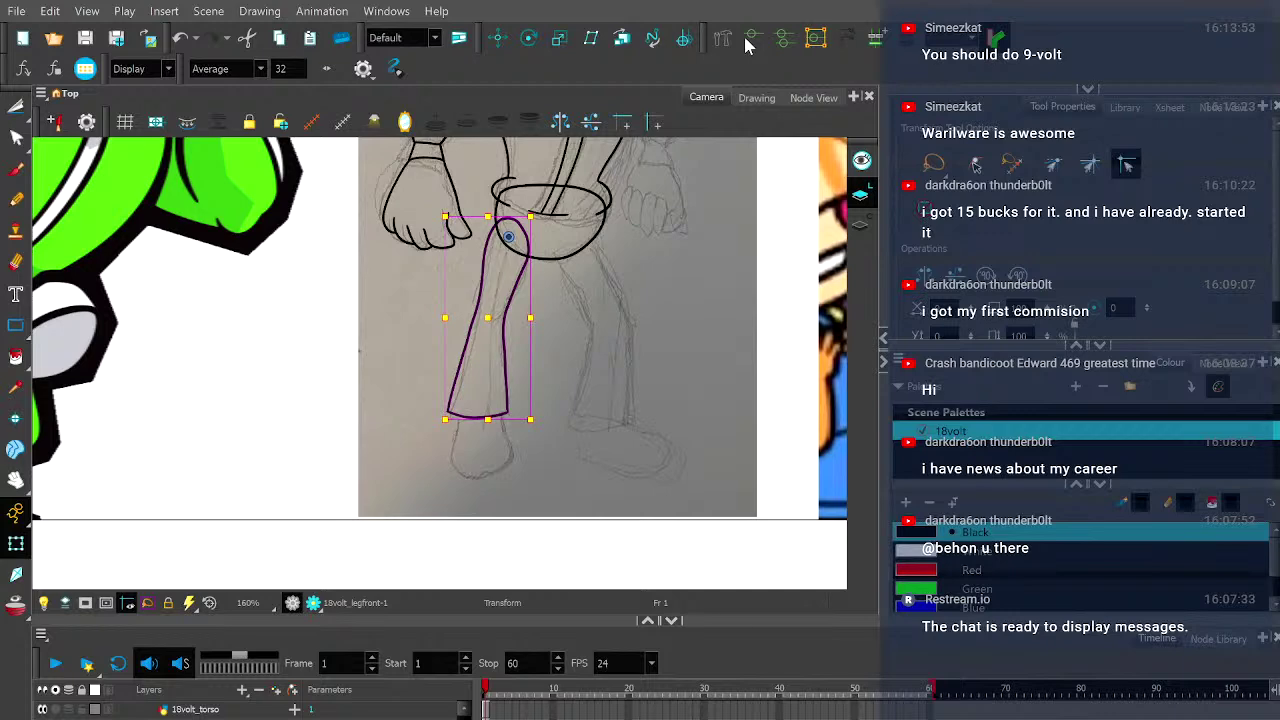
click(540, 434)
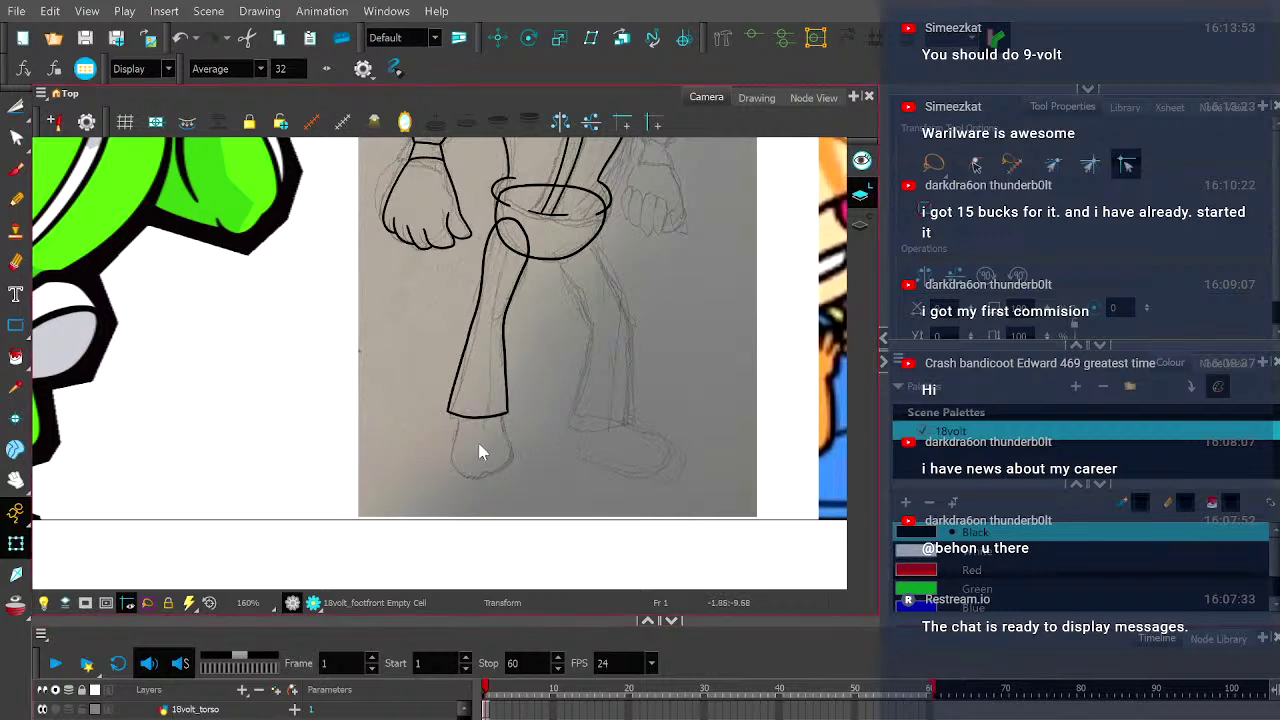
- Trace the front foot with the Pencil, closing the outline with a rounded ankle top that overlaps inside the trouser hem
scroll(487, 447, up, 2)
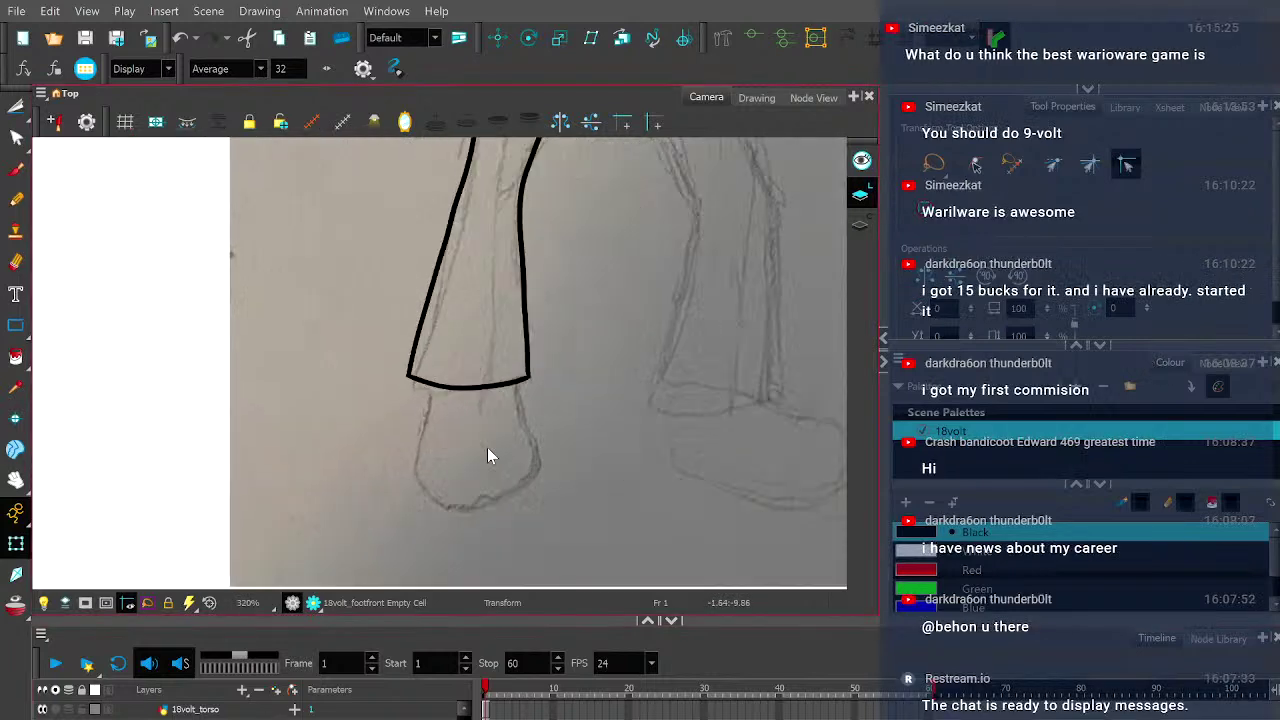
click(16, 199)
drag(464, 444, 579, 431)
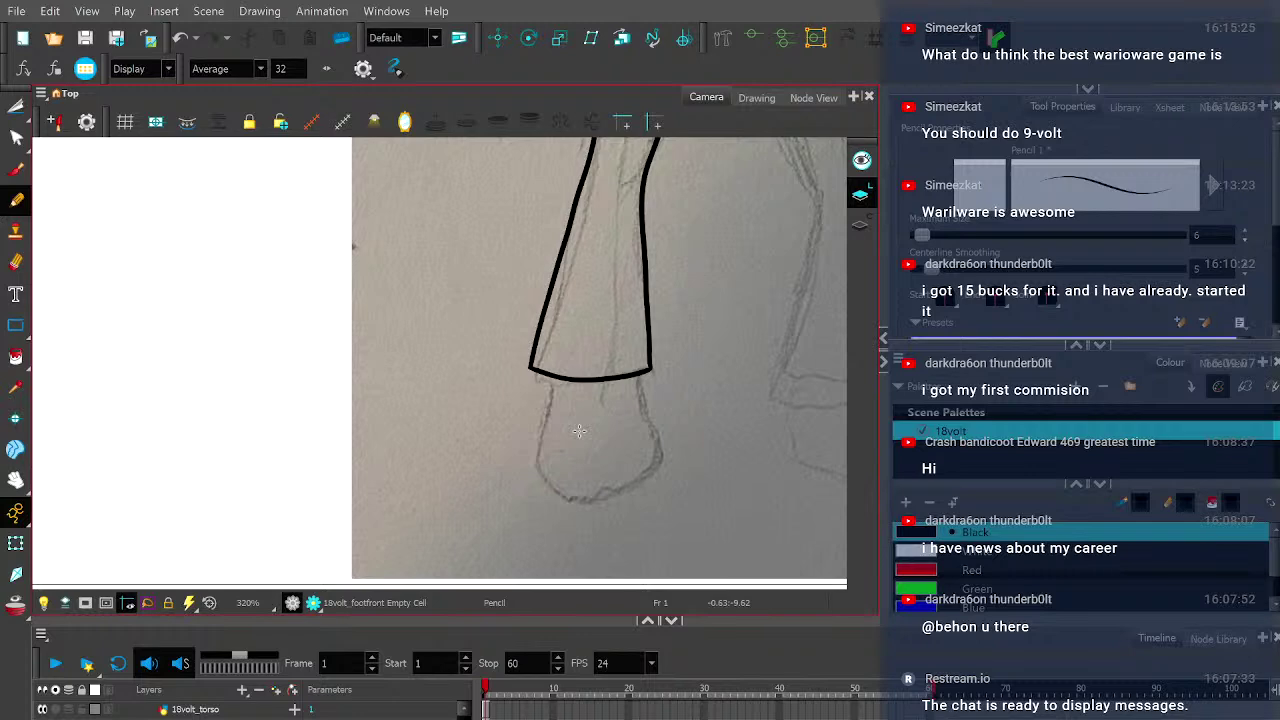
scroll(579, 431, up, 3)
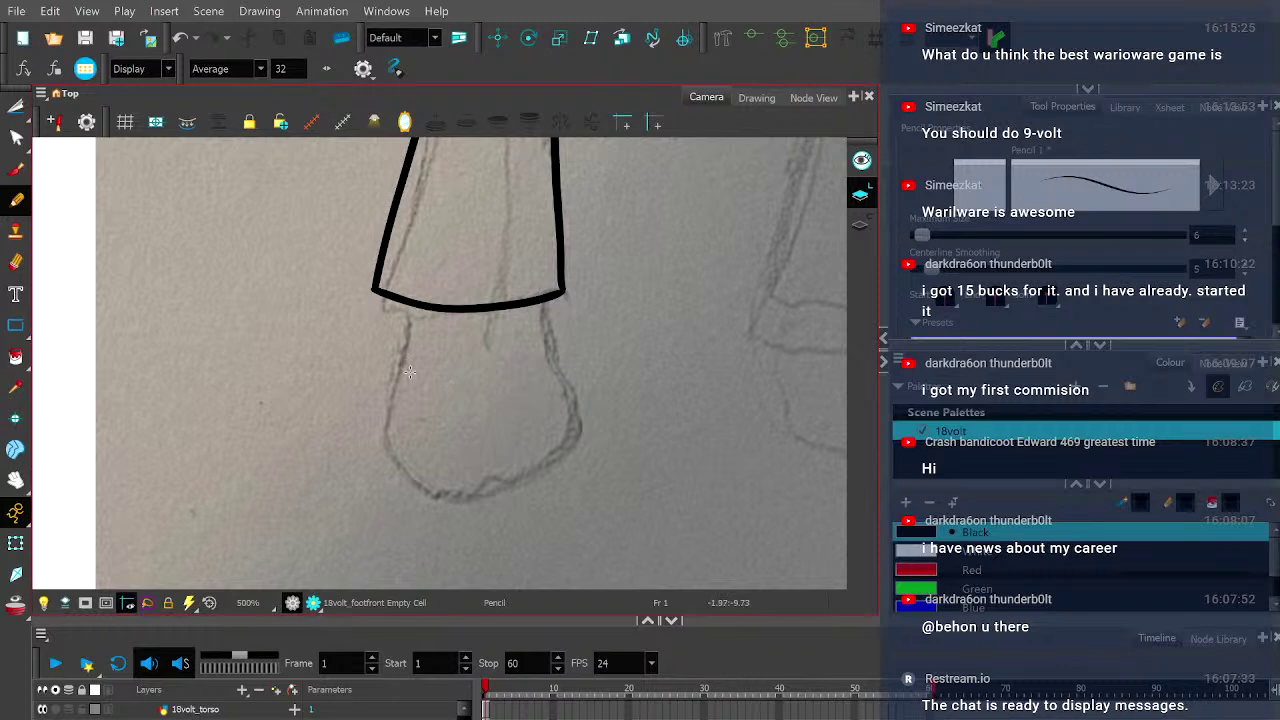
mouse_move(402, 377)
mouse_down()
mouse_move(385, 410)
mouse_move(391, 467)
mouse_move(423, 496)
mouse_move(532, 479)
mouse_move(566, 456)
mouse_up()
key(ctrl+z)
scroll(449, 357, up, 3)
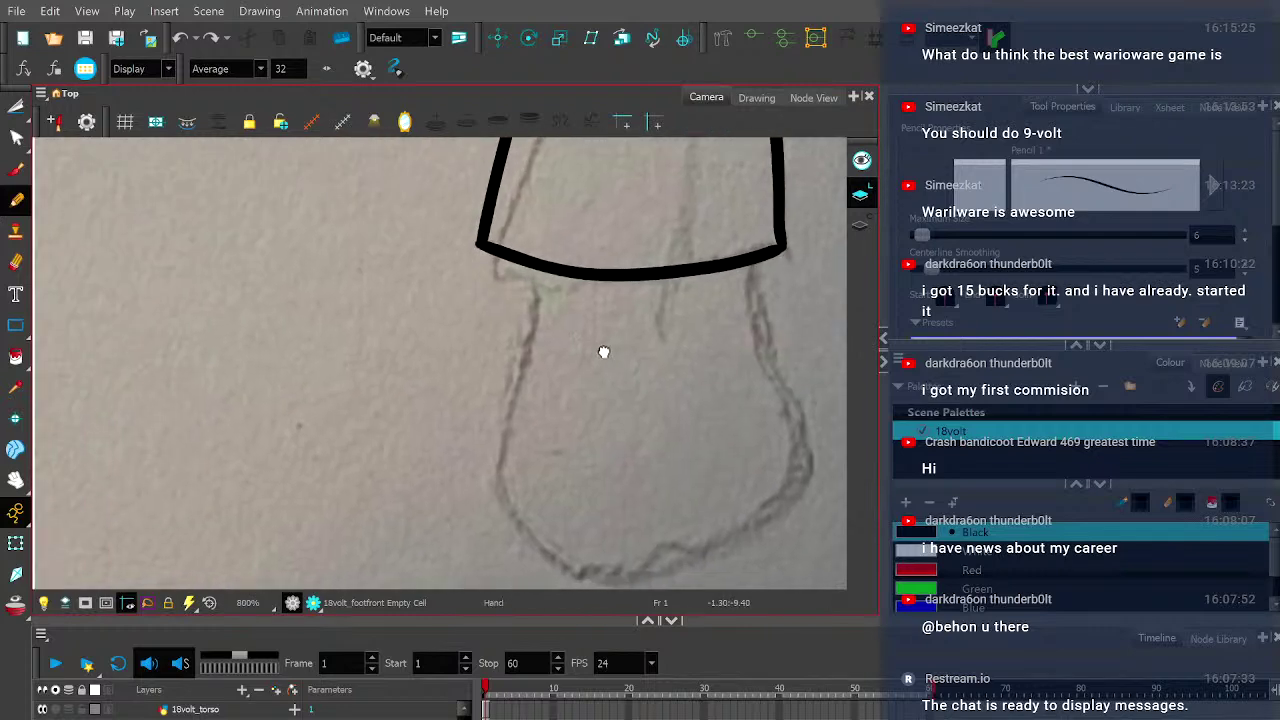
mouse_move(600, 351)
mouse_down()
mouse_move(373, 387)
mouse_move(378, 355)
mouse_move(355, 370)
mouse_move(333, 447)
mouse_move(349, 509)
mouse_move(429, 553)
mouse_move(507, 553)
mouse_move(571, 528)
mouse_move(603, 493)
mouse_move(623, 426)
mouse_move(590, 306)
mouse_up()
key(alt+s)
key(ctrl+z)
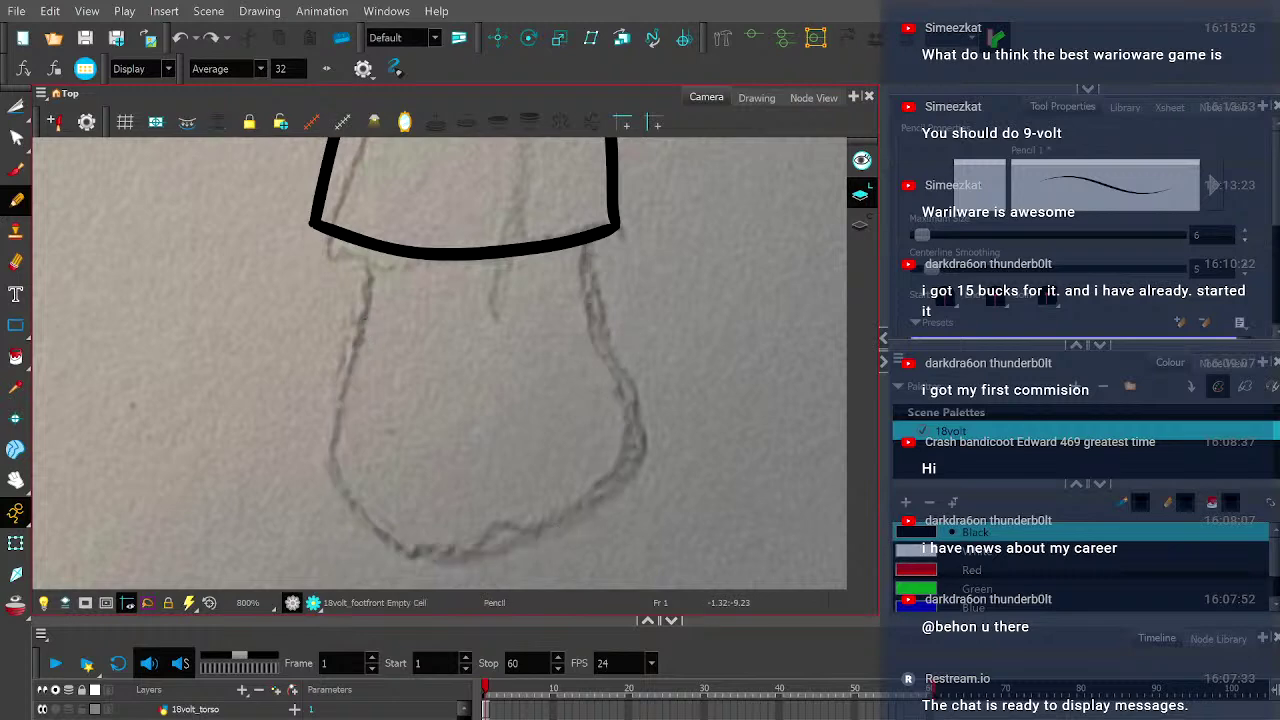
mouse_move(372, 296)
mouse_down()
mouse_move(326, 450)
mouse_move(346, 501)
mouse_move(408, 555)
mouse_move(453, 556)
mouse_move(554, 537)
mouse_move(613, 493)
mouse_move(633, 442)
mouse_move(586, 283)
mouse_up()
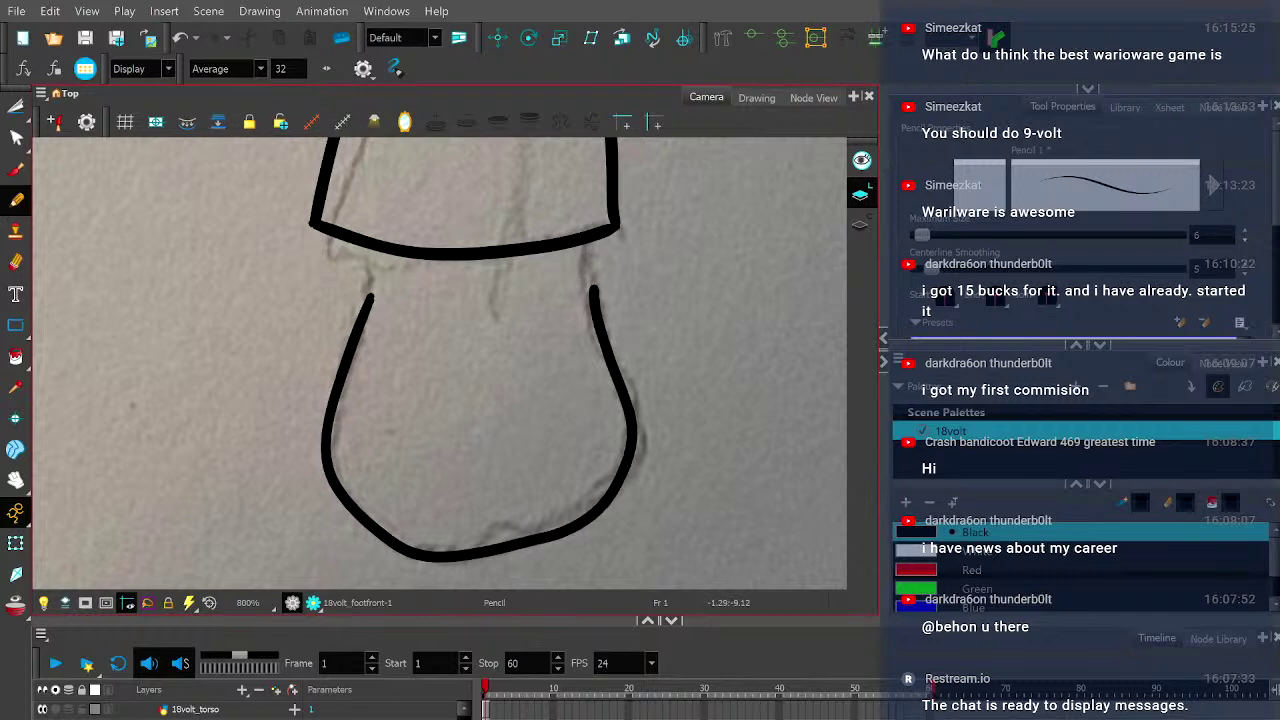
mouse_move(419, 311)
mouse_down()
mouse_move(474, 446)
mouse_move(424, 412)
mouse_move(426, 342)
mouse_move(478, 304)
mouse_move(611, 297)
mouse_move(648, 318)
mouse_move(648, 438)
mouse_up()
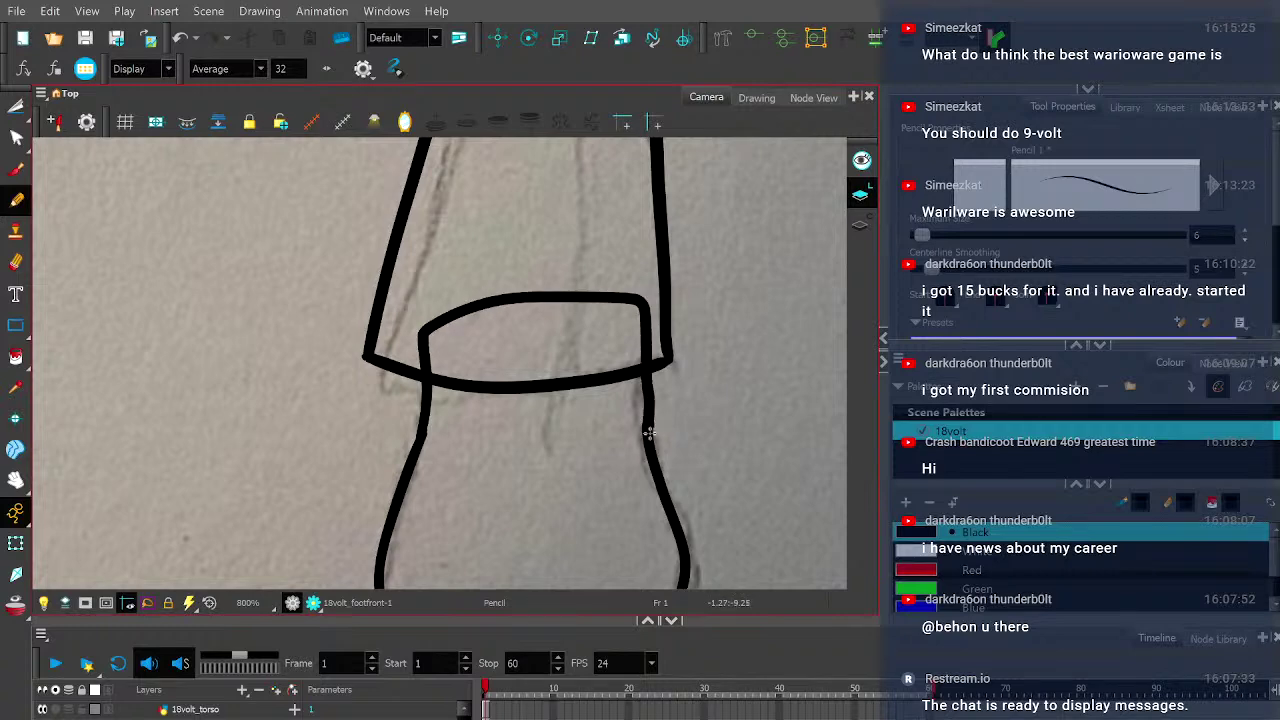
scroll(631, 409, down, 2)
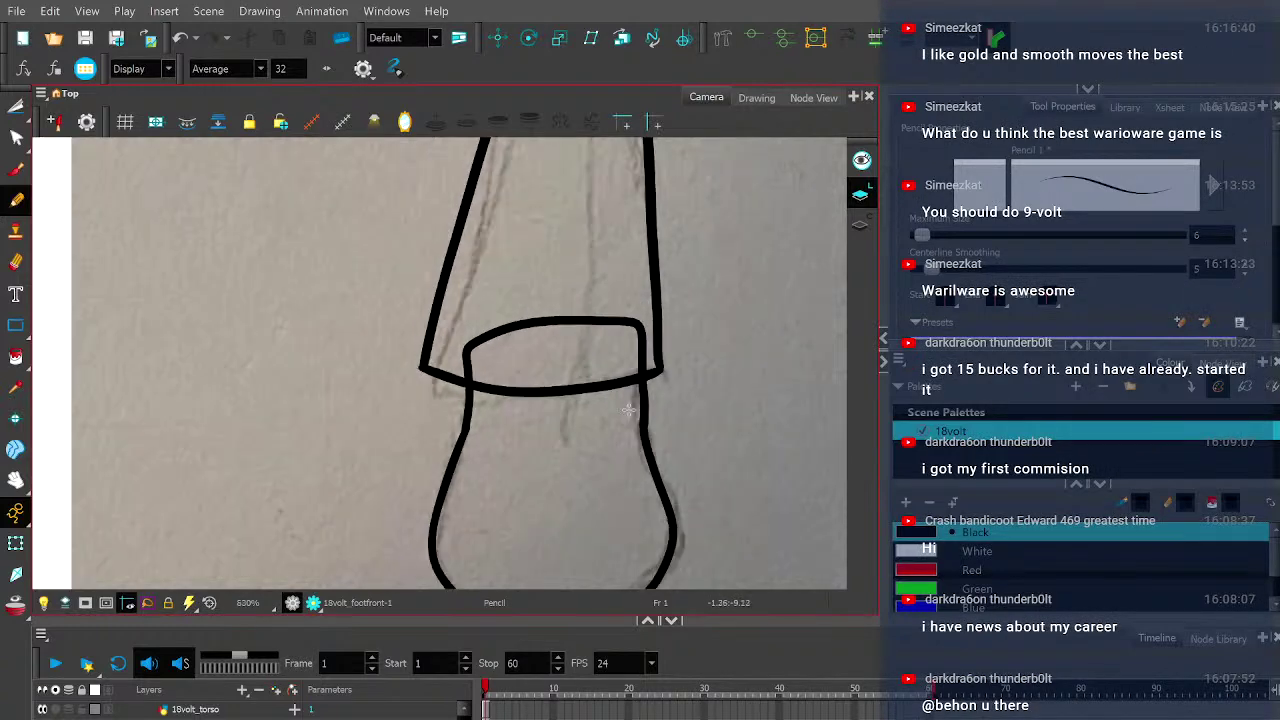
- Add a new drawing layer named 18volt_legback for the back leg
drag(591, 414, 431, 387)
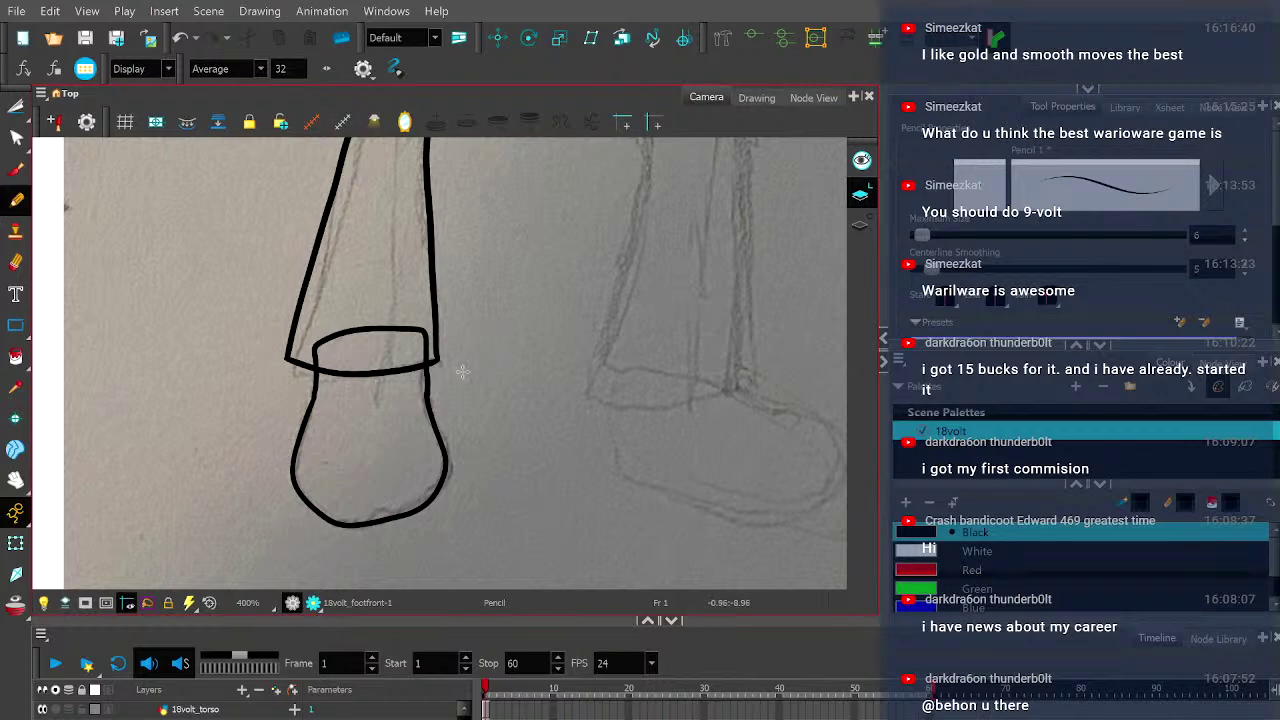
mouse_move(436, 410)
mouse_down()
mouse_move(523, 371)
mouse_move(566, 319)
mouse_move(443, 343)
mouse_move(408, 306)
mouse_move(330, 445)
mouse_up()
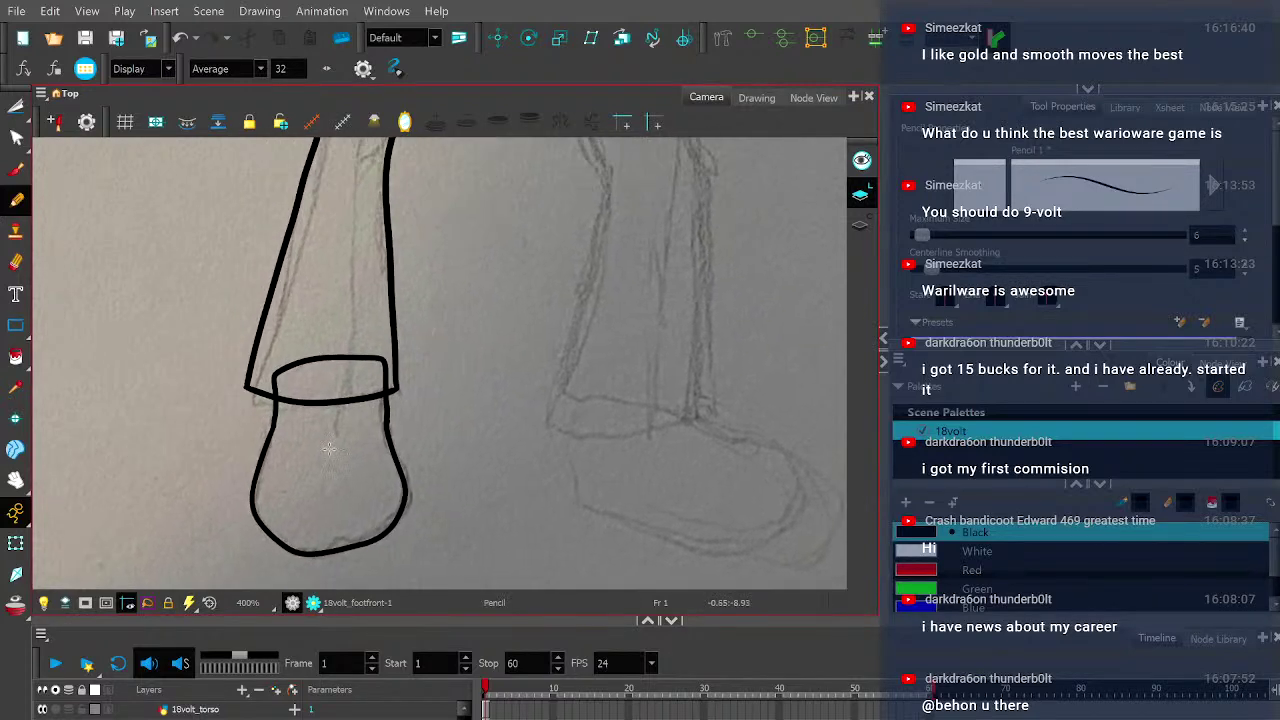
scroll(313, 425, down, 3)
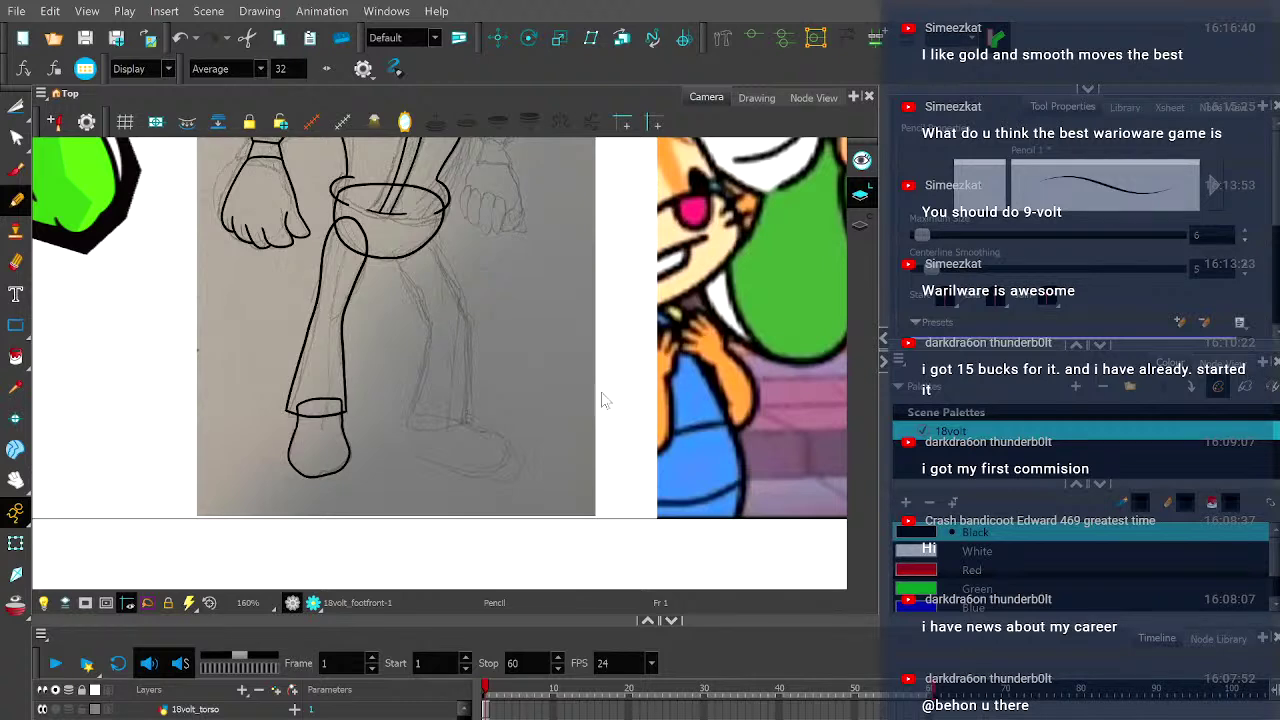
ctrl+alt+click(569, 449)
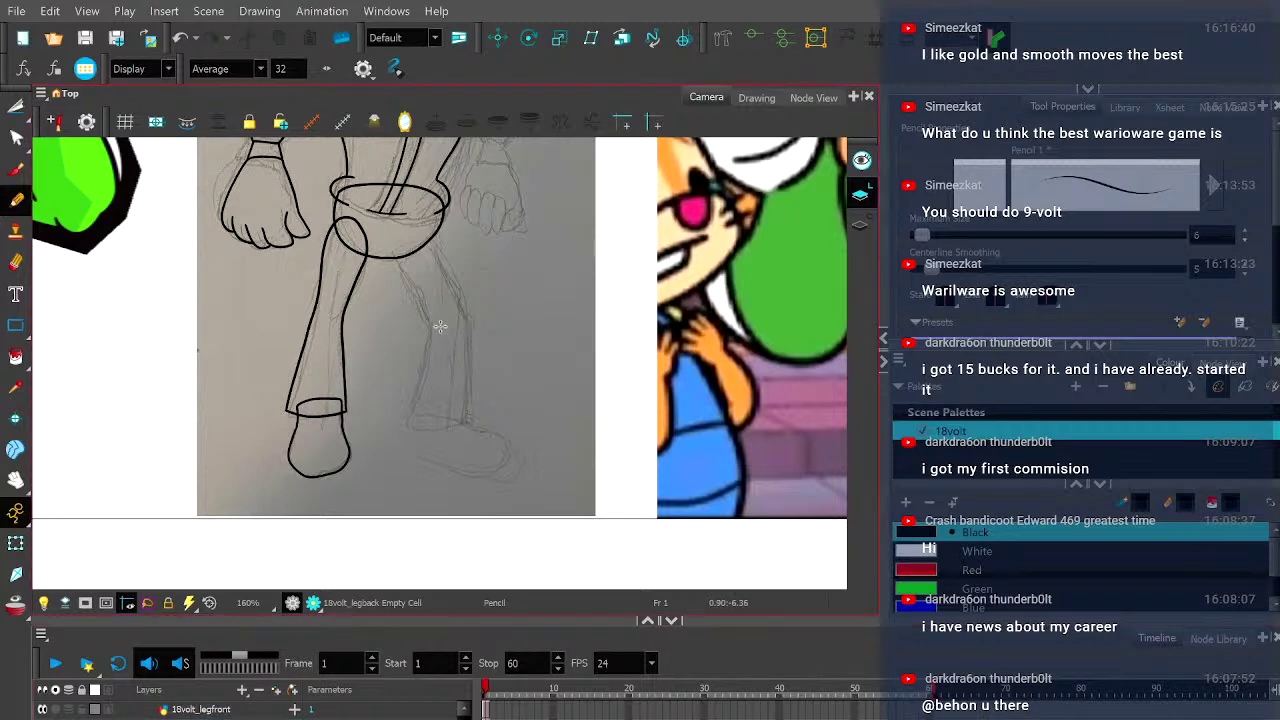
- Draw the back leg's curved hem line with the Pencil, slightly above the sketched hem
scroll(289, 297, up, 3)
drag(289, 297, 510, 288)
scroll(668, 302, up, 1)
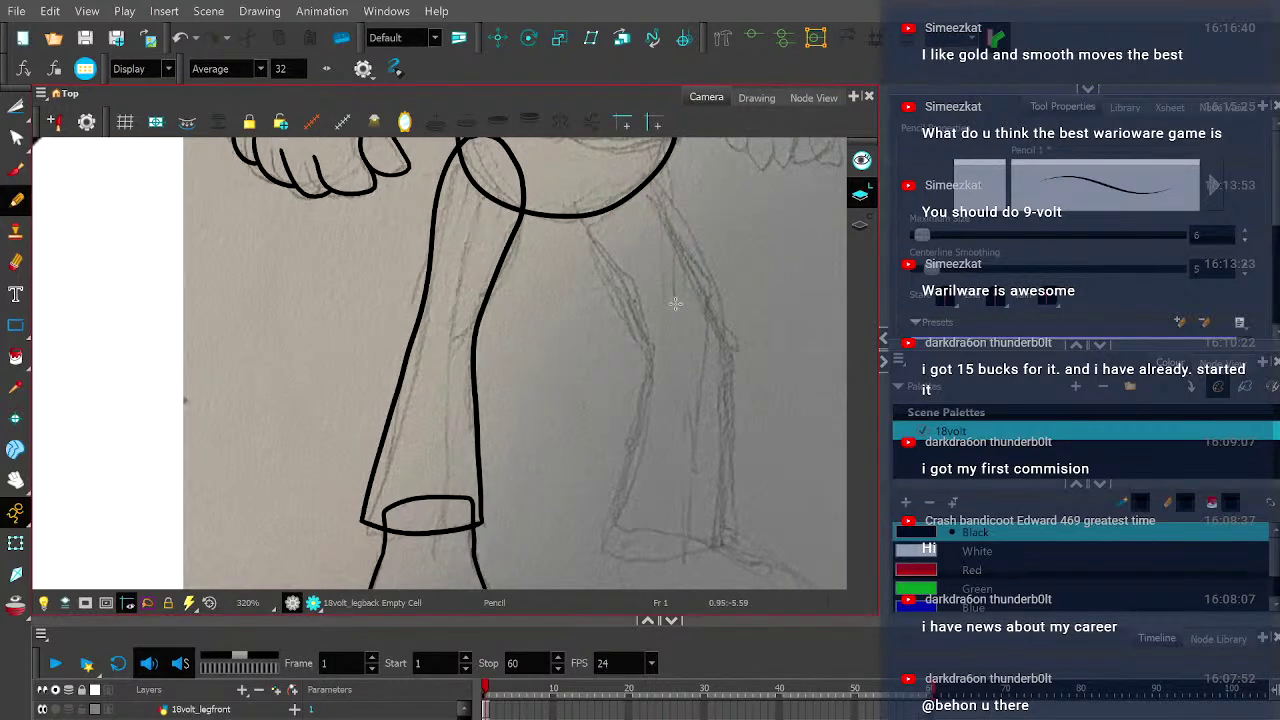
mouse_move(599, 518)
mouse_down()
mouse_move(656, 535)
mouse_move(722, 519)
mouse_up()
key(ctrl+z)
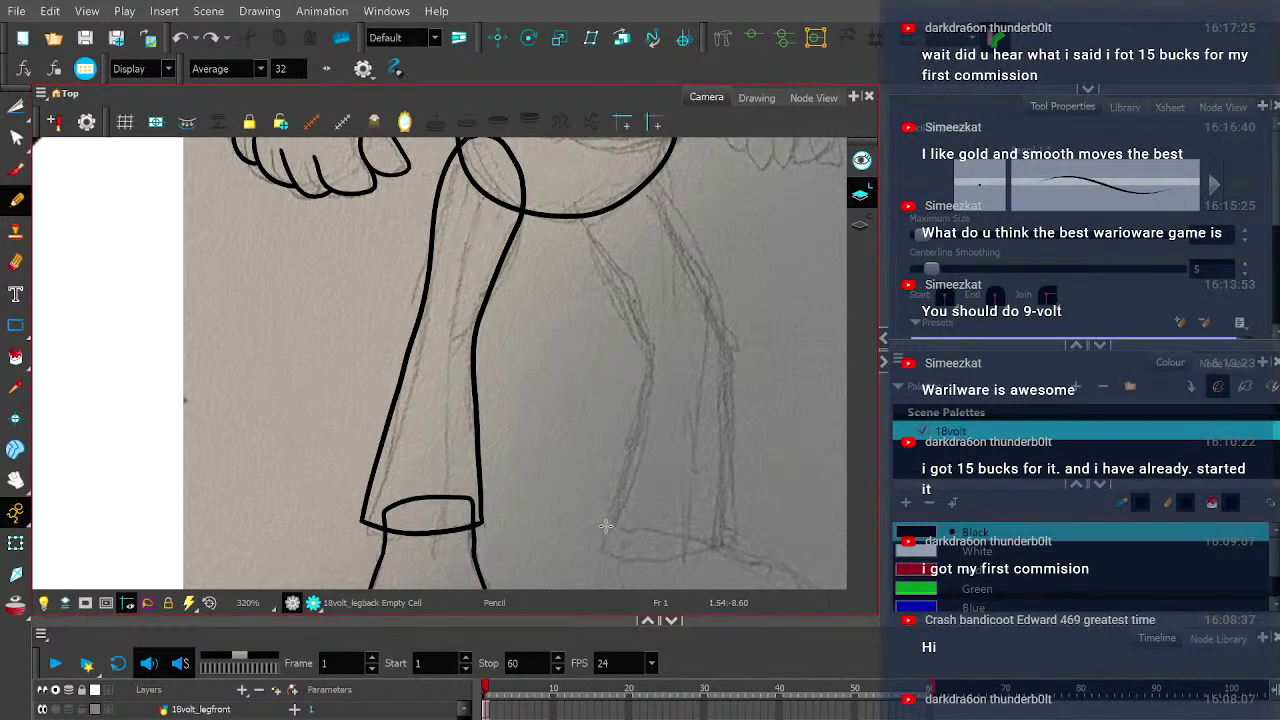
mouse_move(604, 521)
mouse_down()
mouse_move(684, 534)
mouse_move(716, 519)
mouse_up()
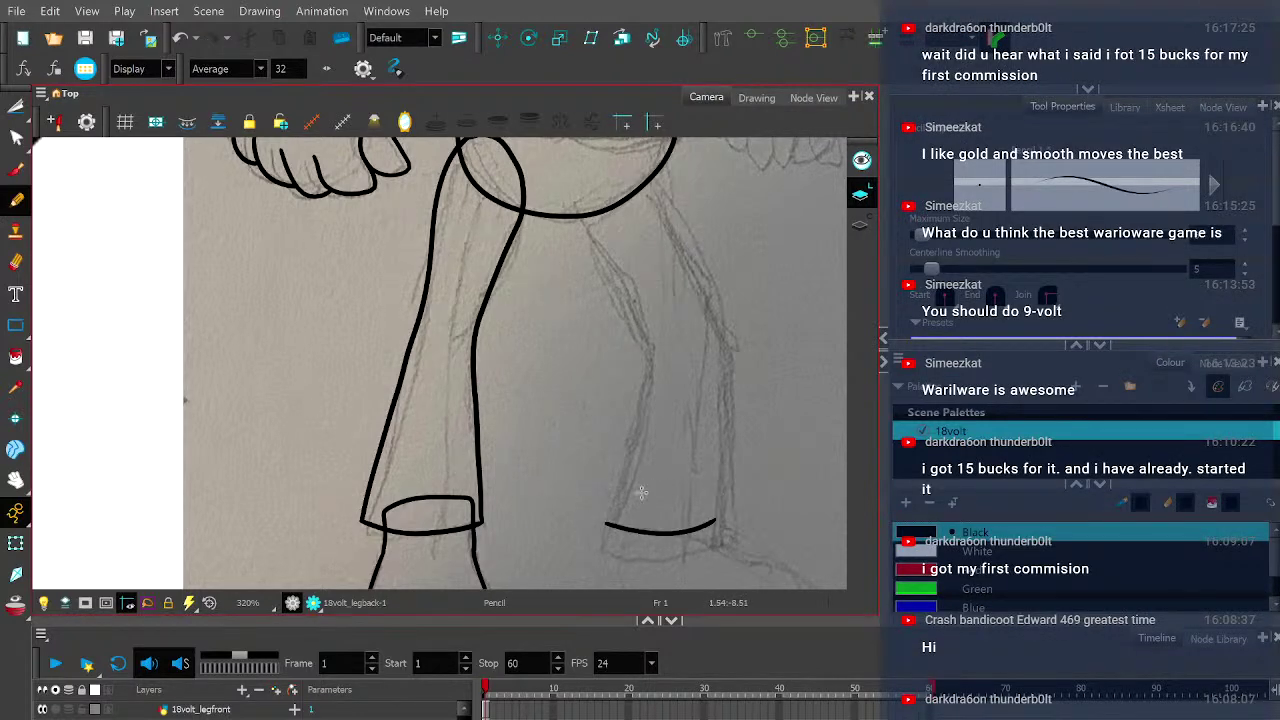
- Trace the back leg's two sides from the hem corners over the bent knee, joined by a rounded top inside the hips
mouse_move(607, 522)
mouse_down()
mouse_move(651, 379)
mouse_move(651, 346)
mouse_move(573, 176)
mouse_move(614, 143)
mouse_move(641, 171)
mouse_move(713, 380)
mouse_move(712, 436)
mouse_up()
key(ctrl+z)
mouse_move(607, 522)
mouse_down()
mouse_move(653, 352)
mouse_move(575, 216)
mouse_move(570, 157)
mouse_move(615, 138)
mouse_move(728, 375)
mouse_move(712, 525)
mouse_up()
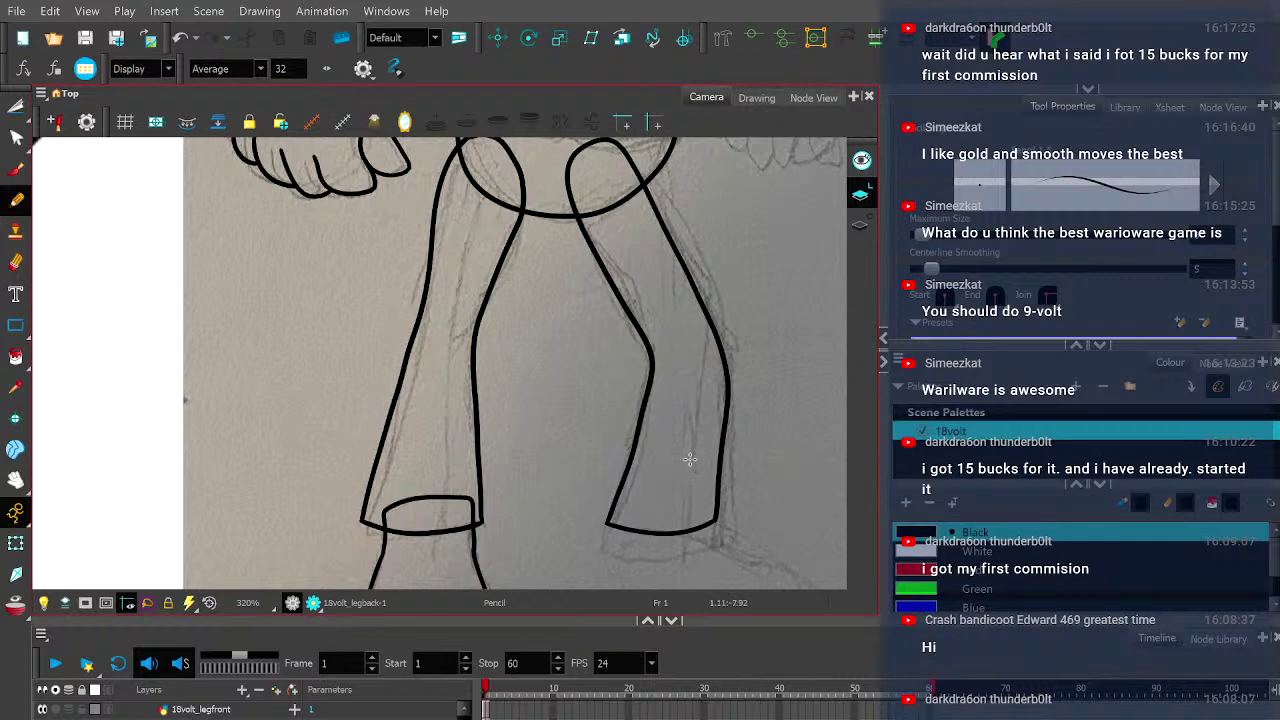
- Move the contour points of the back leg's outer hem corner slightly outward toward the sketch line
key(alt+q)
click(718, 524)
scroll(718, 524, up, 3)
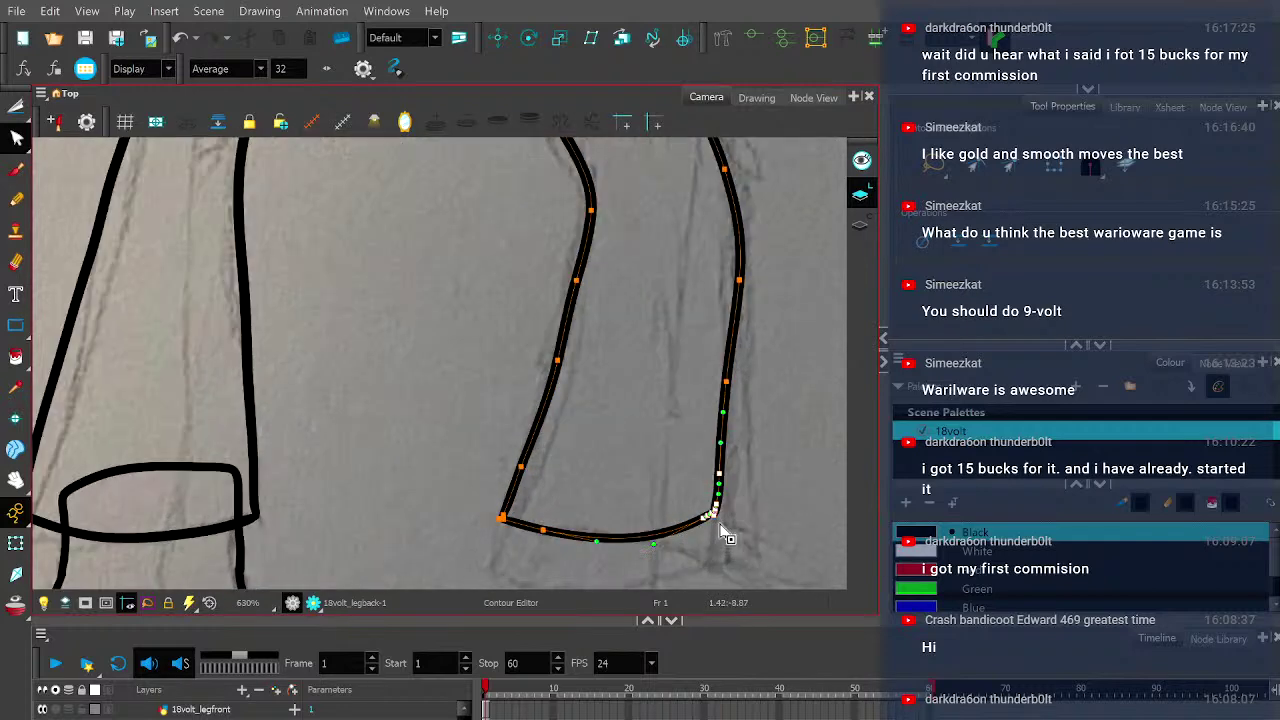
drag(720, 523, 731, 523)
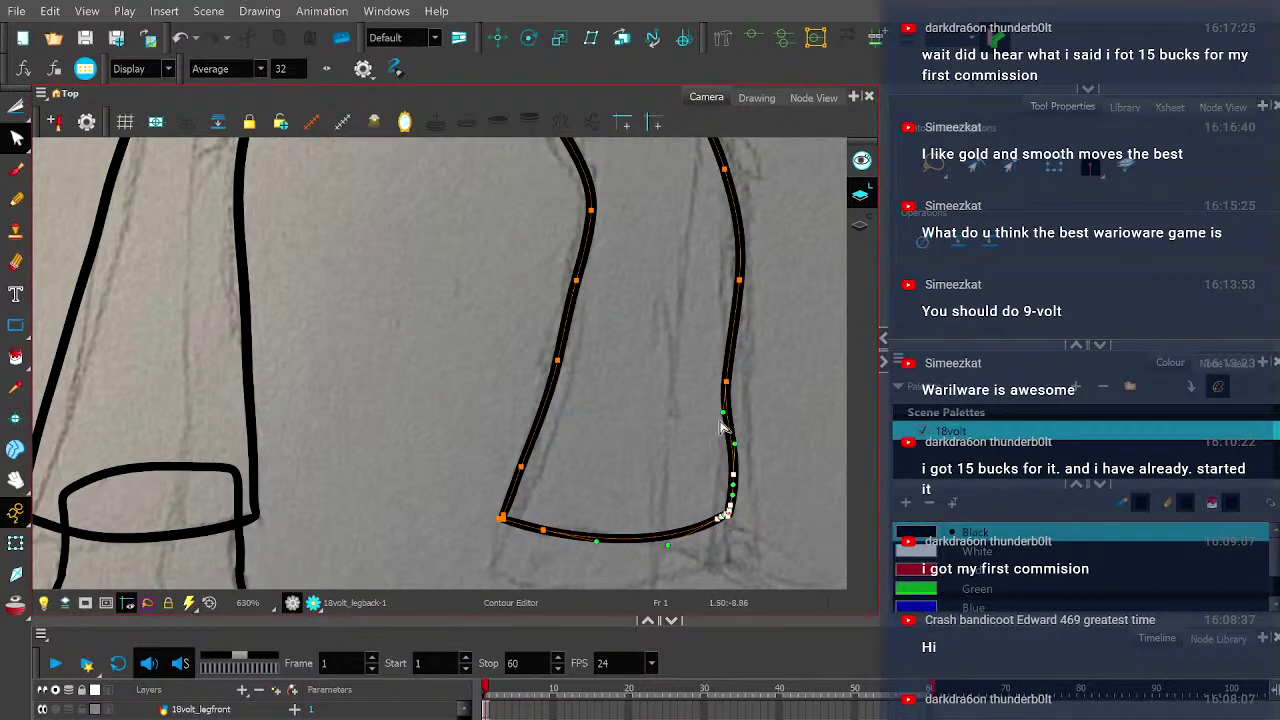
- Adjust the contour point between knee and hem on the back leg's outer line so the line runs smoothly
click(729, 385)
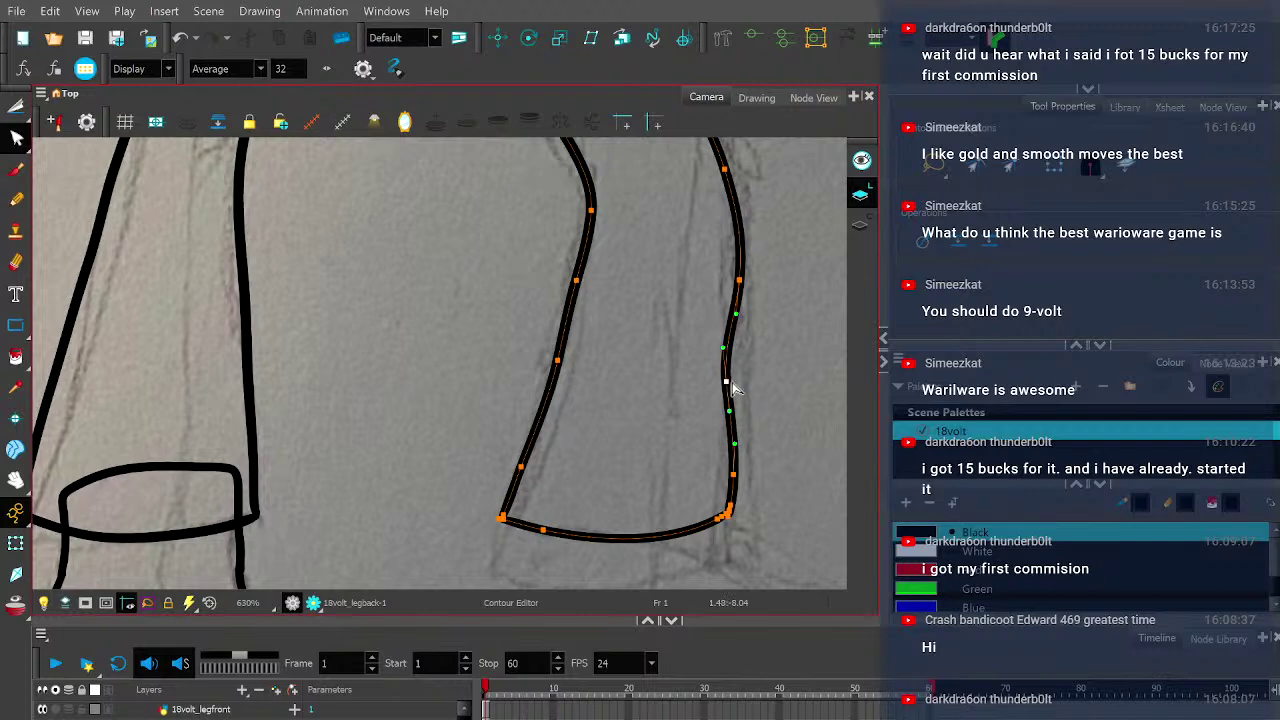
click(689, 412)
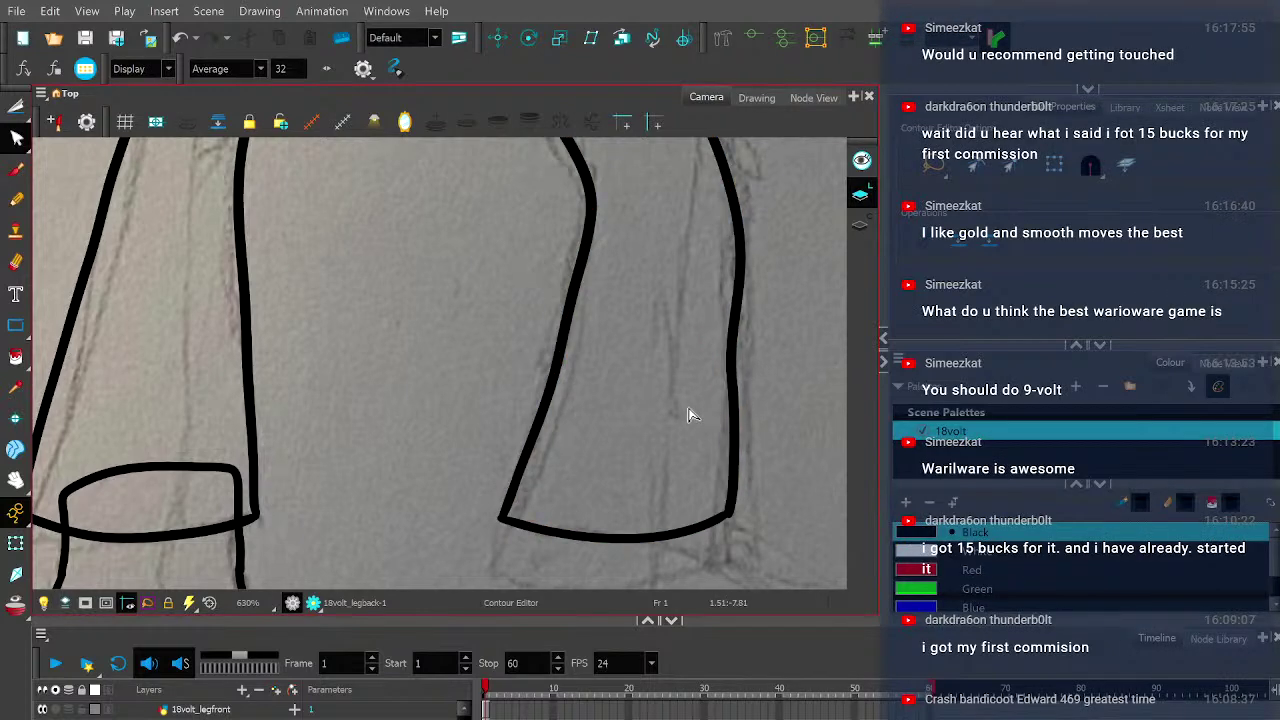
scroll(686, 412, down, 3)
click(683, 409)
scroll(683, 409, up, 2)
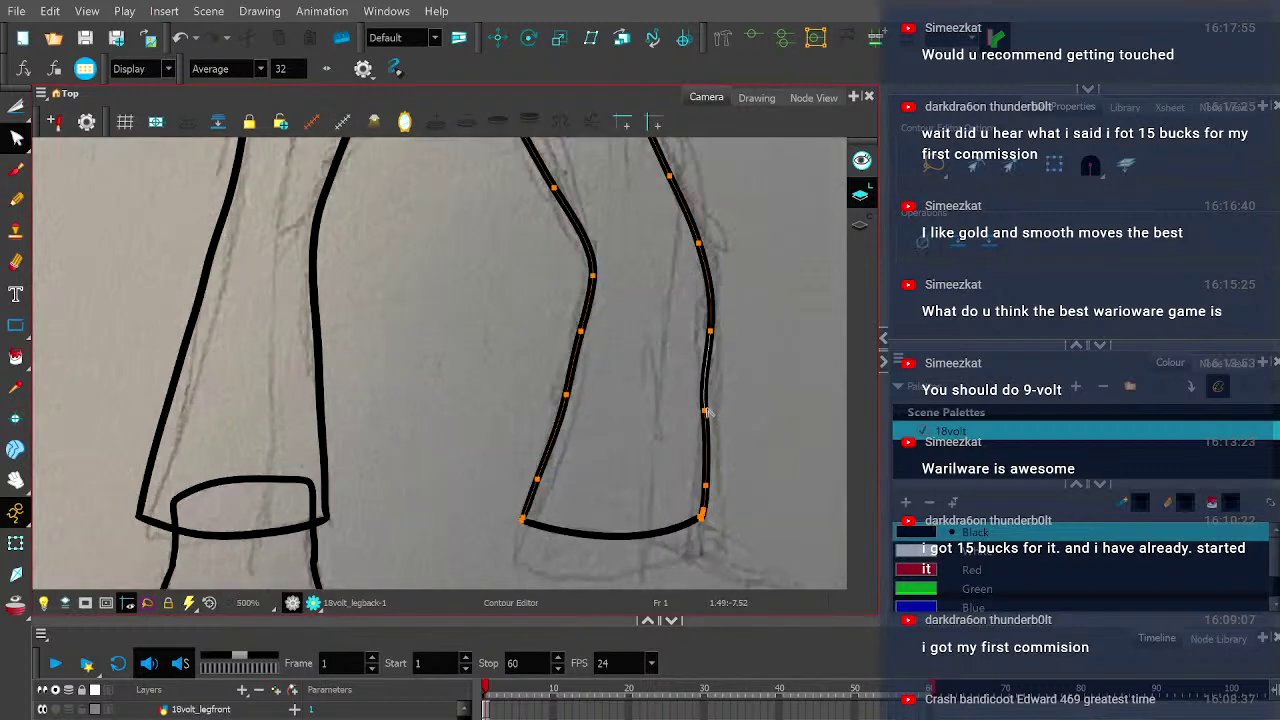
scroll(706, 412, up, 2)
scroll(708, 435, up, 1)
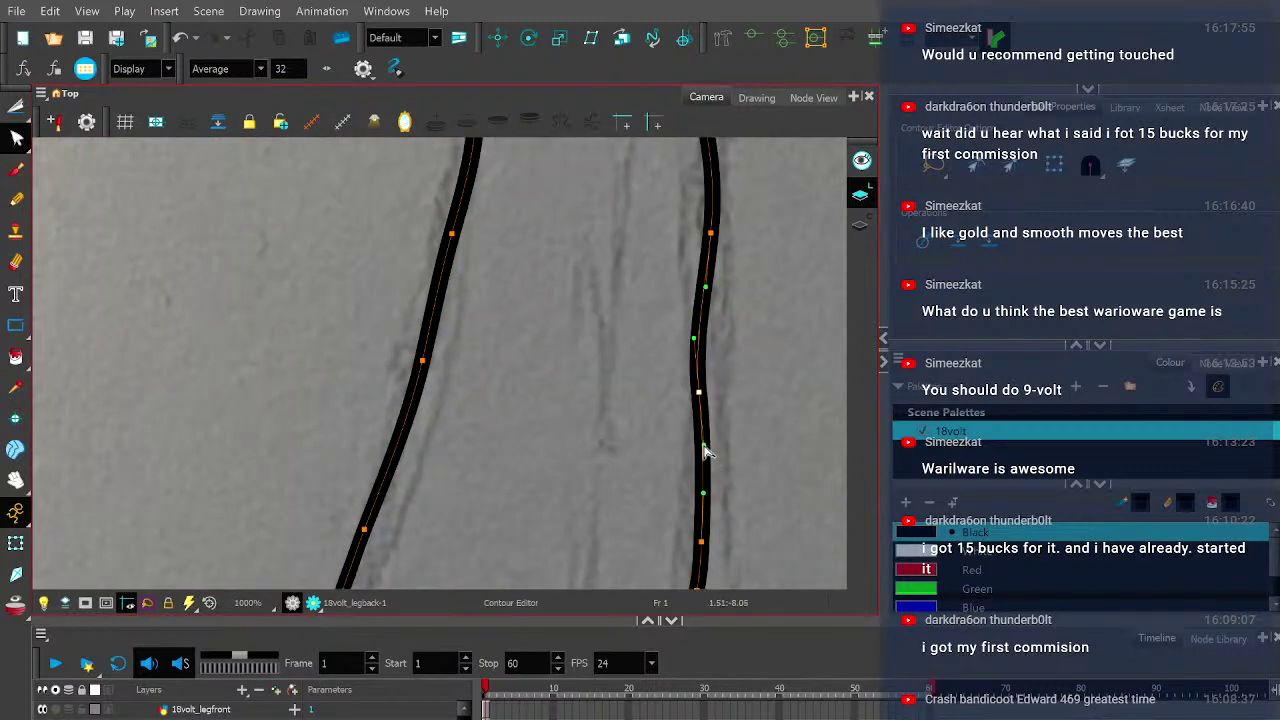
scroll(686, 449, down, 4)
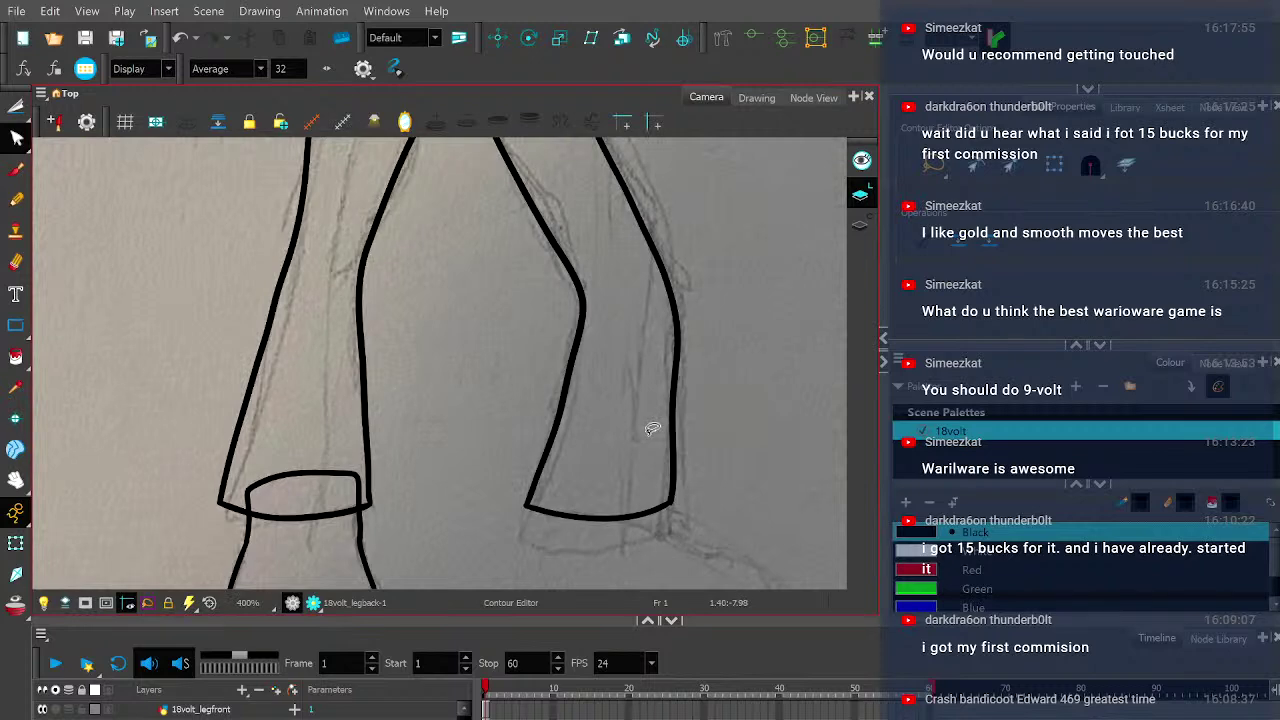
scroll(652, 429, down, 2)
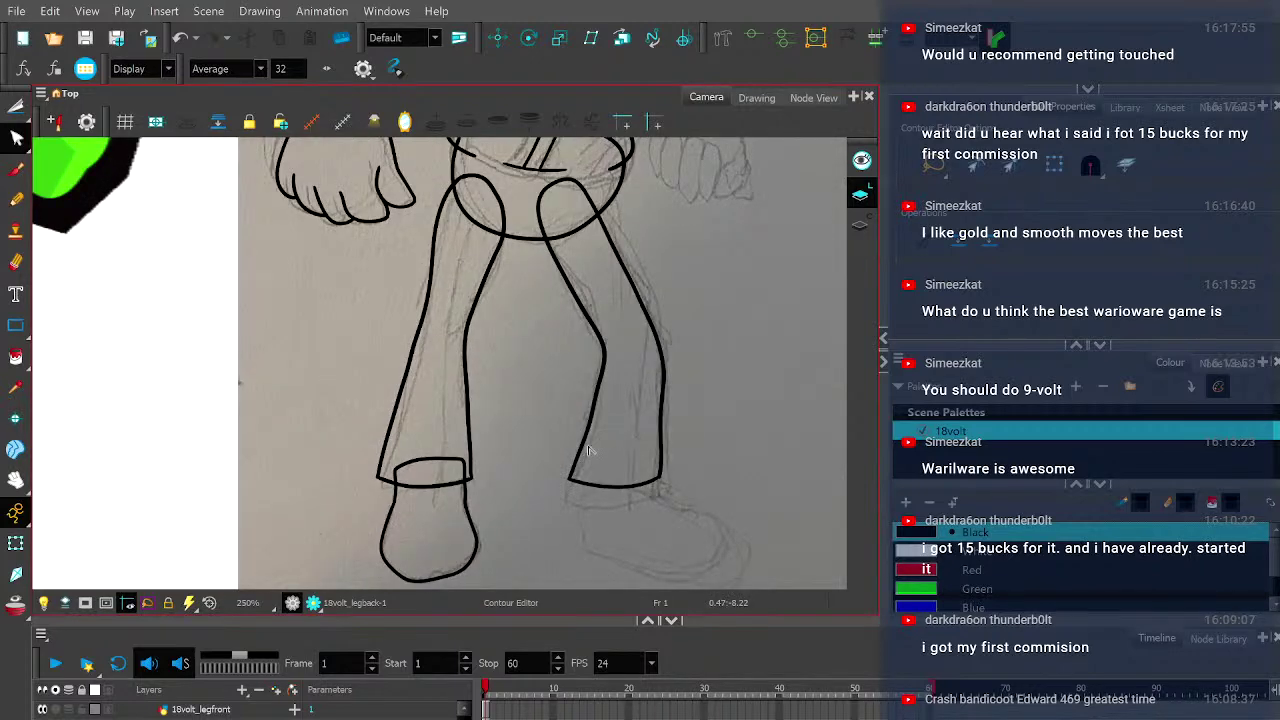
- Add a new drawing layer named 18volt_footback for the back foot
click(255, 708)
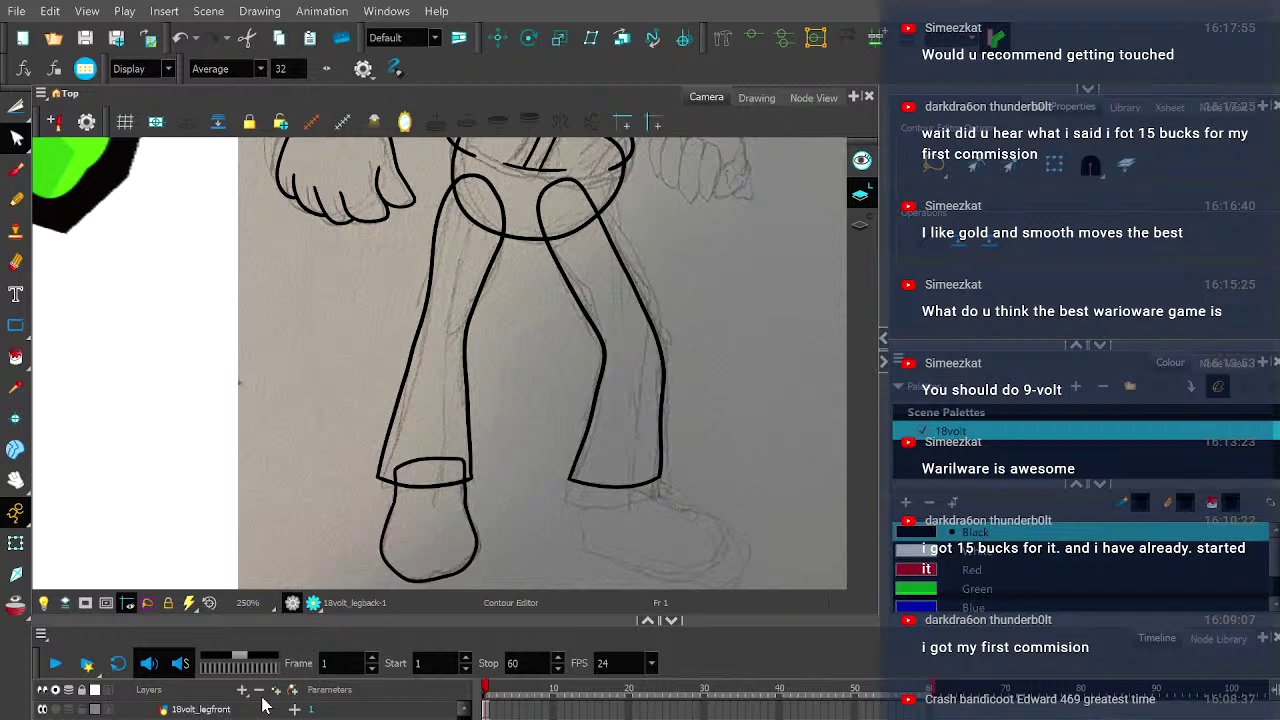
click(571, 443)
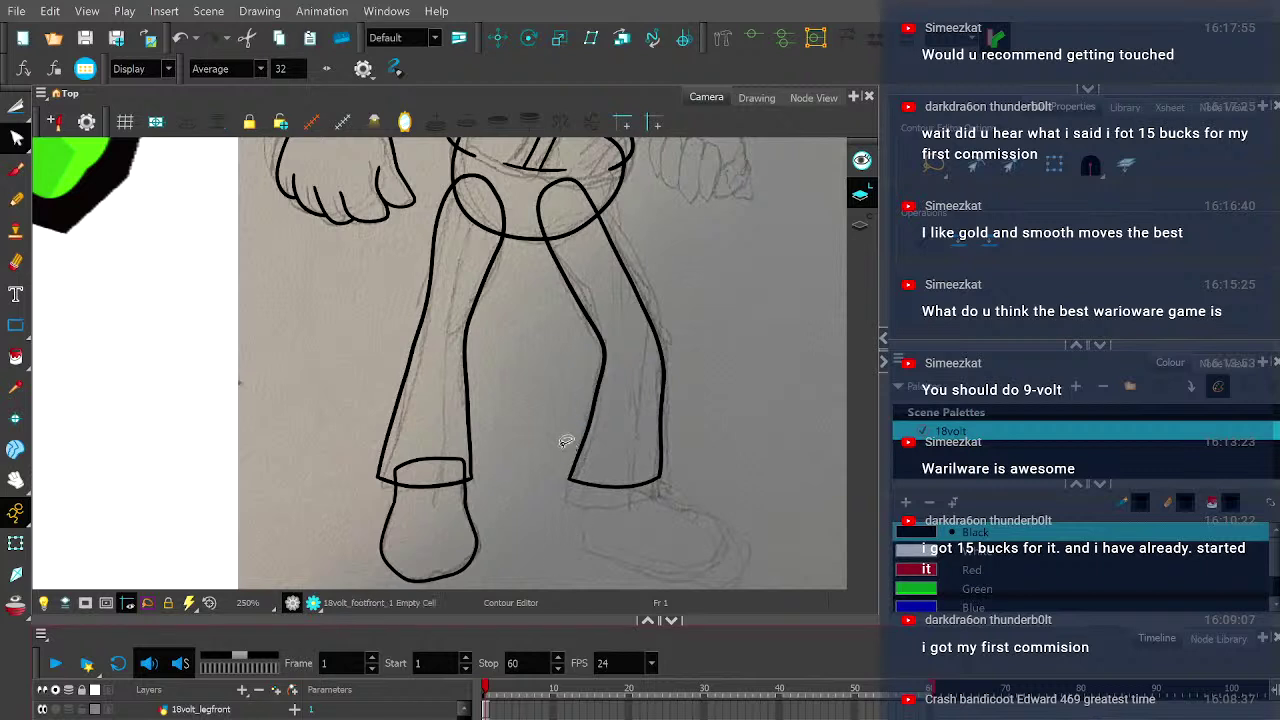
key(ctrl+c)
key(slash)
key(ctrl+v)
click(564, 380)
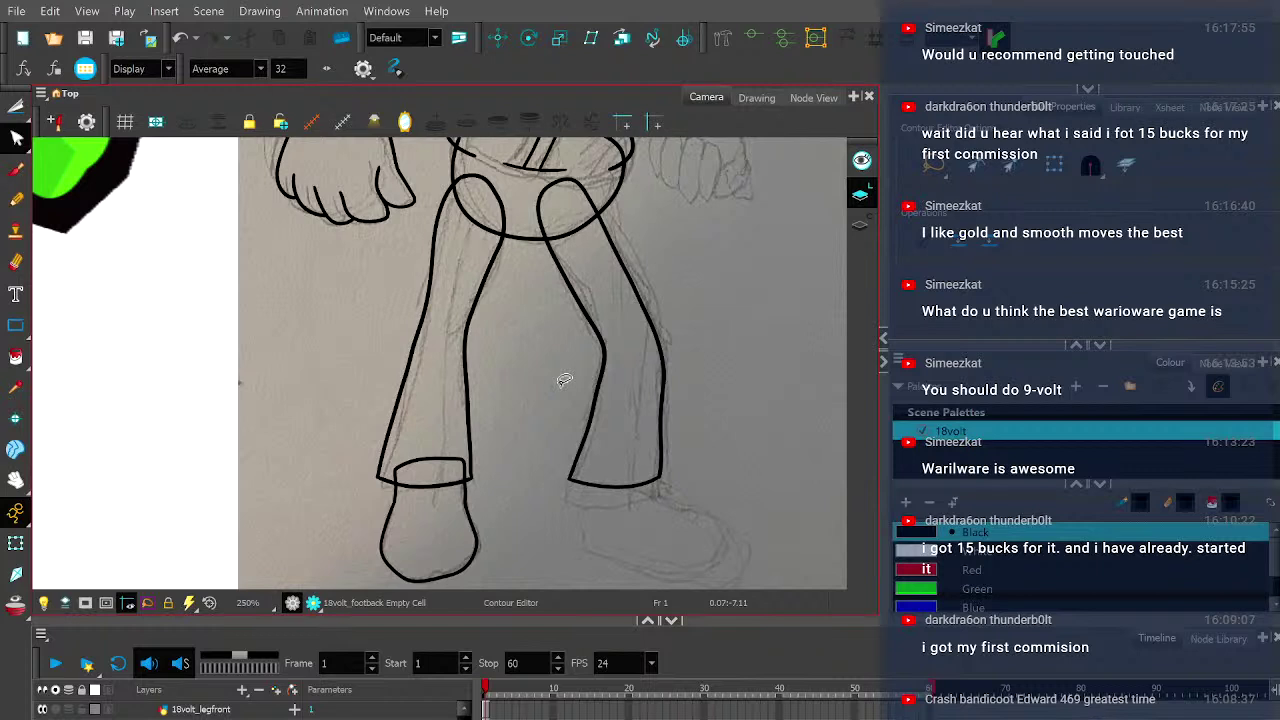
- Trace the back foot in side view with the Pencil as a closed outline, its rounded ankle top overlapping inside the hem
scroll(590, 400, up, 3)
drag(616, 449, 615, 358)
scroll(660, 385, up, 1)
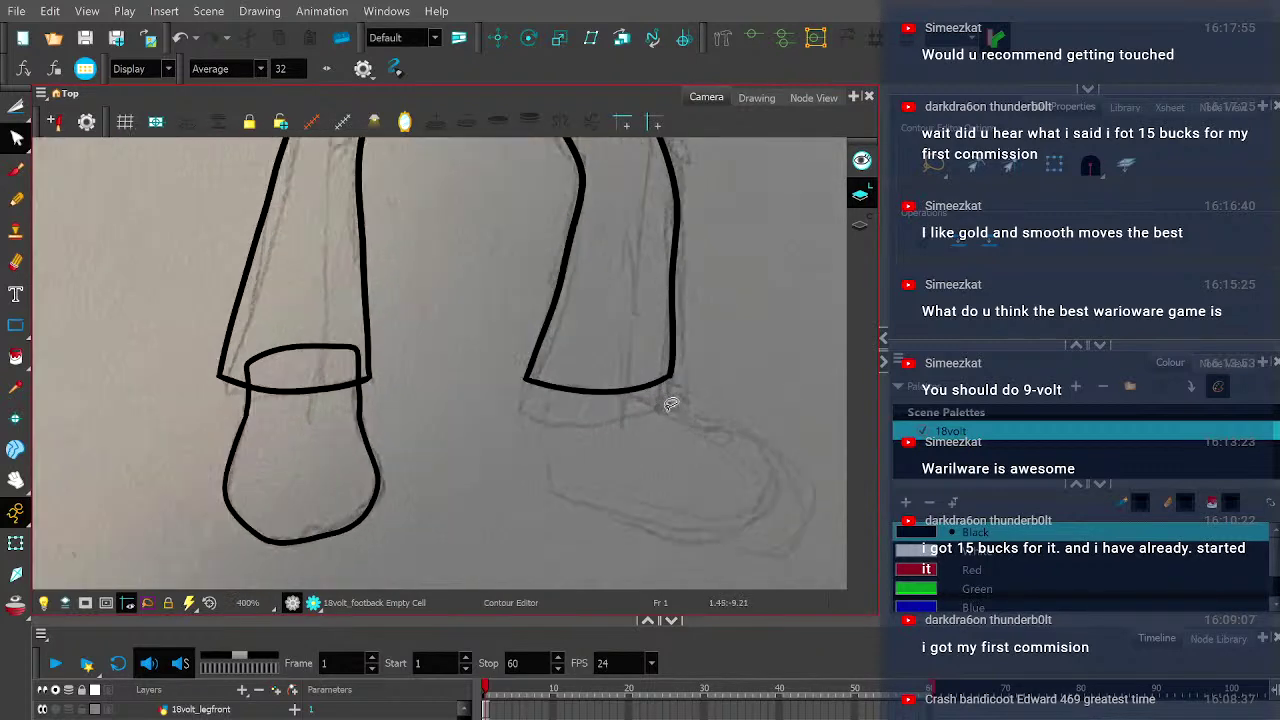
click(16, 199)
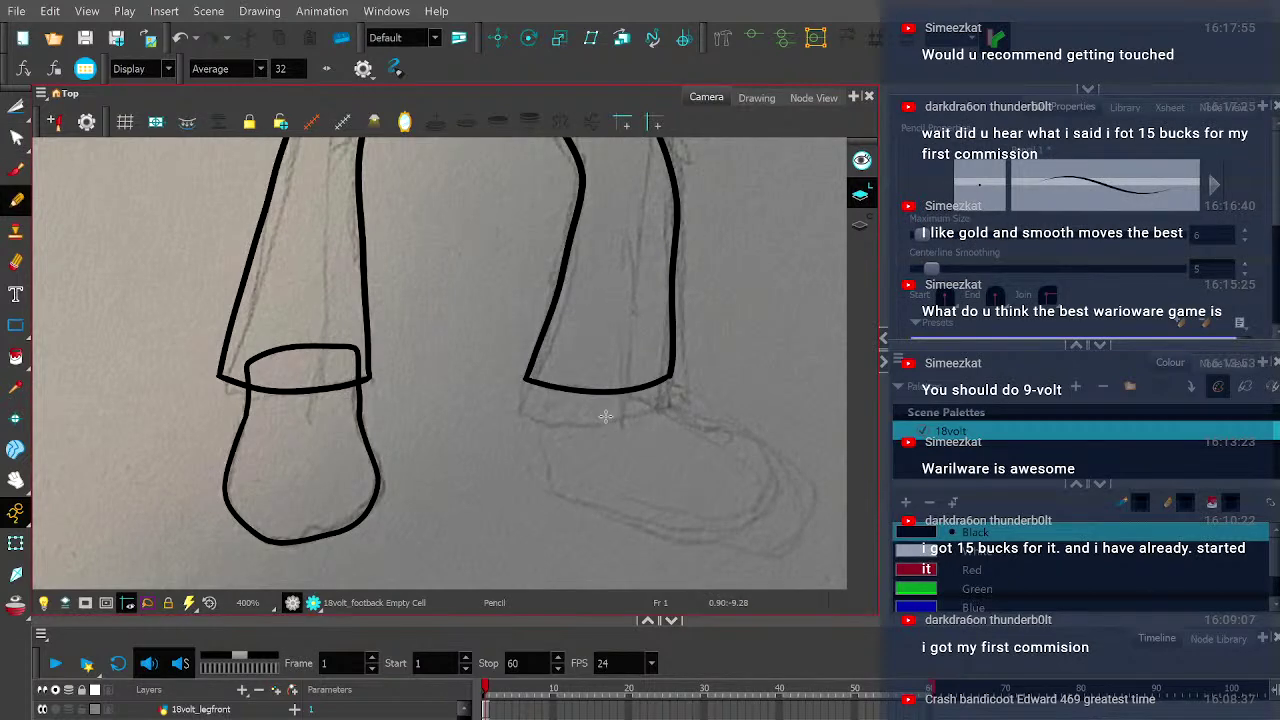
scroll(603, 417, up, 1)
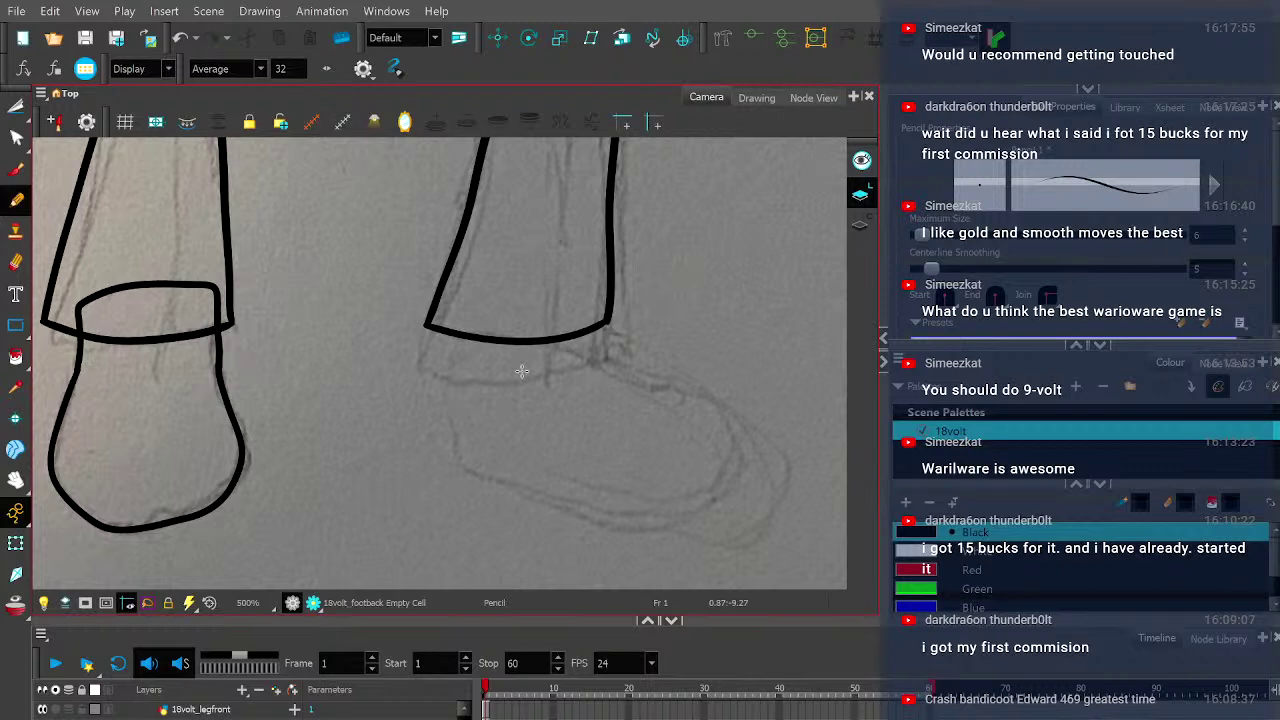
mouse_move(460, 310)
mouse_down()
mouse_move(432, 435)
mouse_move(693, 520)
mouse_move(737, 425)
mouse_move(638, 383)
mouse_move(562, 292)
mouse_move(465, 292)
mouse_move(458, 322)
mouse_up()
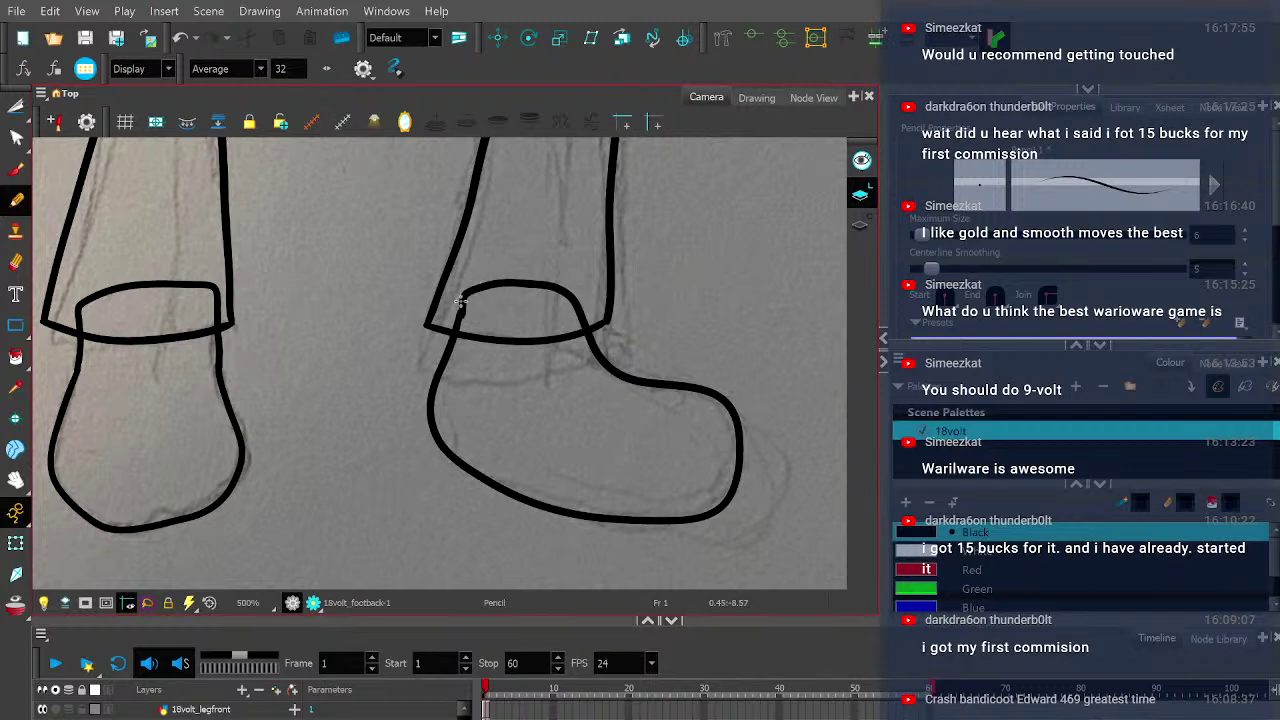
- Align the contour points where the back foot outline's ends overlap at the ankle so they join in one smooth line
scroll(478, 285, up, 5)
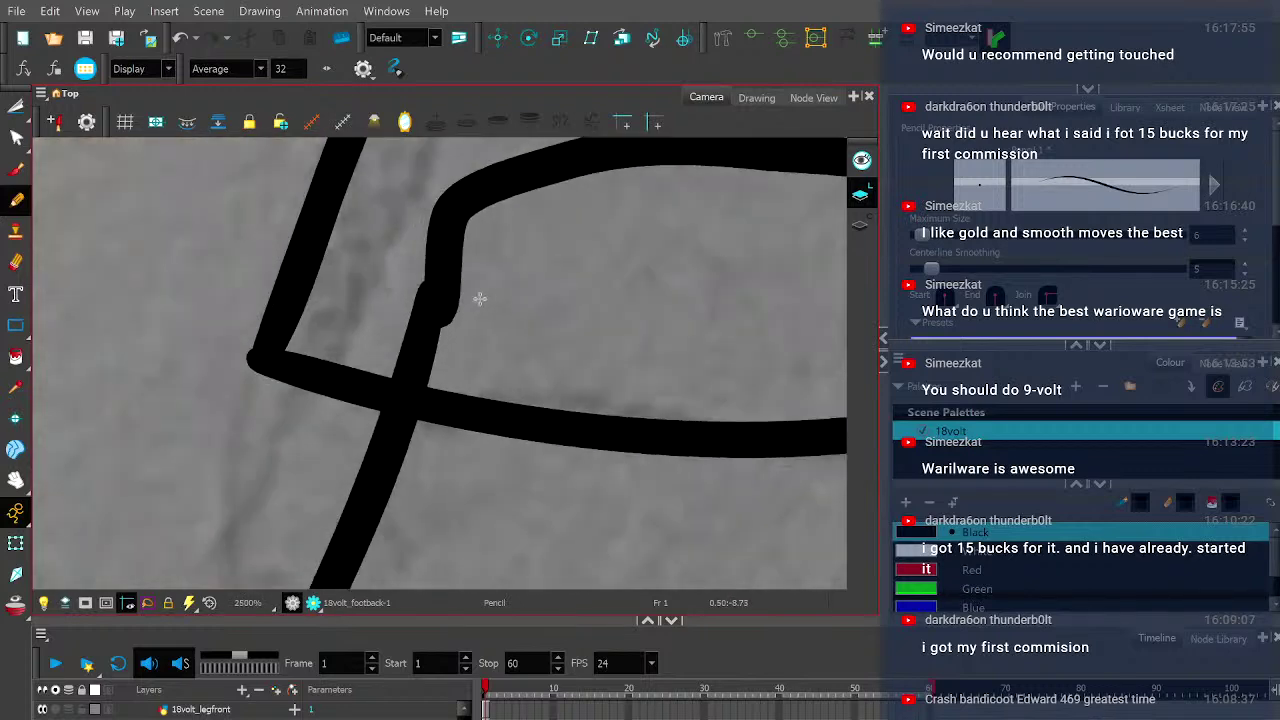
key(alt+q)
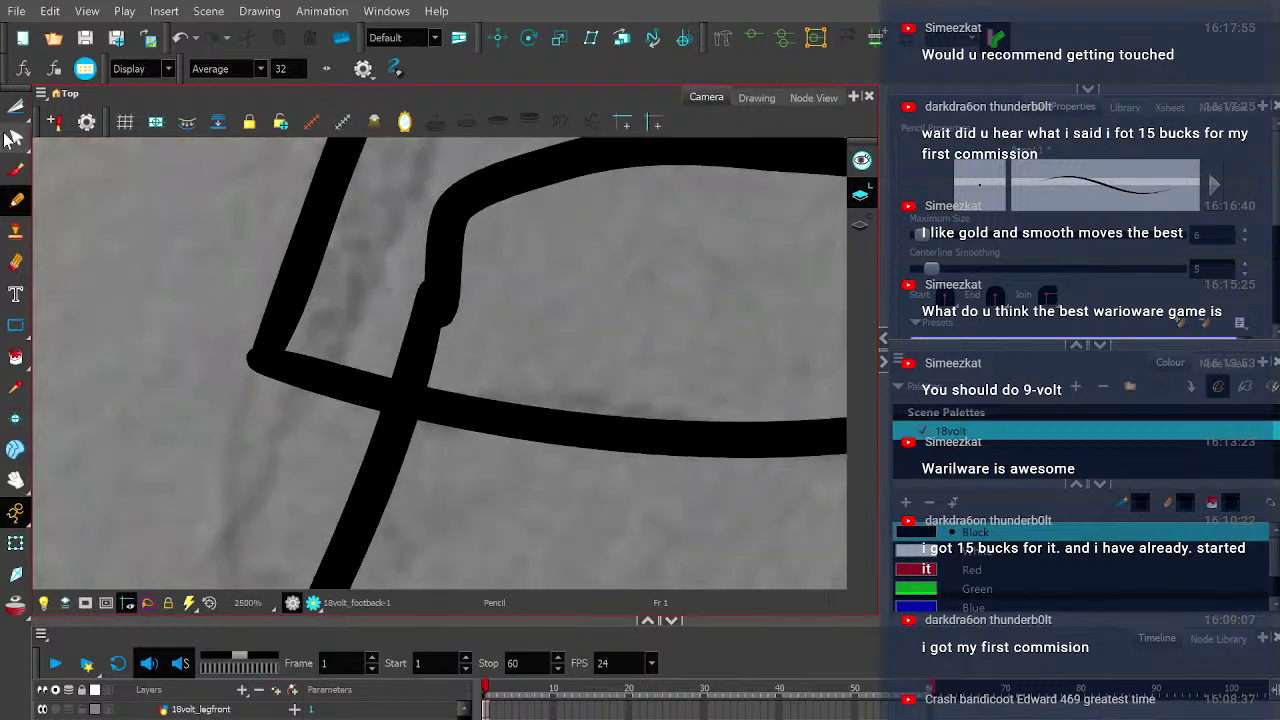
click(448, 259)
scroll(448, 259, up, 2)
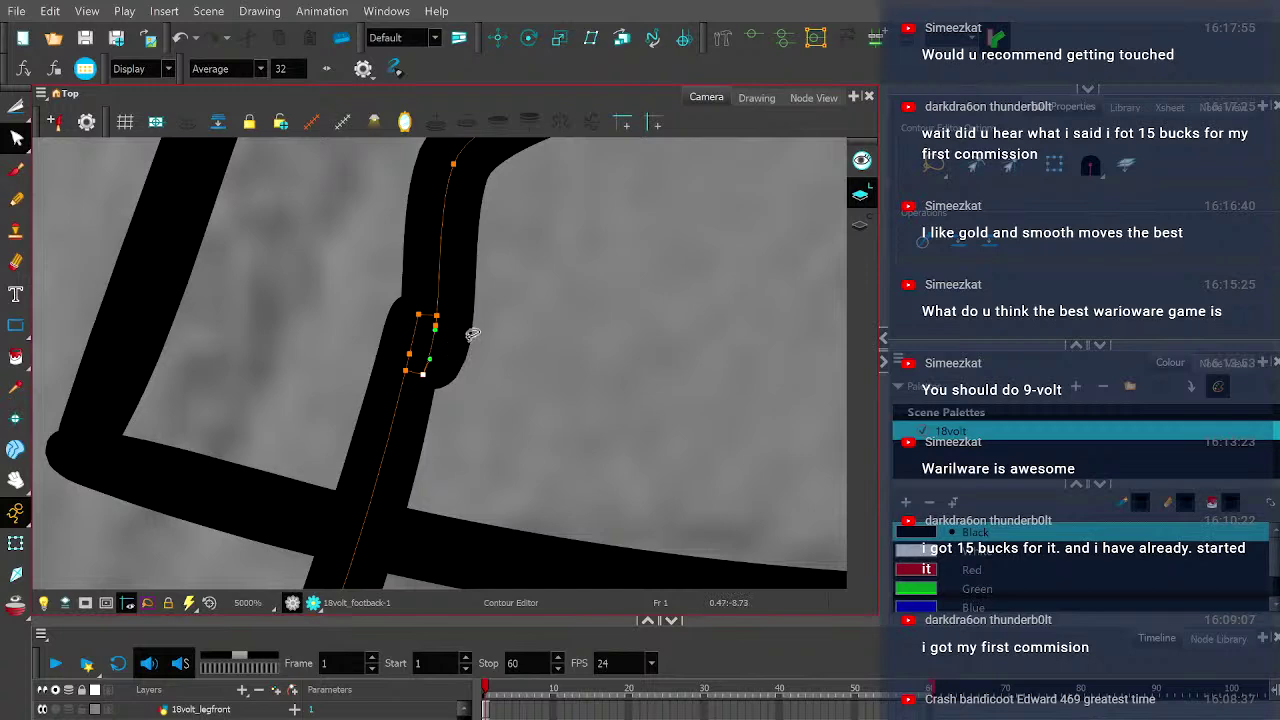
click(436, 318)
drag(436, 318, 422, 324)
click(488, 334)
scroll(588, 352, down, 3)
scroll(588, 352, down, 3)
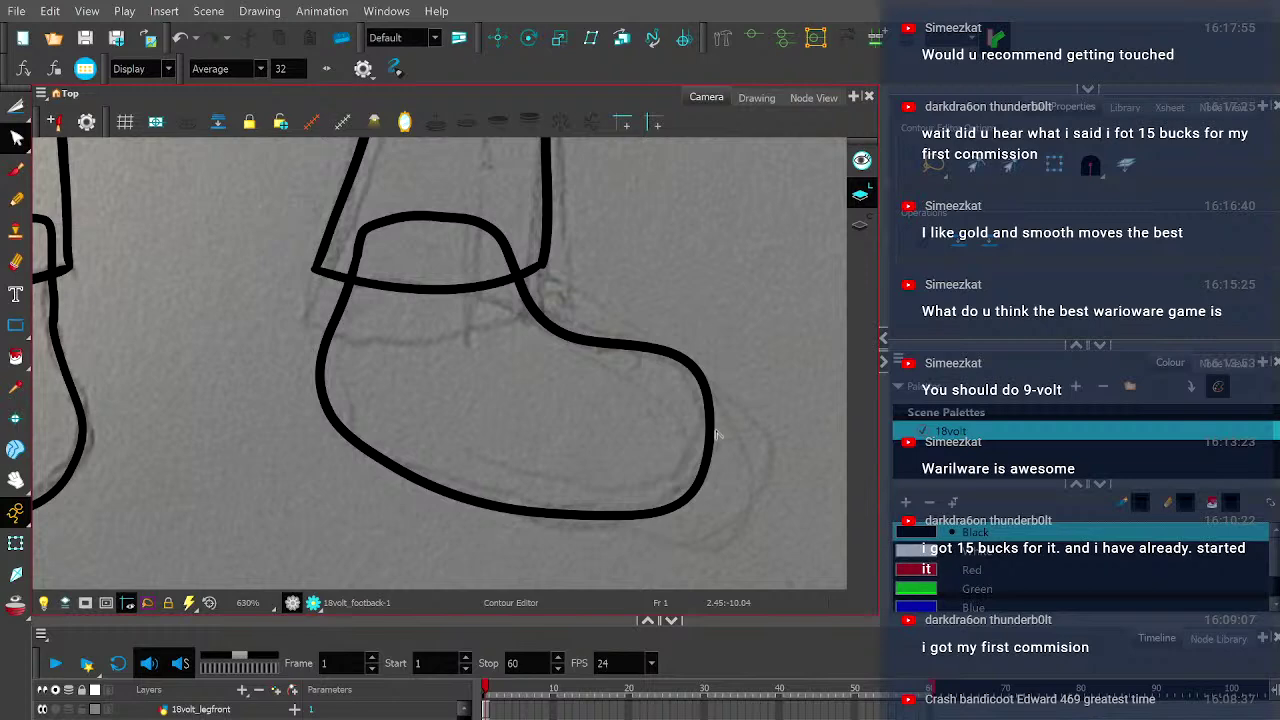
click(705, 485)
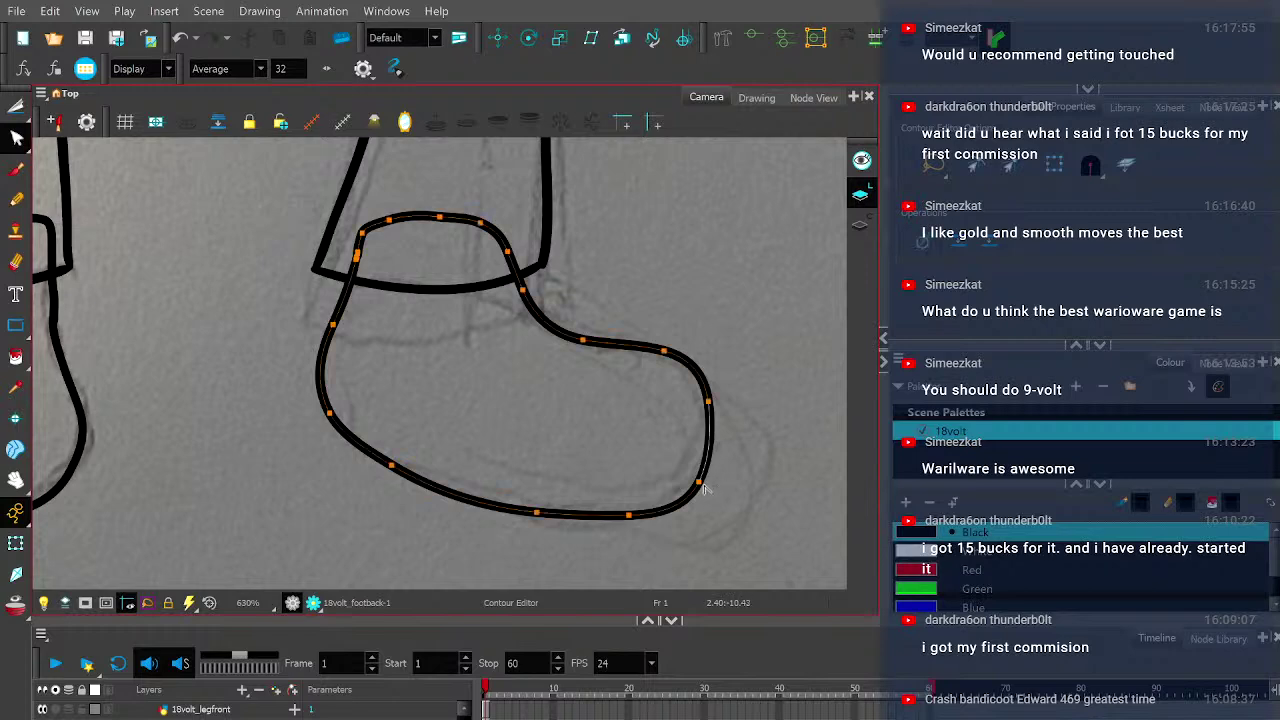
click(652, 435)
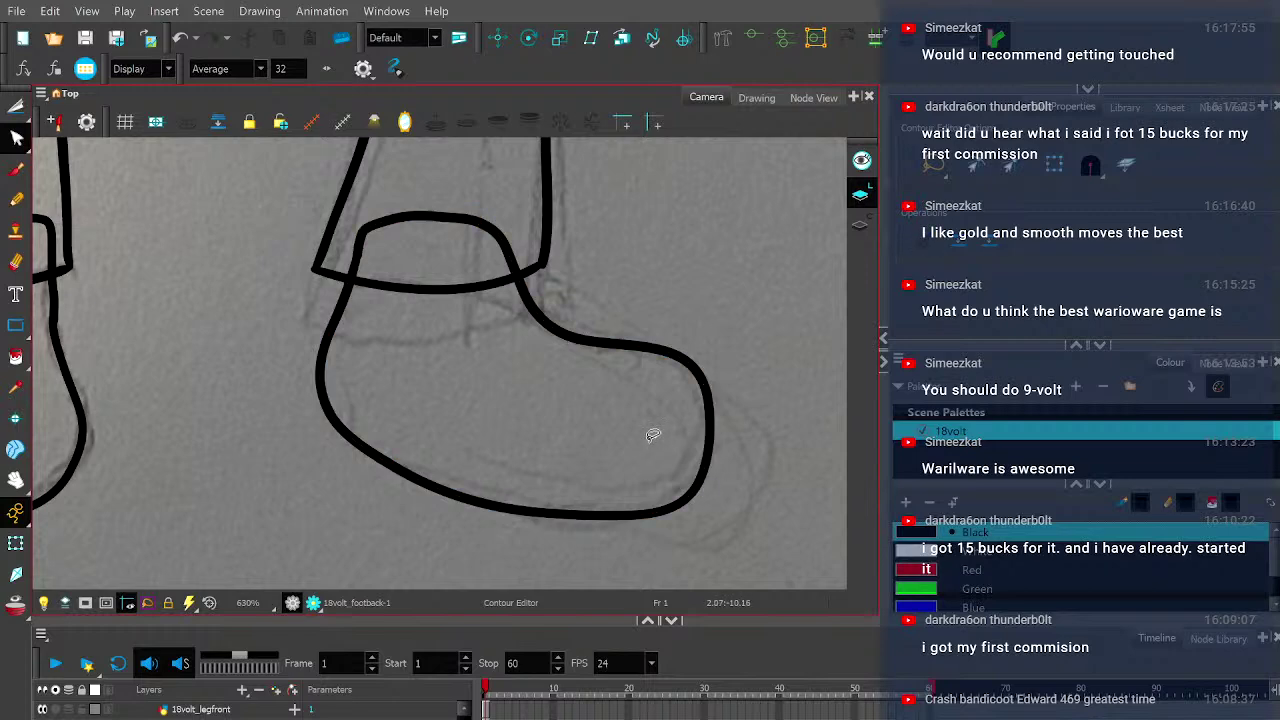
scroll(514, 386, down, 5)
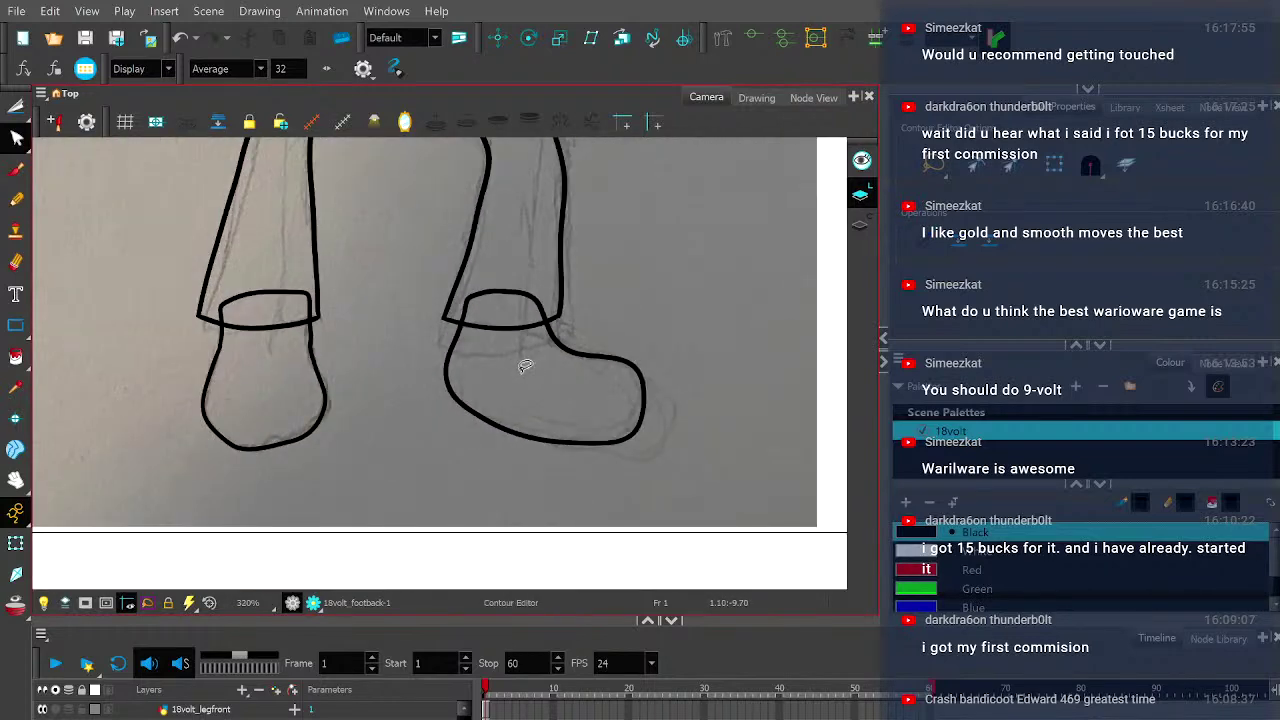
- Reshape the ankle top of the front foot outline into an even, rounded arch by moving its contour points inside the hem
scroll(232, 300, up, 5)
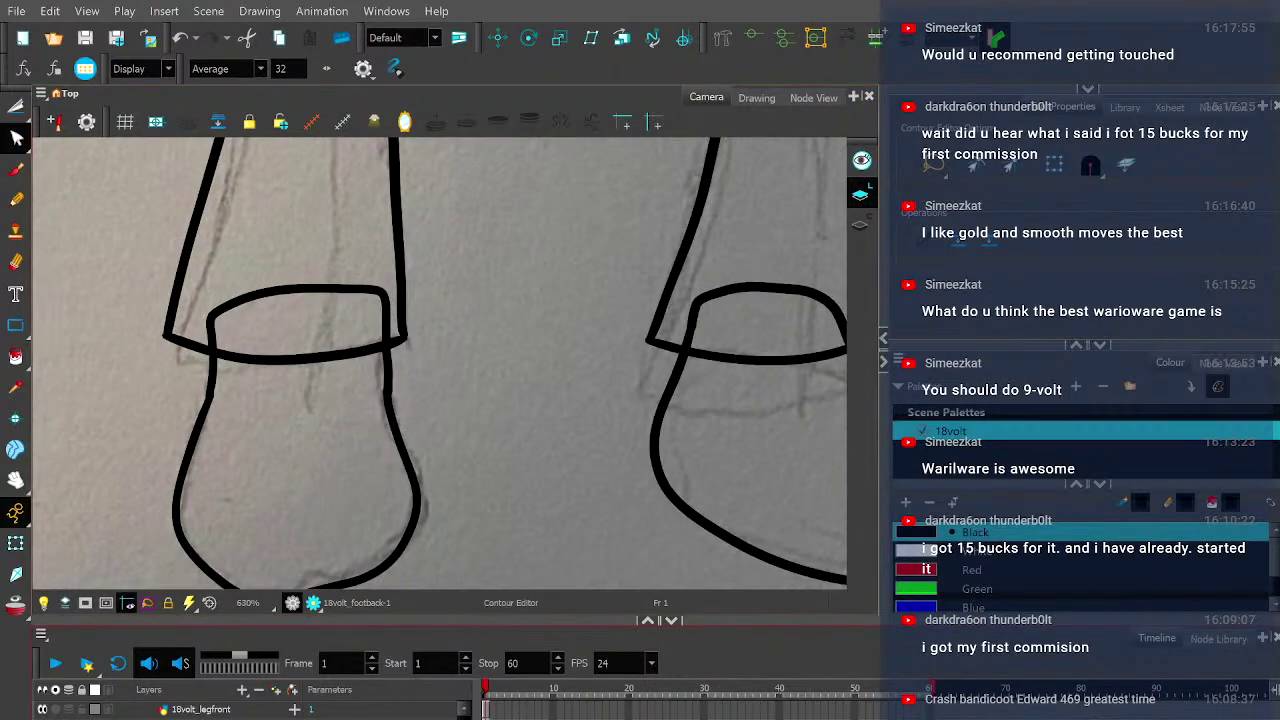
scroll(263, 255, up, 3)
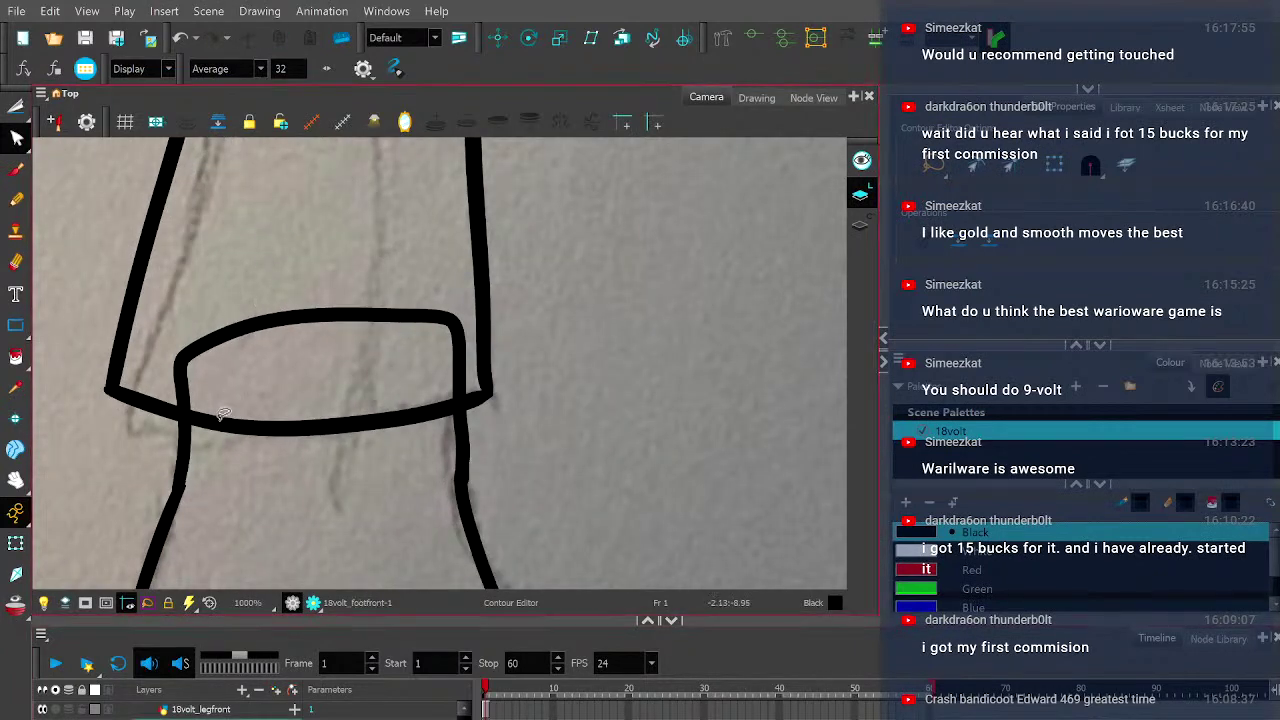
click(185, 370)
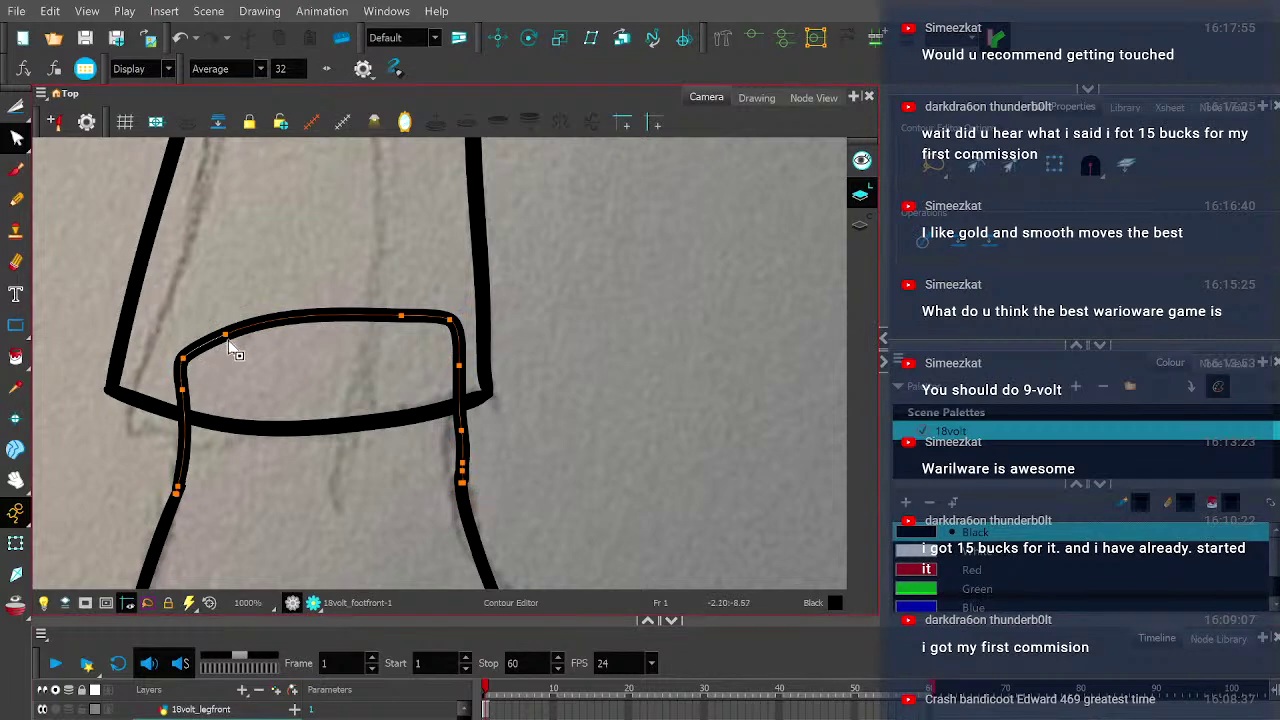
drag(255, 342, 268, 327)
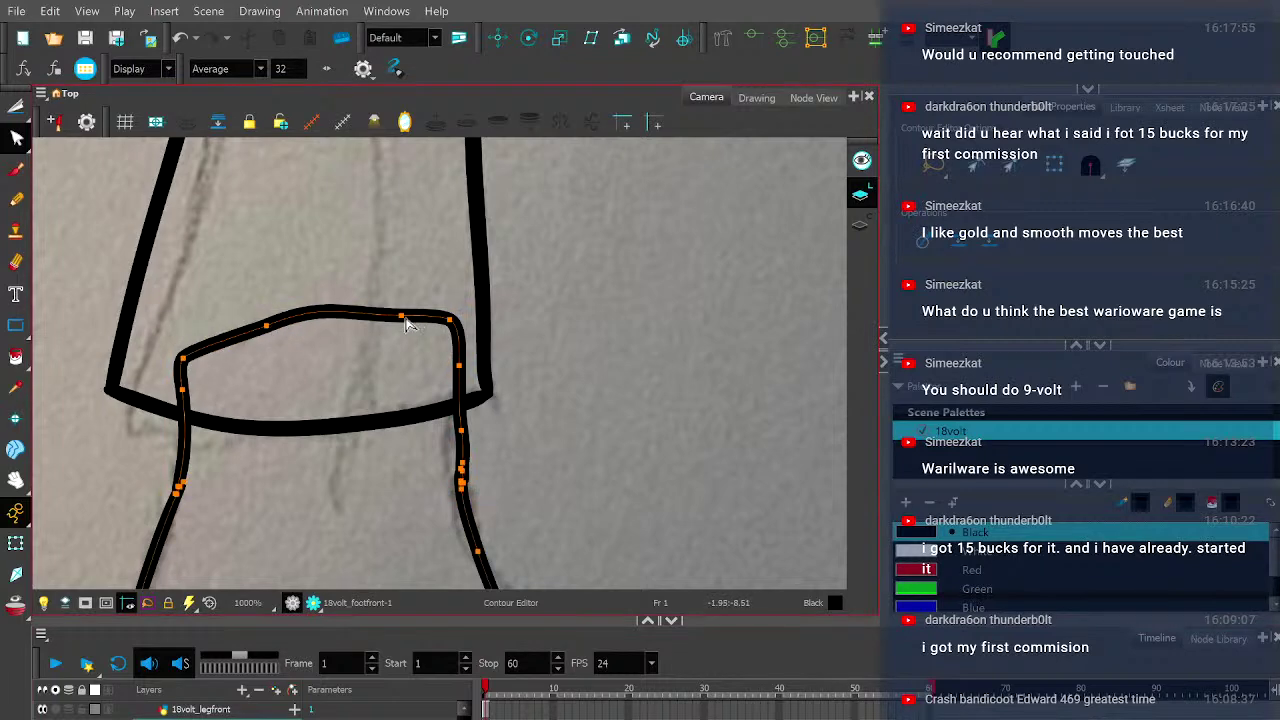
drag(403, 316, 400, 304)
drag(268, 327, 270, 325)
click(183, 356)
drag(183, 356, 209, 355)
drag(400, 305, 388, 310)
click(380, 383)
scroll(380, 383, down, 5)
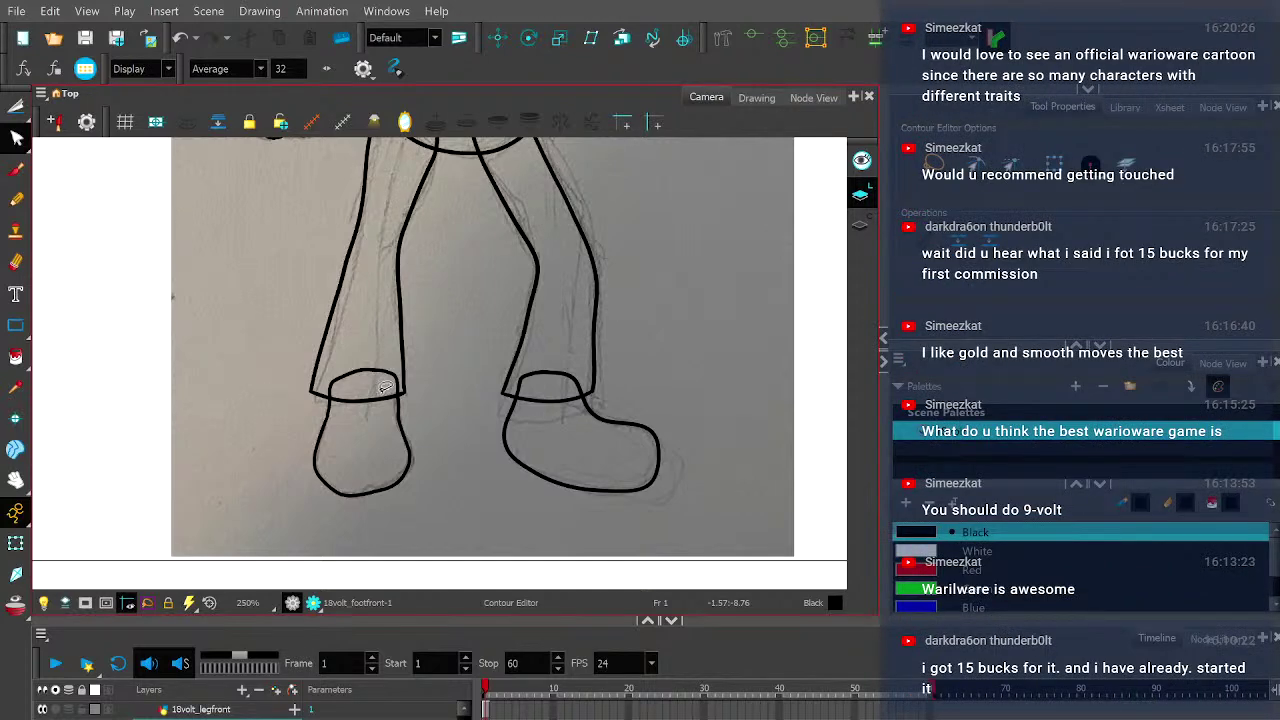
click(385, 387)
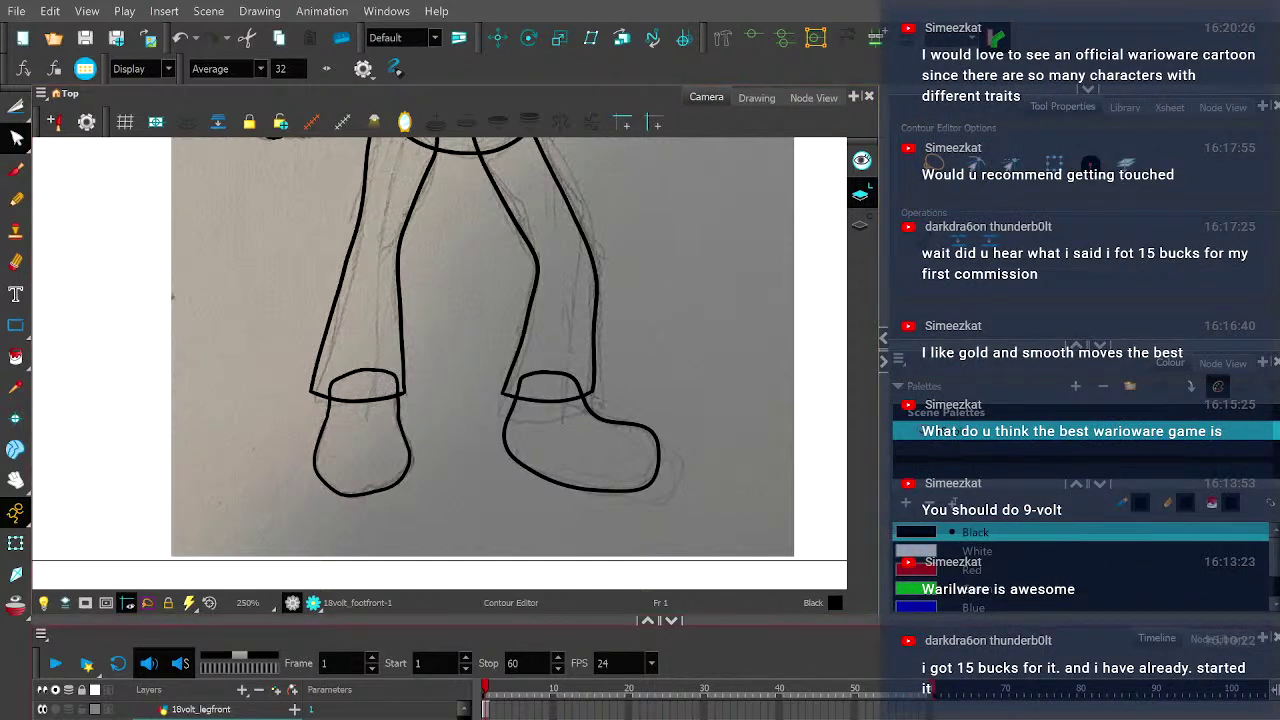
- Place the back foot layer's rotation pivot at the ankle, inside the overlap with the leg hem
click(200, 719)
scroll(375, 398, up, 2)
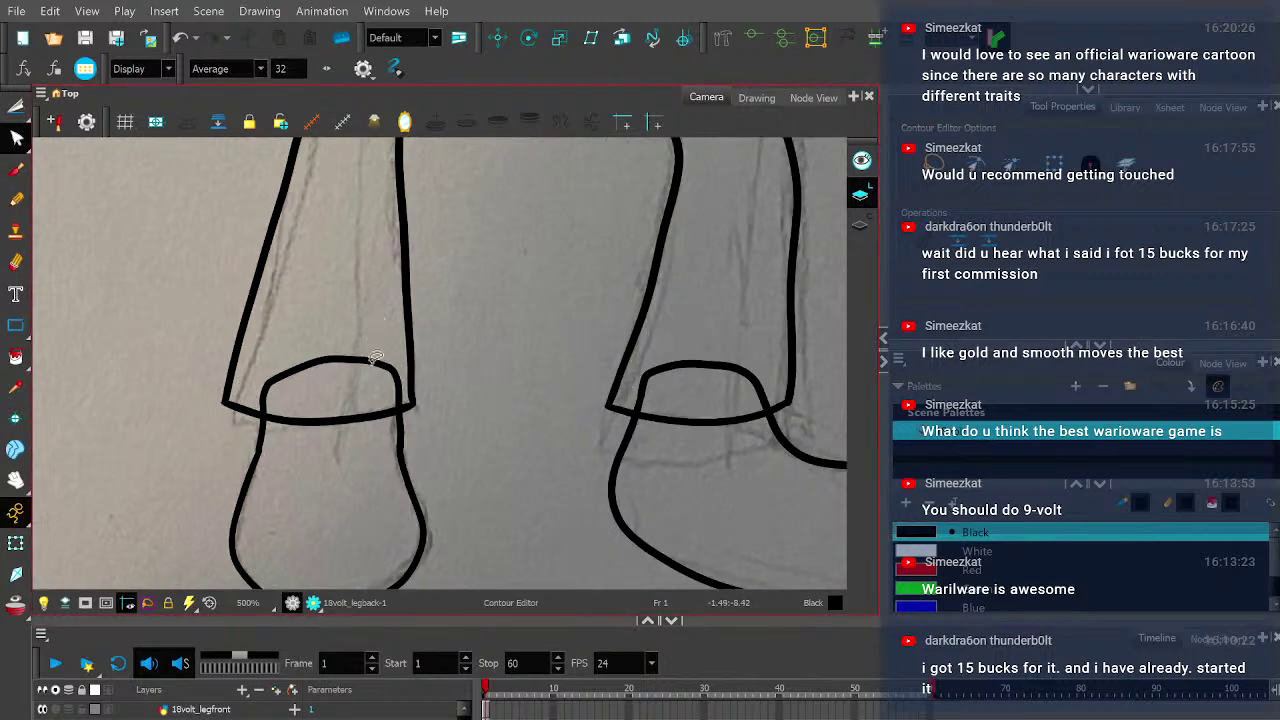
scroll(393, 362, up, 1)
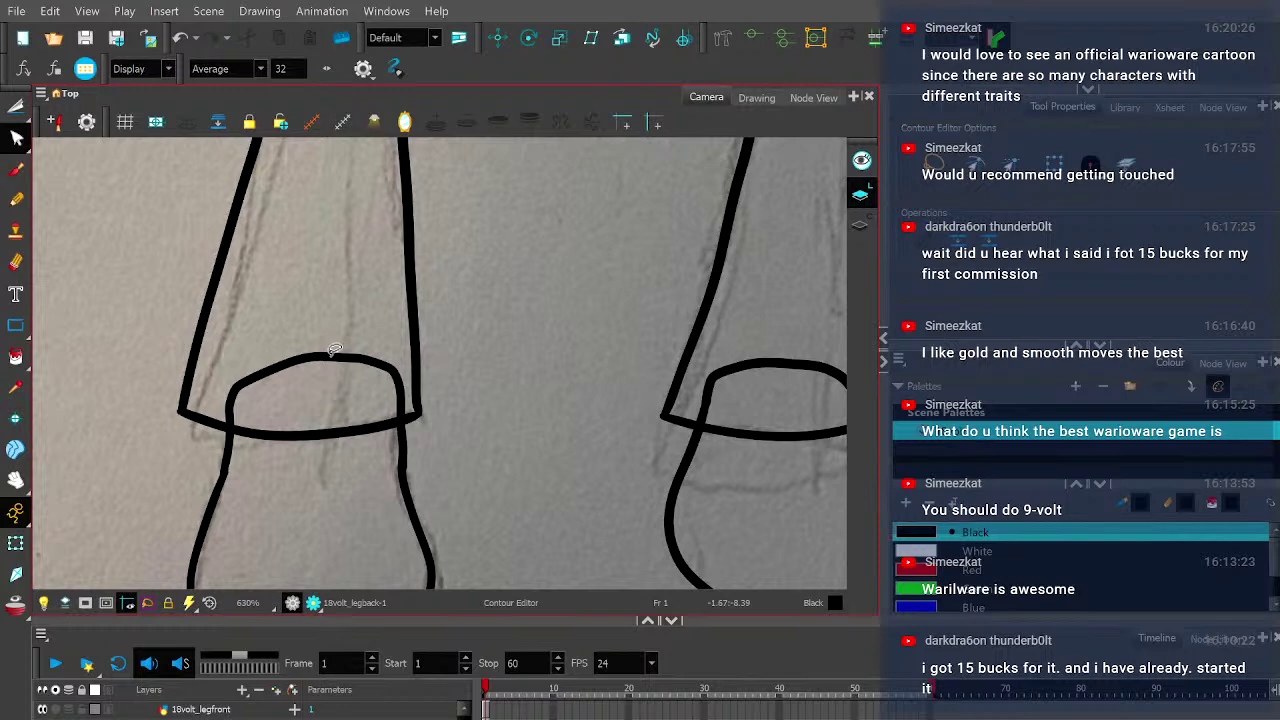
scroll(314, 348, down, 2)
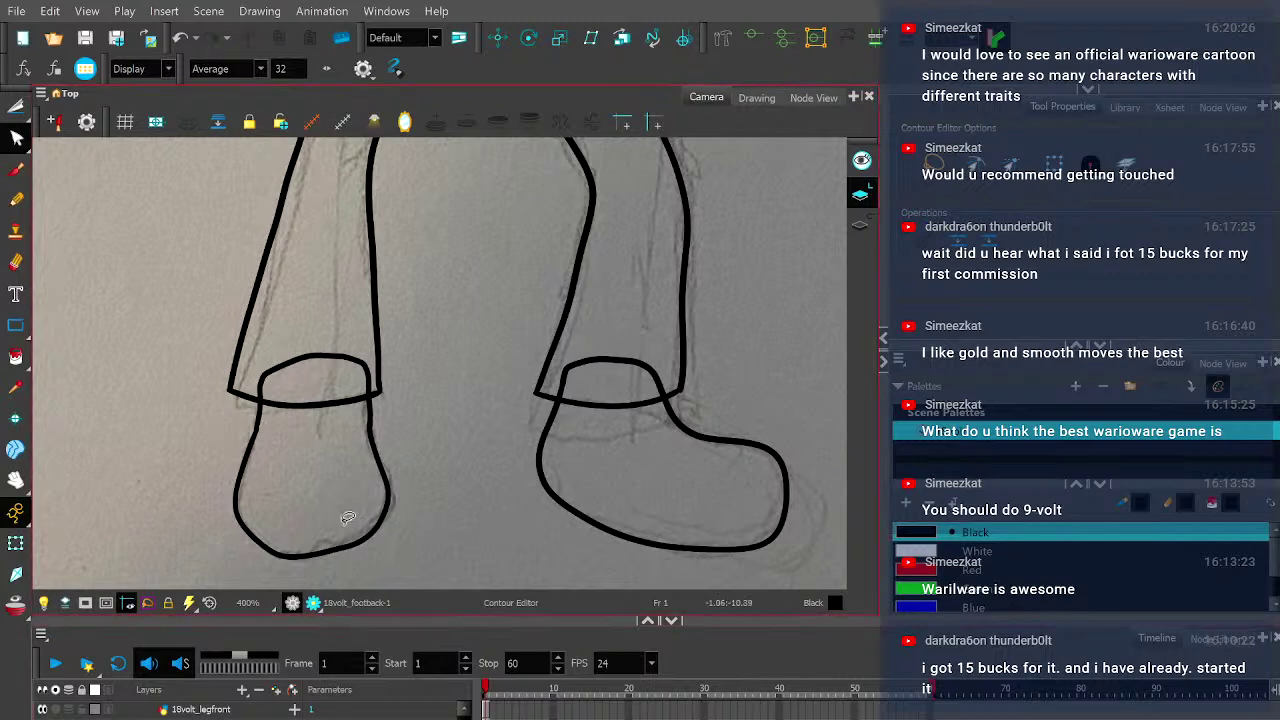
click(16, 543)
click(600, 525)
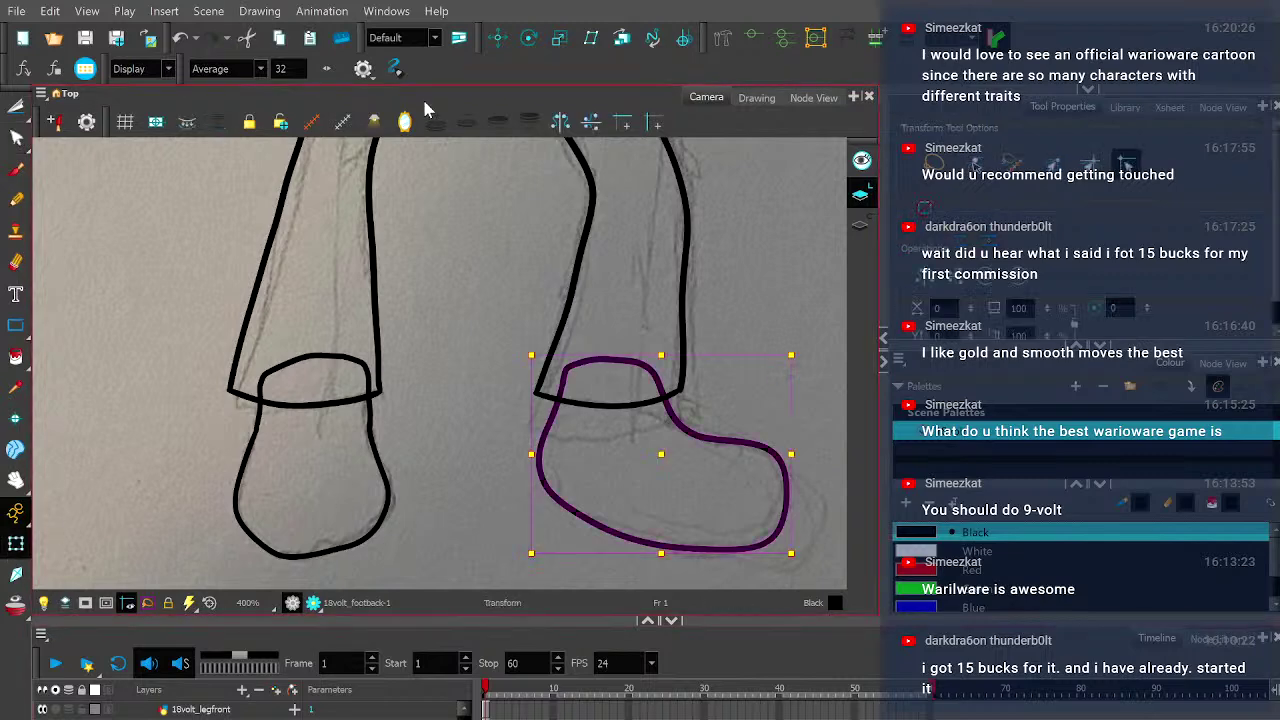
click(529, 37)
scroll(675, 438, down, 4)
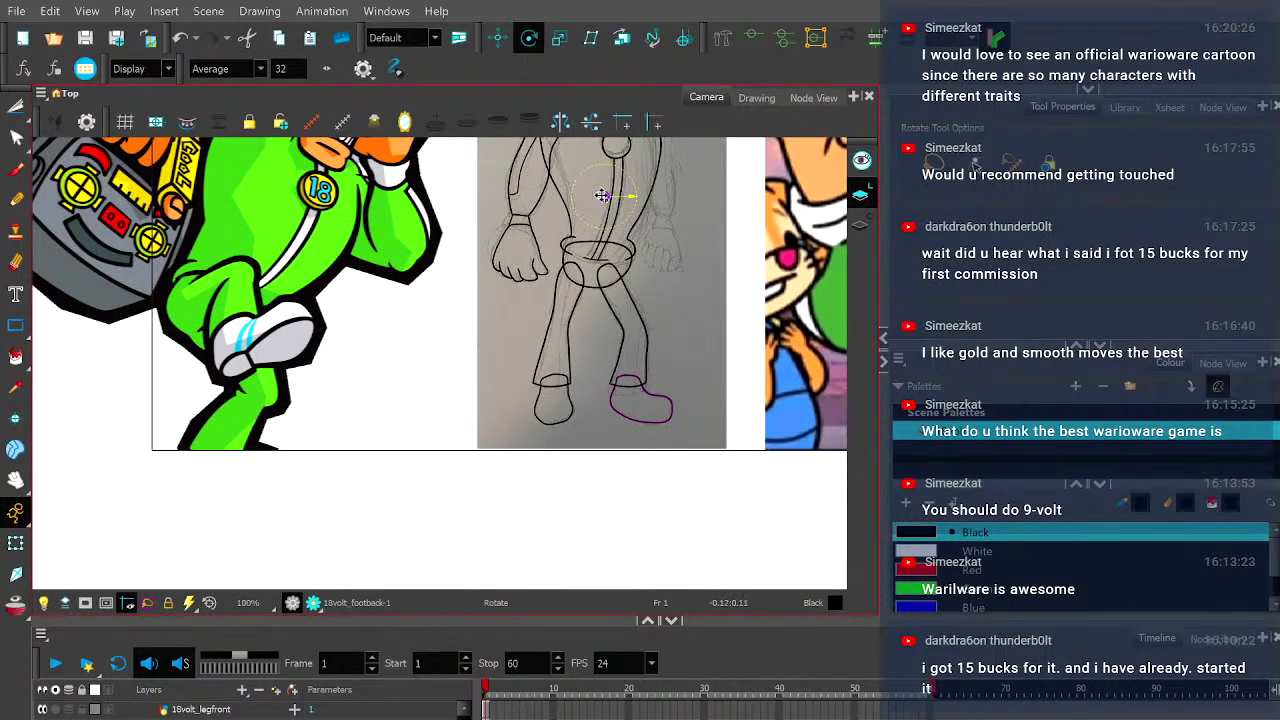
scroll(628, 352, up, 4)
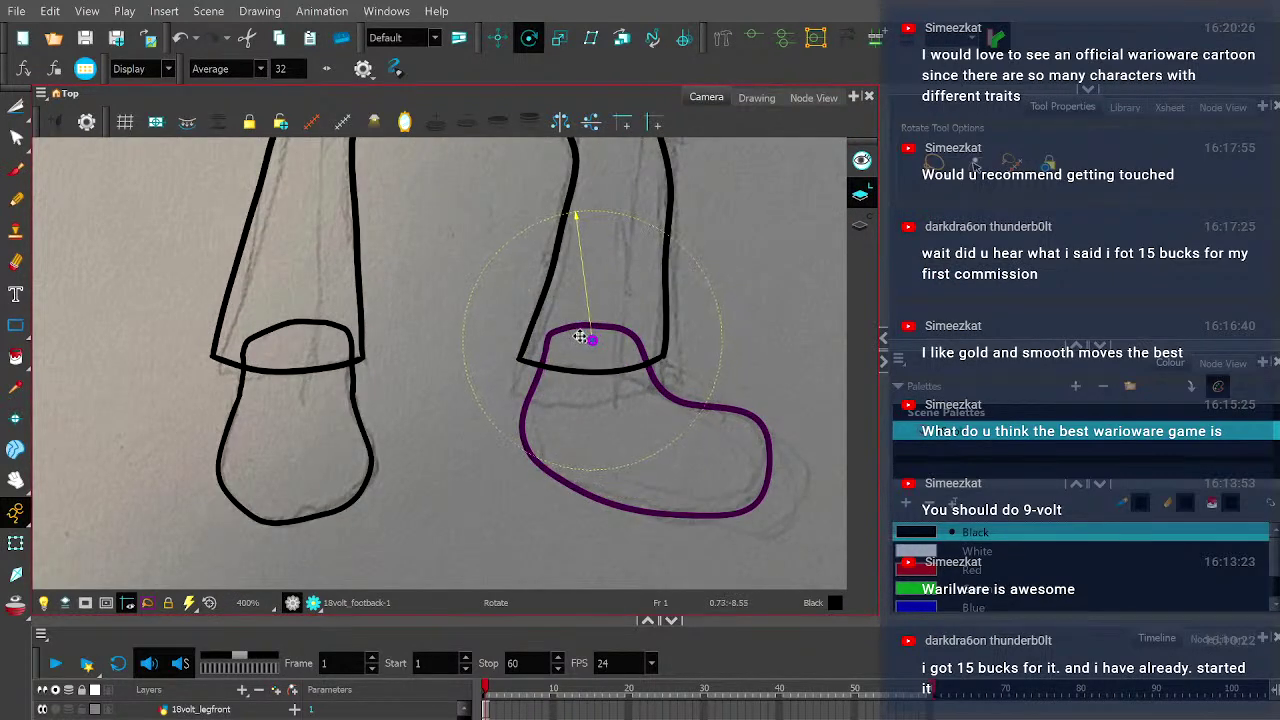
- Place the front foot layer's rotation pivot at the ankle, inside the overlap with the leg hem
key(slash)
scroll(355, 200, down, 6)
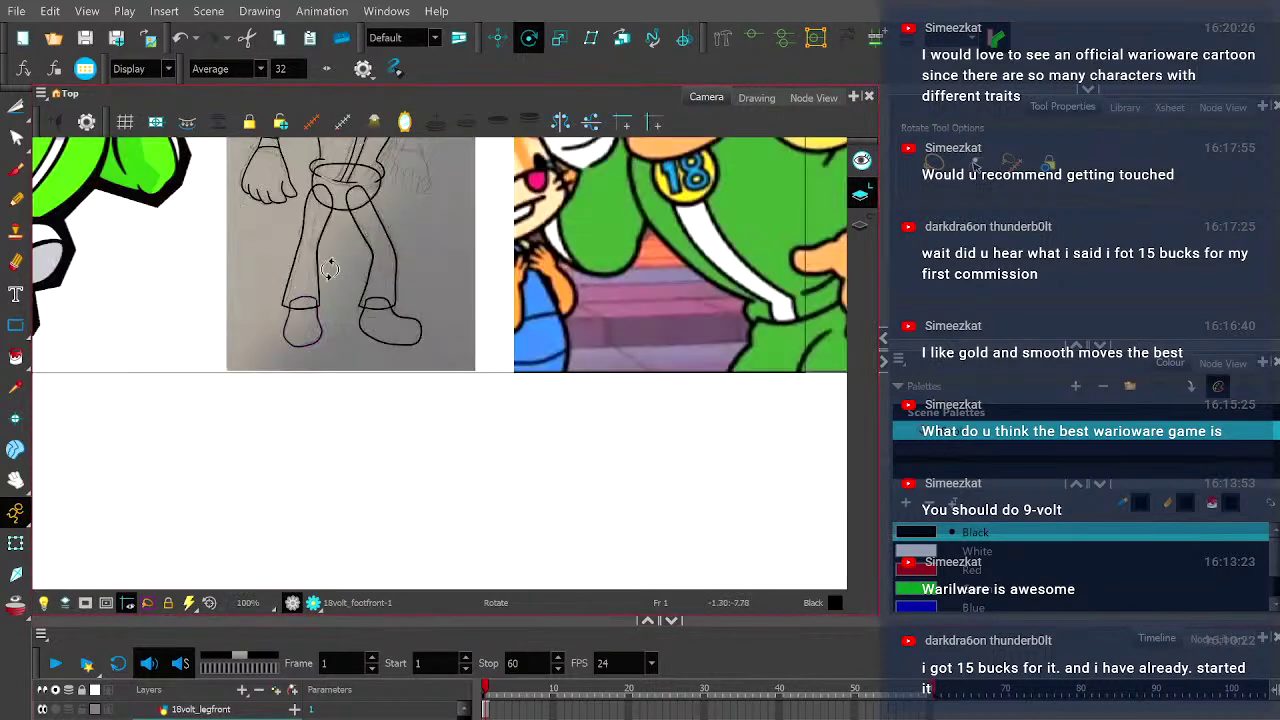
scroll(355, 190, up, 2)
scroll(325, 295, up, 4)
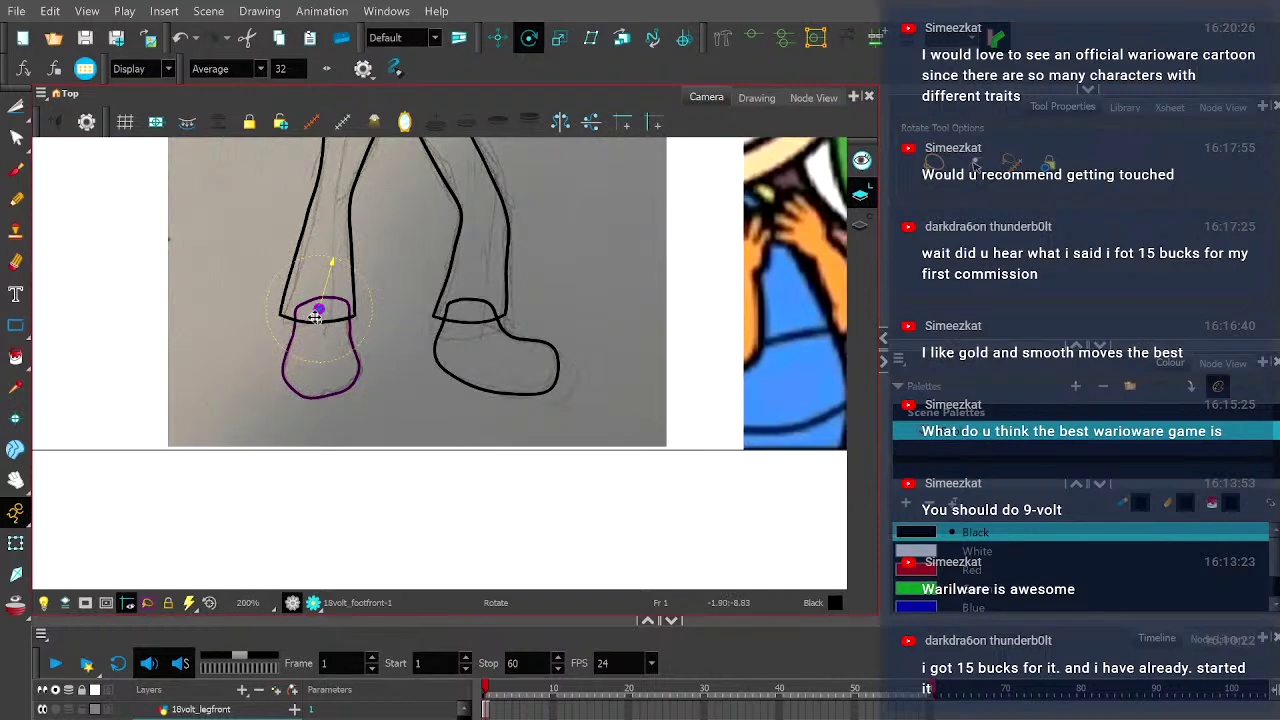
scroll(371, 340, up, 2)
click(16, 512)
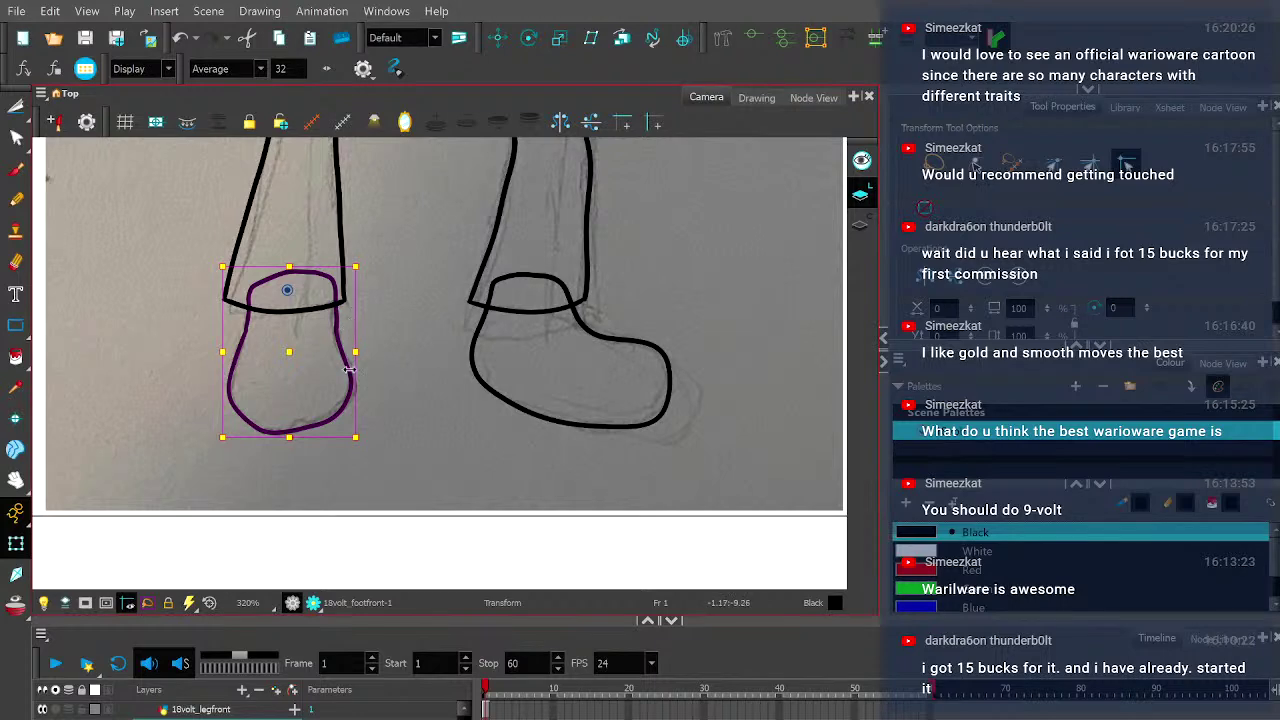
key(space)
scroll(355, 258, down, 3)
drag(355, 258, 400, 536)
drag(395, 238, 405, 353)
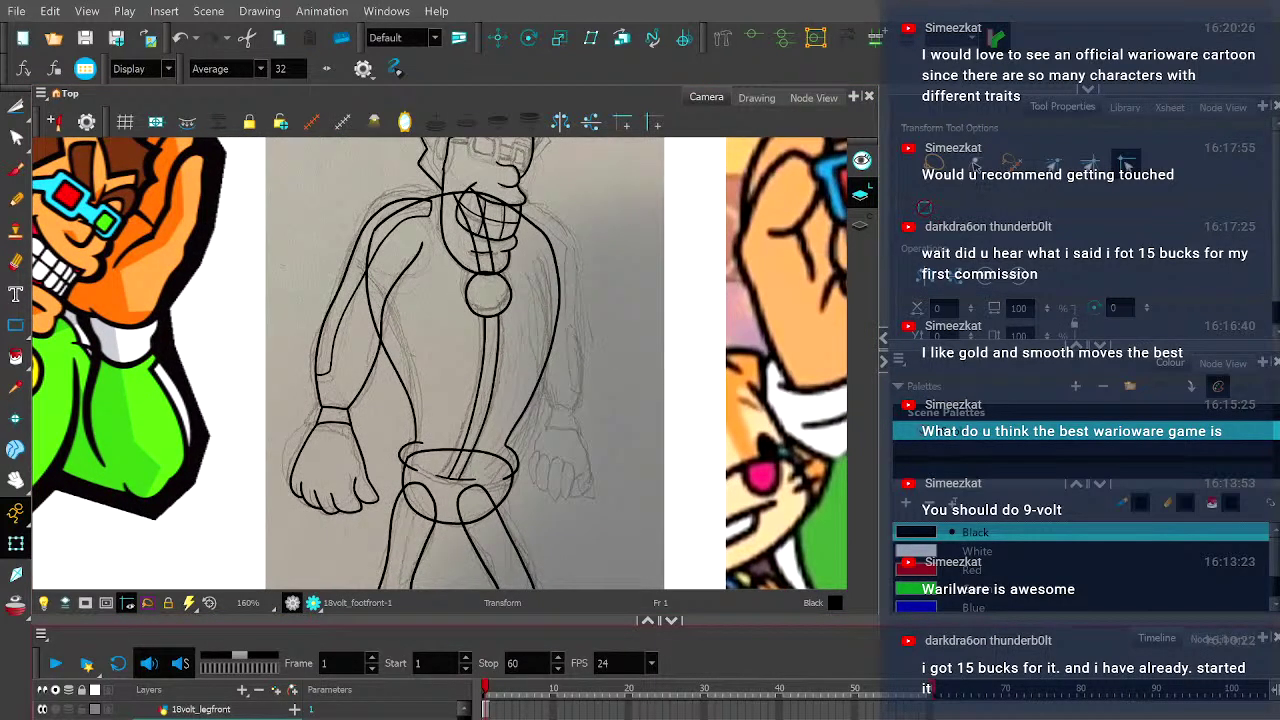
click(213, 712)
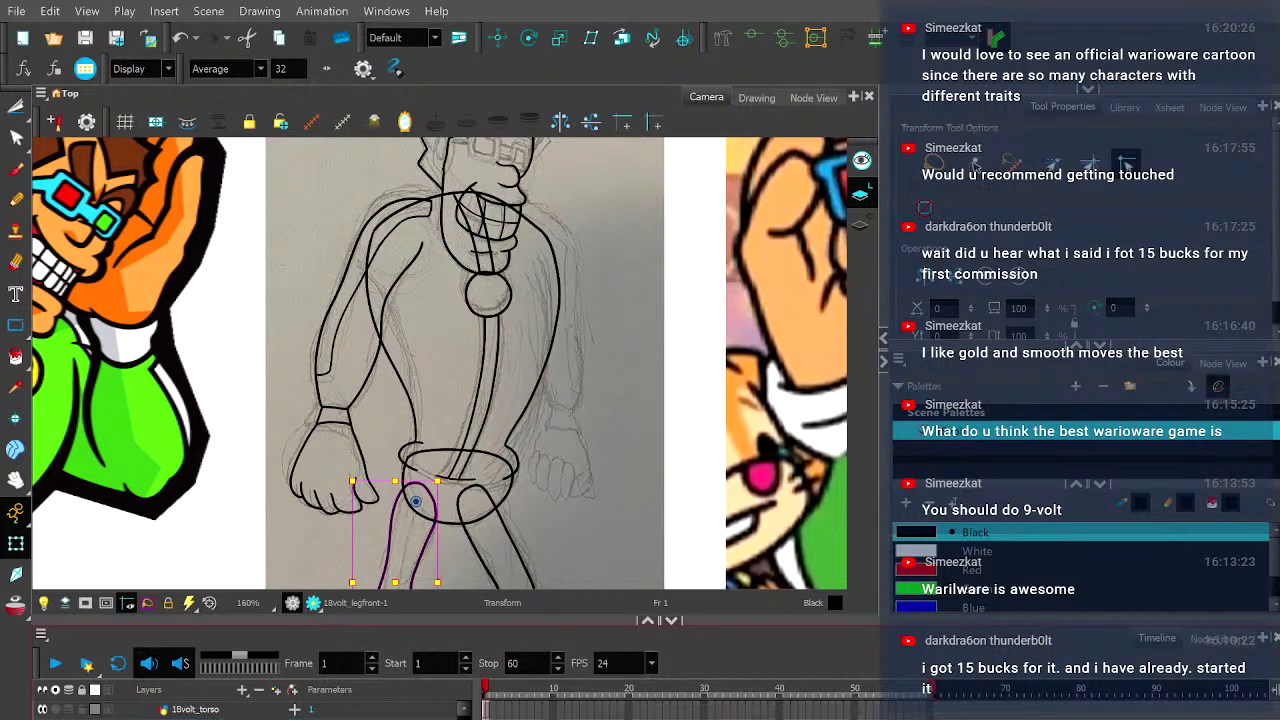
scroll(200, 709, down, 1)
scroll(160, 710, down, 2)
scroll(200, 709, down, 1)
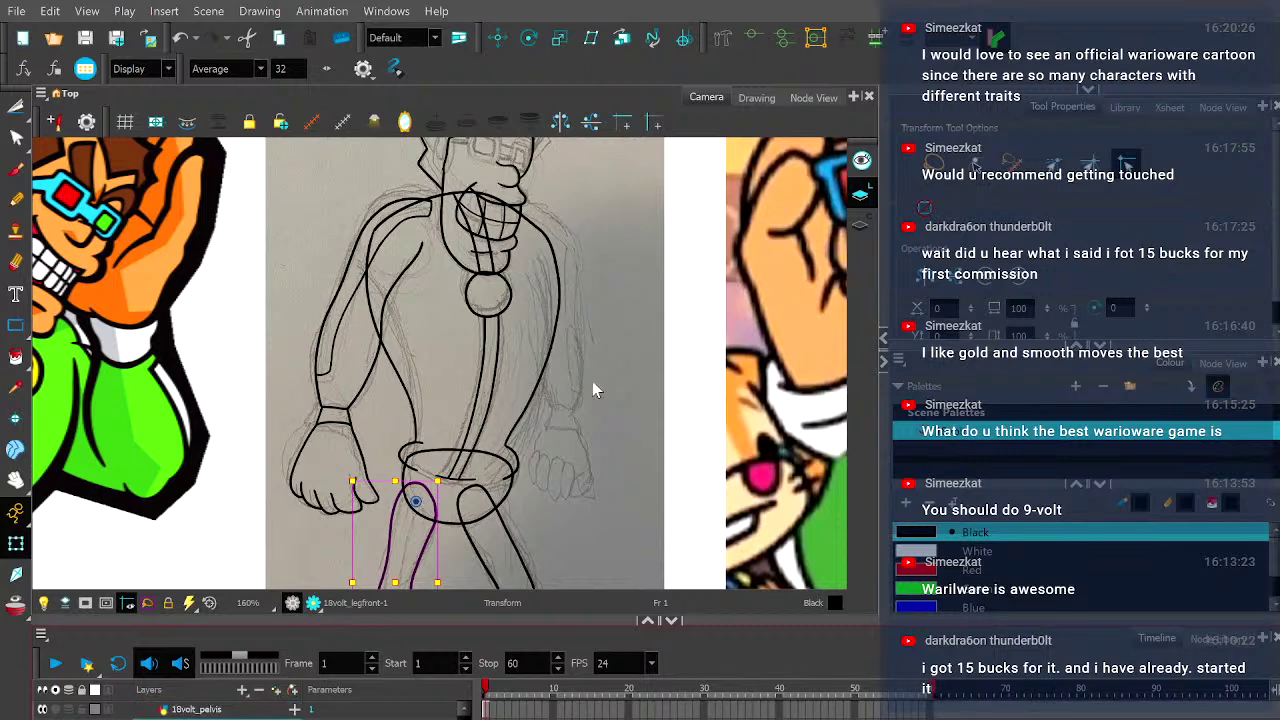
click(627, 341)
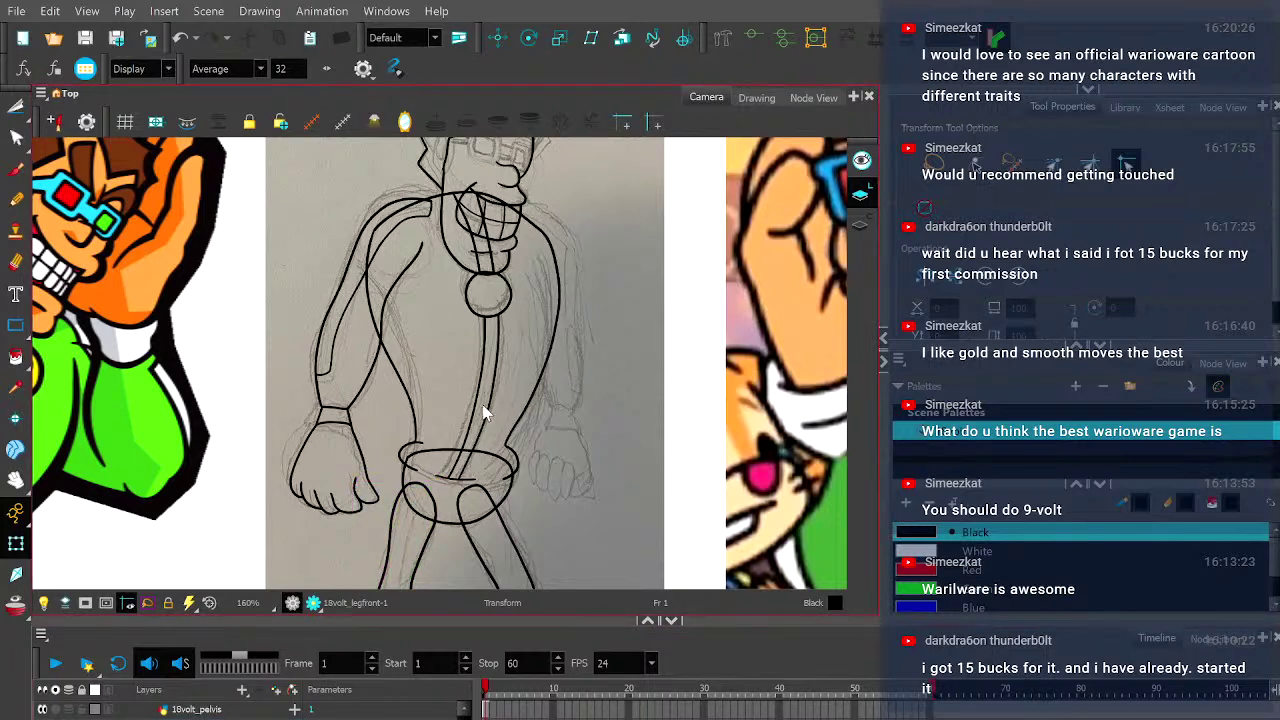
scroll(482, 410, down, 1)
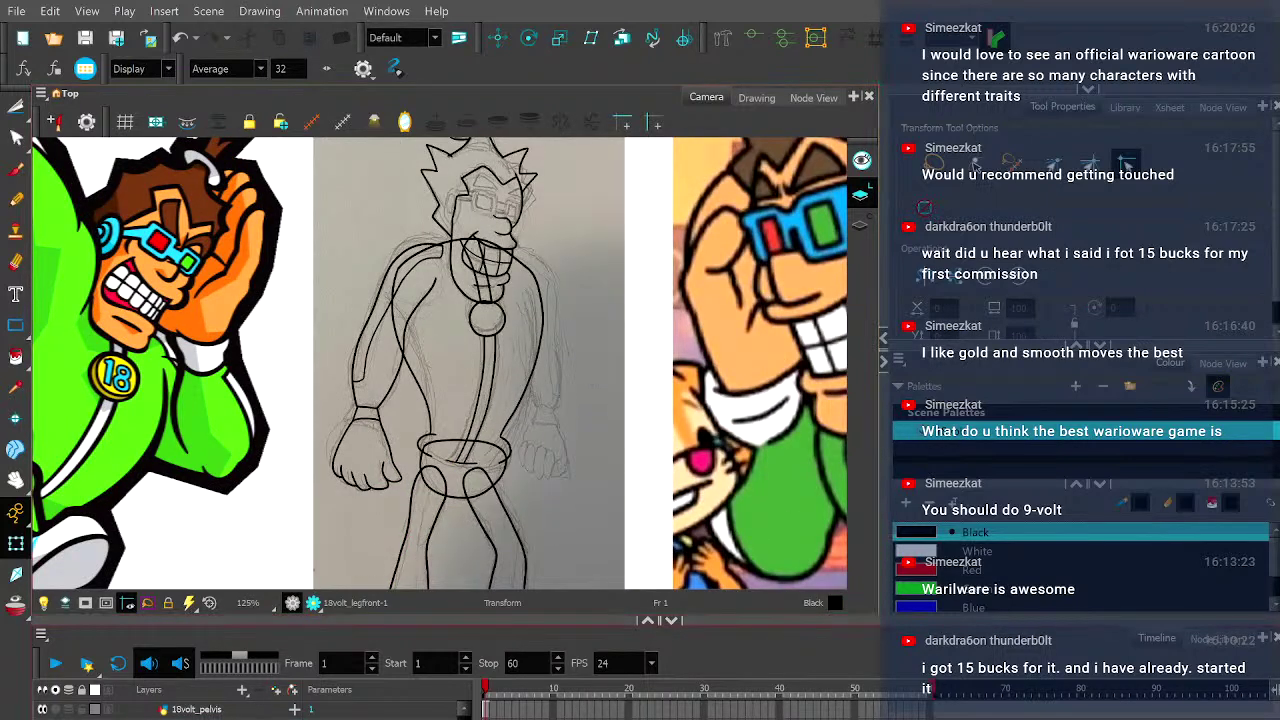
click(470, 560)
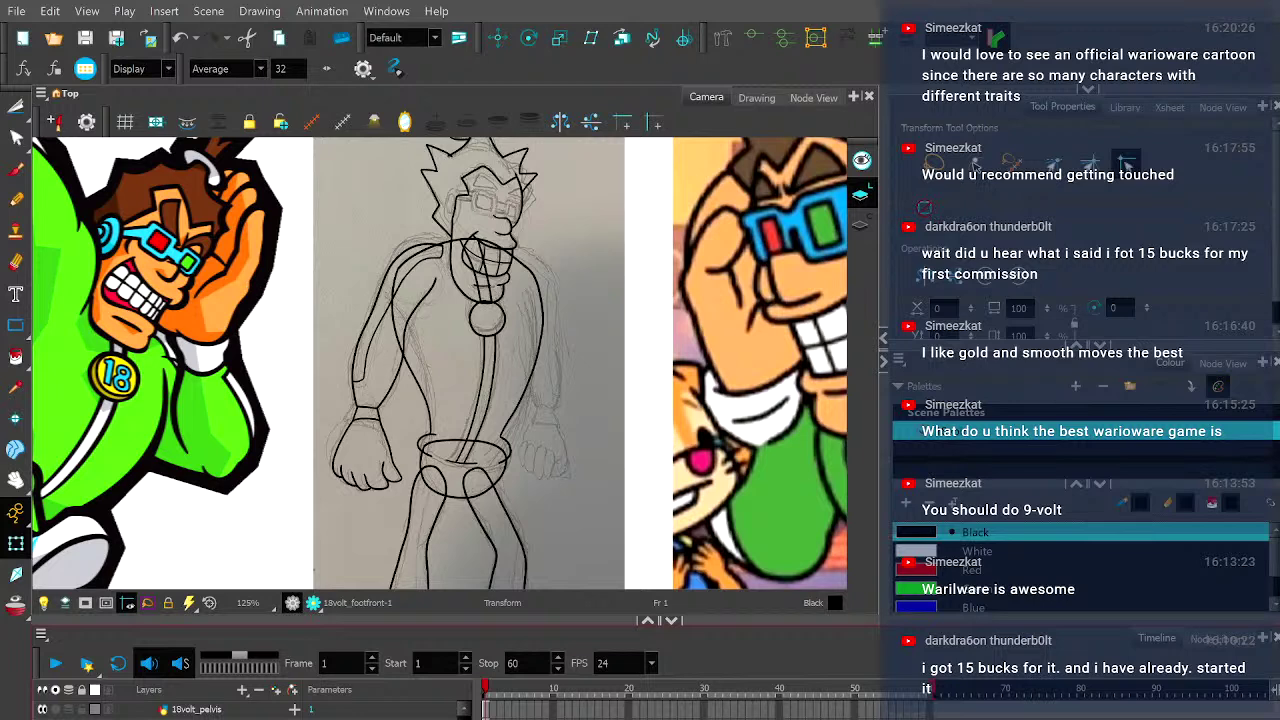
drag(459, 374, 477, 223)
- Select the front leg layer and add a palette colour named 18Volt Green, sampling the suit green from the character reference art
key(b)
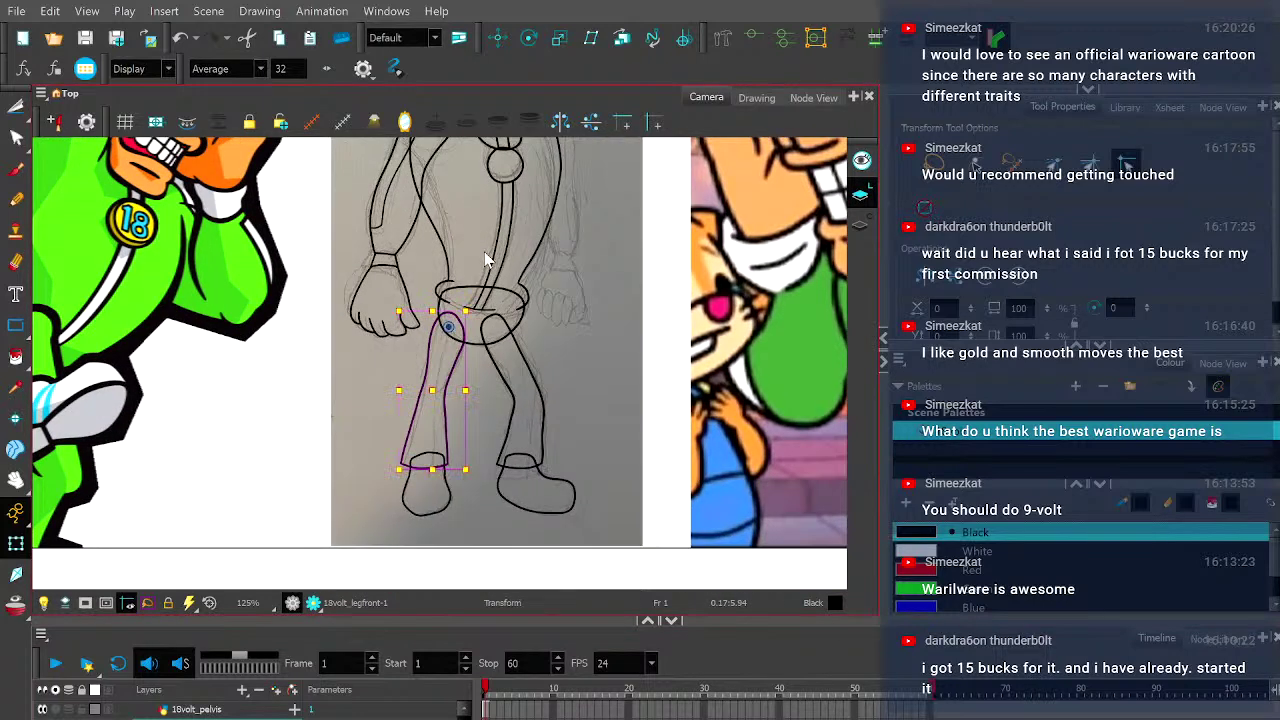
scroll(979, 595, down, 1)
click(979, 592)
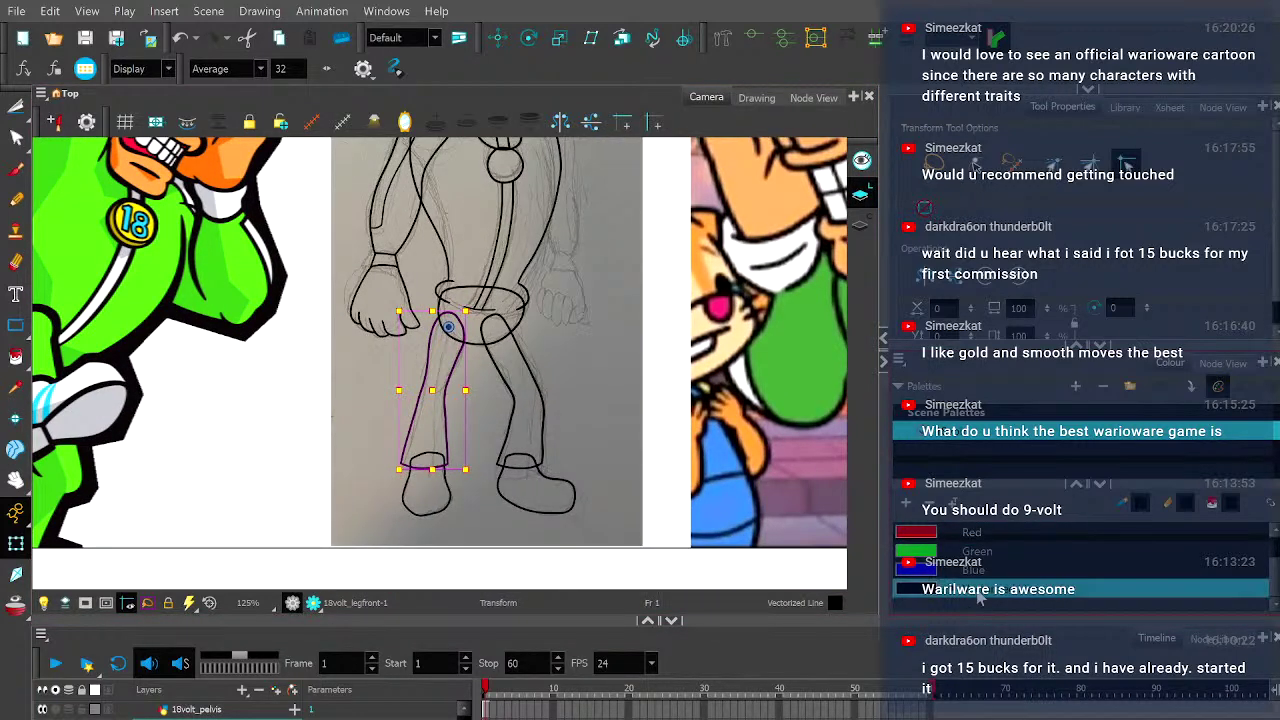
scroll(980, 597, down, 1)
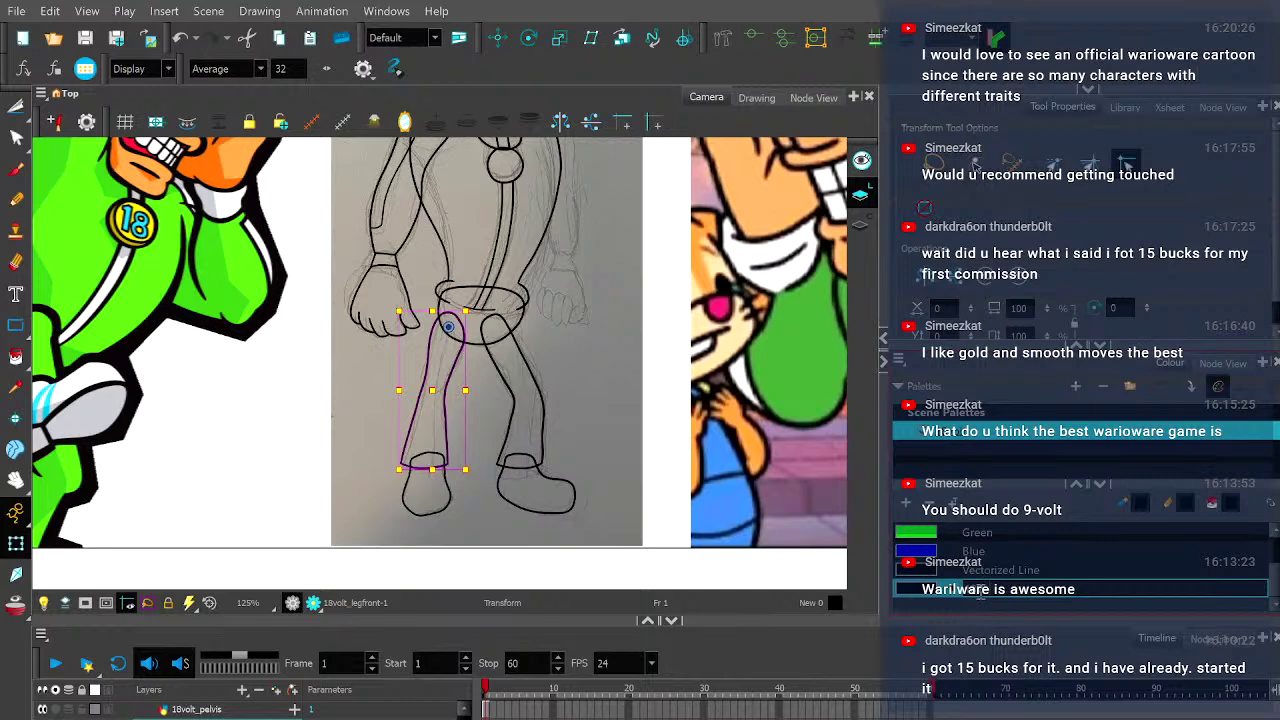
scroll(980, 592, up, 1)
scroll(980, 592, down, 1)
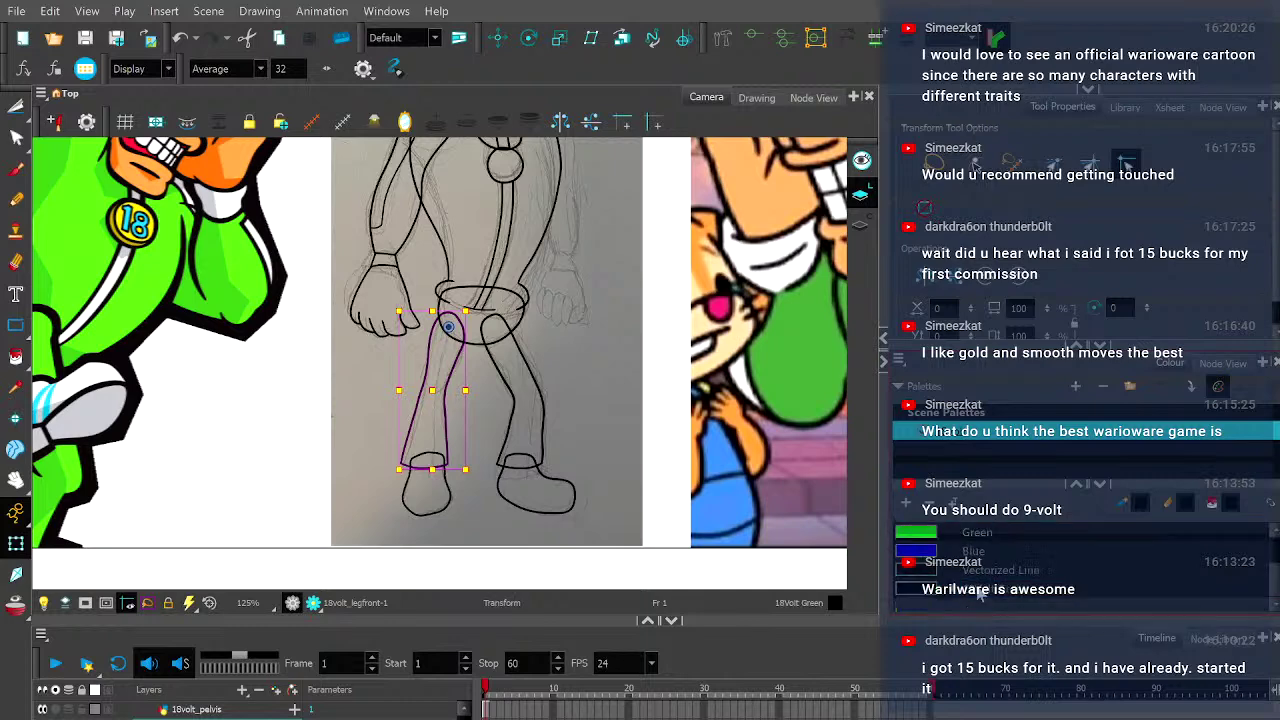
scroll(487, 390, down, 3)
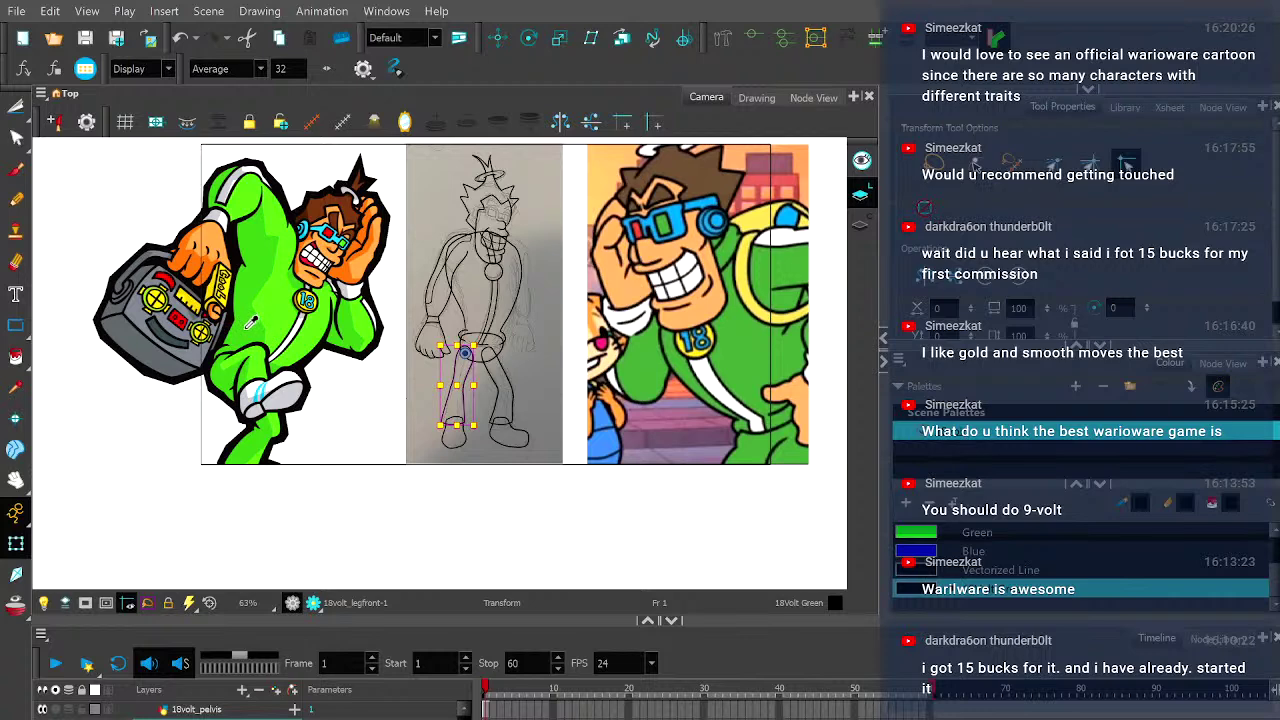
click(836, 284)
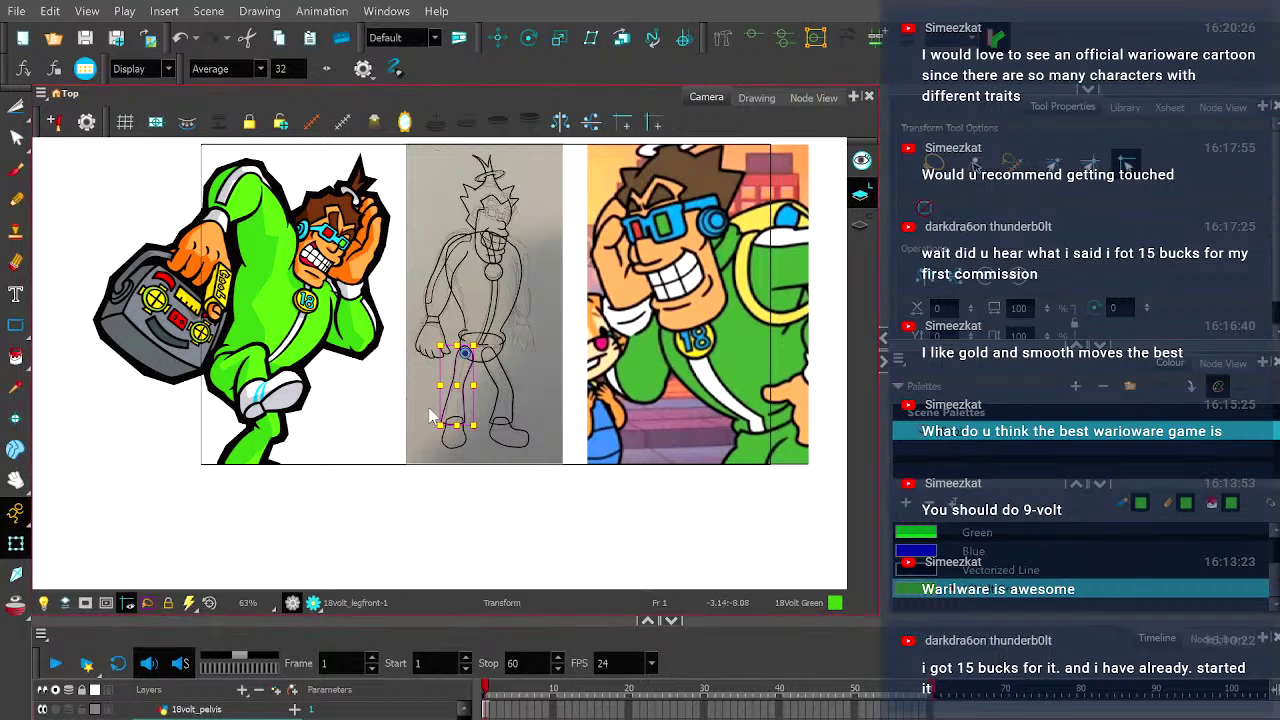
- Fill the front leg with 18Volt Green on the Colour Art layer and return to Line Art
scroll(428, 412, up, 4)
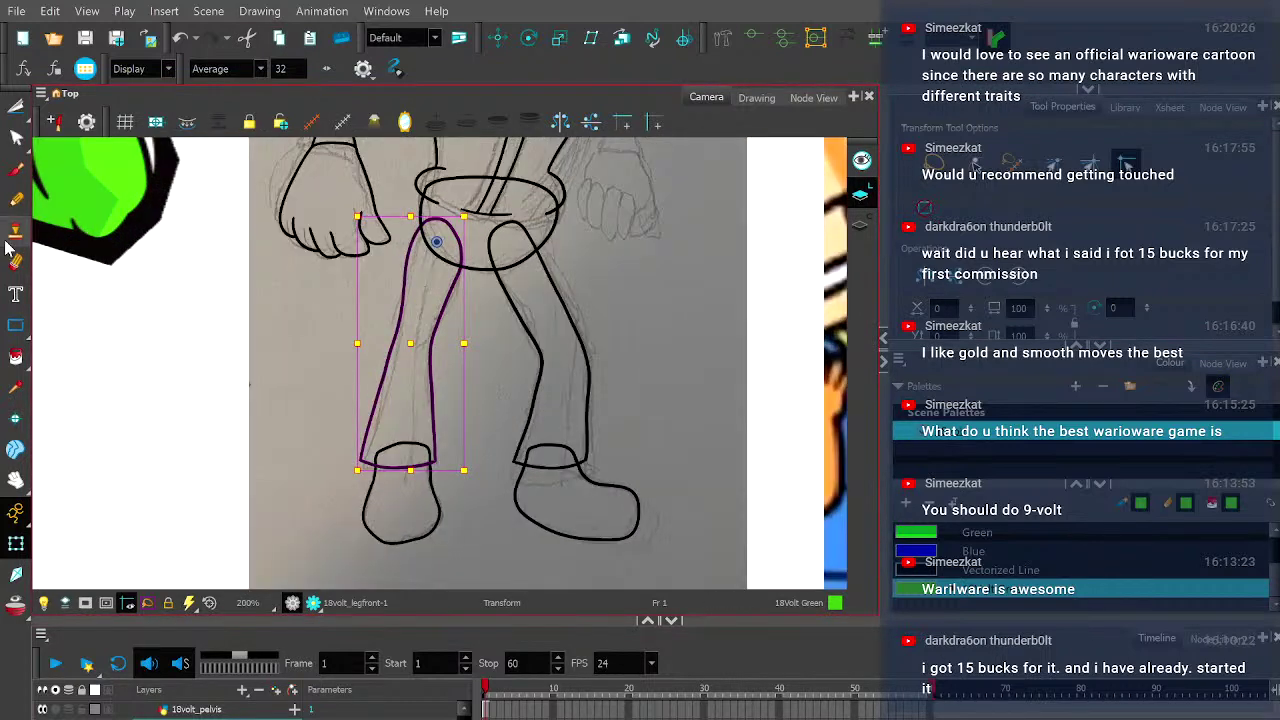
click(15, 357)
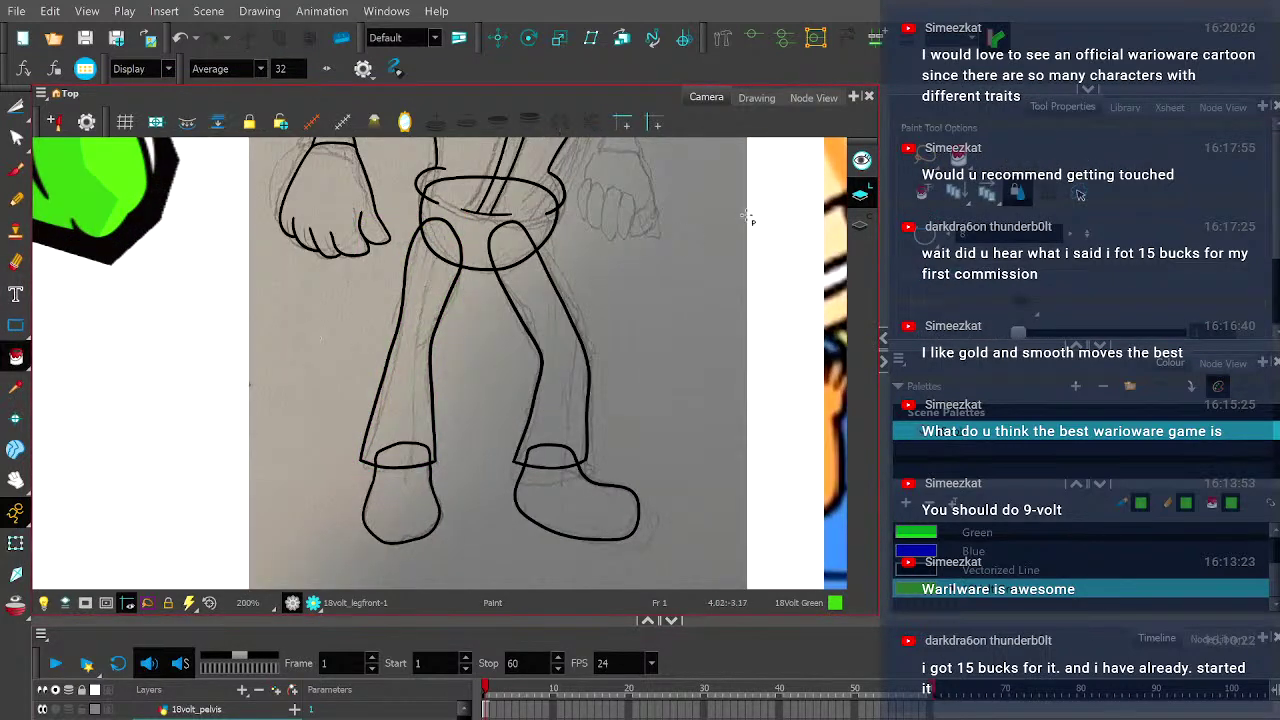
click(858, 228)
click(420, 355)
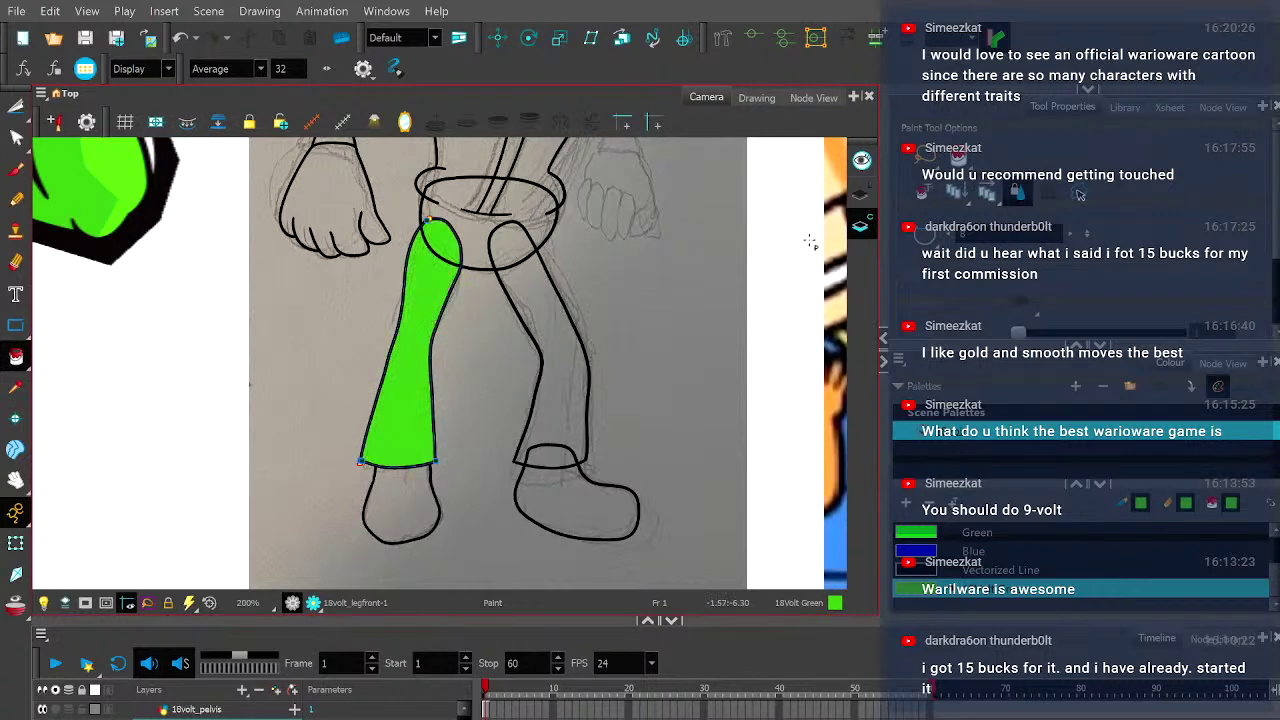
click(860, 193)
- Add a palette colour named 18Volt Skin, sampling the skin tone from the character reference art
scroll(388, 395, down, 2)
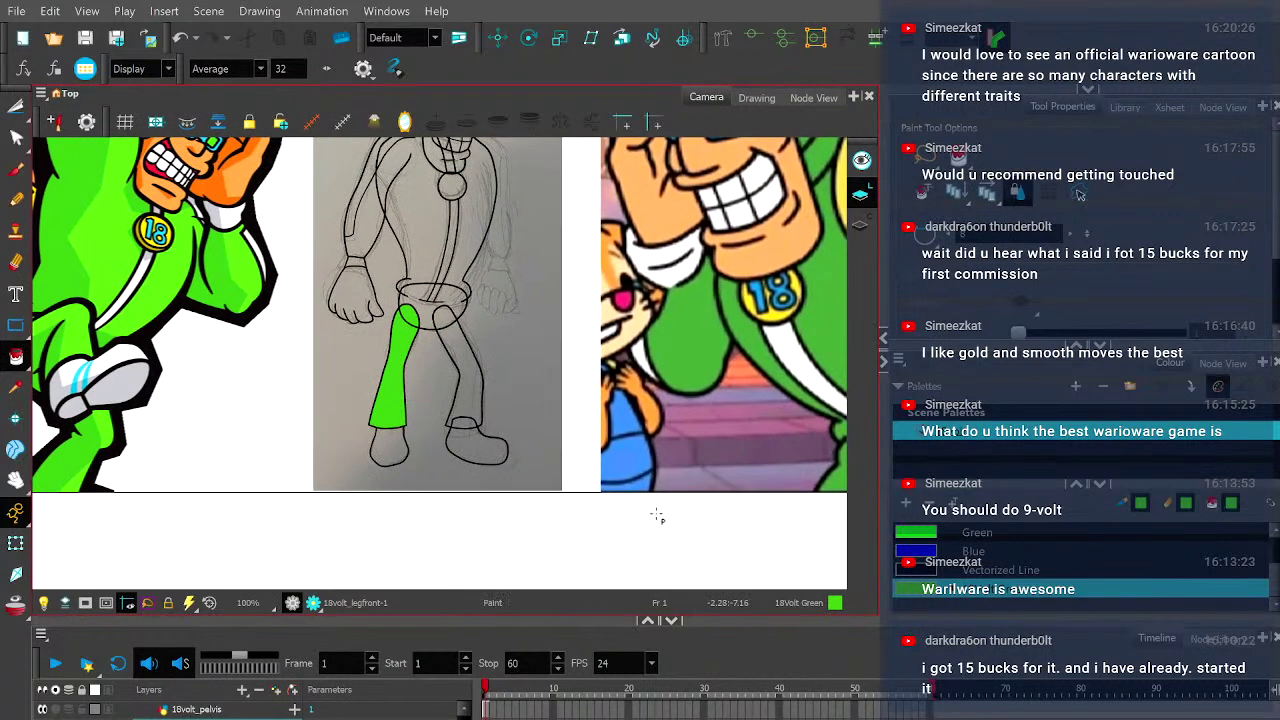
click(905, 503)
double_click(988, 597)
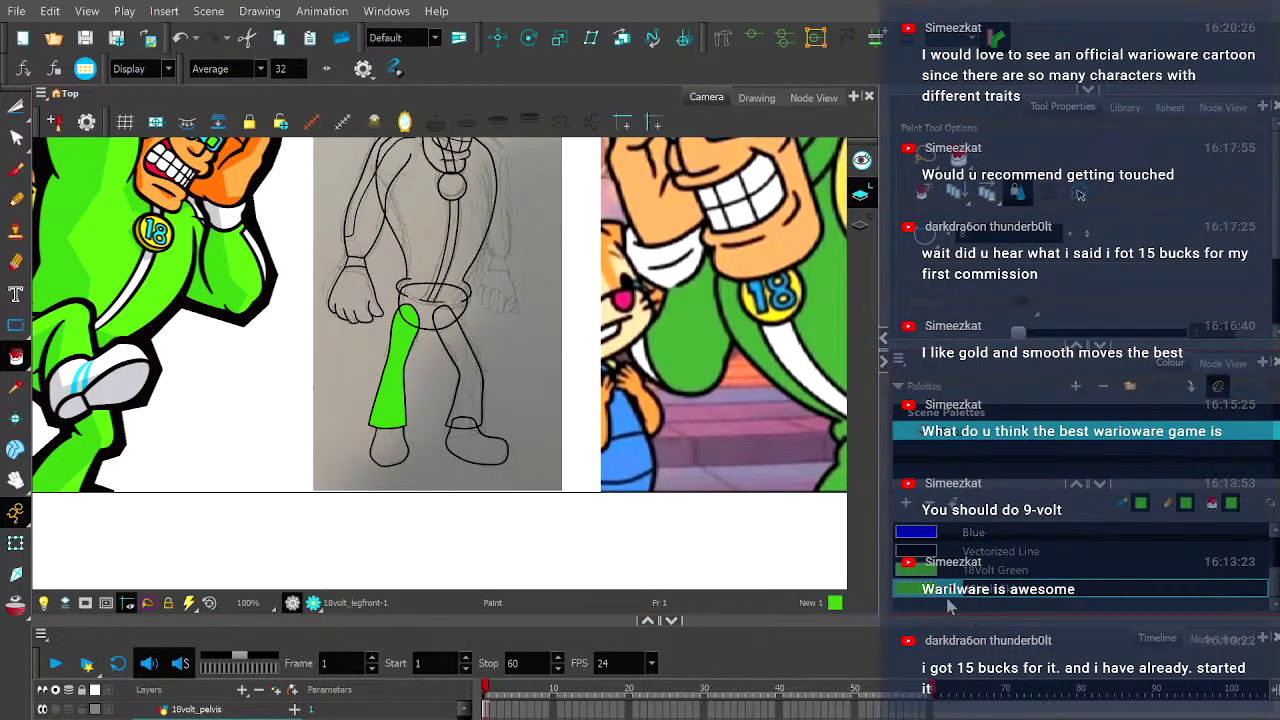
key(Return)
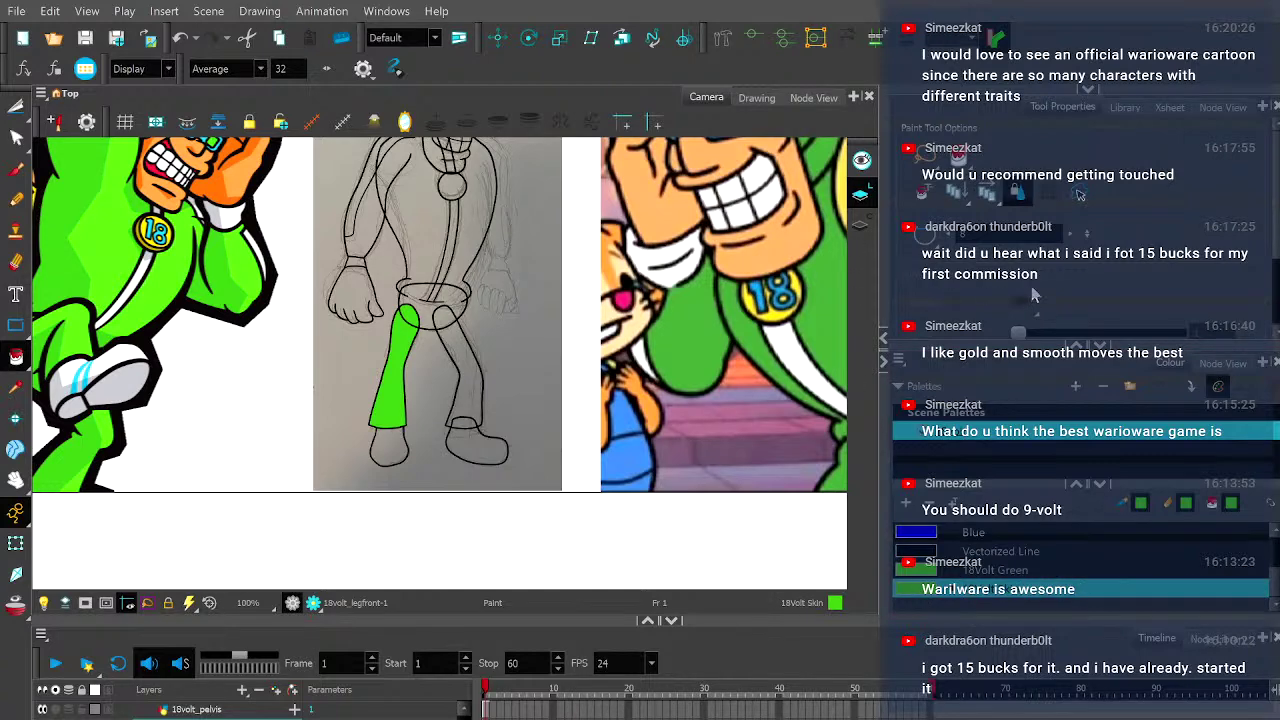
click(730, 145)
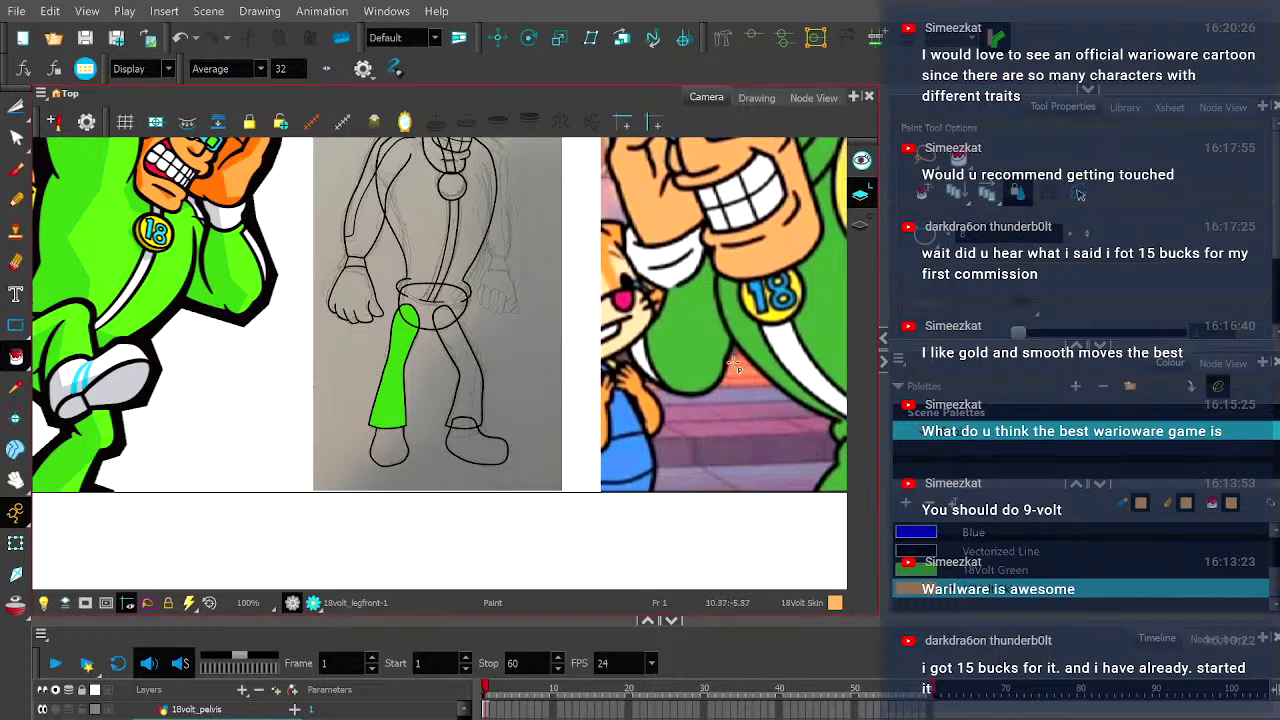
- Add a palette colour named 18Volt Hair, sampling the brown of the hair from the character reference art
scroll(786, 352, down, 3)
scroll(628, 329, up, 2)
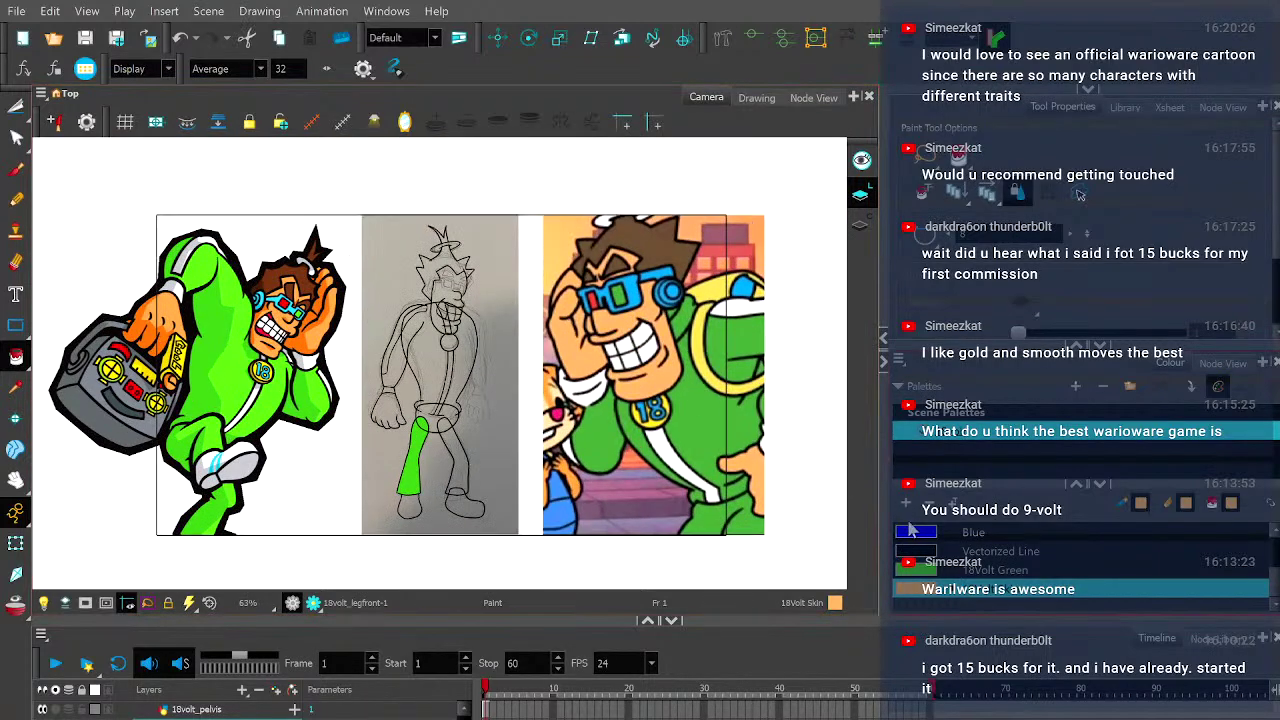
click(905, 503)
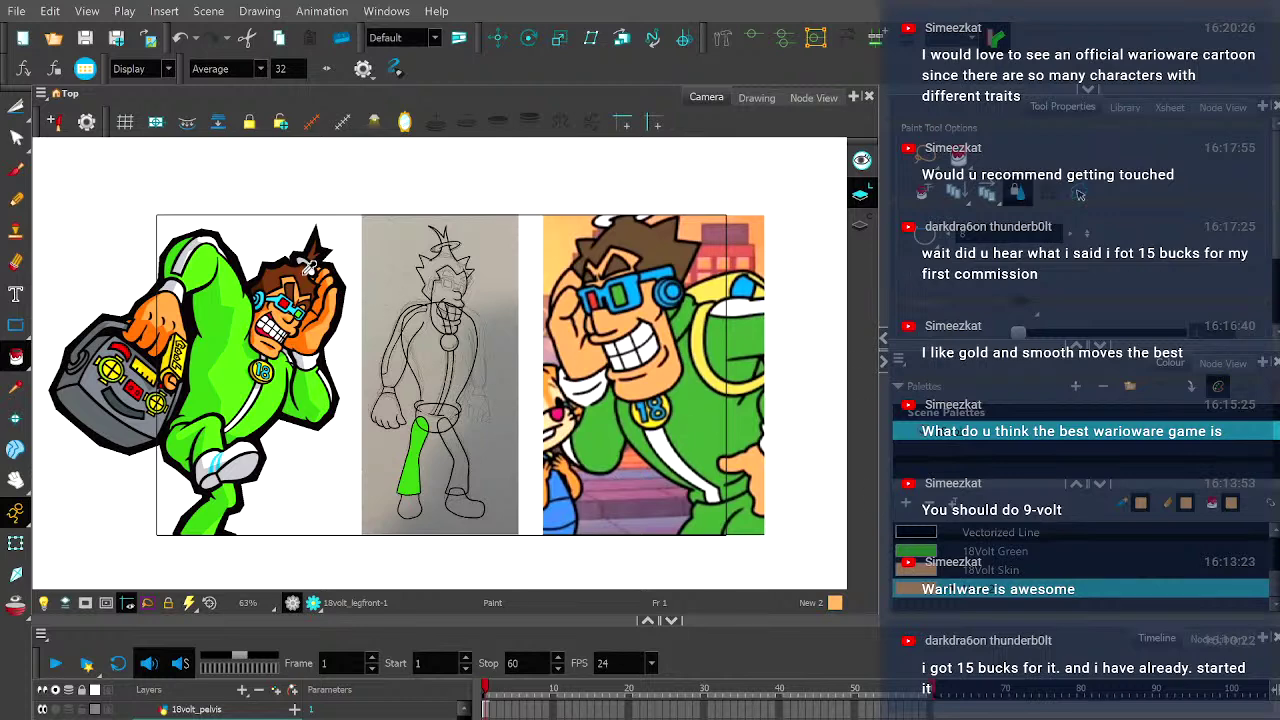
click(675, 248)
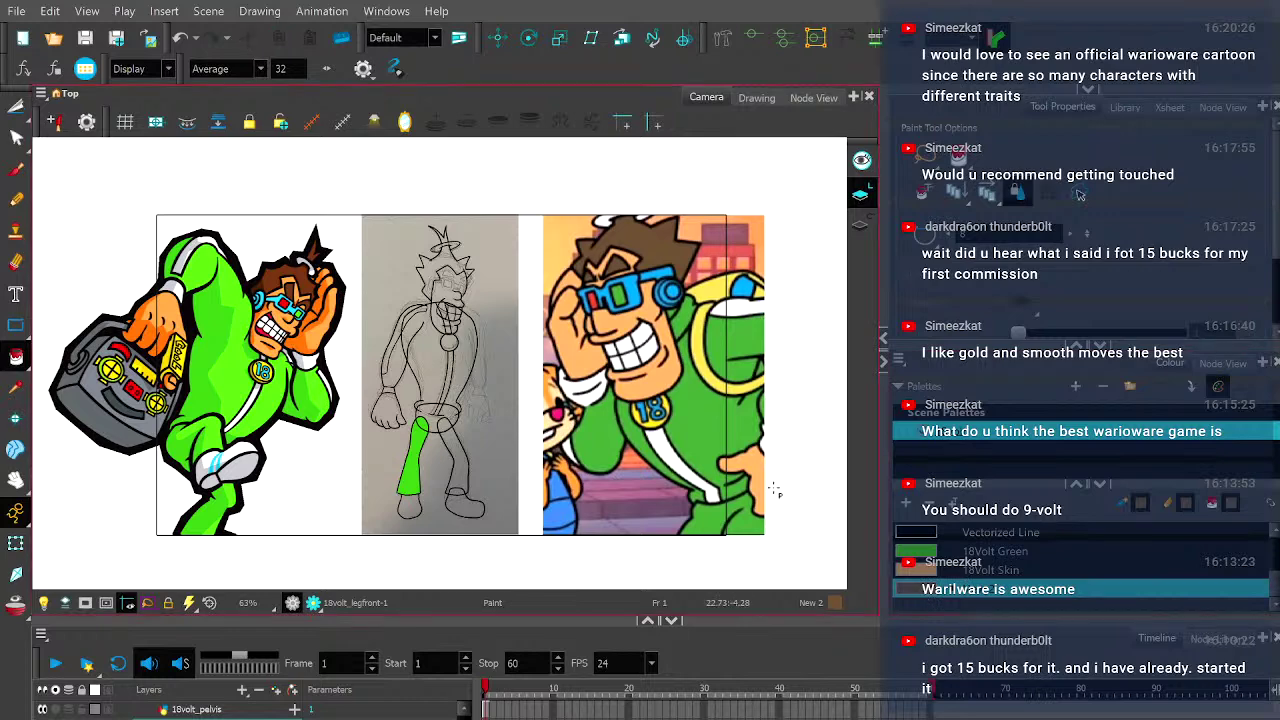
scroll(675, 260, up, 2)
mouse_move(640, 298)
mouse_down()
mouse_move(681, 361)
mouse_move(444, 328)
mouse_move(600, 330)
mouse_up()
scroll(480, 350, up, 2)
drag(500, 400, 487, 355)
scroll(280, 321, down, 2)
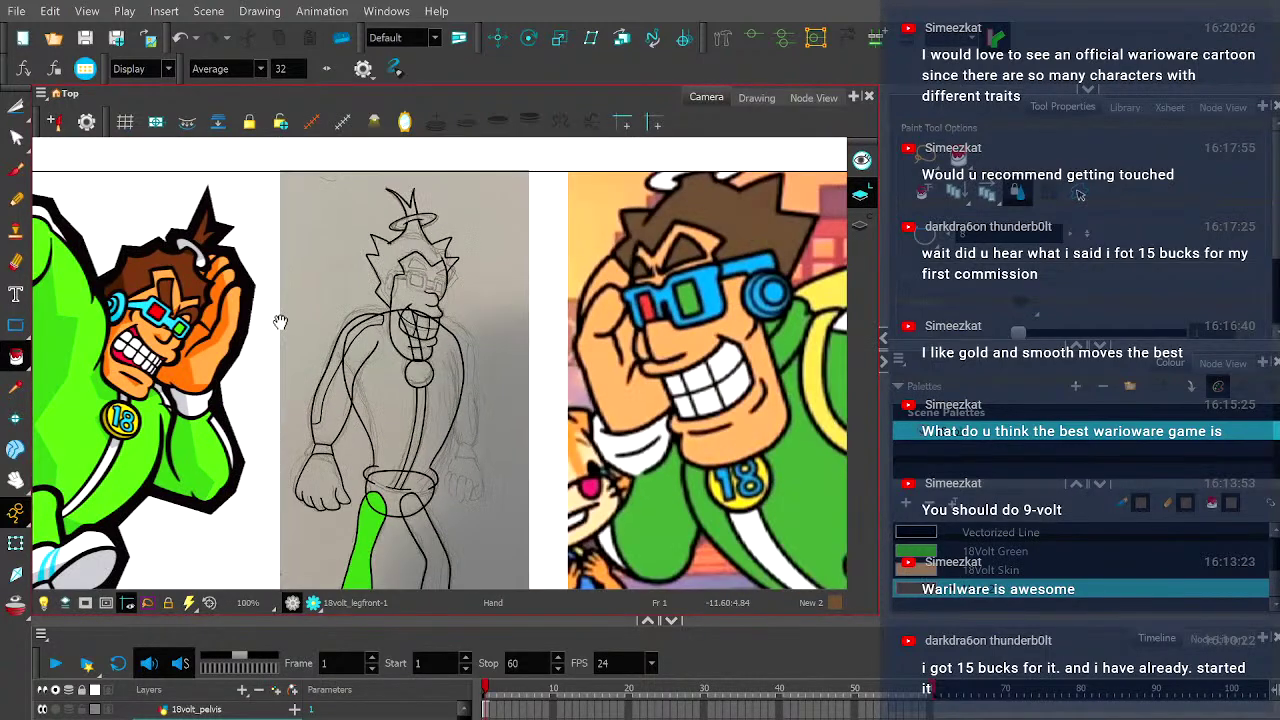
key(alt+i)
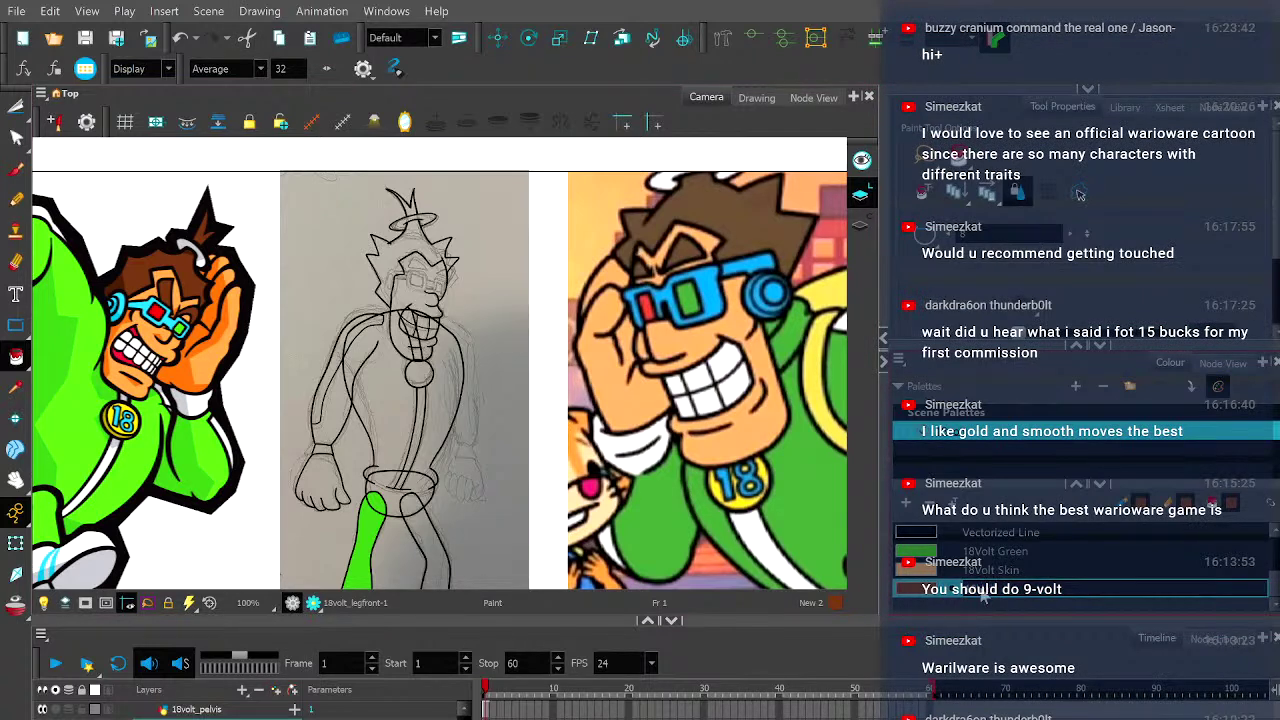
click(983, 594)
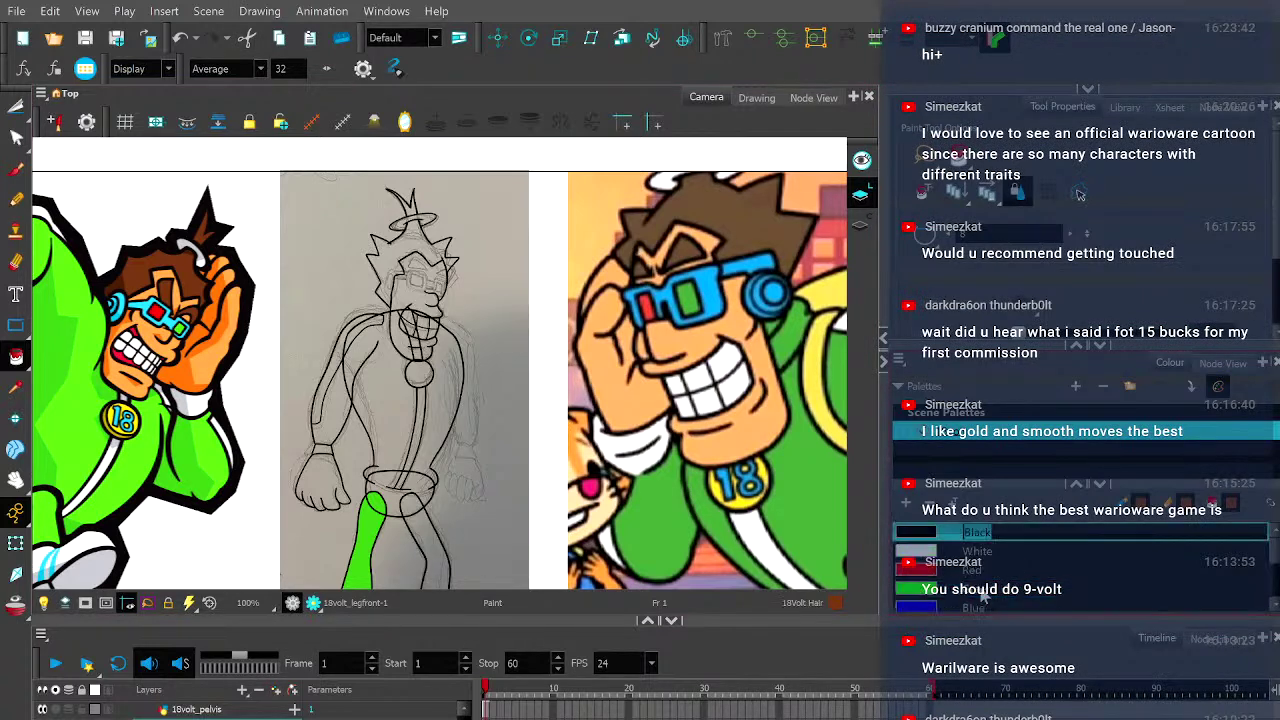
click(973, 592)
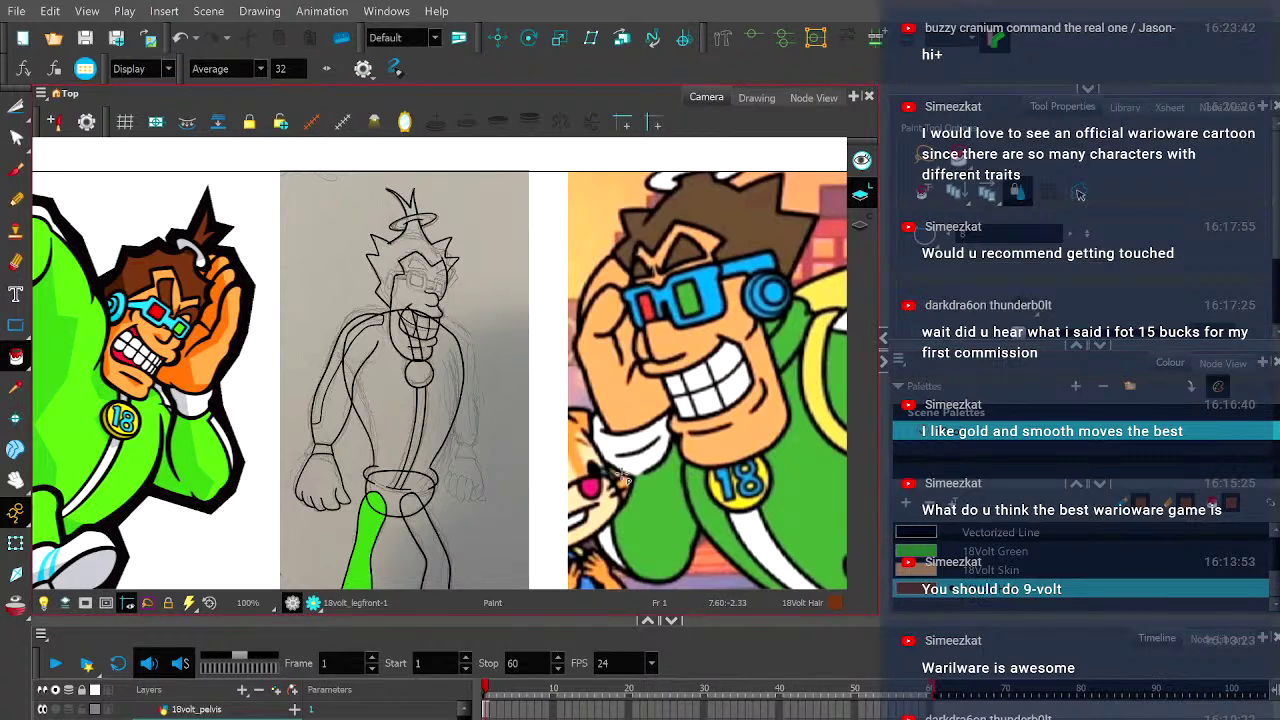
- Select the front foot layer and add a palette colour named 18Volt Blue, sampling the cyan shoe stripe in the reference art
scroll(443, 471, down, 1)
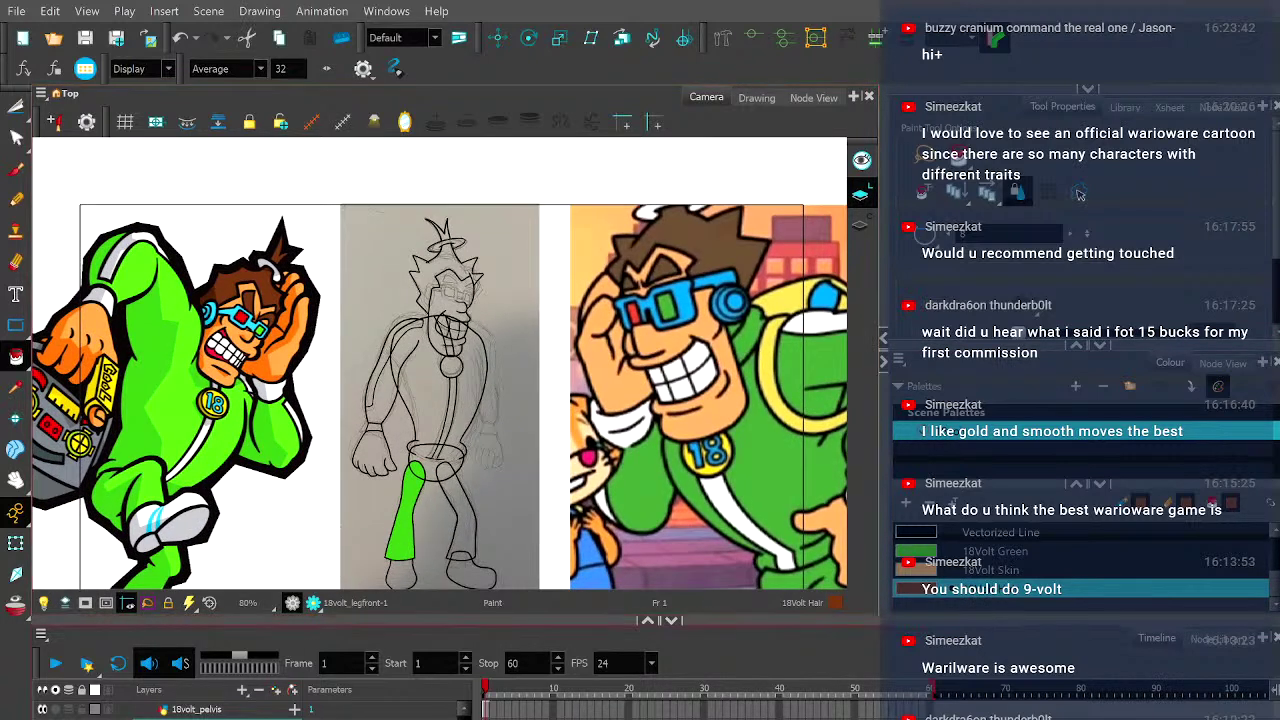
click(906, 506)
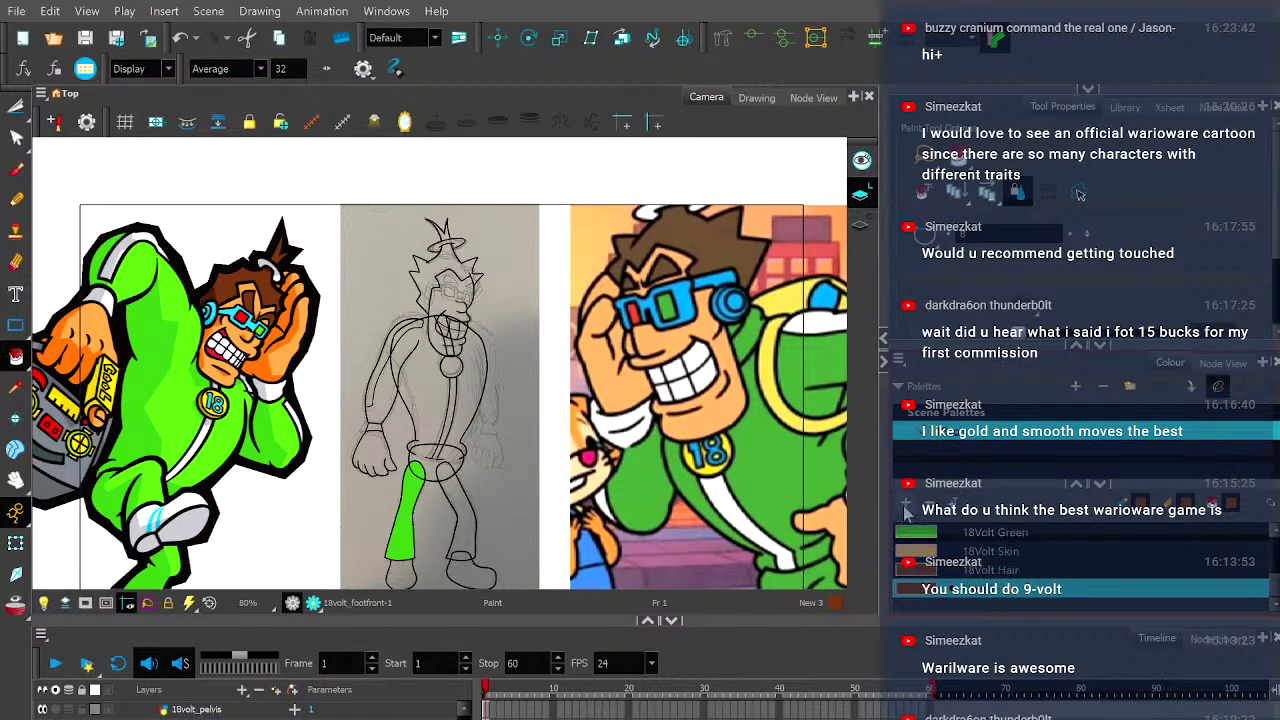
double_click(975, 591)
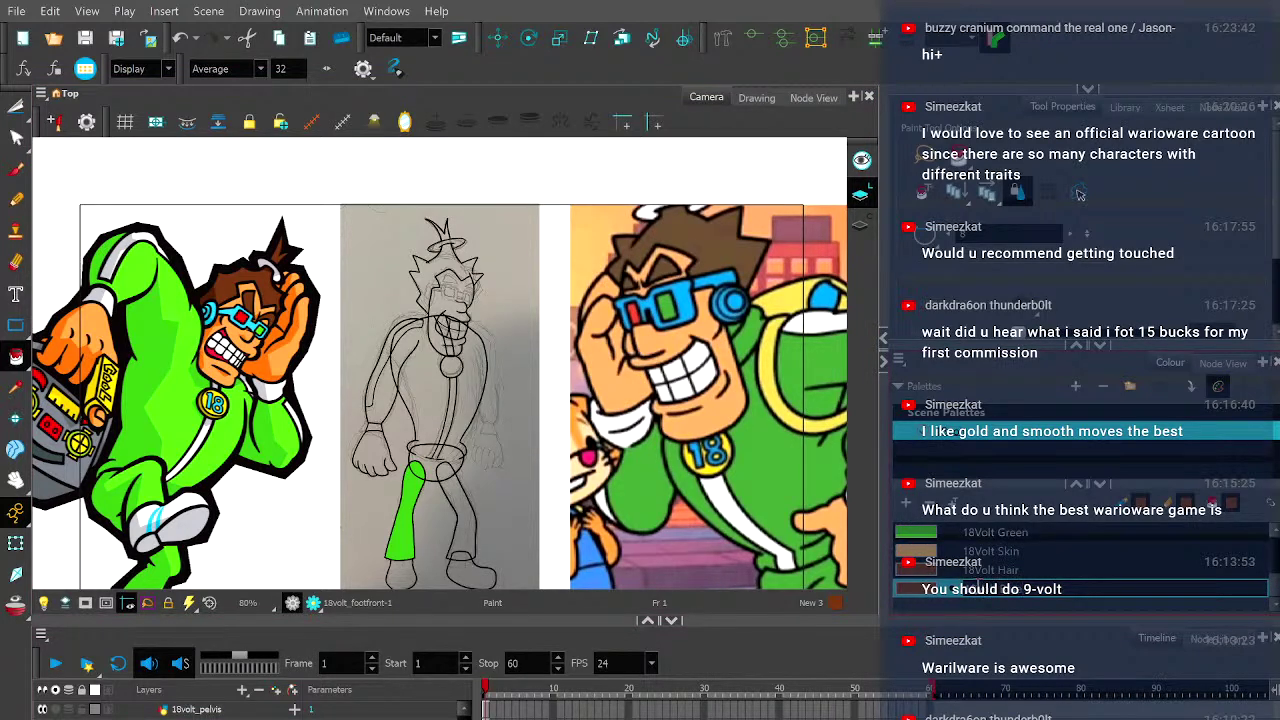
key(Return)
scroll(518, 514, up, 2)
scroll(711, 346, up, 2)
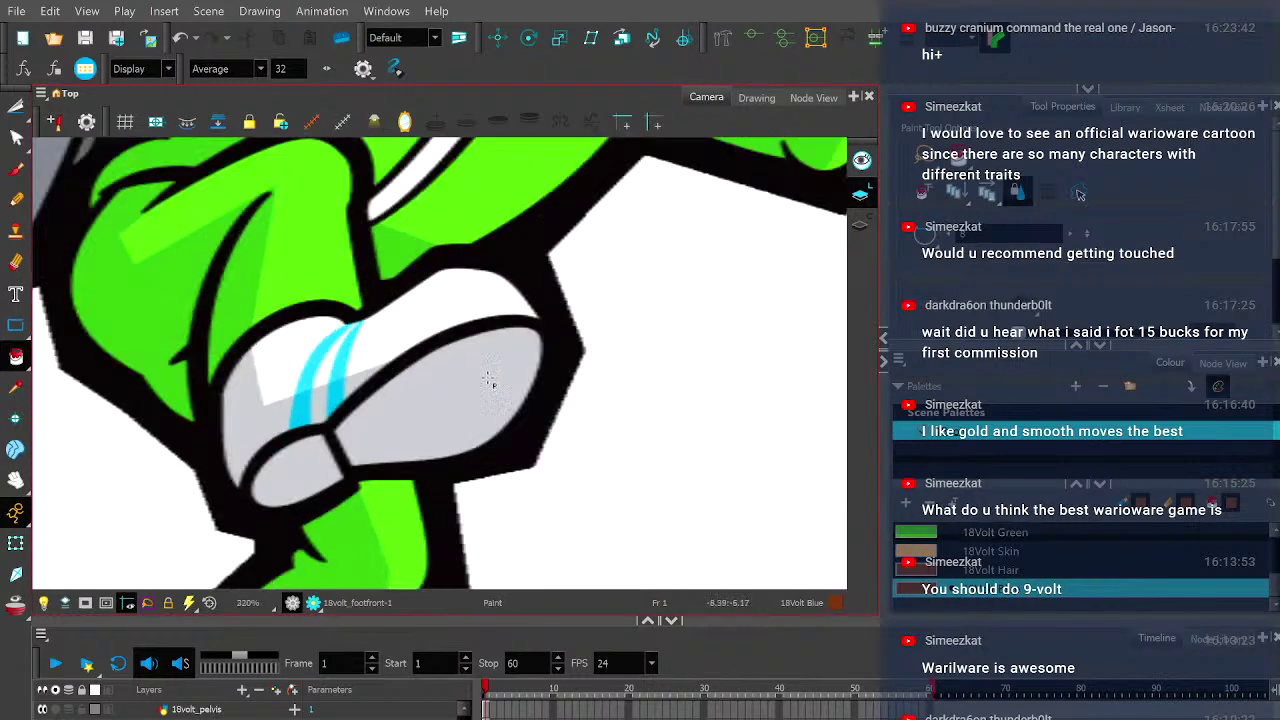
scroll(498, 380, up, 2)
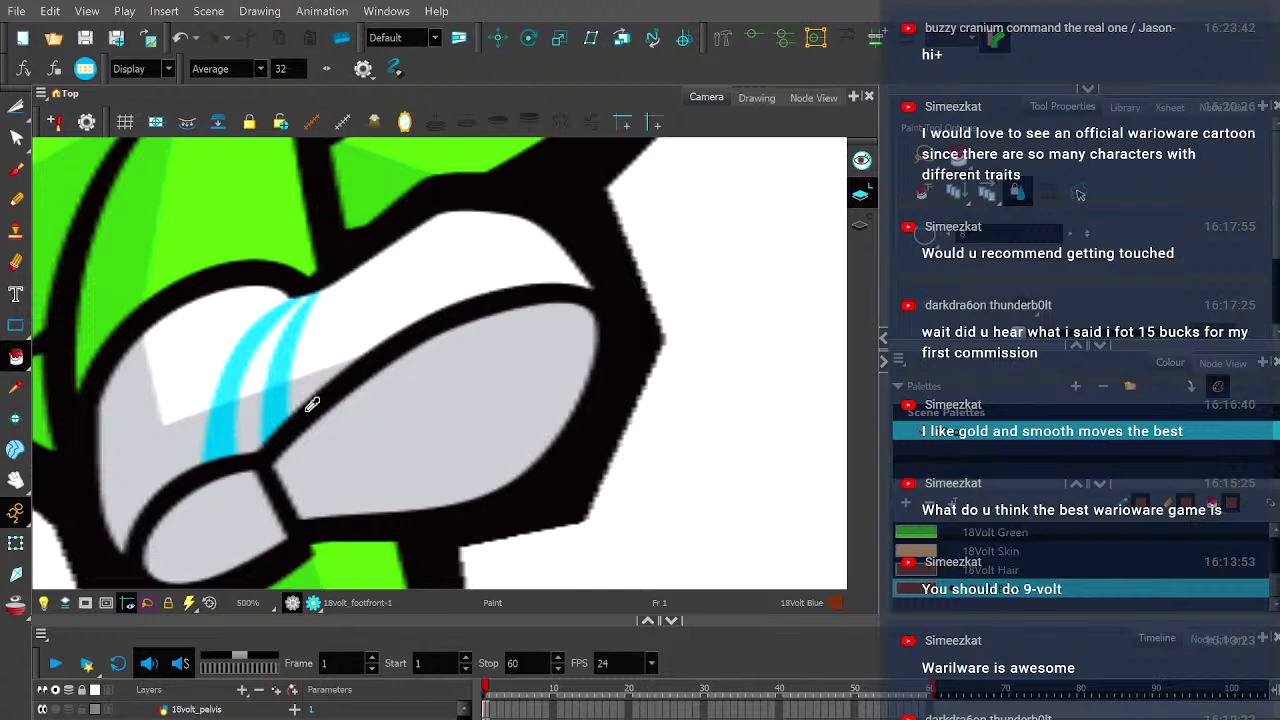
click(220, 432)
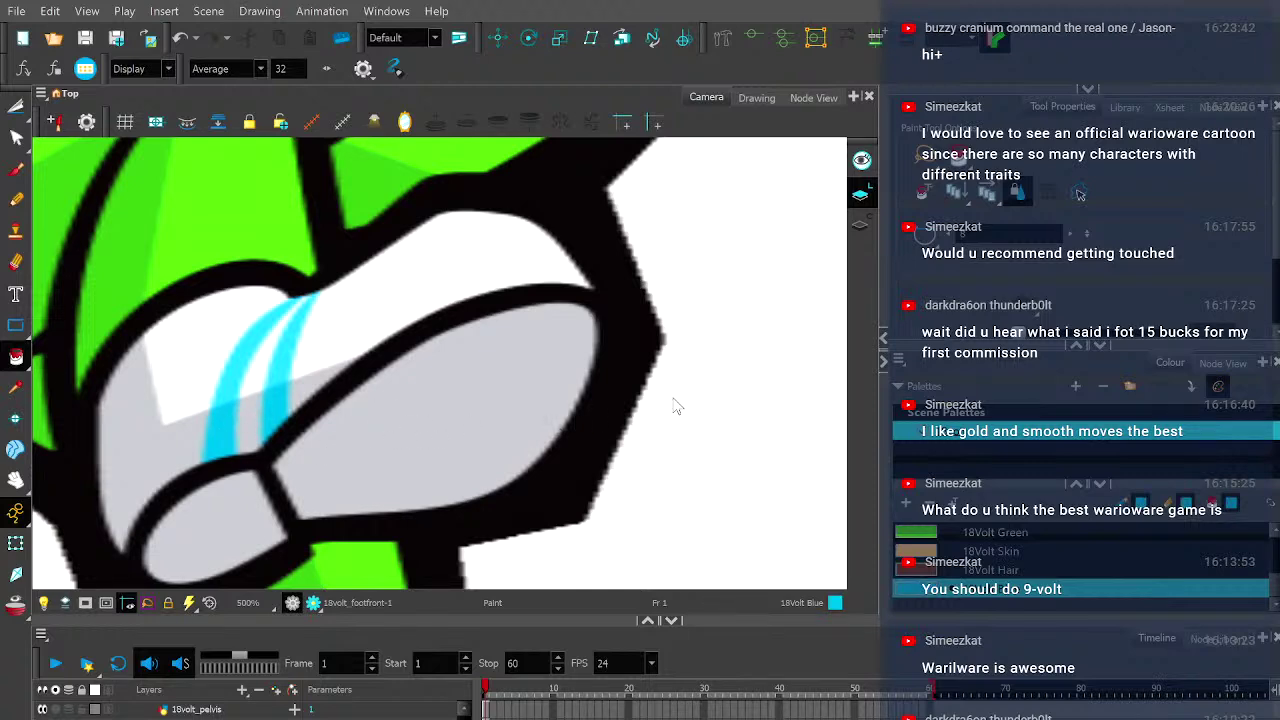
scroll(666, 392, down, 8)
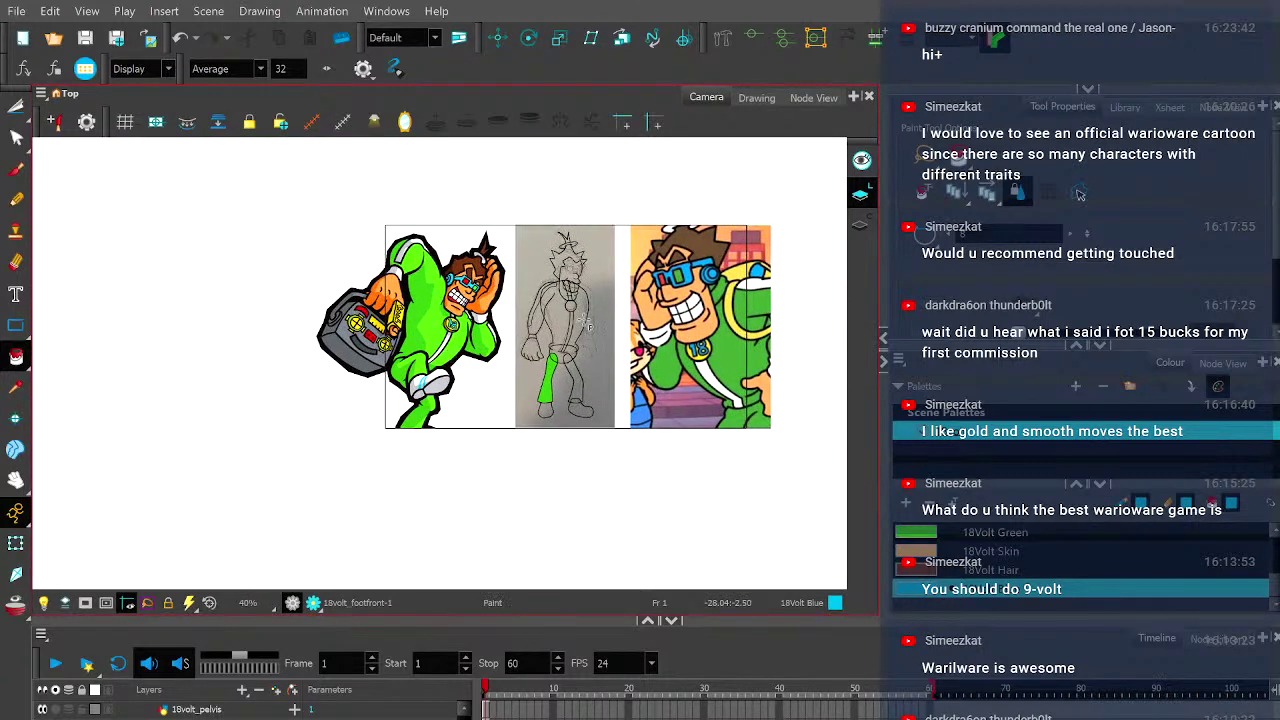
- Fill the front foot with White on the Line Art layer
scroll(585, 322, up, 4)
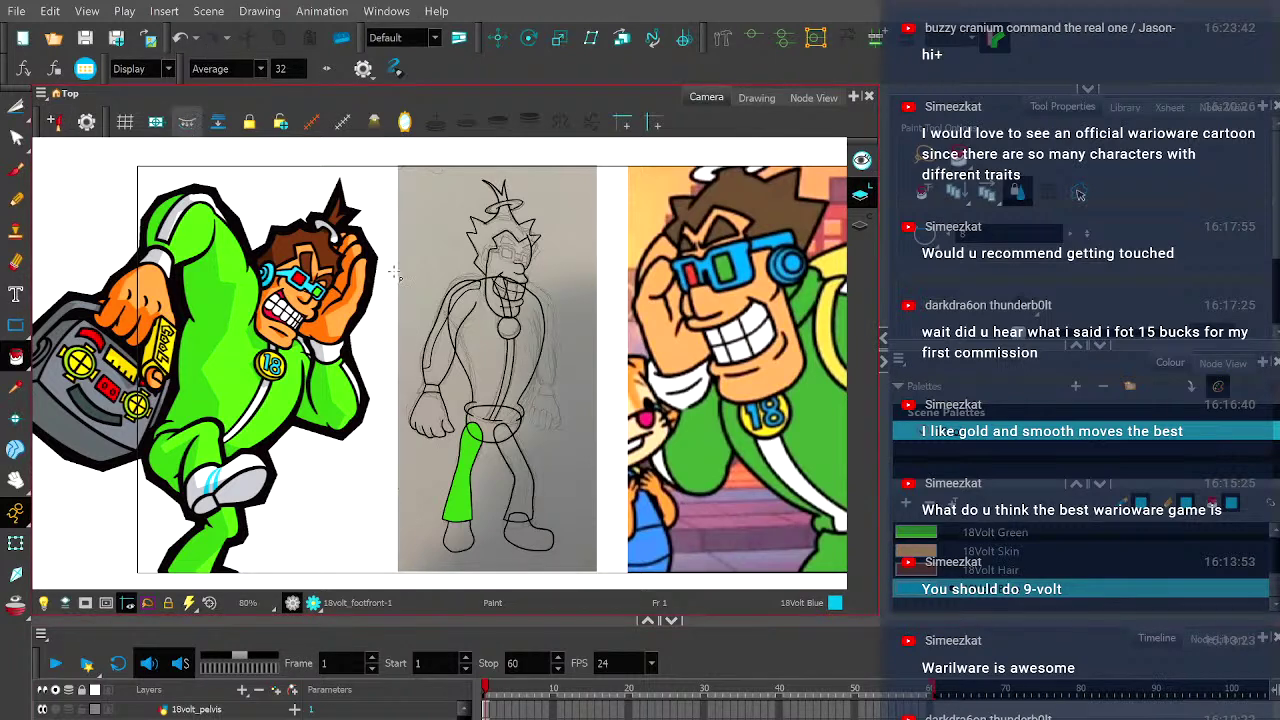
scroll(916, 540, up, 3)
click(918, 550)
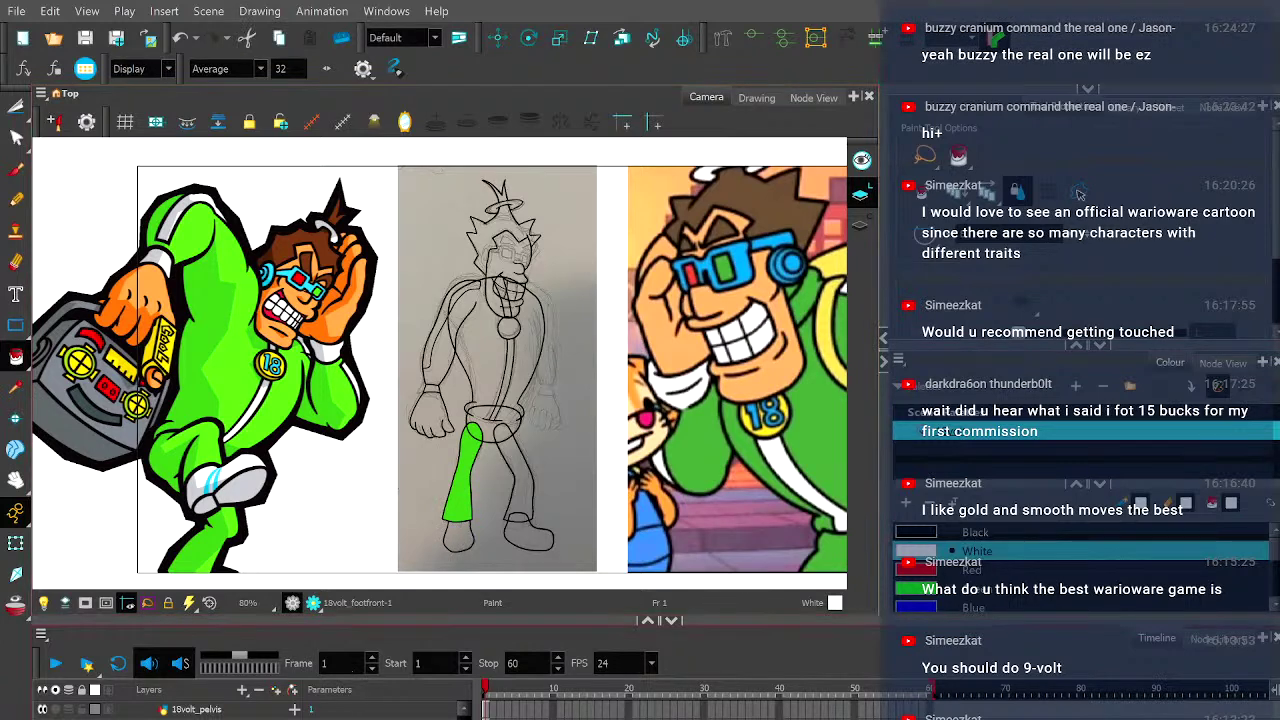
click(459, 540)
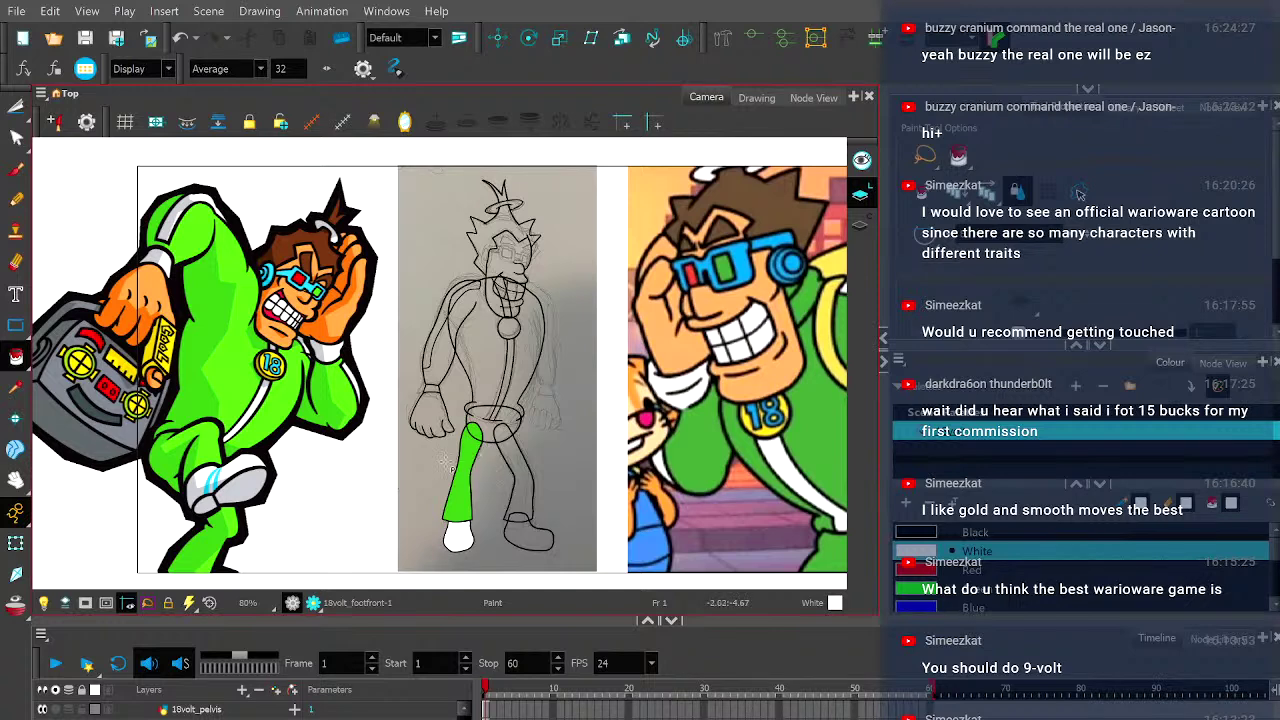
- Choose 18Volt Blue and the Brush tool for painting on the front foot
scroll(975, 551, down, 2)
click(975, 589)
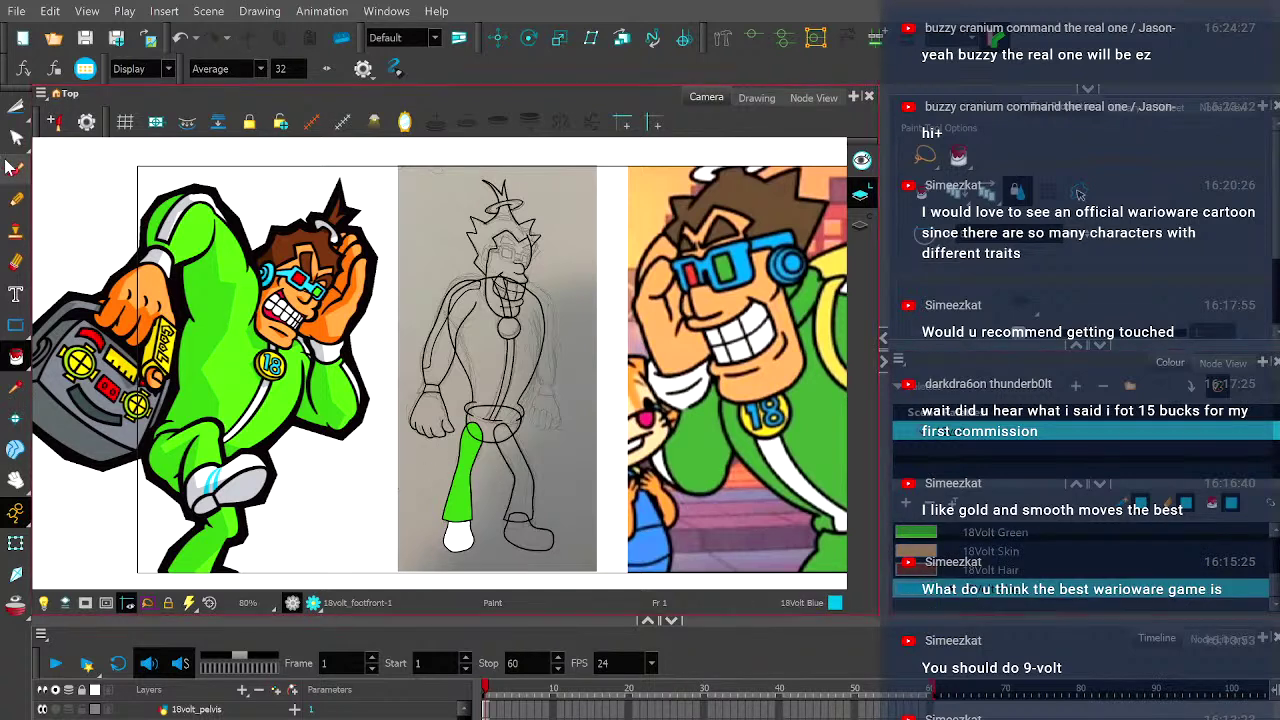
key(alt+b)
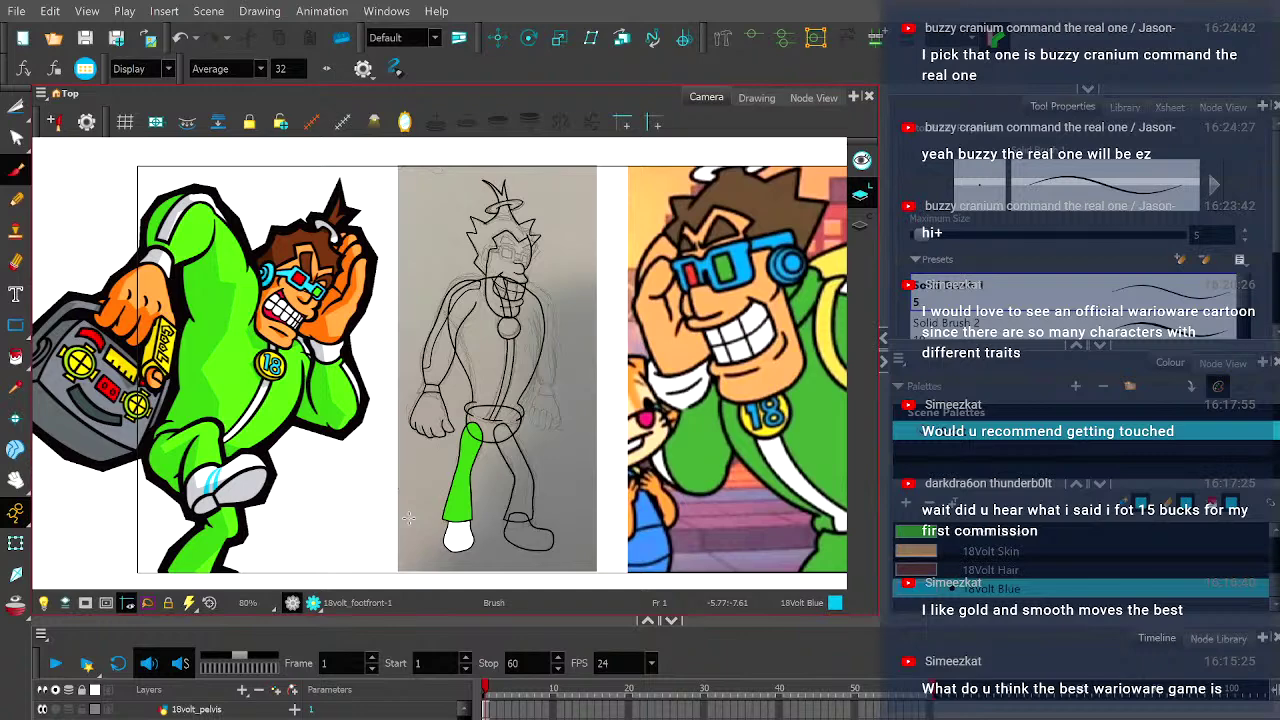
scroll(408, 517, up, 3)
key(space)
drag(408, 517, 568, 355)
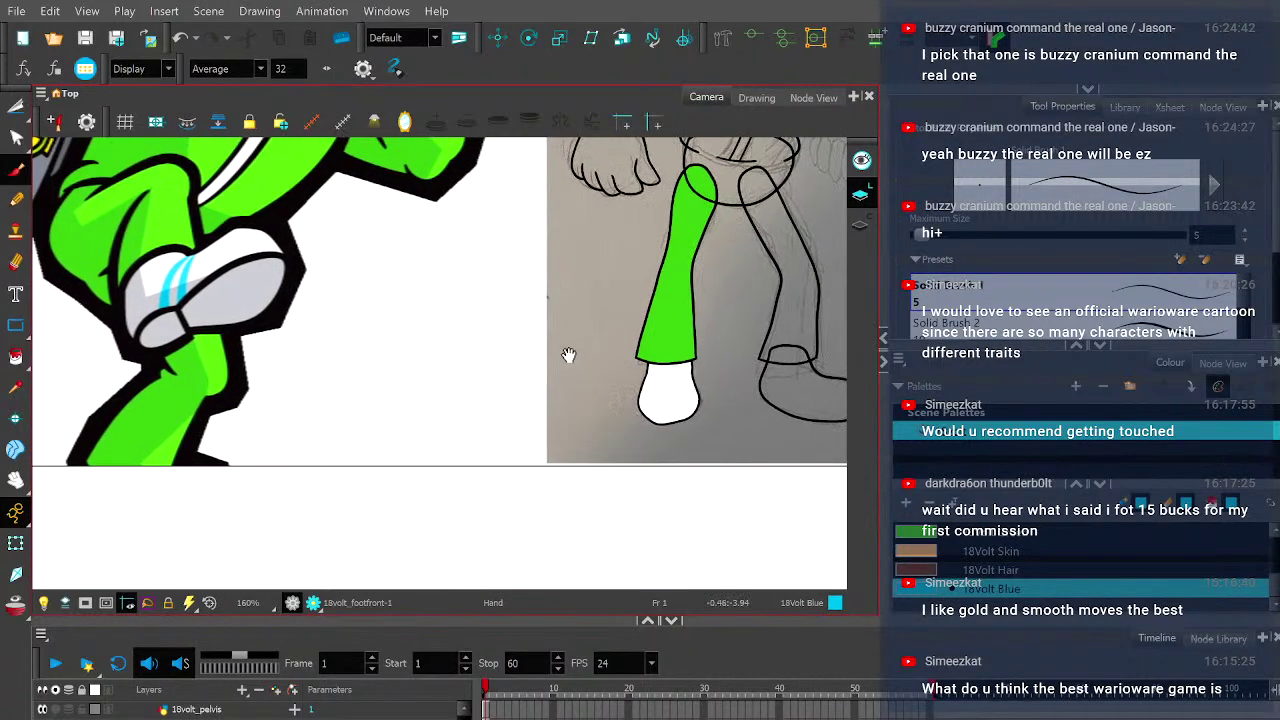
scroll(562, 342, up, 6)
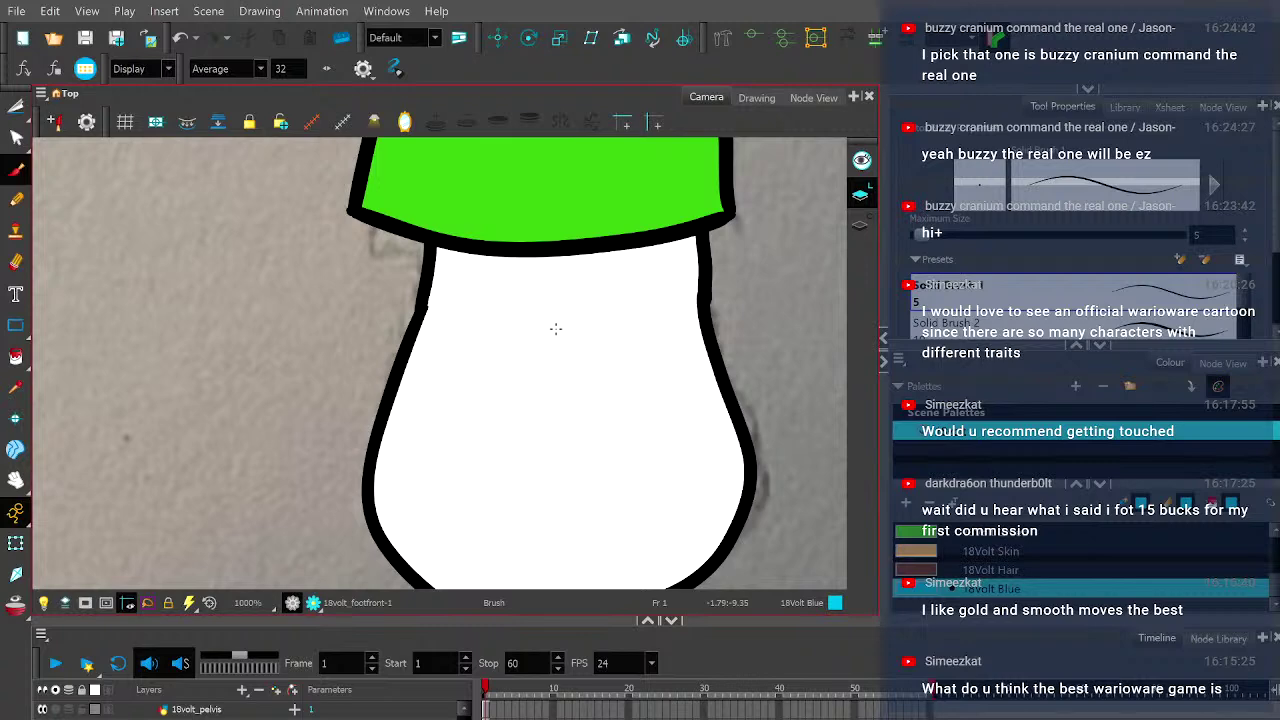
- Isolate the front foot in the Drawing view and remove its white fill from the Line Art layer
click(860, 225)
click(756, 97)
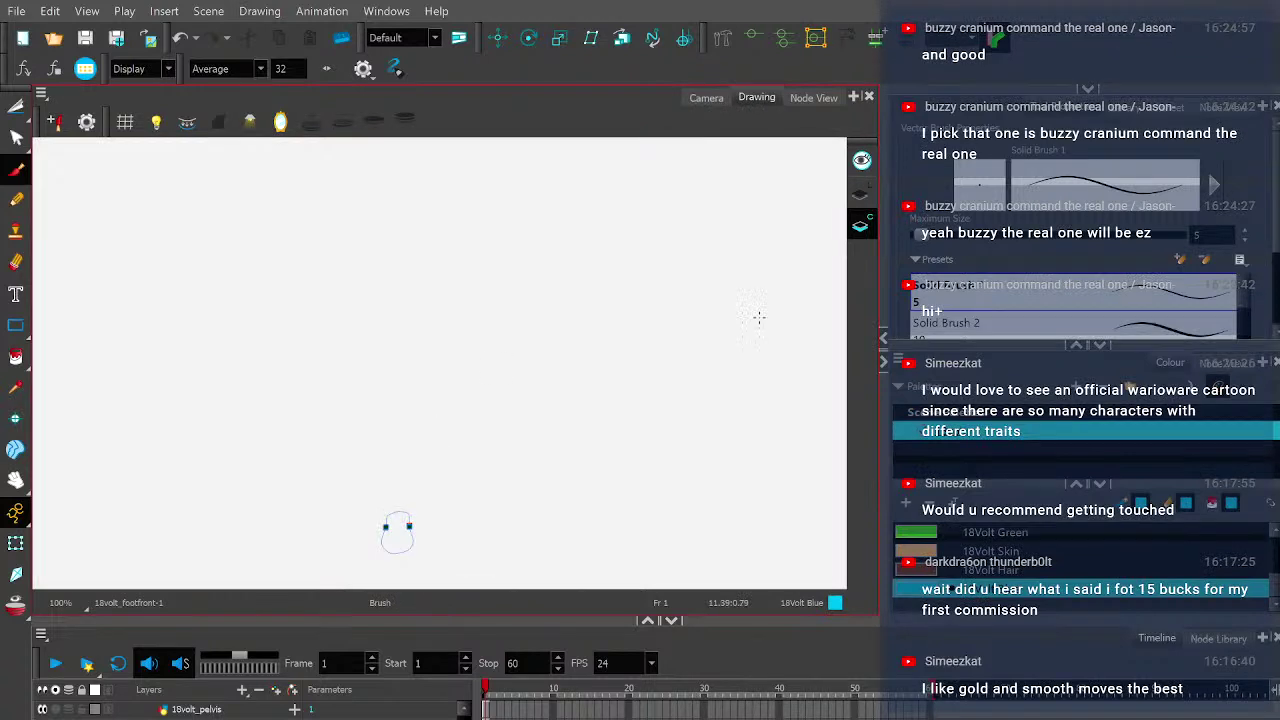
click(859, 196)
click(17, 108)
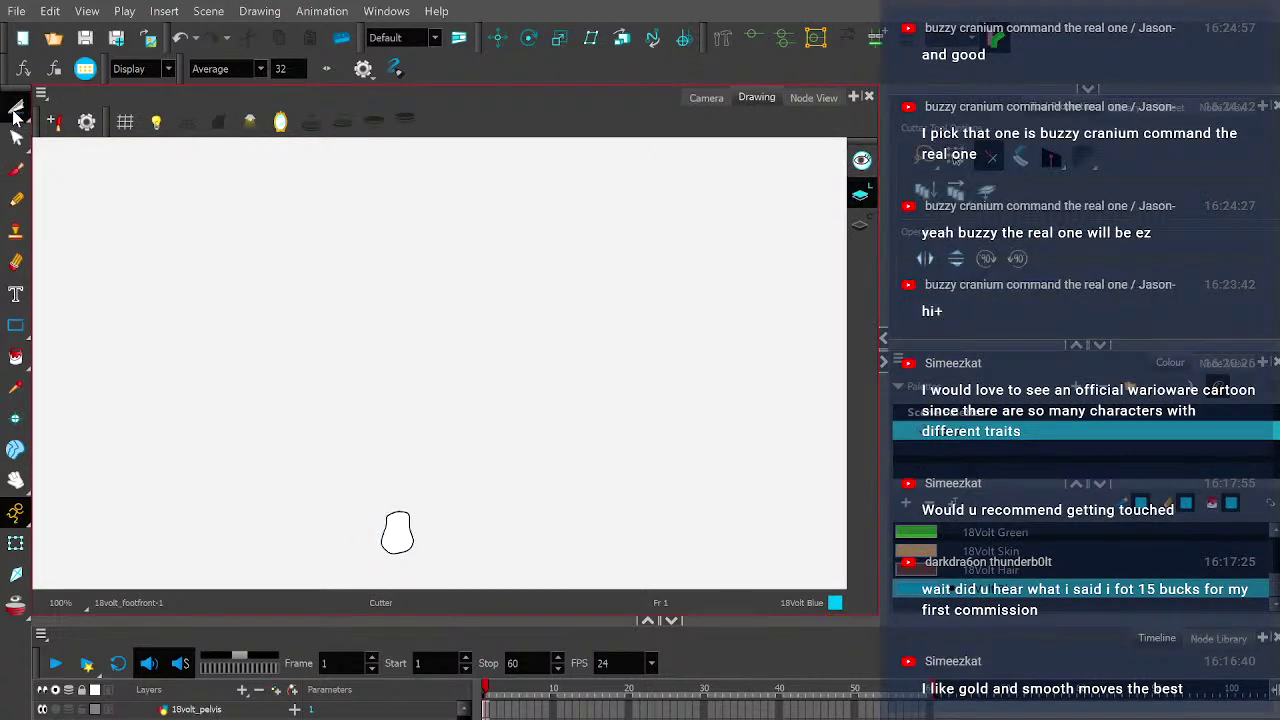
click(17, 110)
mouse_move(315, 485)
mouse_down()
mouse_move(513, 537)
mouse_move(337, 537)
mouse_up()
key(2)
key(ctrl+z)
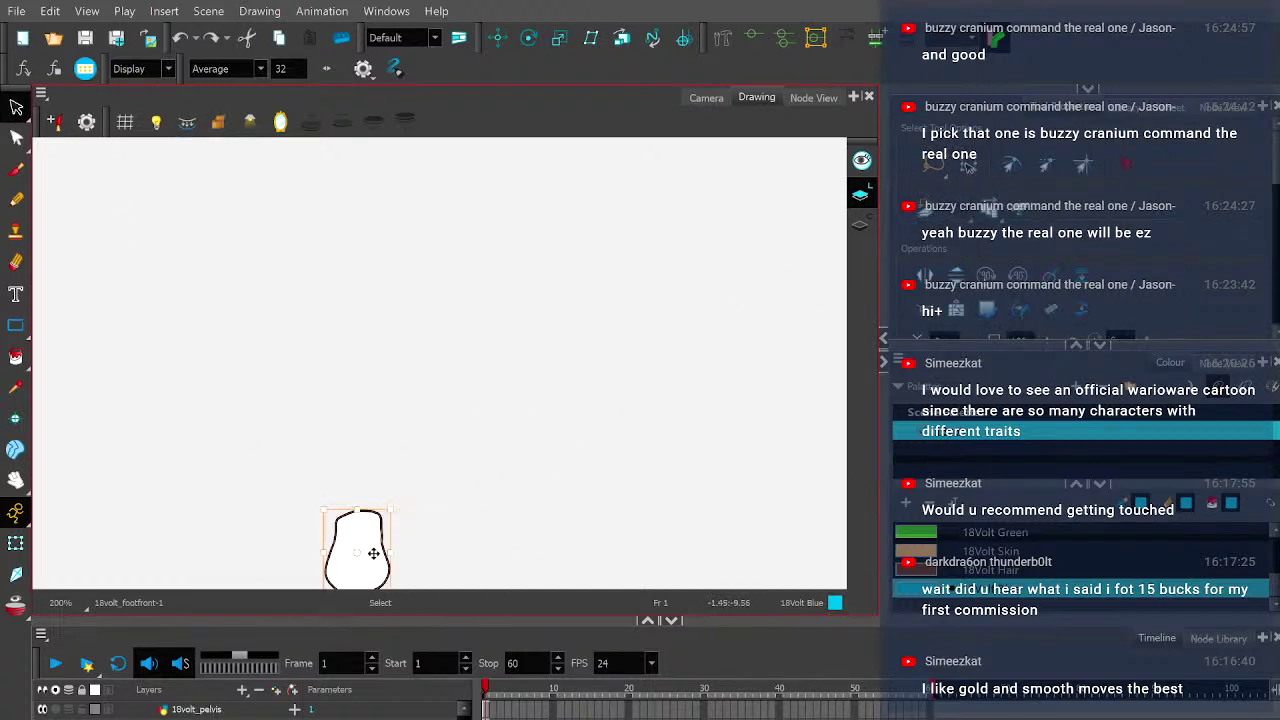
key(ctrl+shift+z)
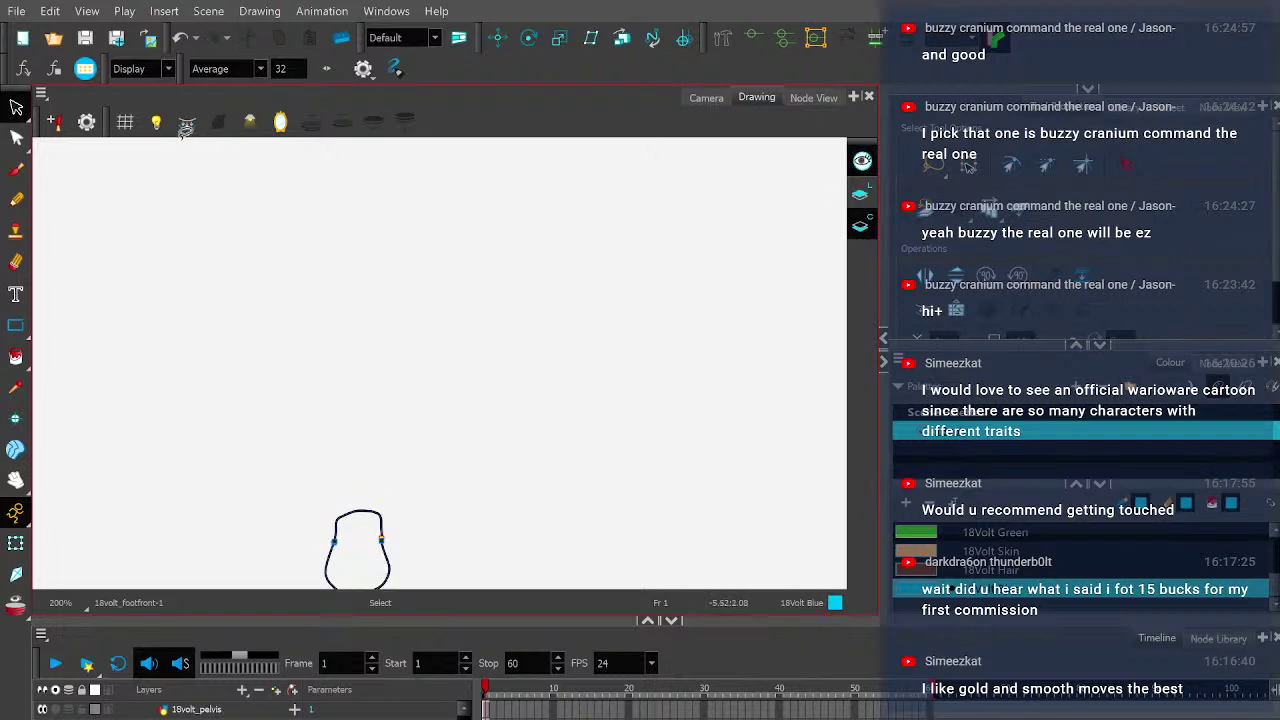
- Fill the front foot with White on the Colour Art layer
scroll(967, 545, up, 2)
click(967, 551)
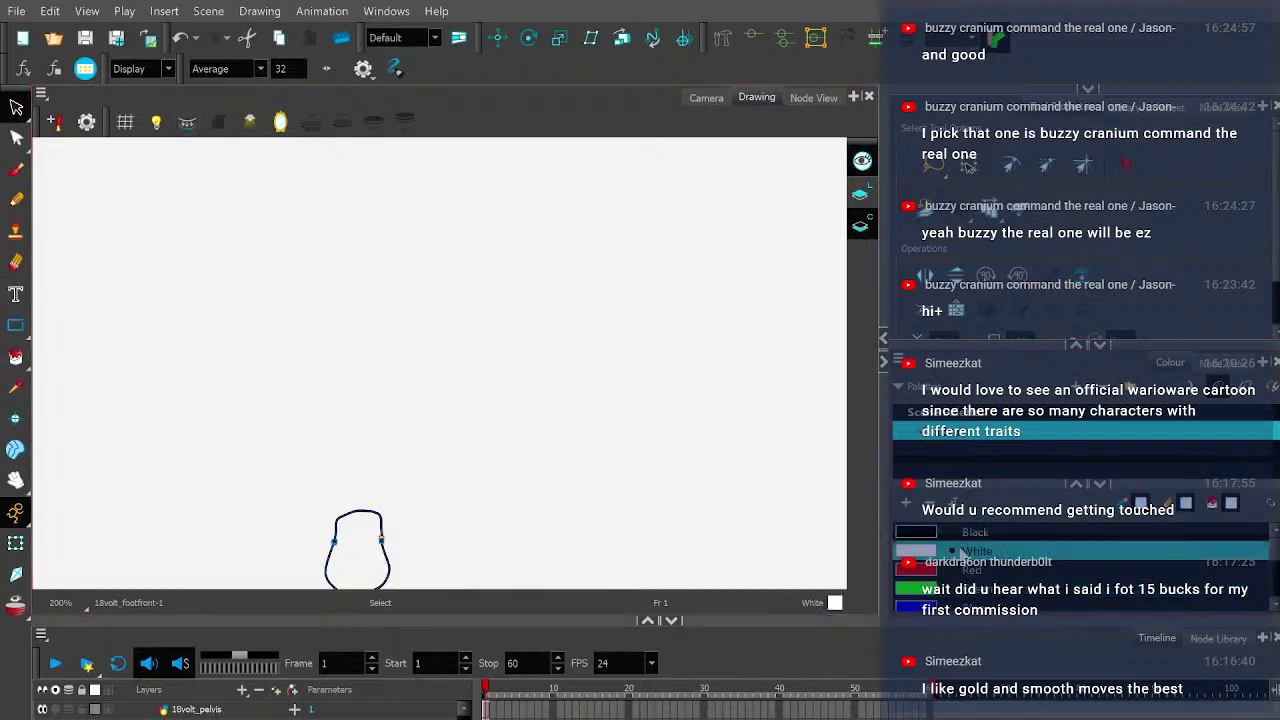
click(15, 356)
click(361, 575)
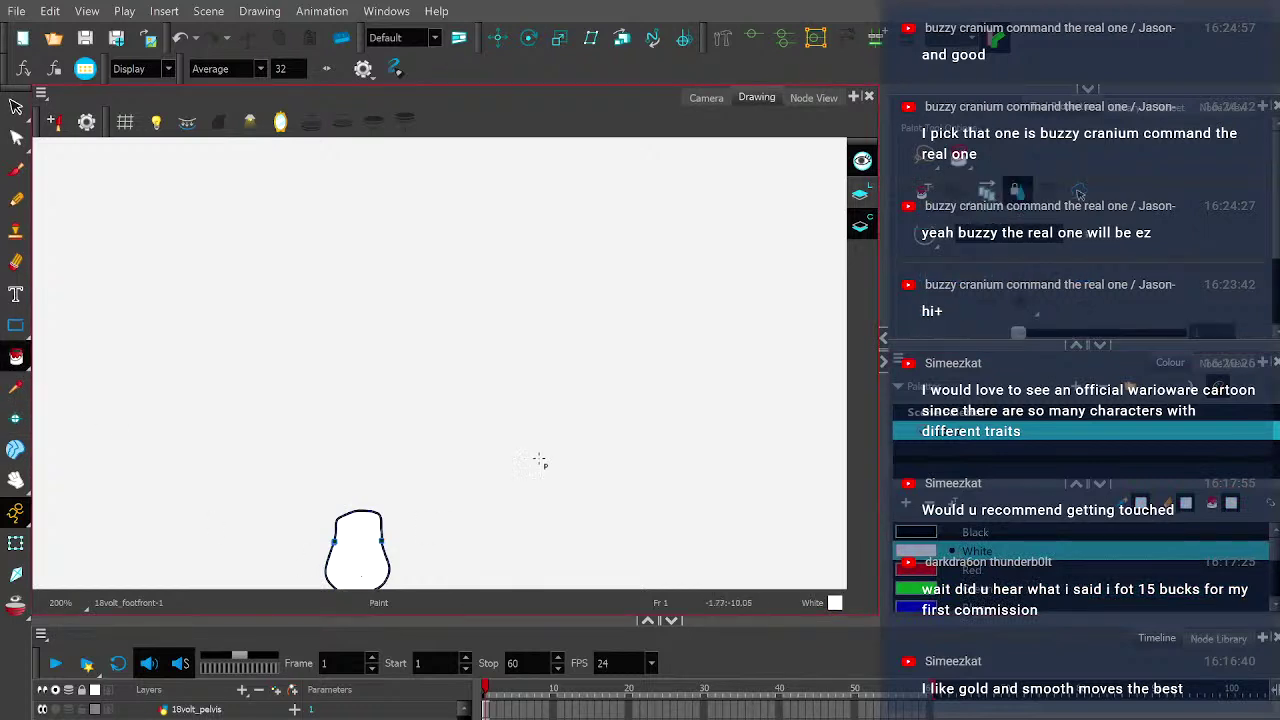
- Paint two curved 18Volt Blue stripes with the Brush across the front foot's ankle in the Camera view, just below the trouser cuff
scroll(940, 612, down, 2)
click(945, 592)
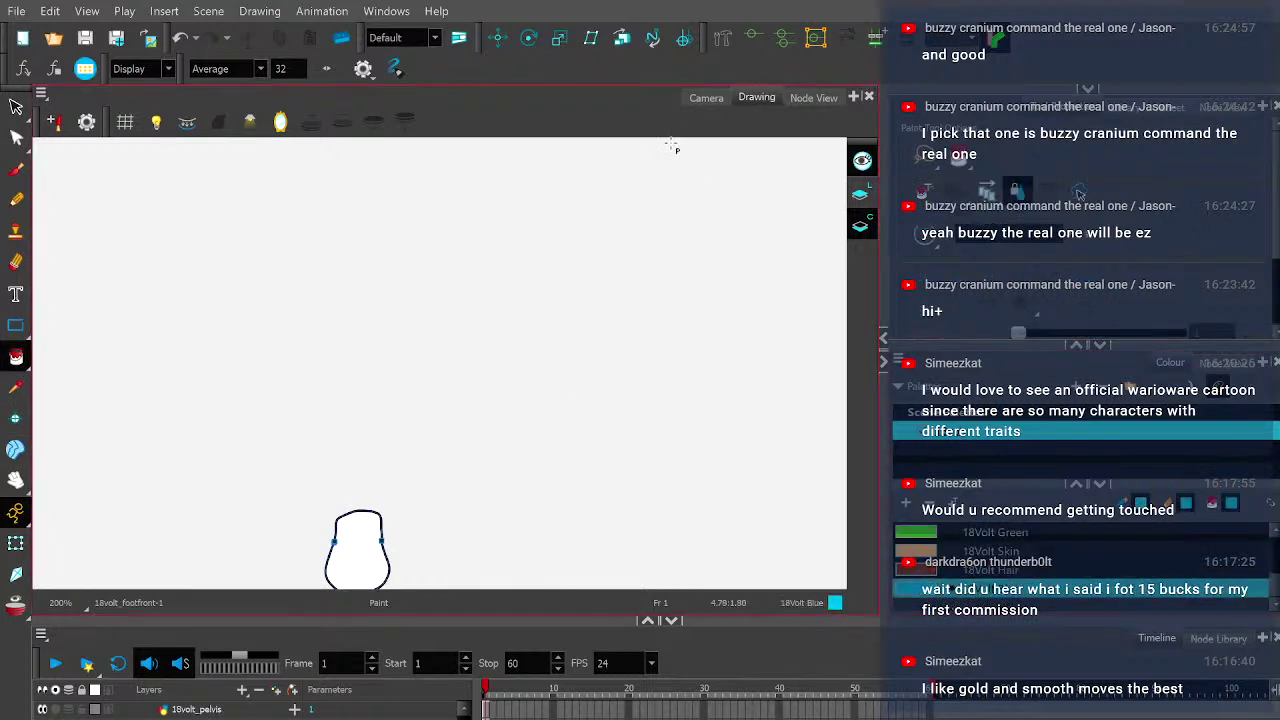
click(706, 97)
click(15, 169)
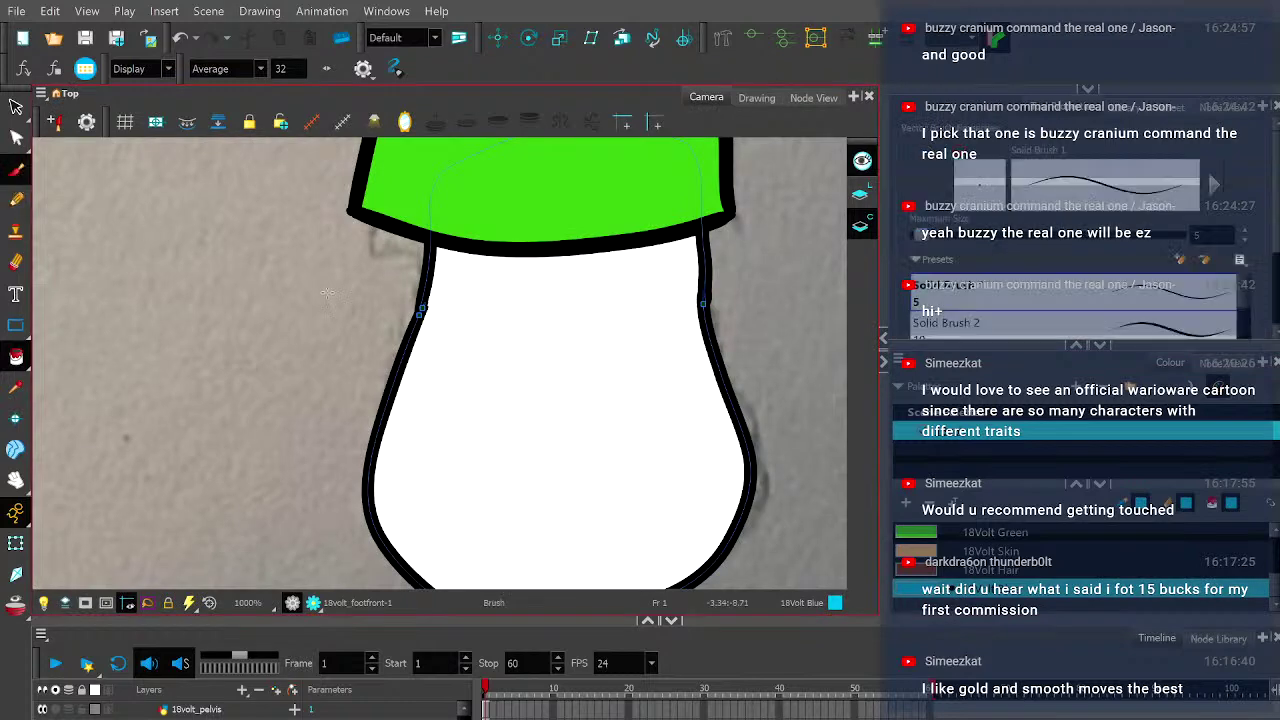
scroll(577, 343, down, 10)
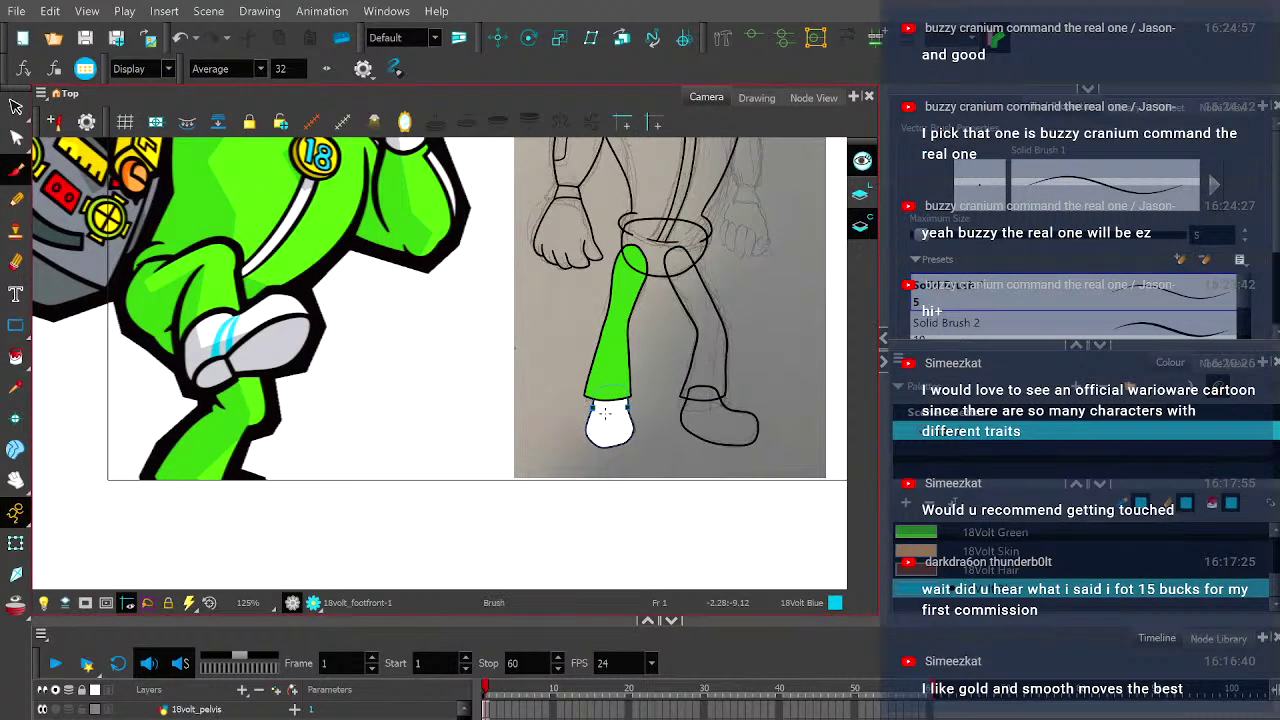
scroll(590, 405, up, 10)
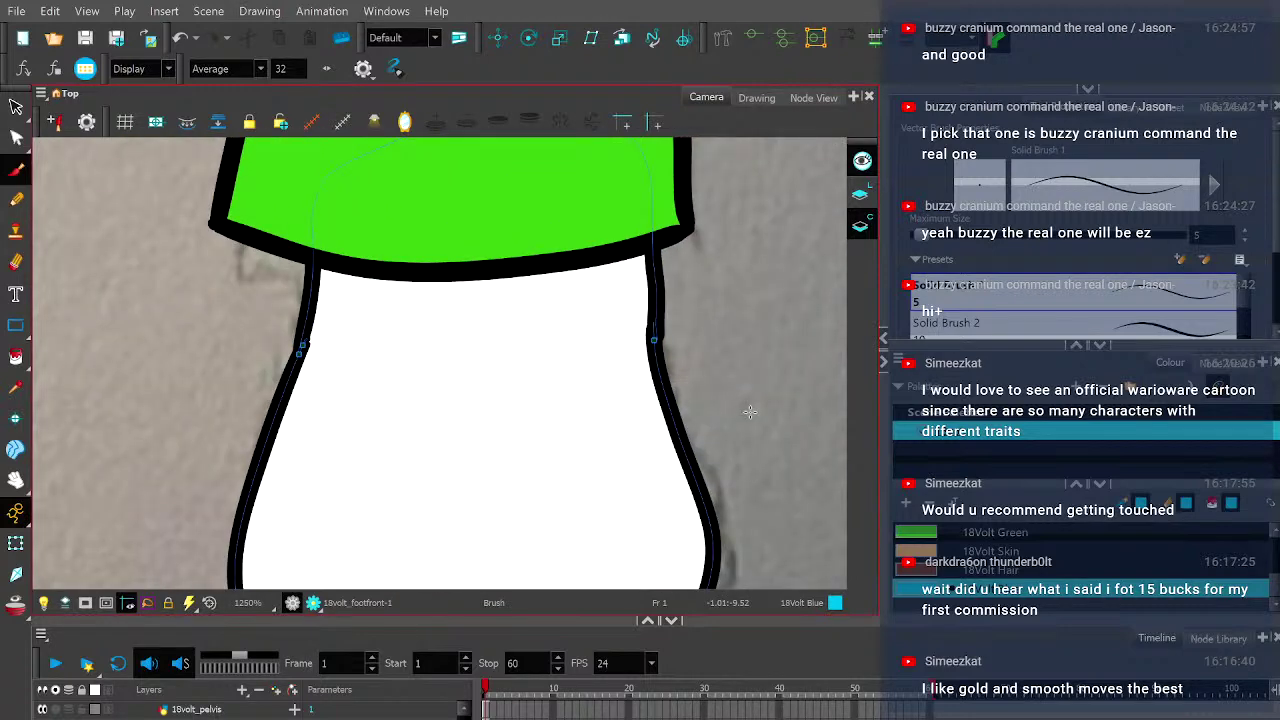
mouse_move(305, 338)
mouse_down()
mouse_move(332, 316)
mouse_move(439, 293)
mouse_move(551, 293)
mouse_move(655, 328)
mouse_up()
key(ctrl+z)
mouse_move(306, 345)
mouse_down()
mouse_move(420, 298)
mouse_move(515, 297)
mouse_move(652, 334)
mouse_up()
key(ctrl+z)
mouse_move(306, 346)
mouse_down()
mouse_move(384, 311)
mouse_move(500, 298)
mouse_move(578, 301)
mouse_move(655, 332)
mouse_up()
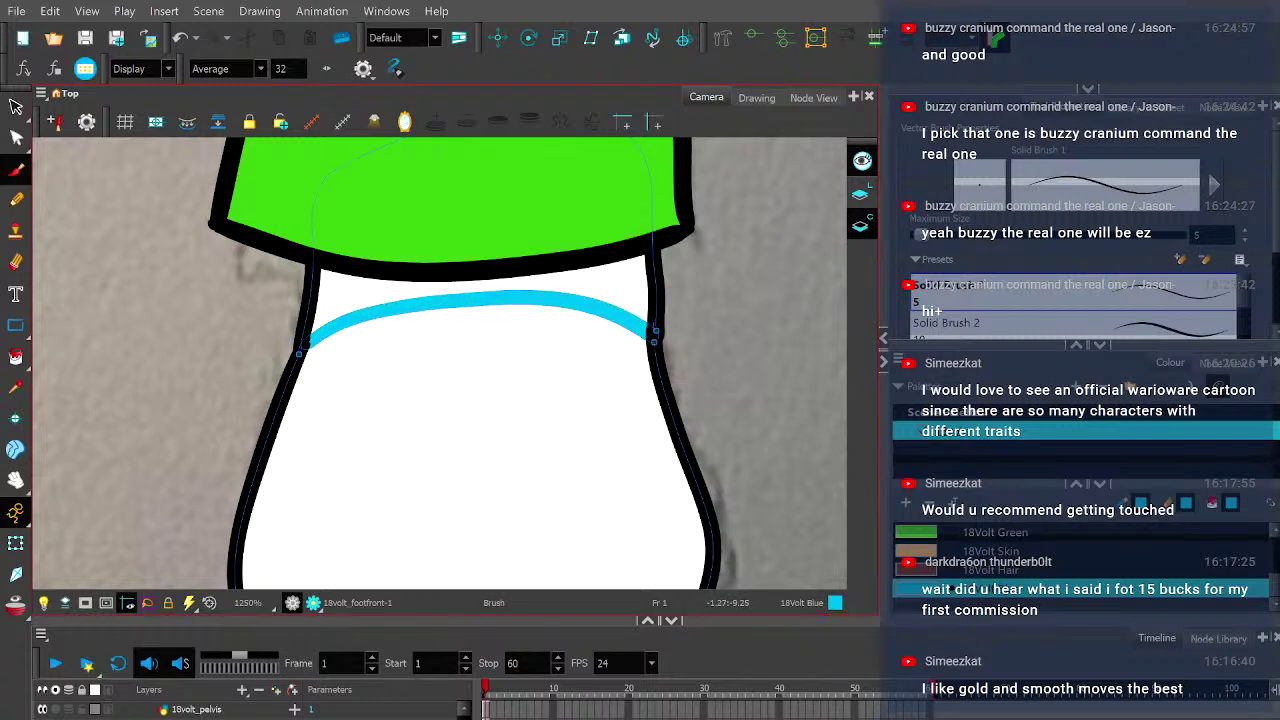
mouse_move(288, 390)
mouse_down()
mouse_move(427, 351)
mouse_move(541, 350)
mouse_move(618, 365)
mouse_move(674, 398)
mouse_up()
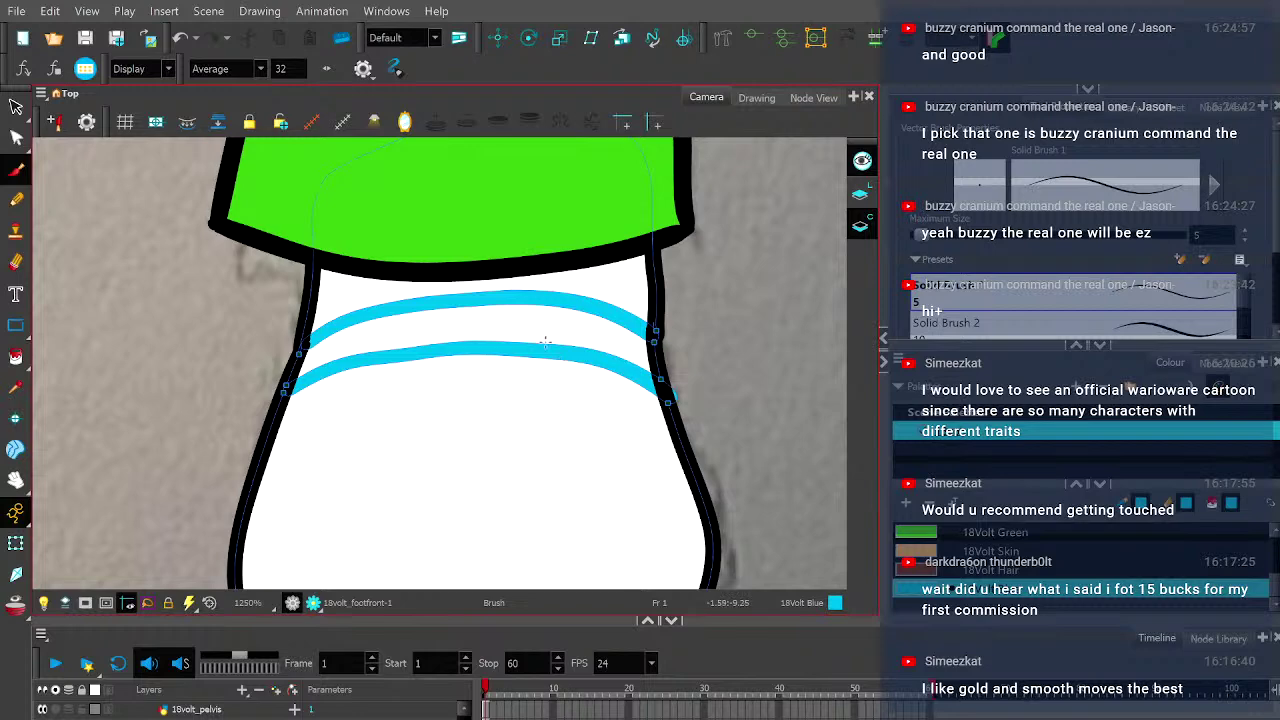
- Fill the back leg with 18Volt Green
scroll(504, 325, down, 6)
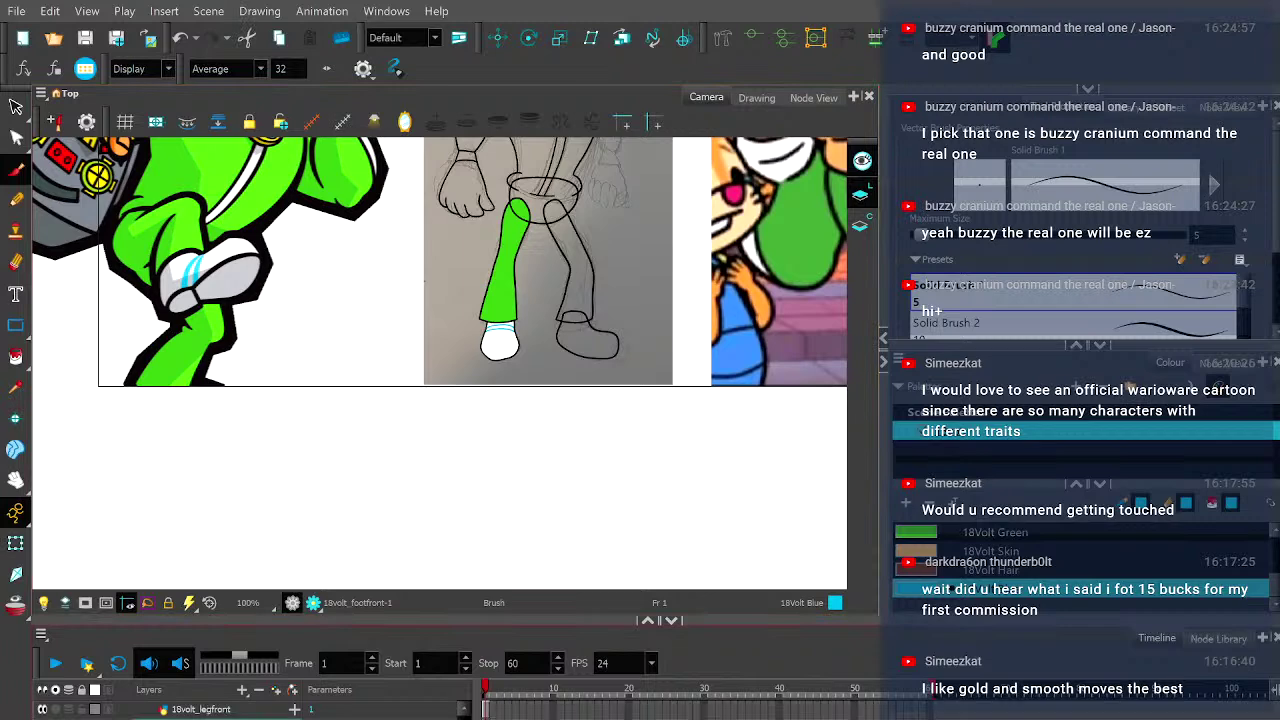
key(/)
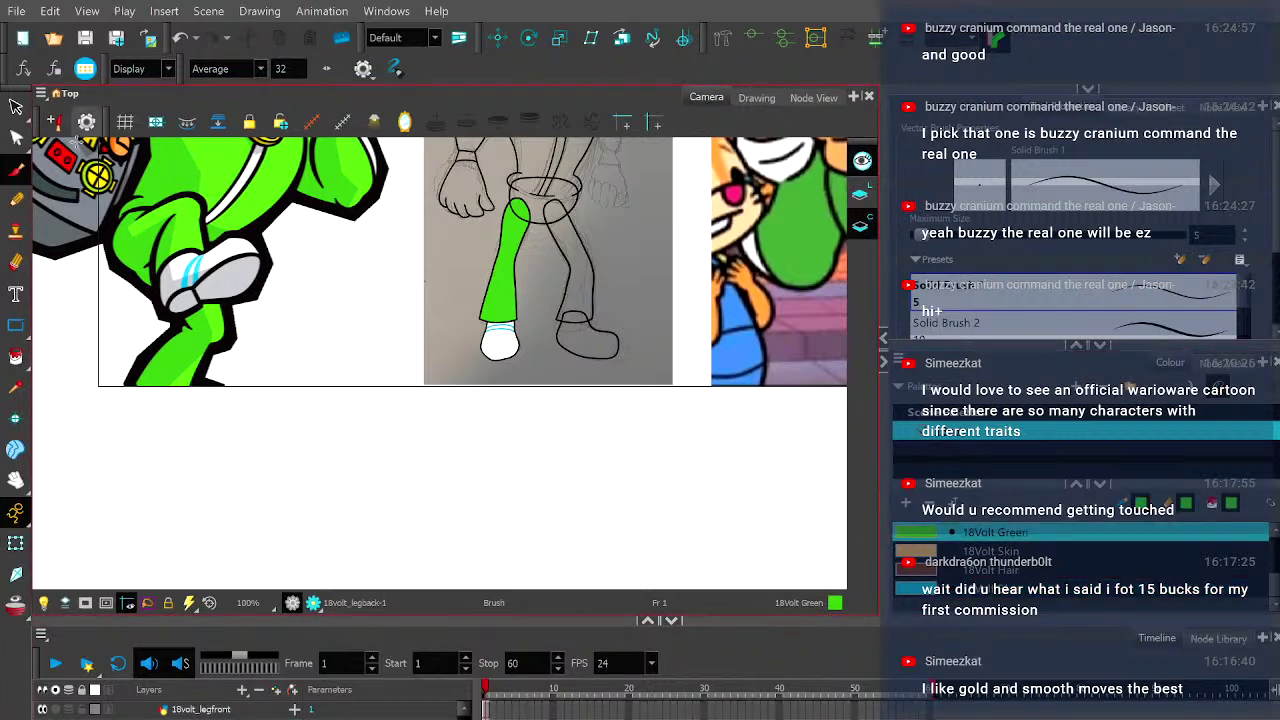
click(15, 356)
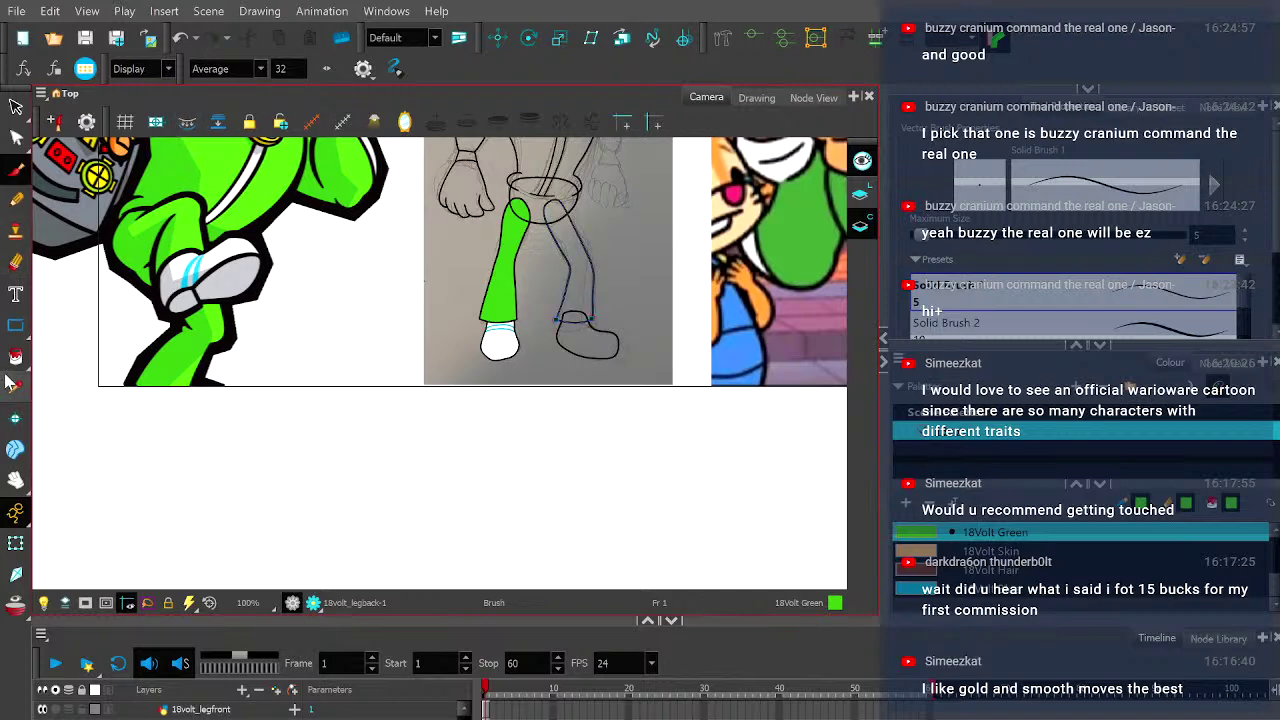
click(576, 266)
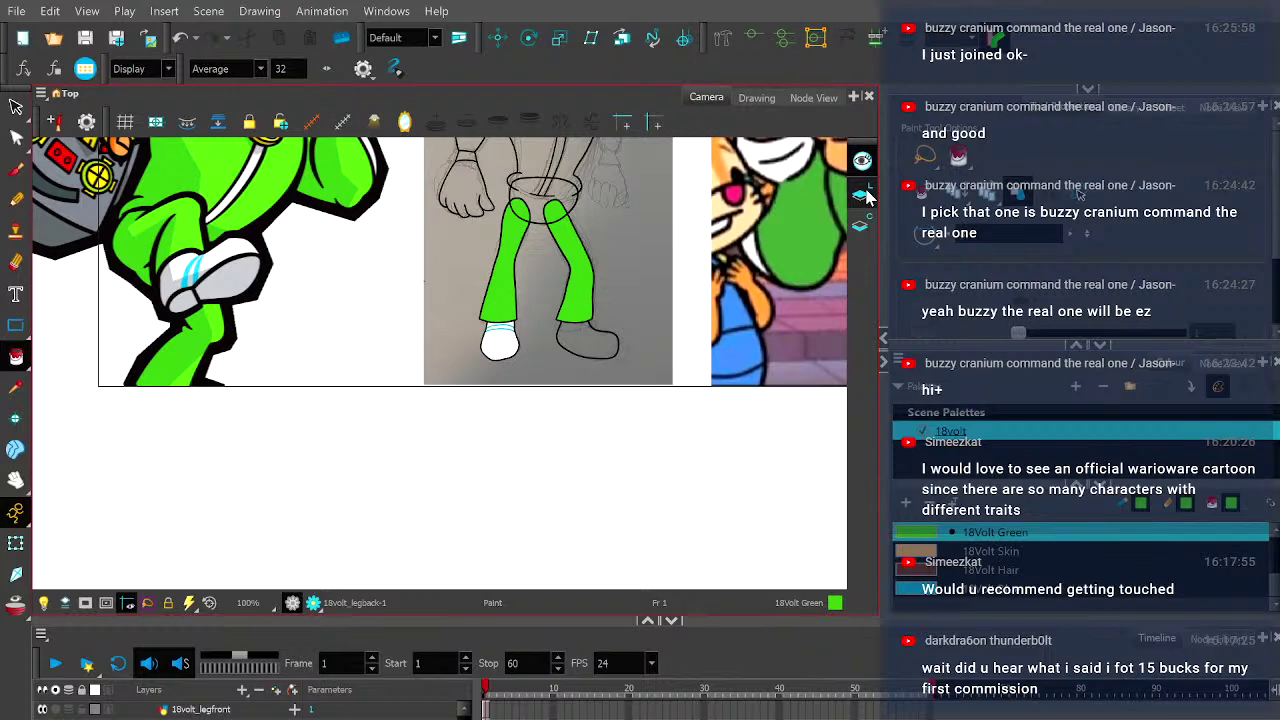
- Fill the back foot with White
scroll(614, 286, up, 2)
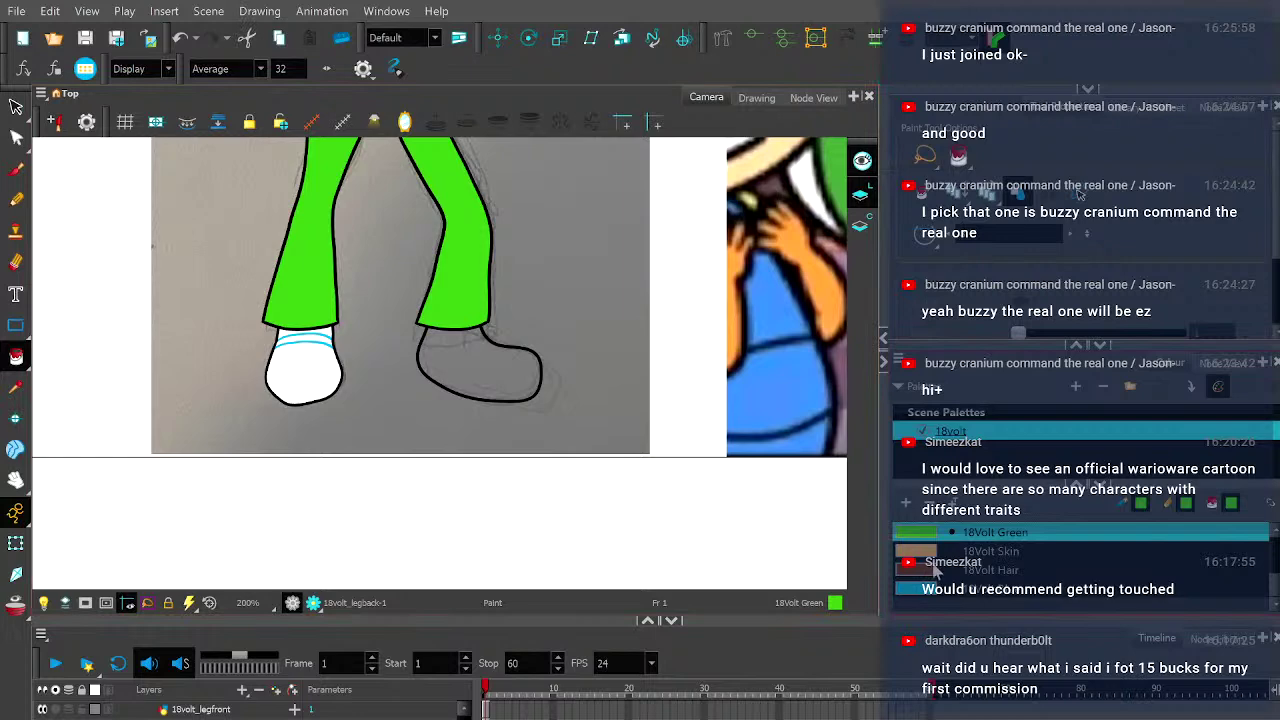
scroll(978, 568, up, 3)
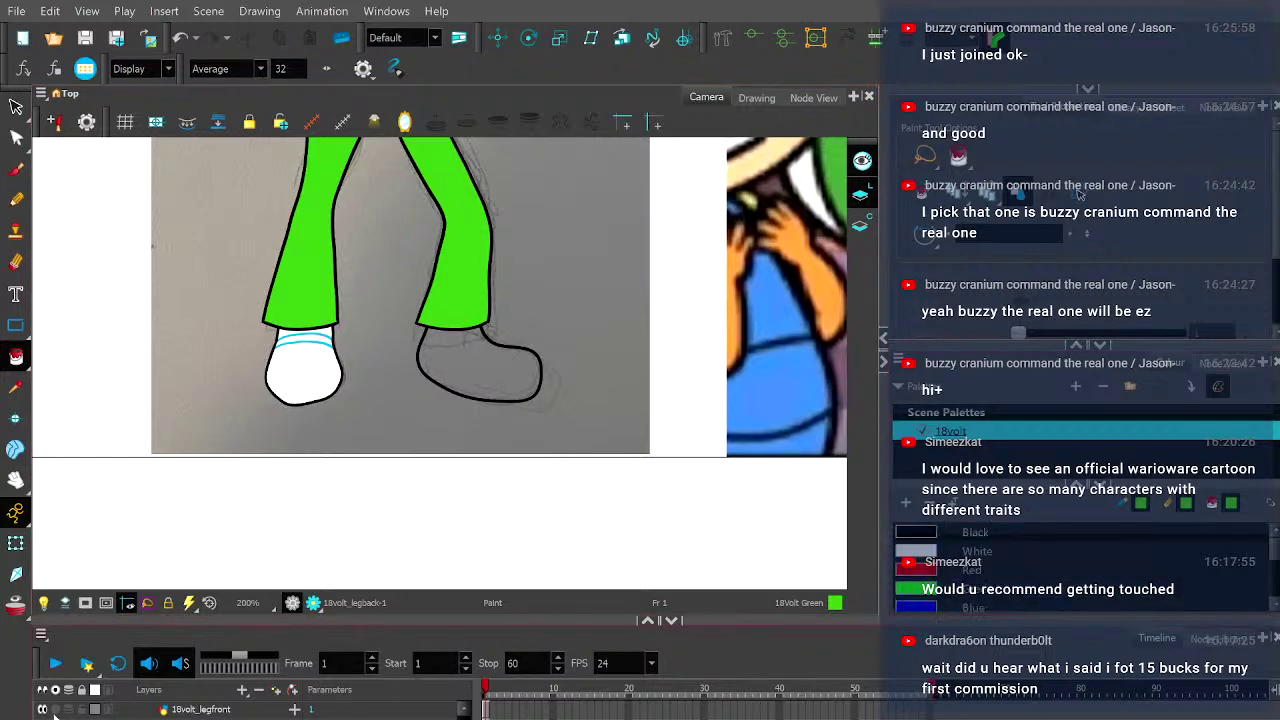
scroll(1000, 610, up, 3)
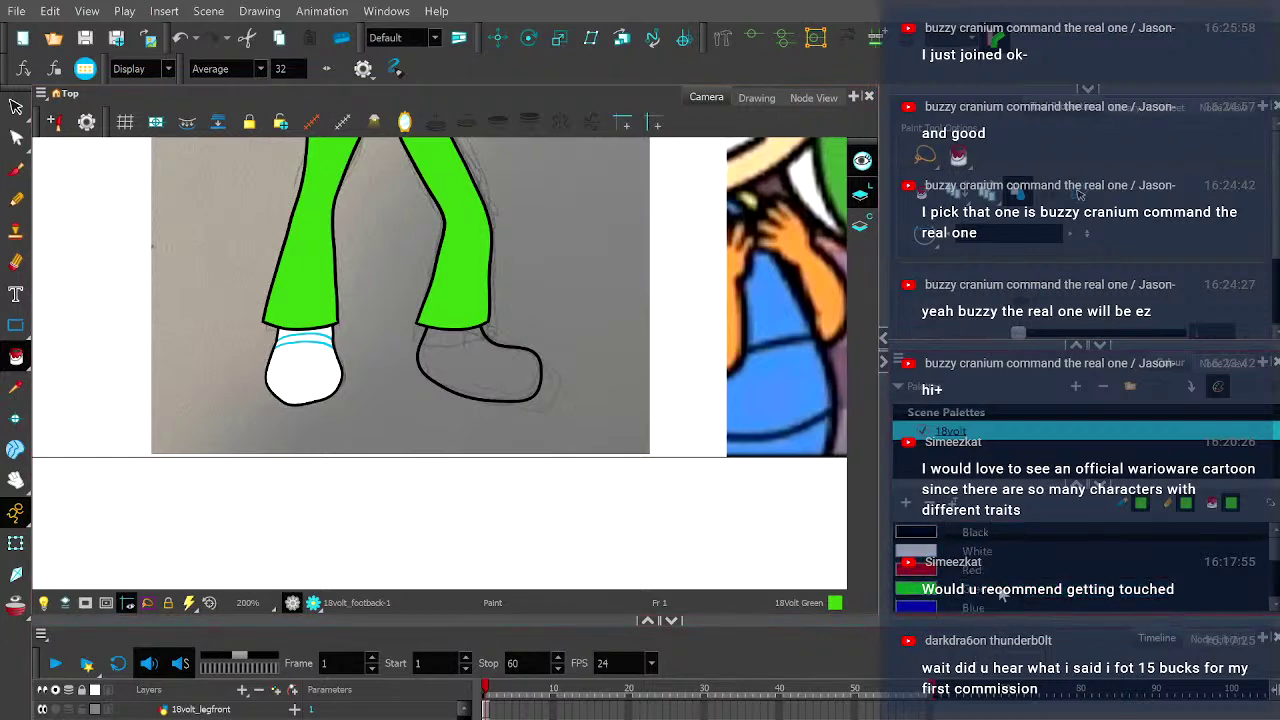
click(976, 553)
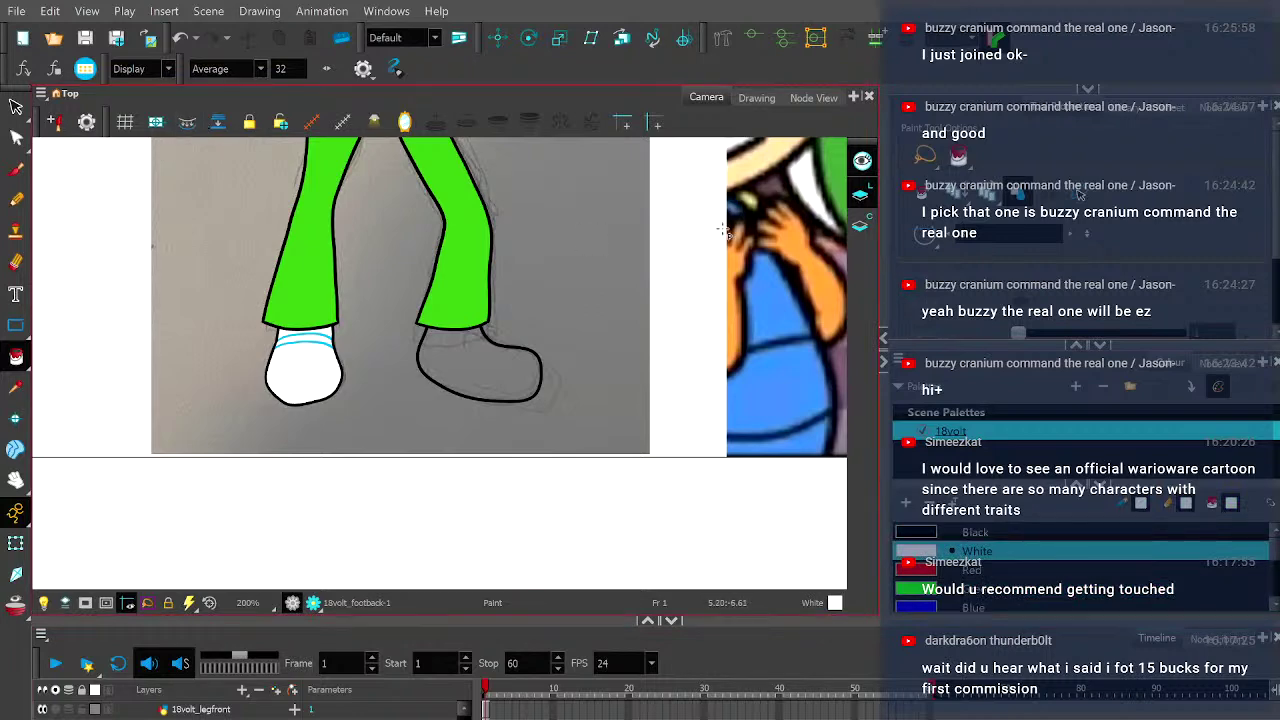
click(466, 368)
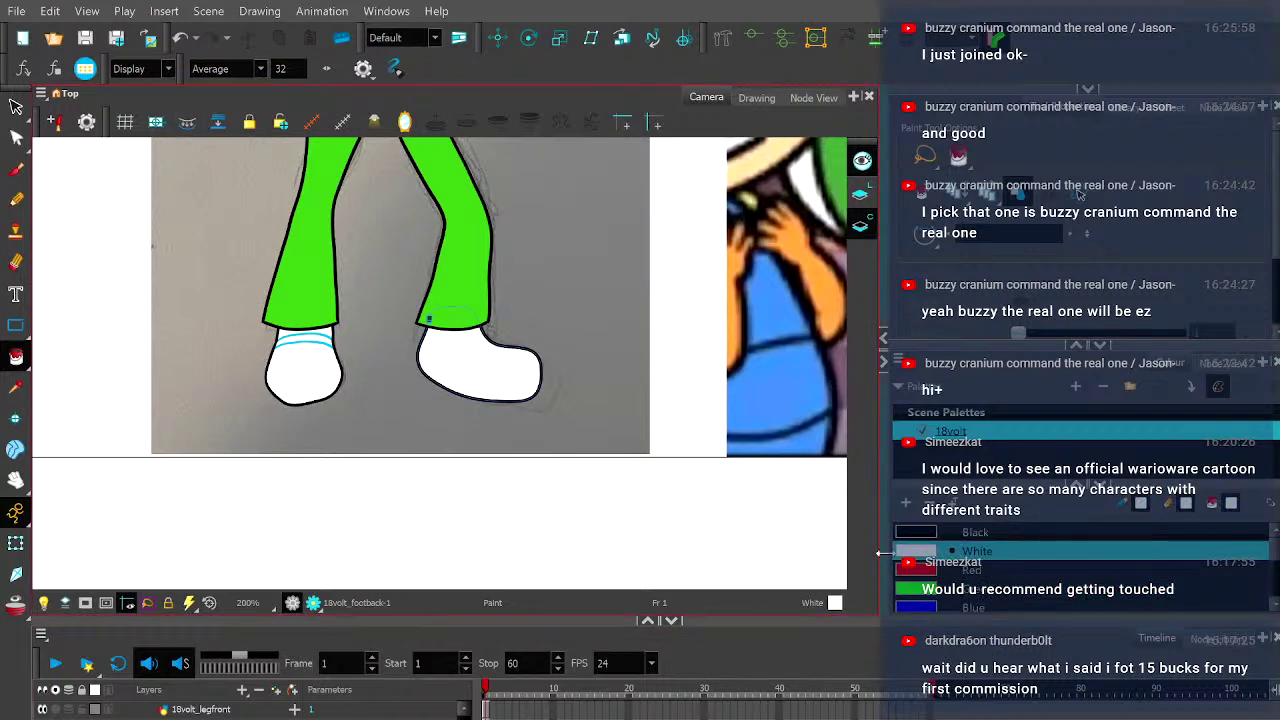
- Paint two curved 18Volt Blue stripes with the Brush across the back foot, from the front of the ankle to the heel
scroll(990, 570, down, 6)
click(990, 589)
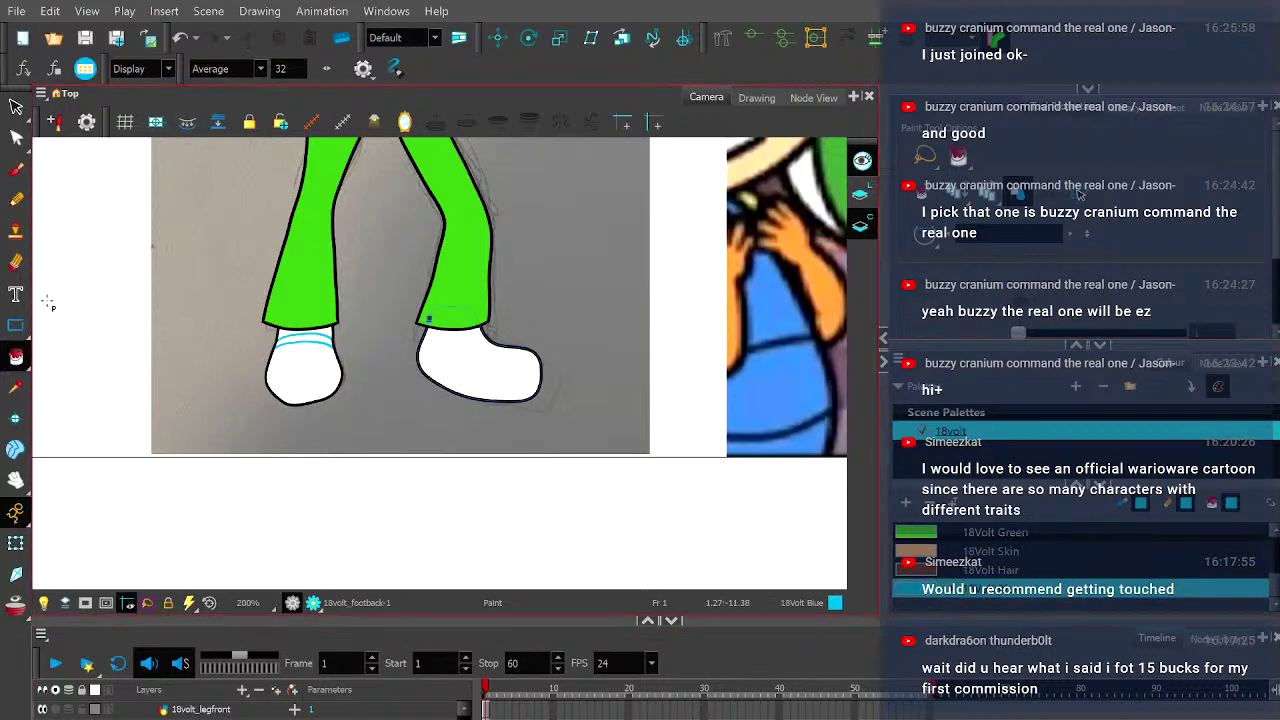
click(16, 170)
scroll(369, 365, up, 1)
scroll(392, 375, up, 1)
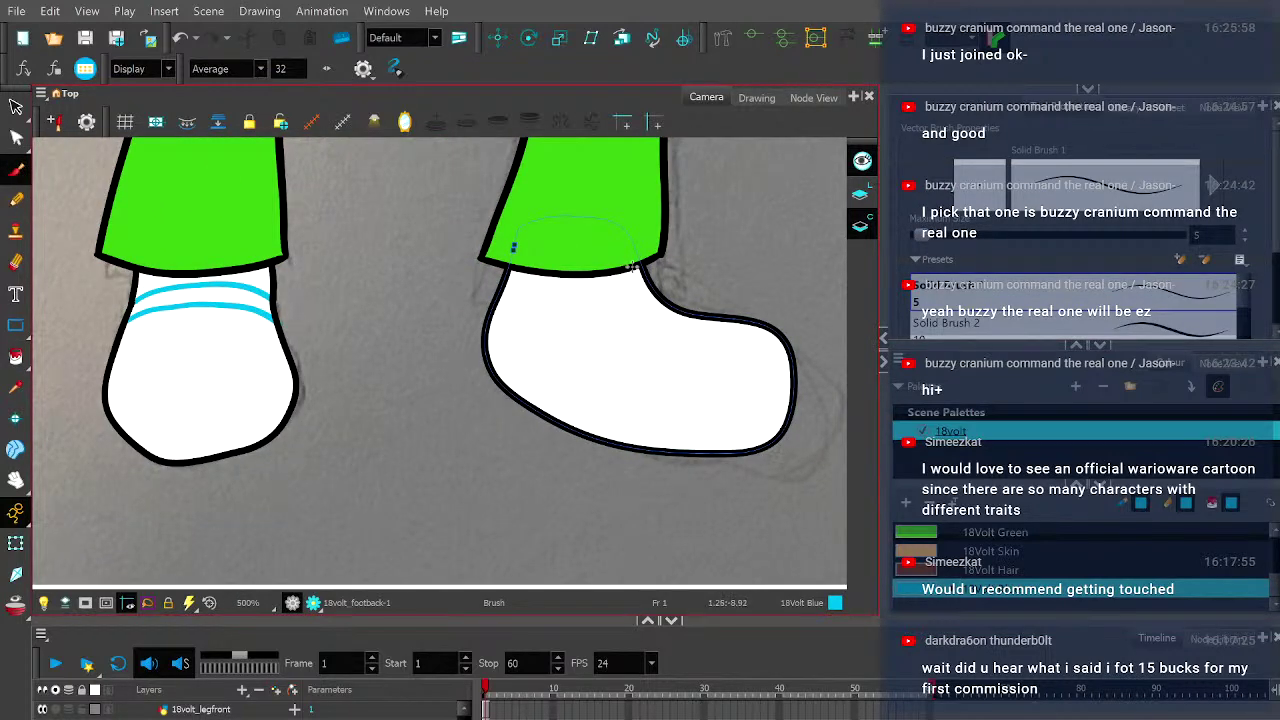
mouse_move(636, 262)
mouse_down()
mouse_move(600, 263)
mouse_move(487, 330)
mouse_up()
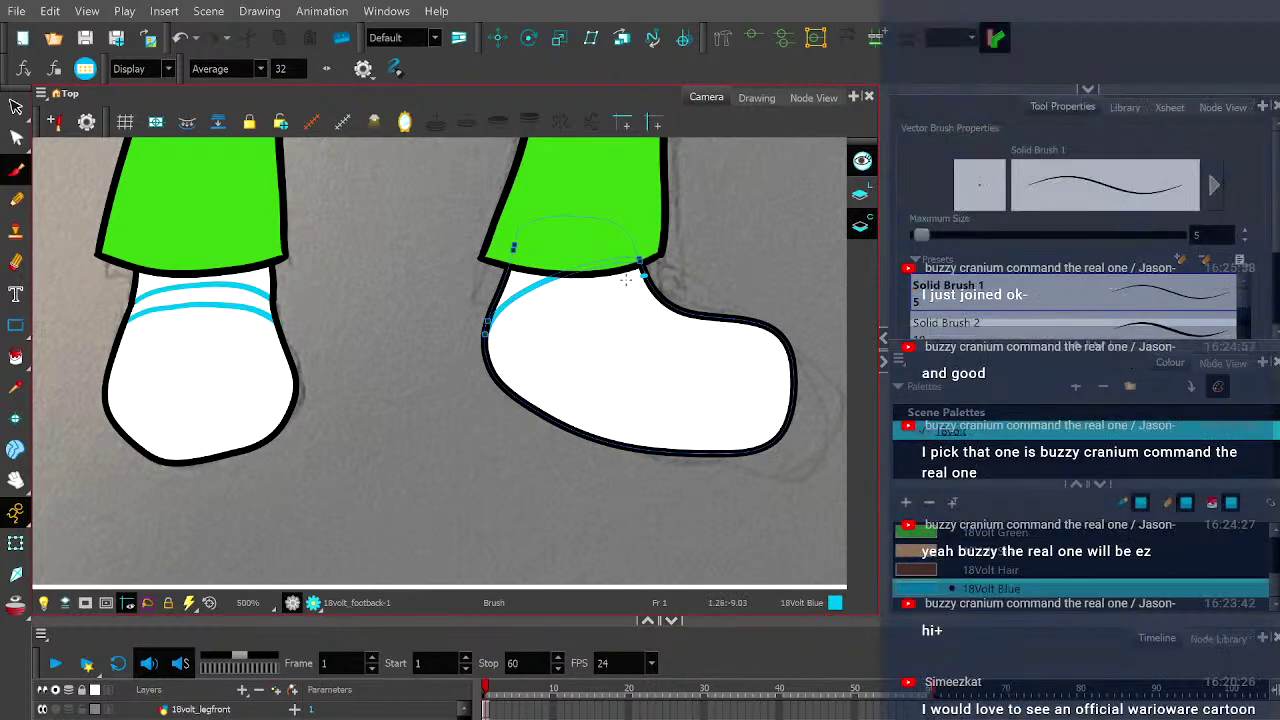
drag(638, 270, 505, 390)
- Erase the end of the lower blue stripe that sticks out past the back foot's heel outline
scroll(490, 380, up, 3)
key(alt+e)
scroll(460, 434, up, 1)
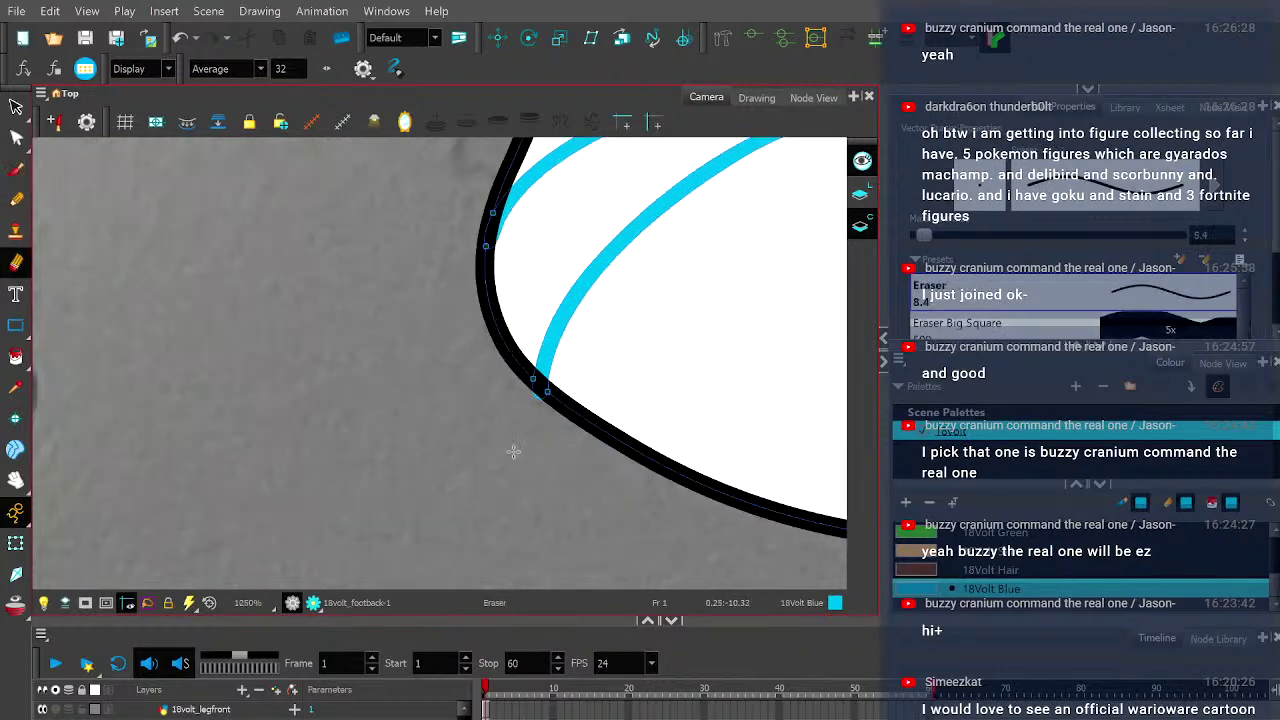
drag(528, 414, 531, 394)
scroll(553, 308, down, 3)
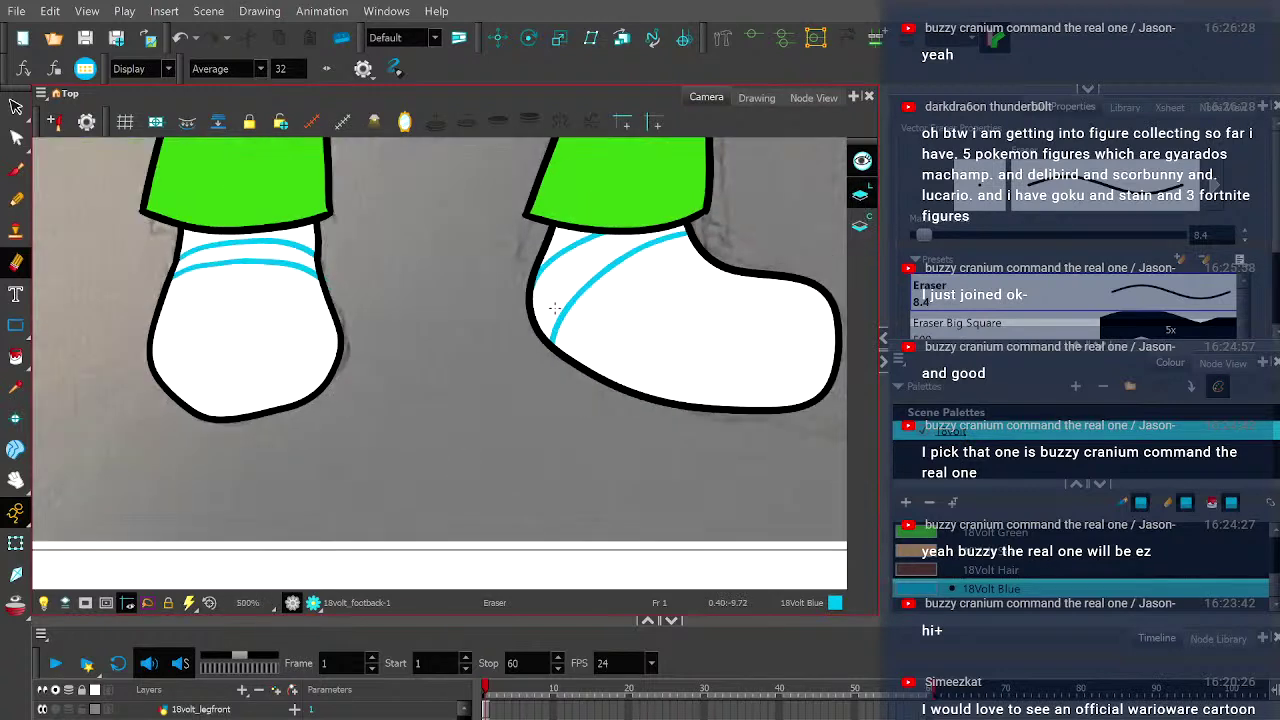
scroll(553, 308, down, 1)
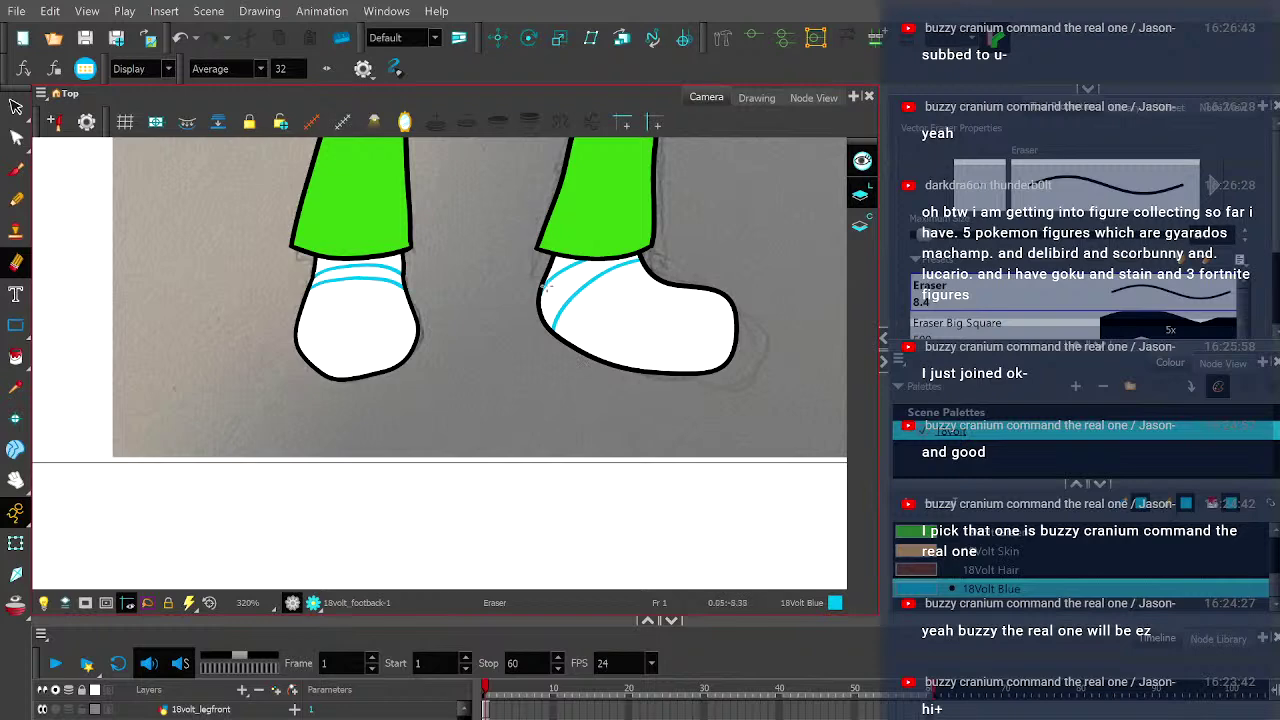
- Place the front leg's rotation pivot at the top of the thigh, inside the hip joint
scroll(500, 383, down, 4)
drag(500, 383, 508, 403)
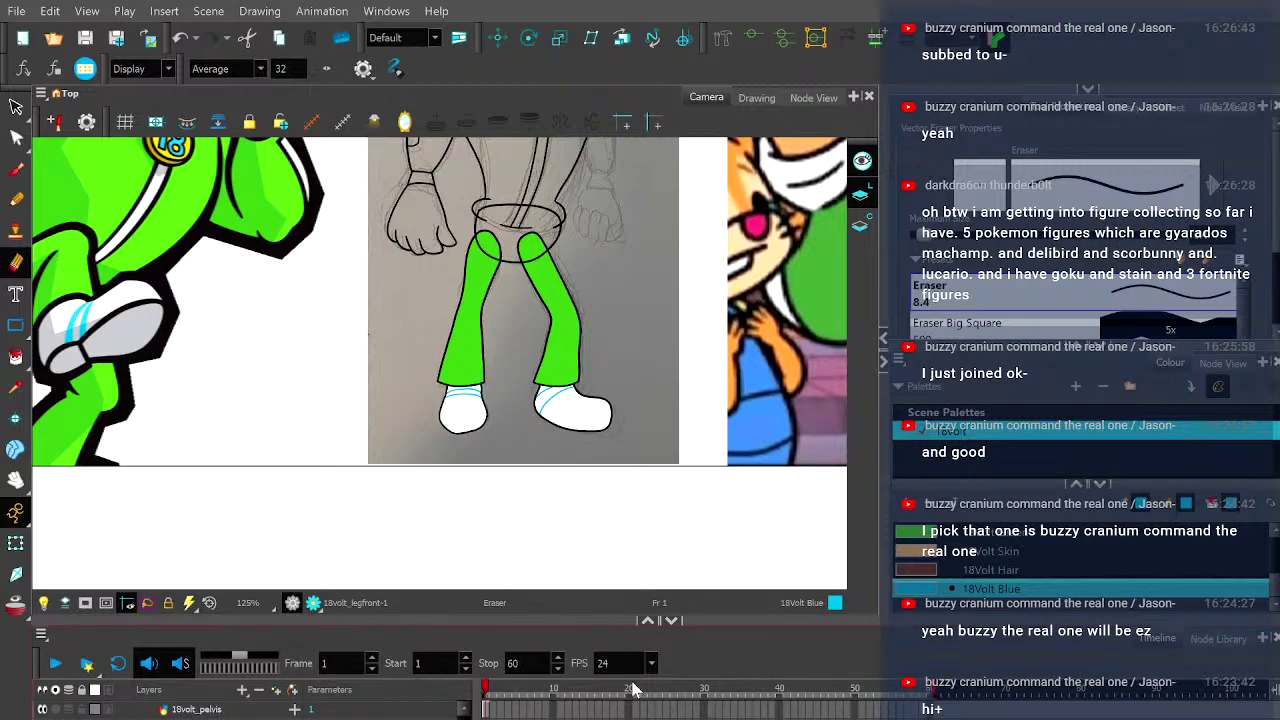
click(529, 37)
drag(529, 150, 485, 241)
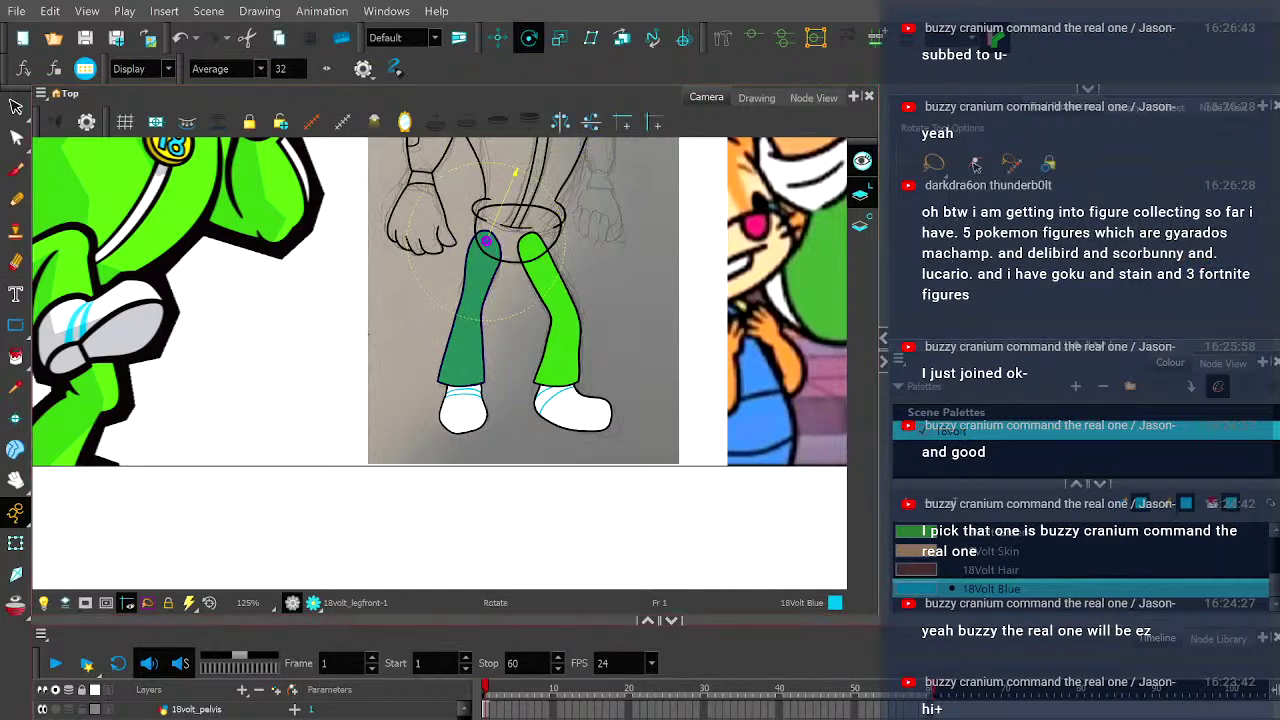
- Build a two-bone deformation chain in the front leg with the Rigging tool, from the hip through the knee to the trouser cuff
click(722, 37)
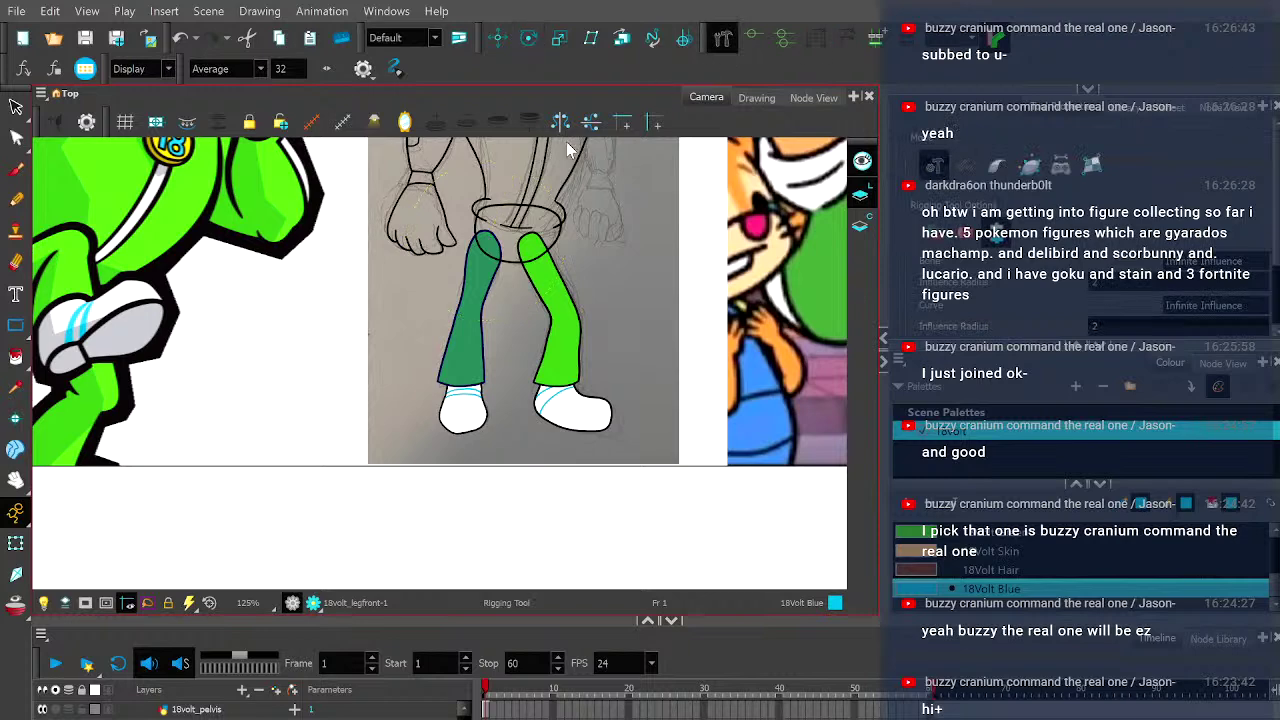
scroll(474, 240, up, 1)
scroll(474, 241, up, 2)
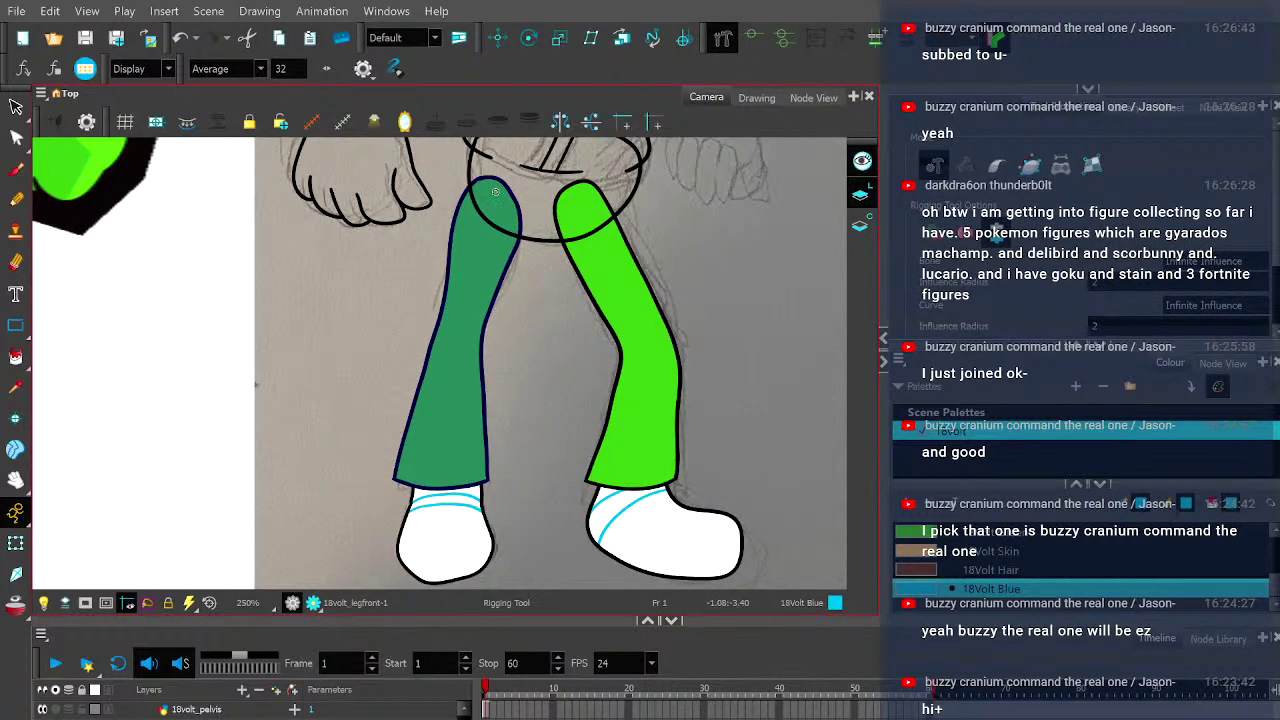
click(457, 325)
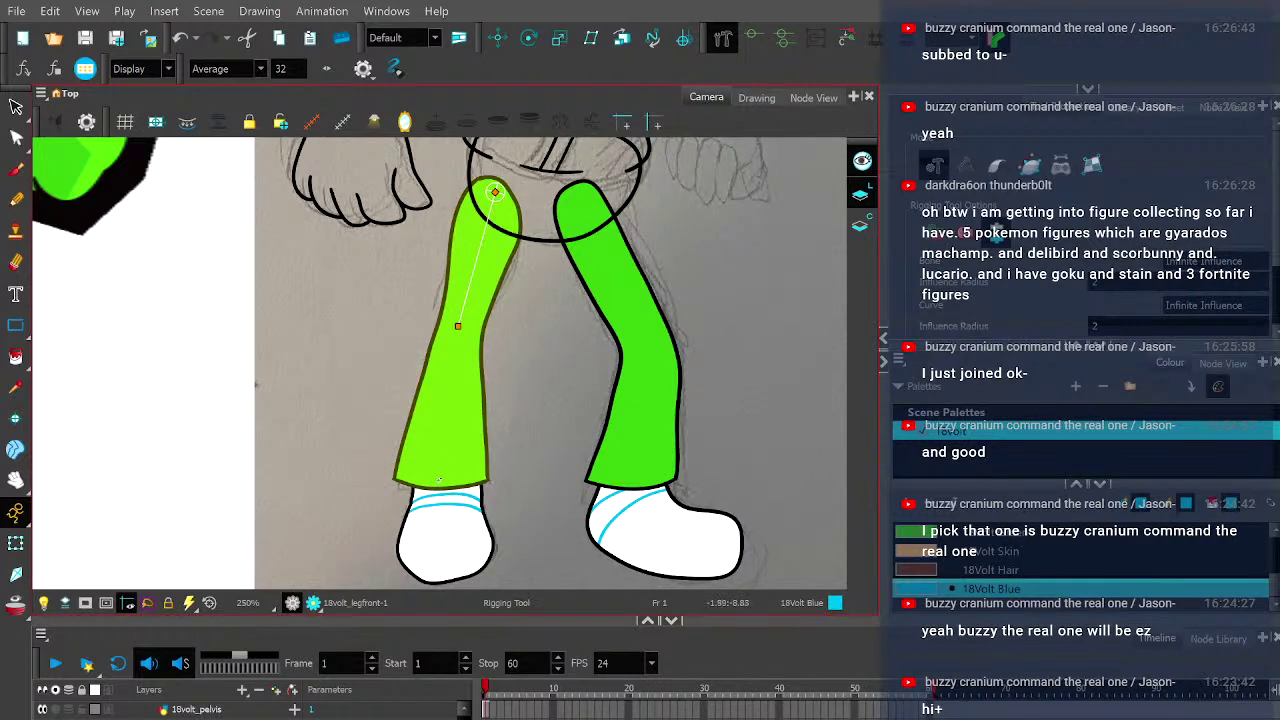
click(439, 477)
- Tighten the front leg's knee articulation by moving the lower bone's start point closer to the joint
scroll(447, 357, up, 2)
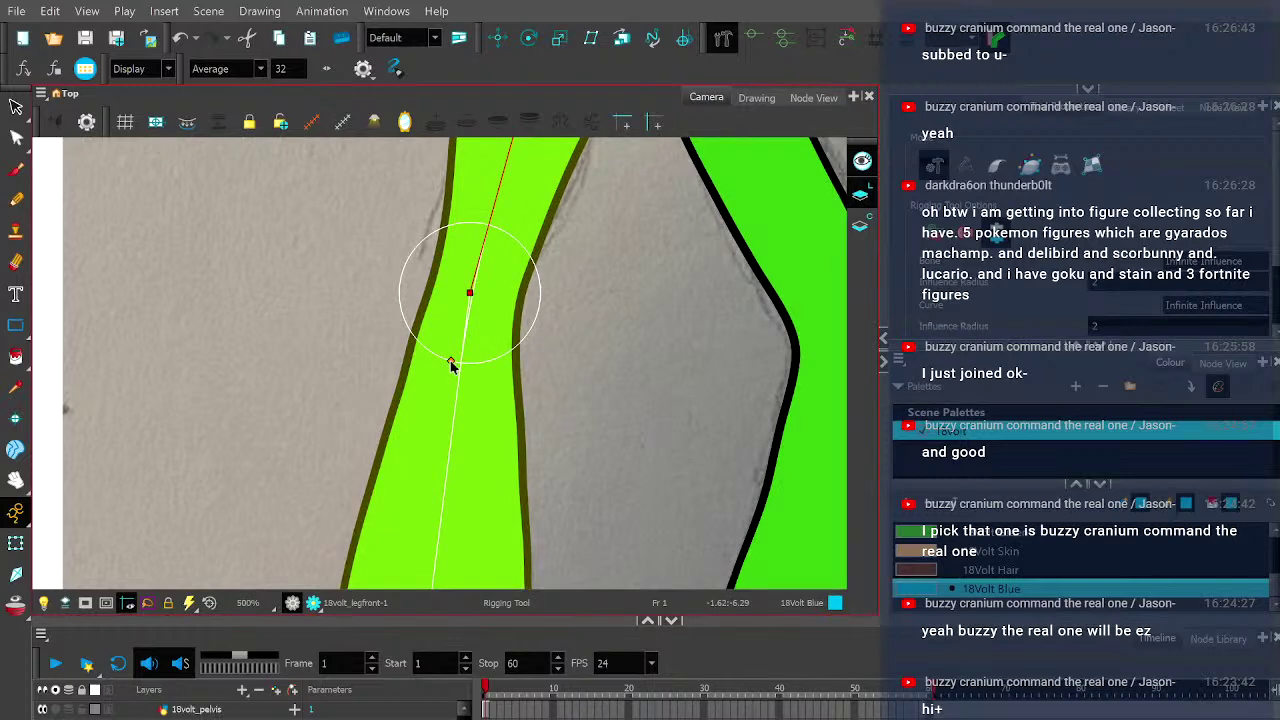
drag(451, 366, 457, 351)
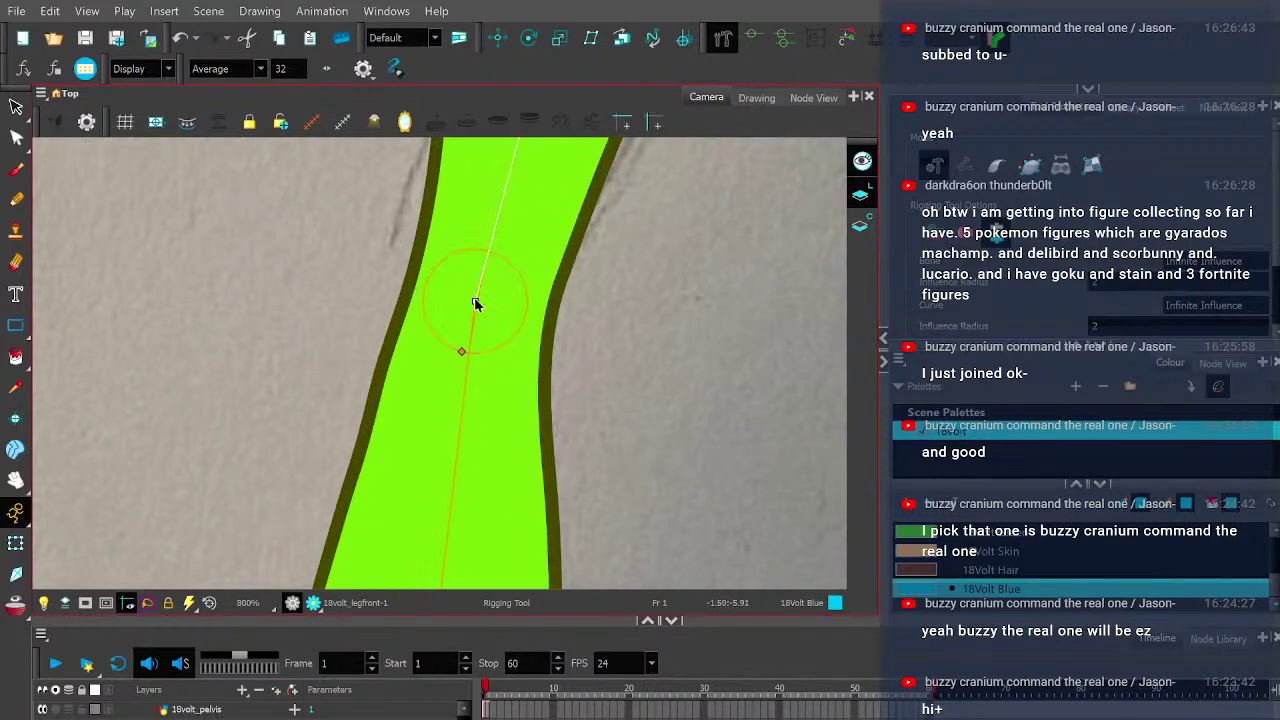
scroll(470, 300, down, 1)
scroll(455, 448, up, 1)
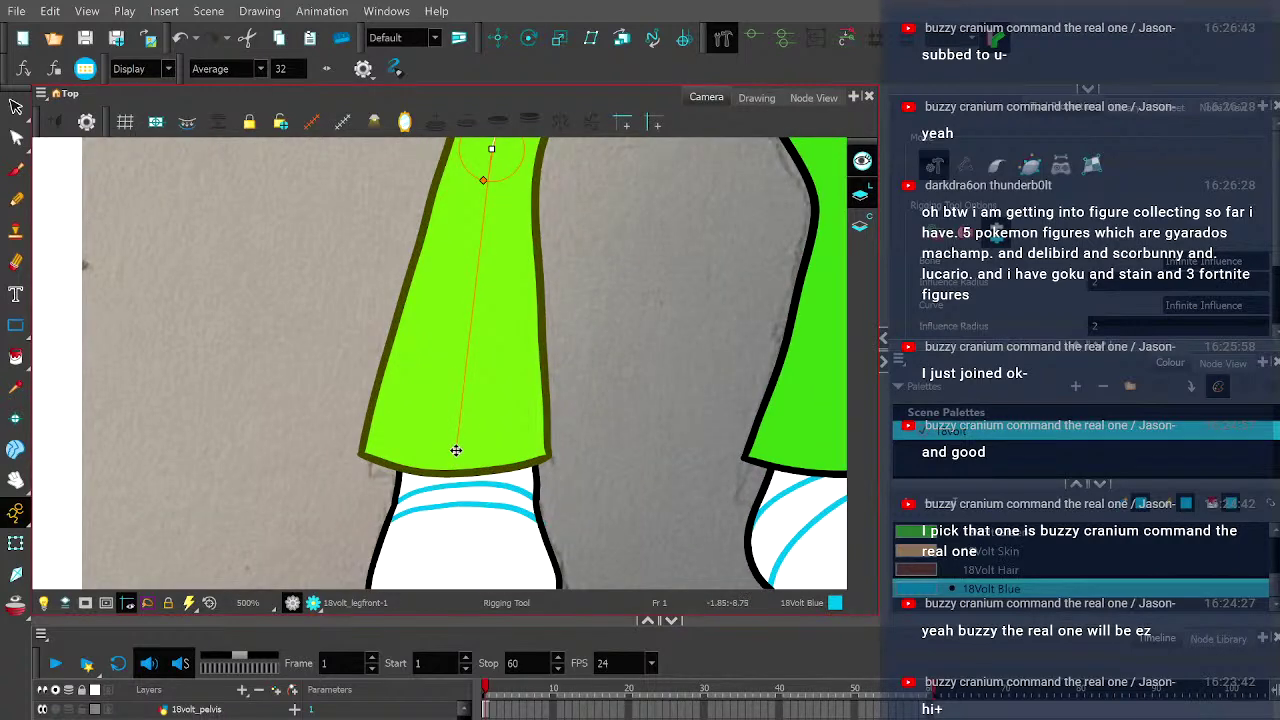
- Test the front leg's knee bend by rotating the lower bone with the Transform tool, and undo the test pose
key(shift+t)
scroll(272, 432, down, 2)
scroll(272, 423, down, 1)
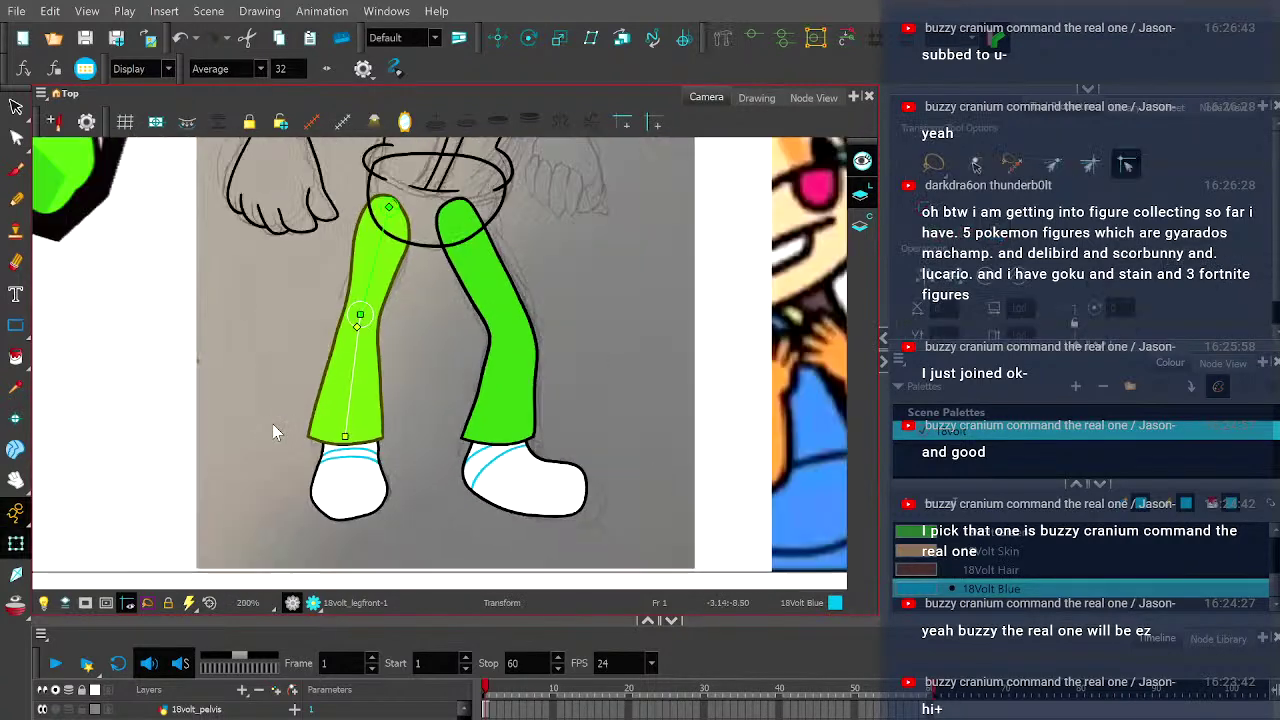
click(291, 400)
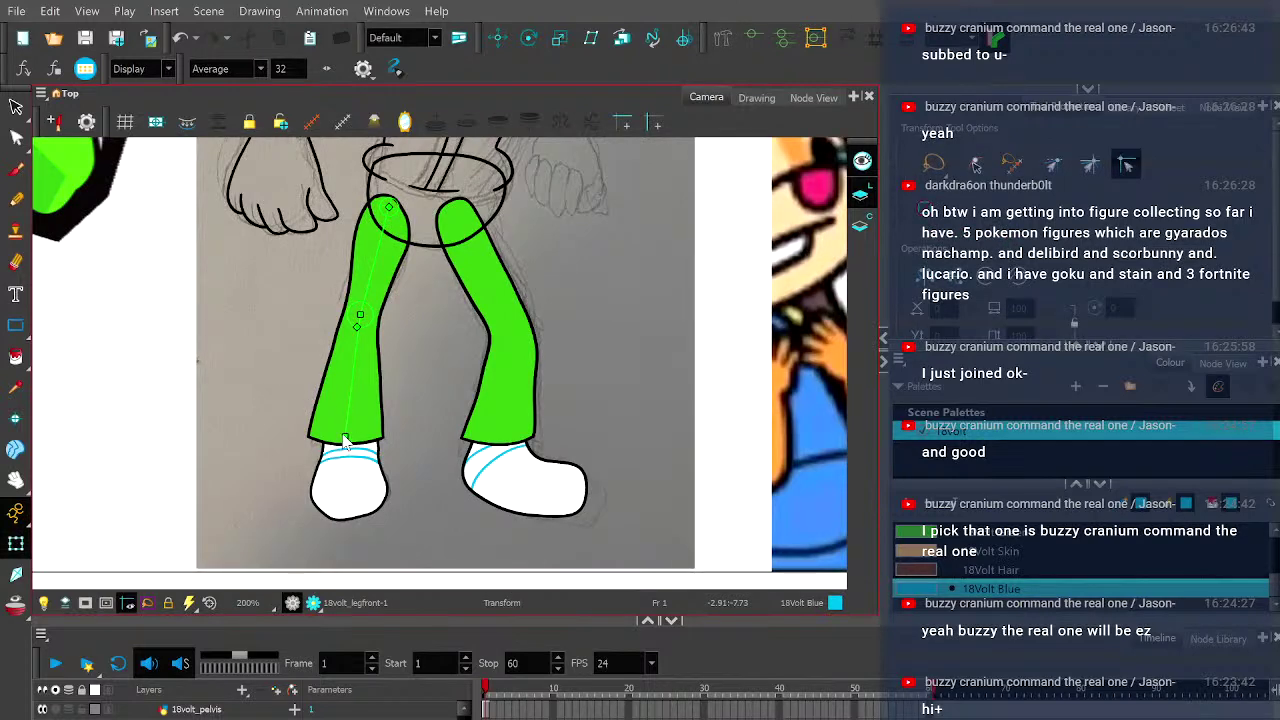
click(344, 442)
drag(344, 442, 398, 410)
drag(443, 352, 496, 340)
scroll(451, 346, up, 5)
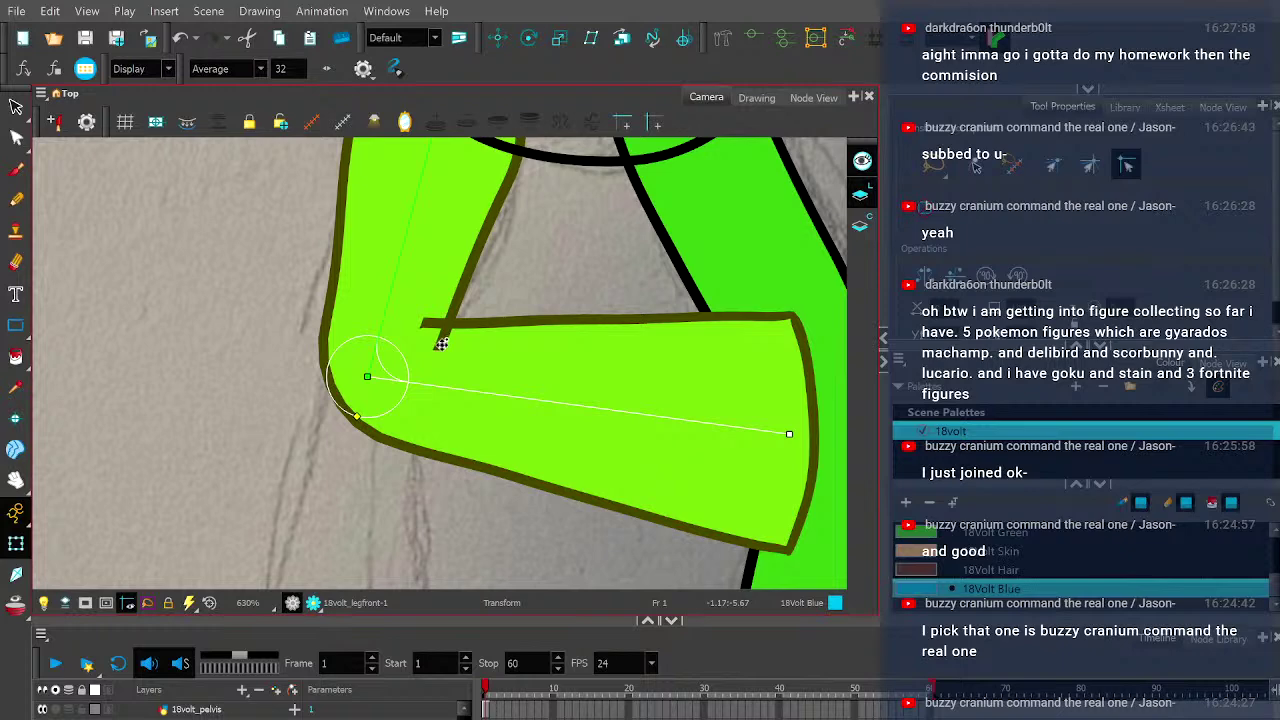
key(ctrl+z)
scroll(428, 352, down, 6)
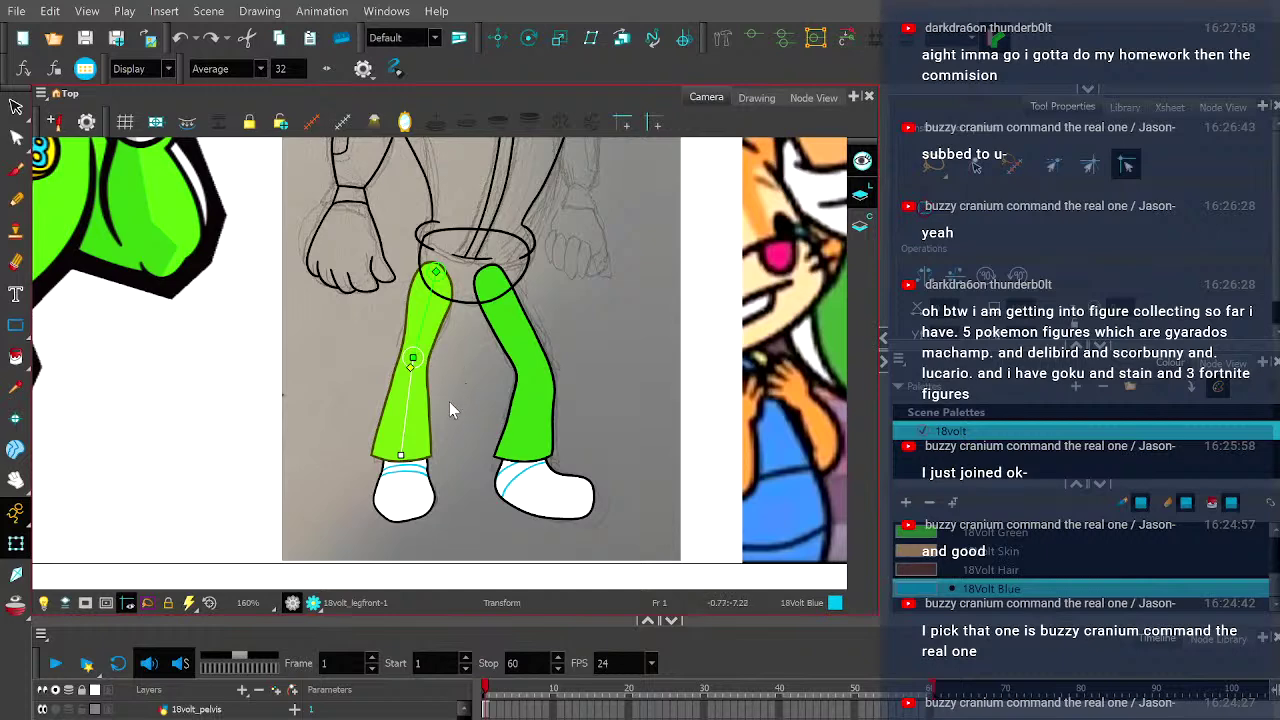
- Parent the front foot to the front leg's deformation rig and collapse the 18volt_legfront-P layer hierarchy
click(268, 672)
click(433, 274)
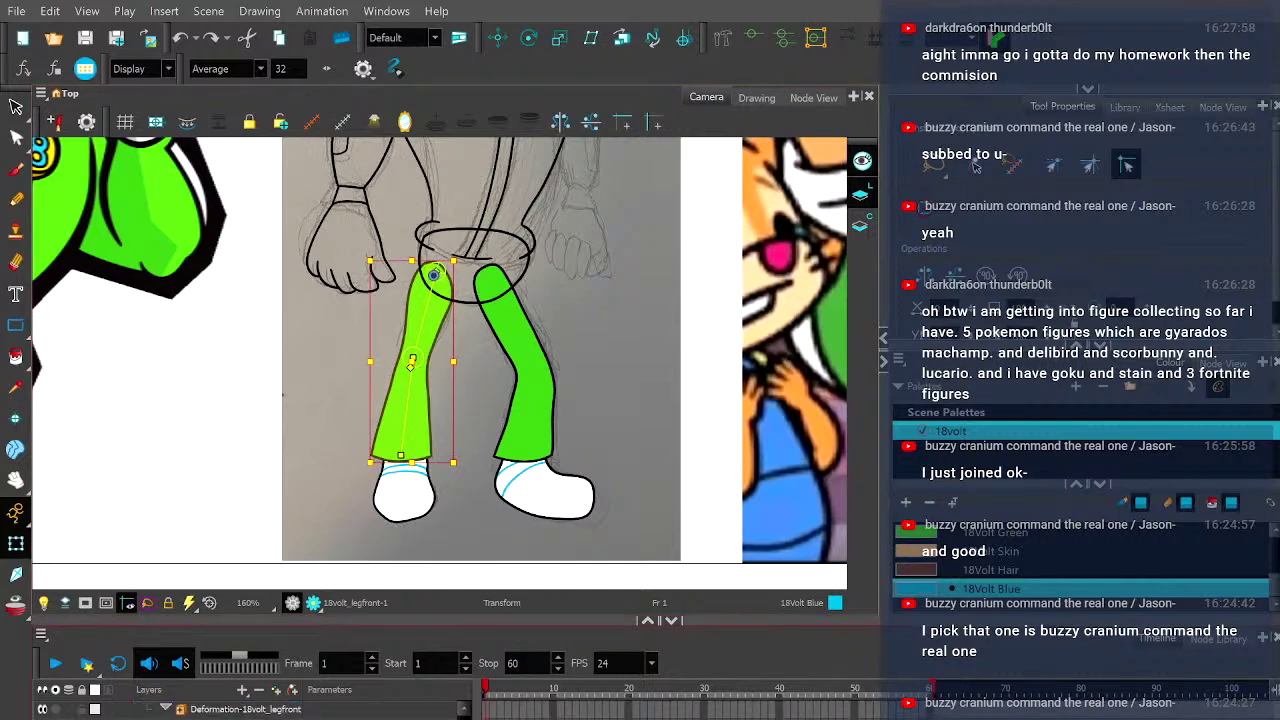
key(shift+b)
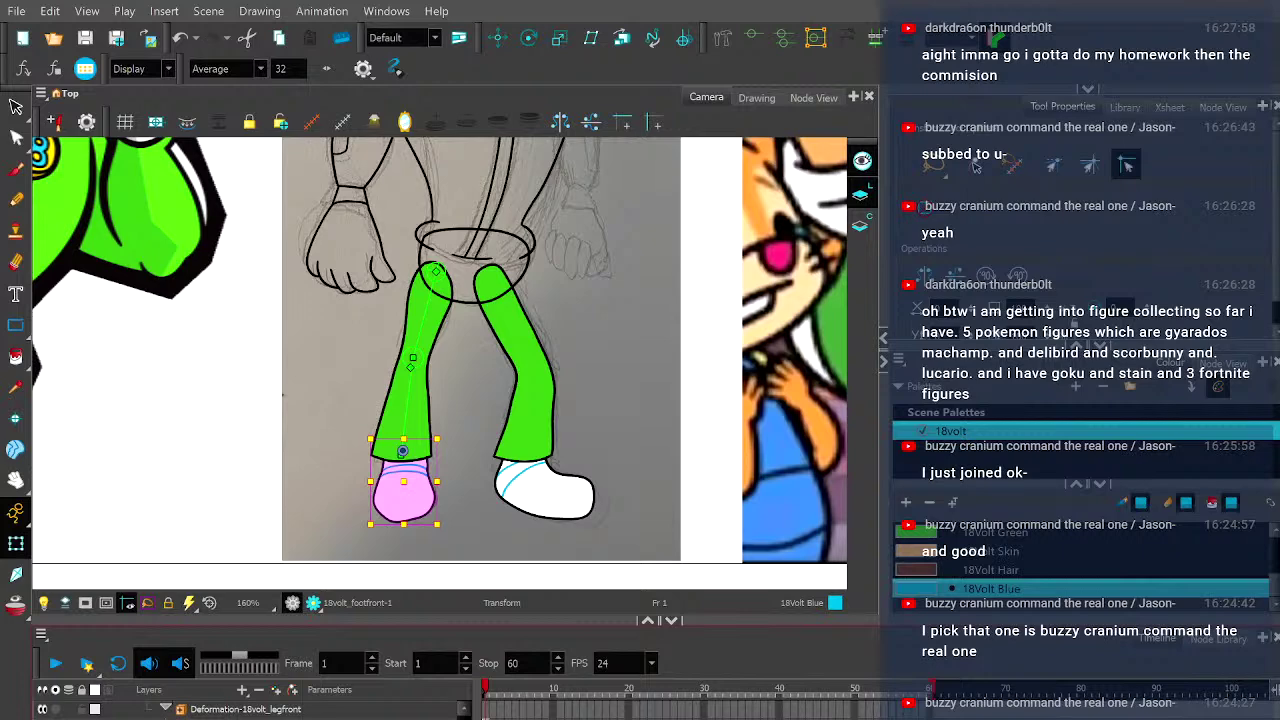
mouse_move(402, 451)
mouse_down()
mouse_move(478, 460)
mouse_move(329, 483)
mouse_move(382, 458)
mouse_move(428, 458)
mouse_move(409, 457)
mouse_up()
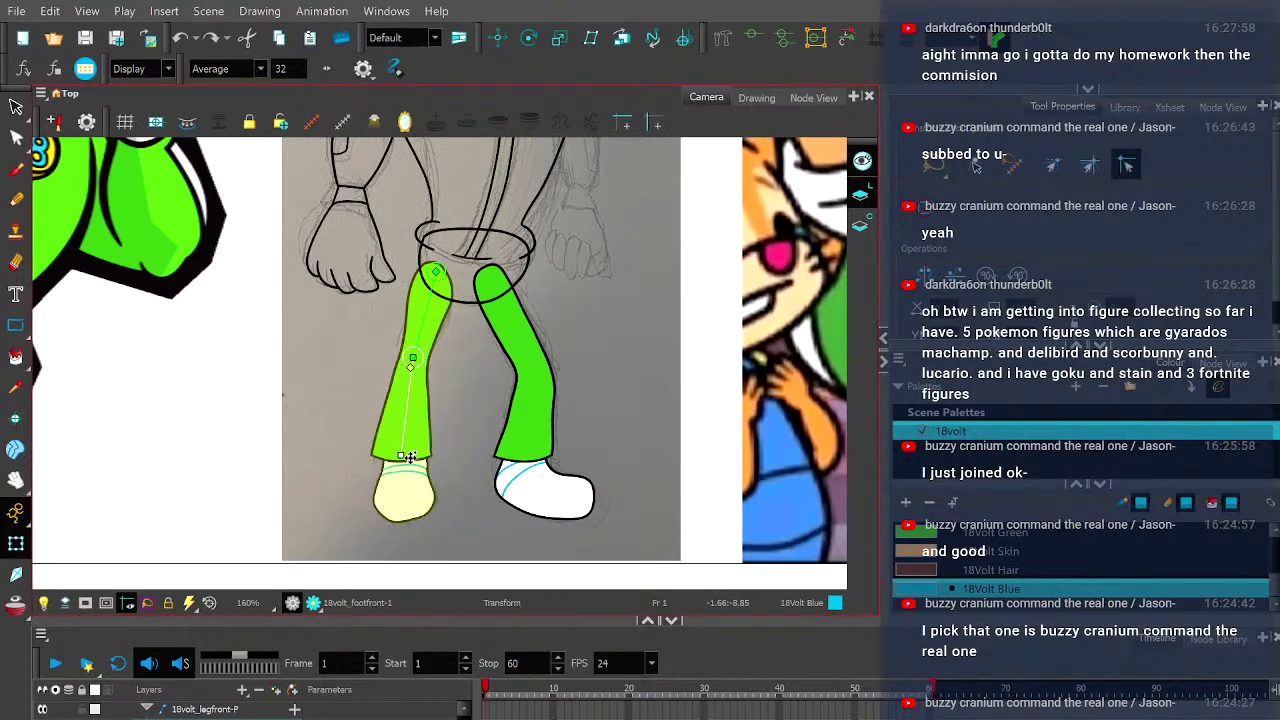
click(147, 709)
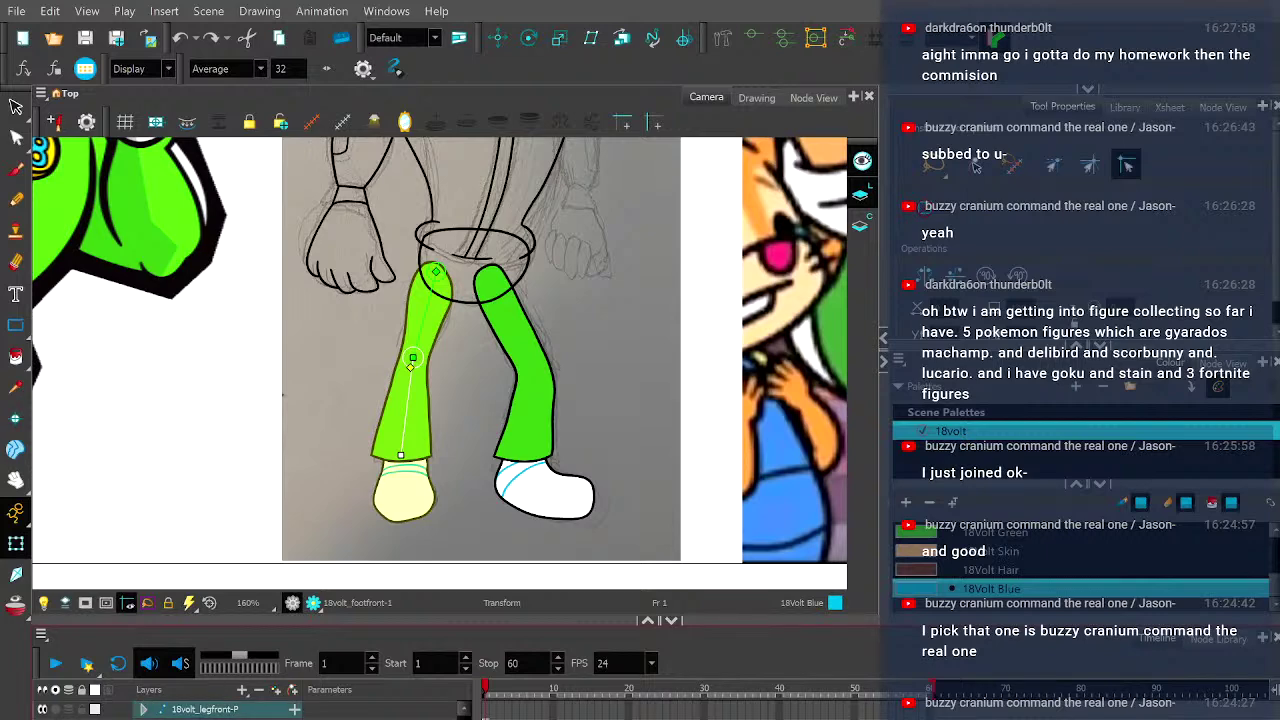
- Place the back leg's rotation pivot at the top of the thigh, inside the hip joint
click(545, 495)
click(515, 380)
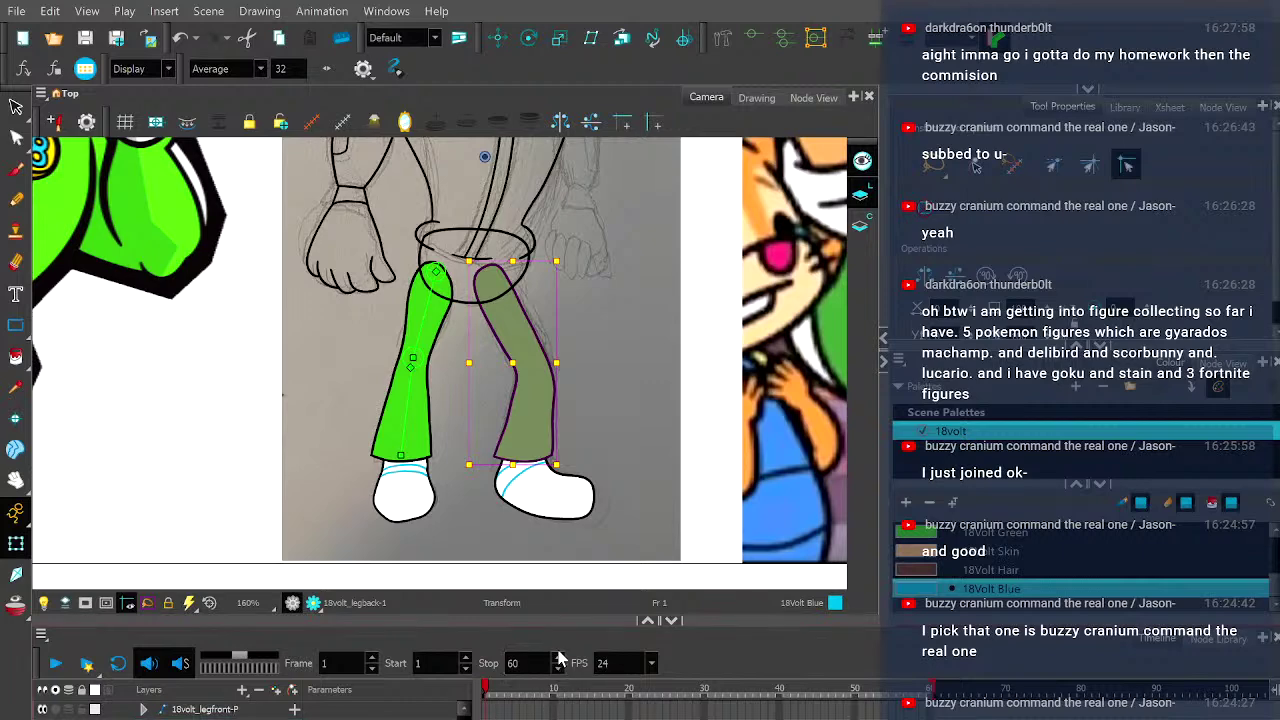
click(595, 686)
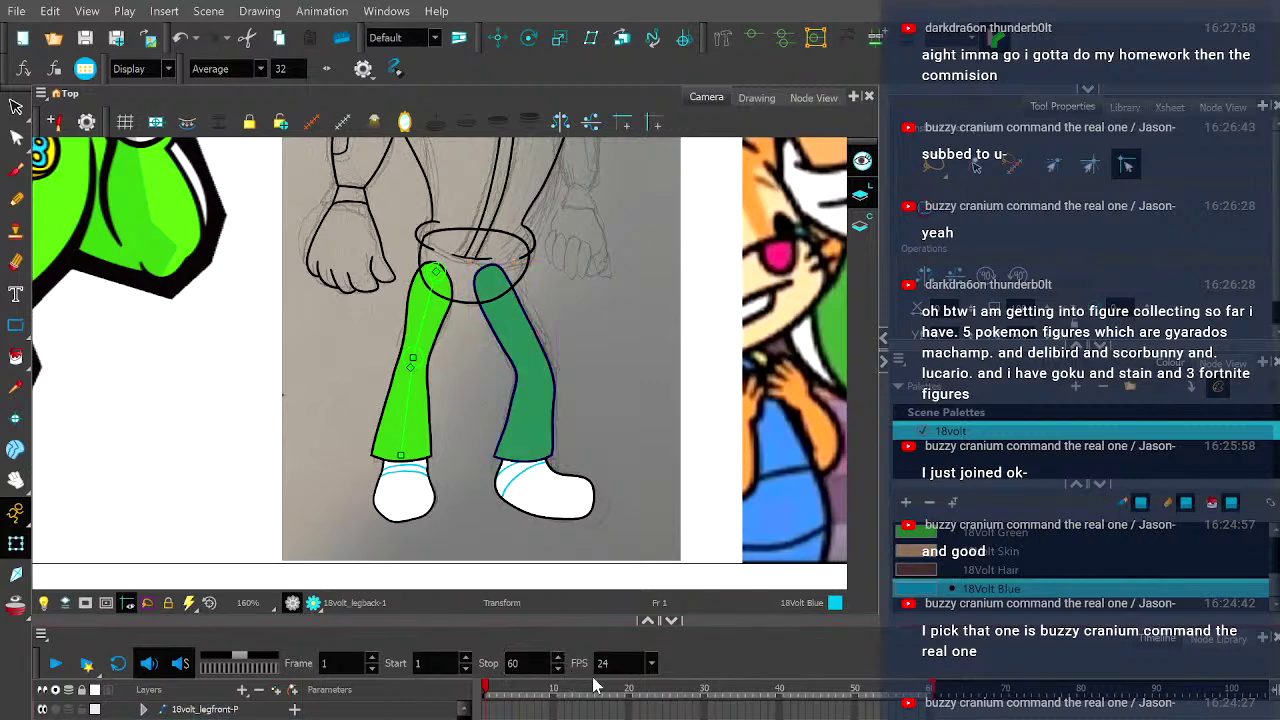
click(529, 37)
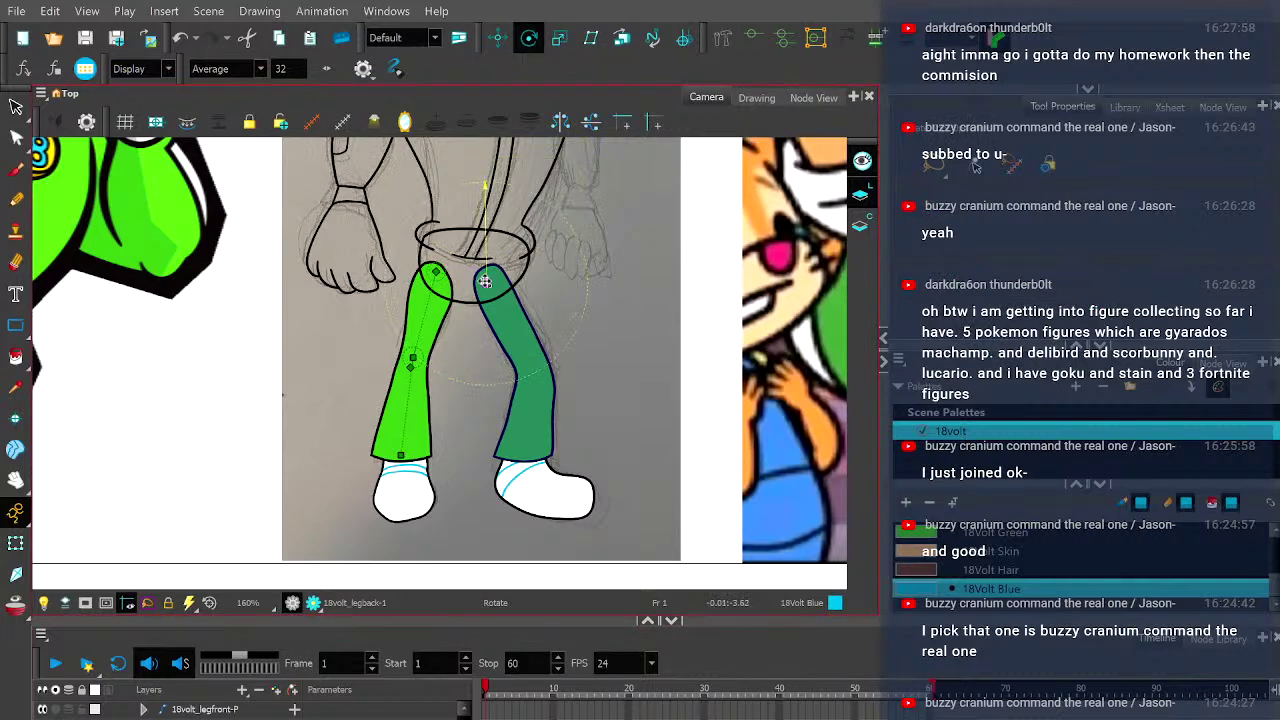
scroll(487, 276, up, 2)
scroll(487, 276, up, 3)
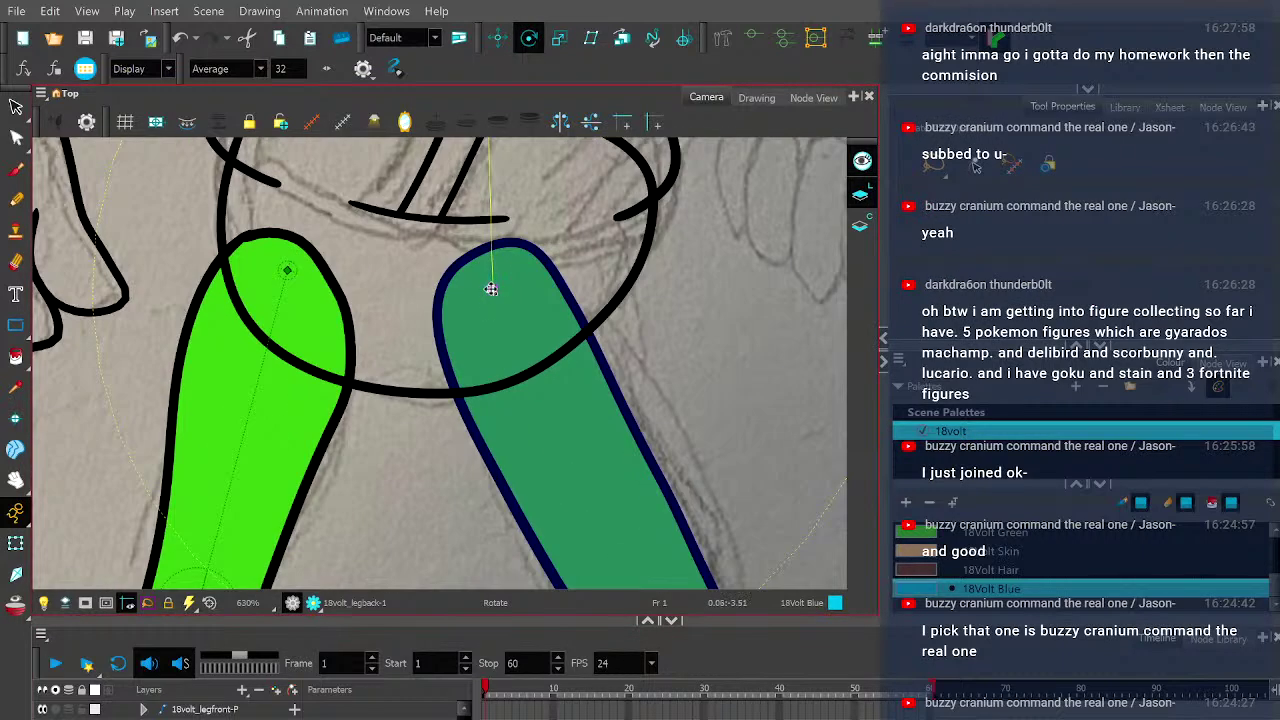
scroll(484, 269, down, 3)
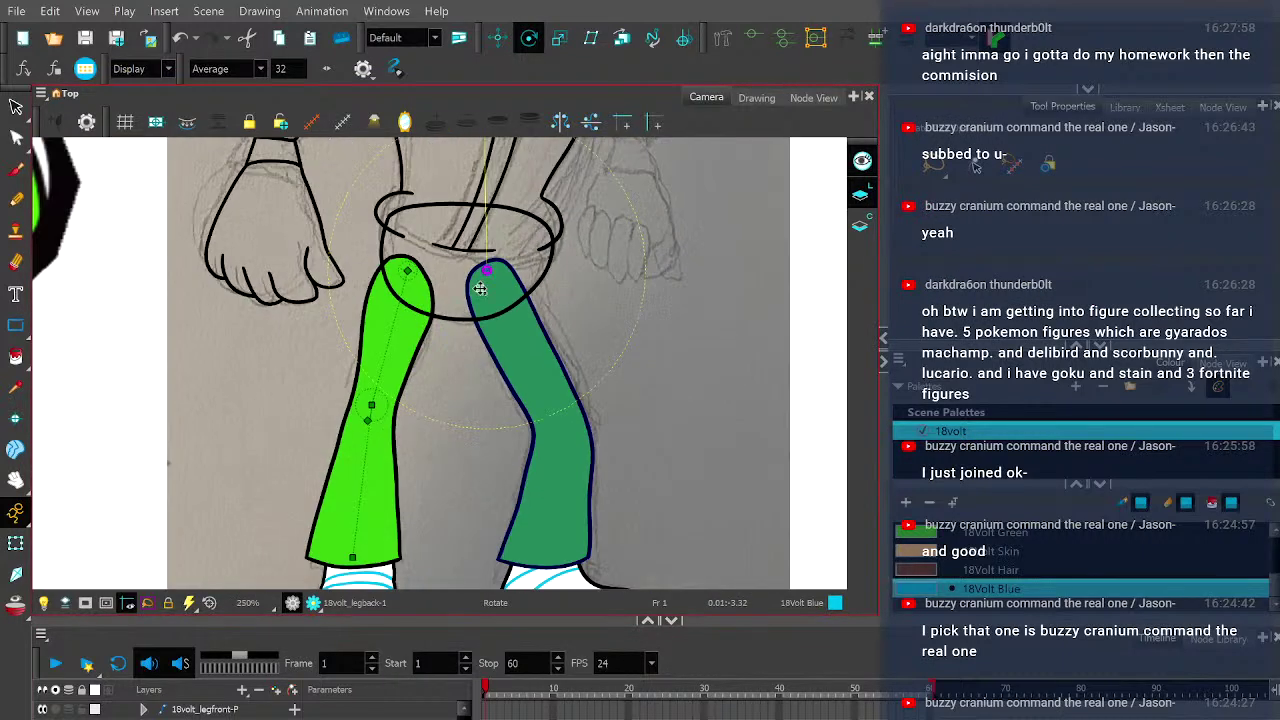
- Parent the back foot to the back leg so that it follows the leg's transformations
click(15, 543)
scroll(510, 430, down, 4)
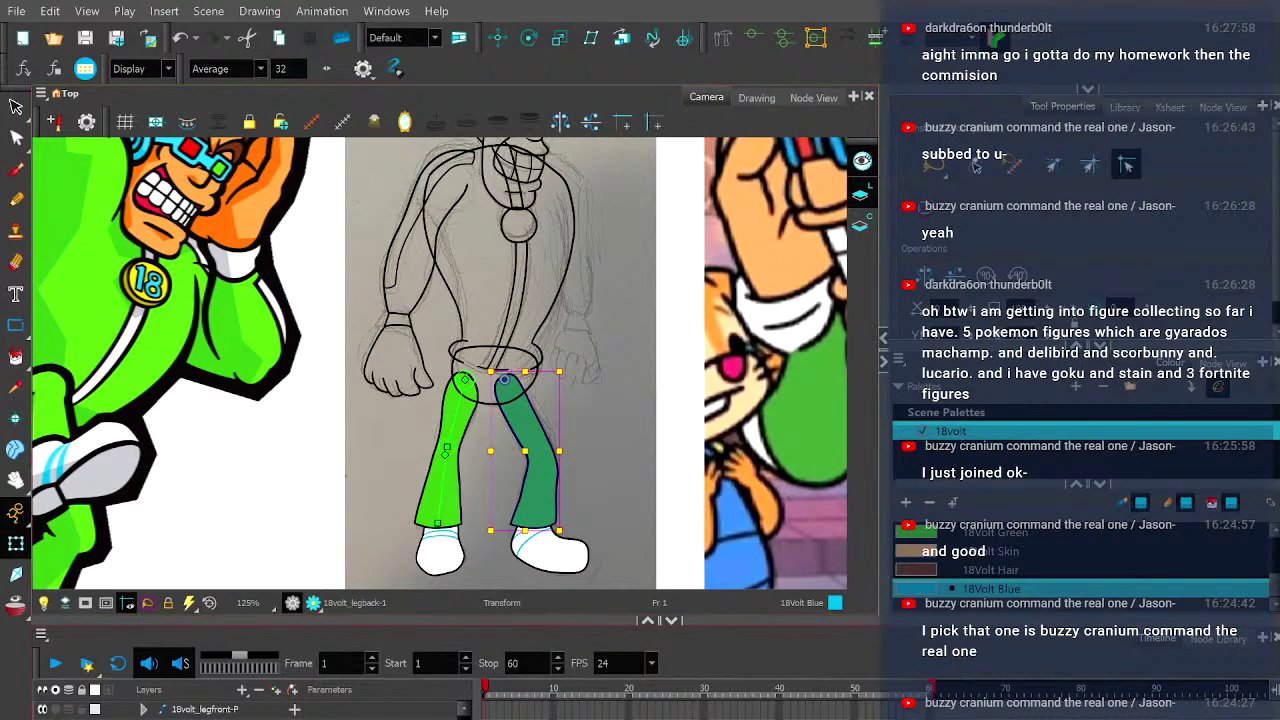
key(shift+b)
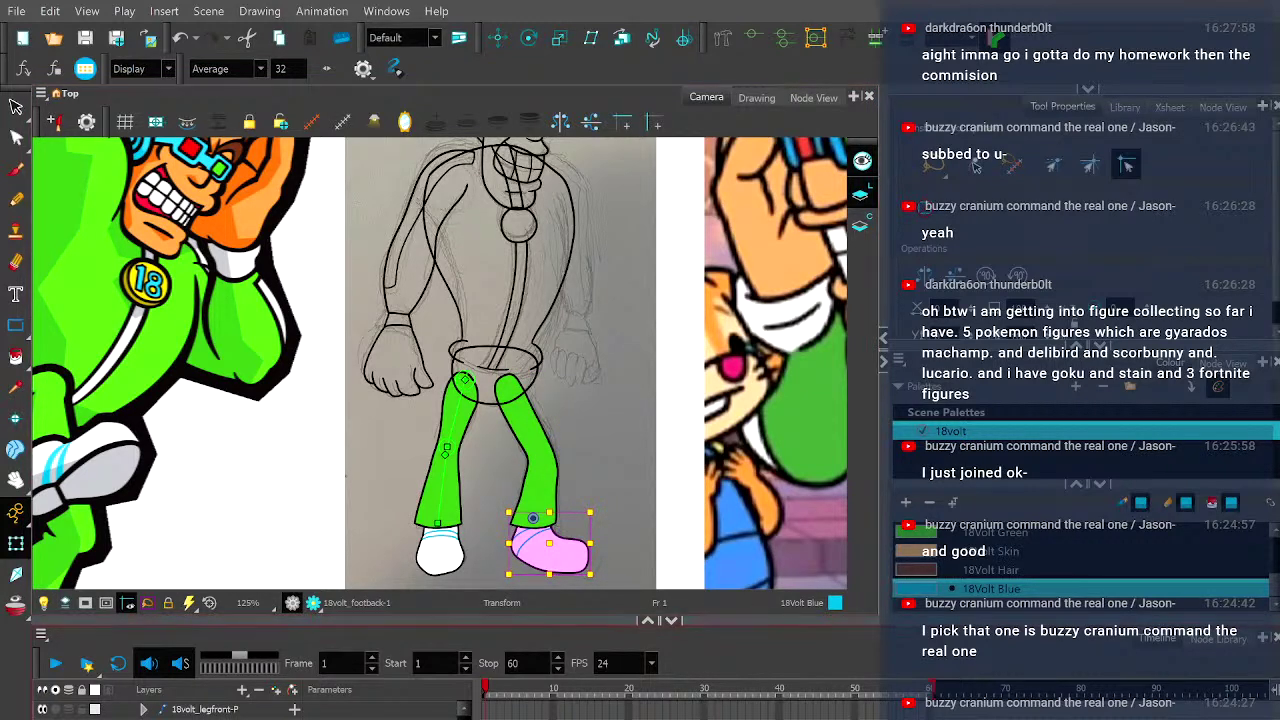
key(b)
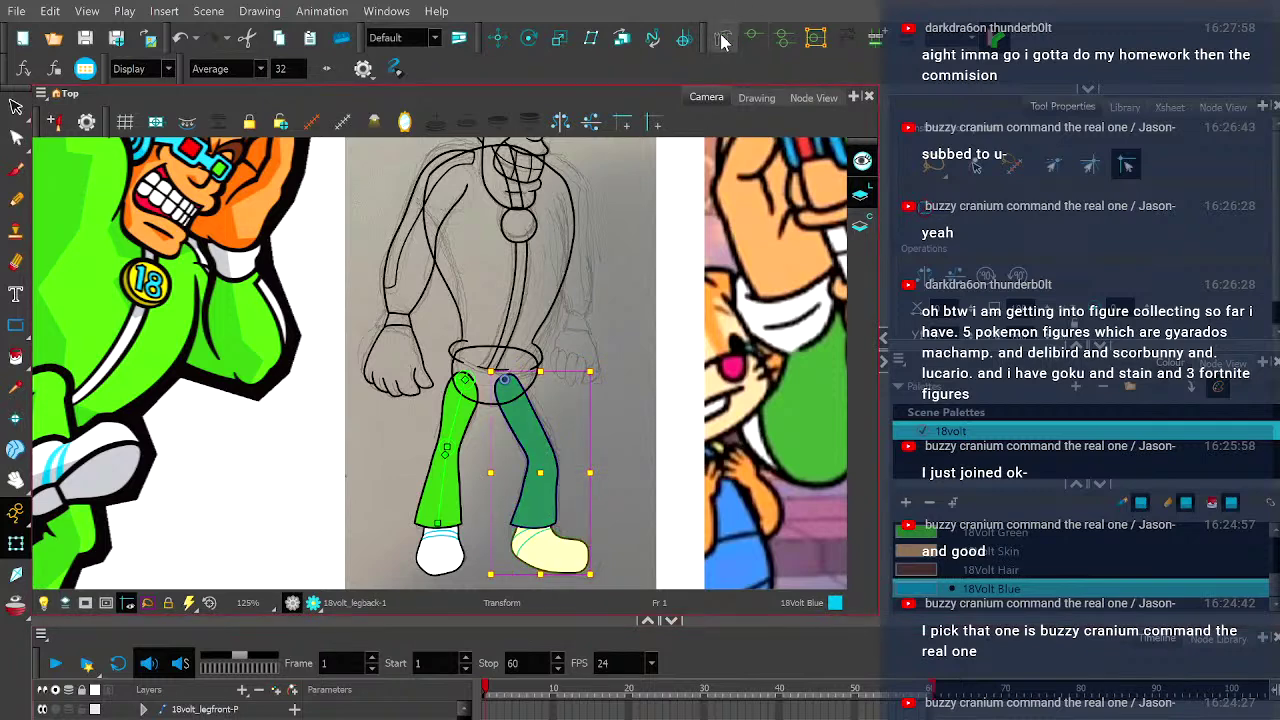
- Build a two-bone deformation chain in the back leg with the Rigging tool, from the hip through the knee to the trouser cuff
click(684, 39)
key(2)
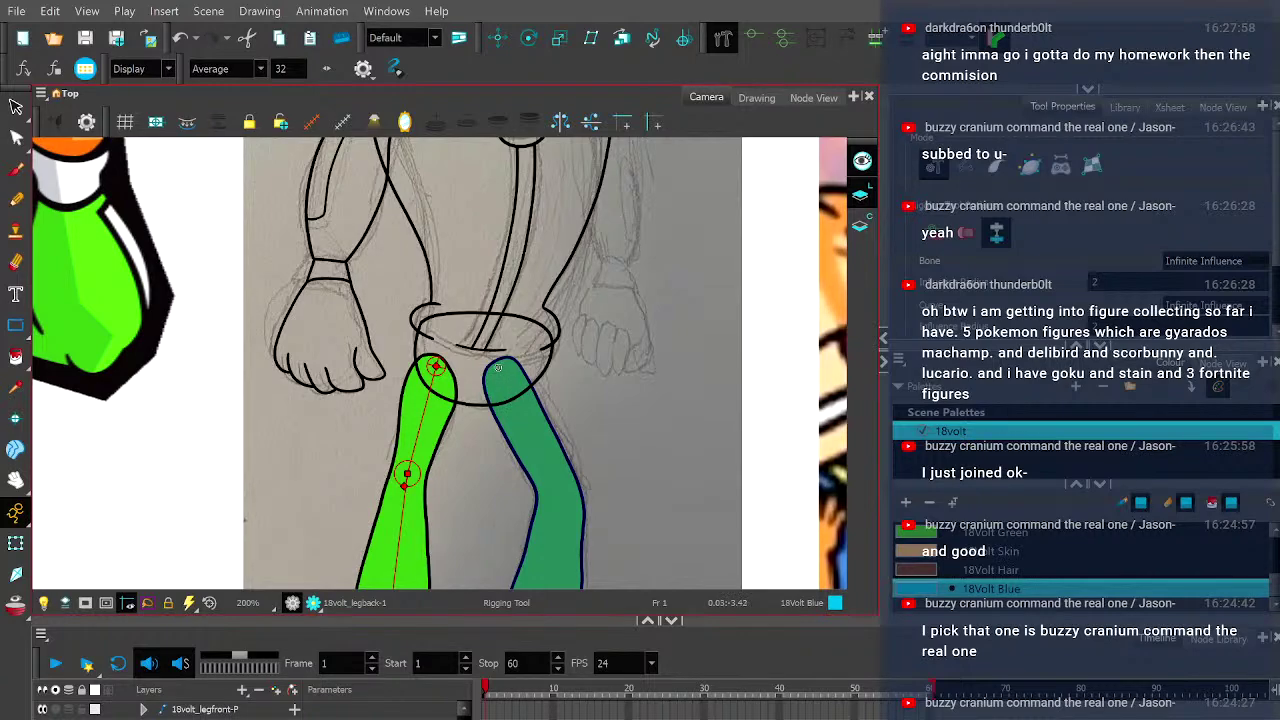
key(2)
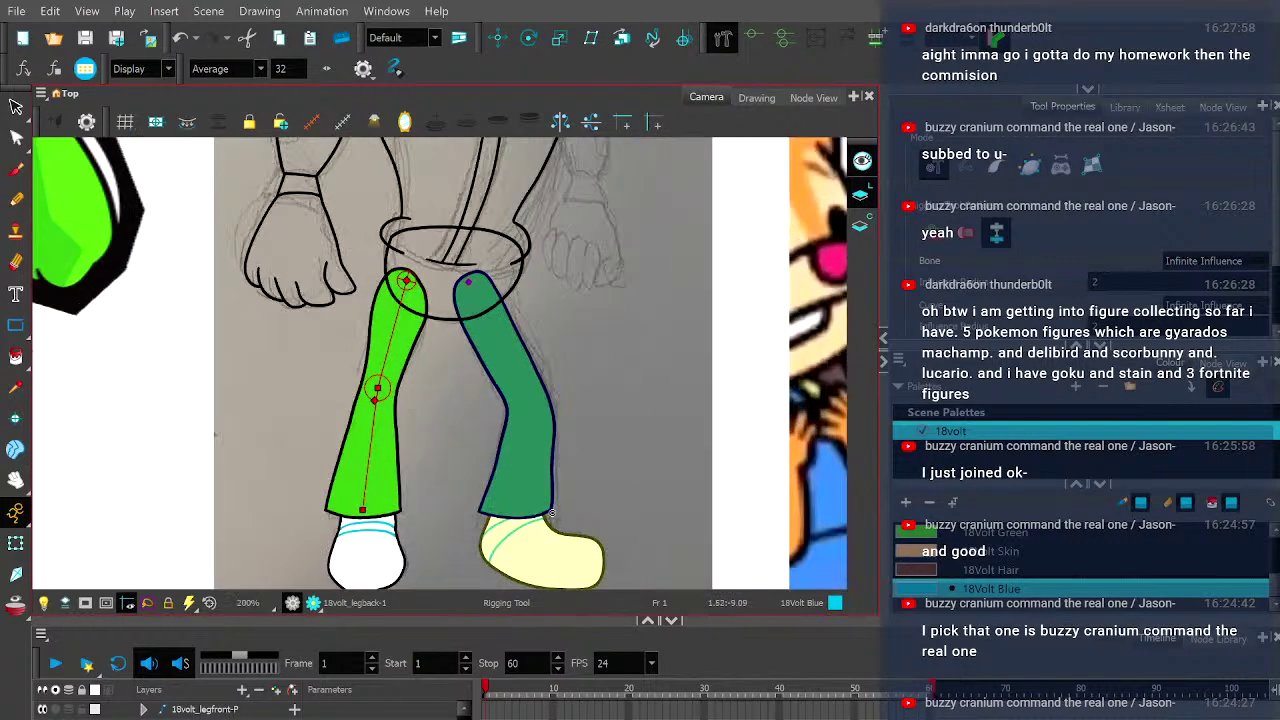
click(522, 377)
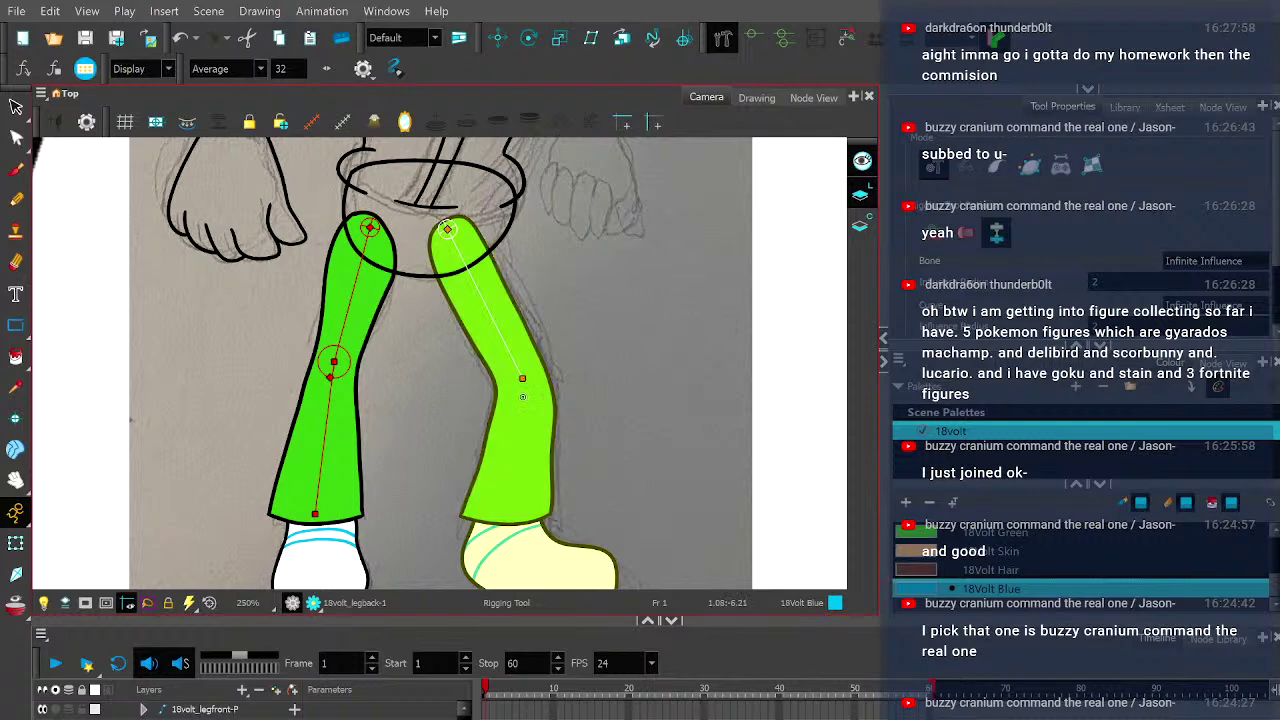
click(508, 513)
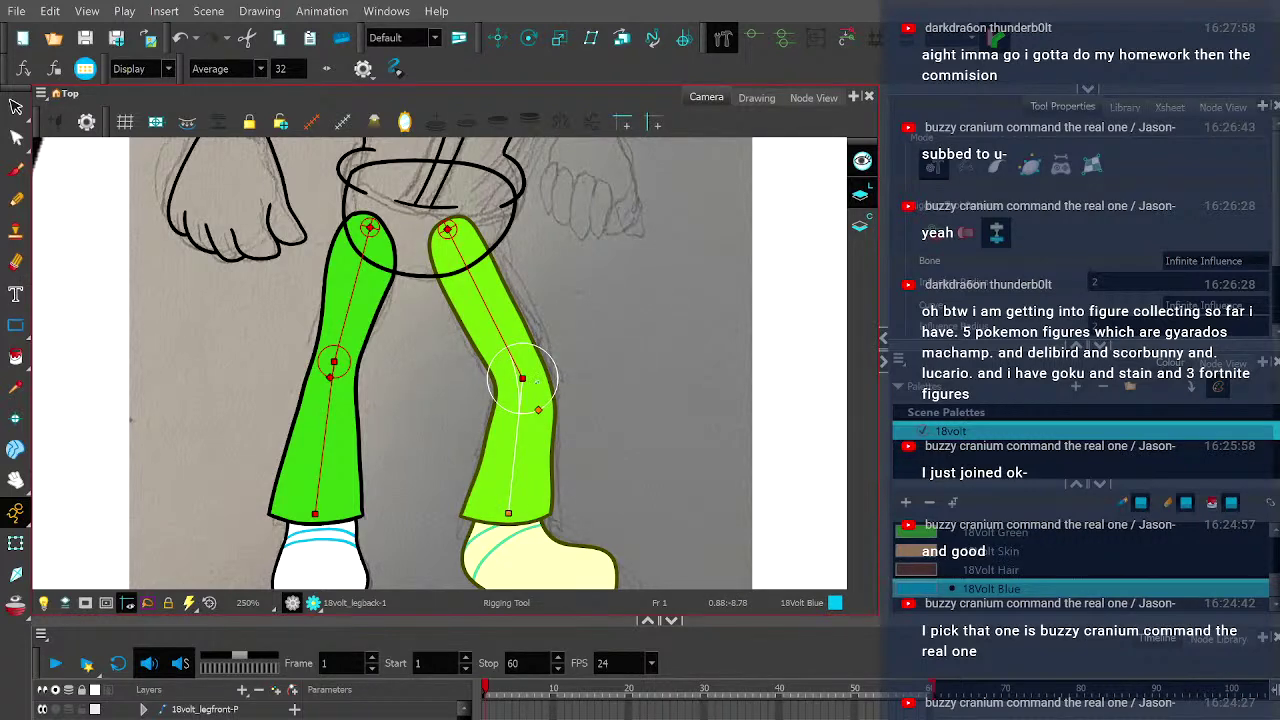
- Refine the back leg's knee articulation by moving the lower bone's start point and shifting the knee joint slightly
scroll(538, 410, up, 4)
drag(527, 424, 523, 417)
drag(505, 372, 500, 372)
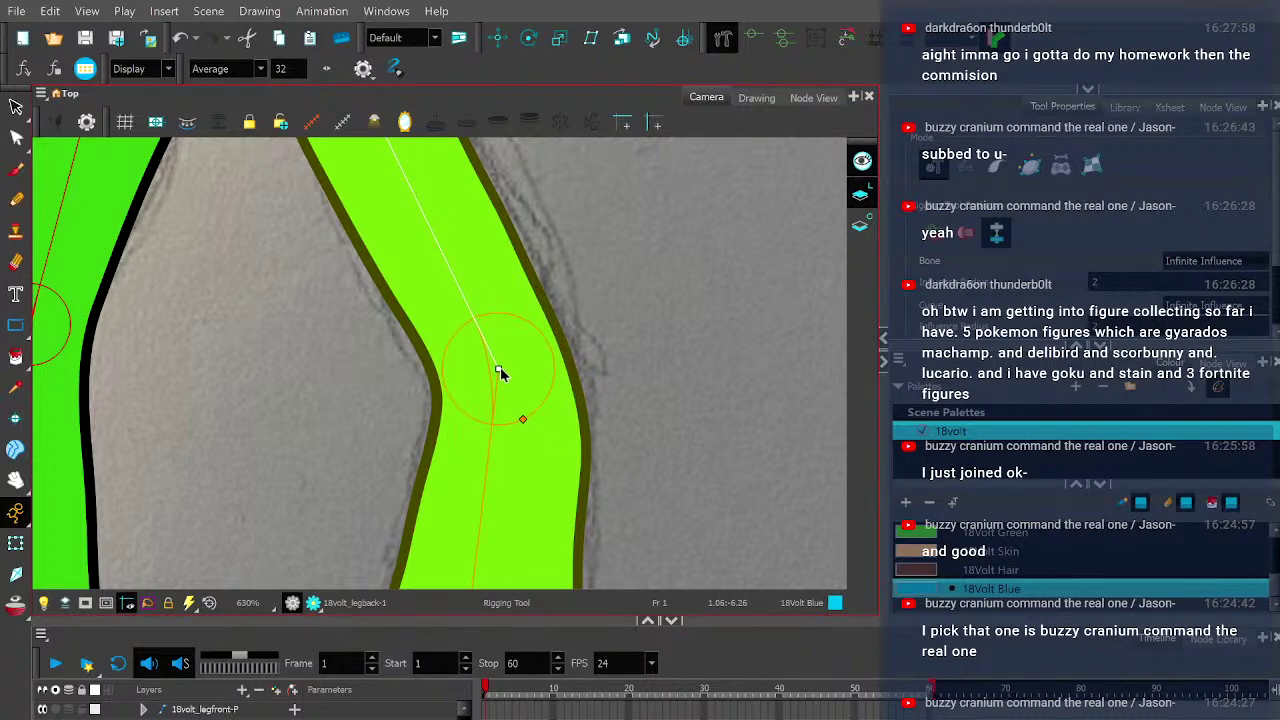
scroll(500, 372, down, 4)
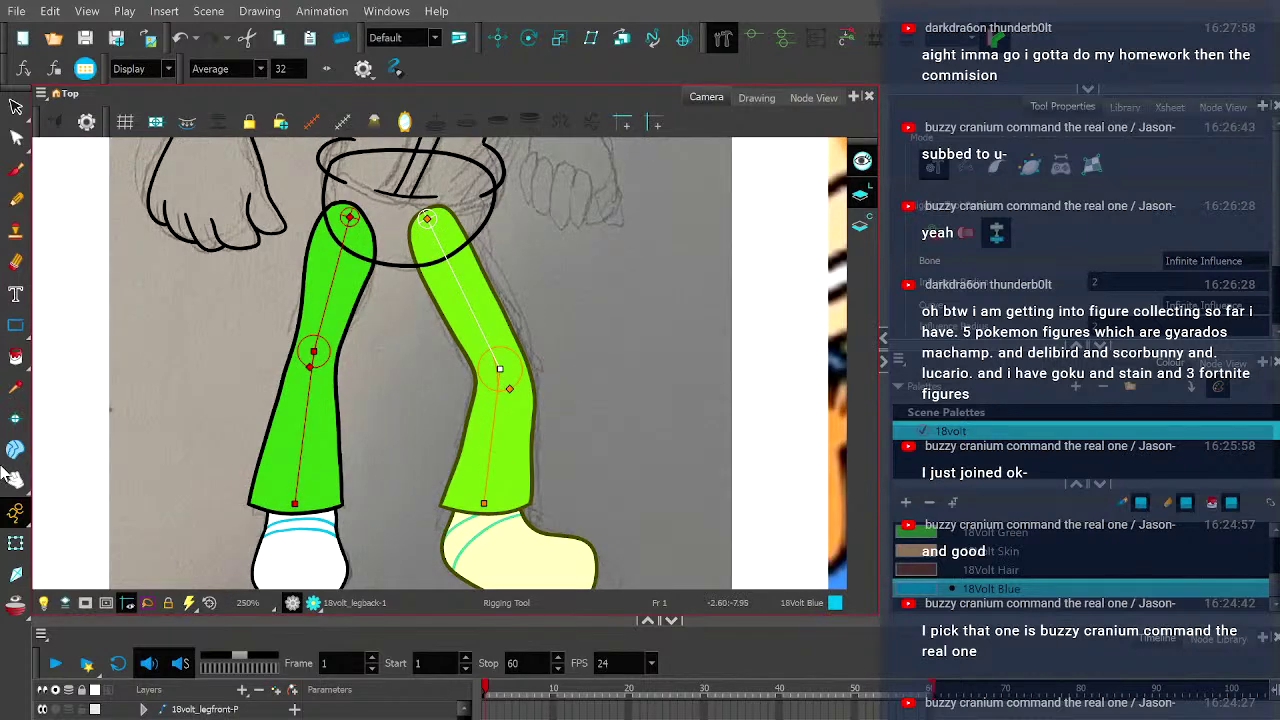
- Test the back leg's knee bend by rotating the lower bone with the Transform tool, and undo the test pose
click(15, 543)
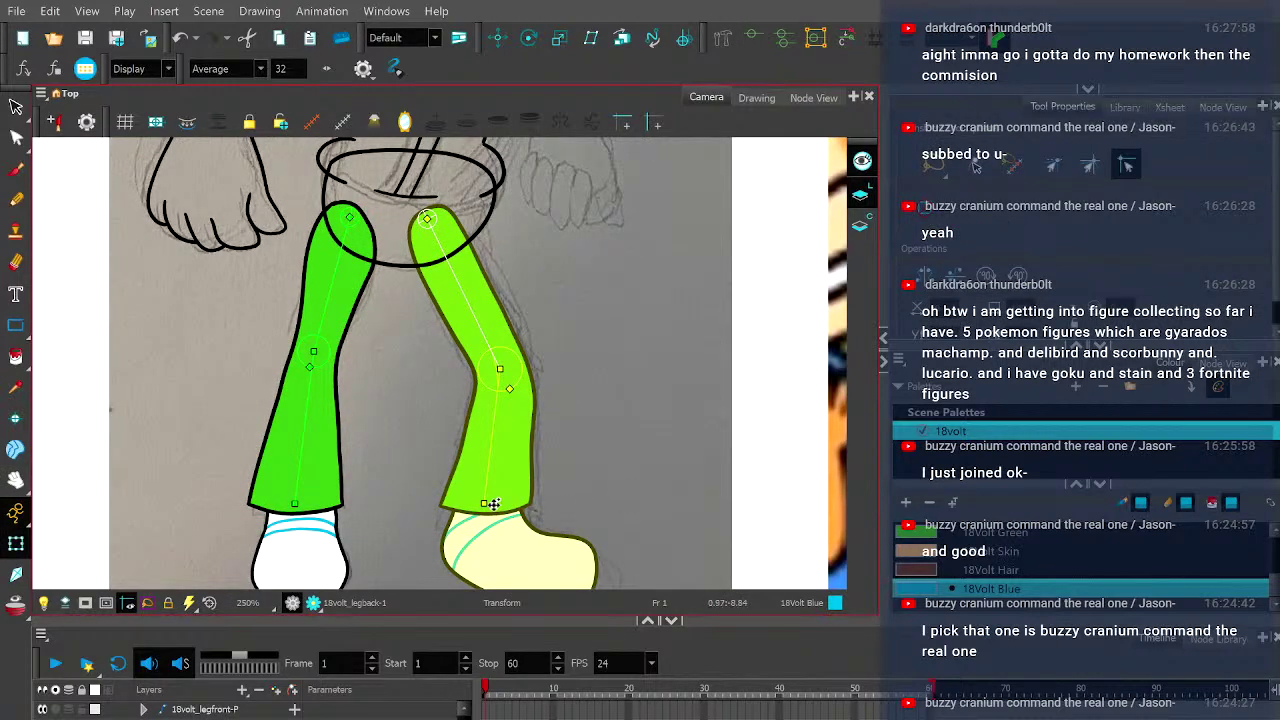
drag(480, 506, 424, 460)
drag(484, 504, 440, 452)
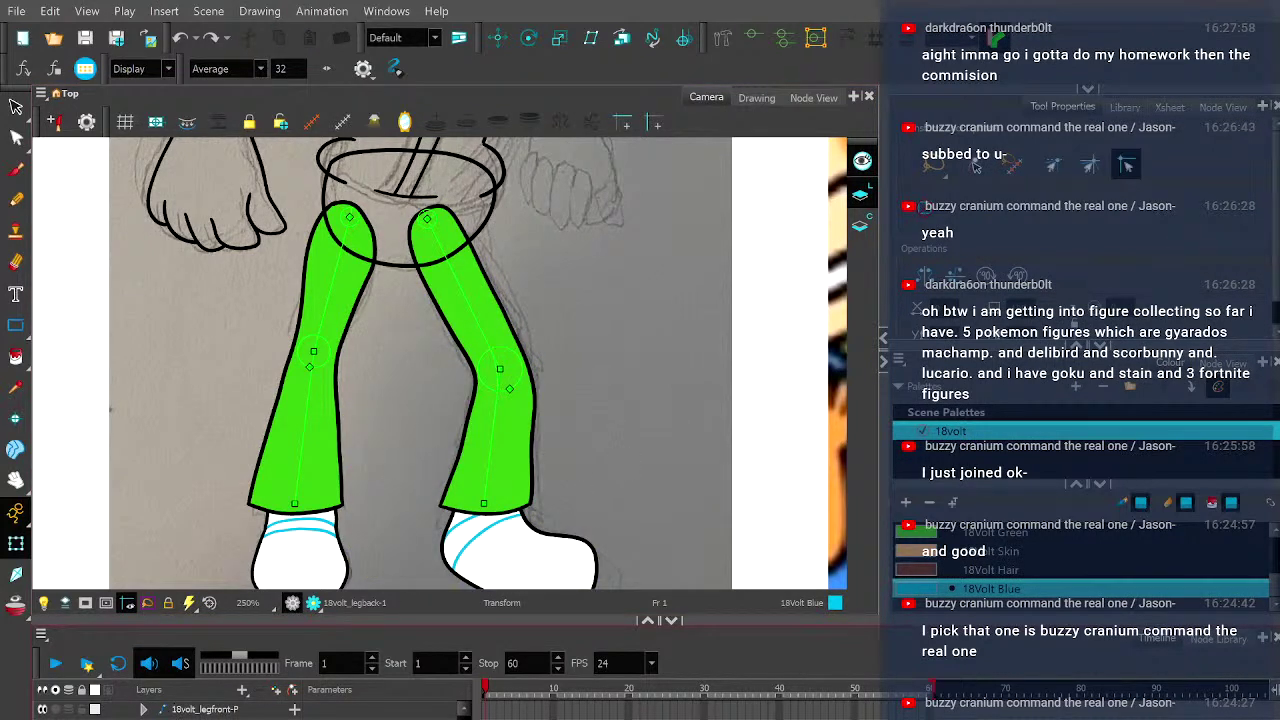
- Hide the deformation controls of both legs in the Camera view
scroll(200, 709, down, 2)
scroll(363, 334, down, 4)
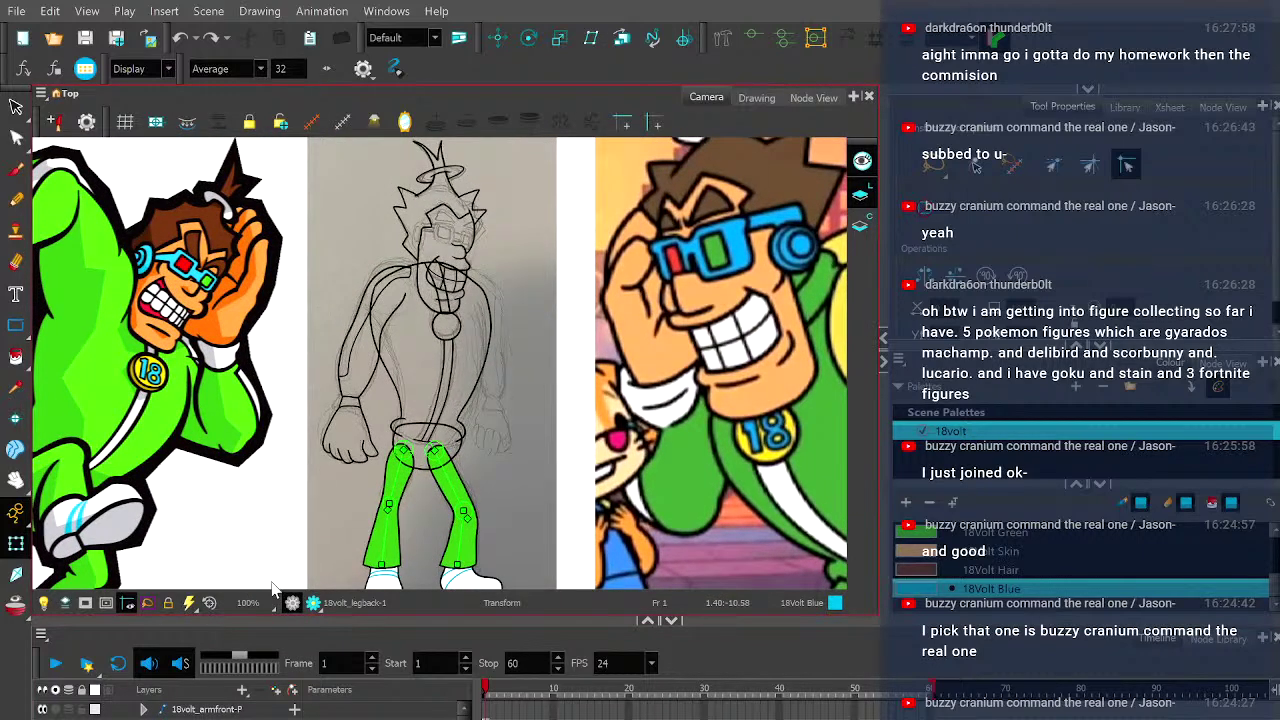
click(750, 39)
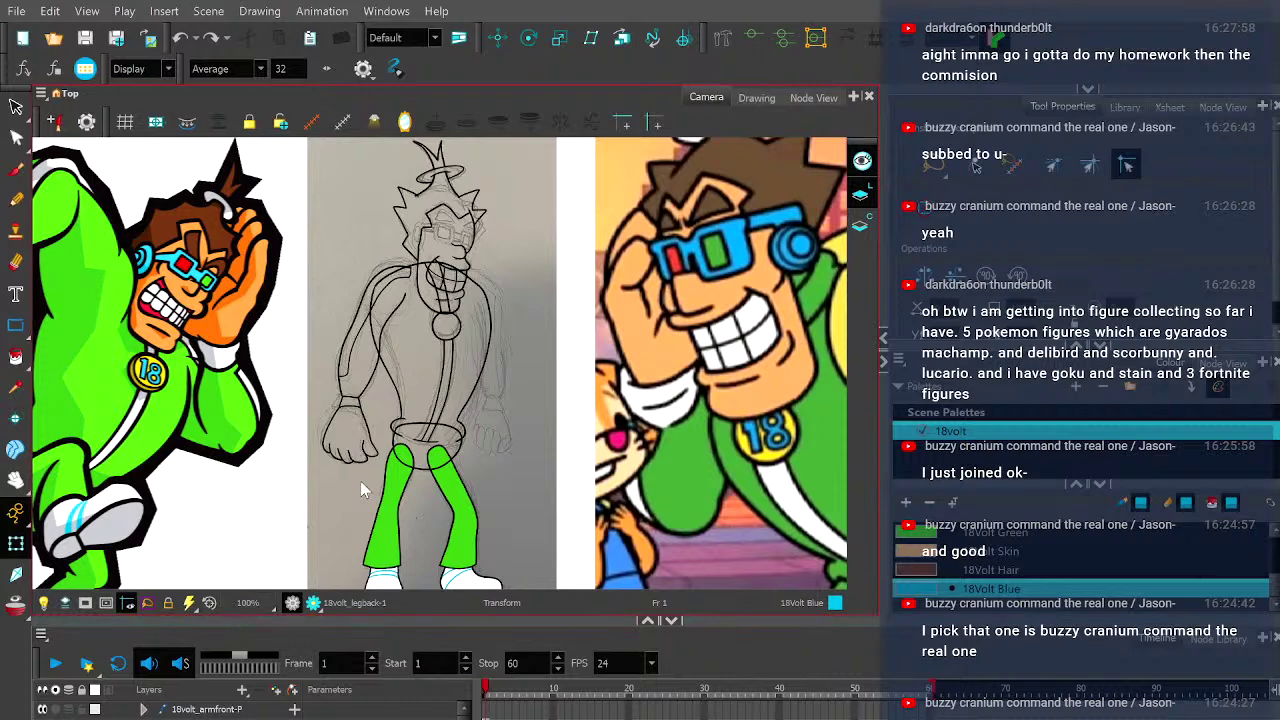
- Select the empty 18volt_armback drawing layer and activate the Pencil tool with the Black palette colour
scroll(420, 313, up, 2)
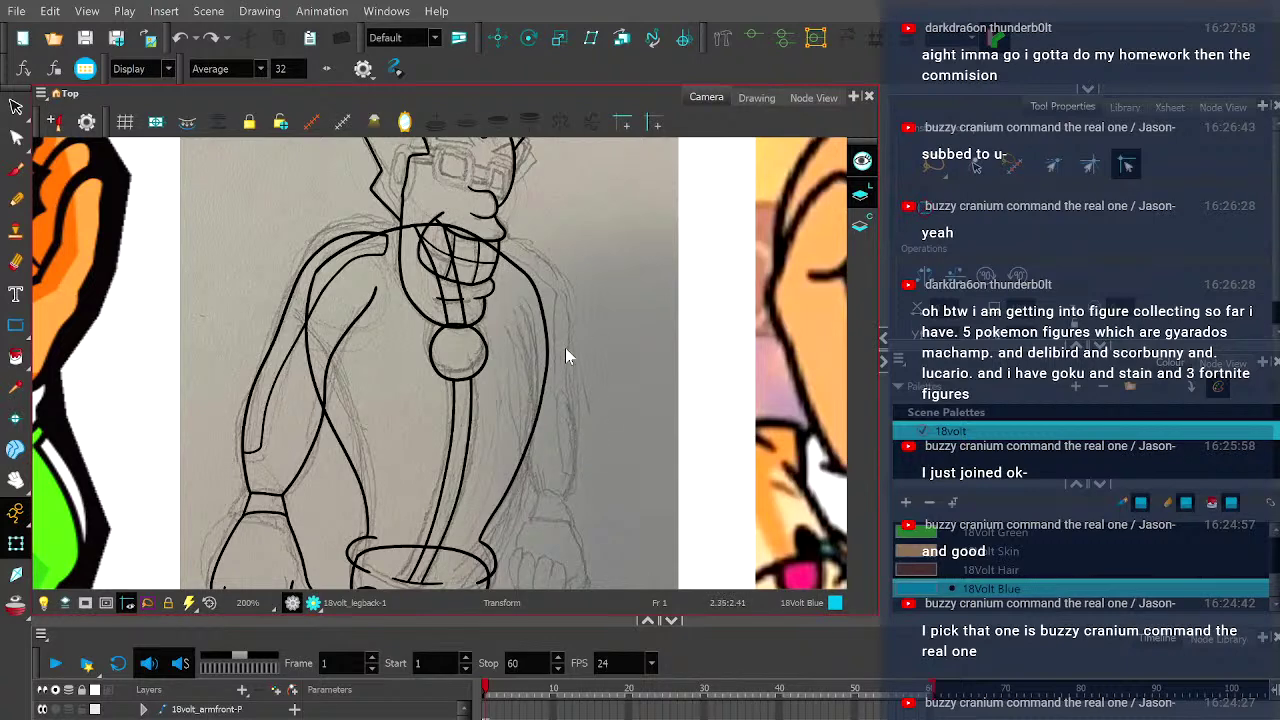
scroll(300, 705, down, 2)
scroll(300, 705, up, 1)
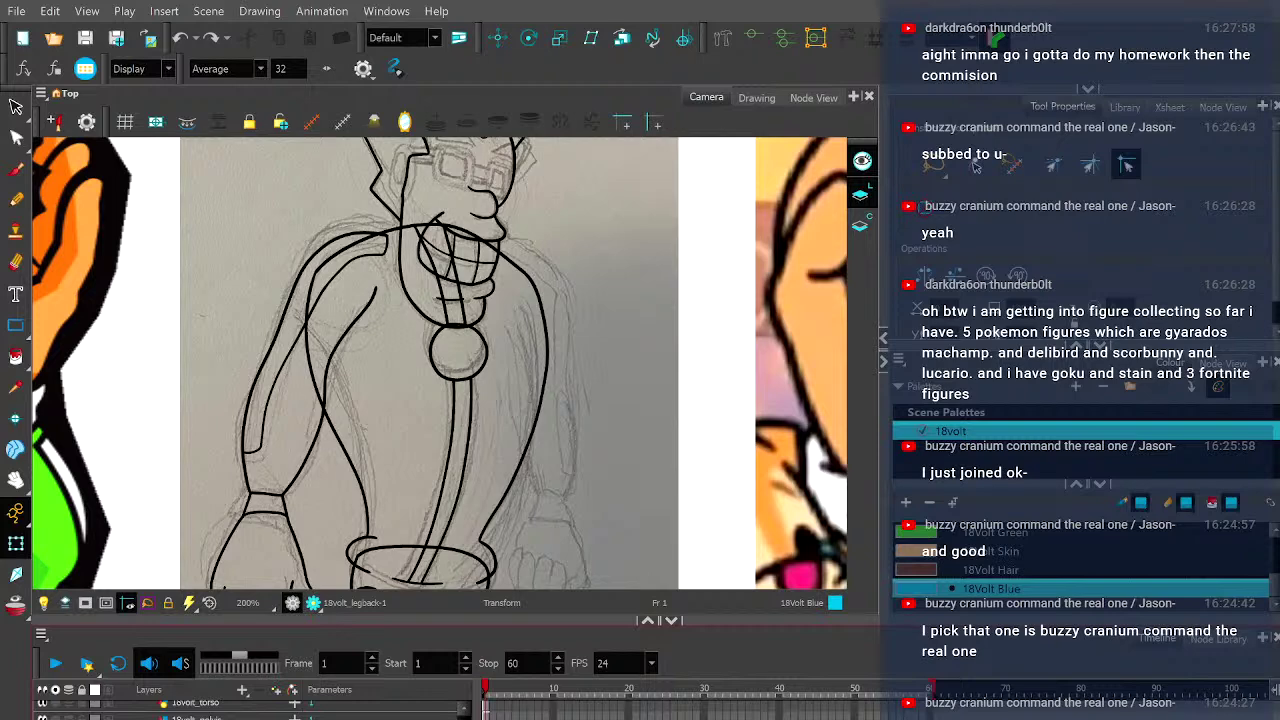
click(270, 705)
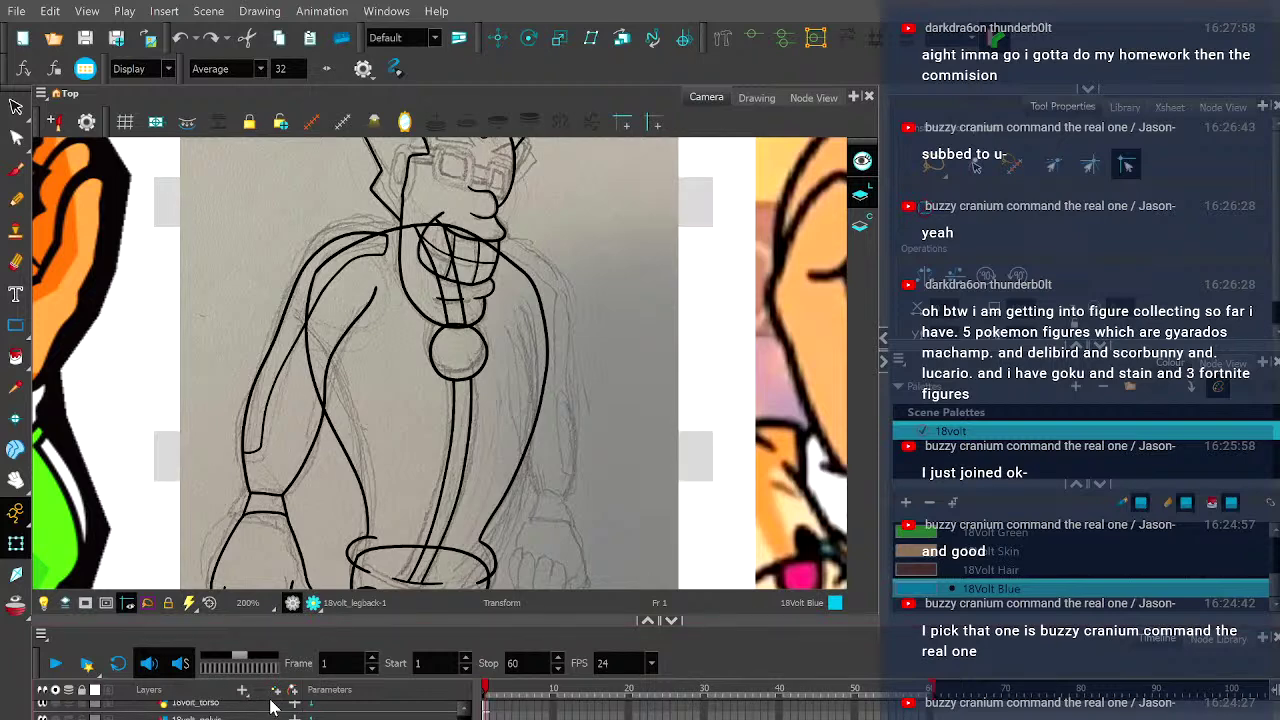
click(556, 449)
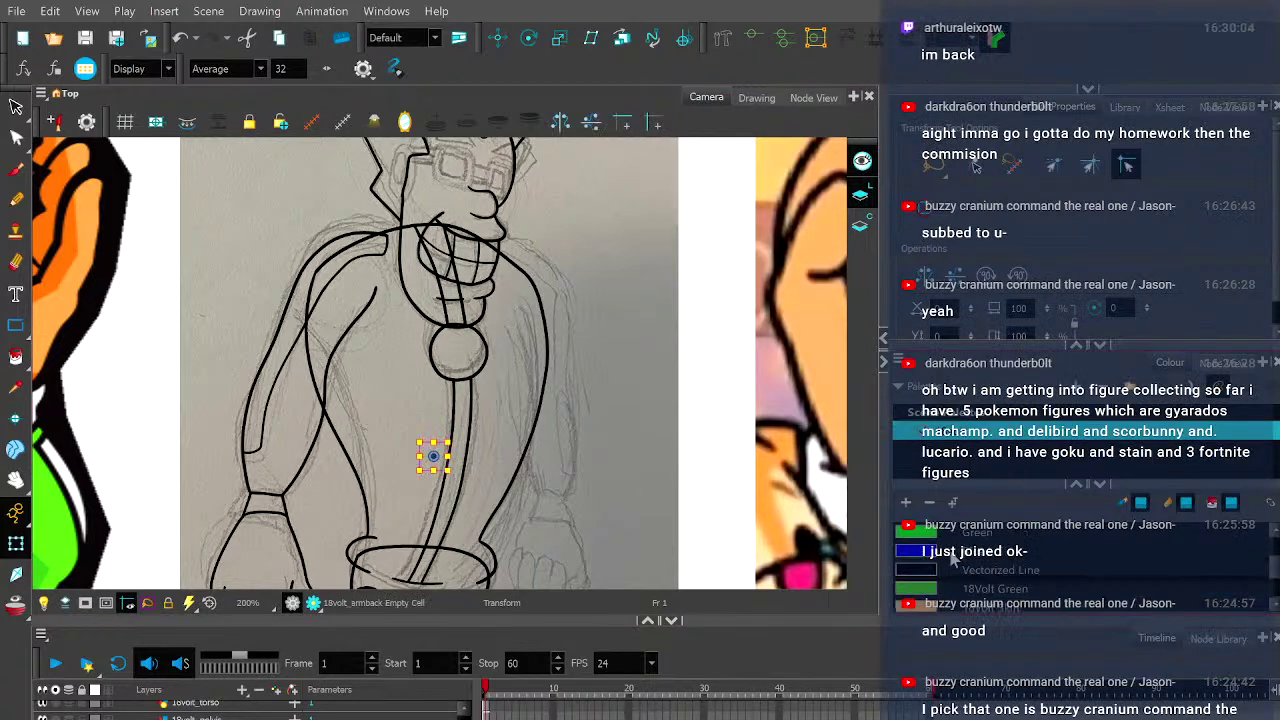
key(alt+slash)
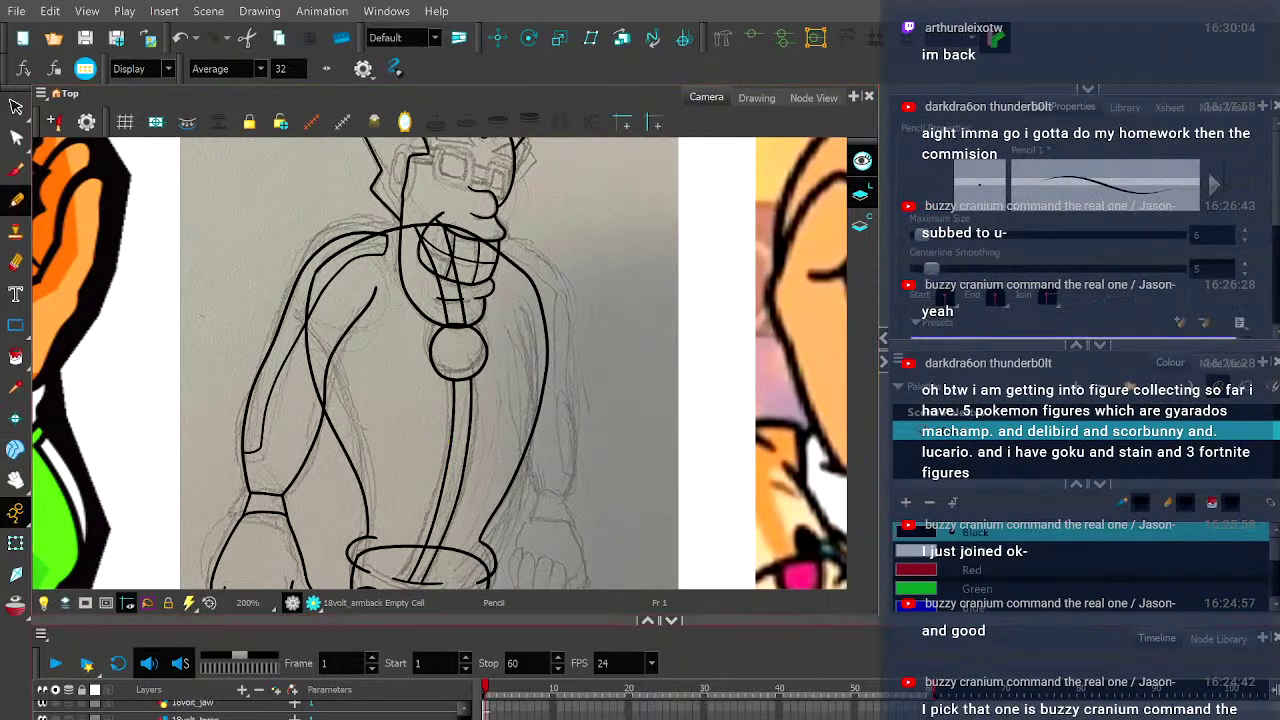
- Examine the sketch's torso and back arm alongside the reference artwork
scroll(250, 705, down, 1)
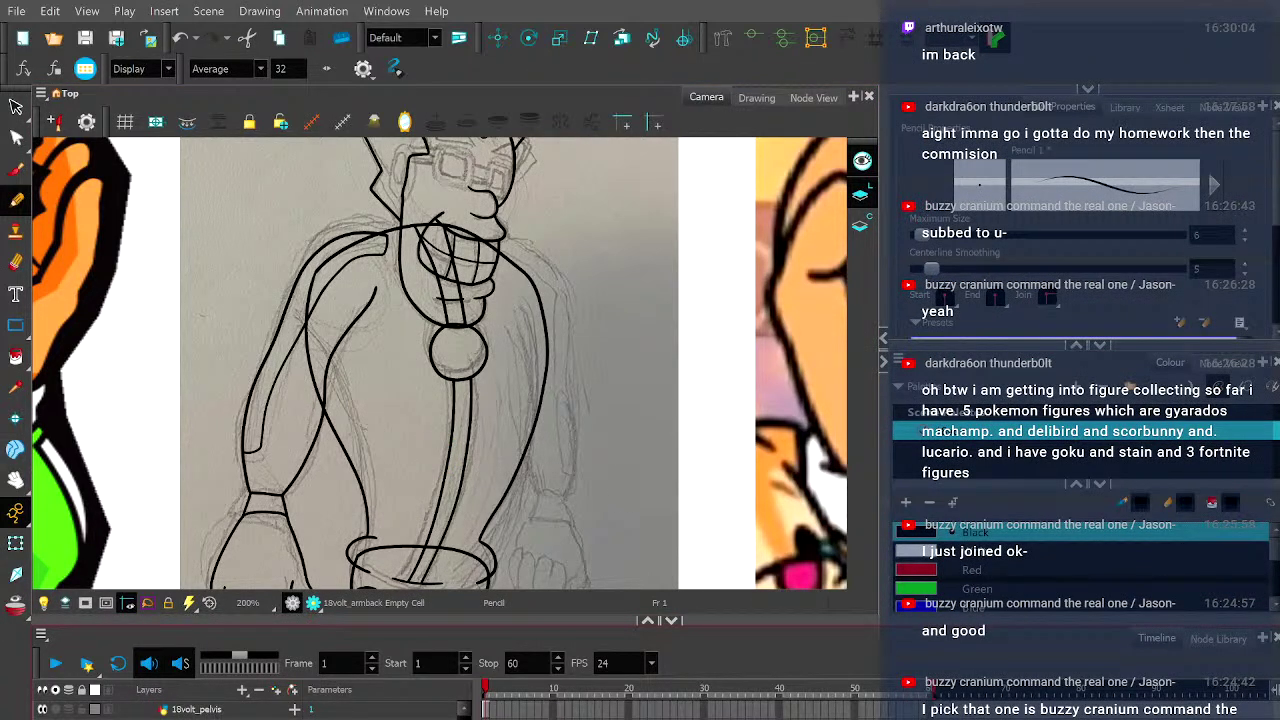
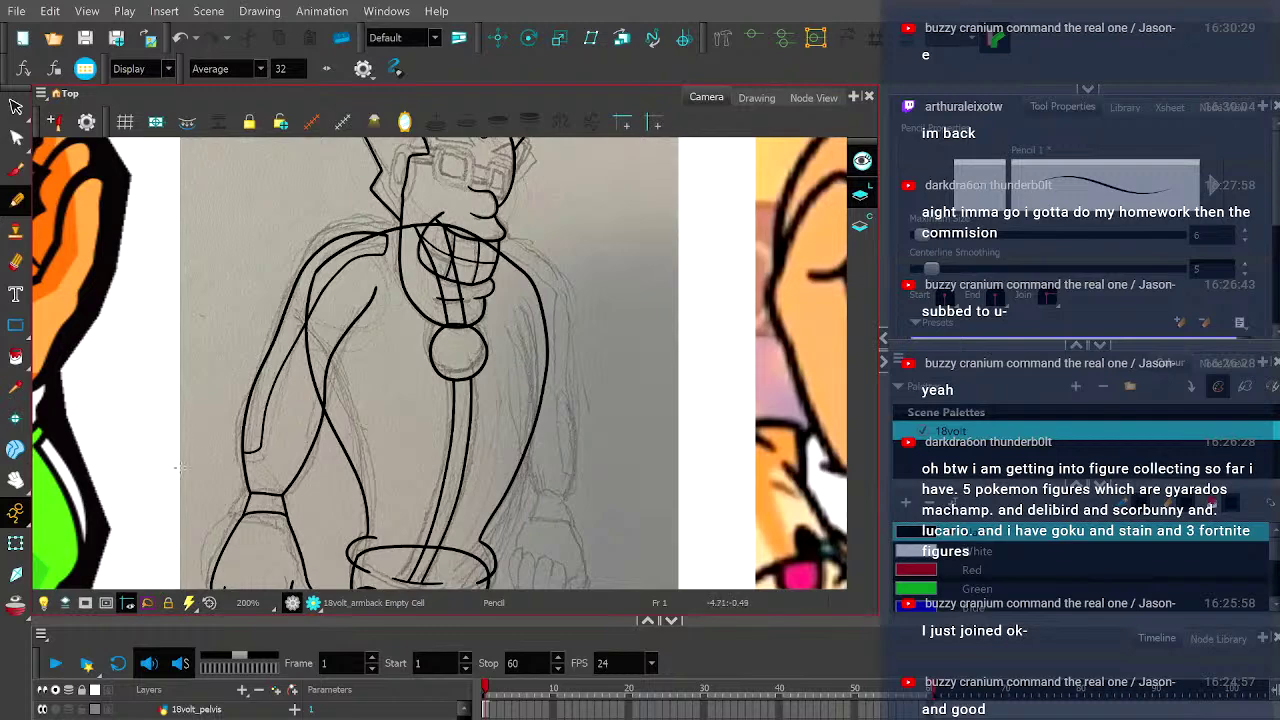
key(1)
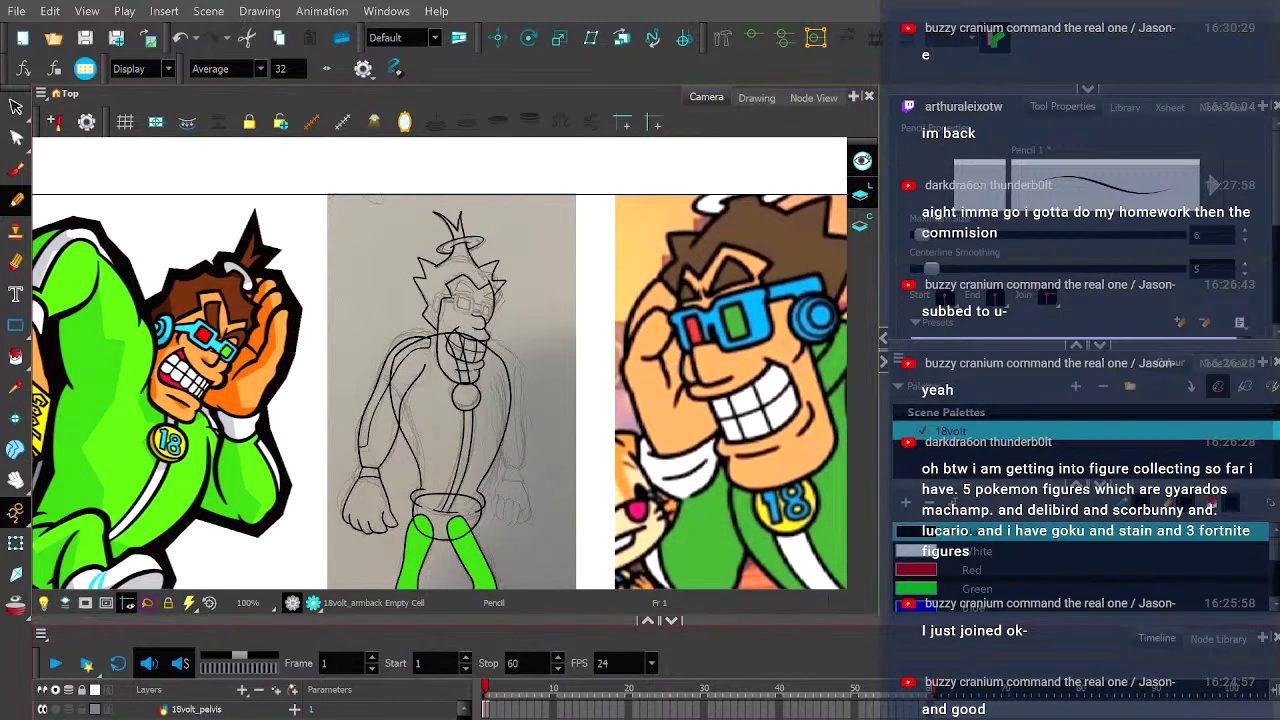
key(2)
drag(491, 409, 564, 329)
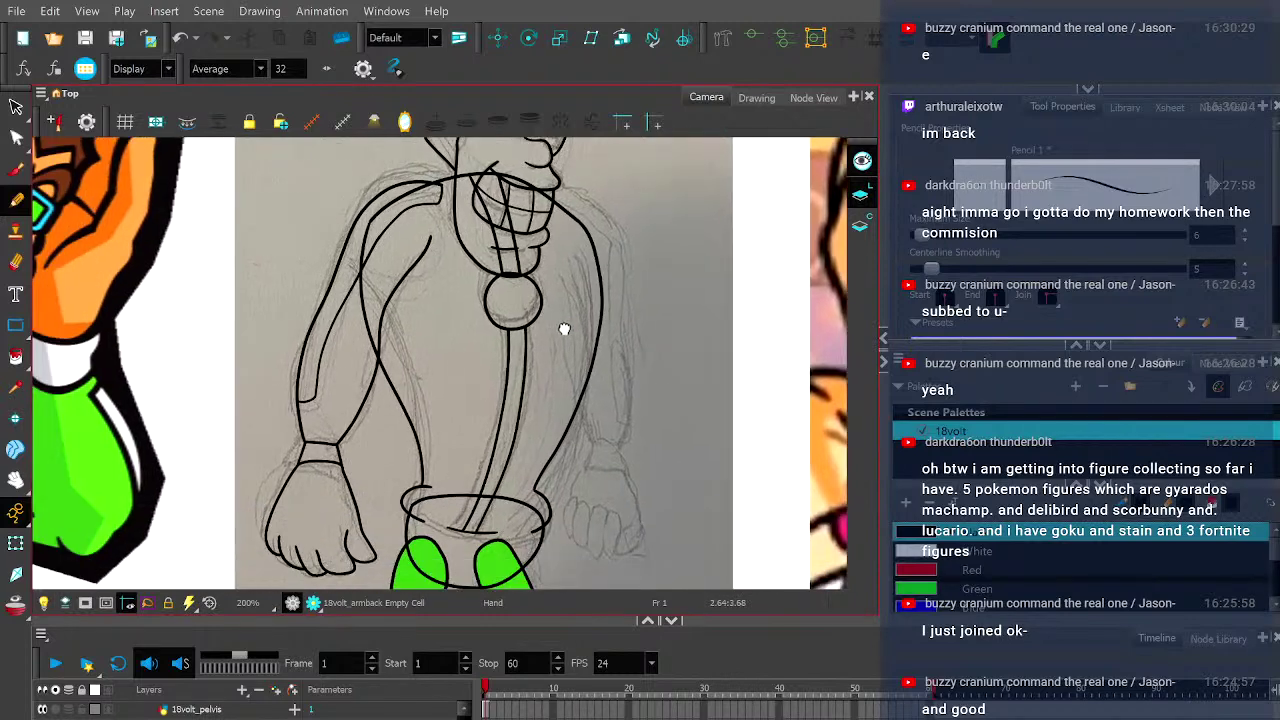
key(space)
scroll(564, 328, down, 2)
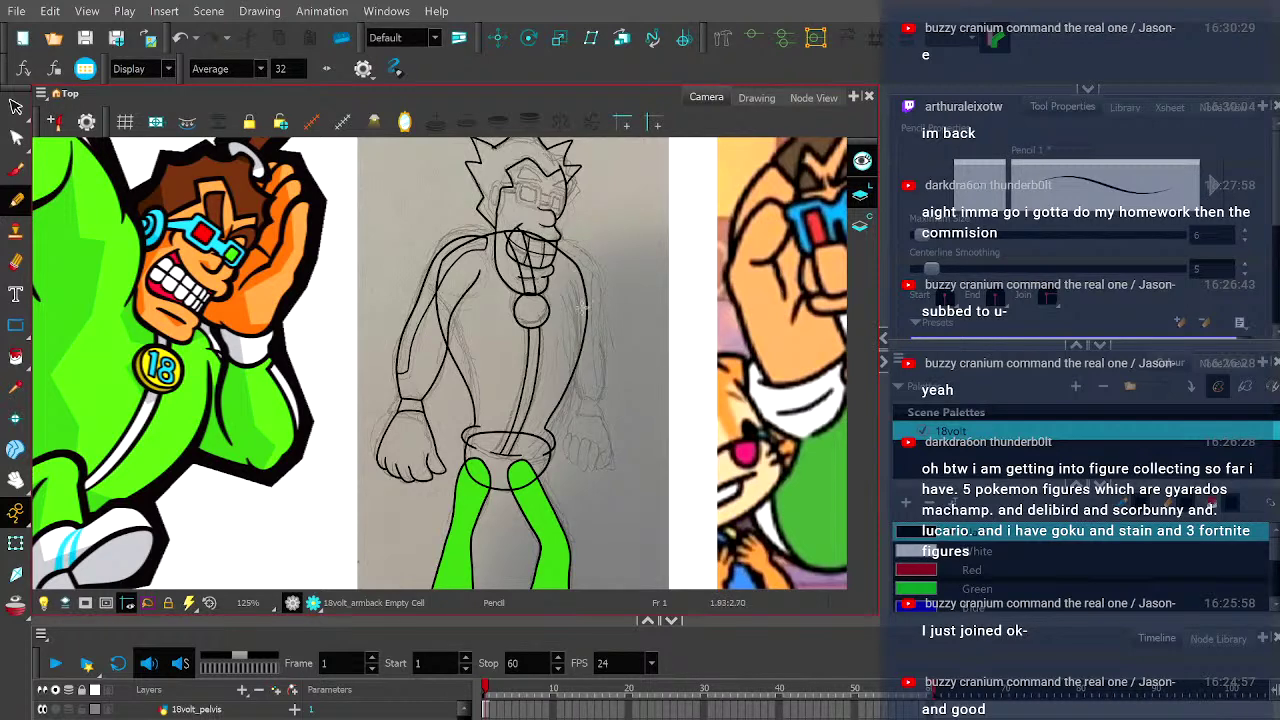
scroll(586, 300, up, 2)
scroll(586, 300, down, 1)
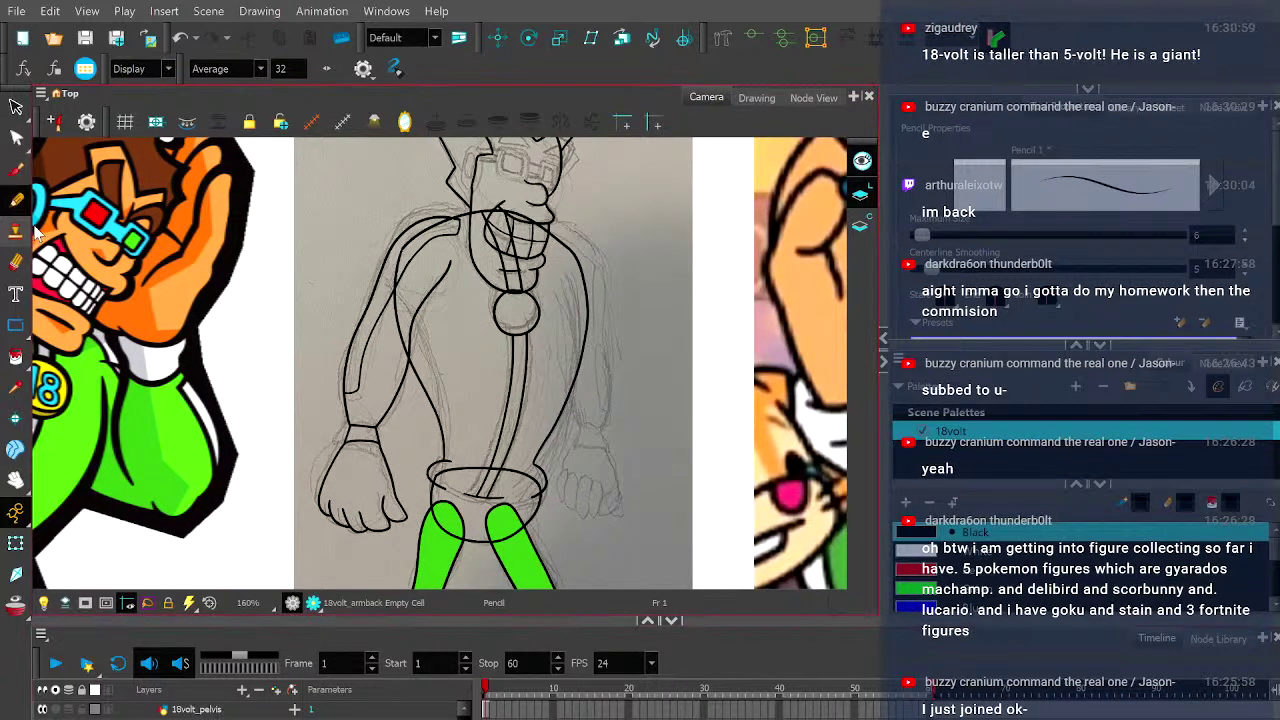
scroll(549, 342, up, 2)
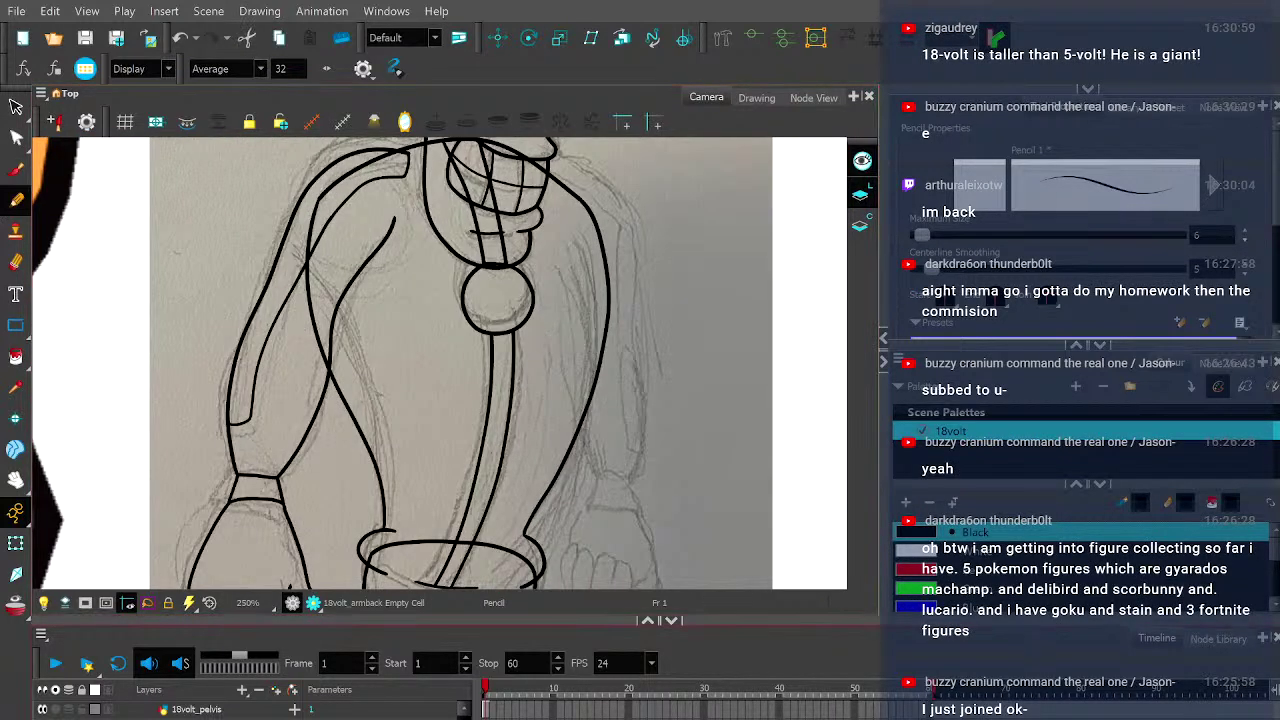
scroll(143, 709, up, 3)
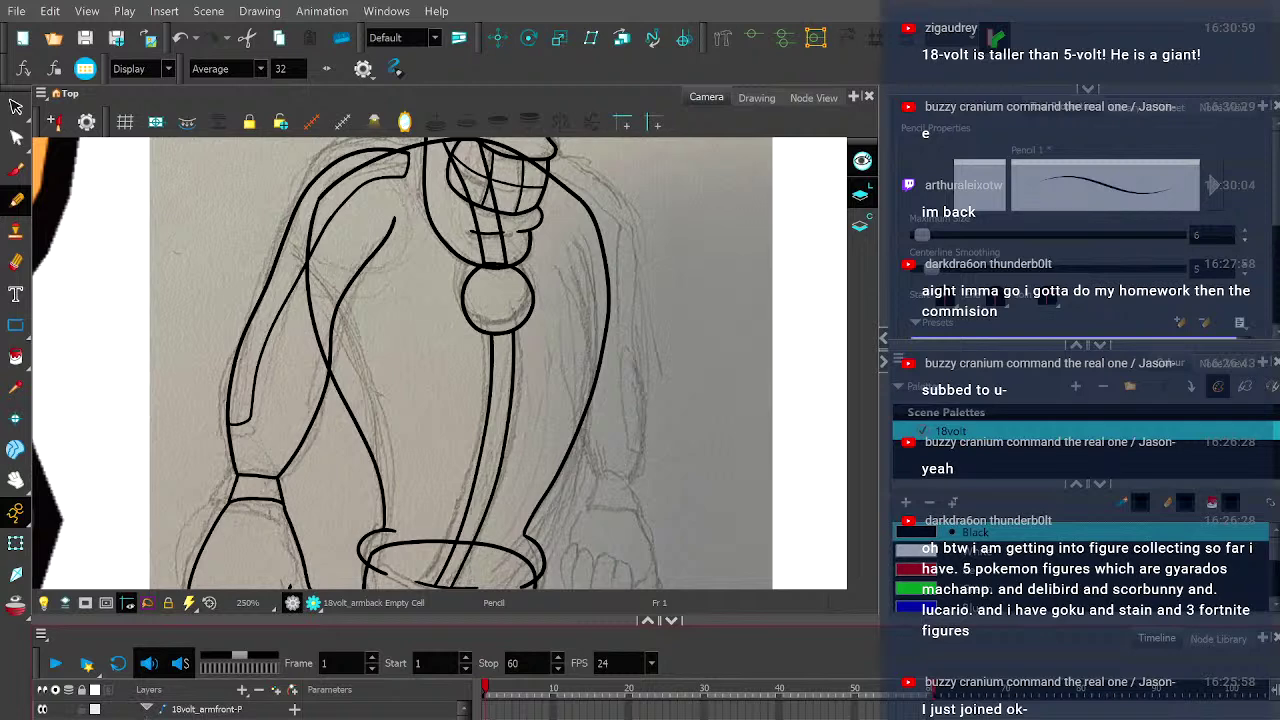
- Collapse the front arm's peg layer and compare the sketch's back arm with both reference images
click(147, 709)
scroll(147, 710, down, 3)
scroll(147, 710, up, 1)
mouse_move(626, 323)
mouse_down()
mouse_move(668, 366)
mouse_move(608, 344)
mouse_up()
scroll(668, 366, down, 1)
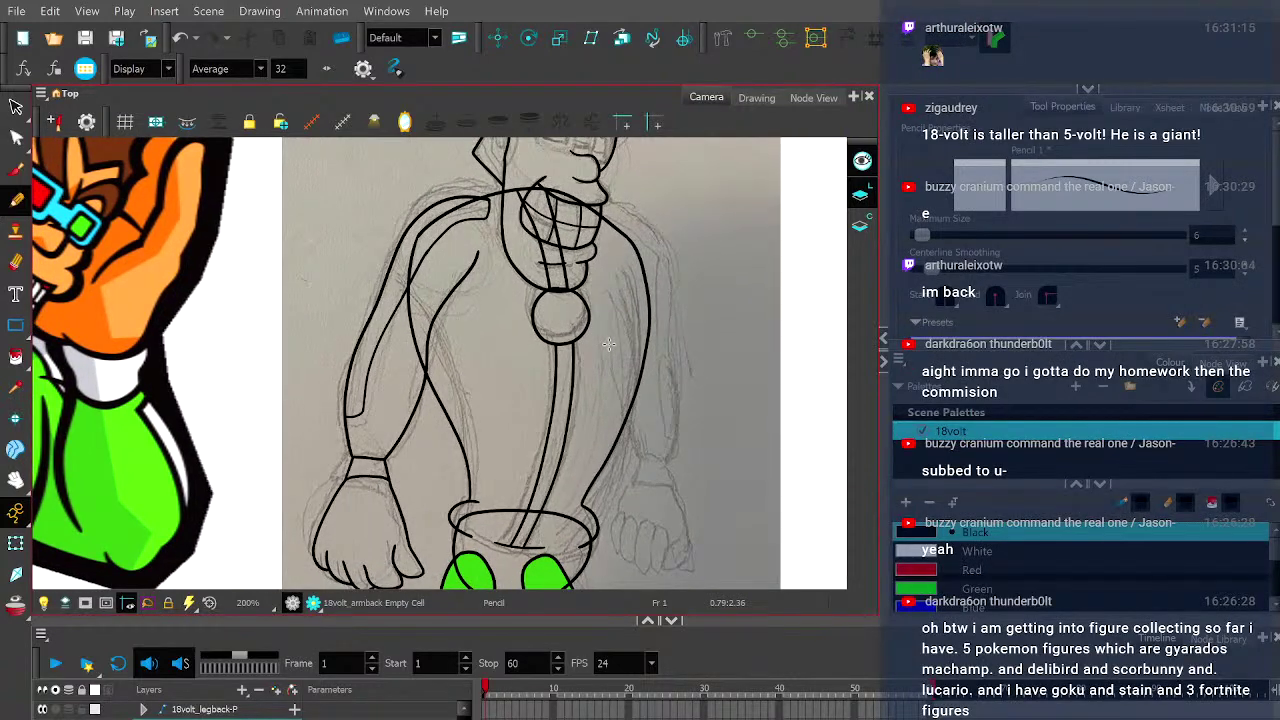
scroll(608, 345, down, 4)
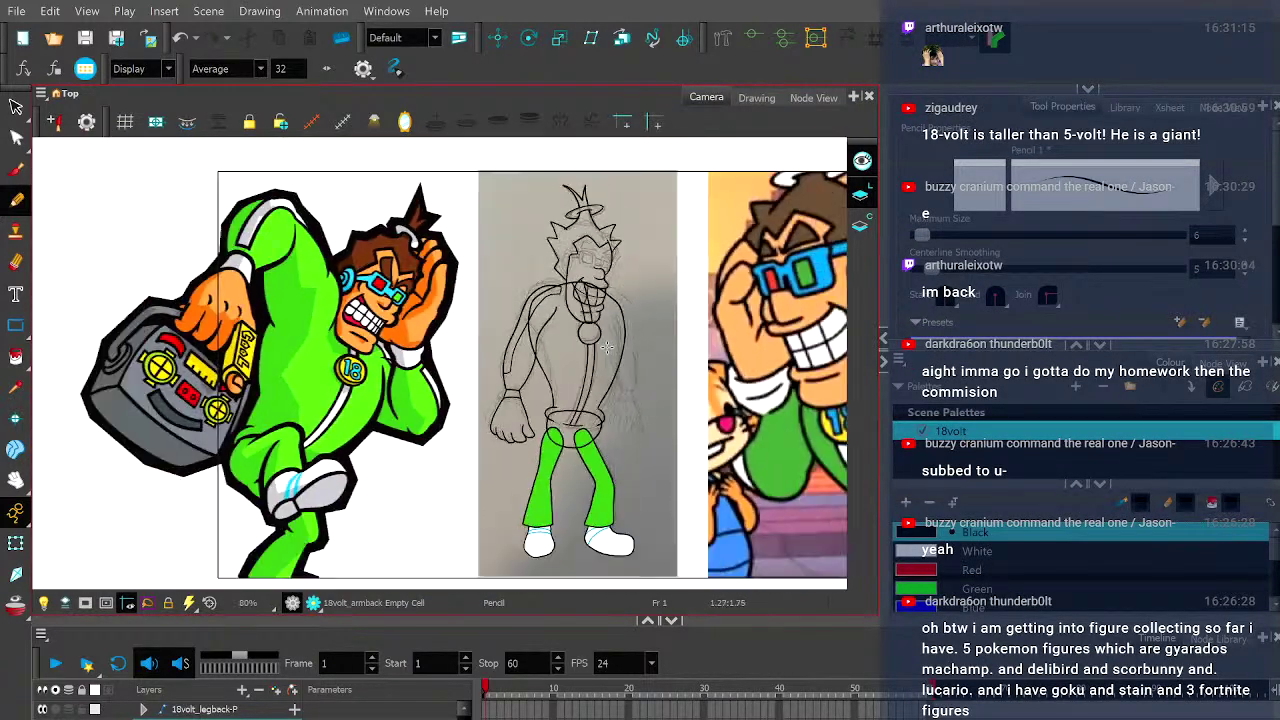
scroll(604, 347, down, 2)
drag(604, 347, 498, 355)
key(space)
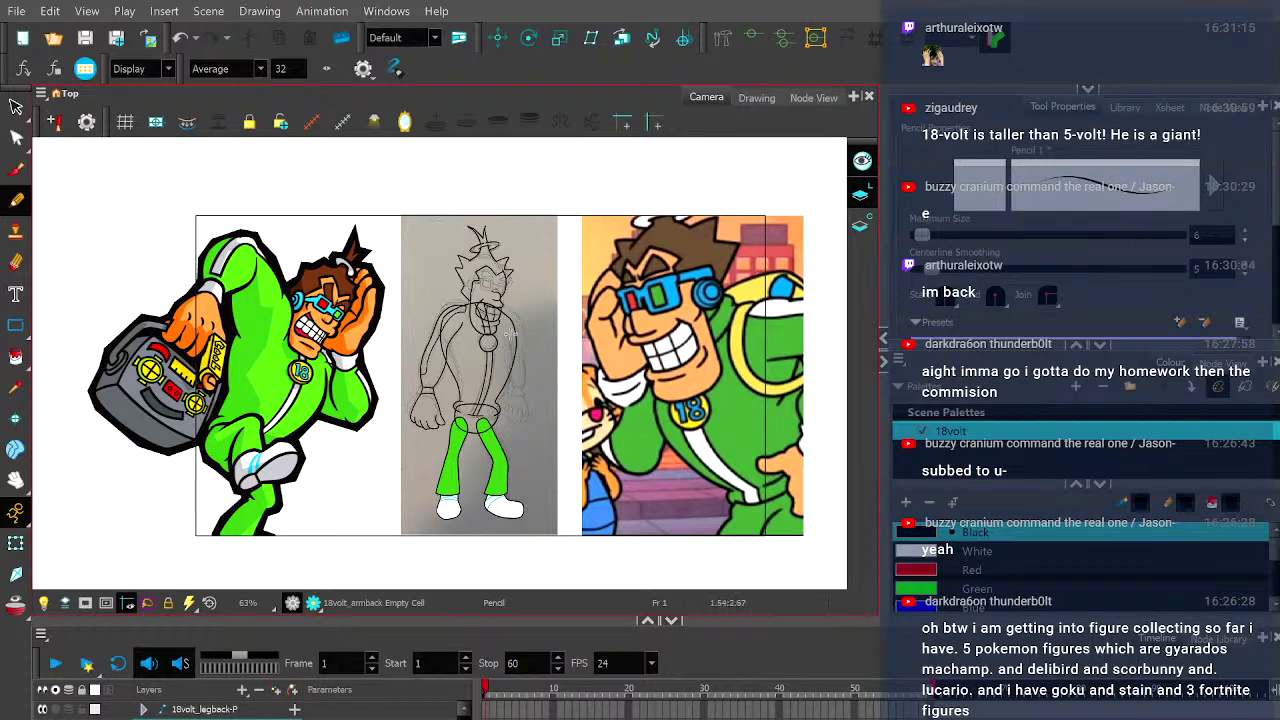
scroll(510, 330, up, 6)
scroll(483, 283, up, 1)
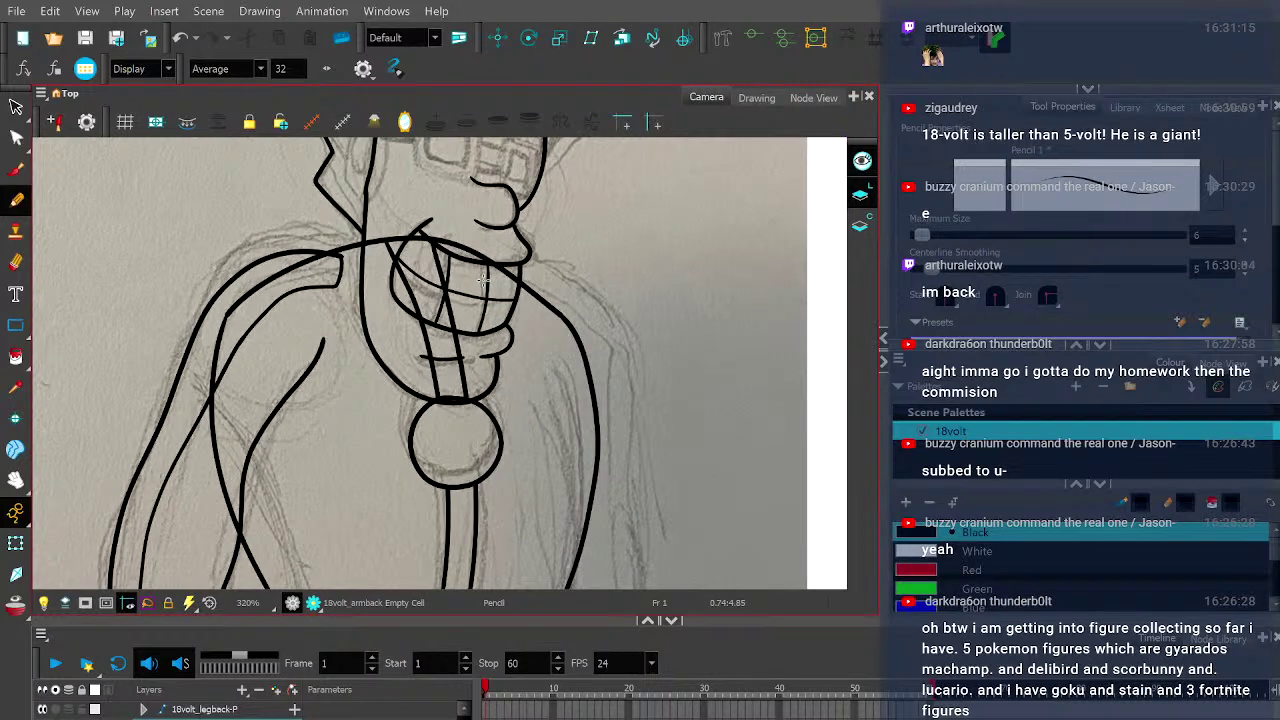
- Draw the back arm's inner and outer outlines from wrist to shoulder over the sketch with the Pencil tool
scroll(597, 374, down, 1)
scroll(600, 374, down, 1)
drag(600, 374, 636, 388)
key(space)
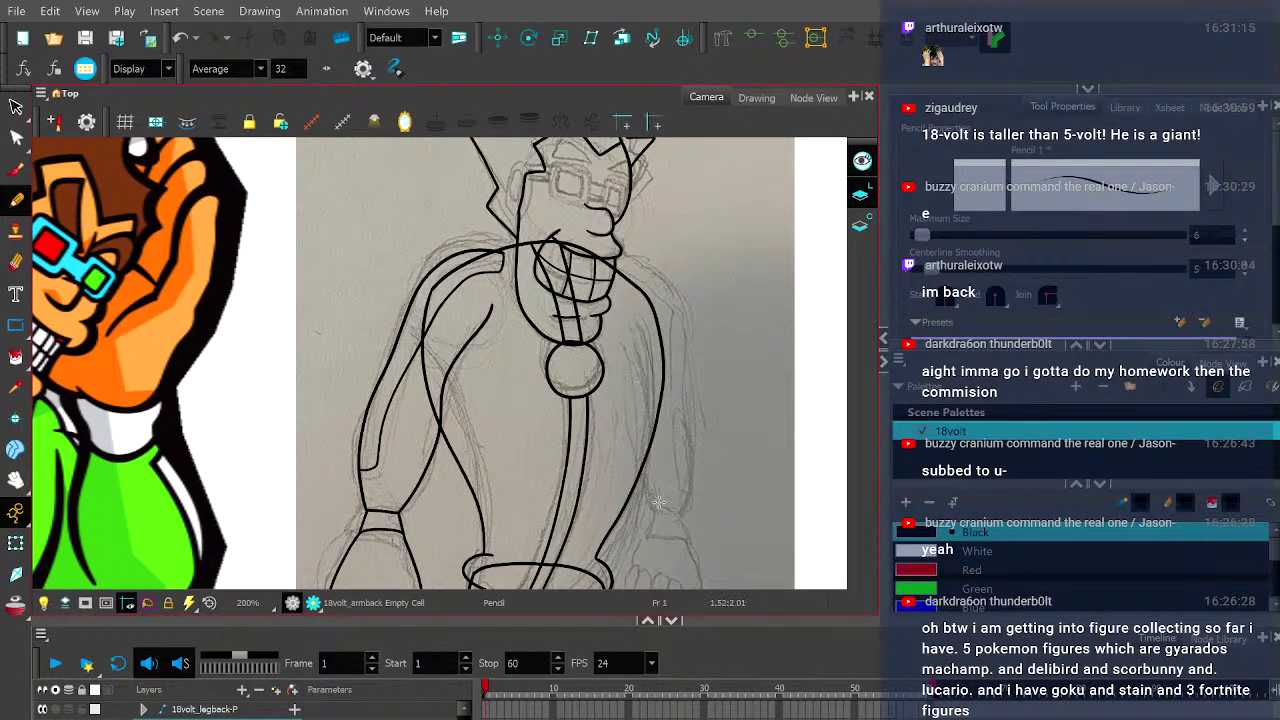
key(ctrl)
mouse_move(660, 508)
mouse_down()
mouse_move(622, 423)
mouse_move(611, 303)
mouse_move(580, 278)
mouse_up()
key(ctrl+z)
mouse_move(662, 500)
mouse_down()
mouse_move(643, 474)
mouse_move(633, 368)
mouse_move(595, 286)
mouse_up()
mouse_move(684, 506)
mouse_down()
mouse_move(687, 336)
mouse_move(648, 263)
mouse_move(578, 268)
mouse_up()
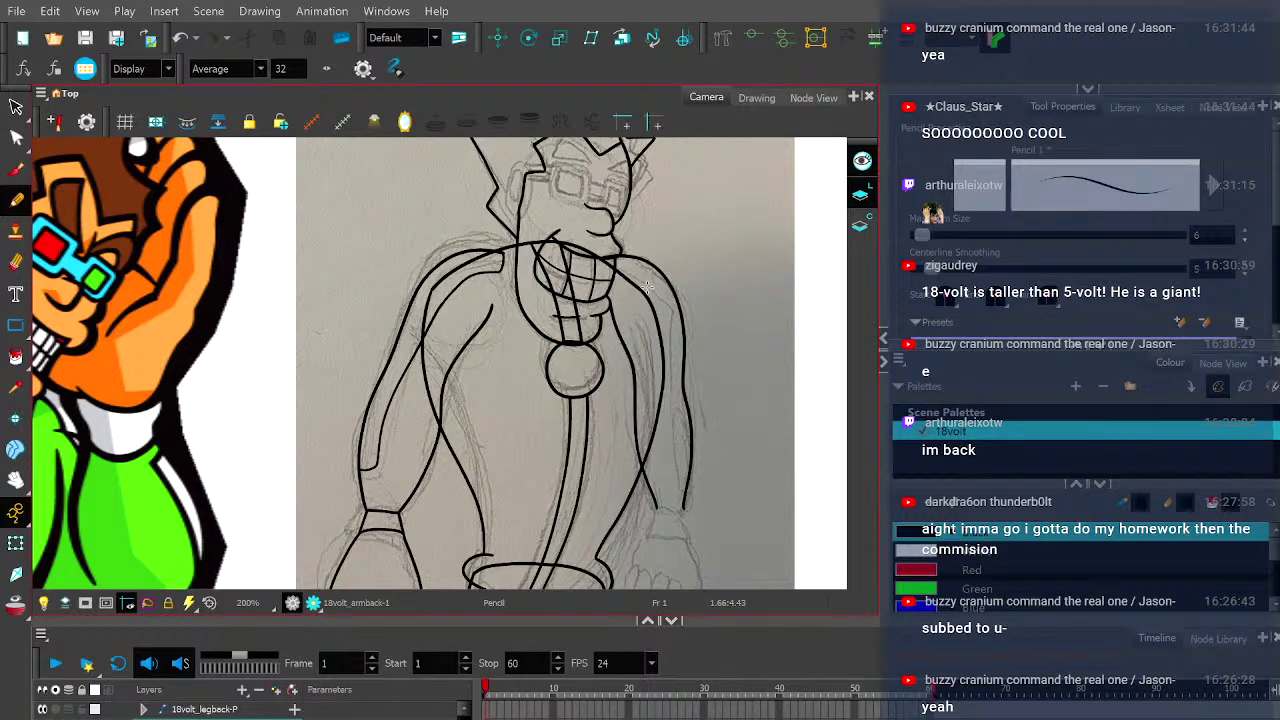
- Erase the rounded tip of the back arm's outer line at the wrist
scroll(648, 290, down, 2)
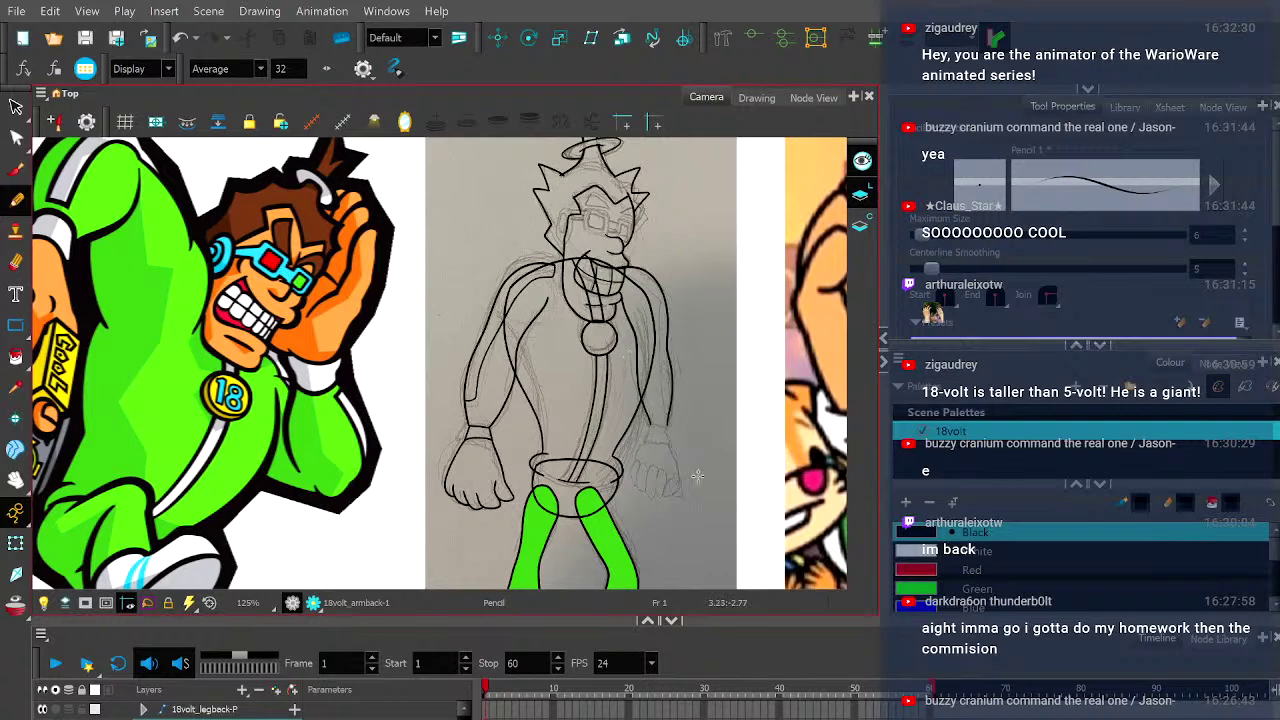
scroll(628, 360, up, 4)
scroll(626, 368, up, 1)
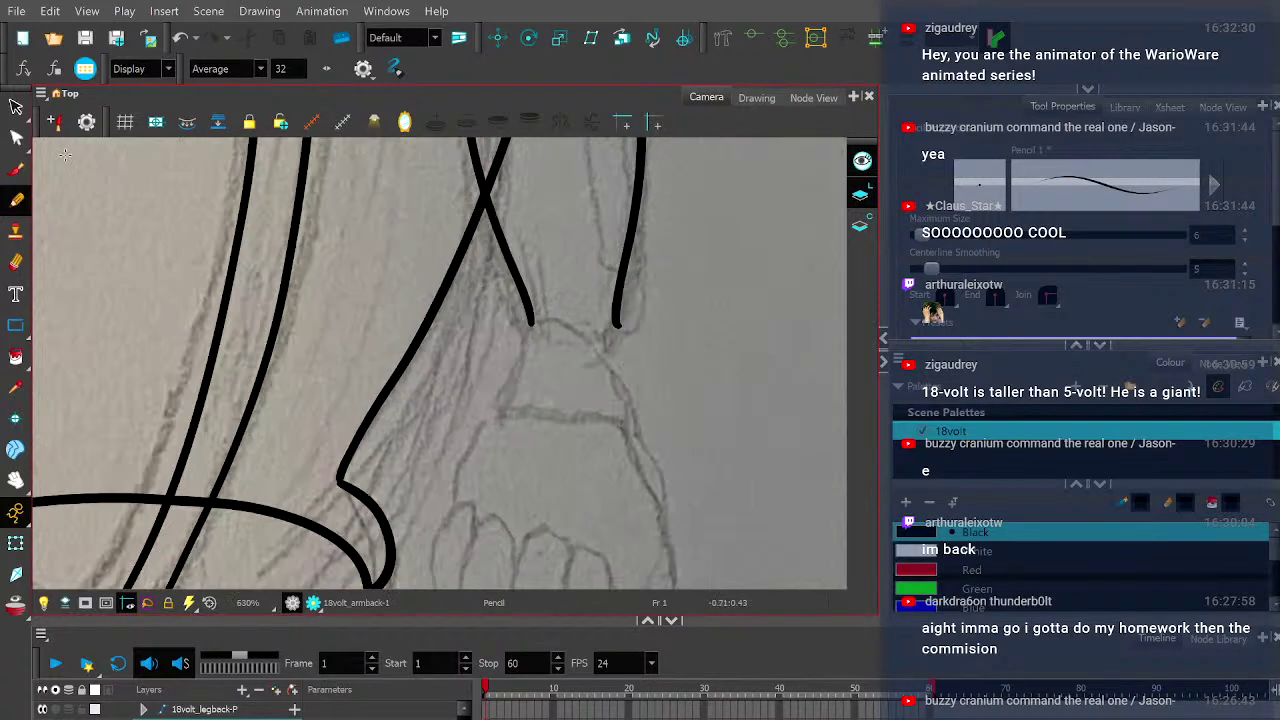
key(alt+e)
scroll(547, 312, up, 2)
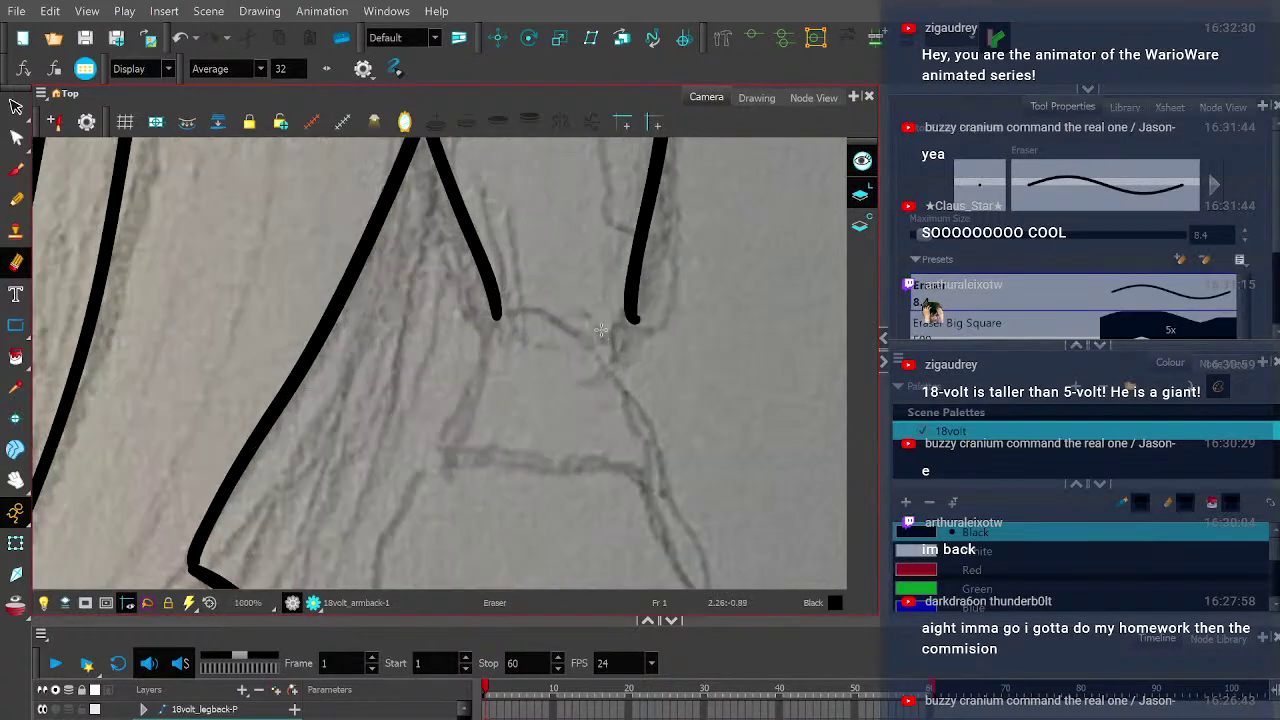
drag(640, 316, 624, 306)
- Extend the wrist end of the back arm's outer line downward with the Contour Editor, level with the inner line's end
click(15, 138)
click(628, 287)
scroll(622, 287, up, 2)
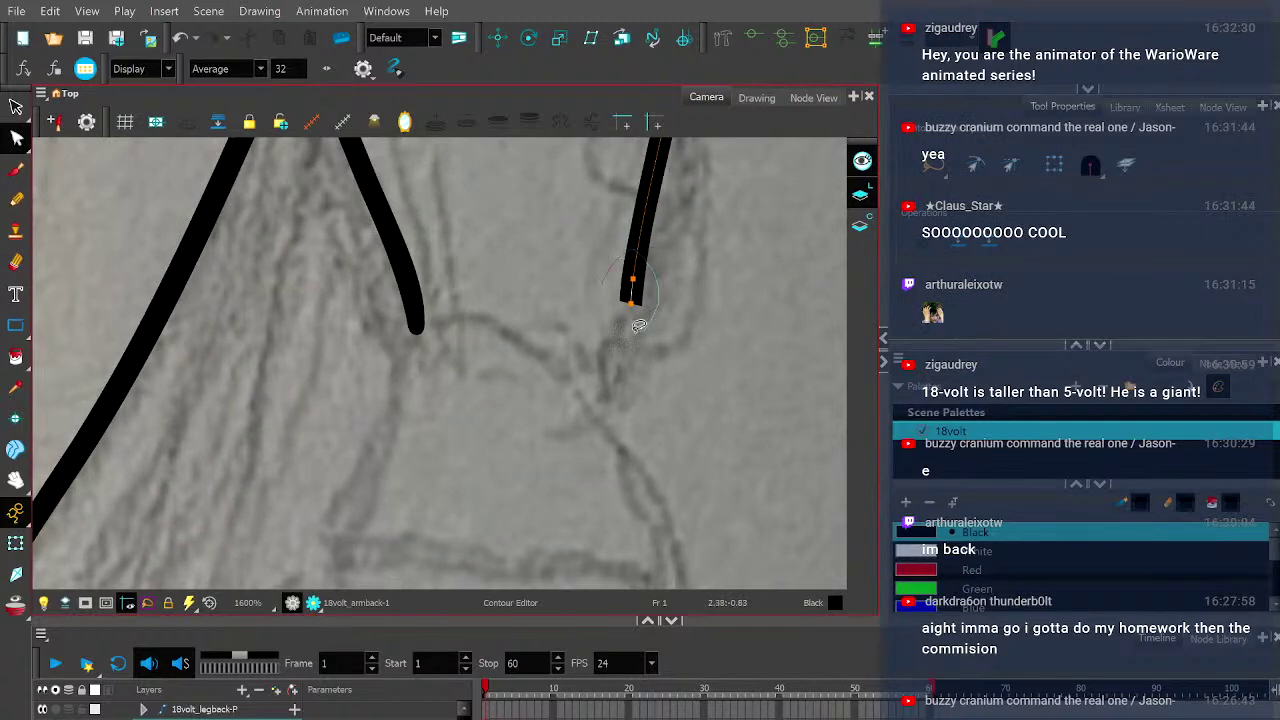
mouse_move(623, 318)
mouse_down()
mouse_move(620, 358)
mouse_move(621, 343)
mouse_up()
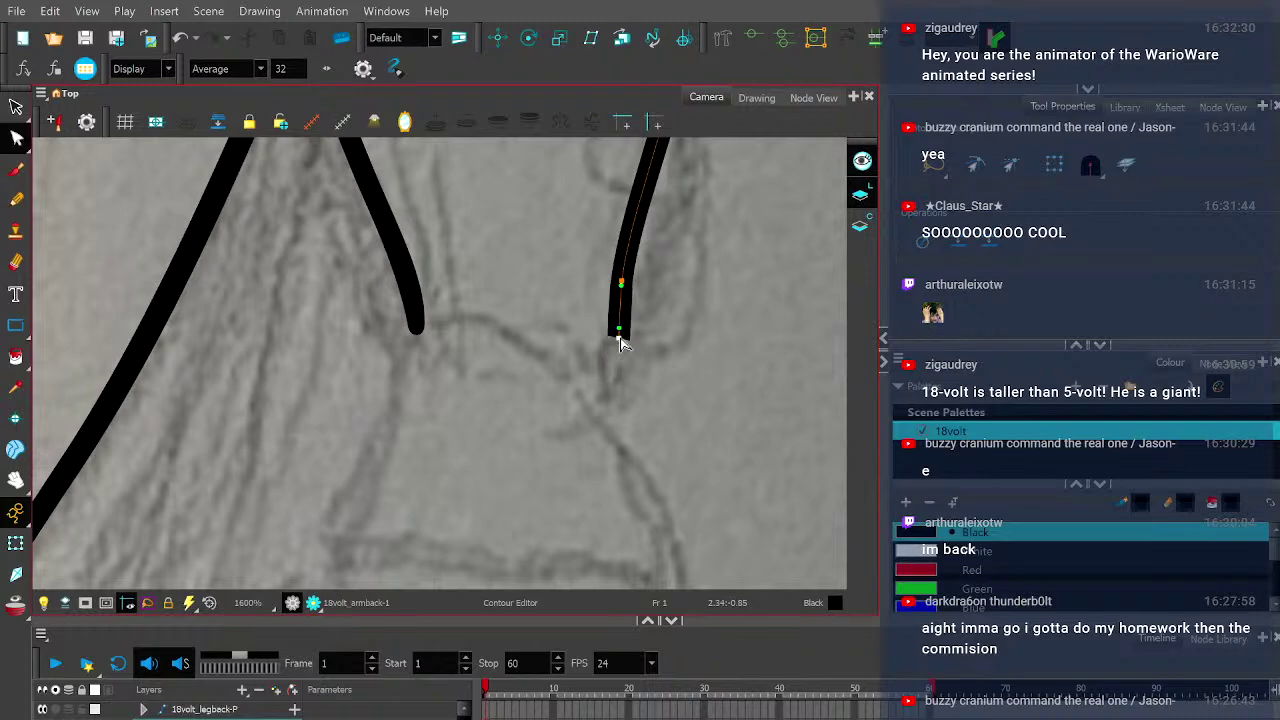
- Examine the back arm's outline and sketched hand against the front arm and the reference artwork
scroll(621, 343, down, 8)
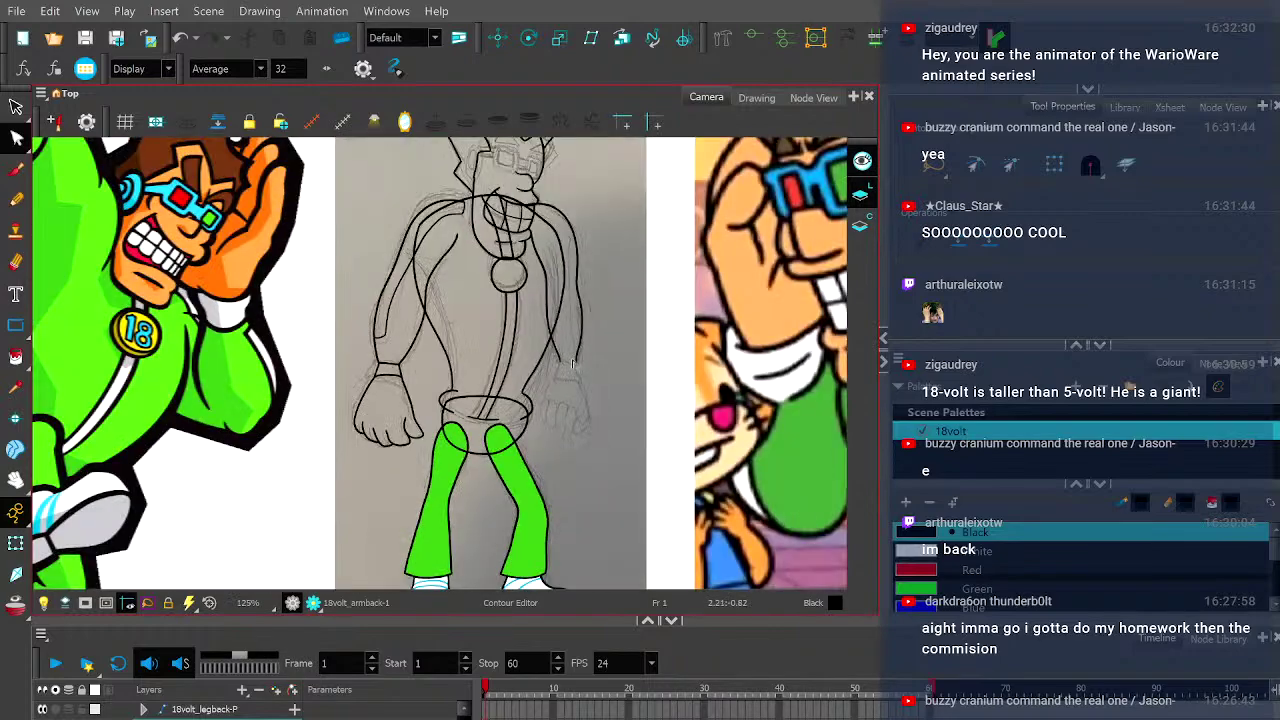
scroll(575, 352, up, 2)
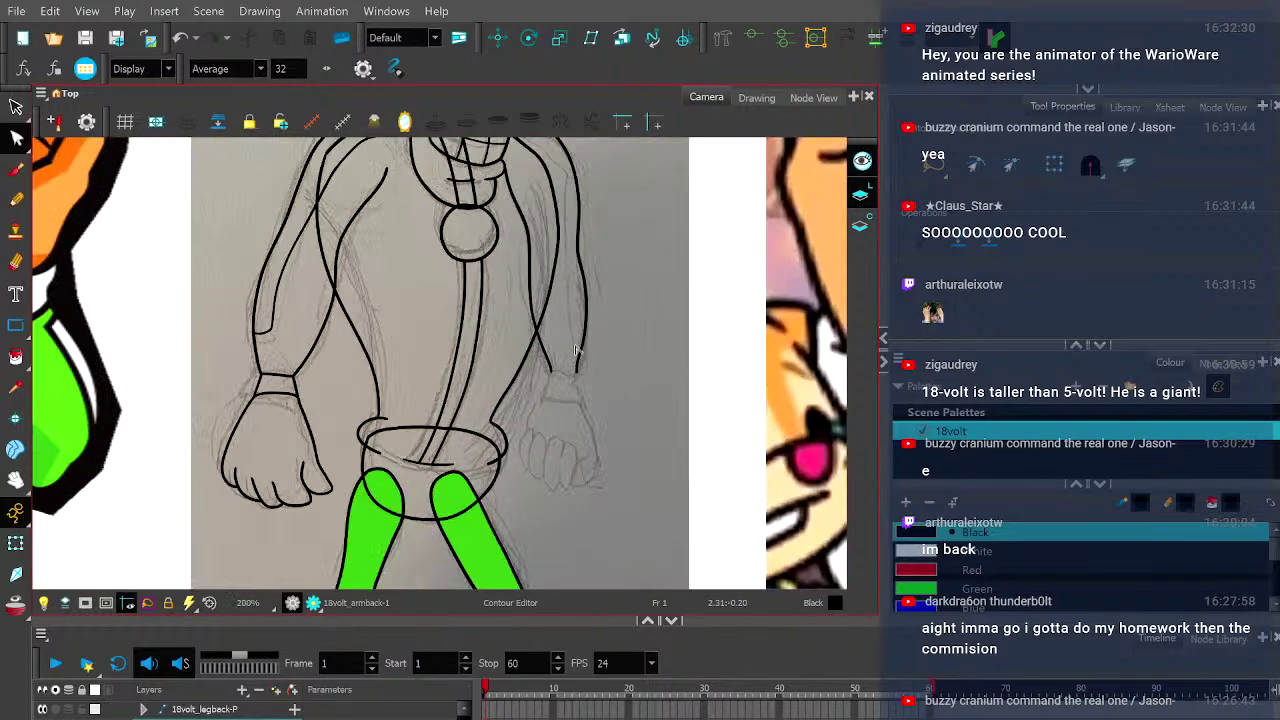
scroll(575, 352, up, 2)
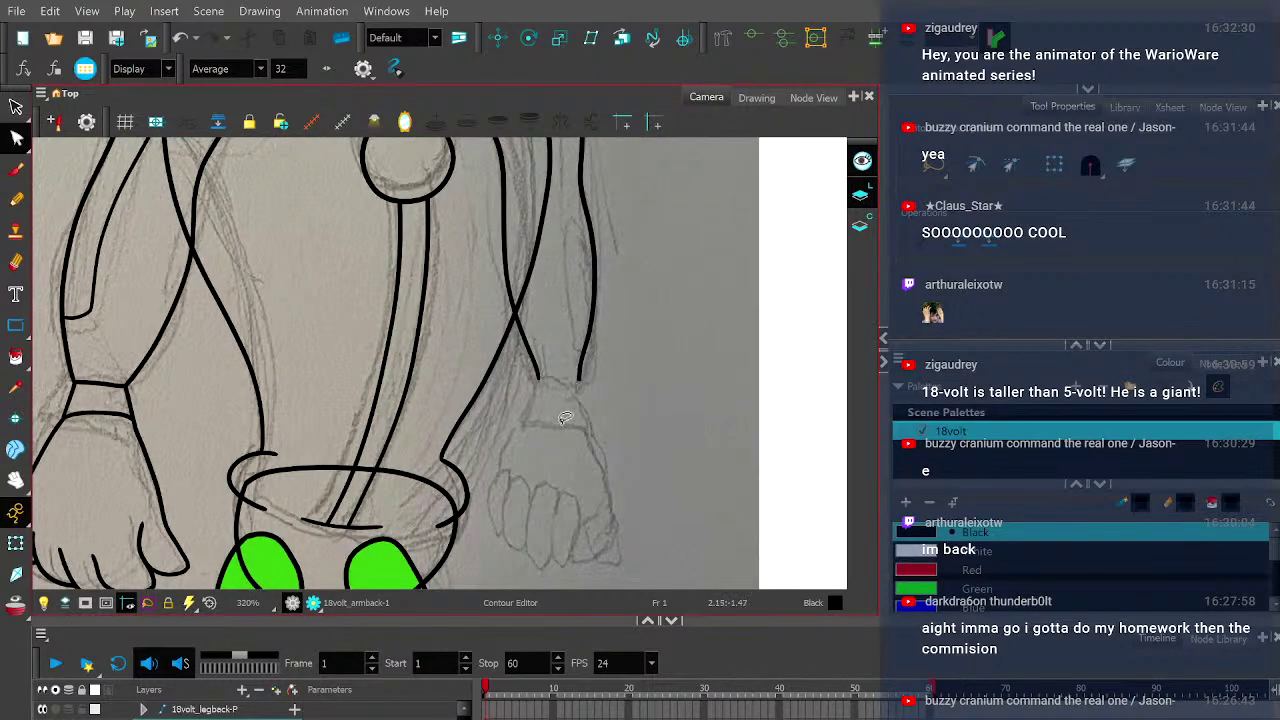
scroll(565, 418, down, 5)
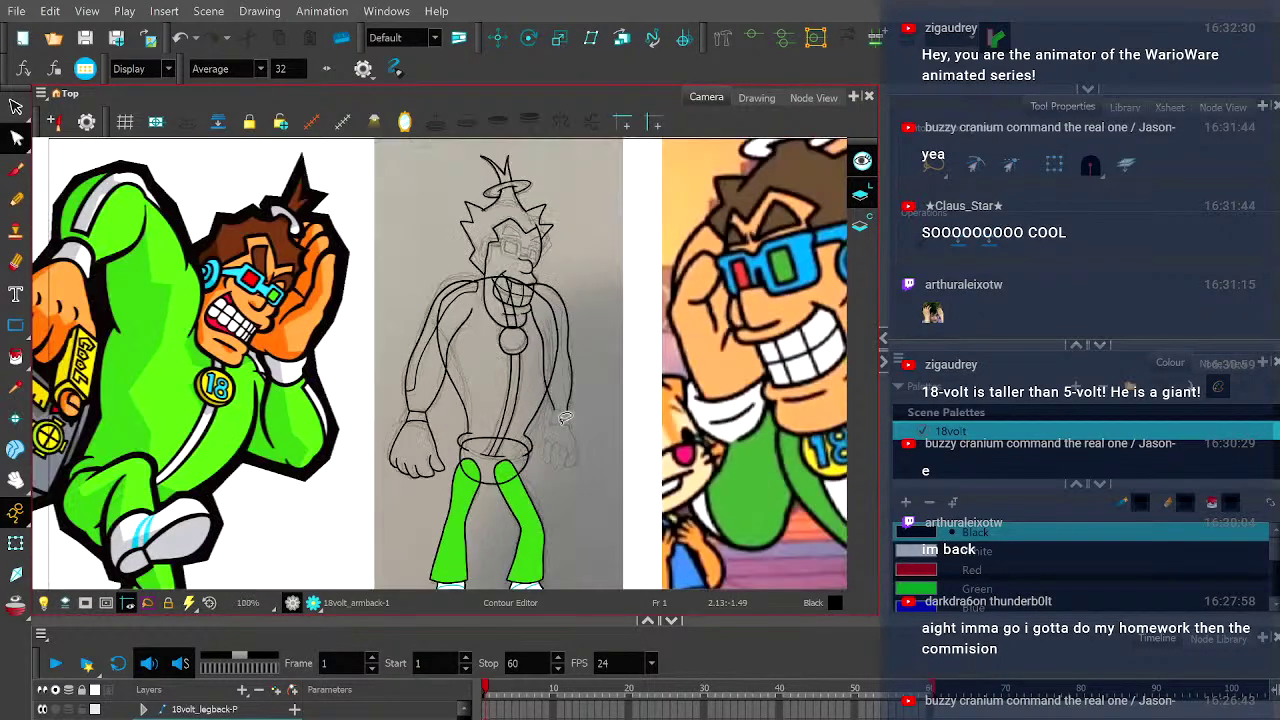
drag(545, 412, 567, 404)
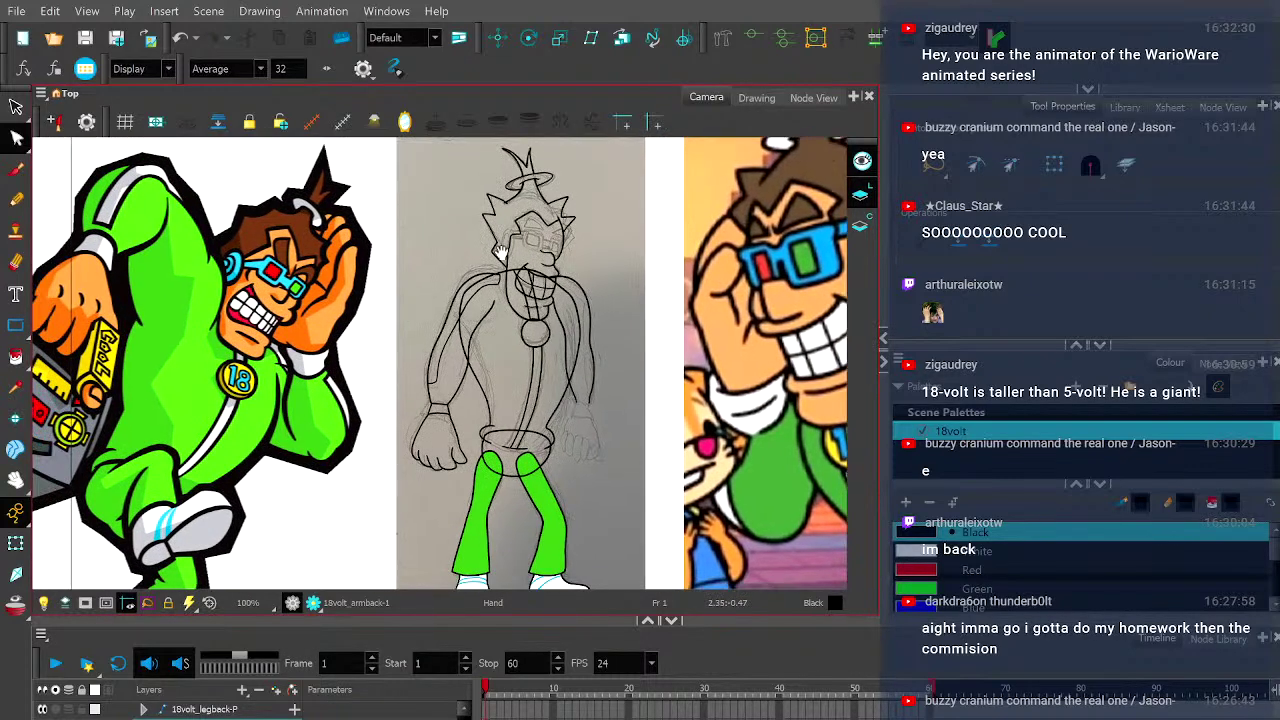
scroll(548, 437, up, 2)
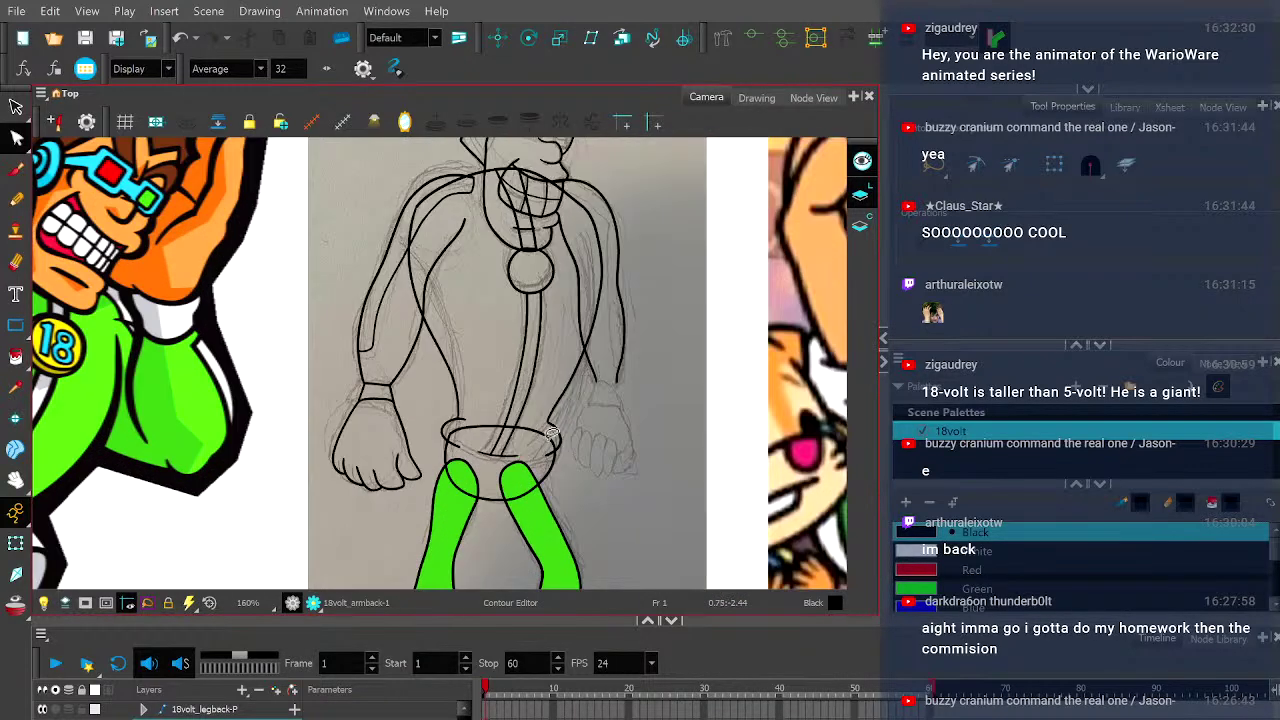
scroll(551, 434, up, 4)
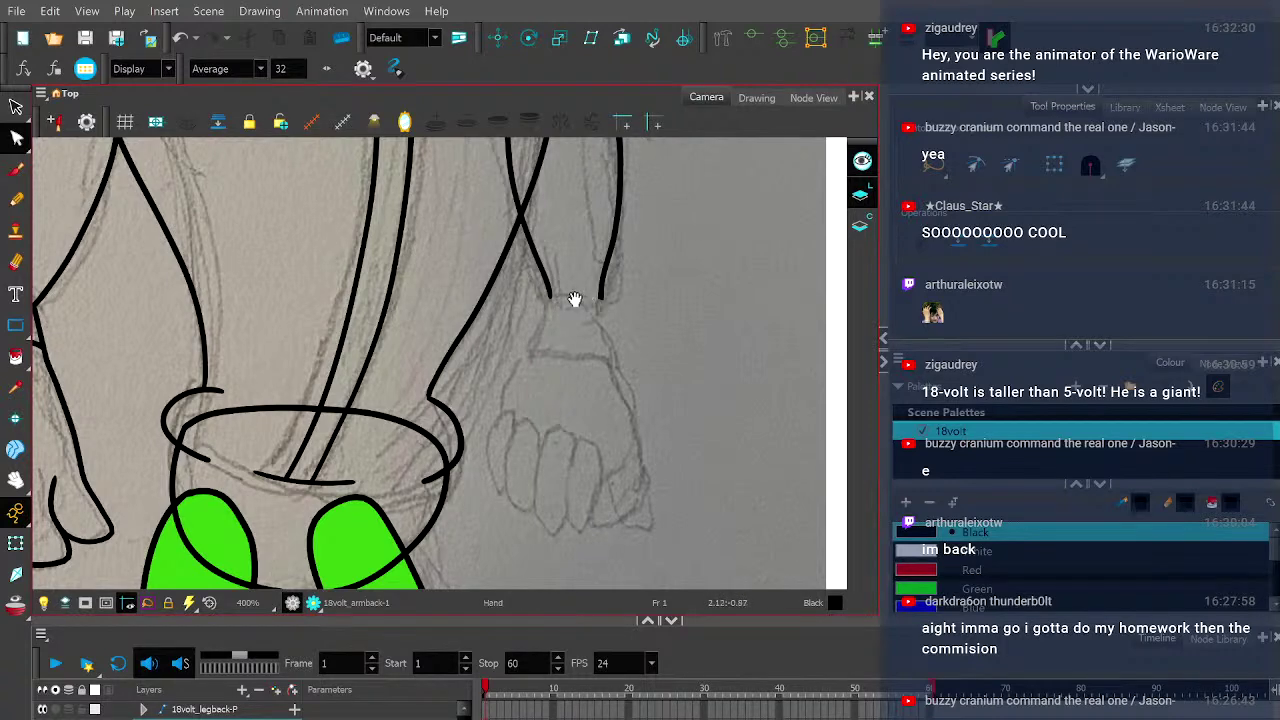
drag(577, 300, 583, 346)
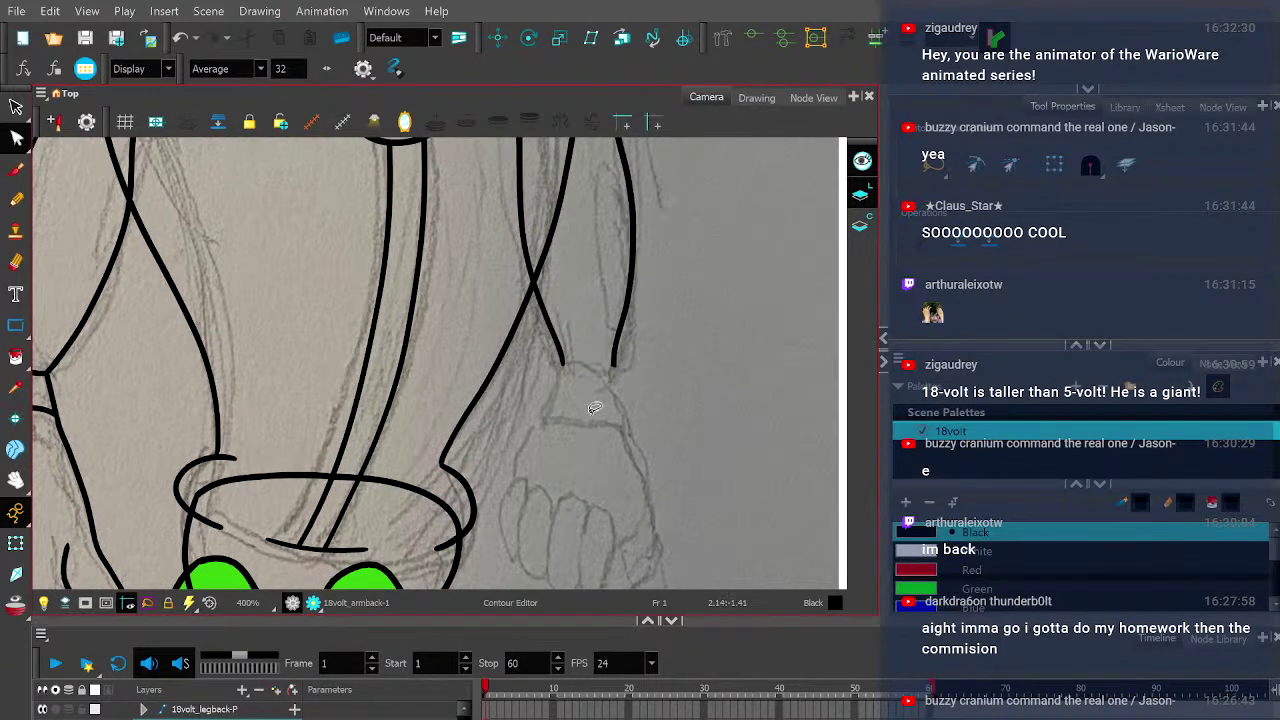
scroll(600, 418, down, 5)
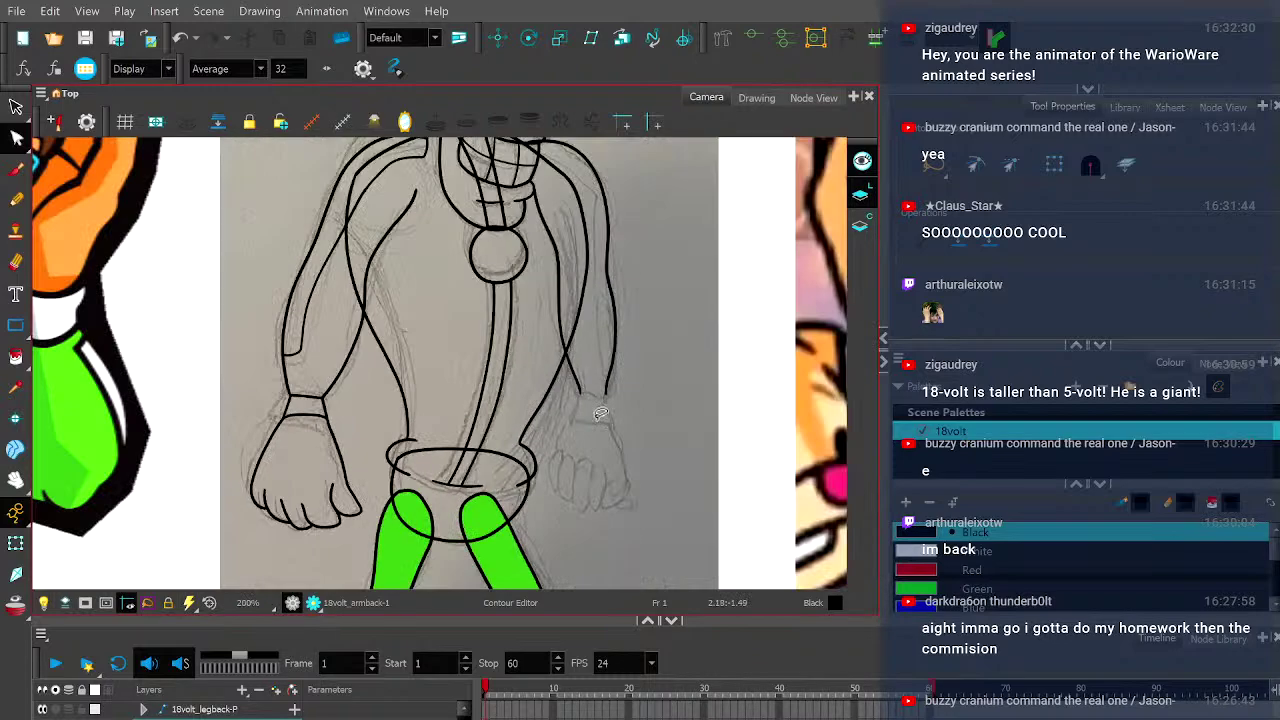
drag(595, 415, 551, 390)
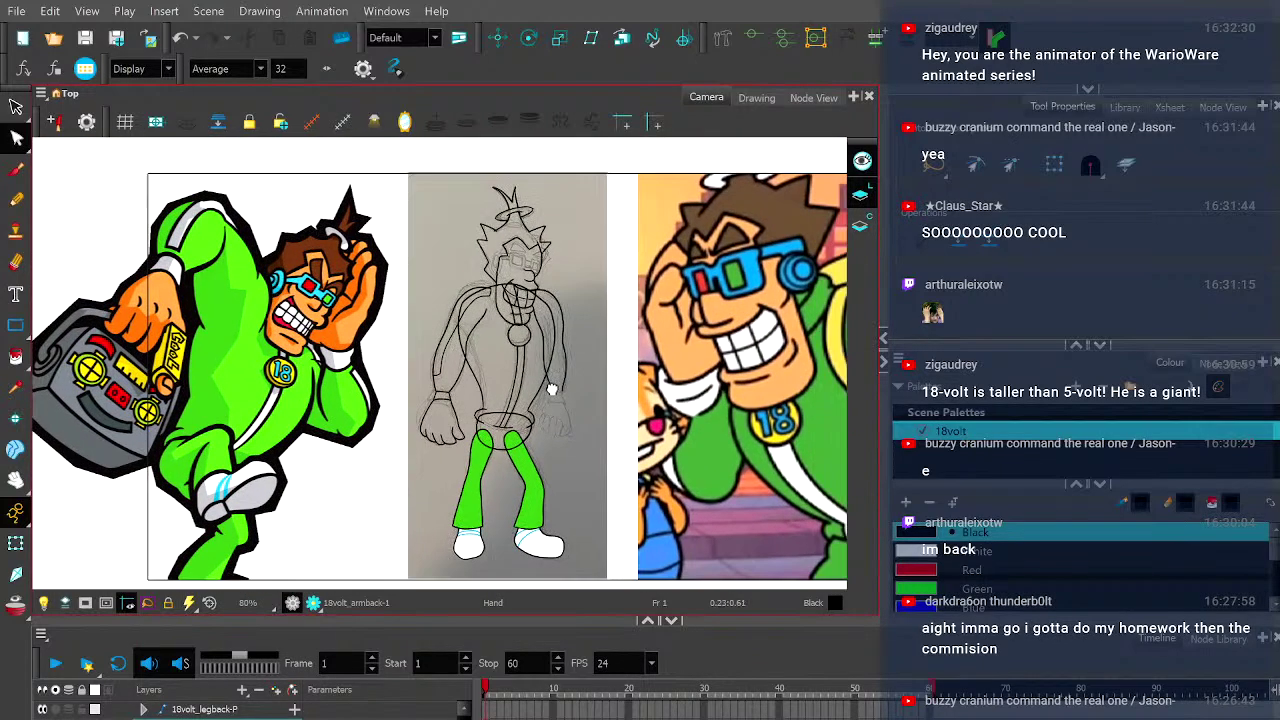
scroll(551, 390, up, 1)
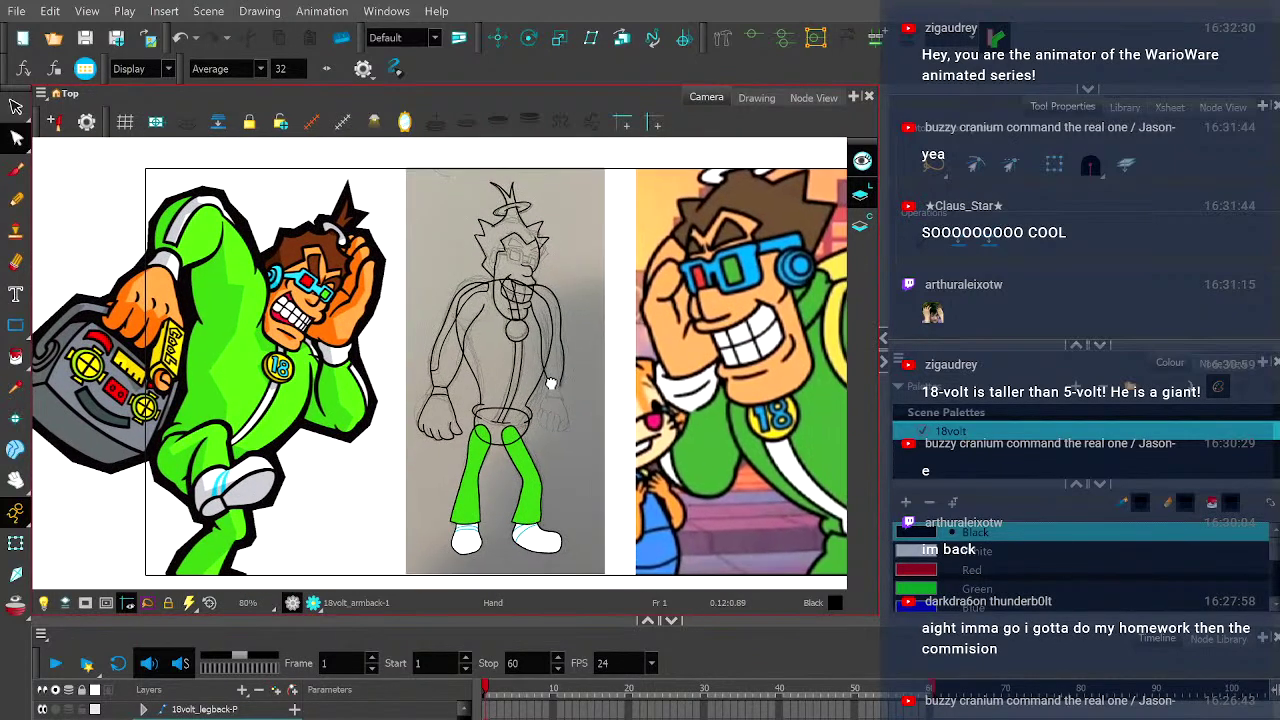
scroll(512, 342, up, 1)
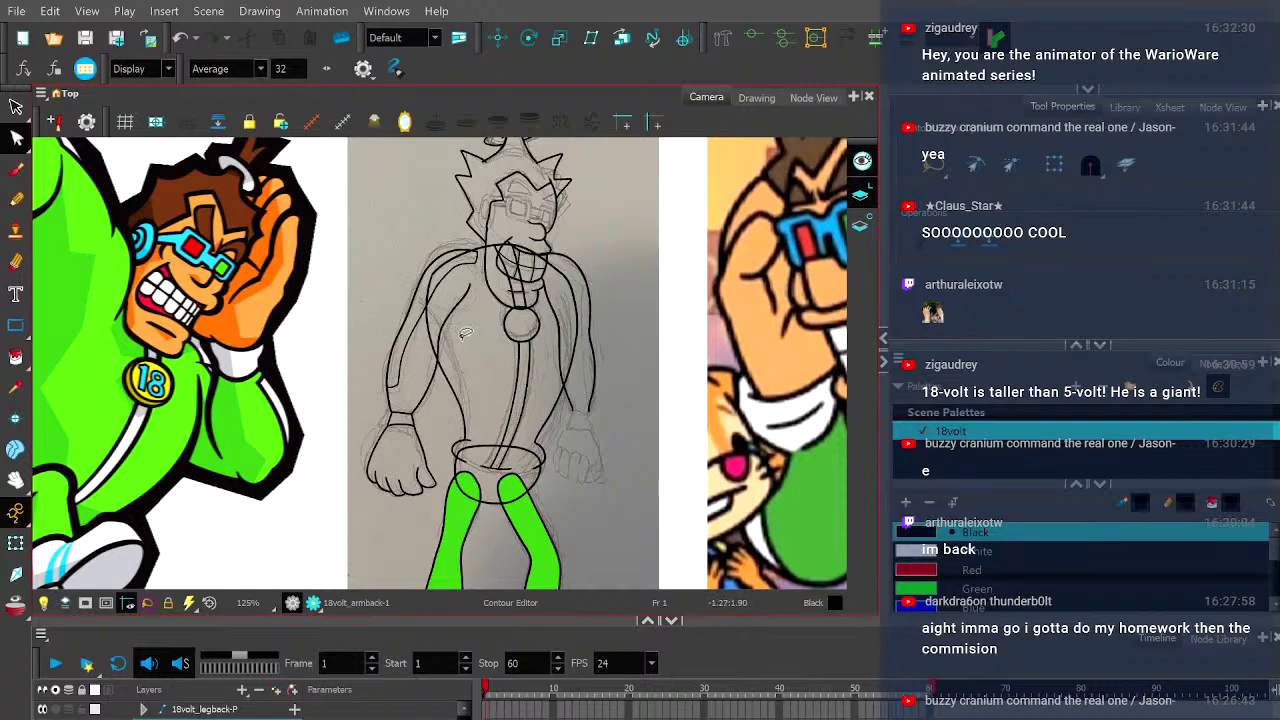
scroll(561, 370, down, 2)
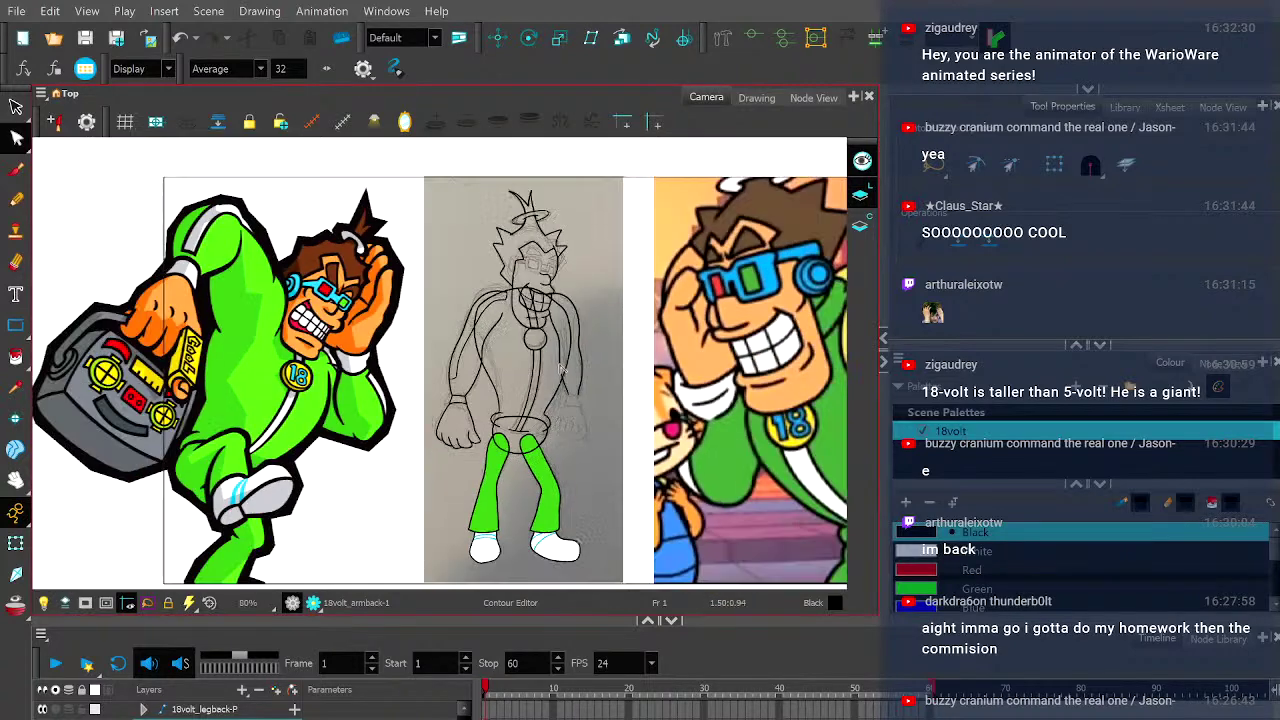
scroll(595, 393, up, 3)
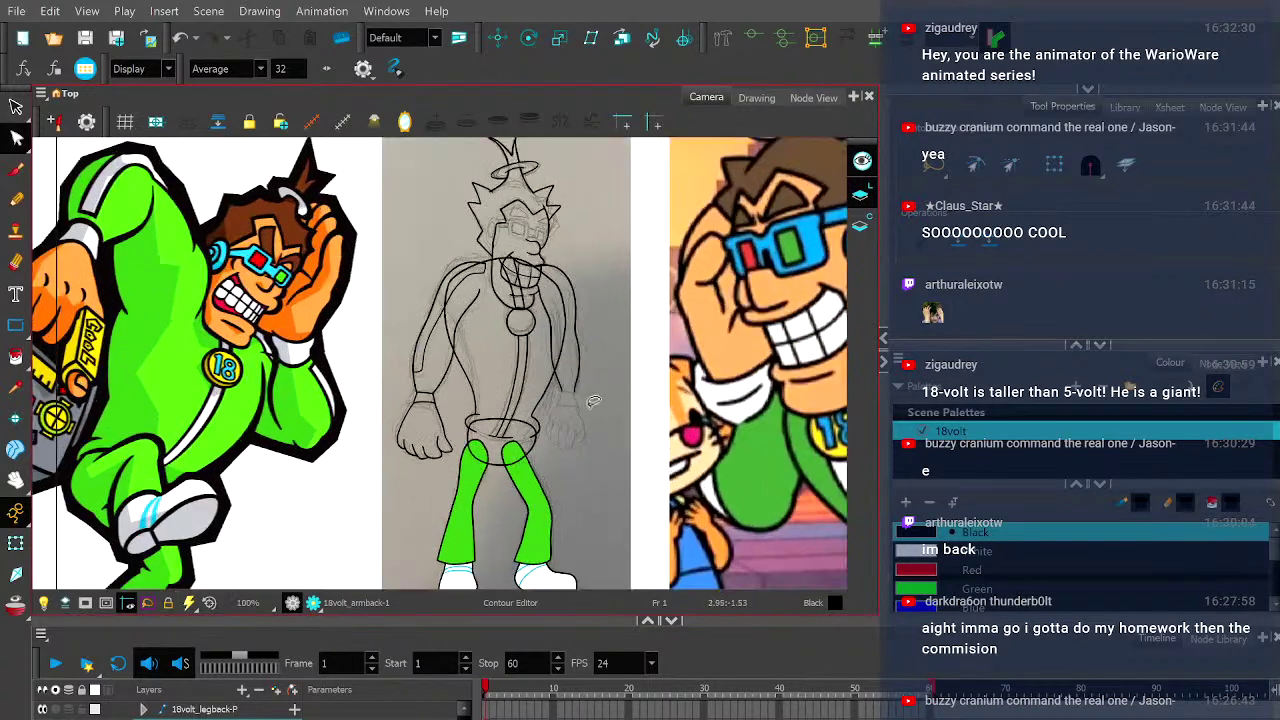
scroll(580, 412, down, 4)
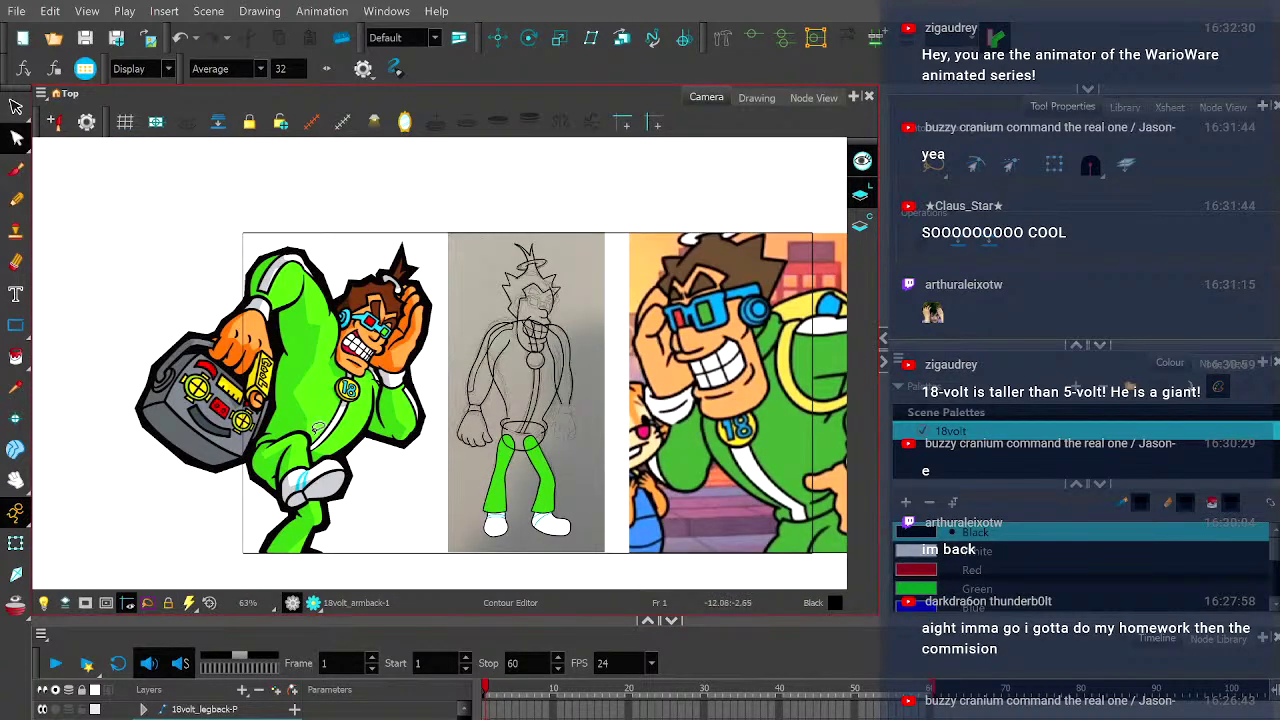
scroll(567, 410, up, 1)
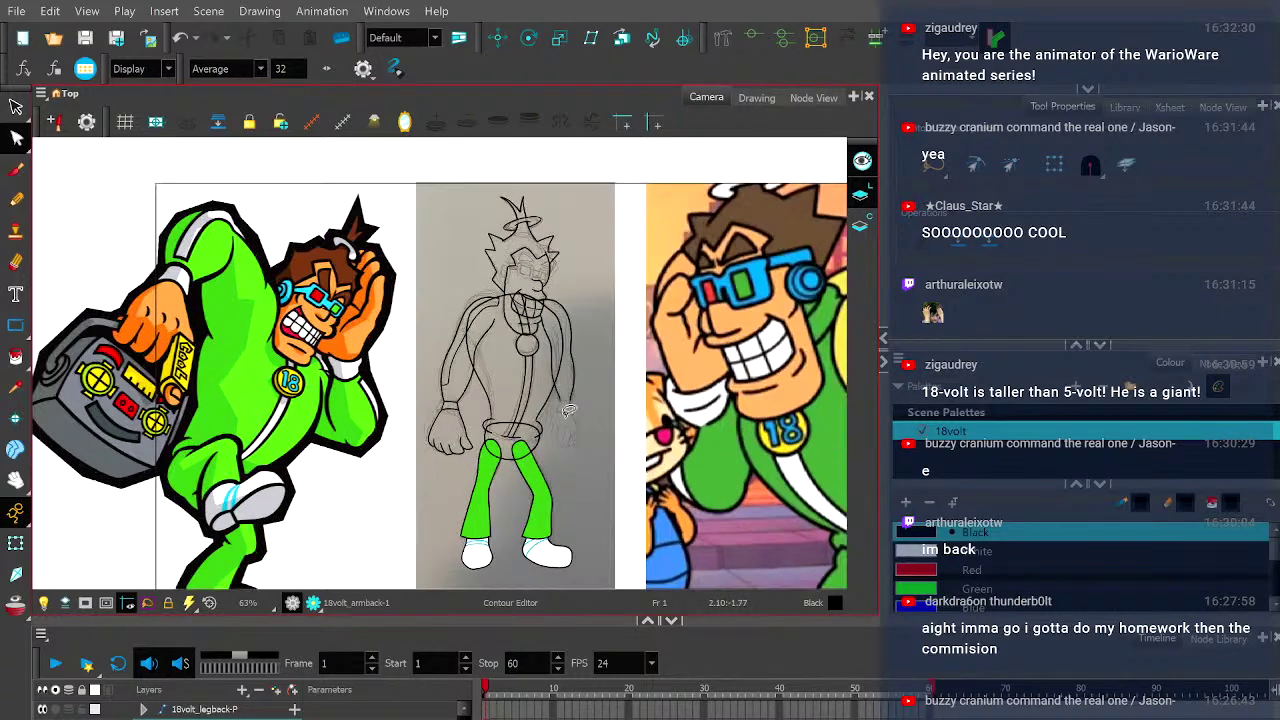
scroll(567, 410, up, 7)
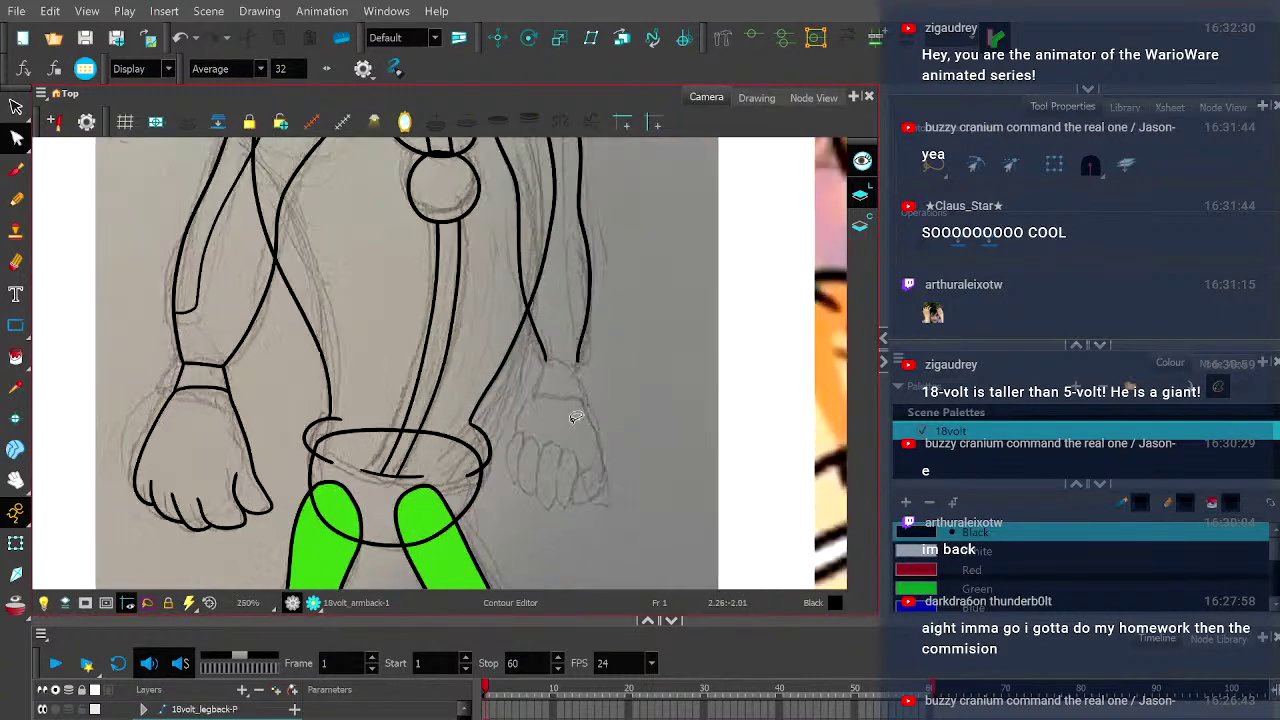
drag(514, 266, 587, 449)
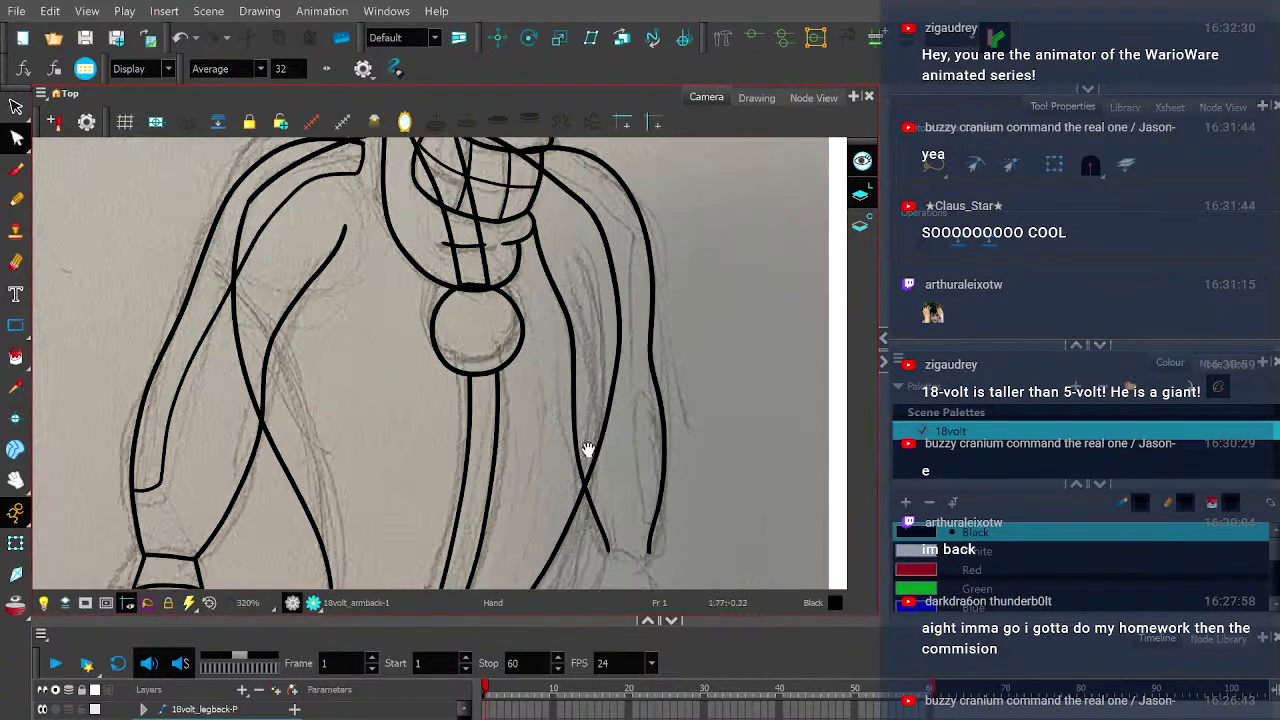
scroll(587, 449, down, 4)
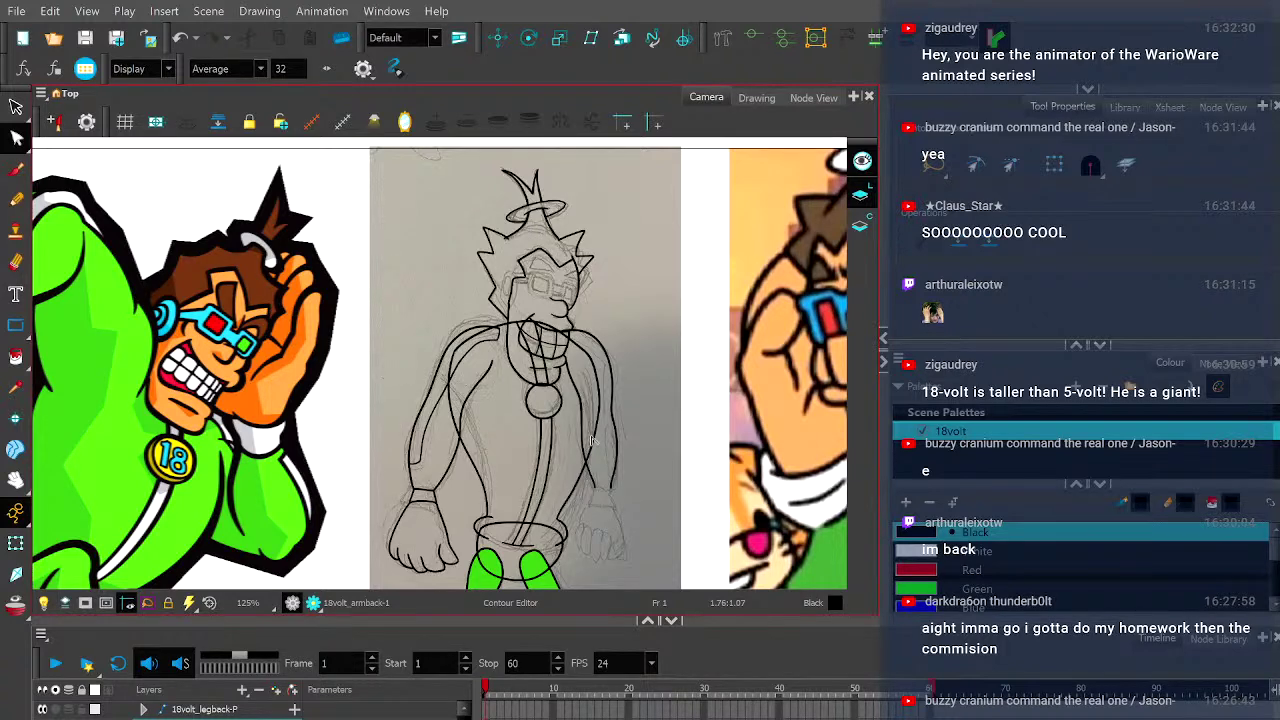
- Extend the shoulder end of the back arm's outer line down to the inner line's upper end with the Contour Editor
click(16, 199)
scroll(626, 423, up, 3)
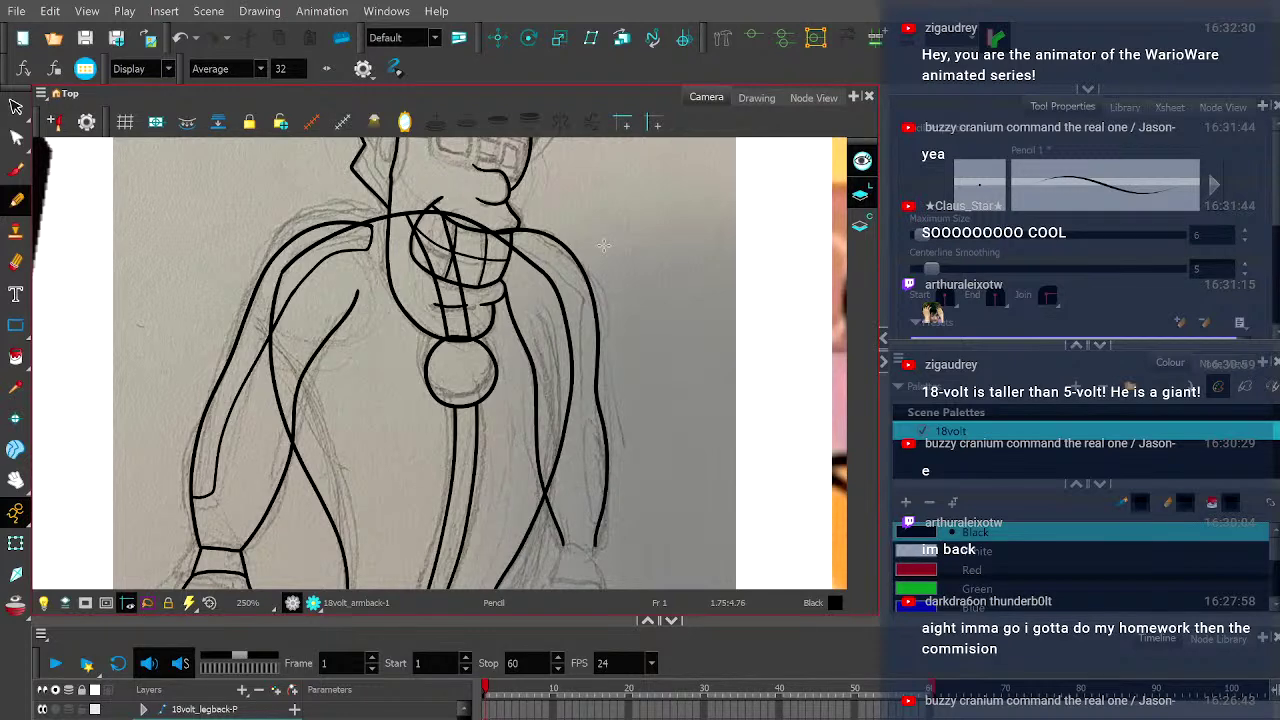
key(alt+q)
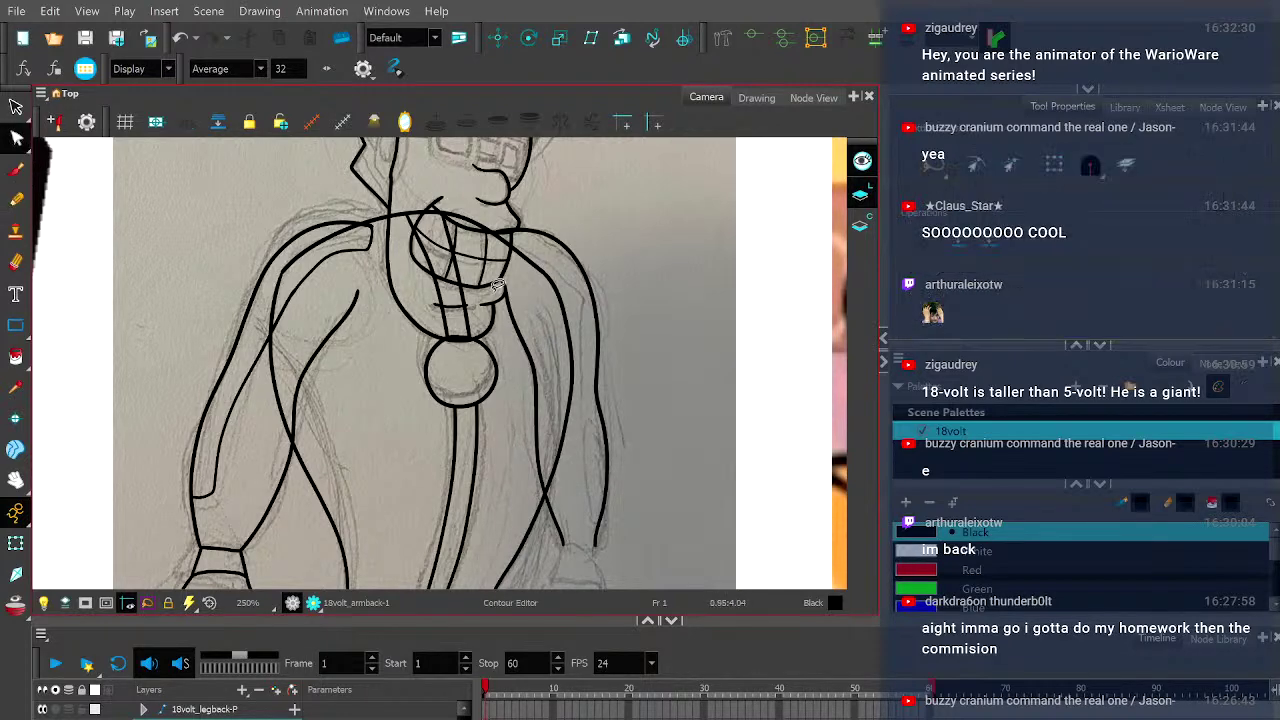
click(503, 297)
scroll(515, 284, up, 3)
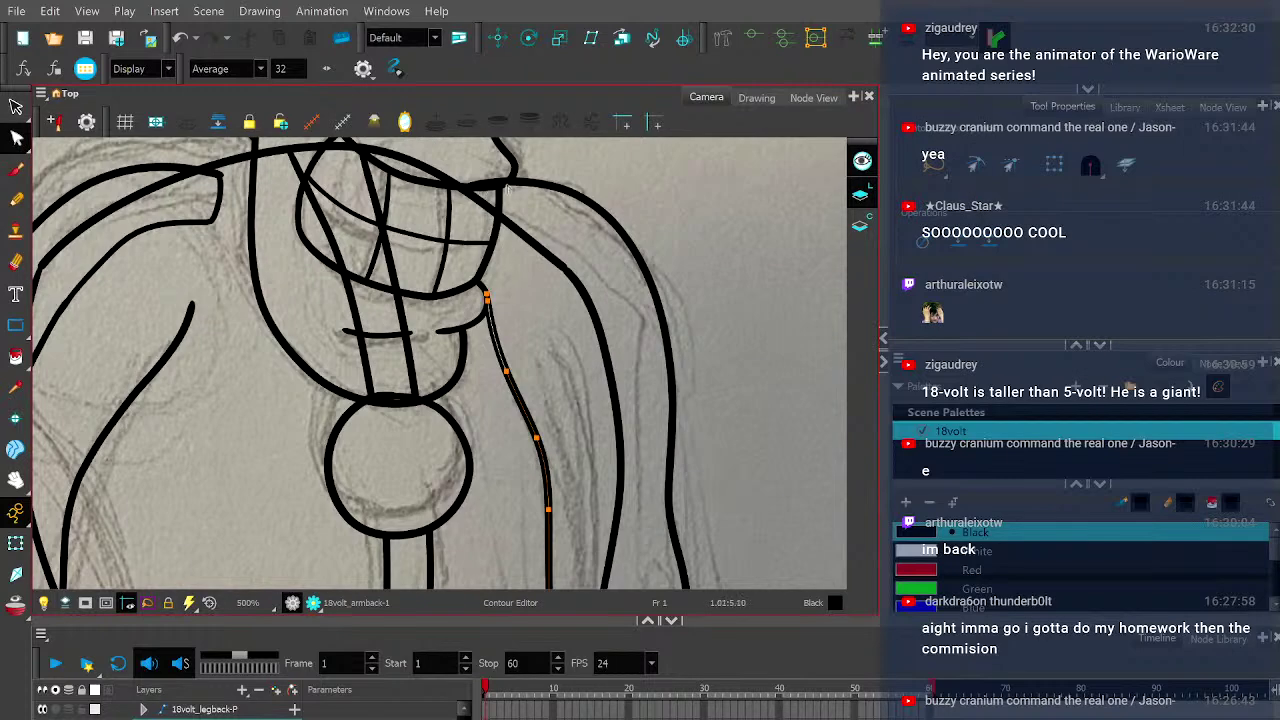
scroll(491, 188, up, 3)
click(458, 188)
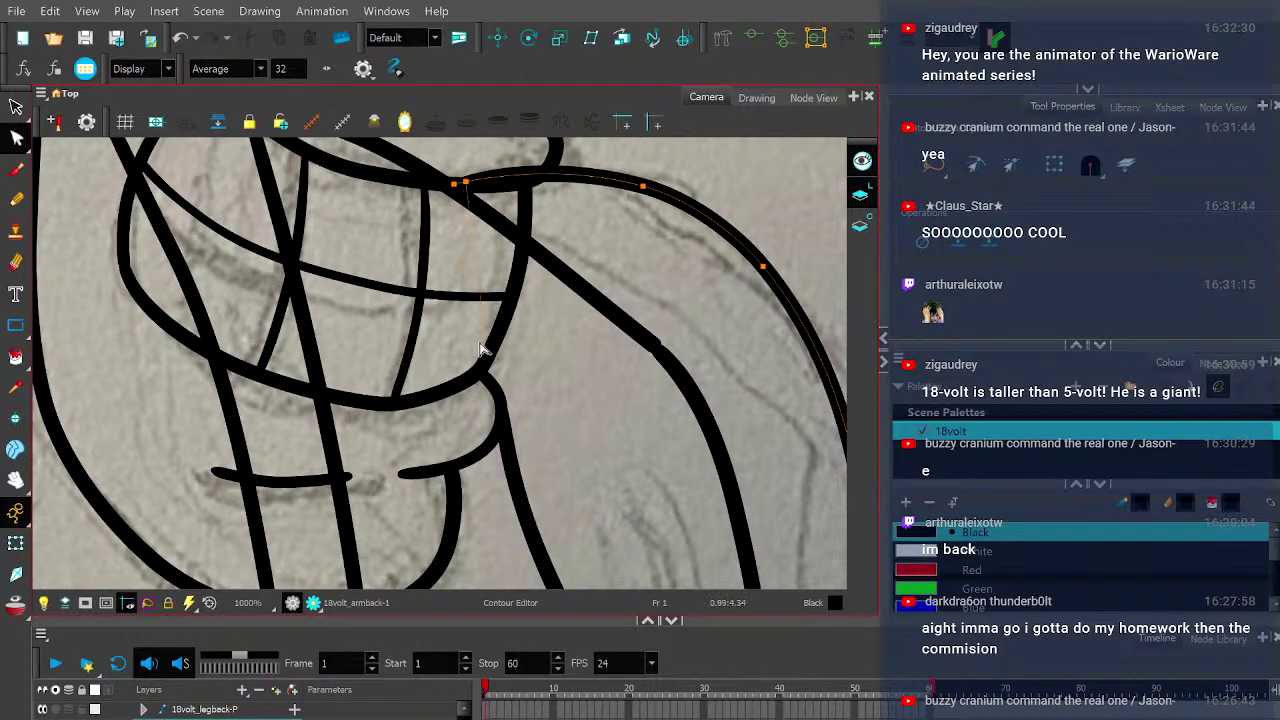
click(756, 97)
scroll(543, 277, down, 2)
scroll(503, 196, up, 10)
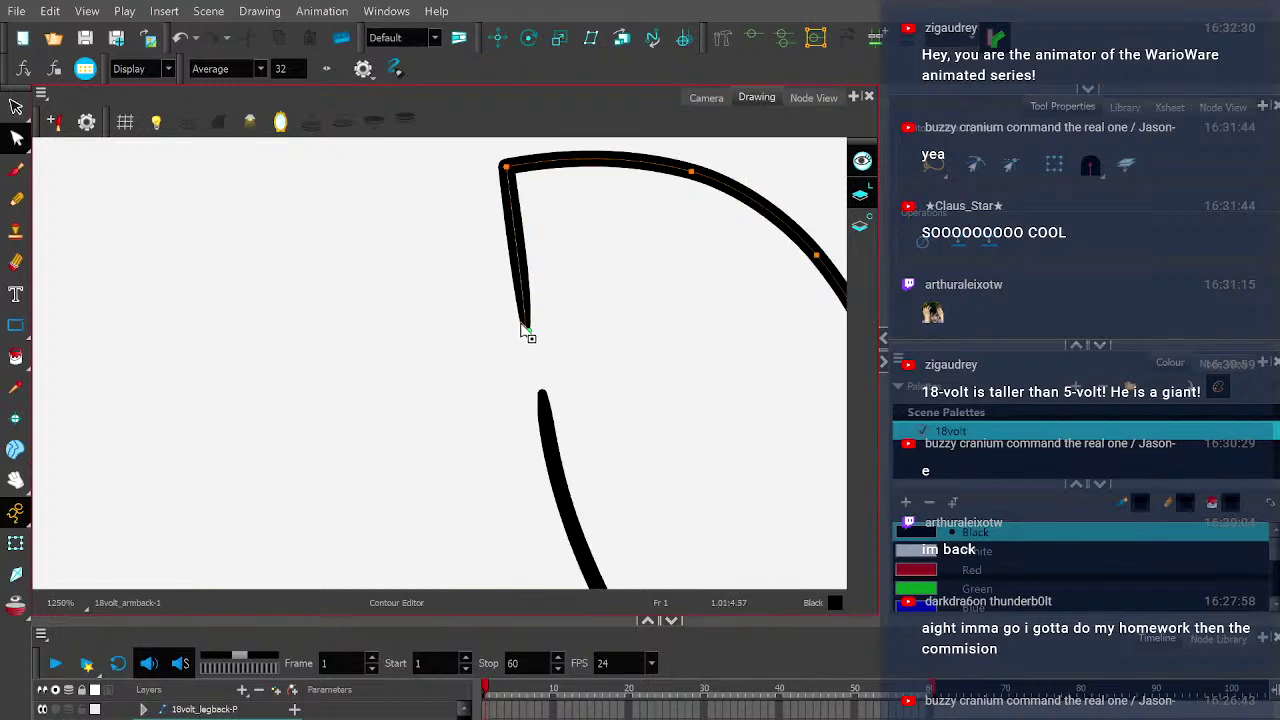
scroll(525, 336, up, 3)
click(468, 198)
mouse_move(512, 313)
mouse_down()
mouse_move(543, 449)
mouse_move(564, 480)
mouse_up()
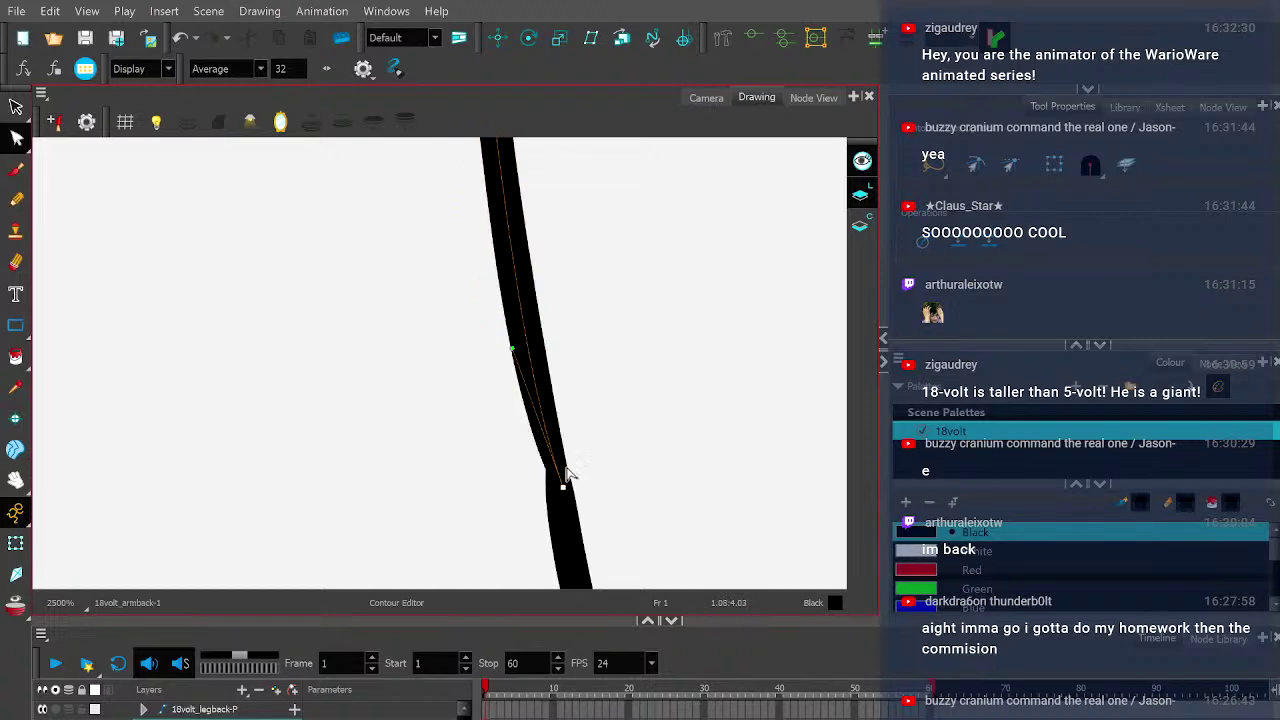
- Adjust the curve handle of the back arm's shoulder closing line so it flows smoothly into the inner line
scroll(564, 480, down, 4)
scroll(583, 457, up, 1)
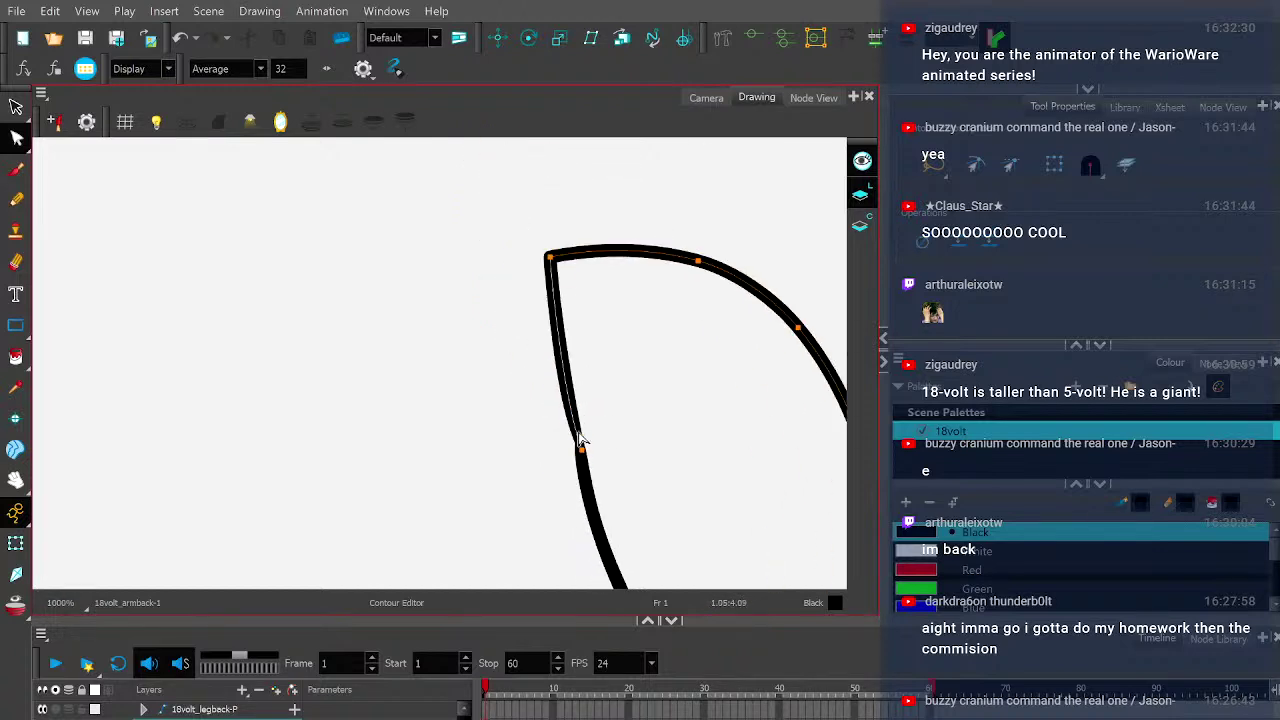
scroll(583, 442, up, 3)
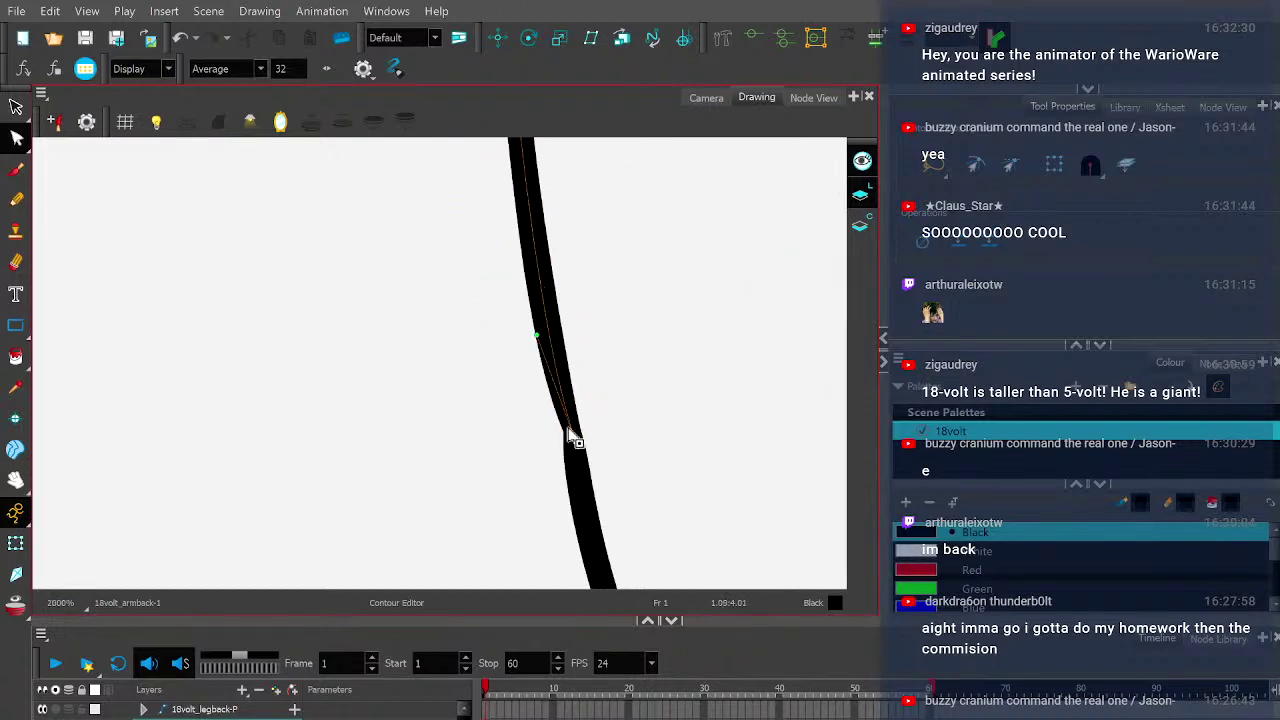
drag(537, 338, 546, 330)
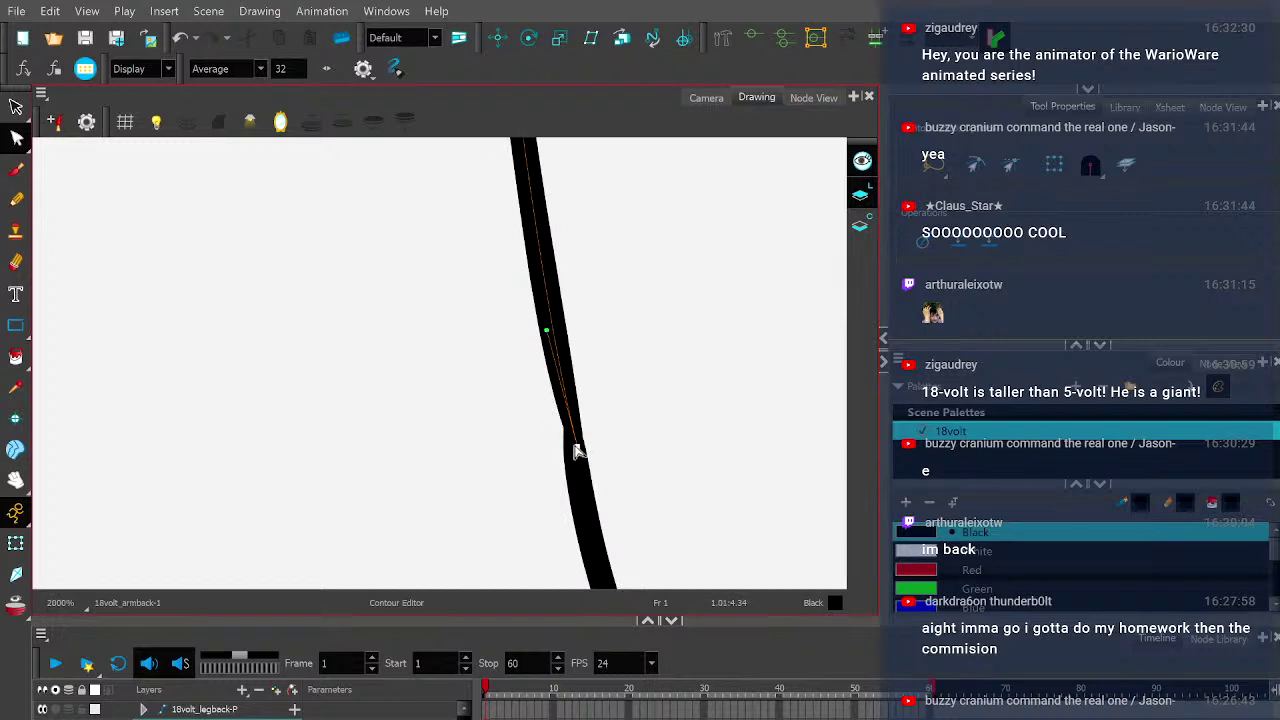
scroll(576, 452, down, 5)
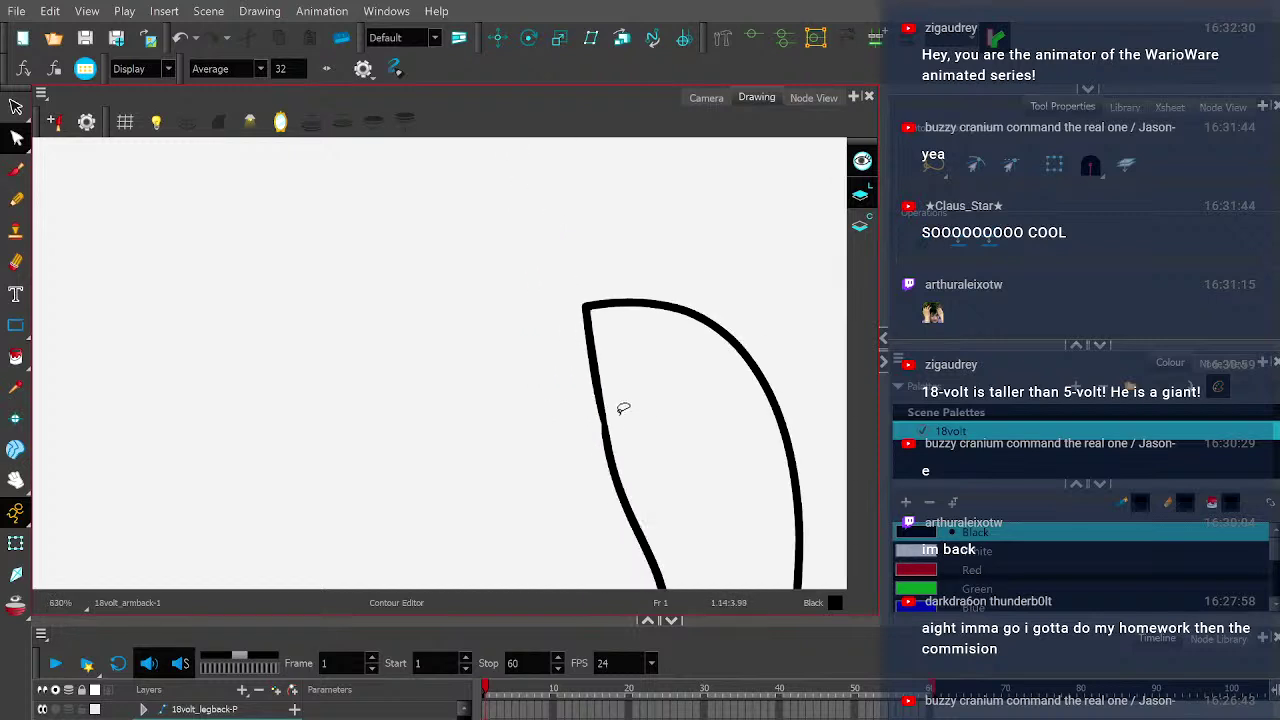
click(706, 97)
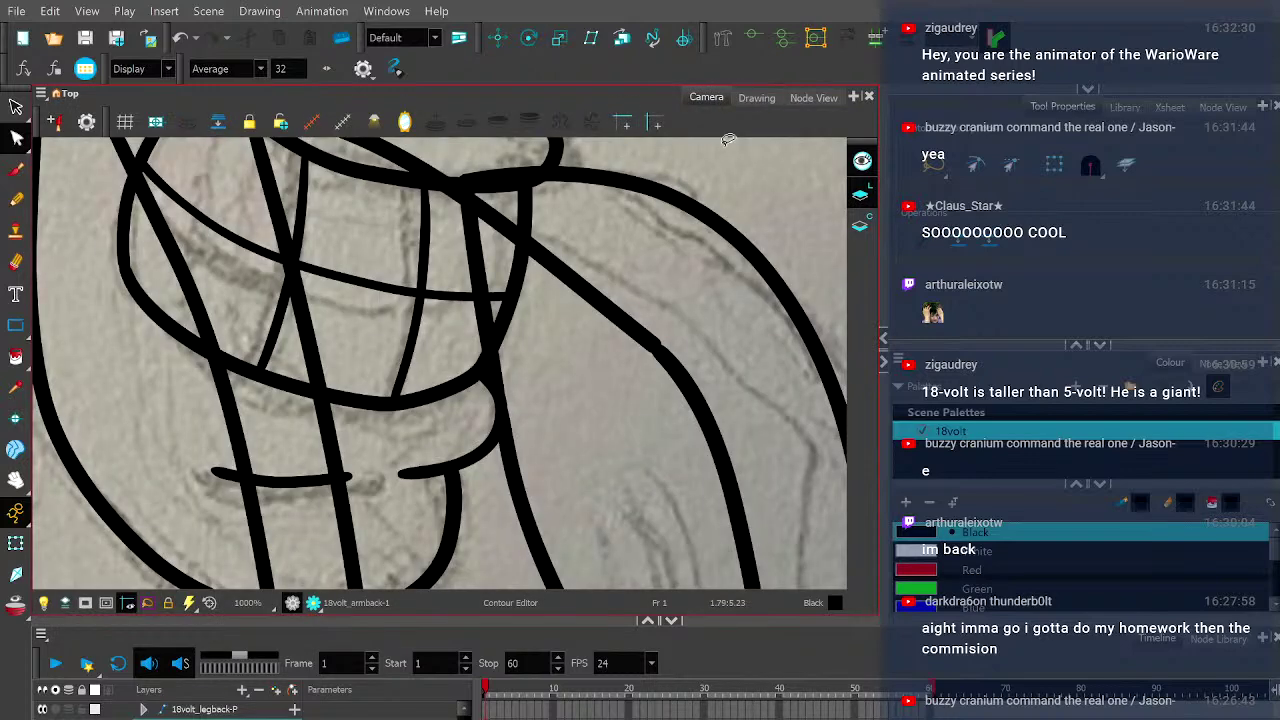
- Examine the back arm's outline and the sketched wrist and hand against the whole figure and reference artwork
scroll(533, 453, down, 6)
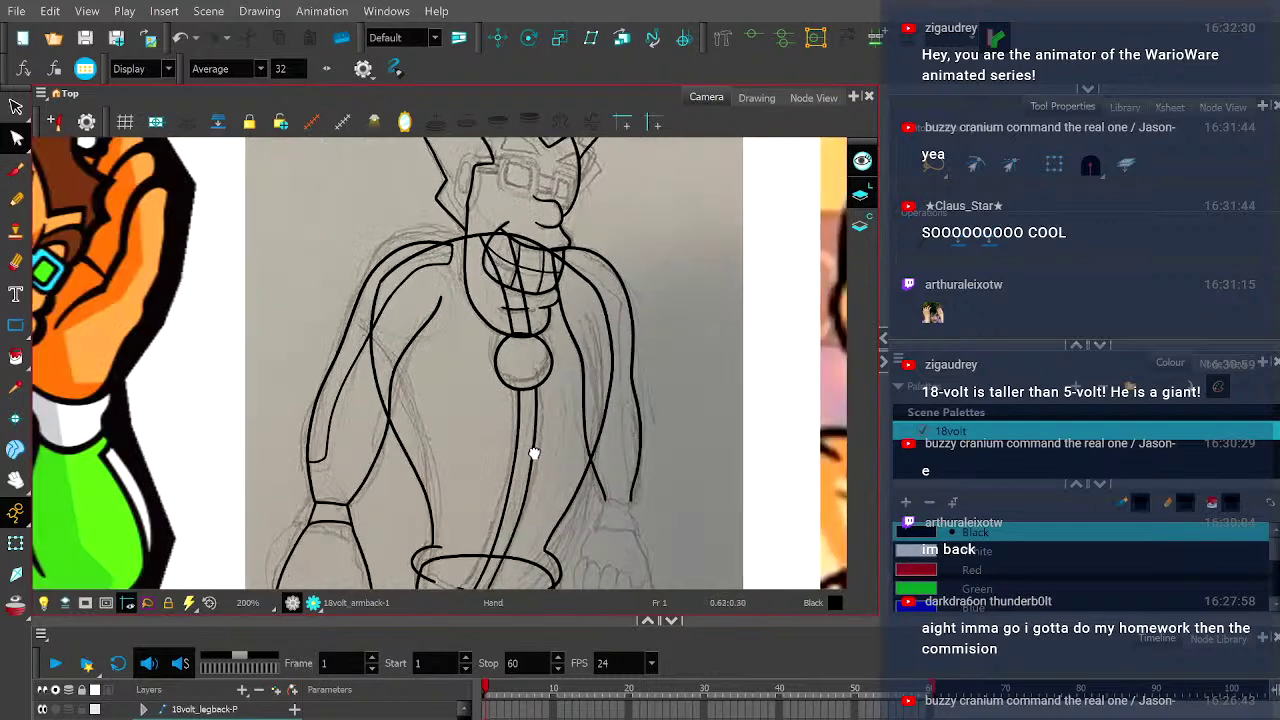
drag(533, 453, 517, 337)
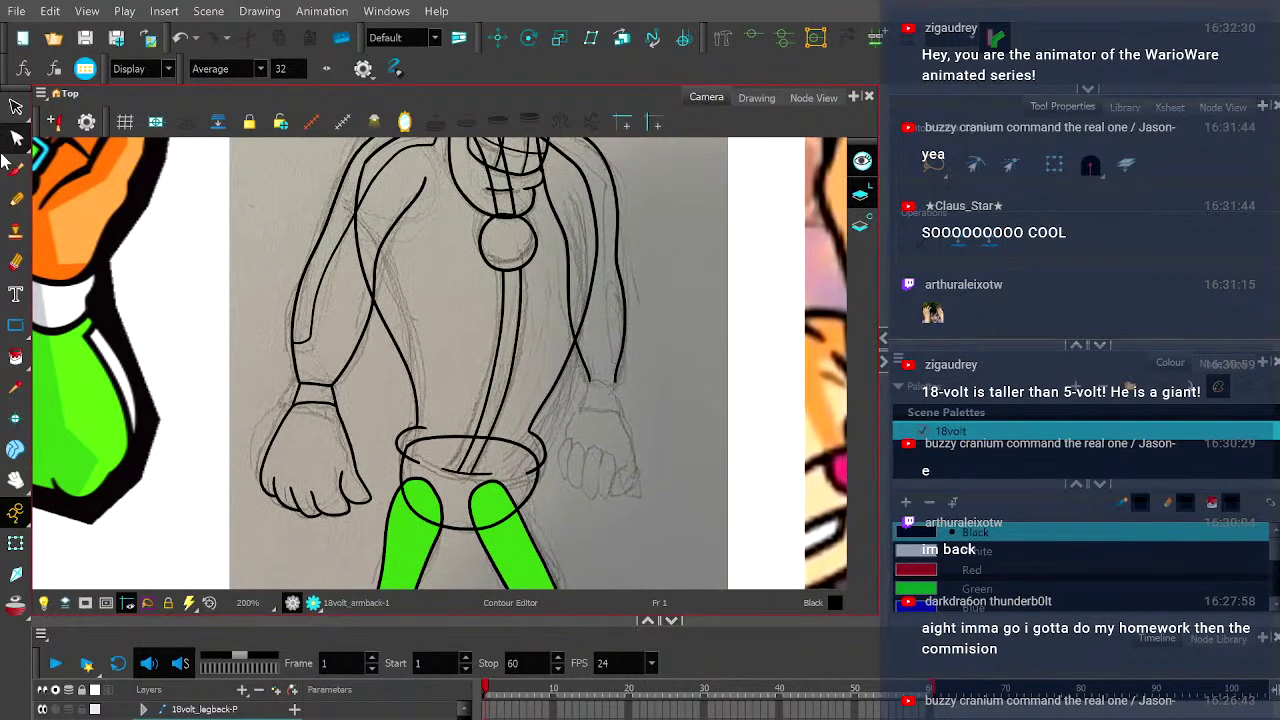
click(15, 199)
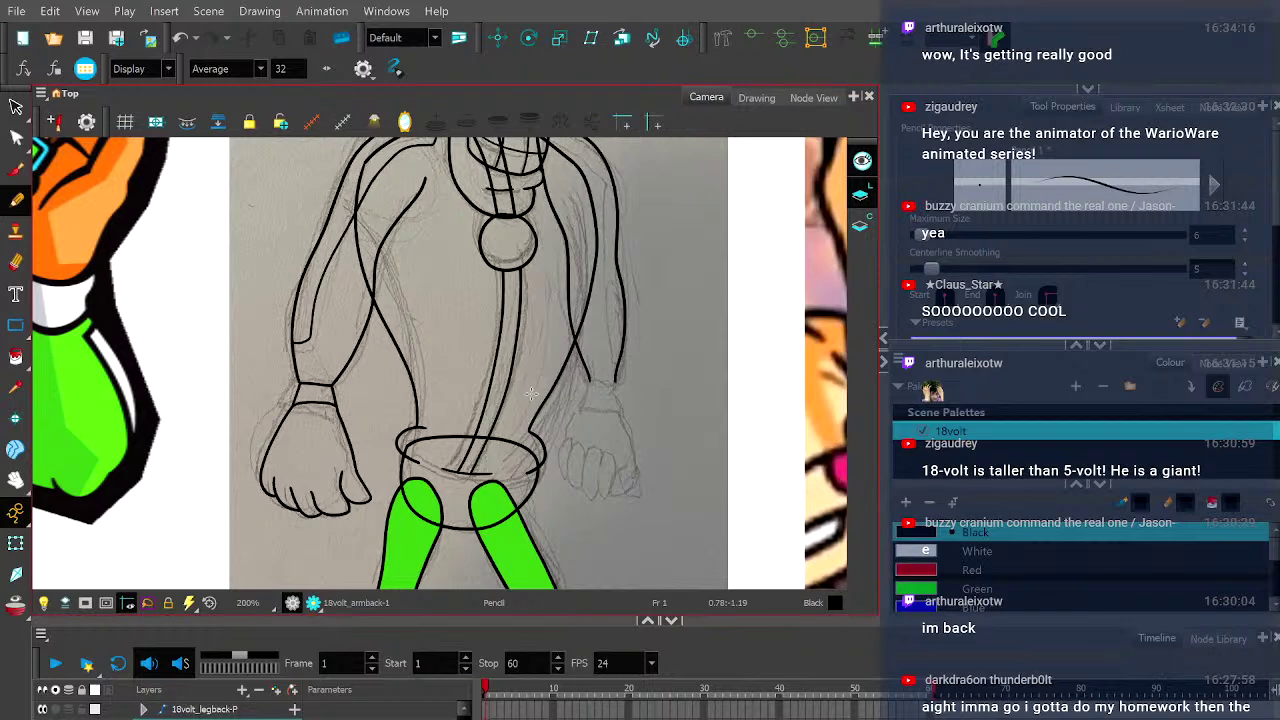
key(space)
scroll(574, 377, down, 4)
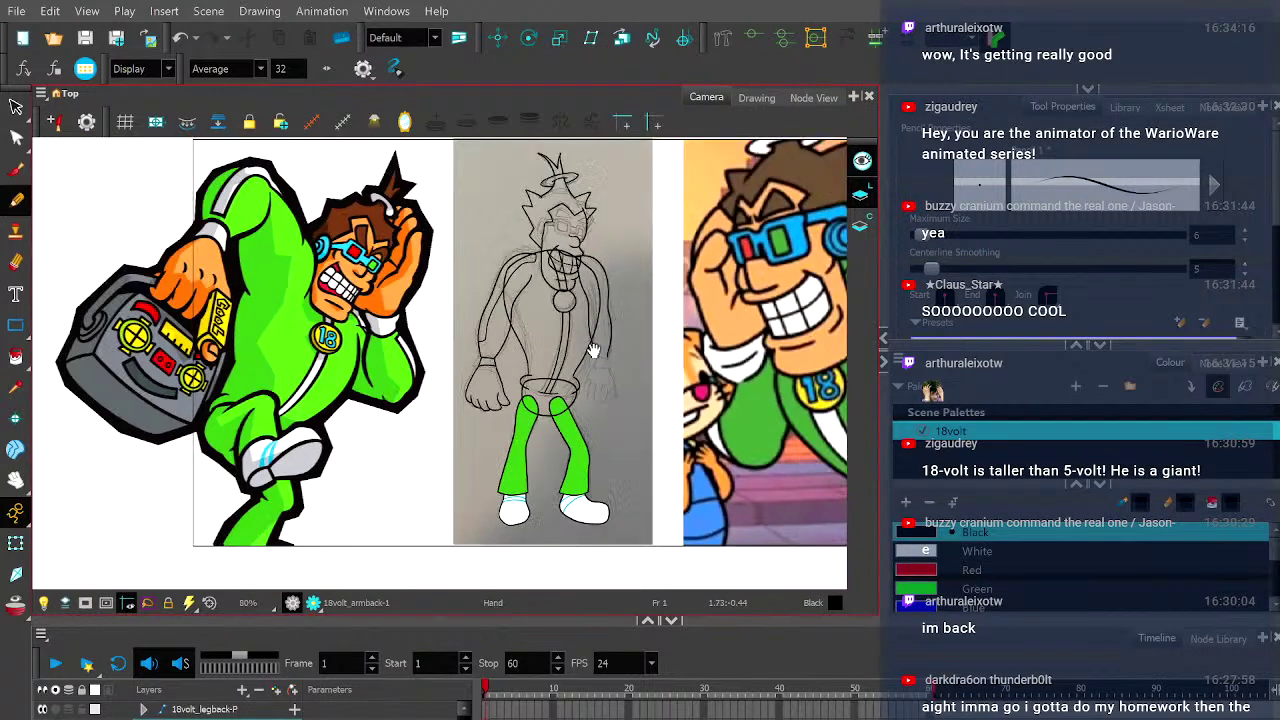
drag(593, 350, 568, 353)
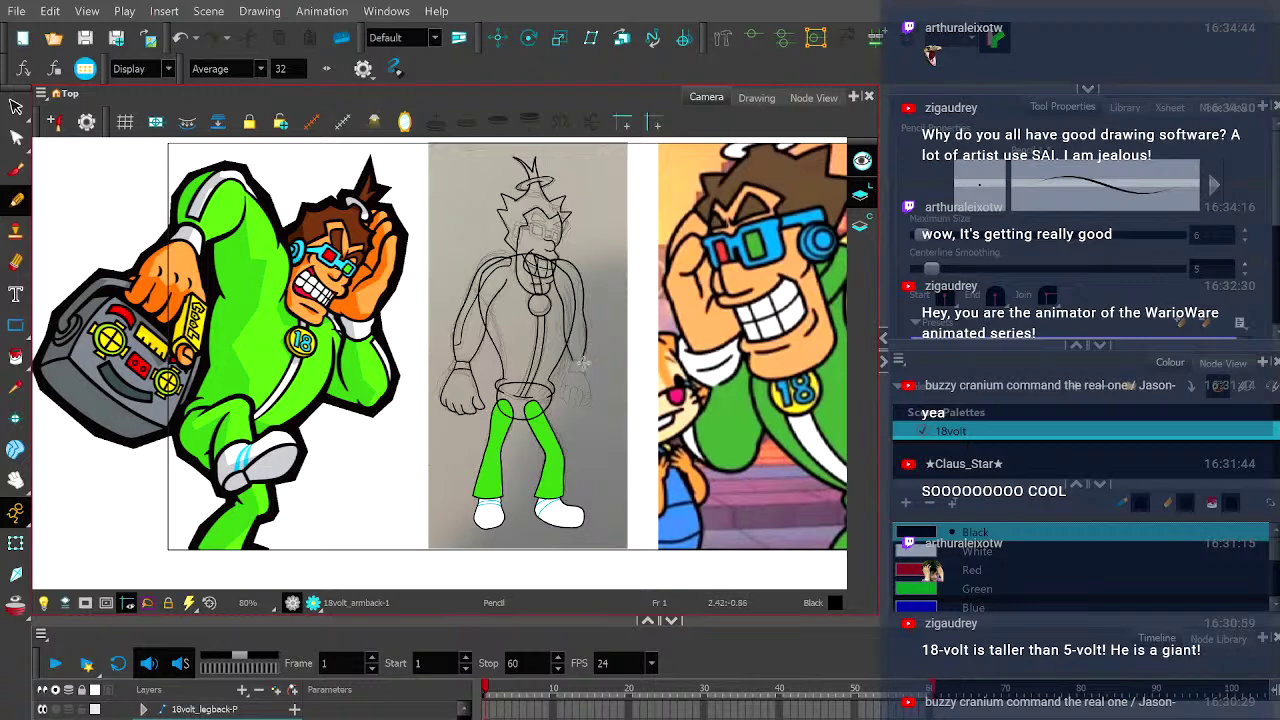
scroll(576, 376, up, 5)
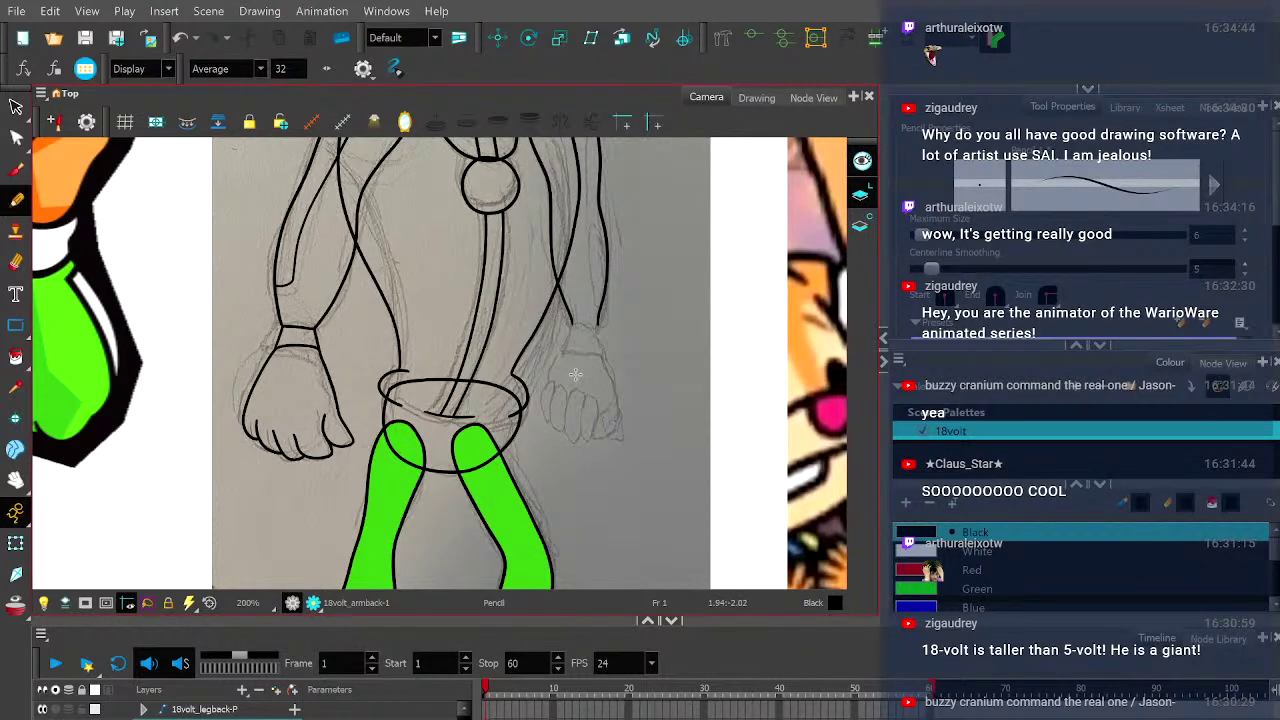
scroll(576, 376, down, 2)
mouse_move(571, 277)
mouse_down()
mouse_move(591, 429)
mouse_move(584, 404)
mouse_up()
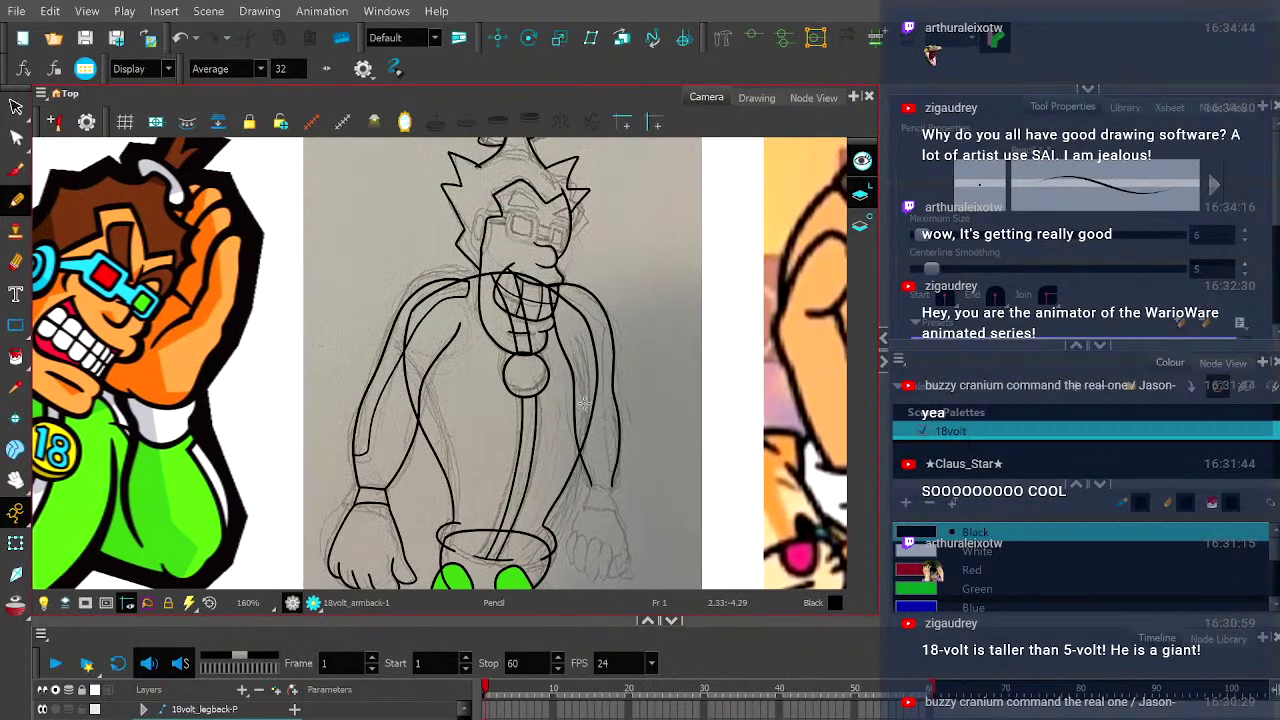
scroll(565, 362, down, 3)
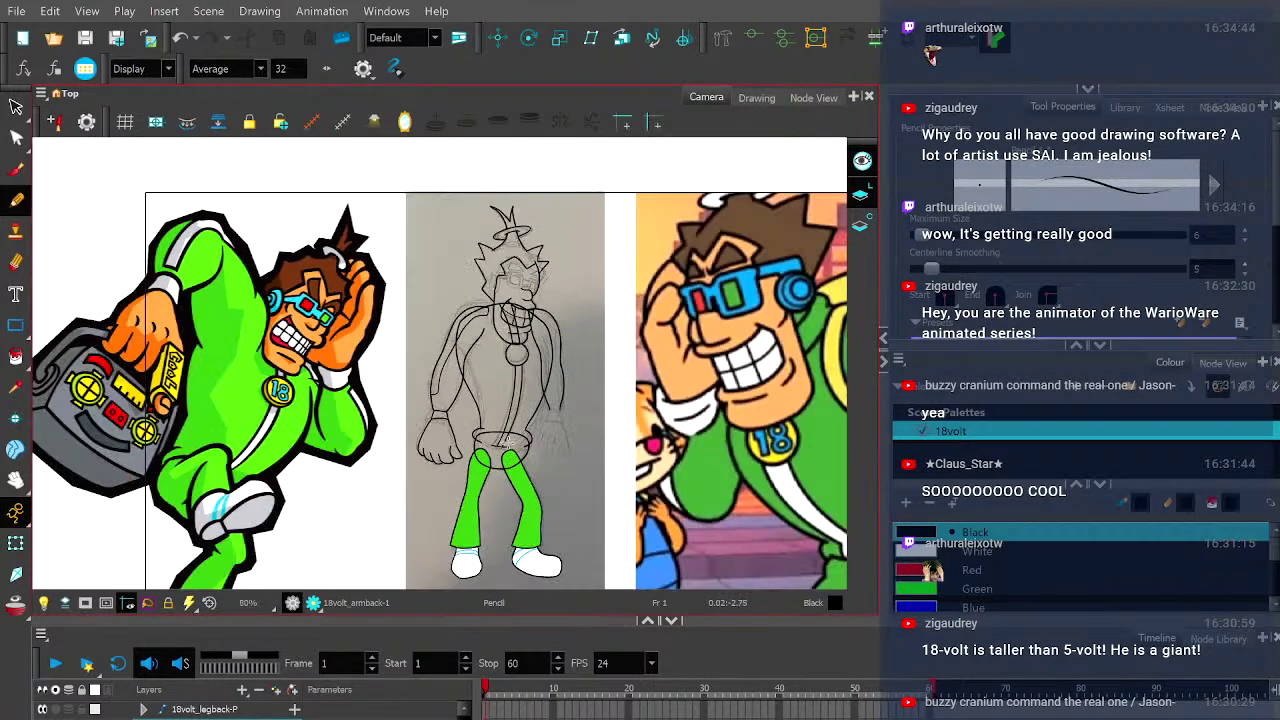
scroll(530, 412, up, 2)
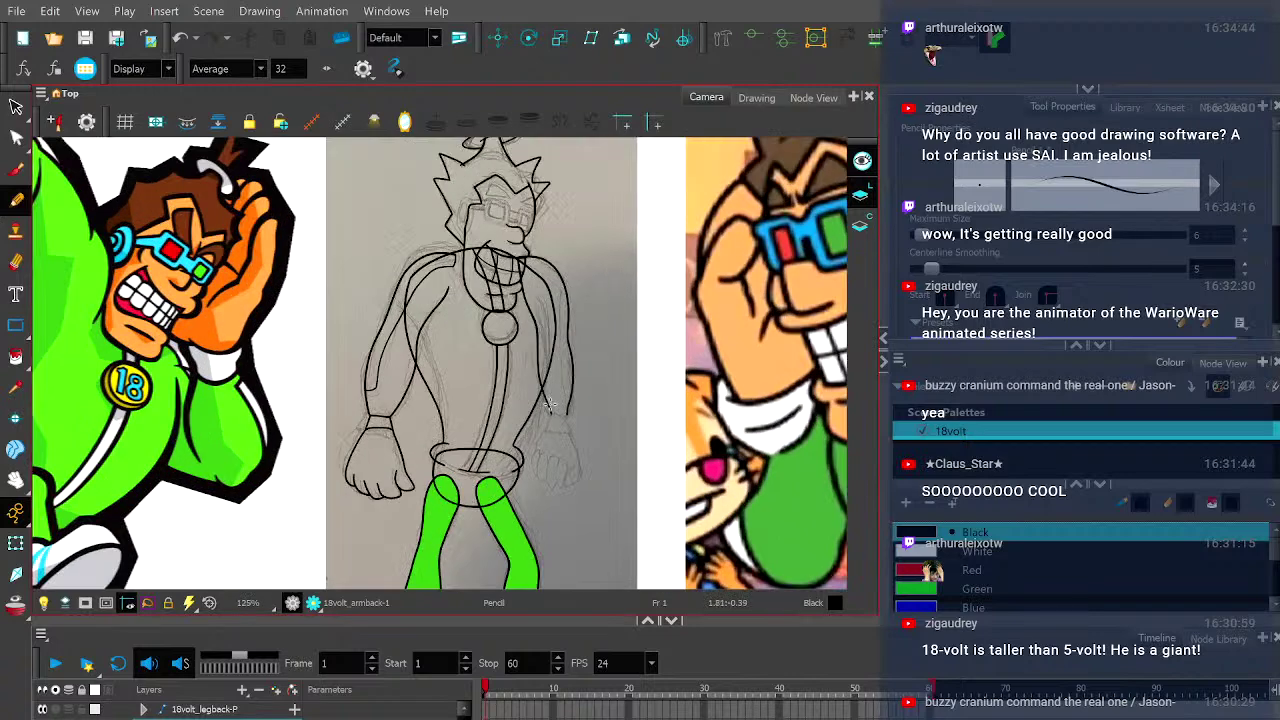
scroll(549, 405, up, 4)
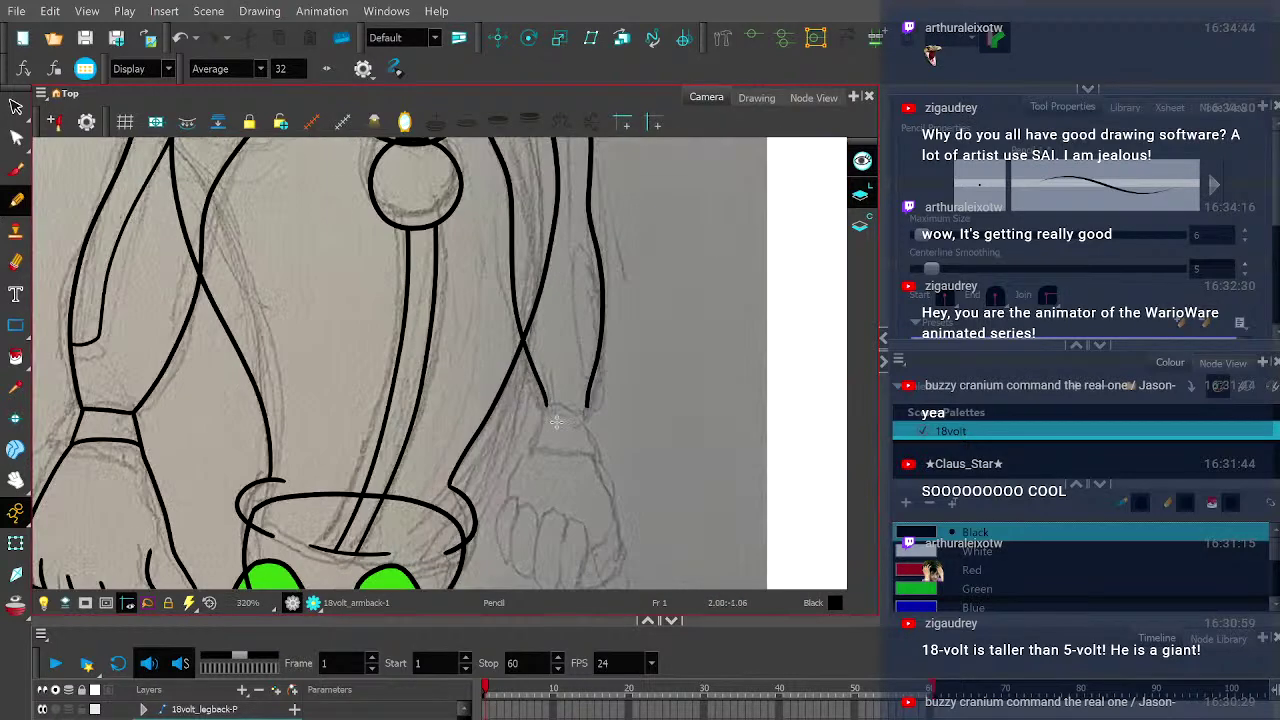
scroll(553, 428, up, 2)
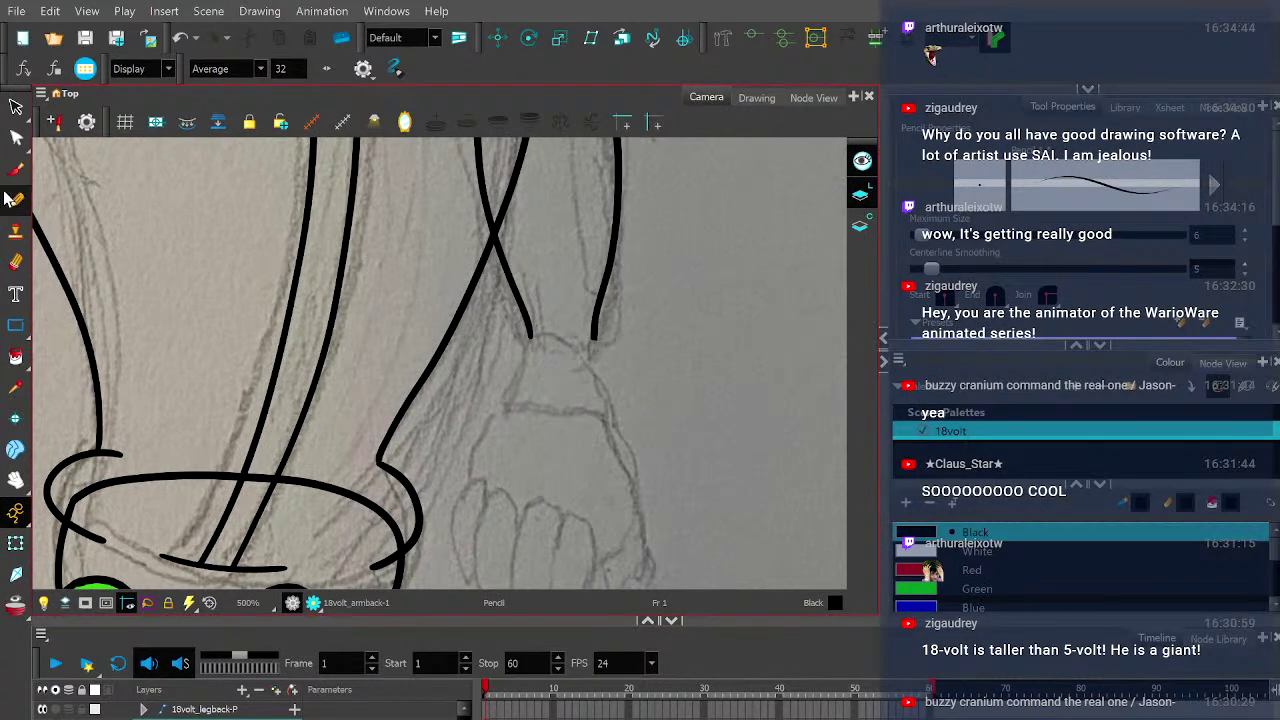
- Shift the wrist end of the back arm's inner line slightly outward from the arm with the Contour Editor, widening the wrist opening
click(16, 137)
click(592, 332)
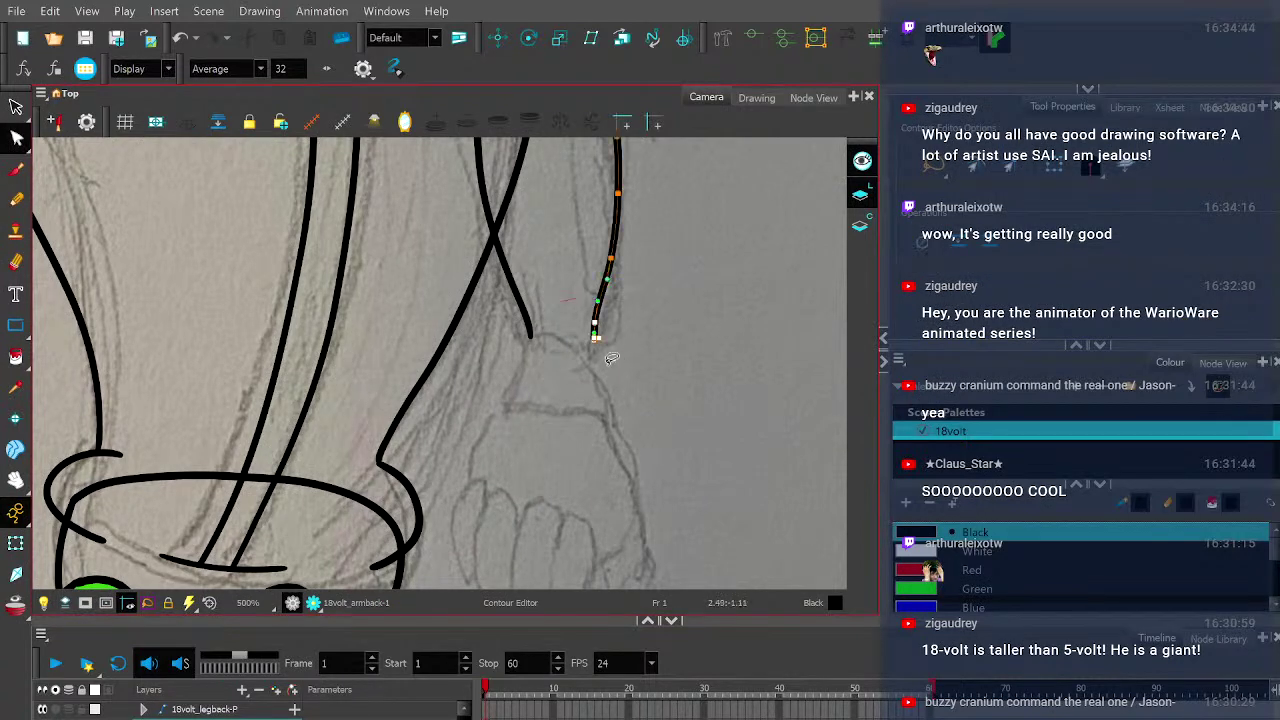
scroll(592, 336, up, 2)
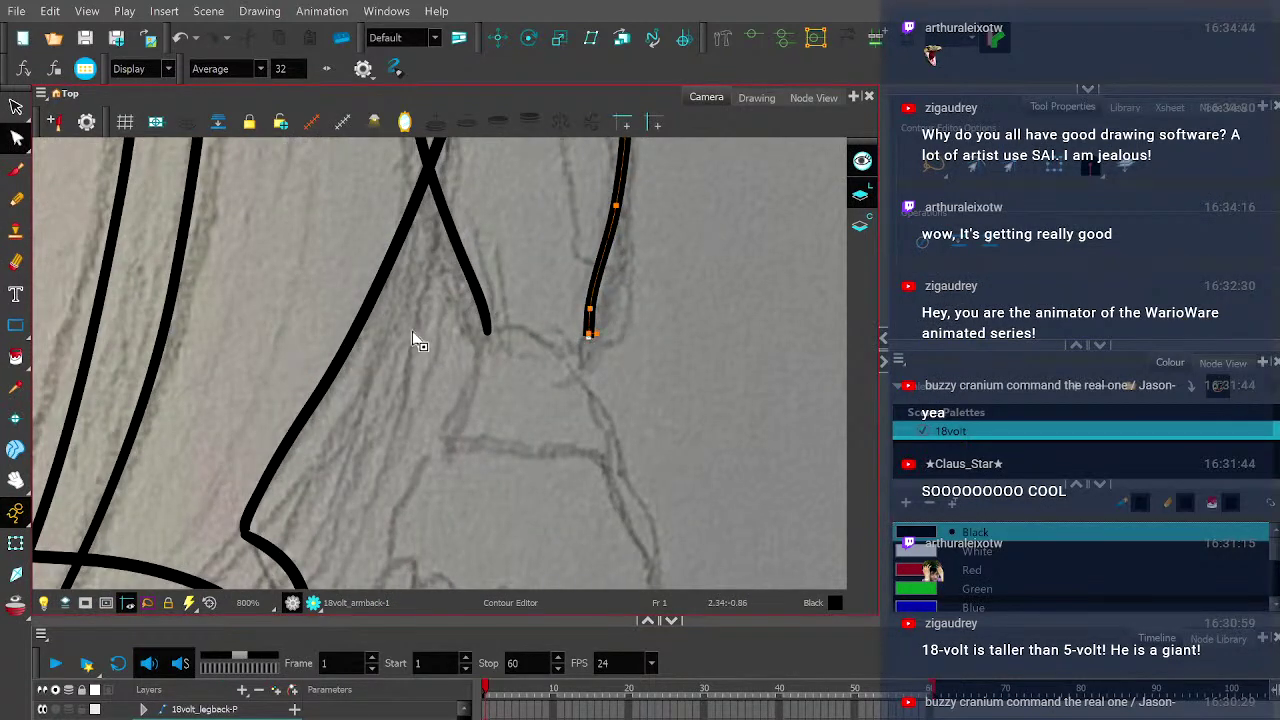
click(488, 332)
drag(490, 335, 477, 334)
click(505, 360)
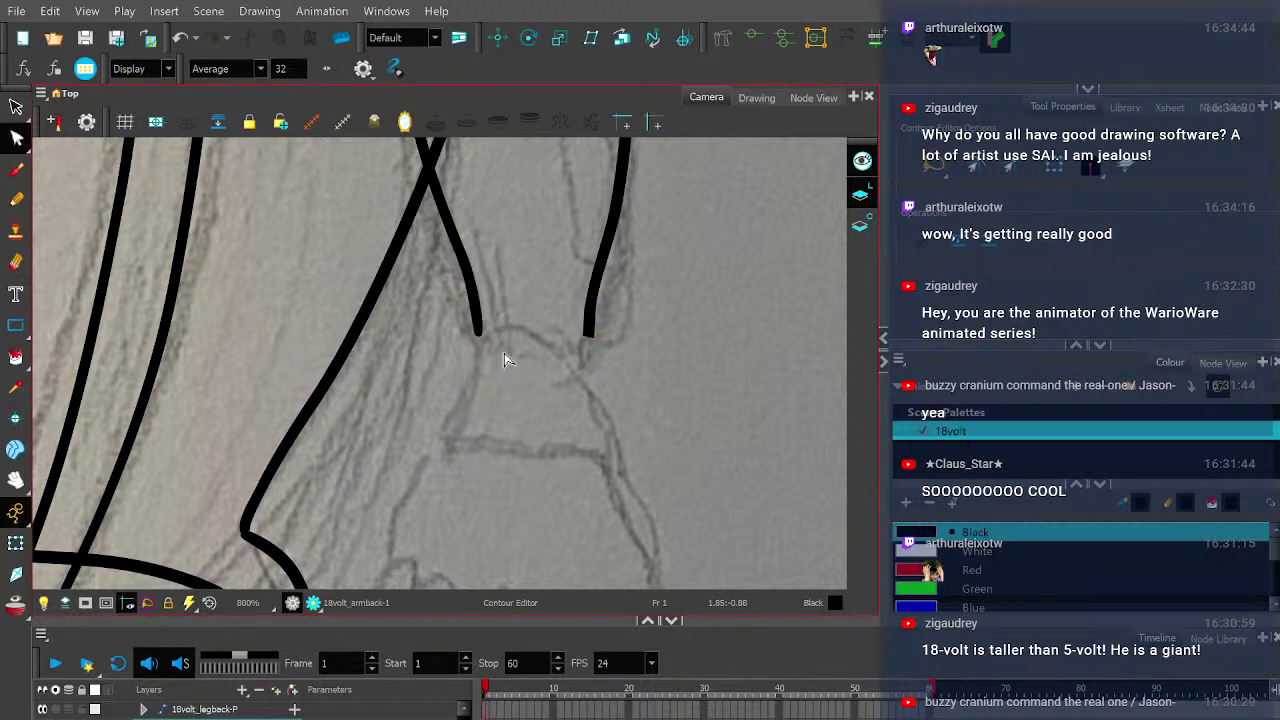
scroll(505, 360, down, 5)
scroll(503, 360, up, 1)
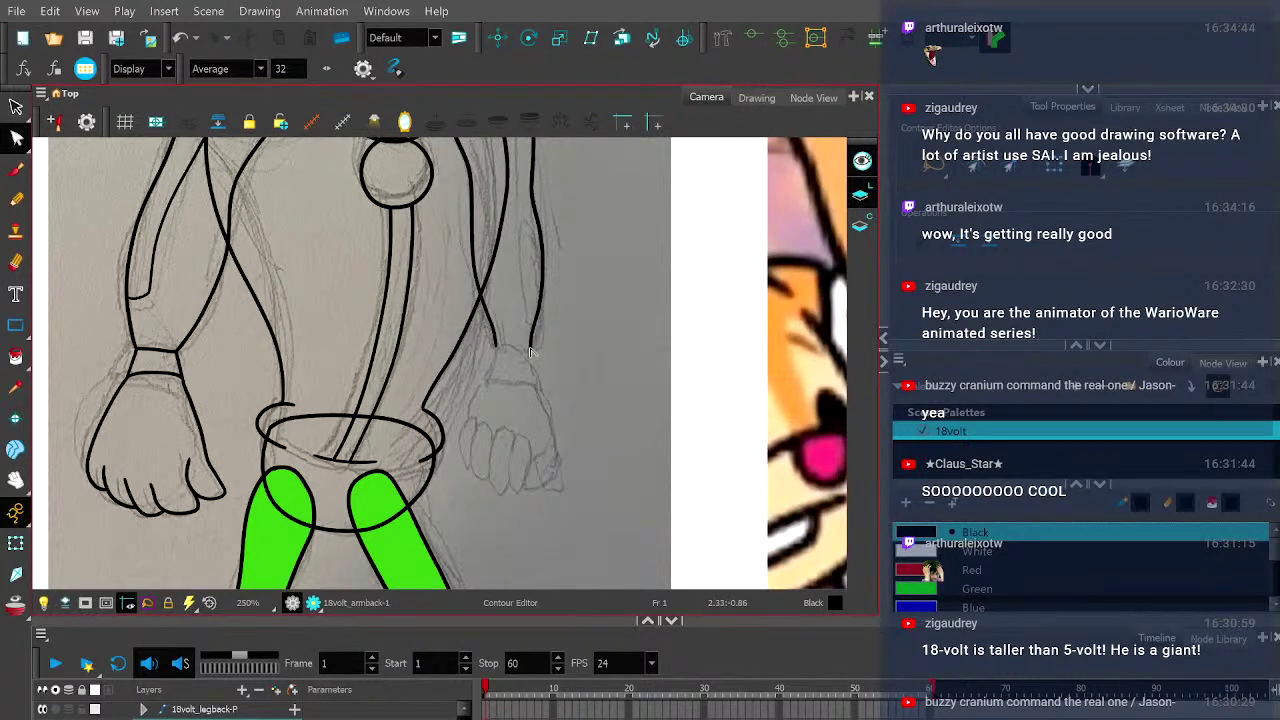
scroll(530, 352, up, 3)
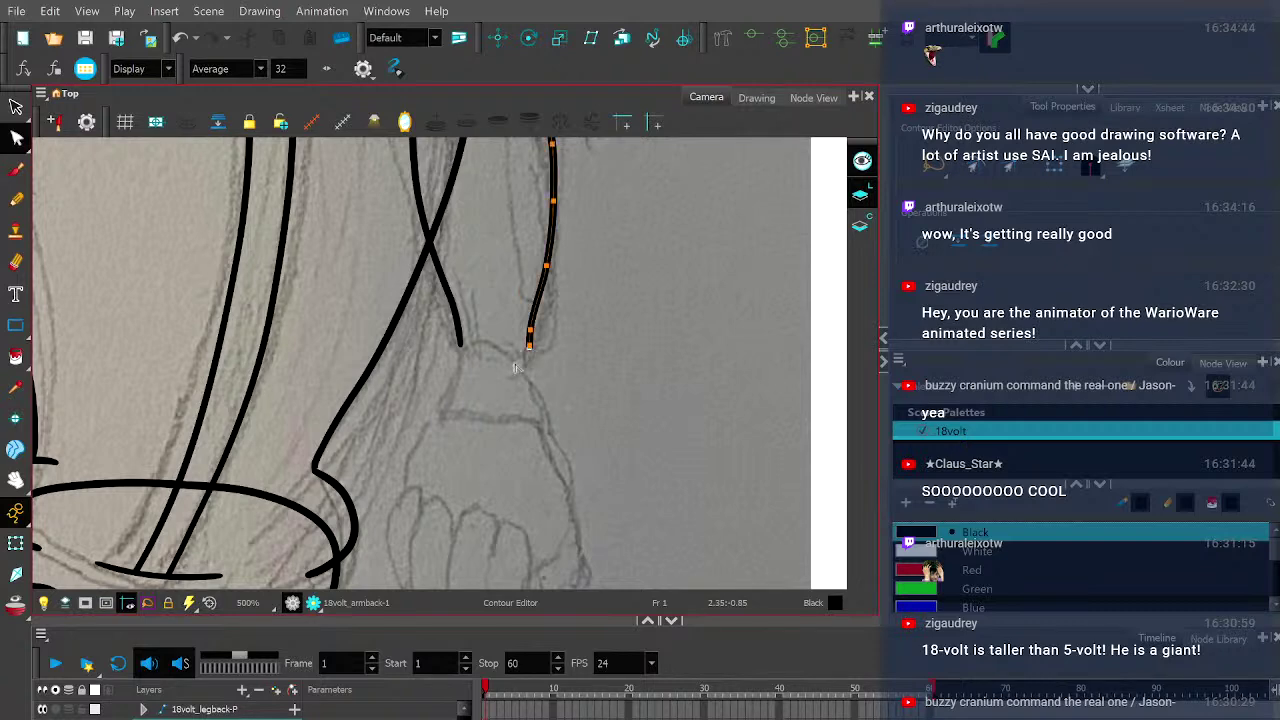
scroll(503, 397, down, 2)
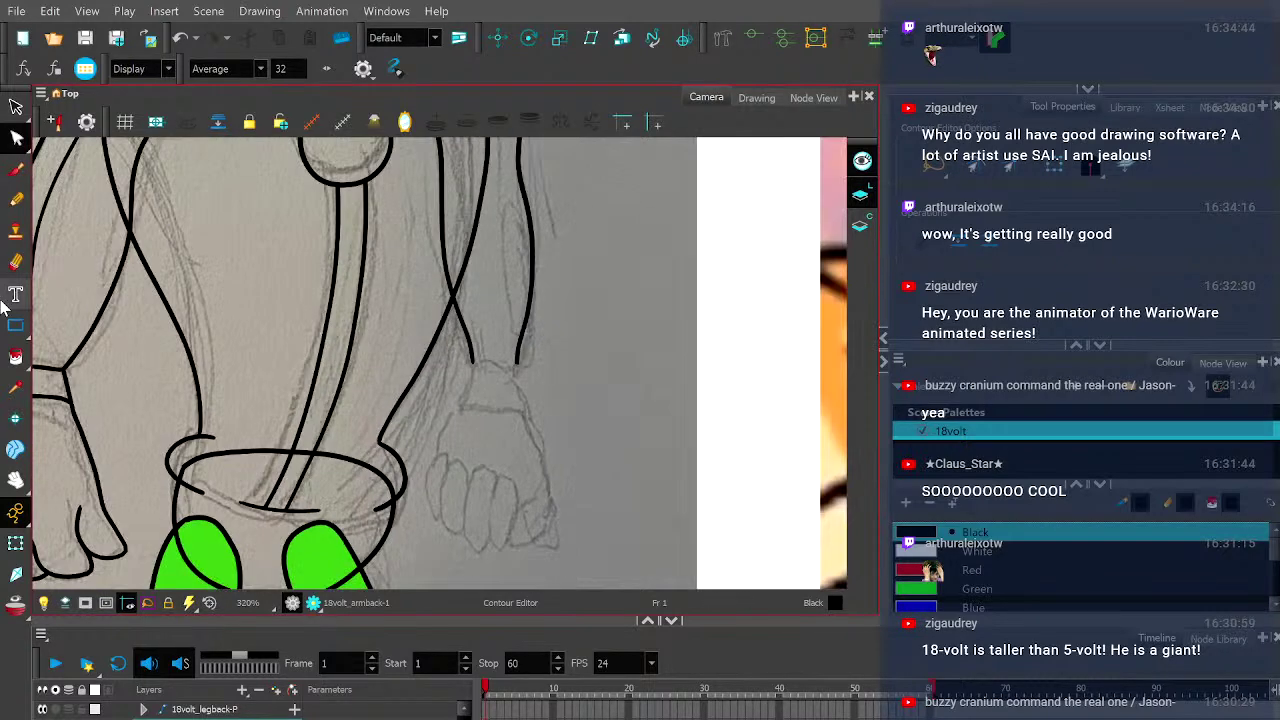
- Try to close the back arm's wrist with a rounded Pencil stroke joining the inner and outer lines
click(16, 199)
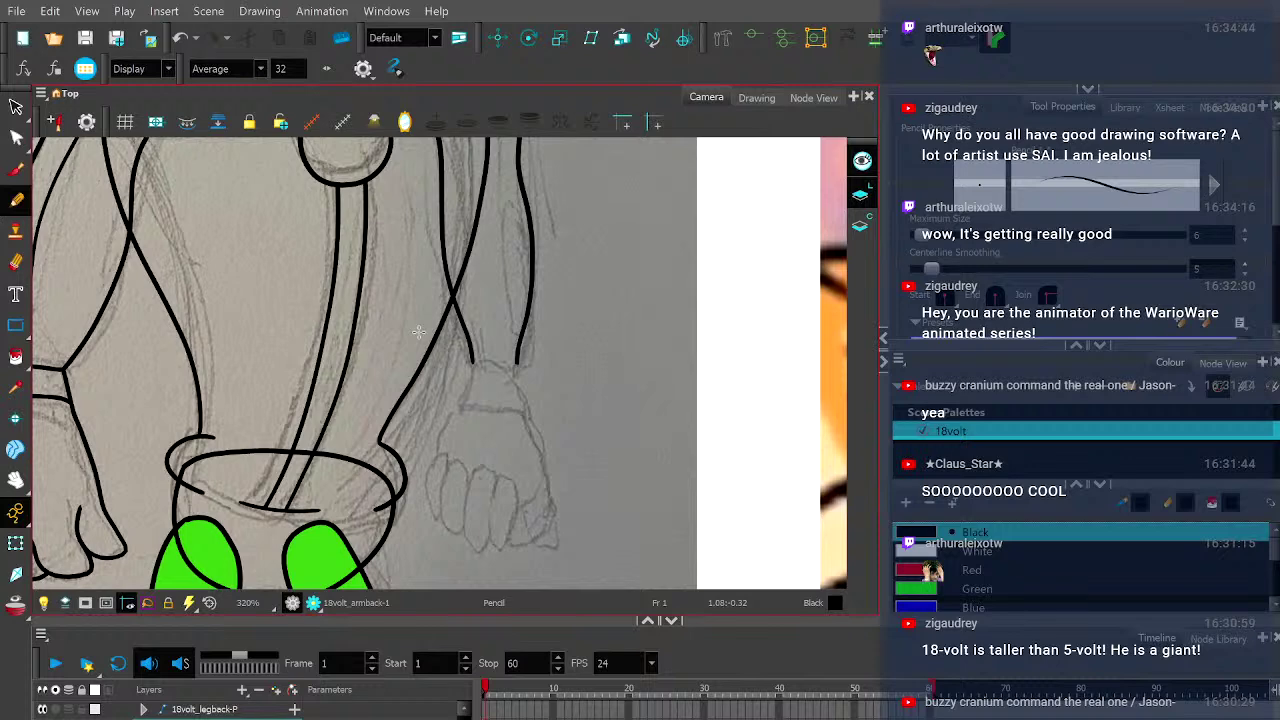
drag(450, 405, 544, 338)
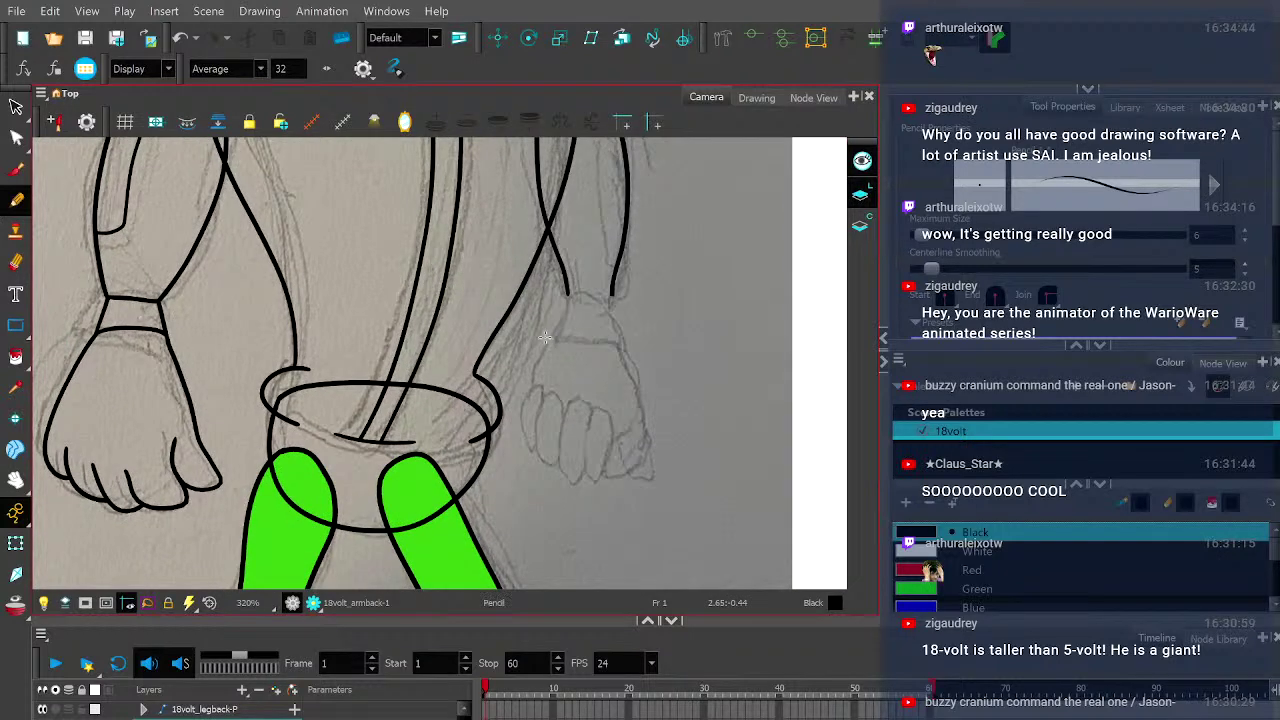
scroll(535, 400, down, 4)
scroll(545, 375, up, 4)
scroll(577, 337, up, 5)
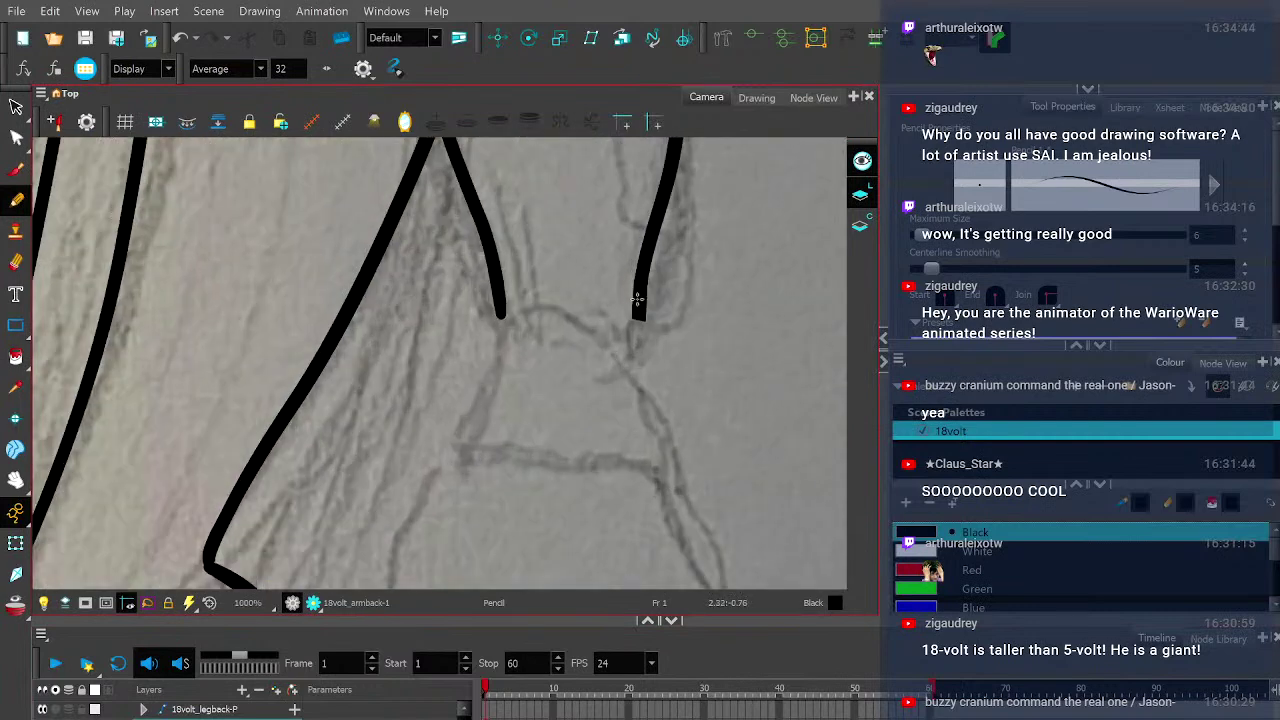
click(22, 200)
mouse_move(498, 298)
mouse_down()
mouse_move(523, 358)
mouse_move(574, 378)
mouse_move(619, 372)
mouse_move(634, 304)
mouse_up()
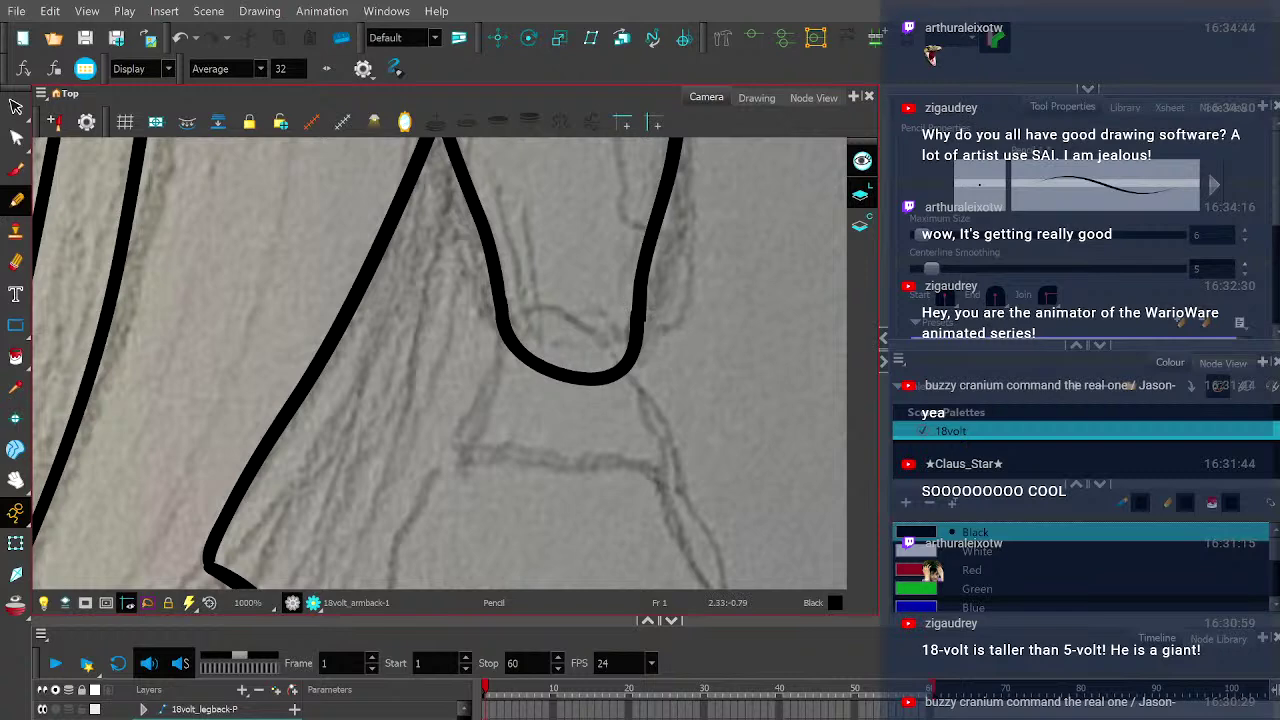
scroll(576, 332, down, 6)
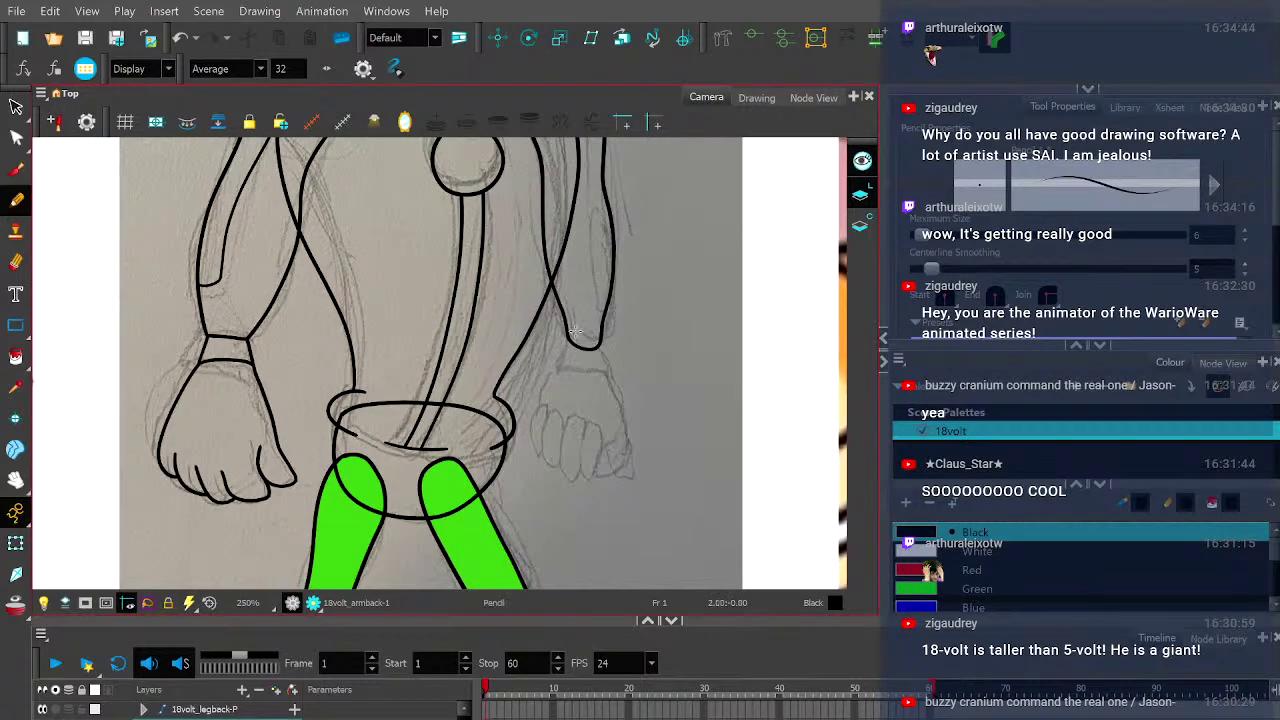
scroll(522, 354, up, 6)
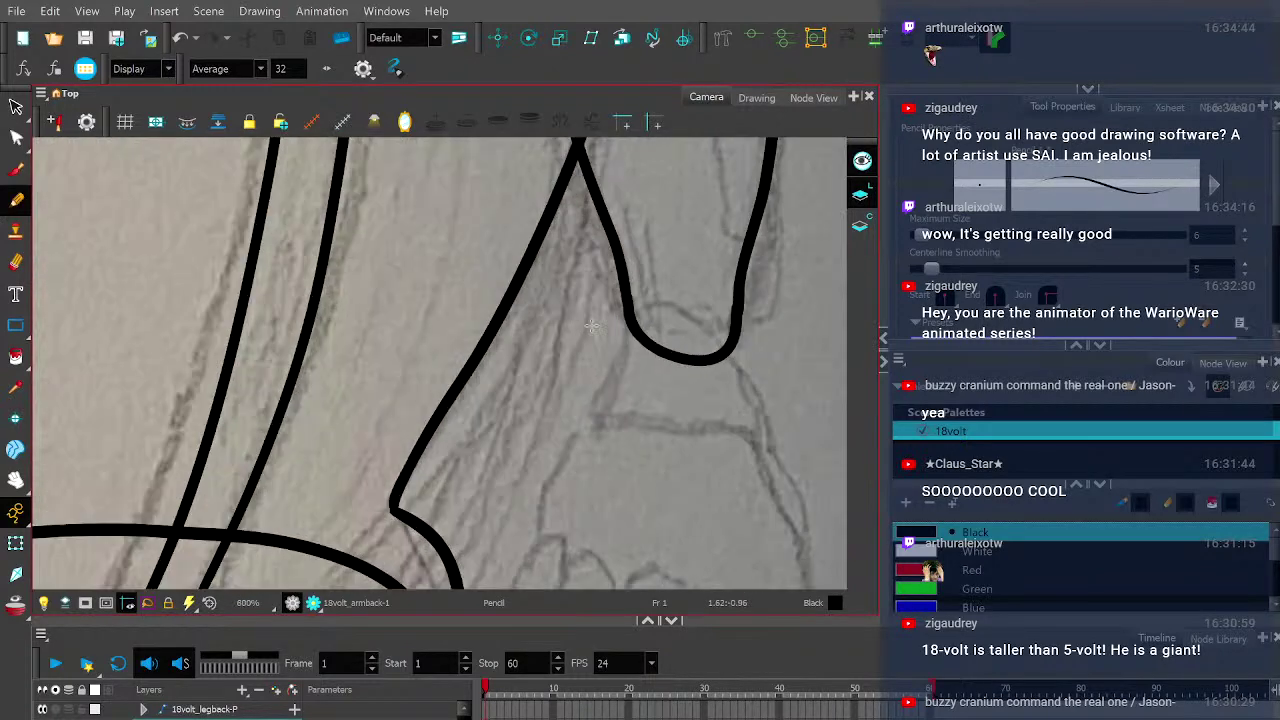
drag(534, 352, 428, 378)
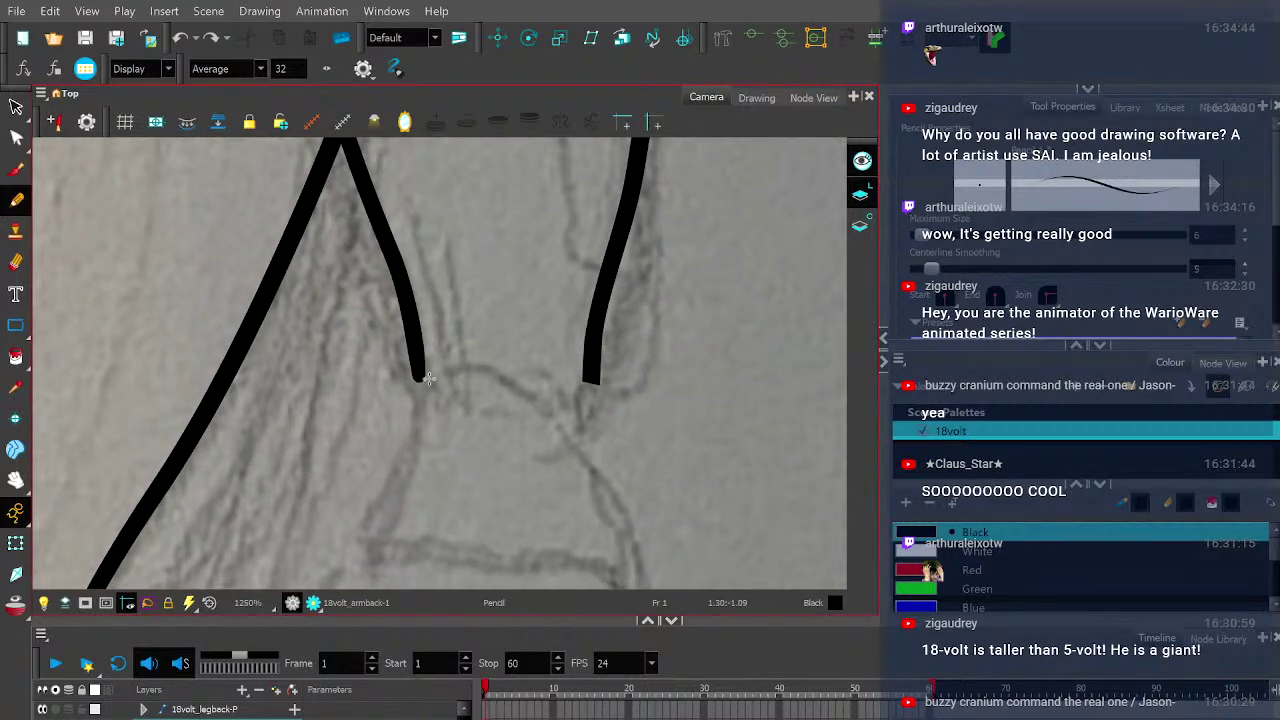
- Close the back arm's wrist with a rounded Pencil stroke joining the ends of the inner and outer lines
mouse_move(421, 385)
mouse_down()
mouse_move(444, 417)
mouse_move(486, 437)
mouse_move(570, 421)
mouse_move(594, 376)
mouse_up()
scroll(555, 368, down, 6)
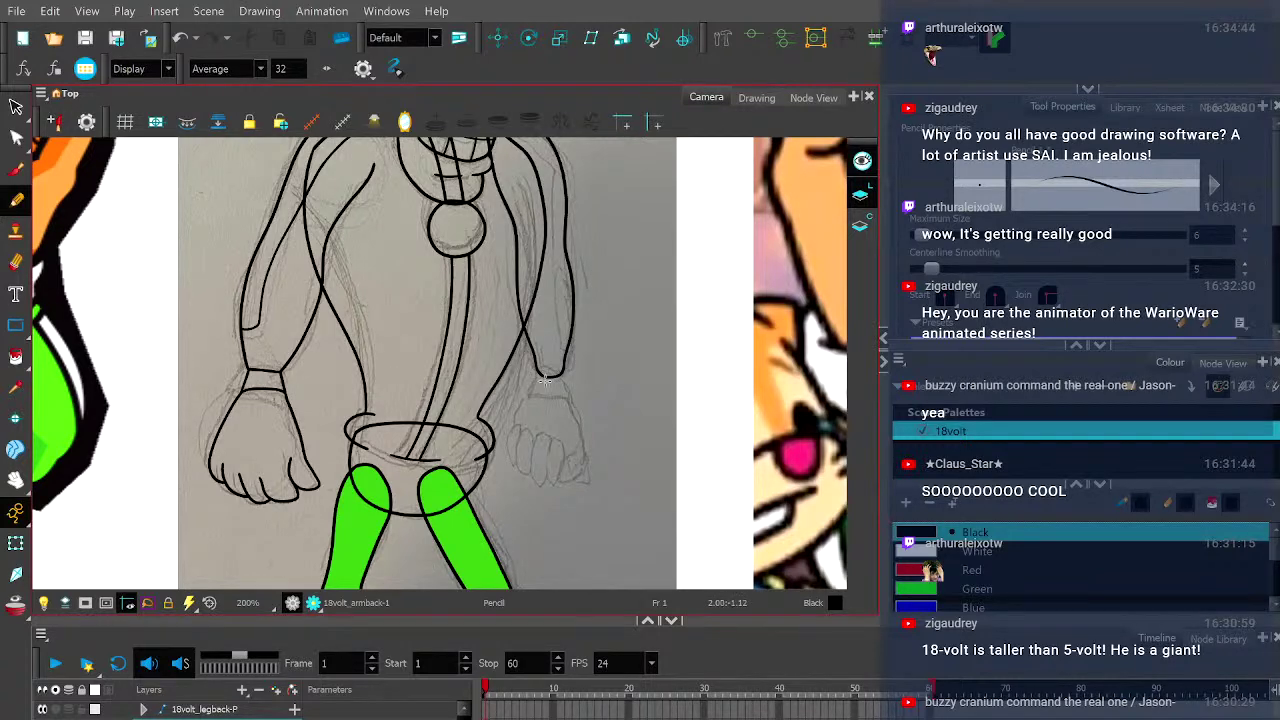
scroll(547, 380, down, 2)
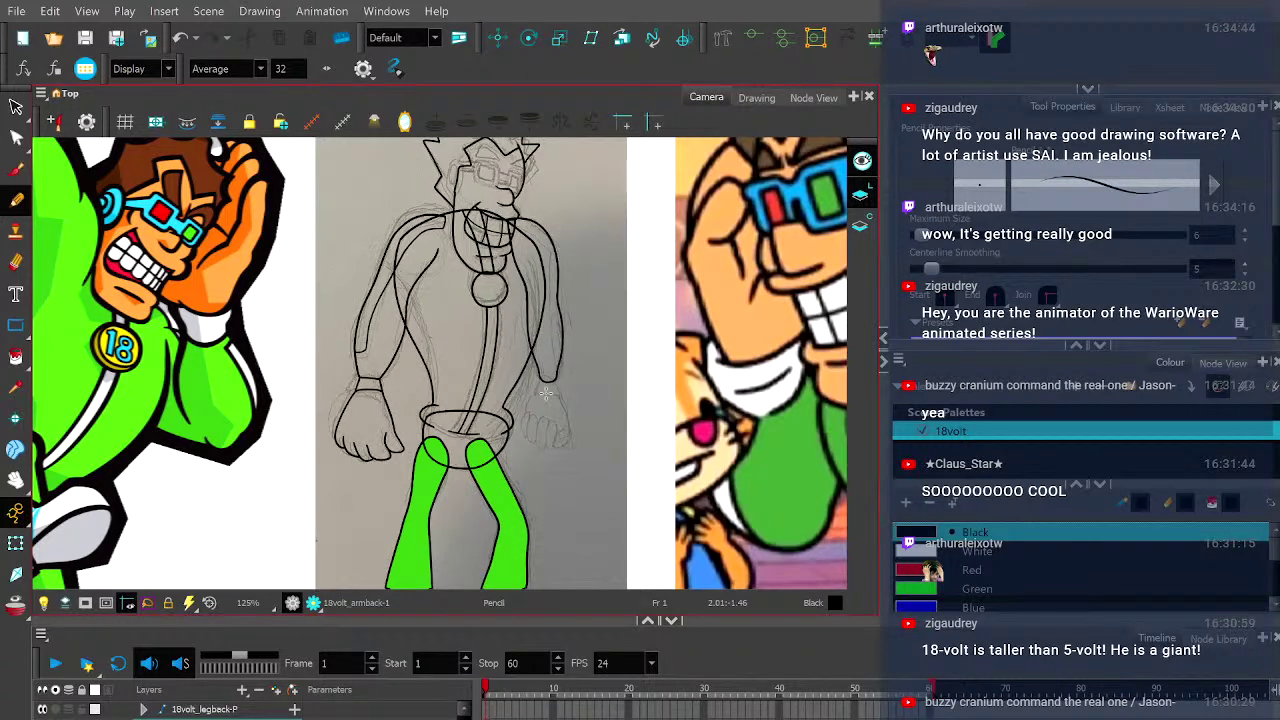
- Place the back arm's rotation pivot at the top of its shoulder with the Rotate tool
key(slash)
key(slash)
key(slash)
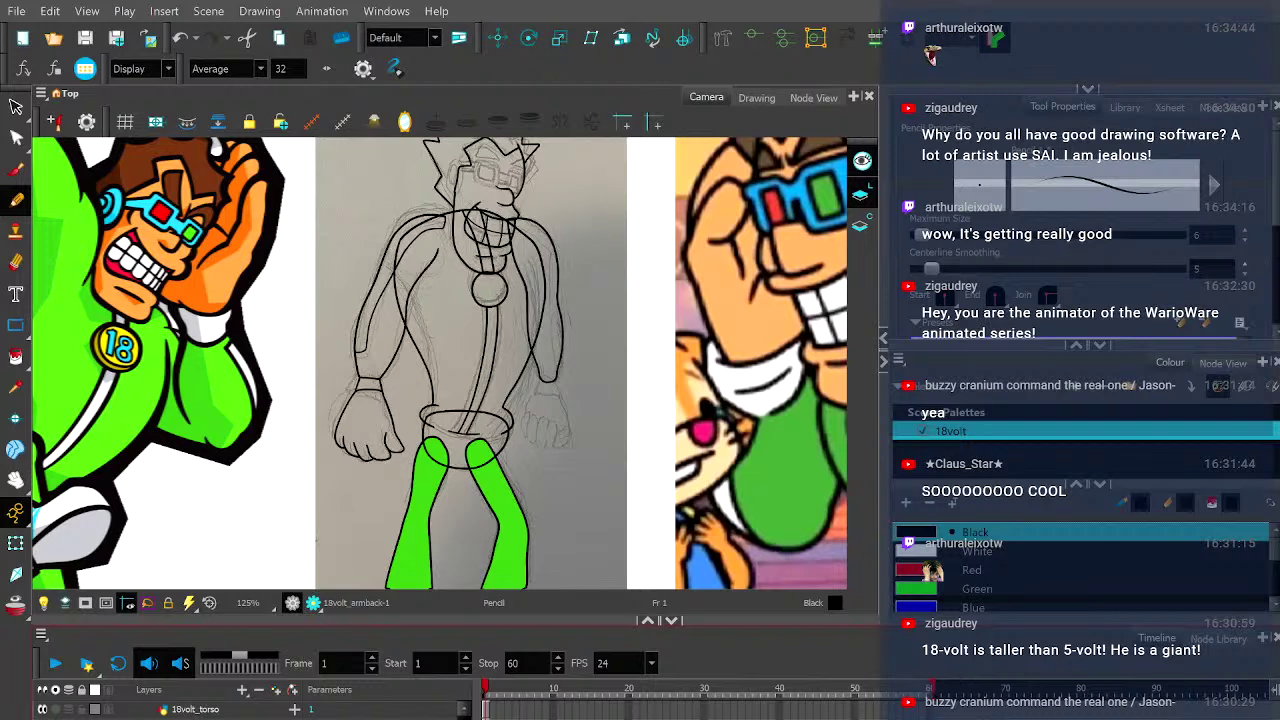
key(slash)
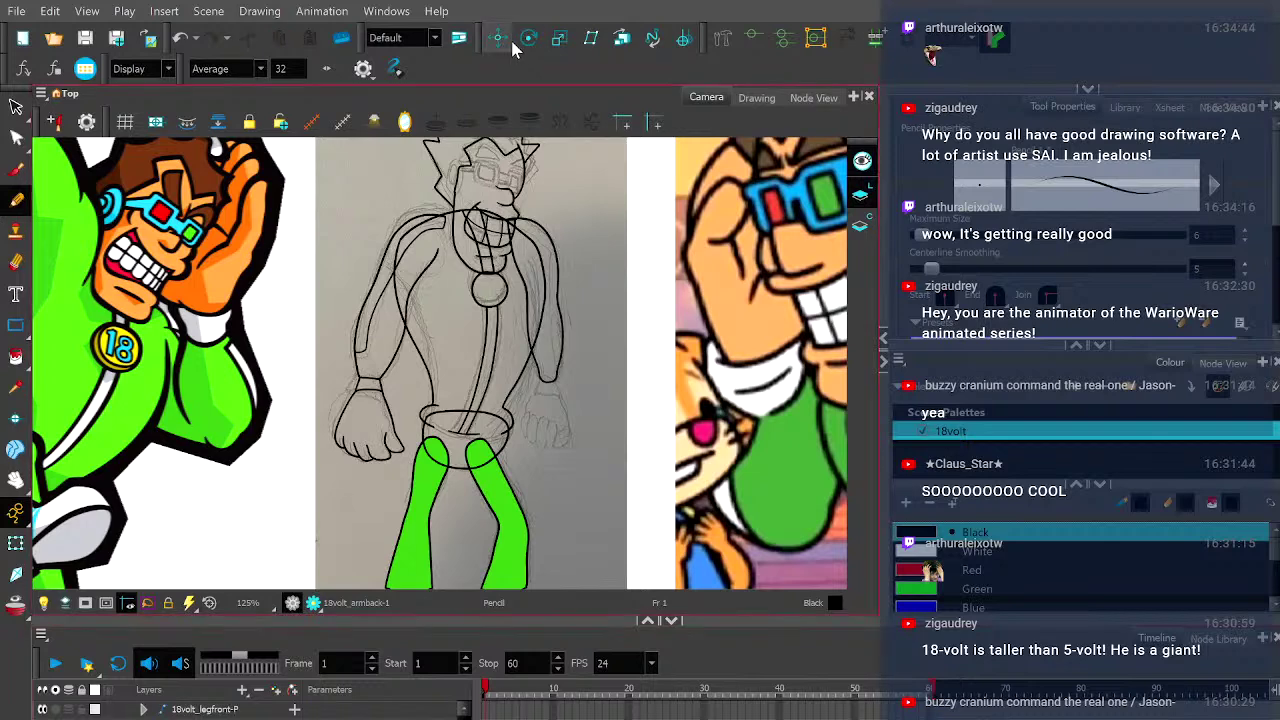
click(529, 37)
drag(474, 355, 521, 227)
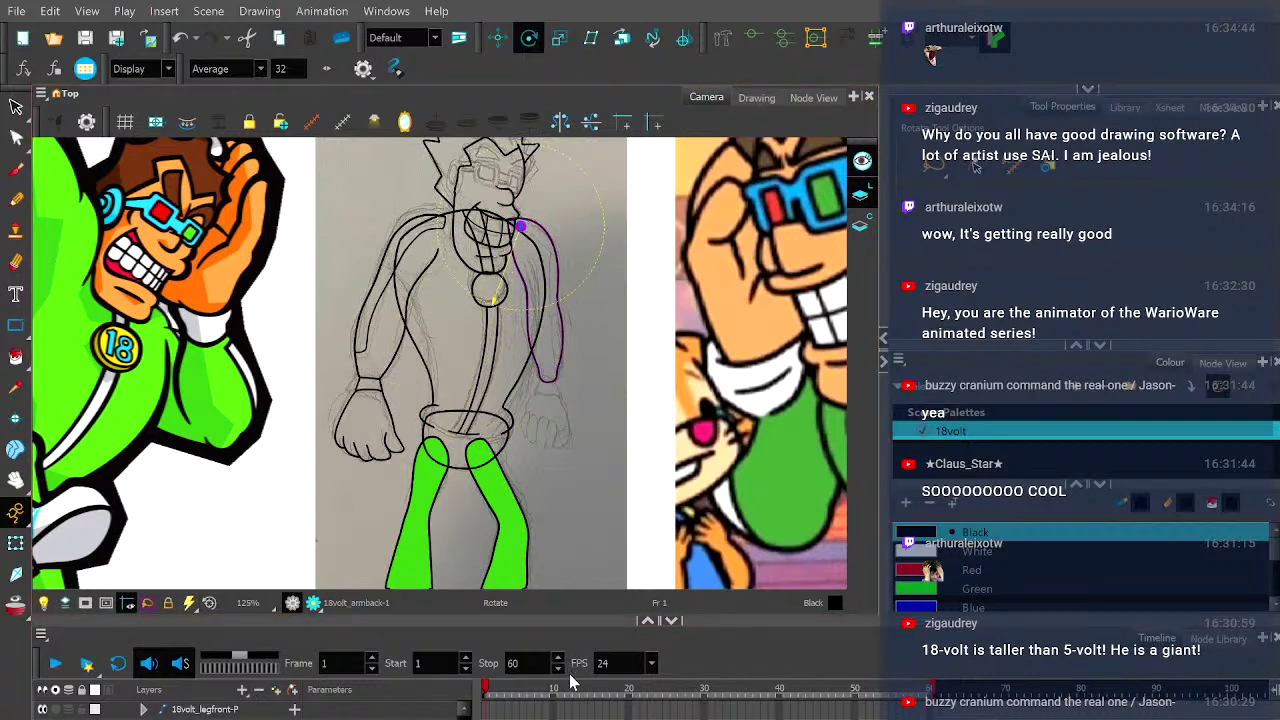
drag(471, 358, 516, 220)
scroll(482, 180, up, 1)
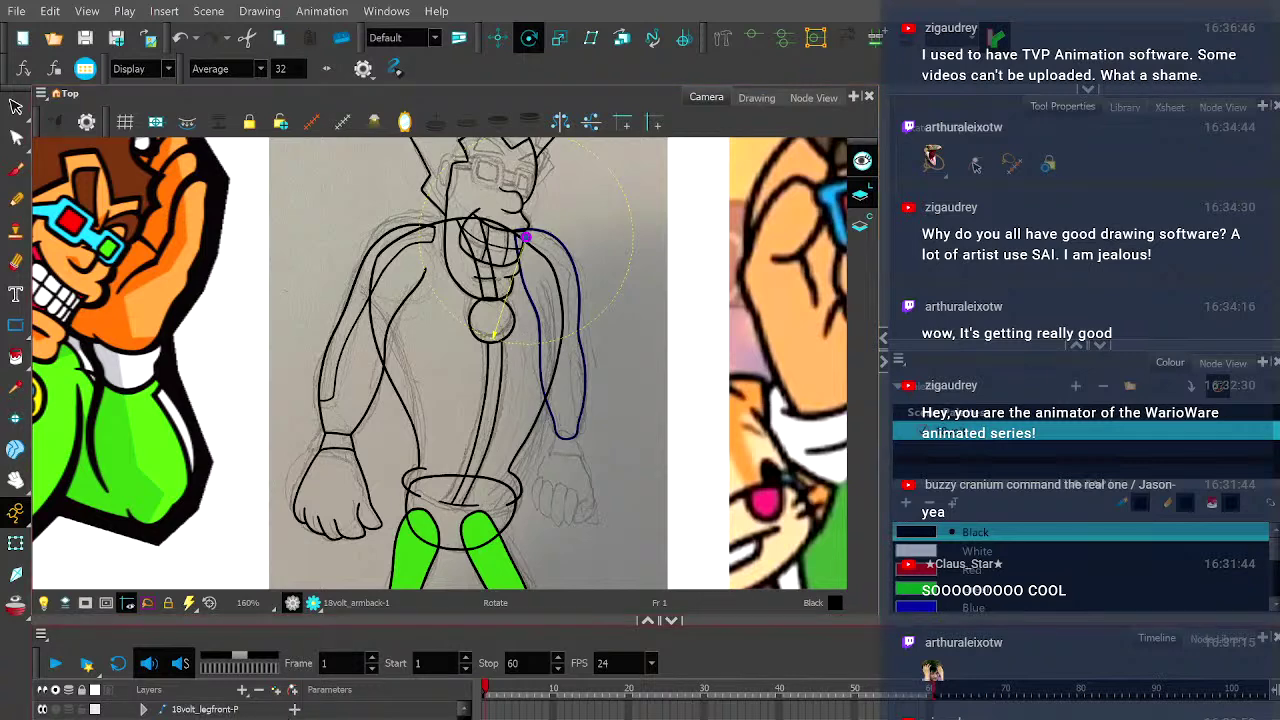
scroll(250, 709, down, 1)
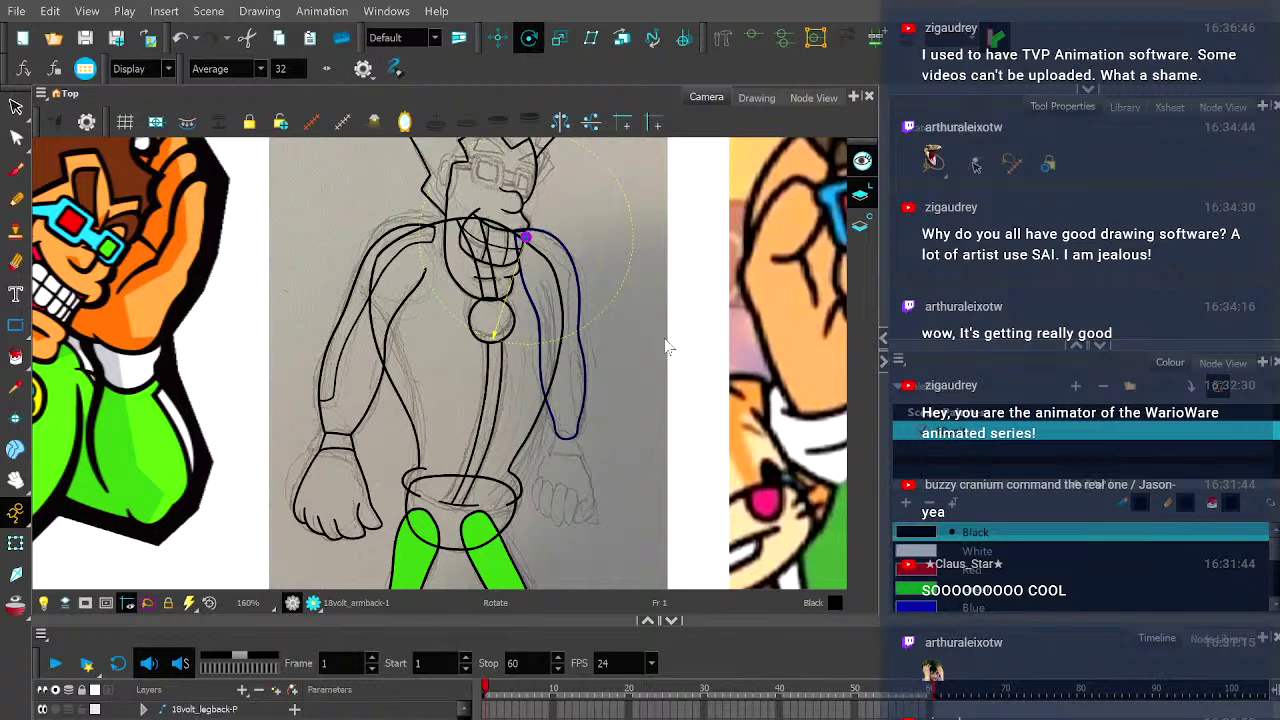
- Outline the four curled fingers of the back hand over the sketch on the 18volt-handback layer with the Pencil
click(546, 449)
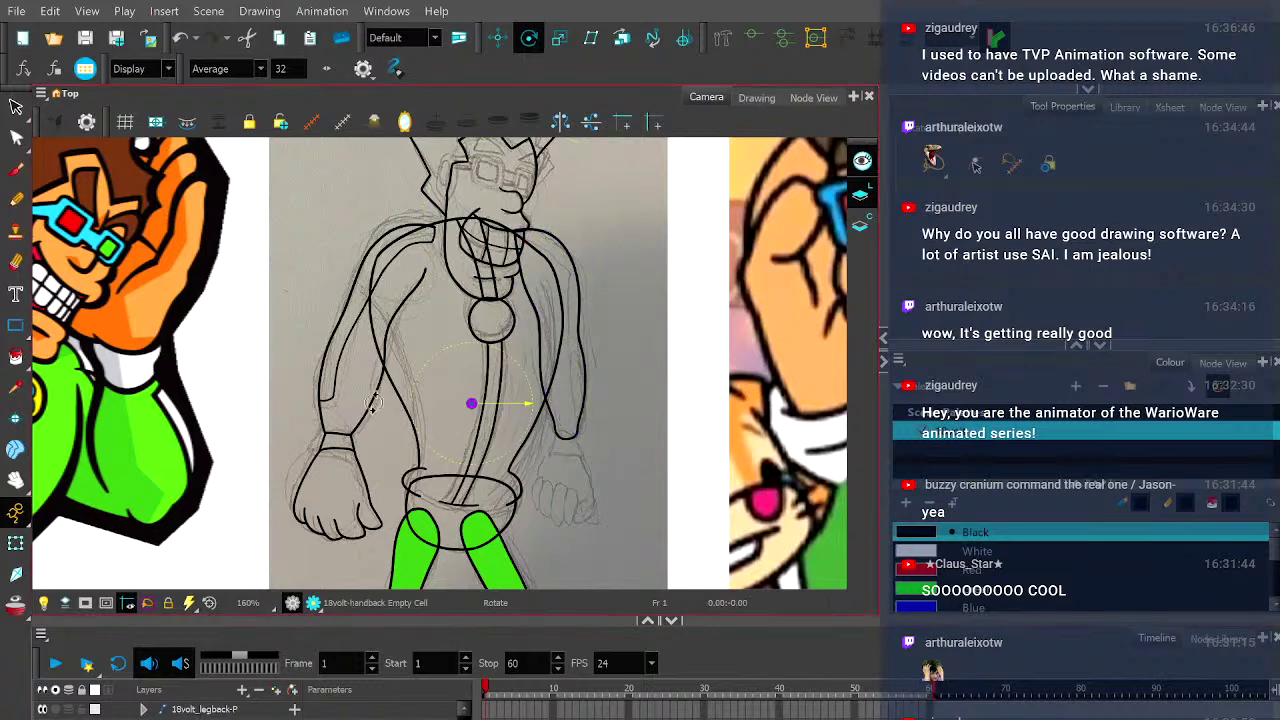
click(14, 202)
scroll(585, 384, up, 5)
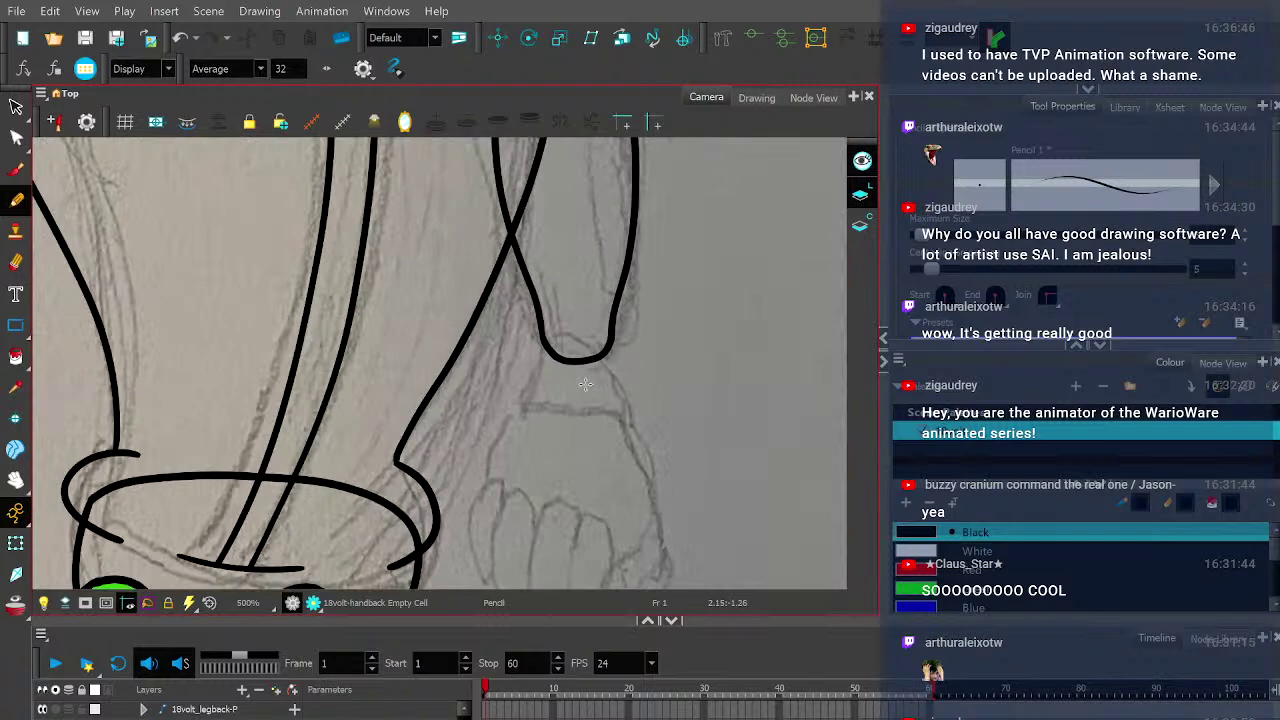
scroll(592, 393, down, 3)
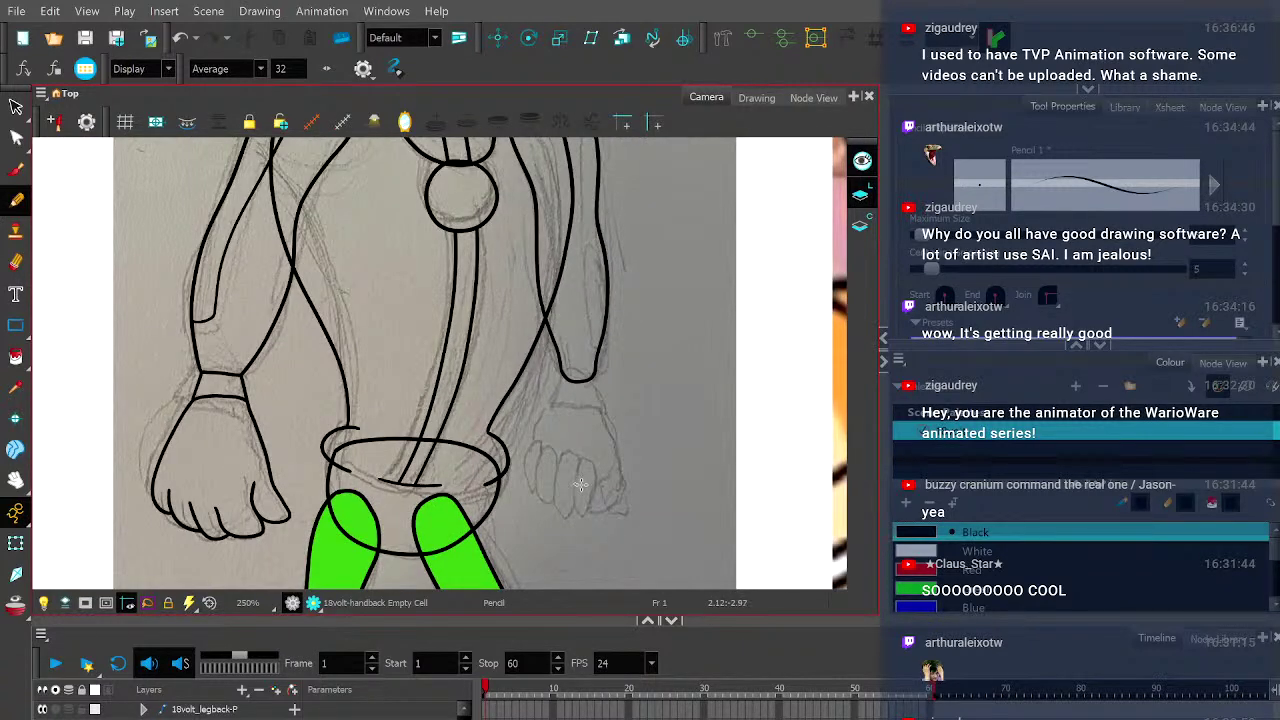
scroll(585, 495, up, 5)
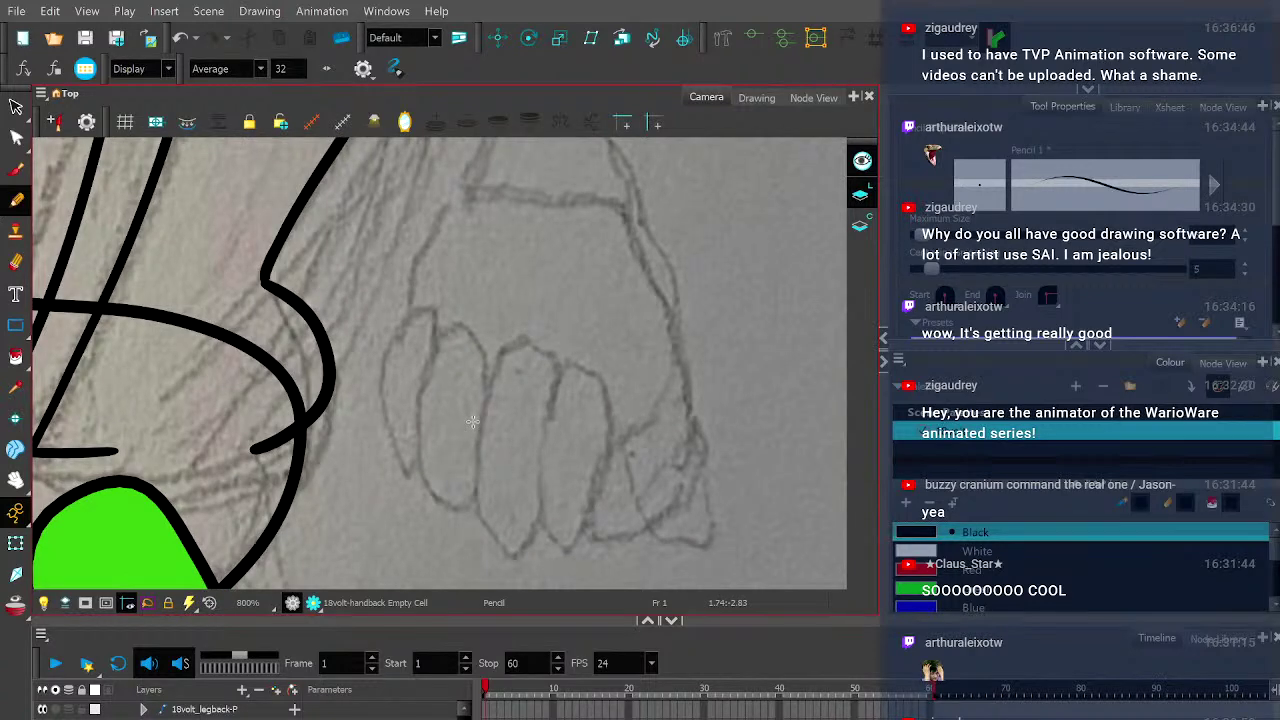
mouse_move(420, 466)
mouse_down()
mouse_move(395, 432)
mouse_move(383, 379)
mouse_move(403, 325)
mouse_move(437, 318)
mouse_up()
mouse_move(476, 505)
mouse_down()
mouse_move(420, 460)
mouse_move(424, 391)
mouse_move(434, 341)
mouse_move(476, 300)
mouse_move(487, 382)
mouse_up()
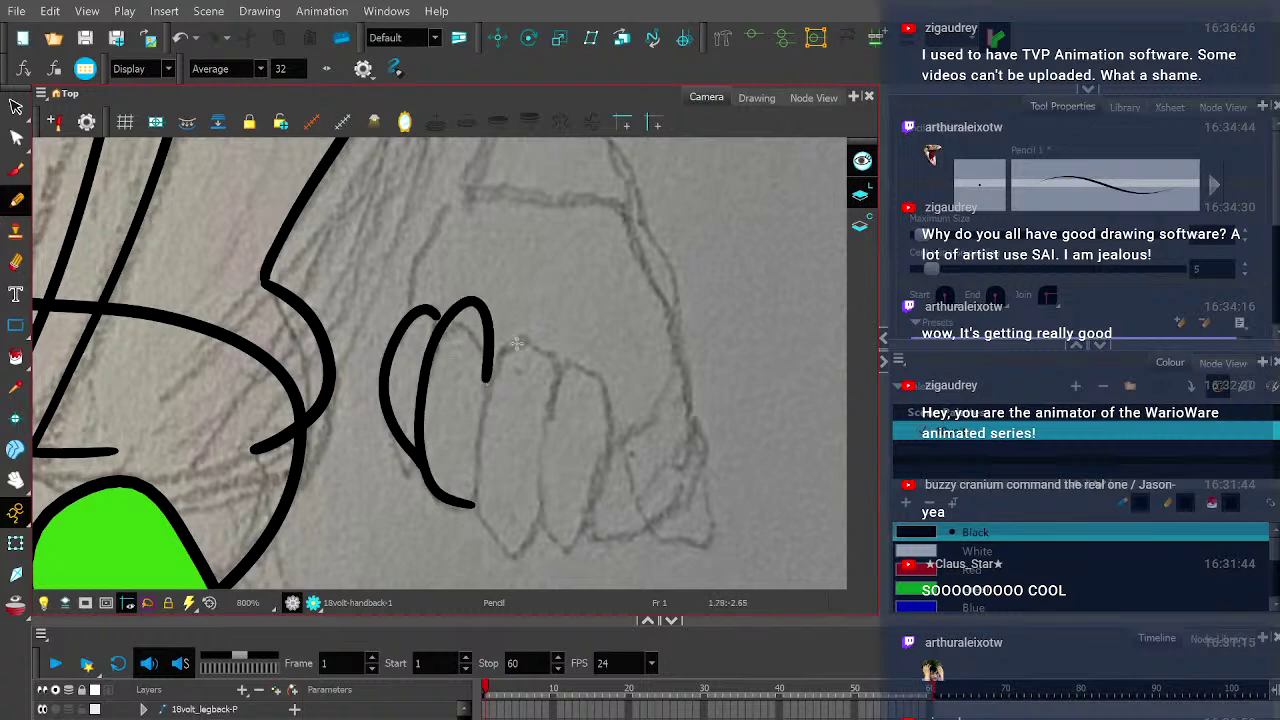
mouse_move(539, 531)
mouse_down()
mouse_move(485, 520)
mouse_move(488, 375)
mouse_move(546, 320)
mouse_move(549, 396)
mouse_up()
mouse_move(582, 546)
mouse_down()
mouse_move(548, 505)
mouse_move(550, 427)
mouse_move(568, 365)
mouse_move(602, 357)
mouse_move(608, 410)
mouse_move(578, 545)
mouse_up()
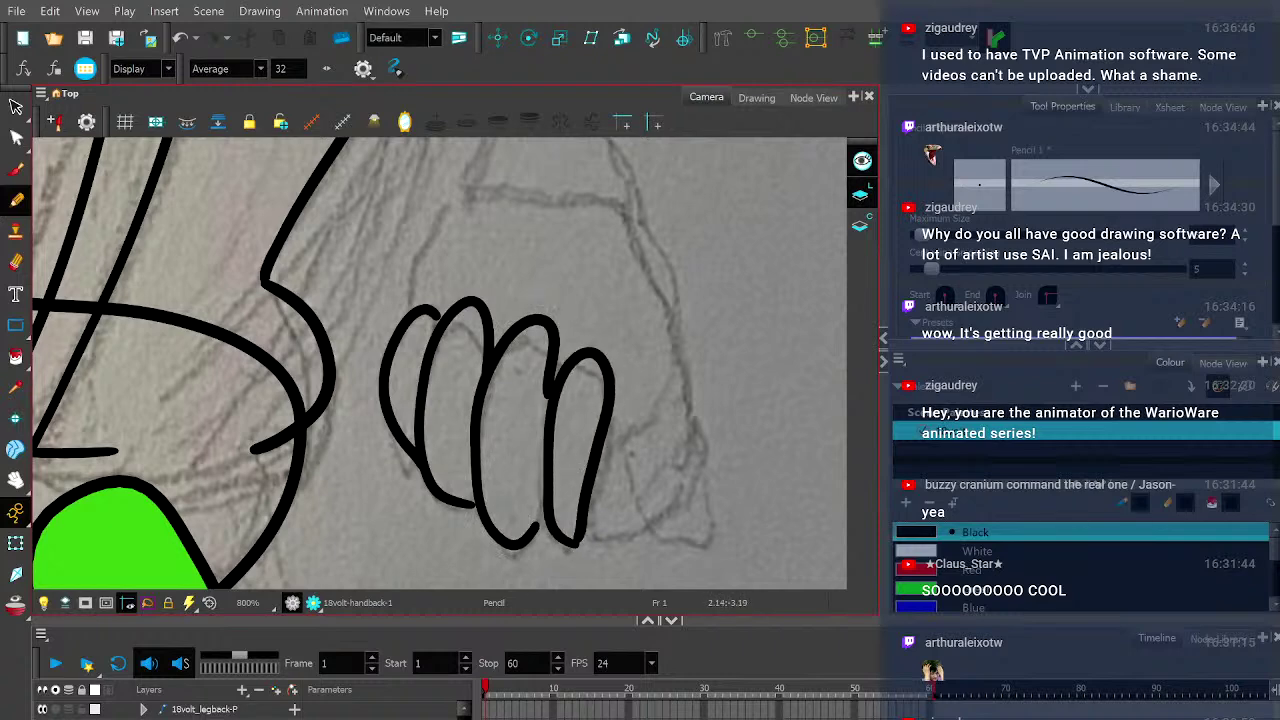
mouse_move(594, 478)
mouse_down()
mouse_move(584, 528)
mouse_move(616, 532)
mouse_move(700, 458)
mouse_move(680, 352)
mouse_up()
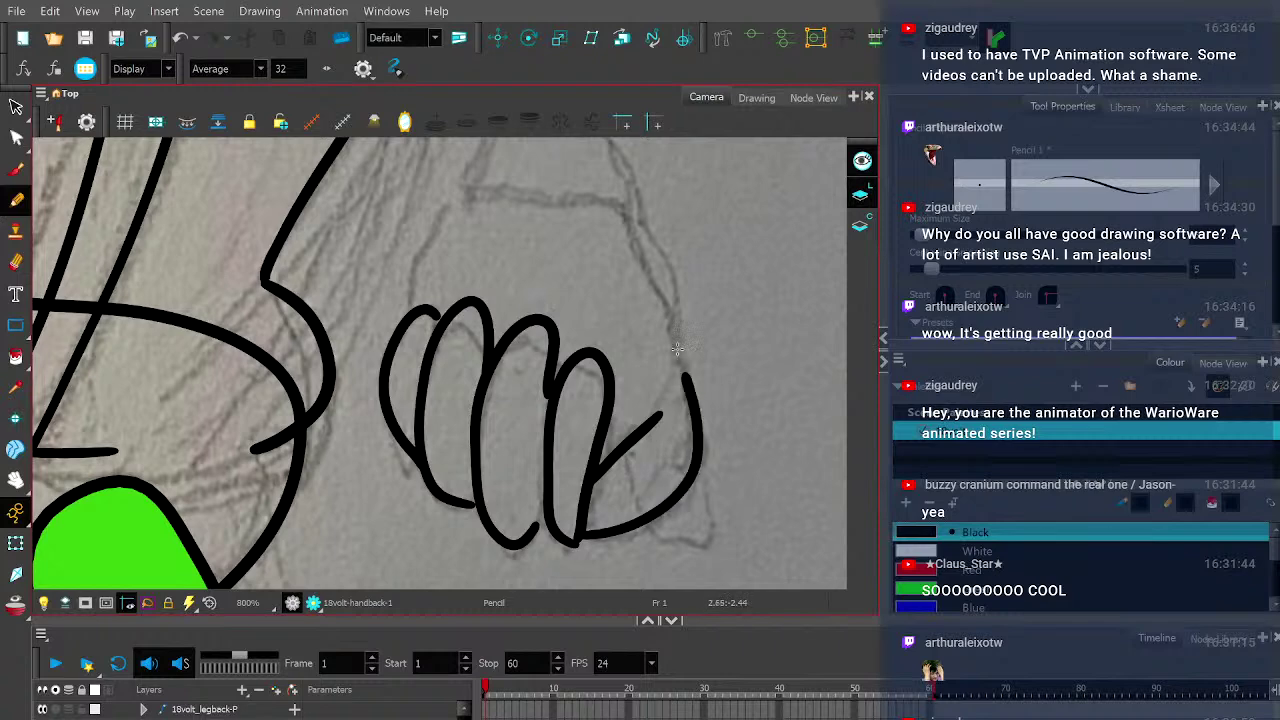
key(ctrl+z)
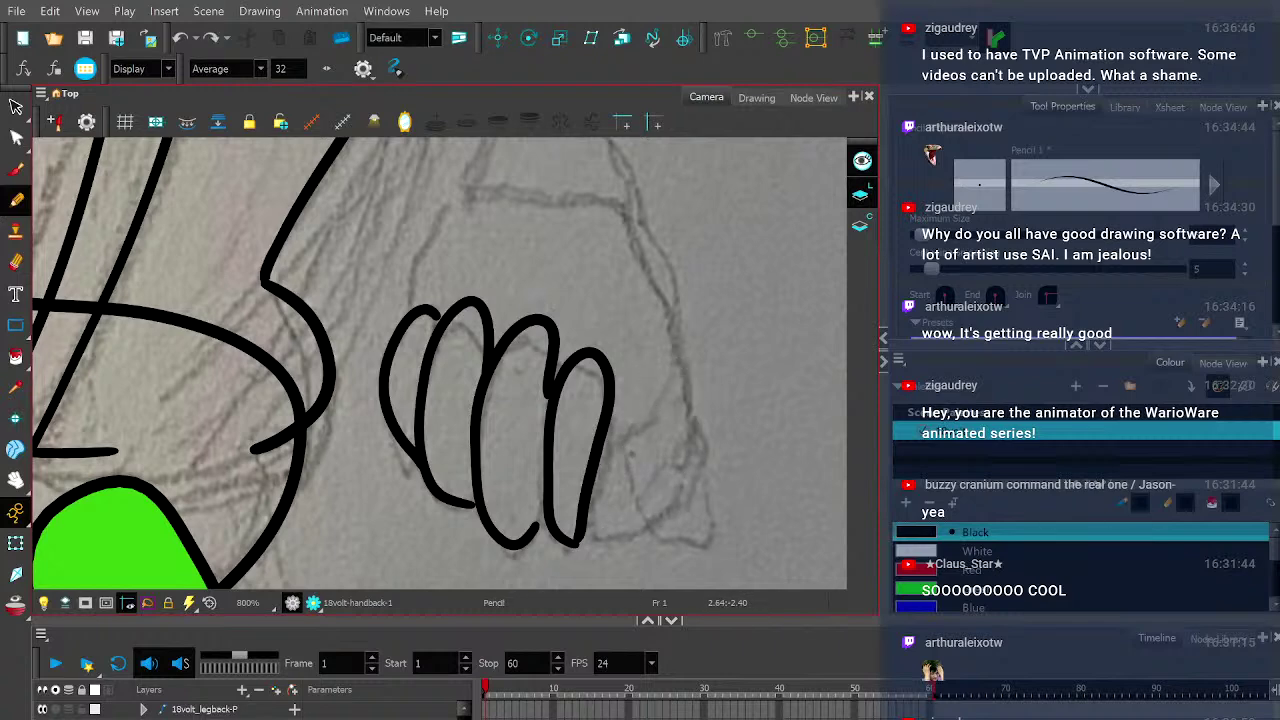
mouse_move(610, 384)
mouse_down()
mouse_move(630, 435)
mouse_move(598, 460)
mouse_up()
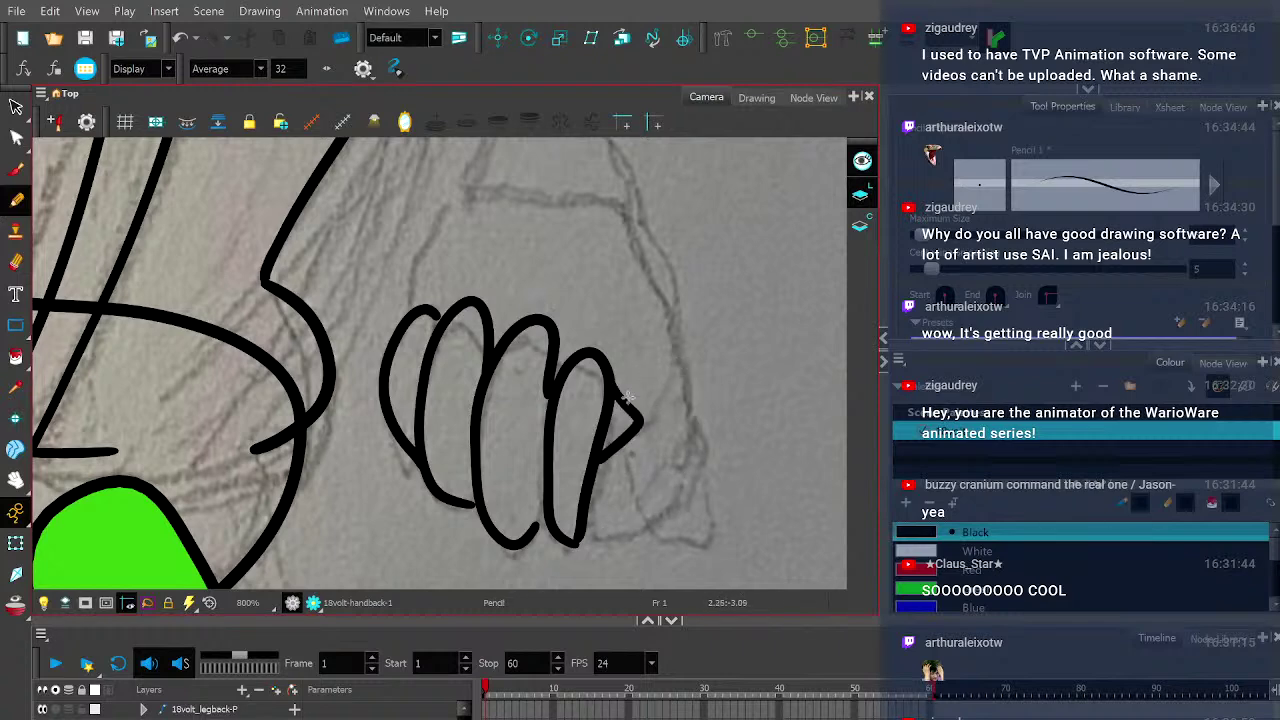
key(ctrl+z)
- Draw the back hand's thumb and outer edge up to the wrist, plus the opposite edge from wrist to fingers
mouse_move(636, 420)
mouse_down()
mouse_move(597, 464)
mouse_move(656, 519)
mouse_move(694, 471)
mouse_move(695, 397)
mouse_move(620, 182)
mouse_up()
key(space)
mouse_move(500, 310)
mouse_down()
mouse_move(628, 459)
mouse_move(584, 443)
mouse_up()
drag(552, 336, 497, 452)
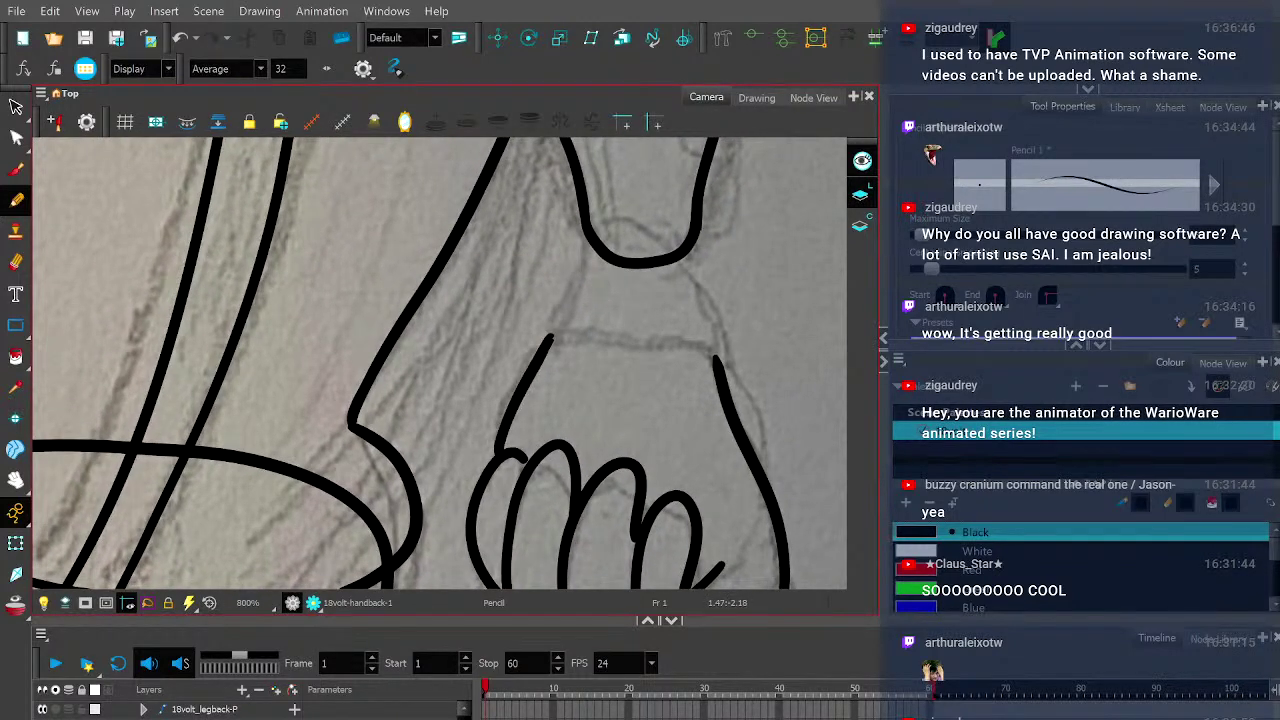
- Extend the innermost finger's knuckle line to meet the neighbouring finger and round its curve with the Contour Editor
key(alt+q)
click(518, 460)
scroll(520, 462, up, 6)
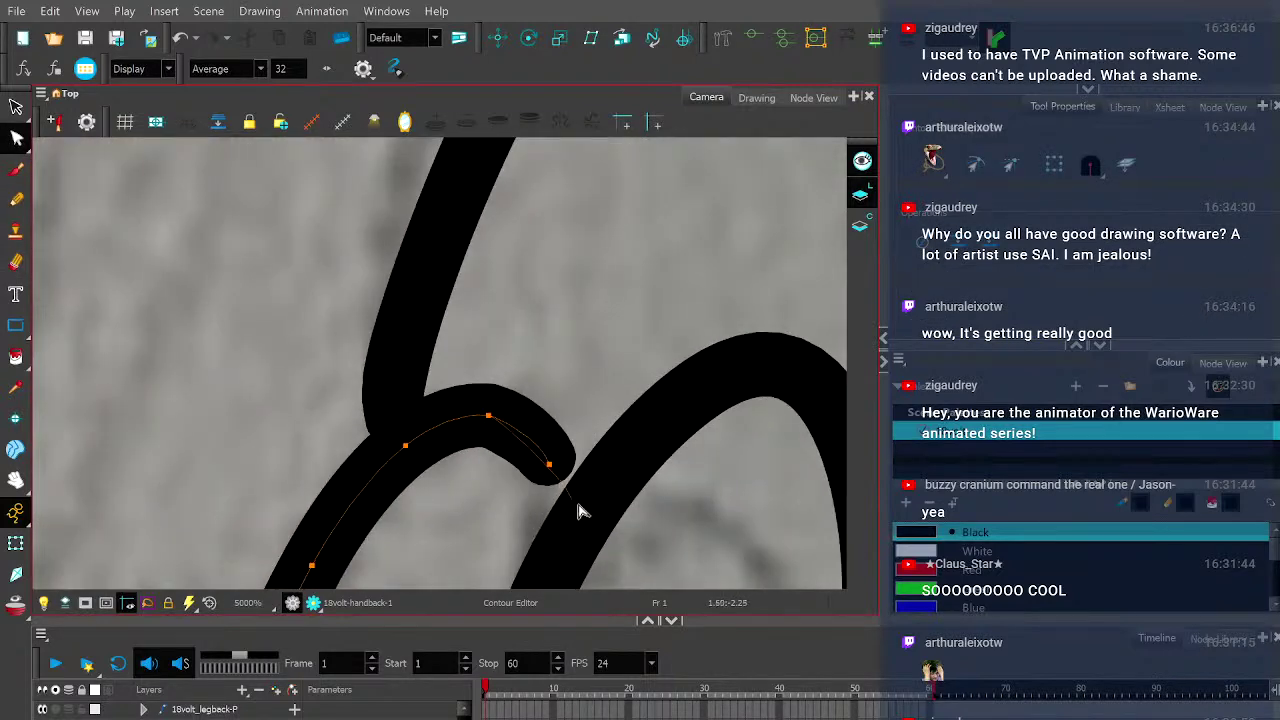
drag(549, 464, 590, 520)
click(488, 415)
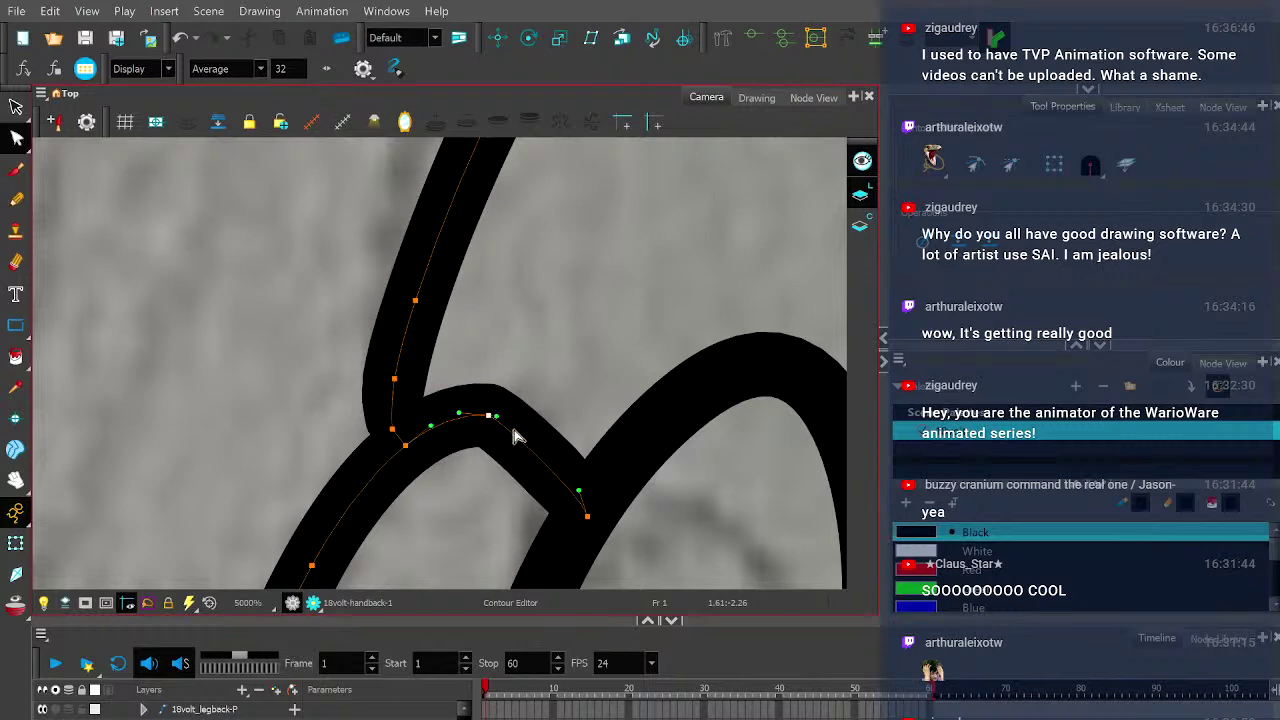
drag(497, 416, 532, 430)
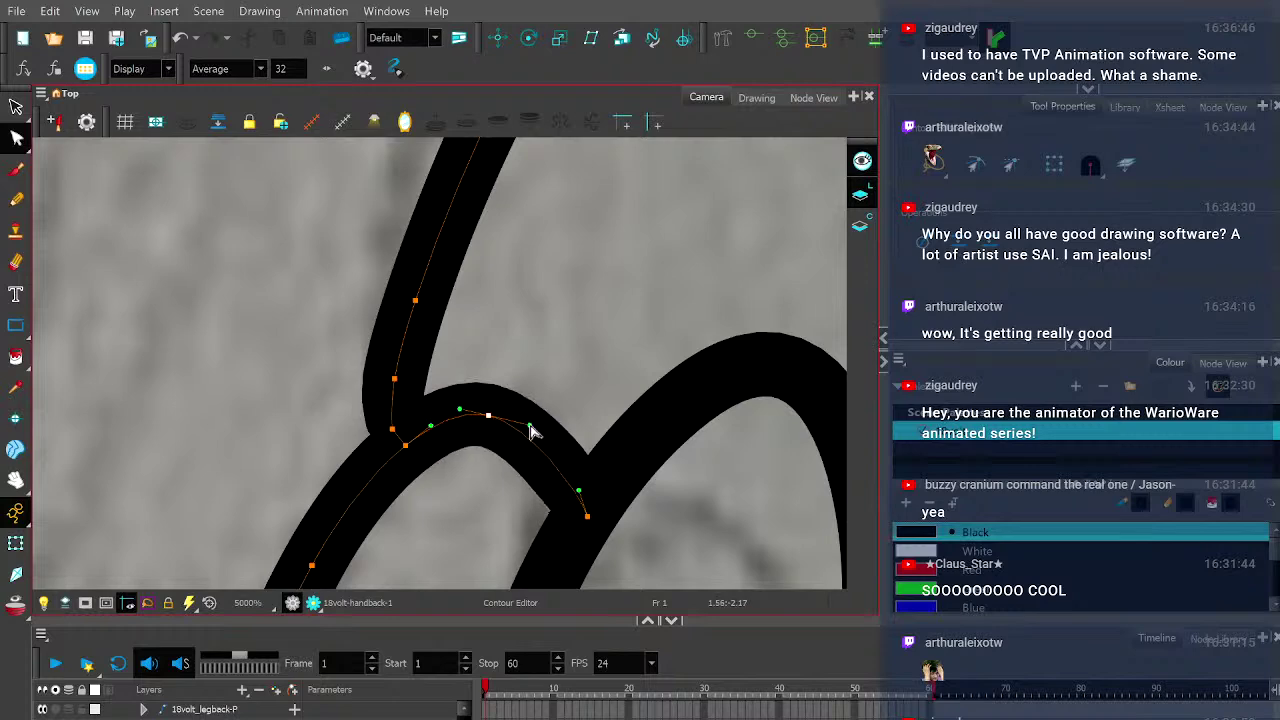
- Examine the back hand's side lines and their open ends at the wrist with the Contour Editor
scroll(591, 371, down, 6)
scroll(524, 372, up, 3)
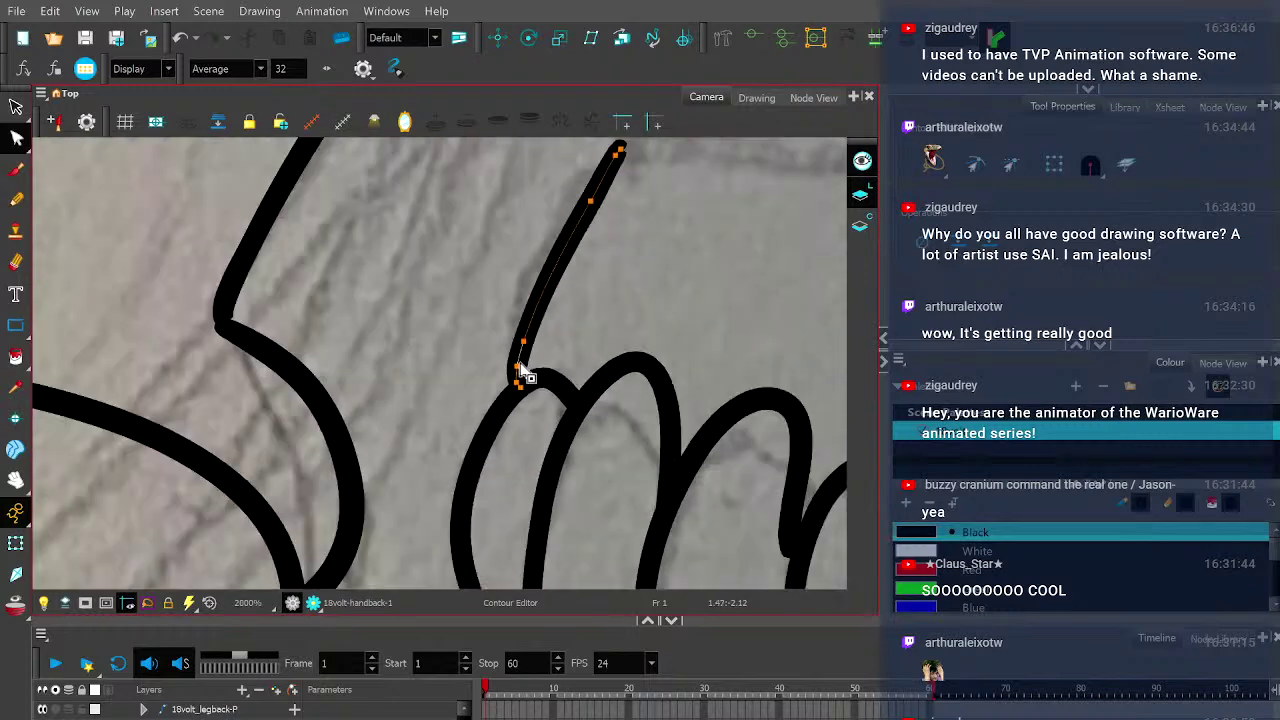
scroll(524, 372, down, 3)
scroll(650, 302, down, 2)
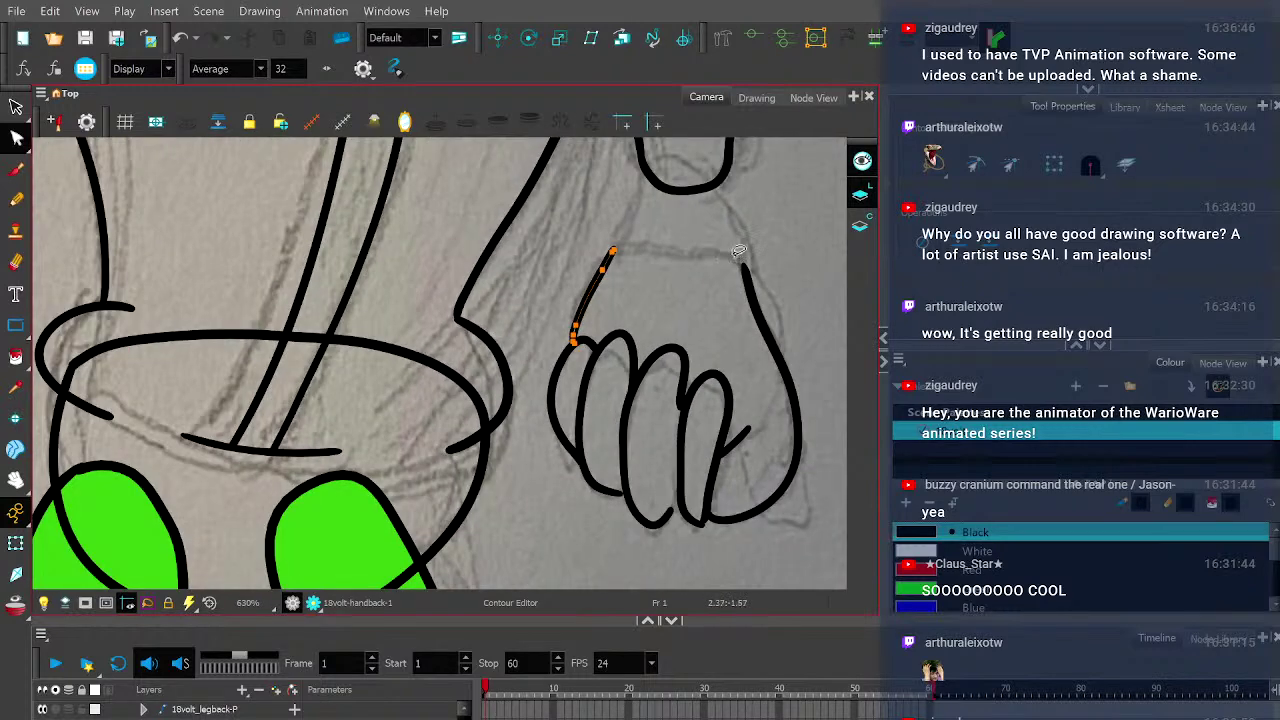
scroll(738, 257, up, 2)
click(745, 262)
scroll(744, 258, up, 2)
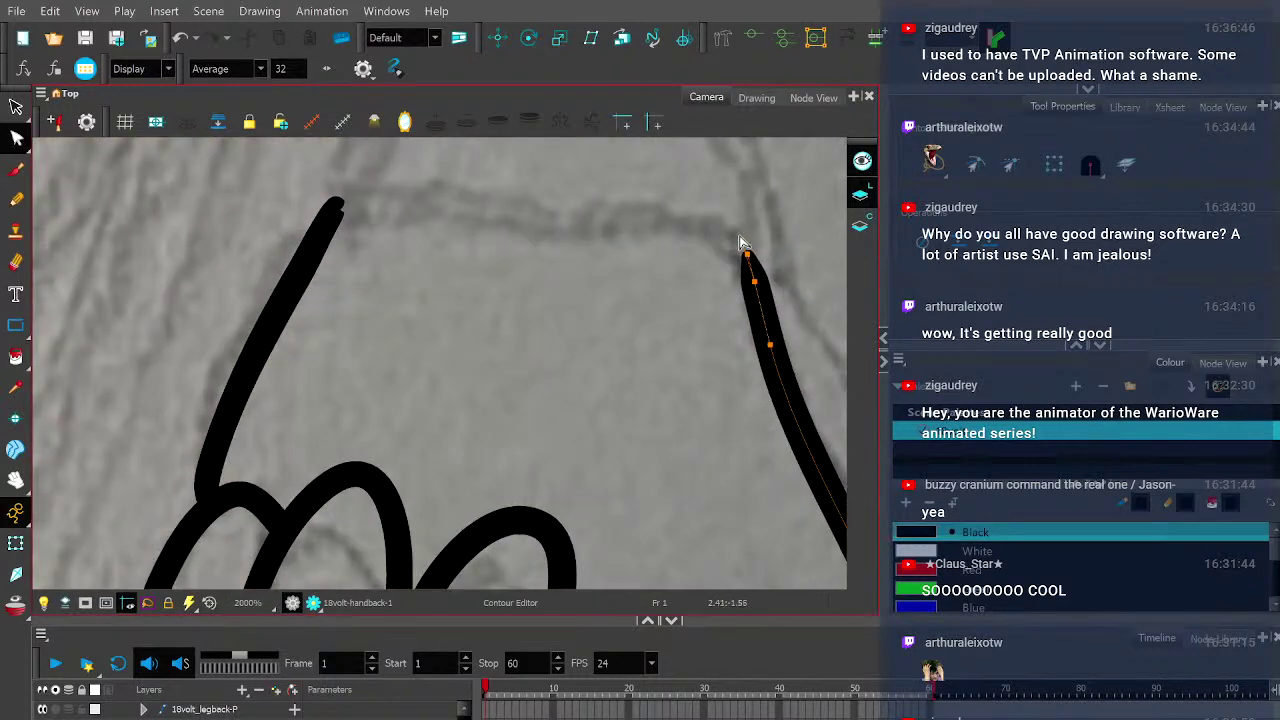
scroll(714, 263, down, 2)
drag(600, 291, 526, 402)
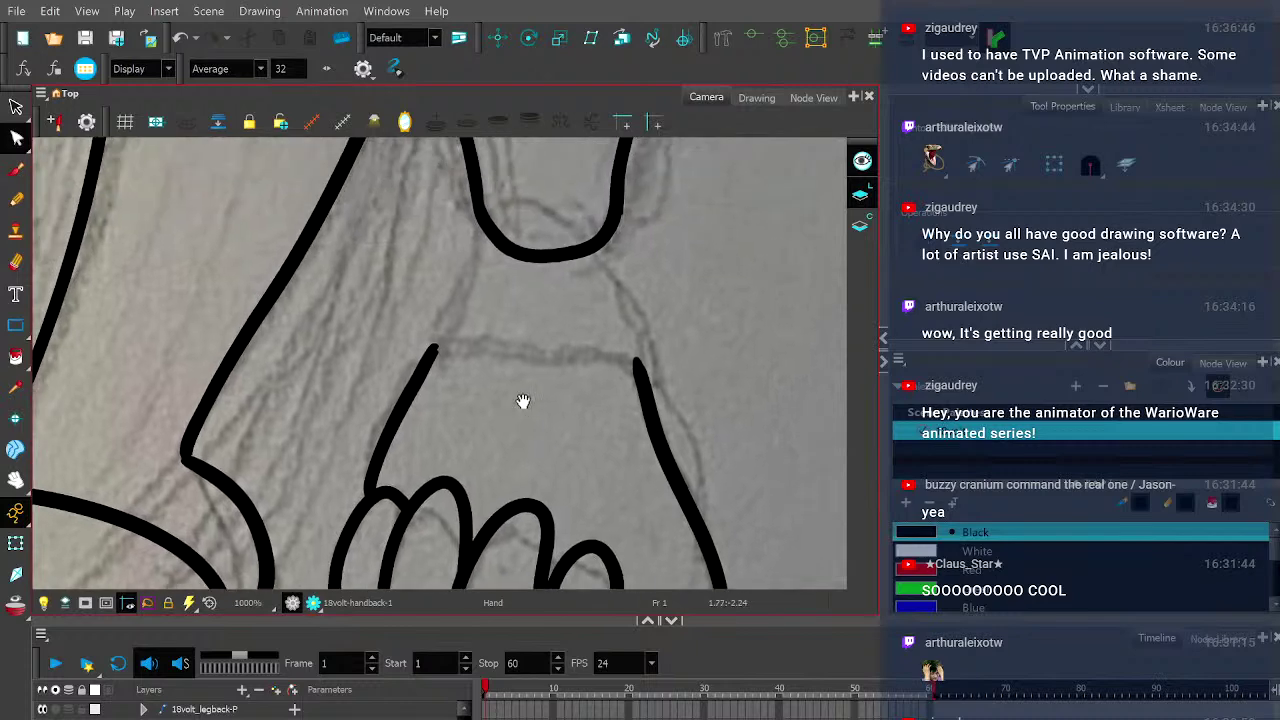
click(436, 348)
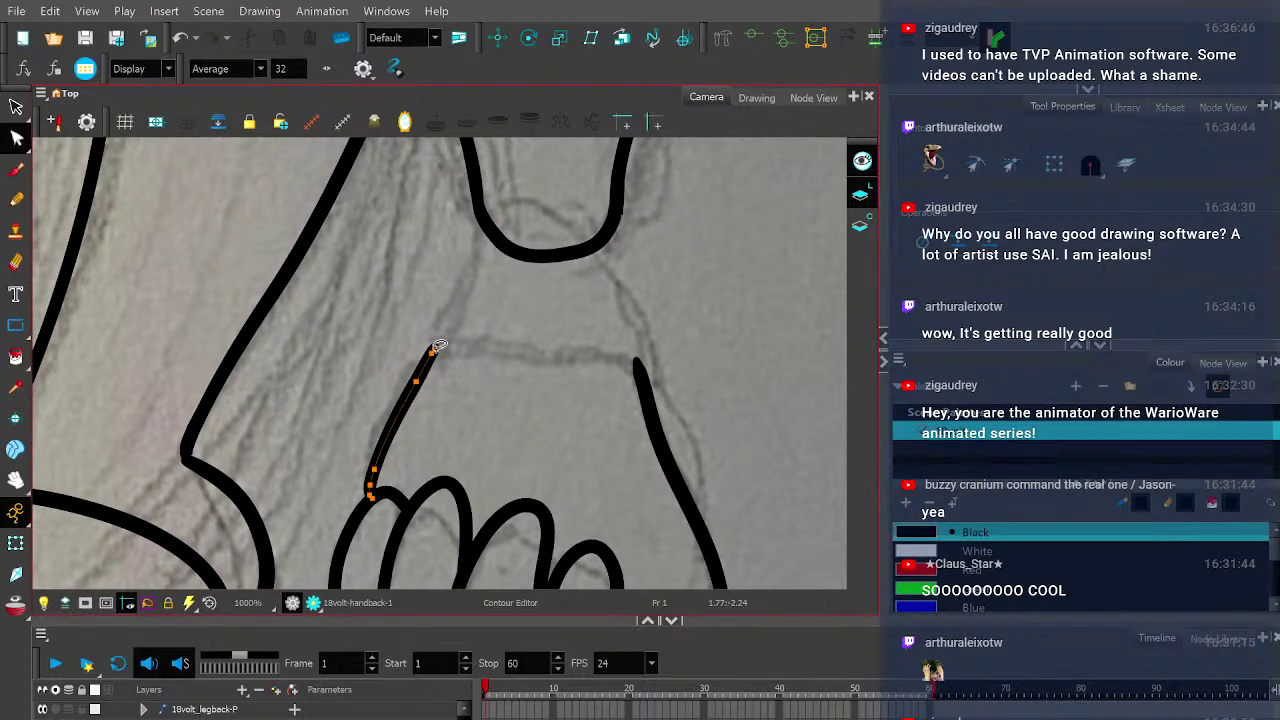
scroll(504, 350, up, 2)
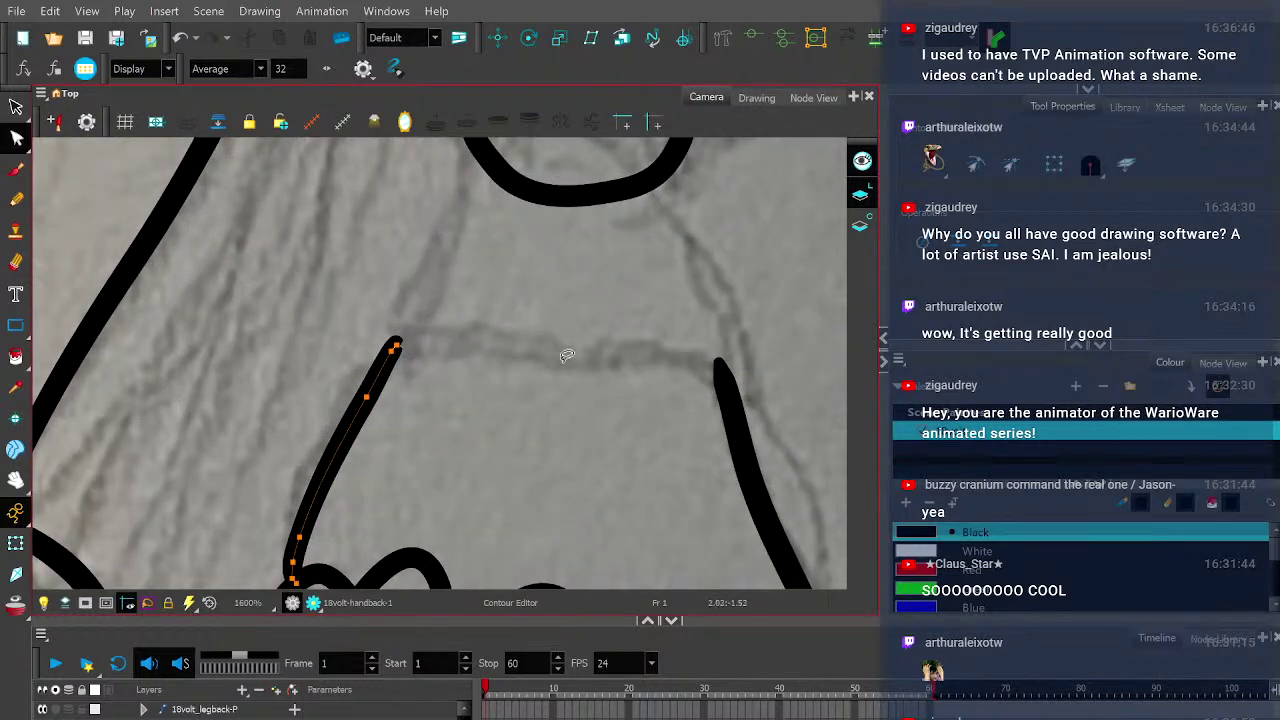
scroll(705, 392, down, 2)
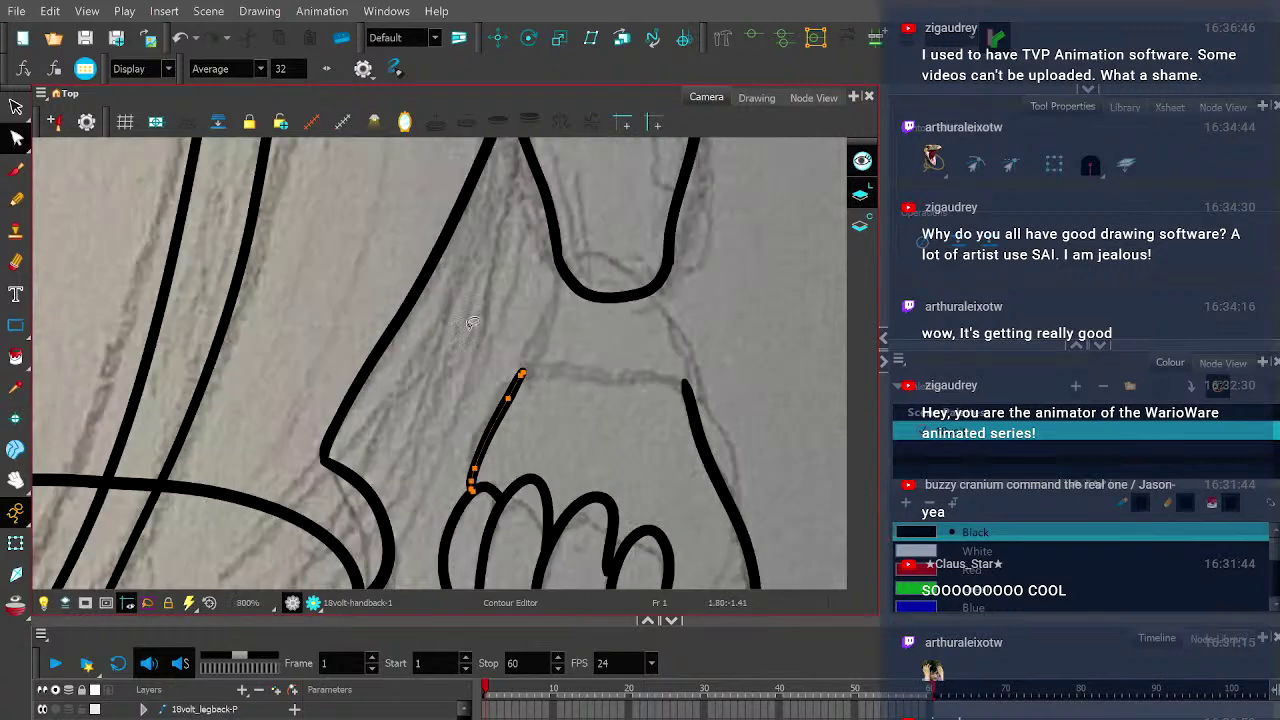
- Draw a slightly arched Pencil line across the top of the back hand, joining its two side lines
click(16, 199)
scroll(433, 418, up, 2)
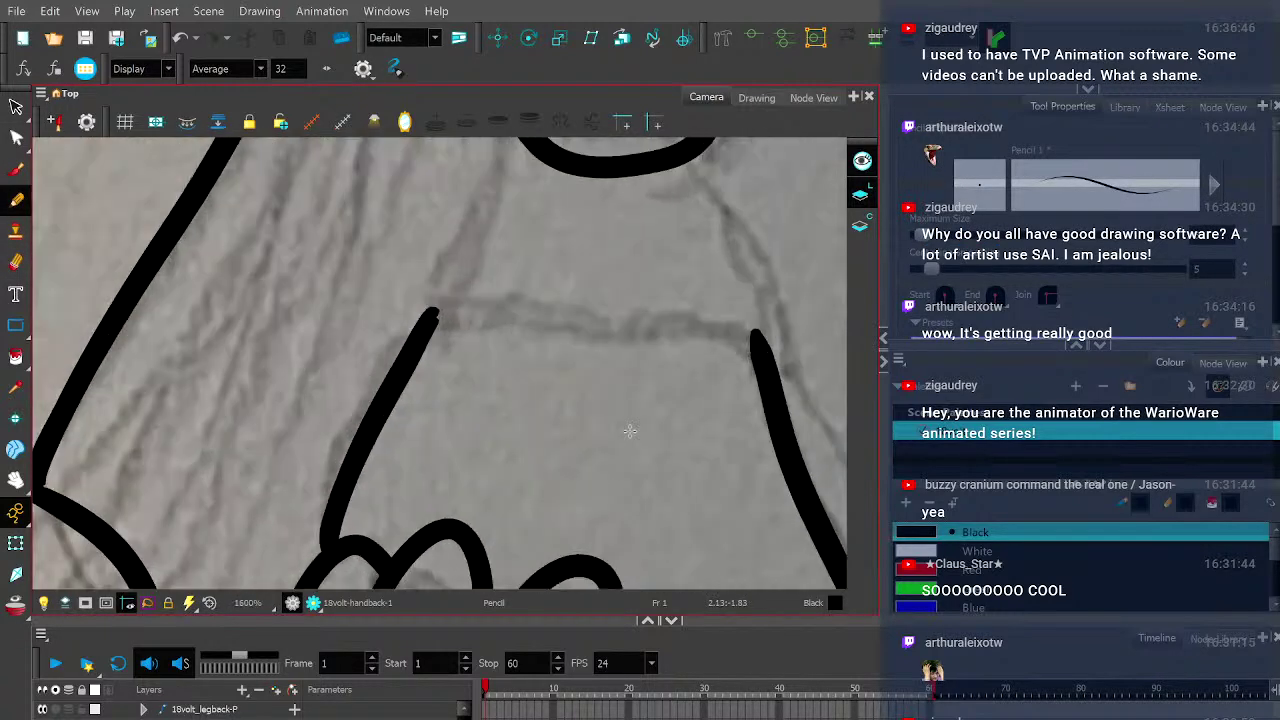
drag(266, 356, 446, 350)
key(ctrl+z)
mouse_move(263, 346)
mouse_down()
mouse_move(509, 334)
mouse_move(587, 367)
mouse_move(396, 342)
mouse_move(264, 361)
mouse_up()
key(ctrl+z)
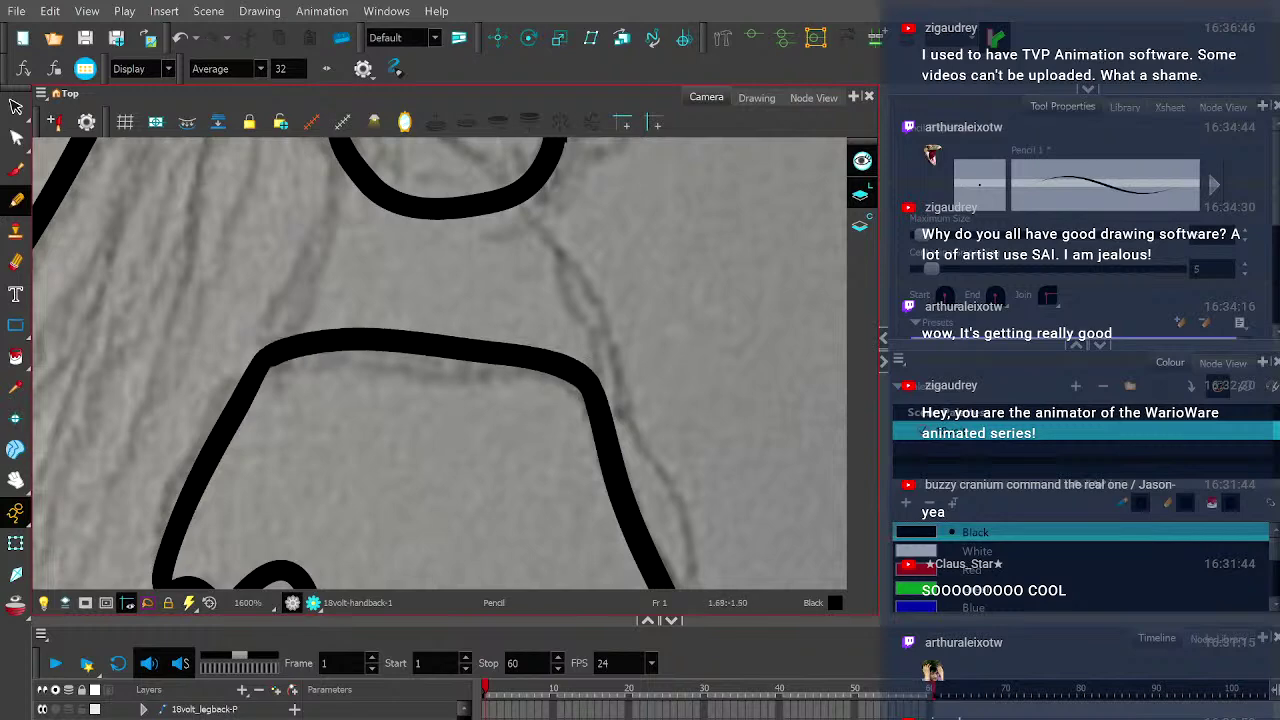
- Draw the inner side line of the back hand's cuff, slanting from the hand's upper corner toward the arm
scroll(437, 345, down, 8)
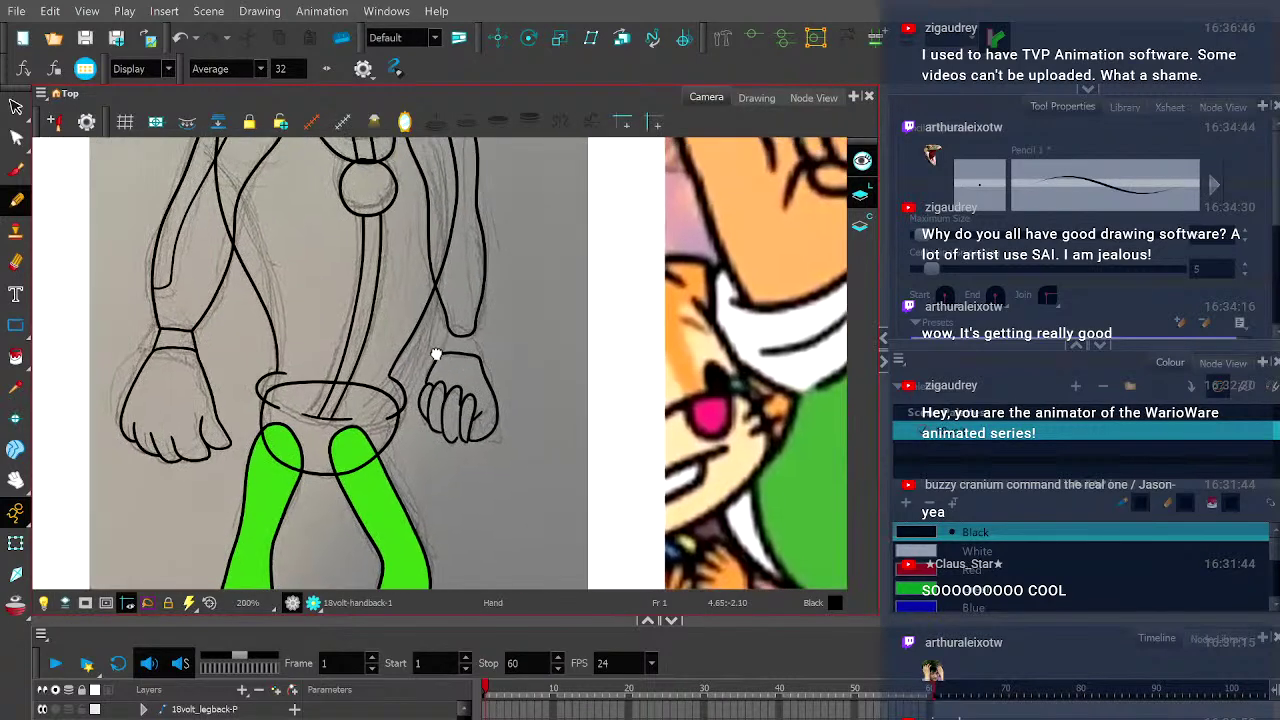
scroll(437, 340, up, 6)
scroll(437, 331, up, 2)
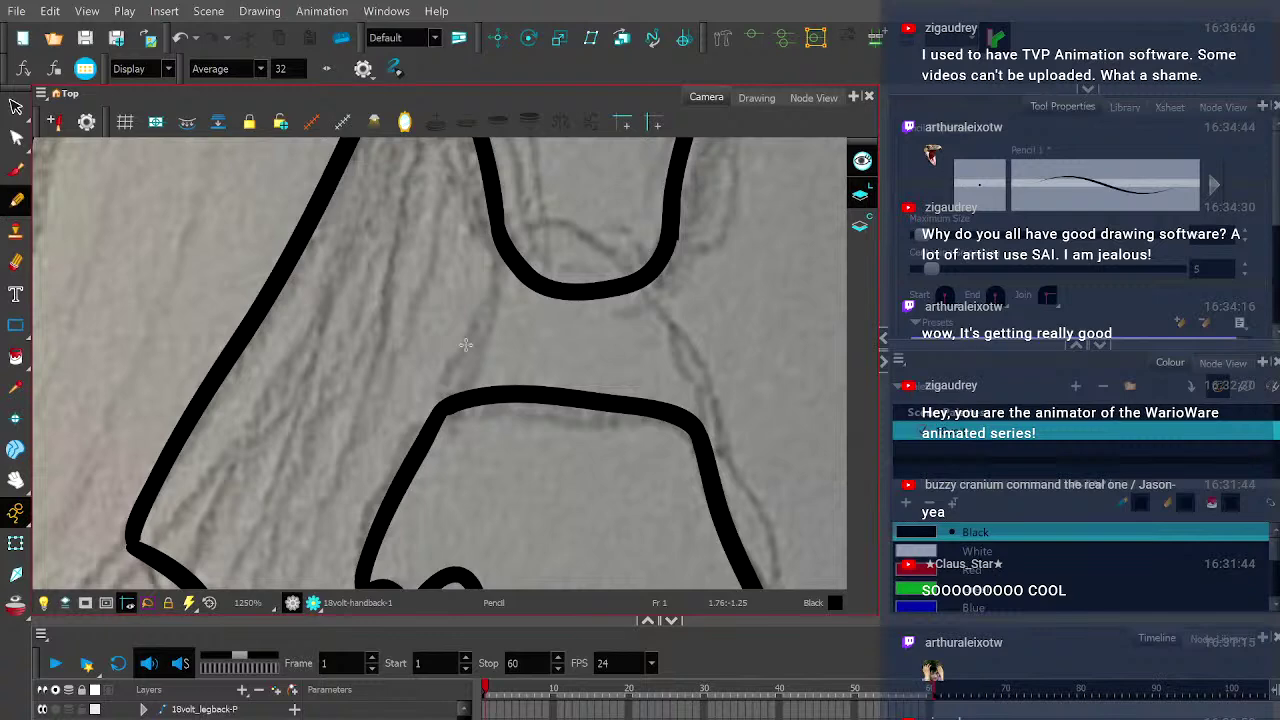
drag(441, 408, 497, 331)
key(ctrl+z)
drag(440, 406, 502, 314)
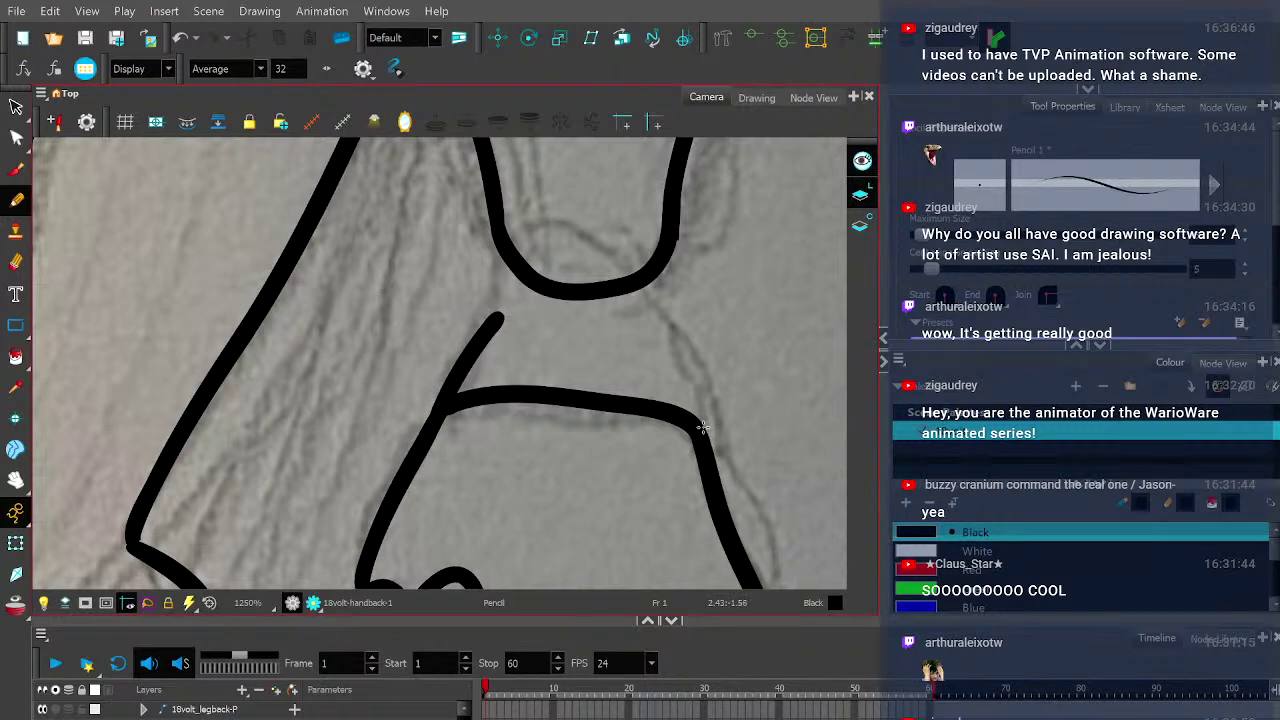
- Draw the outer side line of the back hand's cuff from the hand's outer corner up toward the wrist
drag(700, 422, 632, 324)
key(ctrl+z)
drag(704, 434, 666, 326)
key(ctrl+z)
drag(700, 428, 652, 318)
scroll(650, 320, down, 10)
scroll(627, 326, up, 8)
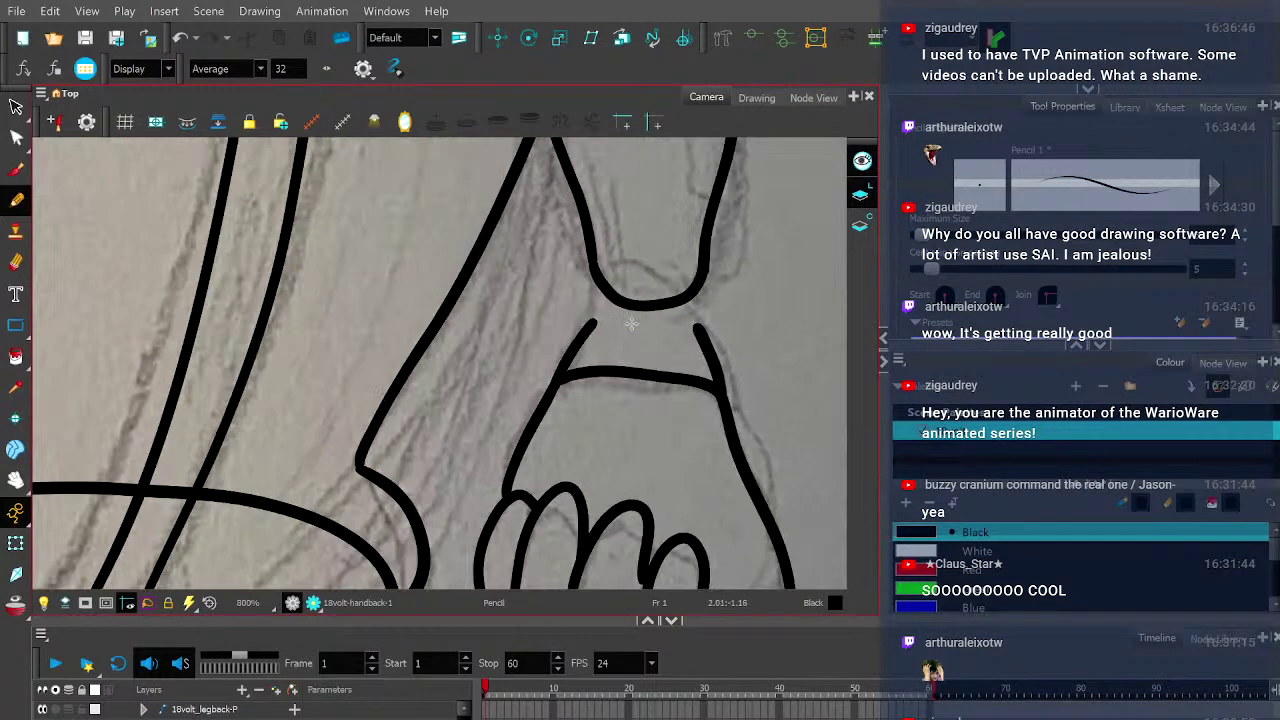
- Close the top of the back hand's cuff with an arched Pencil line between its two side lines
scroll(630, 324, up, 2)
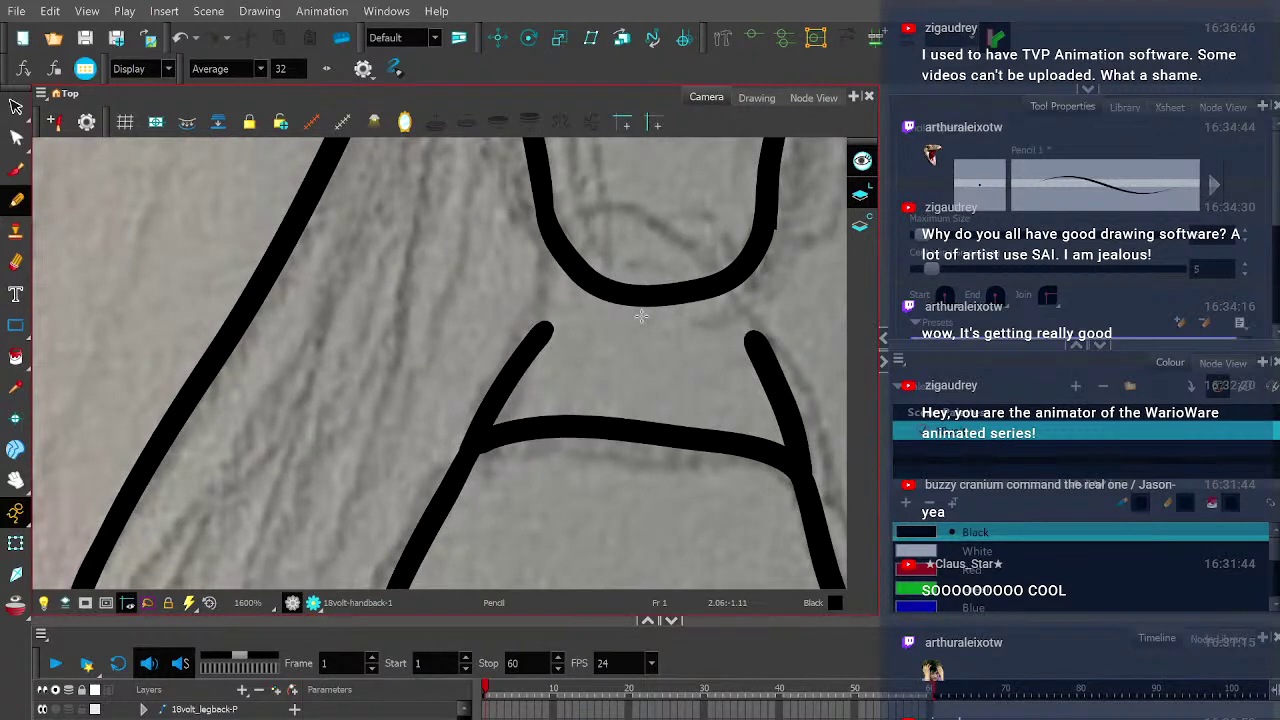
mouse_move(538, 331)
mouse_down()
mouse_move(548, 320)
mouse_move(706, 345)
mouse_up()
key(ctrl+z)
mouse_move(548, 326)
mouse_down()
mouse_move(637, 312)
mouse_move(756, 352)
mouse_up()
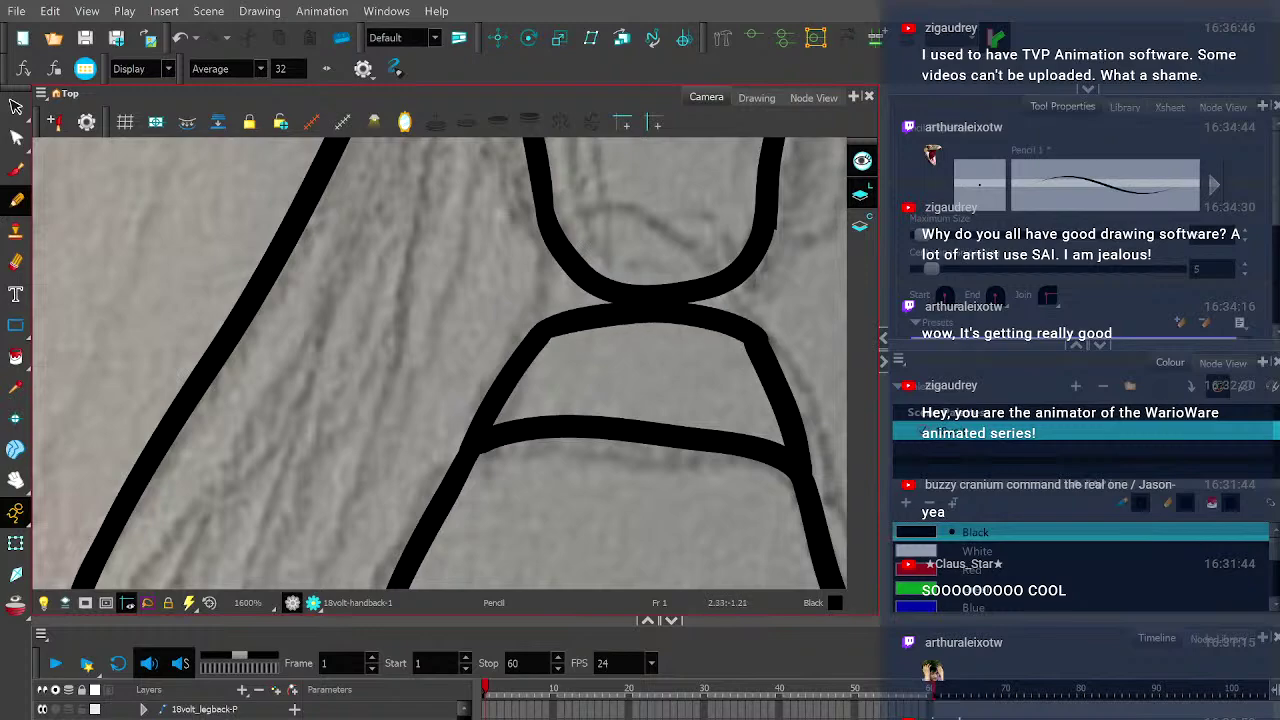
- Extend the open lower ends of the back hand's two middle finger outlines with the Contour Editor so they meet the neighbouring finger lines
scroll(747, 331, down, 6)
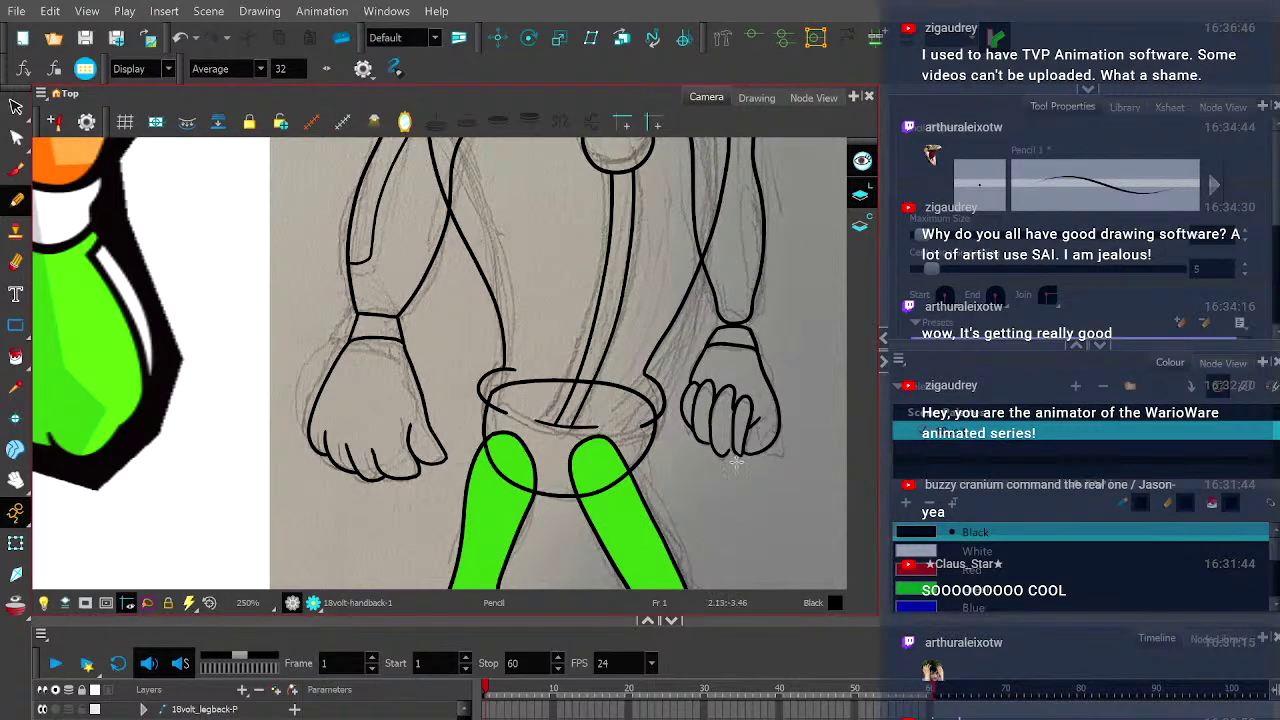
scroll(757, 456, up, 5)
key(alt+q)
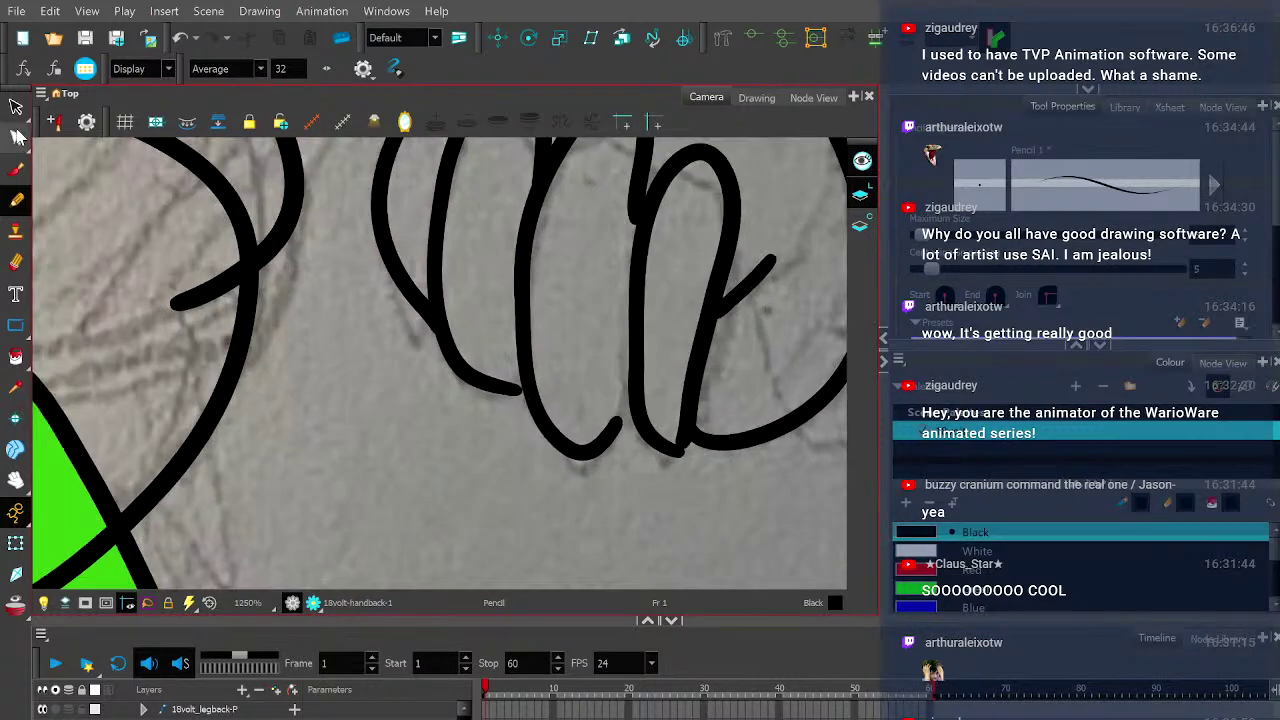
click(590, 427)
scroll(590, 427, up, 2)
click(634, 398)
mouse_move(652, 422)
mouse_down()
mouse_move(643, 374)
mouse_move(651, 386)
mouse_move(667, 372)
mouse_up()
click(462, 352)
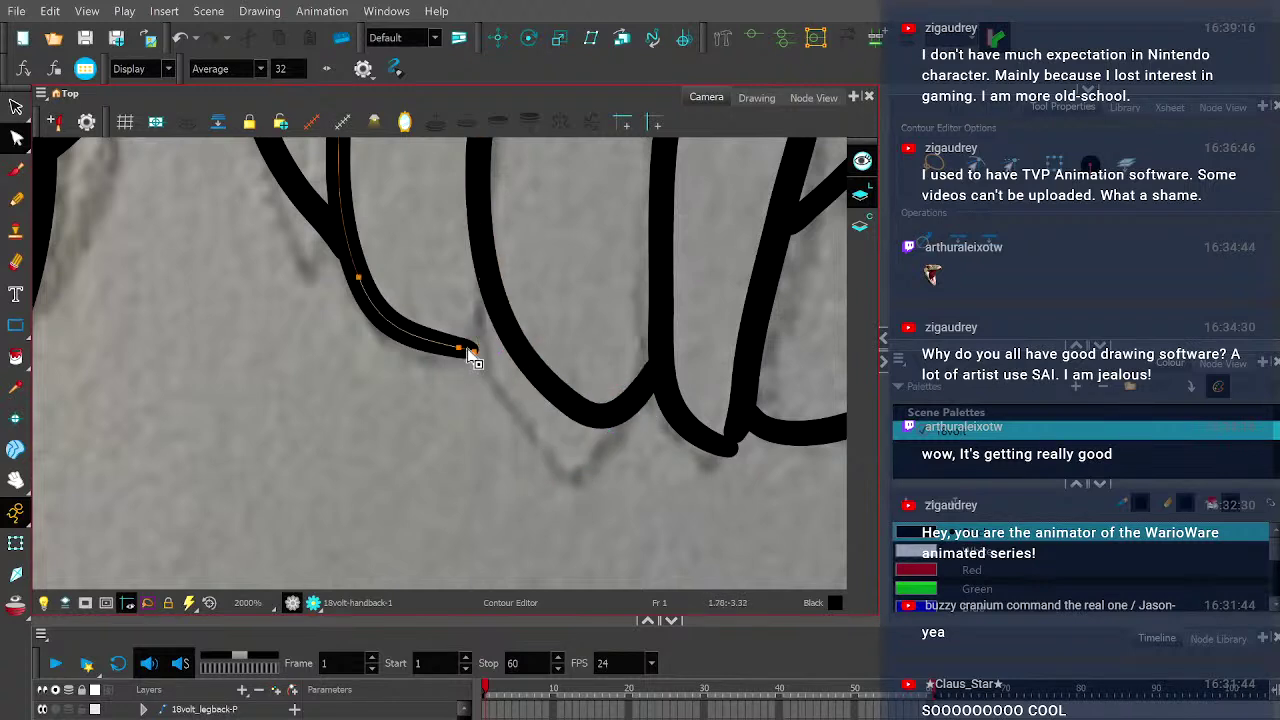
mouse_move(476, 352)
mouse_down()
mouse_move(523, 351)
mouse_move(508, 384)
mouse_up()
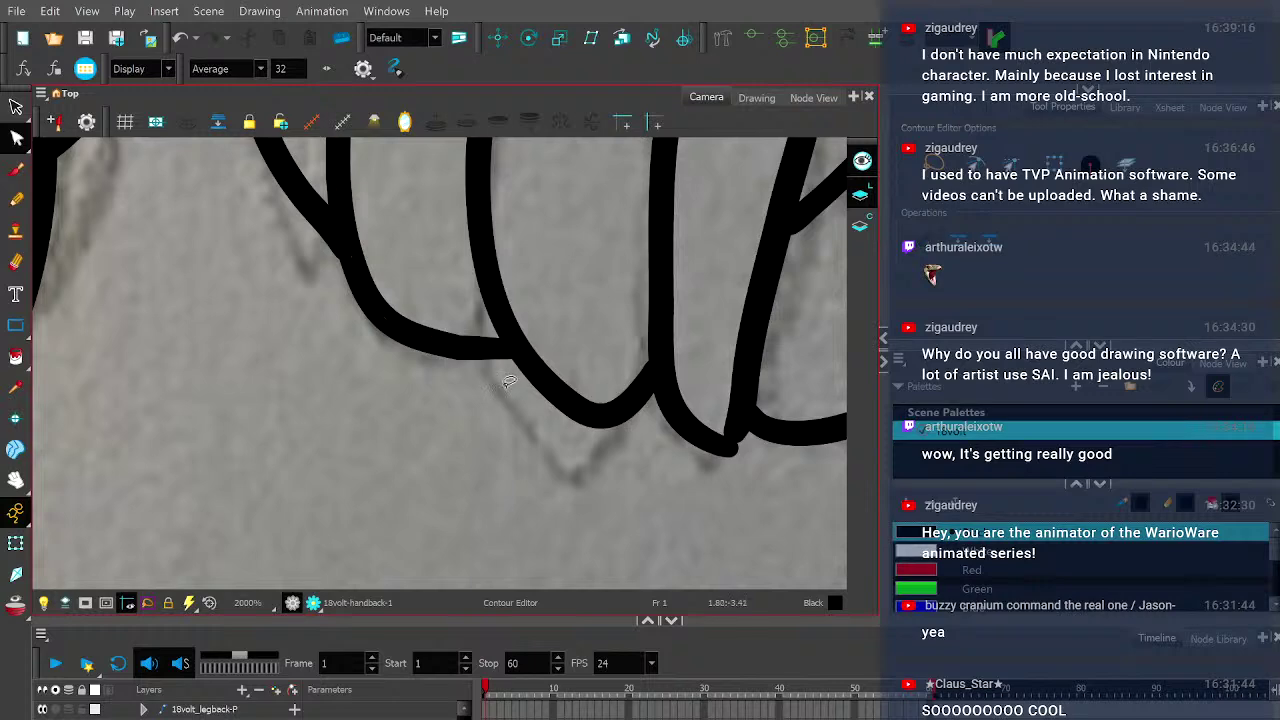
- Reshape the lower end of the third finger's inner side line so it tucks into the adjacent finger's outline
scroll(503, 385, down, 3)
scroll(550, 278, up, 2)
click(553, 282)
scroll(553, 282, up, 2)
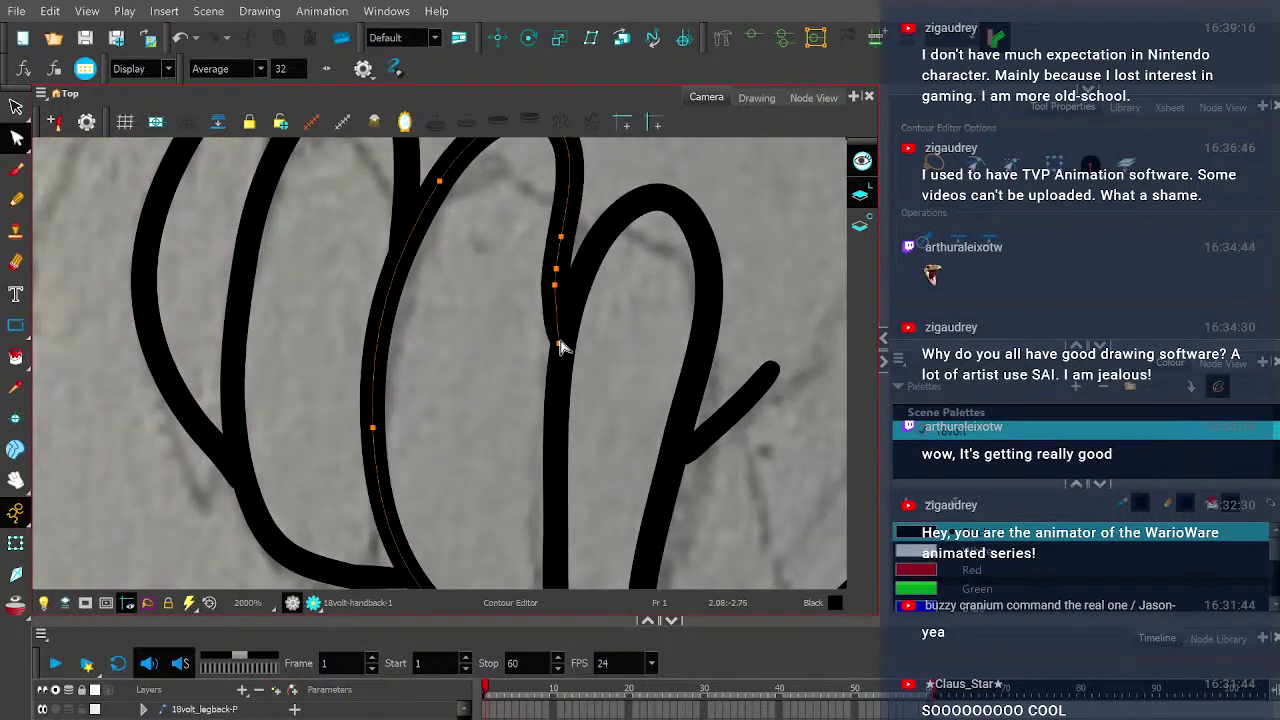
scroll(560, 343, up, 2)
scroll(558, 297, up, 1)
drag(557, 286, 561, 241)
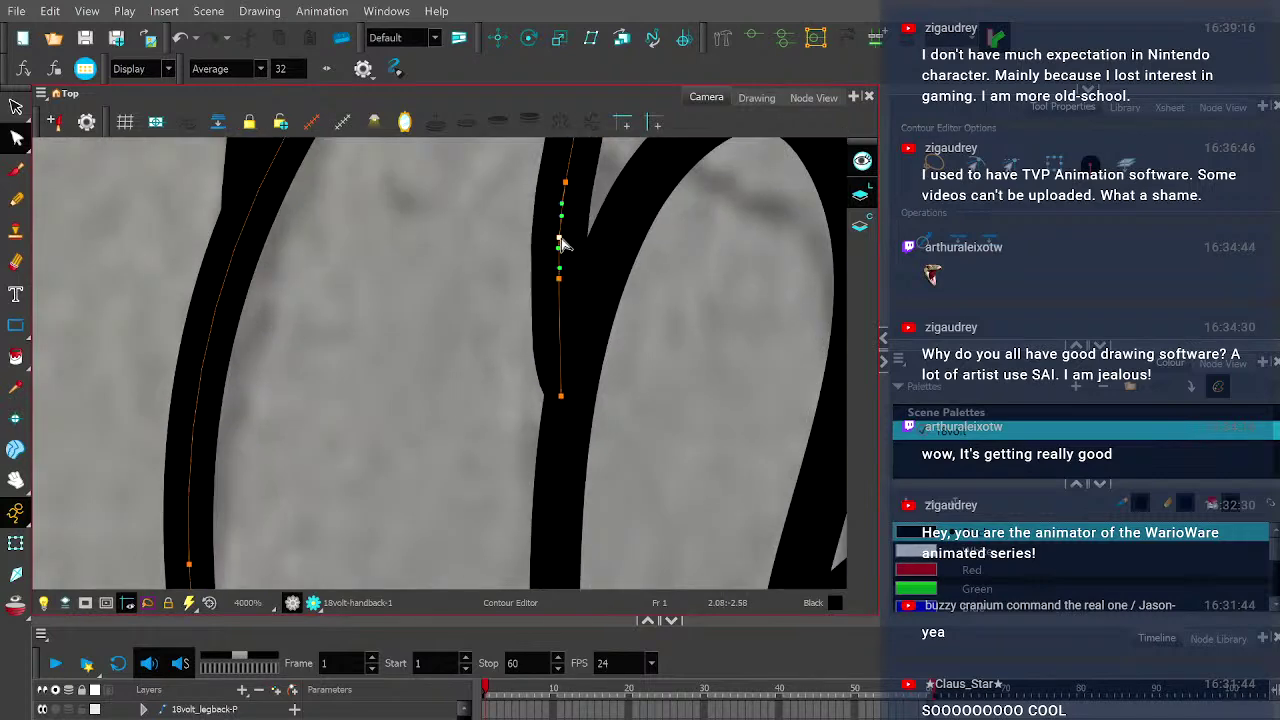
drag(561, 397, 570, 408)
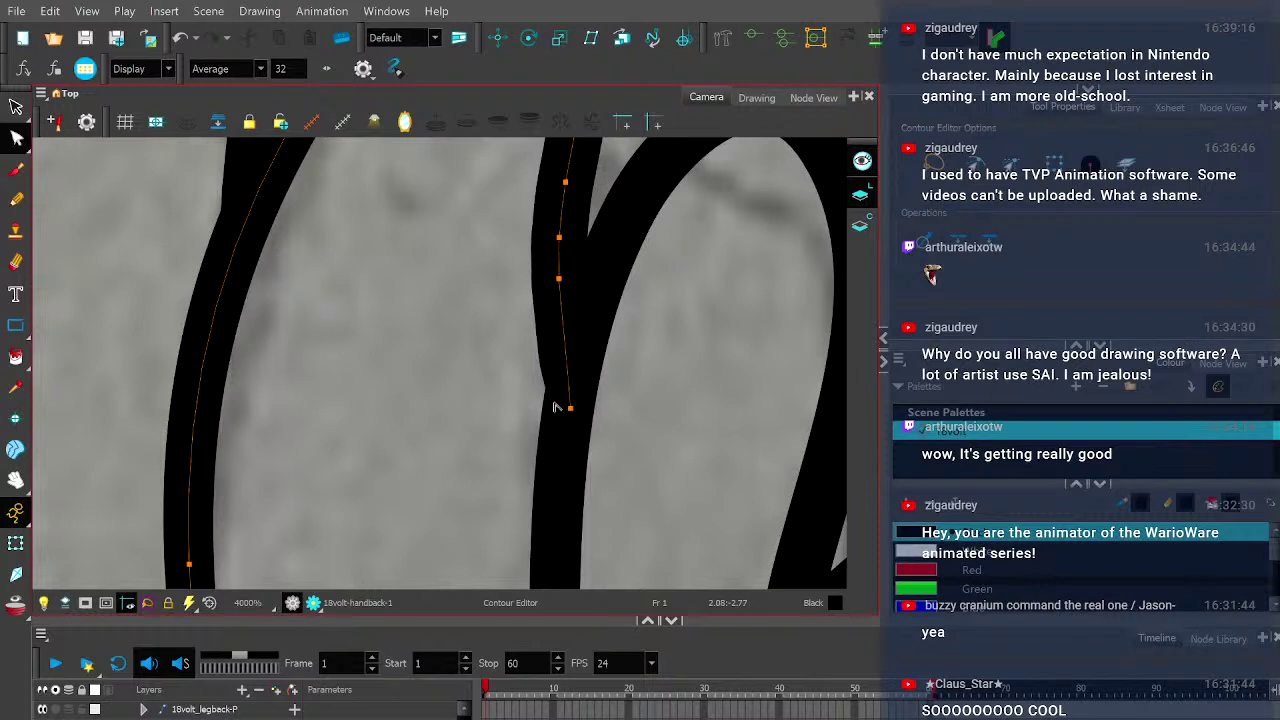
- Place the back hand's rotation pivot at the top of its cuff, just below the end of the forearm
scroll(484, 380, down, 3)
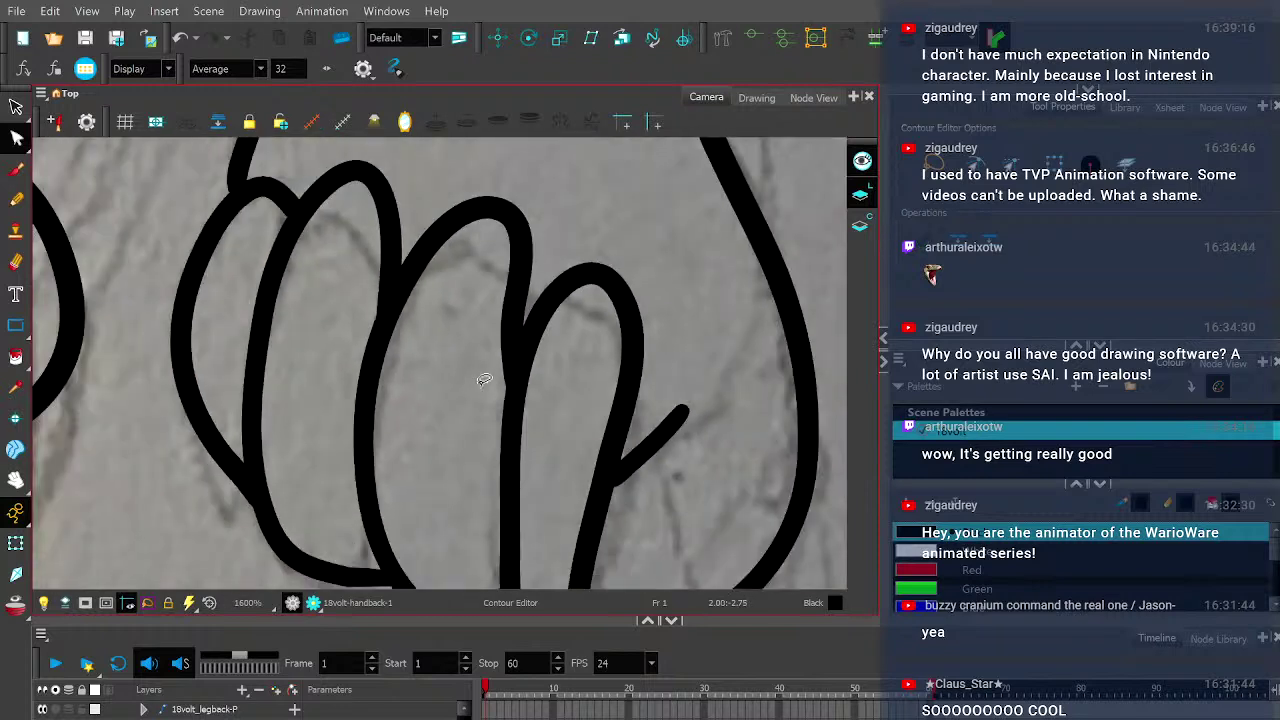
scroll(484, 380, down, 2)
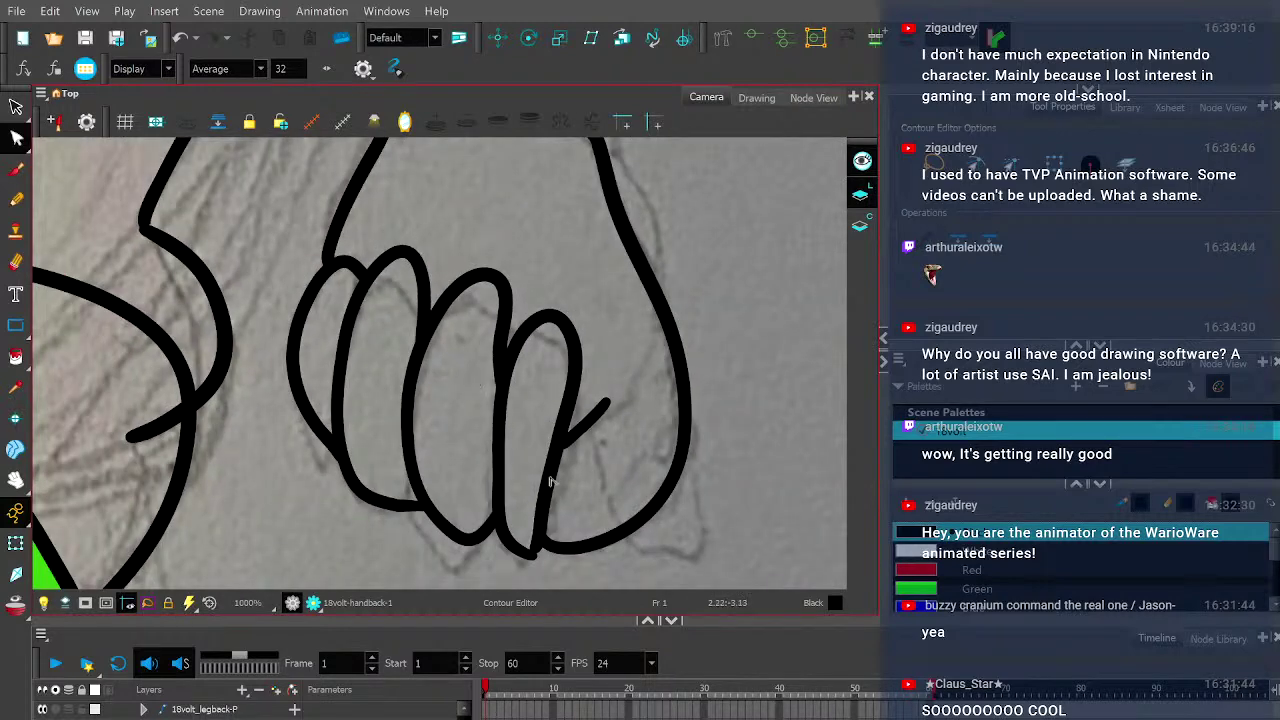
scroll(545, 458, down, 4)
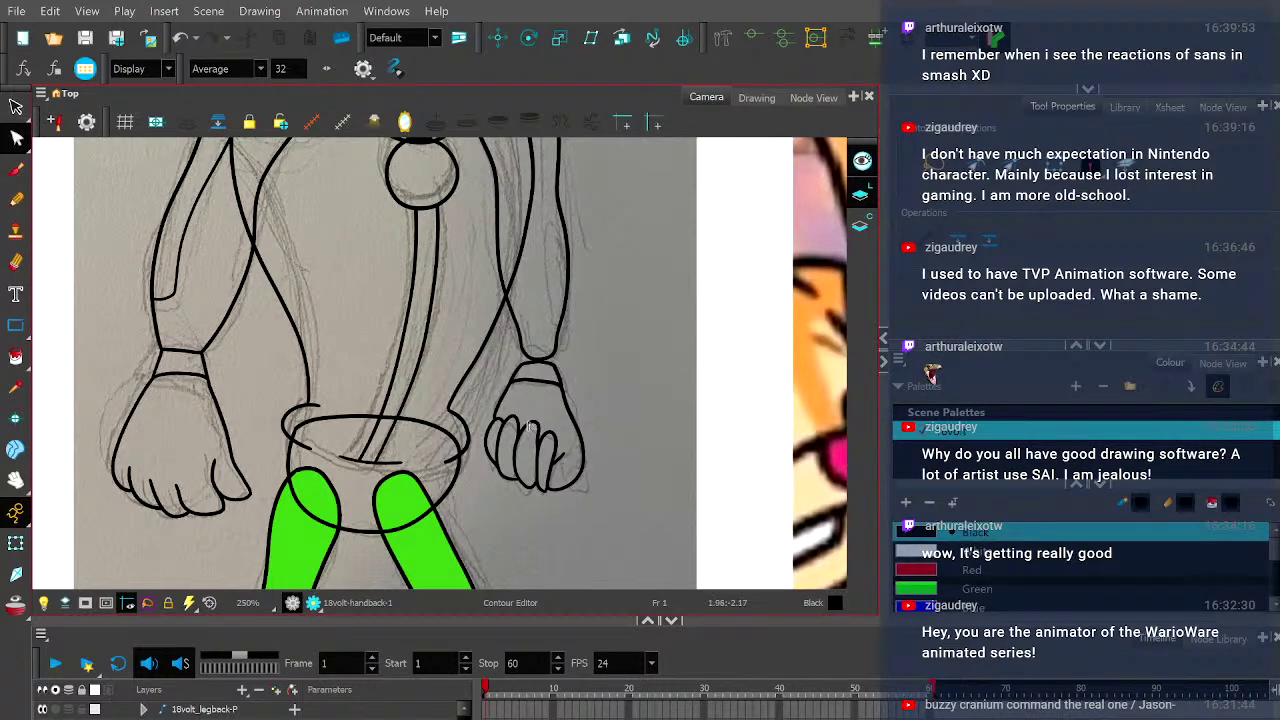
click(16, 545)
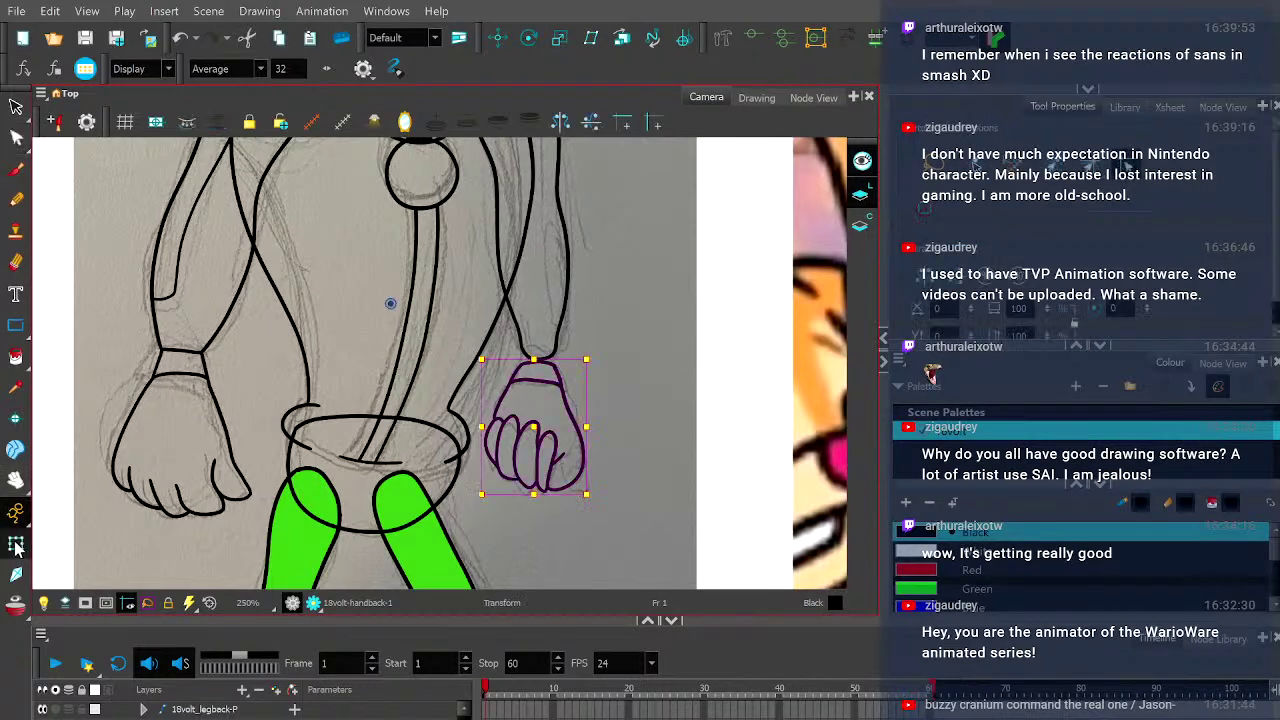
click(529, 37)
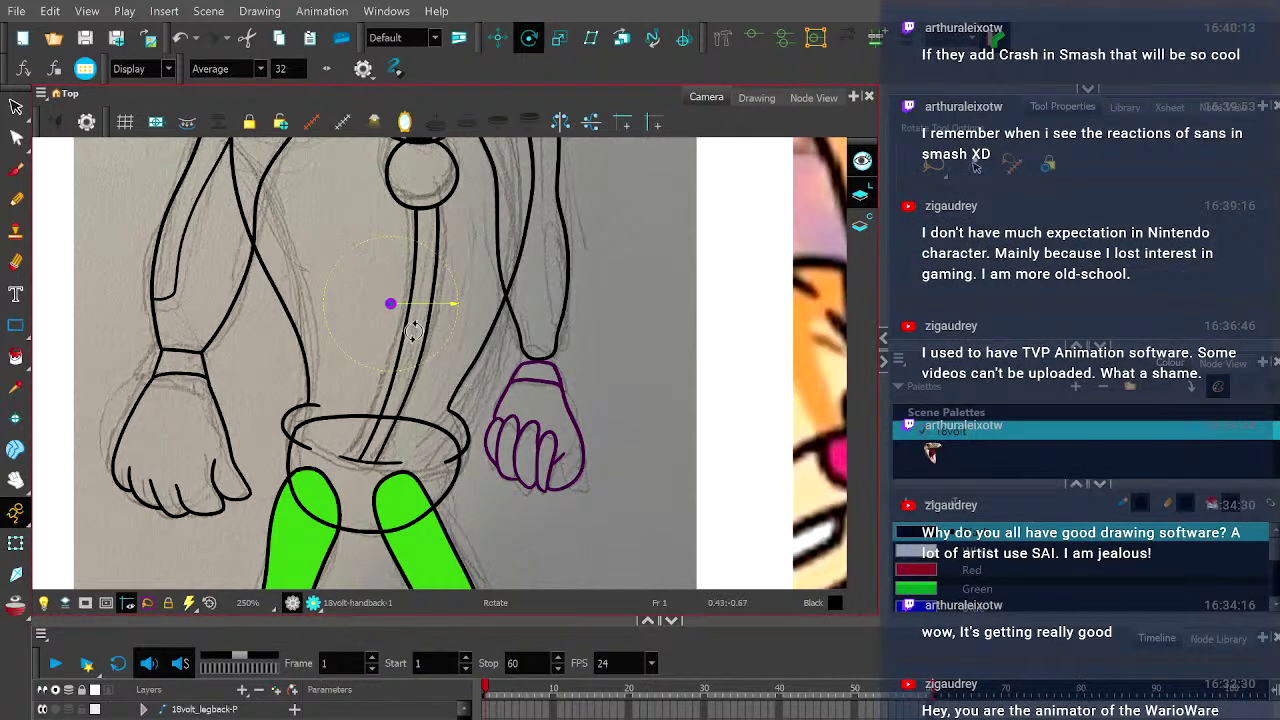
drag(390, 305, 537, 367)
scroll(537, 367, up, 4)
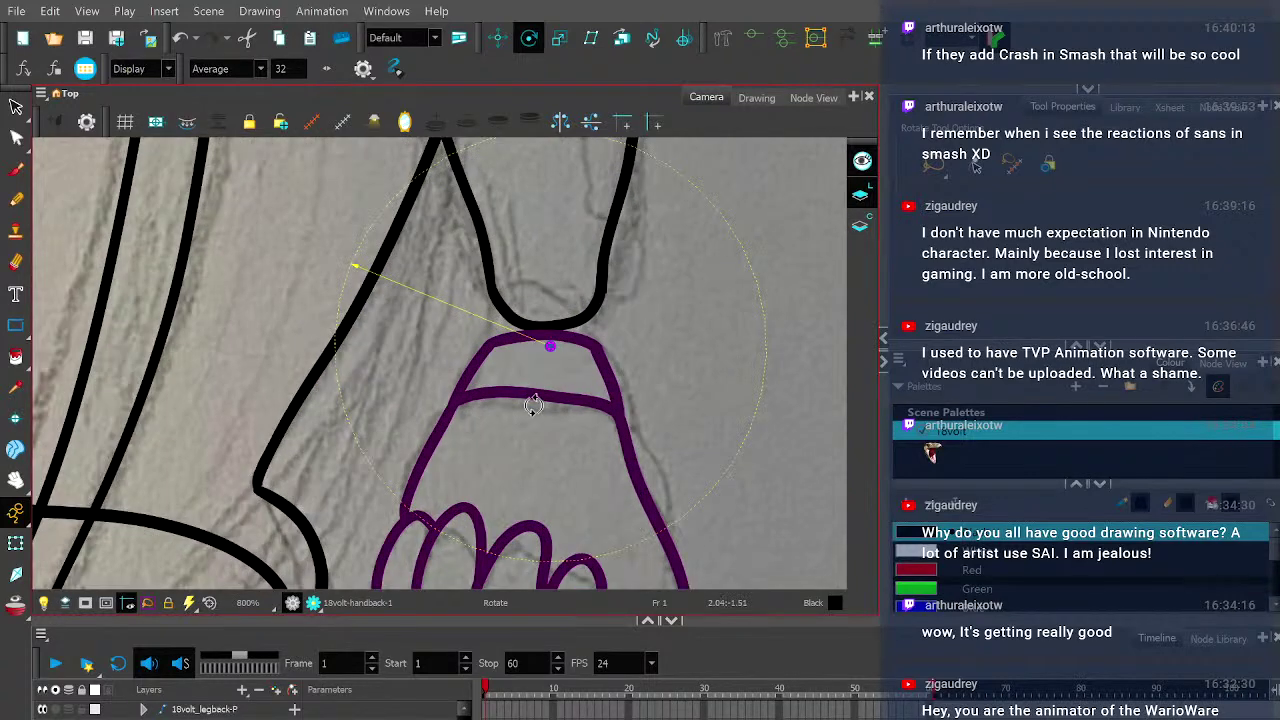
- Move the whole back hand drawing up so its cuff overlaps the rounded end of the back forearm
click(15, 512)
drag(551, 394, 562, 307)
scroll(562, 307, down, 5)
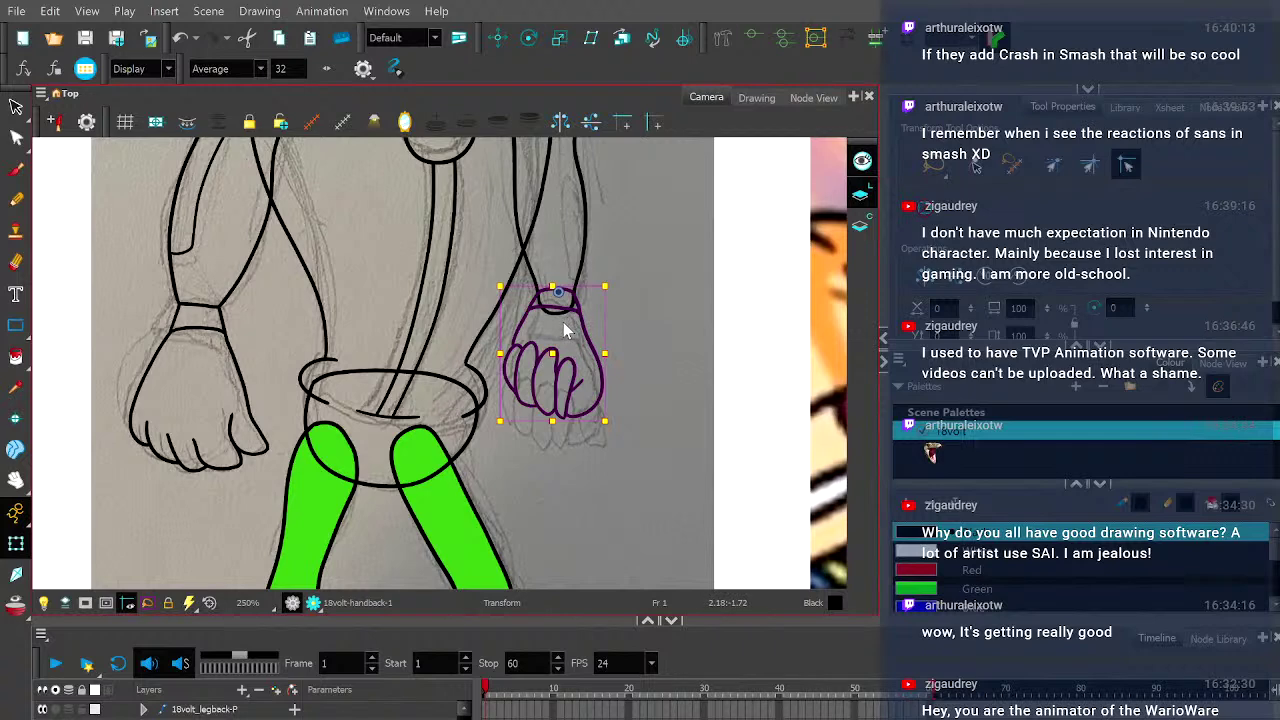
scroll(565, 330, up, 1)
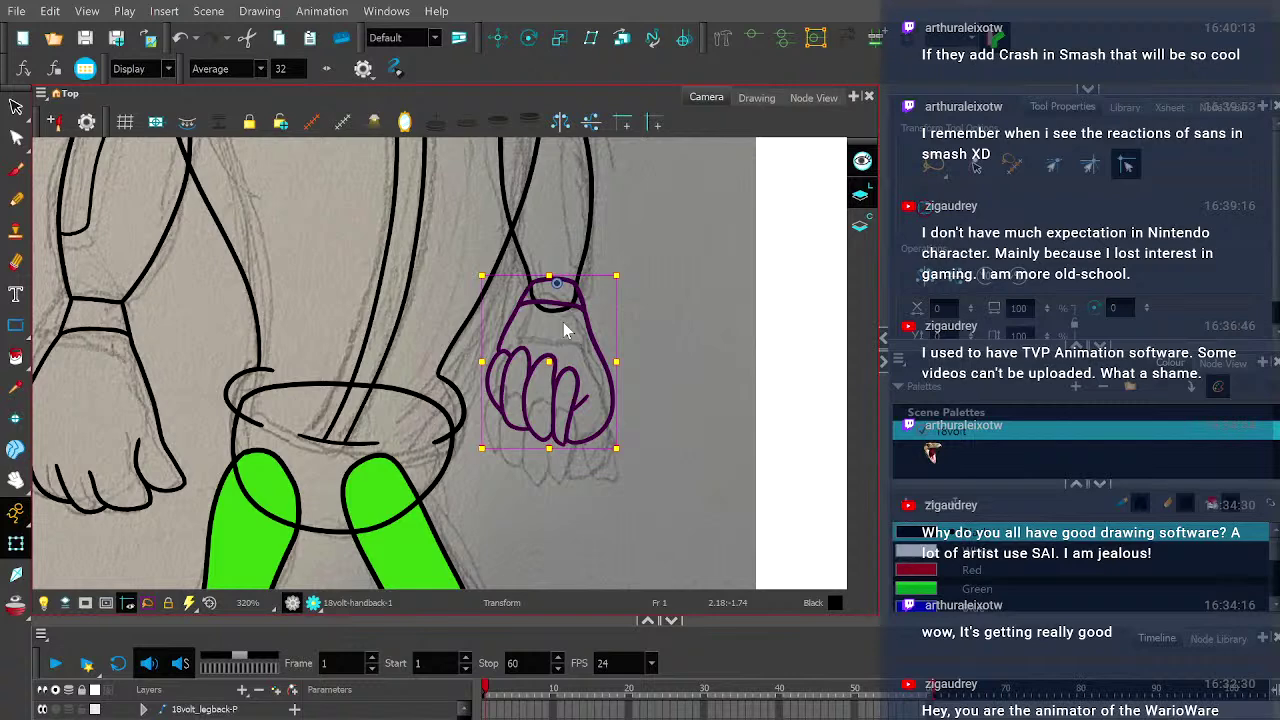
- Move the clenched hand down slightly so its top sits on the end of the forearm
scroll(565, 330, up, 1)
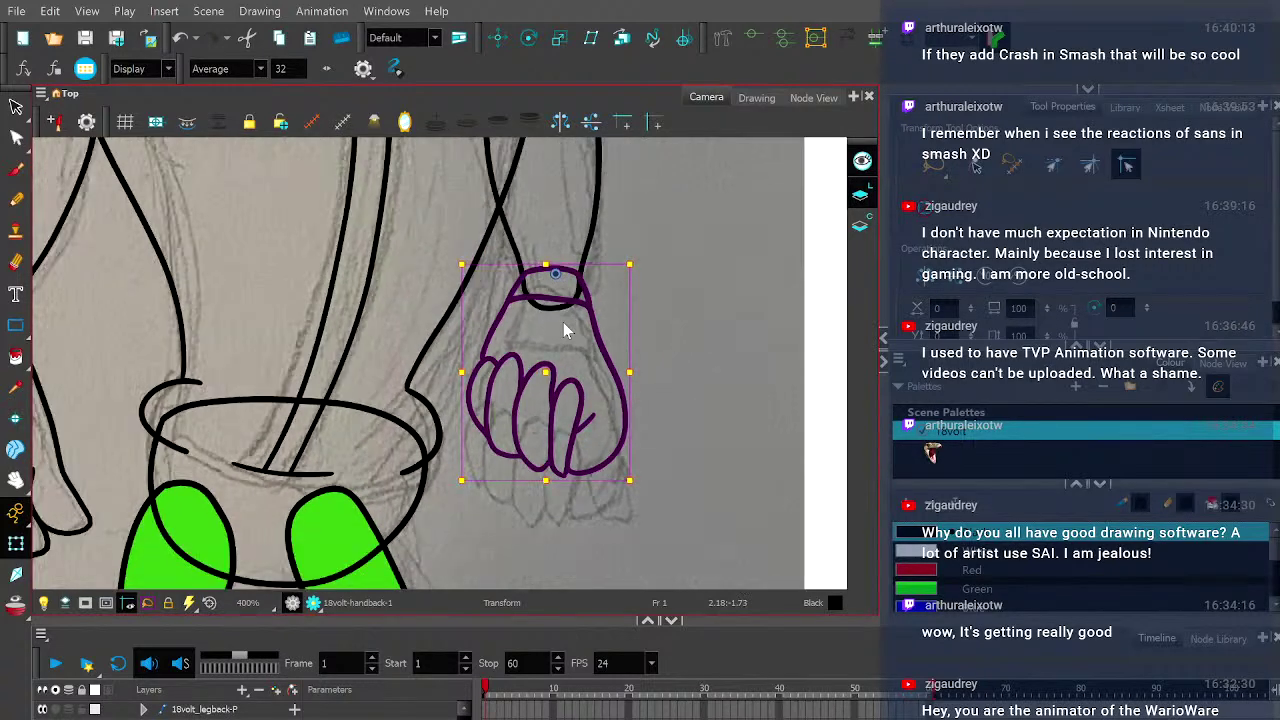
scroll(563, 330, down, 2)
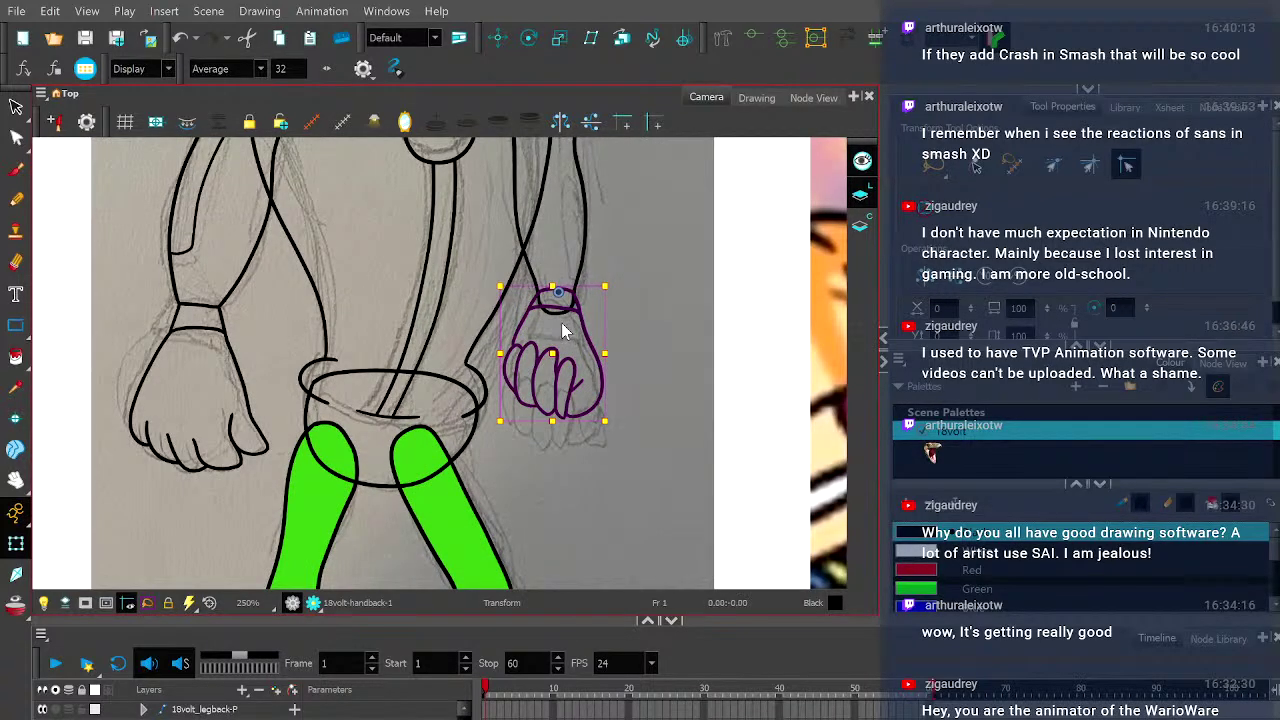
drag(565, 310, 565, 319)
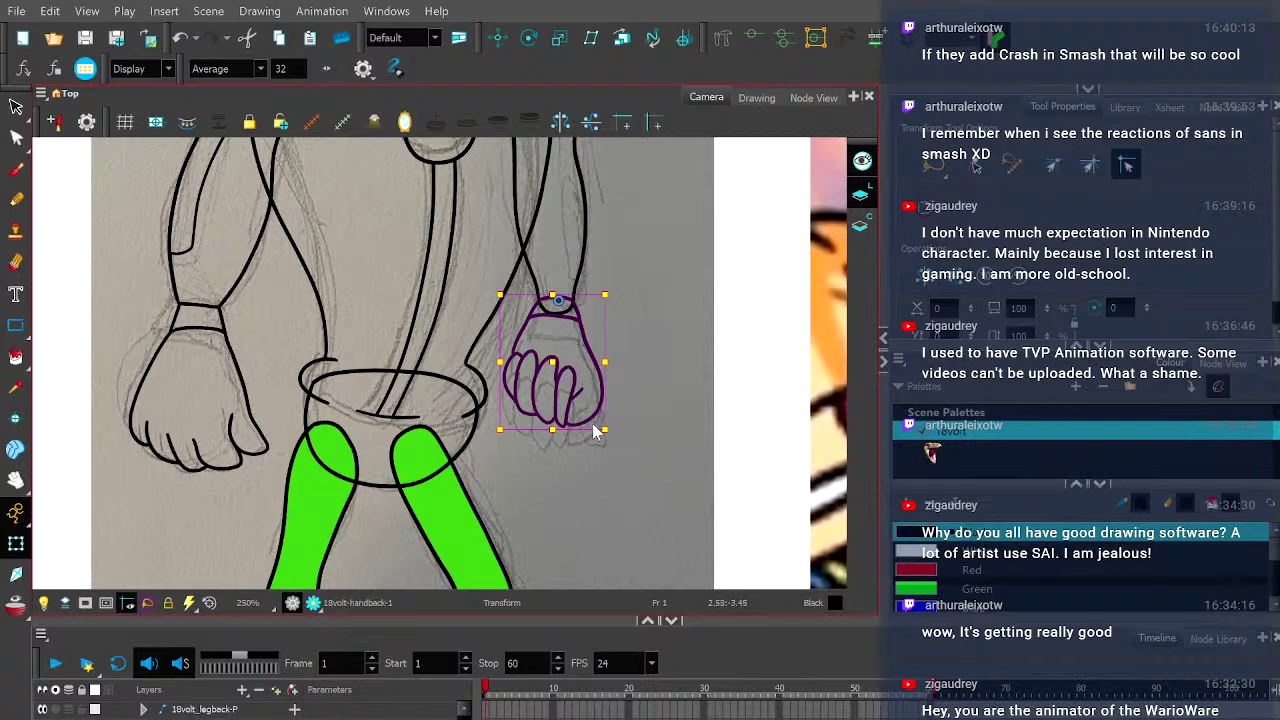
- Select the clenched hand's line art, enlarge it toward the sketched size, and shift it down to meet the wrist
key(alt+s)
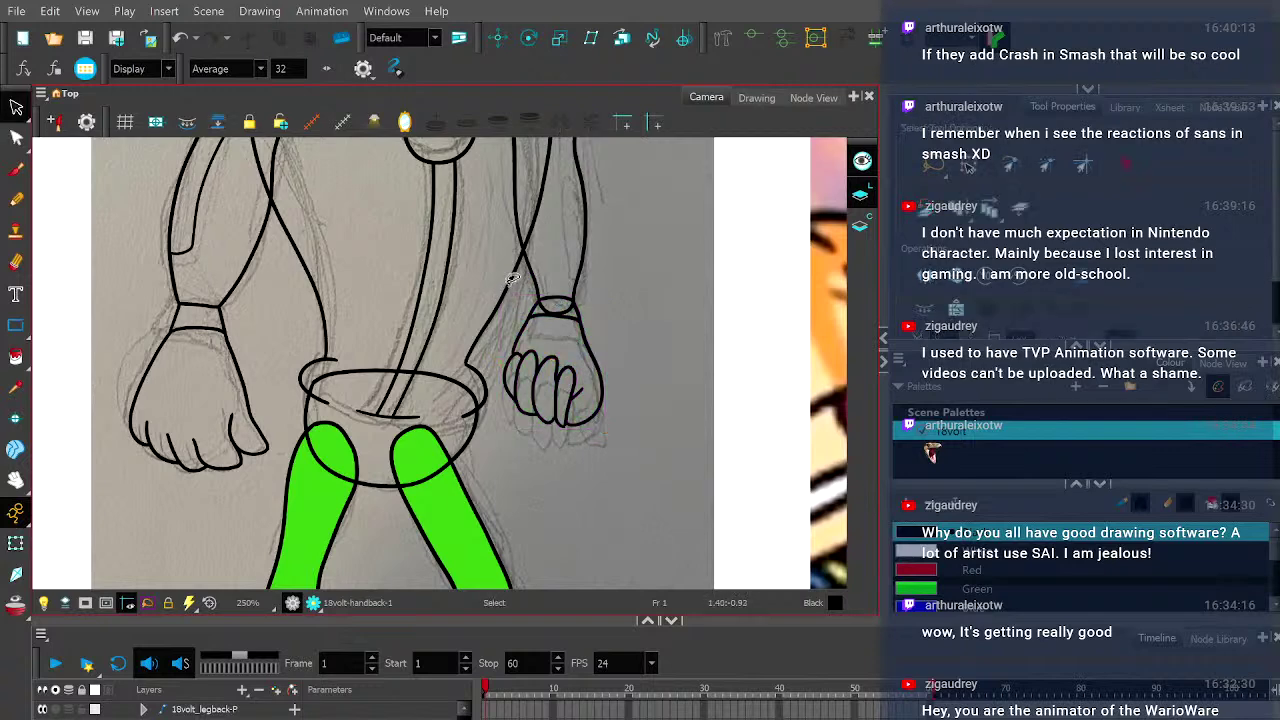
click(596, 422)
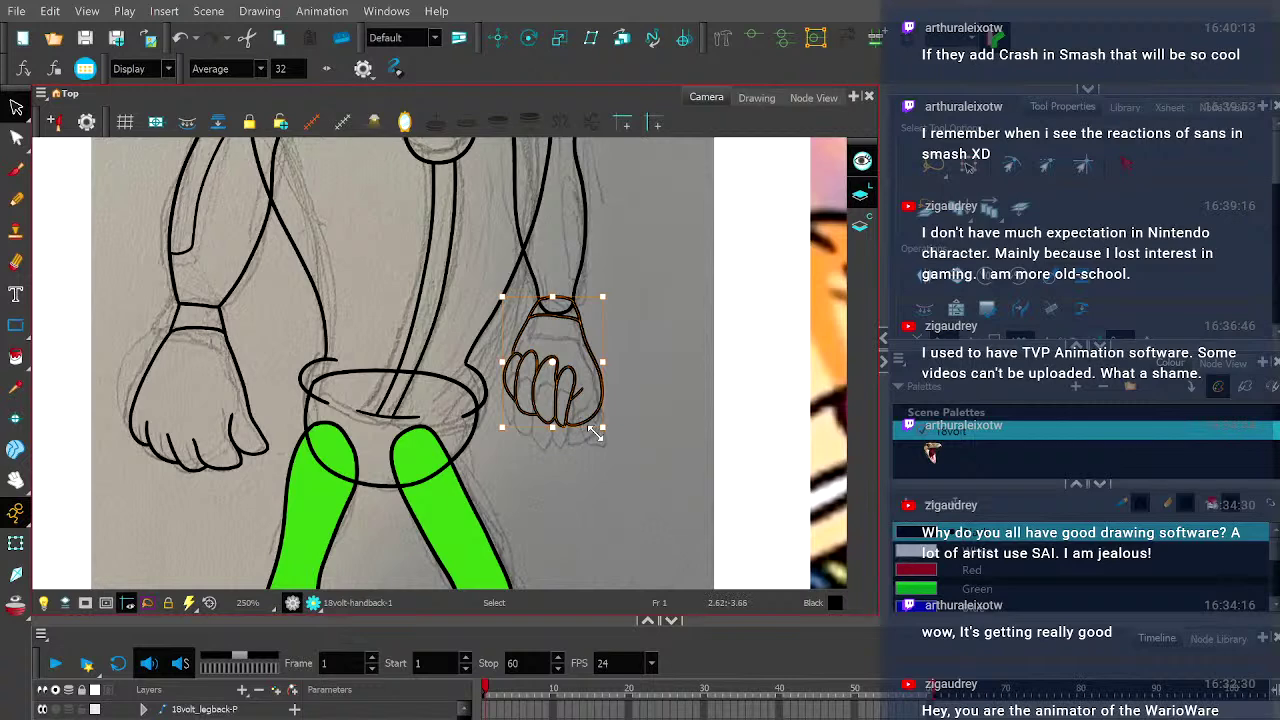
click(601, 432)
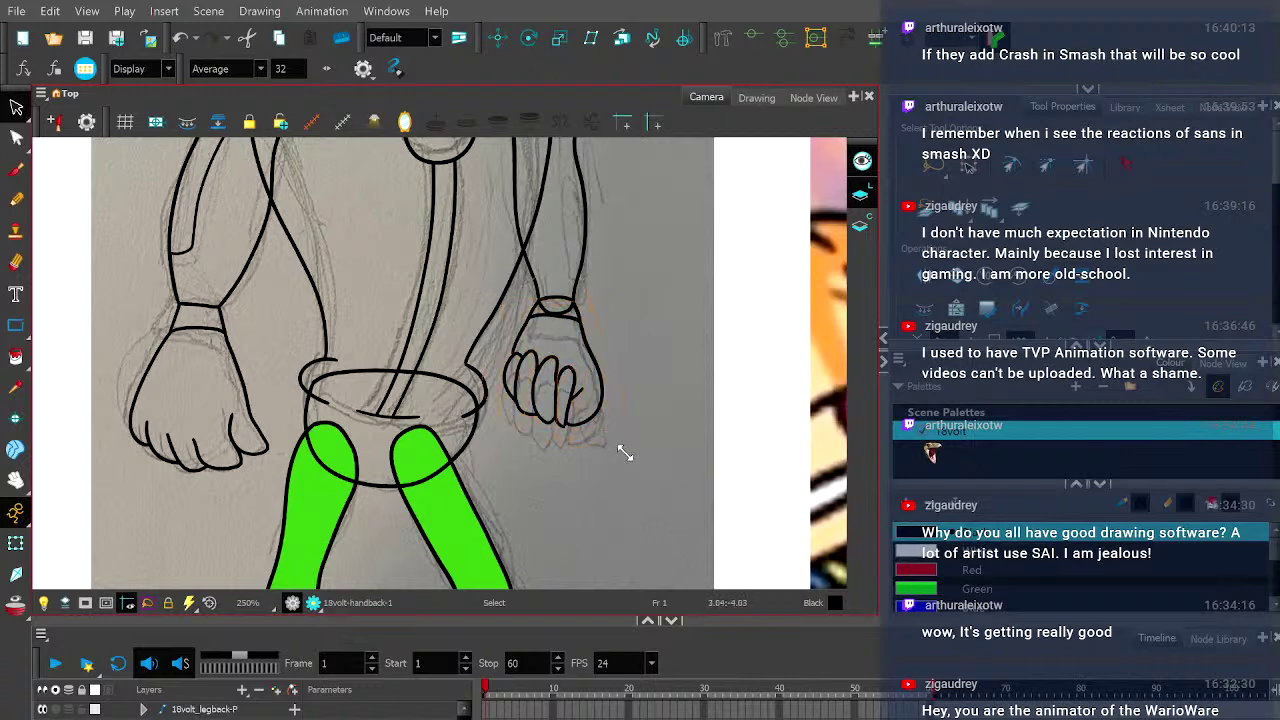
click(594, 421)
drag(594, 421, 601, 433)
click(616, 437)
click(608, 427)
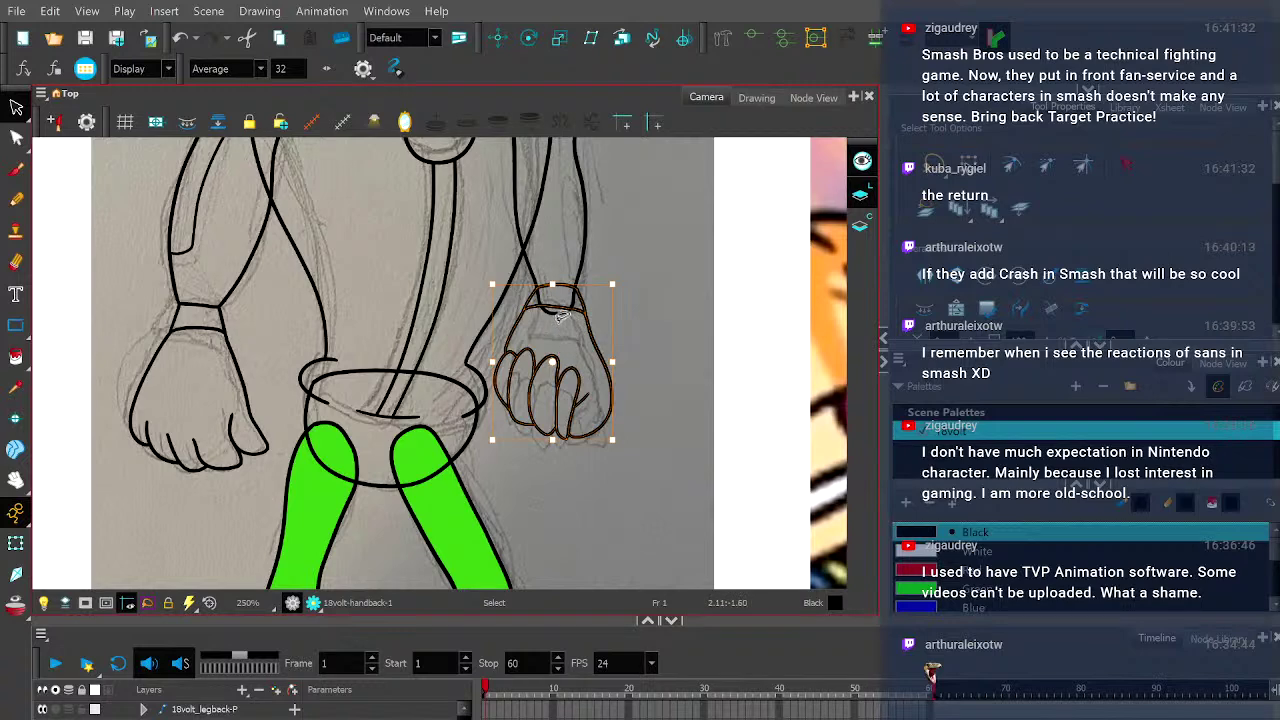
key(Escape)
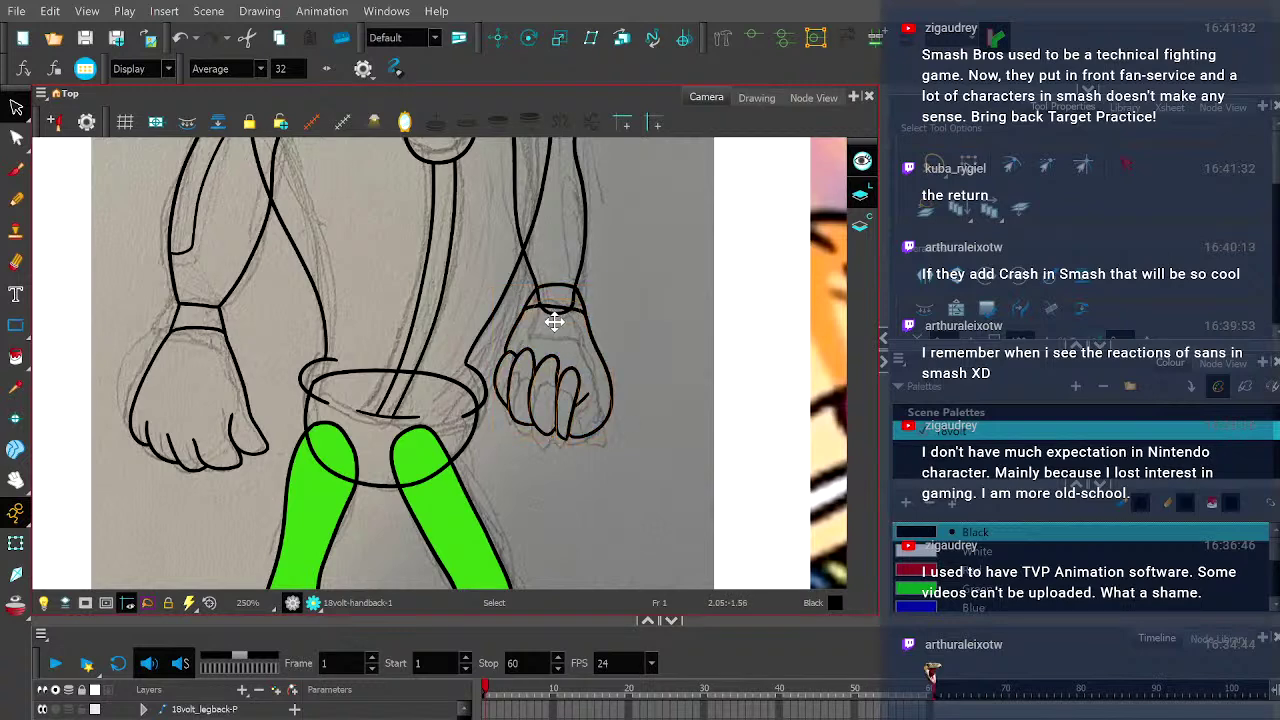
drag(555, 318, 556, 329)
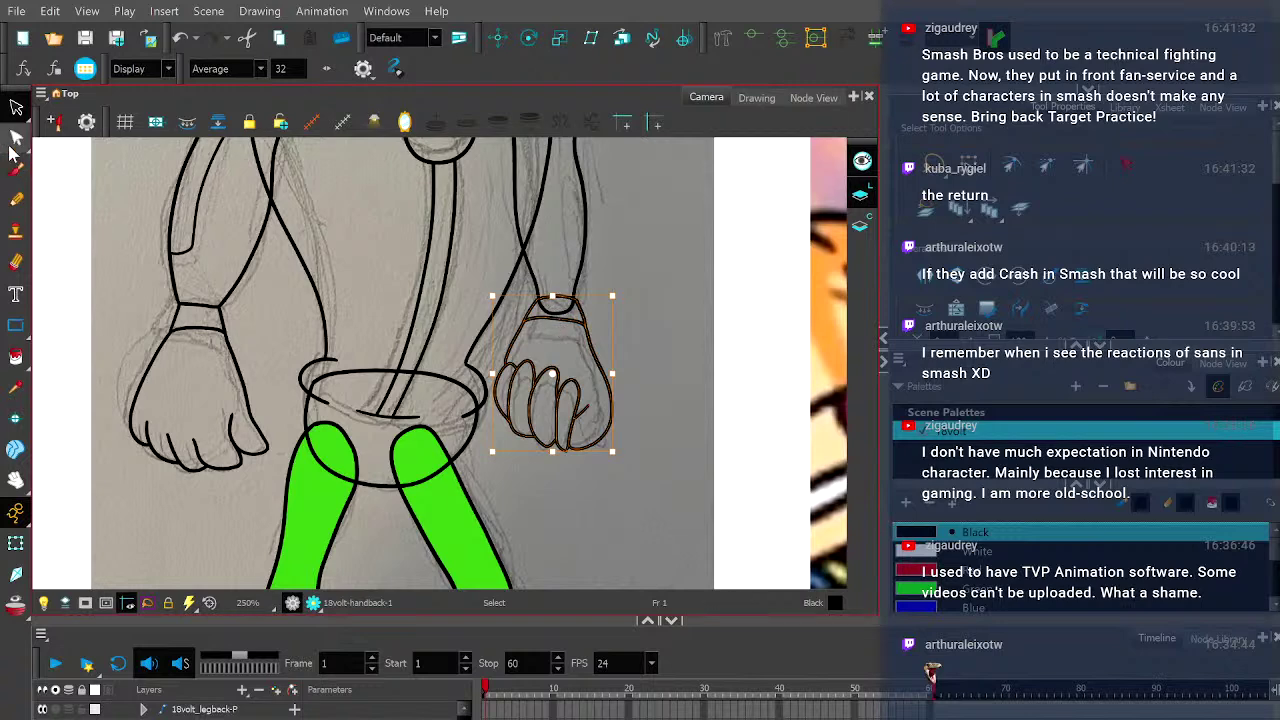
- With the Contour Editor, move both upper corner points of the clenched hand's cuff onto the forearm lines
click(16, 138)
scroll(548, 305, up, 6)
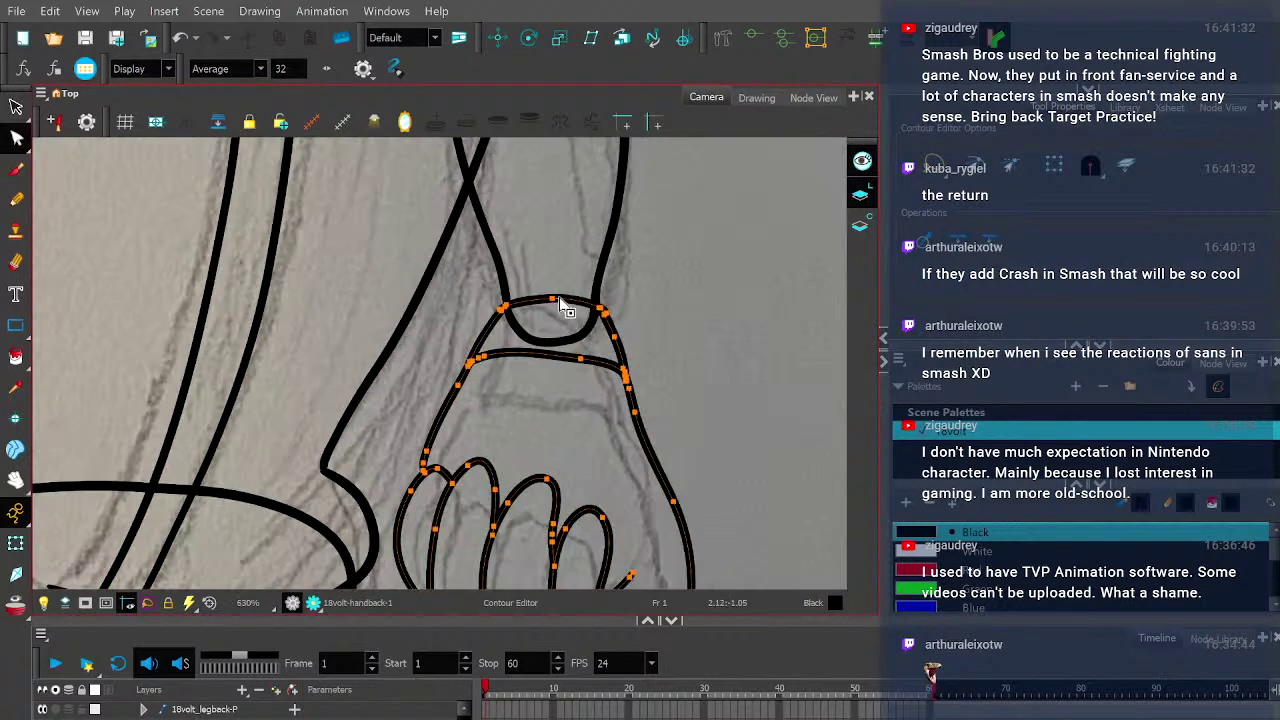
click(457, 314)
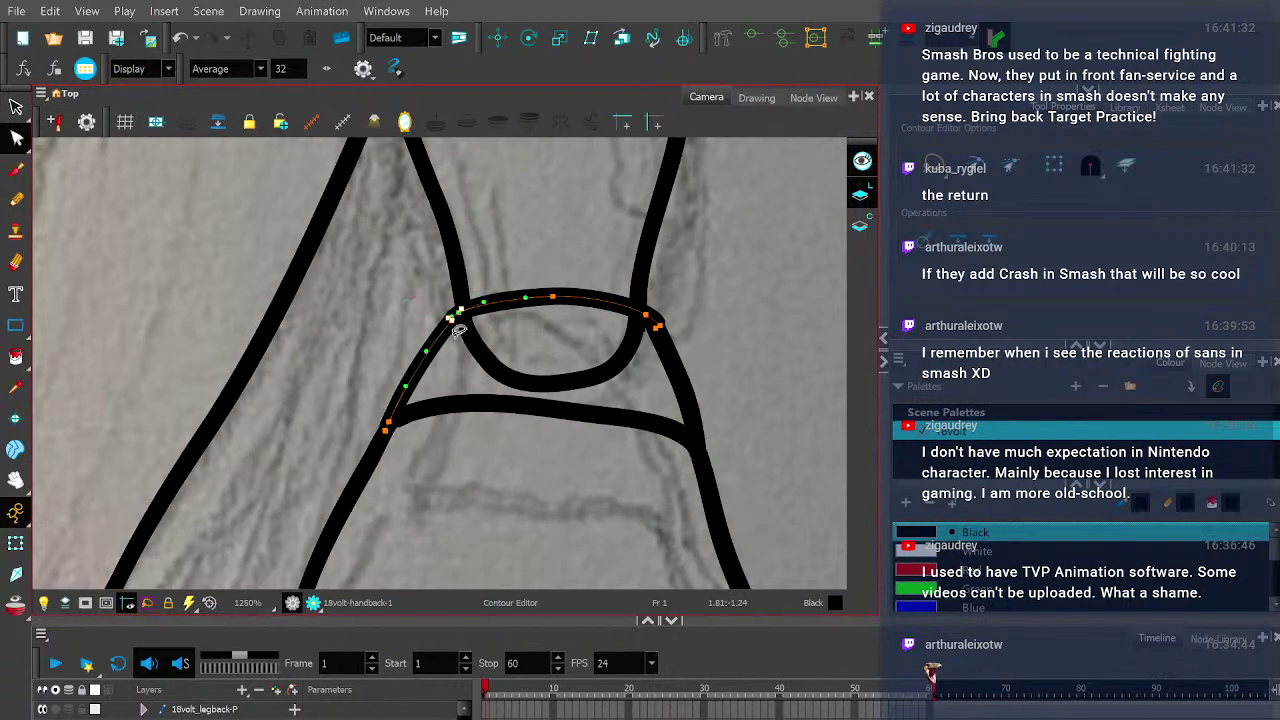
drag(457, 314, 464, 309)
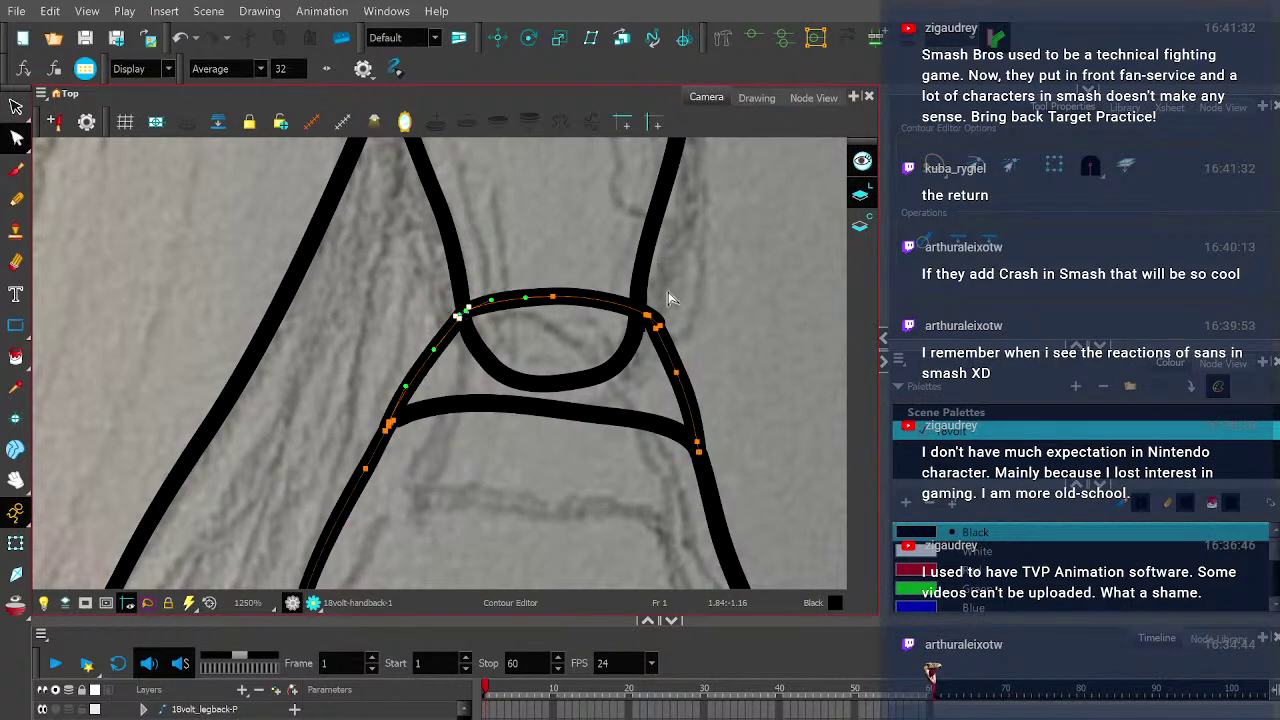
click(646, 318)
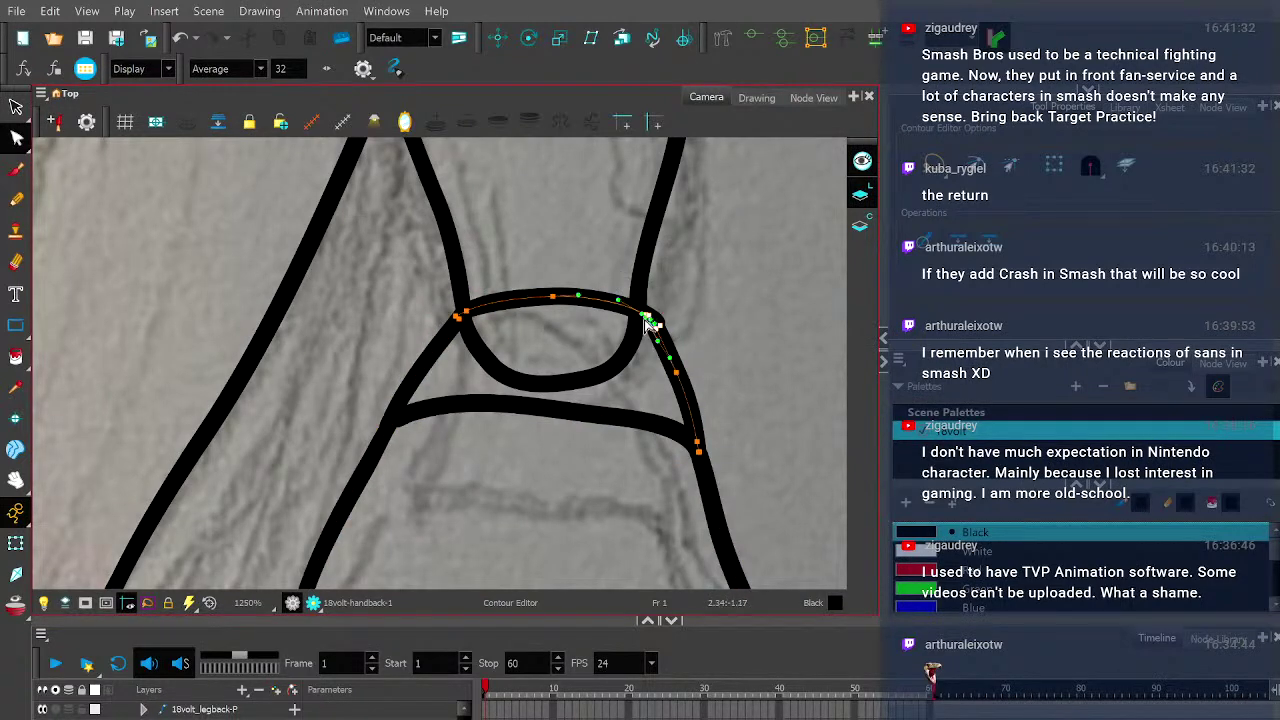
click(672, 326)
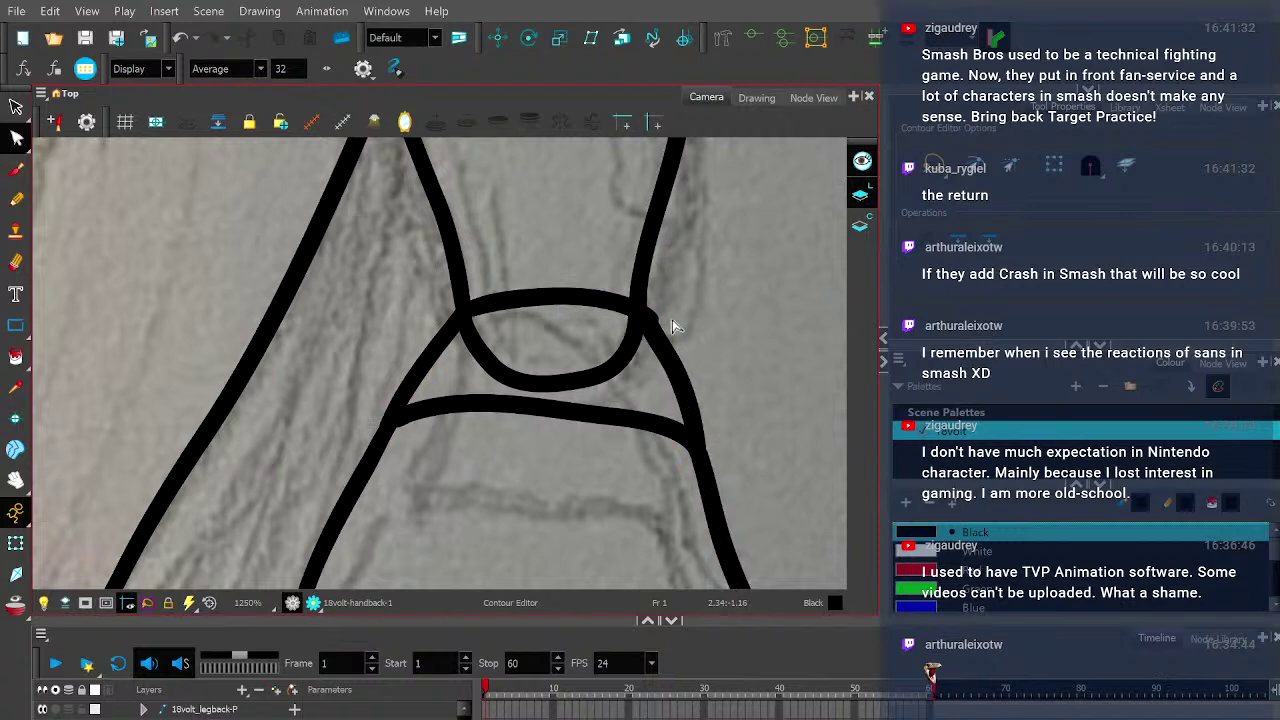
scroll(640, 322, down, 3)
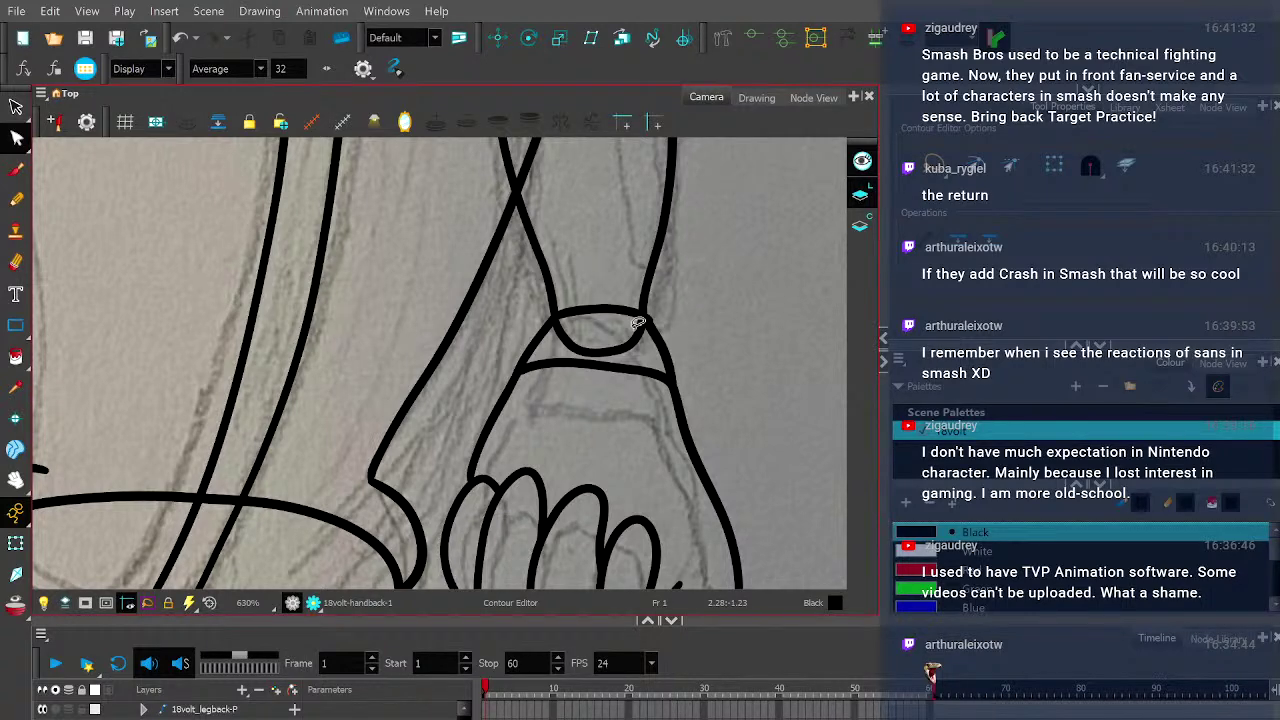
scroll(638, 323, down, 2)
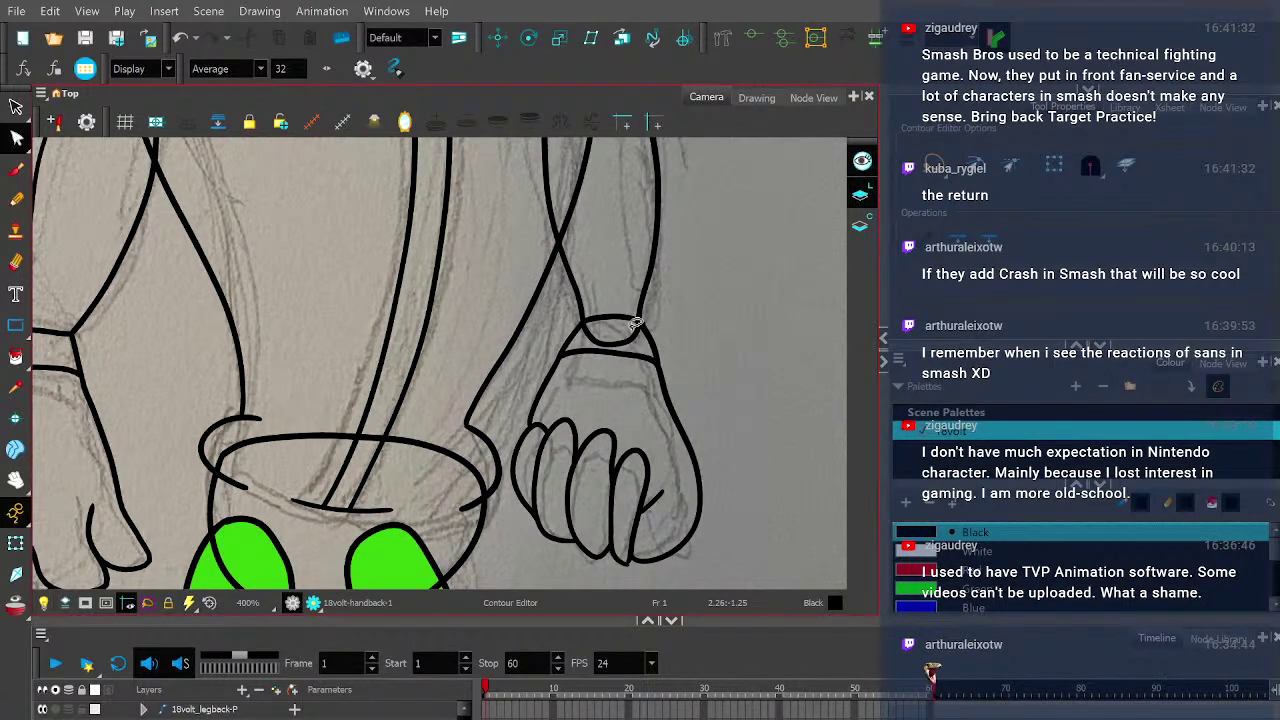
- Adjust the contour points where the strokes meet at the tip of the finger nearest the clenched hand's thumb
click(533, 420)
scroll(533, 420, up, 2)
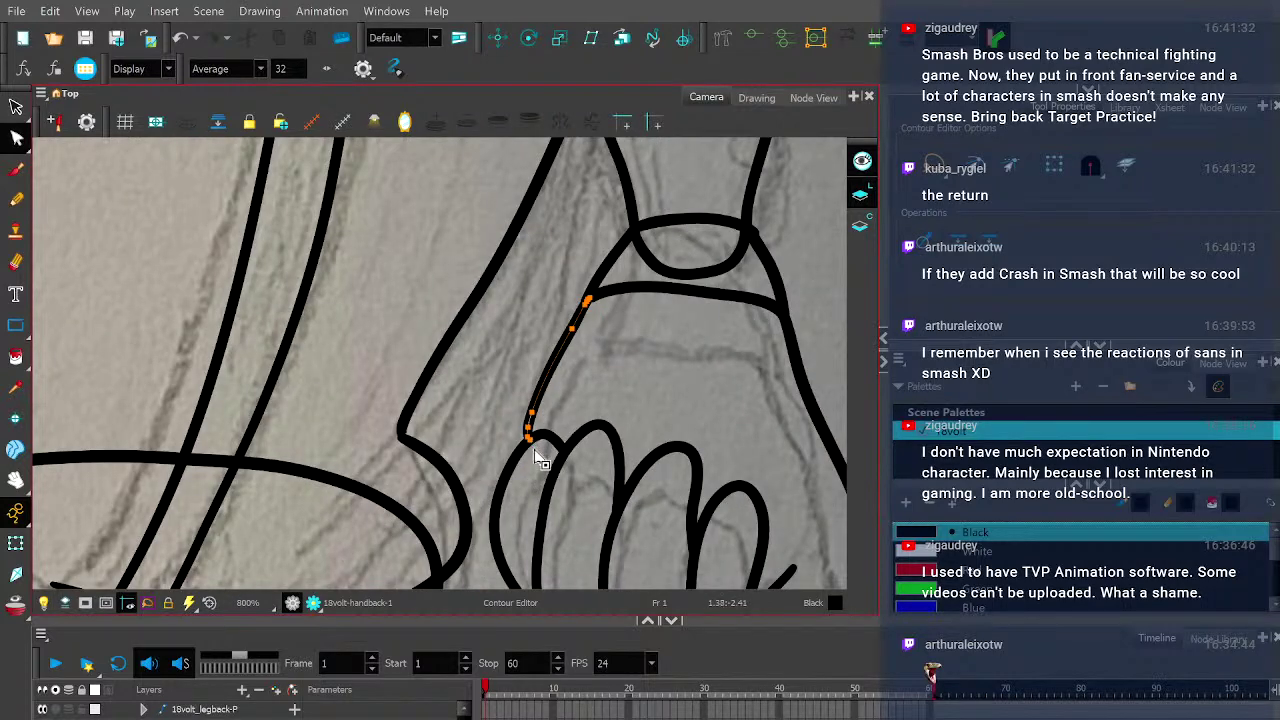
scroll(540, 435, down, 3)
click(735, 326)
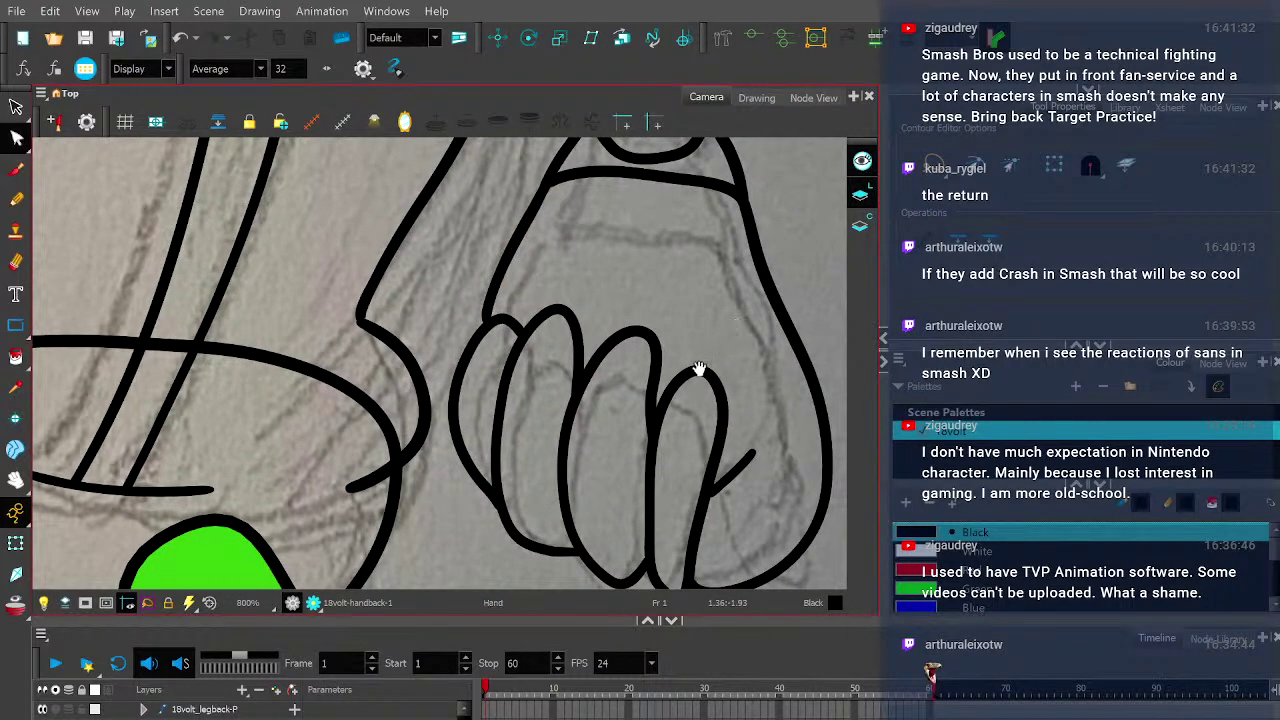
drag(700, 363, 614, 337)
scroll(592, 543, up, 4)
click(555, 425)
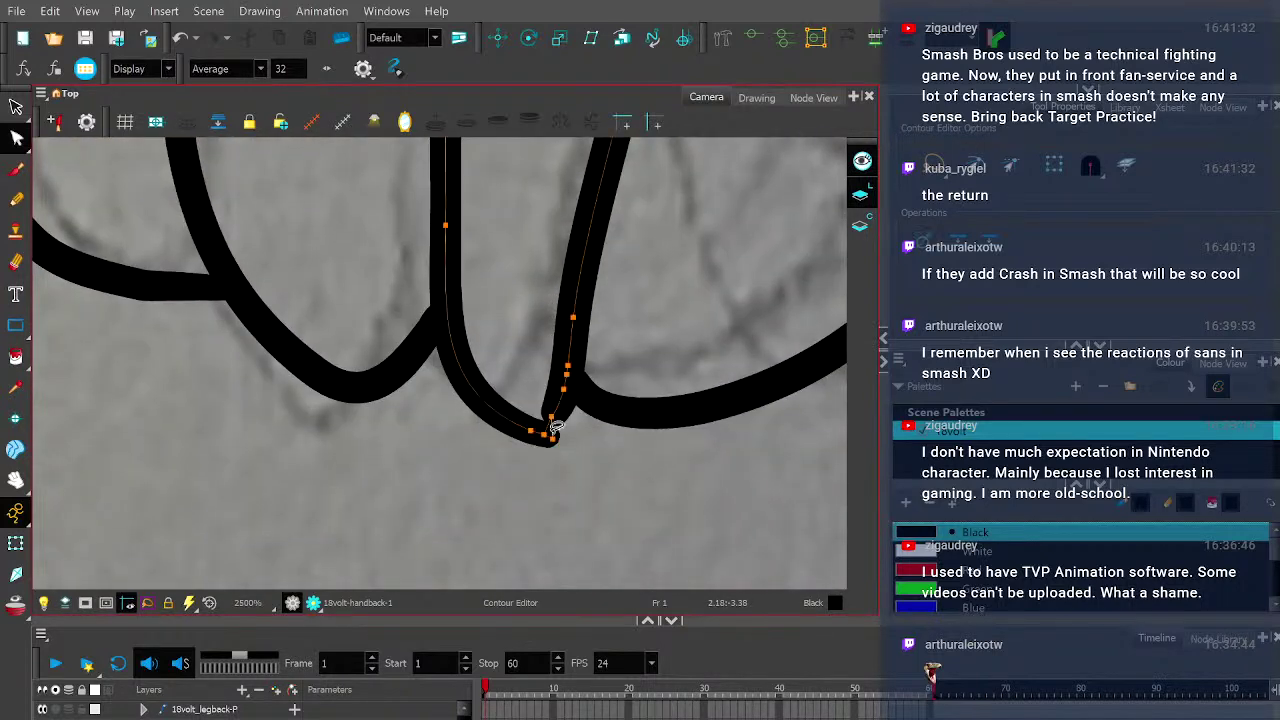
scroll(555, 427, up, 3)
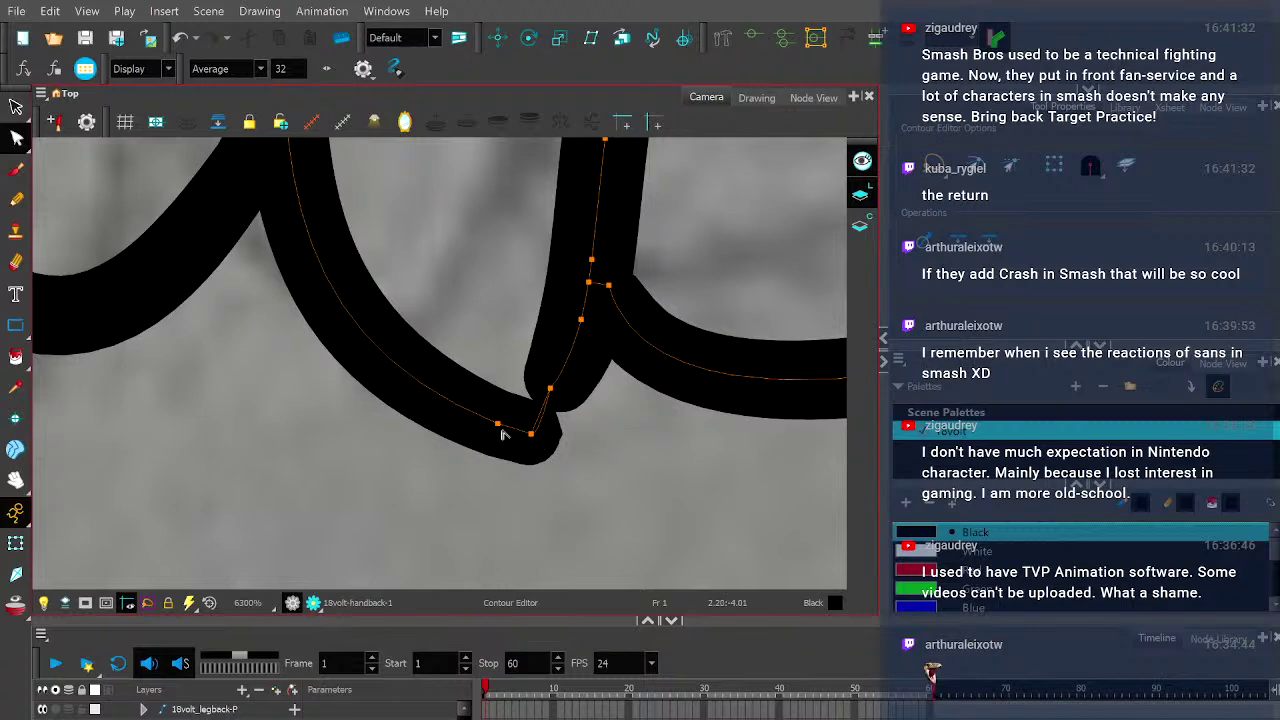
mouse_move(463, 443)
mouse_down()
mouse_move(489, 403)
mouse_move(539, 411)
mouse_move(548, 439)
mouse_move(556, 388)
mouse_up()
scroll(522, 440, down, 8)
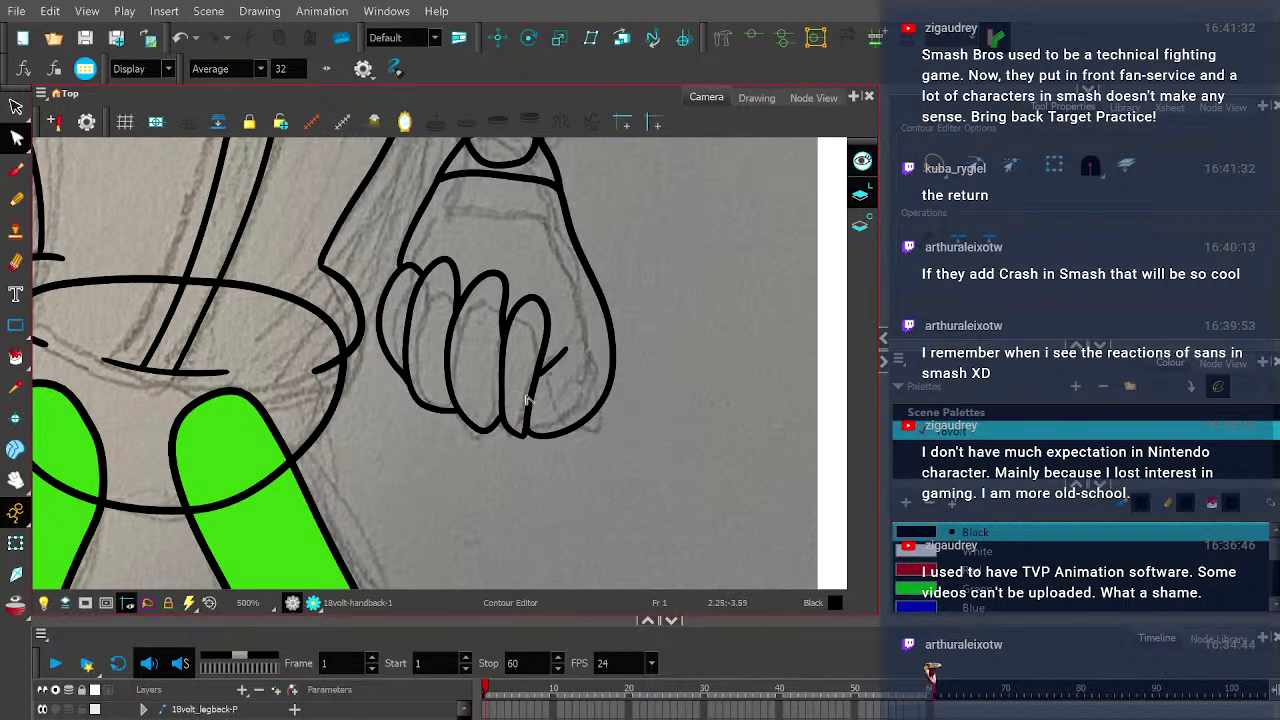
- Shift the contour points along the cuff's left side slightly inward, from the wrist corner to the lower cuff line
scroll(527, 400, down, 2)
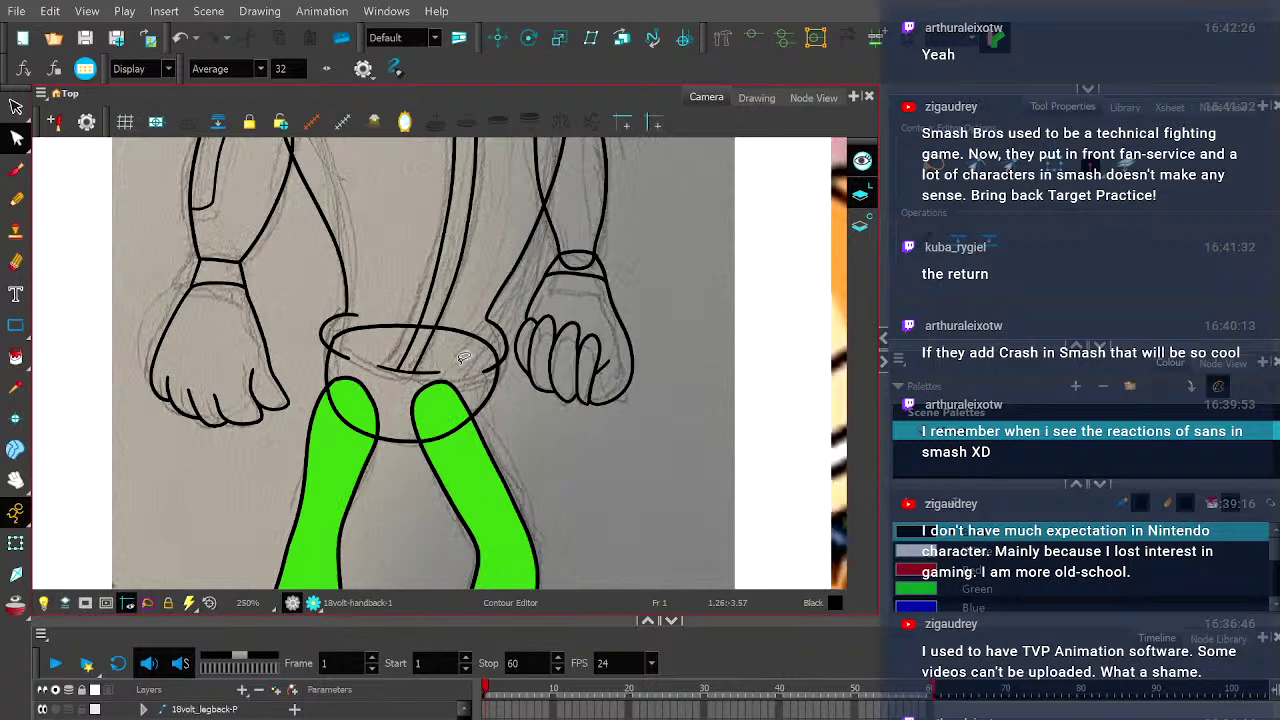
scroll(556, 265, up, 2)
scroll(556, 265, up, 2)
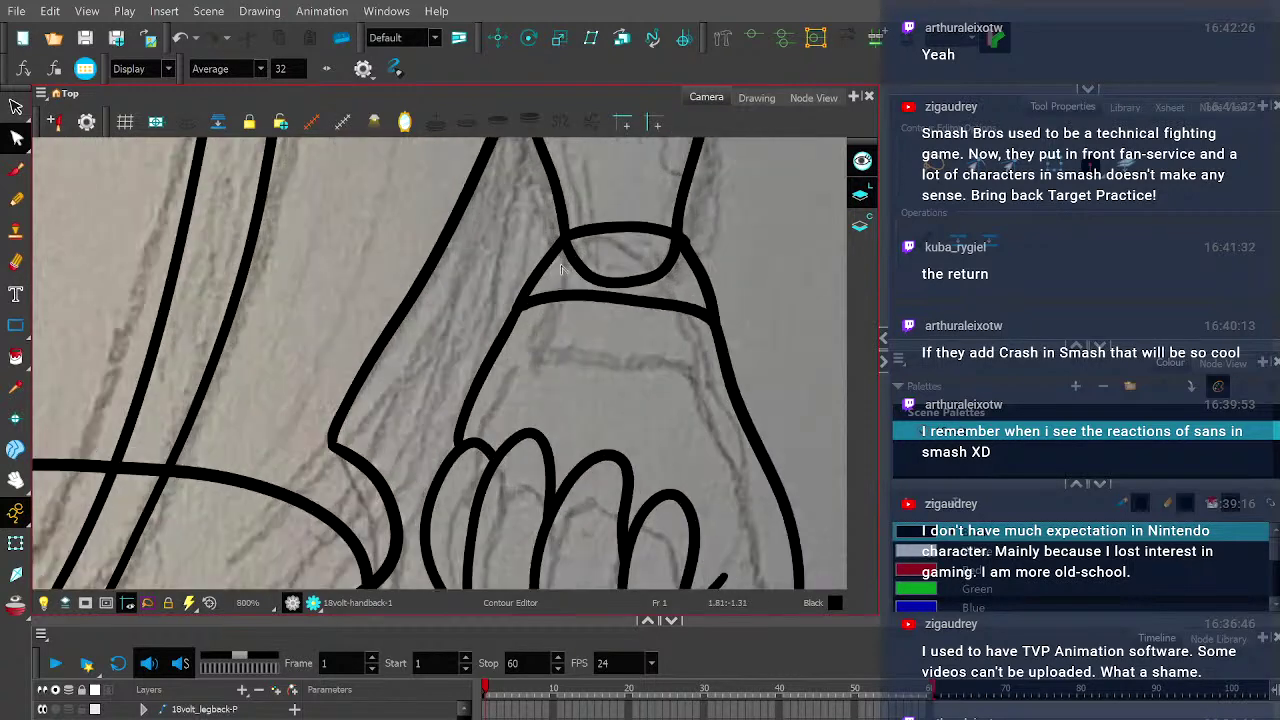
drag(516, 334, 514, 328)
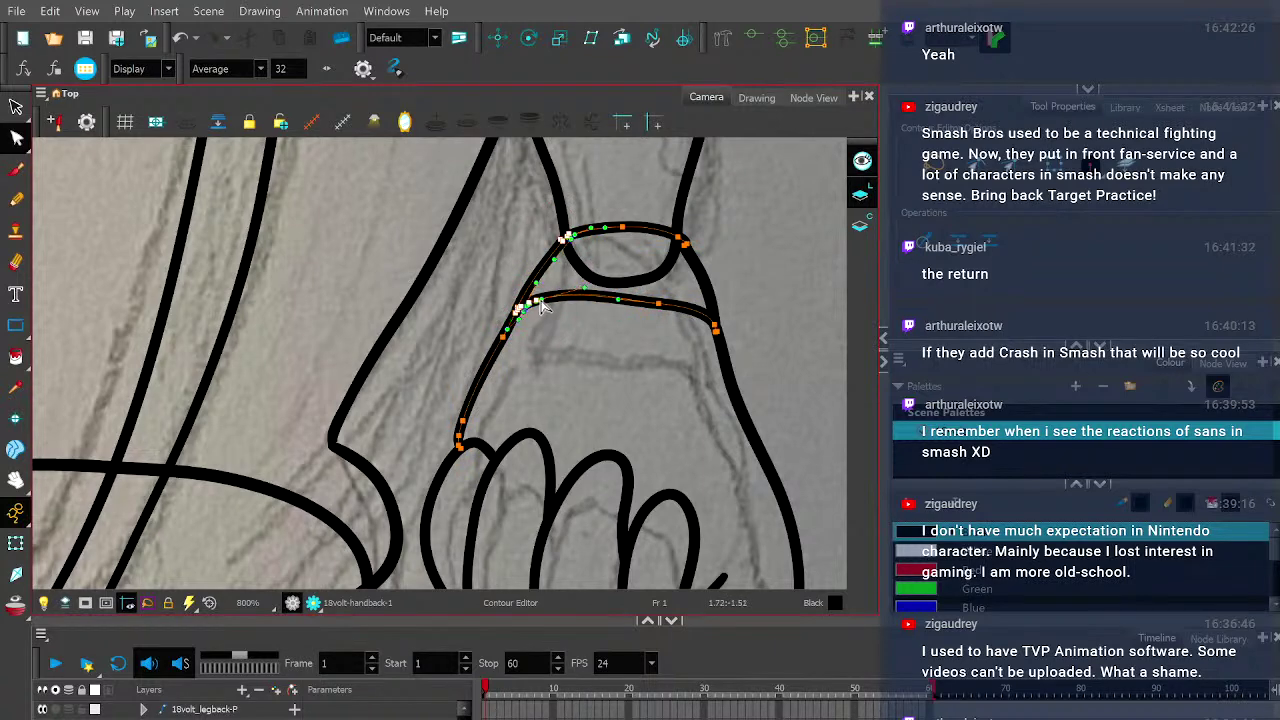
click(537, 303)
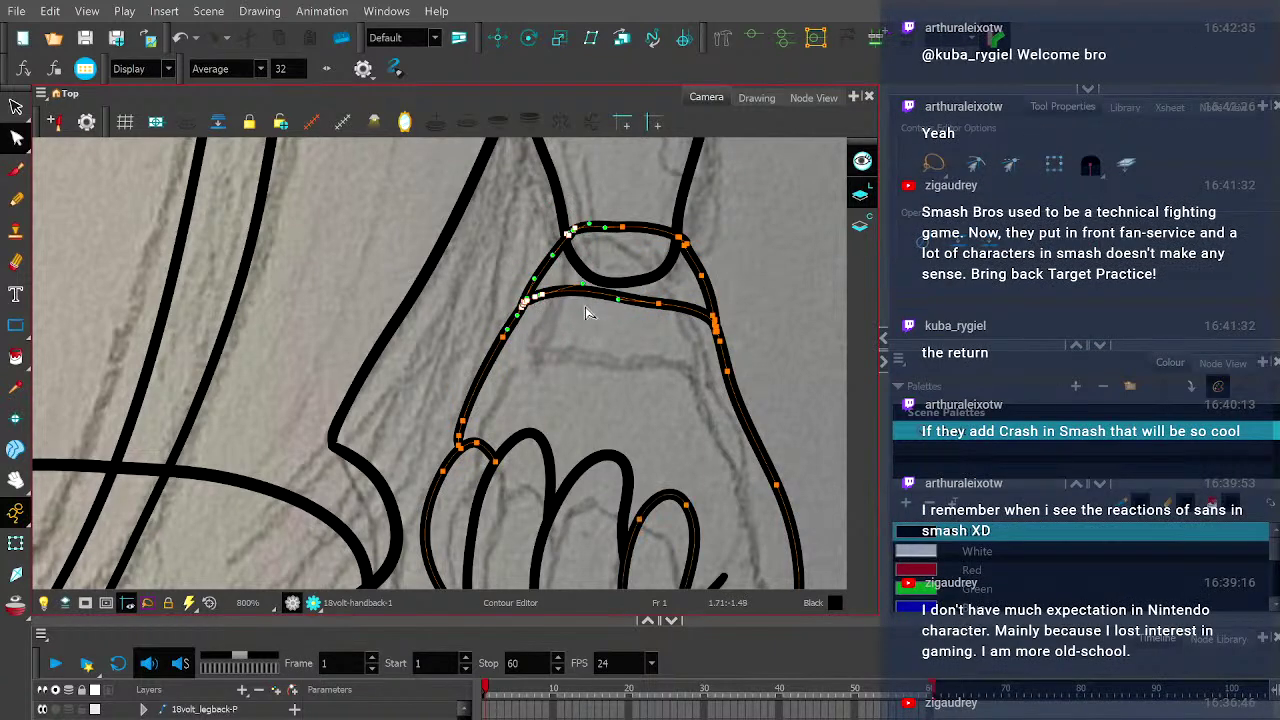
click(660, 346)
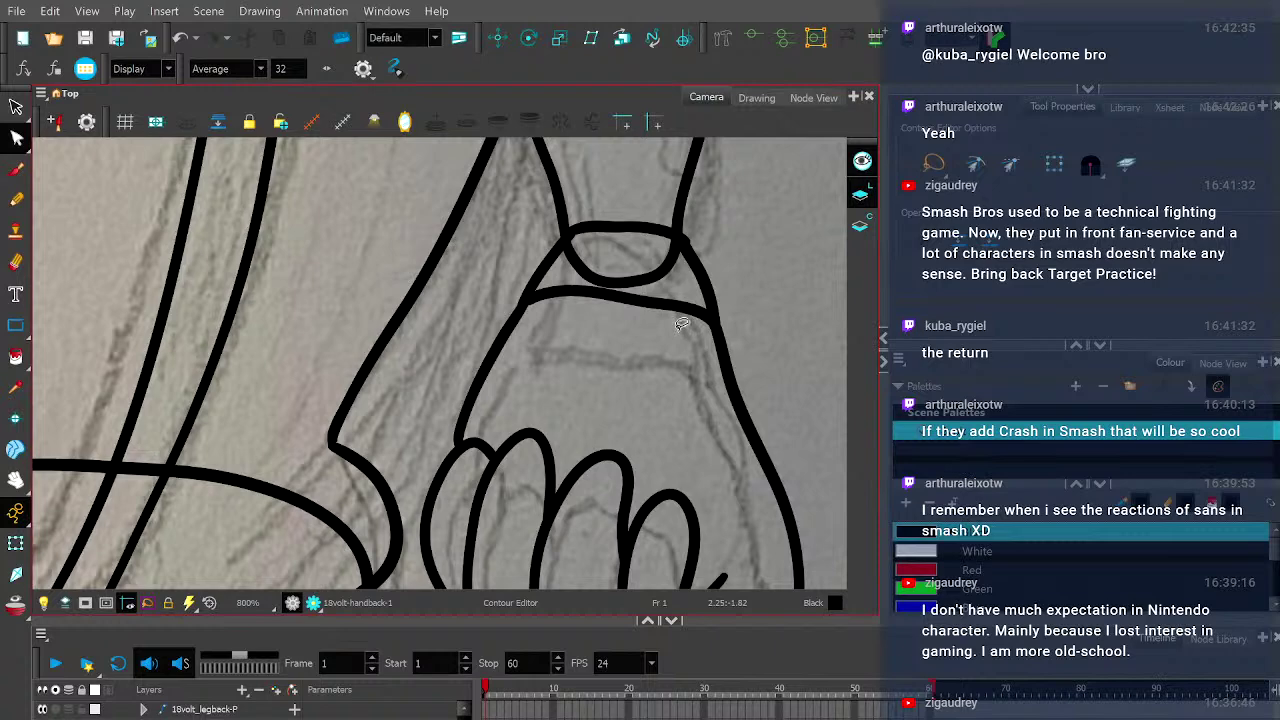
- Shift the cuff's right-side contour points slightly inward and refine the outline point just below the cuff
mouse_move(667, 344)
mouse_down()
mouse_move(655, 214)
mouse_move(728, 253)
mouse_move(718, 316)
mouse_up()
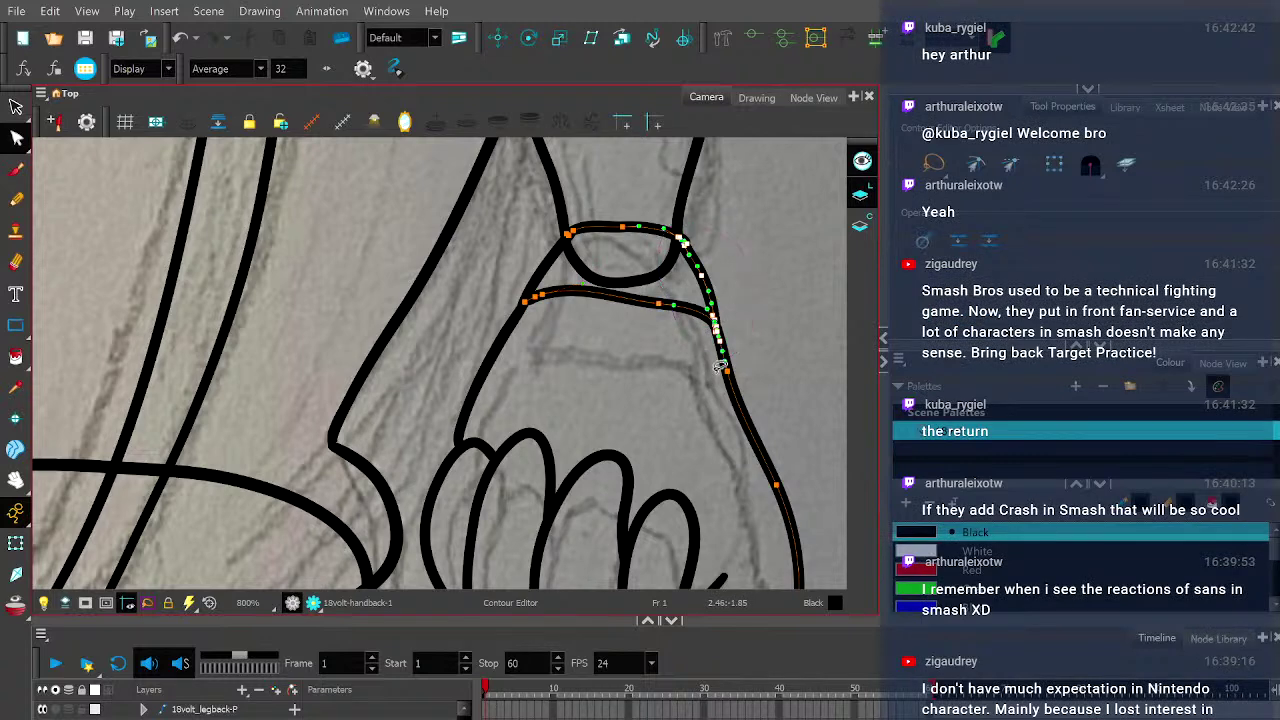
drag(714, 338, 726, 366)
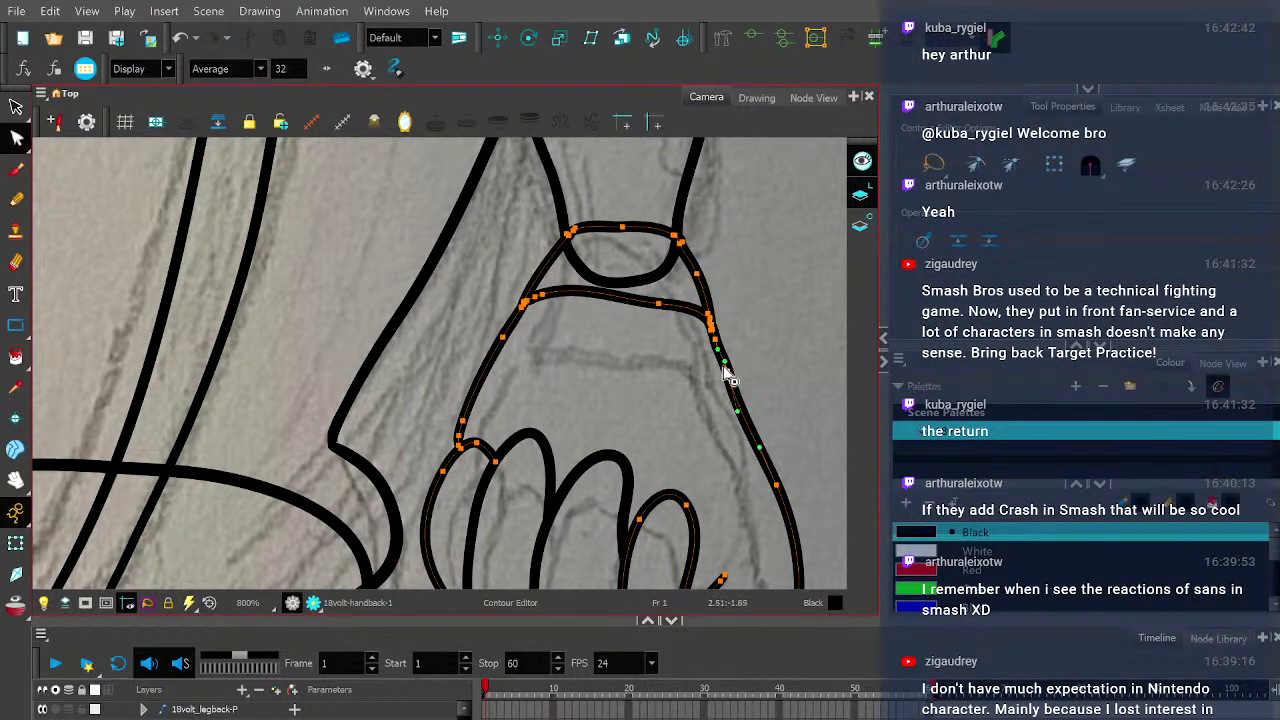
scroll(724, 364, up, 4)
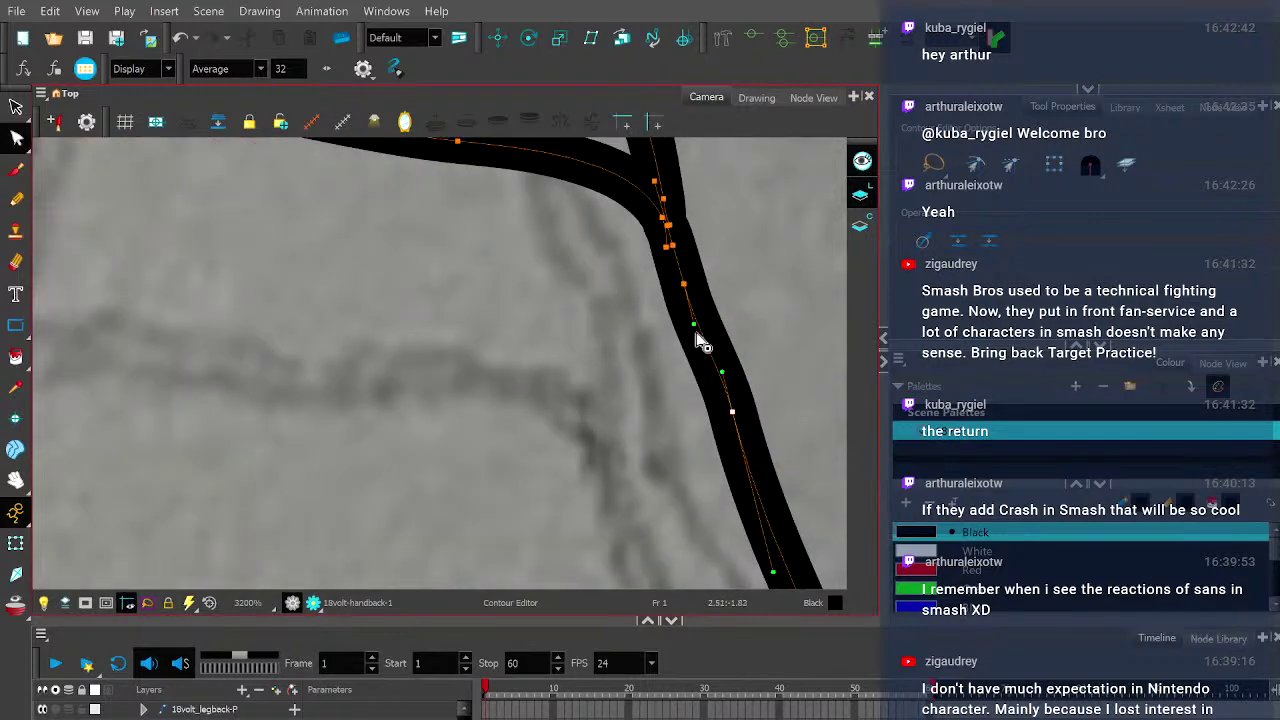
scroll(594, 379, down, 5)
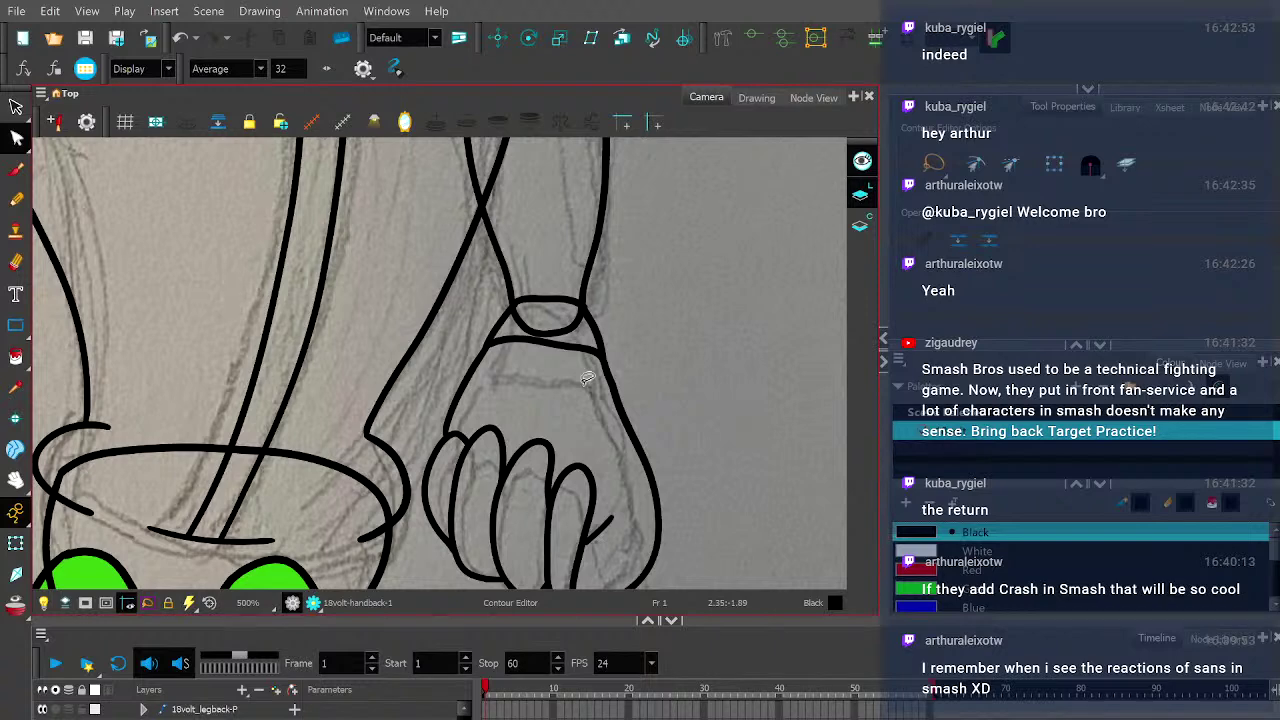
- Reshape the cuff's lower line by raising the curve handle beside its middle contour point
scroll(587, 378, down, 3)
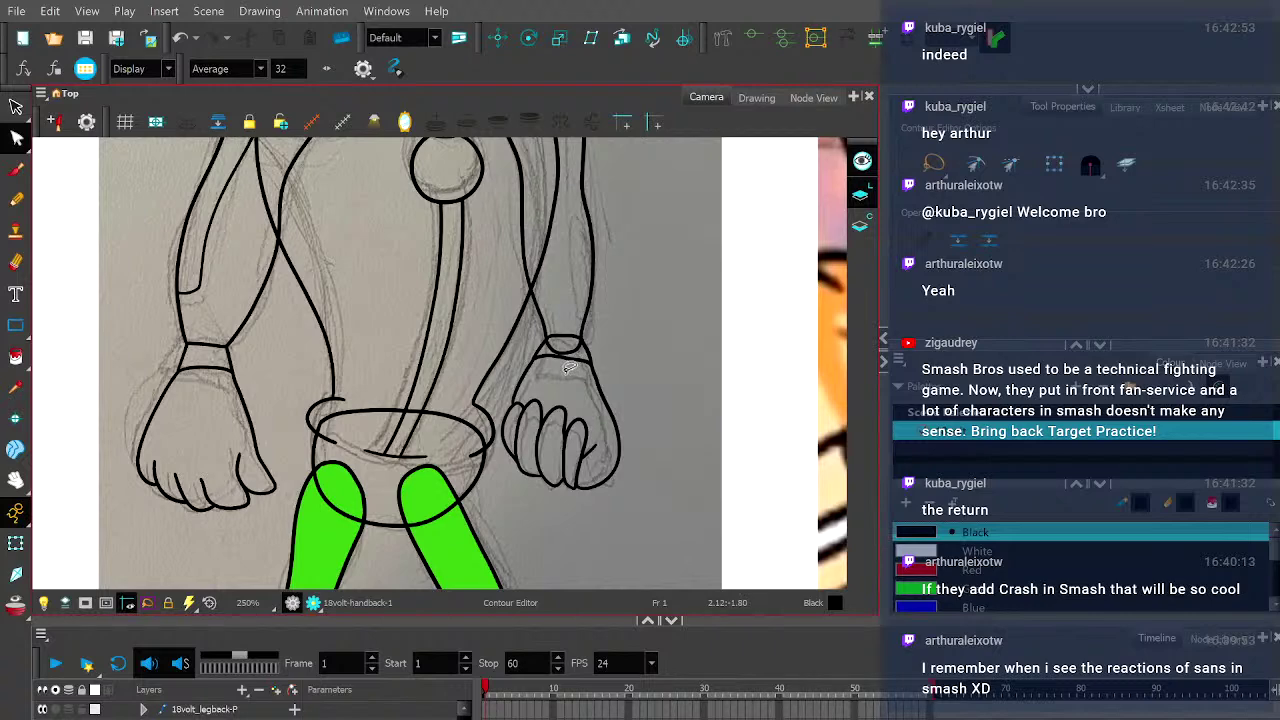
scroll(565, 367, down, 2)
scroll(570, 360, up, 3)
scroll(578, 350, down, 1)
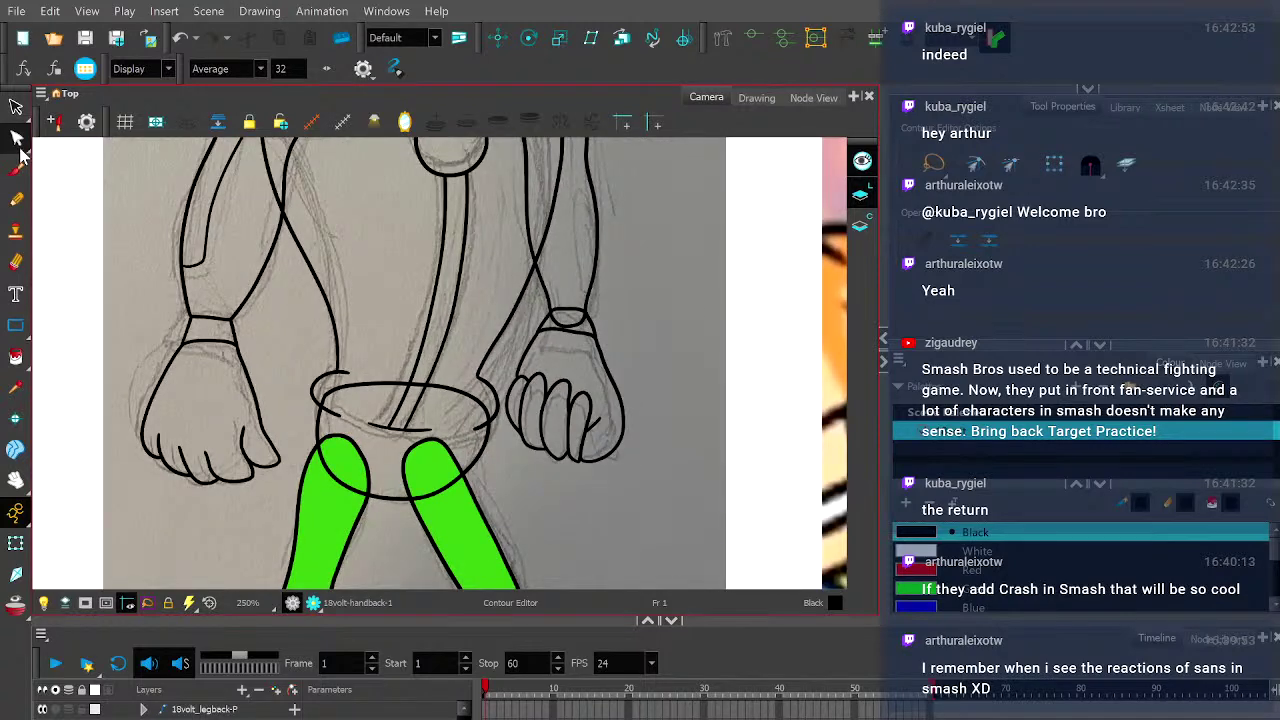
click(578, 324)
scroll(580, 325, up, 4)
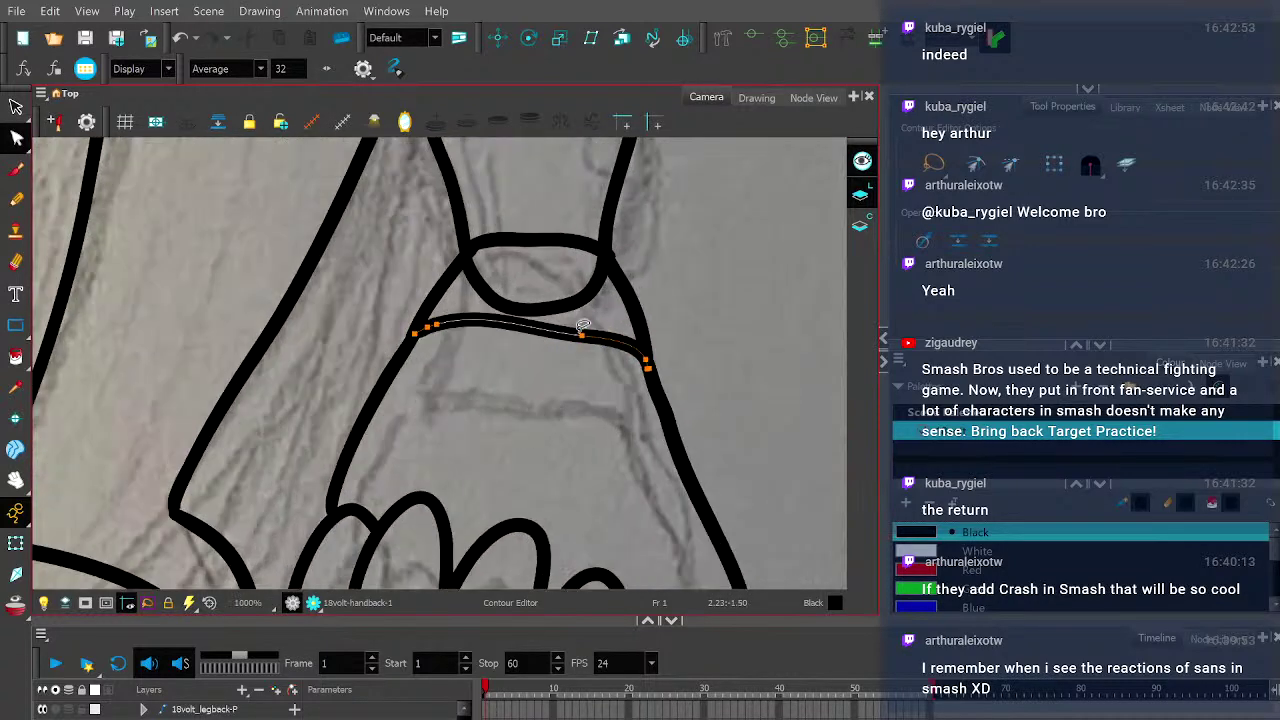
click(584, 331)
scroll(585, 324, up, 2)
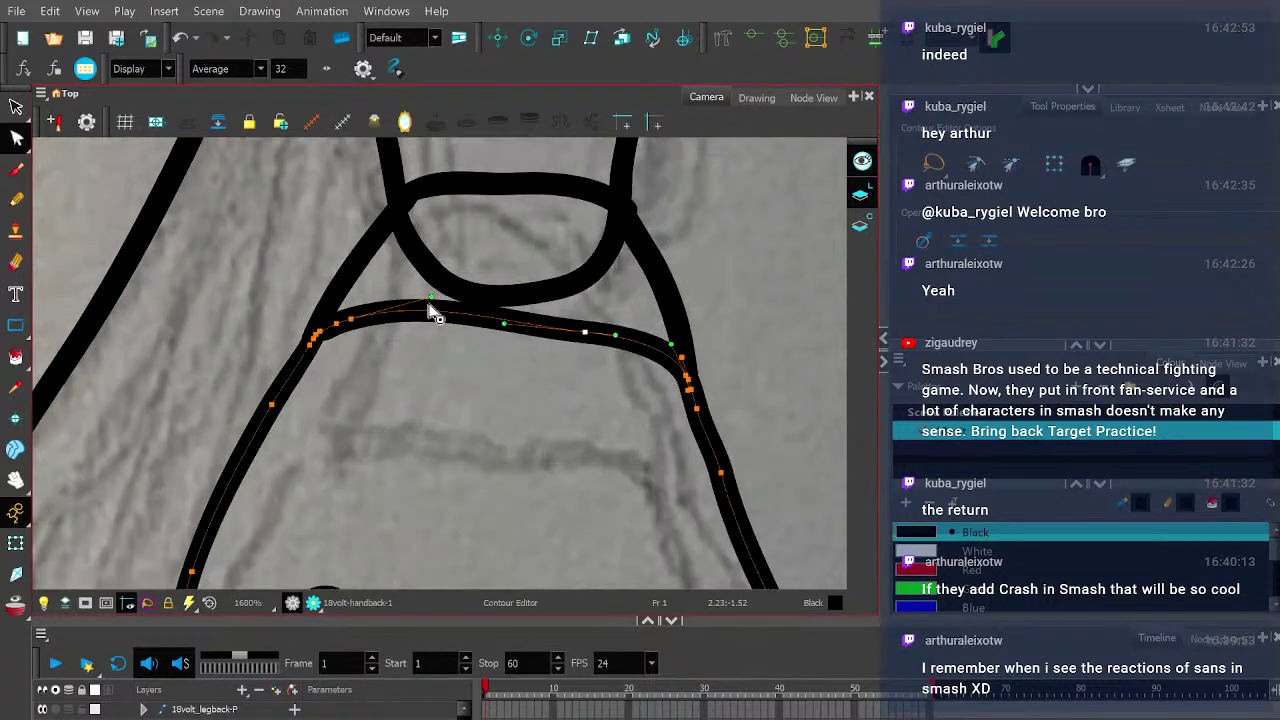
drag(506, 327, 504, 318)
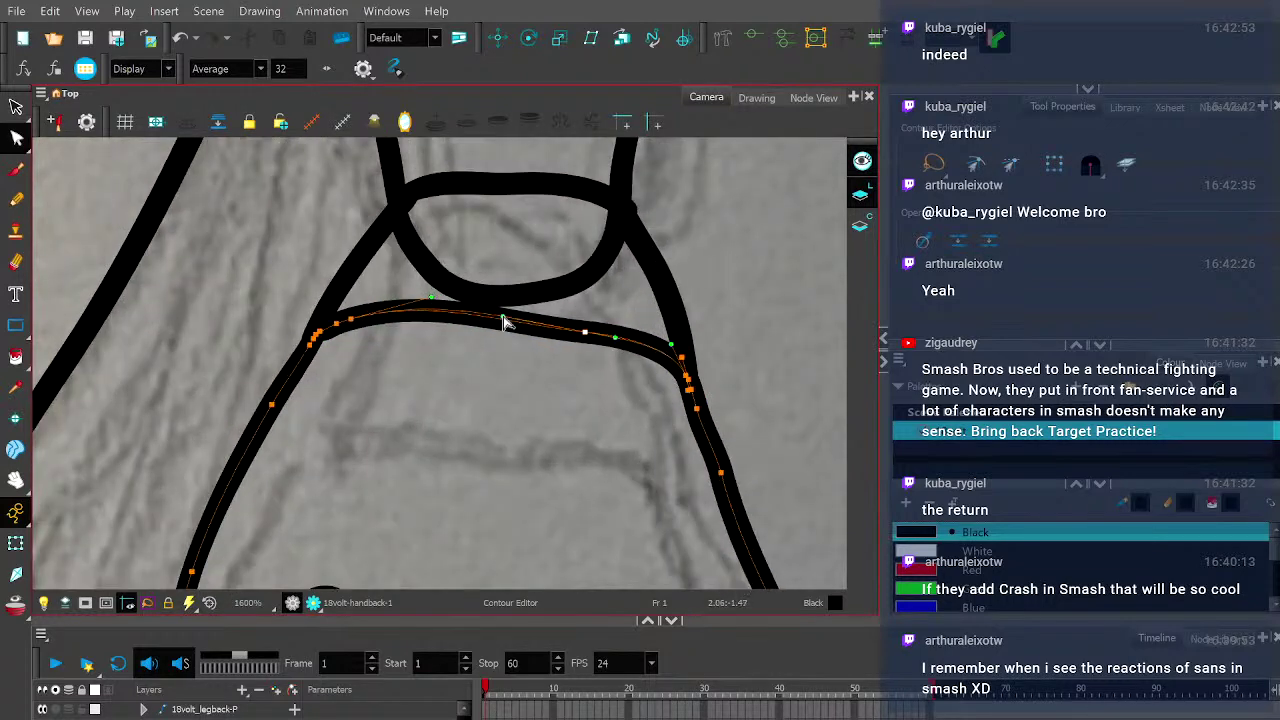
- Examine the clenched hand and cuff within the whole figure, comparing the line art with the underlying sketch
scroll(506, 365, down, 4)
scroll(497, 364, down, 3)
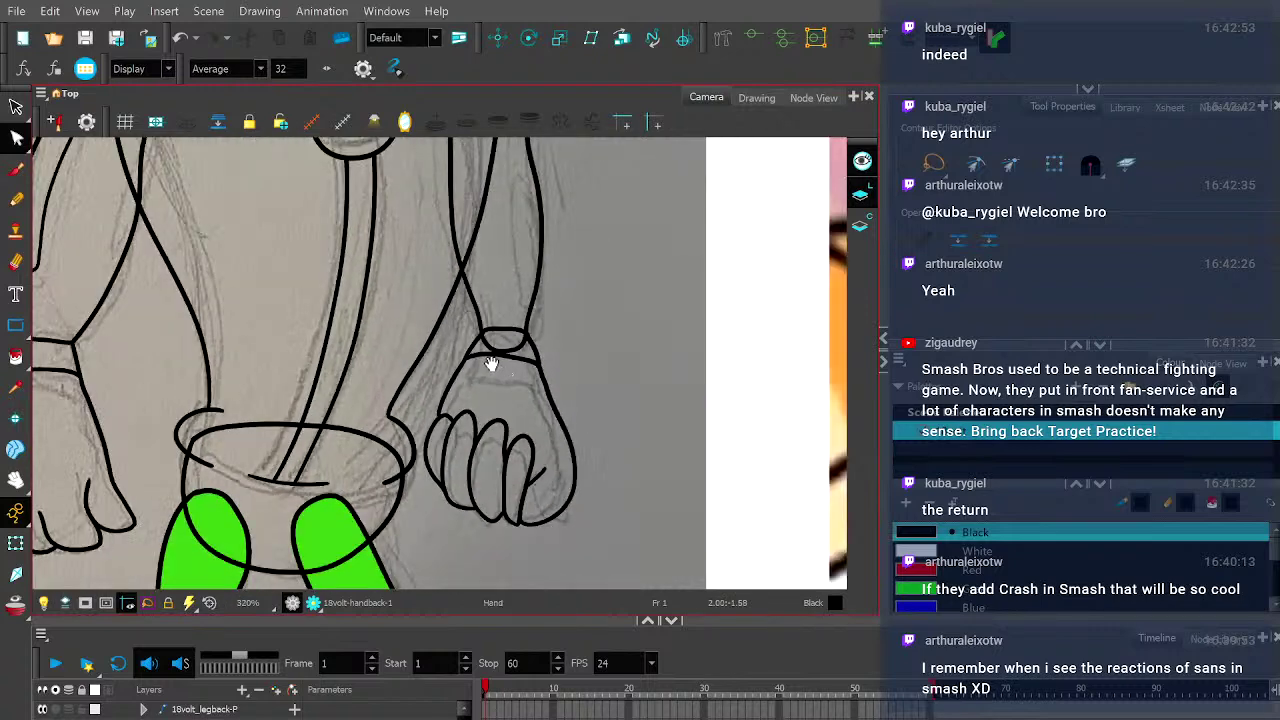
scroll(497, 364, down, 2)
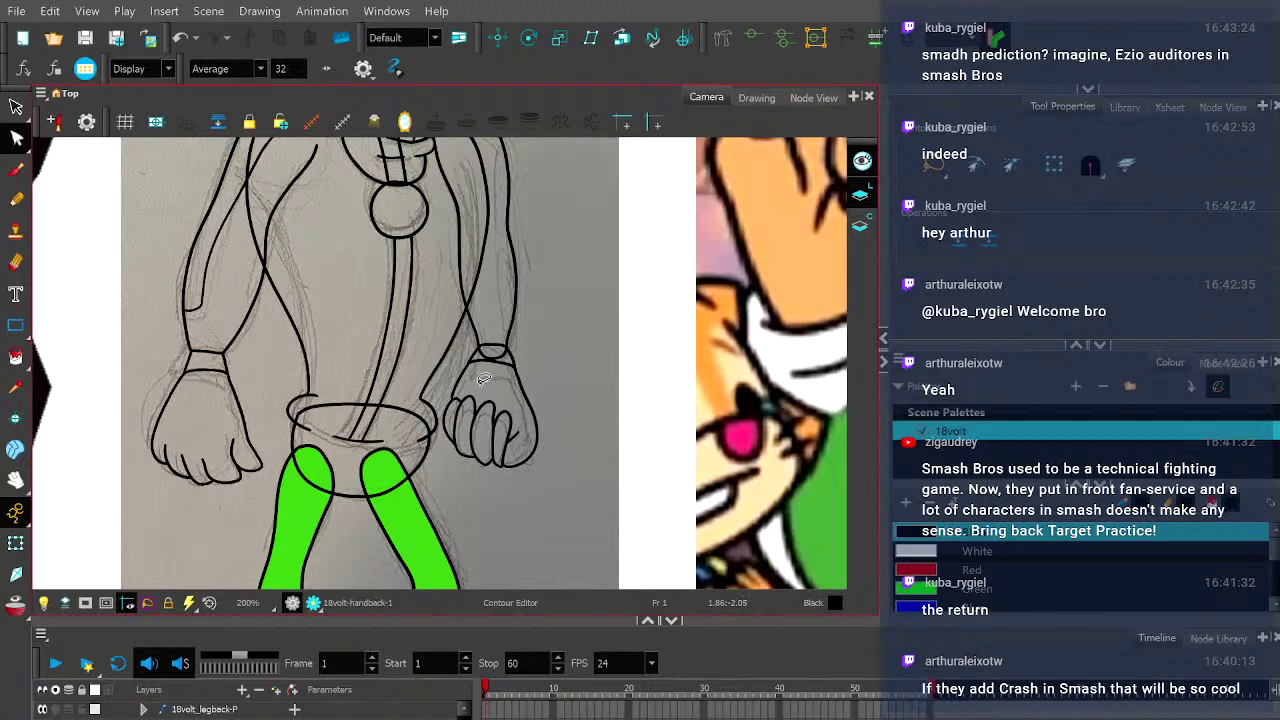
scroll(428, 455, up, 1)
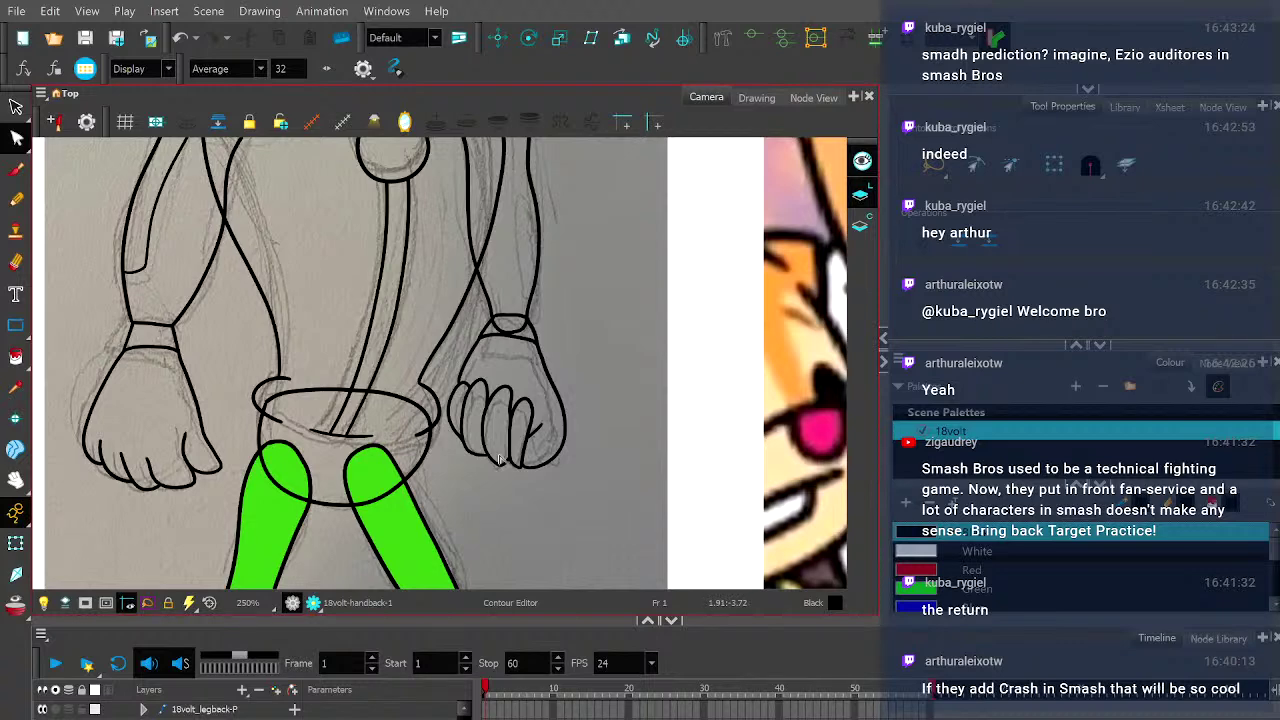
scroll(500, 459, up, 2)
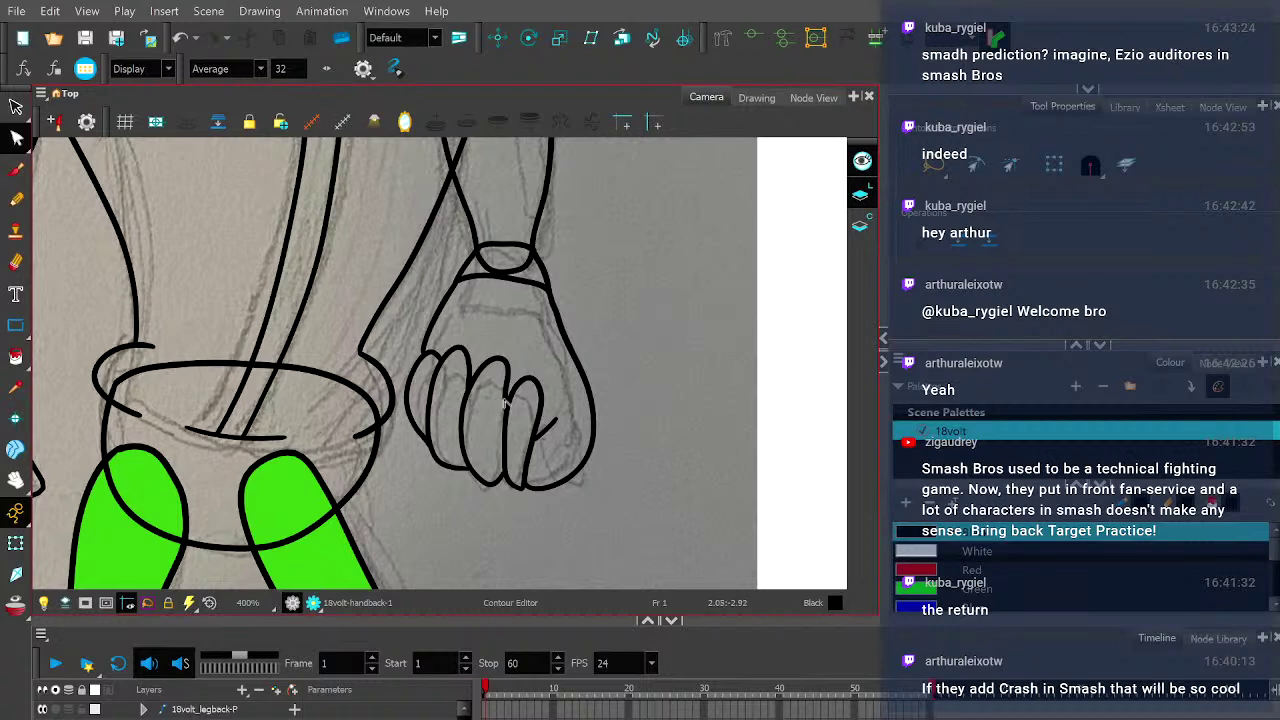
scroll(503, 403, down, 2)
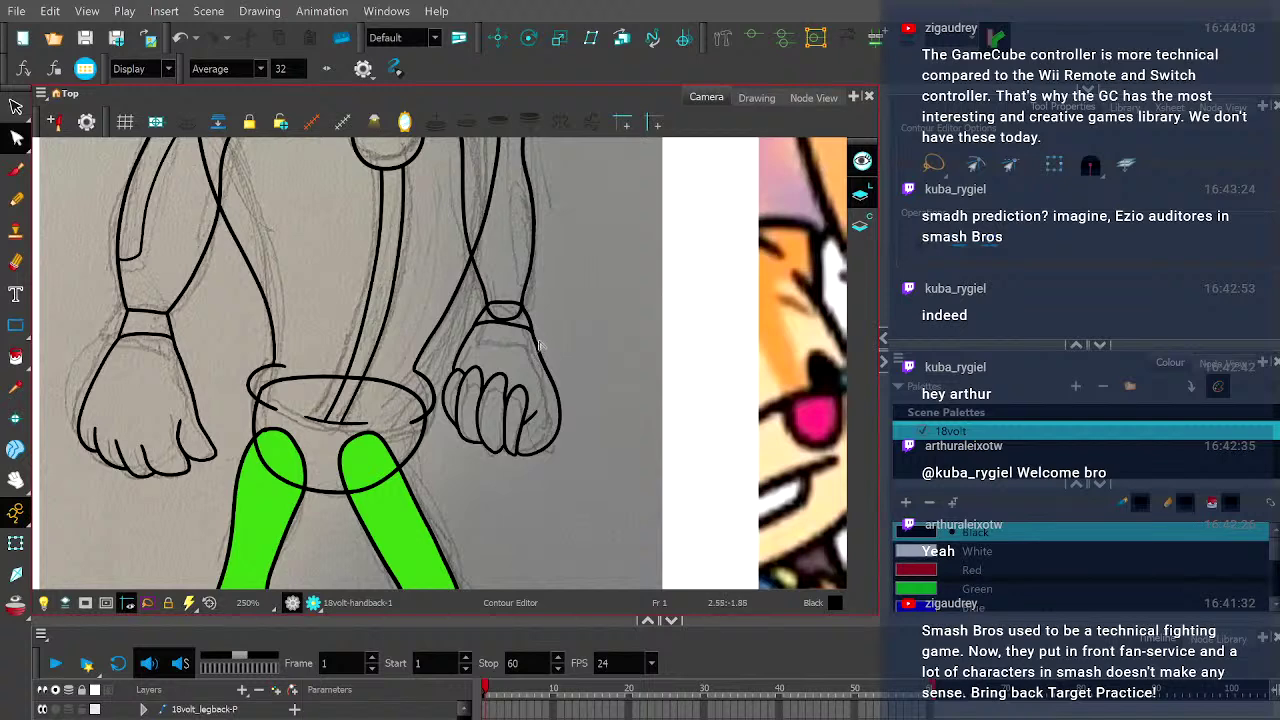
scroll(535, 347, down, 3)
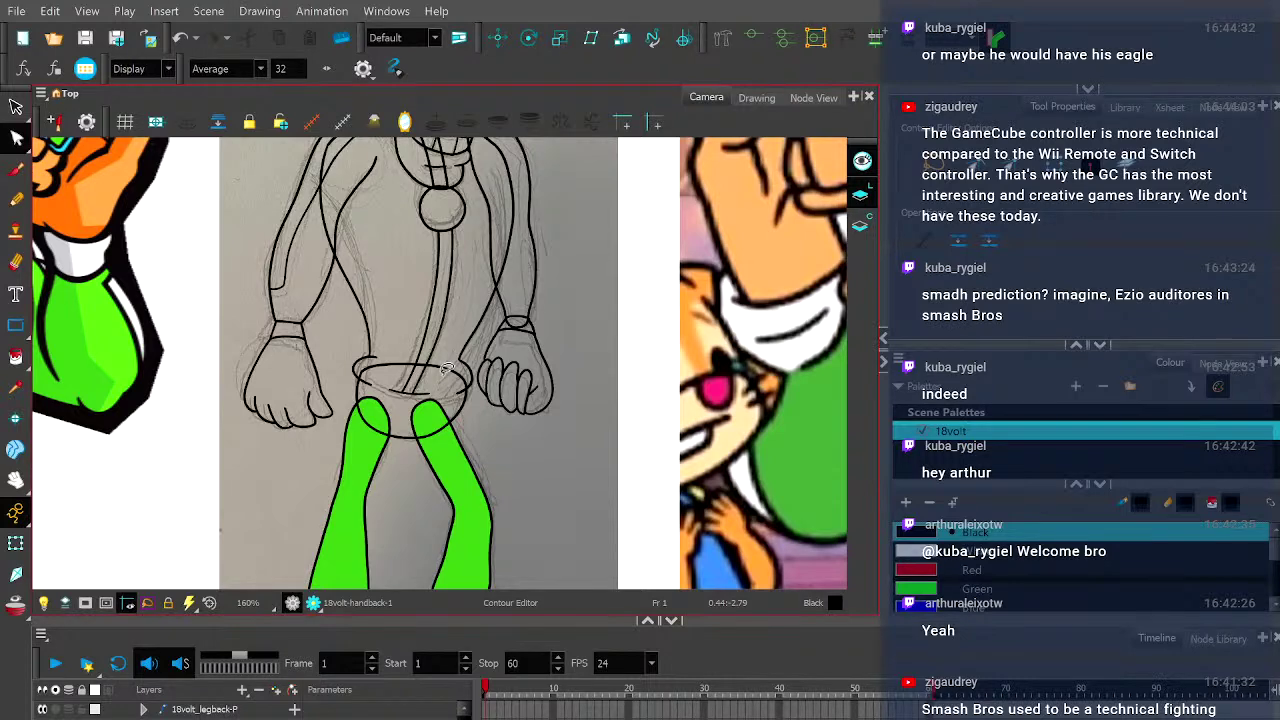
drag(439, 409, 415, 387)
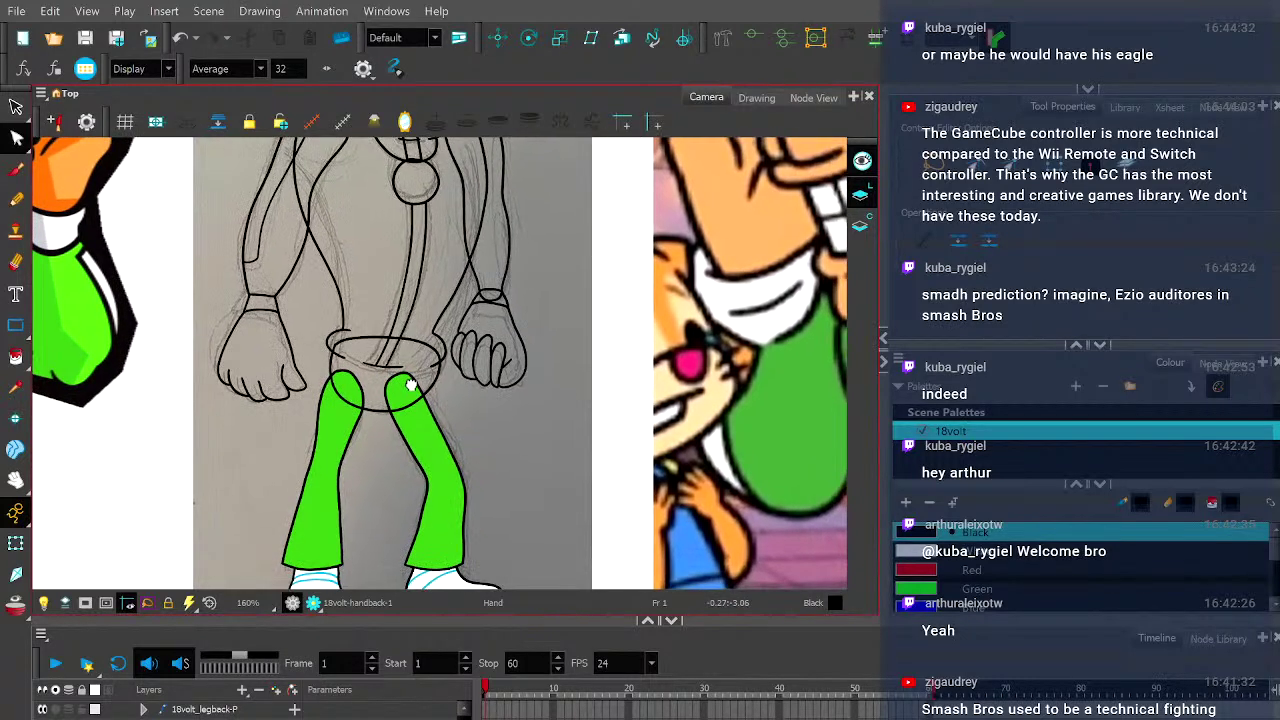
scroll(414, 375, down, 1)
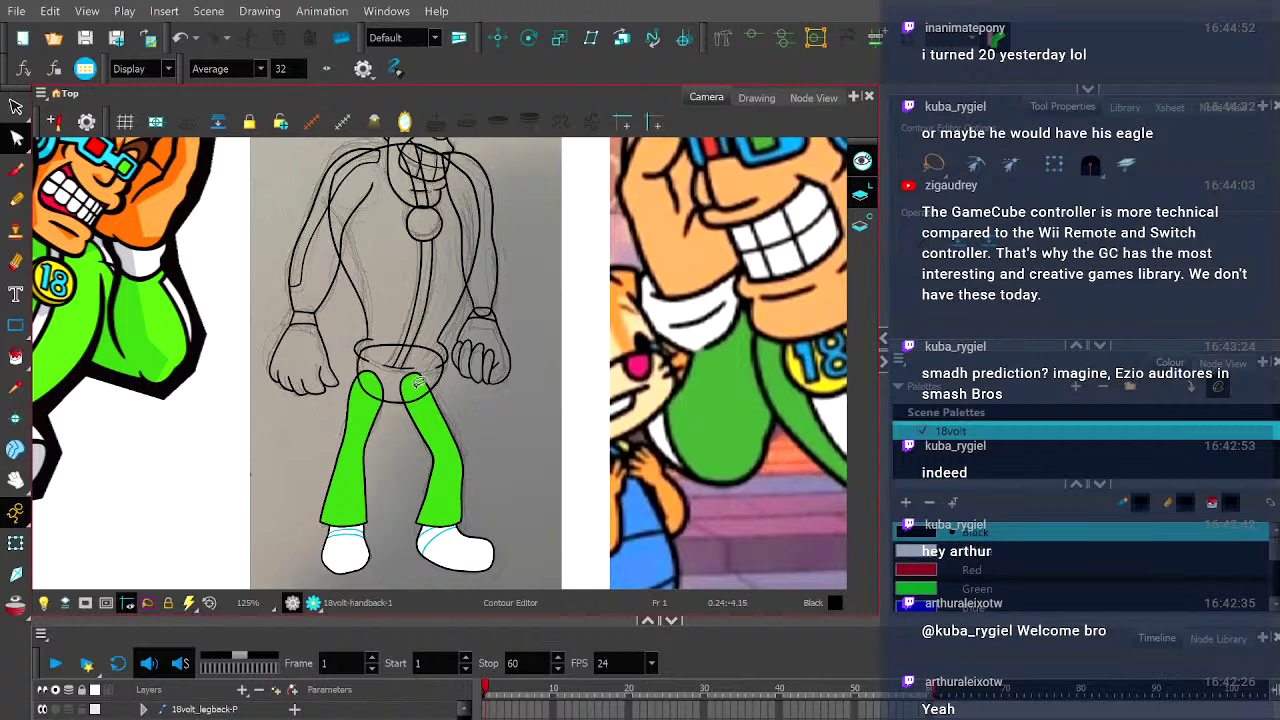
scroll(420, 382, up, 1)
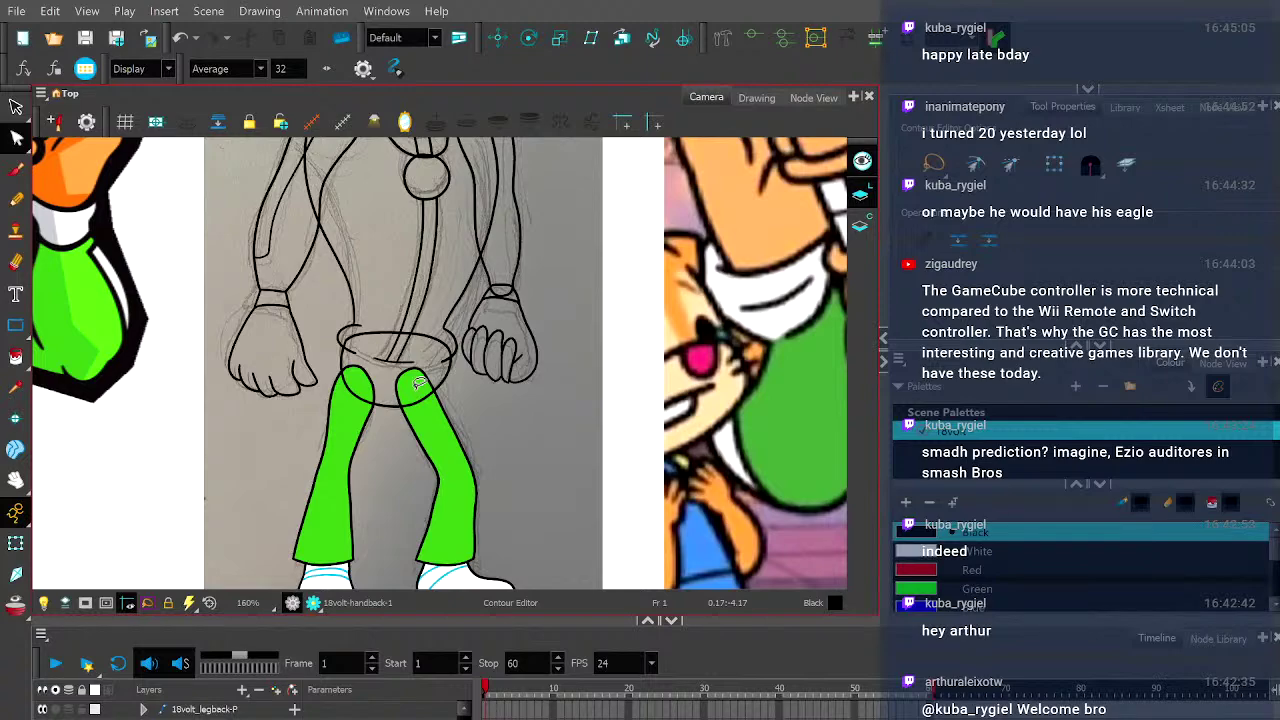
- Draw the sleeve stripe's inner line on 18volt_armback-1 with the Pencil, from the outer outline at the lower forearm up to the shoulder
scroll(419, 383, down, 2)
drag(455, 165, 457, 269)
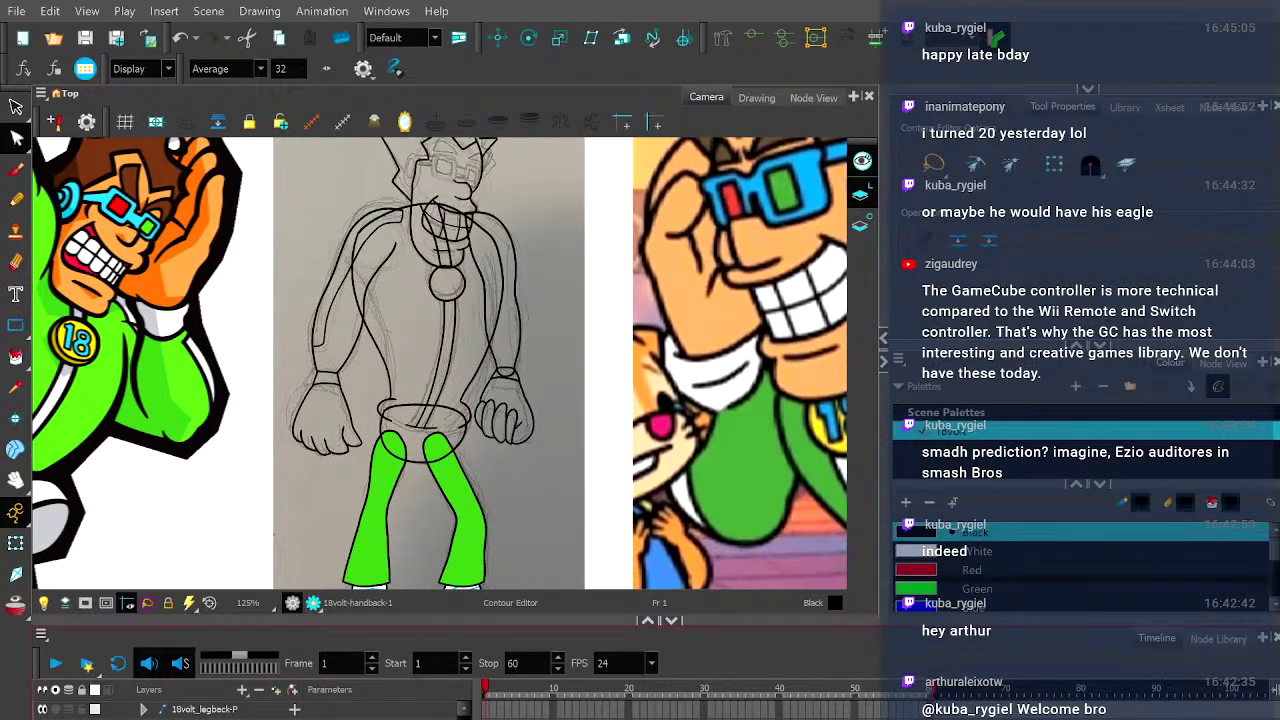
click(529, 37)
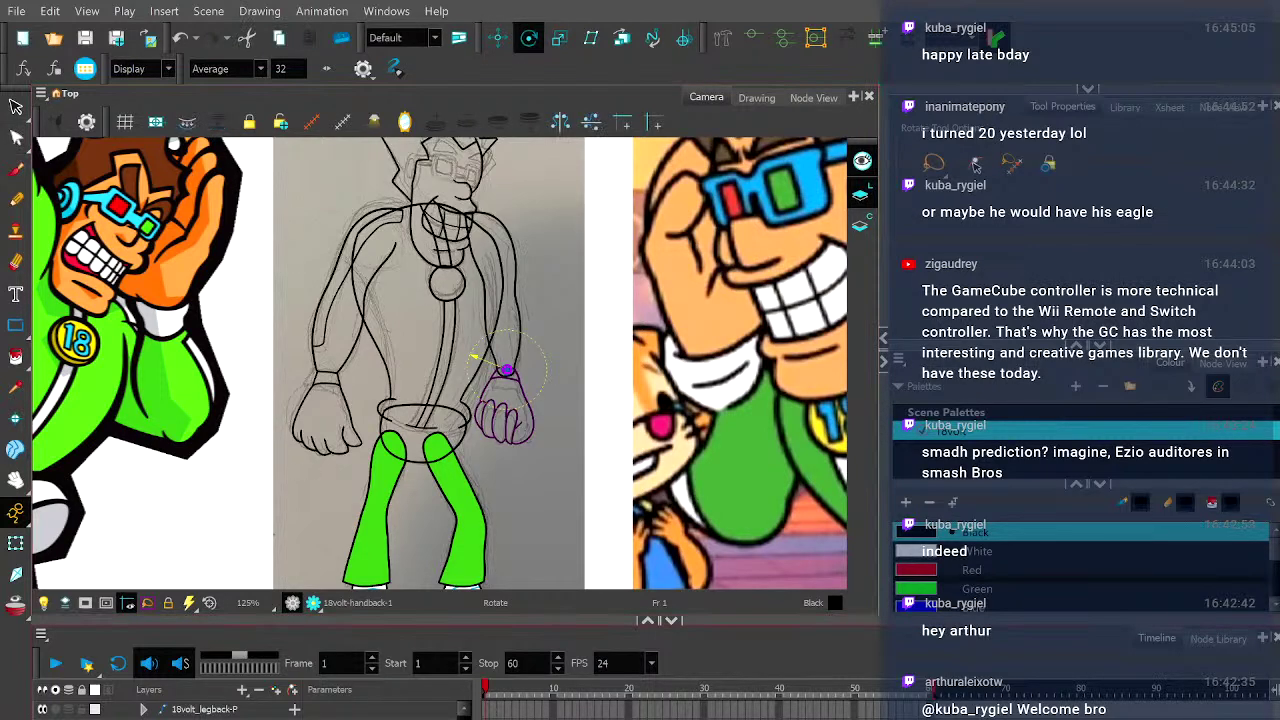
key(b)
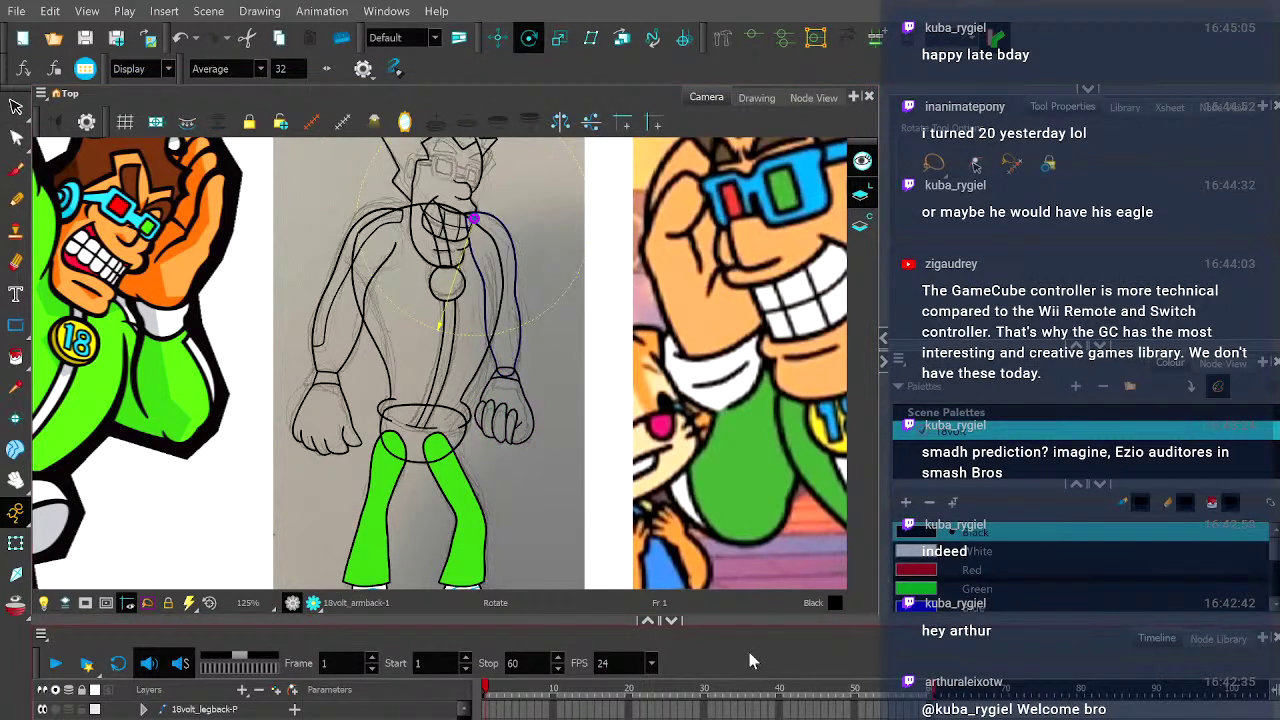
key(shift+b)
key(b)
click(16, 199)
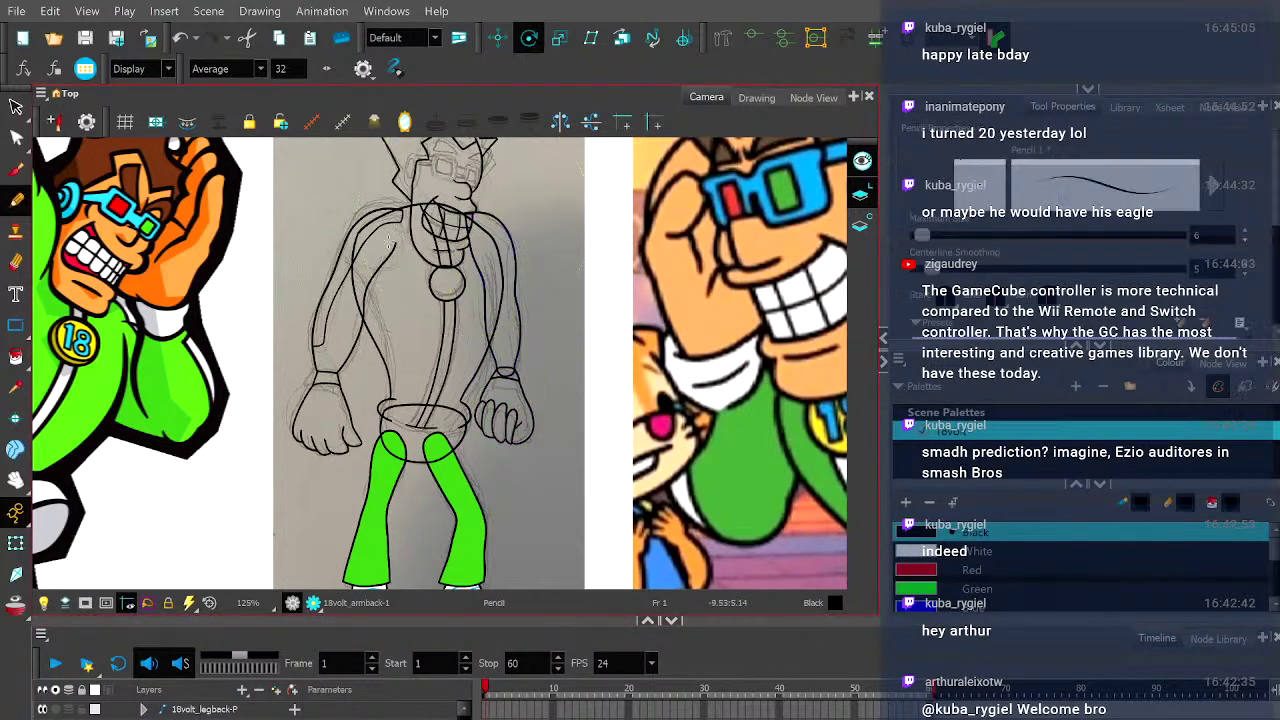
scroll(496, 224, up, 3)
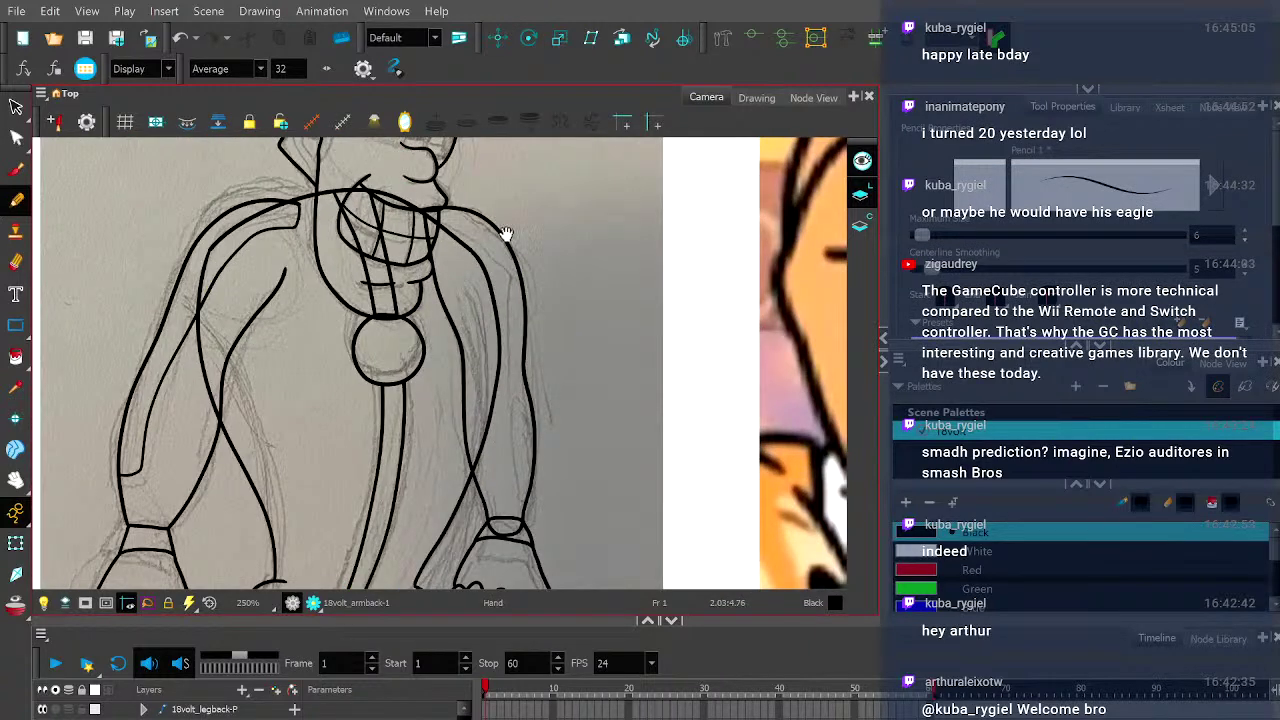
scroll(491, 323, up, 2)
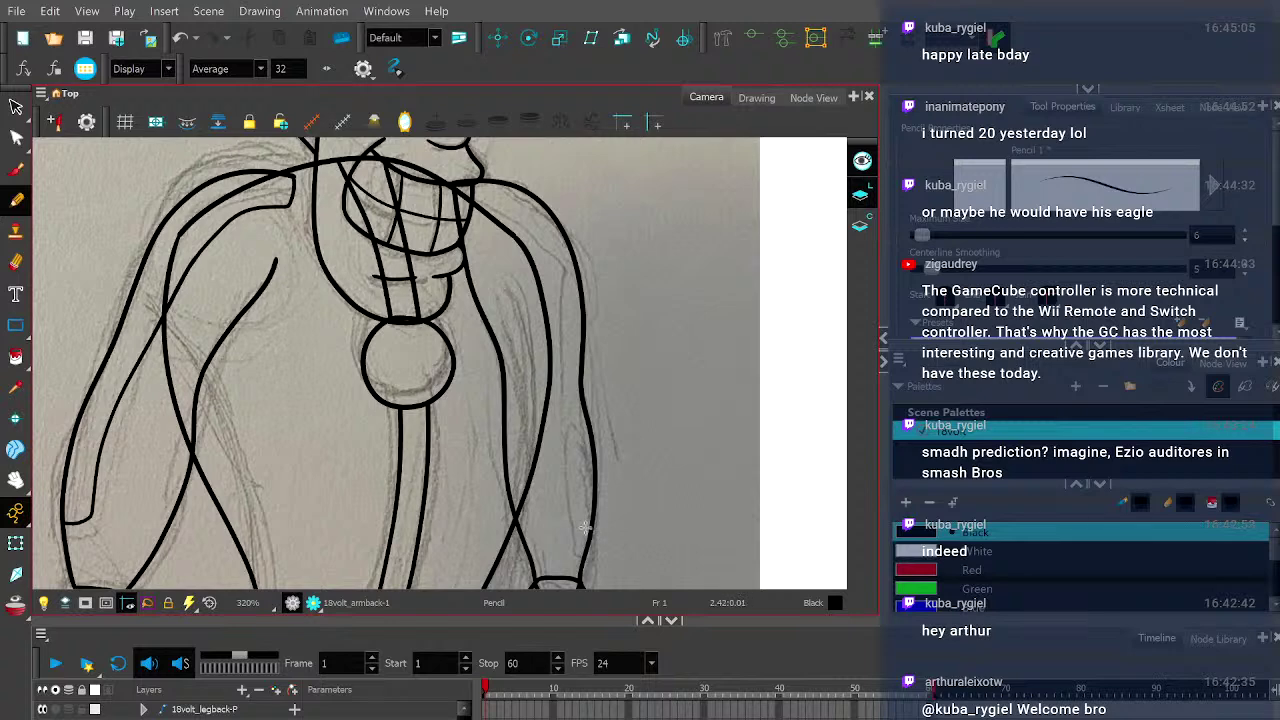
mouse_move(596, 527)
mouse_down()
mouse_move(583, 529)
mouse_move(558, 282)
mouse_move(536, 234)
mouse_move(470, 196)
mouse_move(438, 198)
mouse_up()
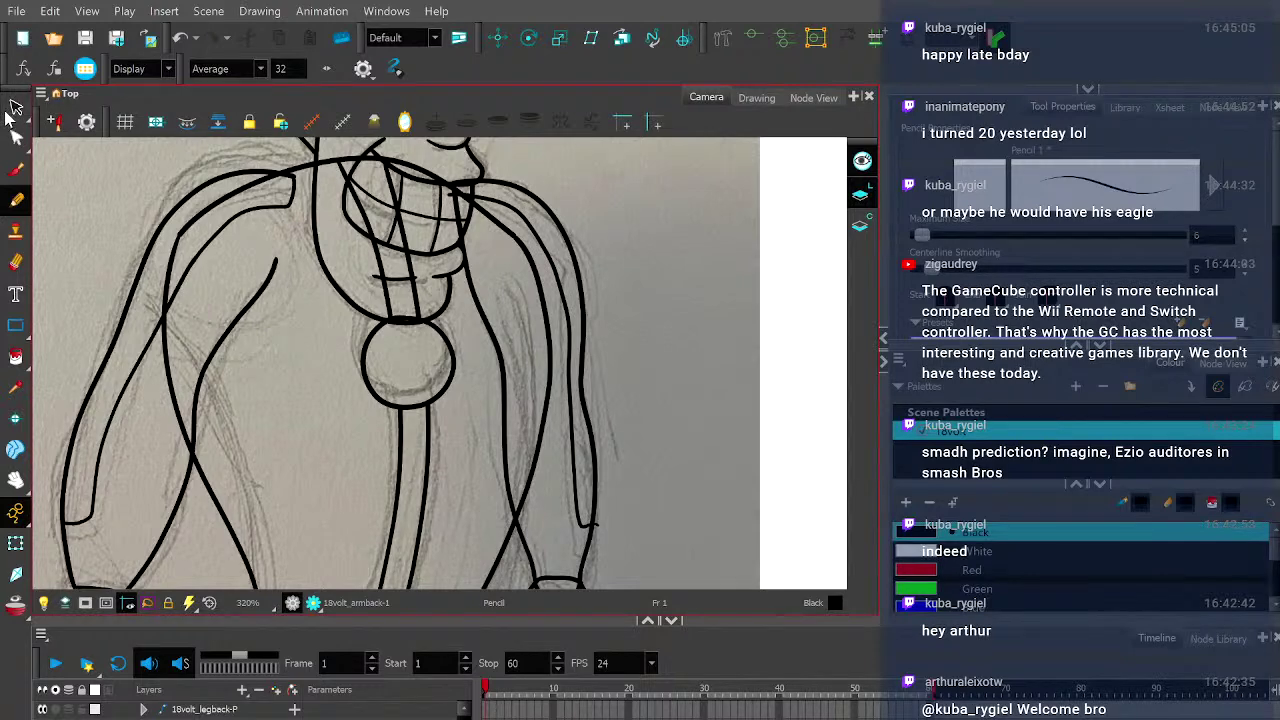
- Trim the end of the new stripe line that overshoots the back arm's outer outline with the Cutter
click(16, 137)
scroll(588, 481, up, 5)
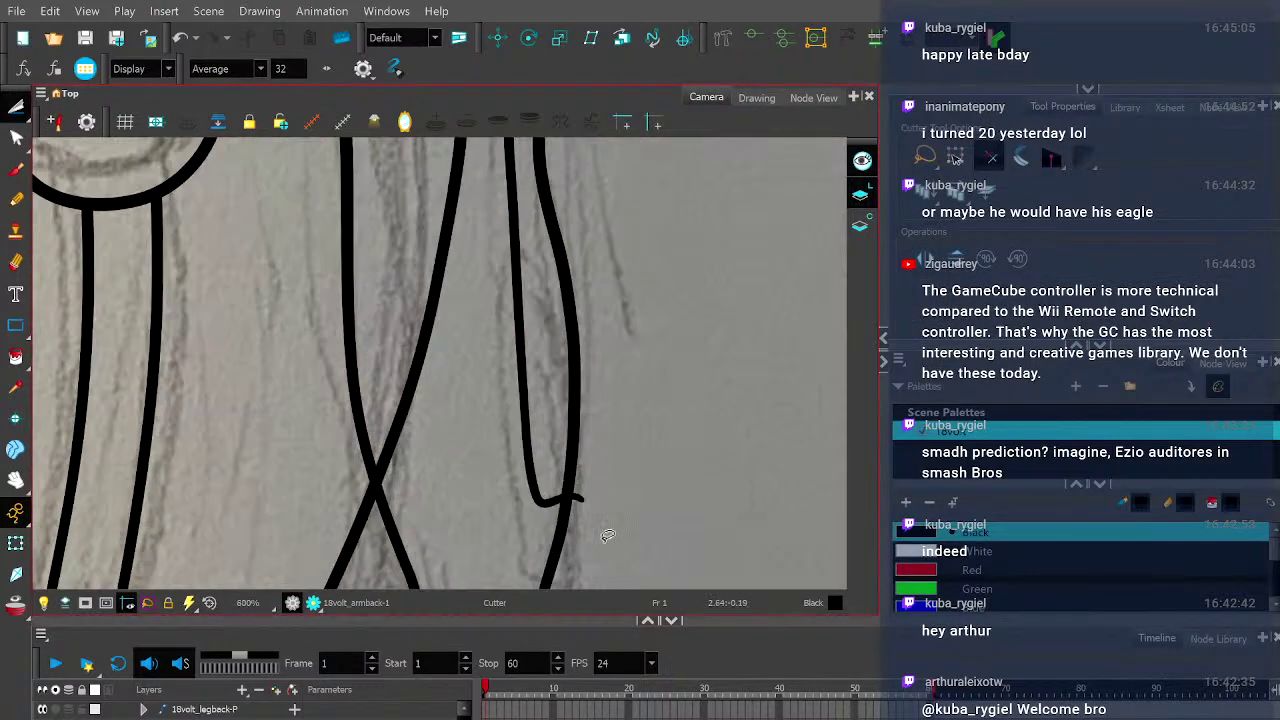
click(562, 453)
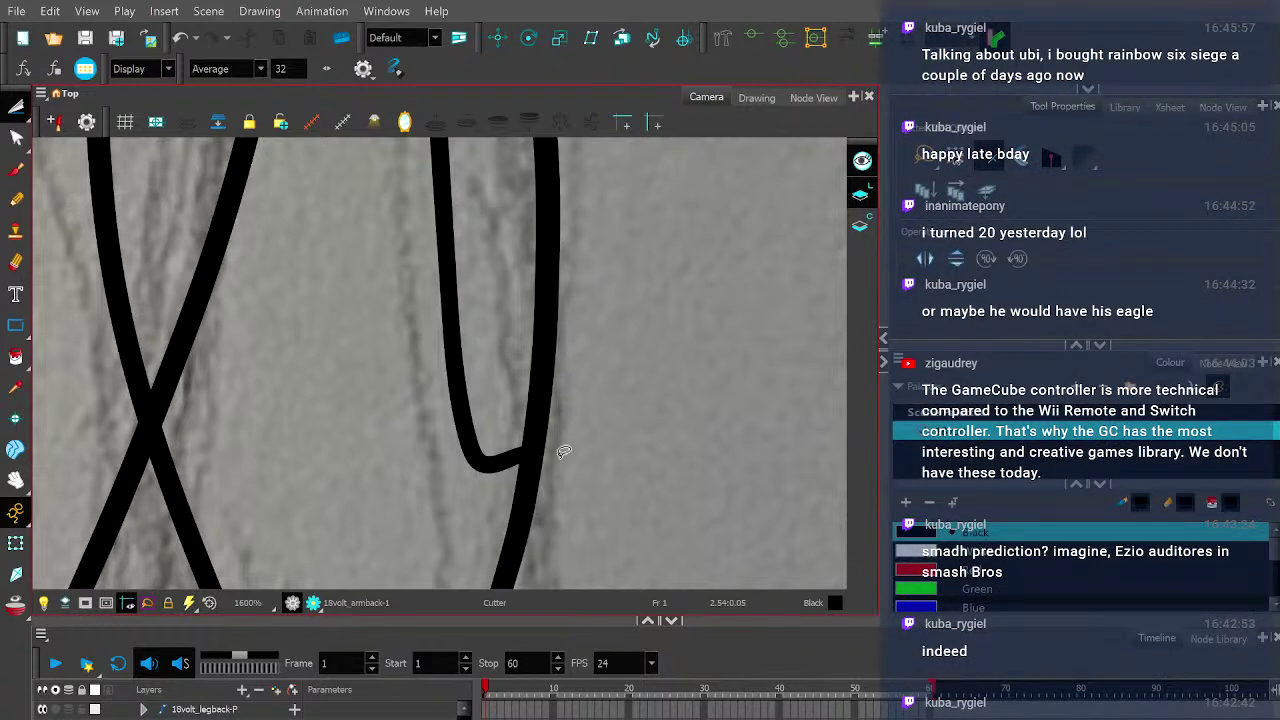
scroll(343, 462, down, 8)
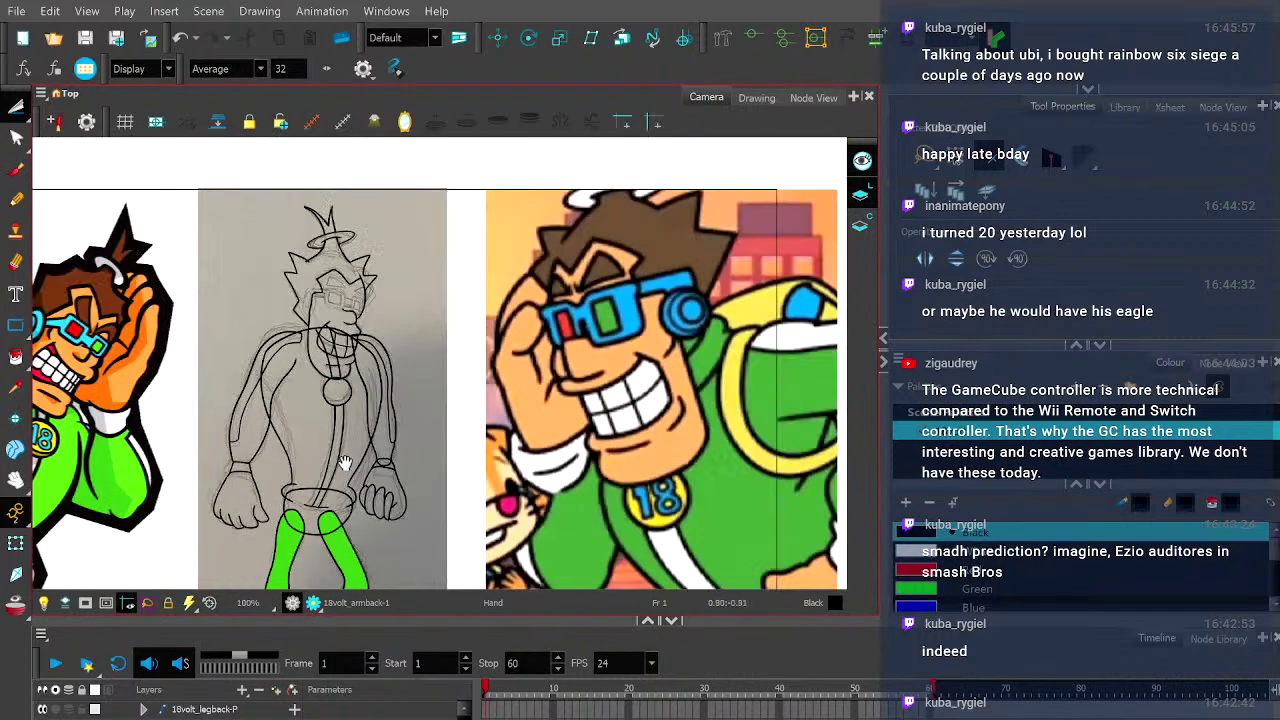
drag(343, 462, 459, 358)
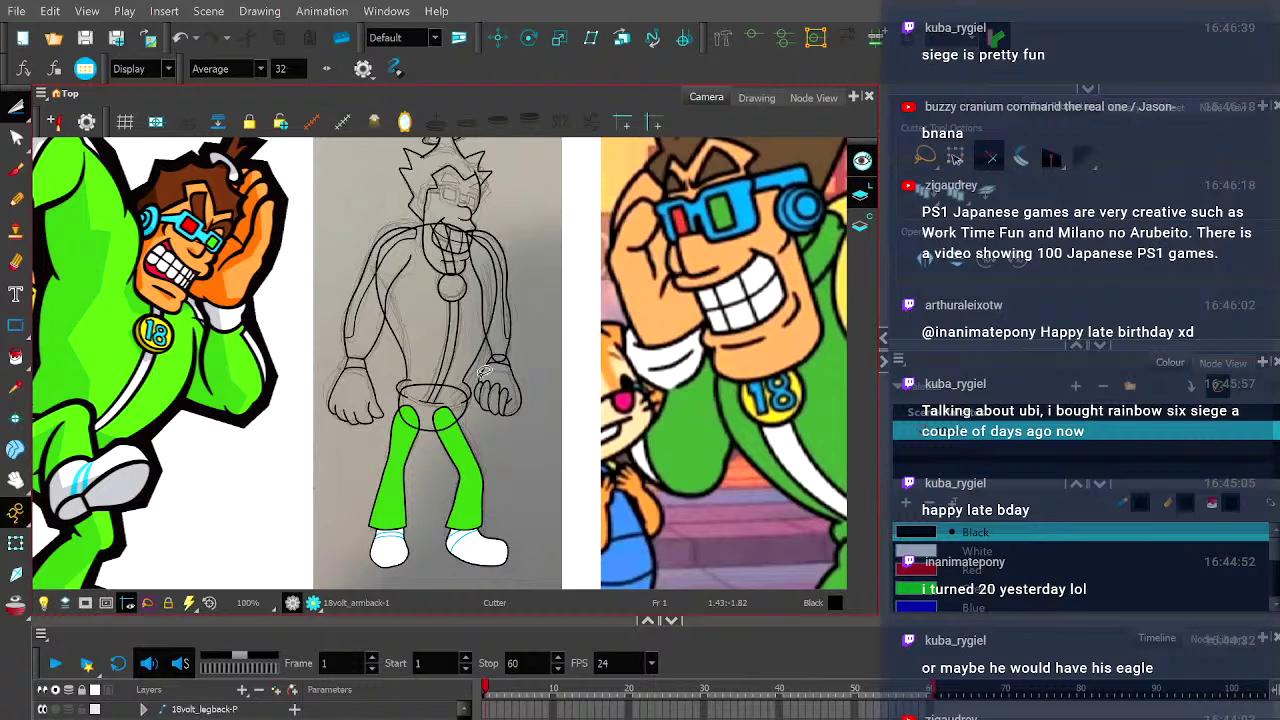
click(484, 372)
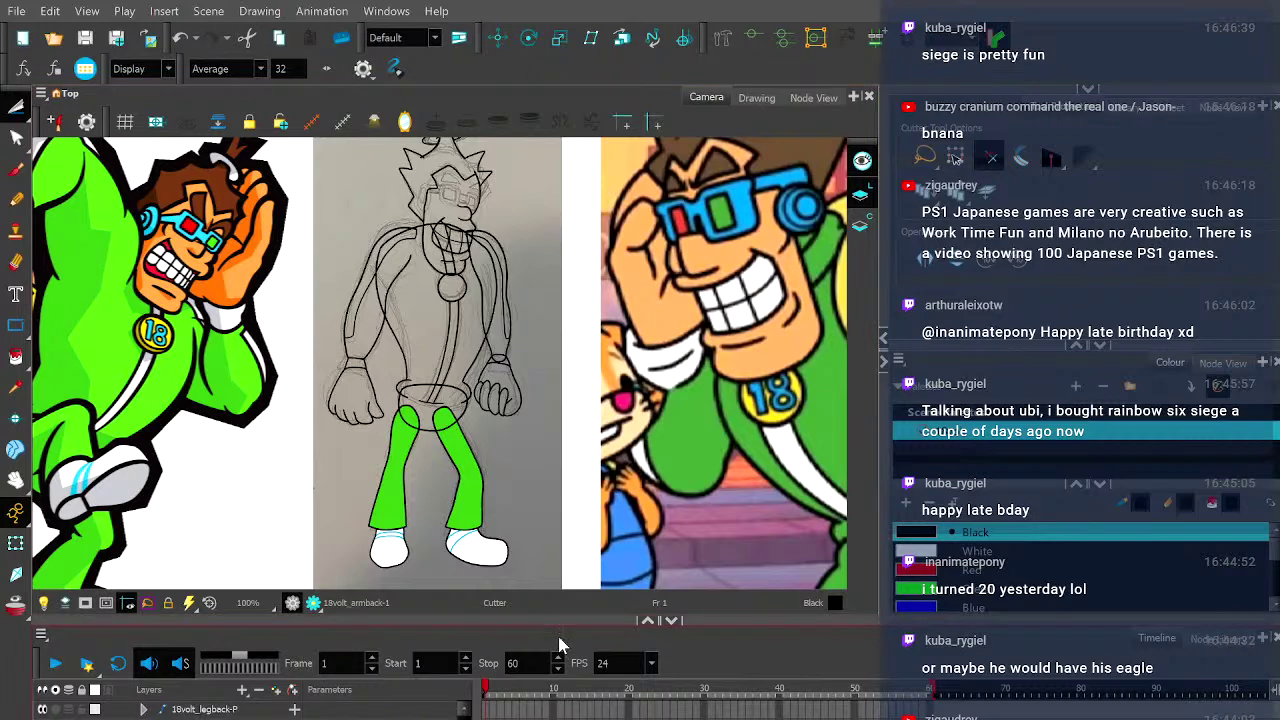
scroll(447, 470, up, 2)
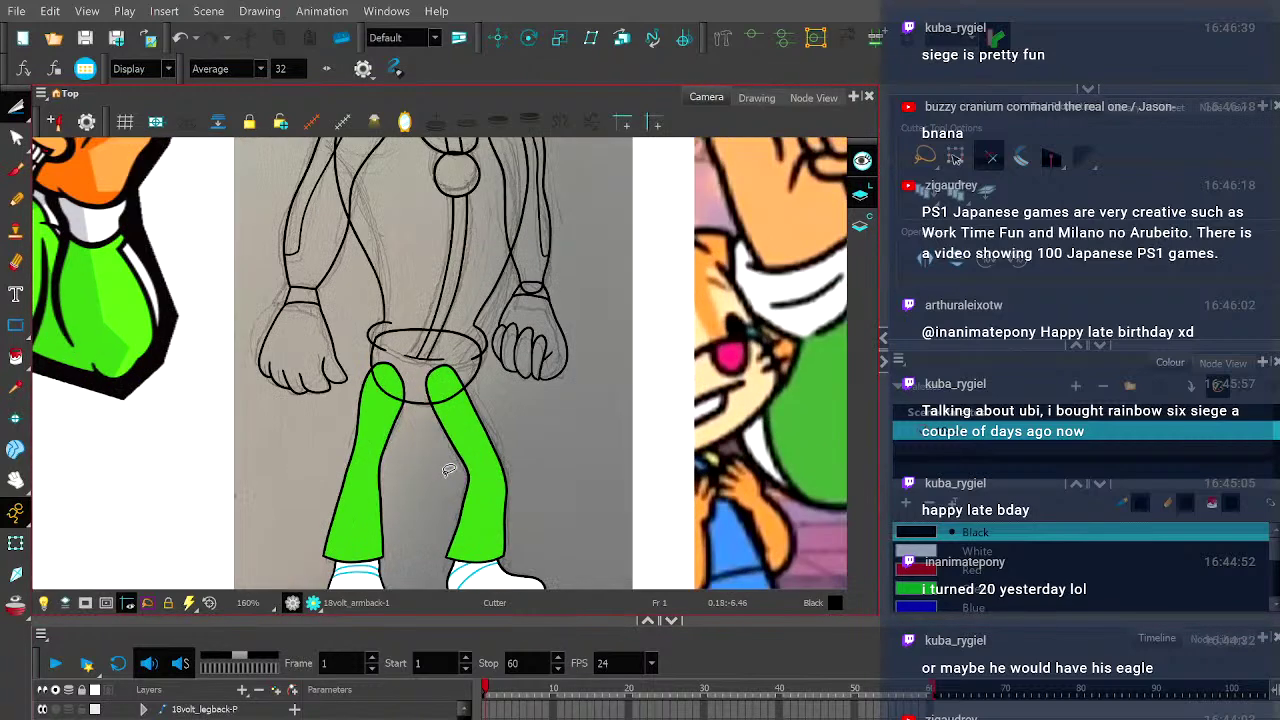
drag(449, 470, 720, 310)
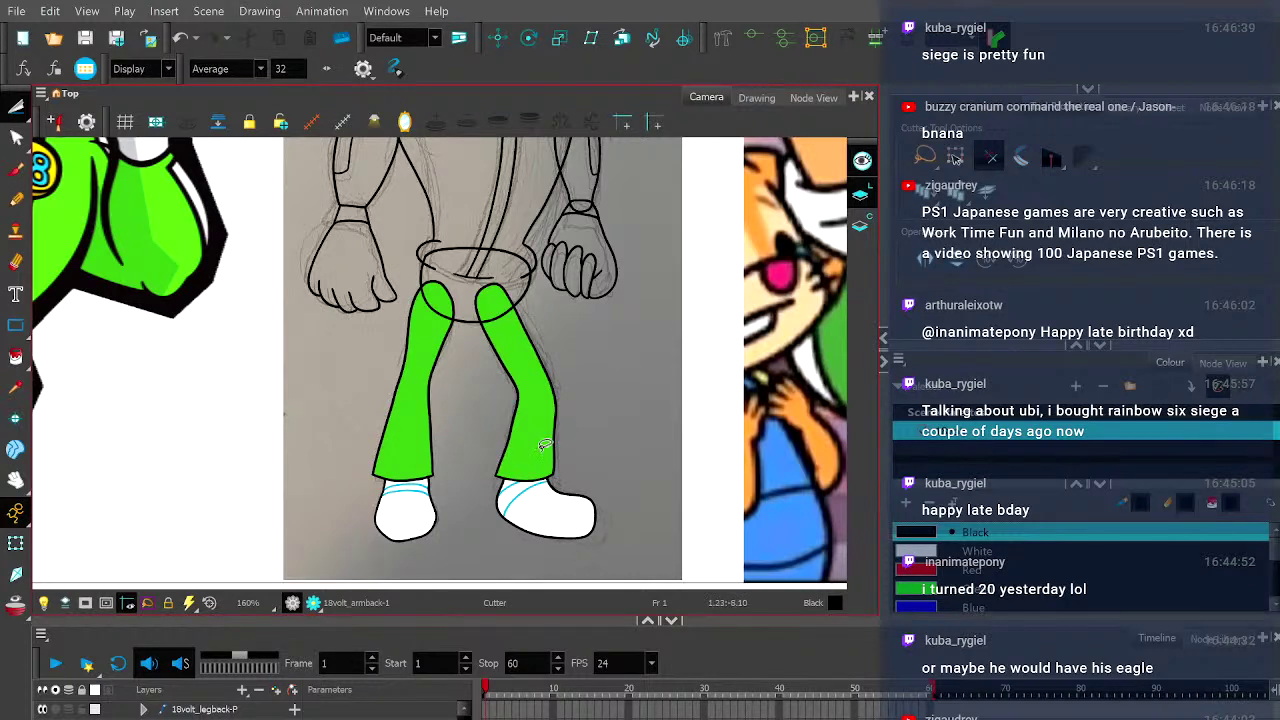
scroll(503, 527, down, 2)
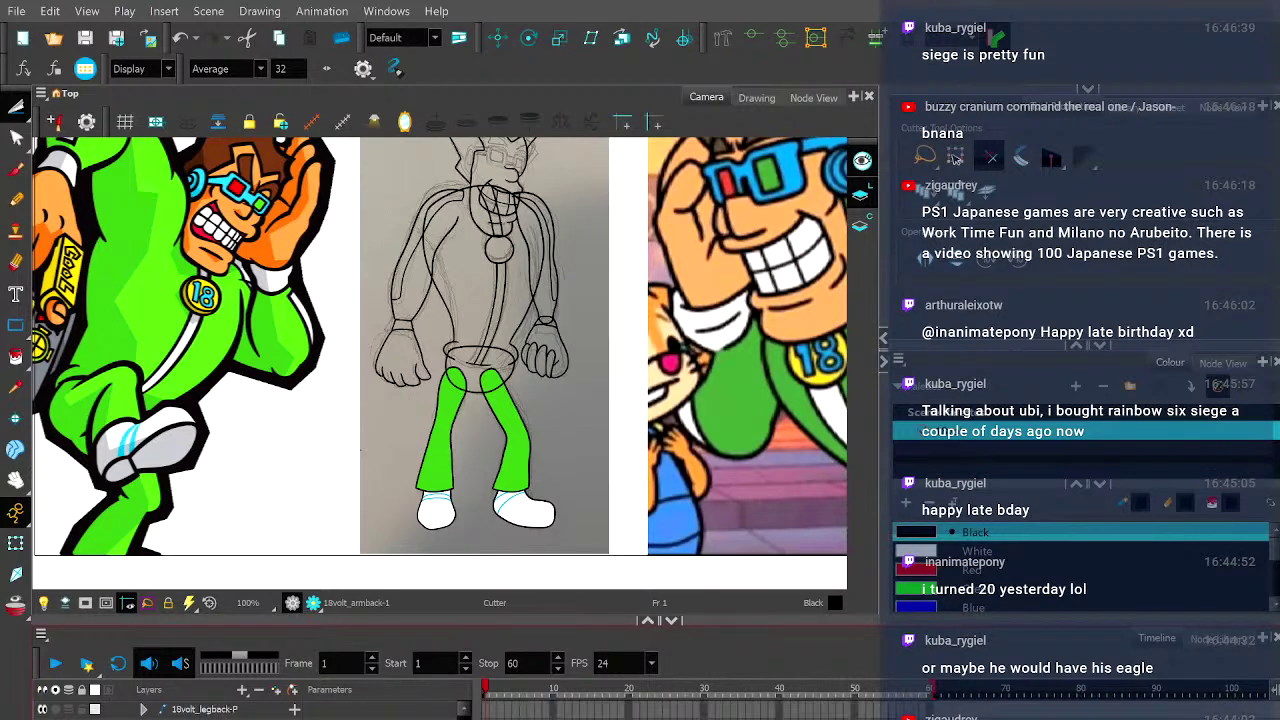
- Select the 18volt-handback-1 drawing and create its colour-art strokes from the line art
scroll(250, 709, up, 1)
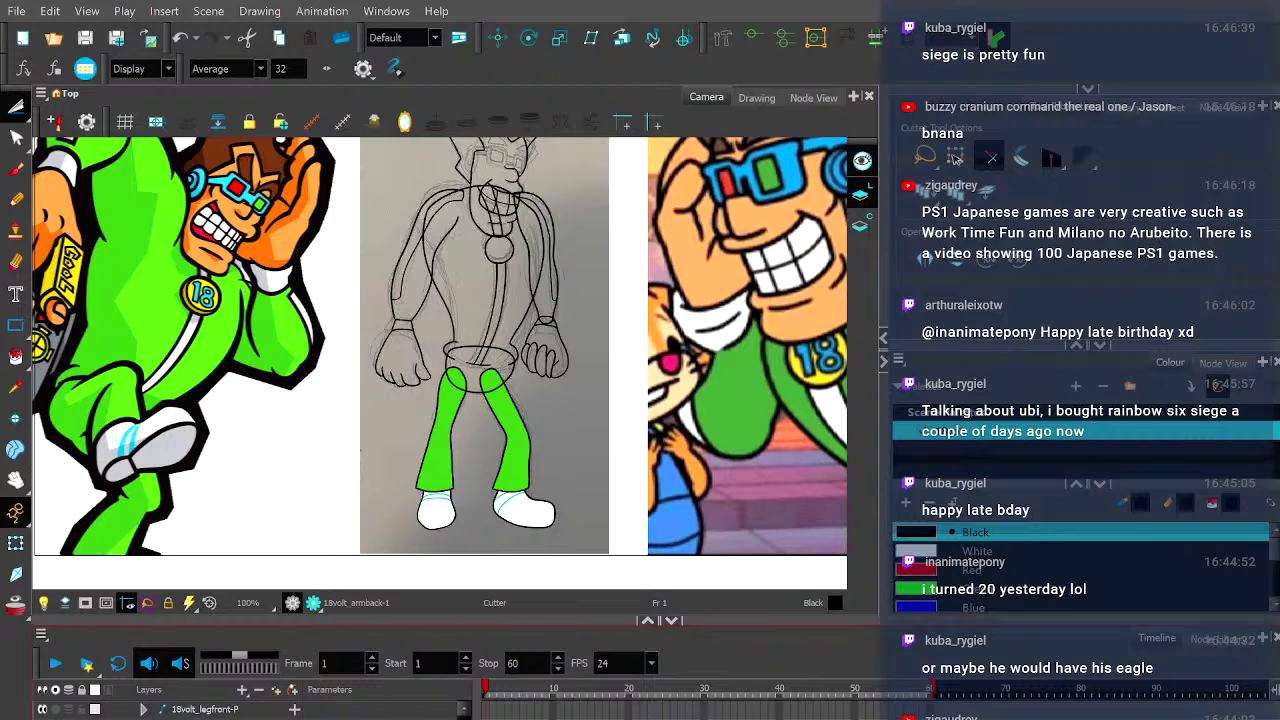
scroll(250, 709, down, 1)
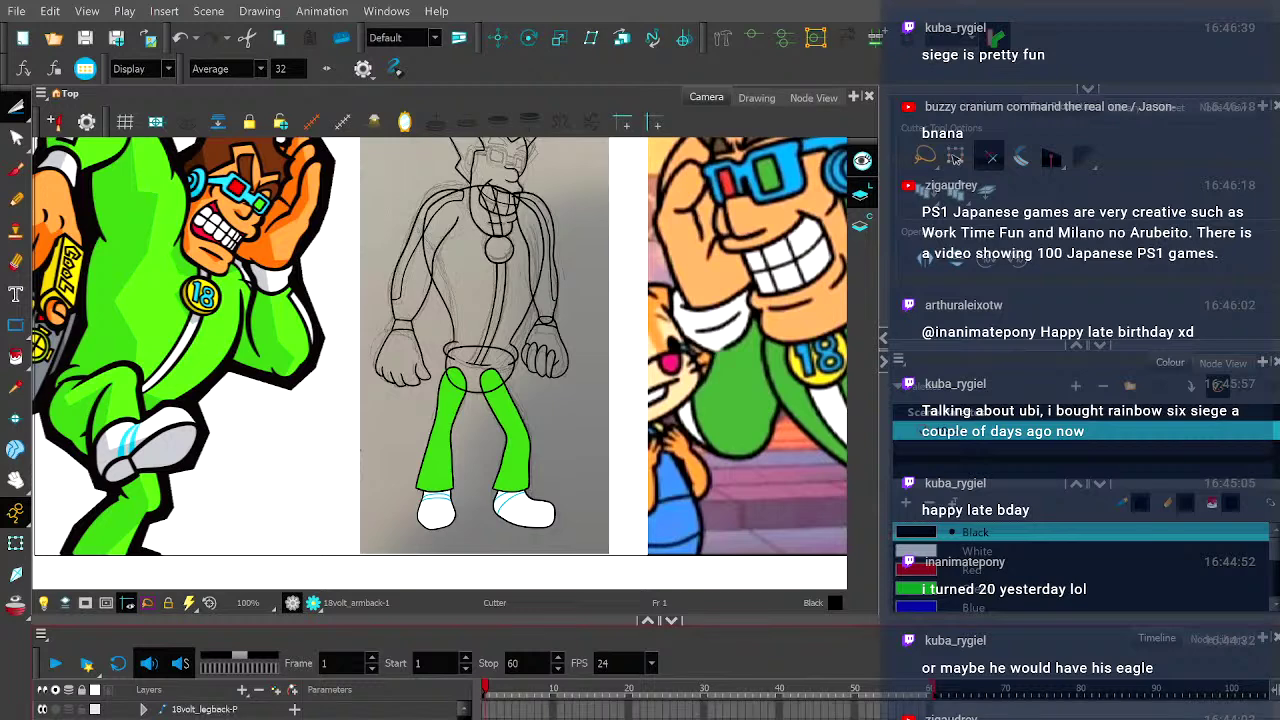
scroll(250, 709, up, 1)
scroll(250, 709, down, 1)
scroll(250, 709, up, 1)
scroll(250, 709, down, 1)
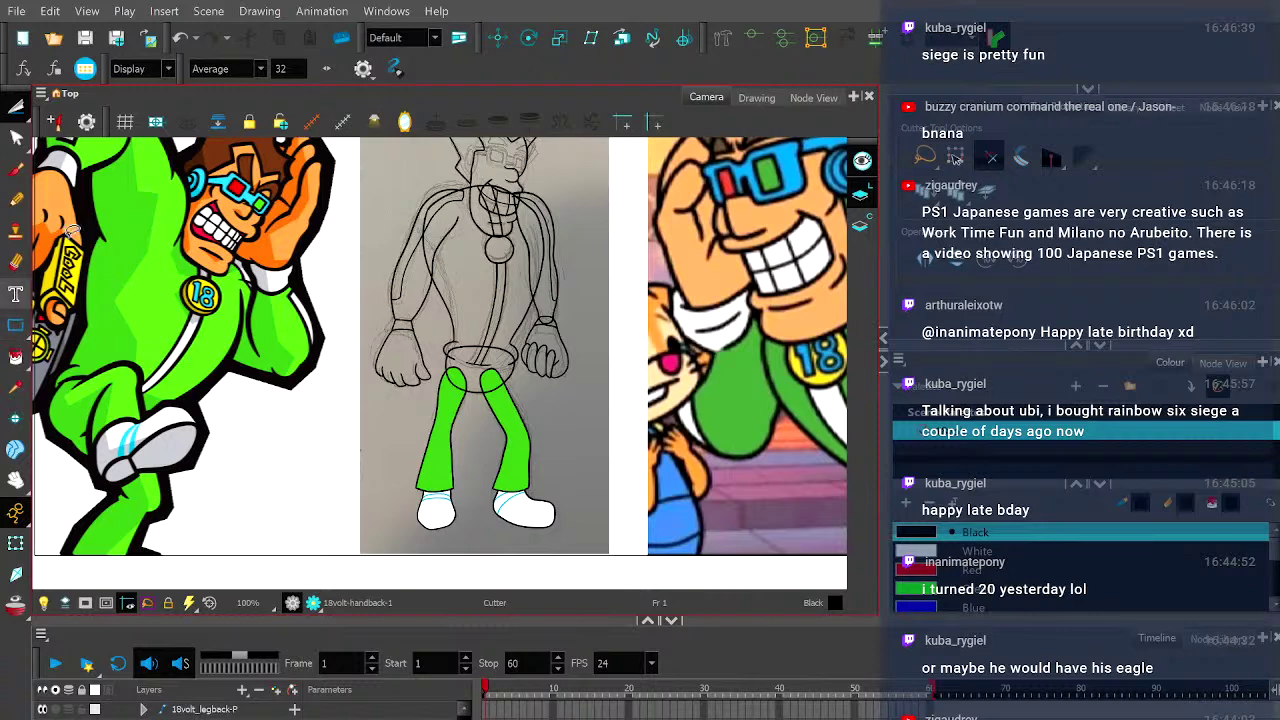
click(16, 108)
click(405, 122)
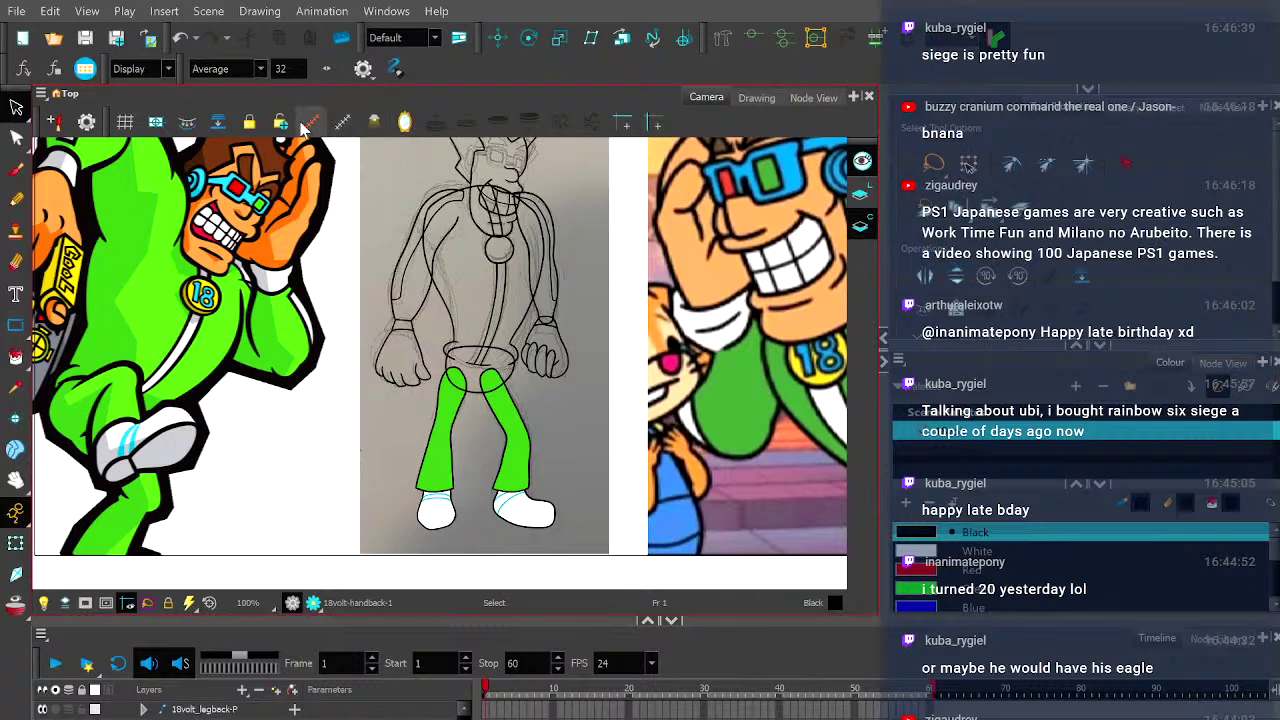
- Paint the four fingers and the back of the clenched hand with the 18Volt Skin colour
click(15, 356)
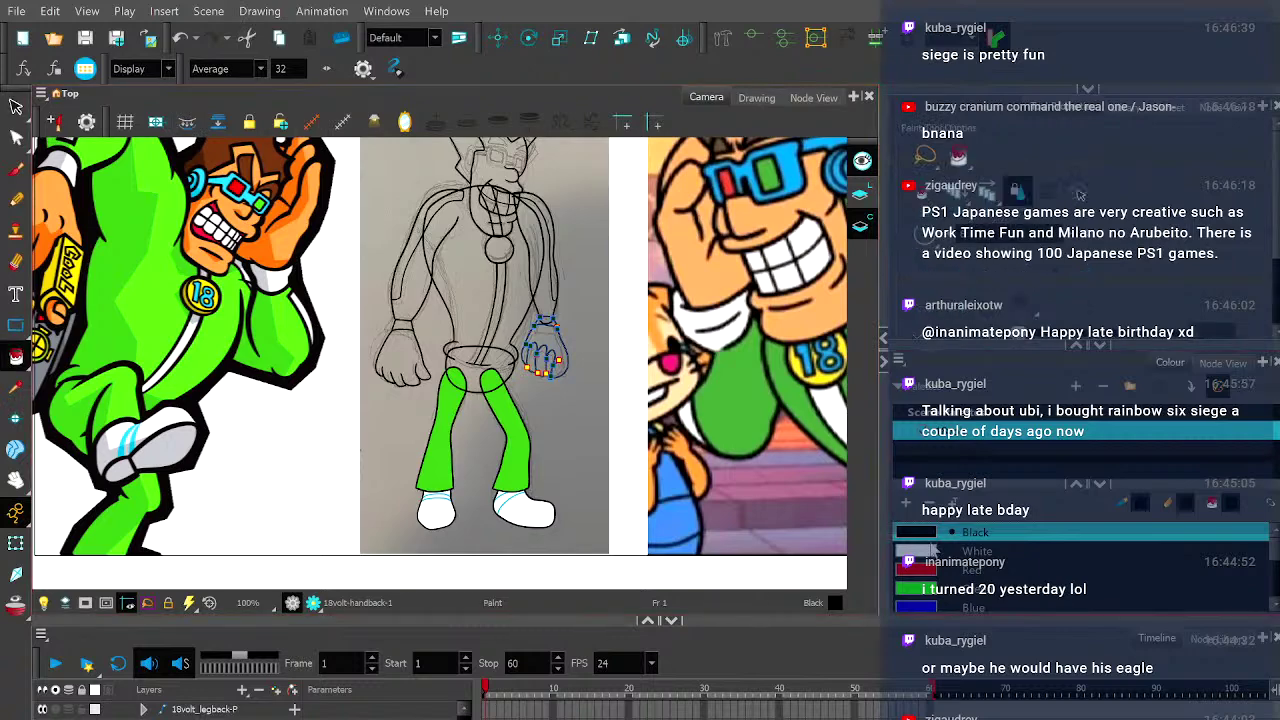
click(975, 551)
scroll(980, 585, down, 3)
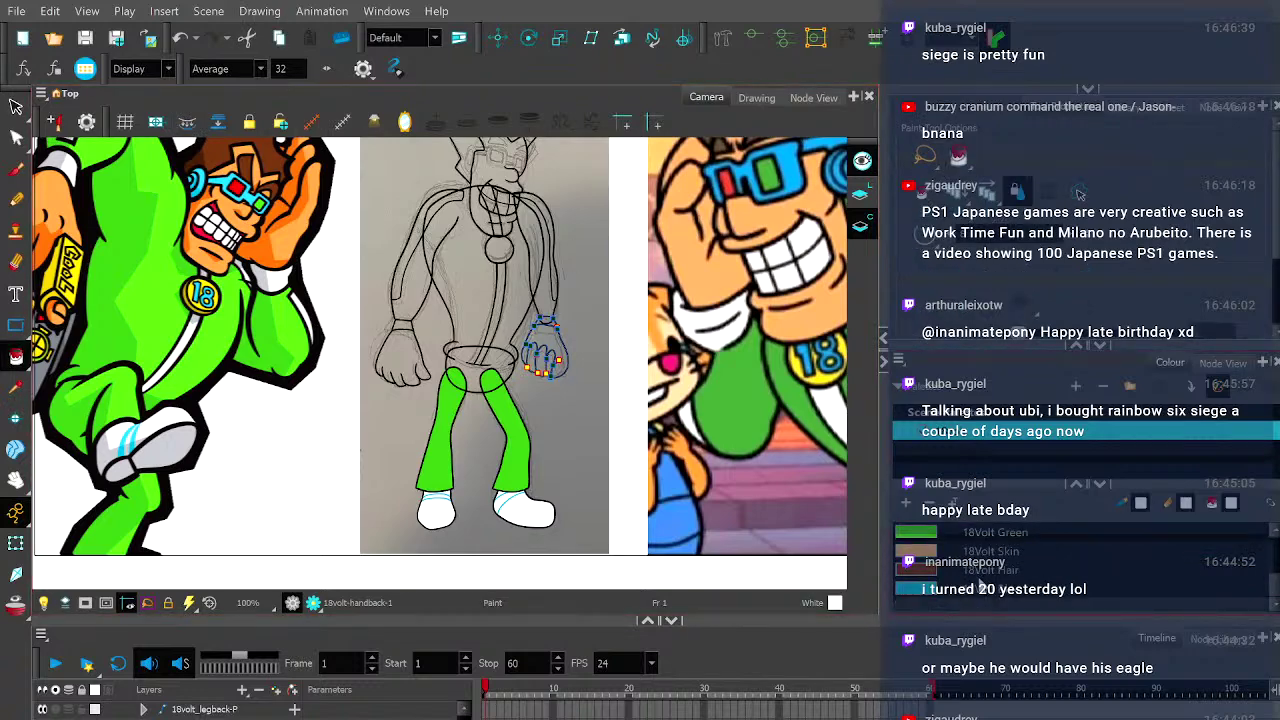
click(975, 551)
scroll(568, 380, up, 2)
scroll(568, 380, up, 3)
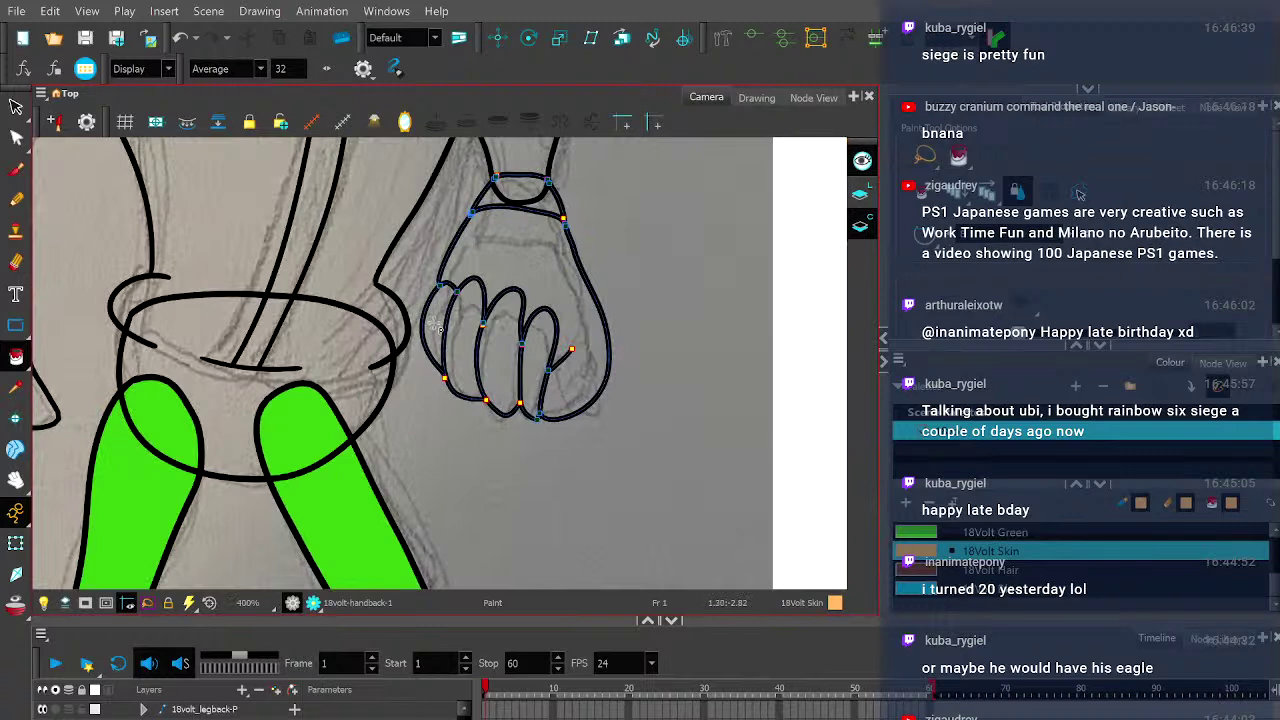
click(437, 330)
click(466, 340)
click(536, 356)
click(506, 356)
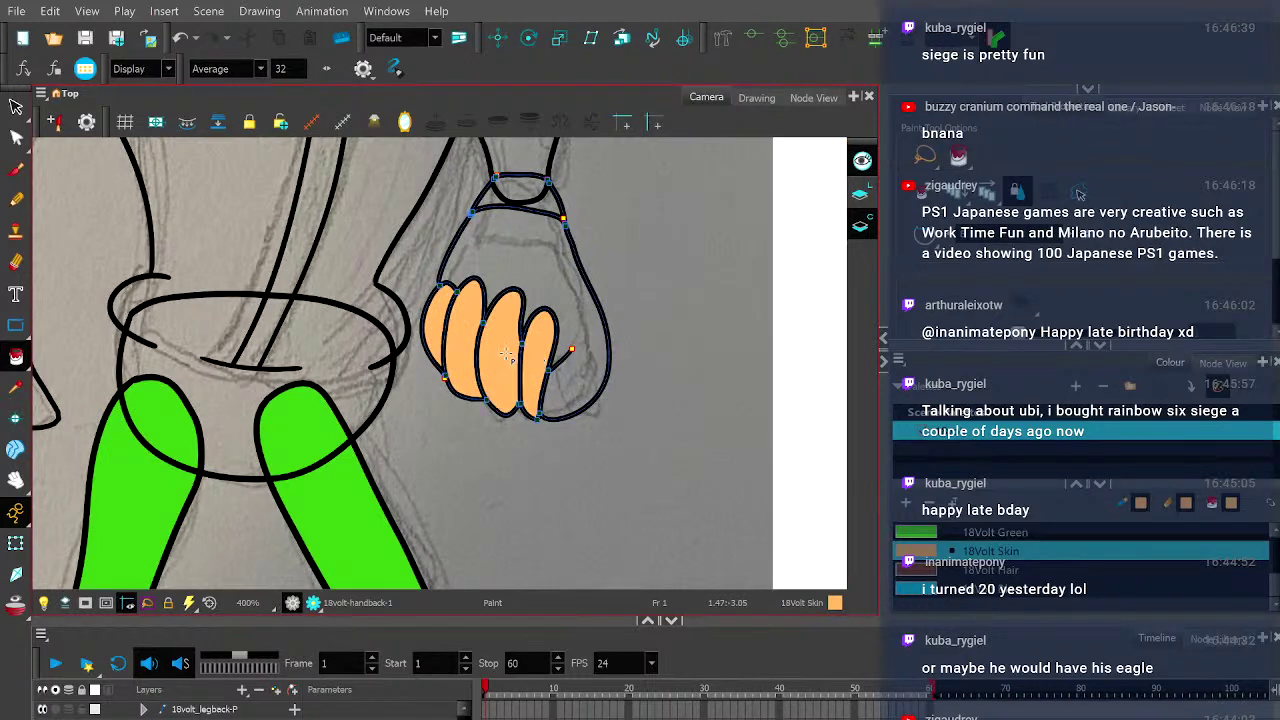
click(582, 326)
- Paint the cuff above the clenched hand White
scroll(1000, 578, up, 3)
click(980, 551)
click(512, 191)
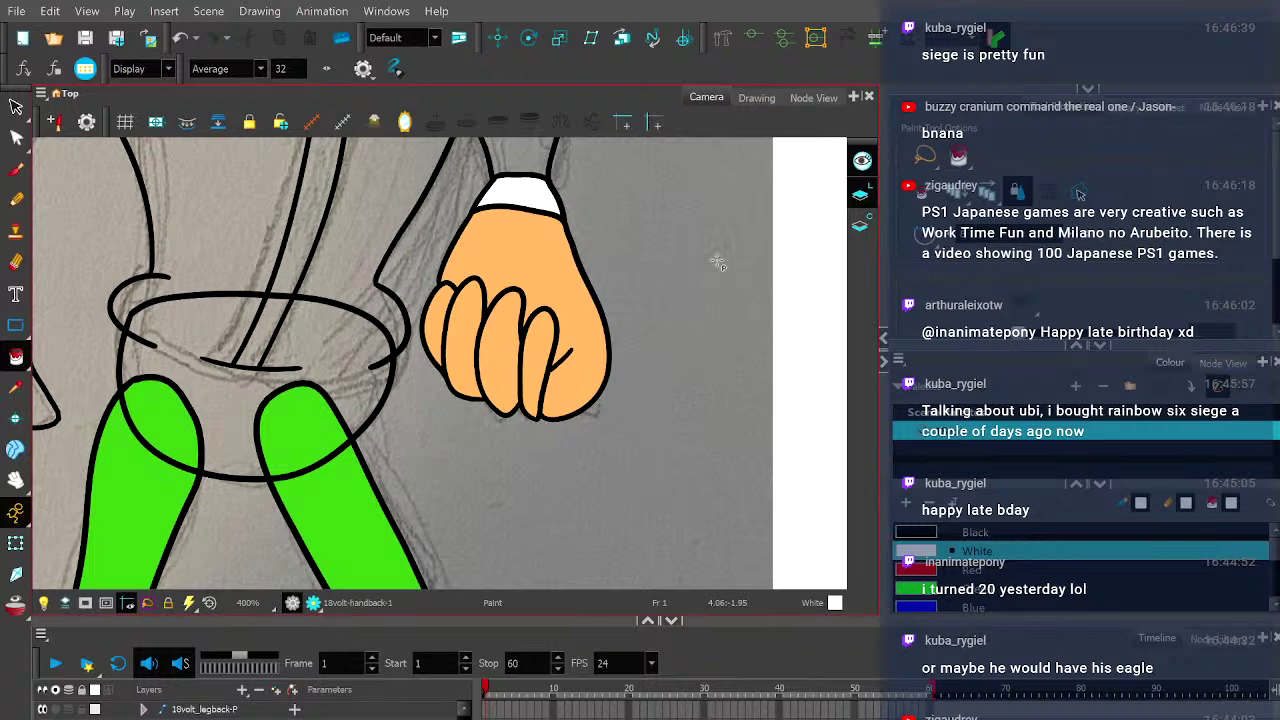
- Select the 18volt_armback-1 drawing and create its colour-art strokes from the line art
scroll(528, 395, down, 2)
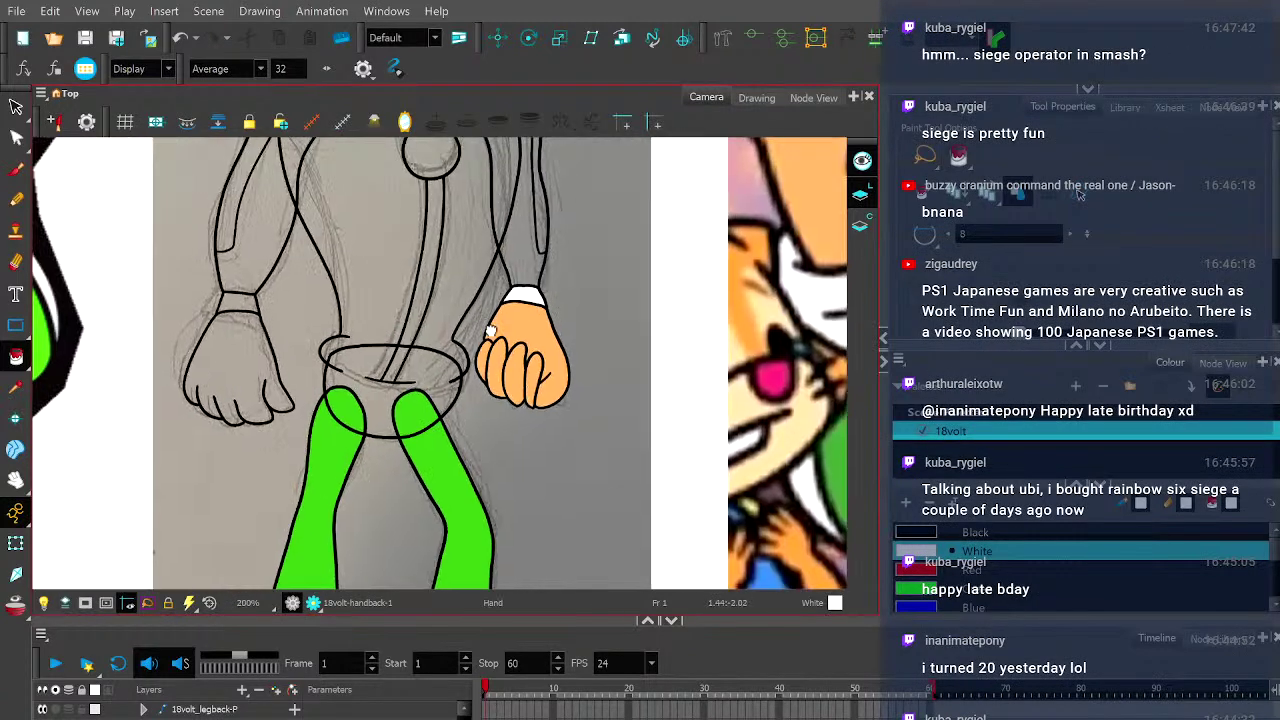
click(376, 306)
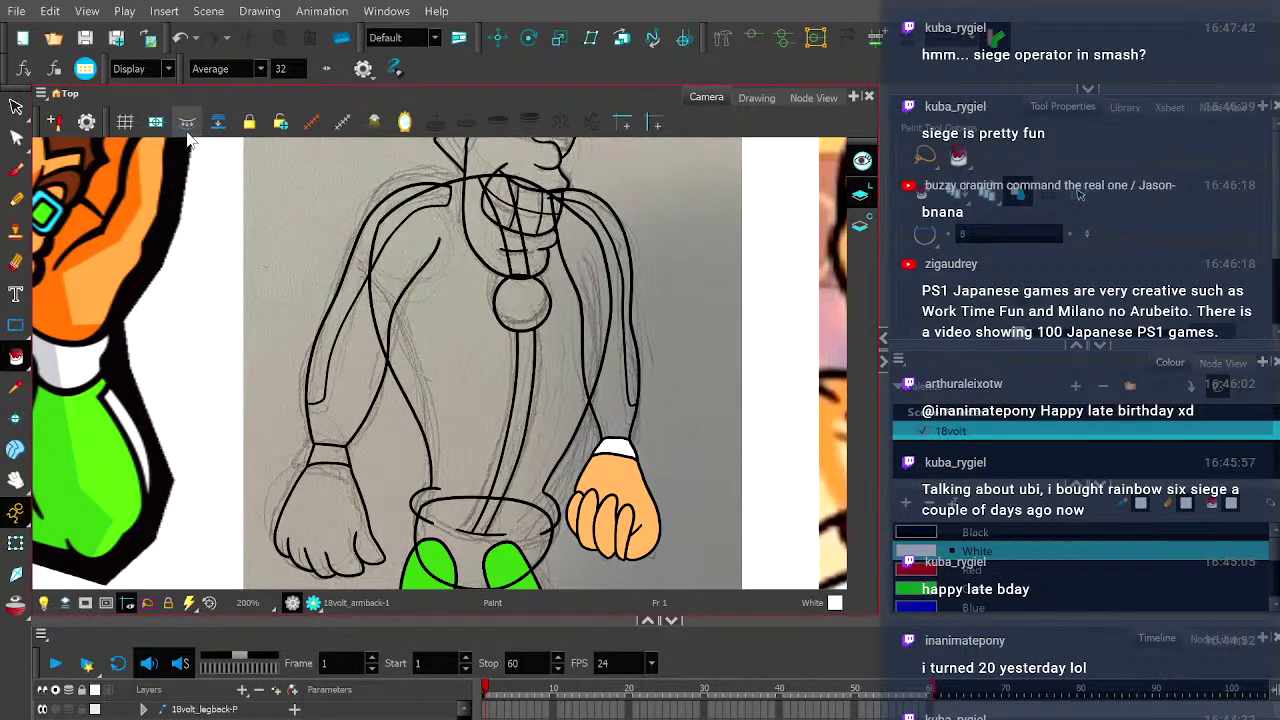
click(861, 229)
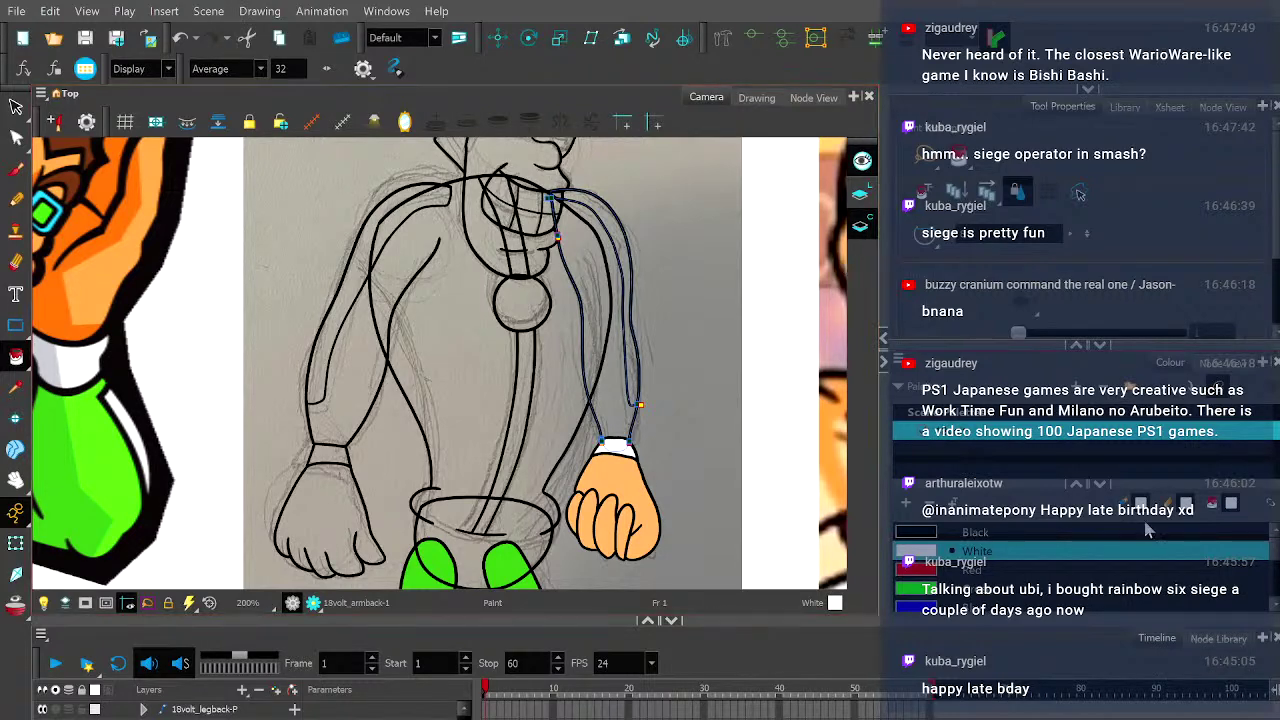
- Paint the main sleeve area of the back arm with the 18Volt Green colour
click(997, 592)
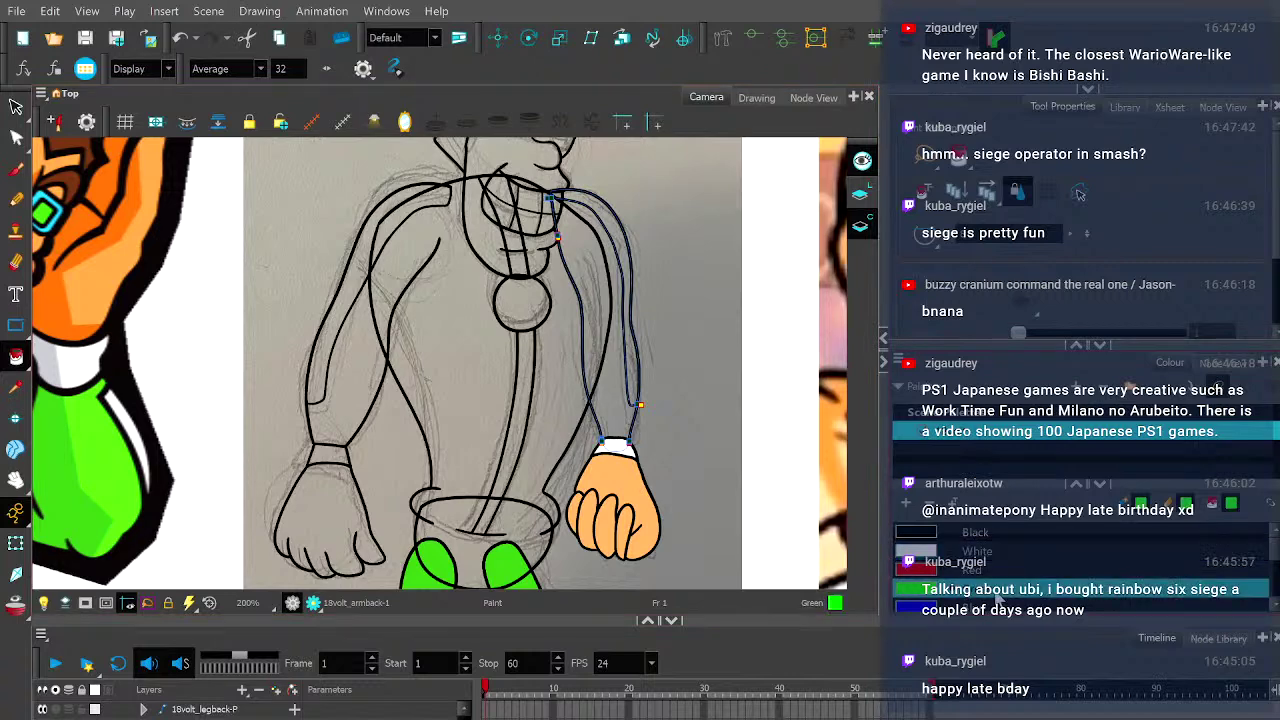
scroll(997, 592, down, 2)
click(995, 534)
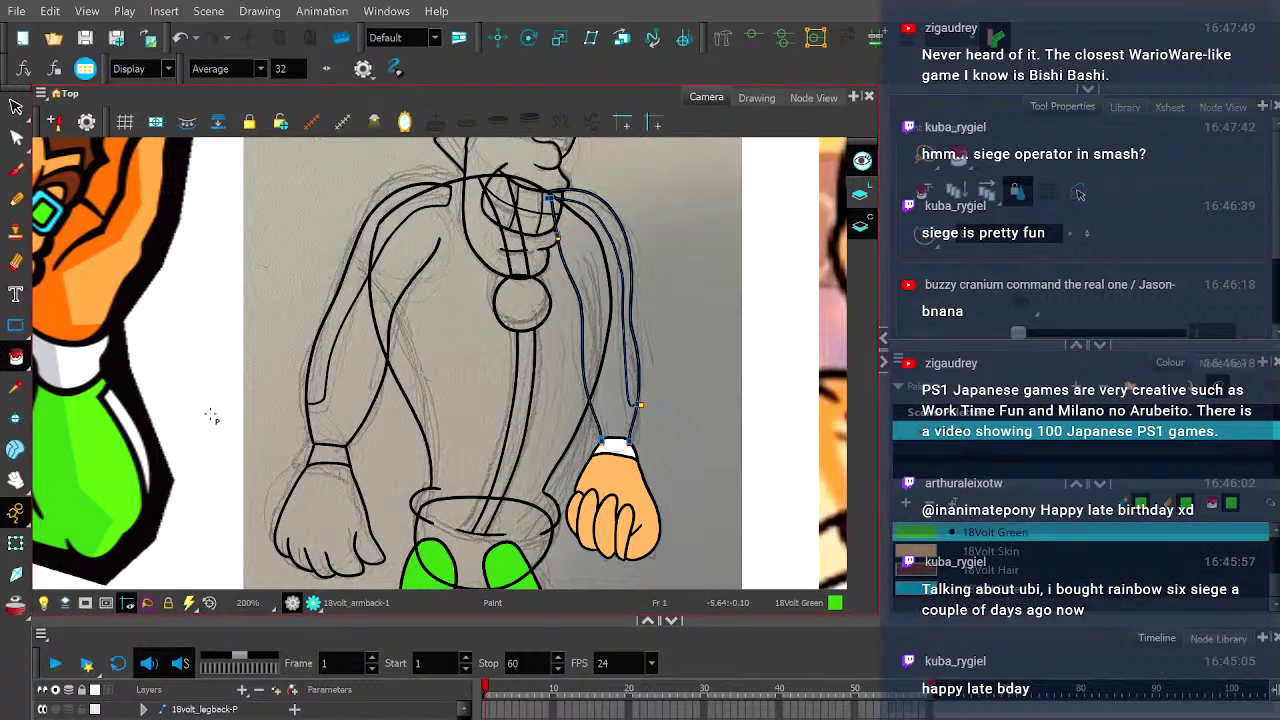
click(605, 355)
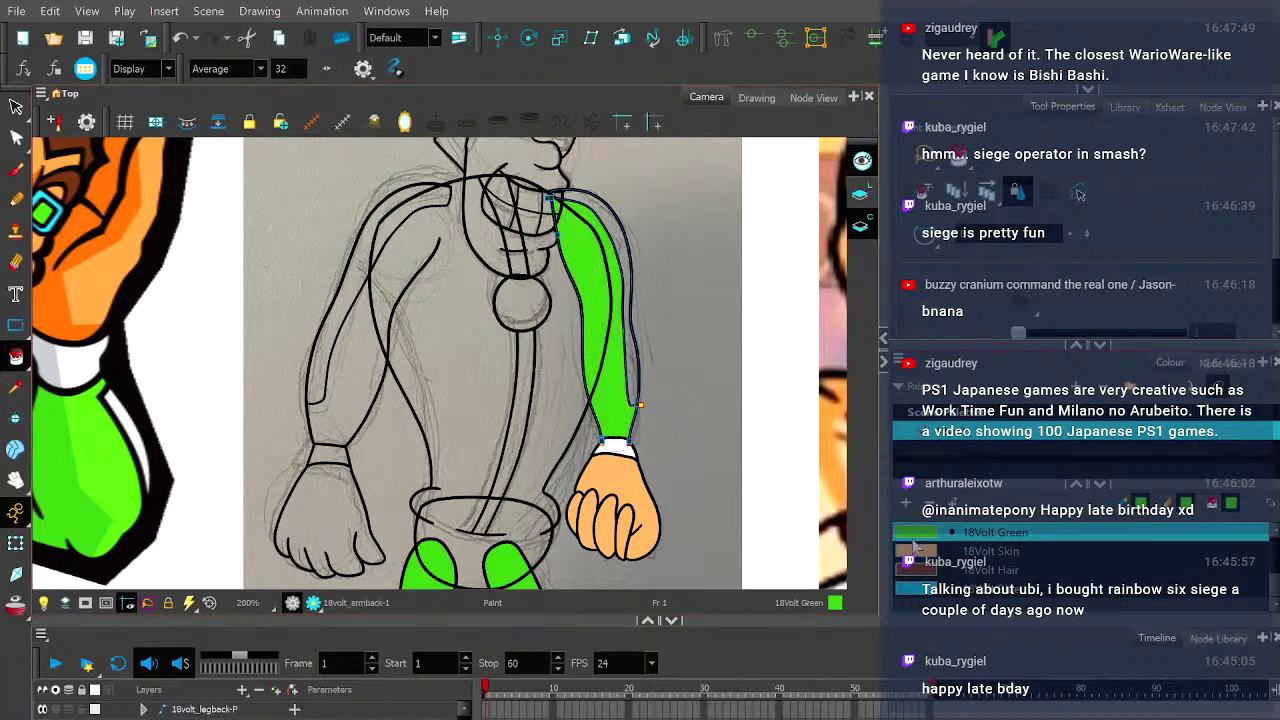
- Paint the stripe along the back arm's outer edge White
scroll(920, 549, up, 2)
click(945, 551)
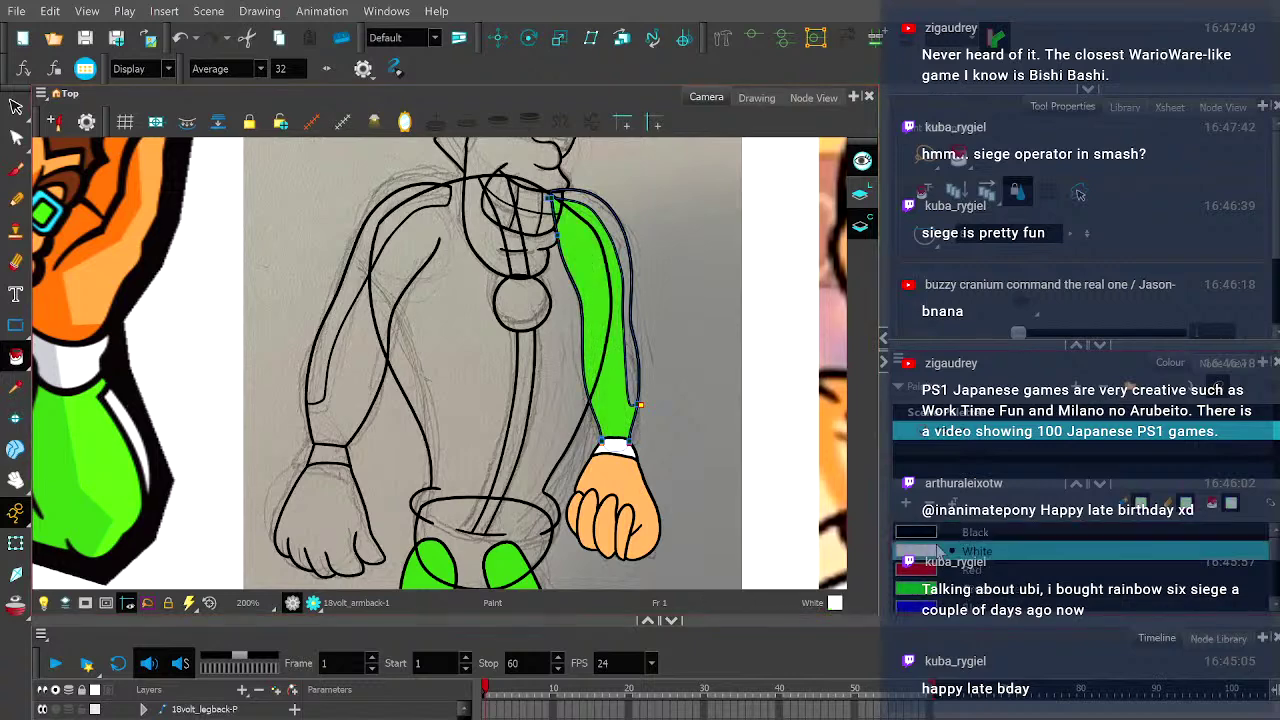
click(617, 242)
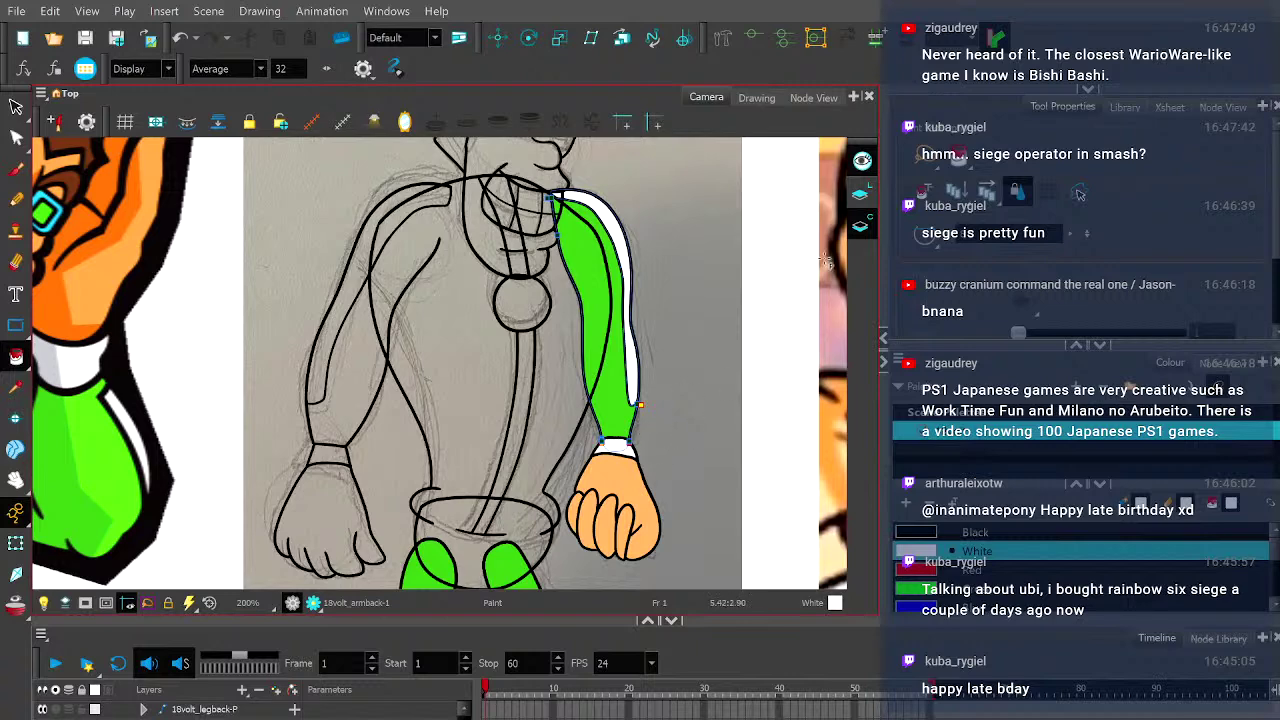
click(872, 200)
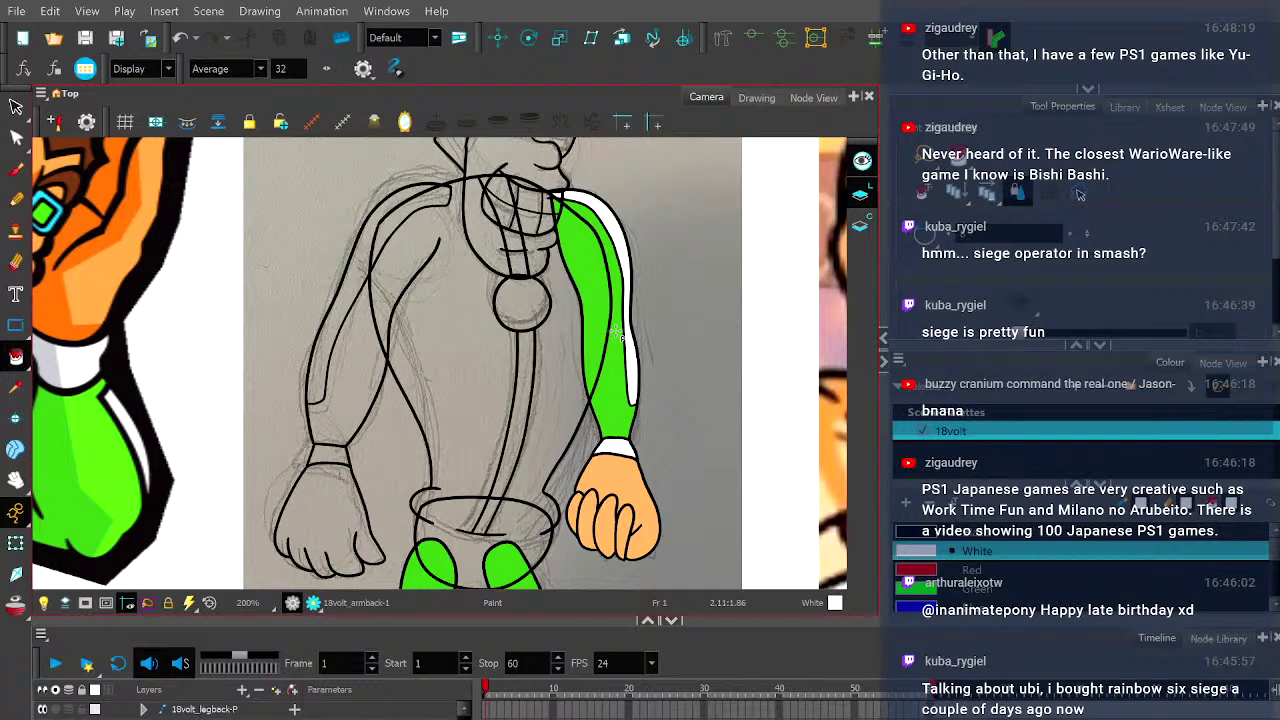
- Go through the character's layers in the timeline to find the back arm and back hand drawings
scroll(566, 390, down, 2)
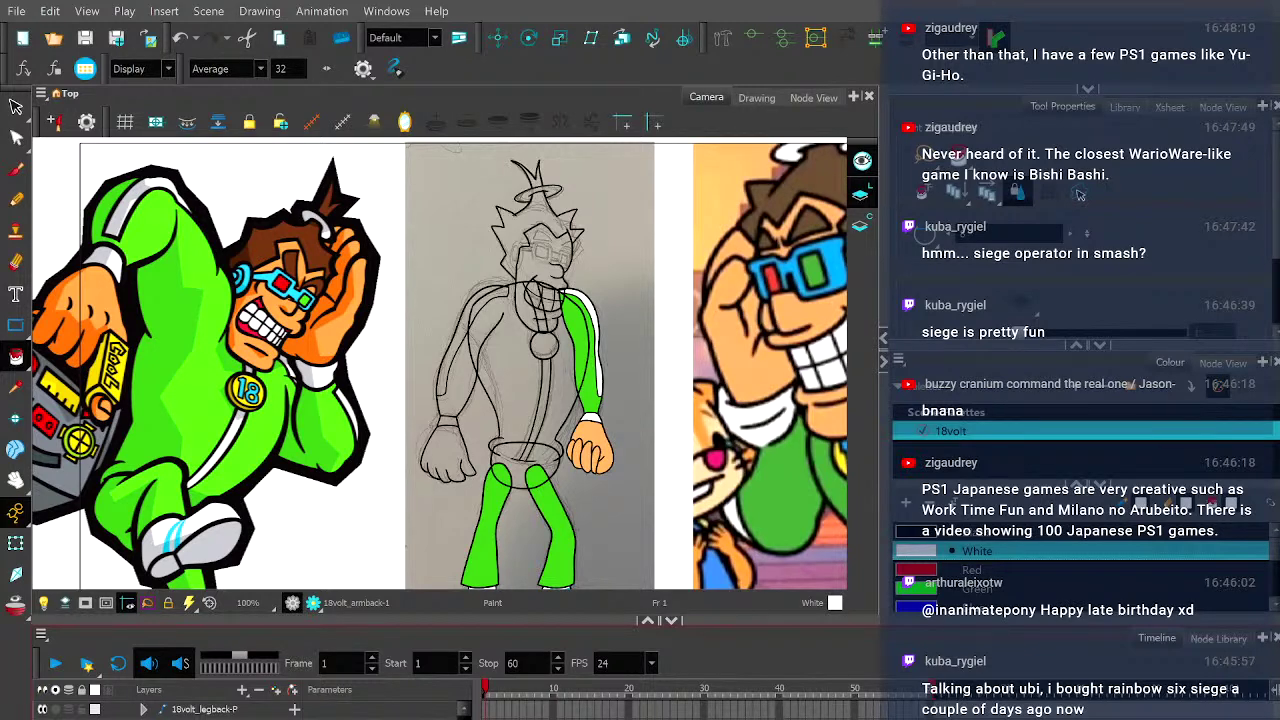
key(/)
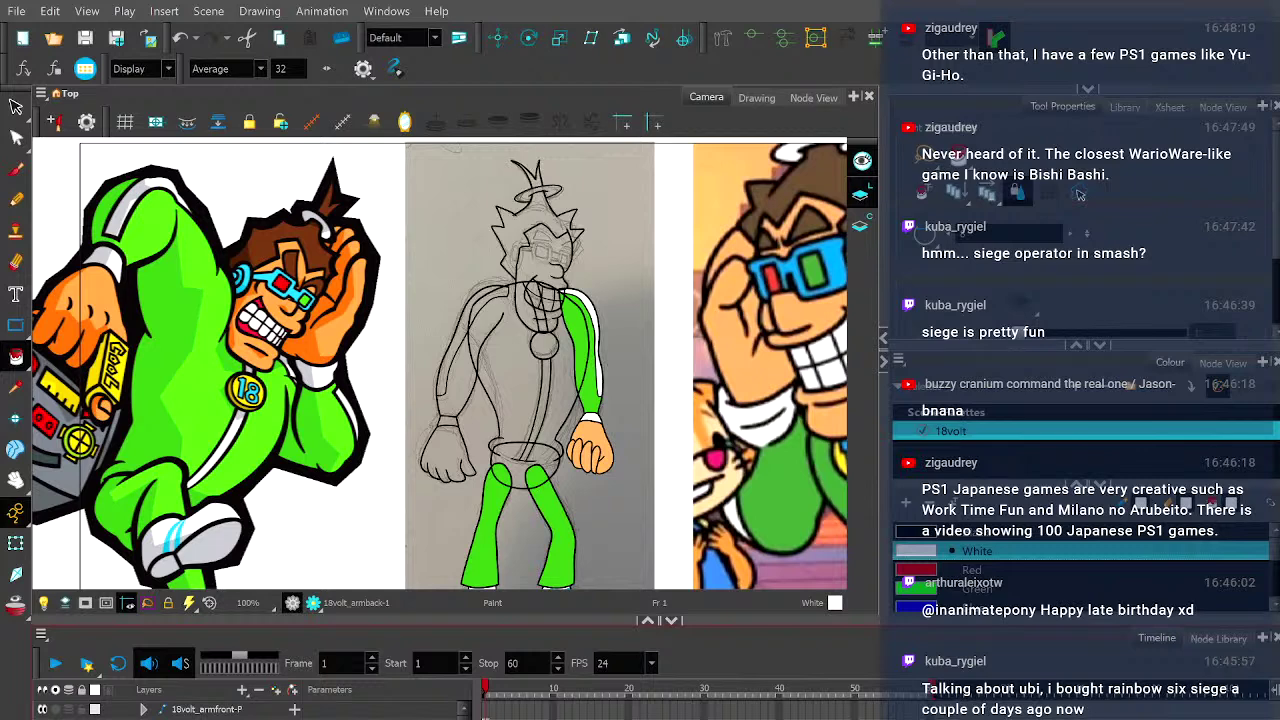
key(/)
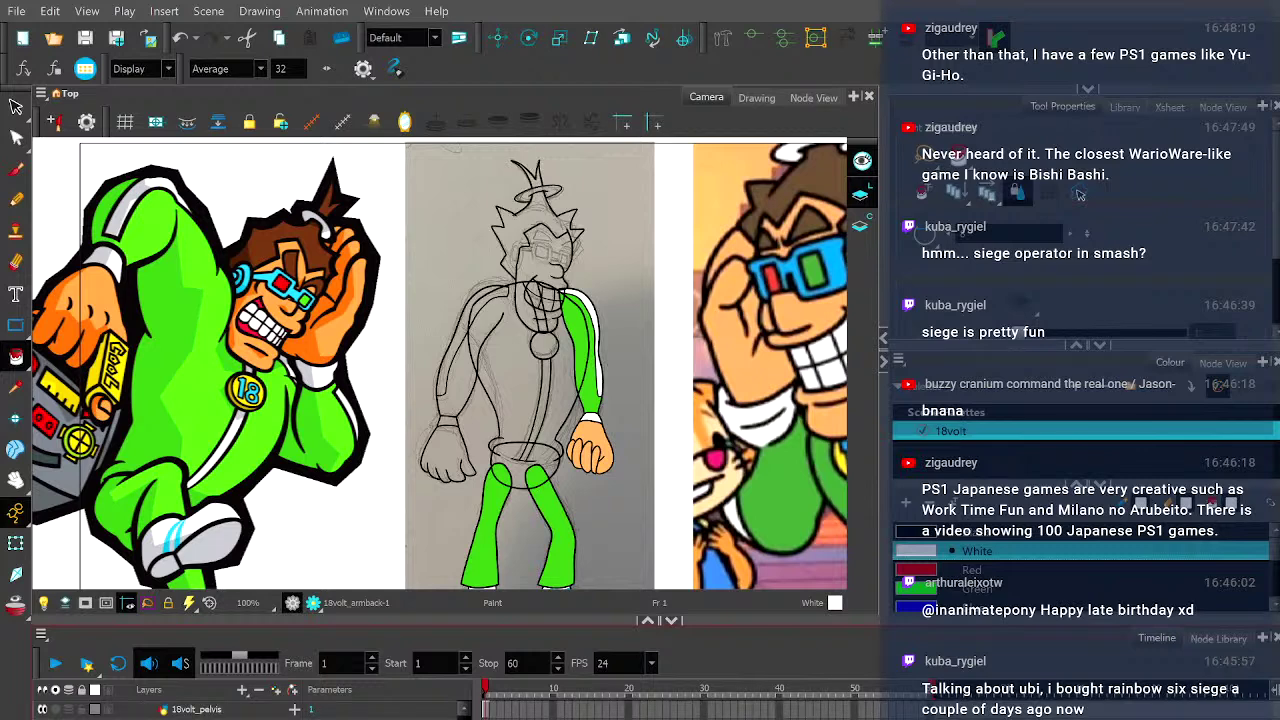
key(/)
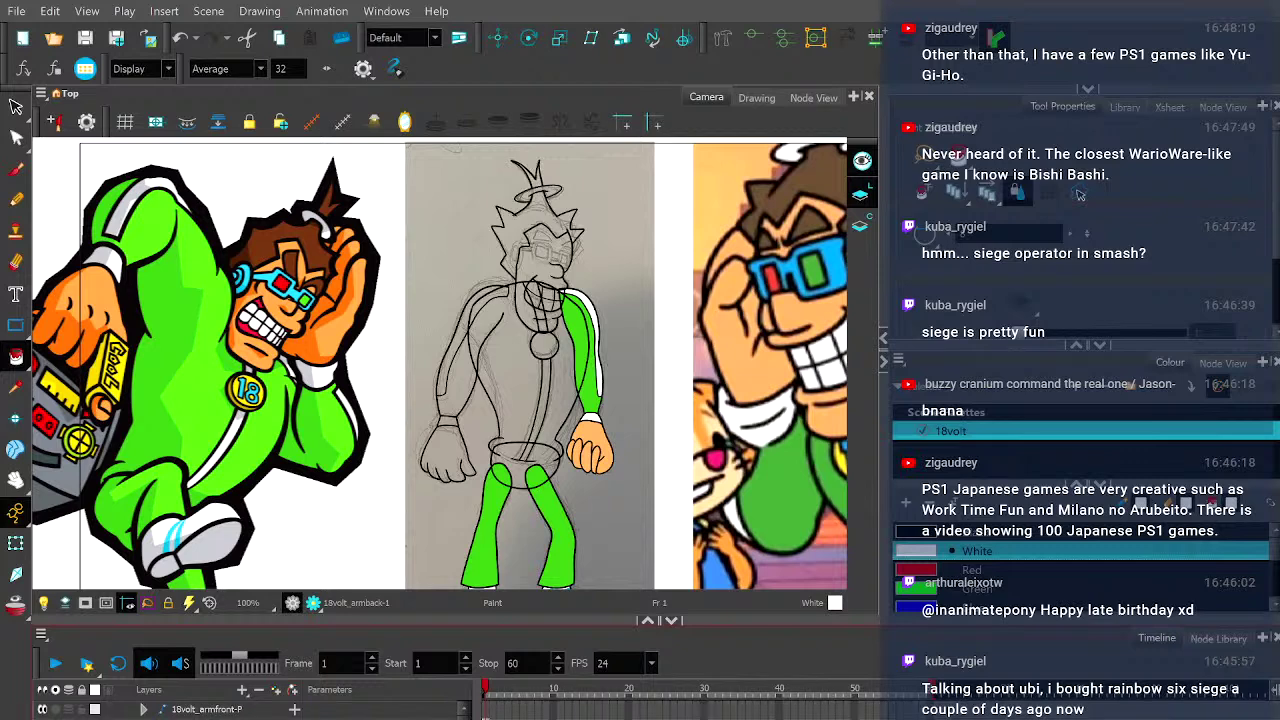
key(/)
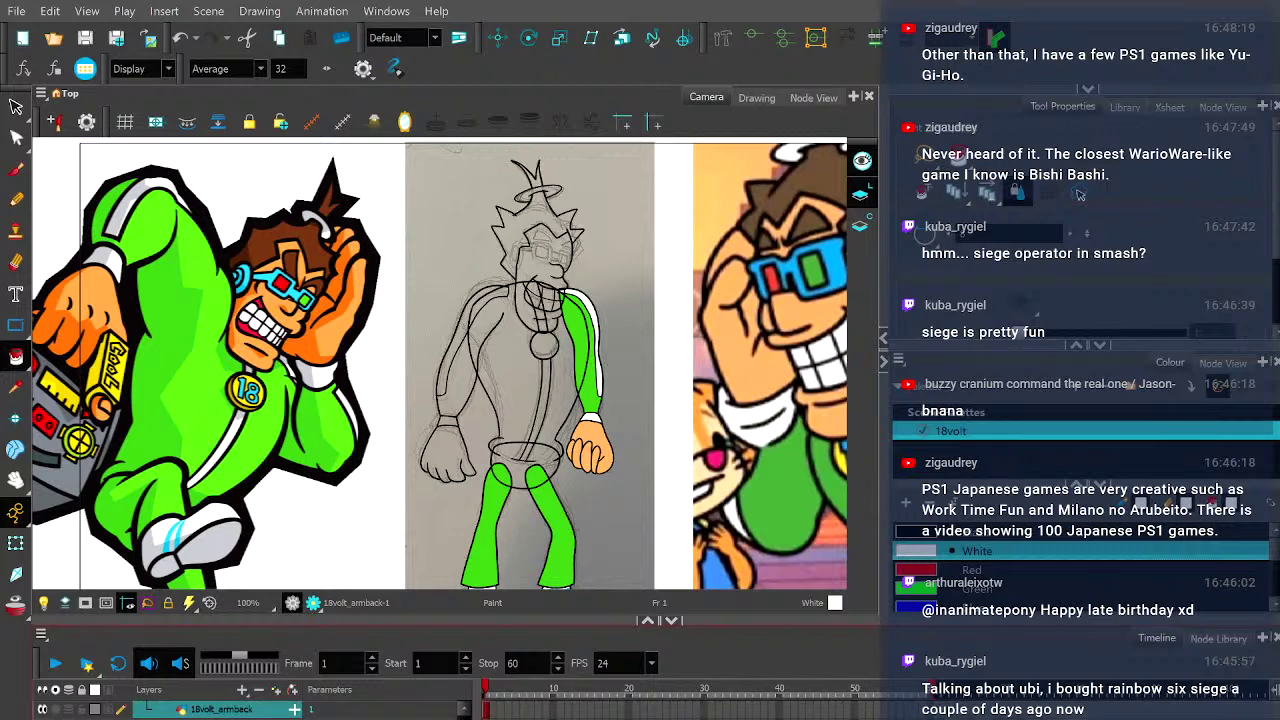
key(/)
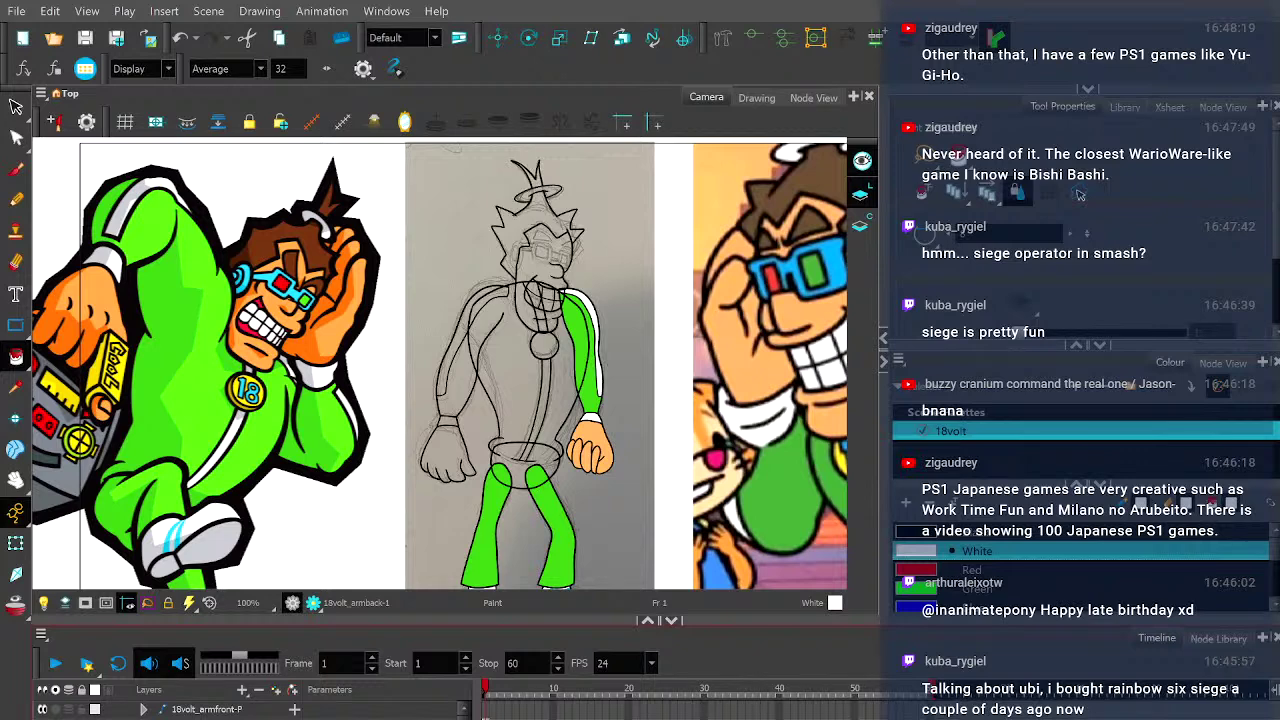
key(/)
key(b)
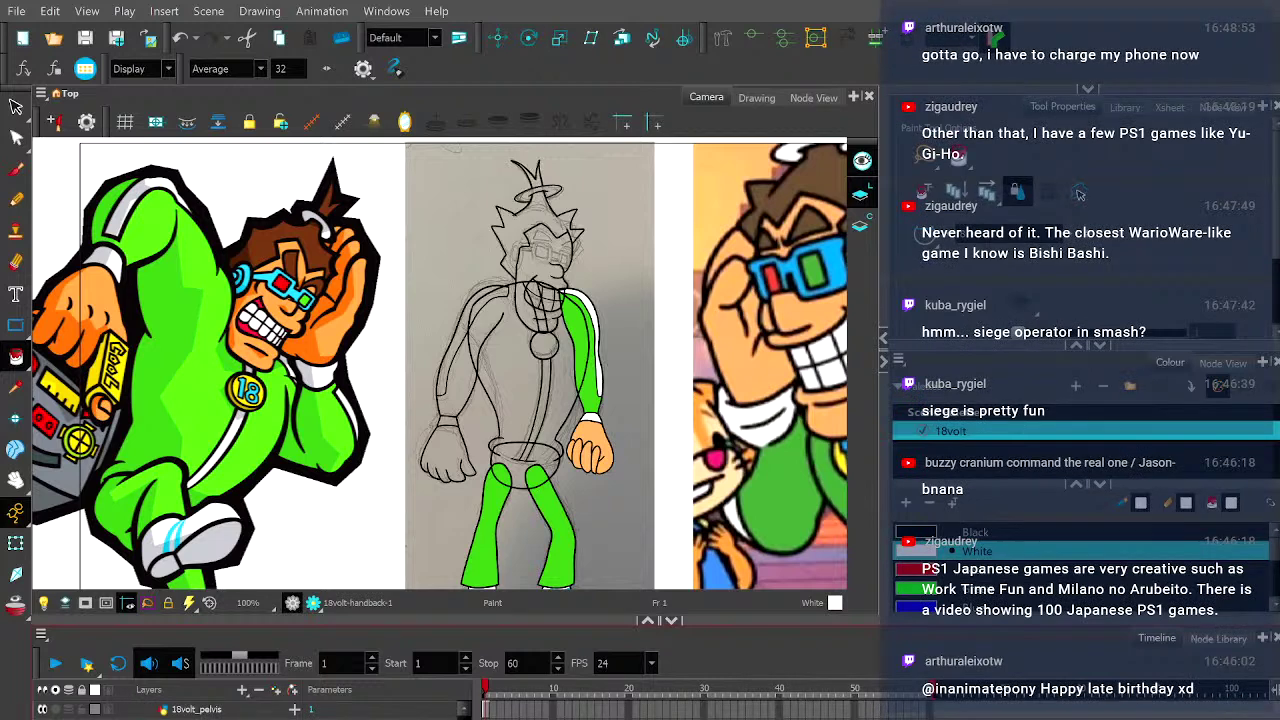
key(shift+b)
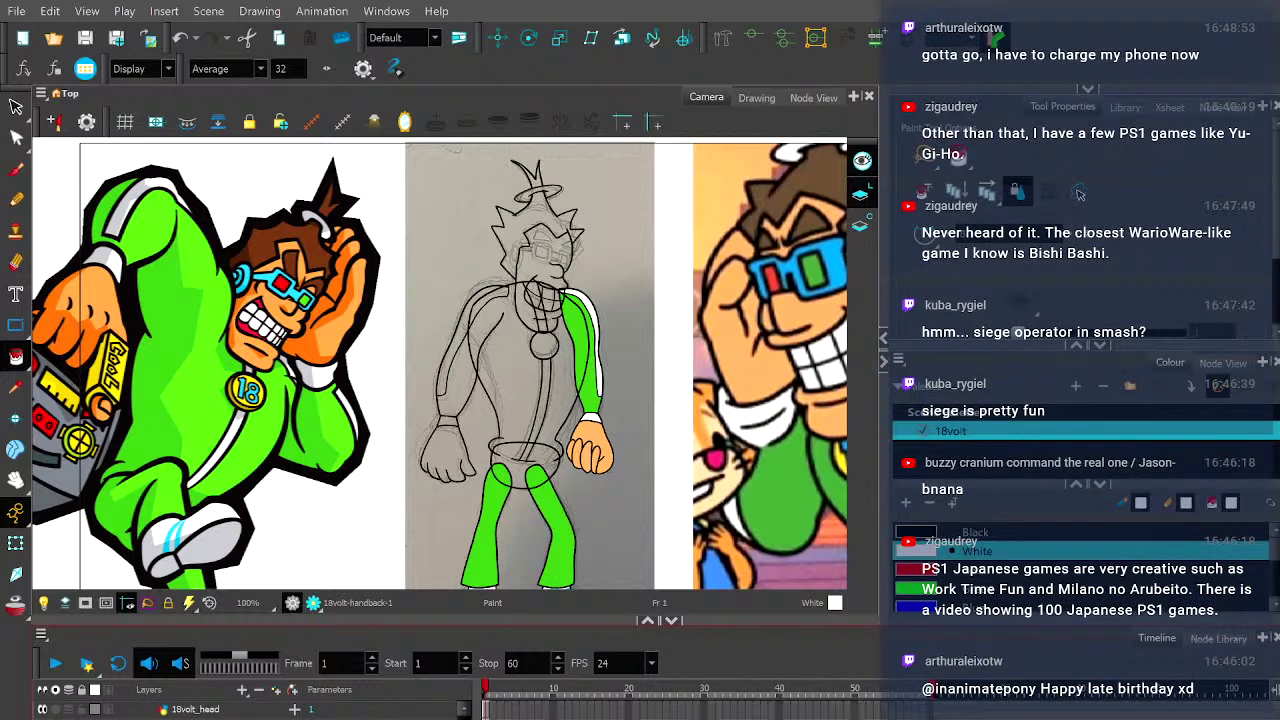
key(/)
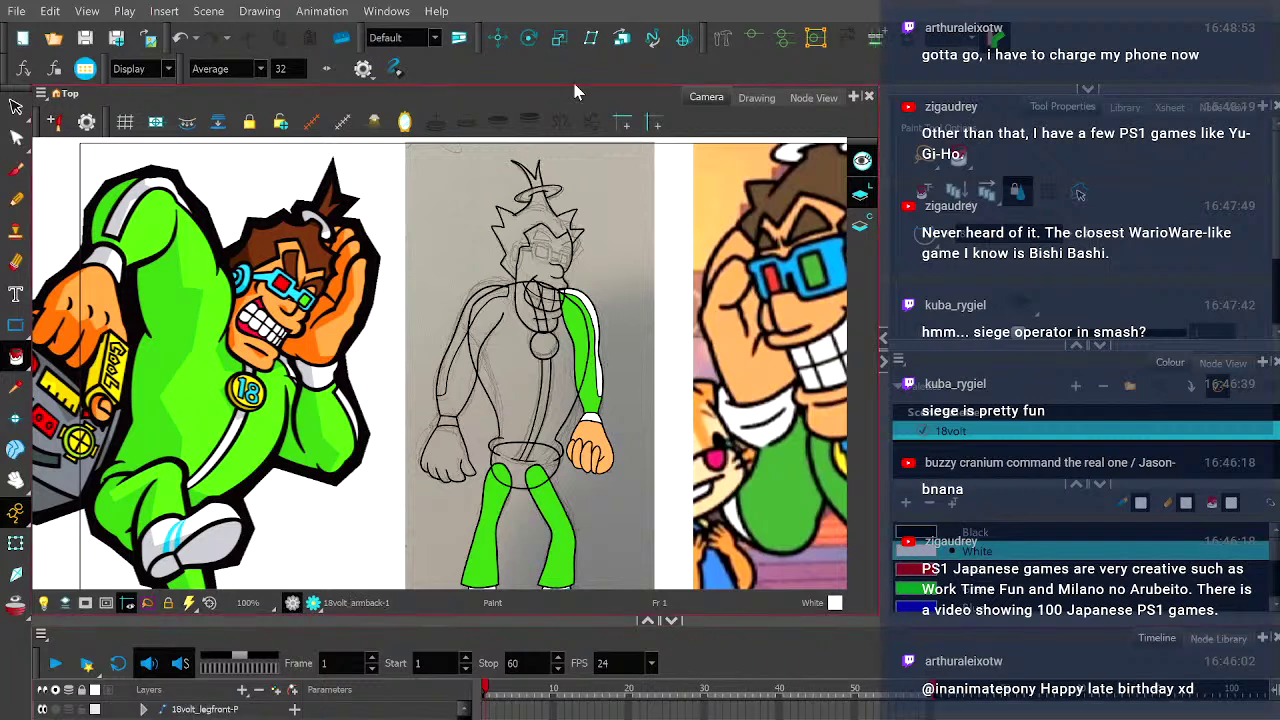
- Build a two-bone deformation chain on the back arm from the shoulder through the elbow to the wrist with the Rigging tool
click(725, 46)
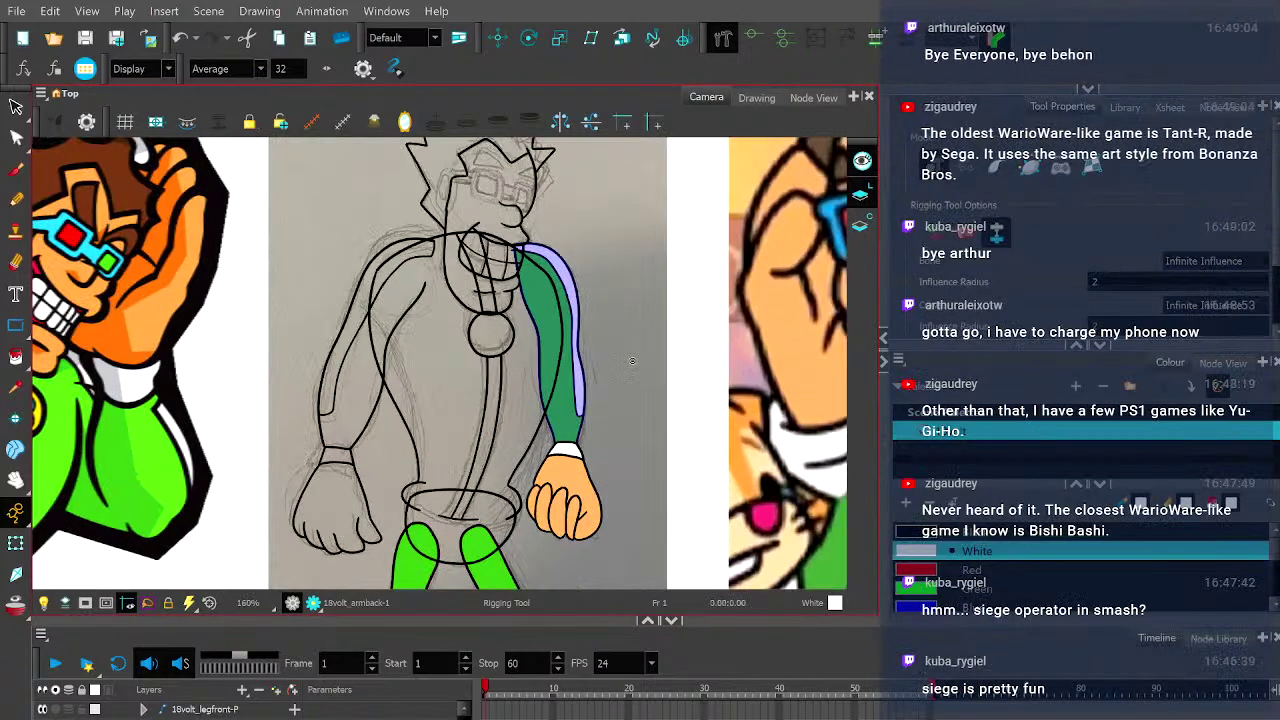
scroll(615, 365, up, 3)
click(520, 253)
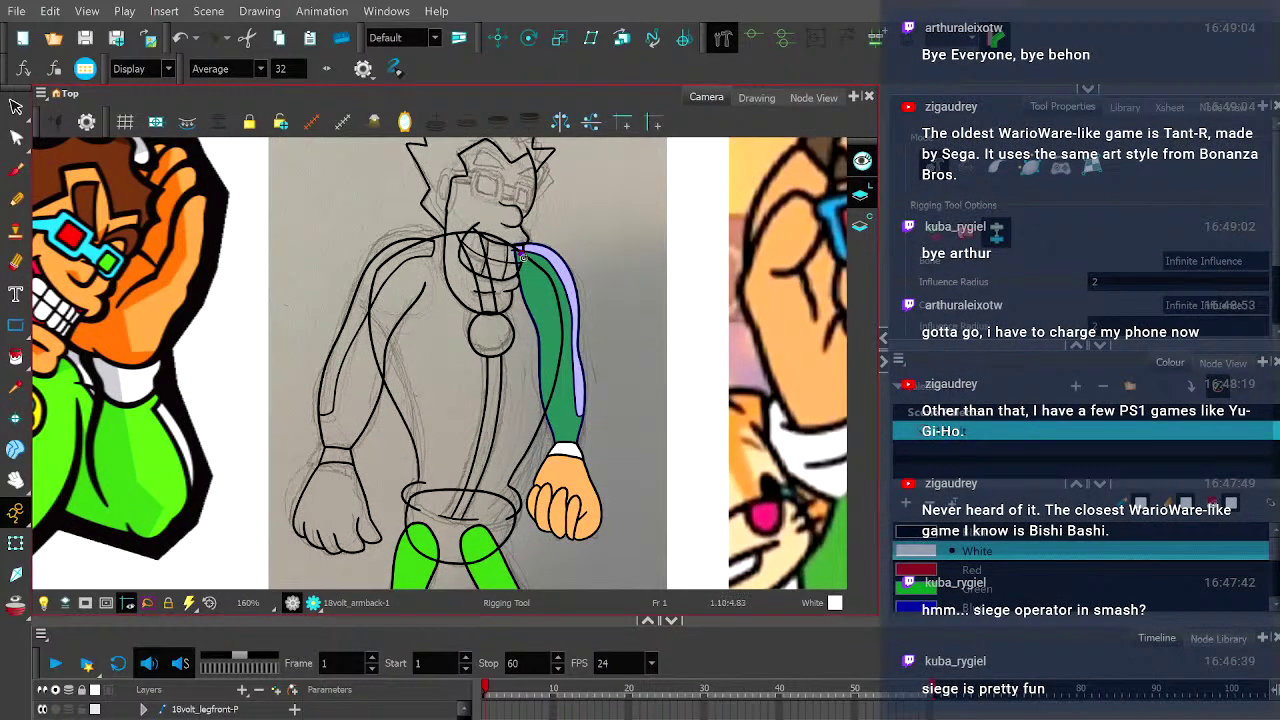
click(557, 348)
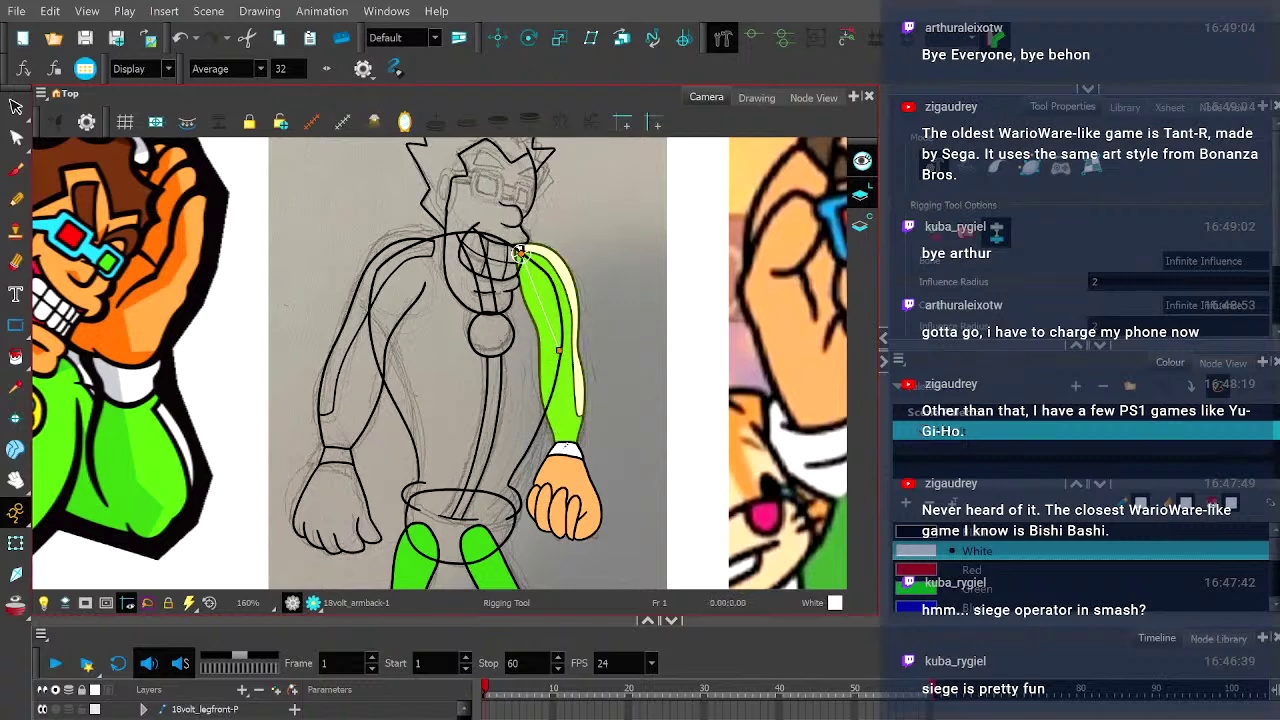
click(566, 448)
- Fine-tune the elbow and wrist joint positions of the back arm's bone chain
scroll(567, 370, up, 4)
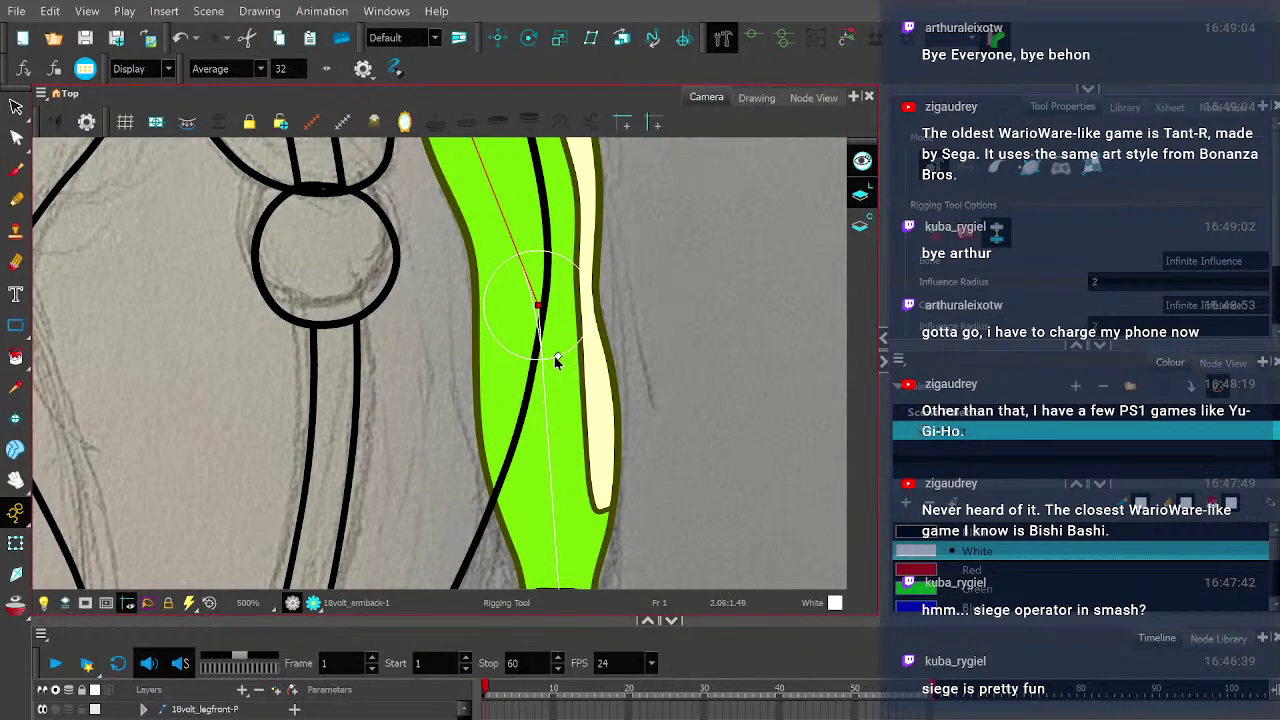
scroll(545, 345, up, 2)
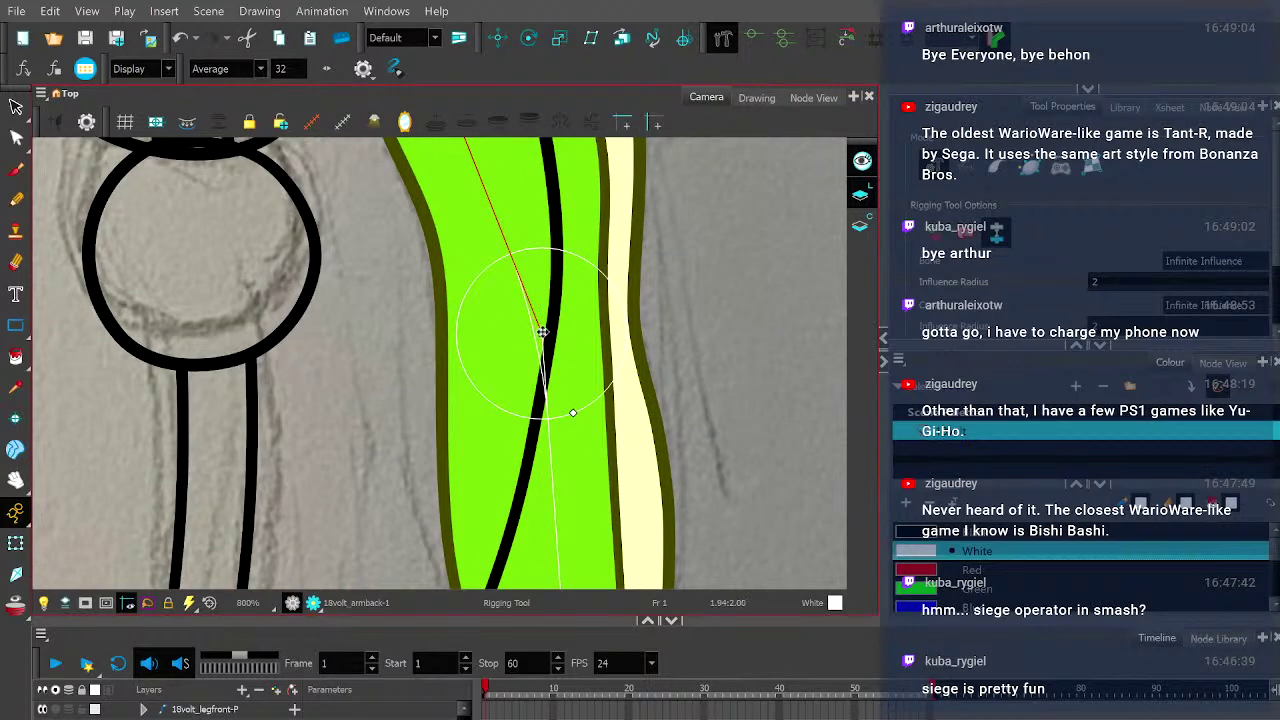
scroll(543, 336, down, 3)
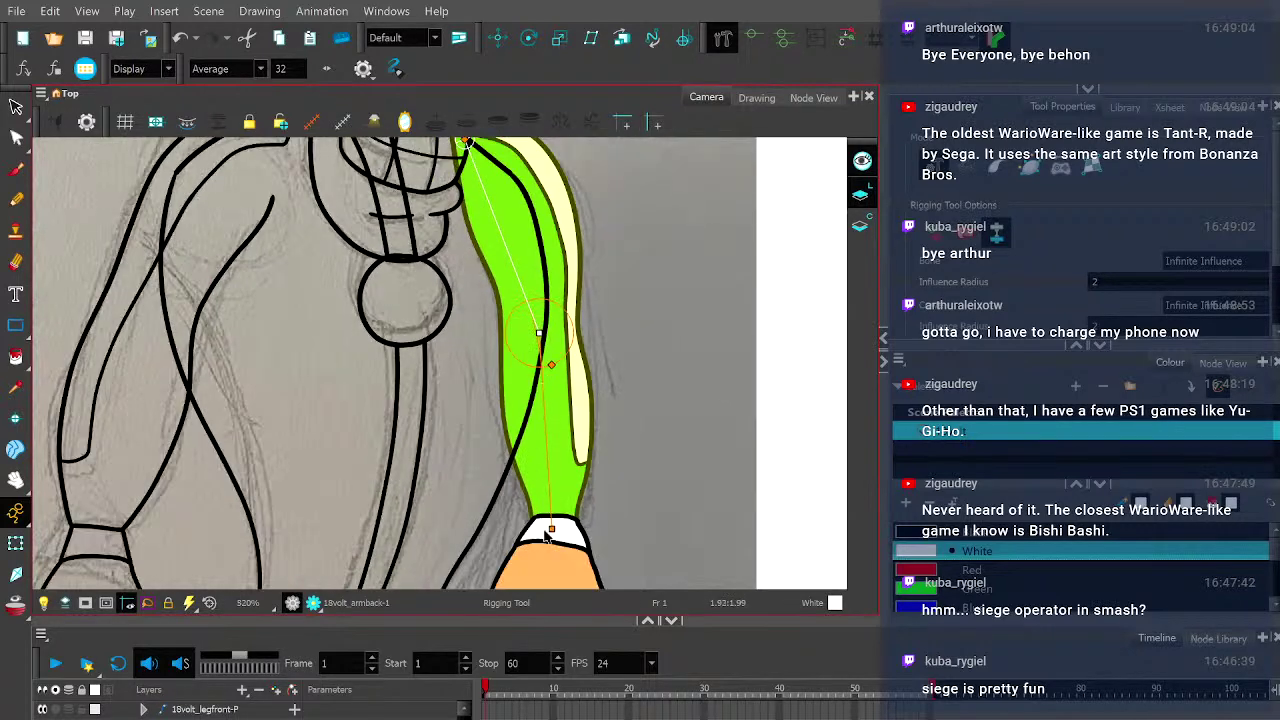
scroll(550, 528, up, 3)
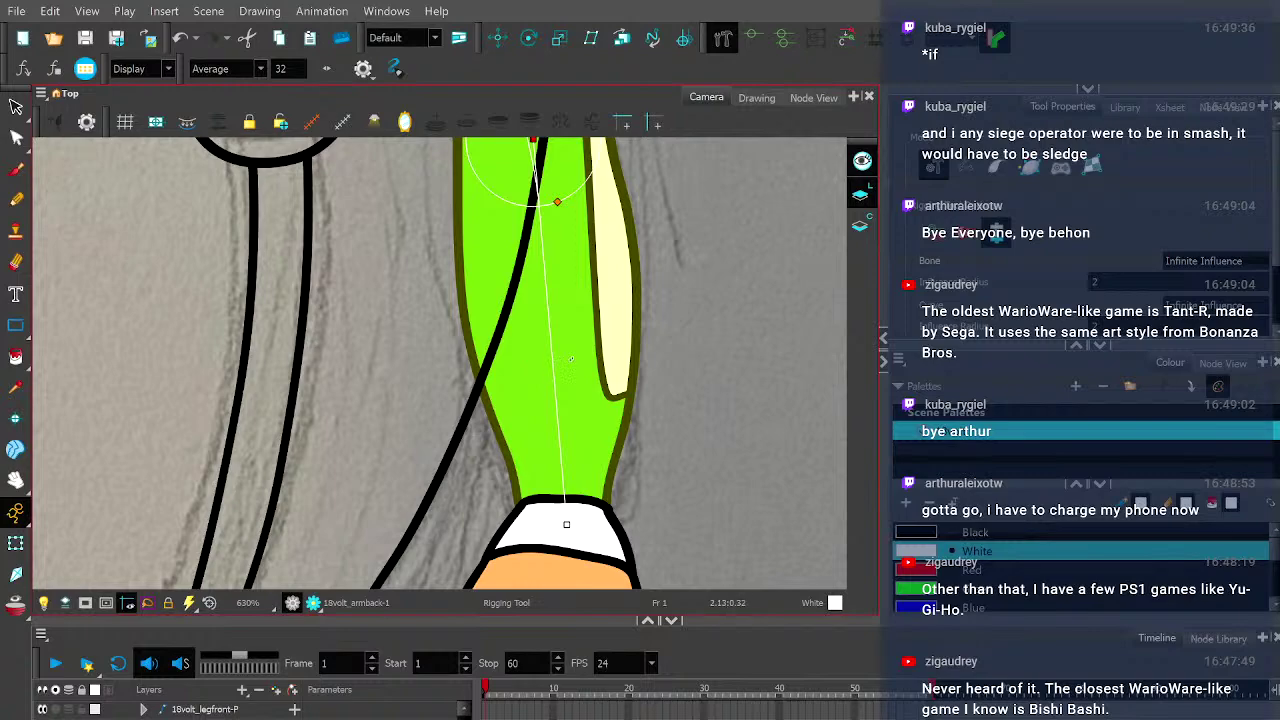
scroll(546, 371, down, 6)
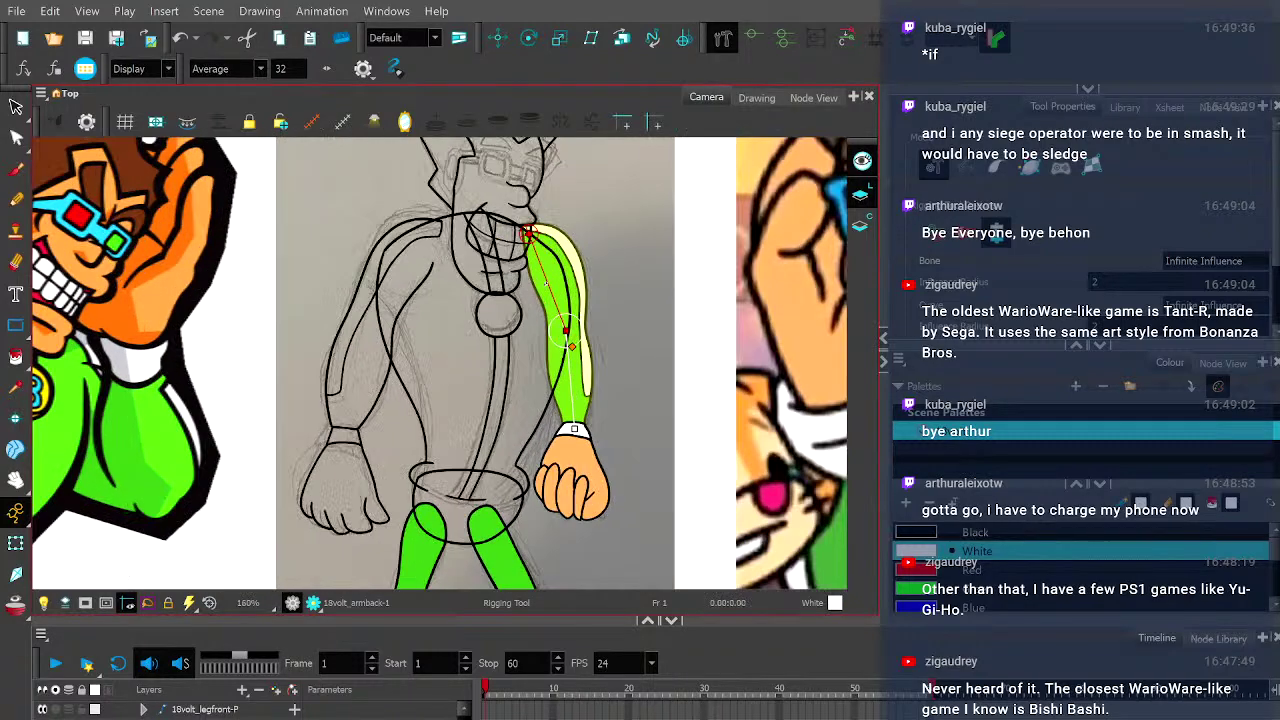
scroll(567, 345, up, 4)
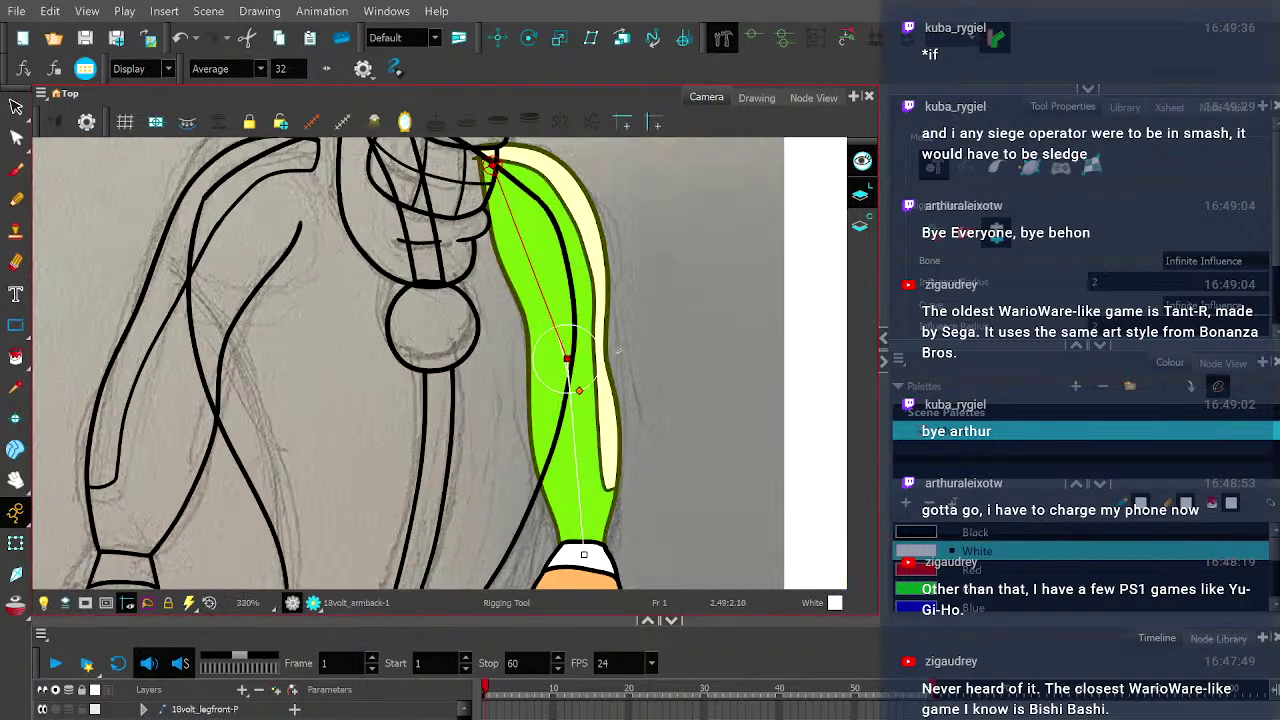
scroll(545, 360, up, 1)
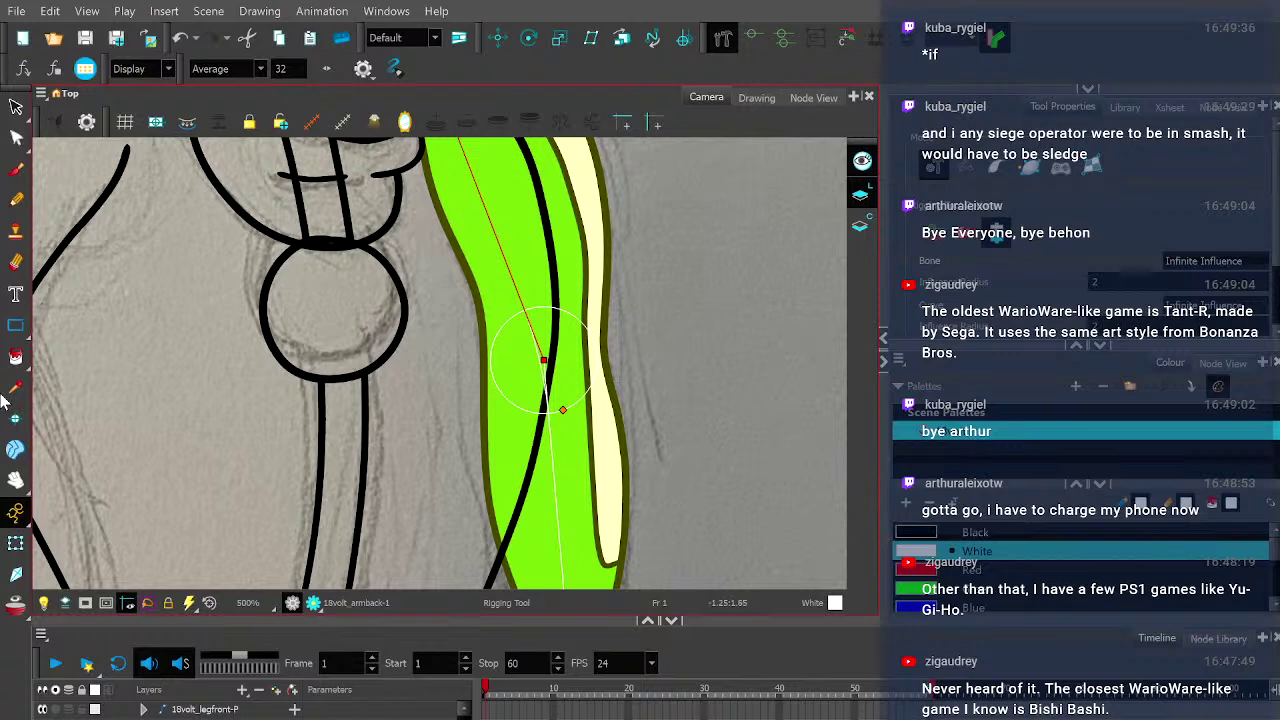
- Test the back arm's bend by moving the wrist joint slightly inward with the Transform tool, and undo the move
click(15, 543)
scroll(680, 375, down, 3)
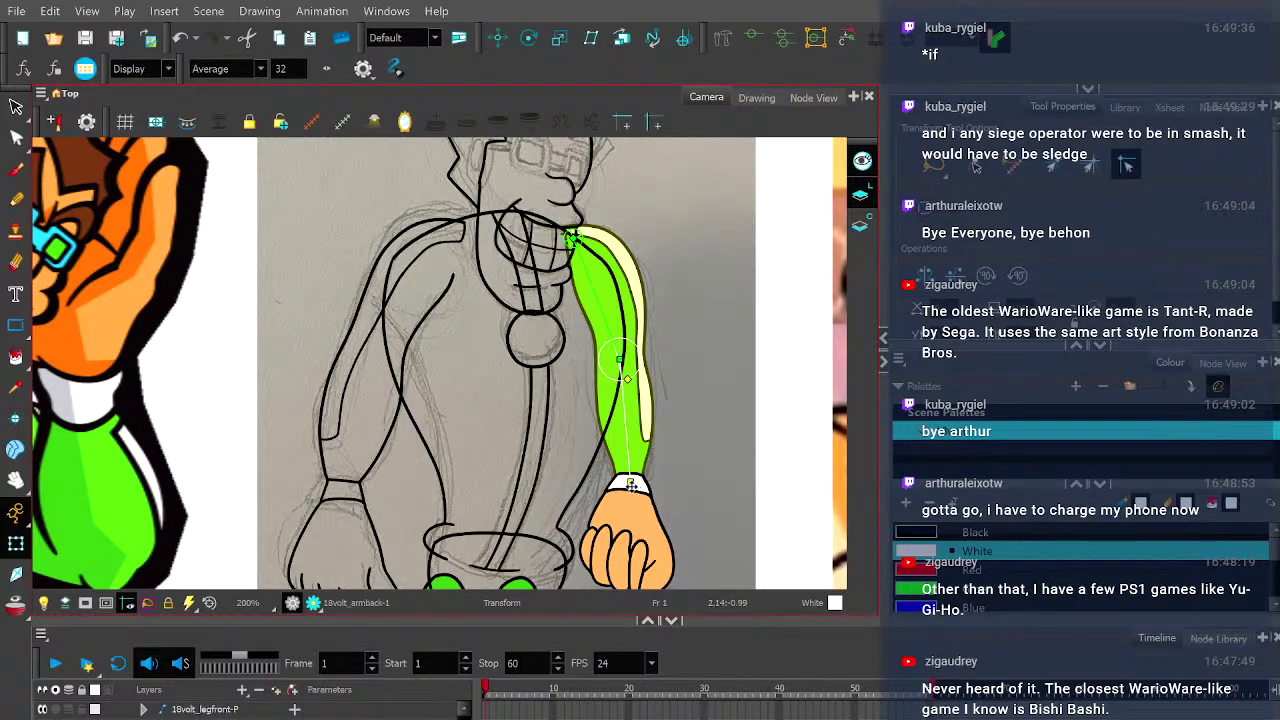
drag(630, 481, 610, 487)
key(ctrl+z)
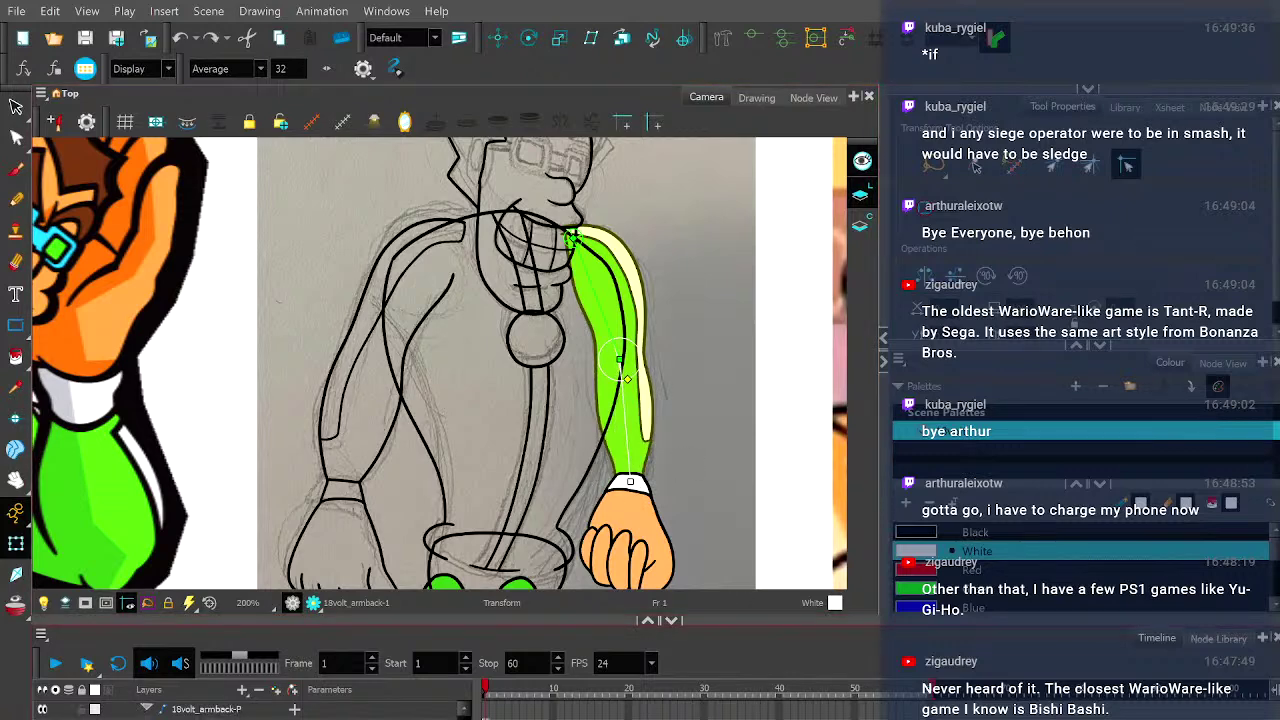
- Examine the back hand's node connections and trace its link down to the Composite in the node network
click(630, 482)
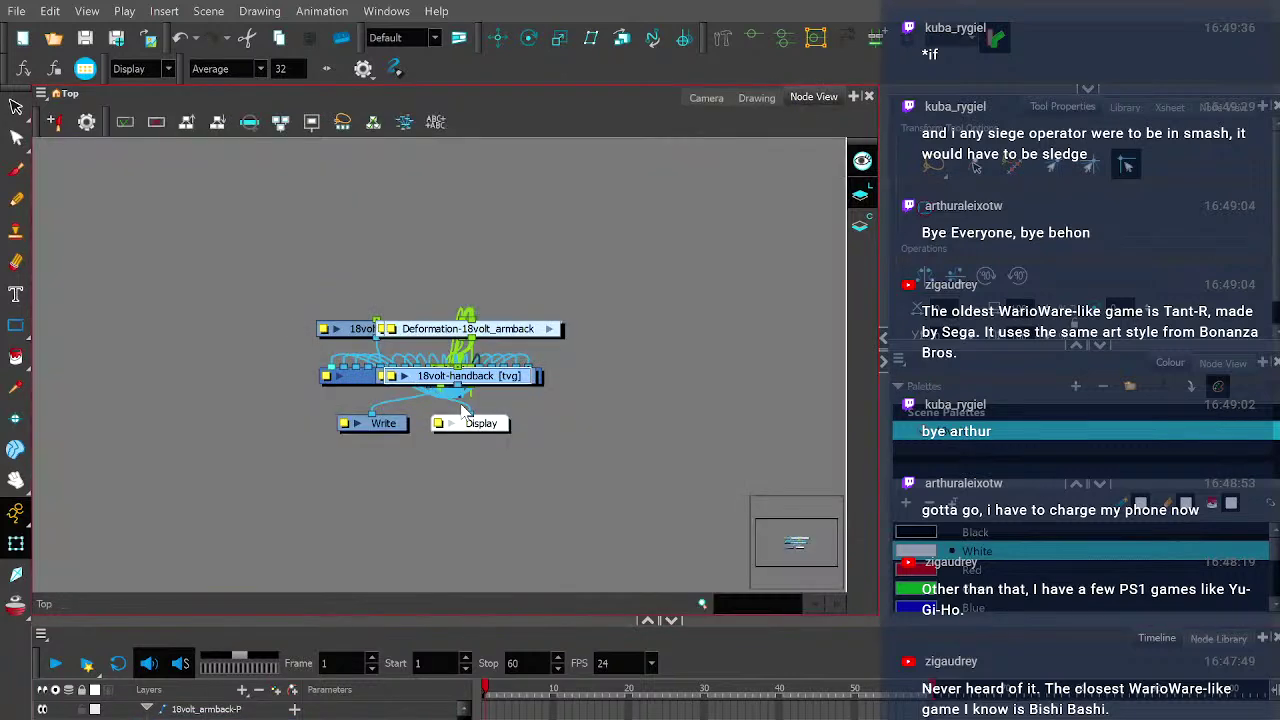
click(539, 475)
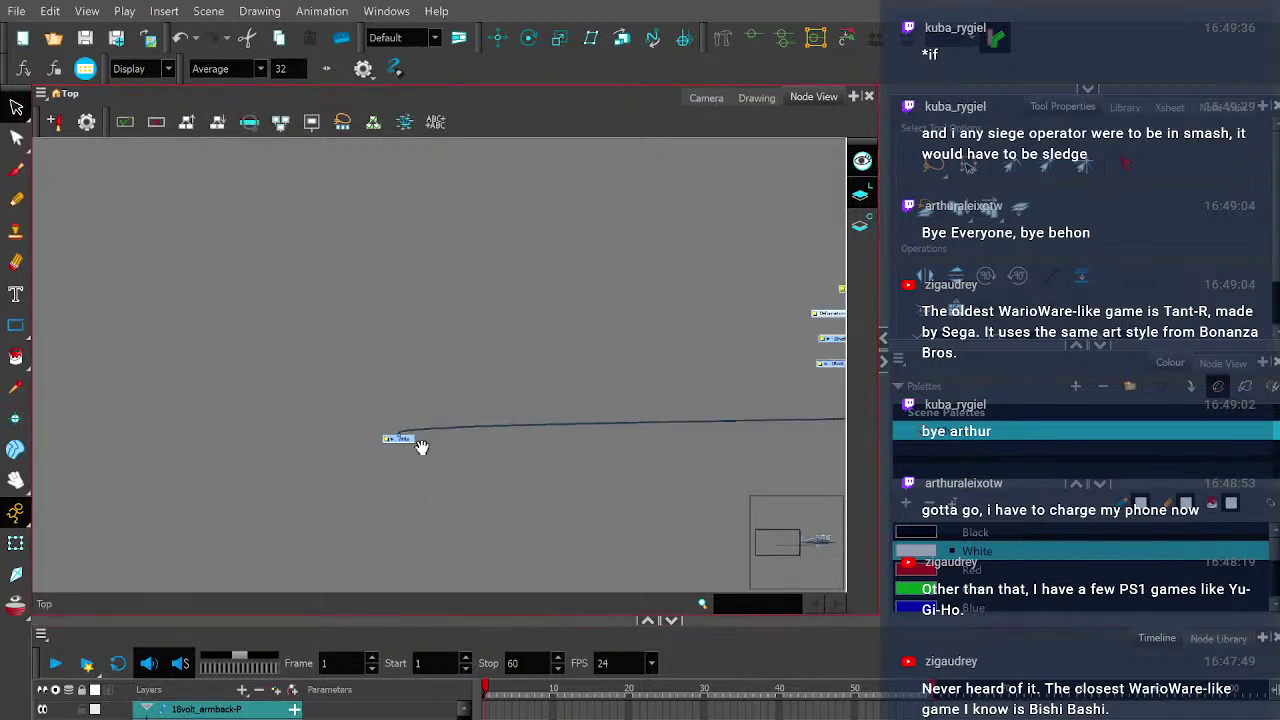
scroll(194, 377, down, 3)
drag(112, 374, 725, 372)
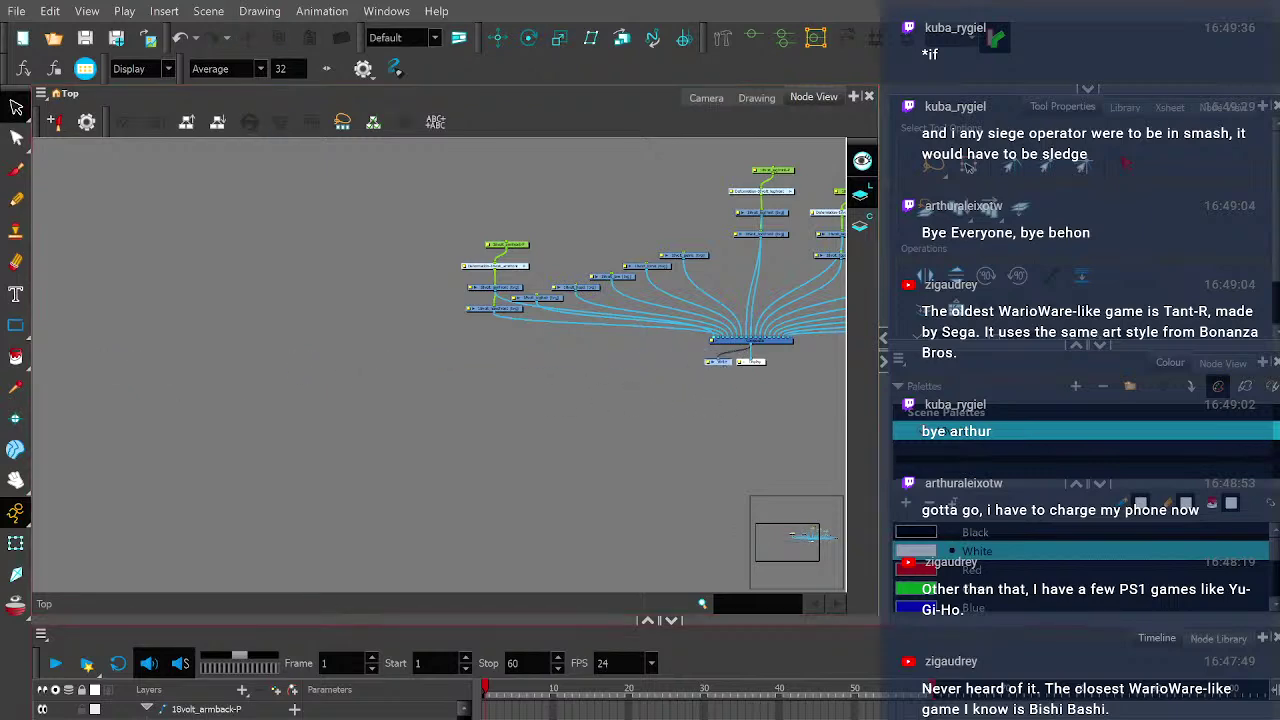
scroll(580, 283, up, 4)
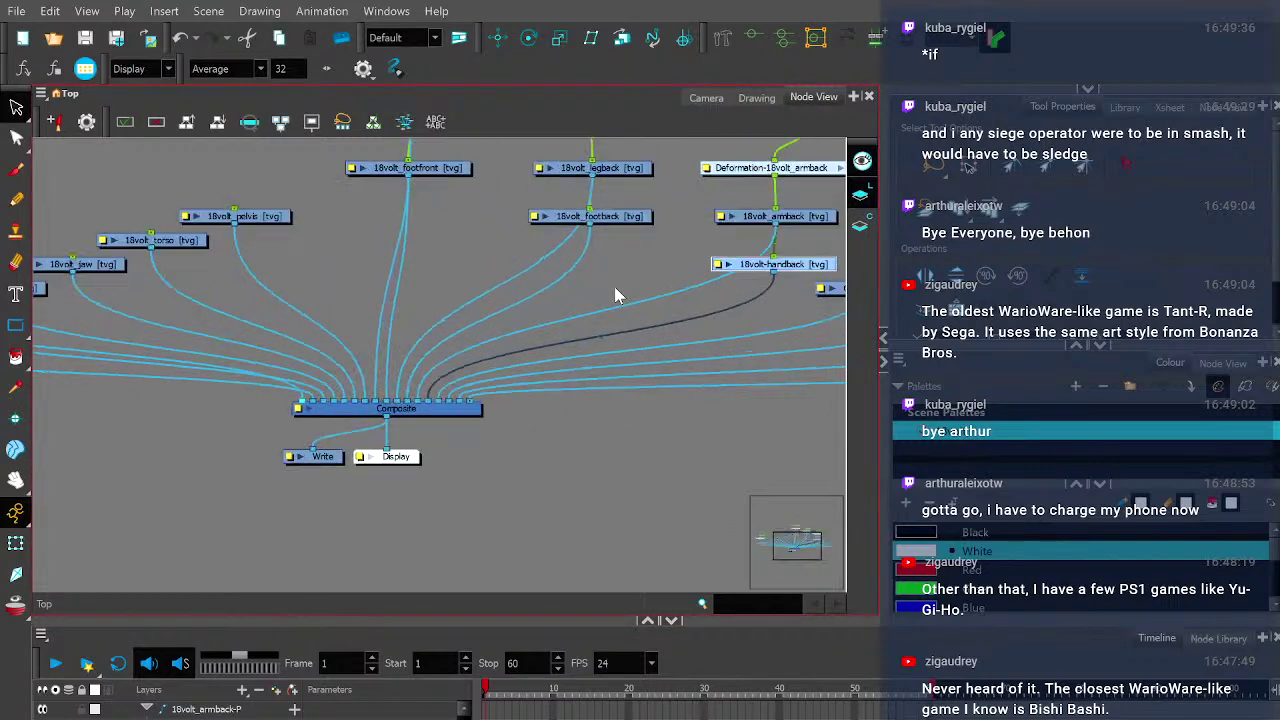
scroll(446, 394, up, 3)
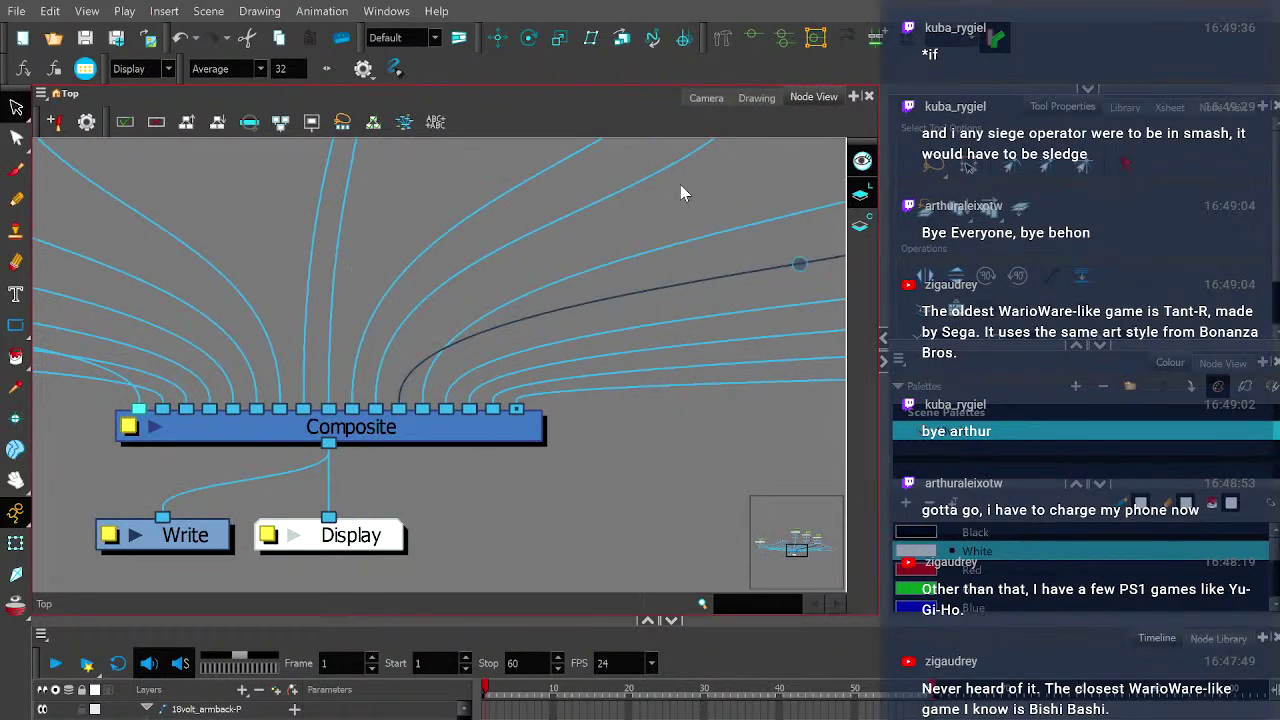
- Try bending the back arm by moving its wrist joint inward toward the torso with the Transform tool
click(705, 97)
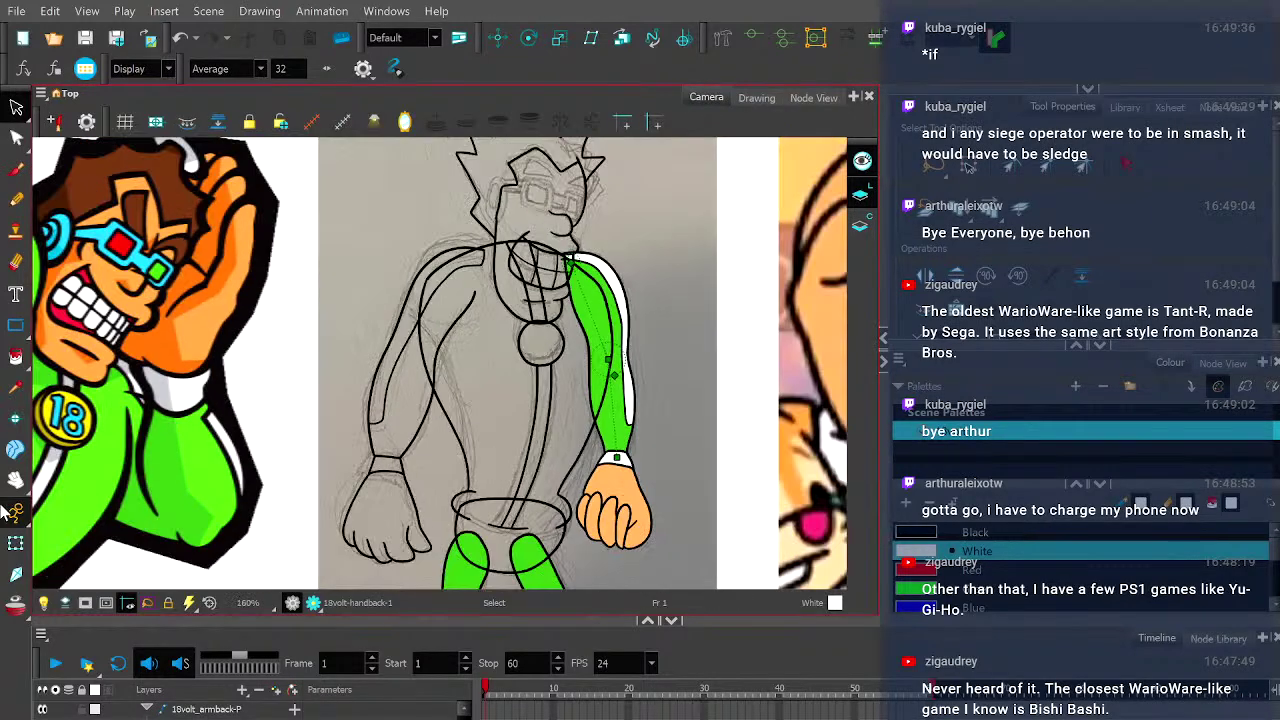
click(16, 543)
click(612, 302)
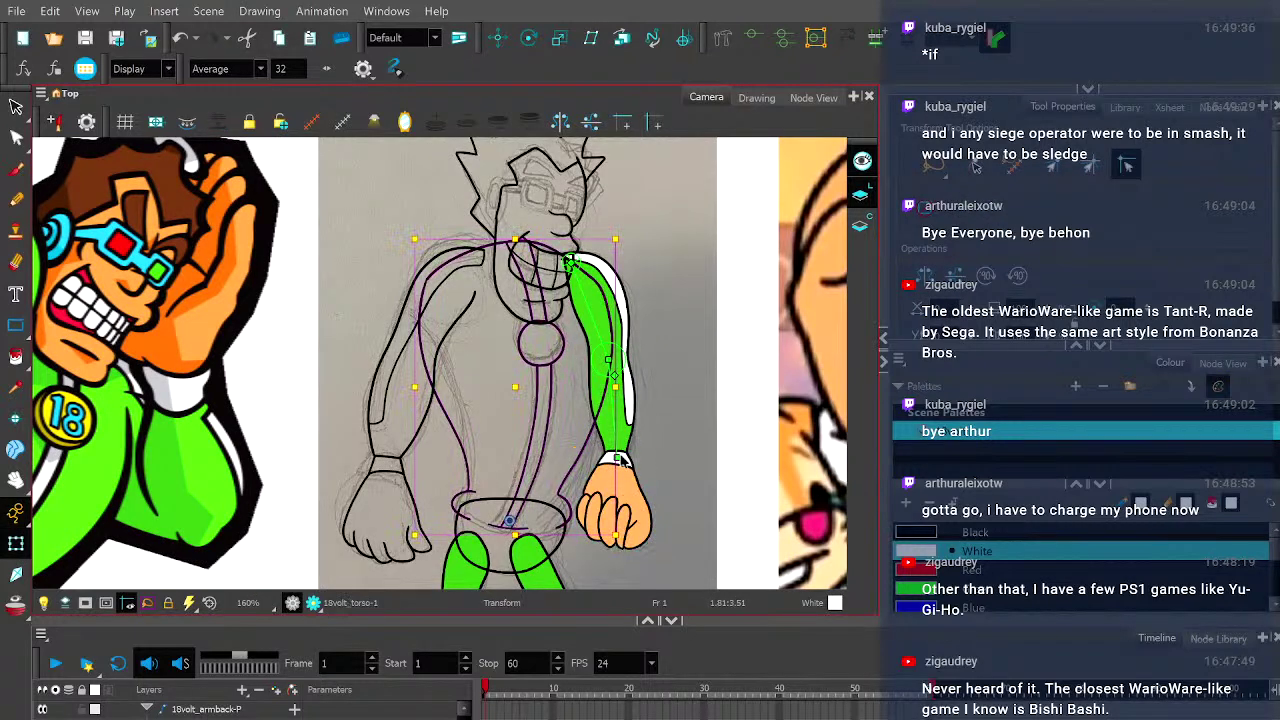
click(620, 322)
mouse_move(617, 458)
mouse_down()
mouse_move(660, 452)
mouse_move(550, 458)
mouse_move(568, 450)
mouse_up()
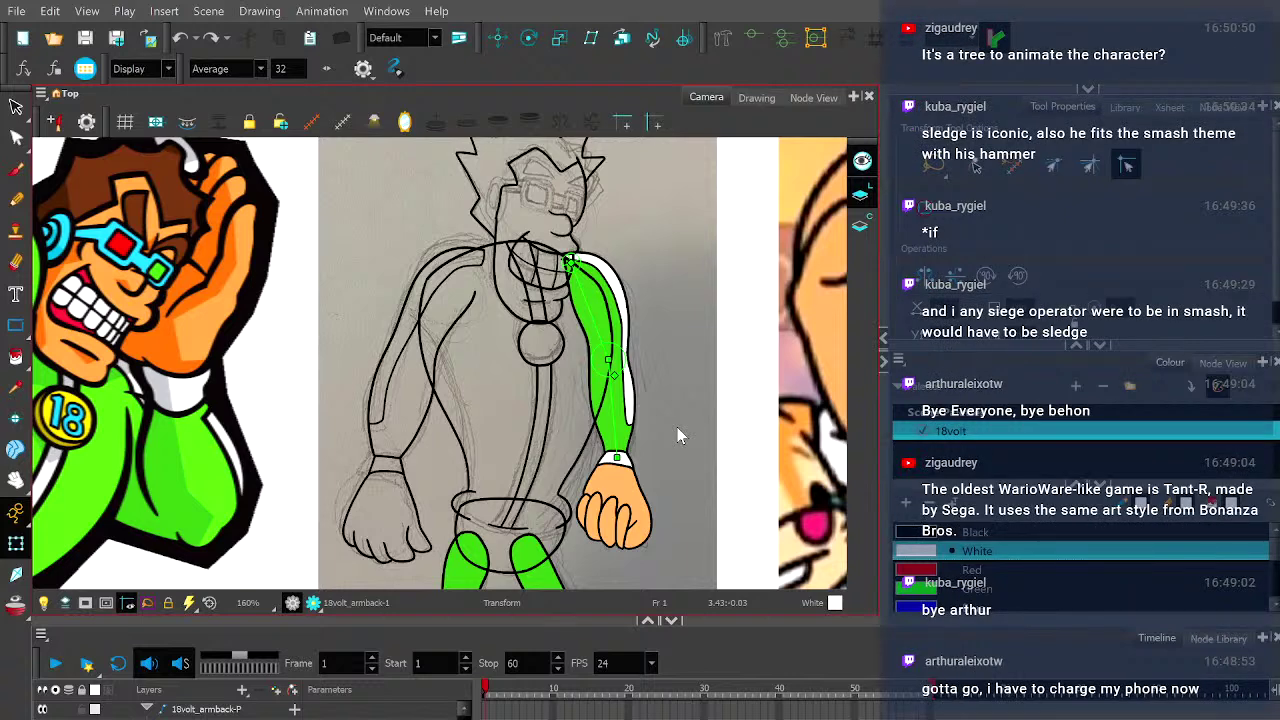
- Look over the whole character node network, and inspect the back arm again in the camera view
click(807, 97)
scroll(532, 276, down, 5)
scroll(481, 340, down, 3)
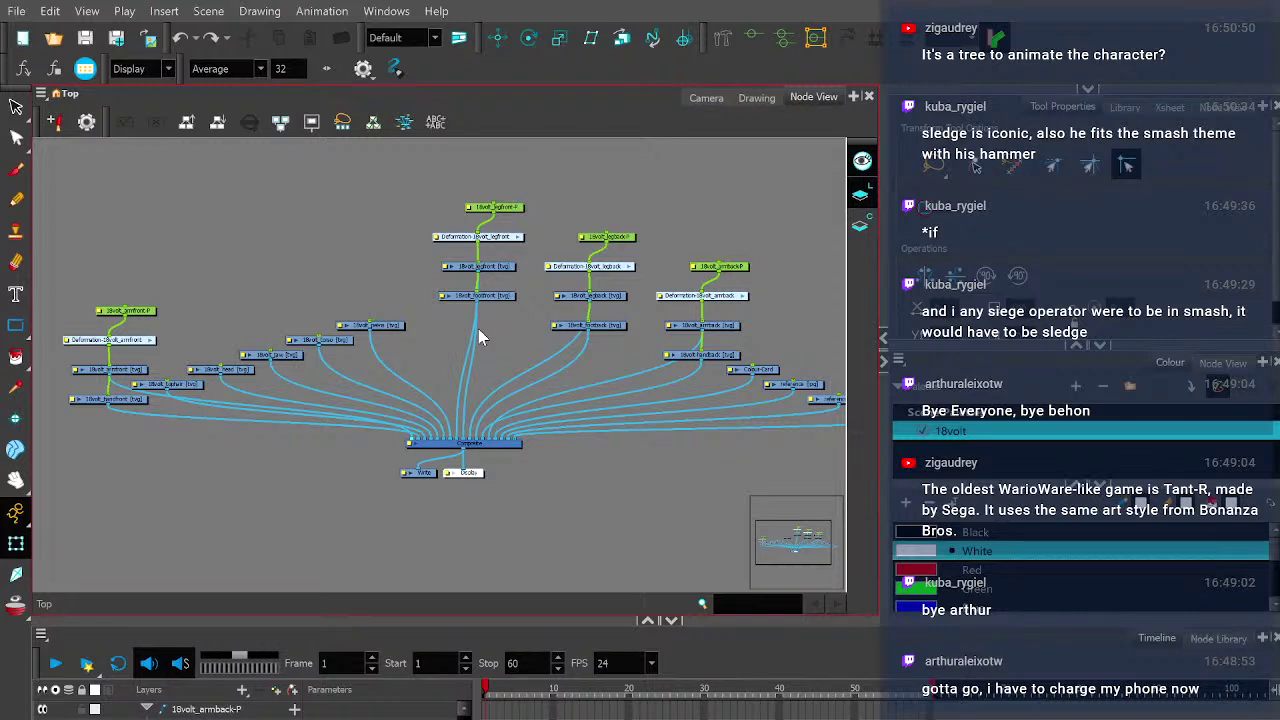
scroll(490, 290, up, 5)
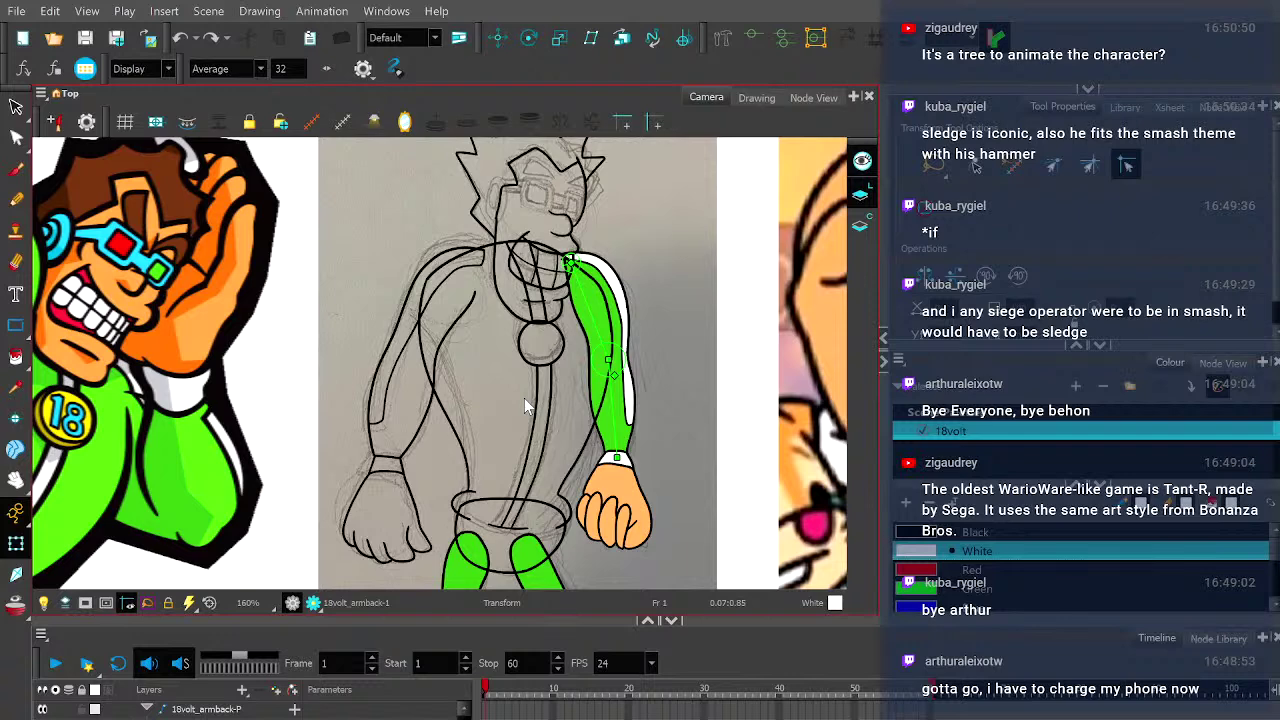
scroll(628, 398, up, 2)
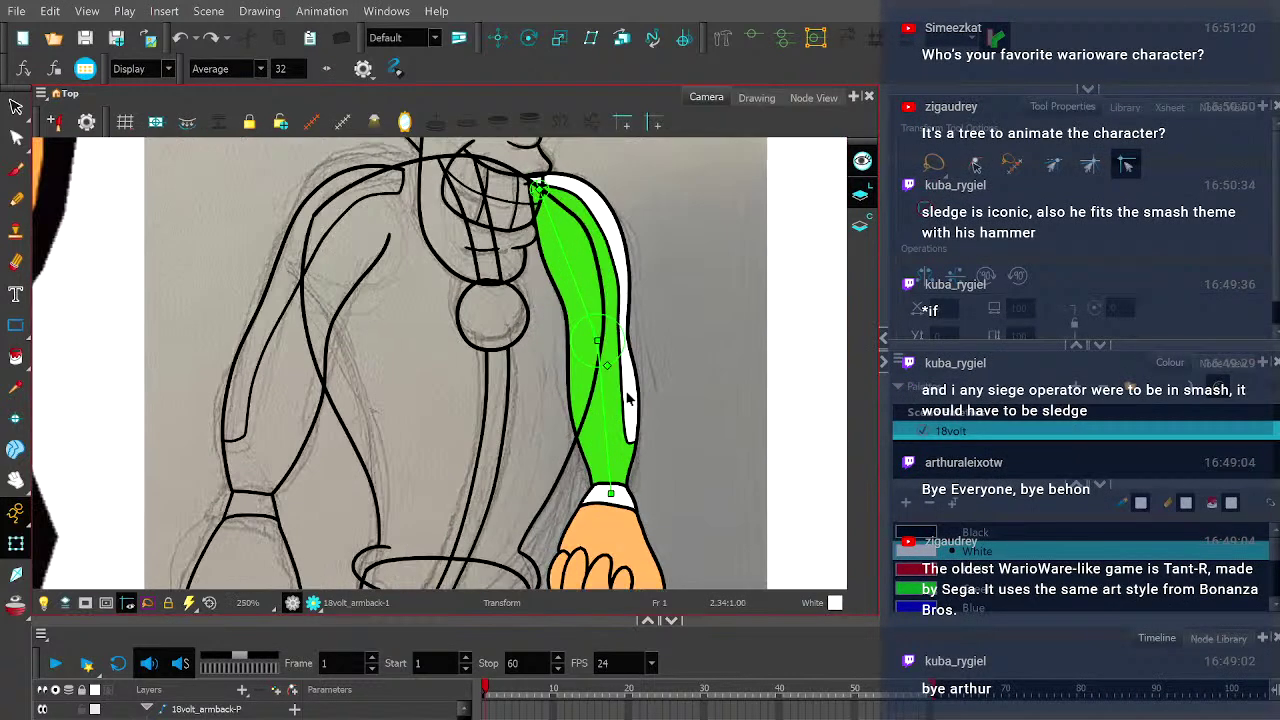
scroll(628, 398, up, 1)
scroll(628, 398, down, 2)
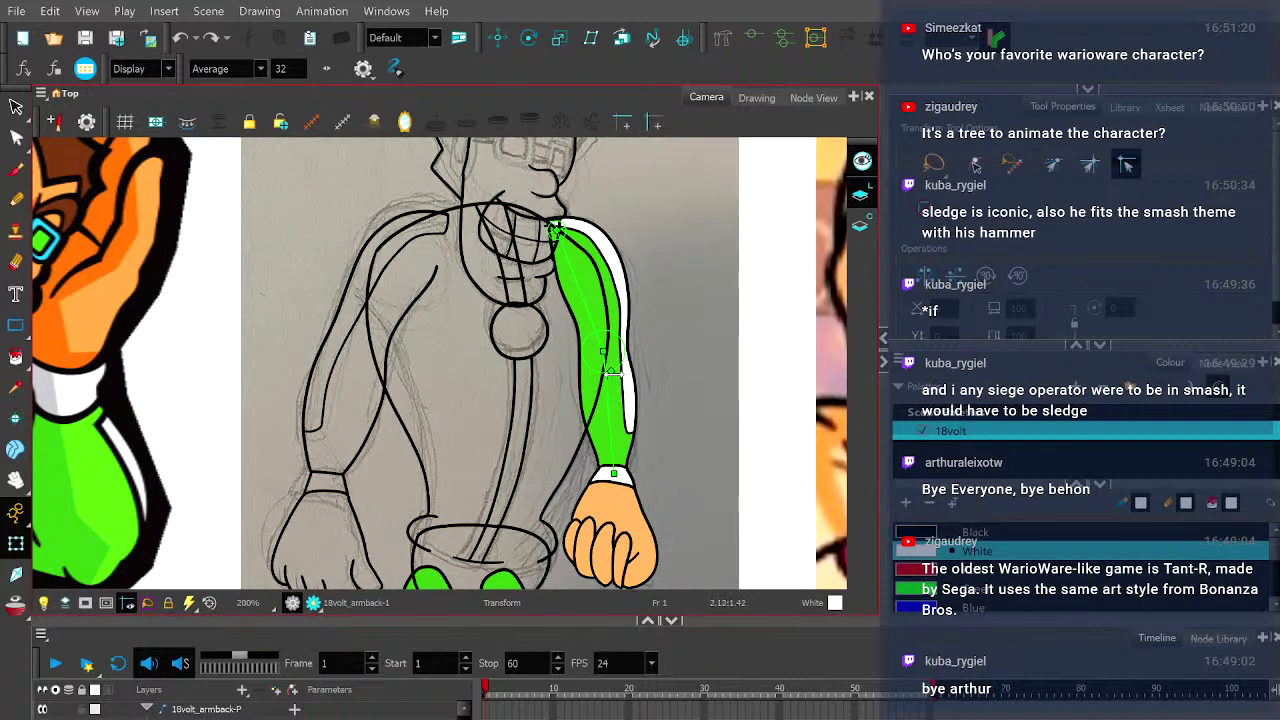
- Select the torso drawing and enlarge it slightly by stretching its lower corner outward on the back-arm side
click(455, 578)
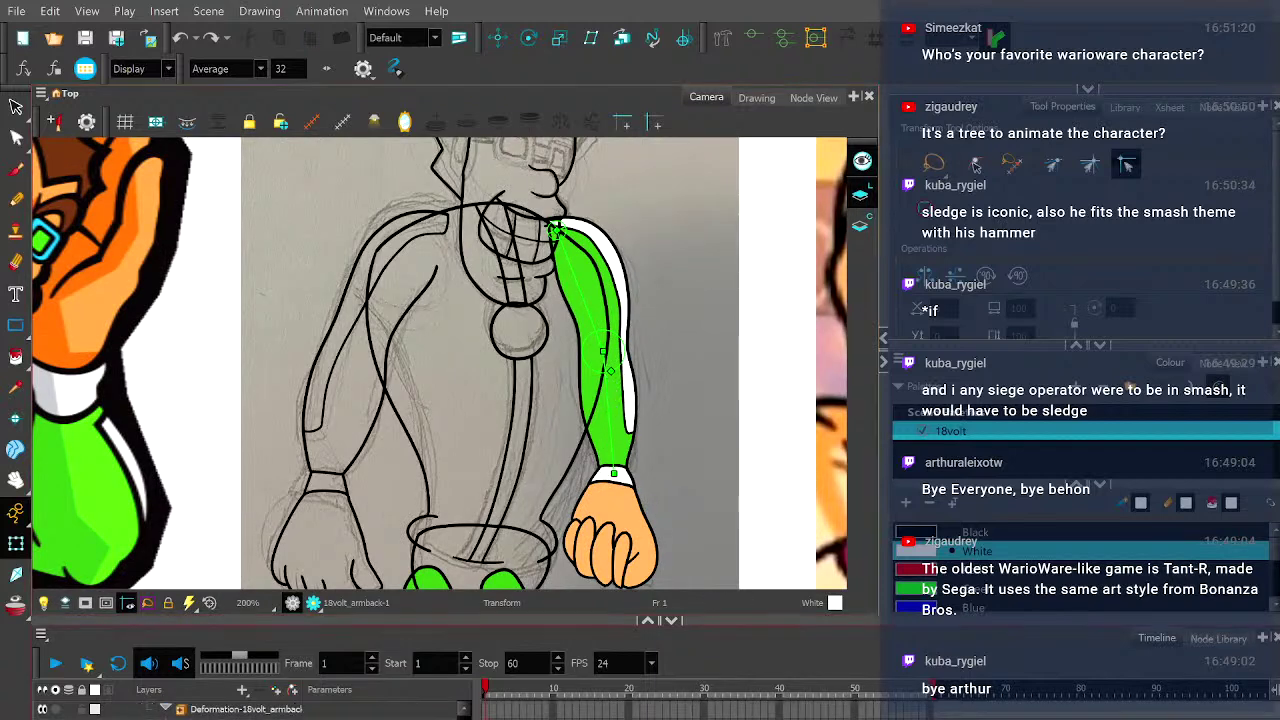
key(b)
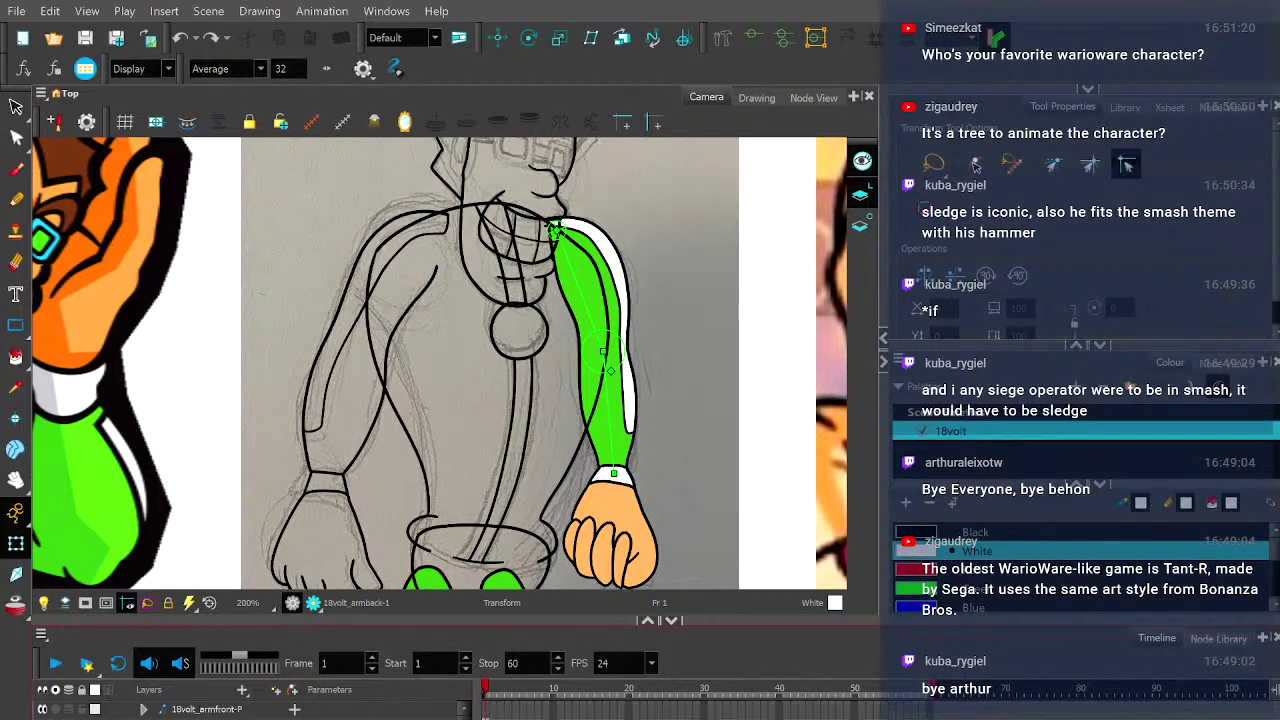
key(shift+b)
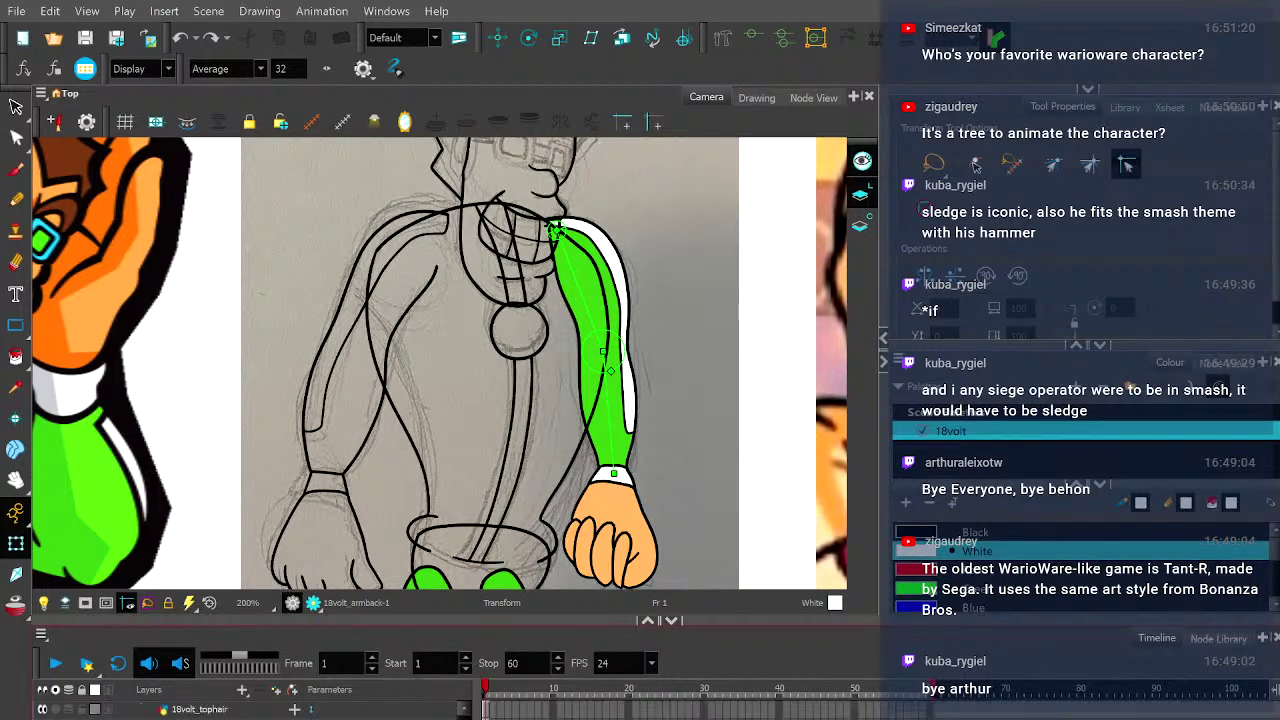
key(b)
scroll(289, 414, down, 2)
click(16, 107)
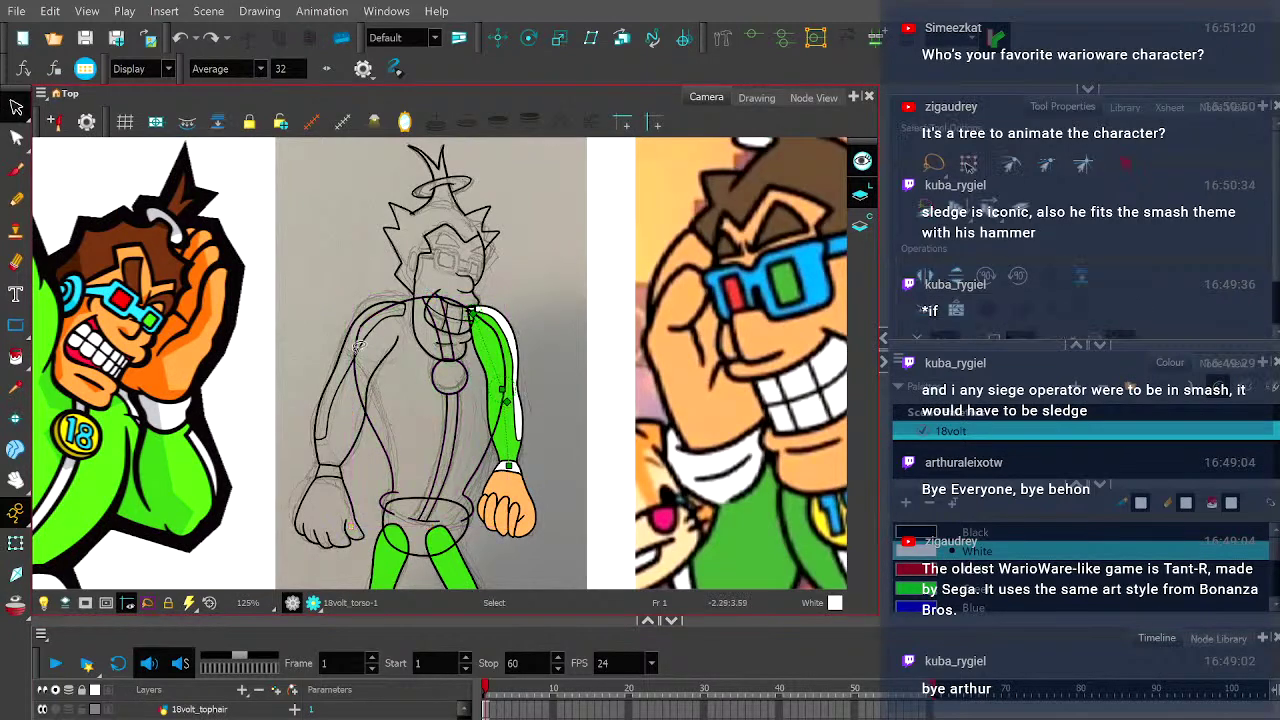
scroll(360, 370, down, 1)
mouse_move(323, 317)
mouse_down()
mouse_move(370, 305)
mouse_move(395, 410)
mouse_move(390, 502)
mouse_up()
scroll(460, 486, up, 2)
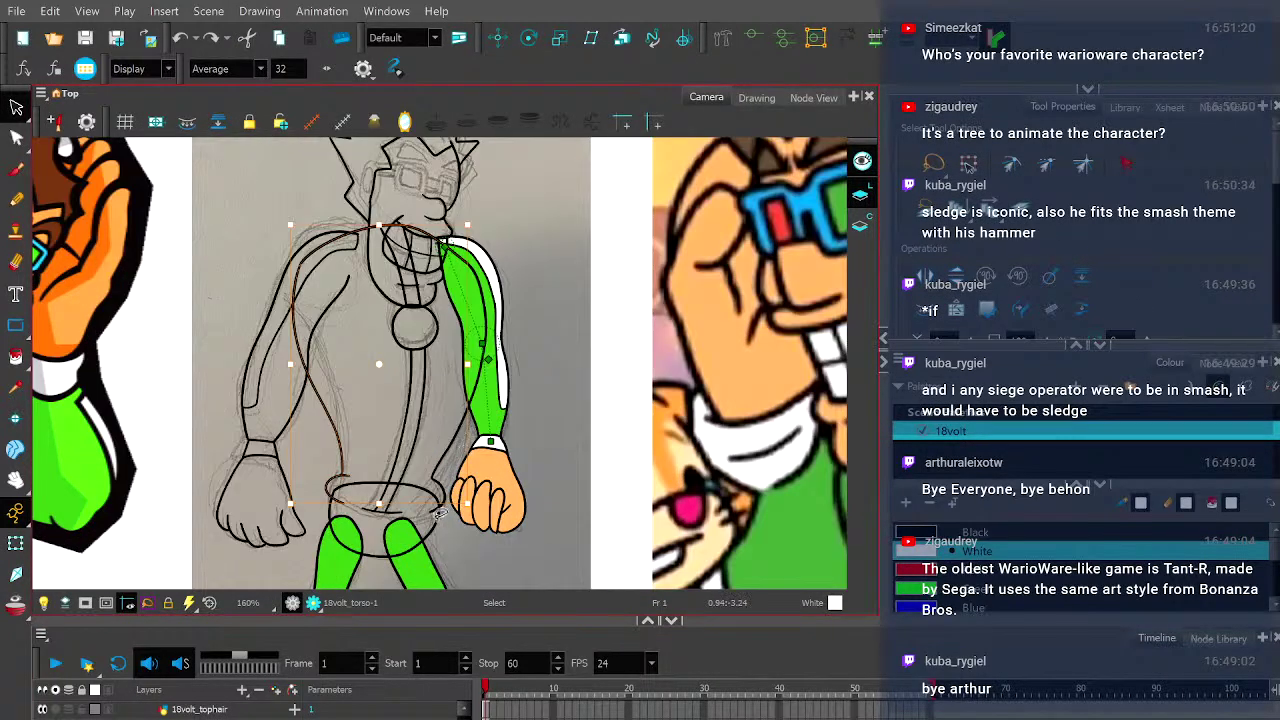
mouse_move(441, 440)
mouse_down()
mouse_move(461, 366)
mouse_move(485, 258)
mouse_up()
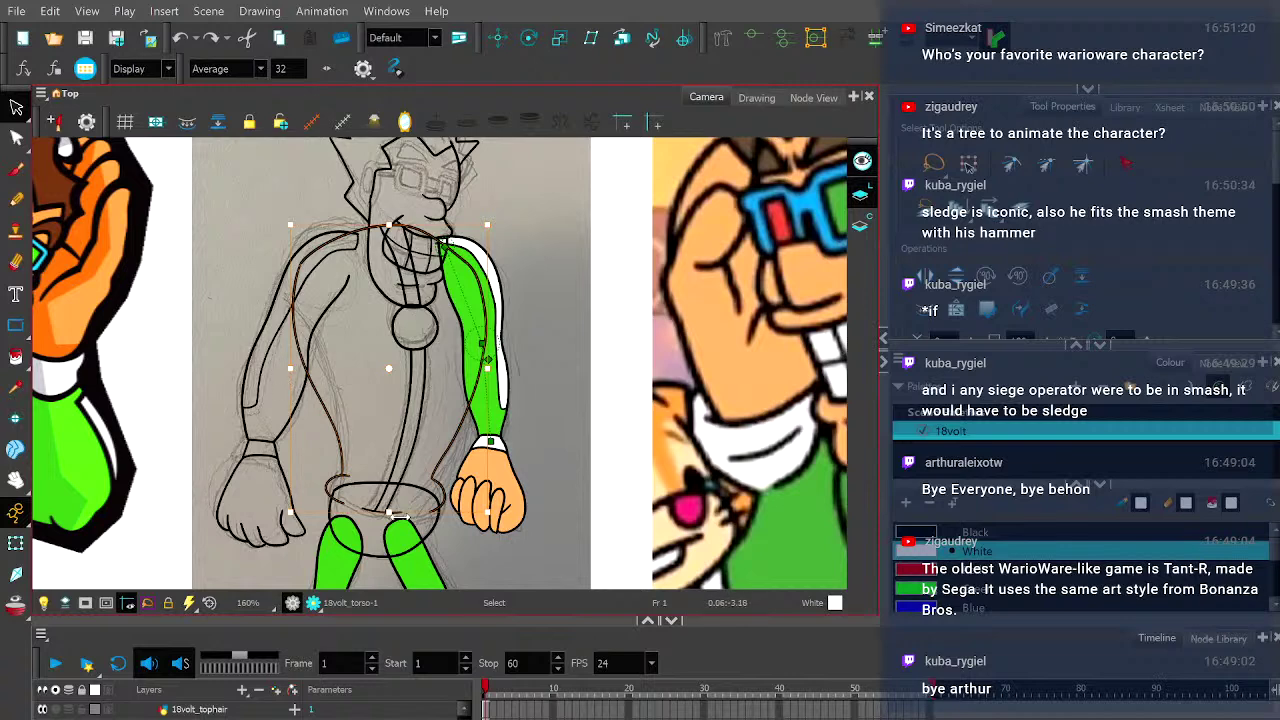
scroll(398, 514, up, 2)
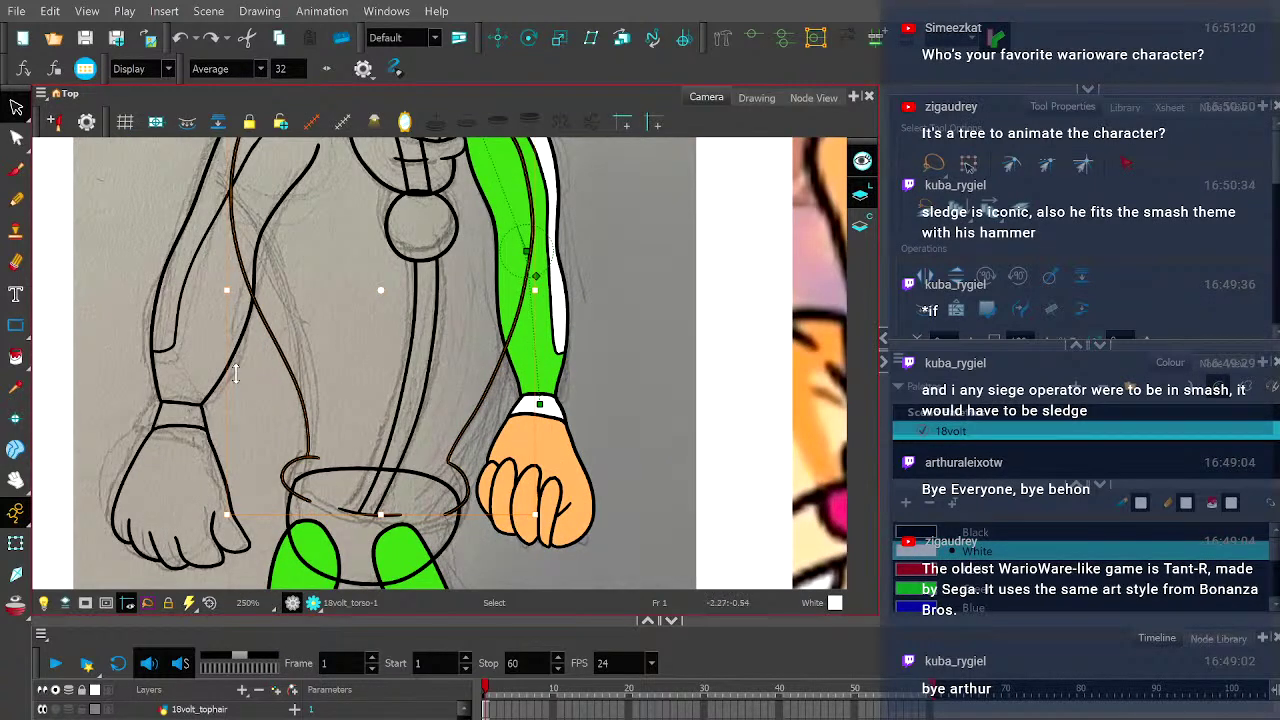
- Try to widen the torso drawing symmetrically on both sides
click(208, 287)
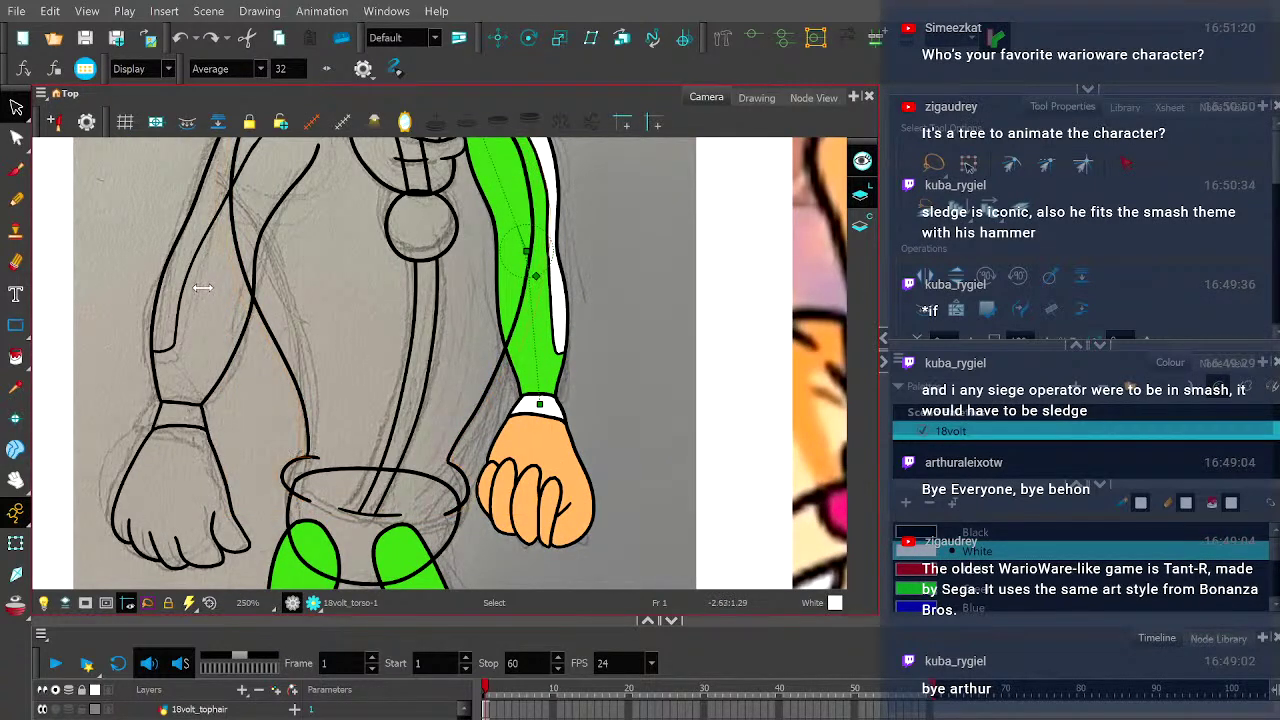
click(201, 288)
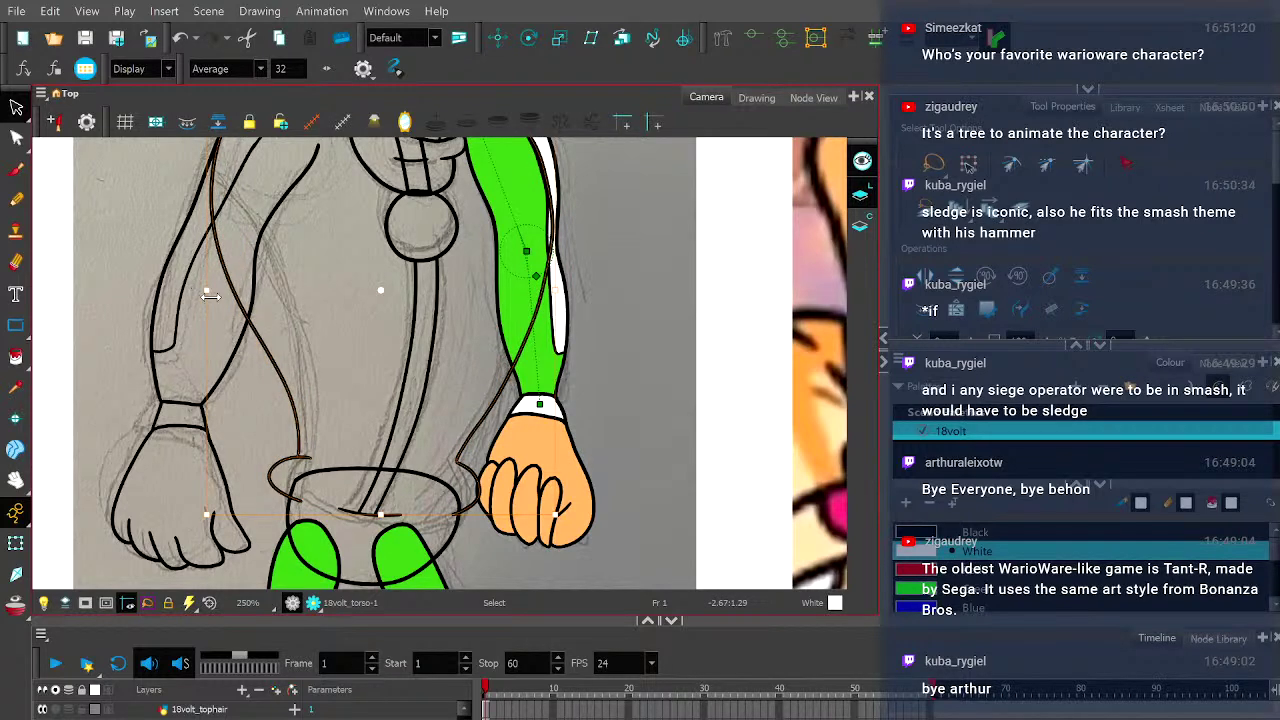
scroll(201, 288, down, 3)
scroll(285, 322, up, 2)
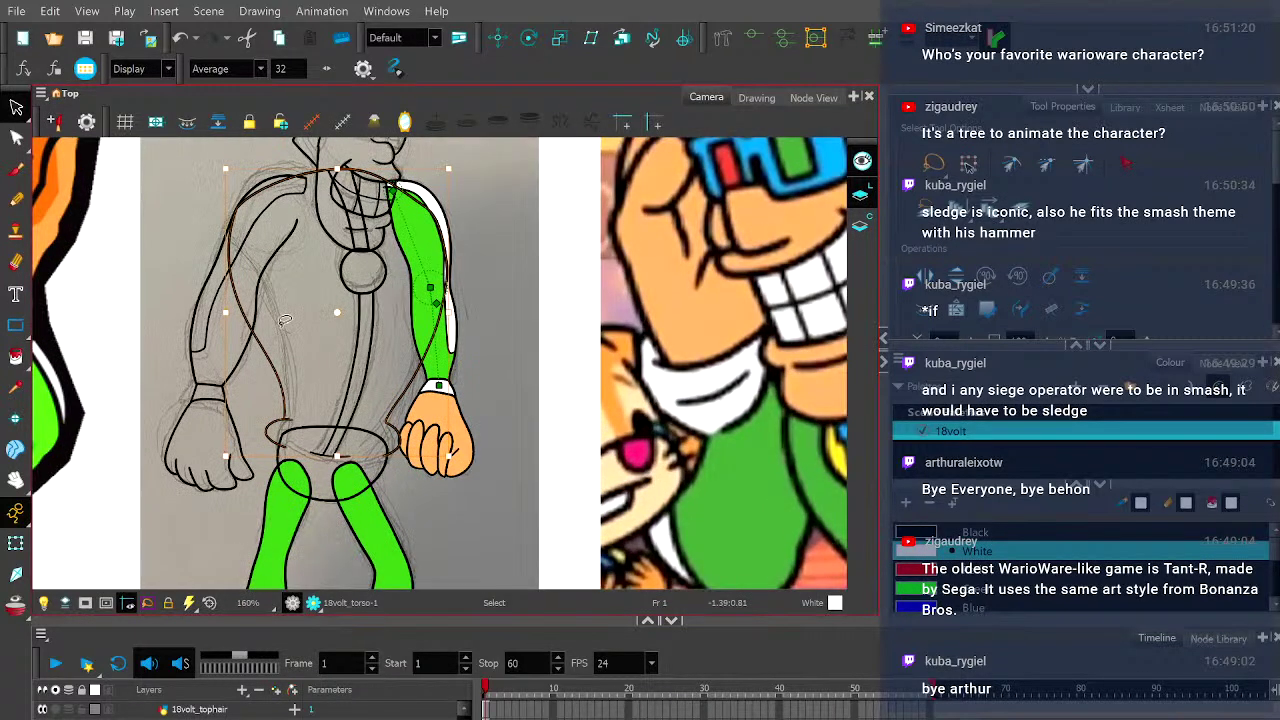
scroll(285, 321, down, 3)
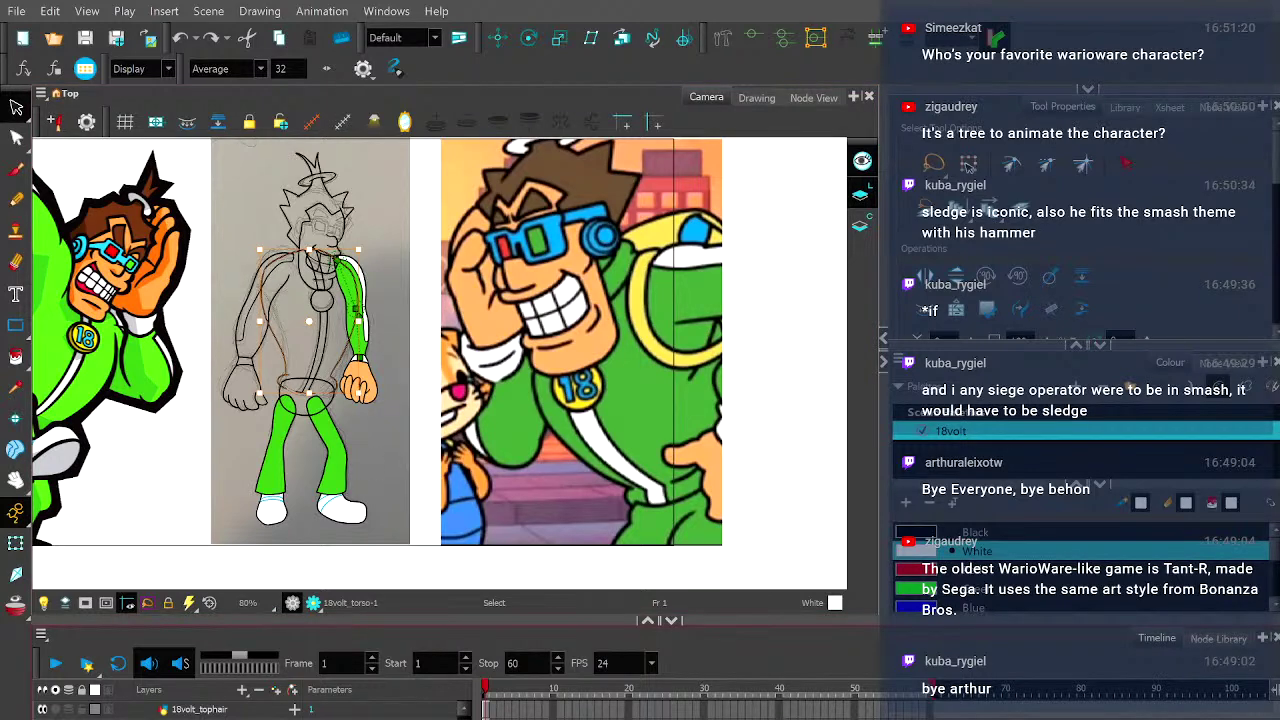
scroll(200, 709, down, 2)
- Select the pelvis drawing and move its pivot down from the torso to the middle of the pelvis with the Rotate tool
key(b)
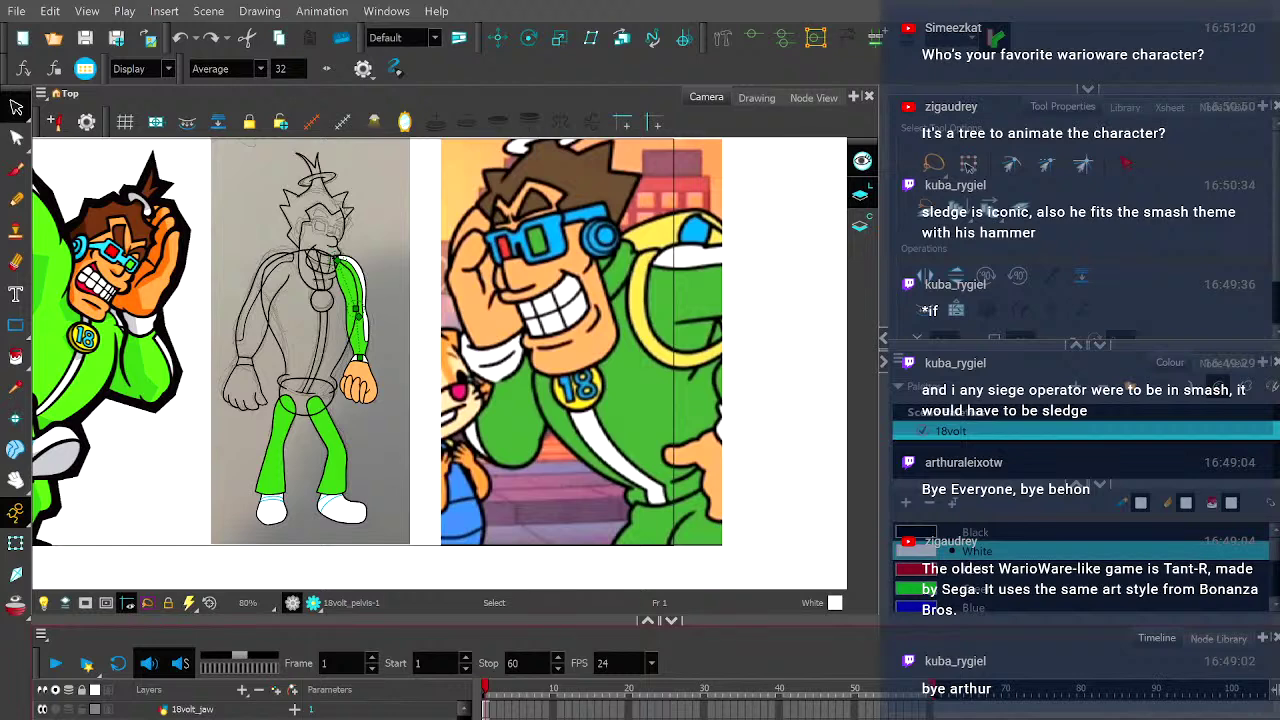
scroll(200, 709, down, 2)
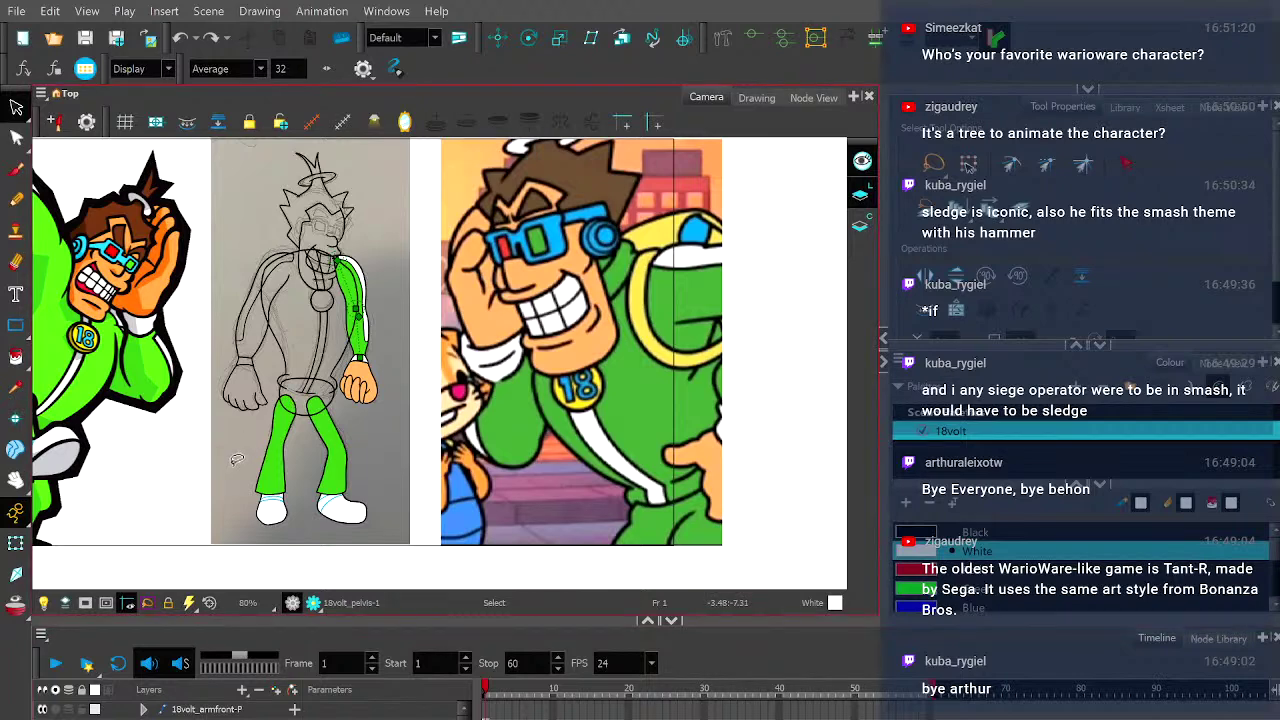
key(shift+t)
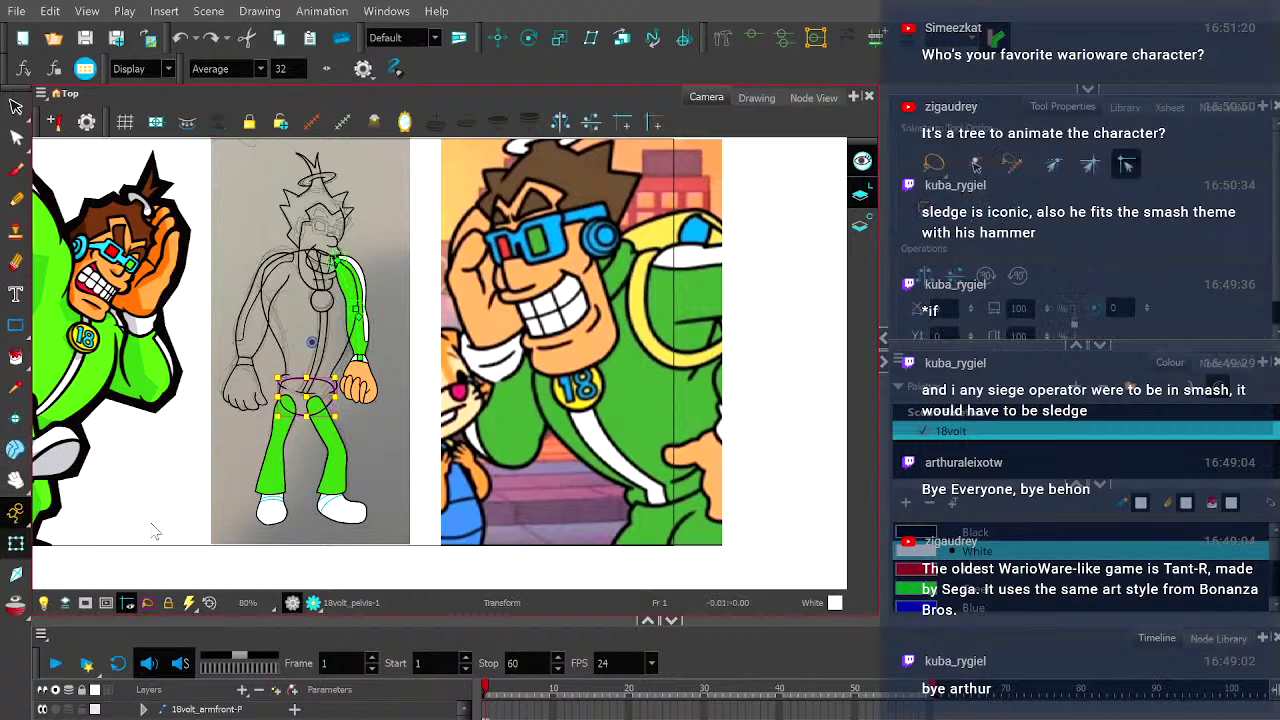
click(196, 518)
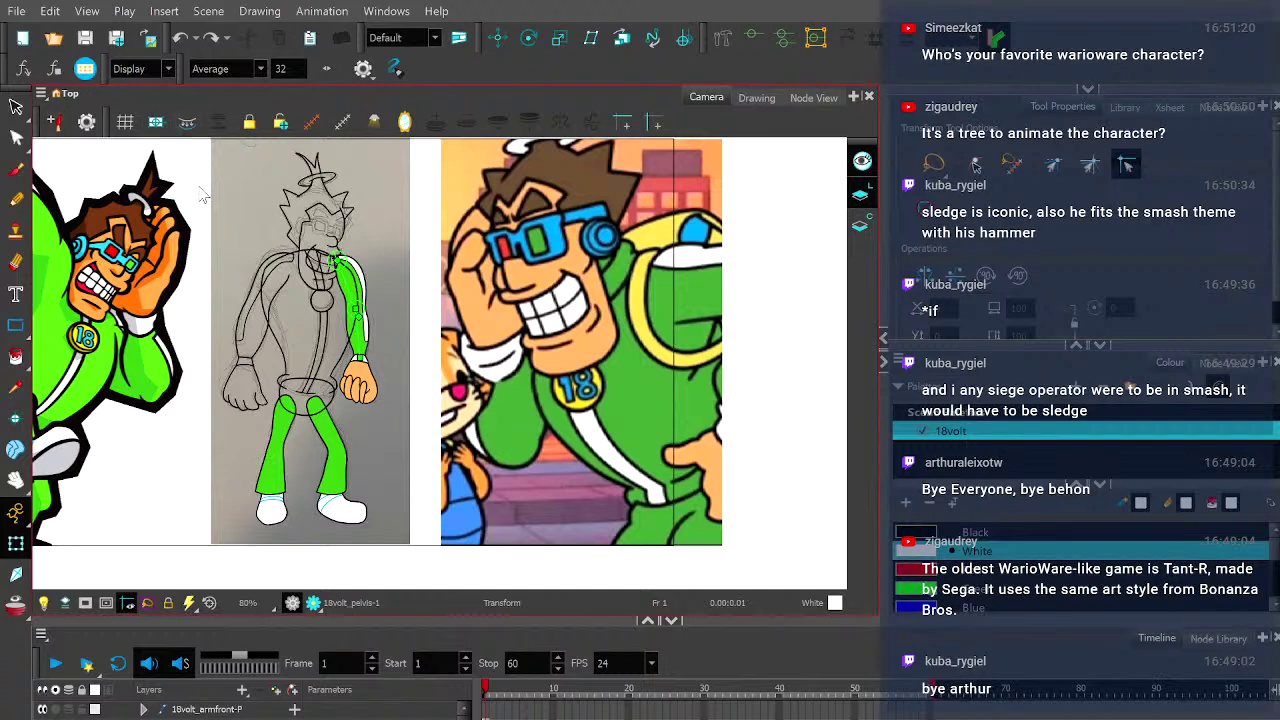
key(space)
scroll(250, 397, up, 2)
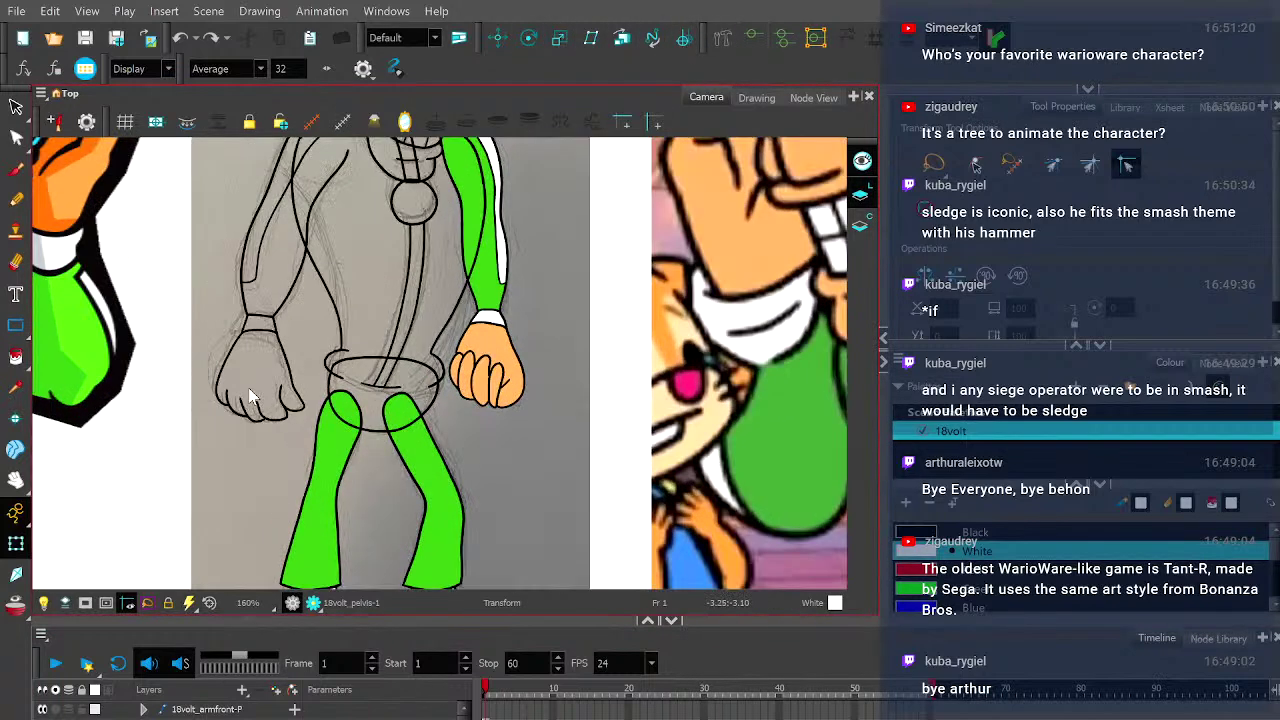
scroll(200, 709, down, 2)
click(200, 718)
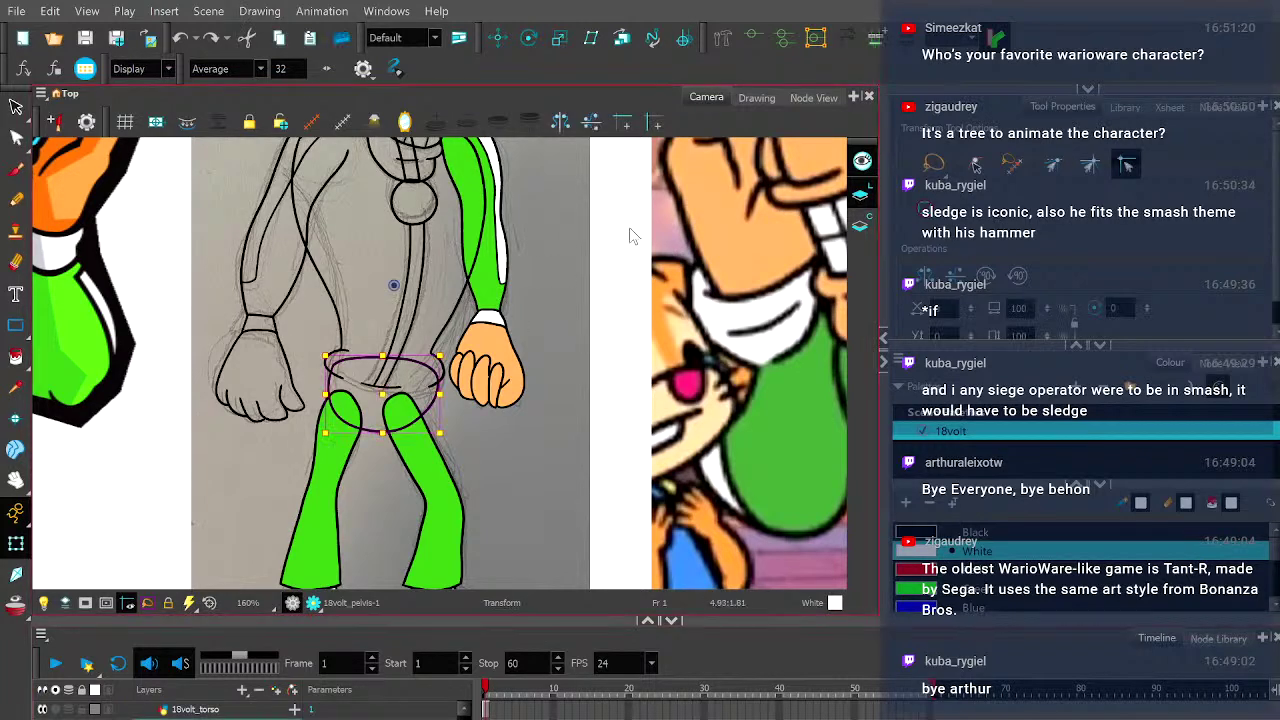
click(528, 37)
drag(394, 285, 381, 395)
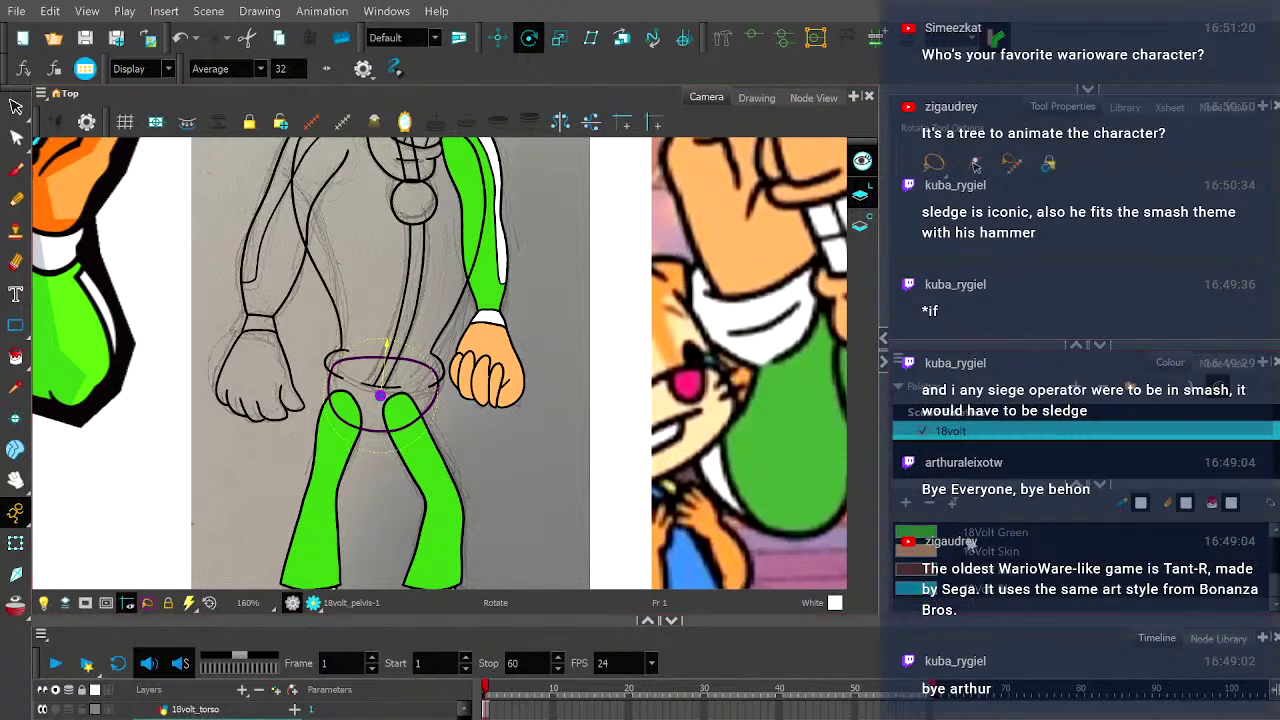
- Fill the pelvis with the 18Volt Green colour using the Paint tool
click(970, 533)
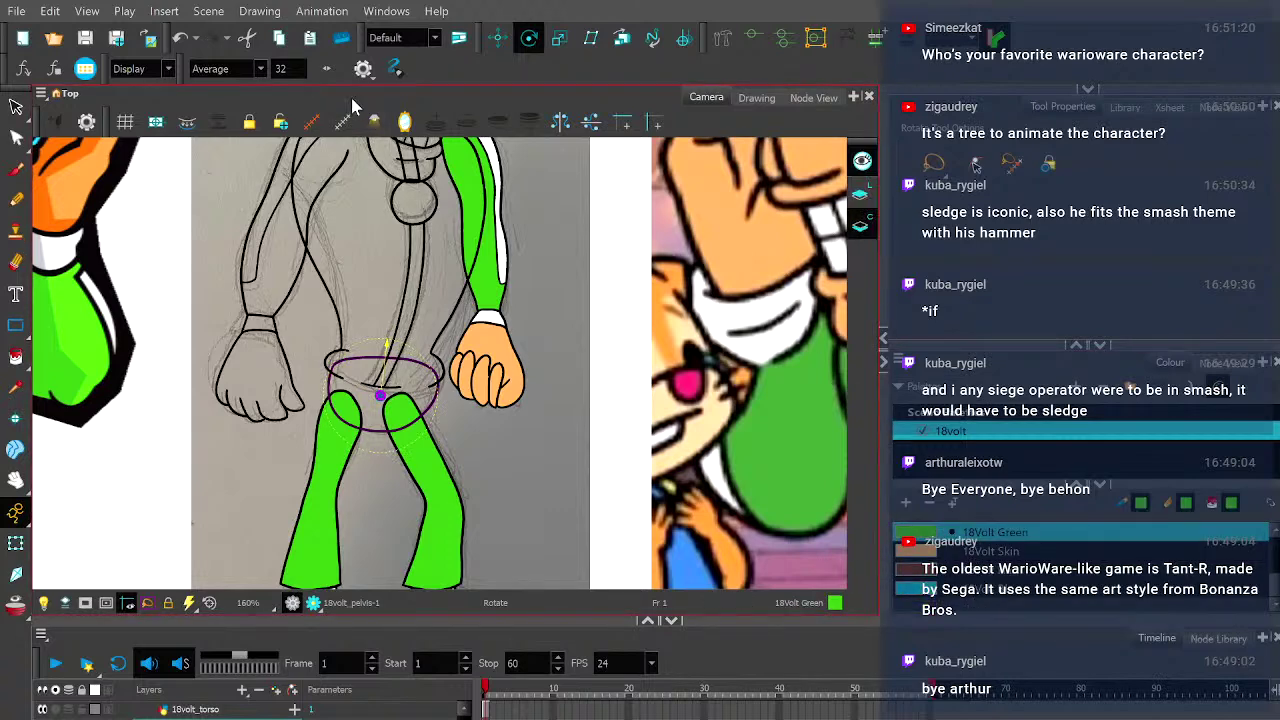
click(15, 357)
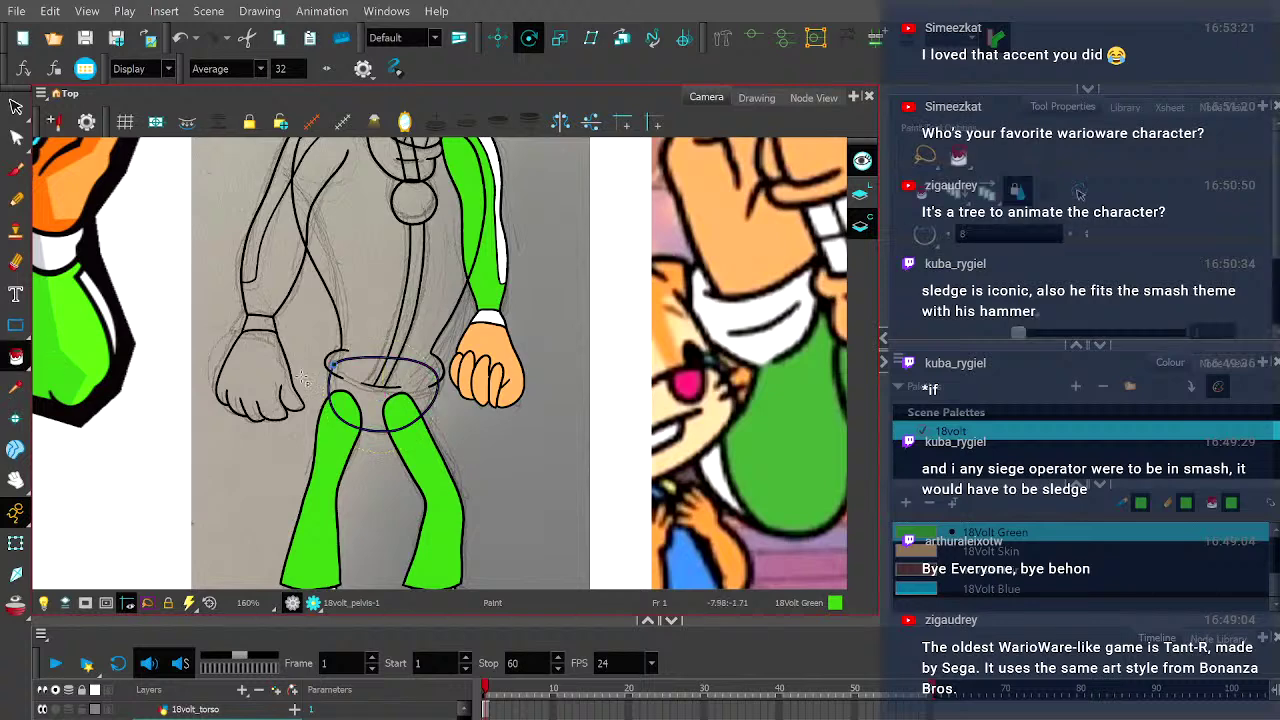
click(378, 397)
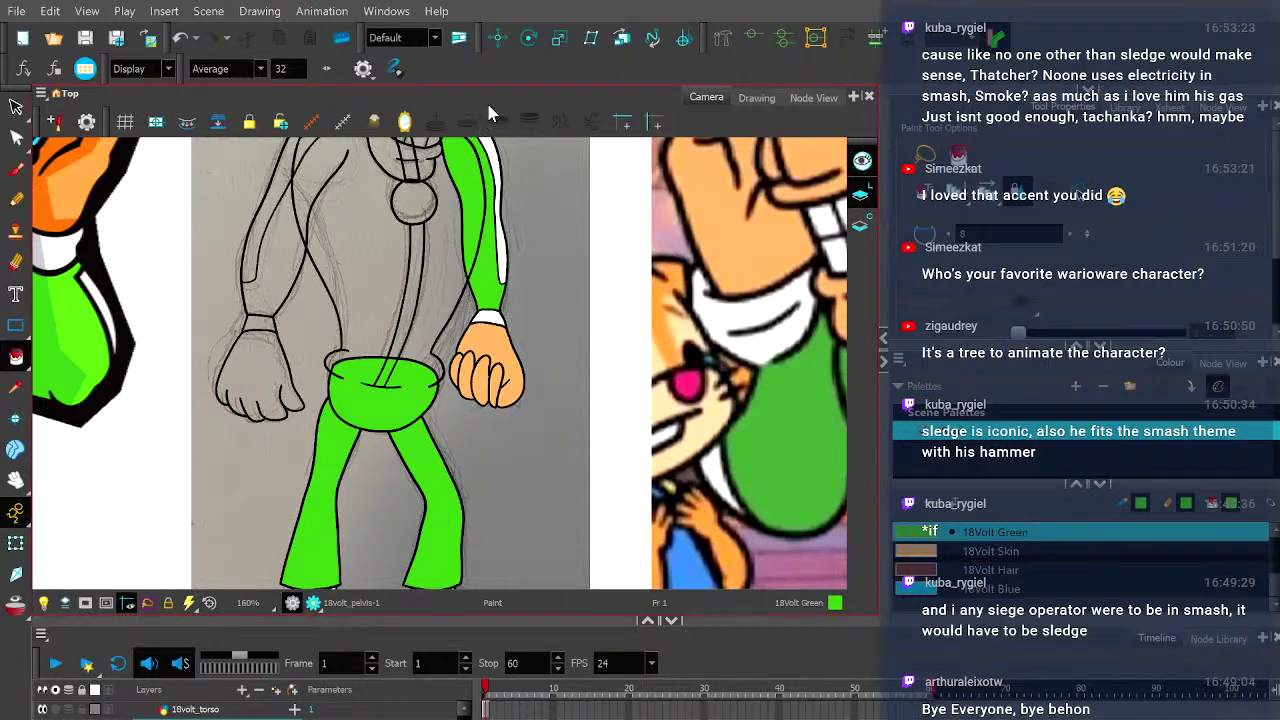
- Lower the pelvis pivot slightly to just above the crotch with the Rotate tool
click(527, 40)
click(390, 382)
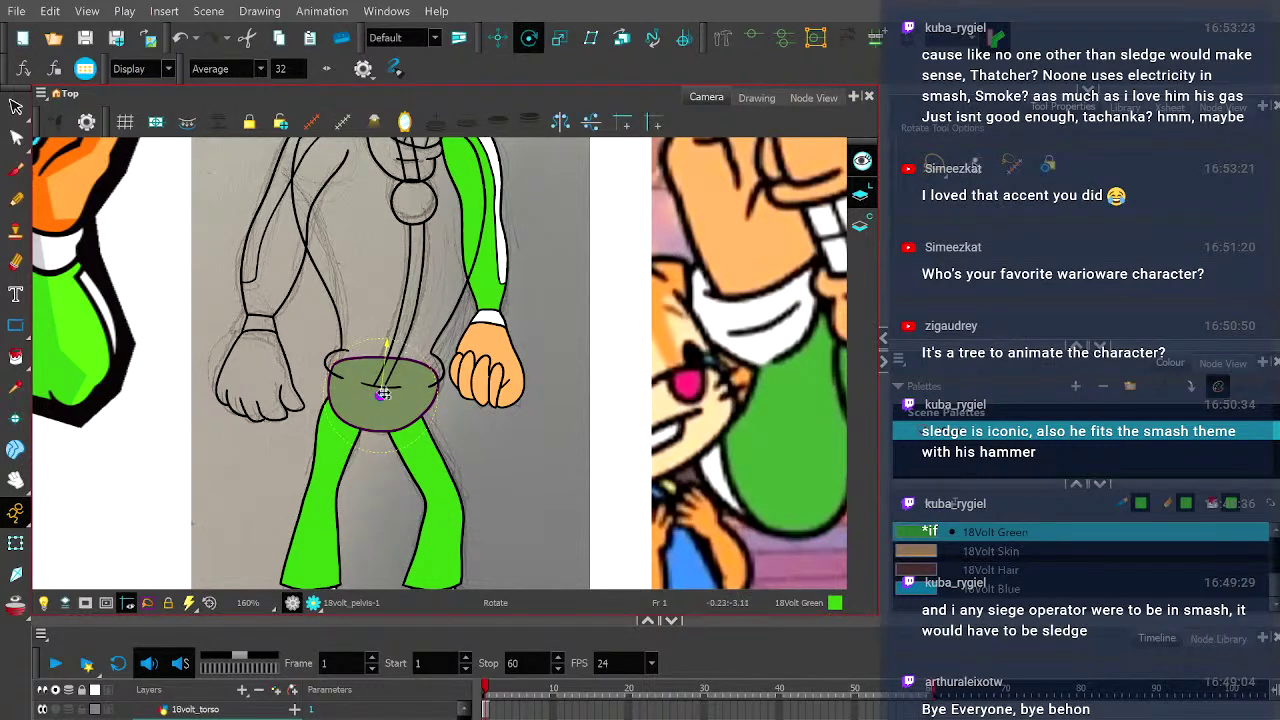
drag(381, 394, 379, 413)
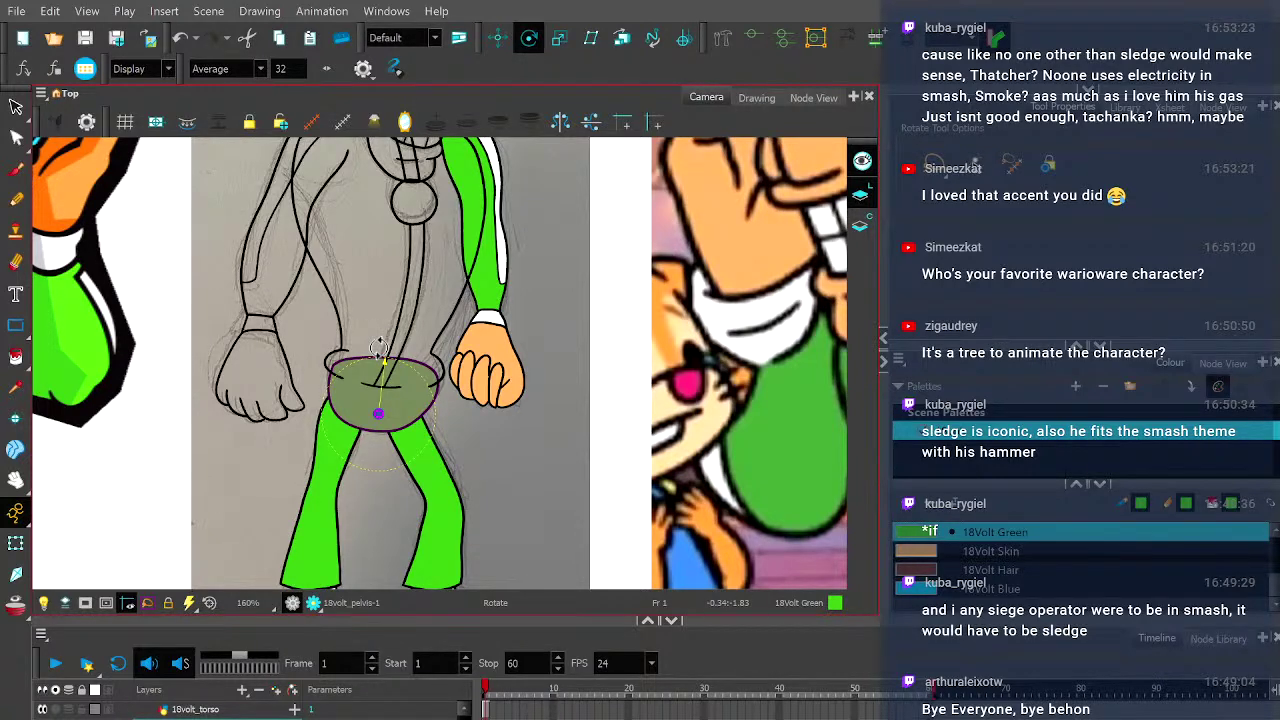
- Select the torso drawing on the line-art character
scroll(380, 372, down, 2)
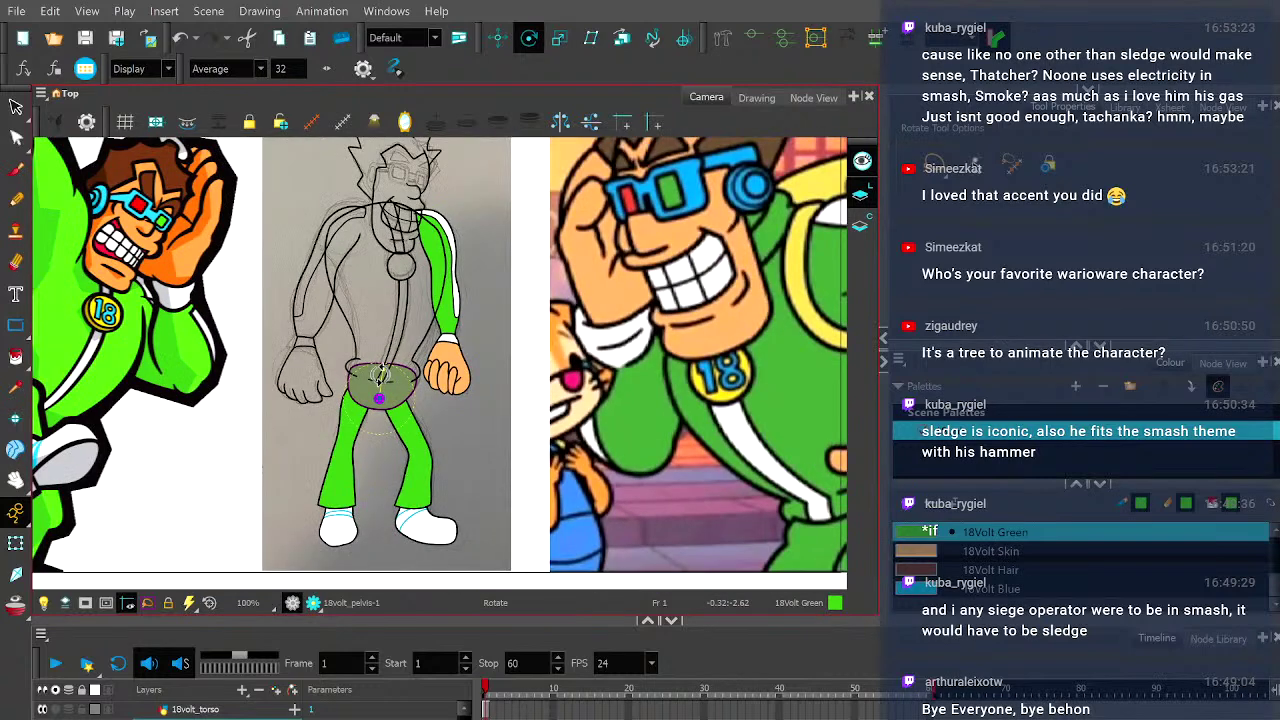
scroll(380, 375, down, 1)
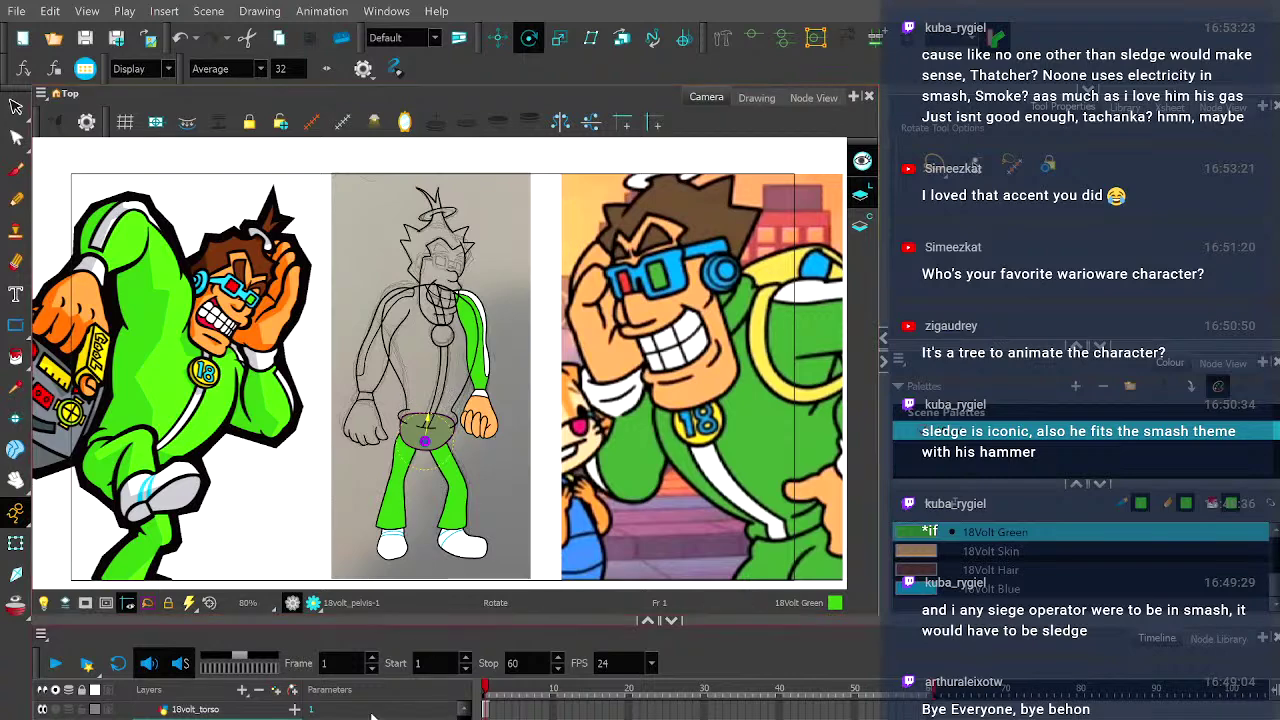
scroll(260, 712, down, 2)
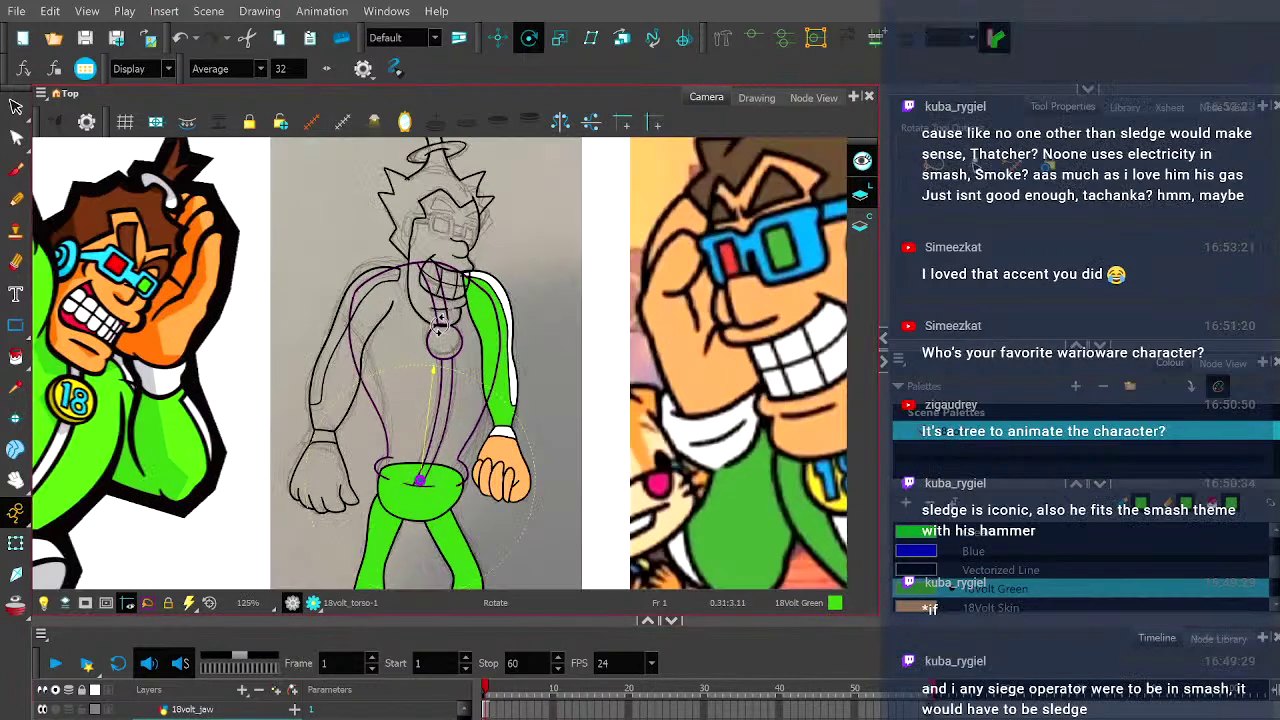
click(440, 332)
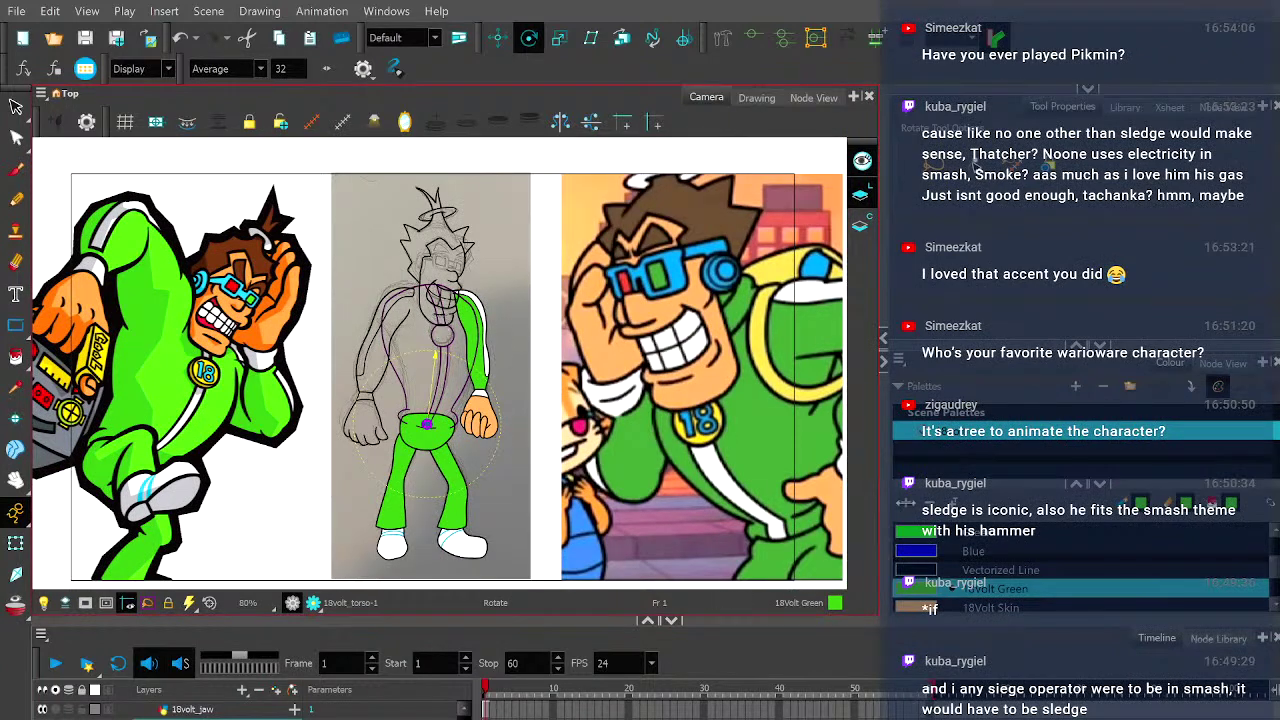
- Add a new colour swatch below 18Volt Blue and name it 18Volt Yellow
scroll(953, 590, down, 1)
click(953, 590)
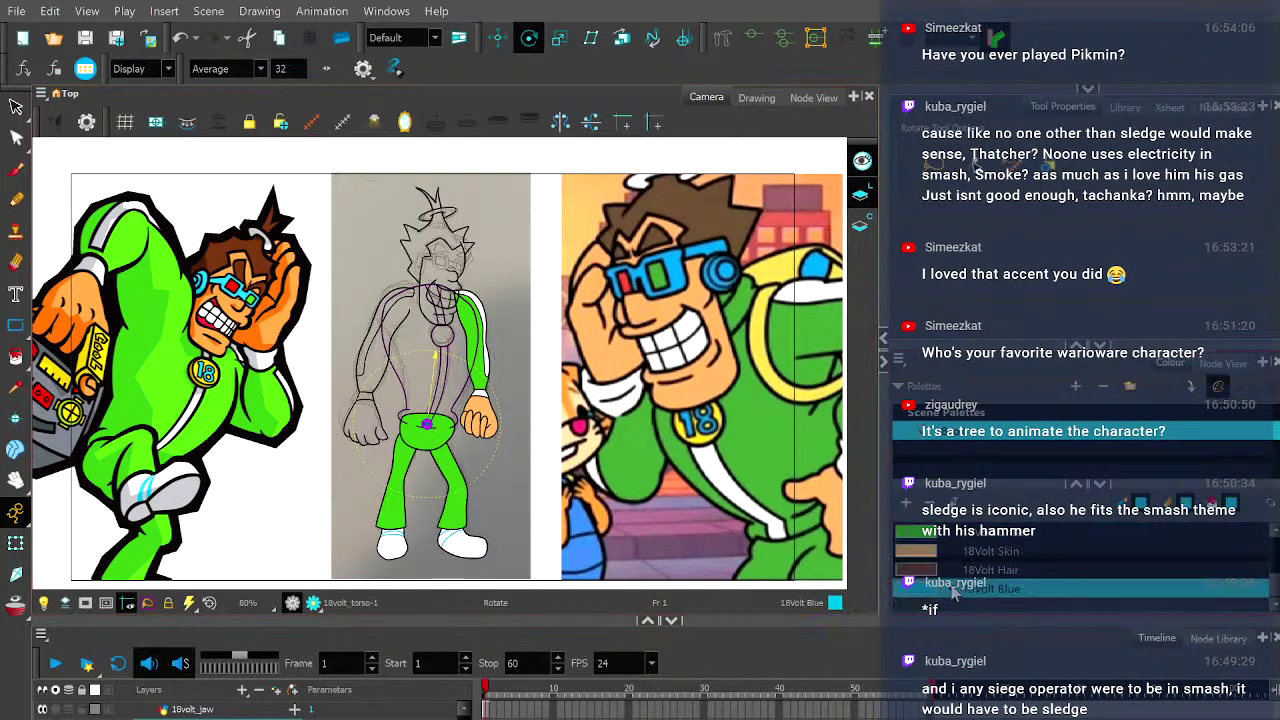
click(906, 505)
double_click(980, 593)
text(18)
text(Volt: Yellow)
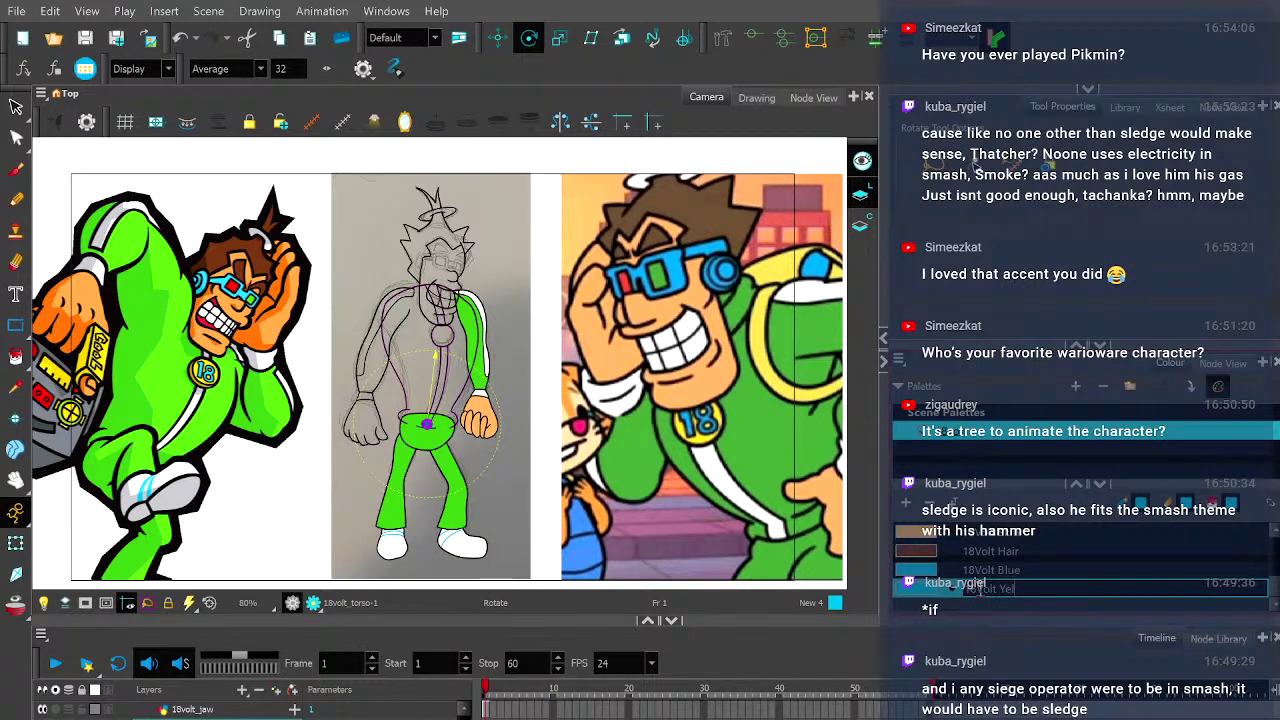
key(Return)
- Set the 18Volt Yellow swatch to the medallion's yellow, sampled from the reference artwork with the Dropper tool
scroll(977, 587, down, 5)
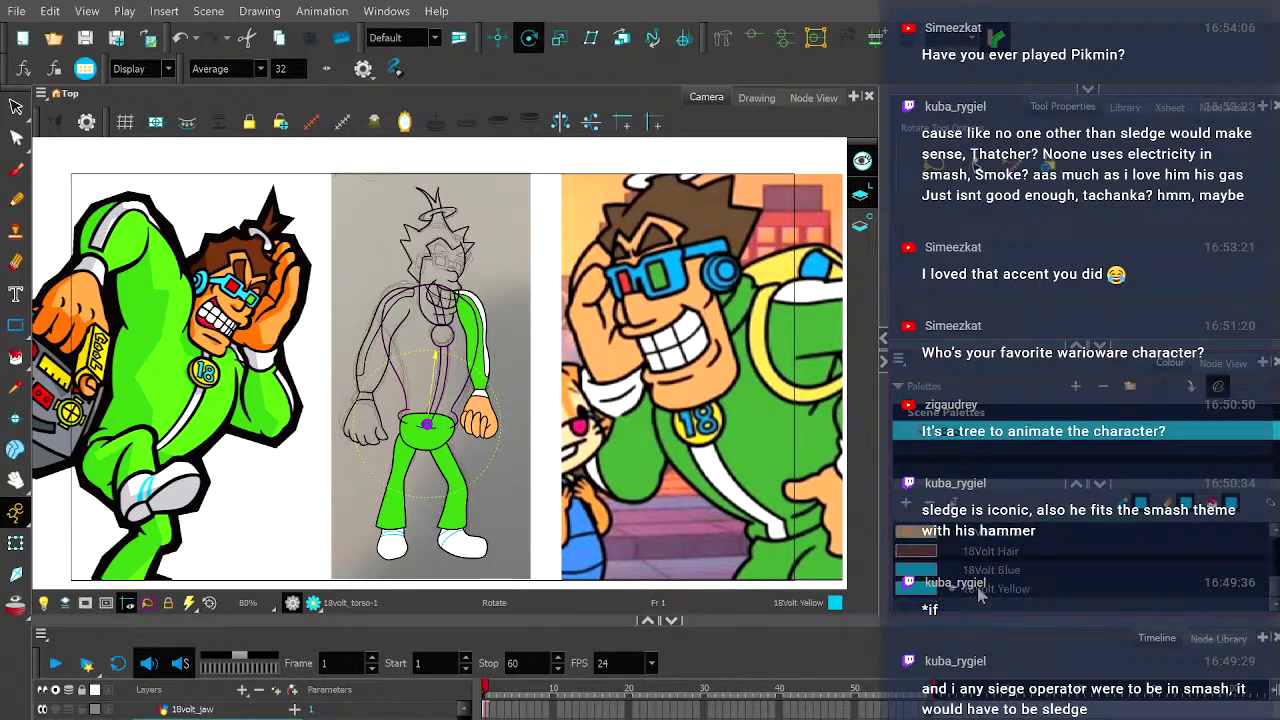
click(928, 590)
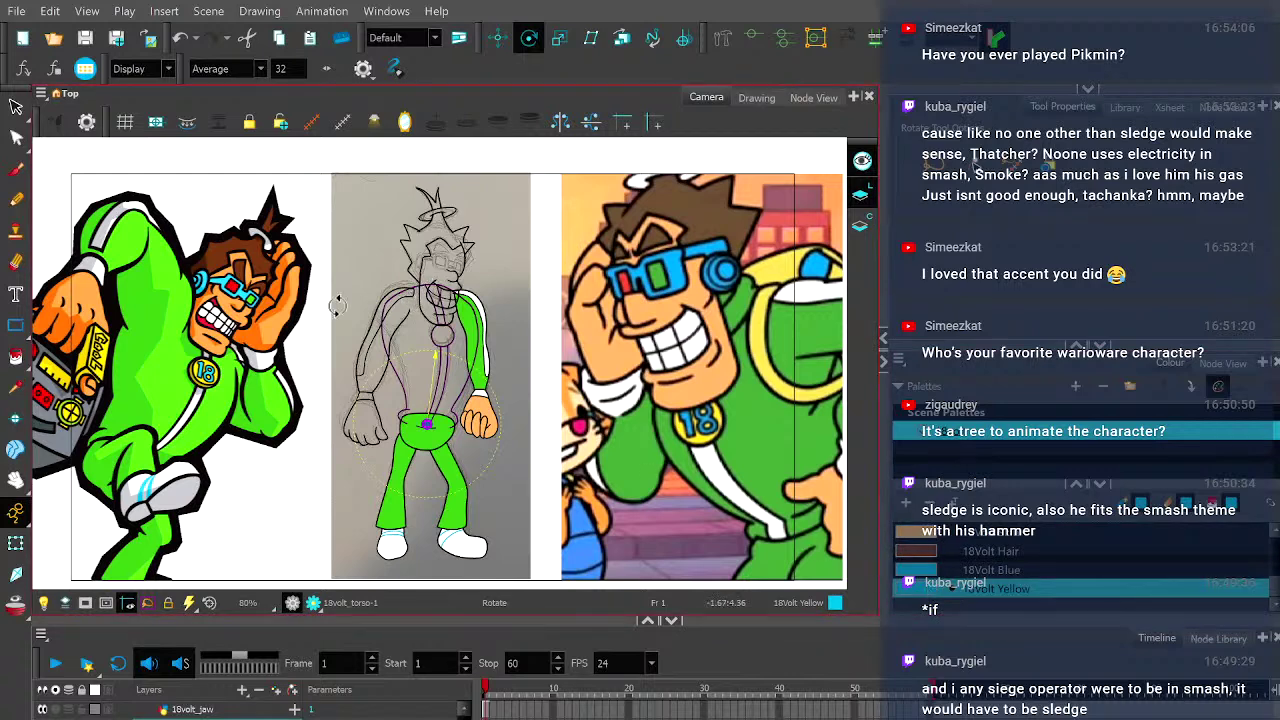
click(15, 387)
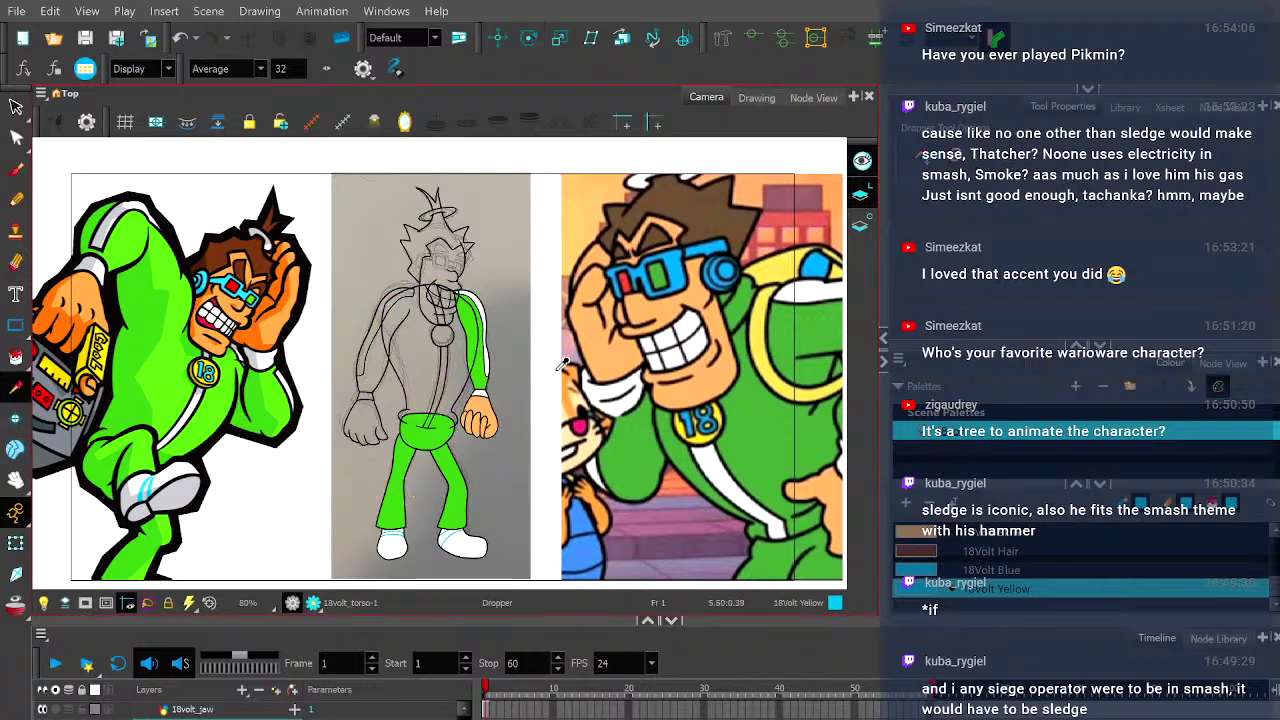
scroll(193, 355, up, 3)
scroll(193, 355, up, 2)
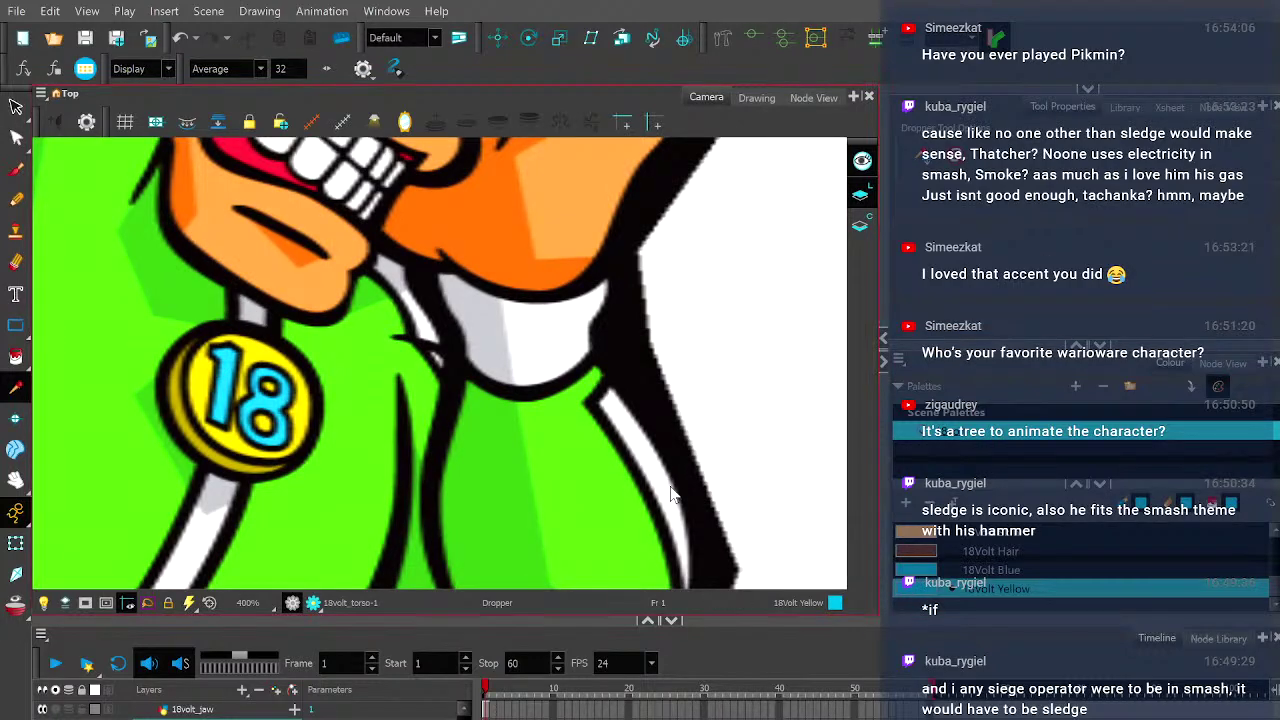
click(256, 350)
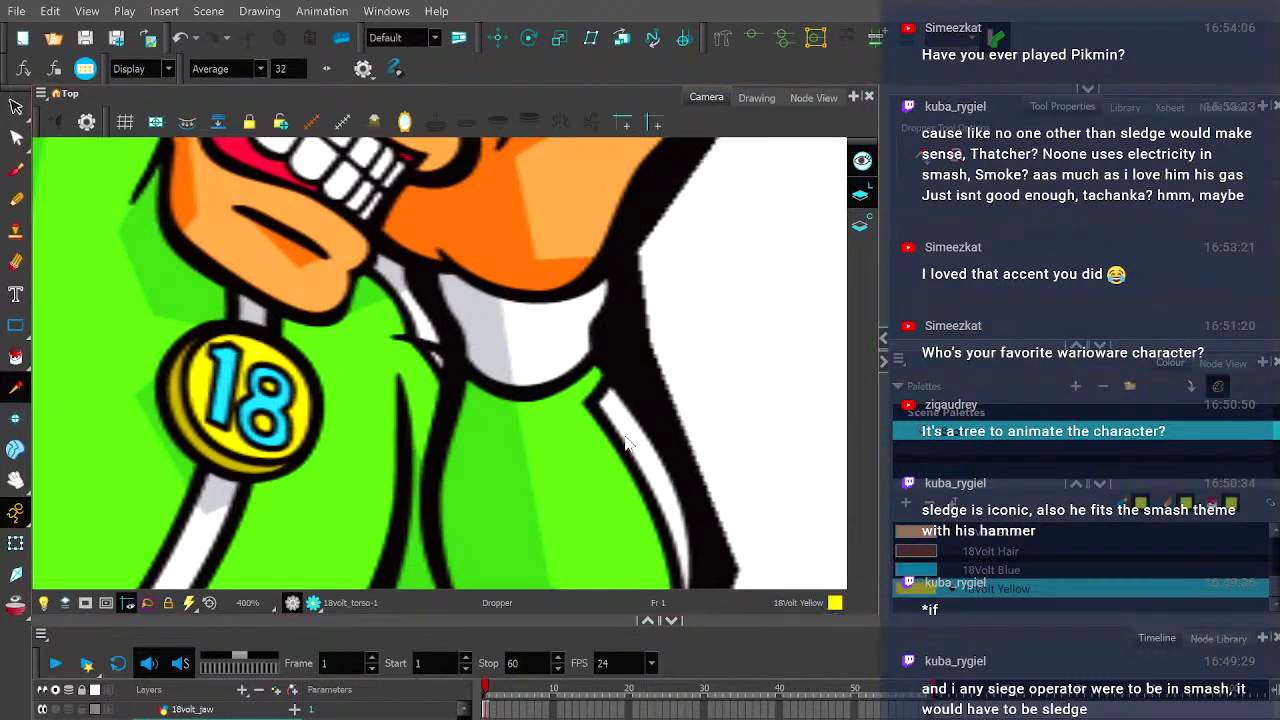
- Close the gaps at both ends of the torso's waist line with 18Volt Green Brush strokes in the Colour Art
scroll(652, 382, down, 6)
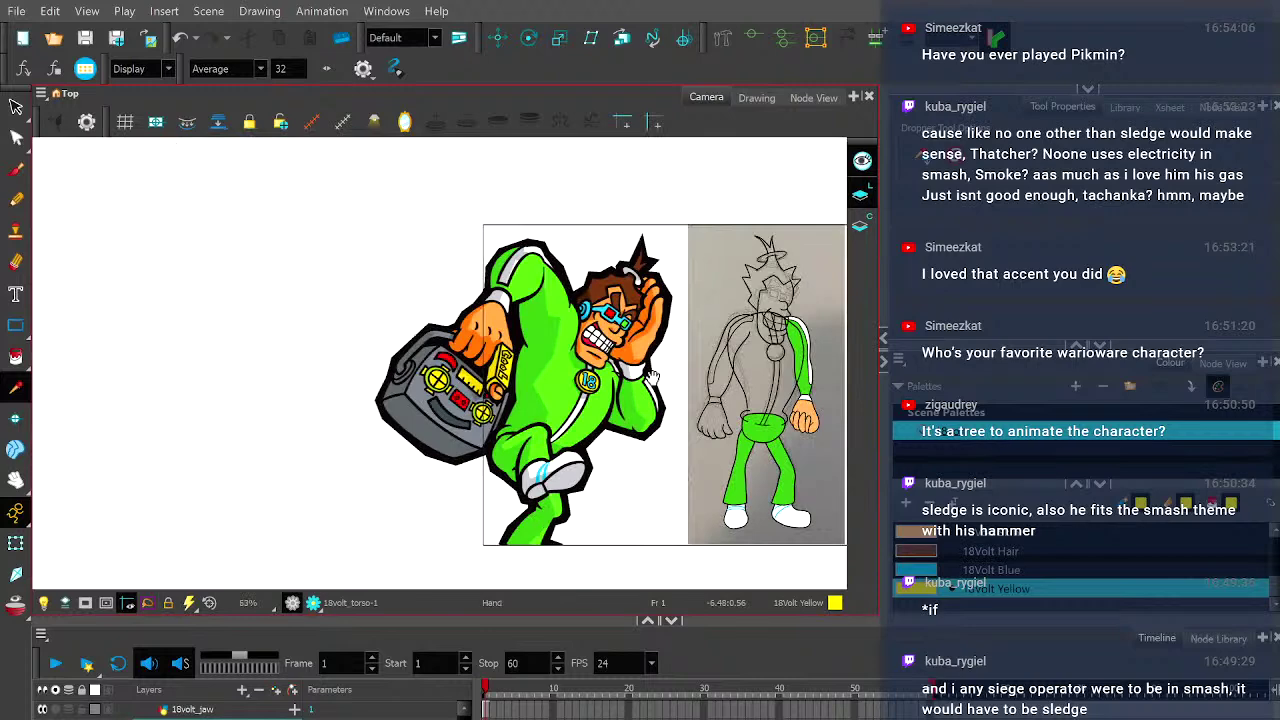
drag(652, 380, 480, 348)
scroll(562, 330, up, 2)
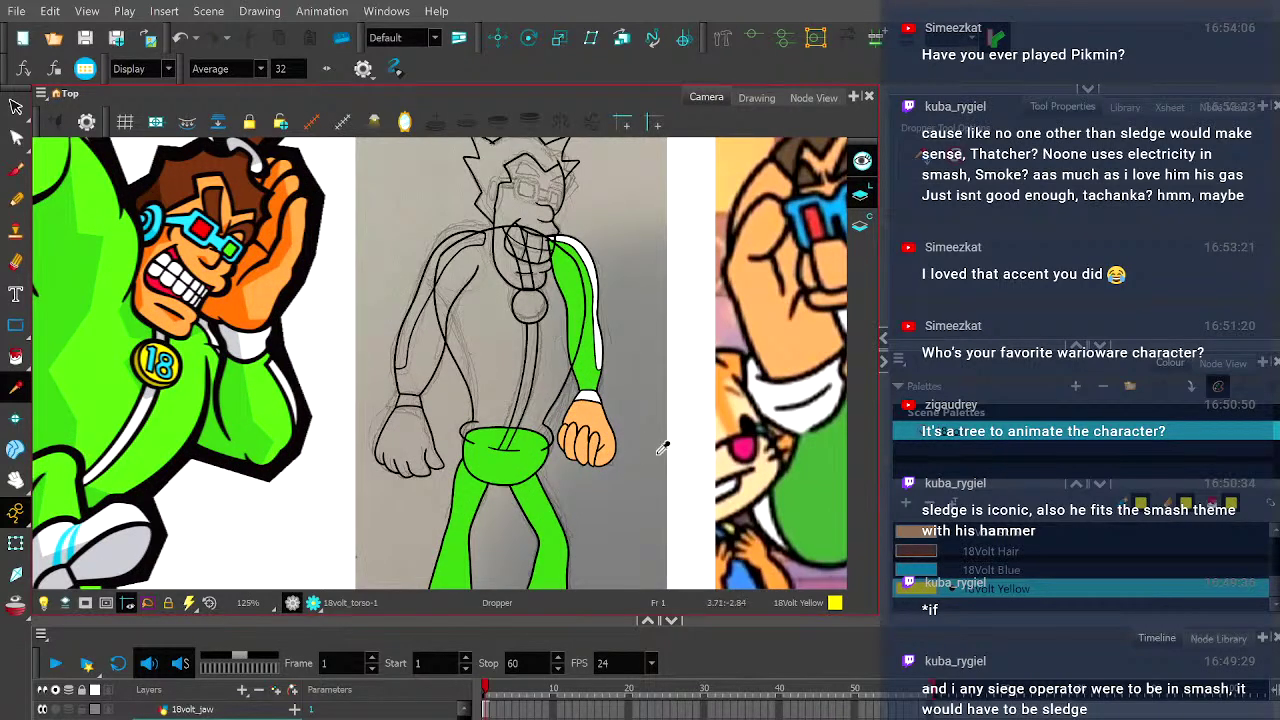
click(16, 545)
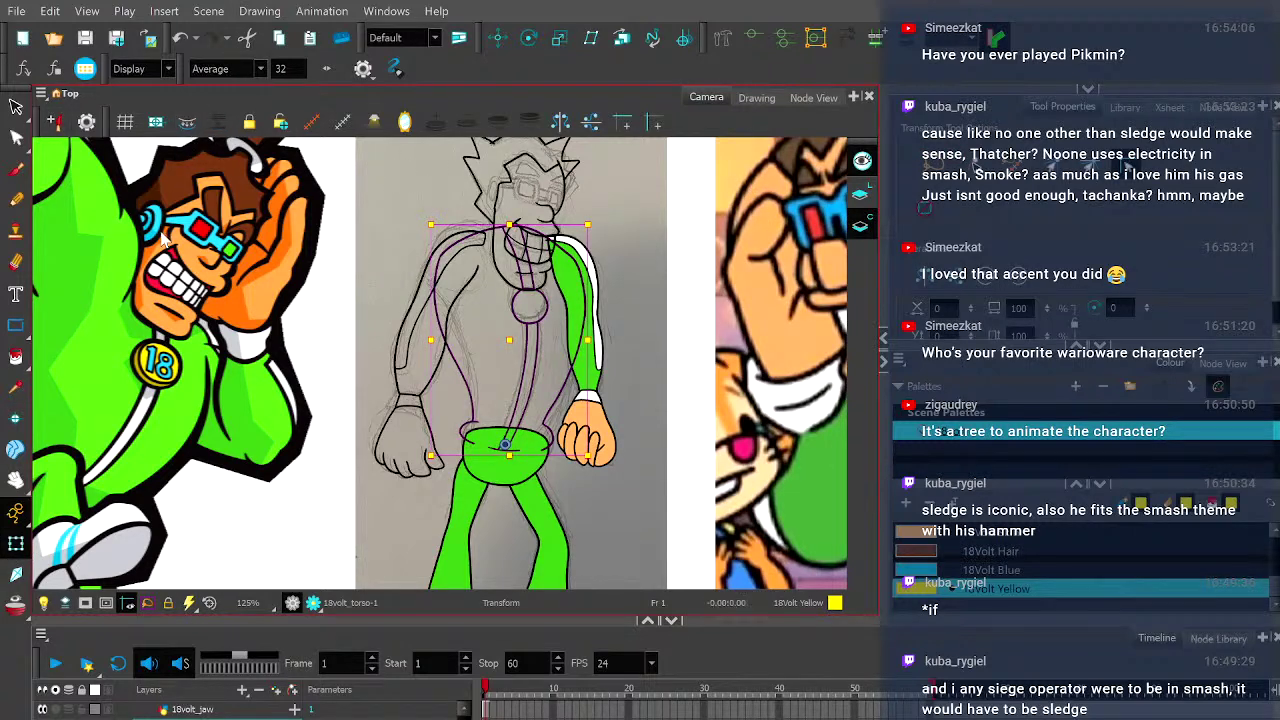
scroll(960, 562, up, 3)
click(960, 569)
click(16, 170)
scroll(500, 455, up, 4)
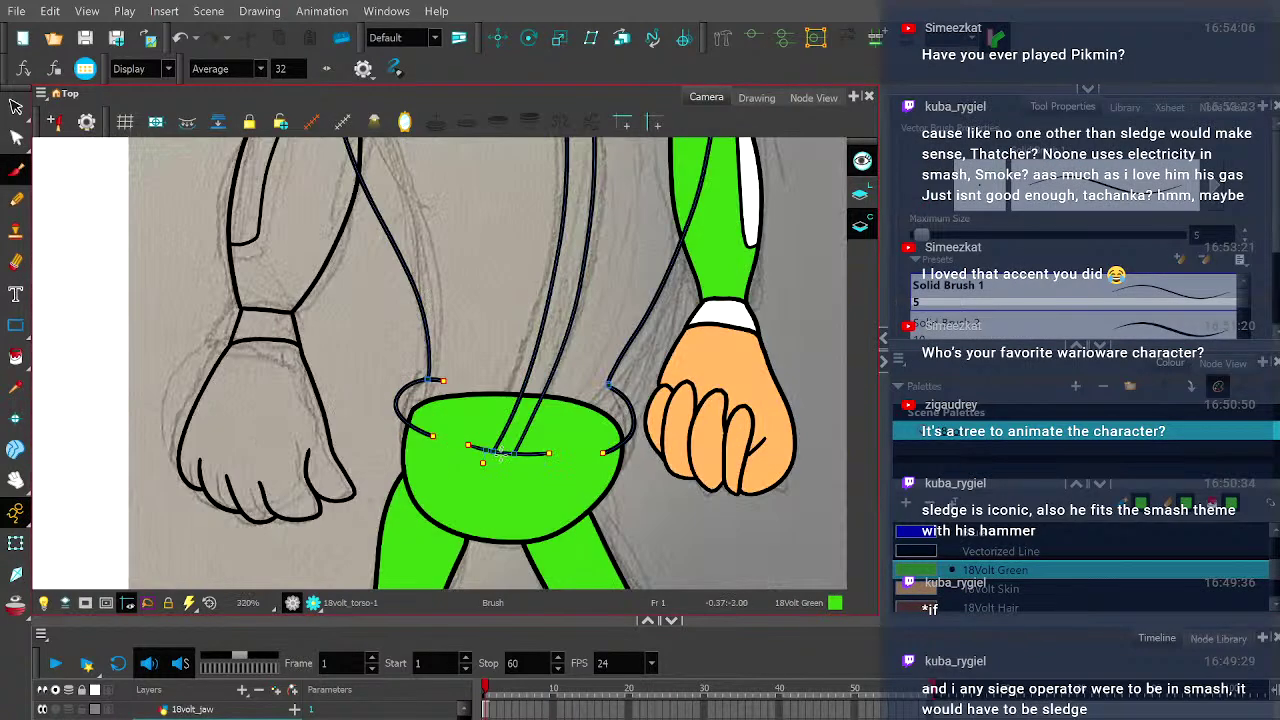
scroll(500, 455, up, 5)
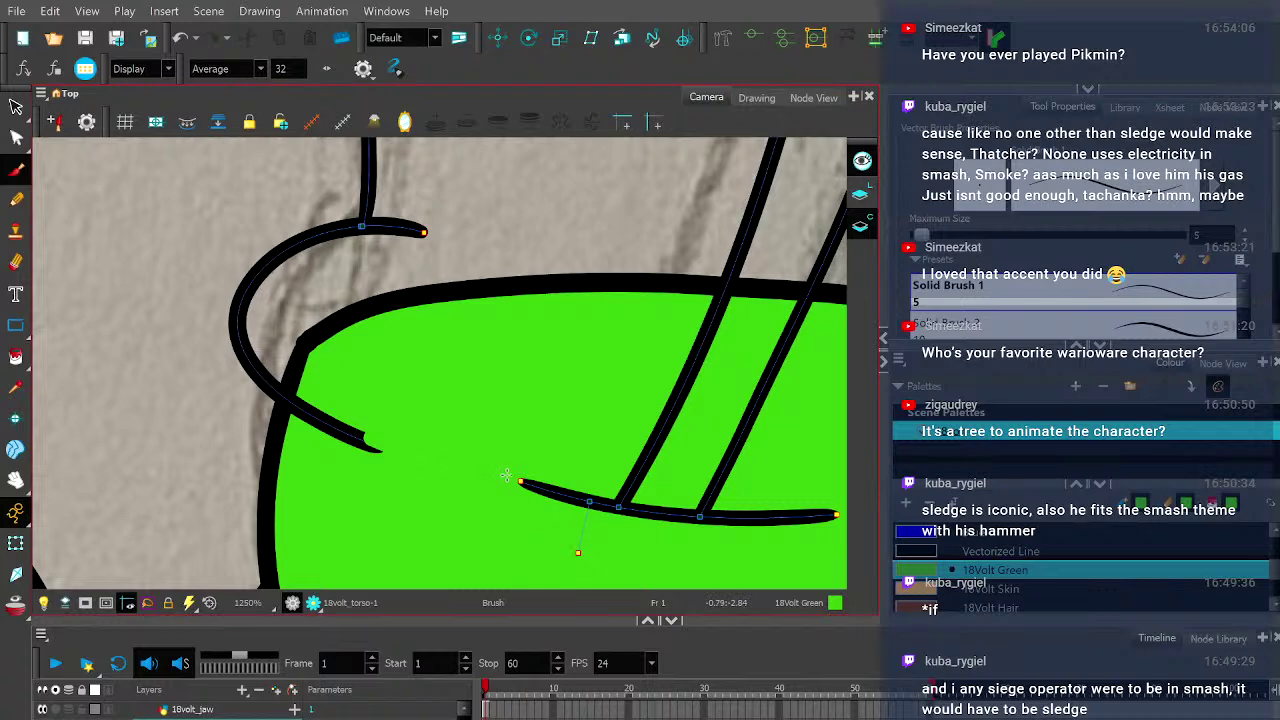
drag(563, 486, 183, 387)
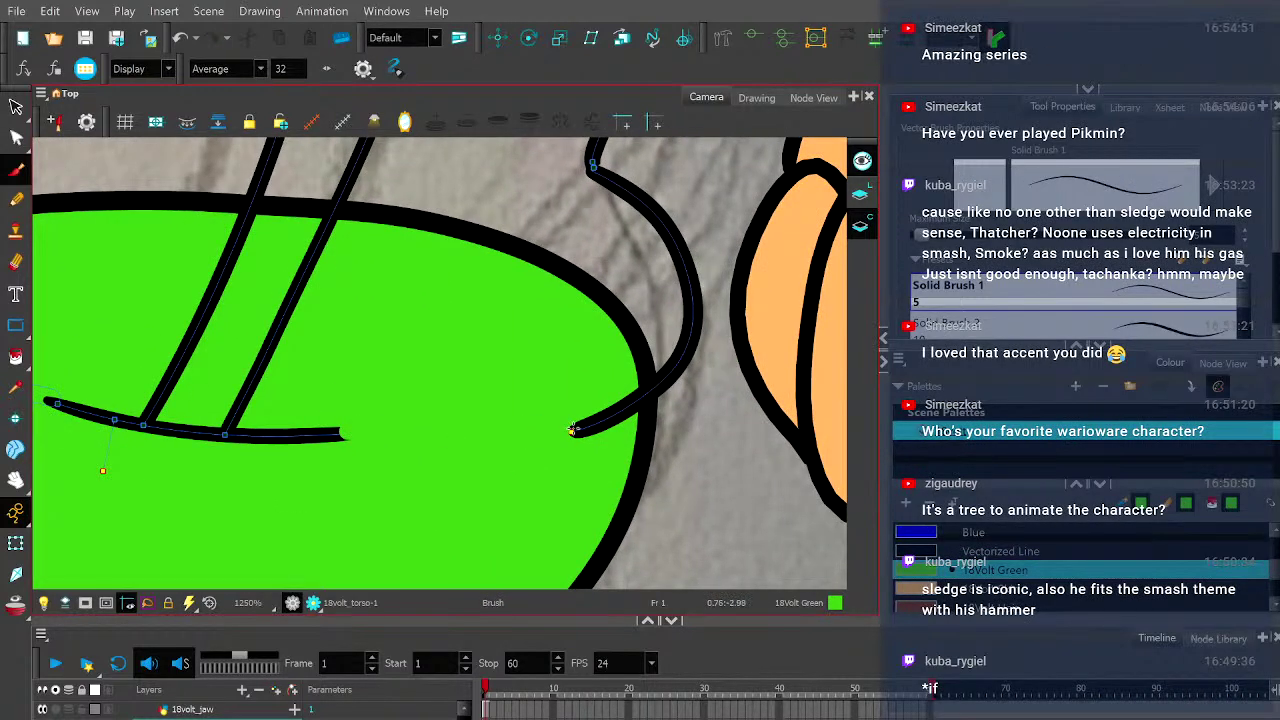
- Fill both halves of the torso with 18Volt Green using the Paint tool
scroll(575, 426, down, 8)
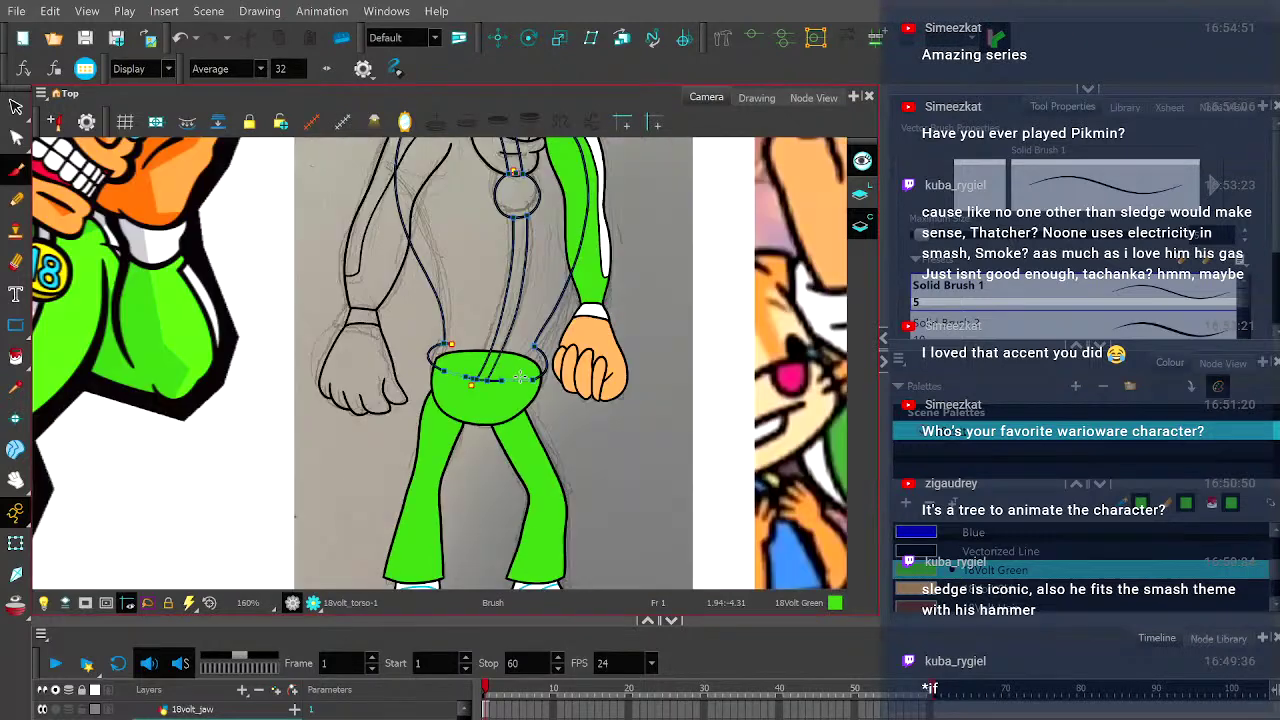
scroll(520, 376, up, 2)
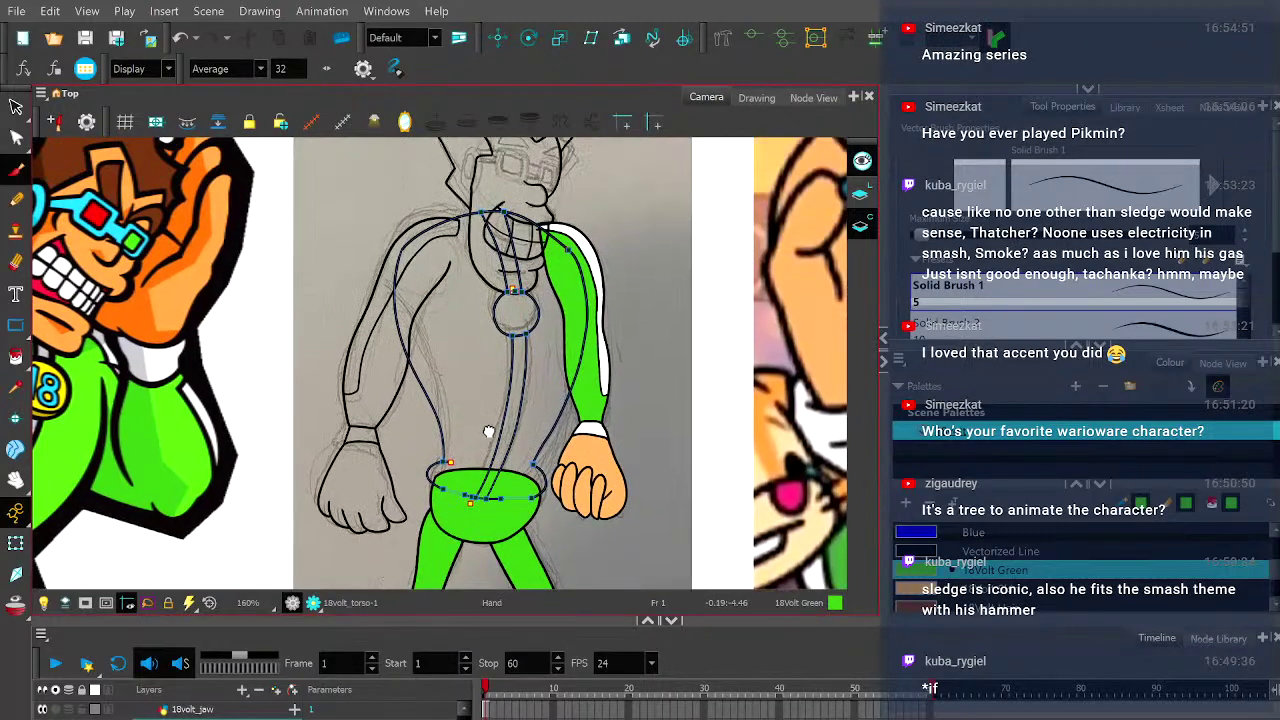
click(15, 357)
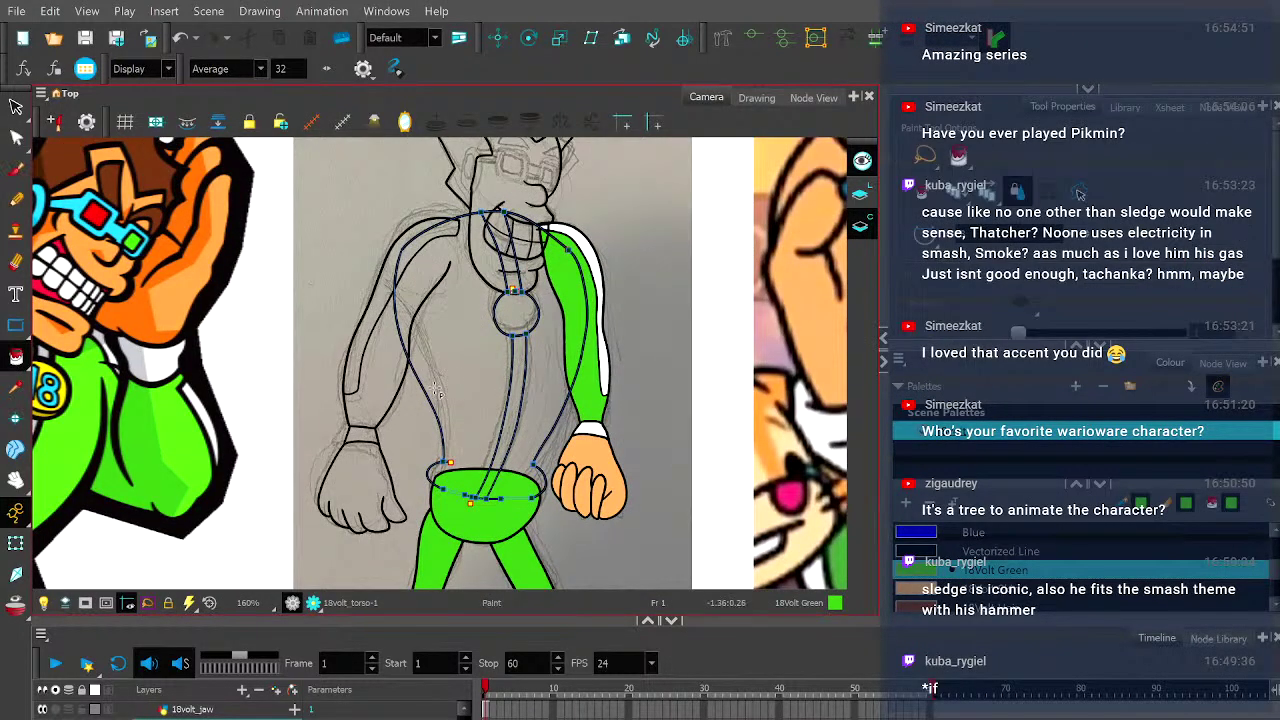
click(456, 386)
click(542, 383)
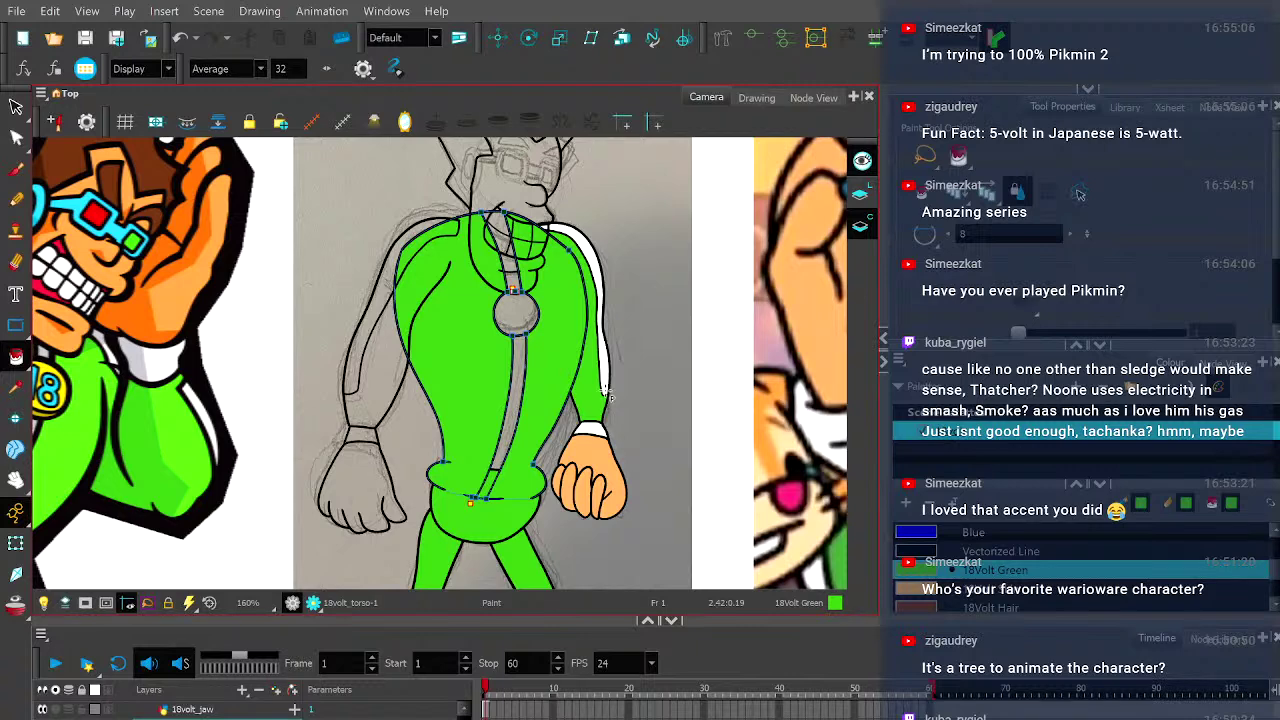
- Fill the torso's centre stripe with White, both below and above the medallion
scroll(934, 574, up, 2)
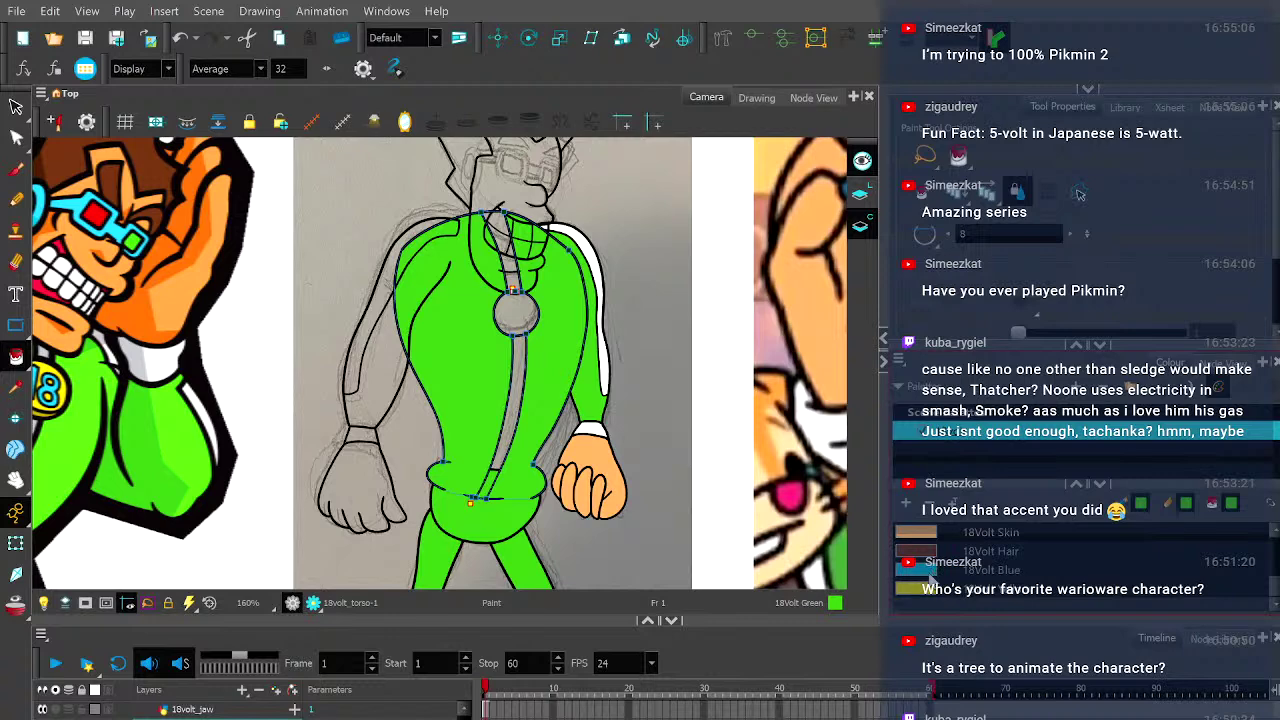
scroll(934, 578, up, 2)
click(960, 551)
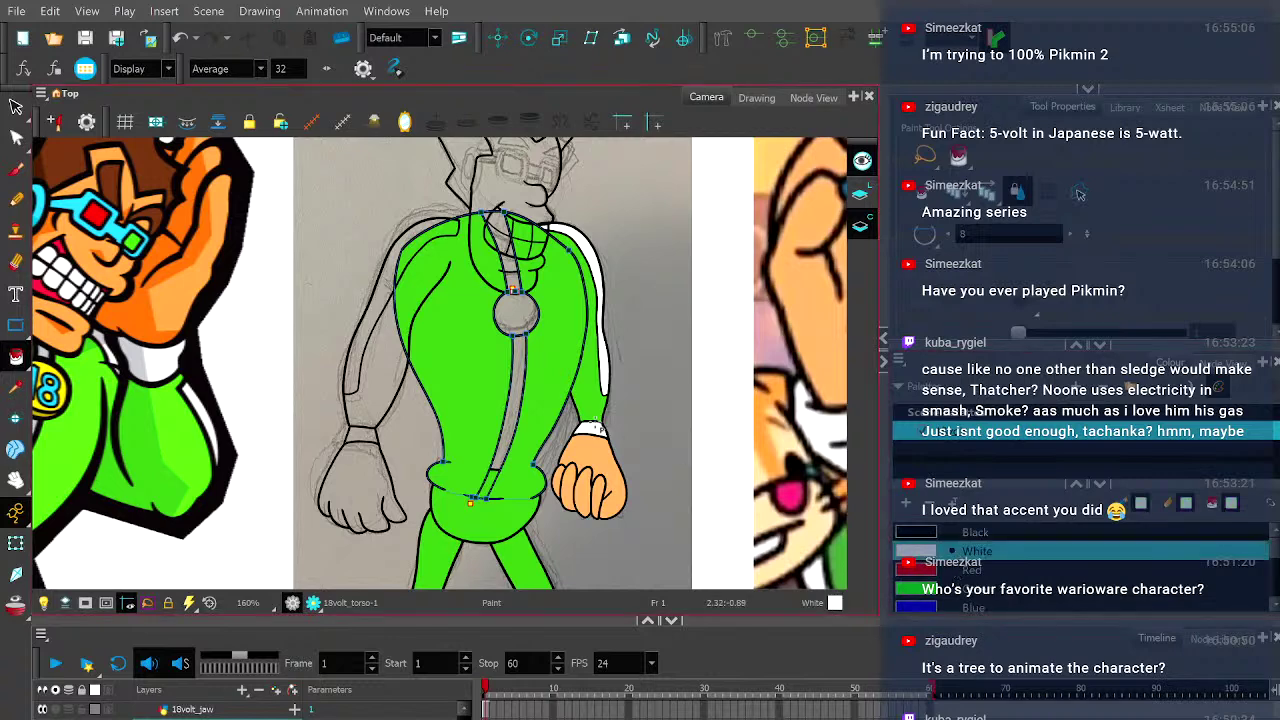
click(508, 403)
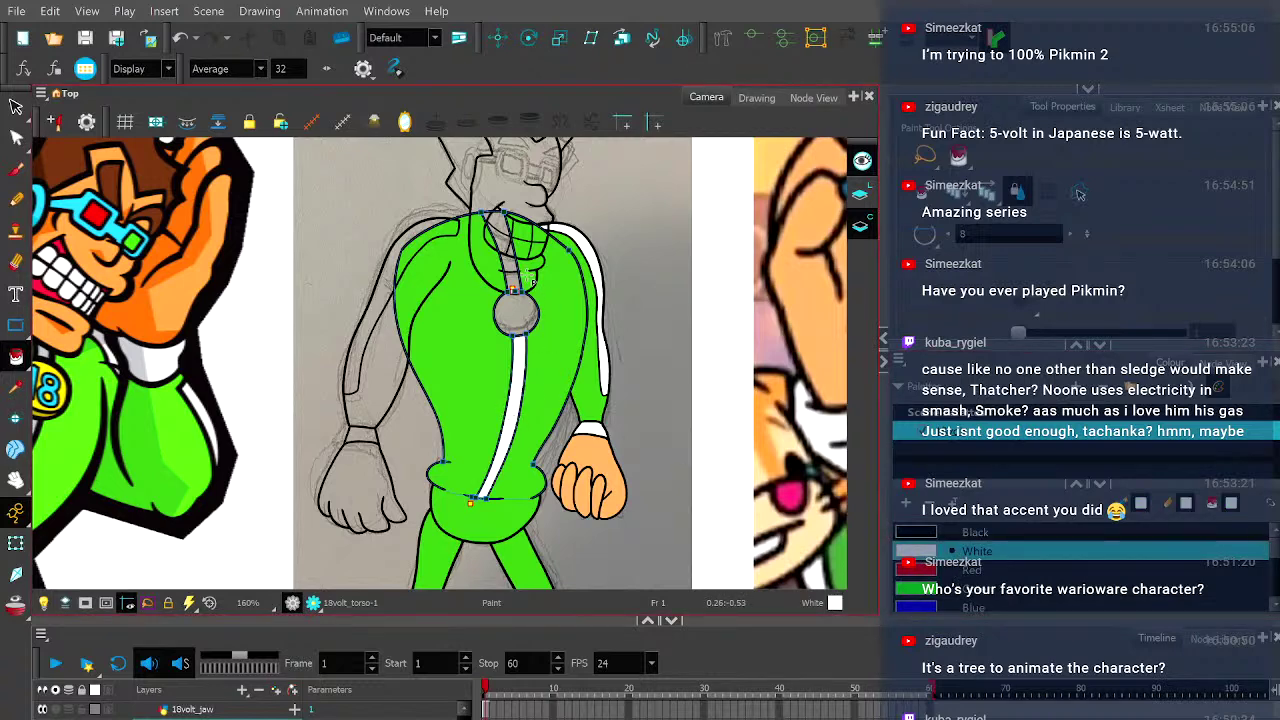
click(508, 262)
- Fill the round chest medallion with 18Volt Yellow and return to the Line Art layer
scroll(913, 580, down, 3)
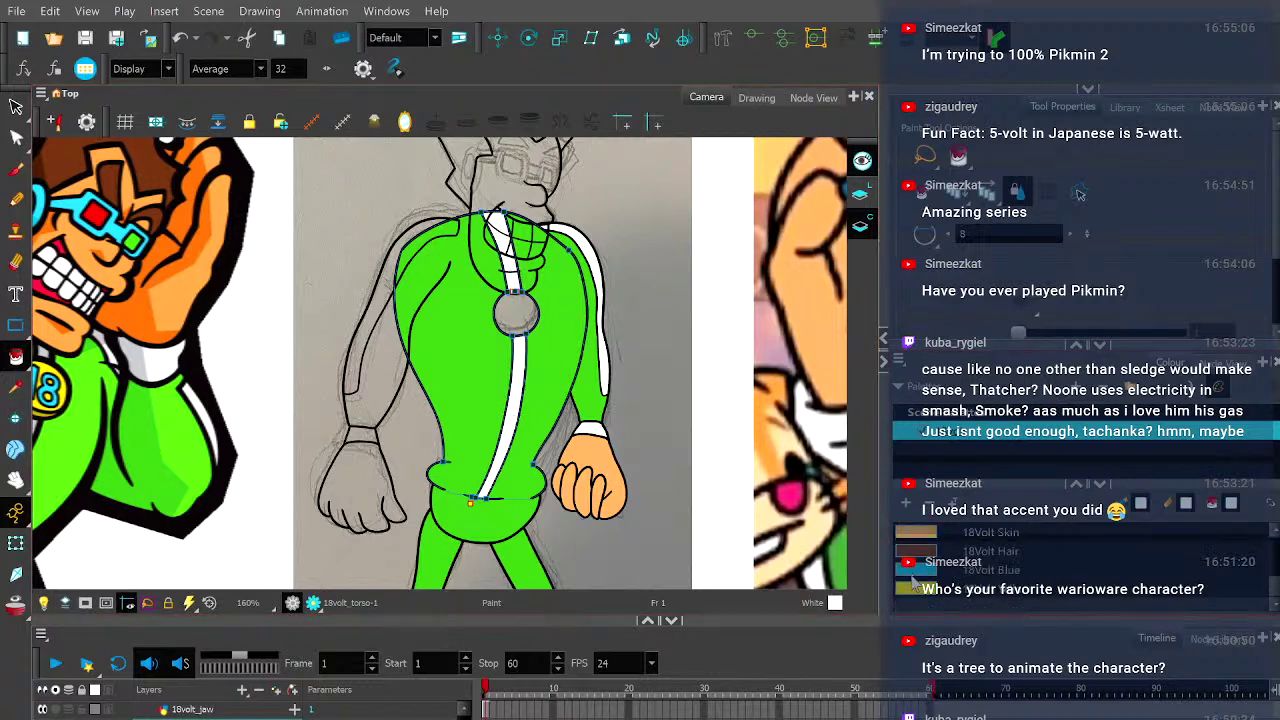
click(913, 592)
click(514, 322)
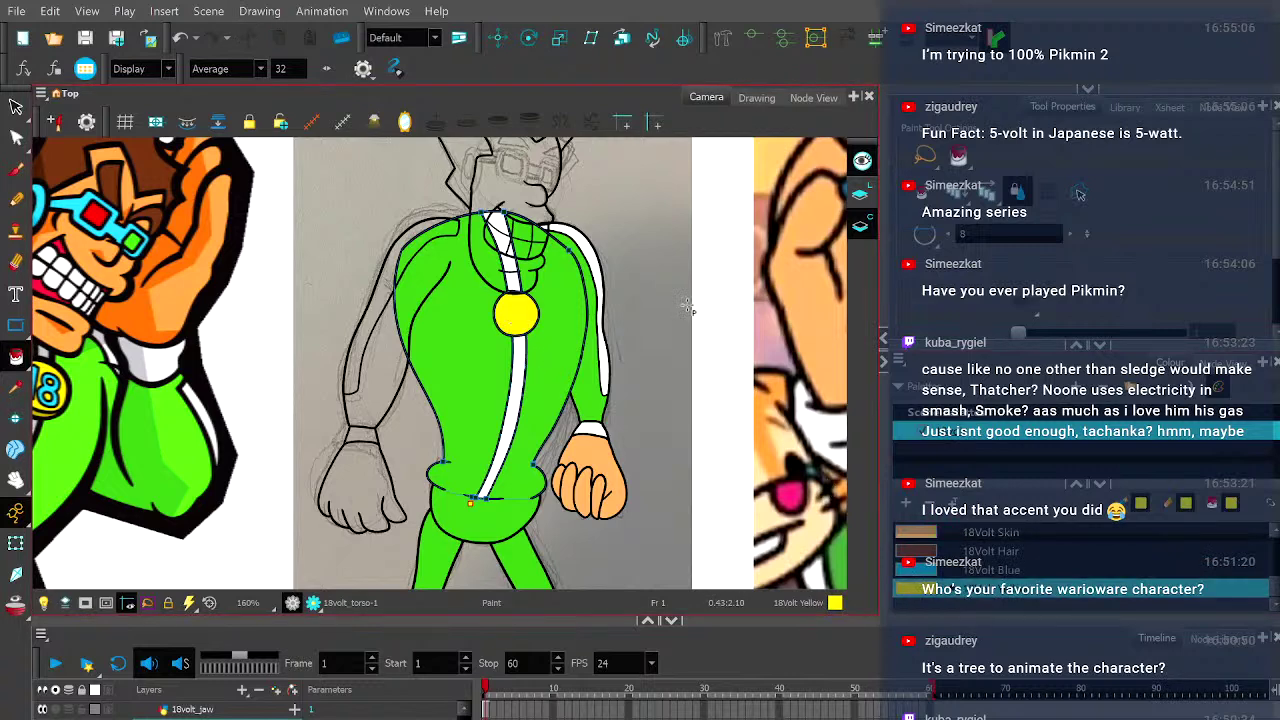
click(858, 194)
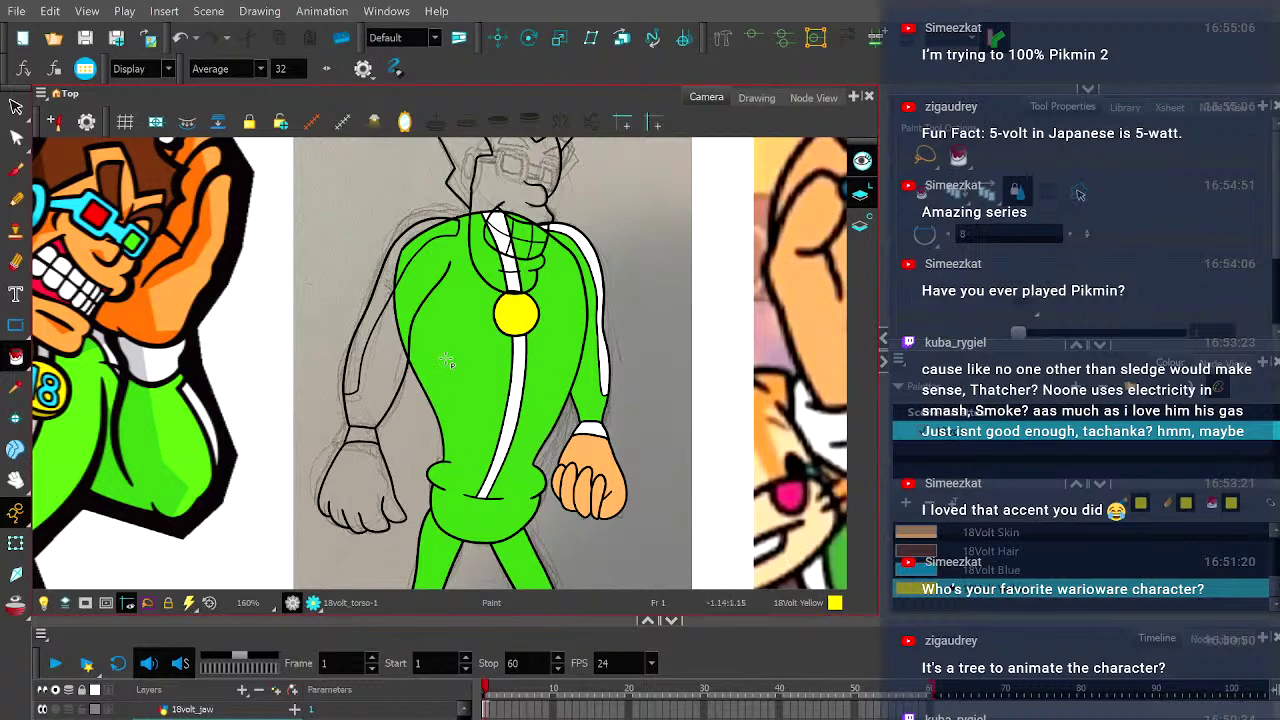
- Select the front arm drawing and create its Colour Art strokes from the line art
drag(423, 403, 508, 411)
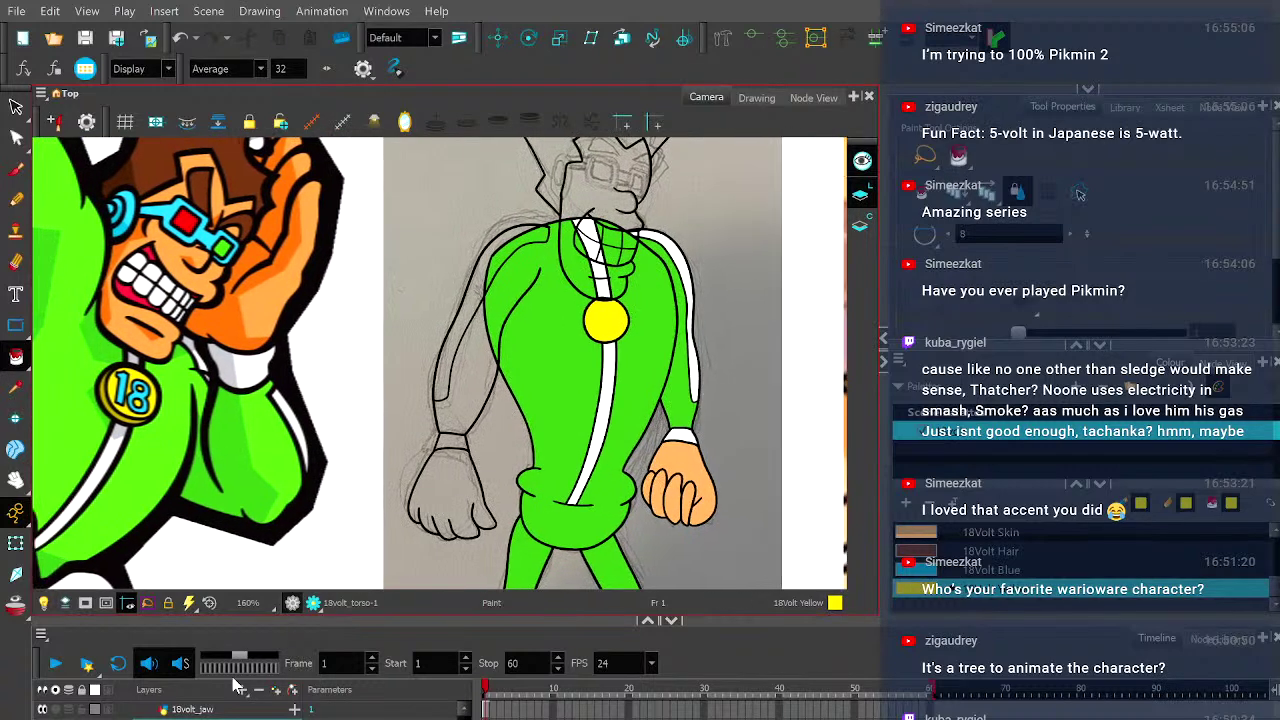
key(slash)
key(slash)
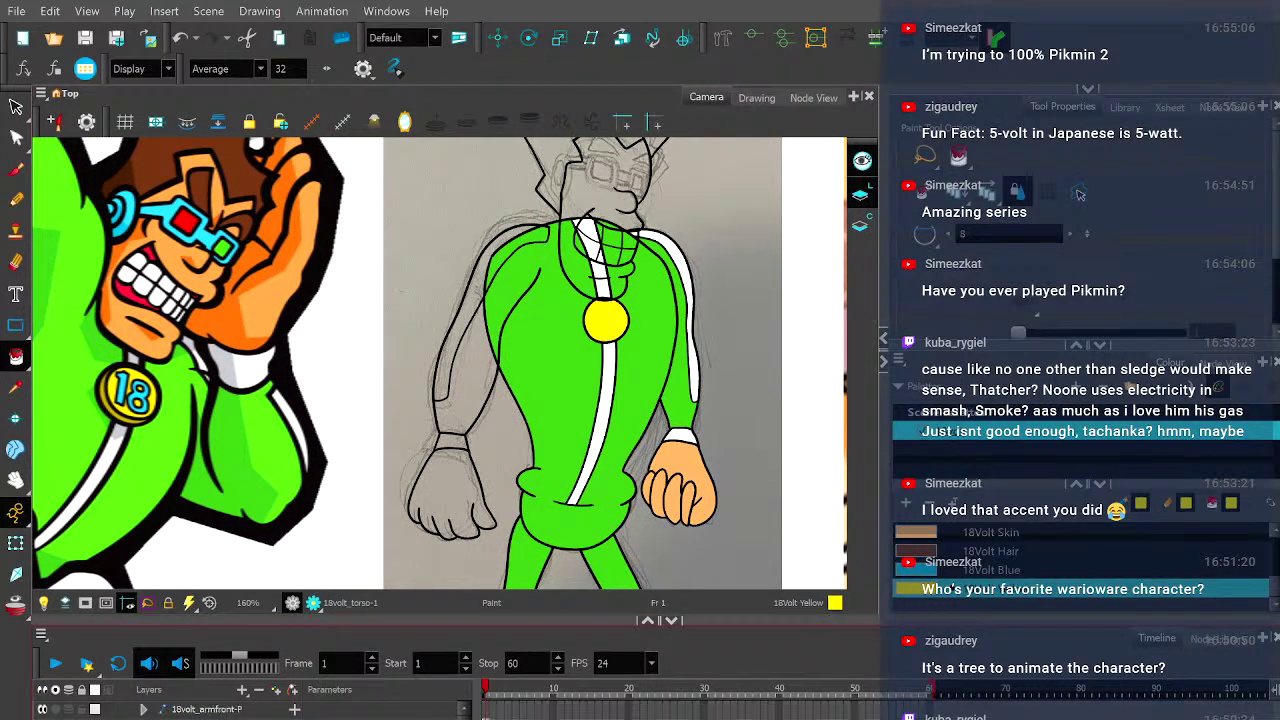
click(200, 711)
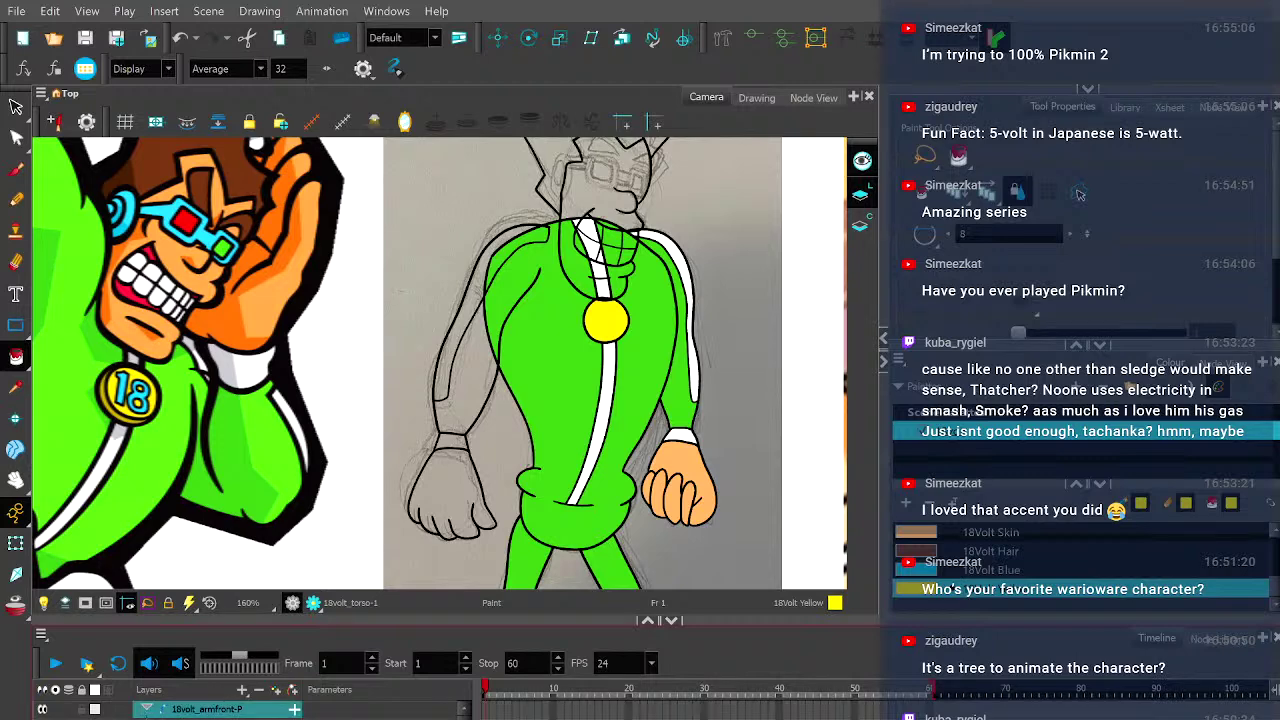
click(272, 170)
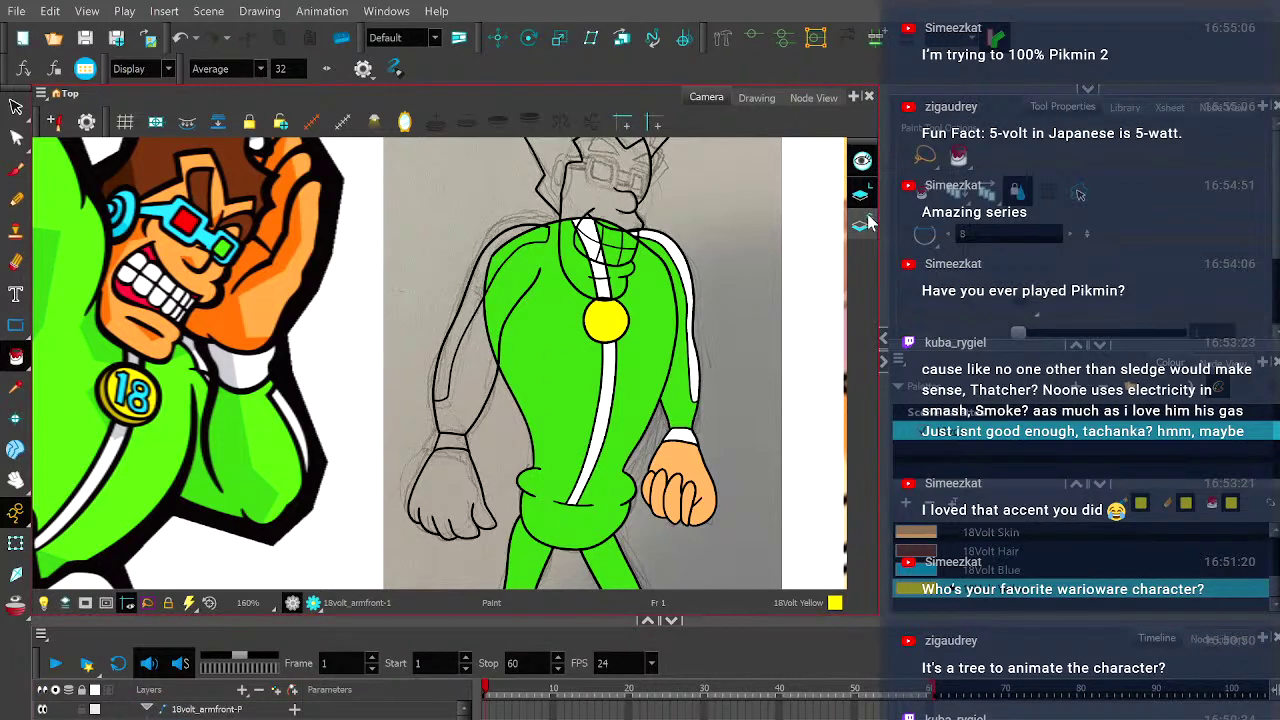
key(ctrl+a)
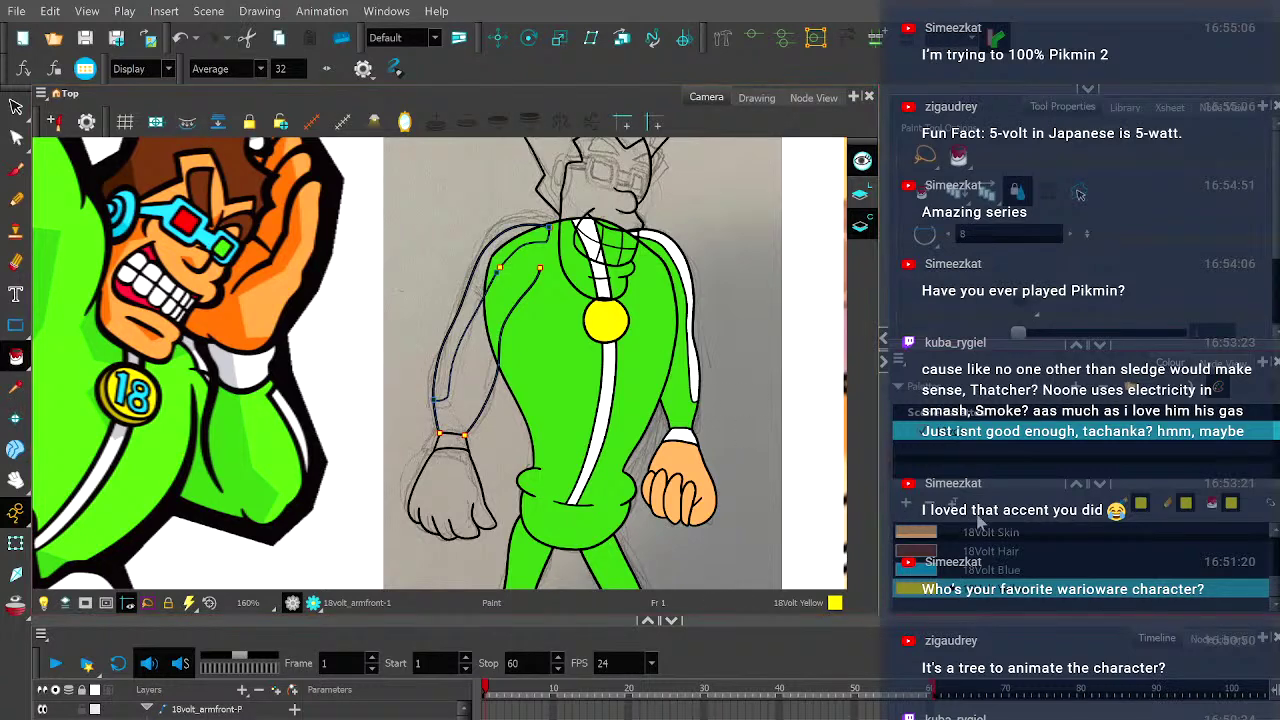
- Close the open shoulder end of the front arm with an 18Volt Green brush stroke
scroll(988, 562, up, 3)
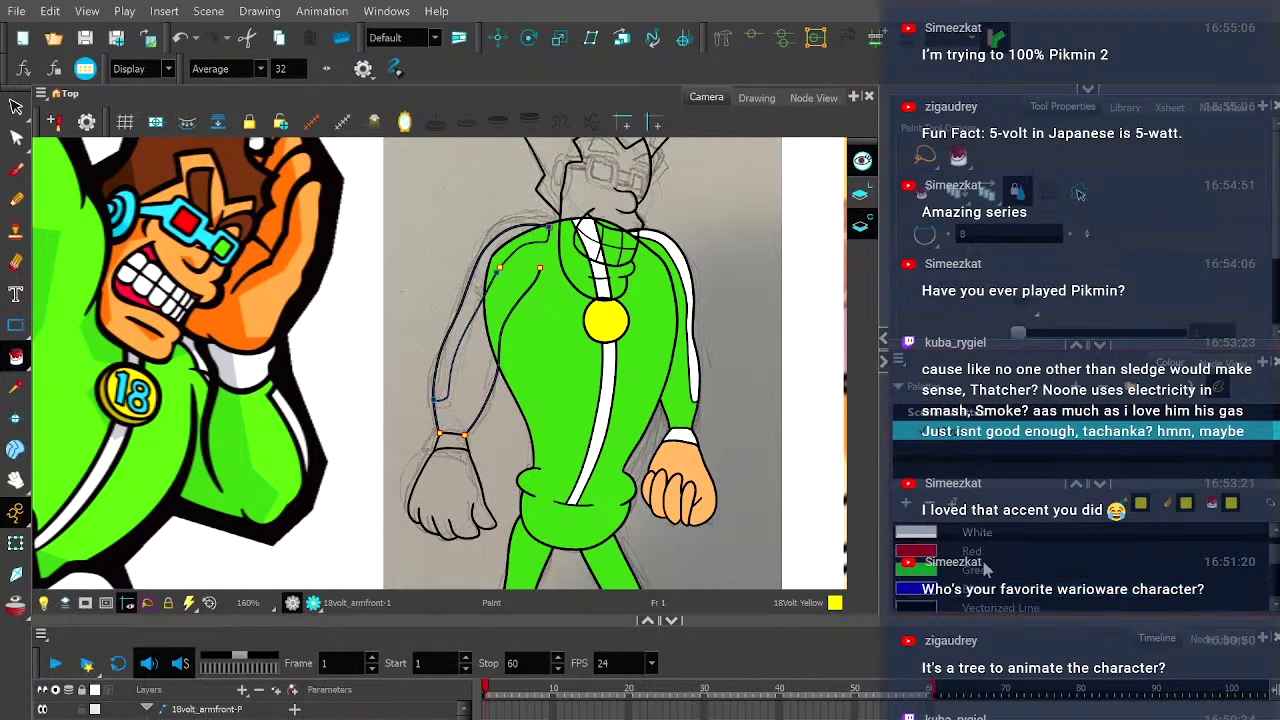
click(985, 570)
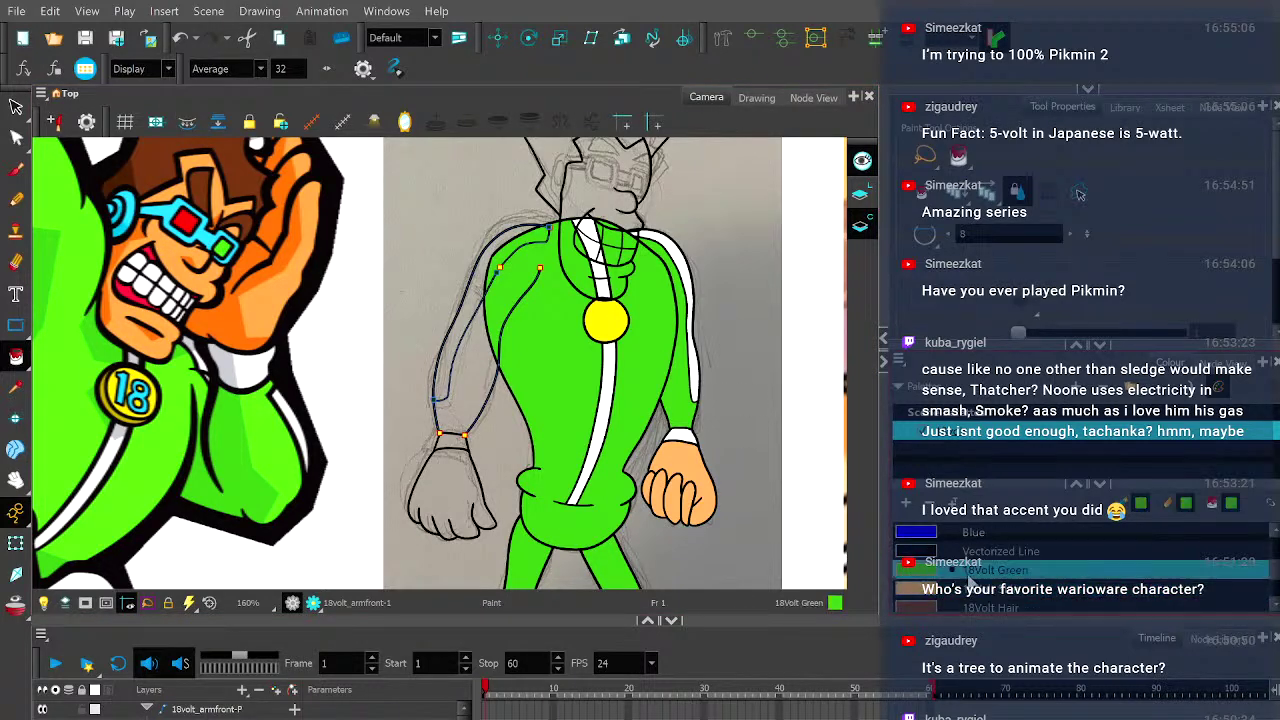
click(17, 172)
scroll(543, 295, up, 5)
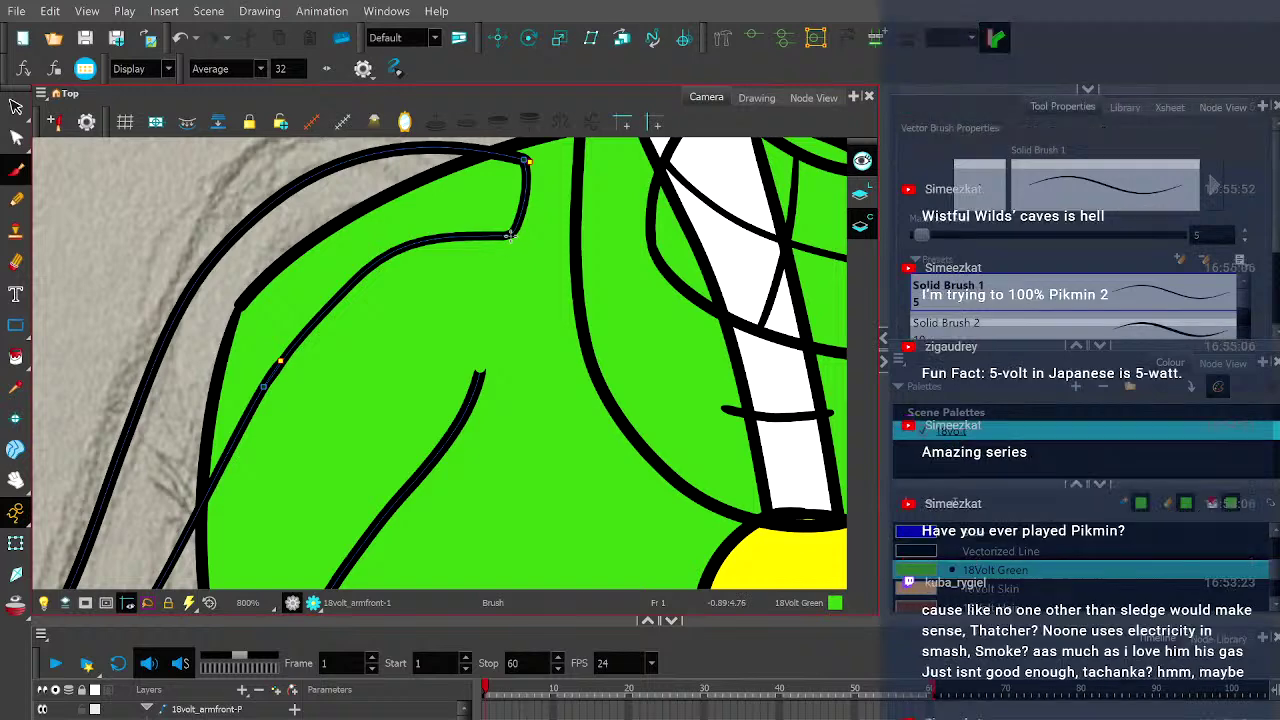
scroll(508, 240, up, 3)
drag(504, 218, 503, 206)
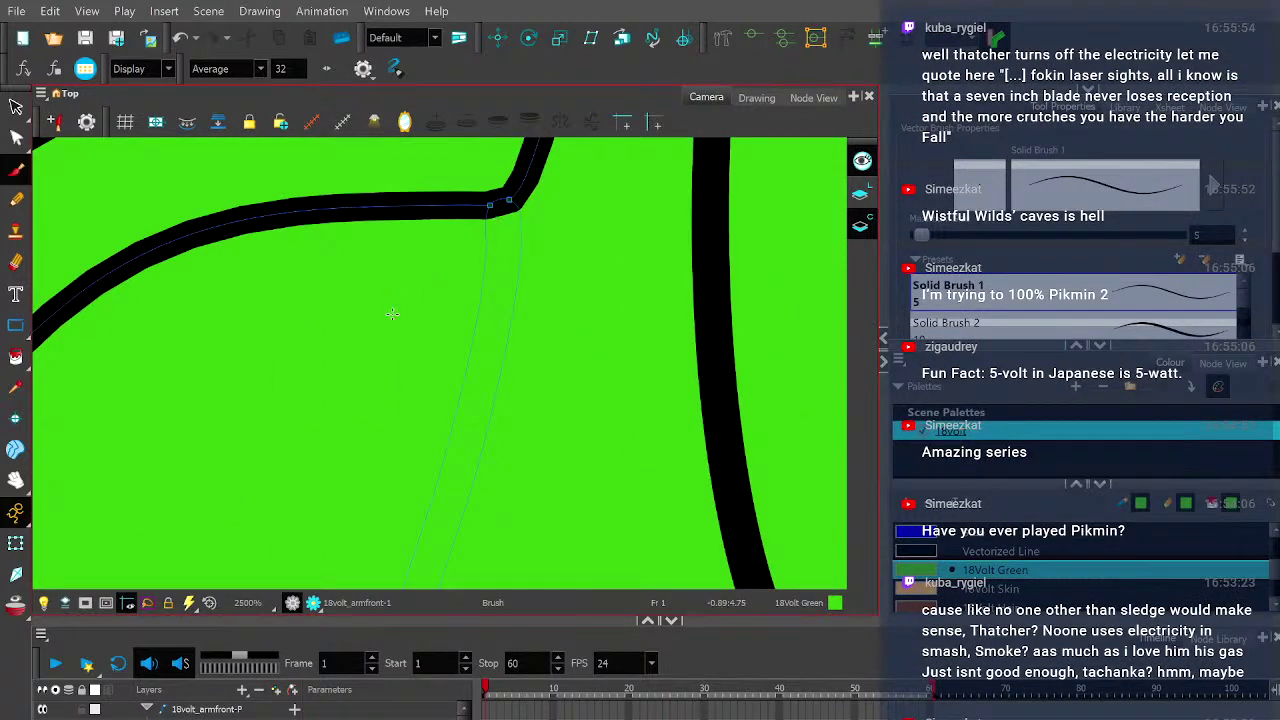
scroll(390, 318, down, 8)
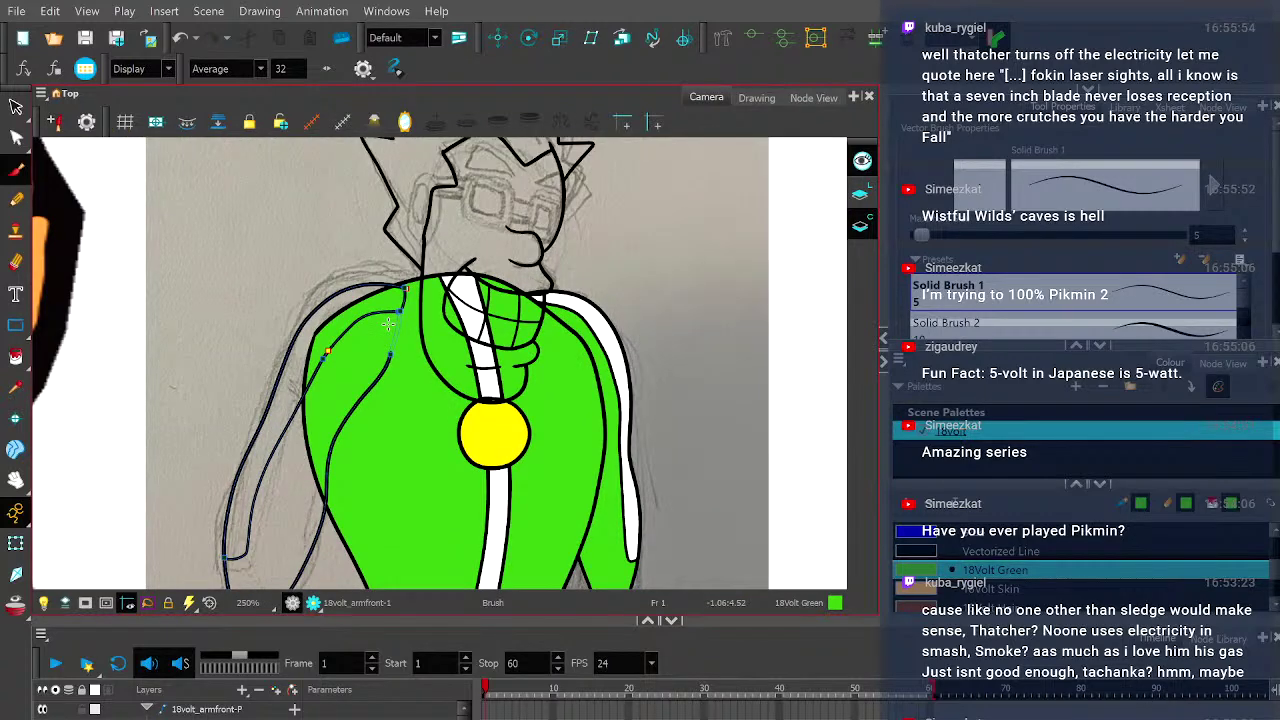
- Try to fill the front arm with 18Volt Green using the Paint tool
click(15, 356)
scroll(360, 415, down, 1)
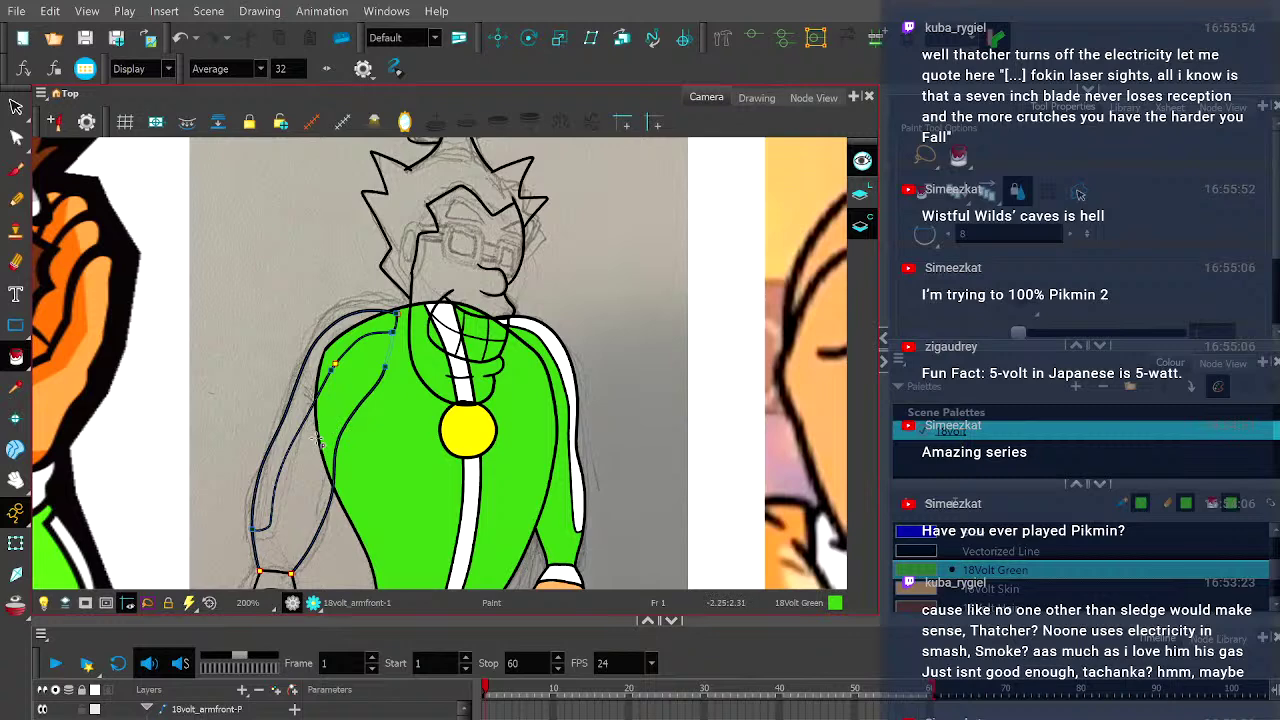
drag(304, 468, 372, 346)
scroll(372, 346, up, 2)
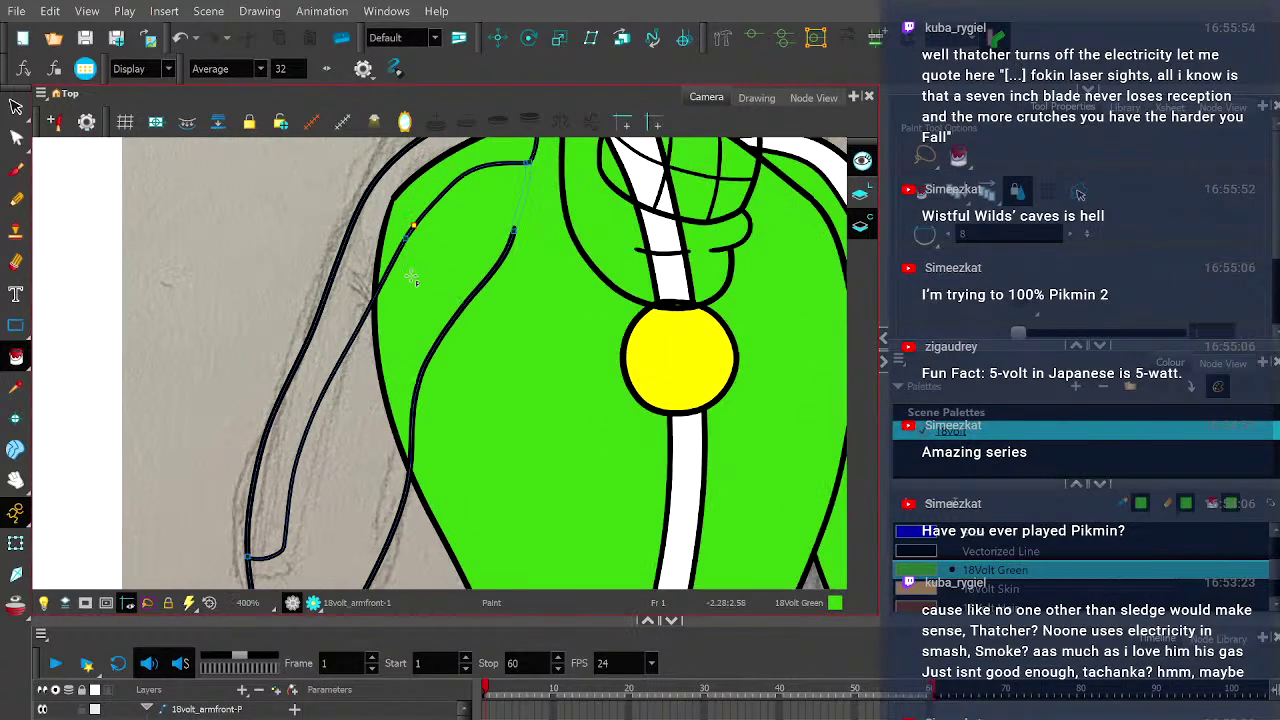
scroll(357, 434, down, 2)
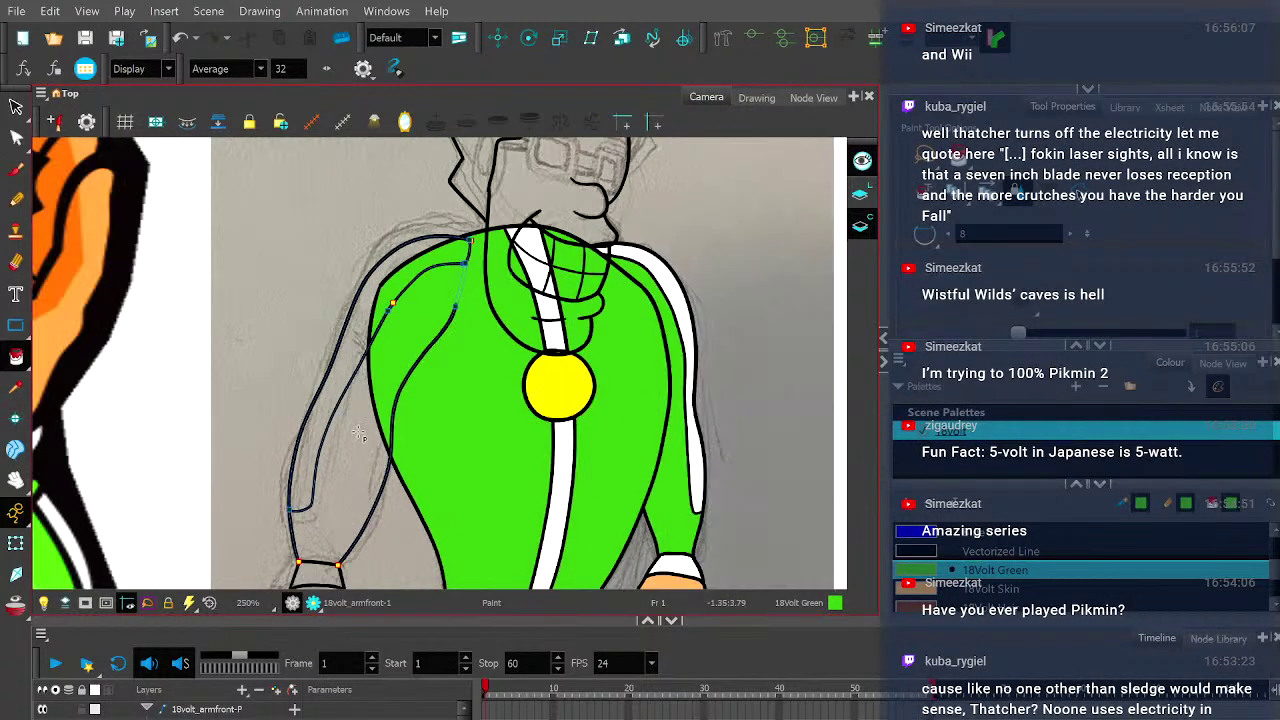
- Open the front arm in the Drawing view and examine its outline for gaps around the shoulder
click(760, 97)
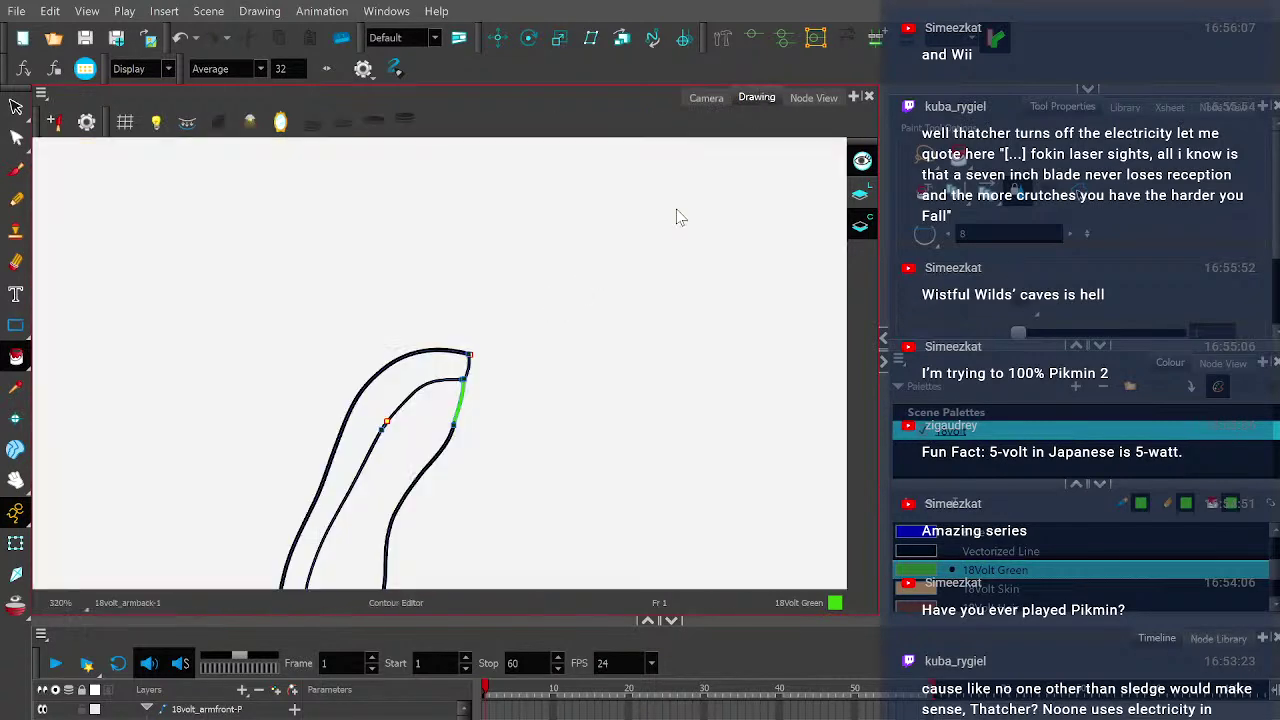
drag(449, 386, 514, 229)
scroll(556, 206, up, 5)
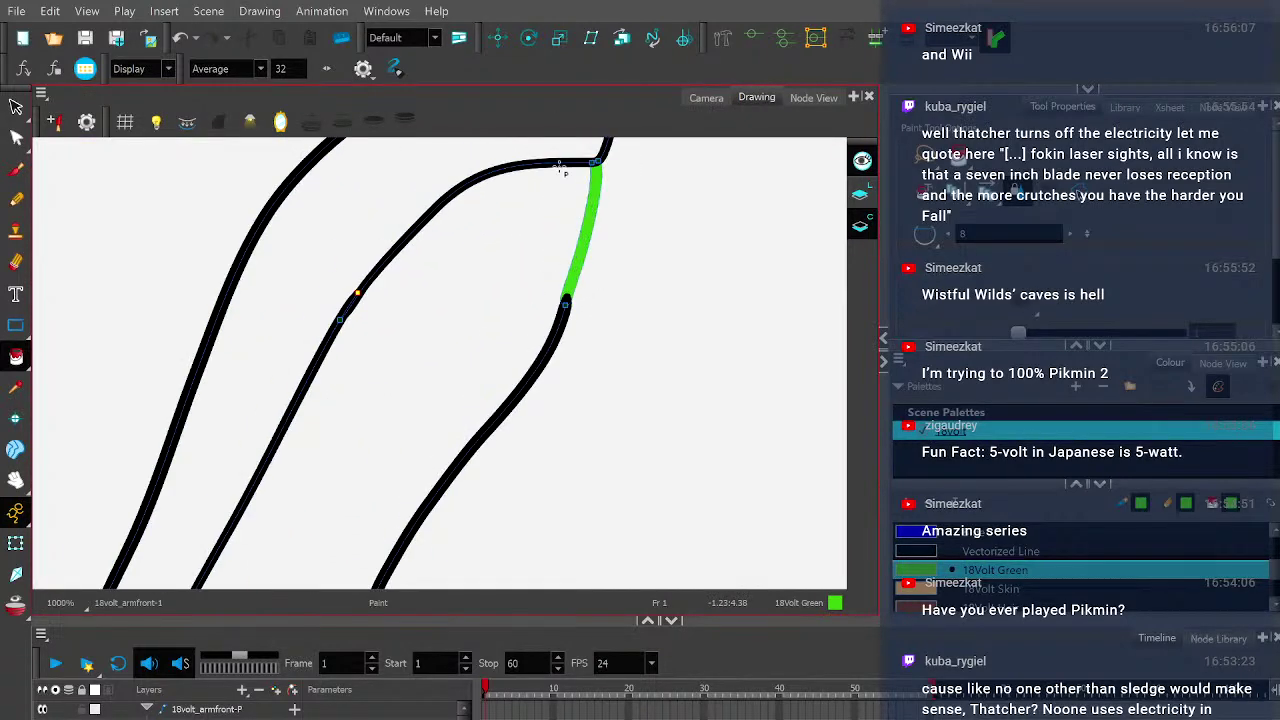
scroll(586, 314, up, 3)
- Try a small green brush stroke where the shoulder's closing line meets the arm's inner outline, and undo it
click(16, 170)
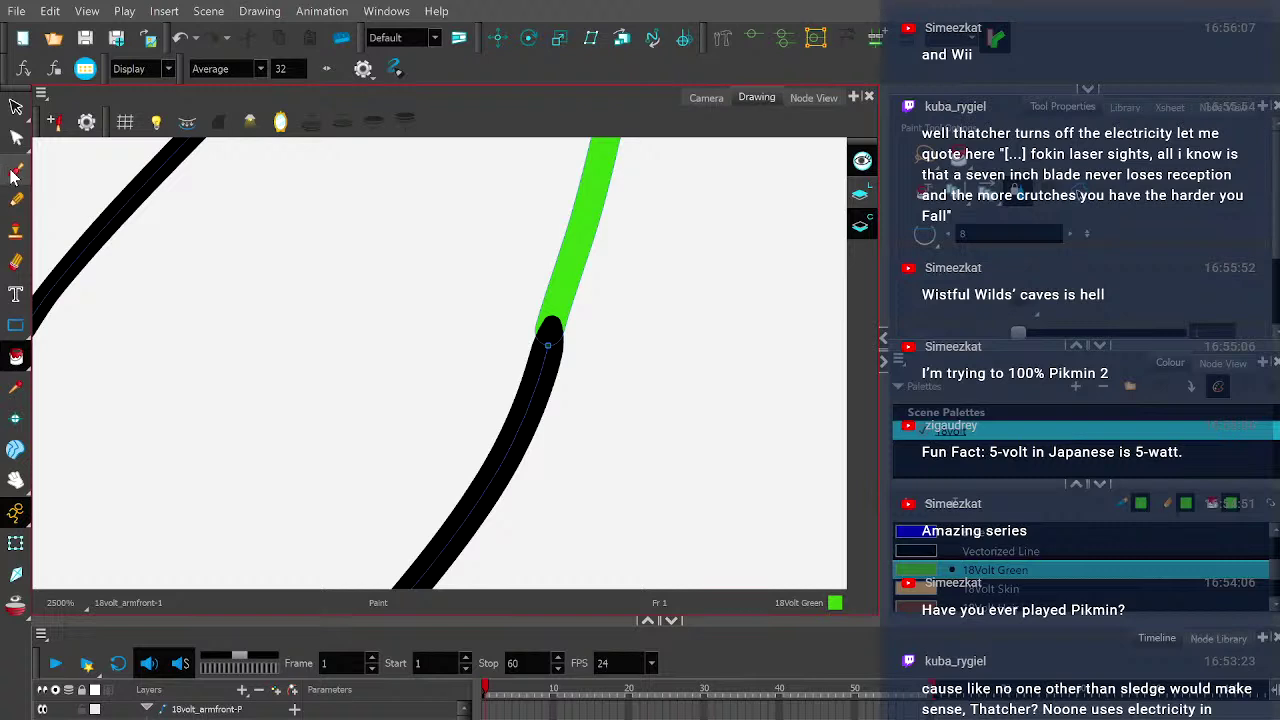
drag(535, 325, 541, 348)
key(ctrl+z)
scroll(541, 348, down, 8)
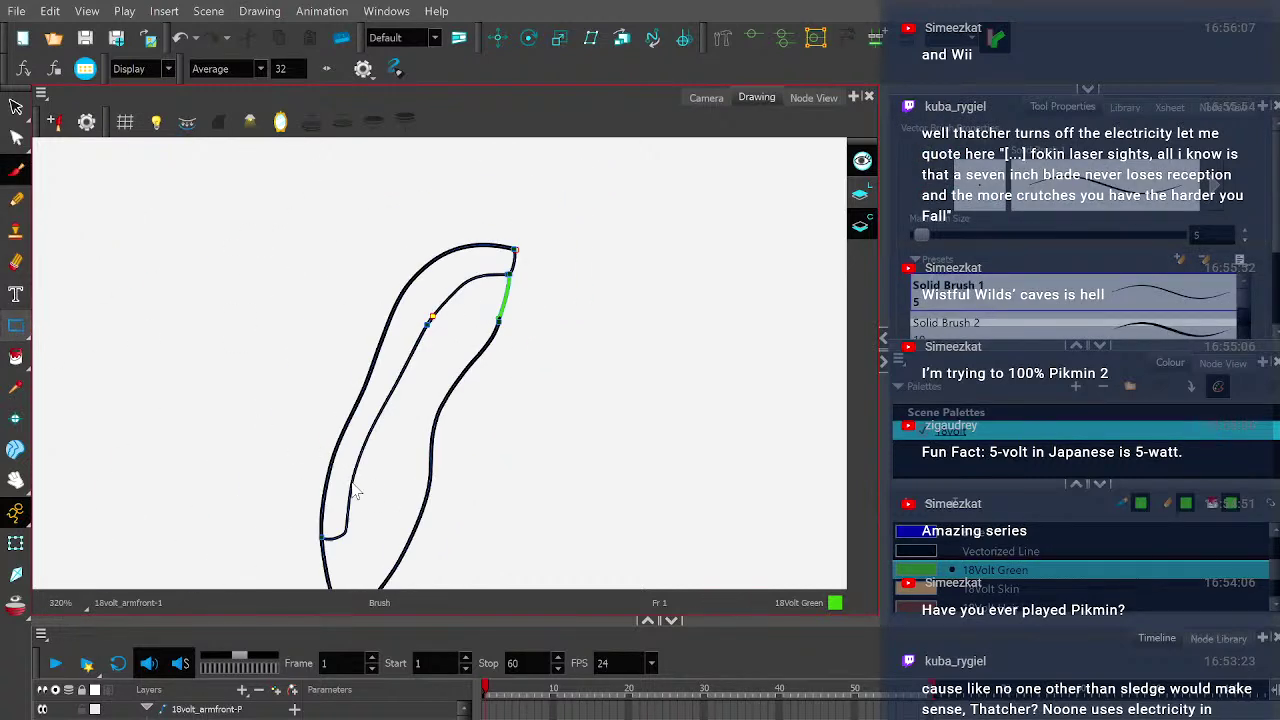
- Close the open wrist end of the front arm with a curved 18Volt Green brush stroke
key(g)
scroll(350, 482, up, 5)
click(16, 170)
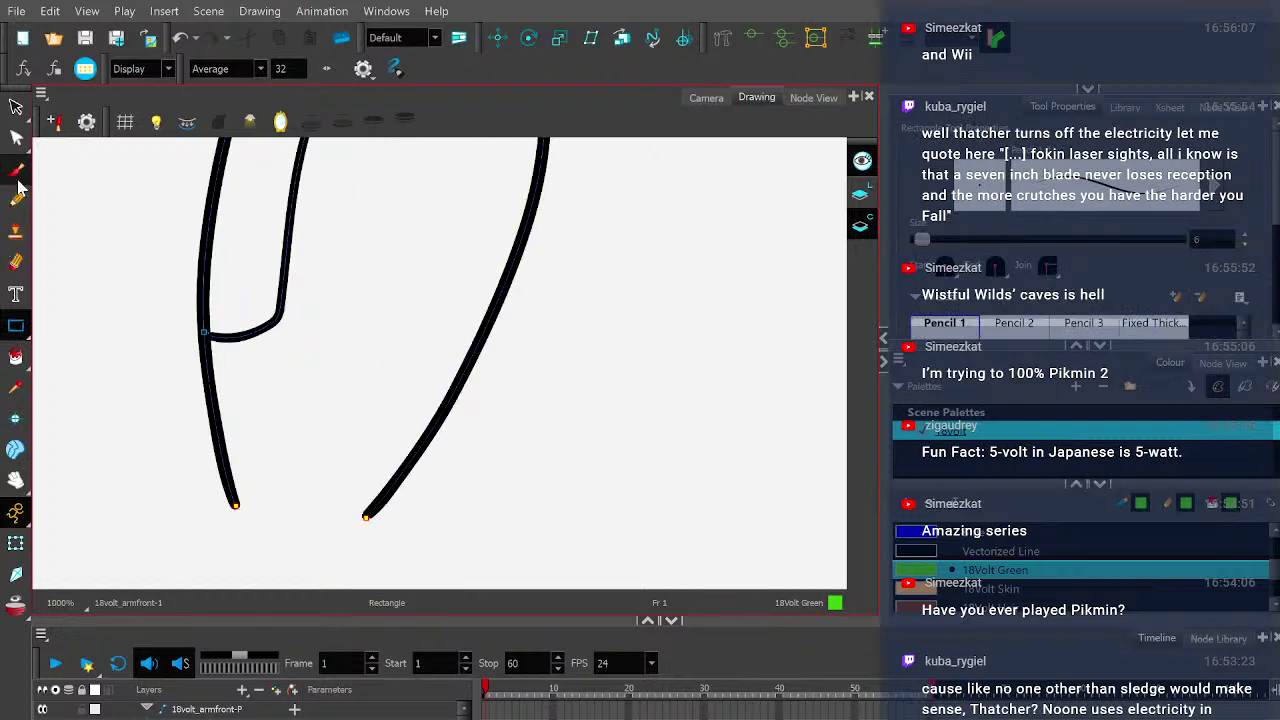
scroll(276, 535, up, 1)
mouse_move(224, 498)
mouse_down()
mouse_move(271, 522)
mouse_move(388, 523)
mouse_up()
key(ctrl+z)
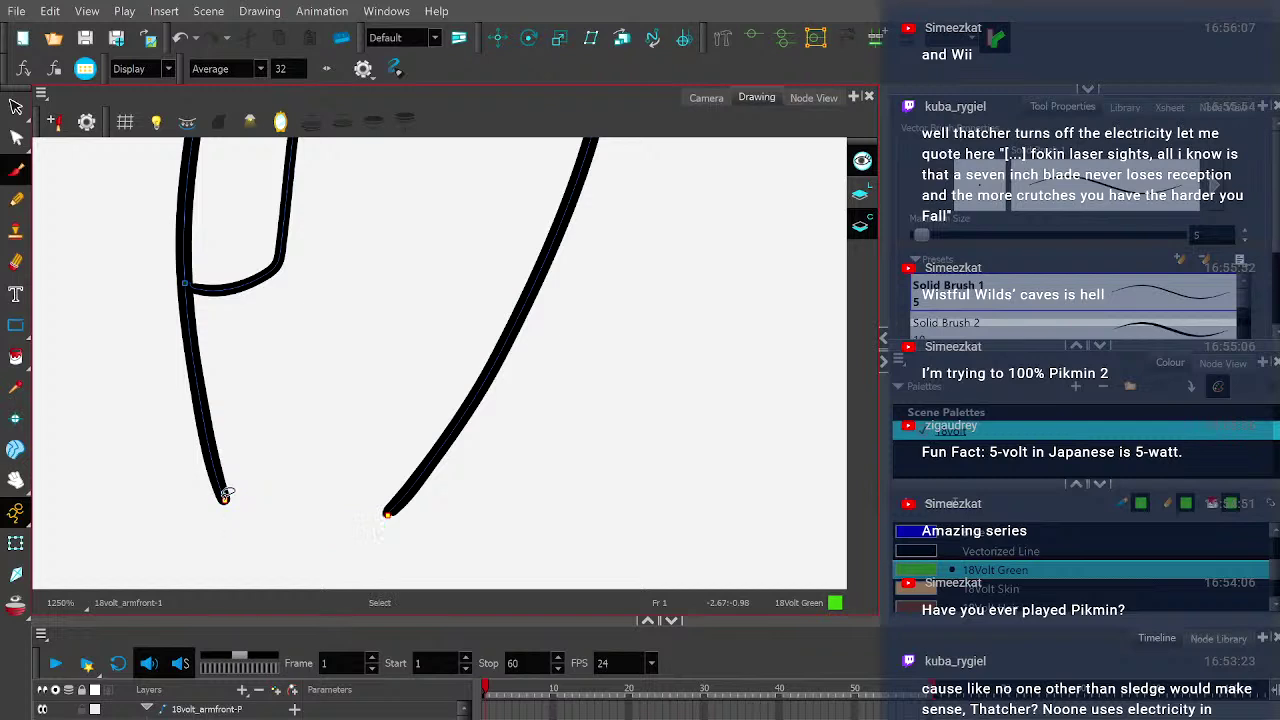
mouse_move(224, 497)
mouse_down()
mouse_move(291, 530)
mouse_move(398, 508)
mouse_up()
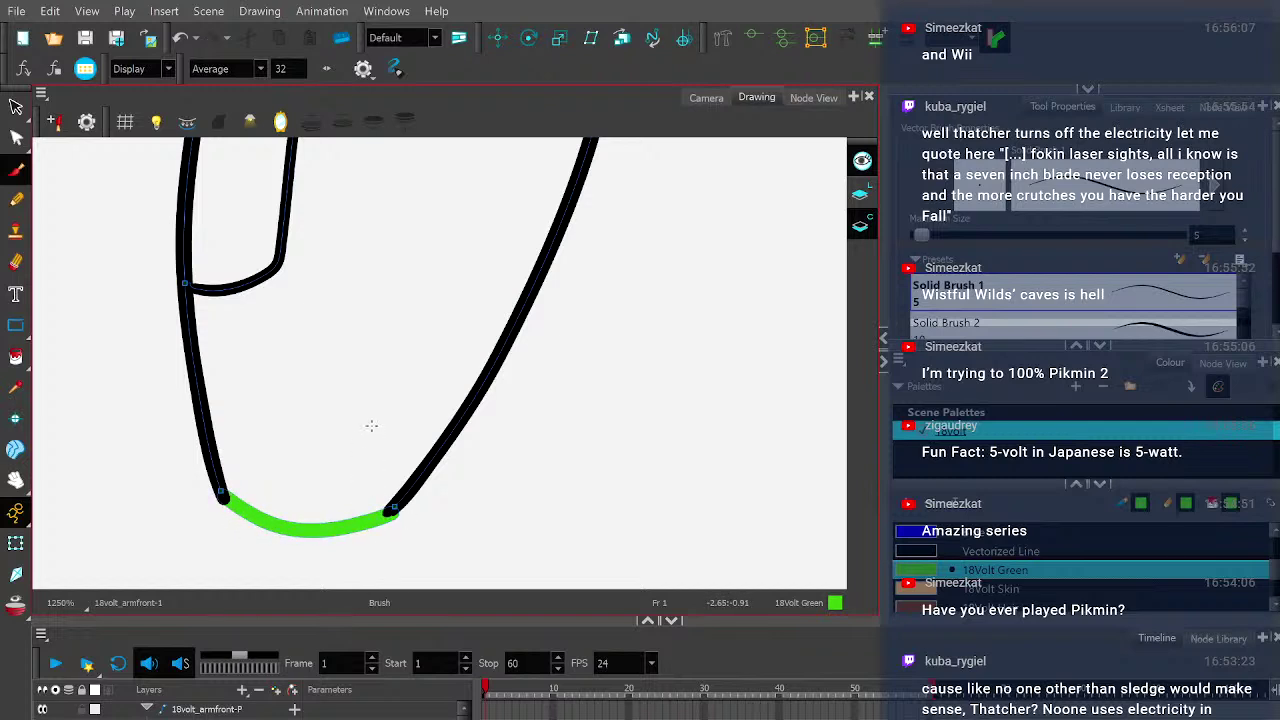
- Fill the main area of the front arm with 18Volt Green using the Paint tool
scroll(371, 426, down, 2)
click(15, 355)
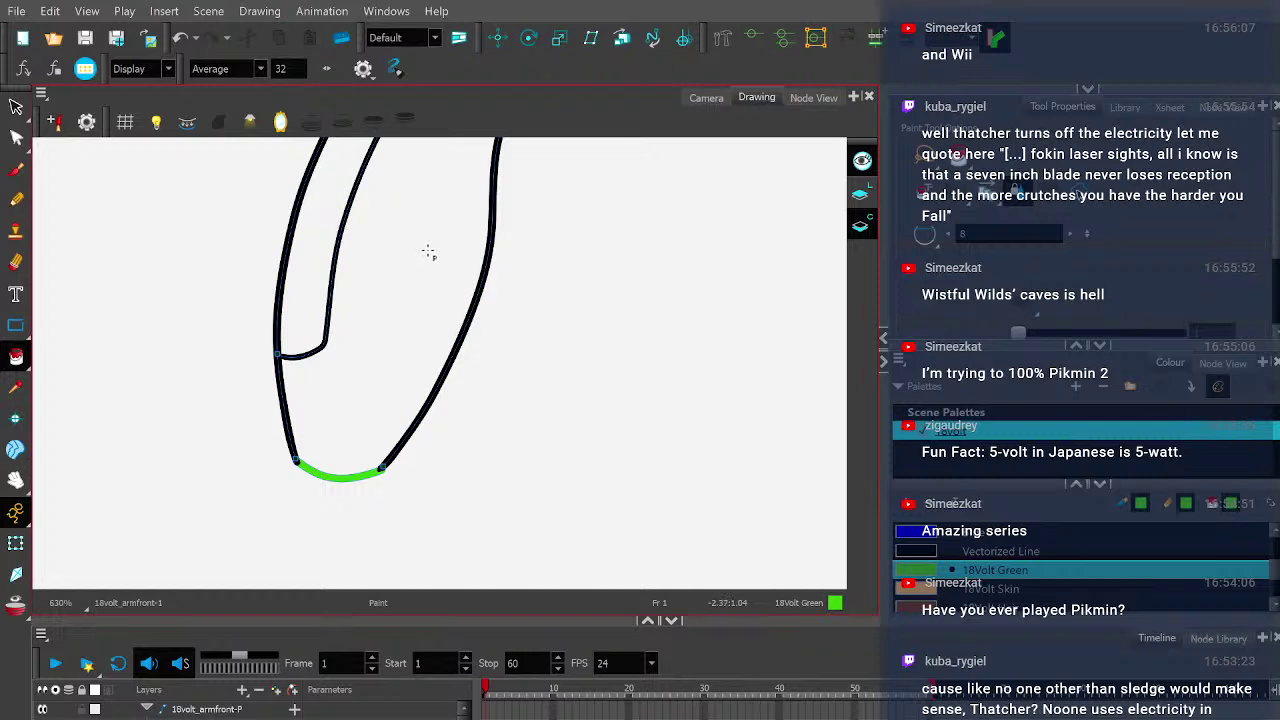
scroll(434, 378, down, 1)
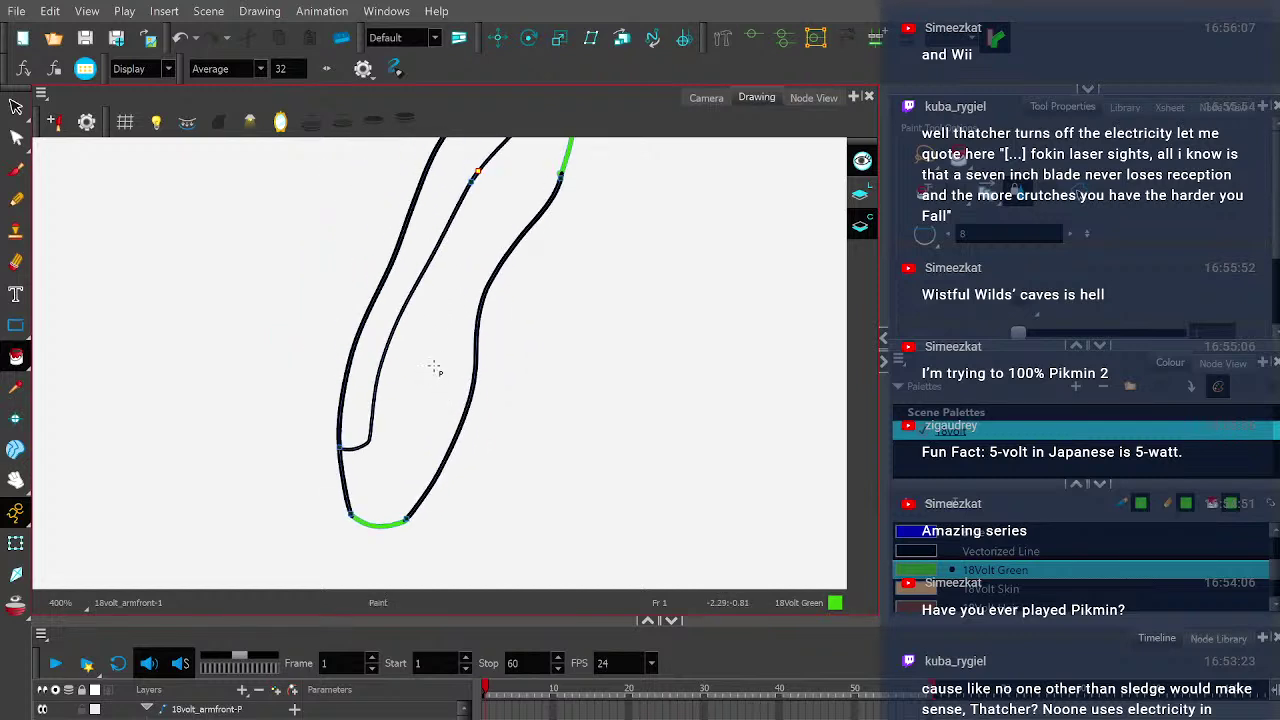
scroll(434, 368, down, 1)
click(477, 292)
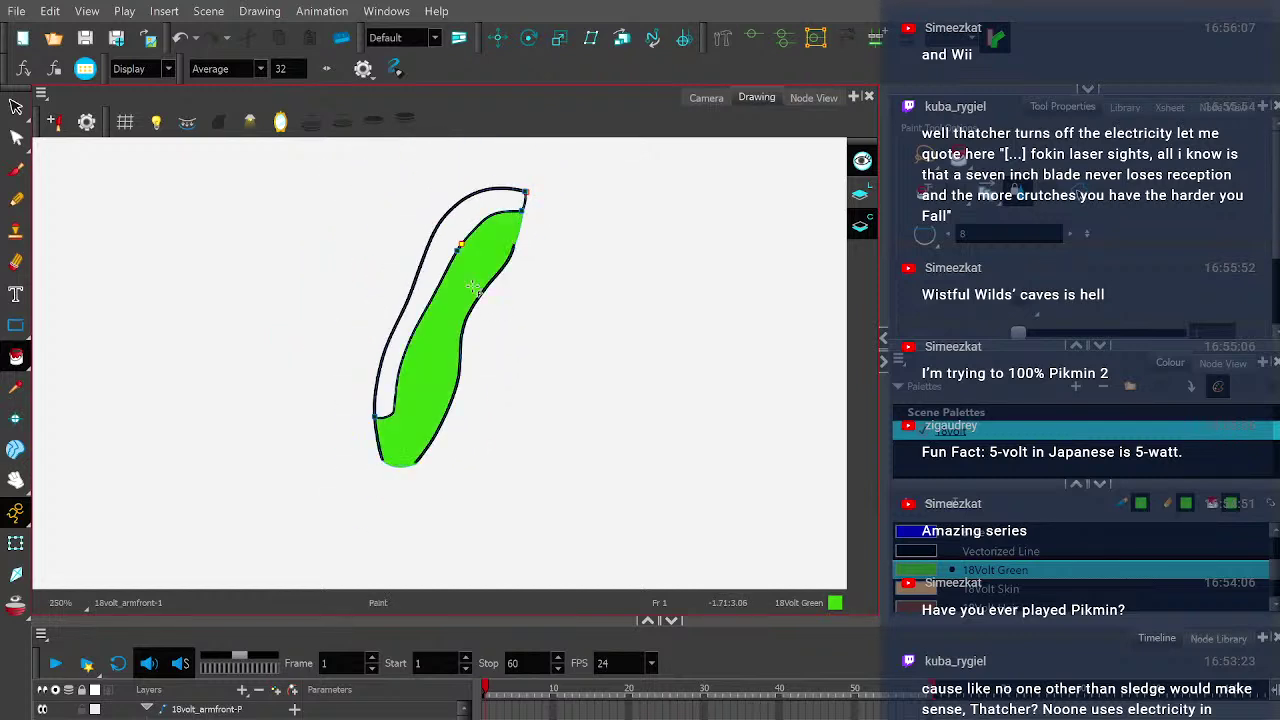
- Fill the front arm's outer stripe with White in the Camera view and return to the Line Art layer
scroll(1000, 560, up, 3)
click(978, 551)
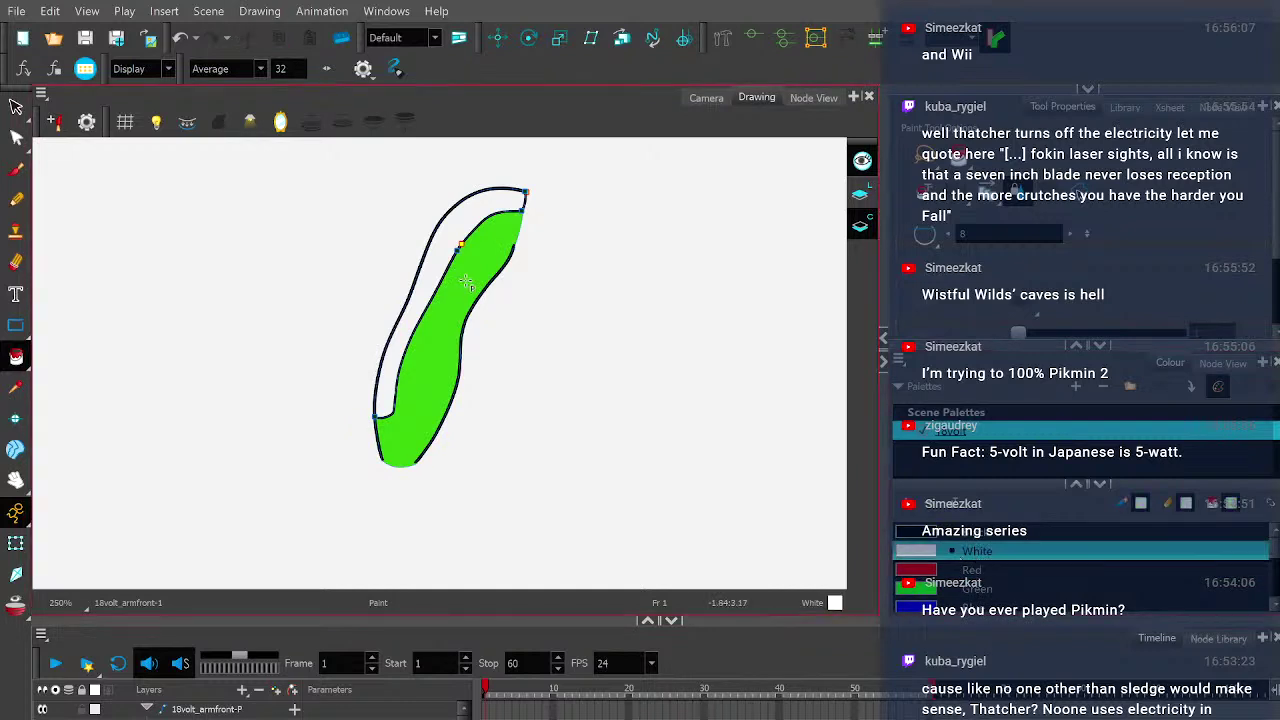
click(860, 192)
click(705, 98)
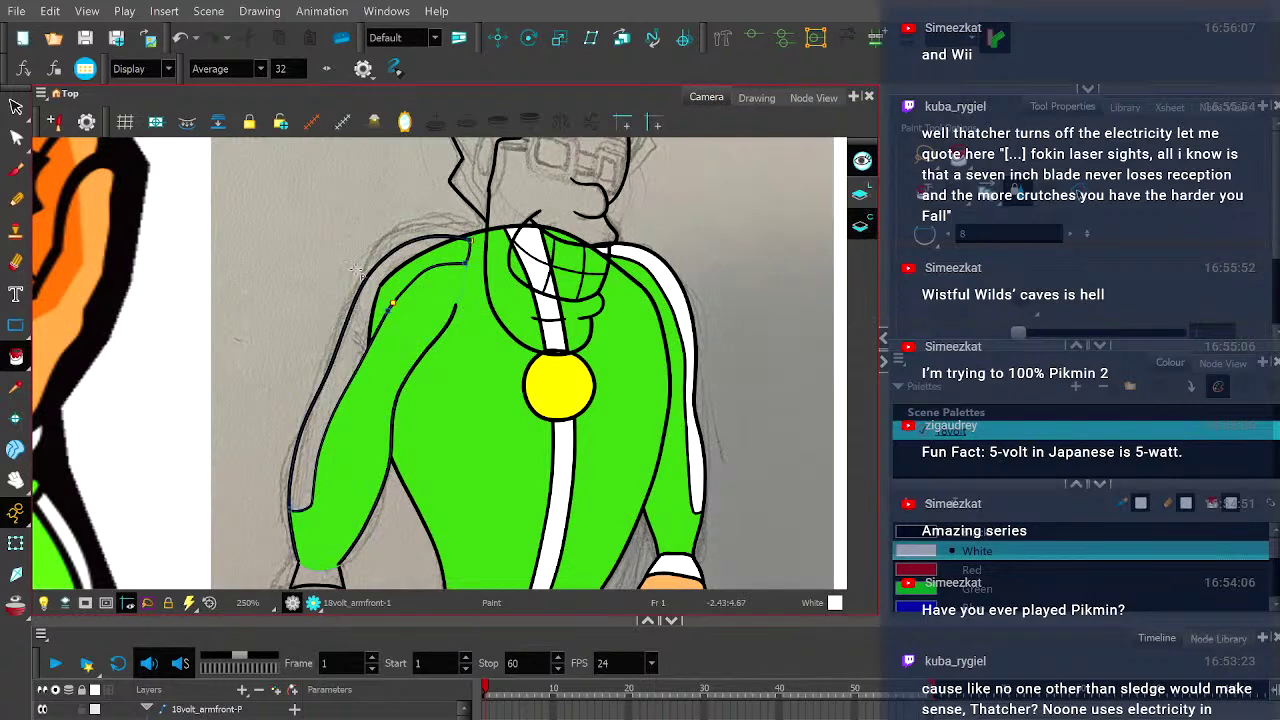
click(386, 290)
click(860, 226)
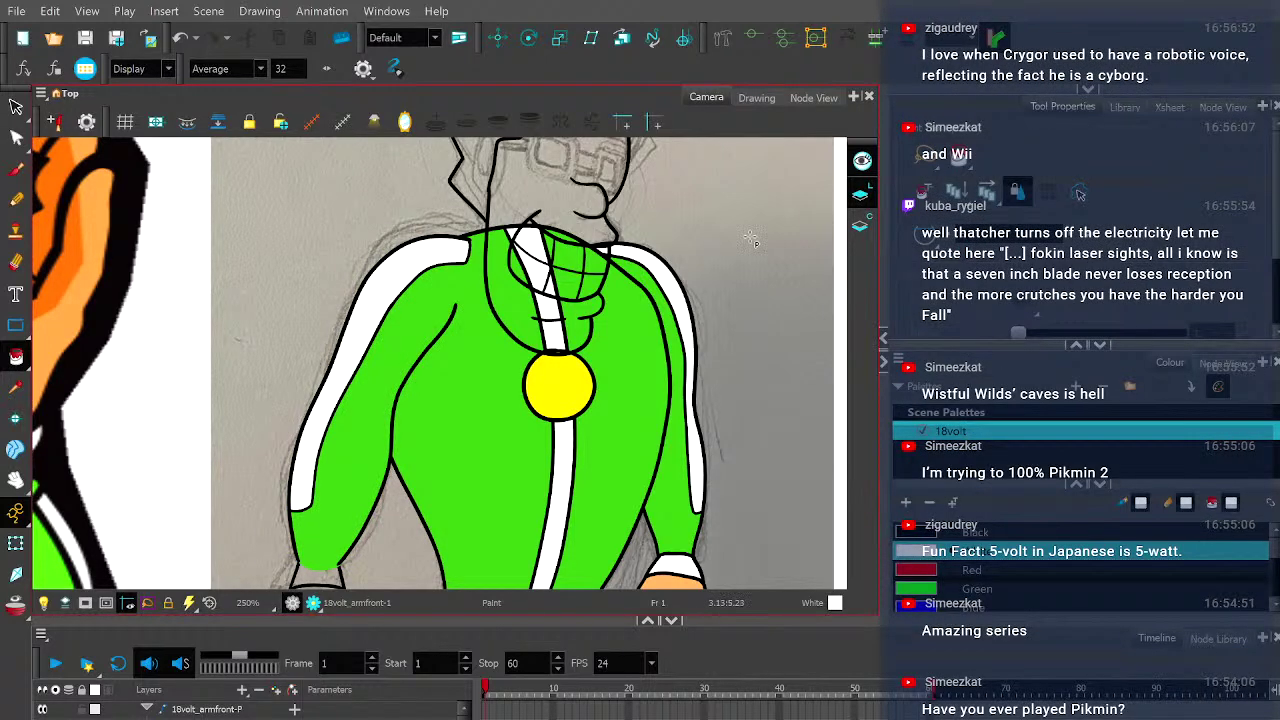
scroll(750, 238, down, 3)
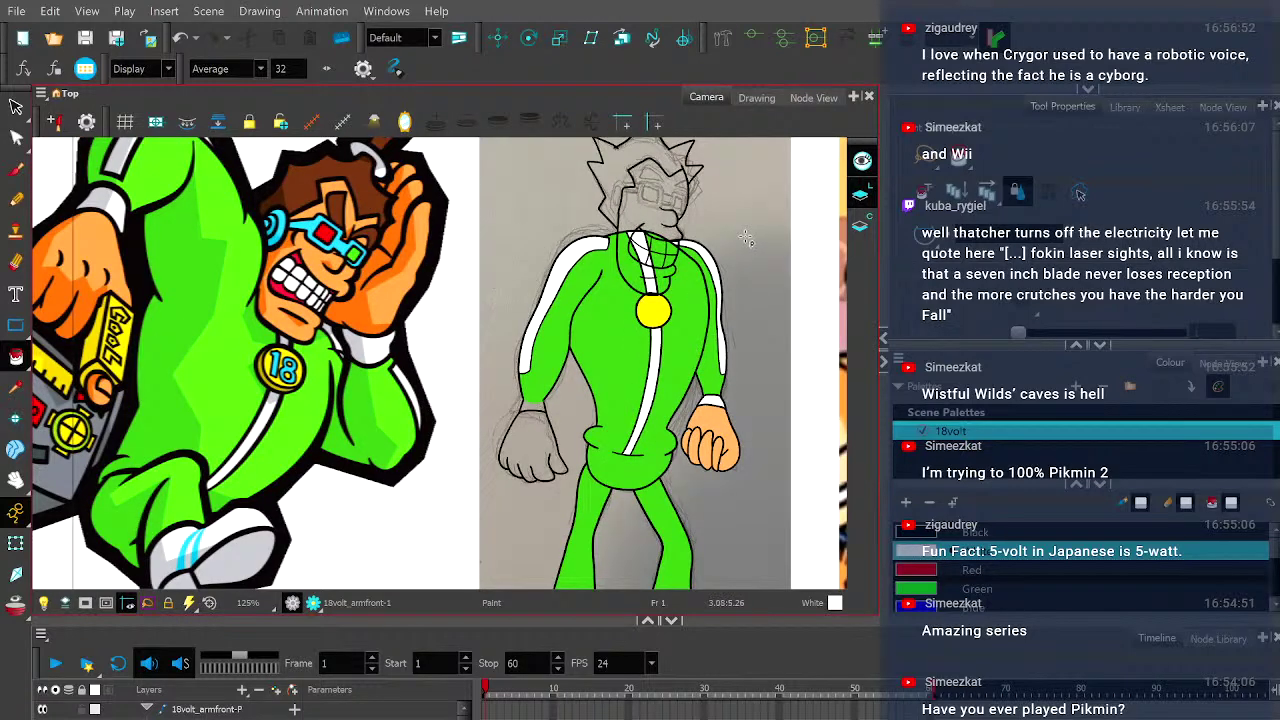
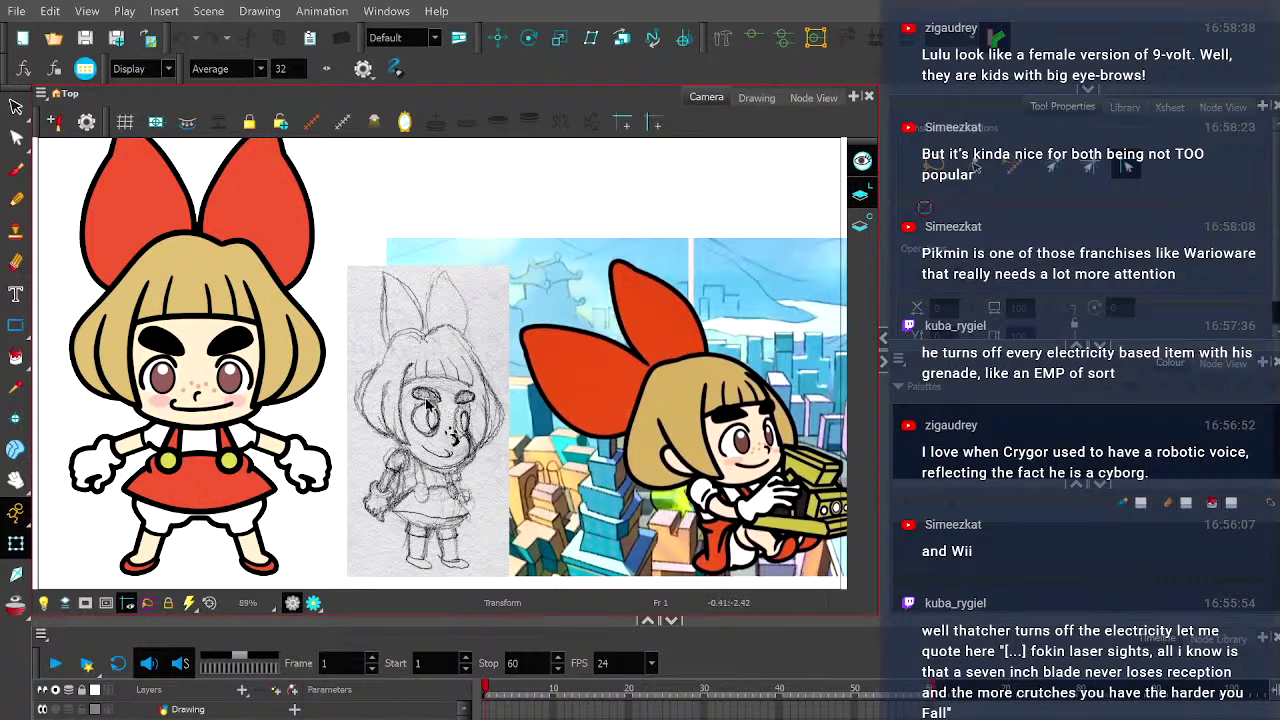
scroll(412, 418, up, 2)
scroll(420, 406, down, 3)
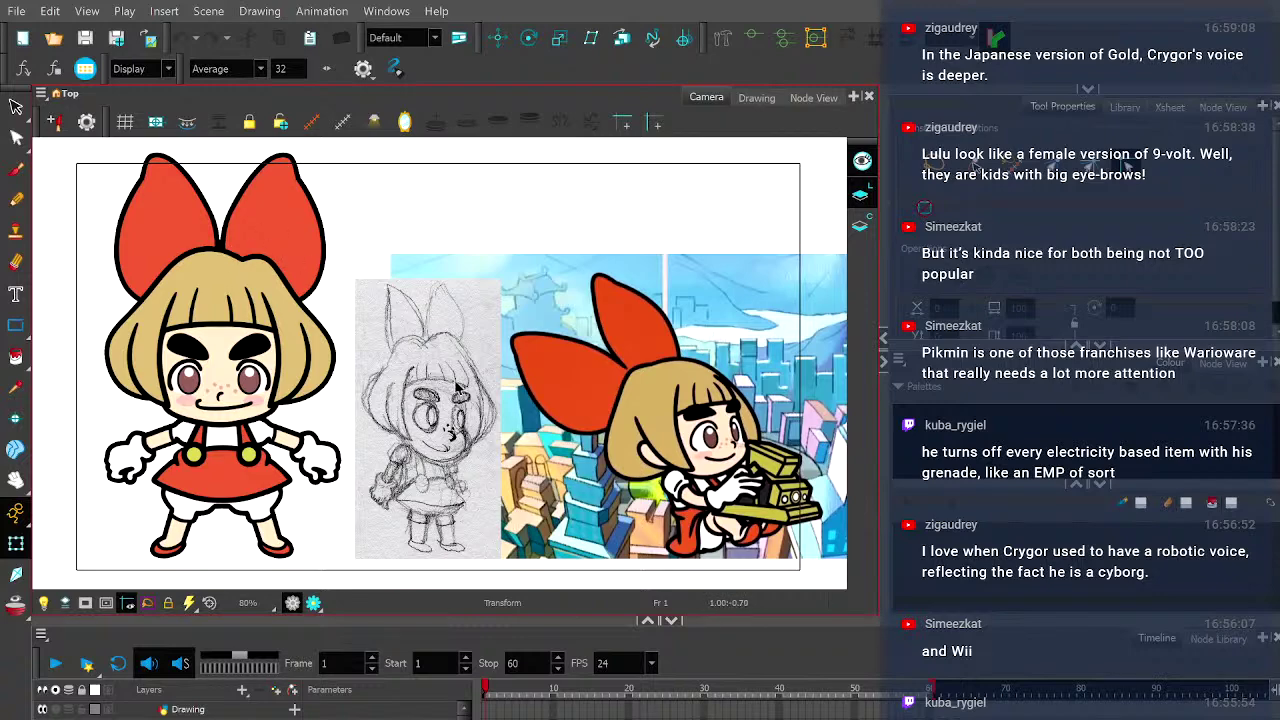
scroll(455, 395, up, 2)
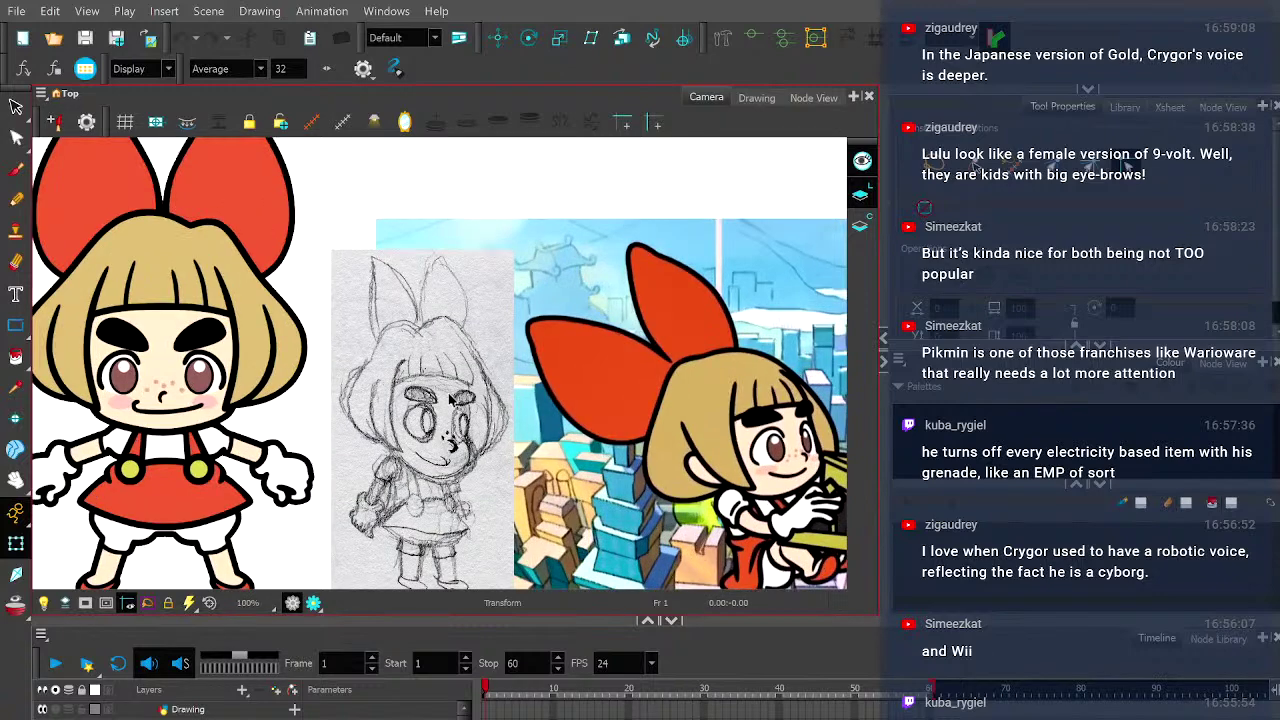
scroll(426, 396, down, 2)
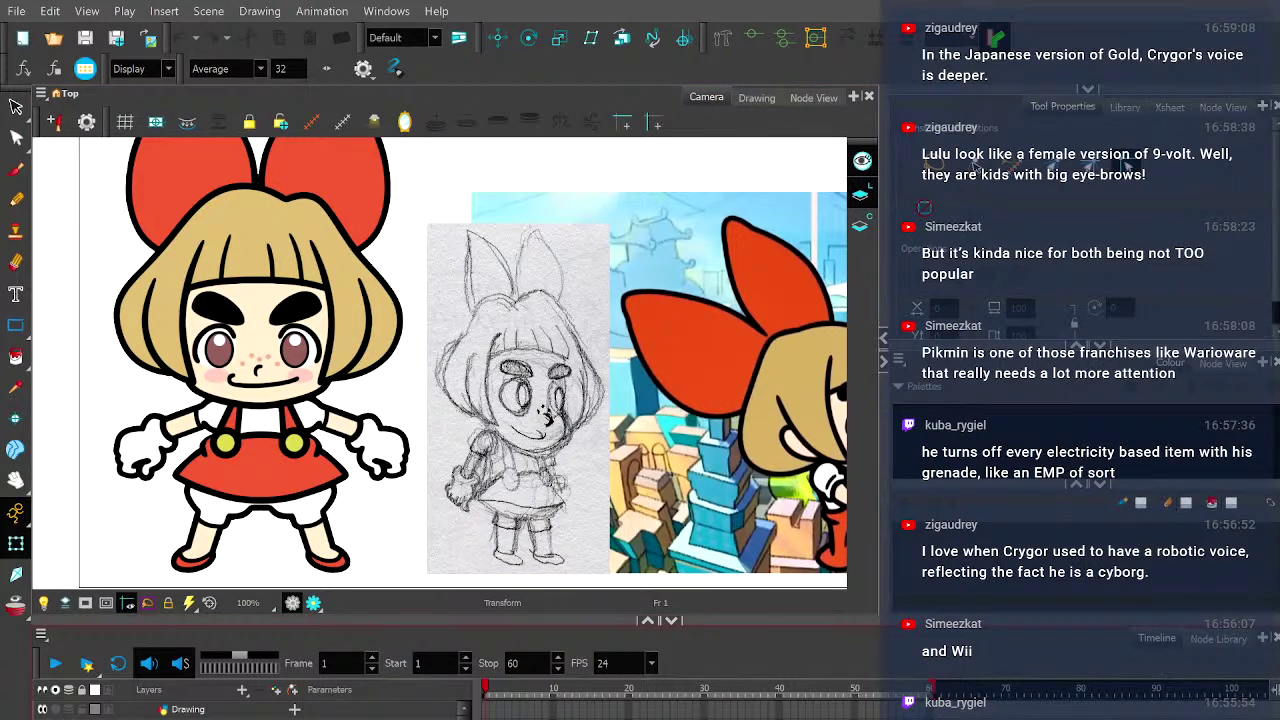
- Choose the Pencil tool and rename the empty Drawing layer as lulu_head
click(202, 710)
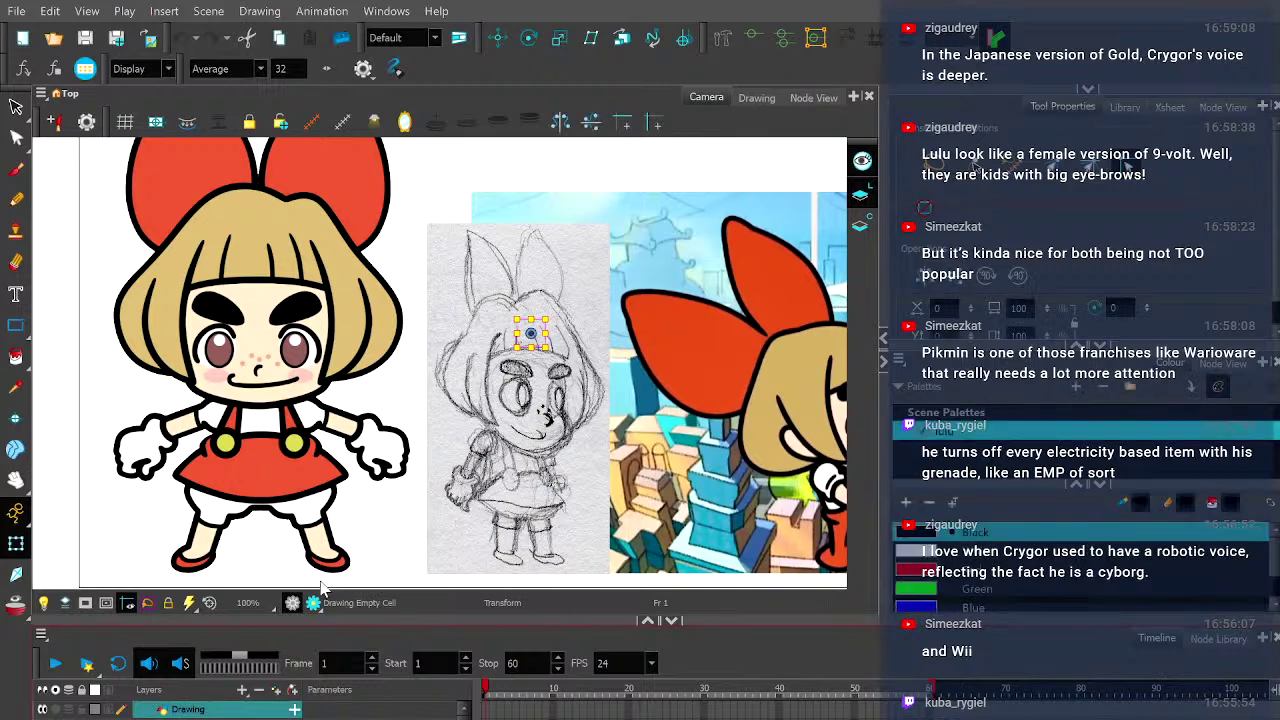
click(18, 200)
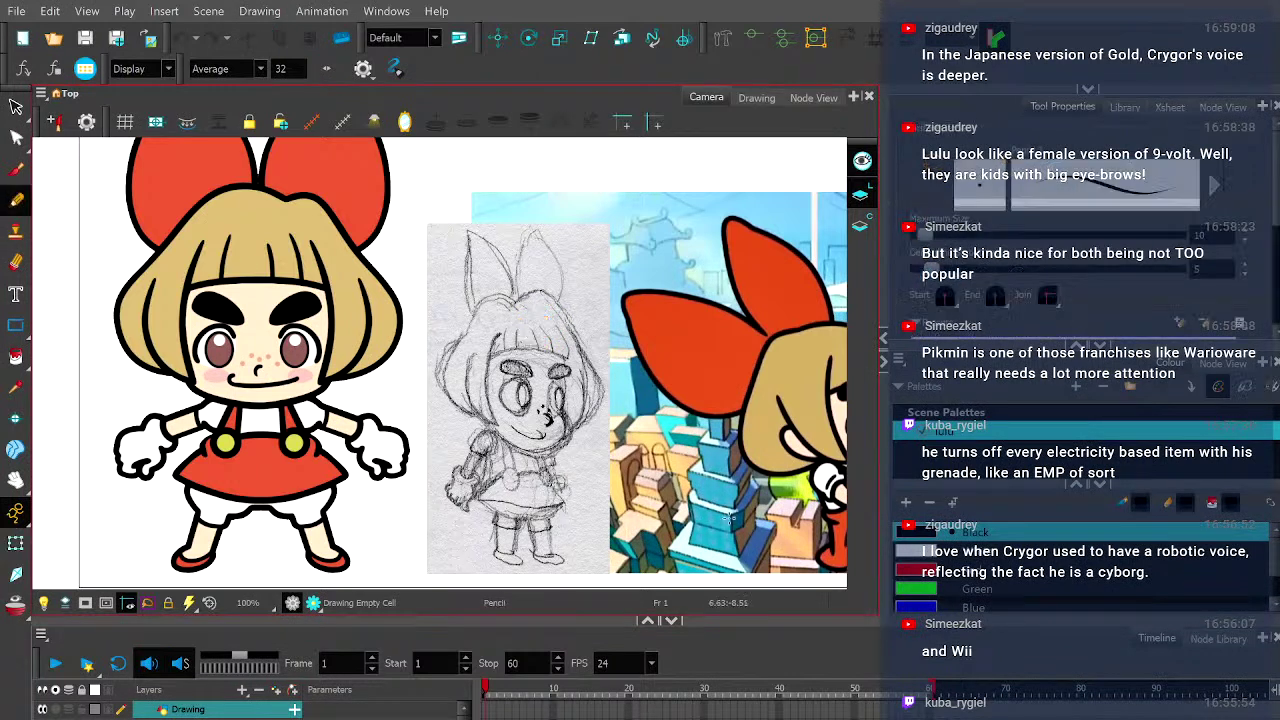
double_click(187, 710)
text(lulu)
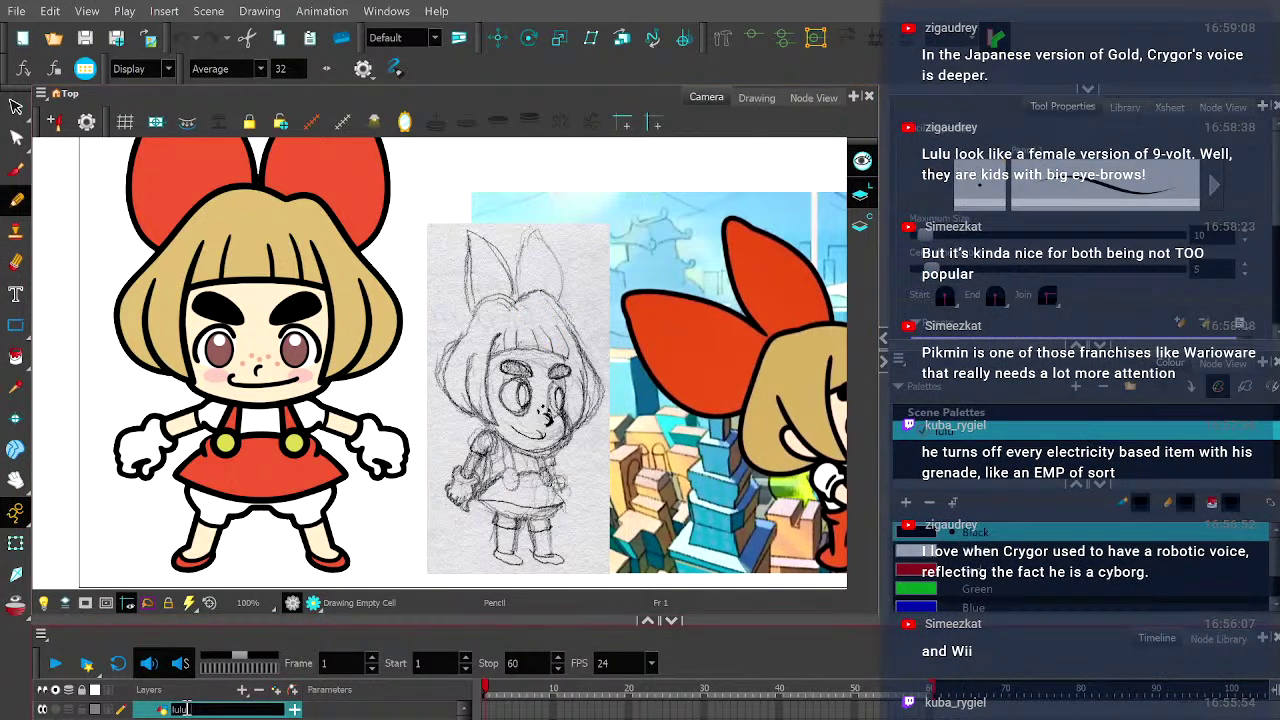
text(_head)
key(Return)
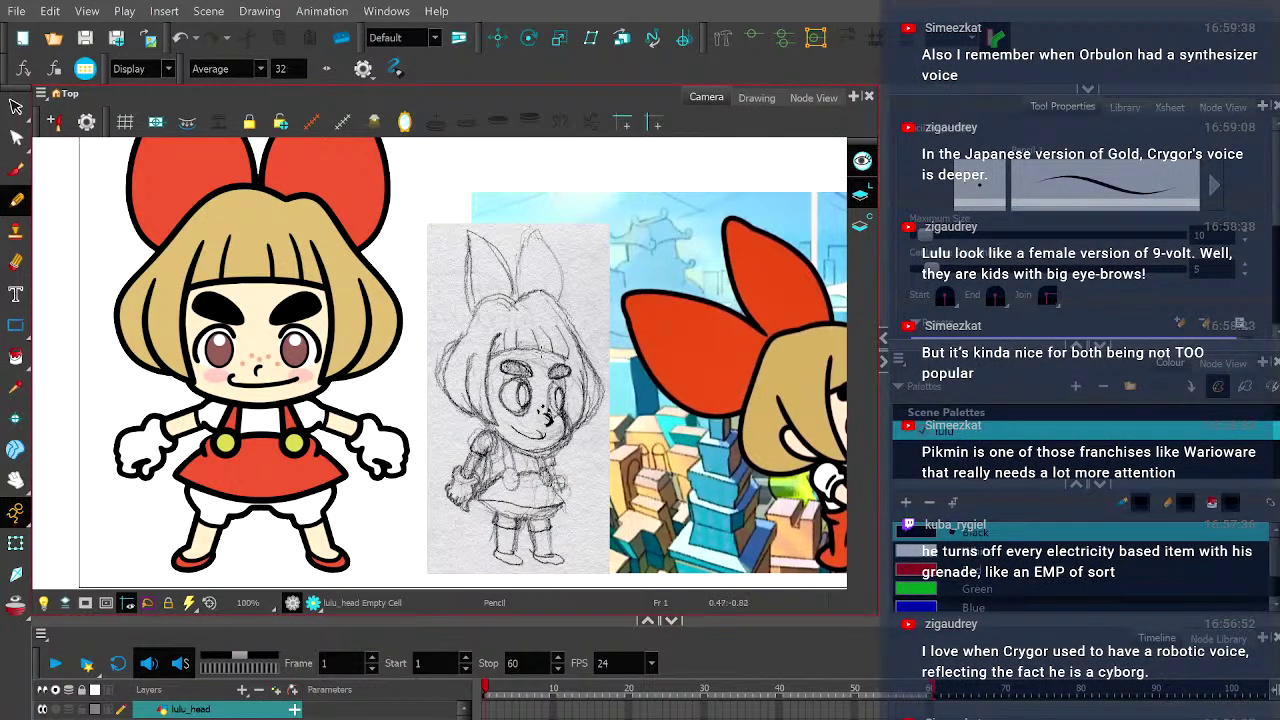
- Trace the far edge of the sketched face with a black pencil stroke from the fringe down past the eye
drag(518, 412, 450, 390)
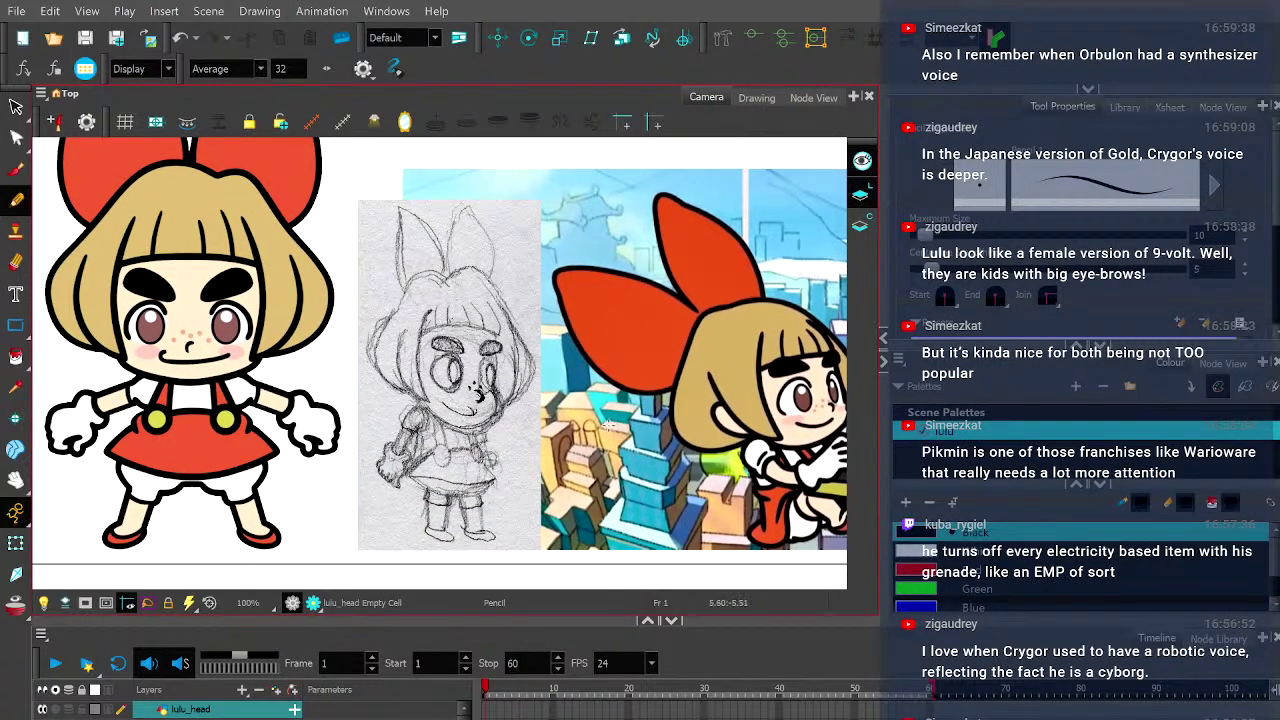
key(space)
drag(668, 417, 629, 417)
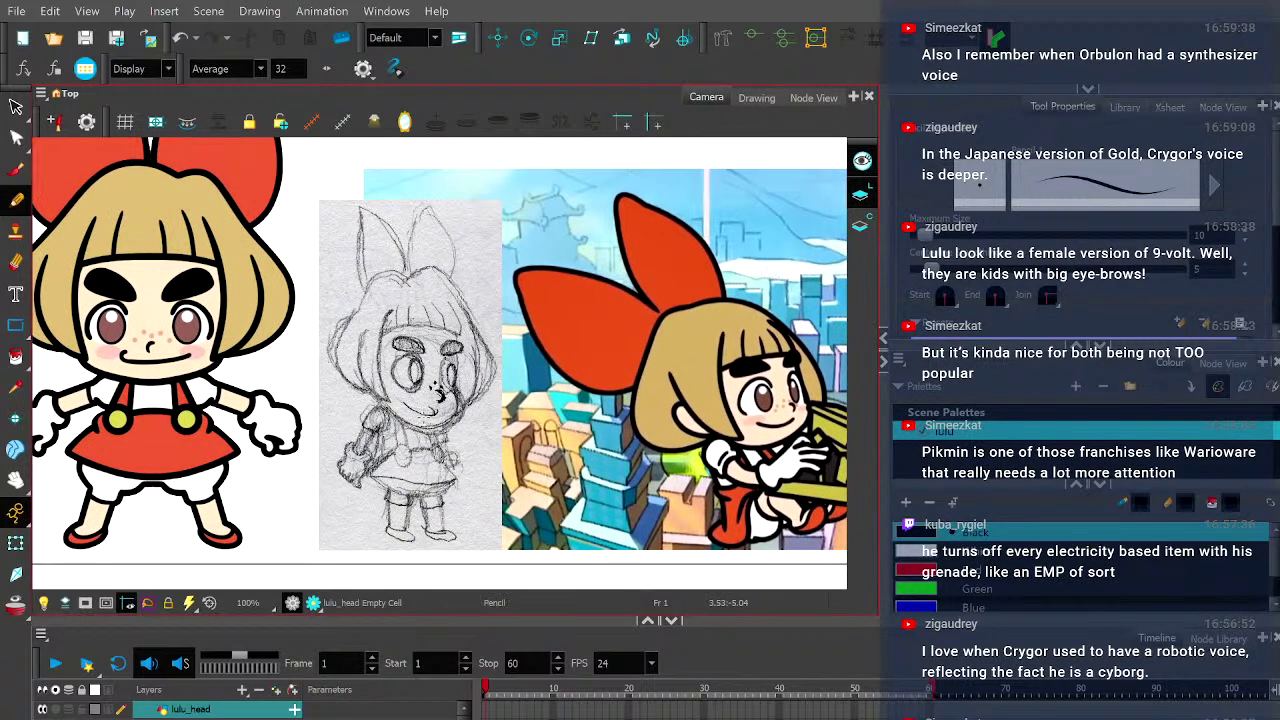
scroll(418, 412, up, 2)
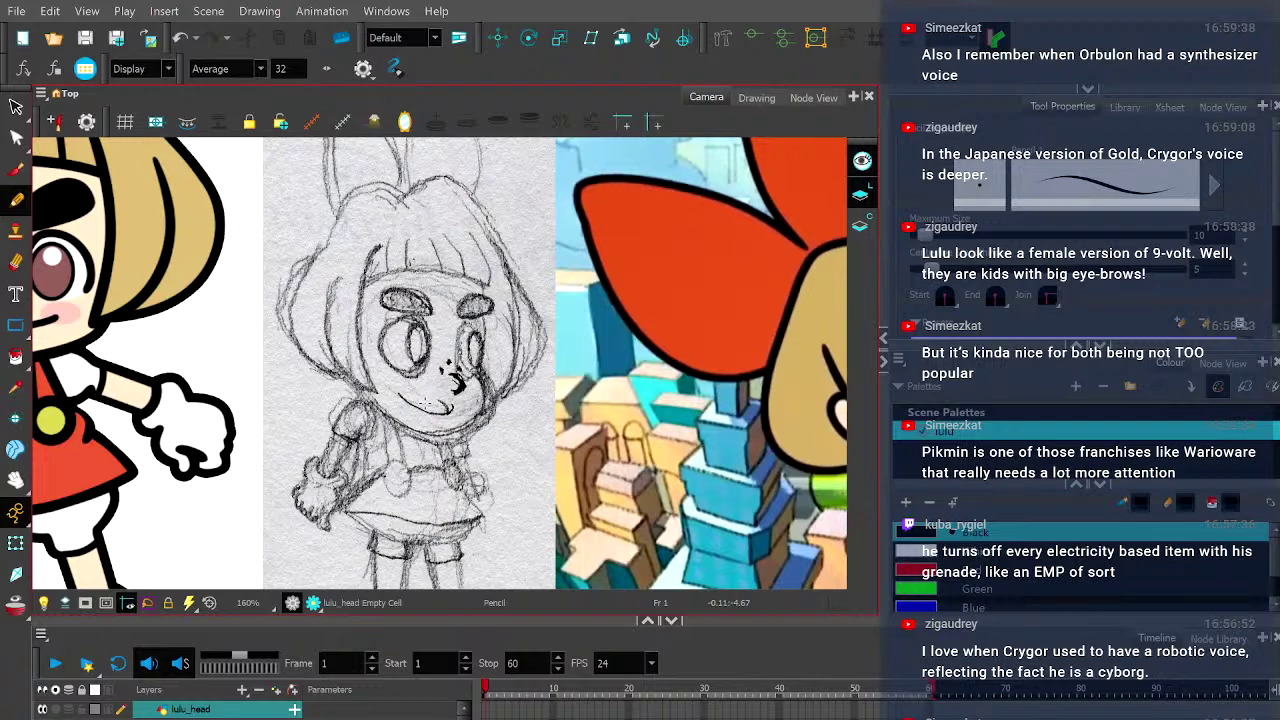
scroll(362, 361, up, 4)
key(space)
drag(454, 360, 516, 404)
scroll(545, 400, down, 1)
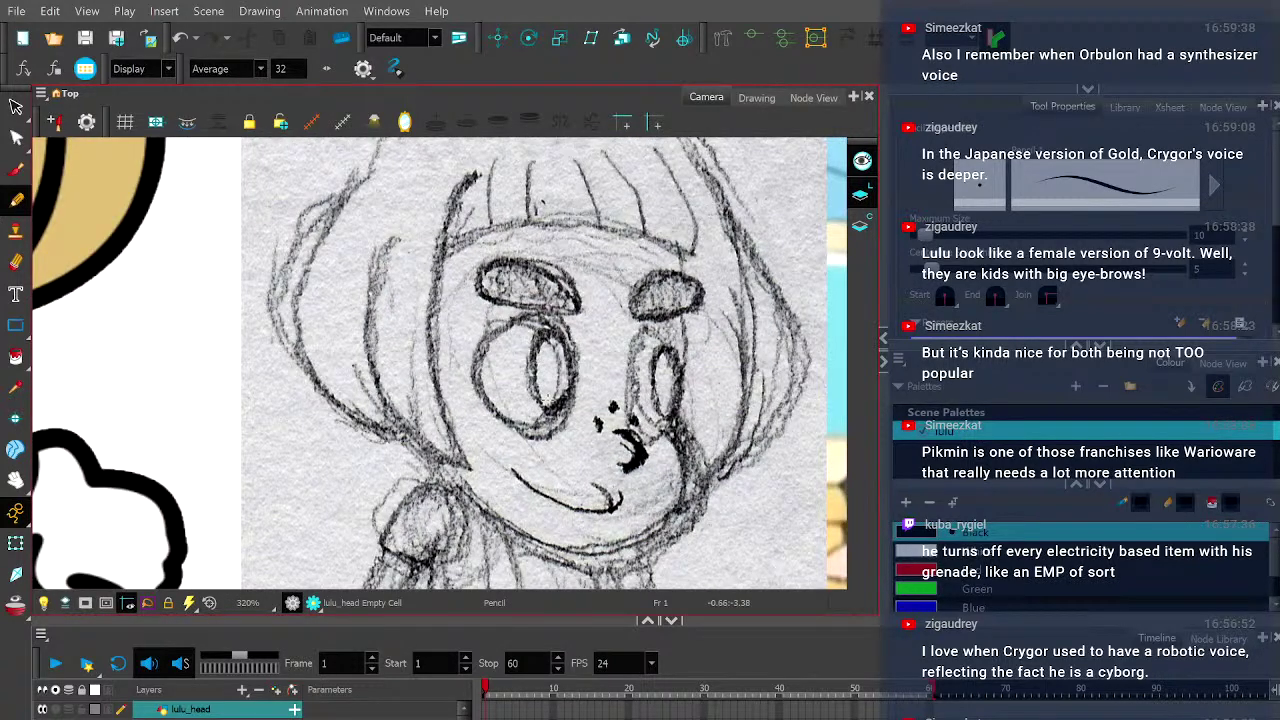
mouse_move(677, 249)
mouse_down()
mouse_move(686, 339)
mouse_move(672, 450)
mouse_up()
key(ctrl+z)
drag(678, 249, 670, 418)
key(ctrl+z)
drag(680, 249, 668, 440)
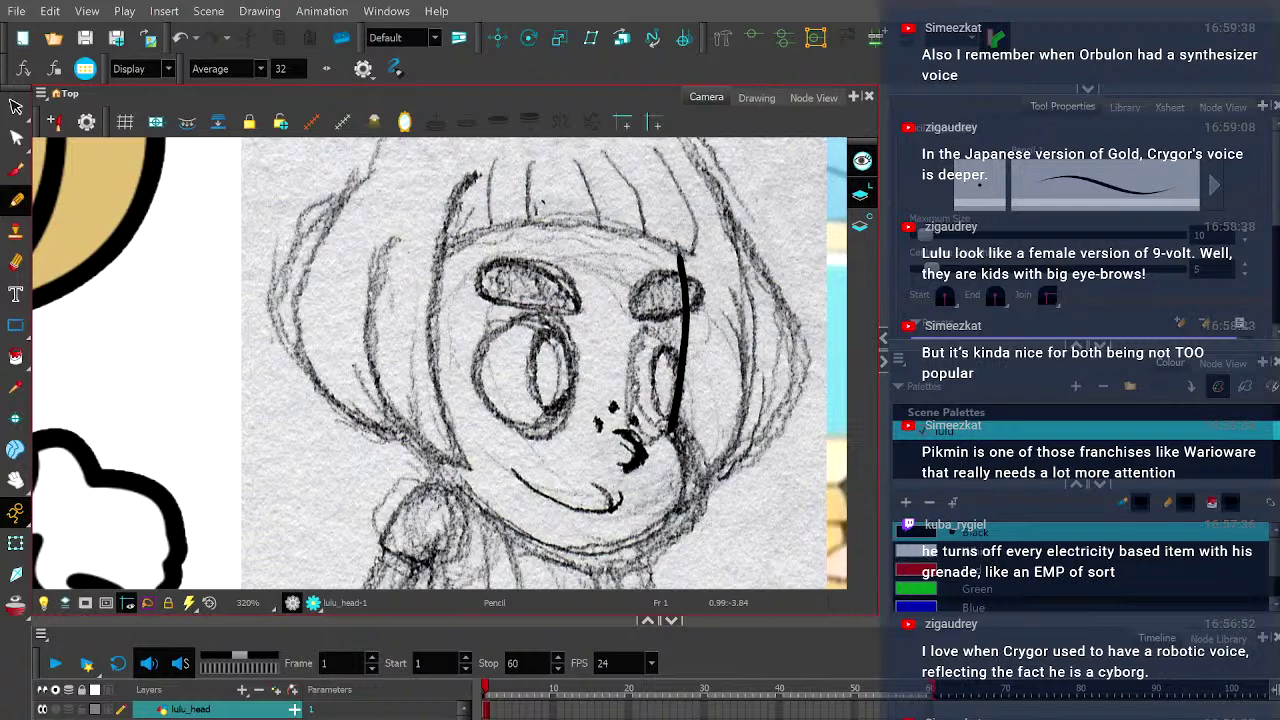
- Trace the cheek and chin in one black pencil stroke from the base of the far face edge to the near jaw
scroll(566, 368, up, 3)
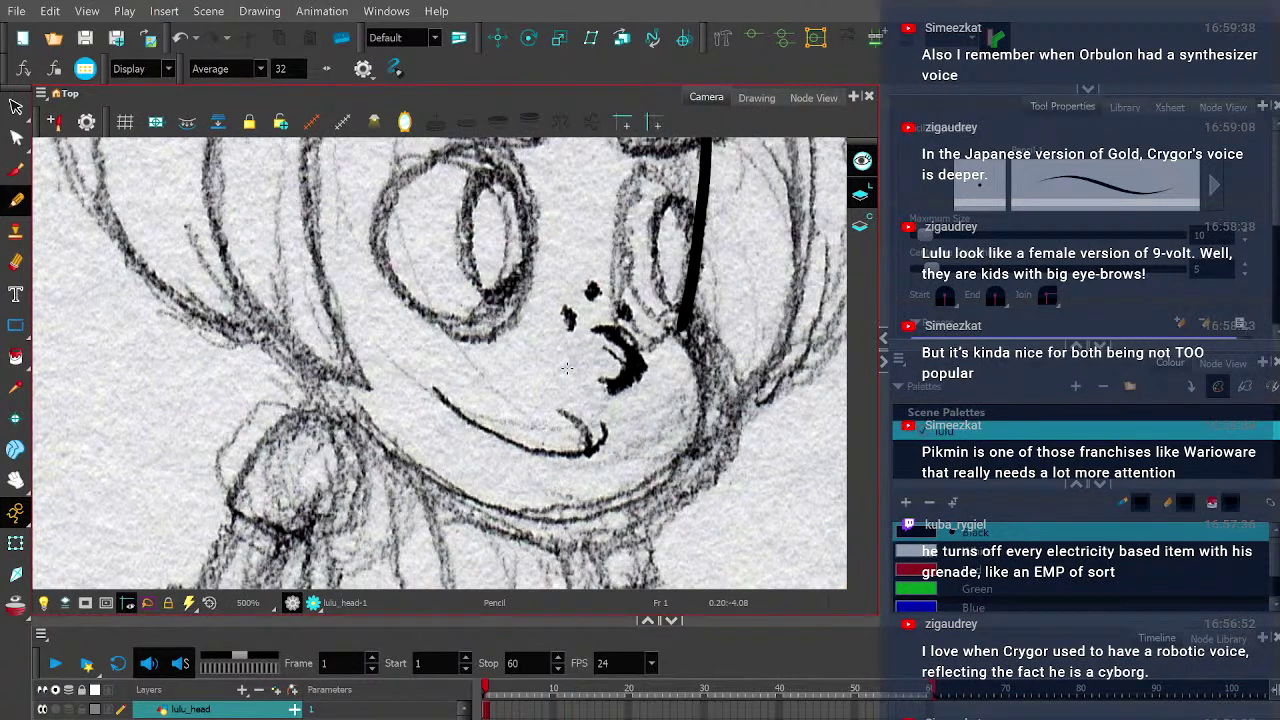
key(alt+s)
mouse_move(318, 345)
mouse_down()
mouse_move(328, 390)
mouse_move(495, 495)
mouse_move(584, 500)
mouse_up()
key(alt+x)
mouse_move(315, 352)
mouse_down()
mouse_move(363, 424)
mouse_move(503, 510)
mouse_move(613, 516)
mouse_move(686, 493)
mouse_up()
key(ctrl+z)
mouse_move(684, 332)
mouse_down()
mouse_move(673, 475)
mouse_move(596, 514)
mouse_move(492, 502)
mouse_move(407, 457)
mouse_move(328, 377)
mouse_move(304, 332)
mouse_up()
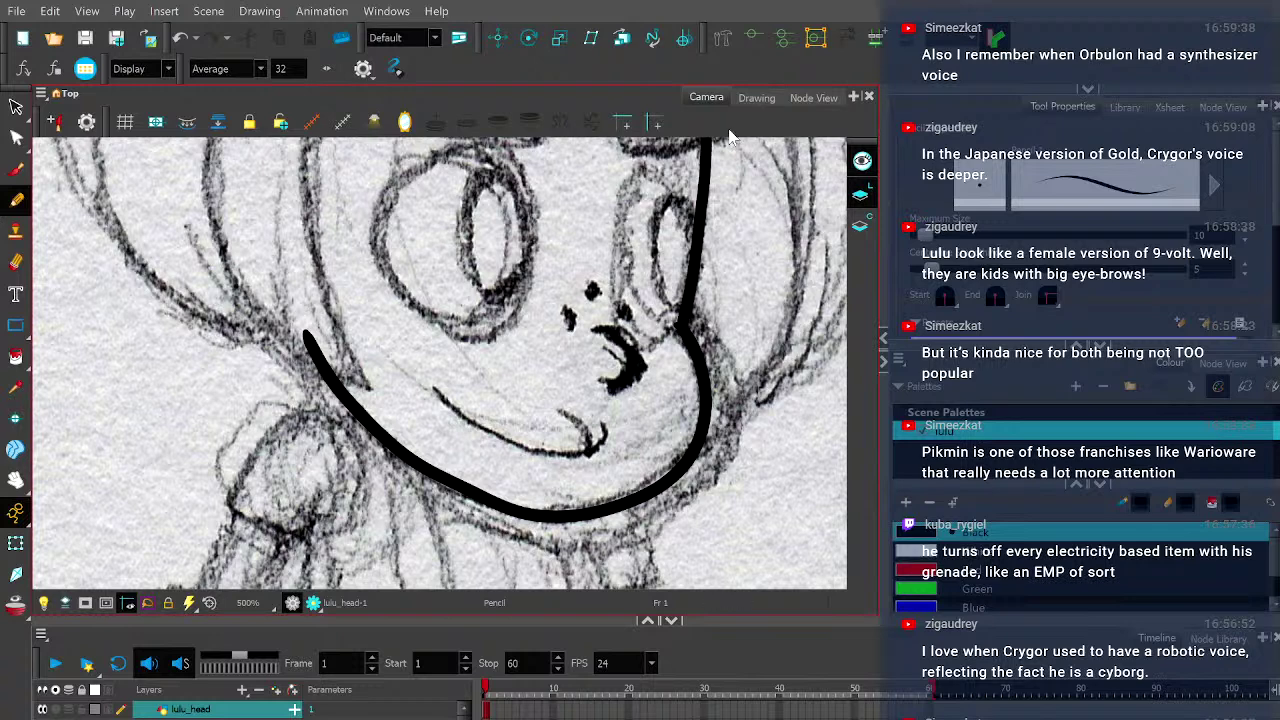
- In the Drawing view, move the chin stroke's end point with the Contour Editor to close the corner with the far face edge cleanly
click(756, 97)
scroll(512, 398, up, 10)
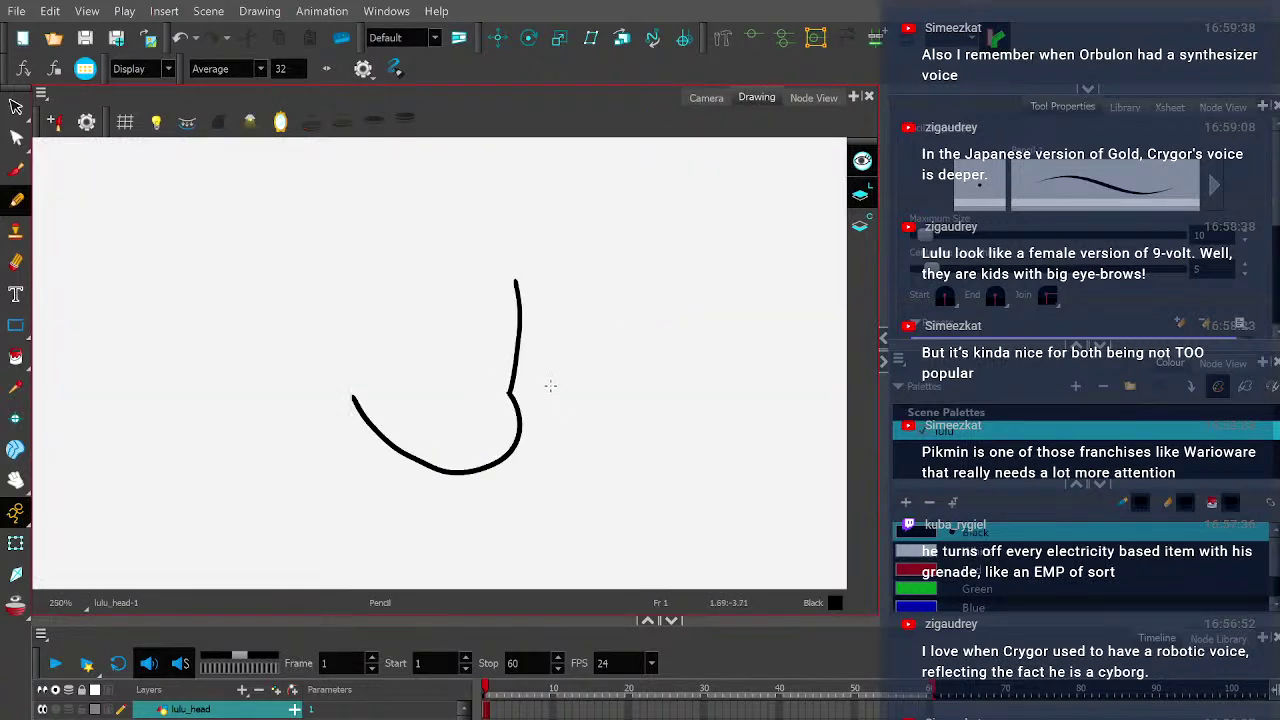
click(16, 105)
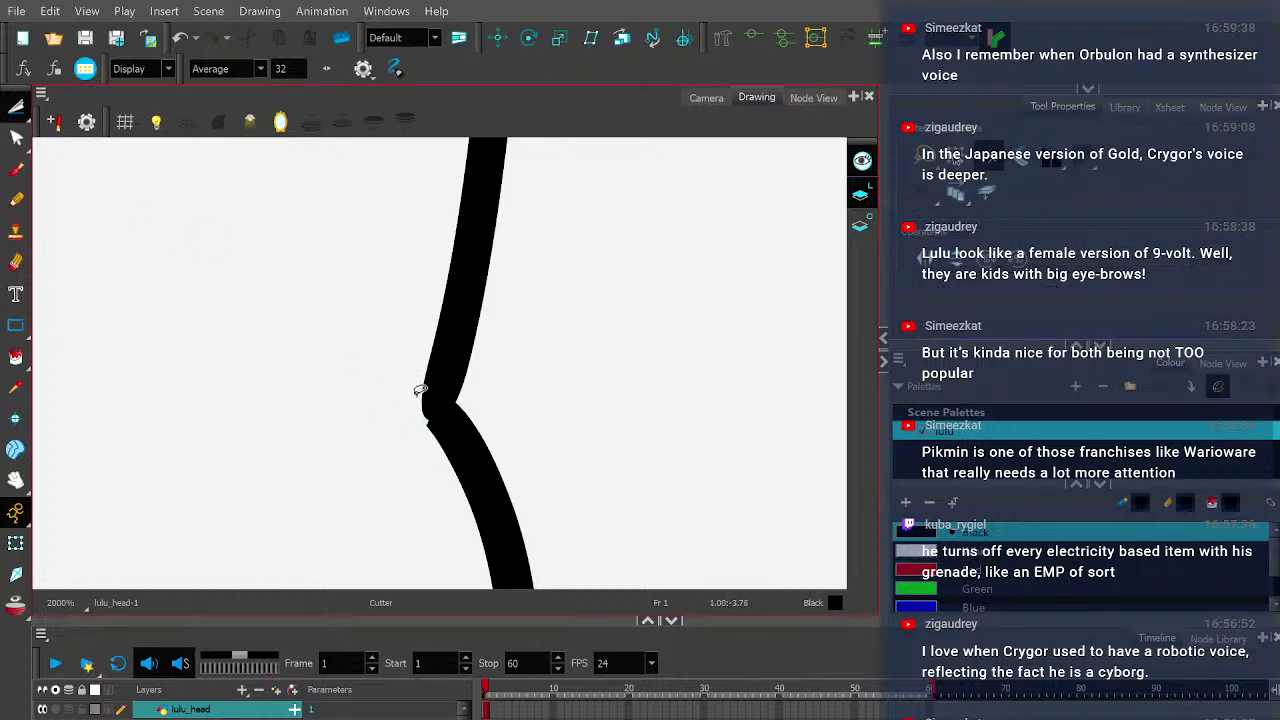
scroll(430, 395, up, 2)
click(16, 137)
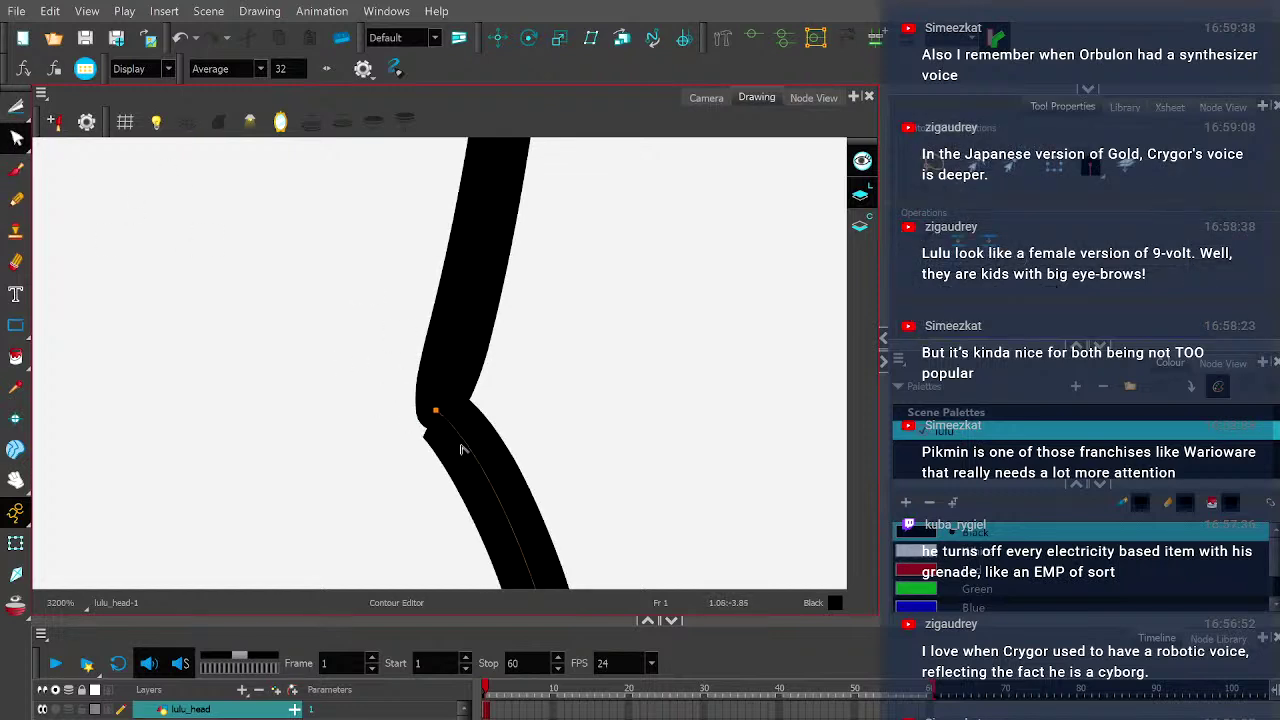
scroll(432, 425, up, 2)
click(433, 404)
drag(437, 407, 405, 396)
click(346, 383)
scroll(348, 370, down, 3)
scroll(348, 370, down, 8)
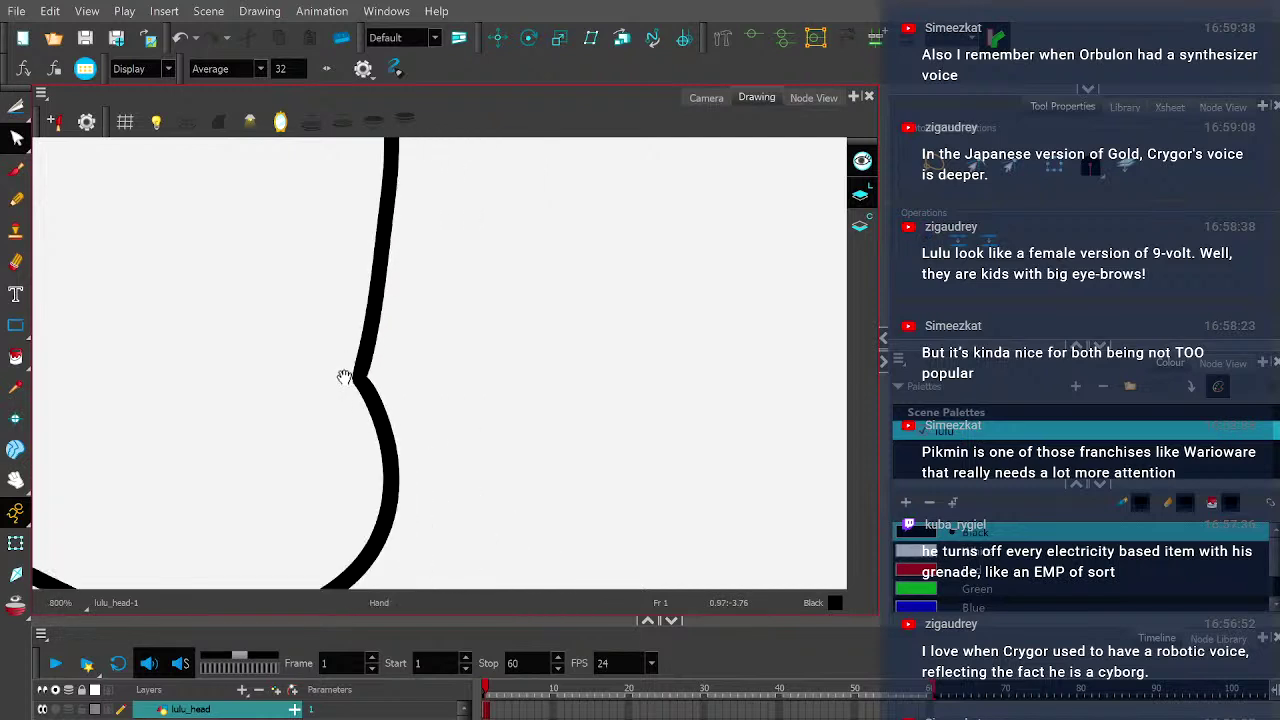
- Examine the chin stroke's contour points and compare the outline with the sketch in the Camera view
click(476, 468)
scroll(480, 470, up, 3)
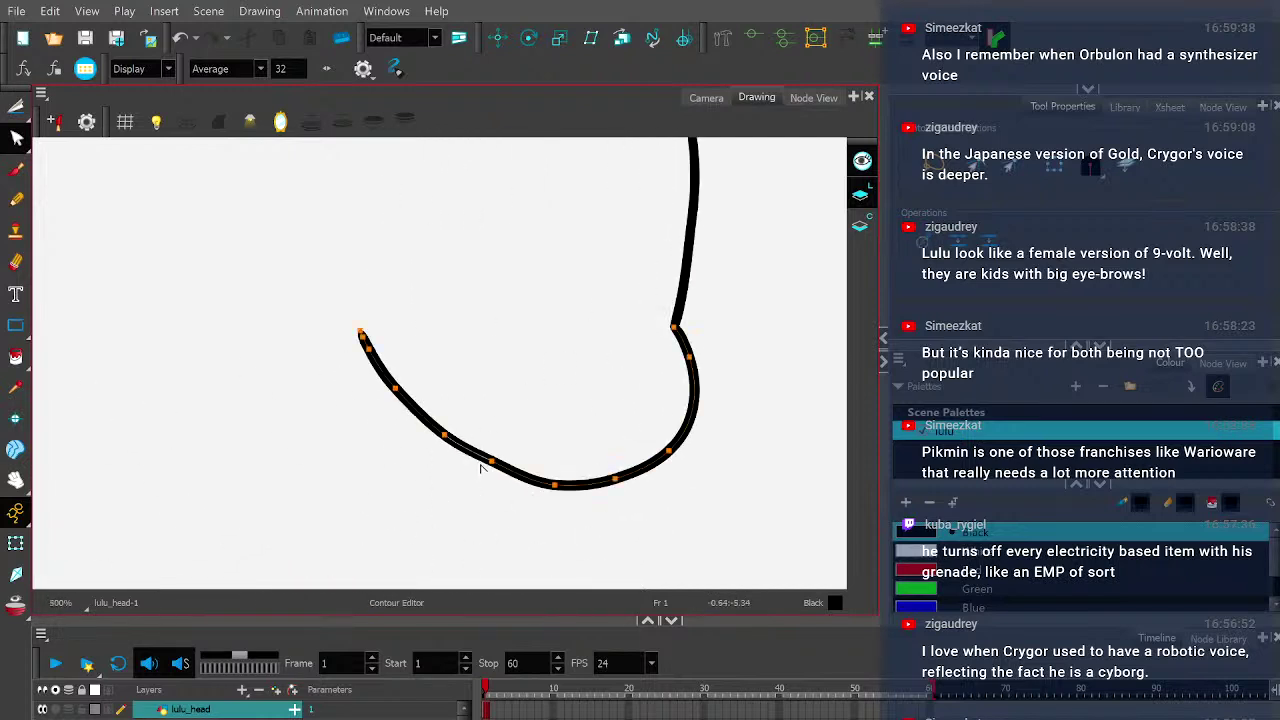
click(537, 400)
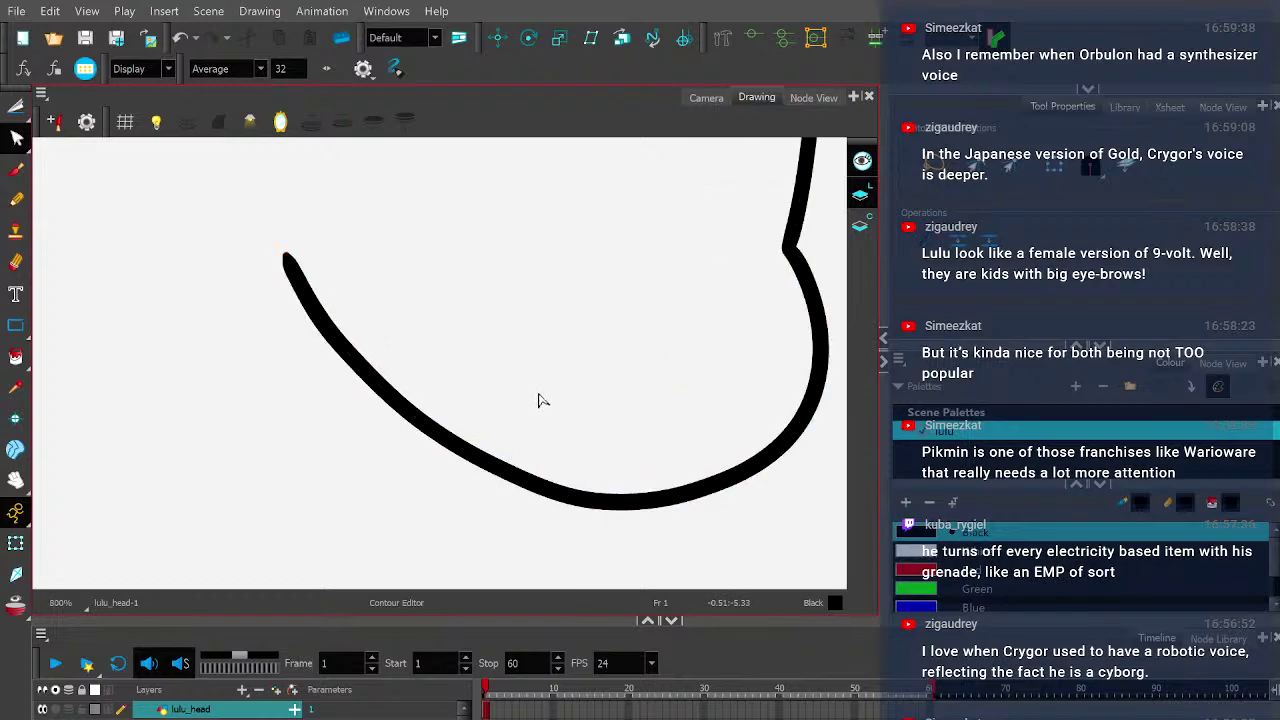
scroll(537, 400, down, 2)
click(704, 96)
scroll(548, 295, down, 4)
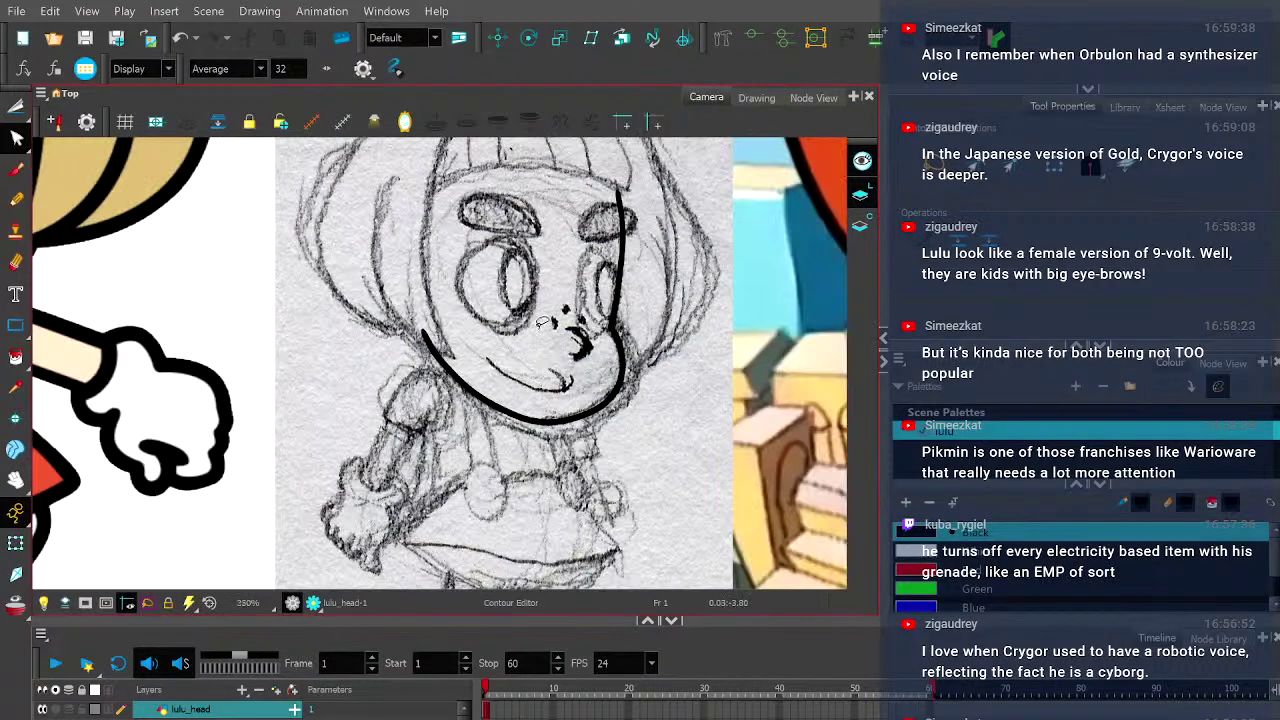
click(16, 199)
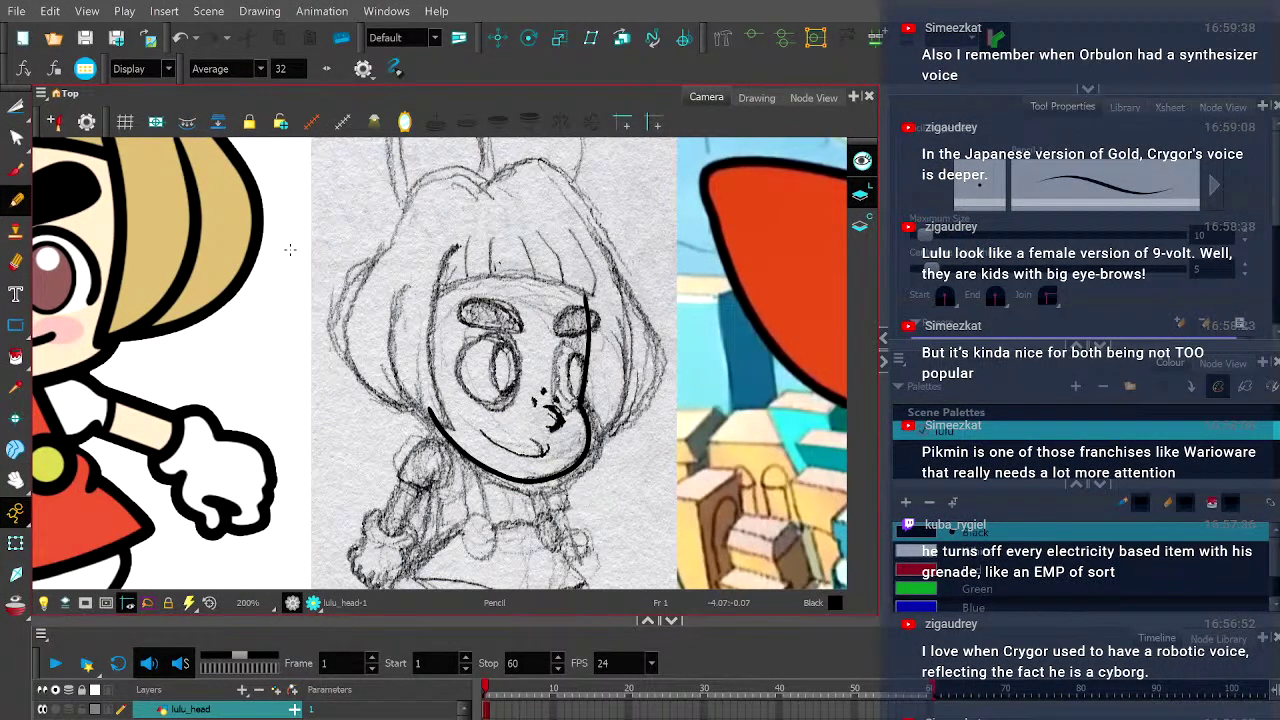
scroll(289, 249, down, 2)
scroll(338, 283, up, 2)
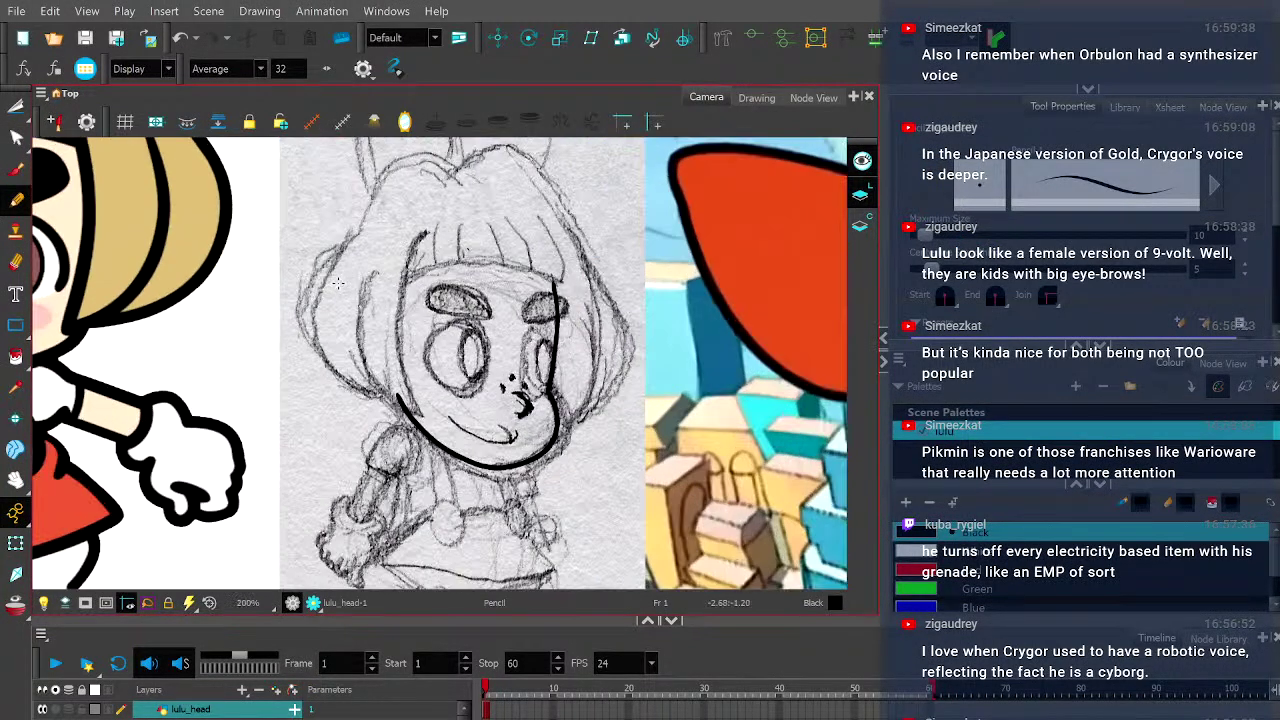
scroll(338, 283, up, 1)
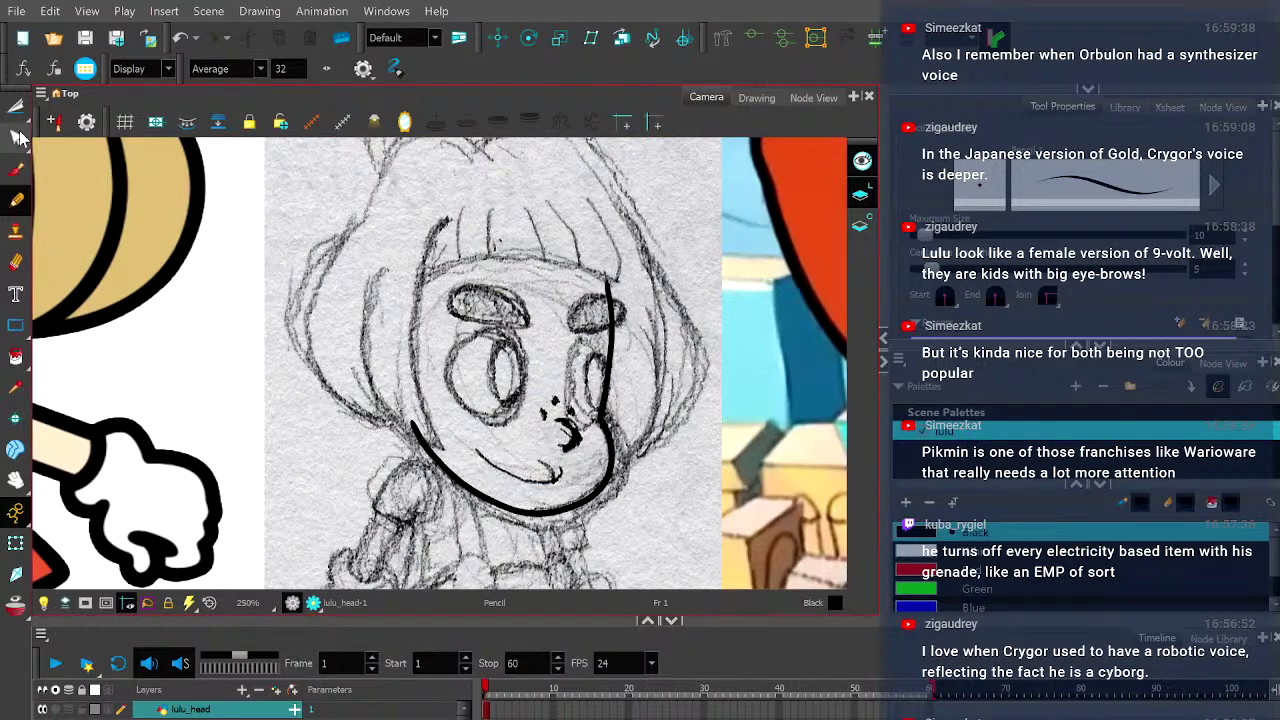
- Extend the near end of the jaw stroke up the side of the face to above eyebrow height with the Contour Editor
click(16, 137)
click(412, 428)
scroll(410, 425, up, 2)
scroll(410, 423, down, 2)
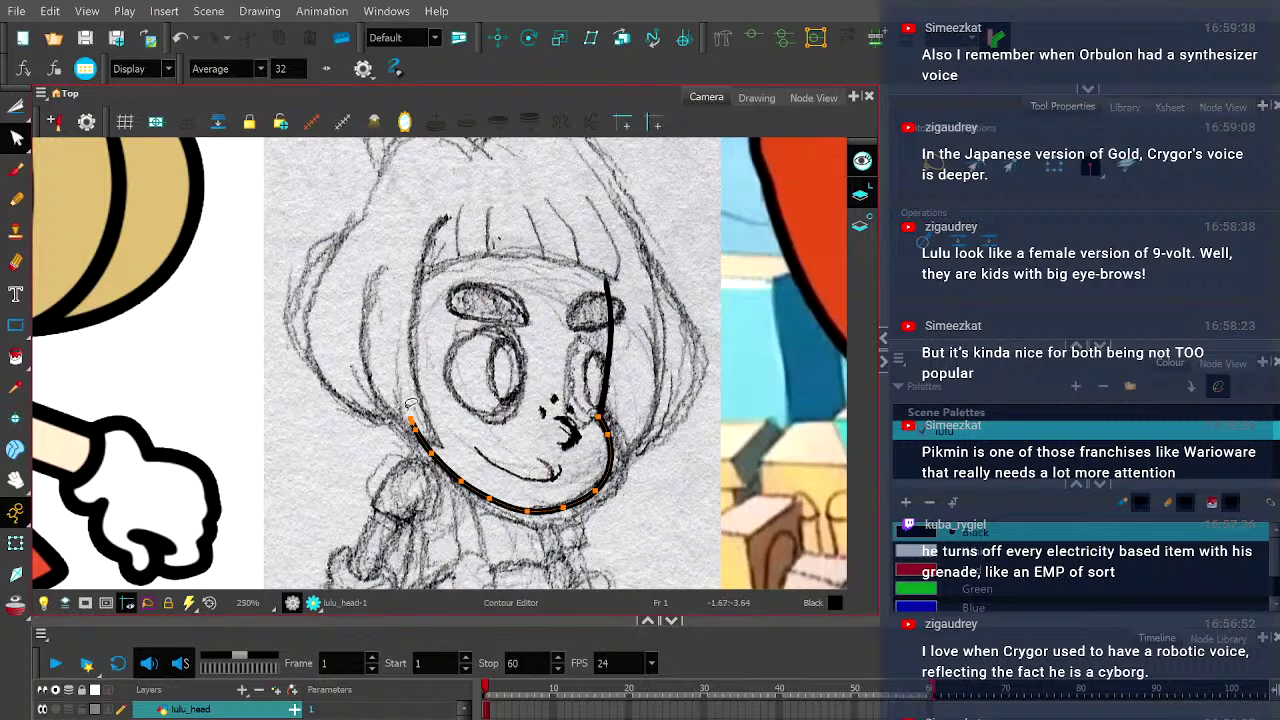
scroll(410, 420, up, 2)
drag(411, 240, 378, 172)
click(424, 422)
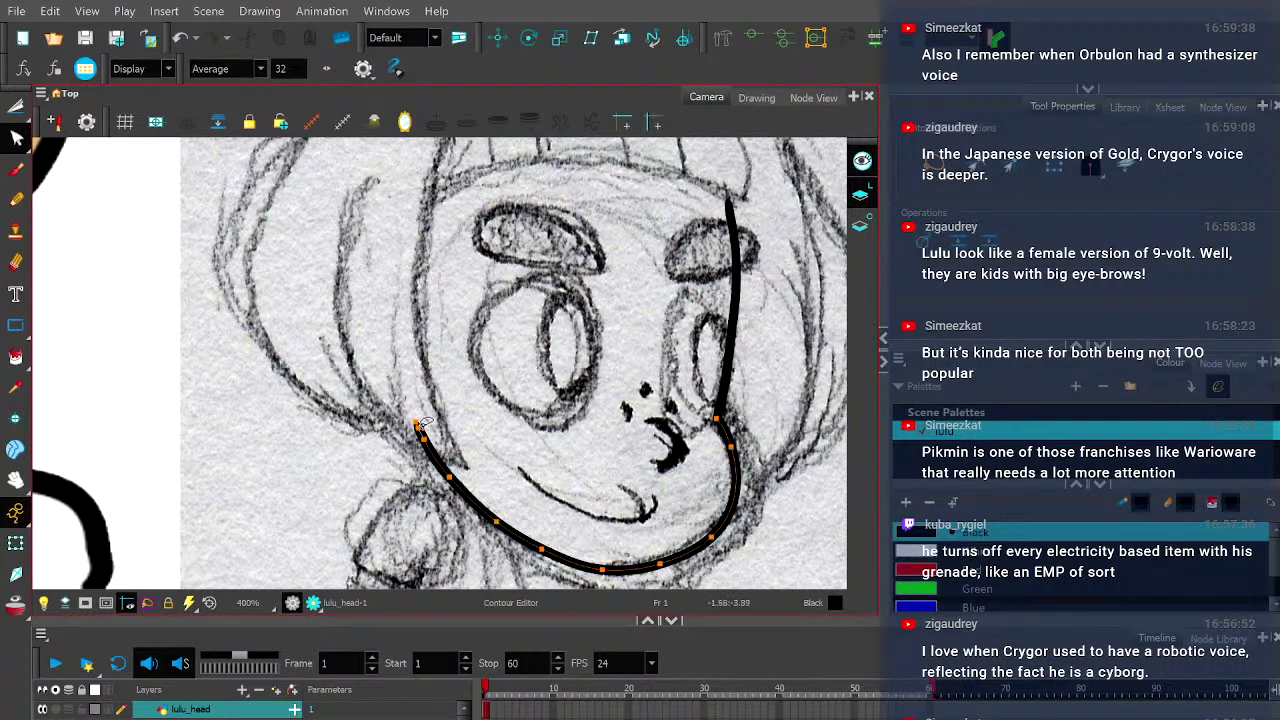
scroll(421, 423, up, 2)
mouse_move(342, 200)
mouse_down()
mouse_move(420, 413)
mouse_move(424, 238)
mouse_up()
scroll(414, 407, down, 1)
scroll(424, 240, down, 1)
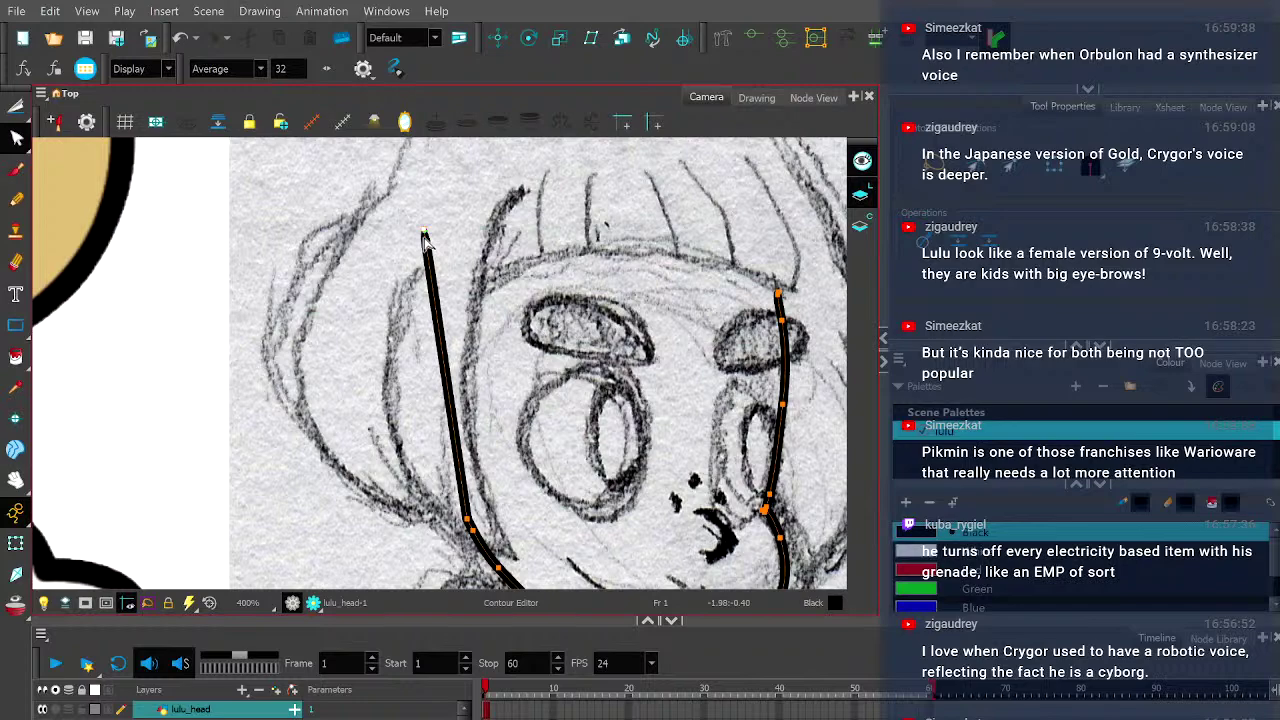
- Bow the near side of the face outward by adjusting the top point and its curve handle
mouse_move(424, 237)
mouse_down()
mouse_move(388, 292)
mouse_move(390, 250)
mouse_up()
scroll(390, 250, up, 5)
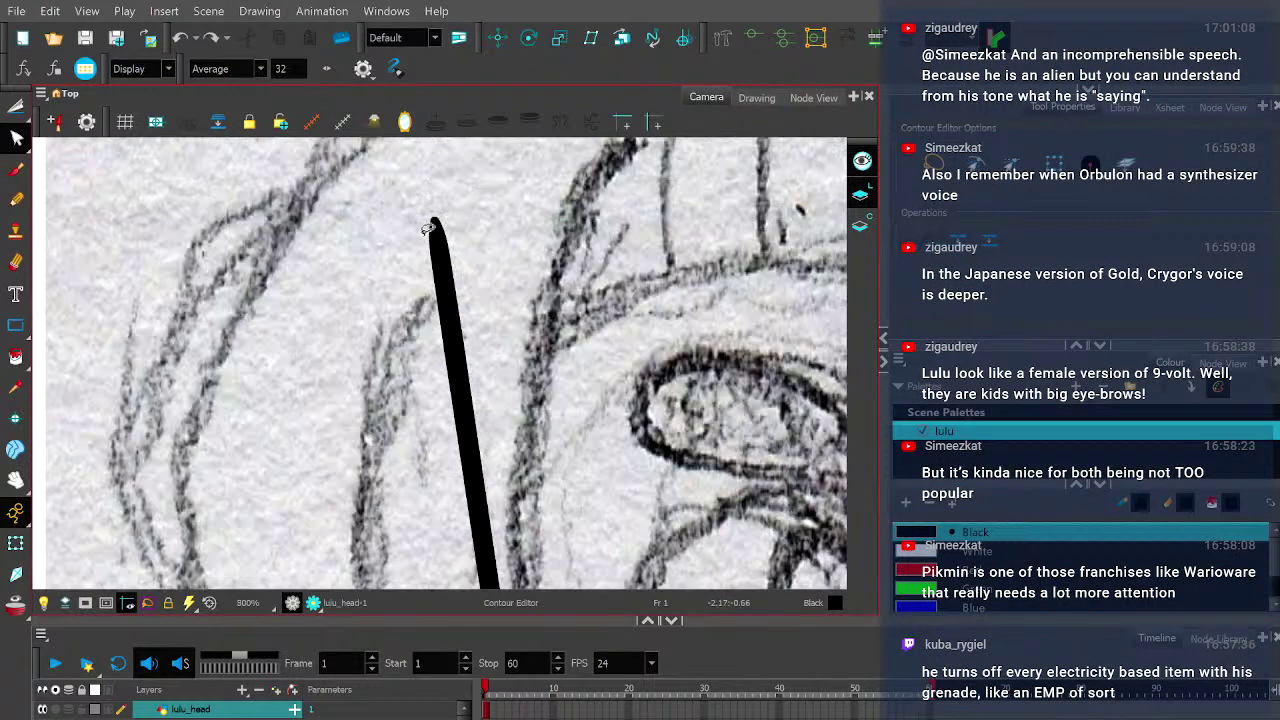
scroll(436, 205, up, 1)
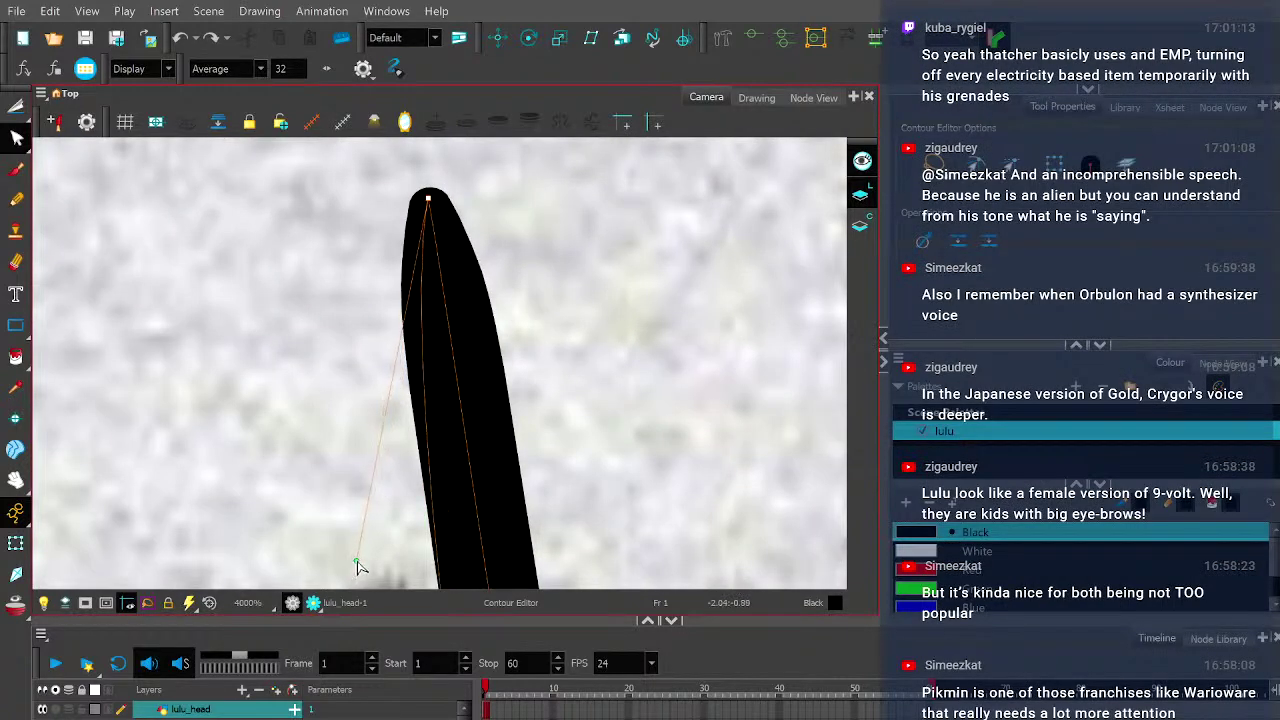
scroll(410, 238, down, 7)
scroll(410, 238, down, 1)
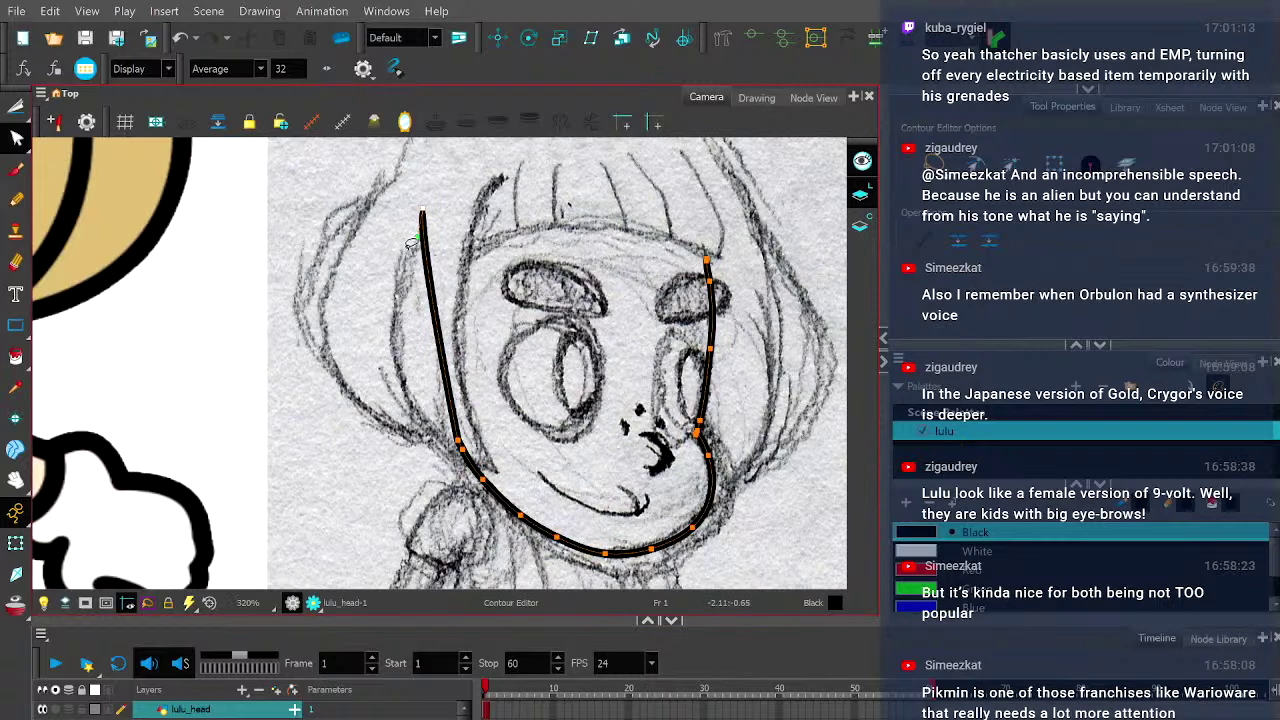
drag(414, 242, 385, 303)
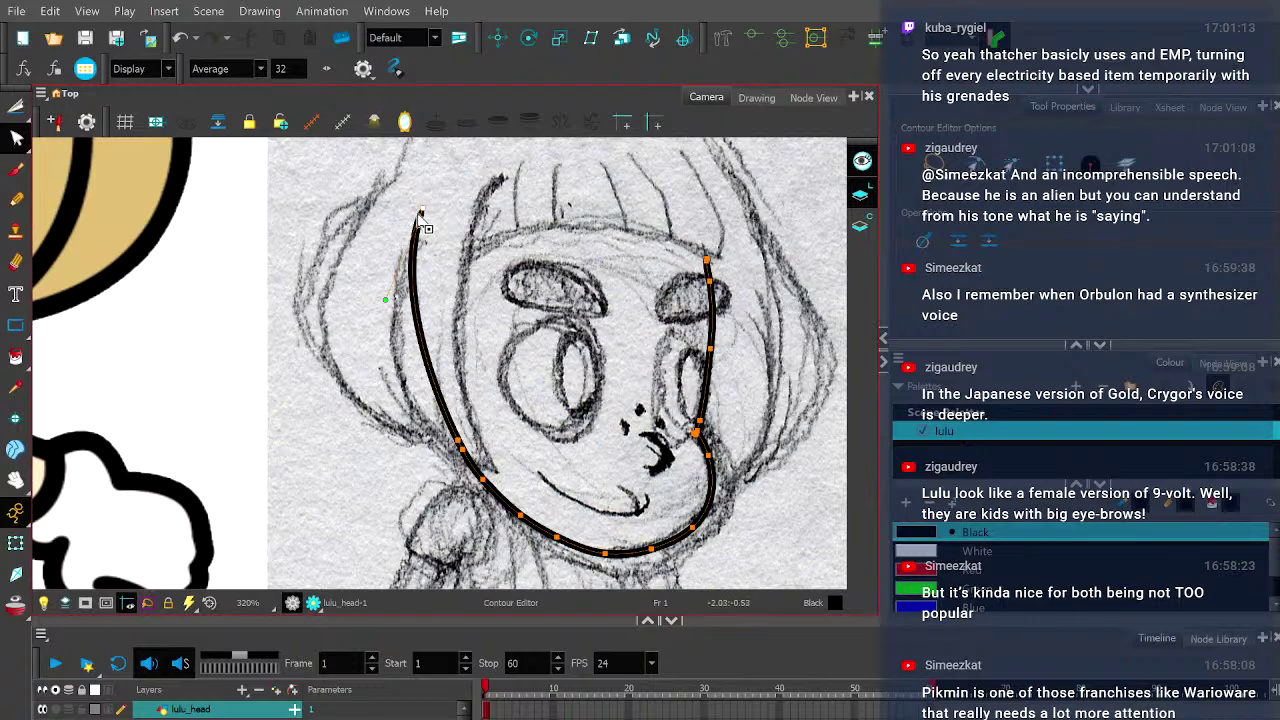
- Raise the top end of the far face edge to meet the sketched fringe with the Contour Editor, and return to the Pencil tool
click(16, 199)
key(2)
key(2)
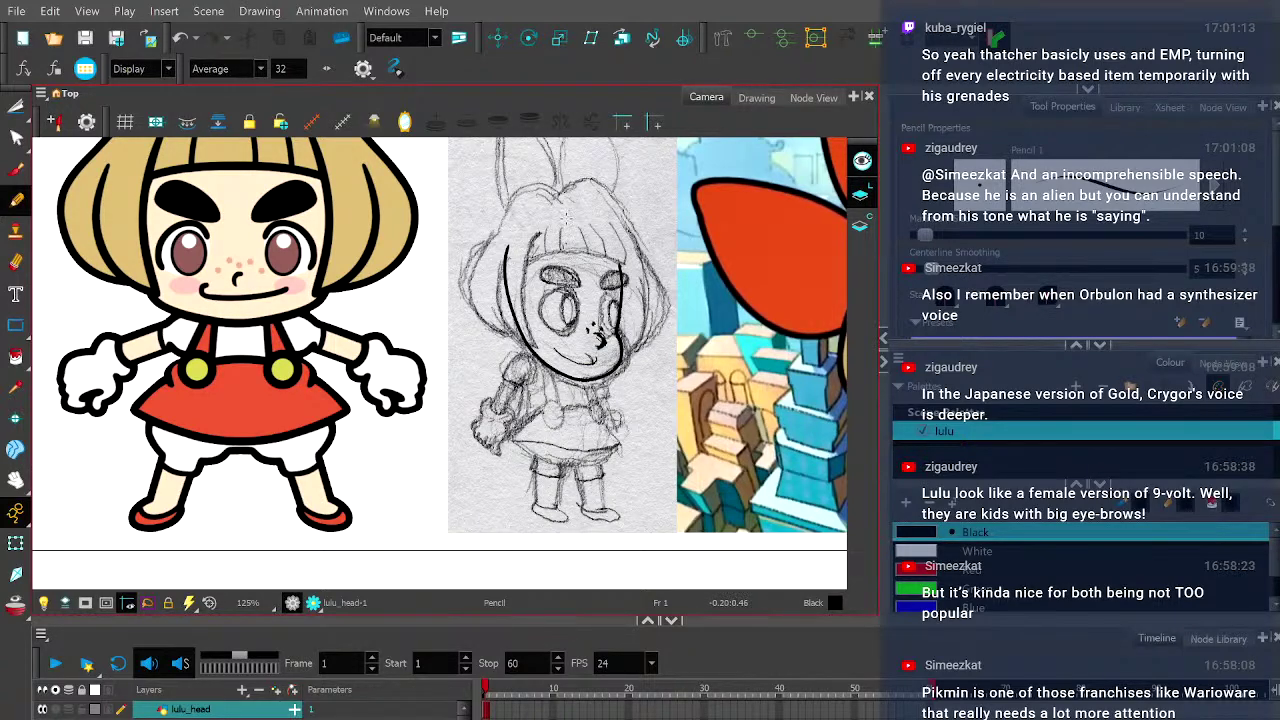
scroll(570, 330, up, 3)
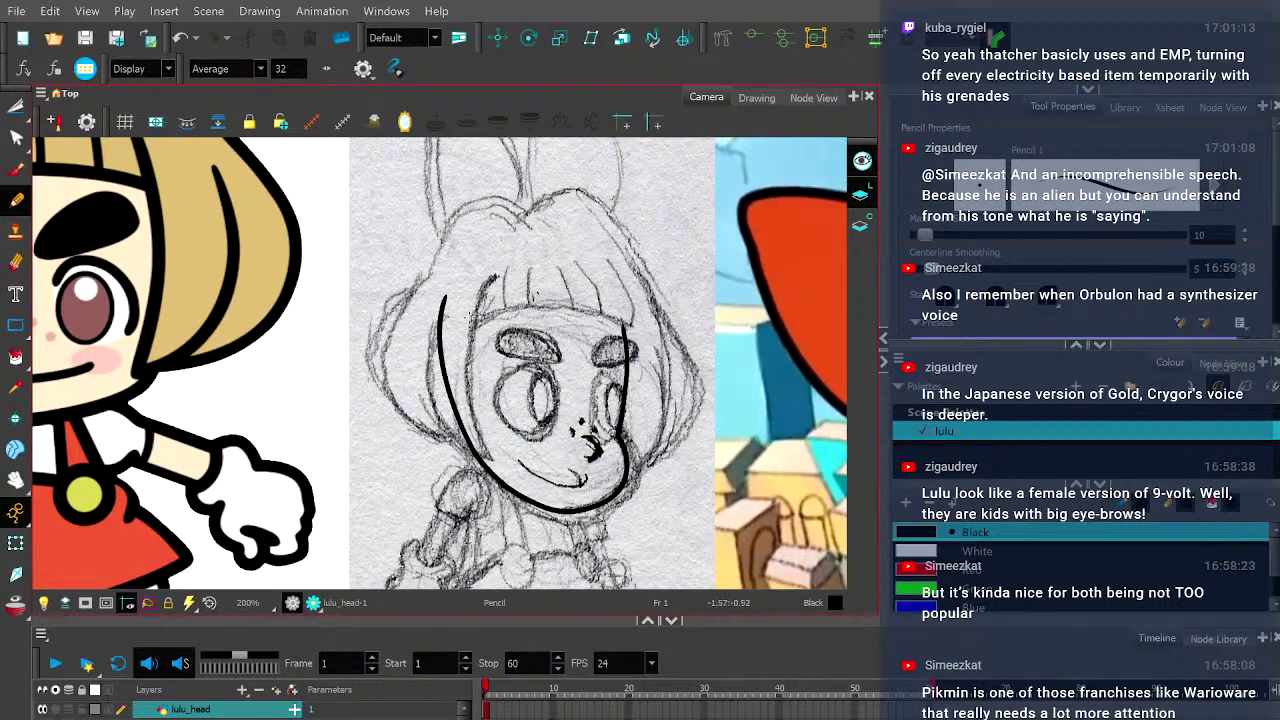
scroll(463, 325, up, 2)
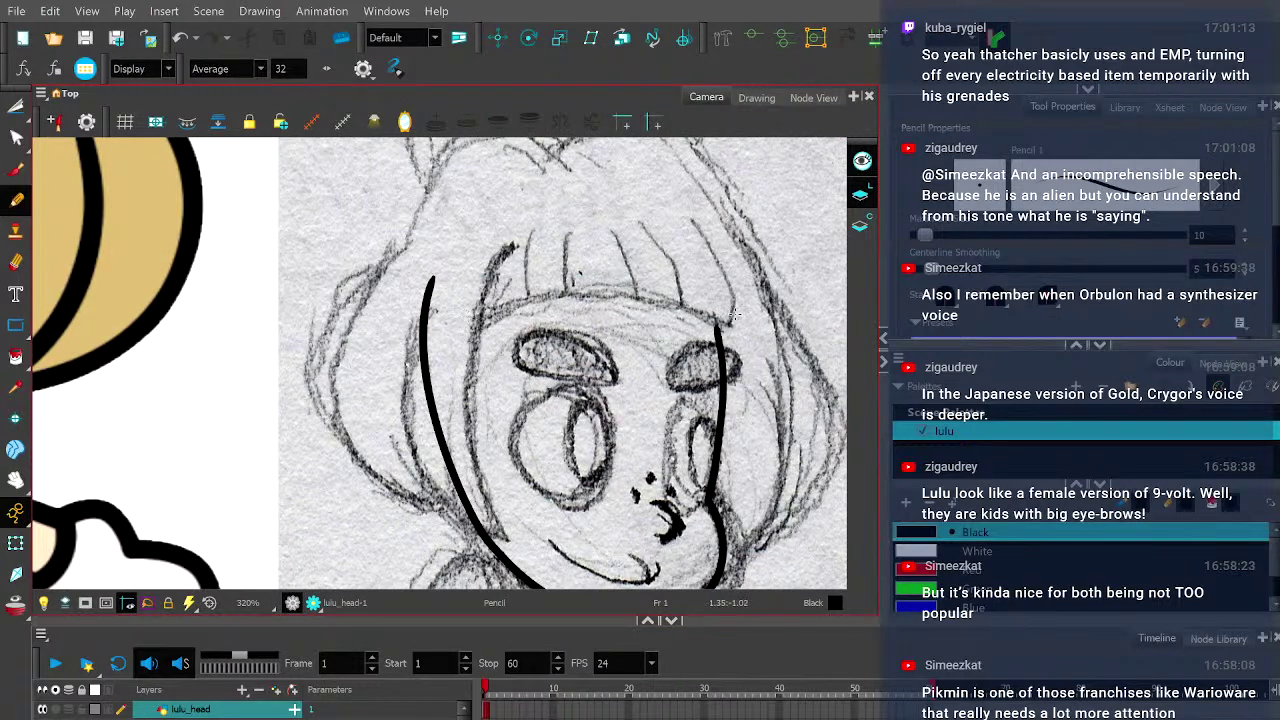
scroll(735, 314, up, 4)
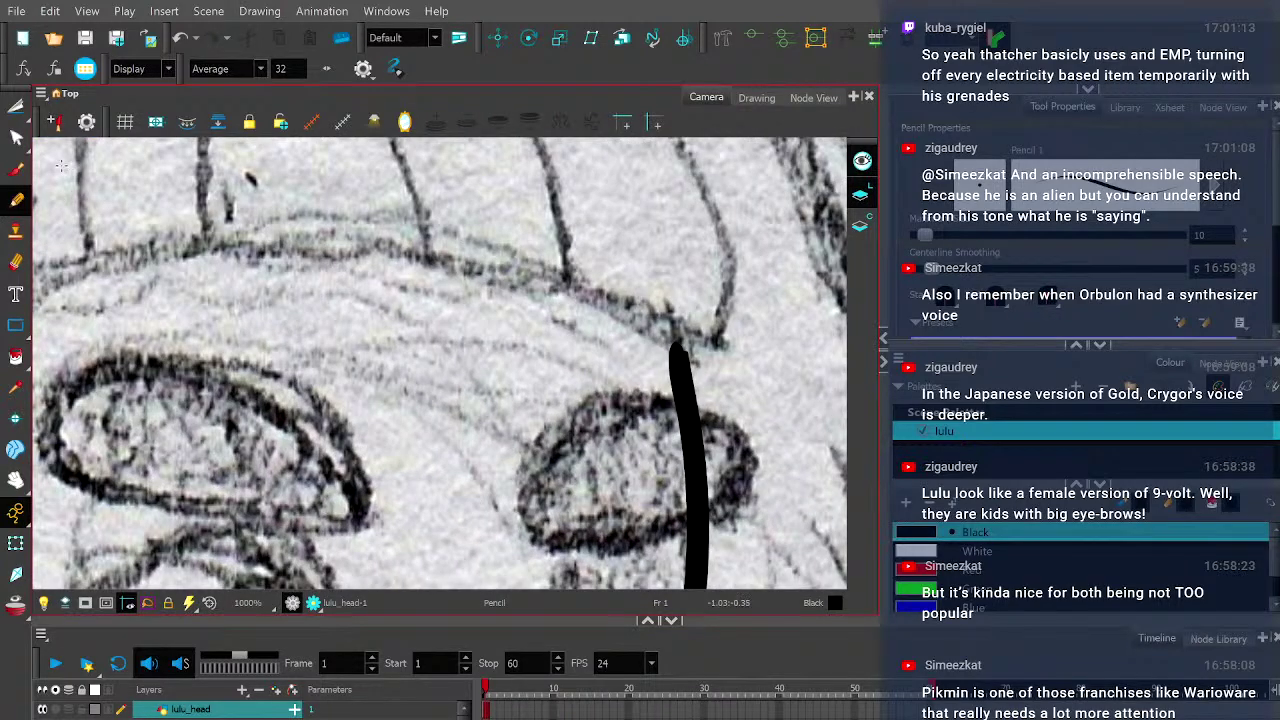
click(15, 137)
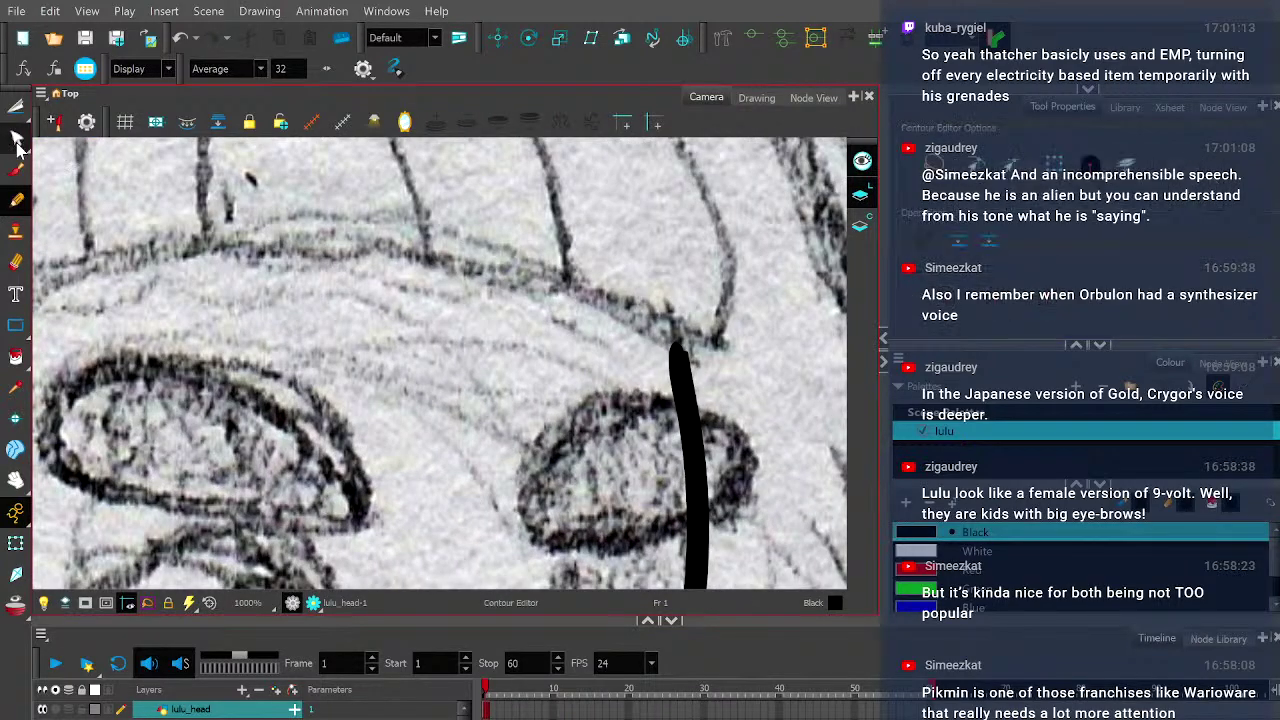
scroll(685, 352, up, 3)
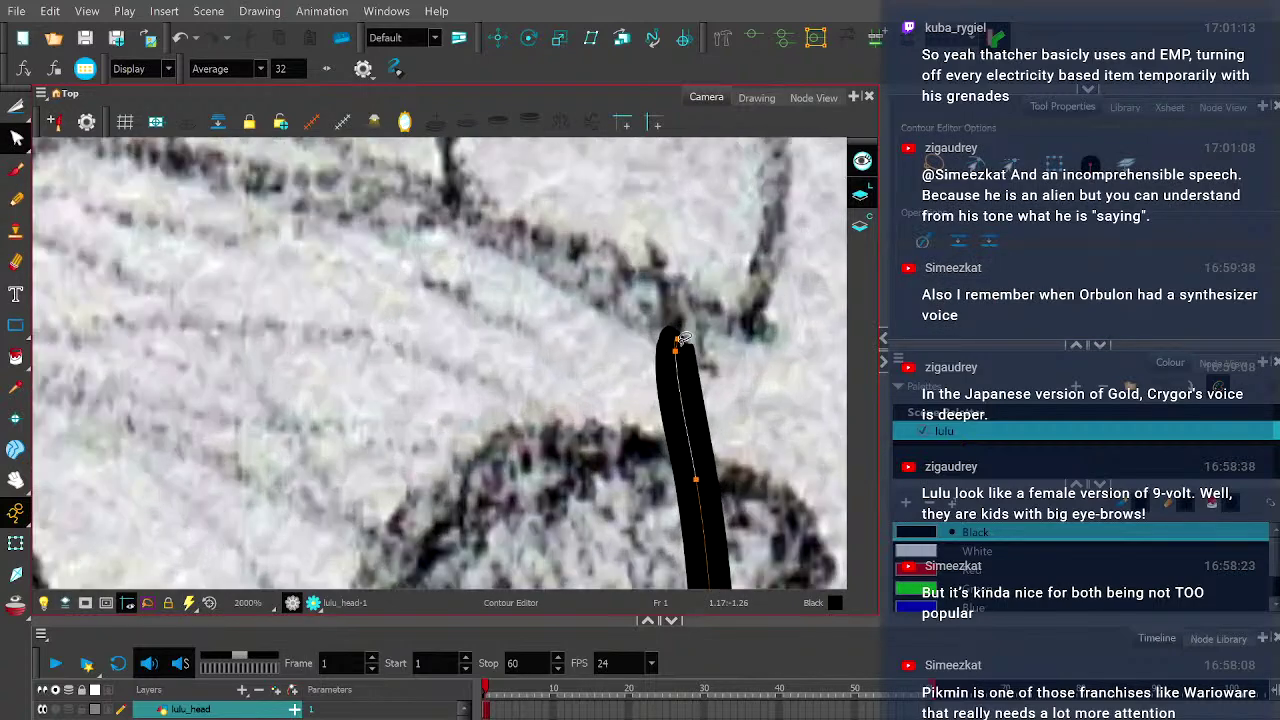
drag(680, 338, 662, 227)
key(space)
scroll(480, 290, down, 6)
drag(417, 295, 572, 363)
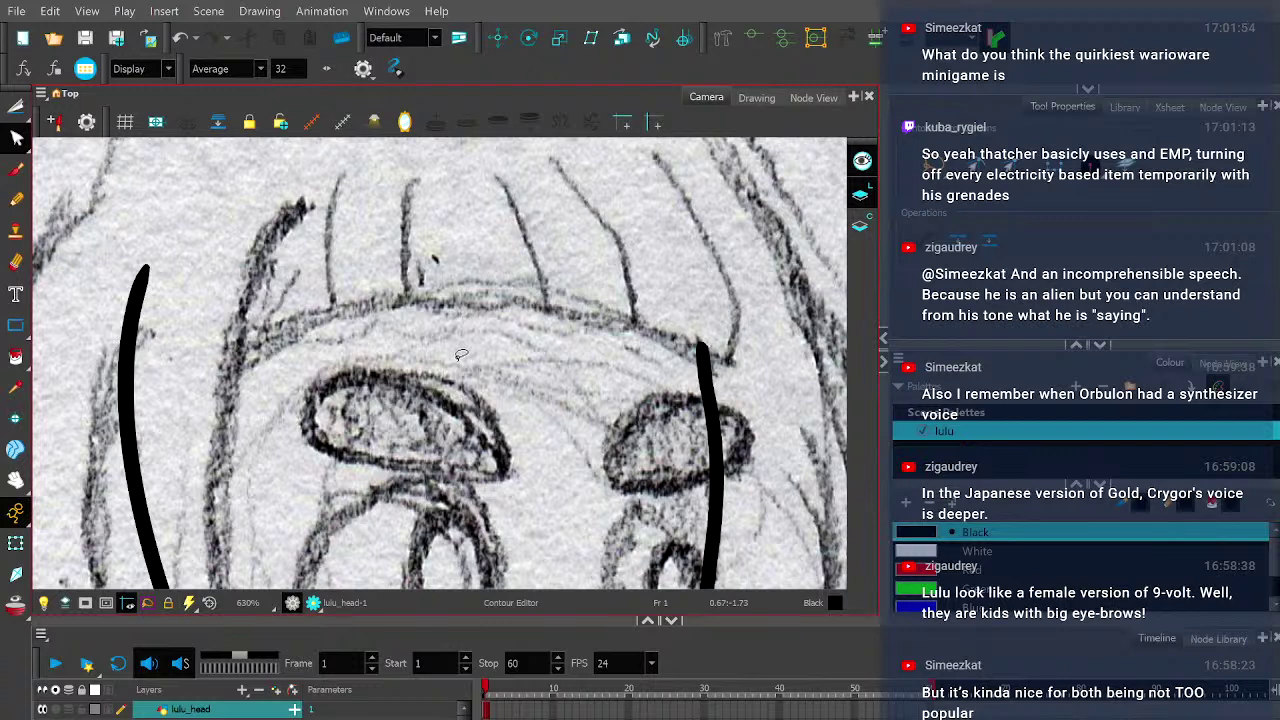
click(14, 205)
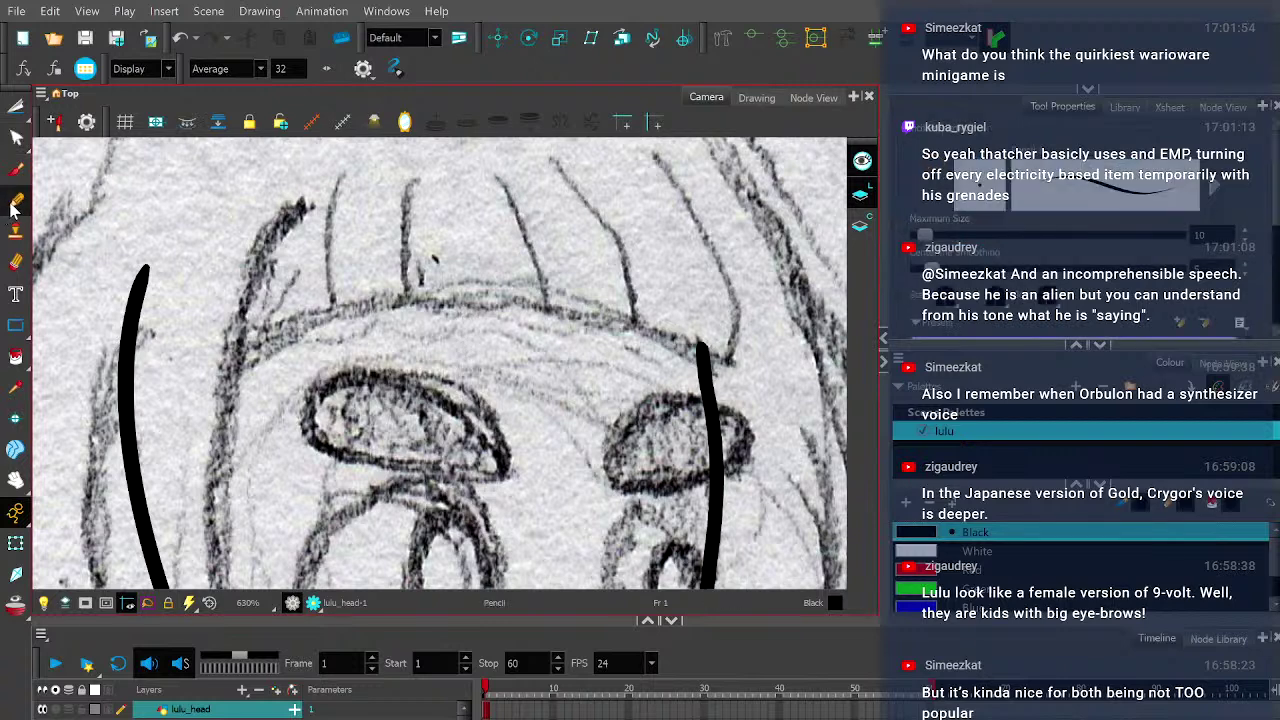
mouse_move(705, 345)
mouse_down()
mouse_move(520, 318)
mouse_move(220, 367)
mouse_up()
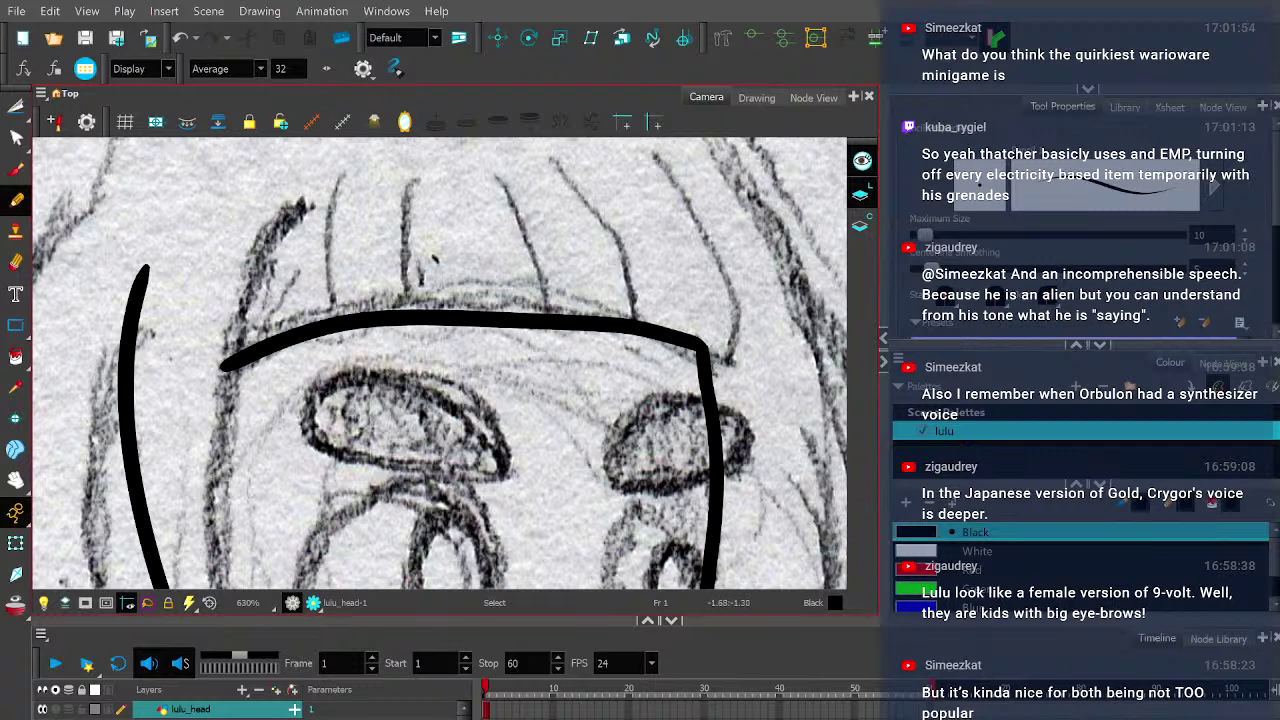
key(ctrl+z)
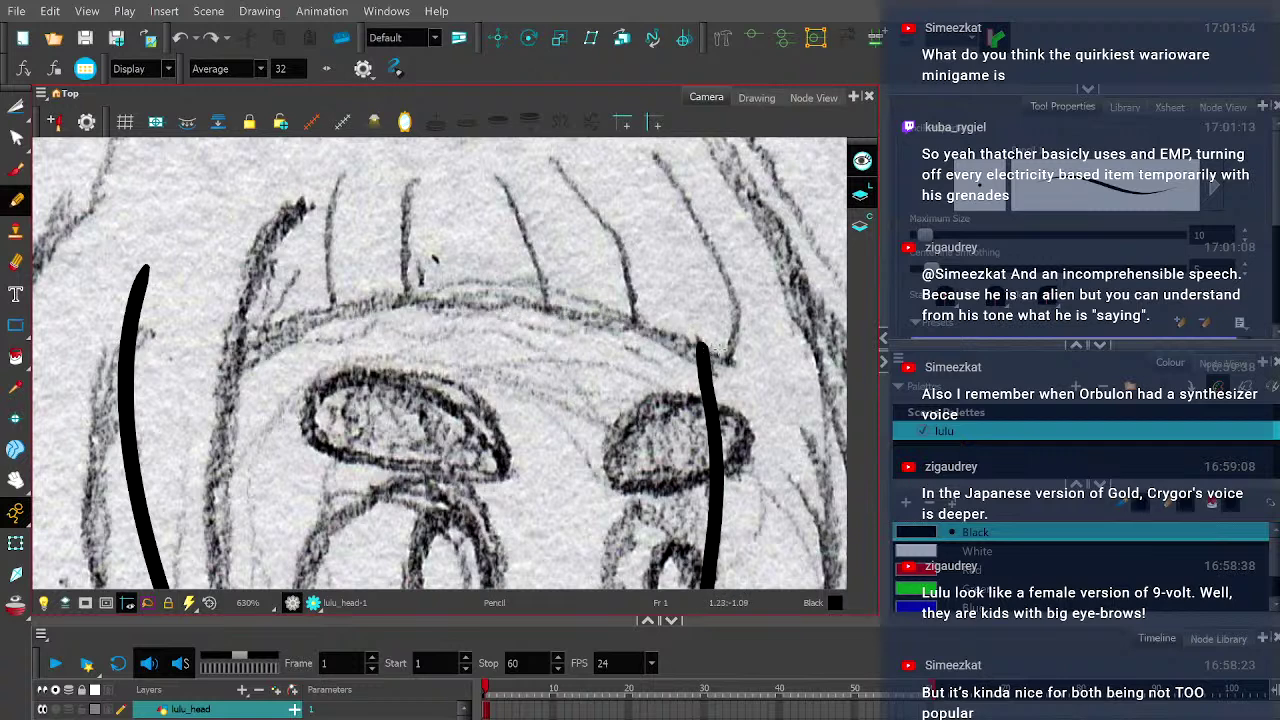
mouse_move(740, 362)
mouse_down()
mouse_move(568, 313)
mouse_move(438, 295)
mouse_move(270, 316)
mouse_up()
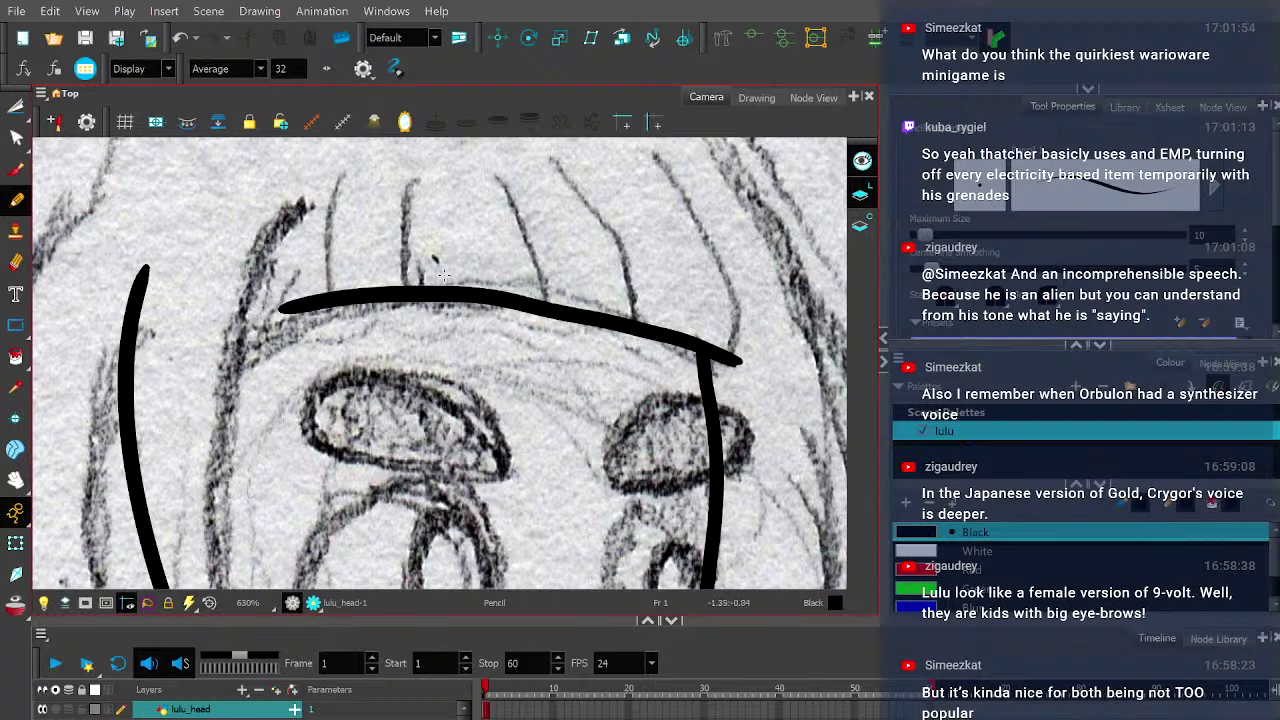
key(ctrl+z)
mouse_move(741, 370)
mouse_down()
mouse_move(565, 312)
mouse_move(415, 294)
mouse_move(283, 318)
mouse_move(166, 373)
mouse_move(137, 400)
mouse_up()
key(ctrl+z)
mouse_move(740, 376)
mouse_down()
mouse_move(582, 327)
mouse_move(431, 305)
mouse_up()
key(ctrl+z)
mouse_move(744, 366)
mouse_down()
mouse_move(570, 321)
mouse_move(403, 313)
mouse_move(296, 335)
mouse_move(127, 440)
mouse_up()
key(ctrl+z)
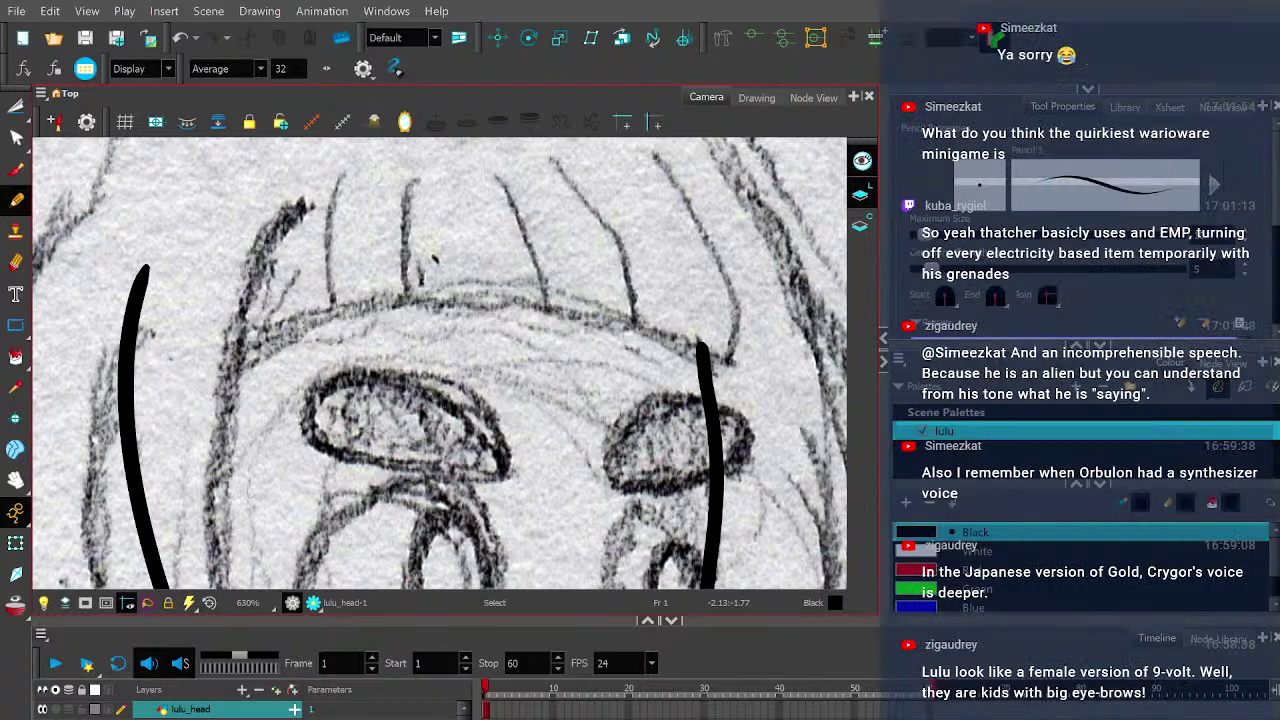
- Trace the fringe line across the forehead in black and cut off the end overshooting the near side of the face
mouse_move(82, 458)
mouse_down()
mouse_move(185, 385)
mouse_move(380, 323)
mouse_move(665, 327)
mouse_move(742, 366)
mouse_up()
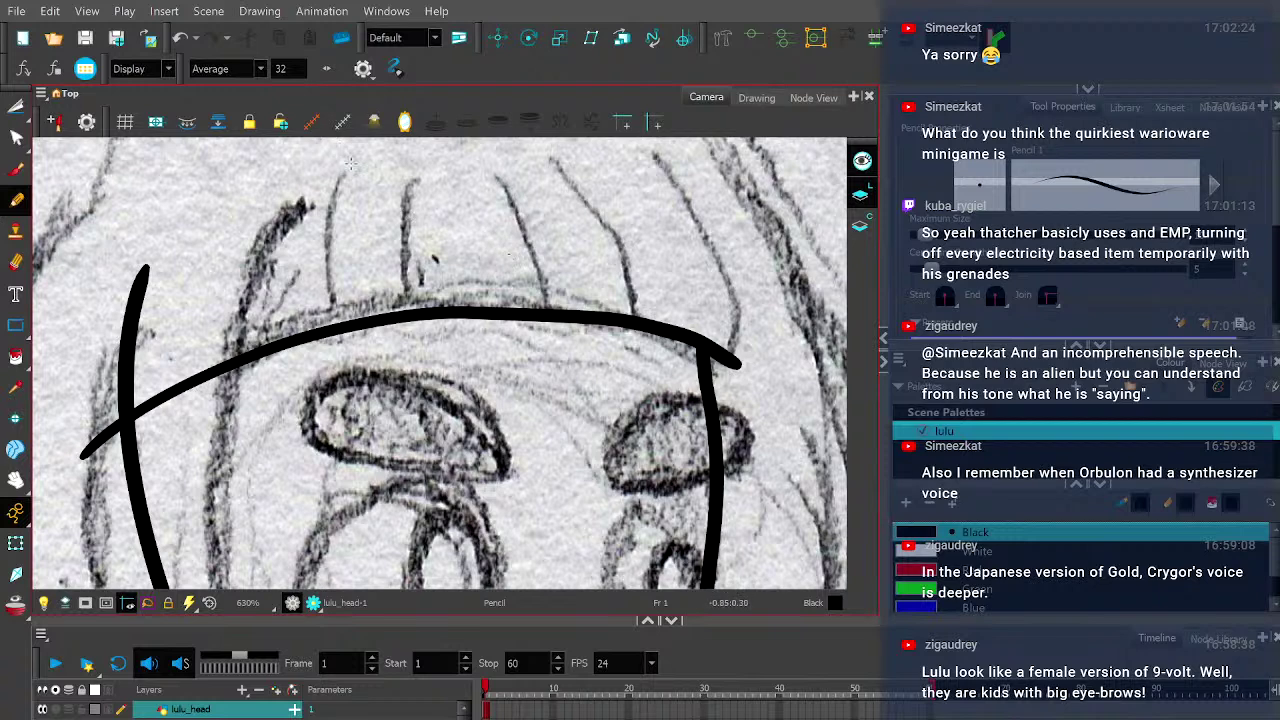
click(16, 106)
drag(100, 443, 90, 452)
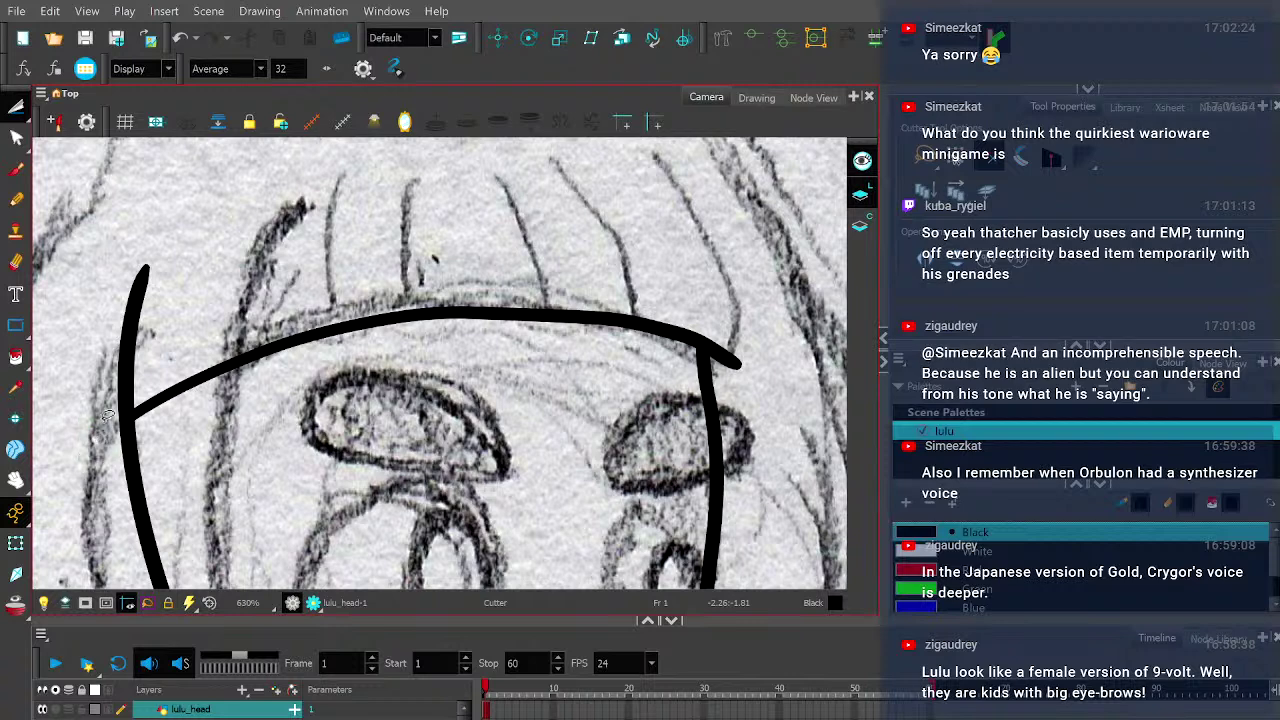
click(16, 201)
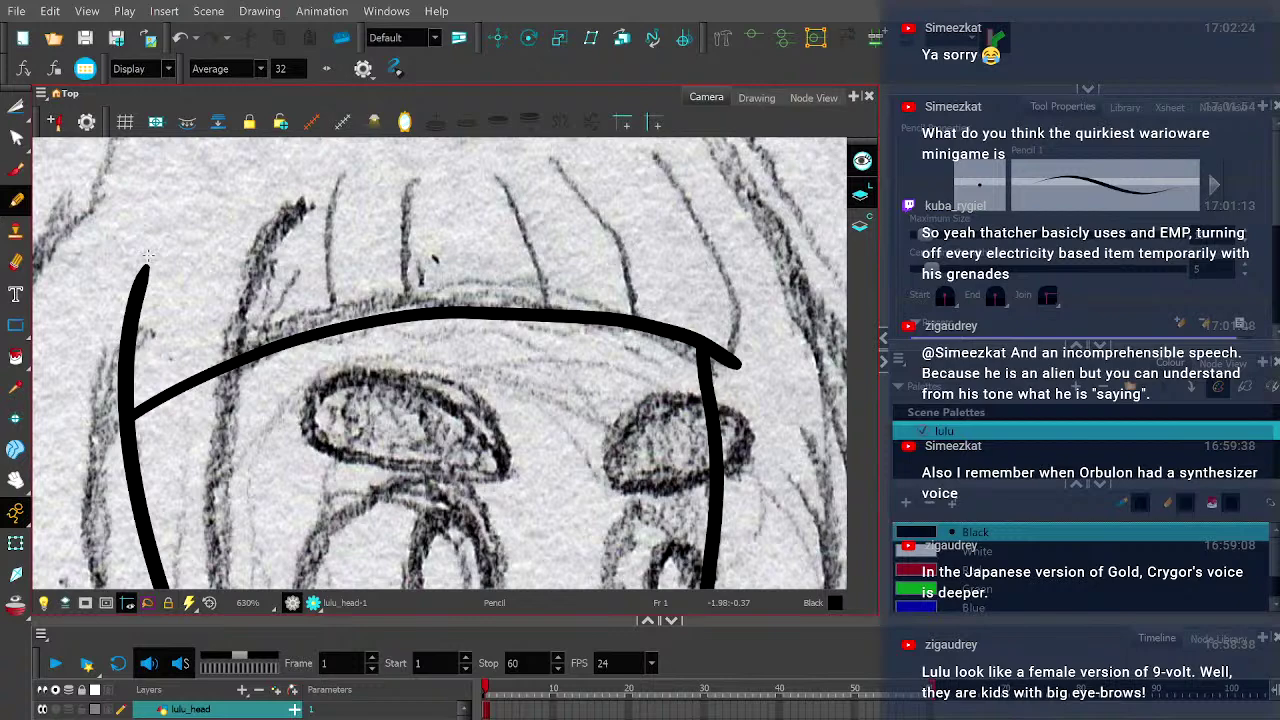
scroll(145, 258, down, 2)
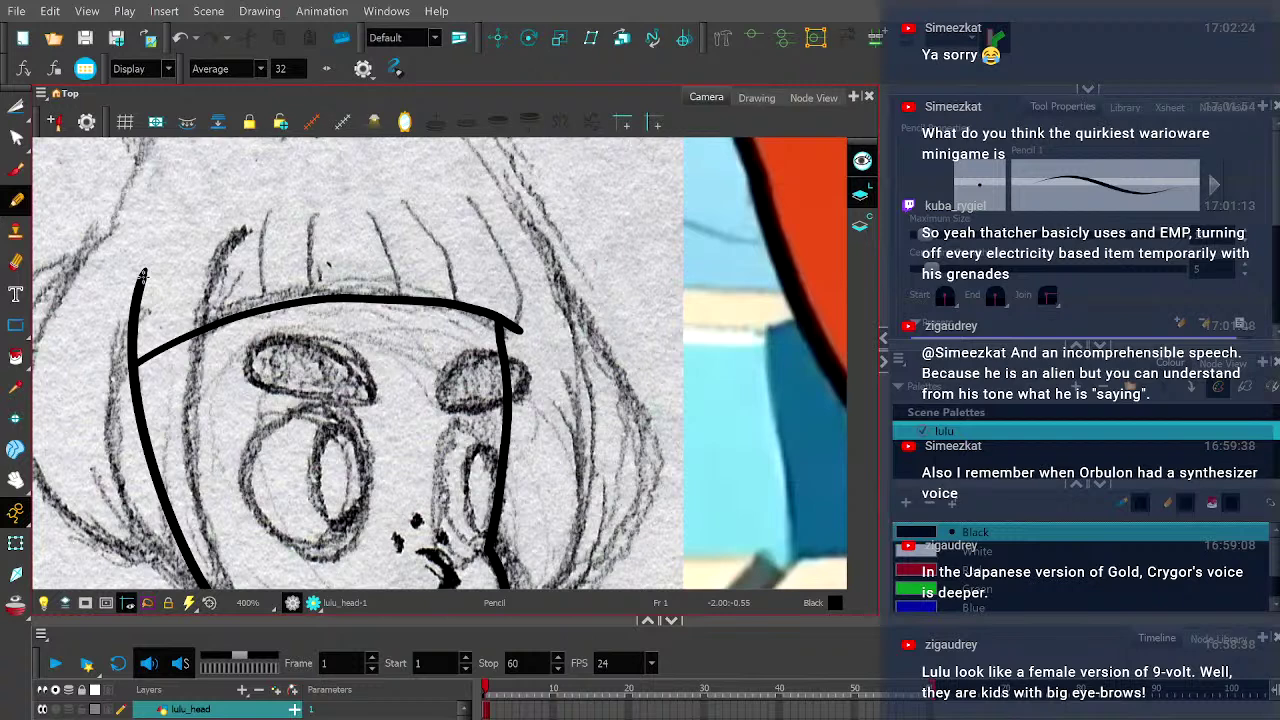
- Trace the outermost far-side fringe strand in black, curving down to the end of the forehead line
drag(199, 289, 356, 354)
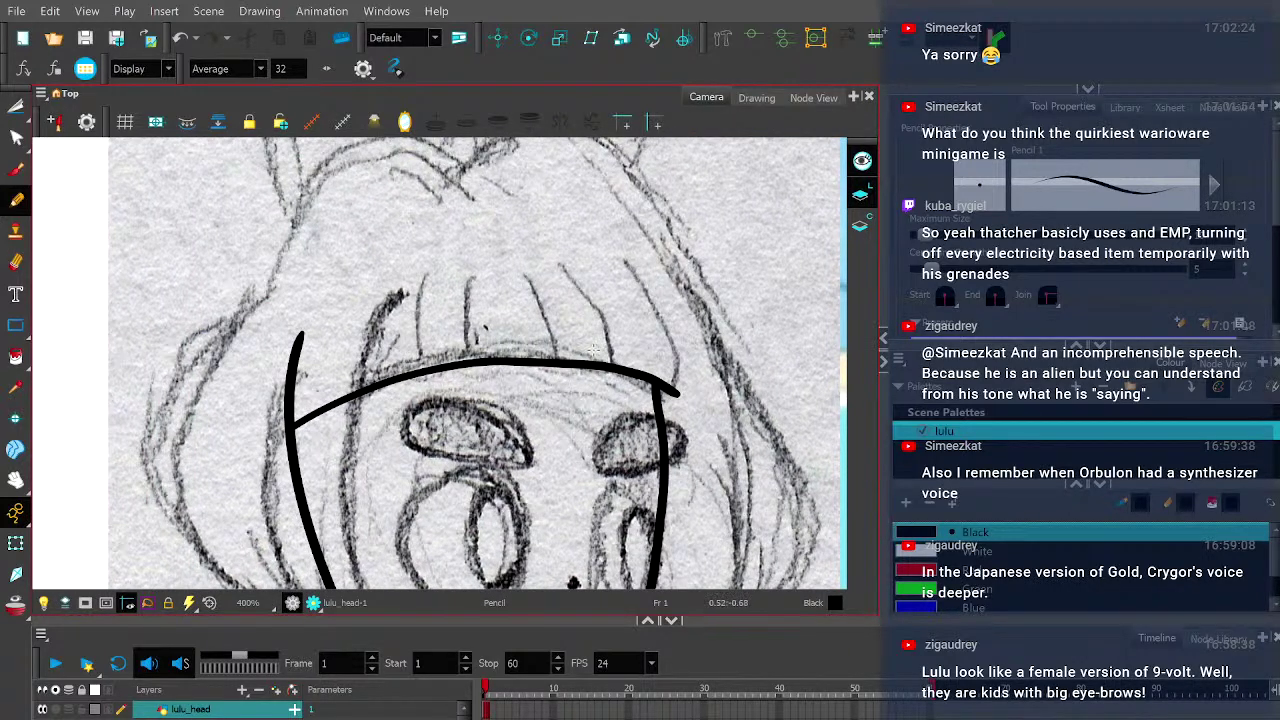
scroll(604, 367, down, 4)
drag(513, 315, 442, 302)
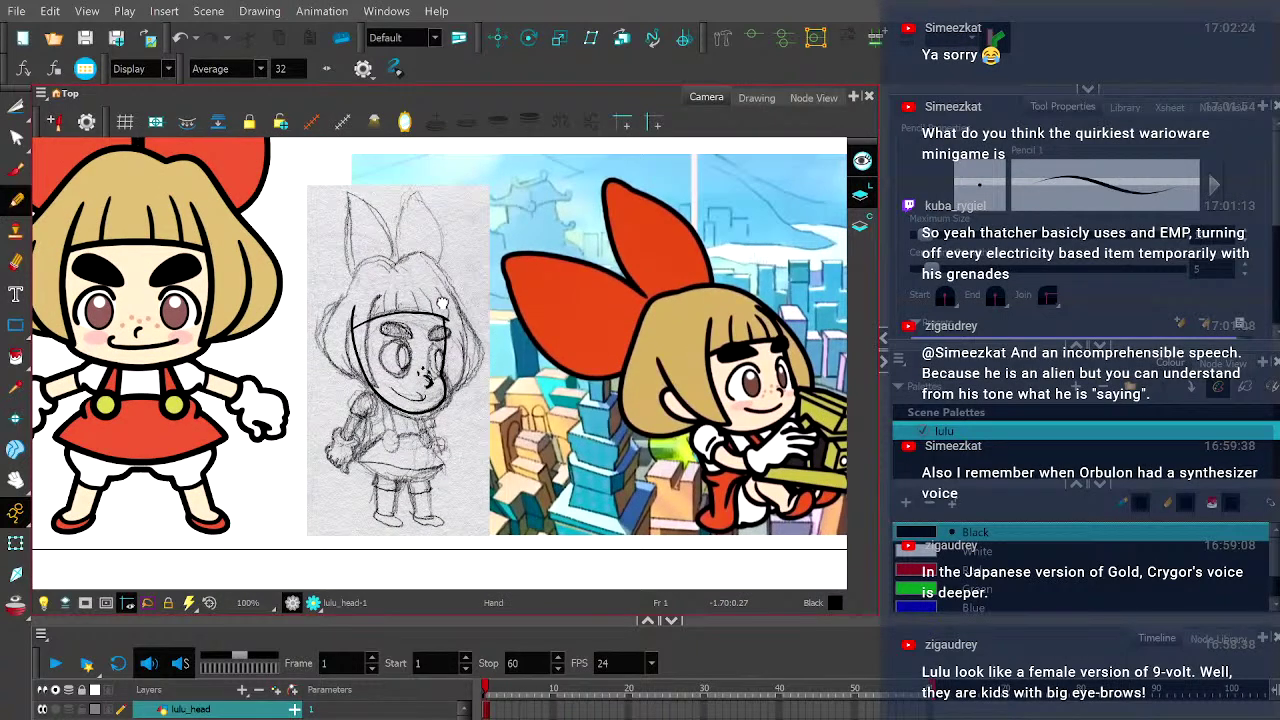
scroll(440, 300, up, 5)
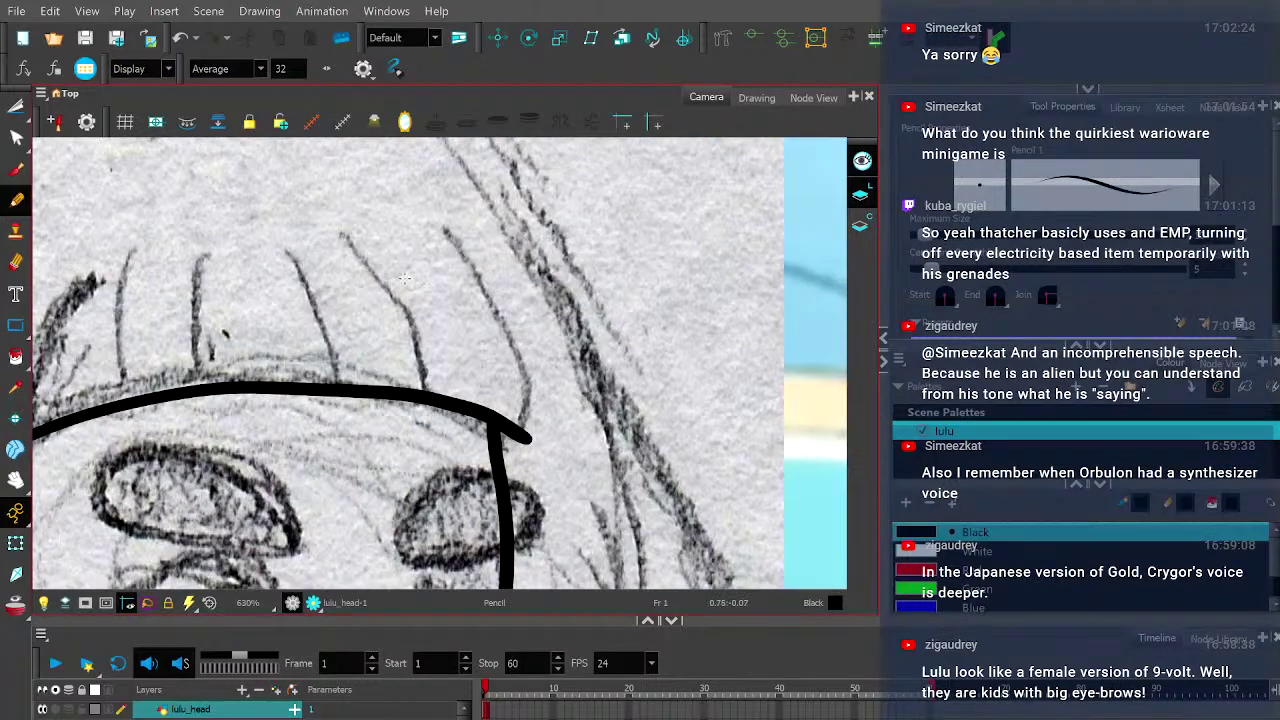
mouse_move(450, 224)
mouse_down()
mouse_move(511, 311)
mouse_move(536, 409)
mouse_move(526, 440)
mouse_up()
scroll(281, 348, down, 5)
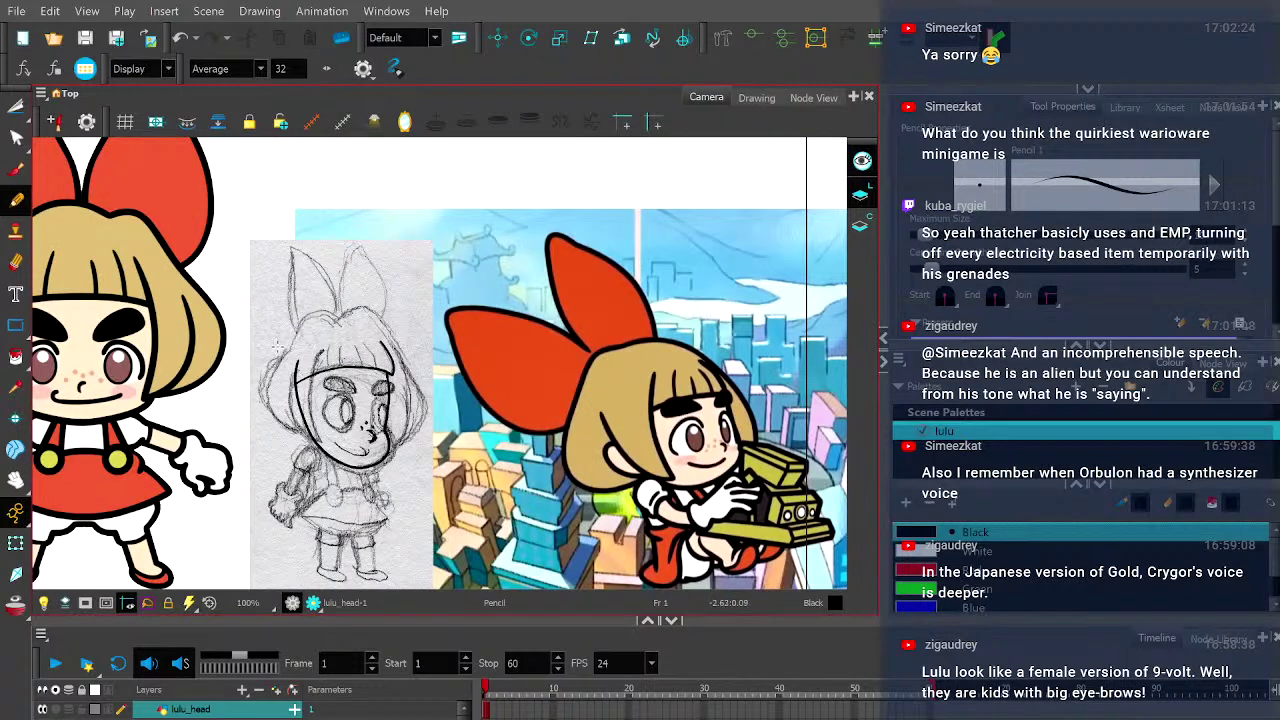
- Draw three curved fringe strands in black from above the forehead down to the fringe line, starting at the near side
scroll(281, 348, up, 5)
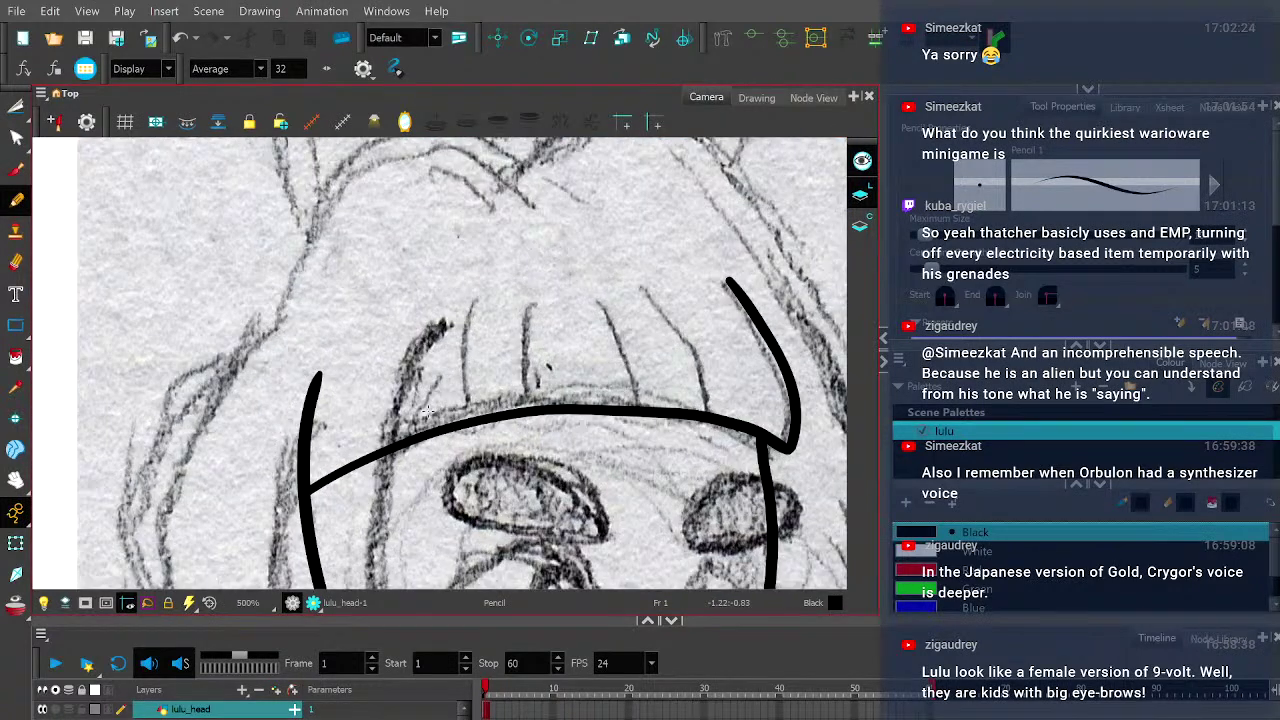
mouse_move(496, 278)
mouse_down()
mouse_move(466, 382)
mouse_move(465, 412)
mouse_up()
key(ctrl+z)
mouse_move(548, 284)
mouse_down()
mouse_move(532, 326)
mouse_move(541, 410)
mouse_up()
mouse_move(603, 290)
mouse_down()
mouse_move(646, 373)
mouse_move(650, 408)
mouse_up()
- Draw the remaining fringe strand between the third strand and the far-side one, undoing and redrawing it to adjust its position
mouse_move(658, 276)
mouse_down()
mouse_move(720, 378)
mouse_move(727, 420)
mouse_up()
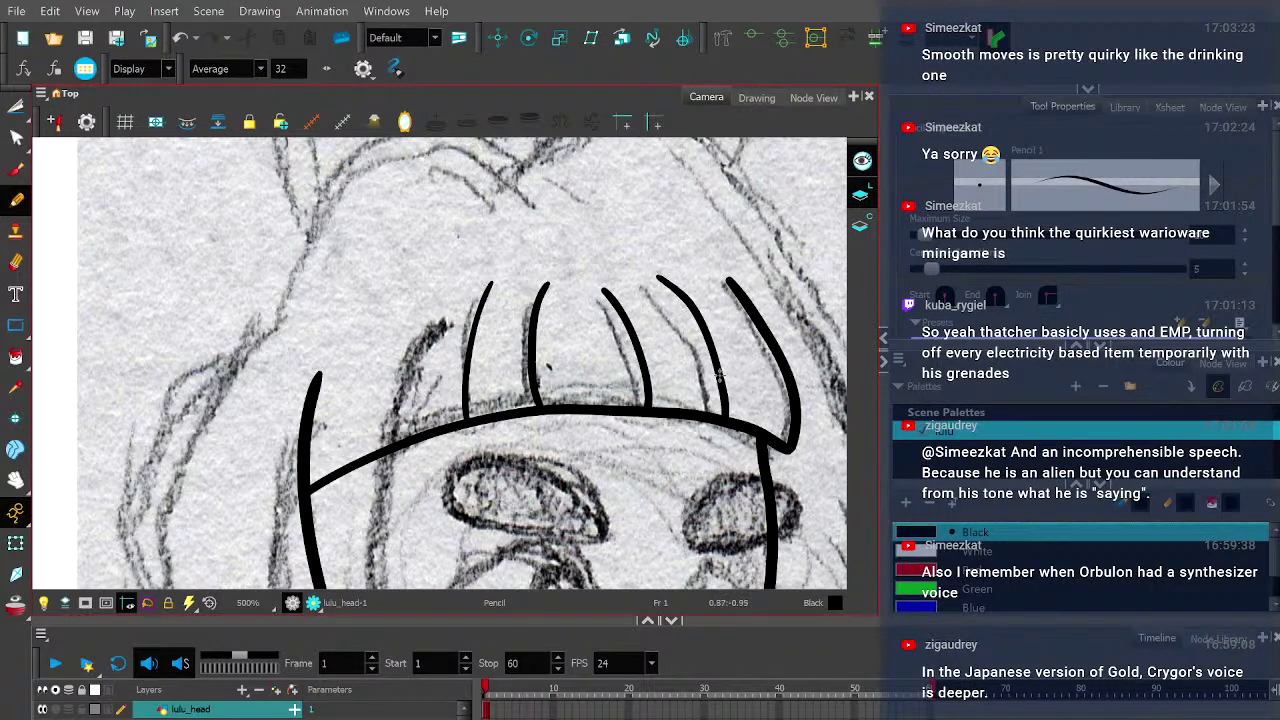
key(ctrl+z)
mouse_move(655, 281)
mouse_down()
mouse_move(717, 364)
mouse_move(724, 413)
mouse_up()
key(ctrl+z)
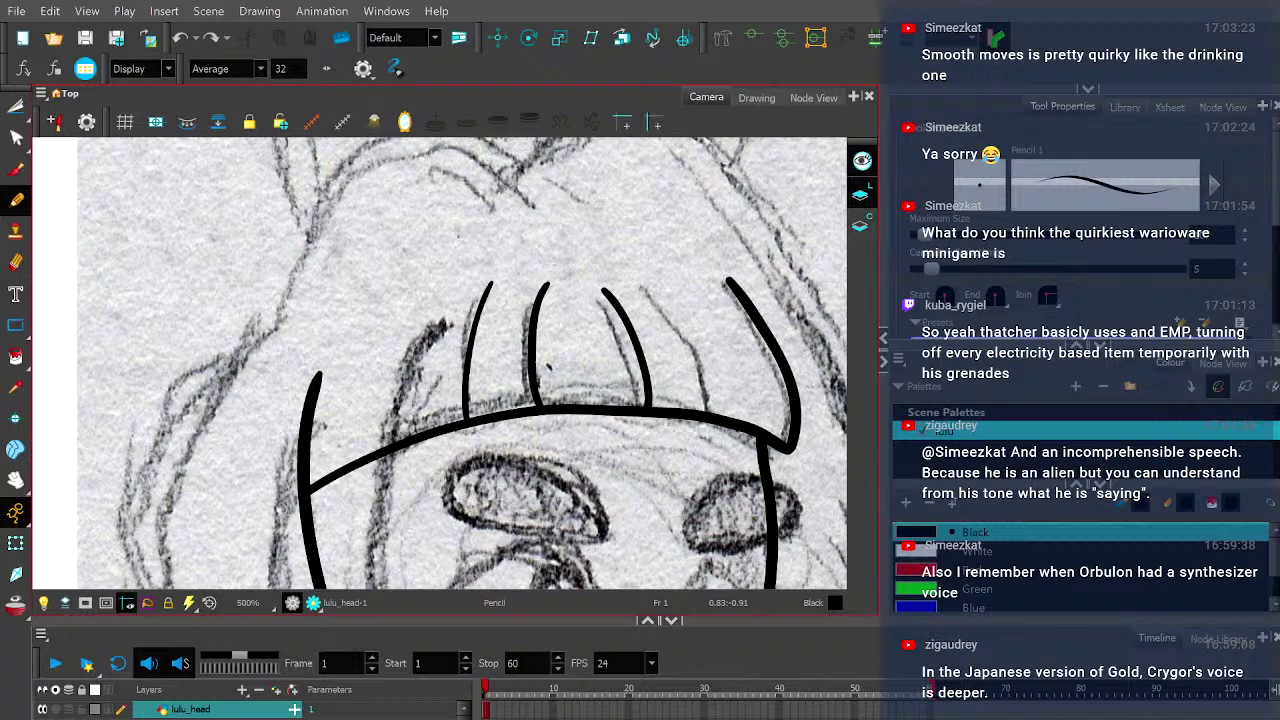
mouse_move(667, 278)
mouse_down()
mouse_move(707, 327)
mouse_move(740, 422)
mouse_up()
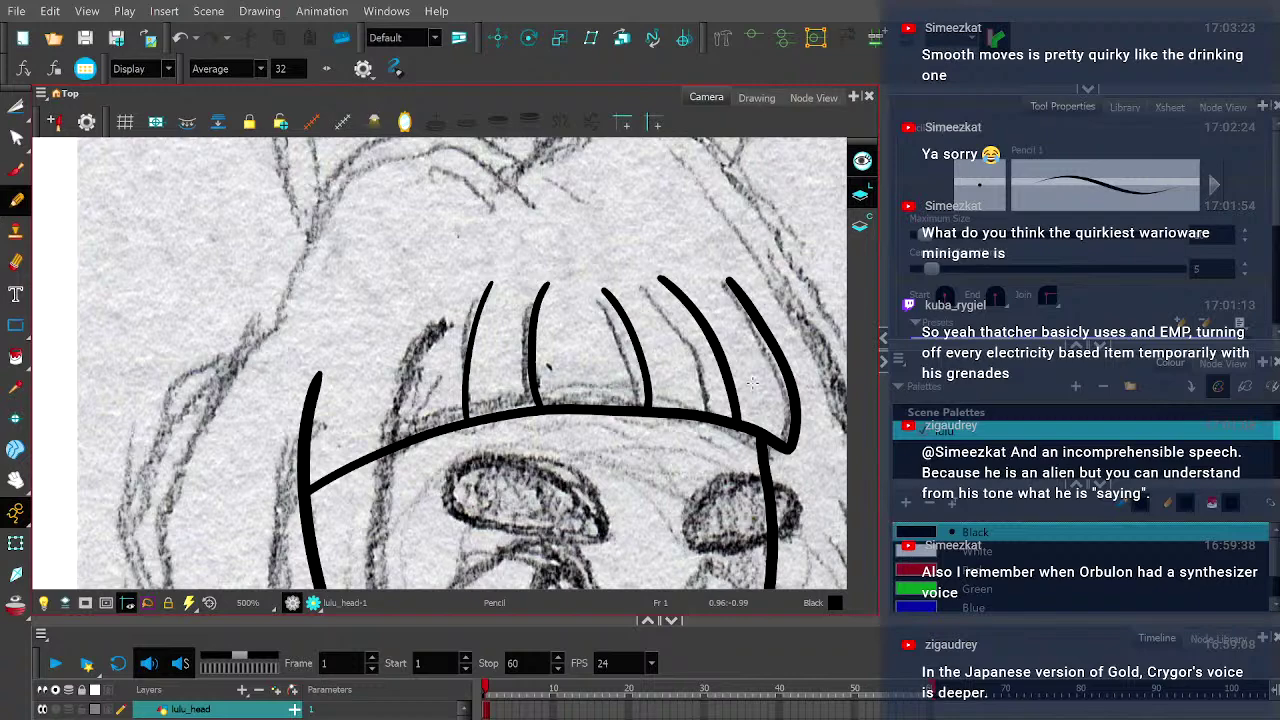
- Compare the traced fringe and face with the finished front-view character and the coloured reference picture
scroll(632, 345, down, 5)
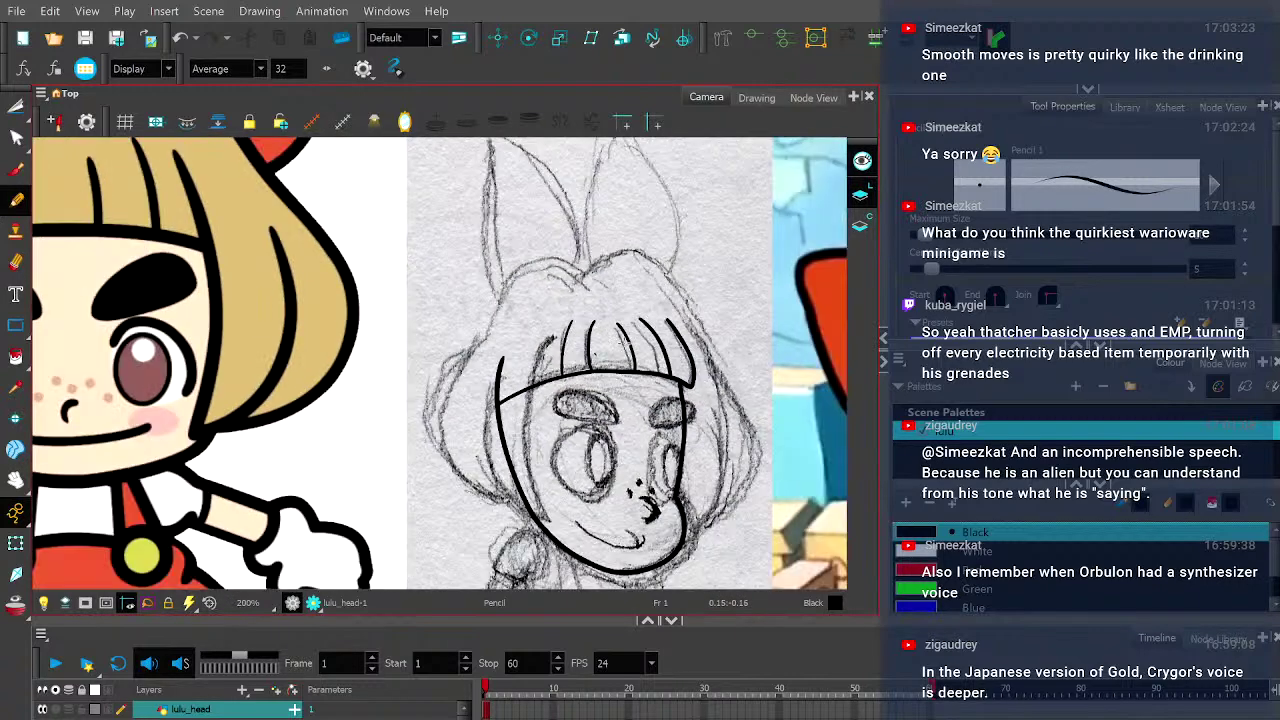
drag(616, 400, 581, 402)
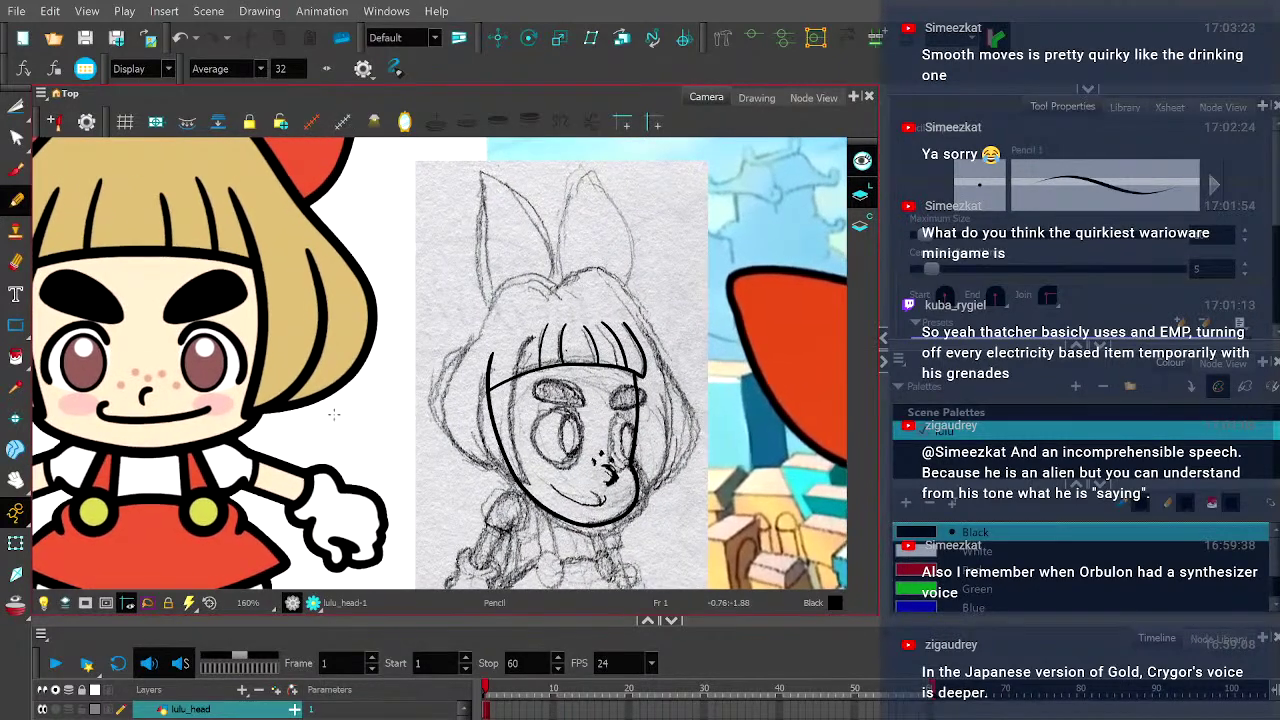
scroll(440, 364, down, 3)
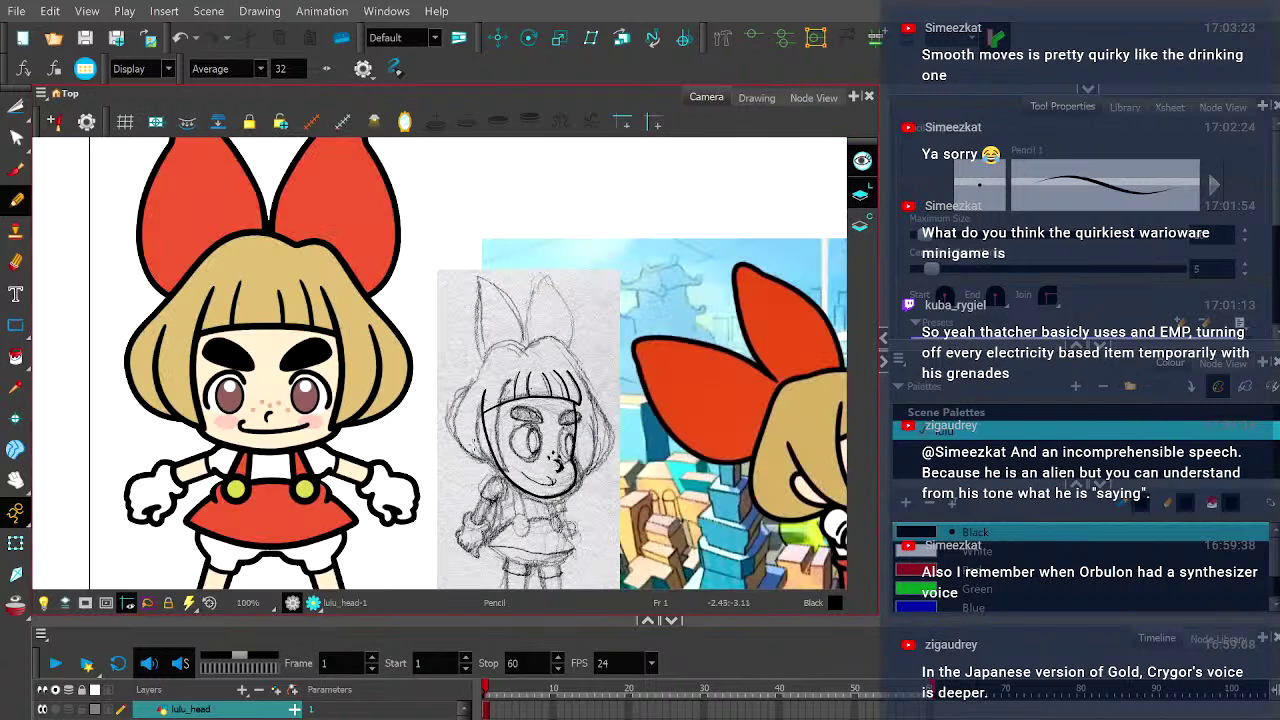
scroll(477, 446, up, 3)
scroll(478, 450, down, 3)
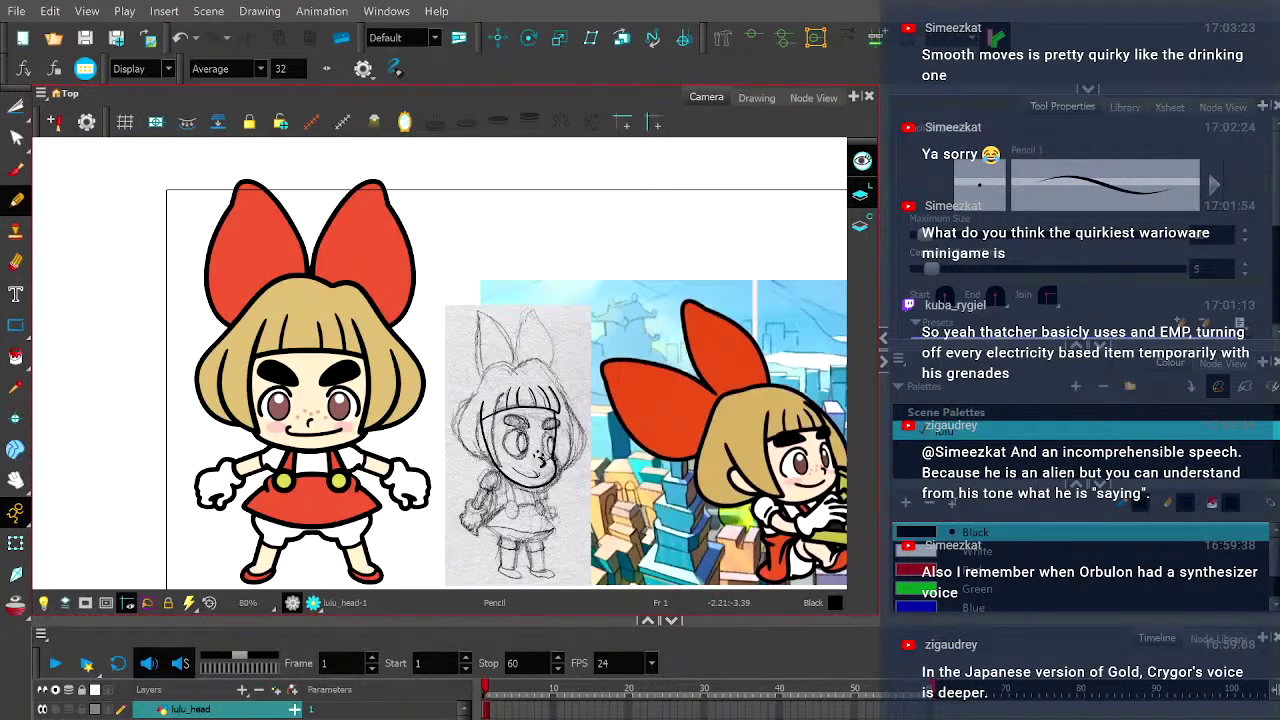
scroll(480, 450, up, 3)
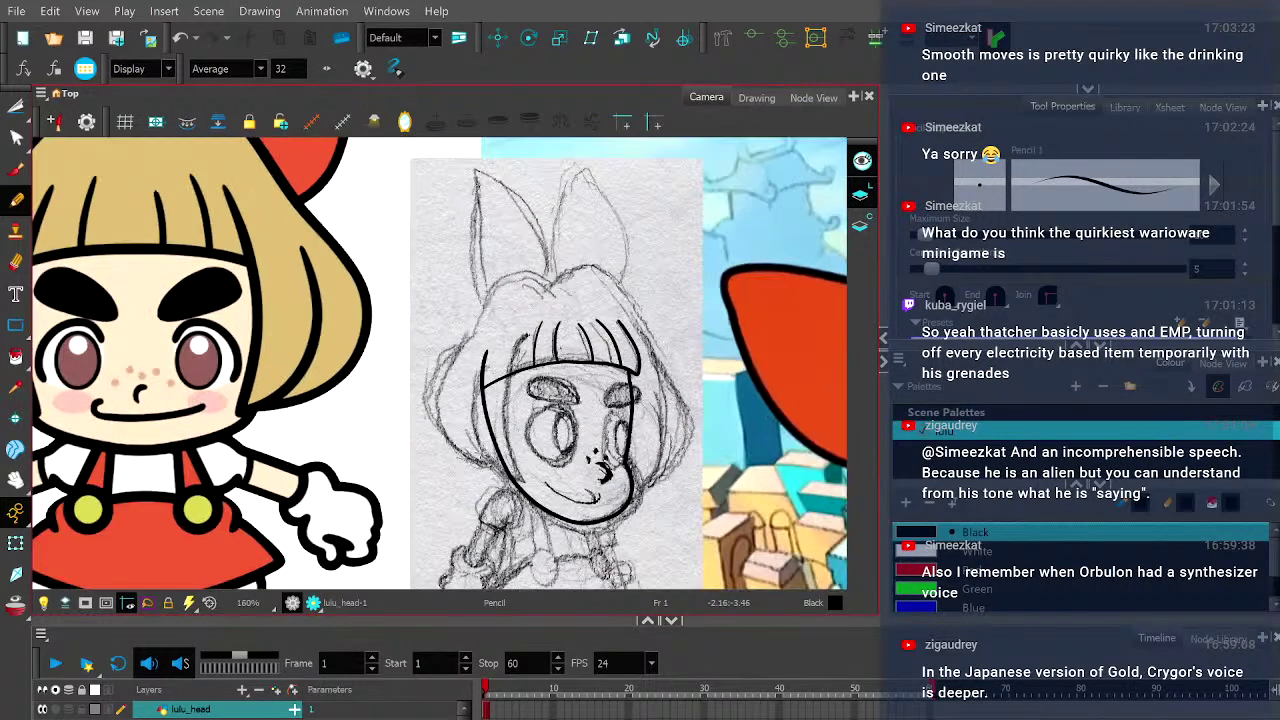
scroll(482, 452, down, 3)
drag(482, 450, 467, 412)
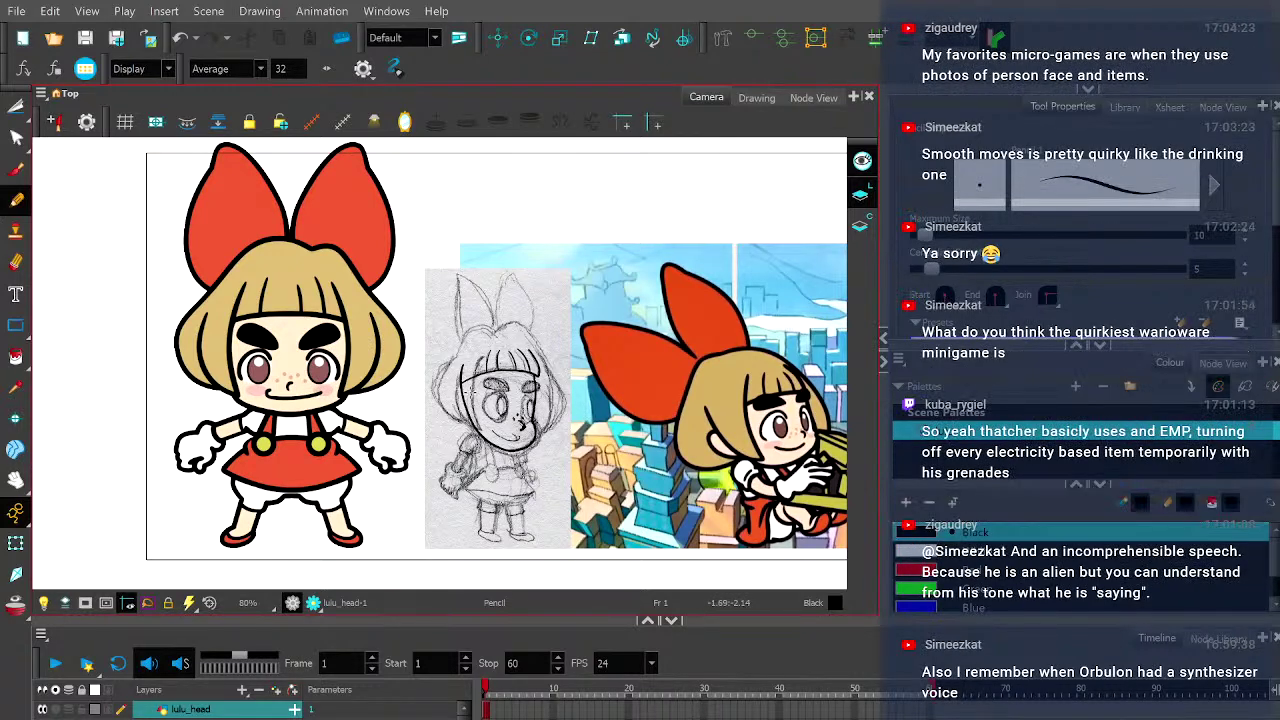
- Trace the near-side hair outline in black from the top parting around the bob and in to the jaw line
scroll(470, 391, up, 3)
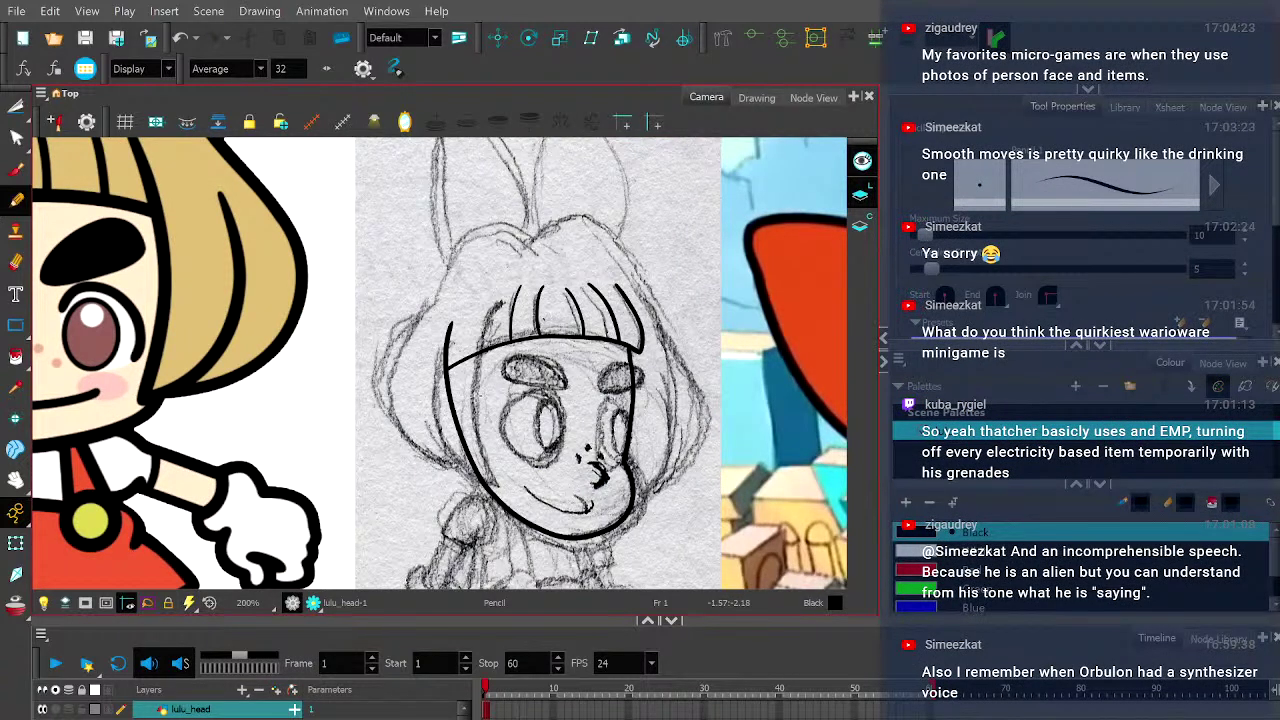
scroll(444, 400, up, 2)
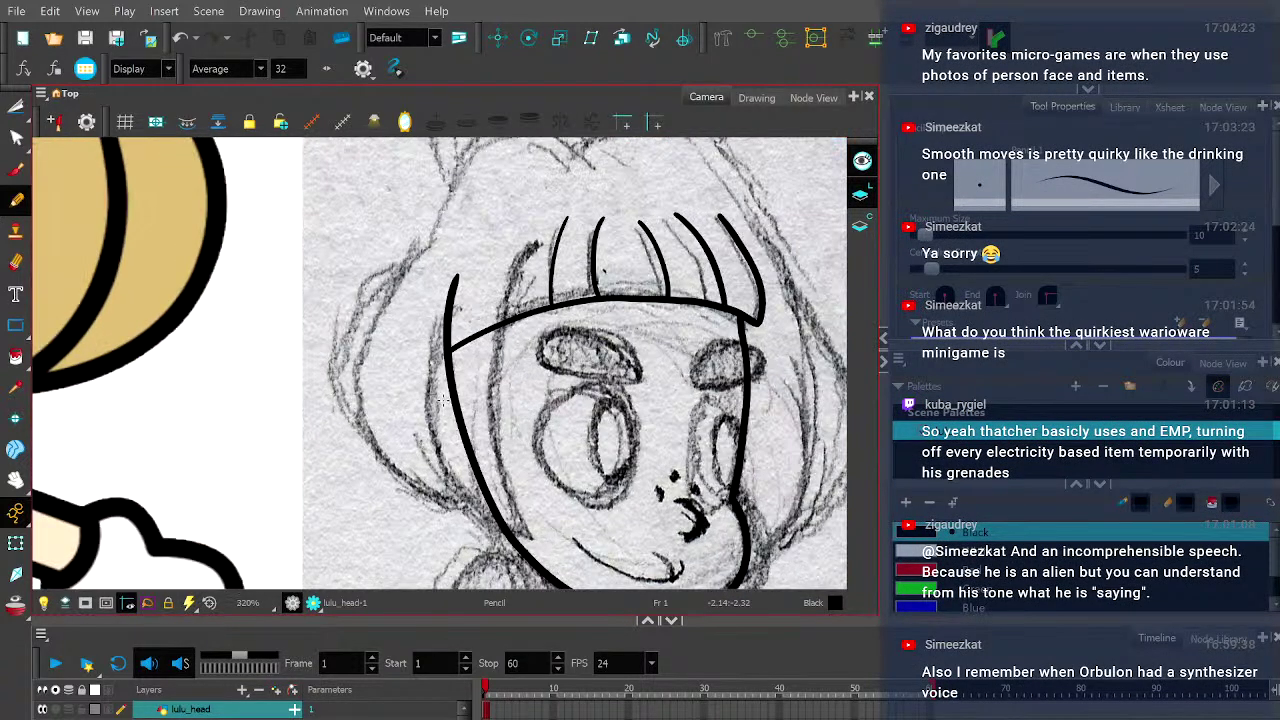
key(space)
scroll(438, 410, down, 1)
drag(433, 421, 477, 429)
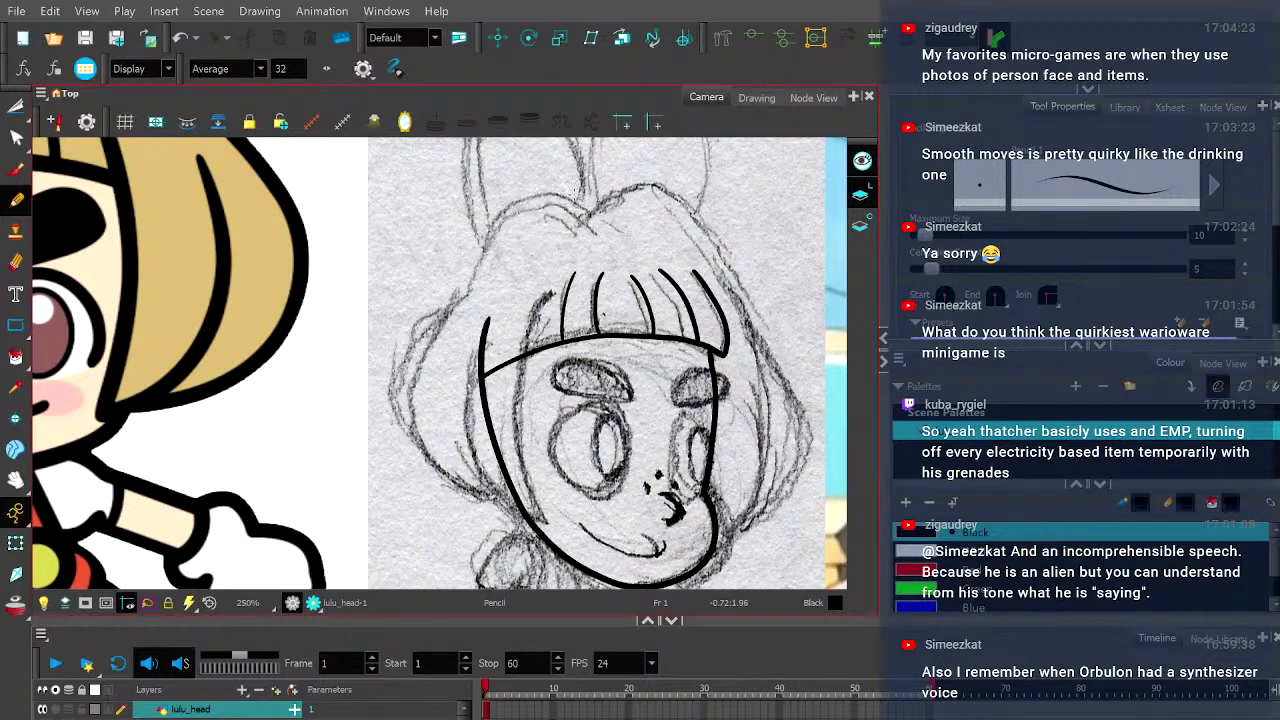
mouse_move(590, 213)
mouse_down()
mouse_move(541, 203)
mouse_move(491, 232)
mouse_move(411, 370)
mouse_move(421, 465)
mouse_move(540, 522)
mouse_up()
- Cut off the end of the near-side hair outline overshooting the jaw line with the Cutter
scroll(541, 509, up, 10)
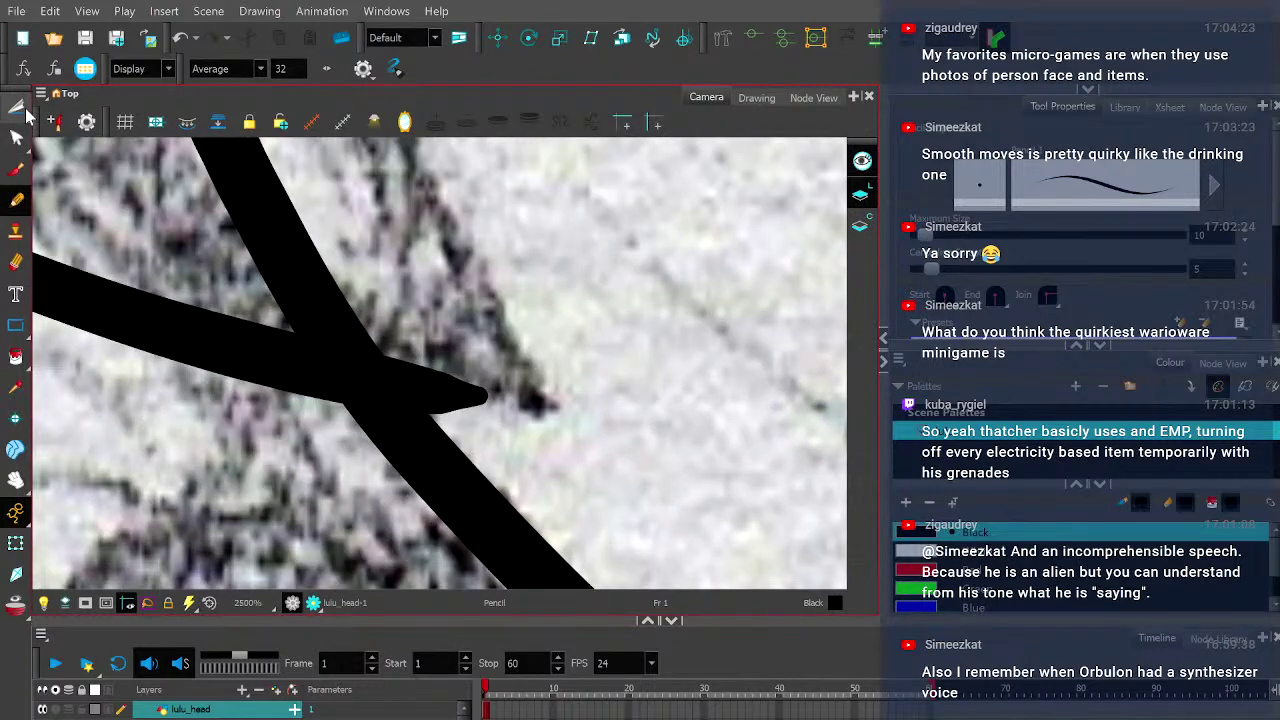
click(24, 110)
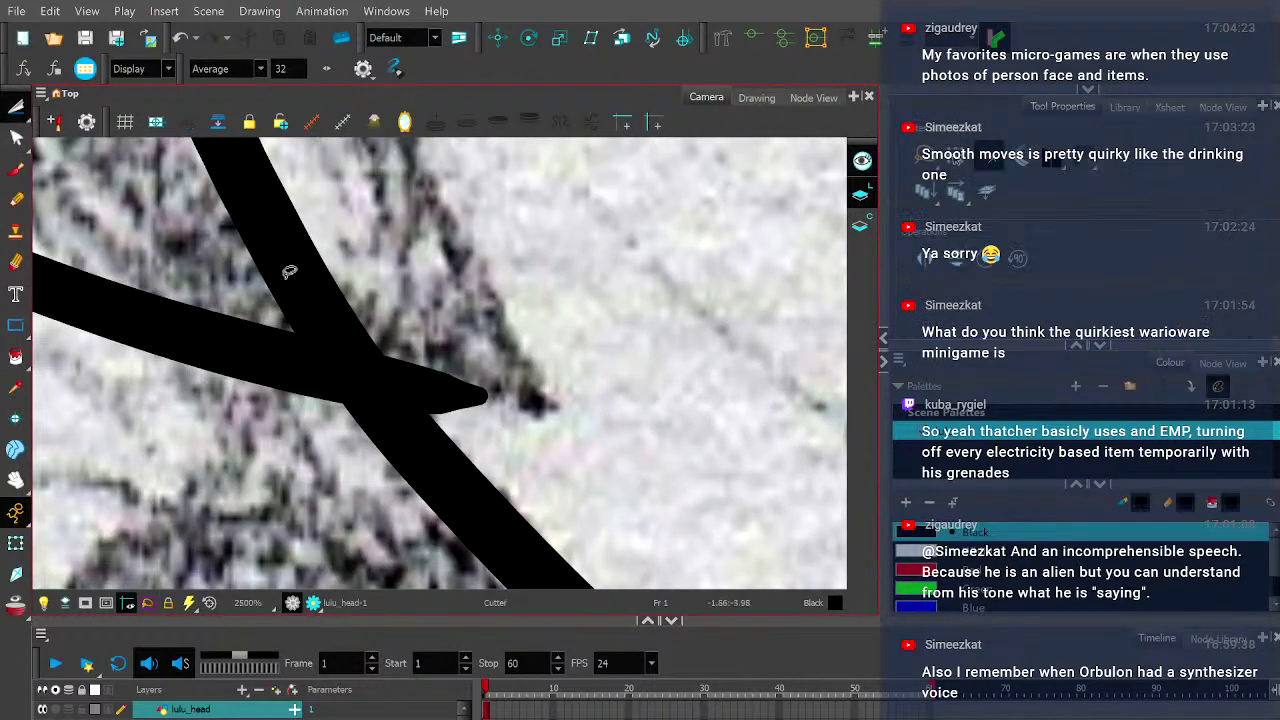
drag(440, 384, 471, 388)
scroll(471, 390, down, 6)
scroll(466, 391, down, 4)
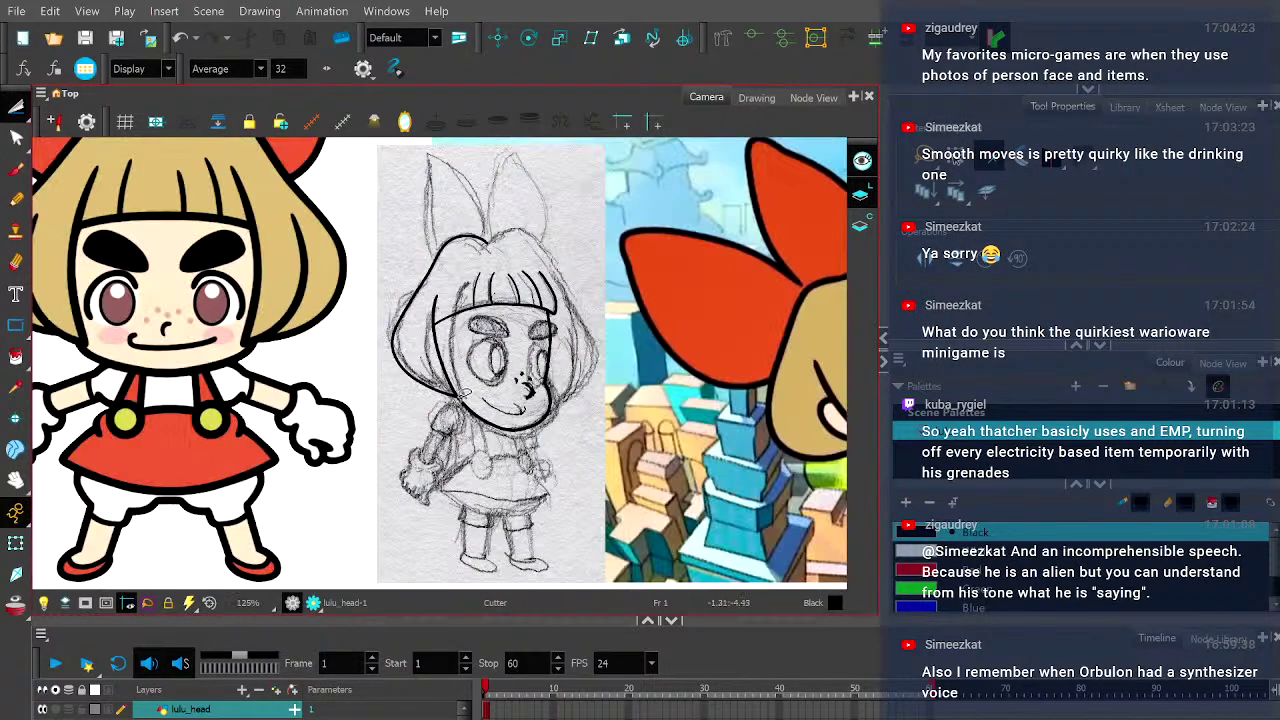
- Trace the far-side hair outline with the Pencil tool, connecting the jaw to the top parting around the bob
click(16, 199)
scroll(486, 244, up, 4)
scroll(490, 240, down, 2)
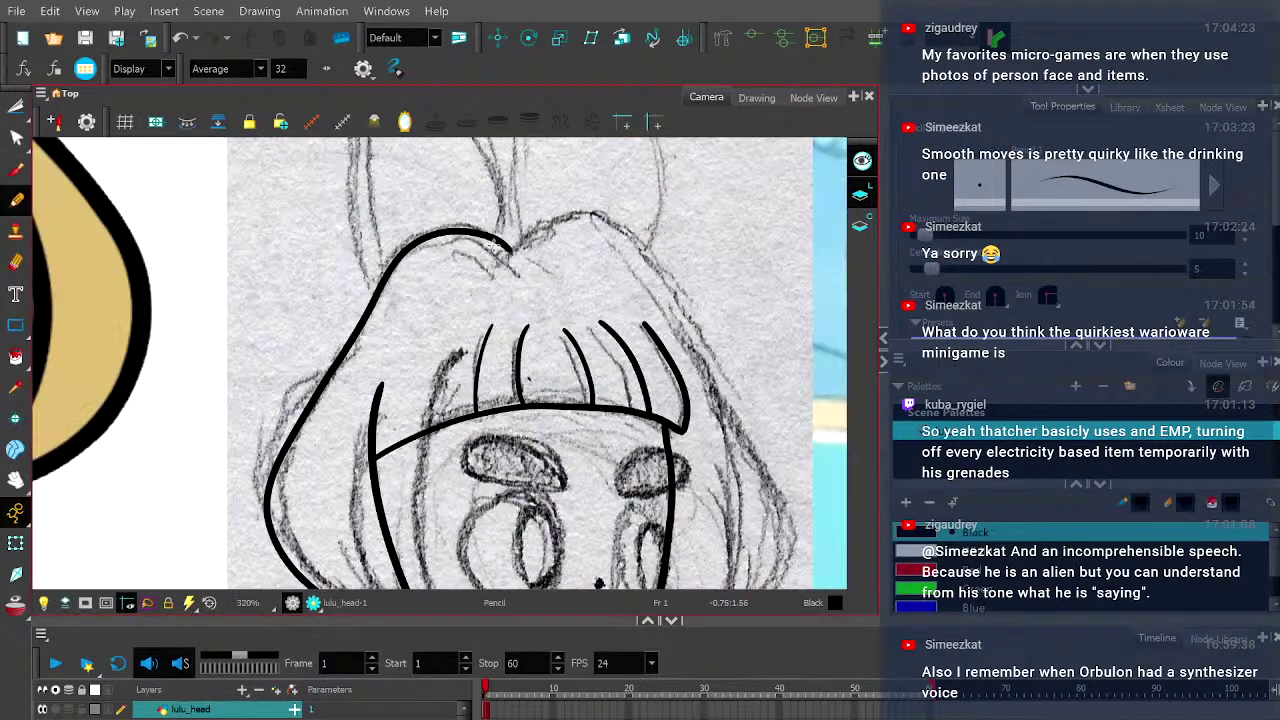
drag(520, 266, 467, 232)
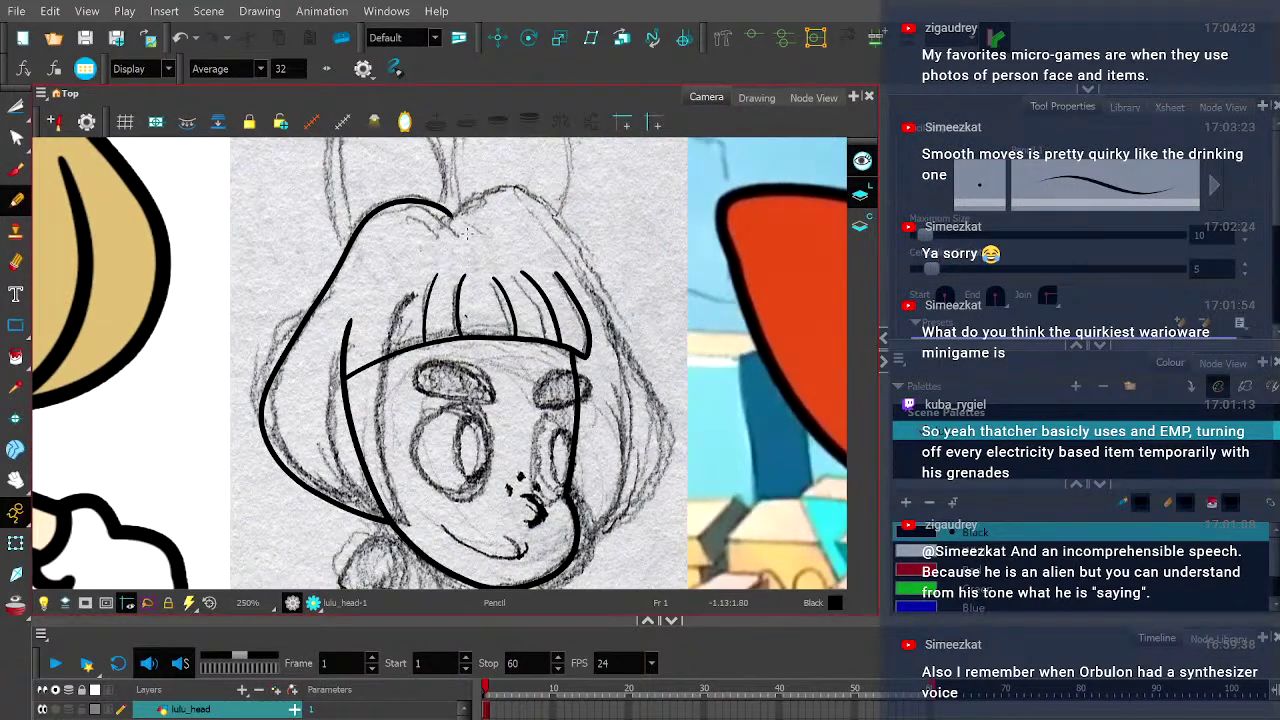
scroll(466, 235, down, 4)
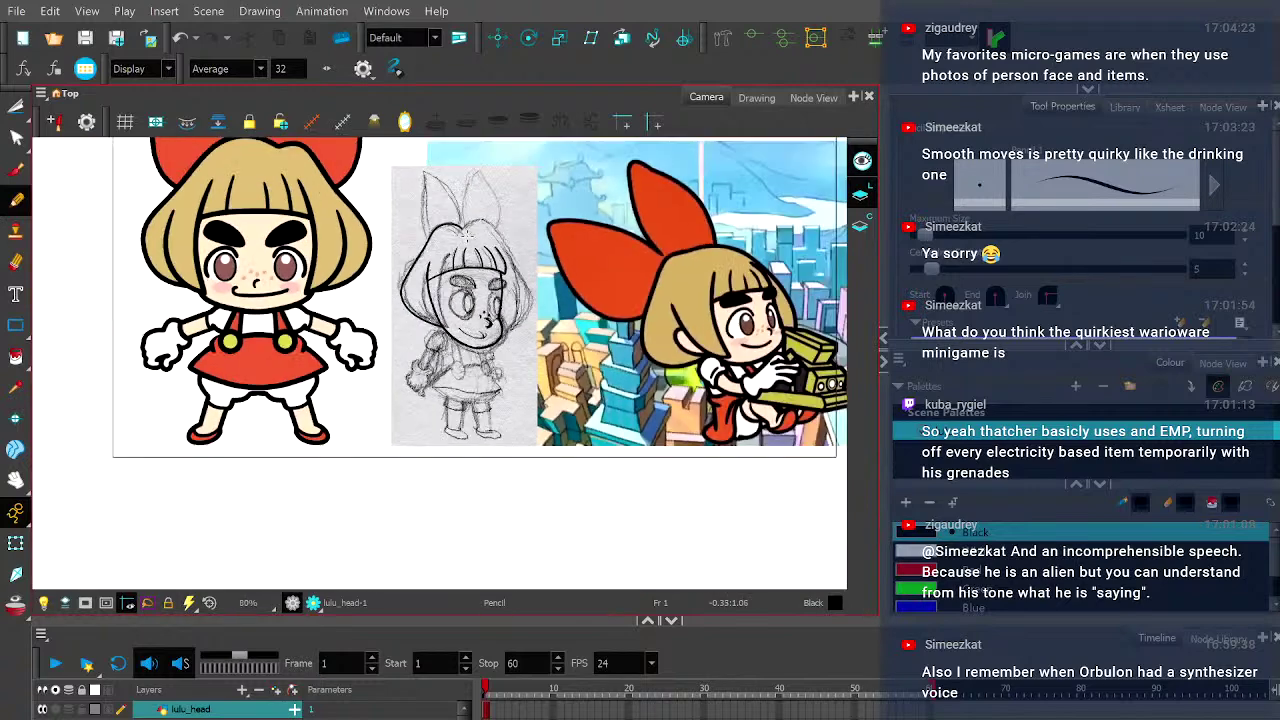
scroll(466, 234, up, 3)
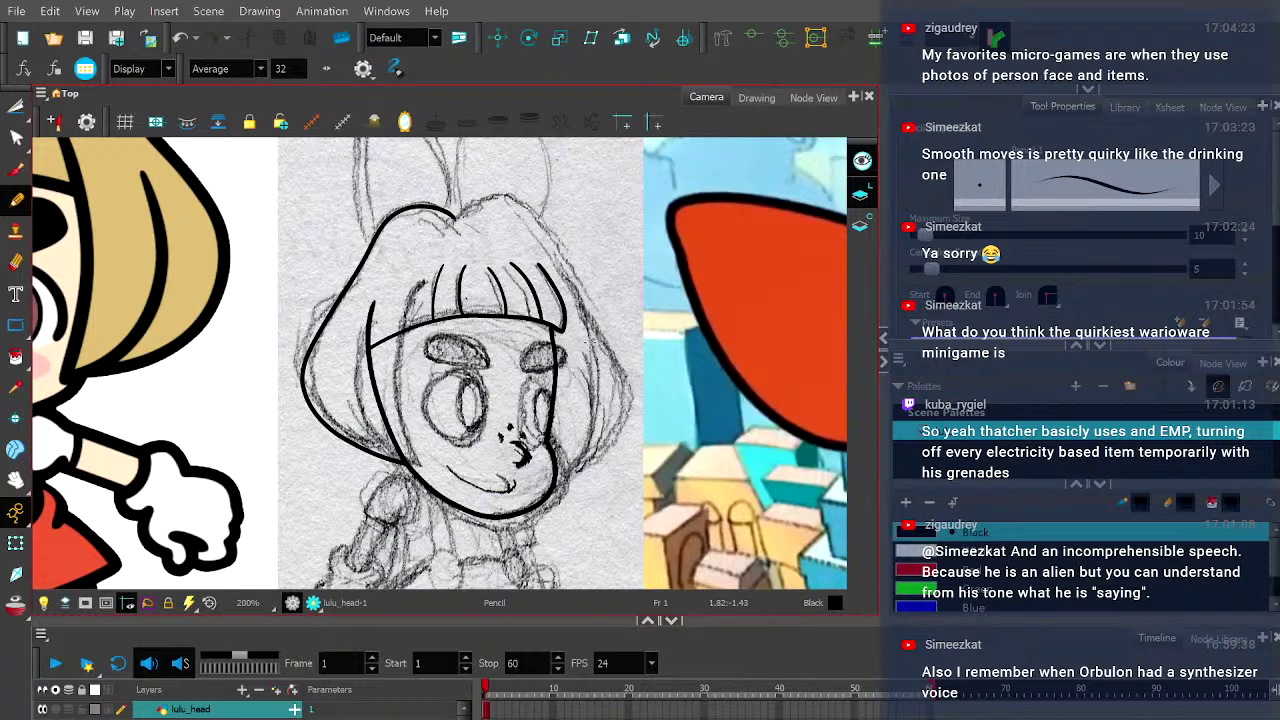
scroll(590, 345, down, 3)
scroll(588, 366, up, 2)
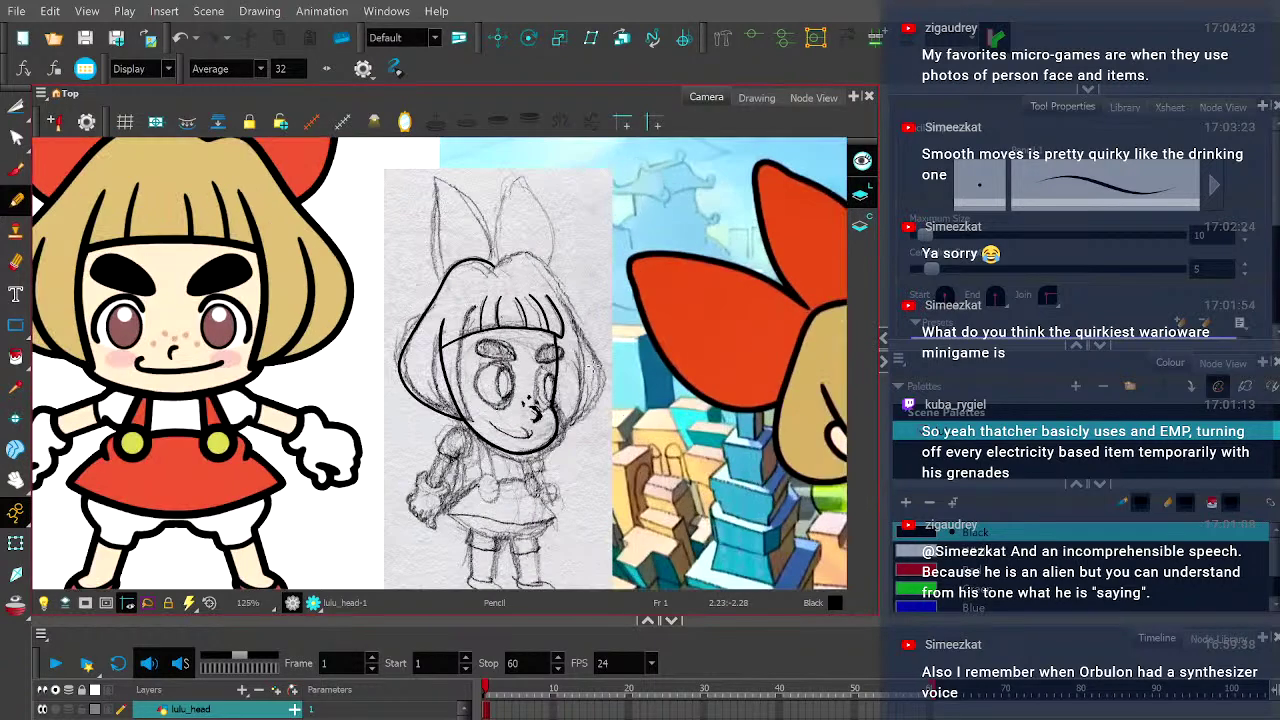
scroll(591, 366, up, 3)
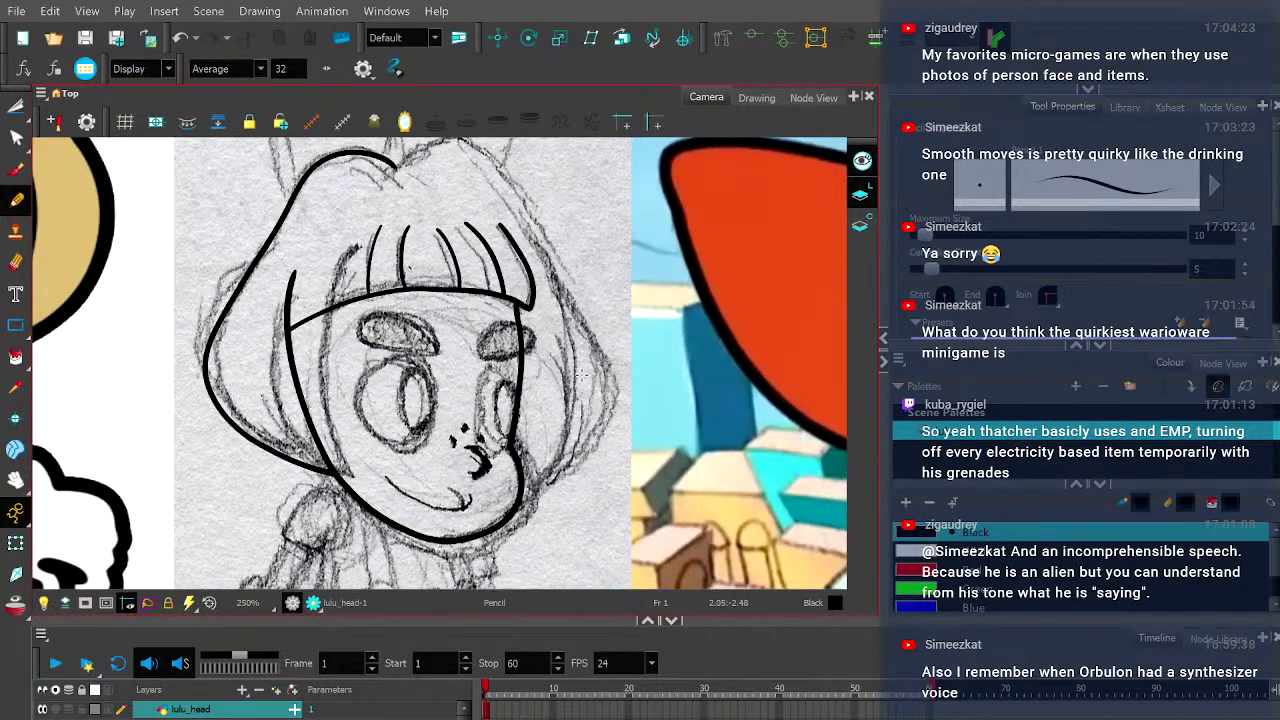
scroll(582, 375, up, 1)
scroll(519, 520, down, 1)
mouse_move(519, 521)
mouse_down()
mouse_move(588, 478)
mouse_move(613, 425)
mouse_move(572, 327)
mouse_move(461, 177)
mouse_move(388, 196)
mouse_up()
- Inspect the far-side hair outline's lower end with the Contour Editor and trim the part overshooting inside the jaw line
key(alt+q)
click(553, 516)
scroll(548, 522, up, 3)
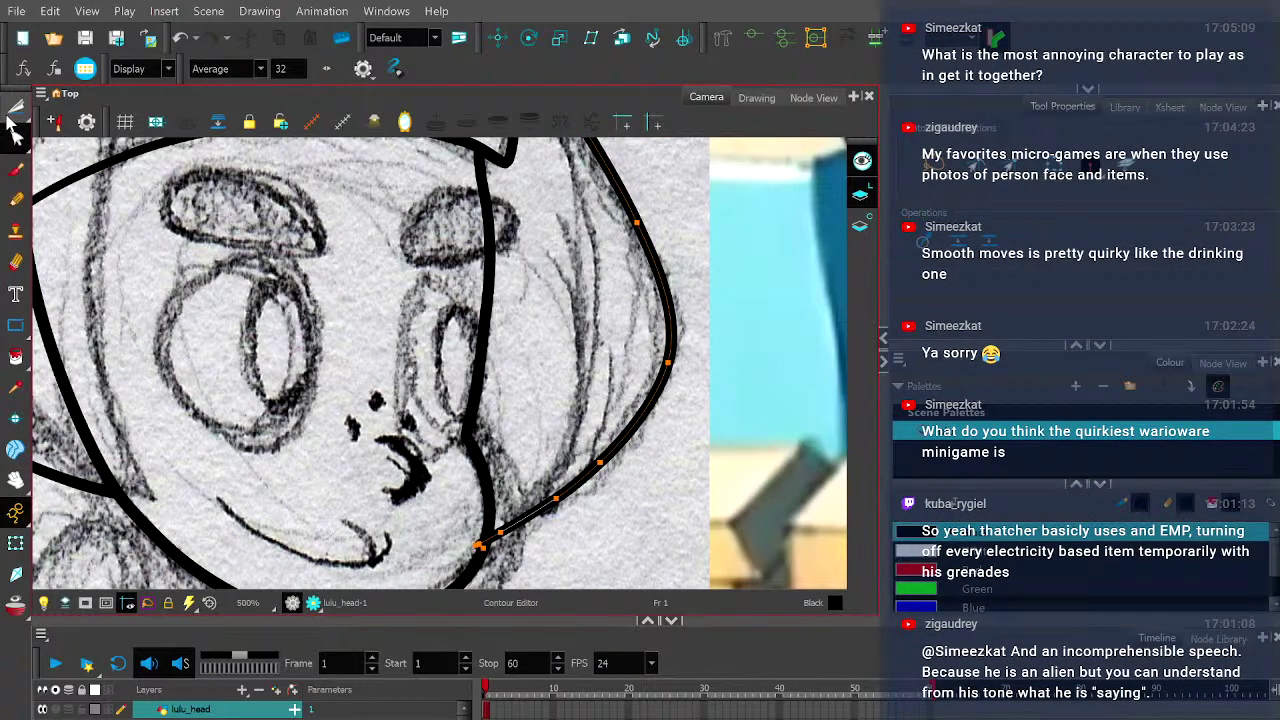
click(16, 106)
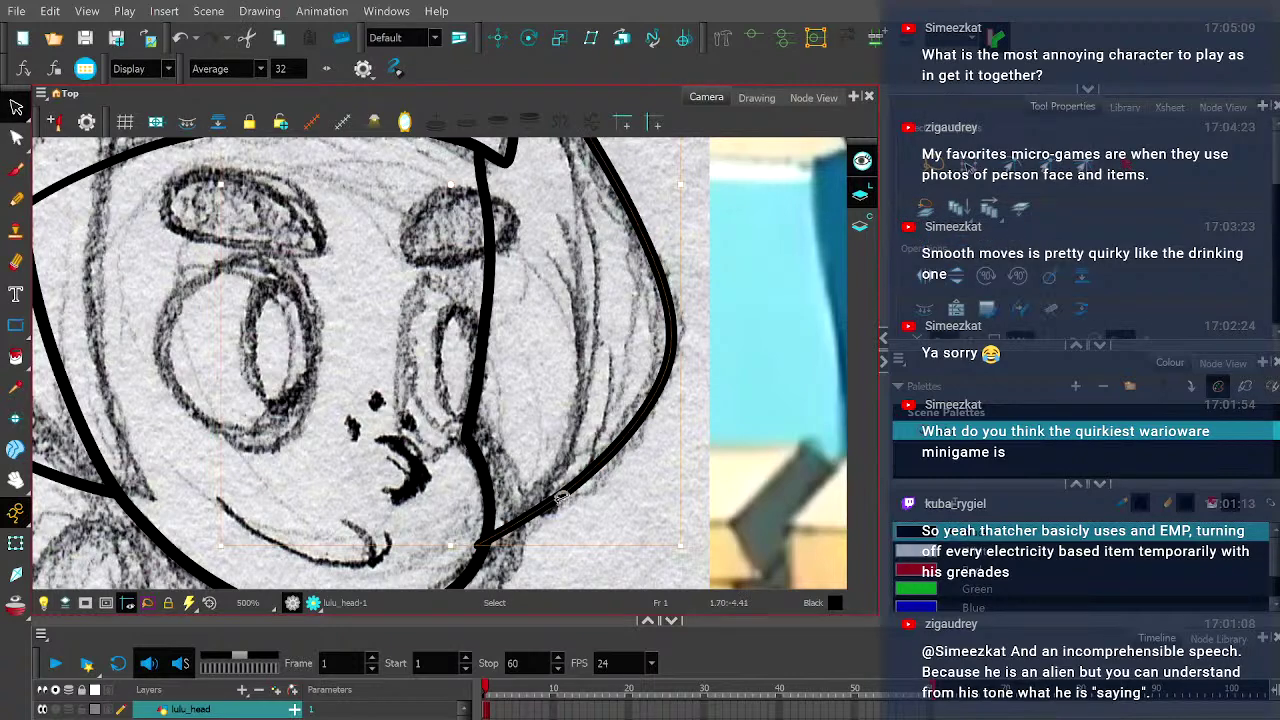
scroll(560, 505, down, 2)
click(487, 522)
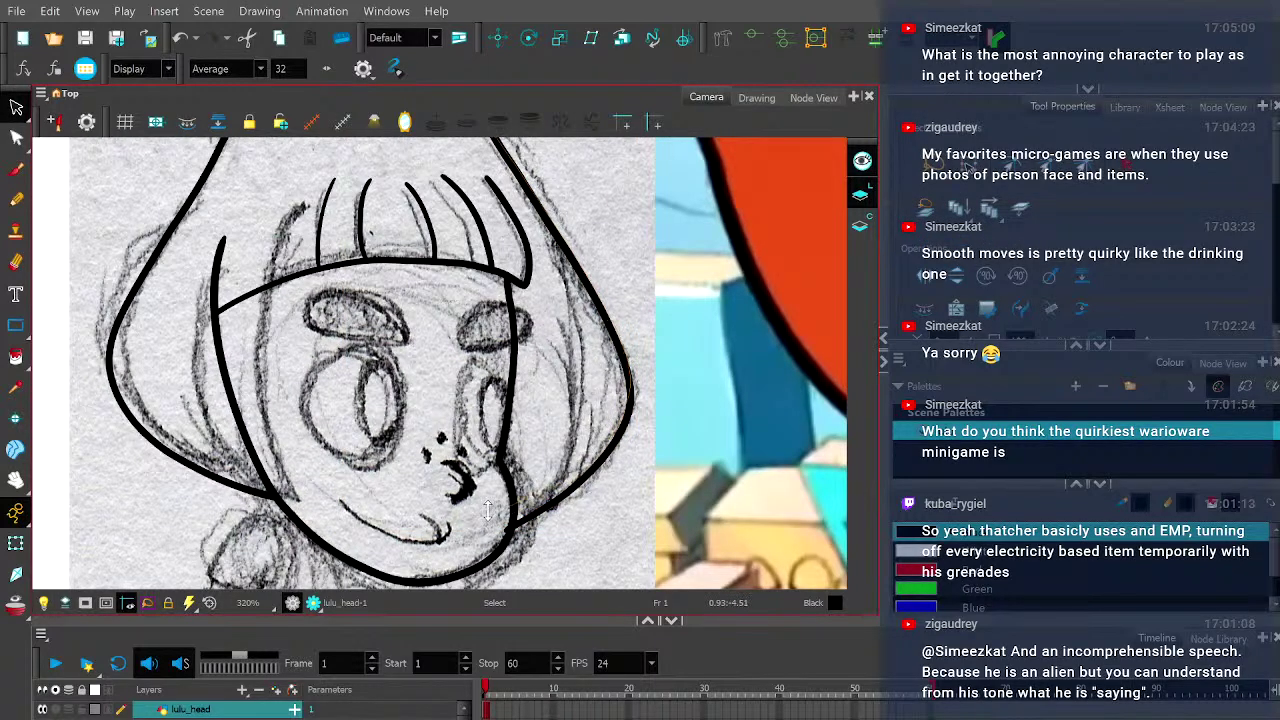
scroll(592, 322, down, 3)
- Cut off the overshooting stroke end at the hair's top parting with the Cutter and return to the Pencil tool
scroll(554, 258, up, 7)
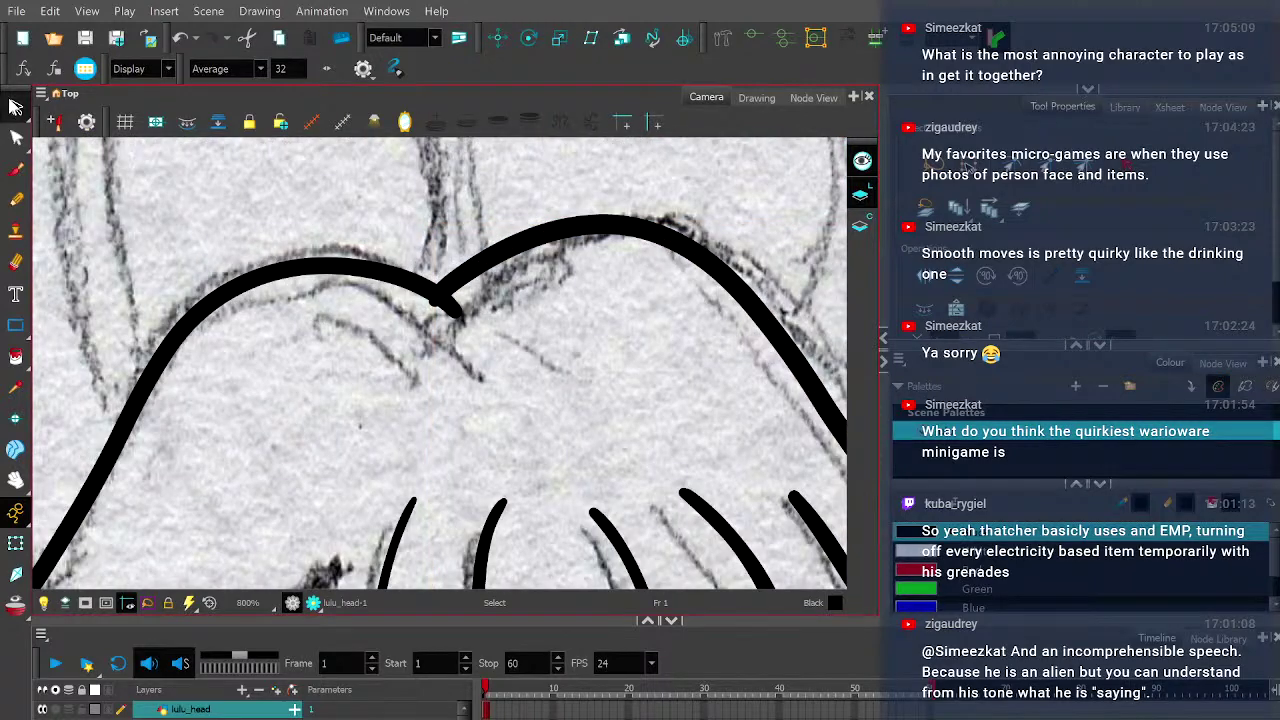
click(15, 107)
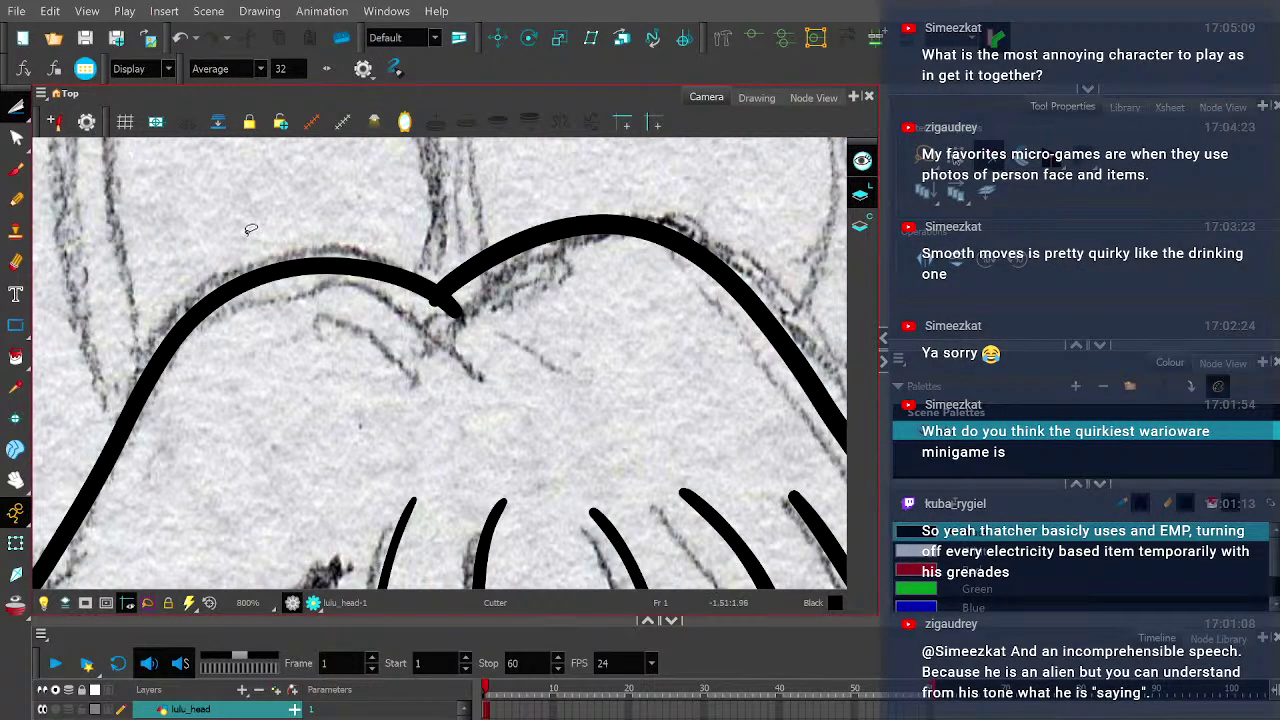
scroll(430, 250, up, 2)
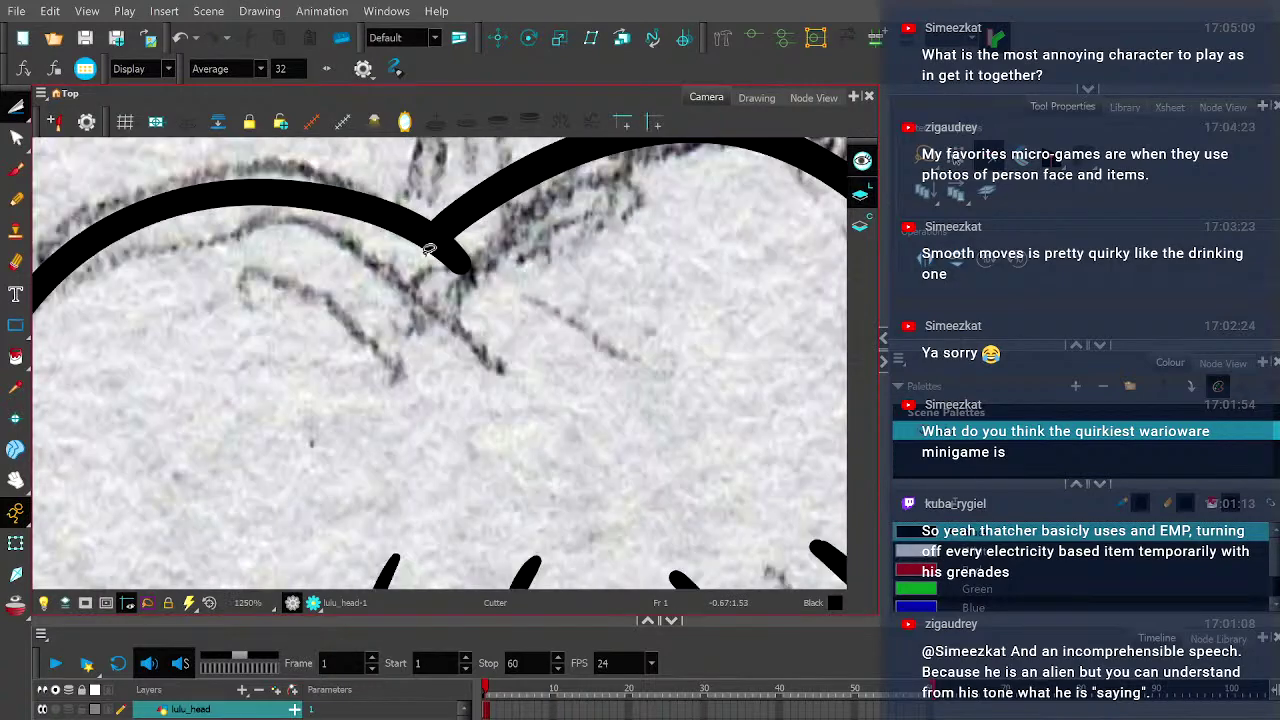
scroll(428, 250, down, 5)
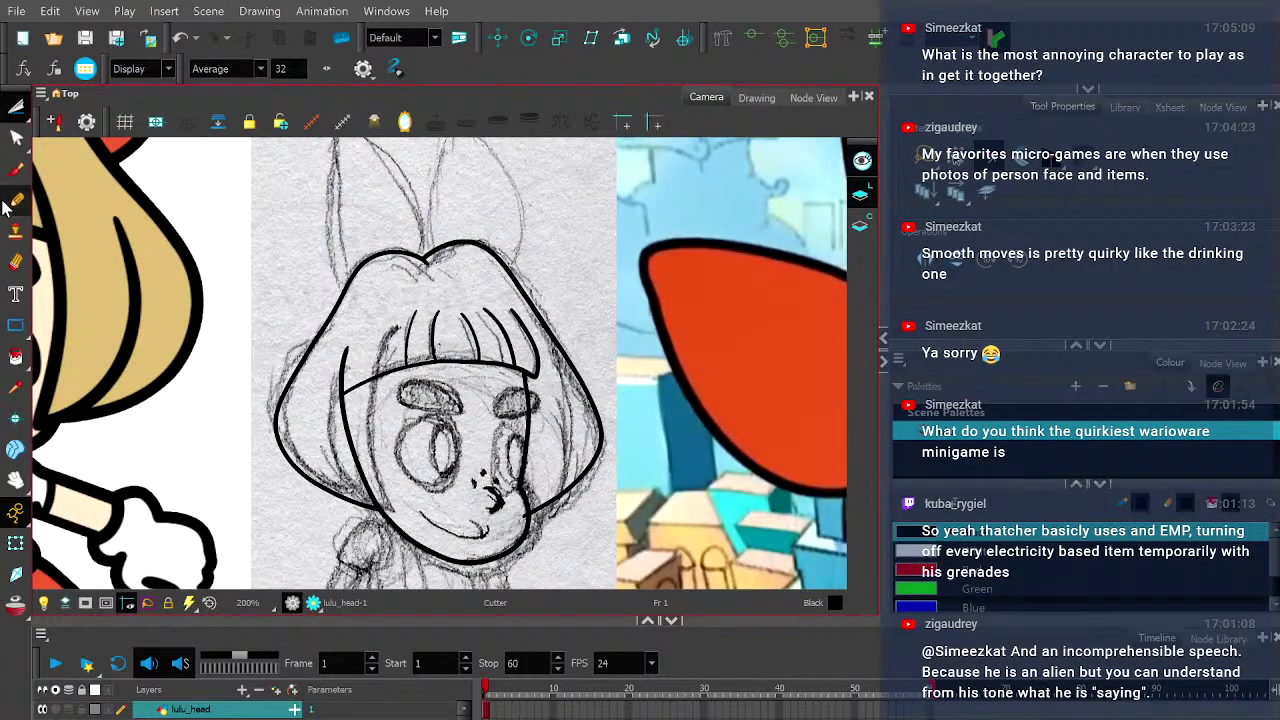
click(15, 200)
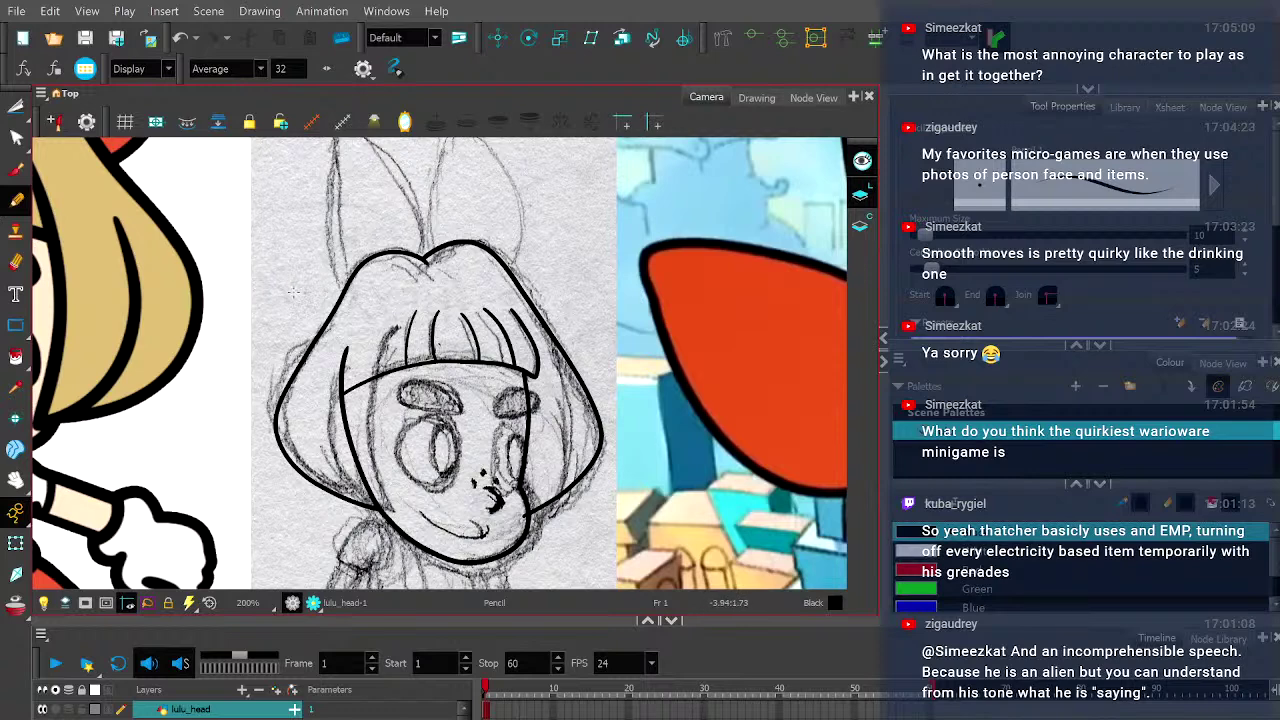
scroll(506, 384, down, 2)
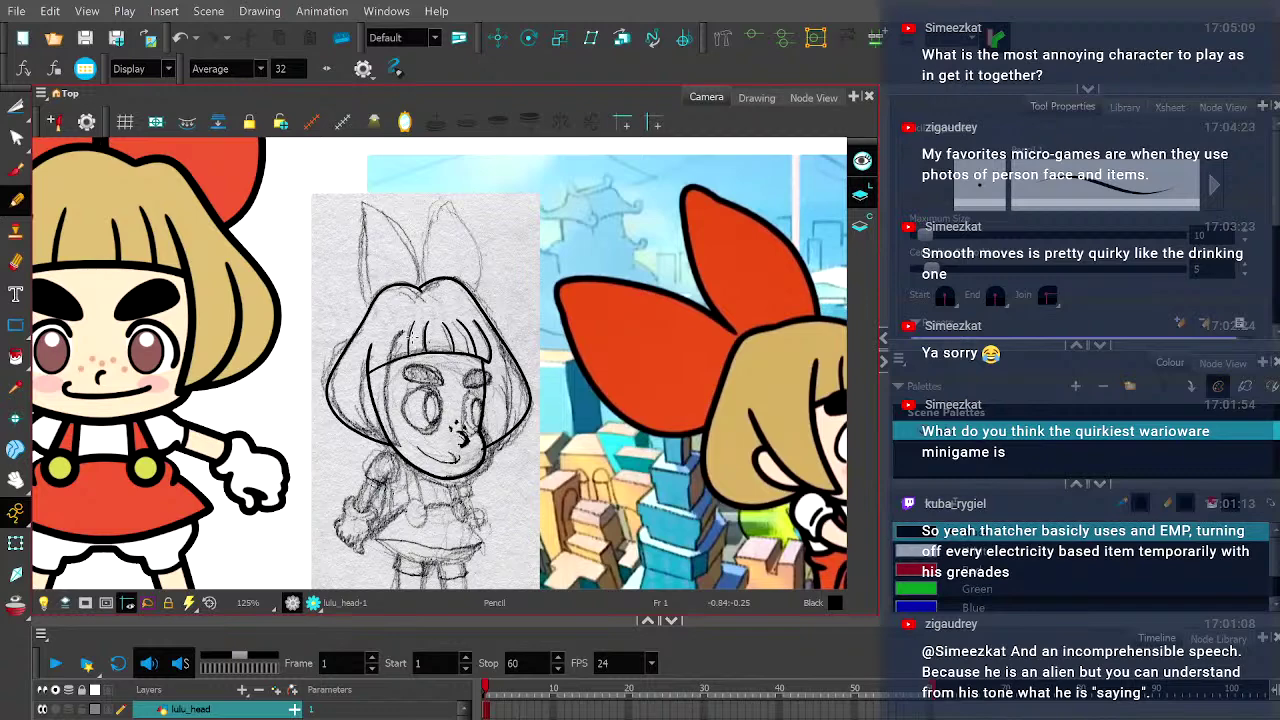
- Raise Lulu's chin slightly by scaling the face outline shorter from its lower edge with the Select tool
drag(373, 344, 521, 336)
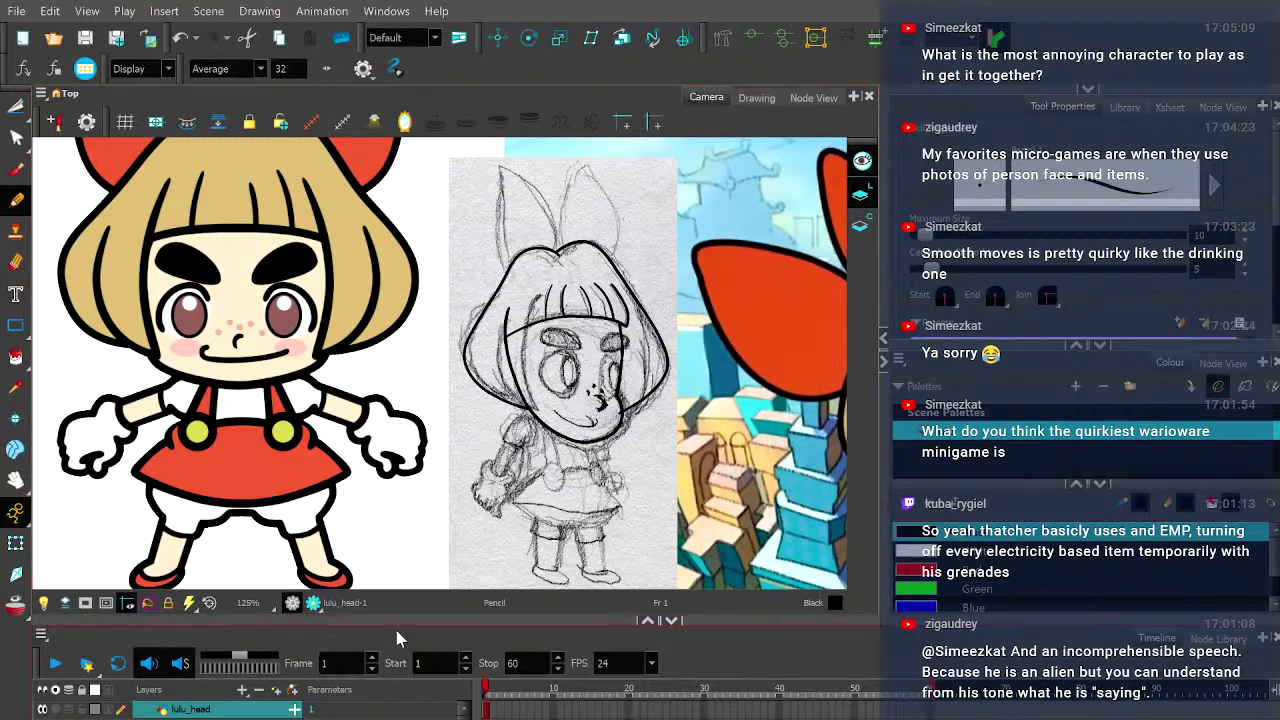
scroll(535, 517, up, 3)
drag(508, 440, 303, 448)
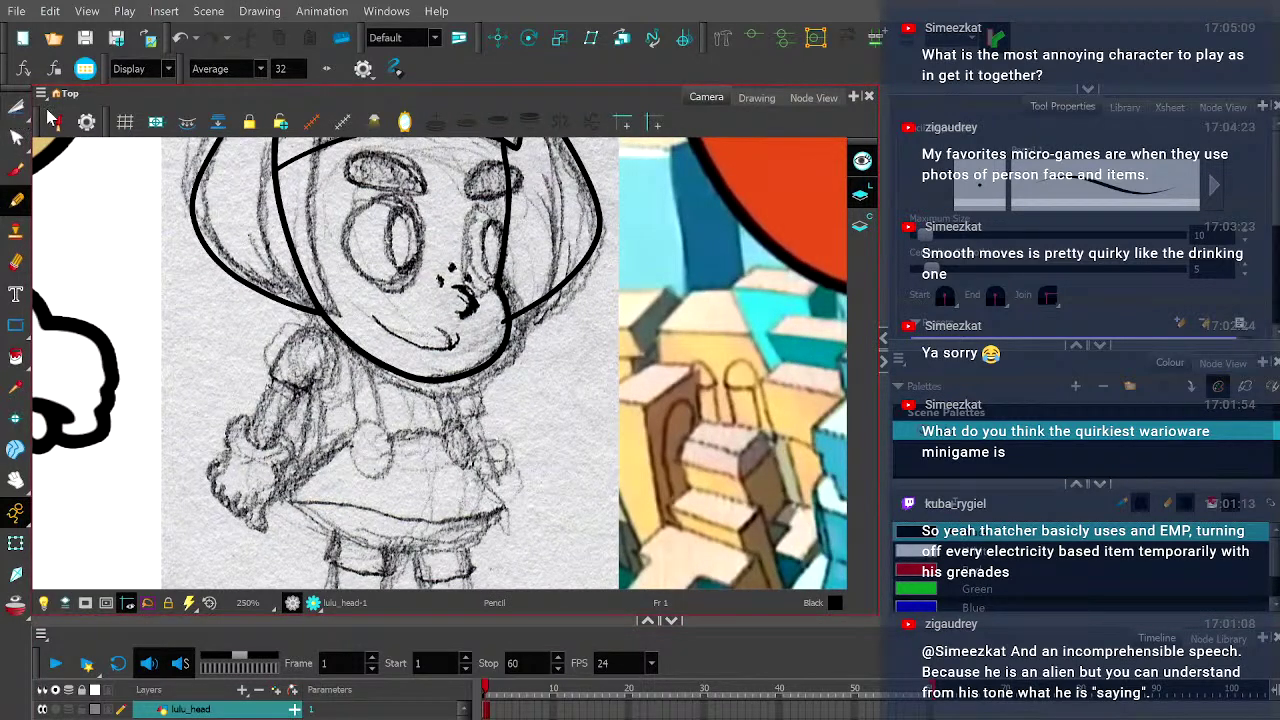
click(16, 107)
click(397, 390)
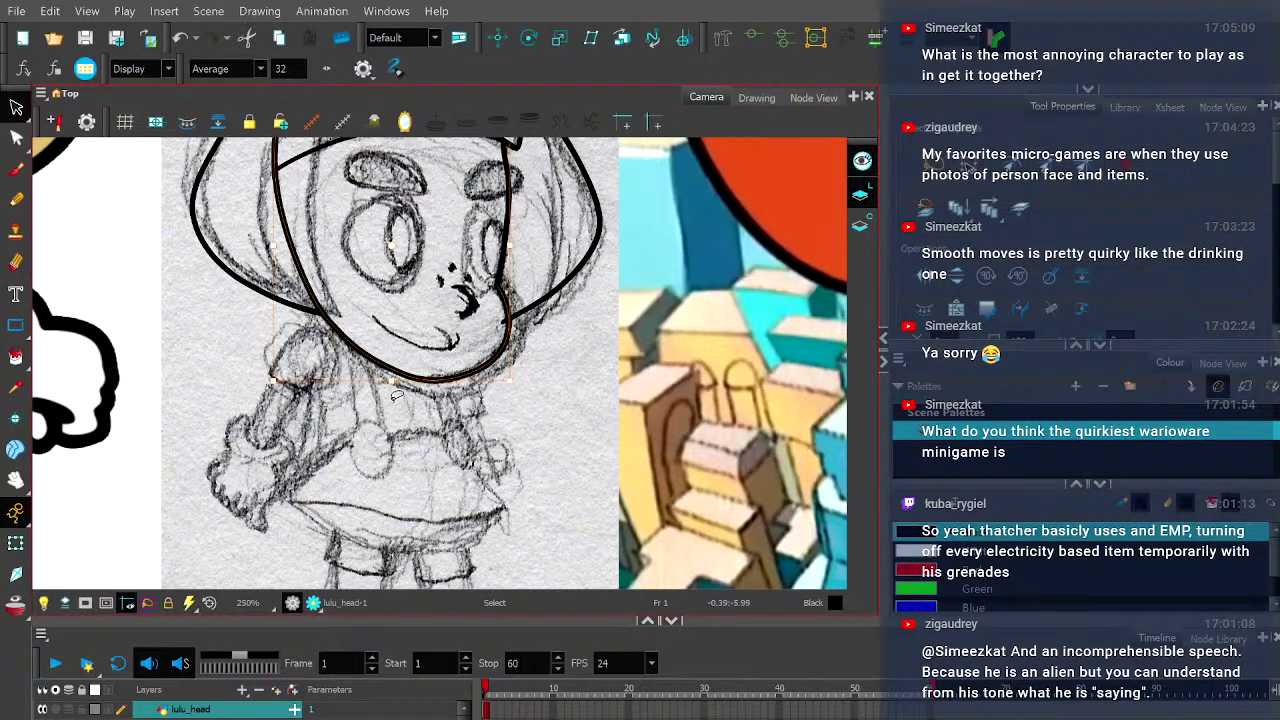
scroll(385, 327, down, 3)
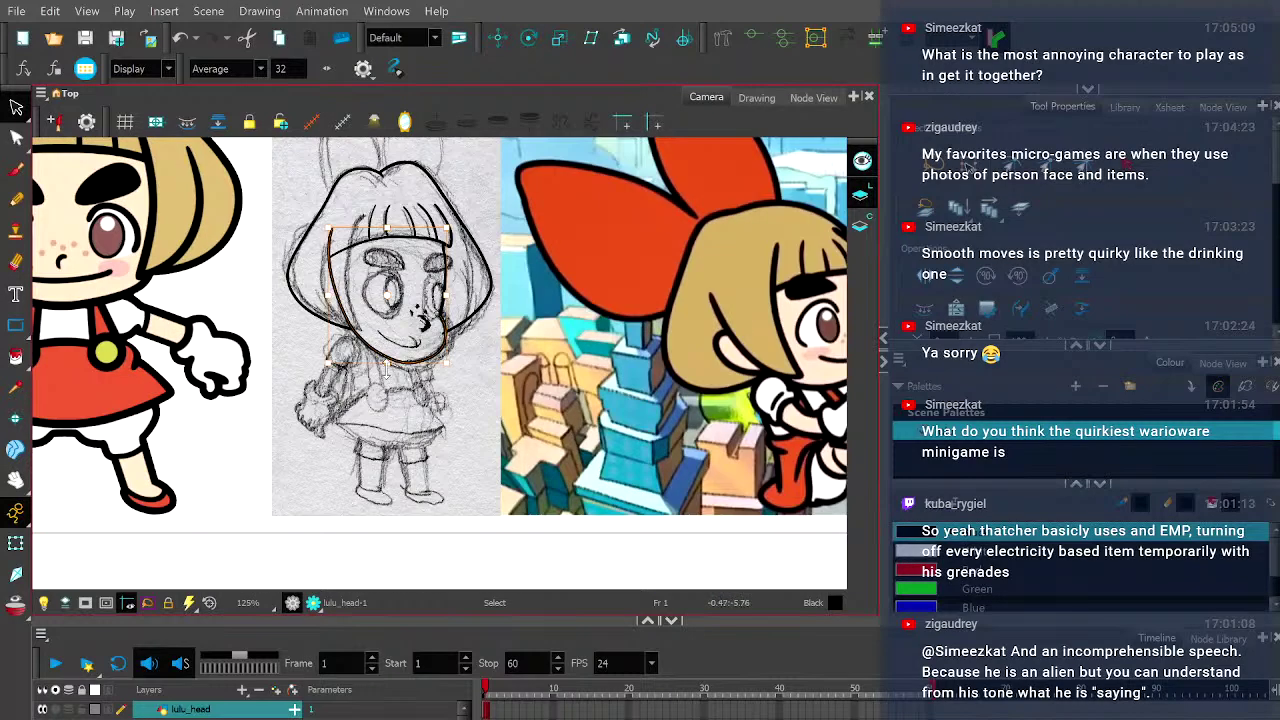
scroll(384, 367, down, 1)
scroll(397, 365, up, 4)
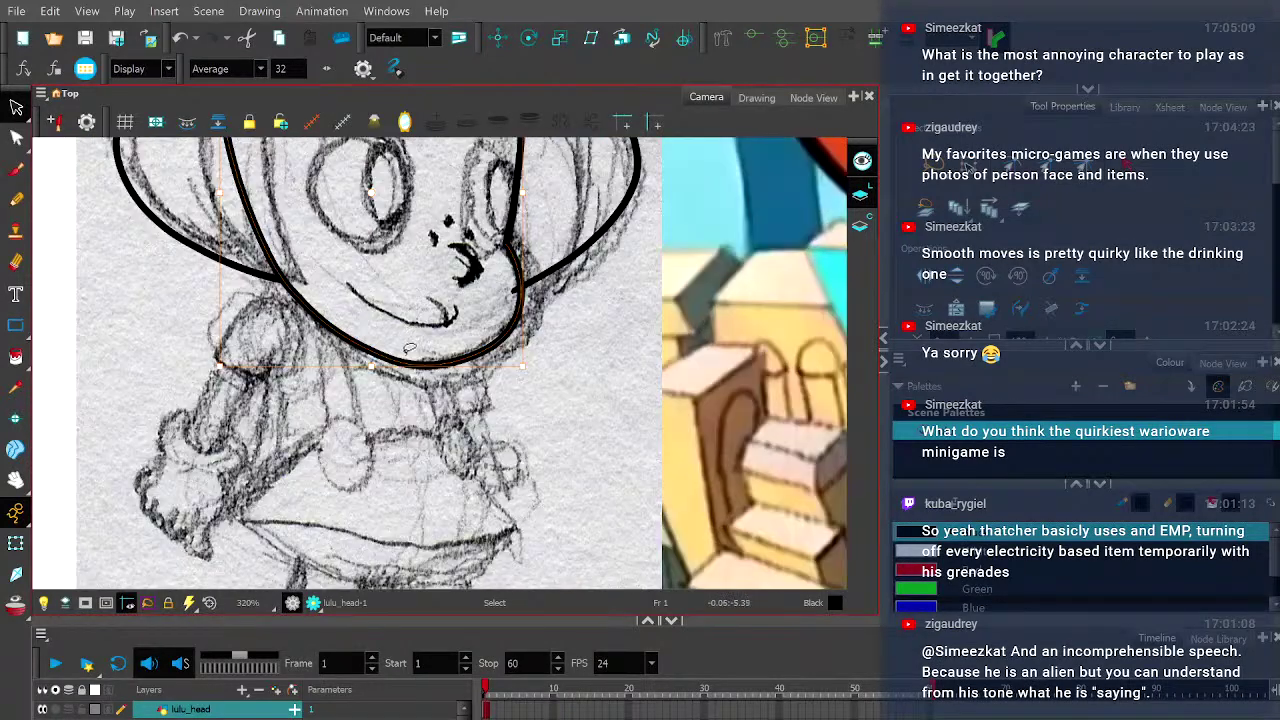
drag(380, 370, 368, 345)
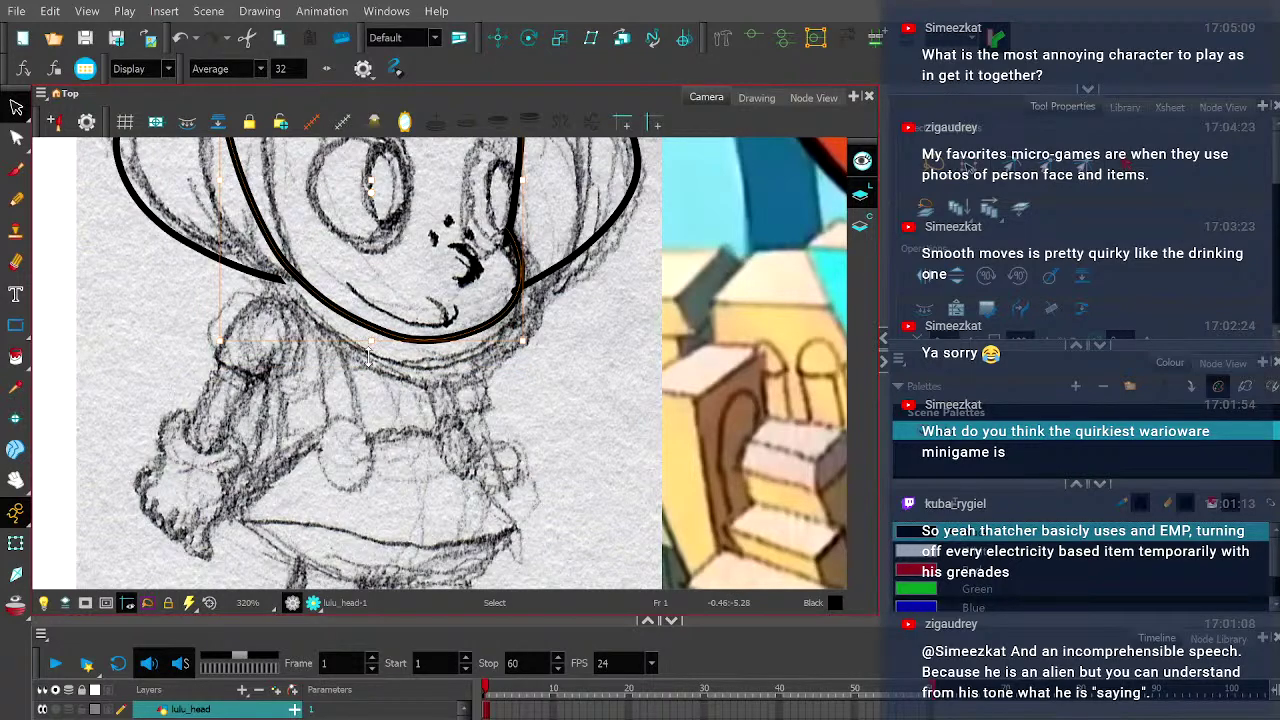
scroll(370, 350, down, 4)
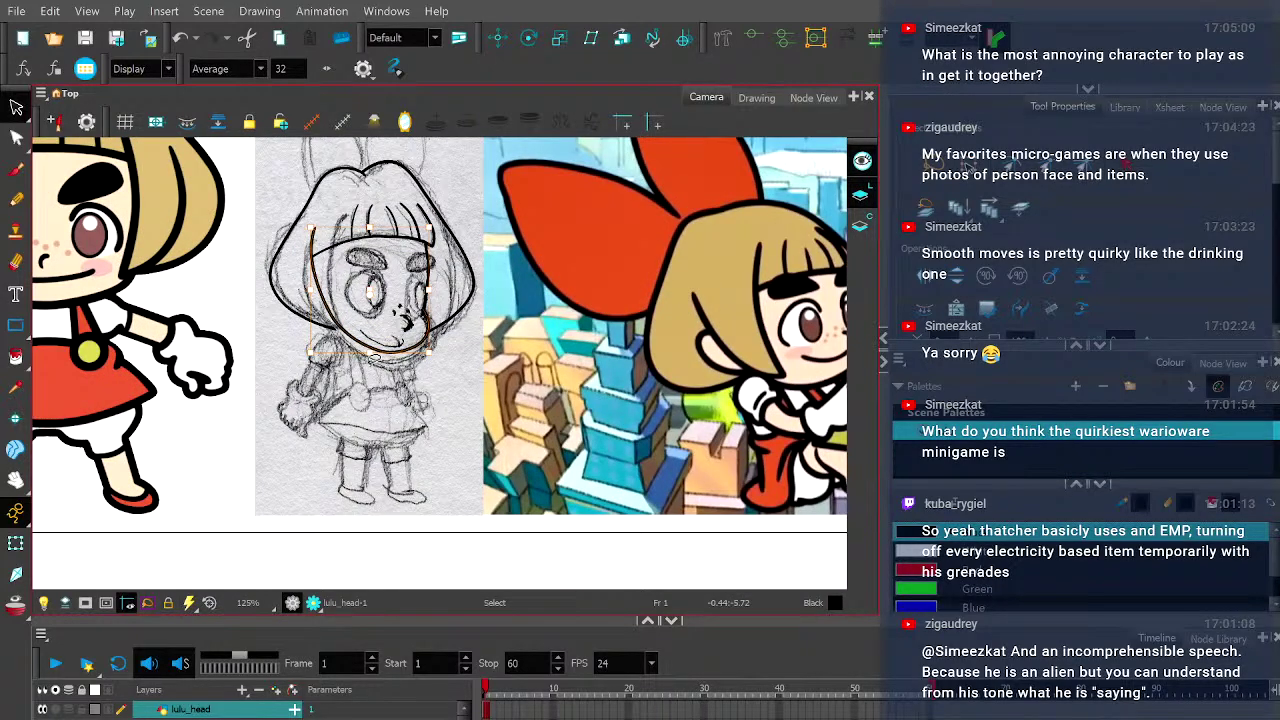
scroll(374, 357, down, 1)
scroll(374, 357, up, 2)
scroll(374, 357, down, 2)
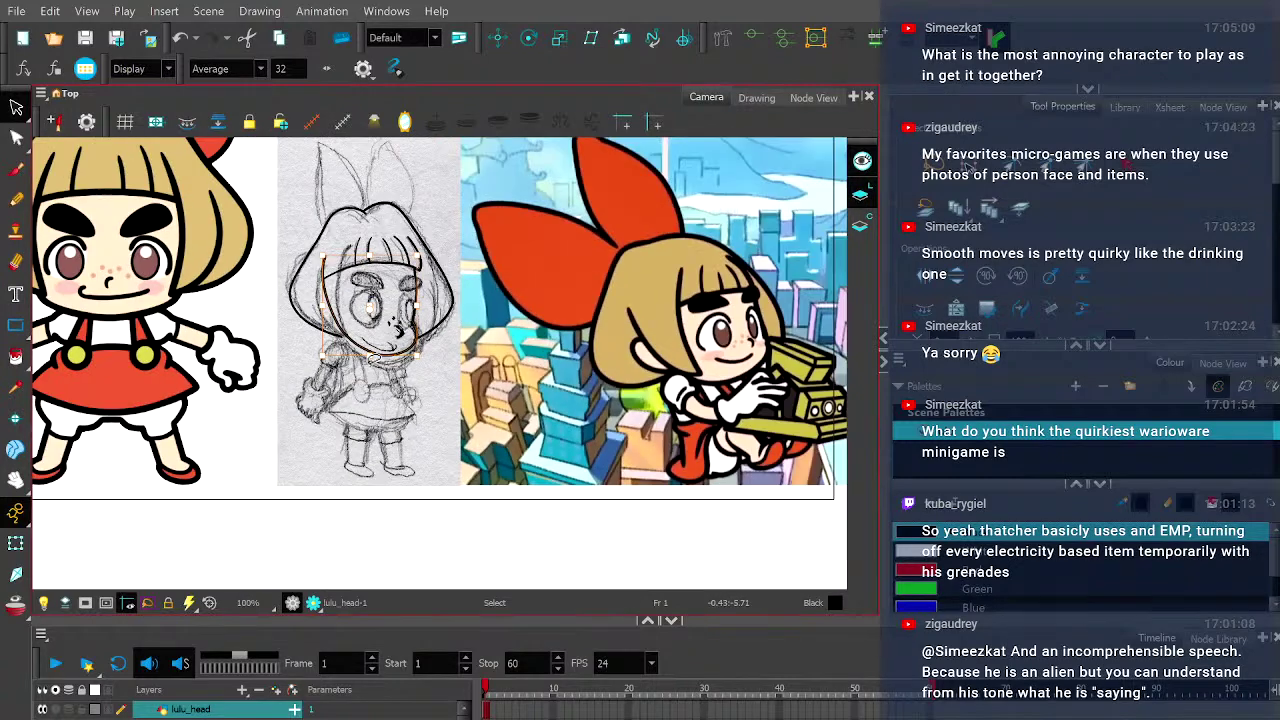
scroll(374, 357, up, 2)
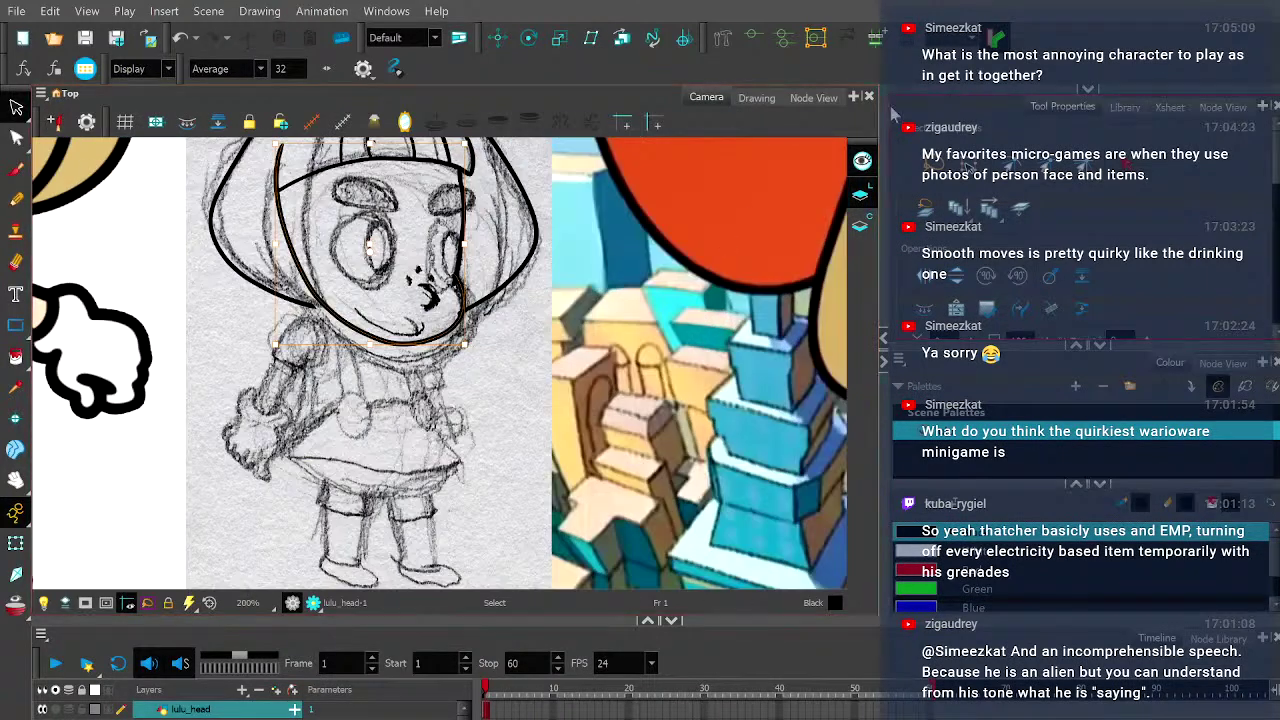
- Cut off the small stroke ends overshooting inside the far-side cheek notch and hair join with the Cutter in the Drawing view
click(757, 97)
scroll(597, 306, down, 2)
scroll(650, 298, up, 1)
drag(650, 298, 560, 340)
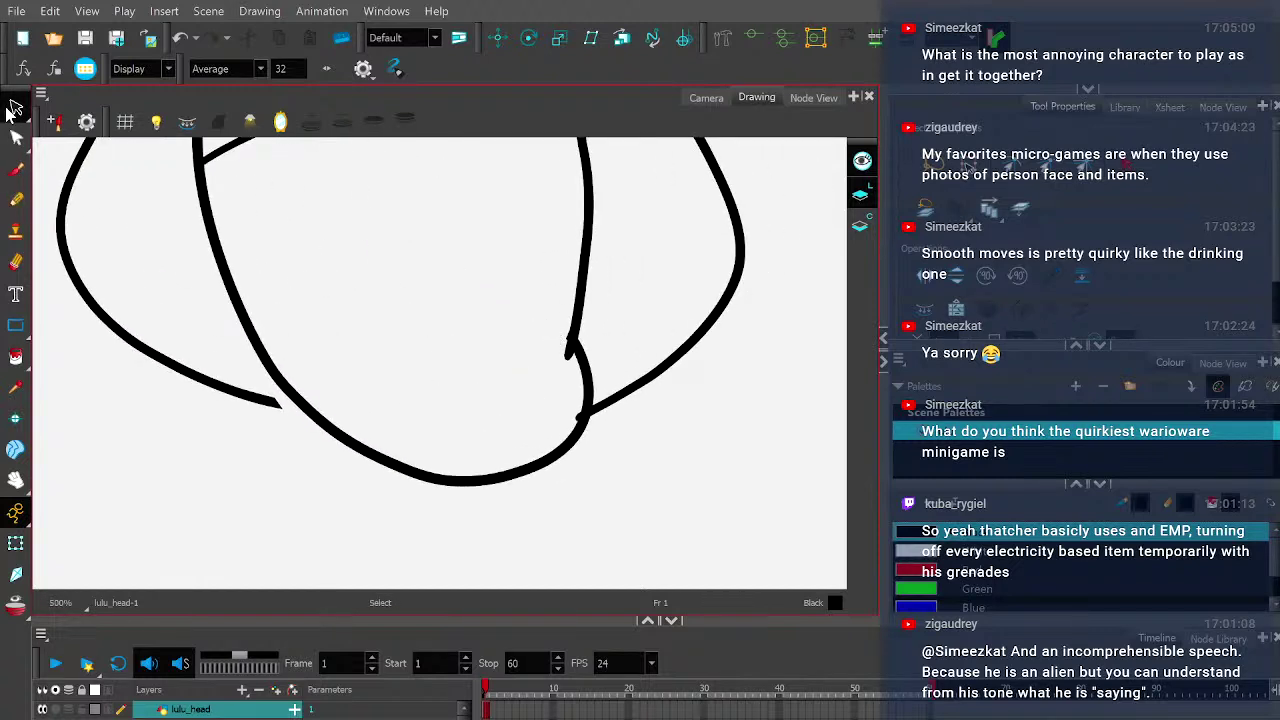
click(55, 124)
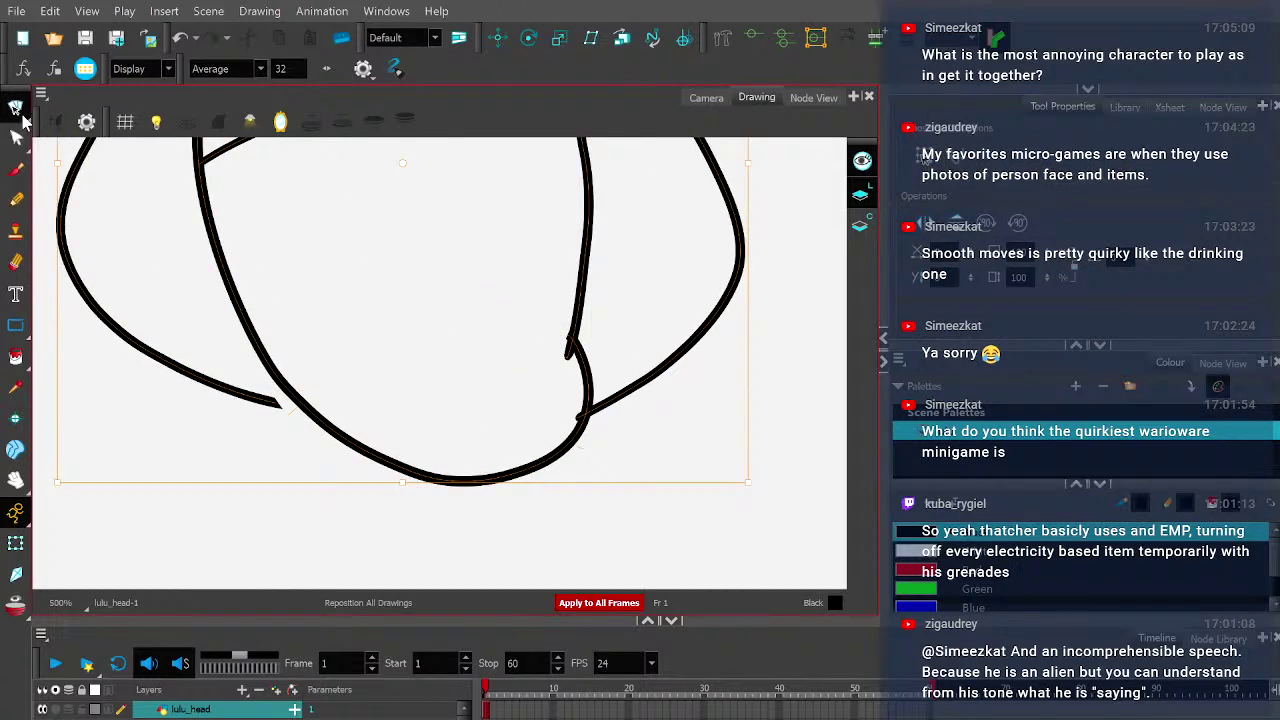
key(alt+t)
scroll(569, 349, up, 2)
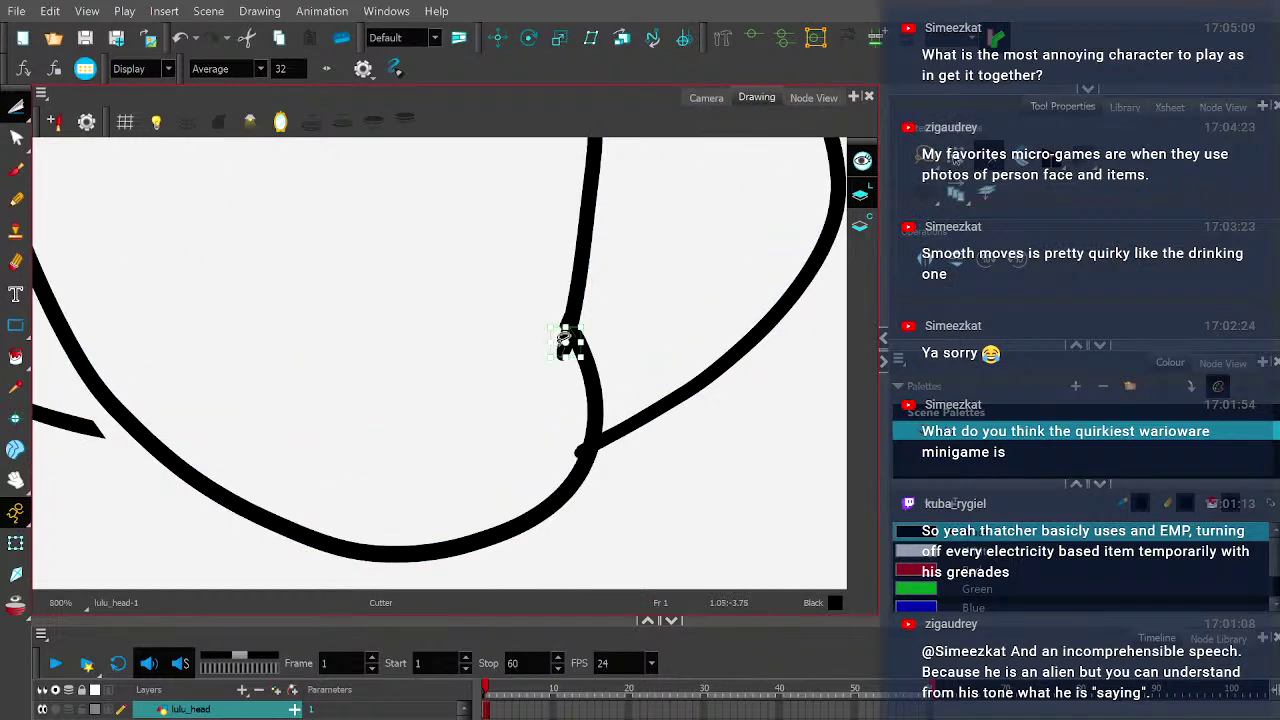
scroll(565, 355, up, 2)
drag(562, 322, 574, 363)
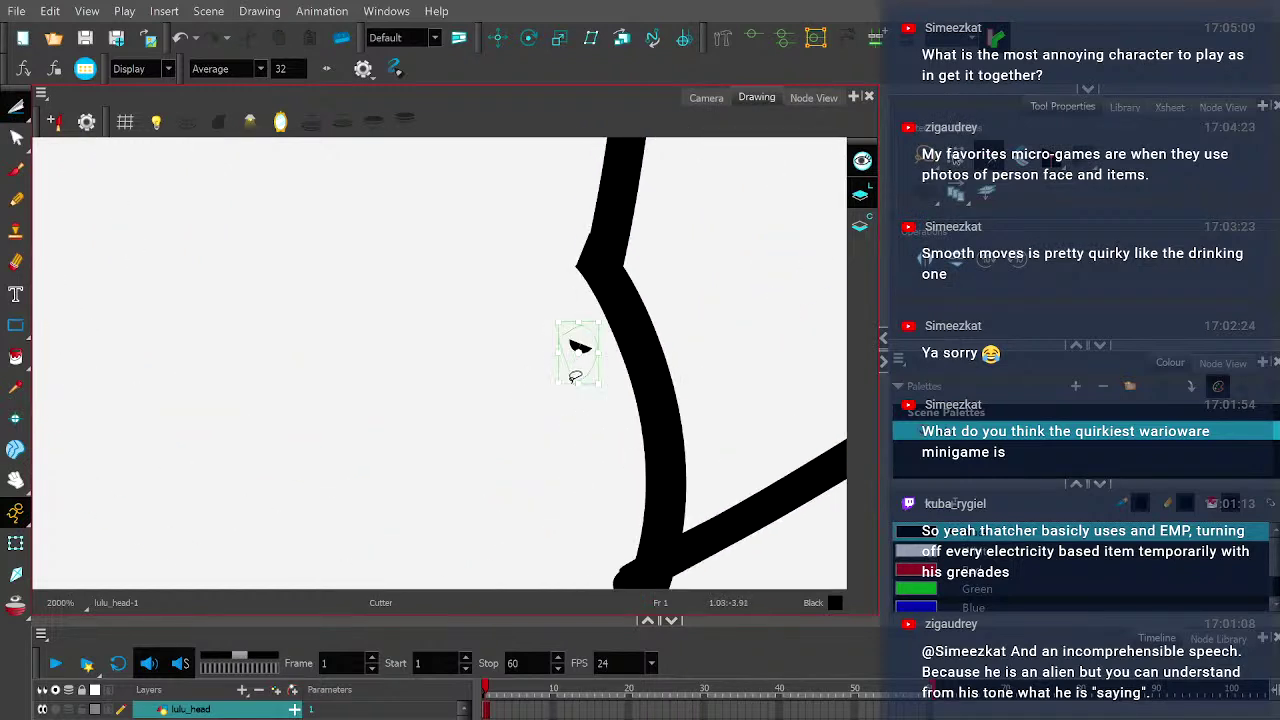
scroll(574, 363, down, 1)
key(Delete)
scroll(597, 463, down, 3)
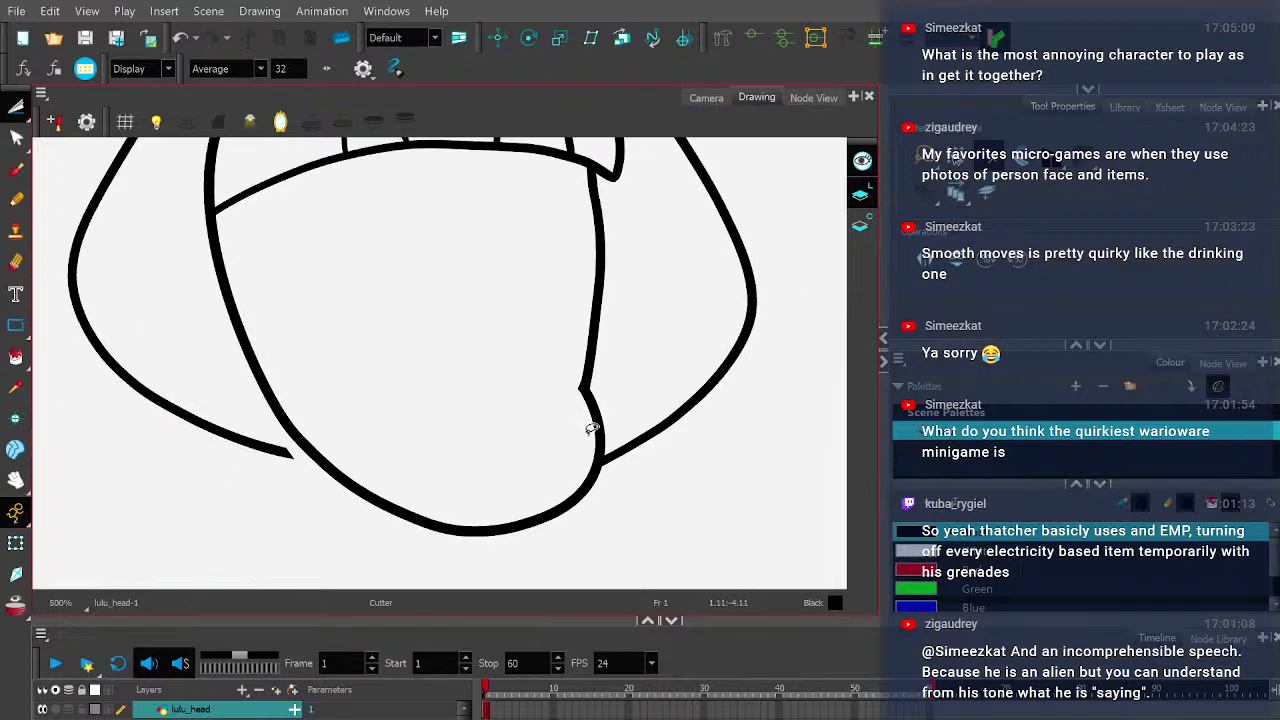
scroll(592, 428, up, 1)
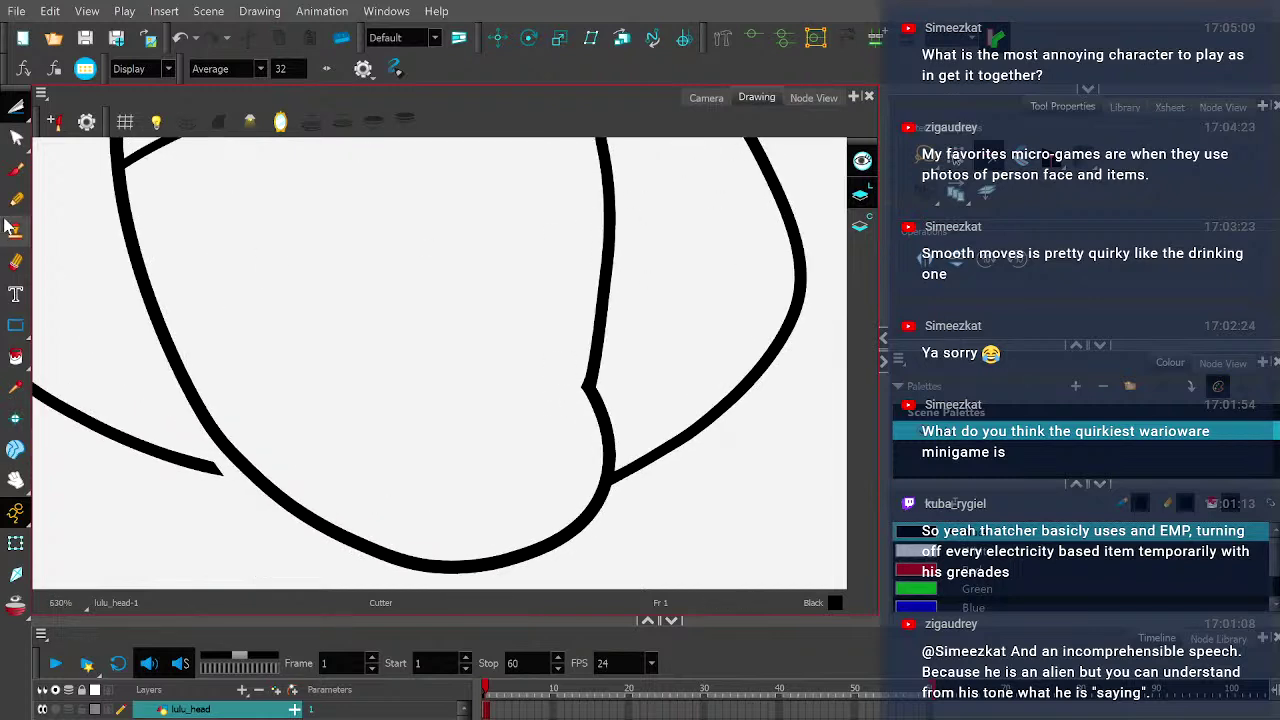
- Erase the corner at the far-side cheek notch and rejoin the two line ends there with the Contour Editor
click(15, 262)
scroll(668, 399, up, 1)
scroll(668, 399, up, 2)
drag(523, 366, 491, 371)
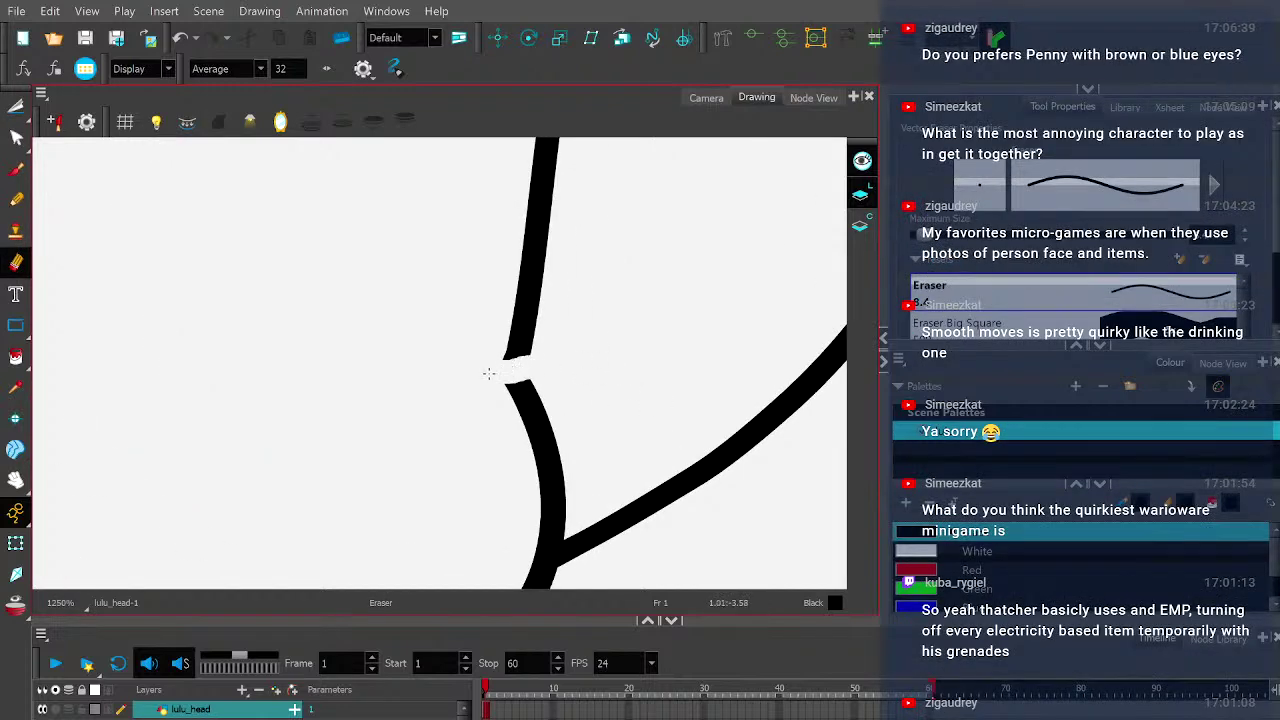
click(15, 137)
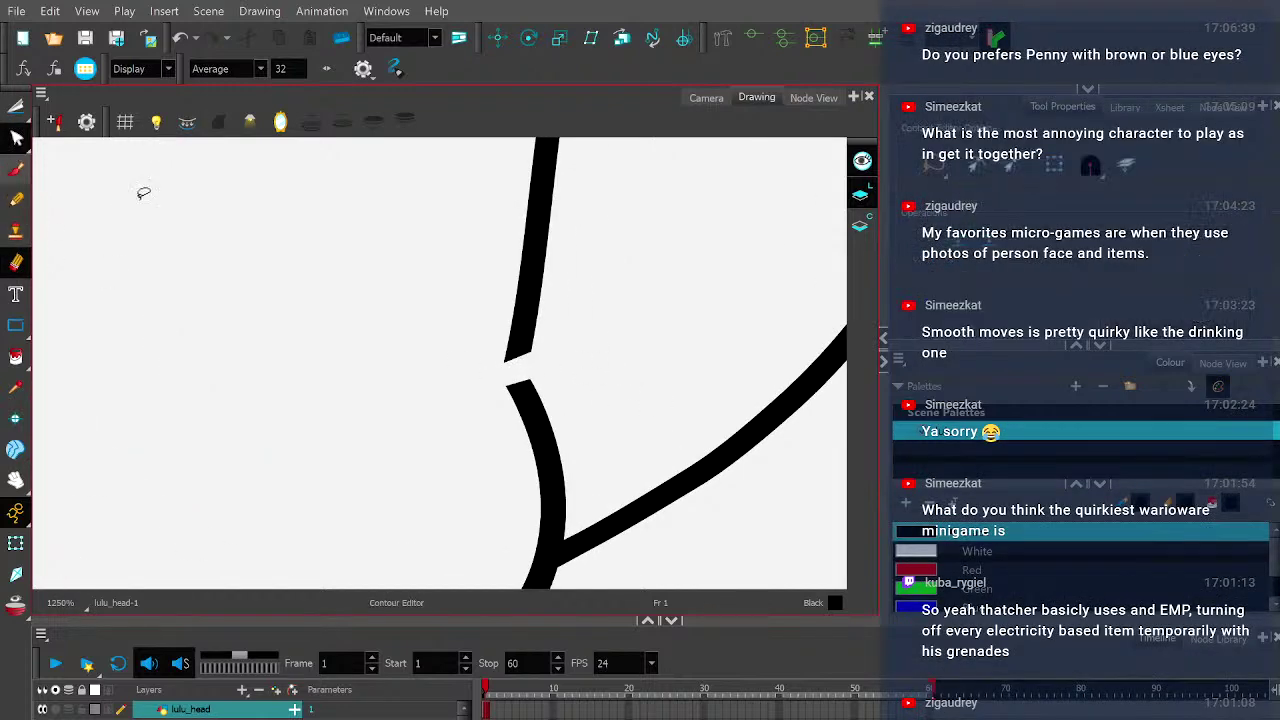
click(518, 352)
scroll(517, 358, up, 3)
drag(510, 365, 507, 362)
click(520, 425)
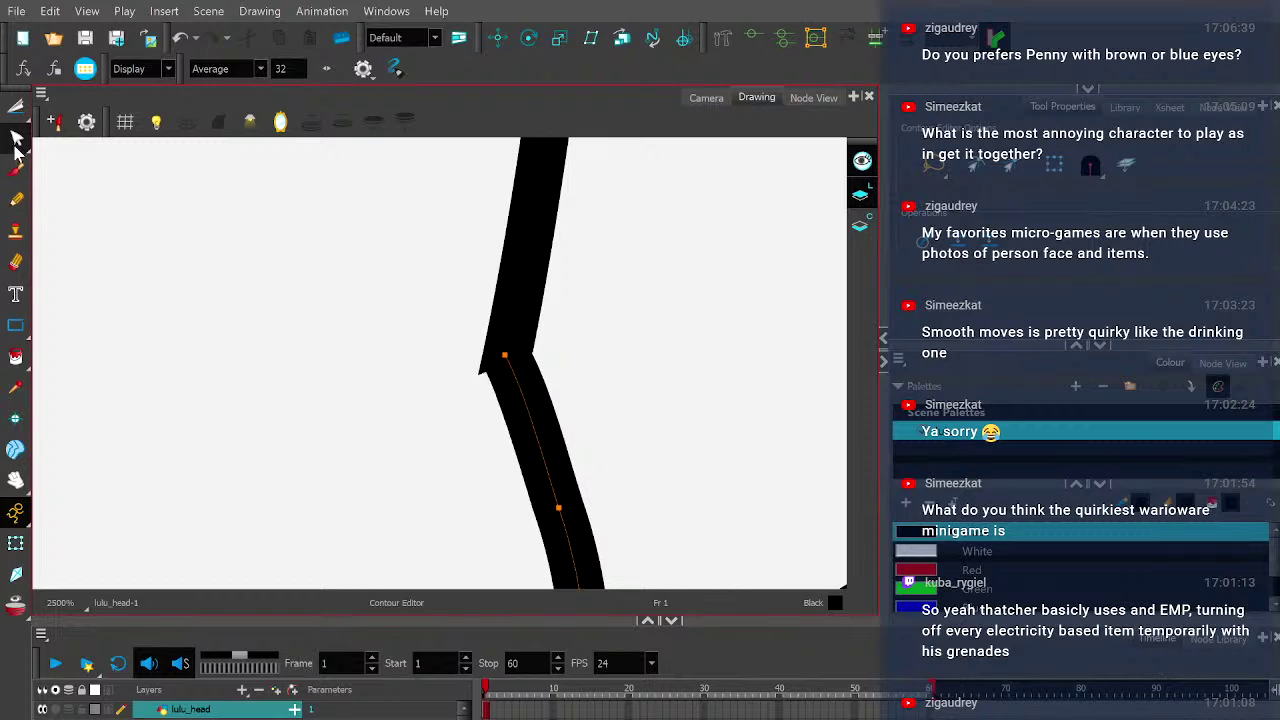
- Adjust the thickness points of both line ends at the cheek notch with the Pencil Editor to even out the corner
key(alt+shift+q)
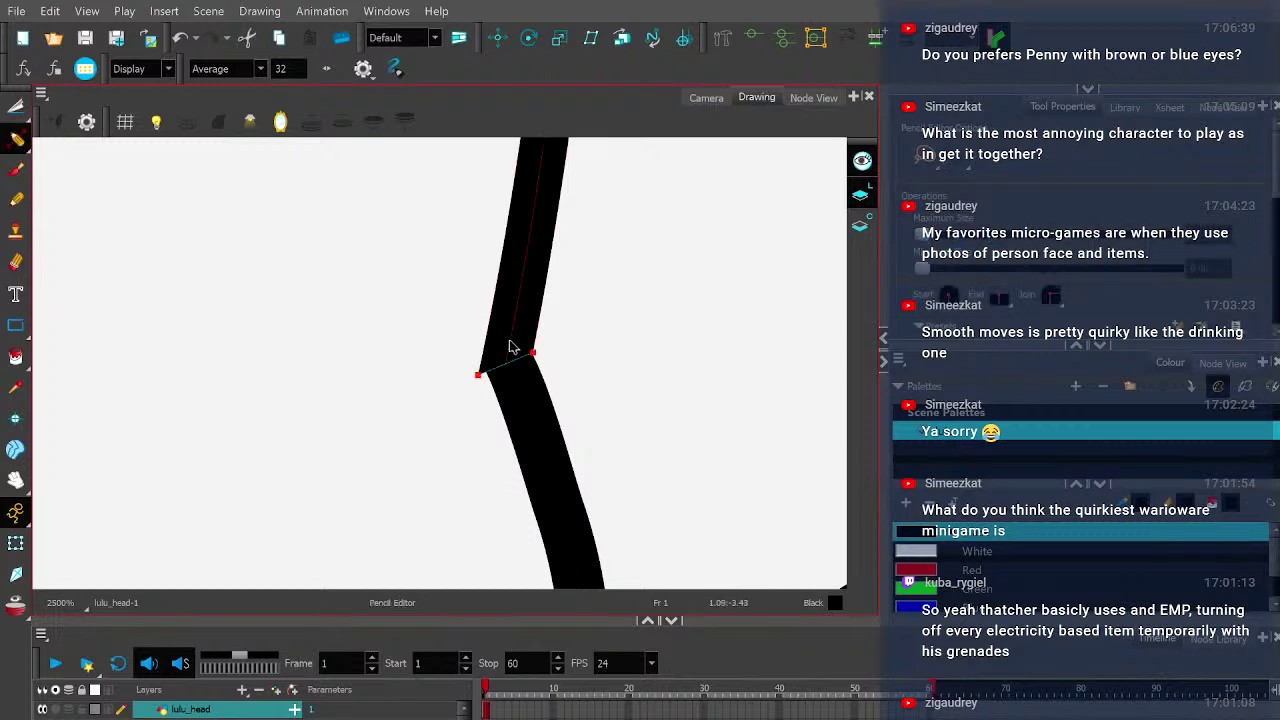
mouse_move(480, 370)
mouse_down()
mouse_move(492, 388)
mouse_move(494, 370)
mouse_move(488, 383)
mouse_move(481, 368)
mouse_move(485, 380)
mouse_move(491, 371)
mouse_up()
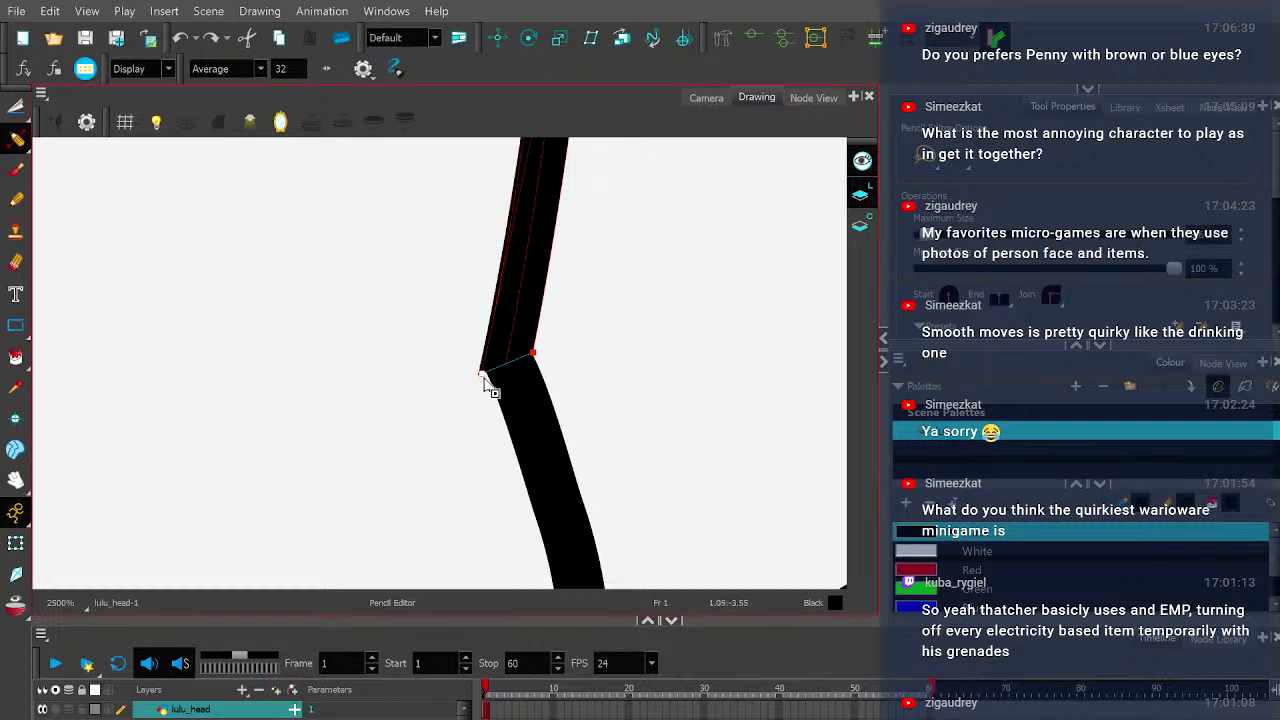
click(512, 388)
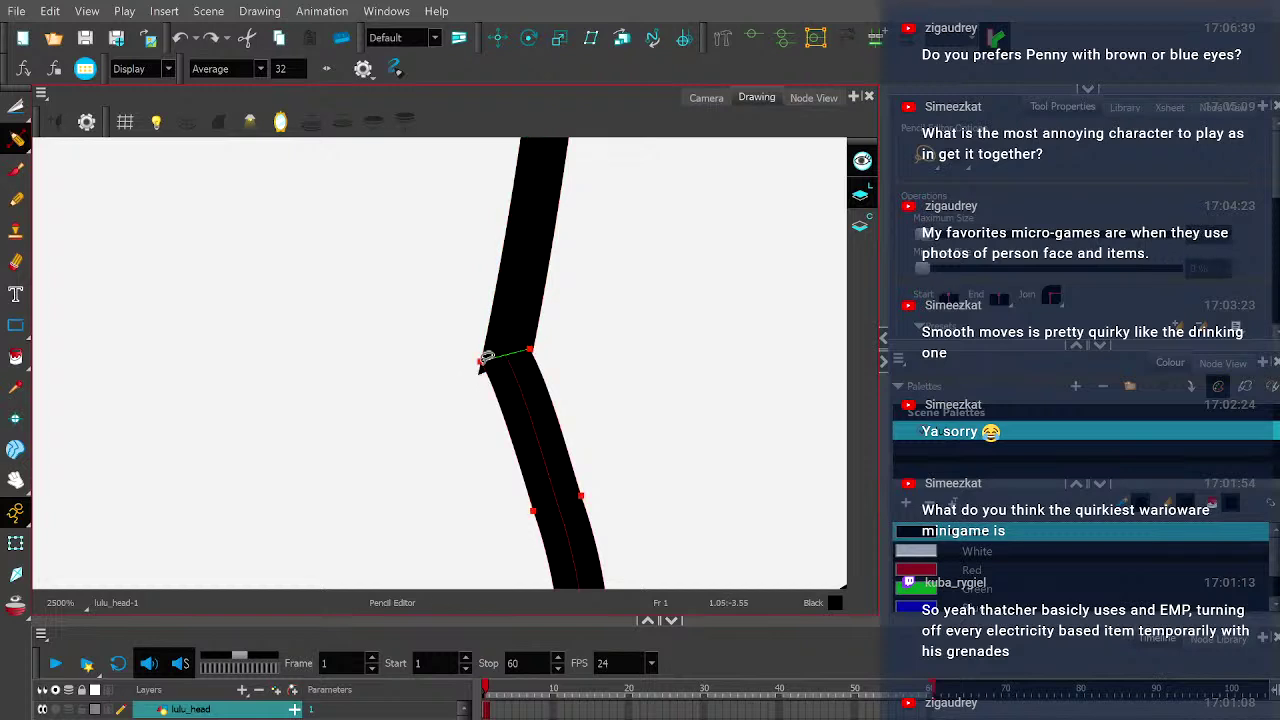
drag(484, 370, 485, 376)
click(478, 428)
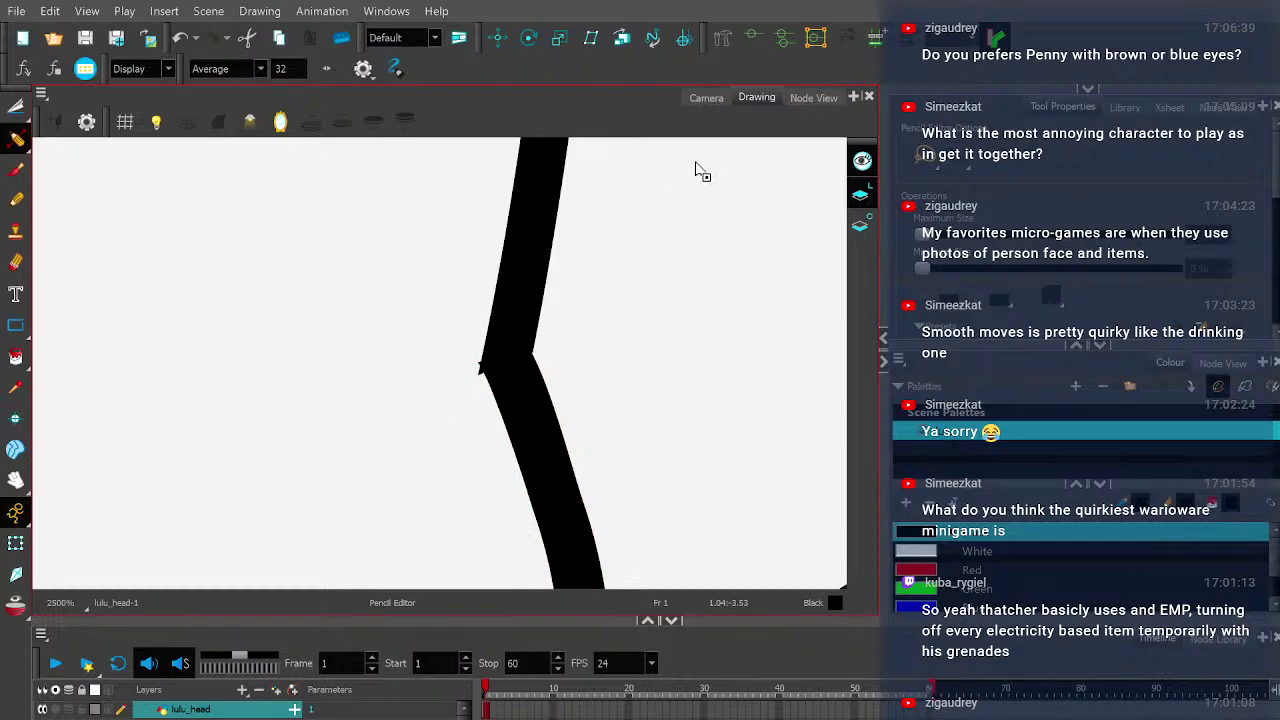
- Check the repaired cheek notch against the sketch in the Camera view, switching the render preview on and back off
click(694, 100)
scroll(505, 362, up, 4)
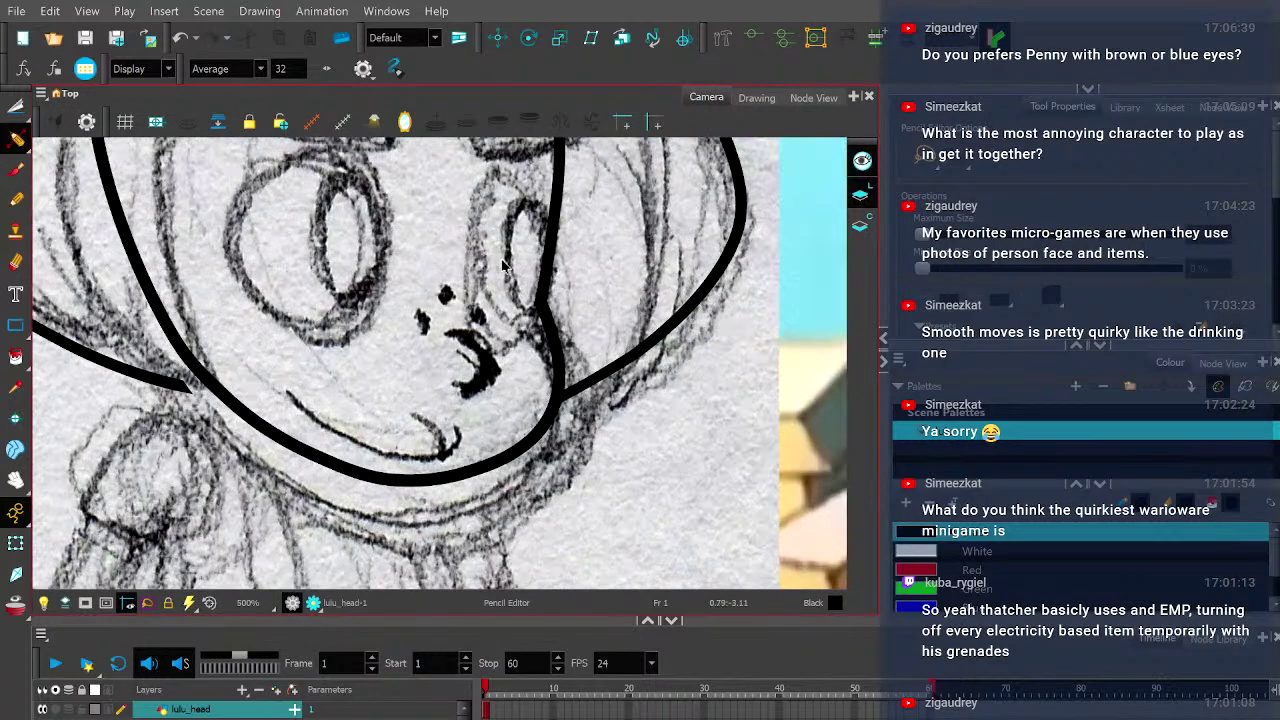
click(291, 603)
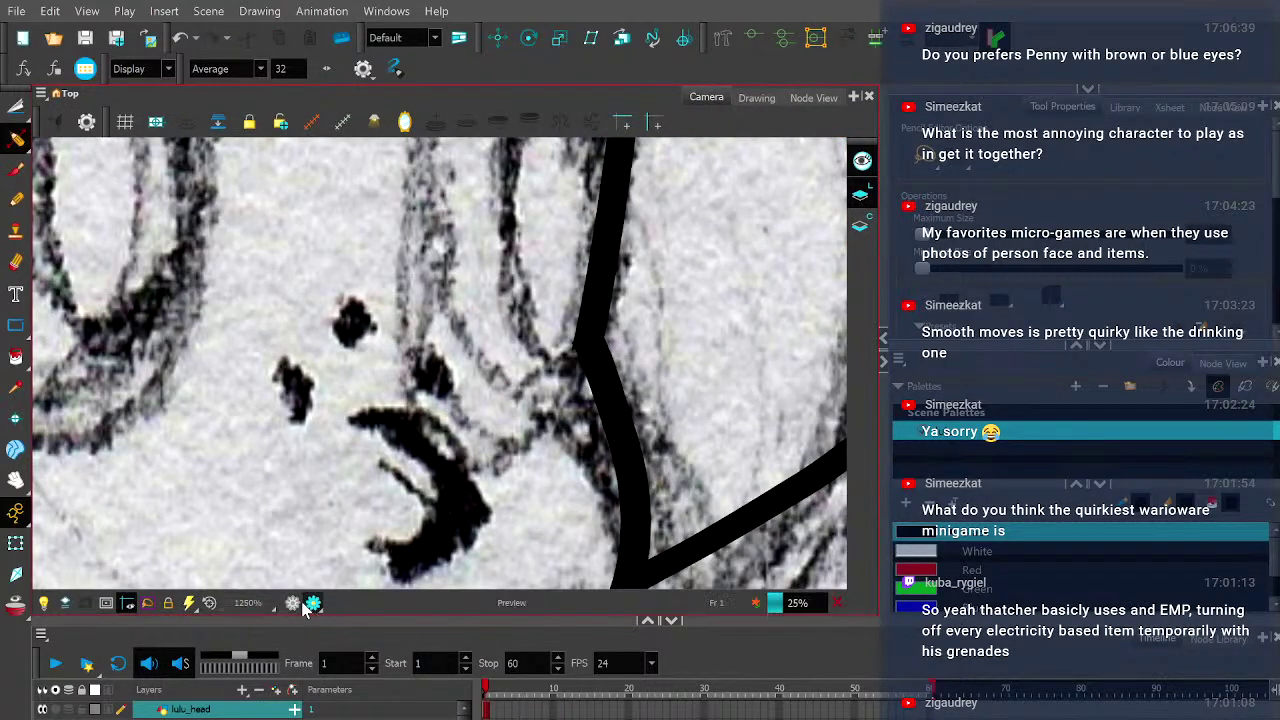
click(291, 603)
scroll(458, 384, down, 6)
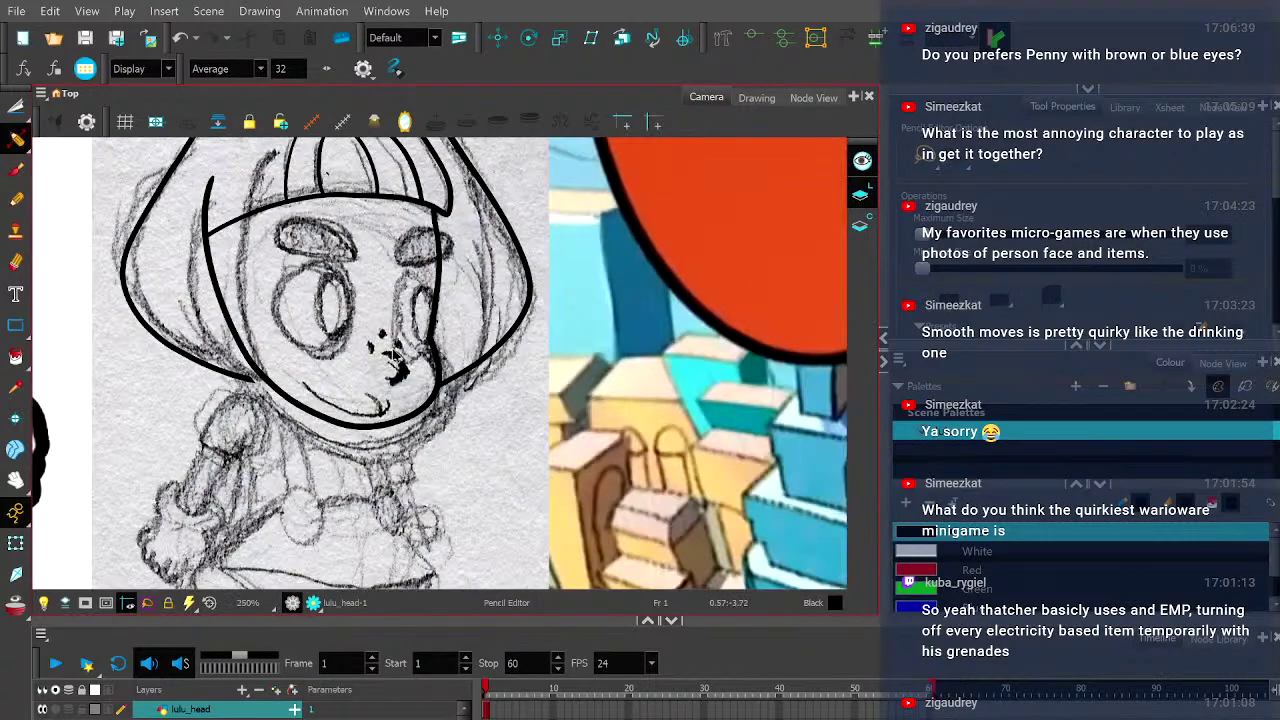
scroll(460, 385, down, 2)
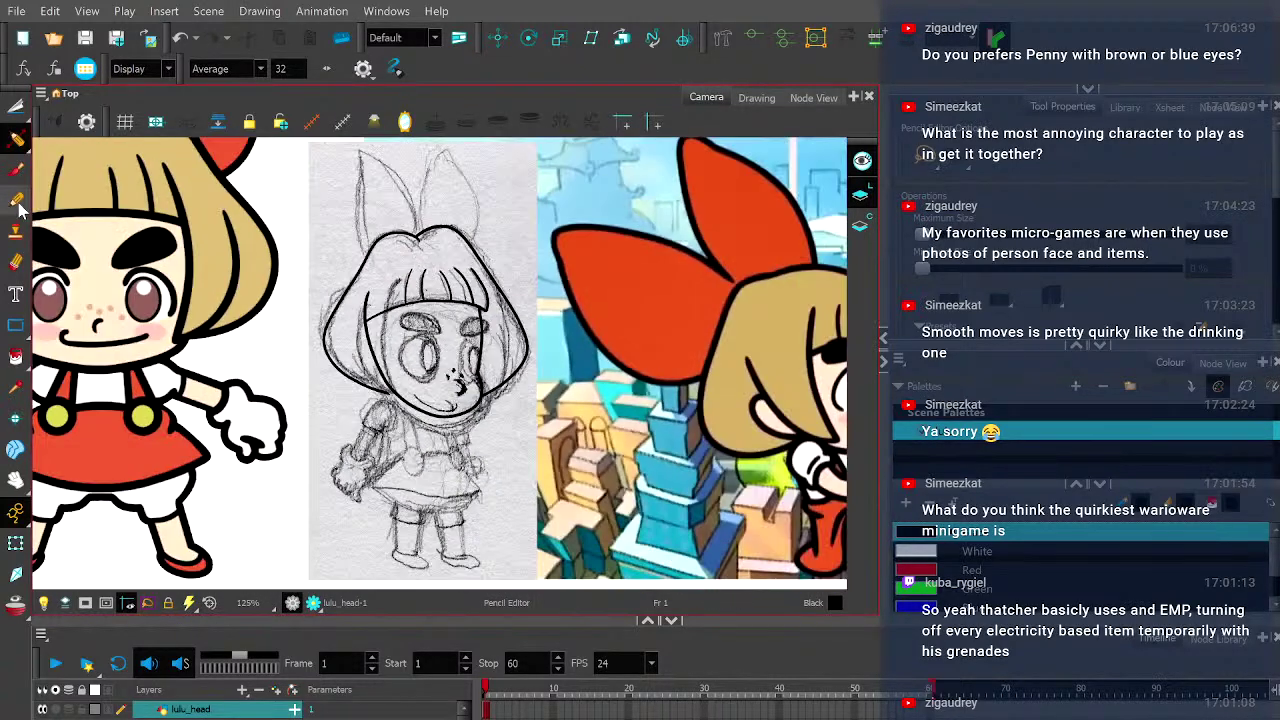
- Return to the Pencil tool and add a new drawing layer named lulu_lockfront
click(17, 201)
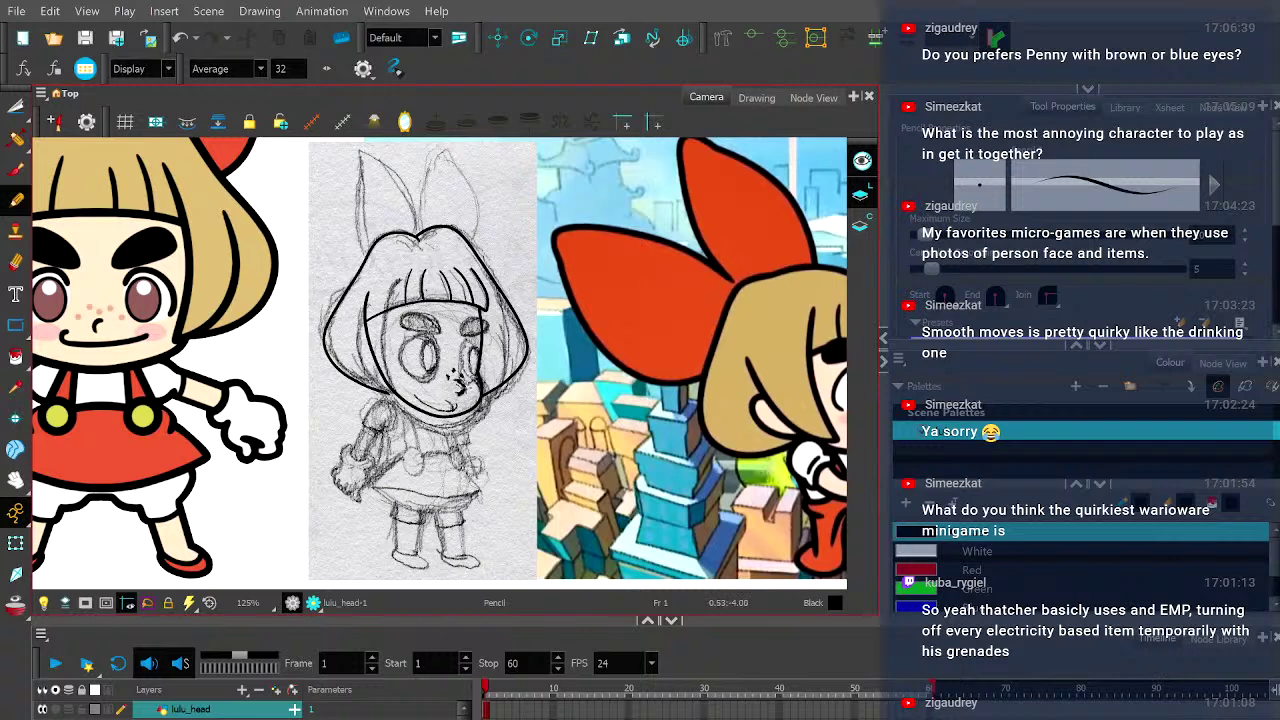
scroll(462, 385, down, 1)
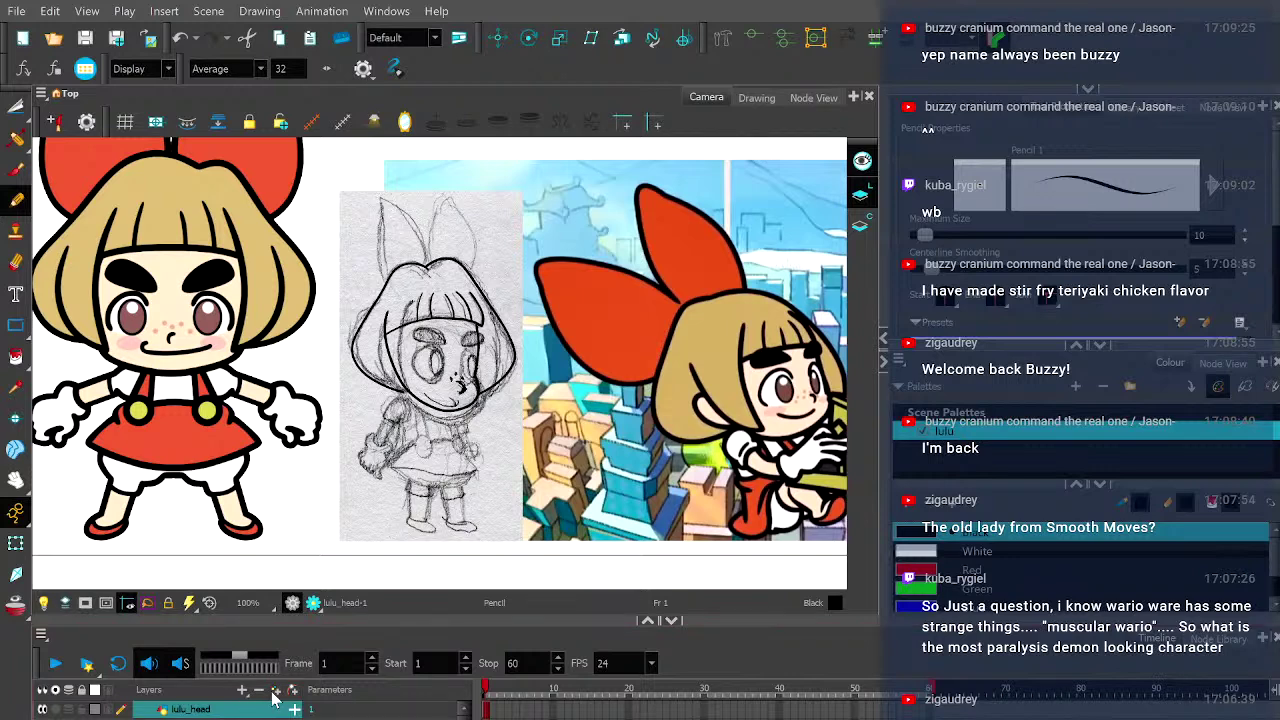
click(555, 446)
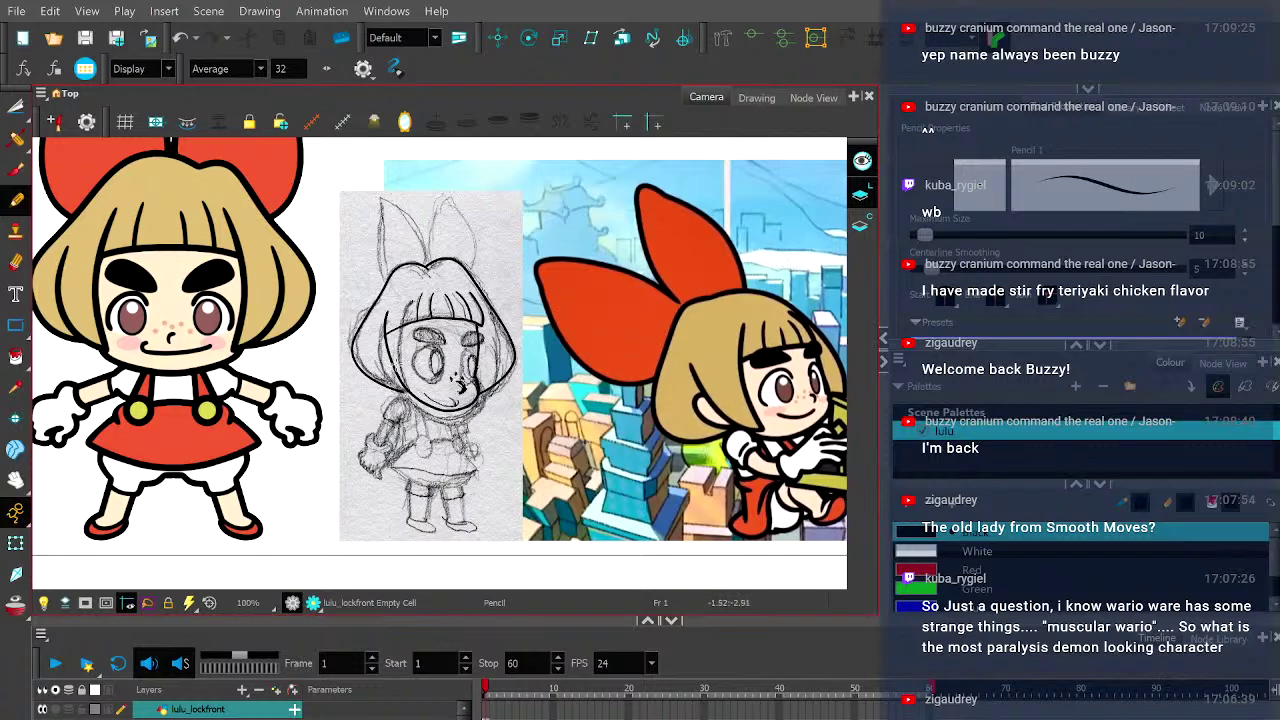
- Examine the near-side hair lock on the sketch alongside the coloured front view of Lulu
scroll(396, 365, up, 2)
scroll(396, 365, up, 2)
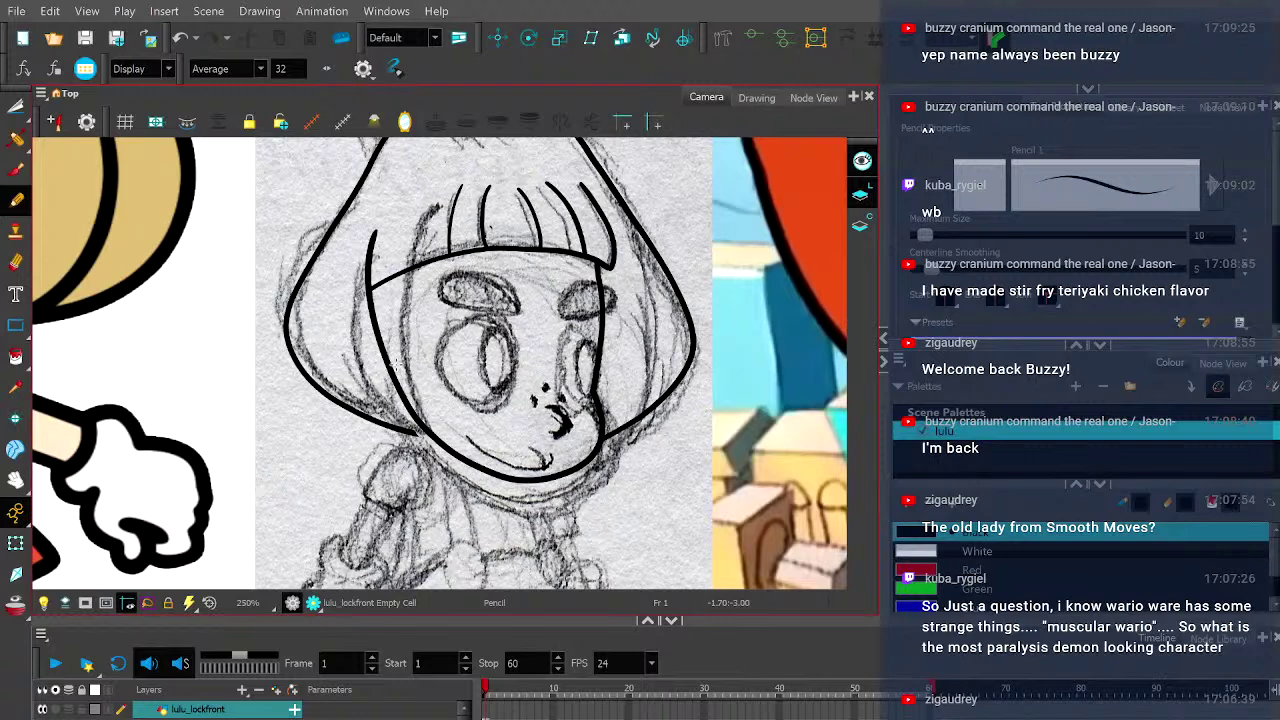
scroll(396, 365, down, 1)
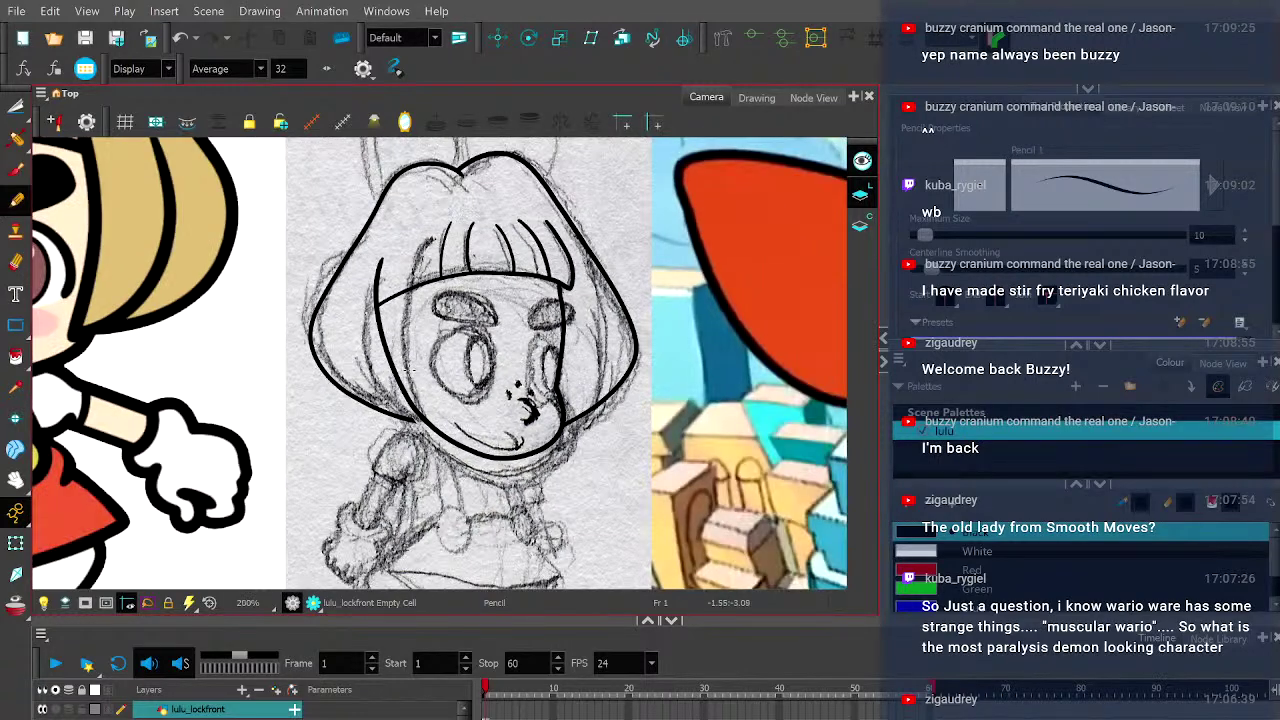
click(16, 139)
scroll(395, 410, up, 3)
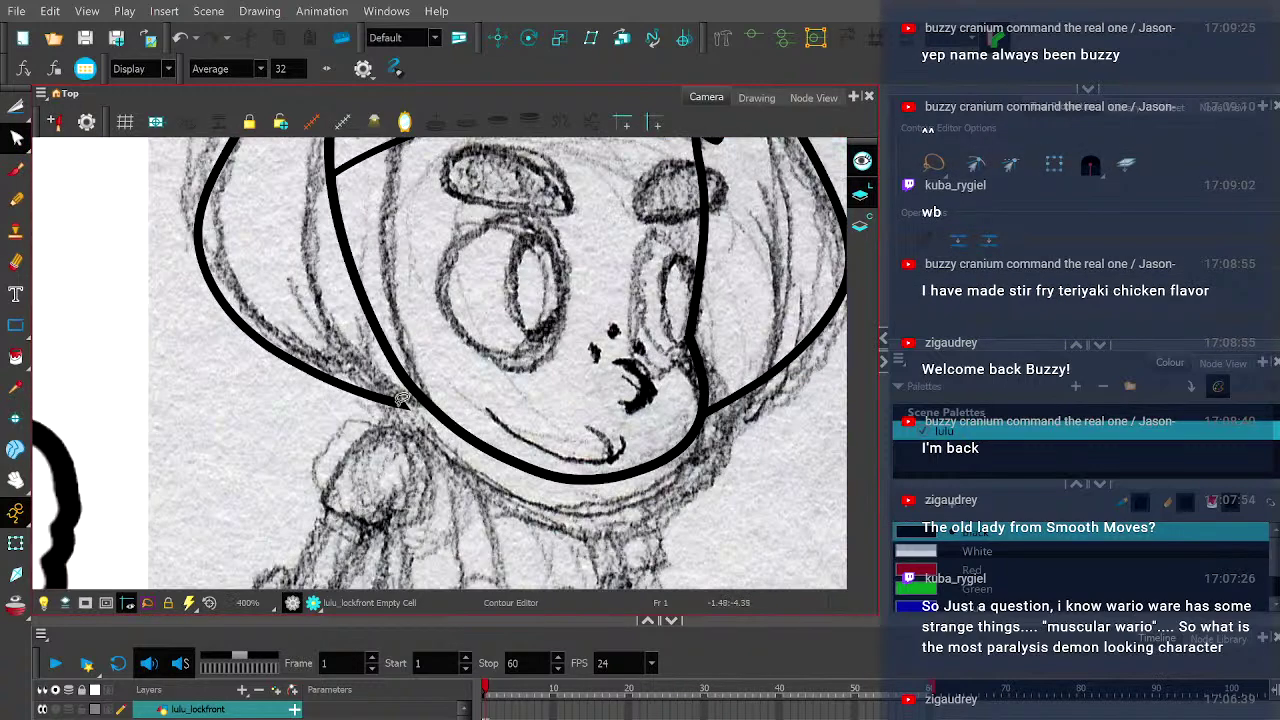
key(alt+/)
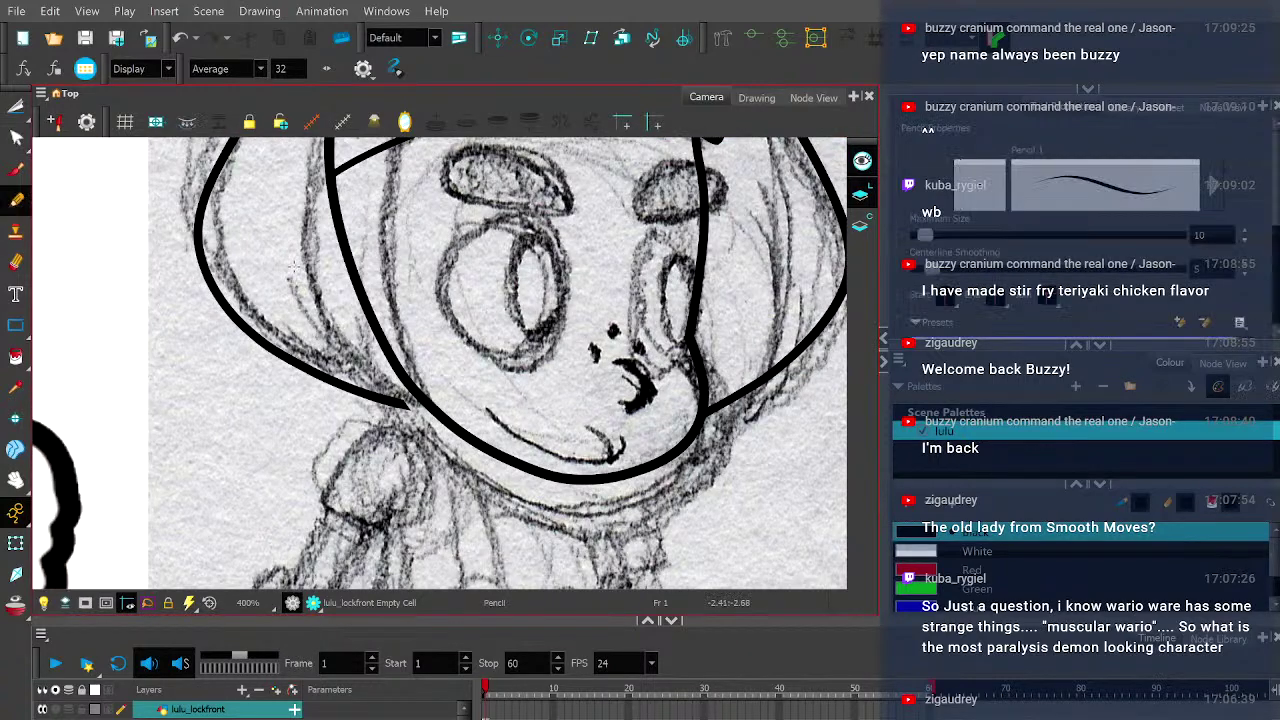
scroll(293, 263, down, 4)
scroll(613, 376, up, 2)
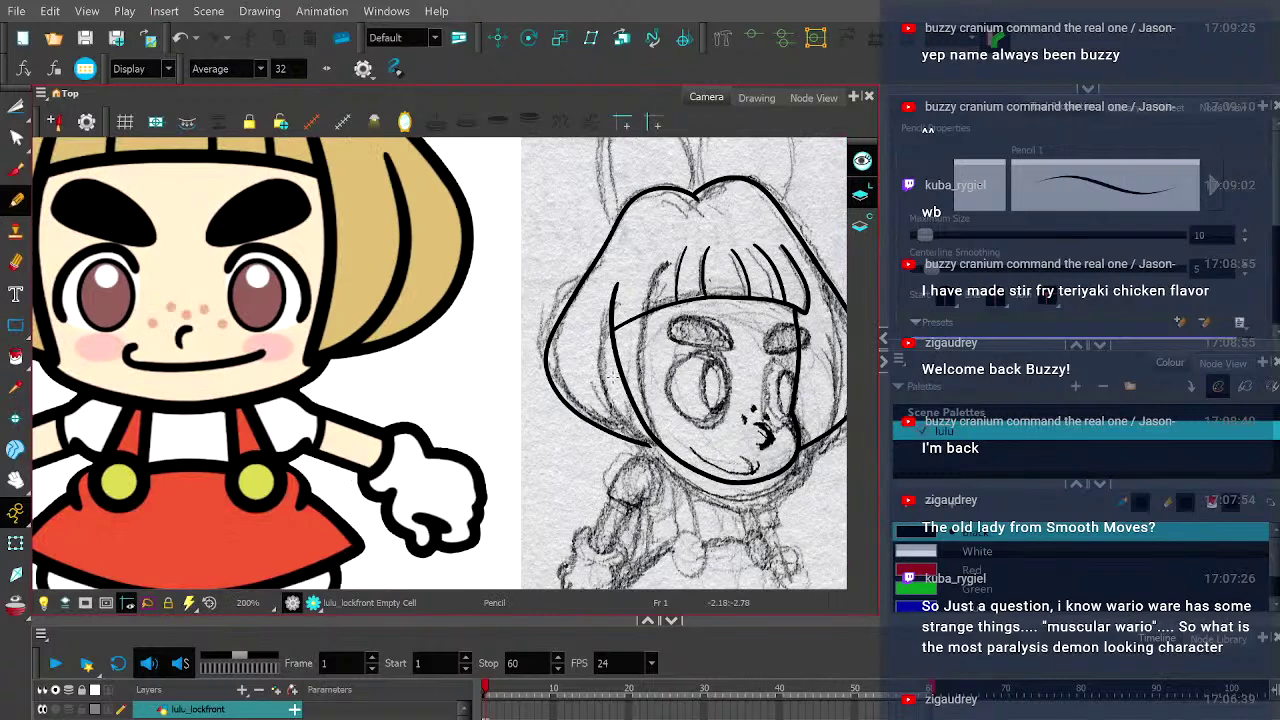
key(space)
mouse_move(732, 467)
mouse_down()
mouse_move(782, 507)
mouse_move(822, 513)
mouse_move(752, 505)
mouse_up()
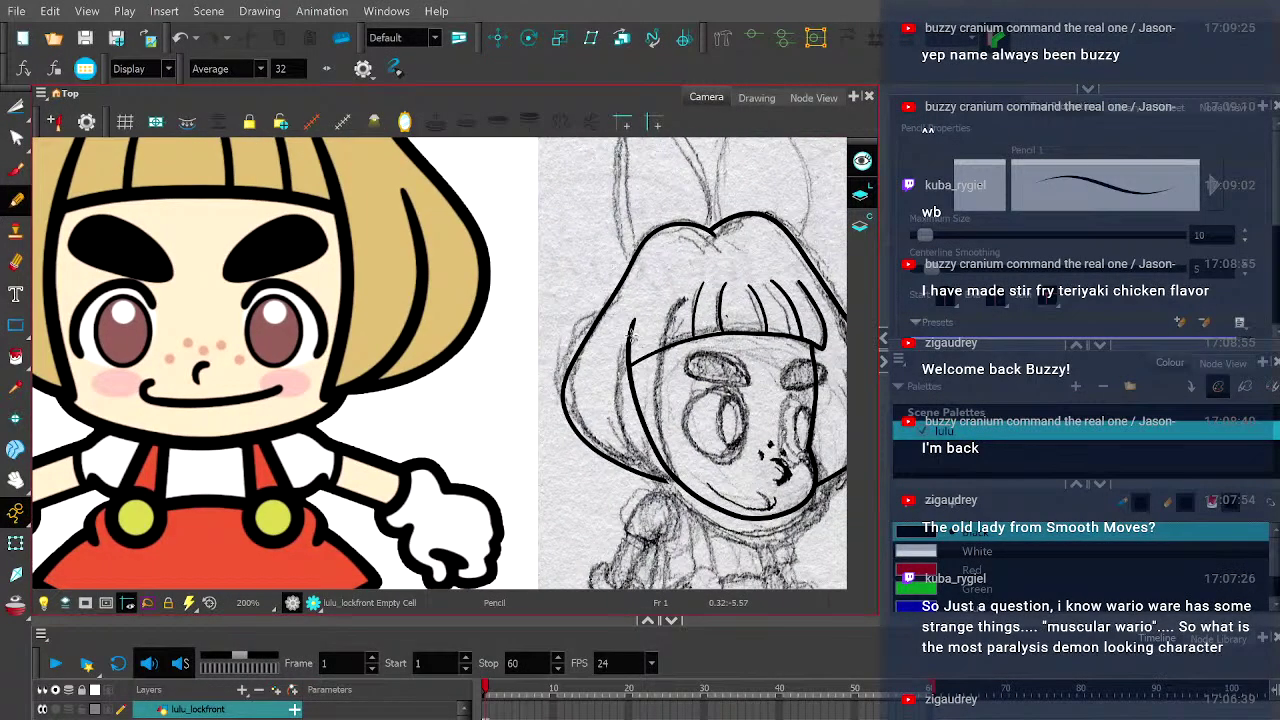
- Trace the two curved edges of the near-side hair lock on the lulu_lockfront layer, redrawing the first stroke where needed
key(space)
mouse_move(630, 333)
mouse_down()
mouse_move(654, 316)
mouse_move(630, 296)
mouse_move(640, 292)
mouse_move(628, 405)
mouse_move(695, 465)
mouse_up()
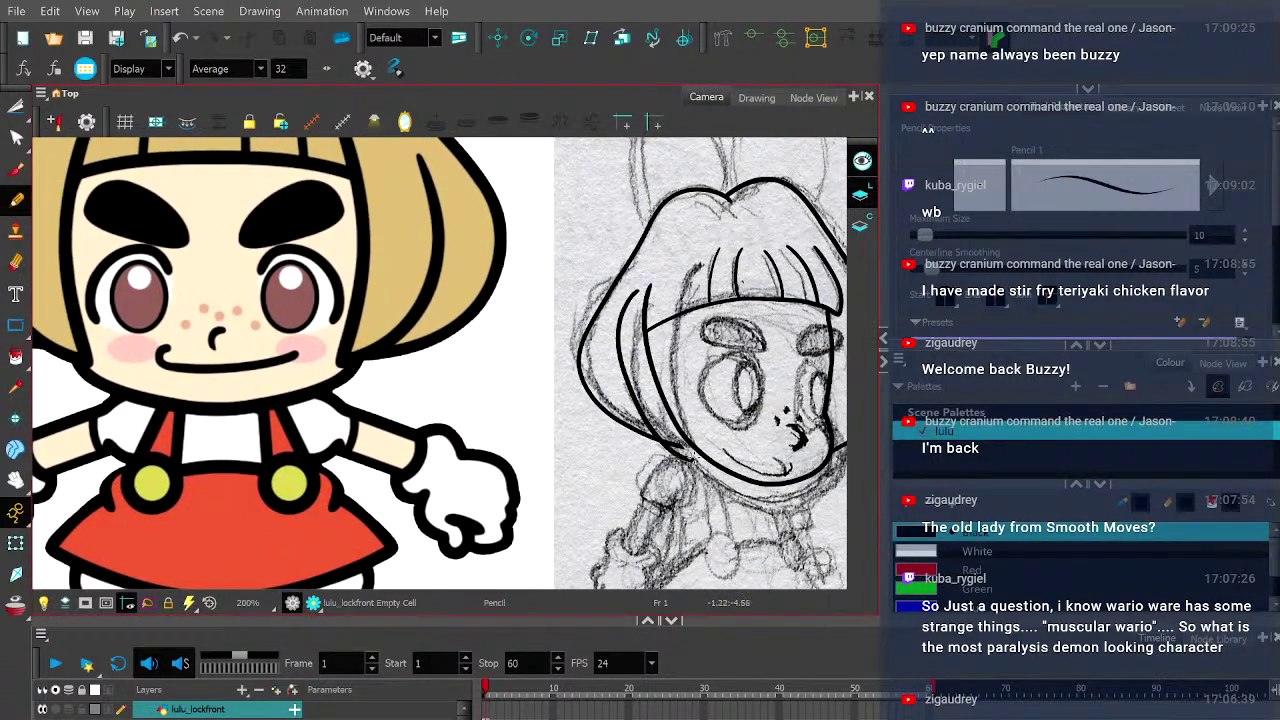
key(ctrl+z)
mouse_move(652, 287)
mouse_down()
mouse_move(623, 342)
mouse_move(643, 416)
mouse_move(672, 454)
mouse_move(698, 458)
mouse_move(693, 264)
mouse_up()
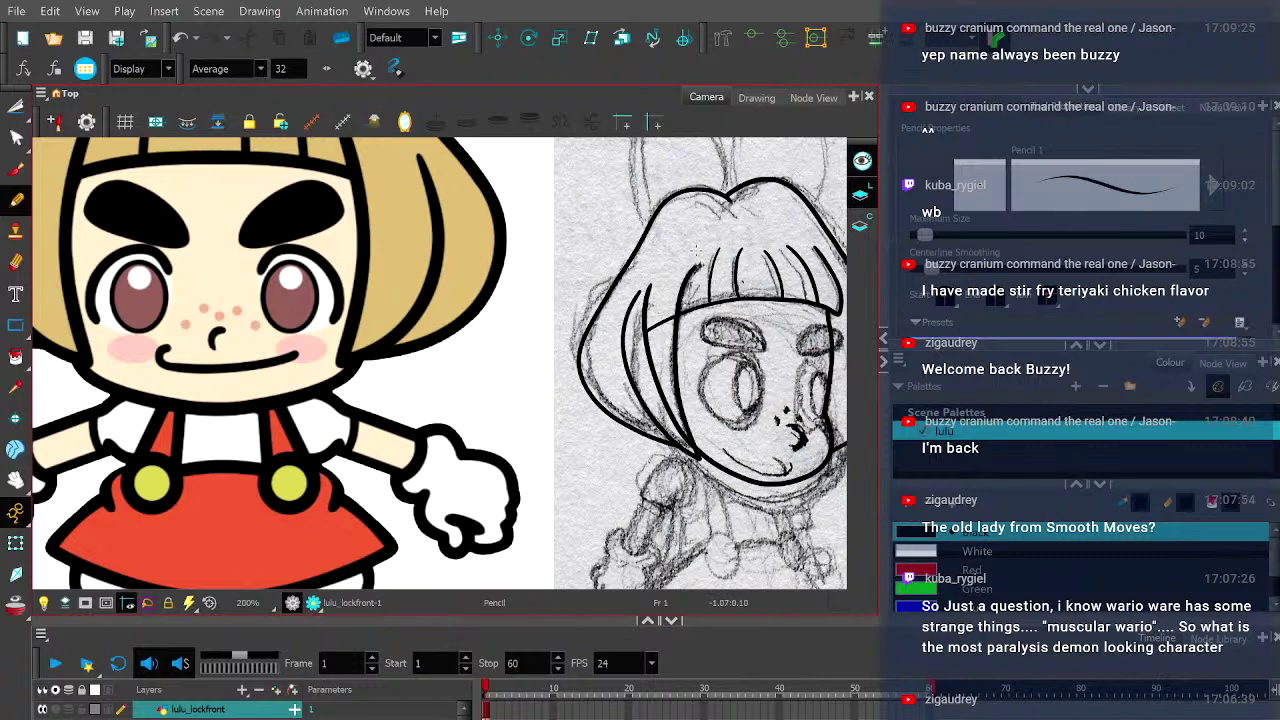
- Erase the end of the near-side face line that overshoots the fringe on the lulu_head layer
scroll(660, 278, up, 3)
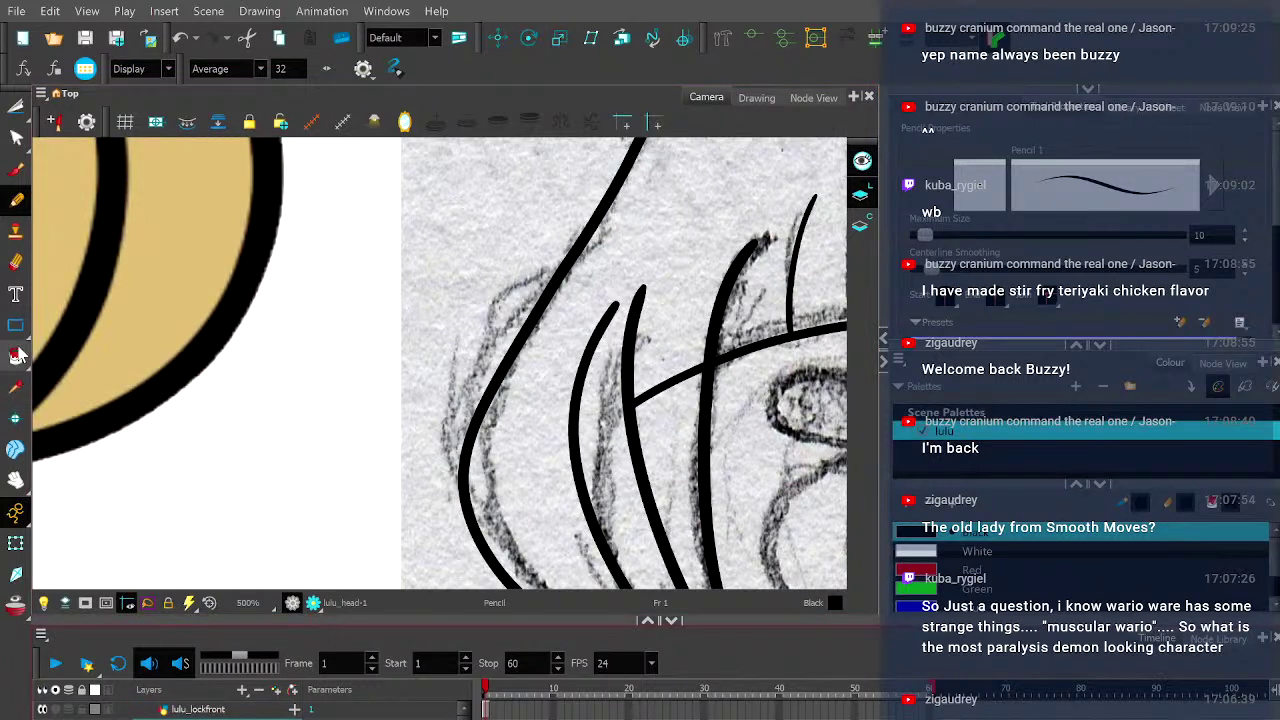
click(15, 262)
mouse_move(648, 322)
mouse_down()
mouse_move(630, 324)
mouse_move(621, 298)
mouse_move(641, 287)
mouse_move(638, 318)
mouse_move(633, 304)
mouse_move(651, 290)
mouse_up()
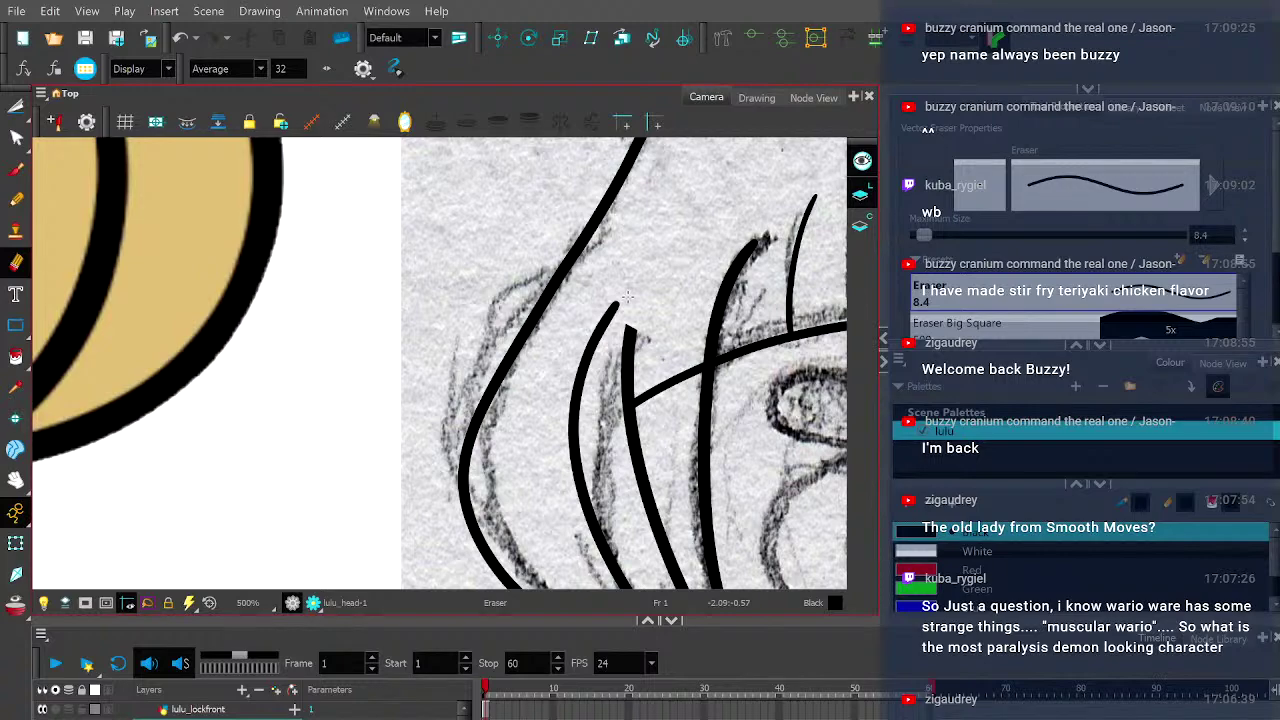
scroll(627, 296, down, 4)
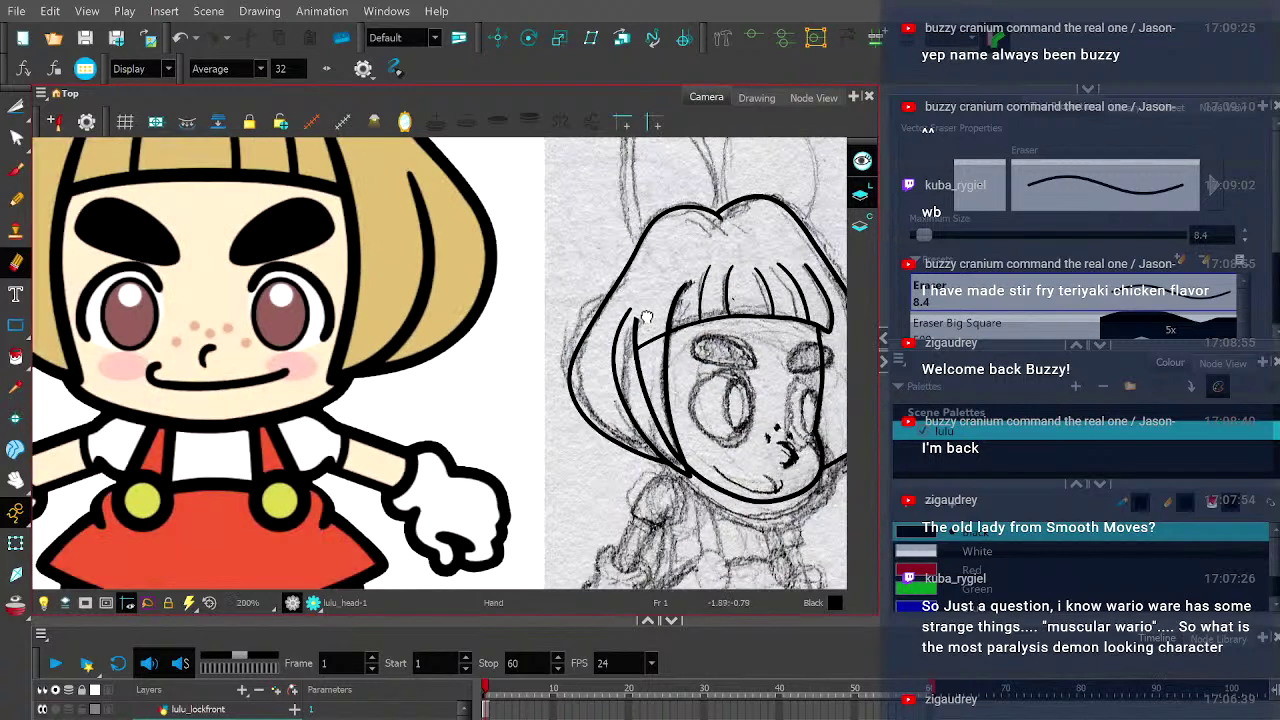
- Add a new drawing layer named lulu_hairback for the far side of the hair
key(space)
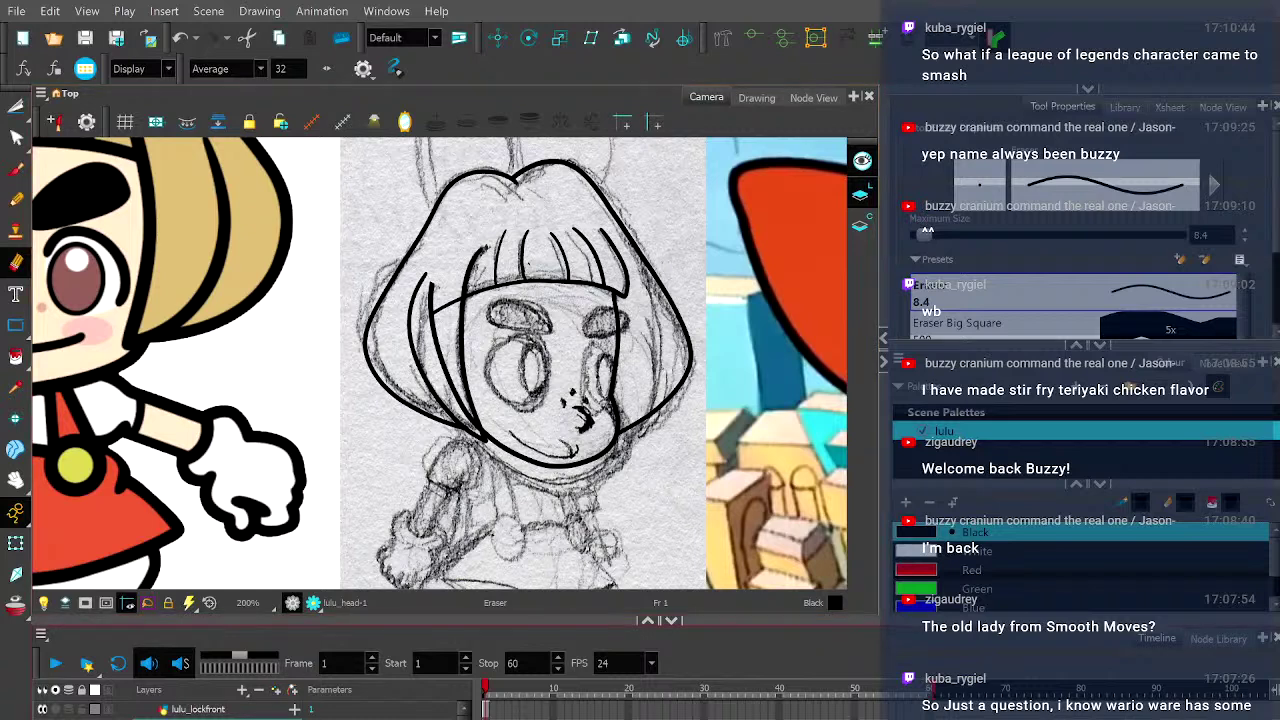
key(ctrl+c)
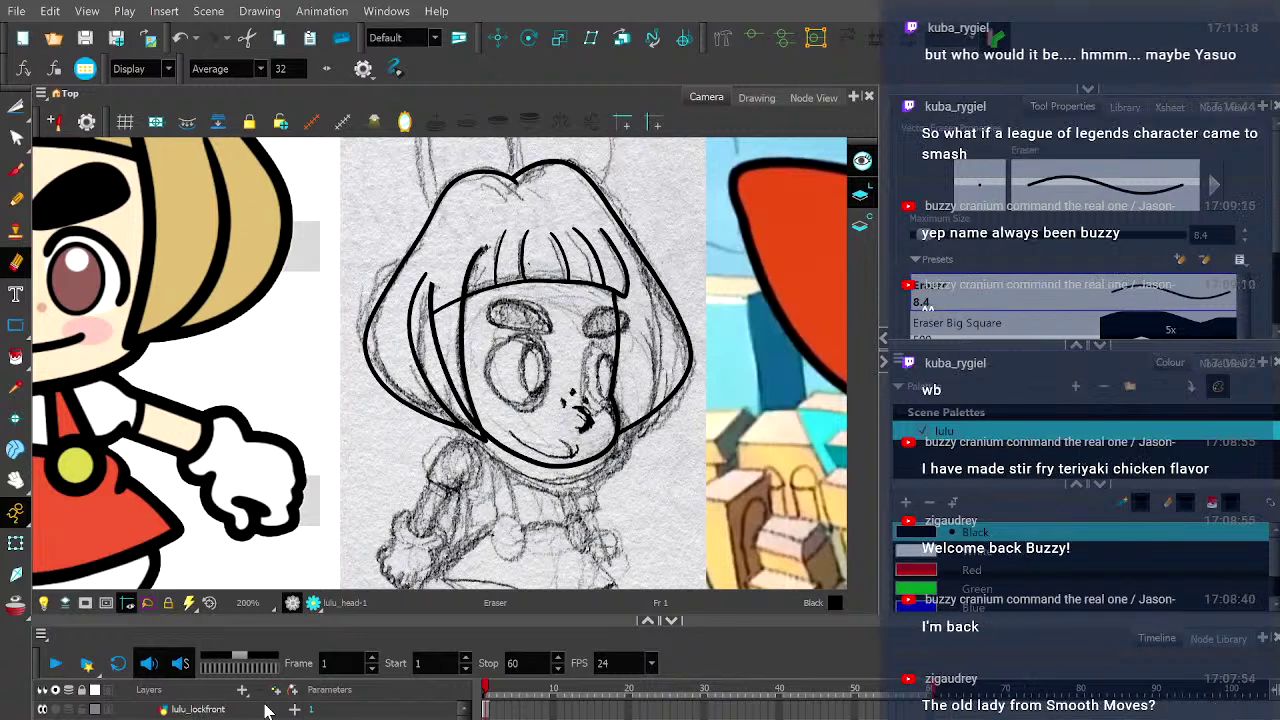
key(slash)
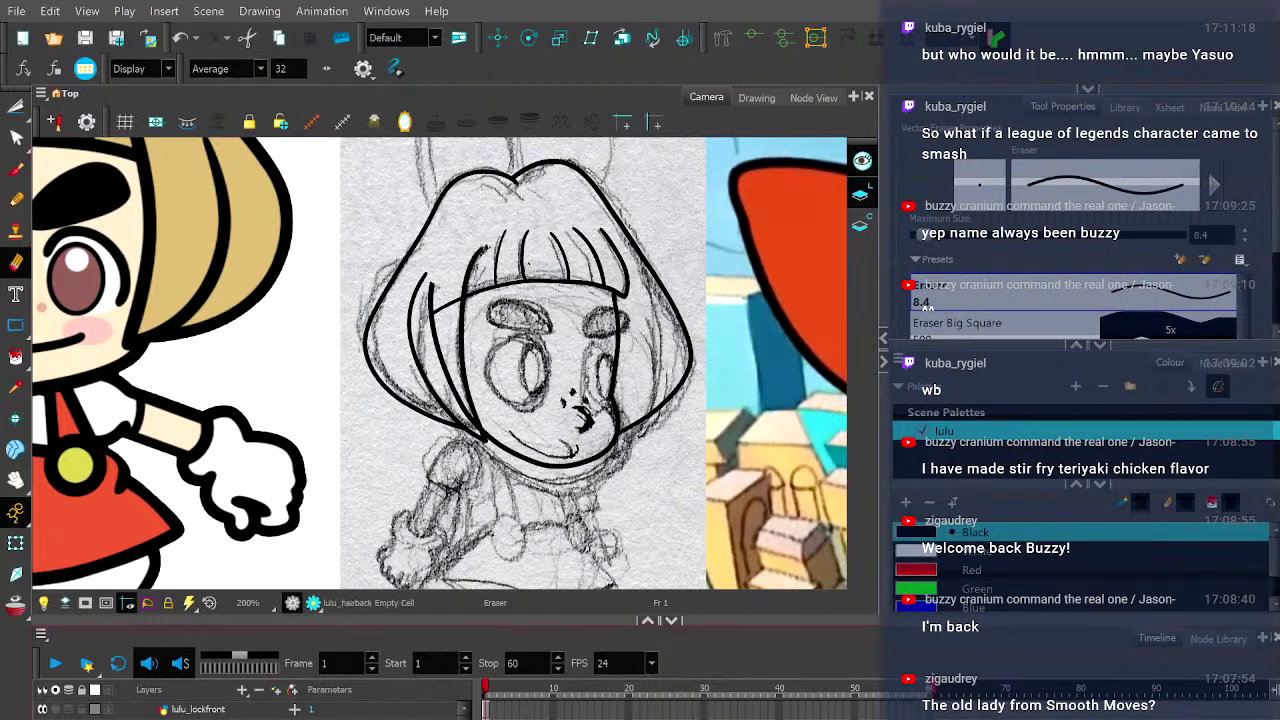
key(slash)
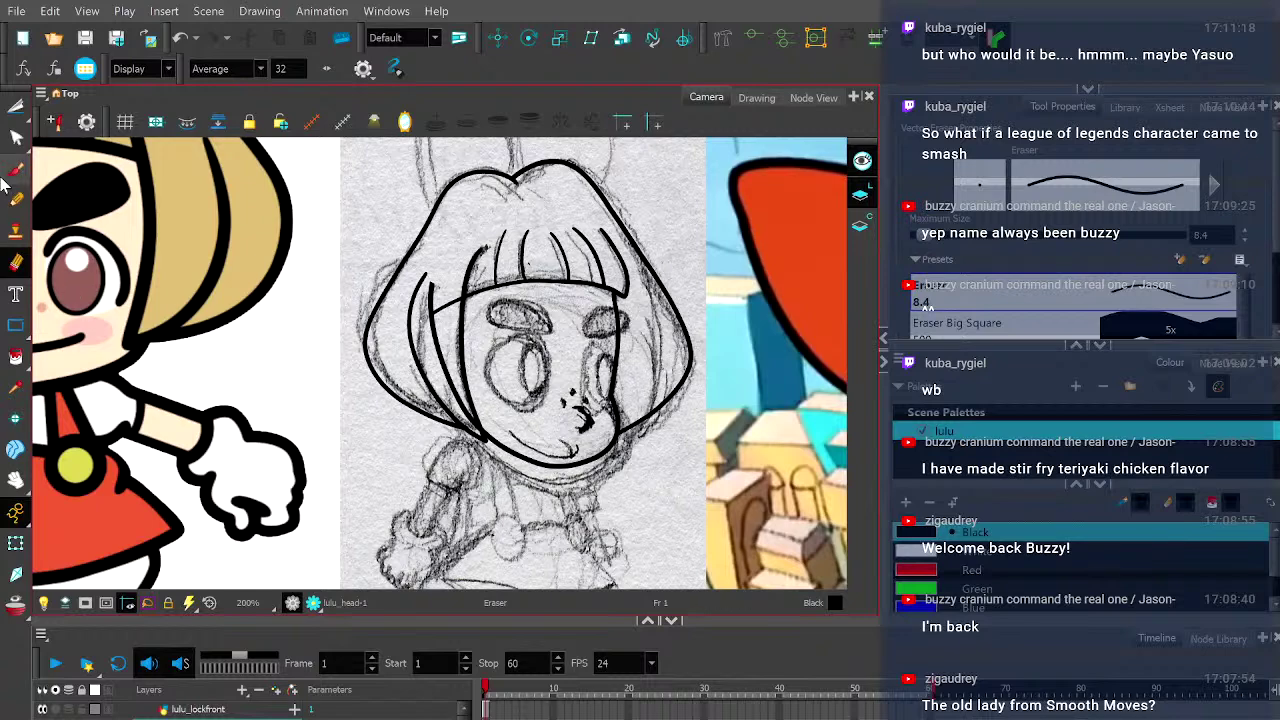
- Erase a small gap in the far-side hair outline and move the severed lower line from lulu_head to the lulu_hairback layer
scroll(638, 272, up, 2)
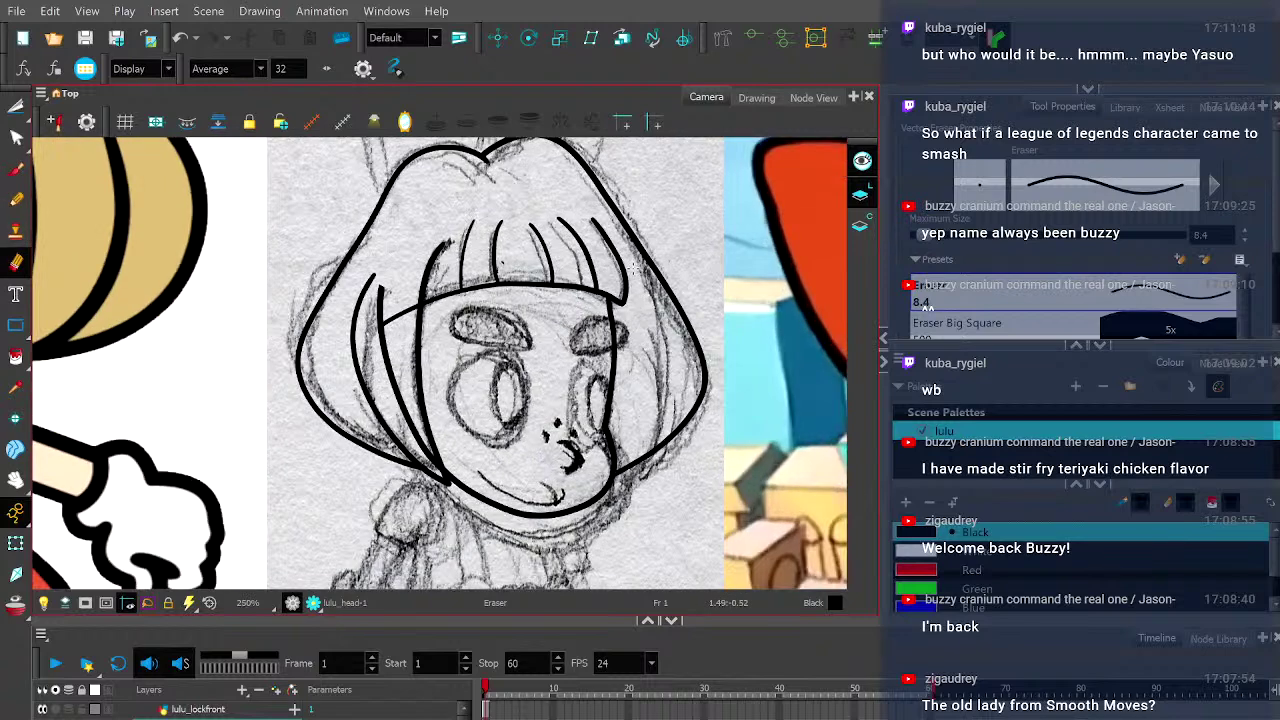
drag(652, 268, 668, 260)
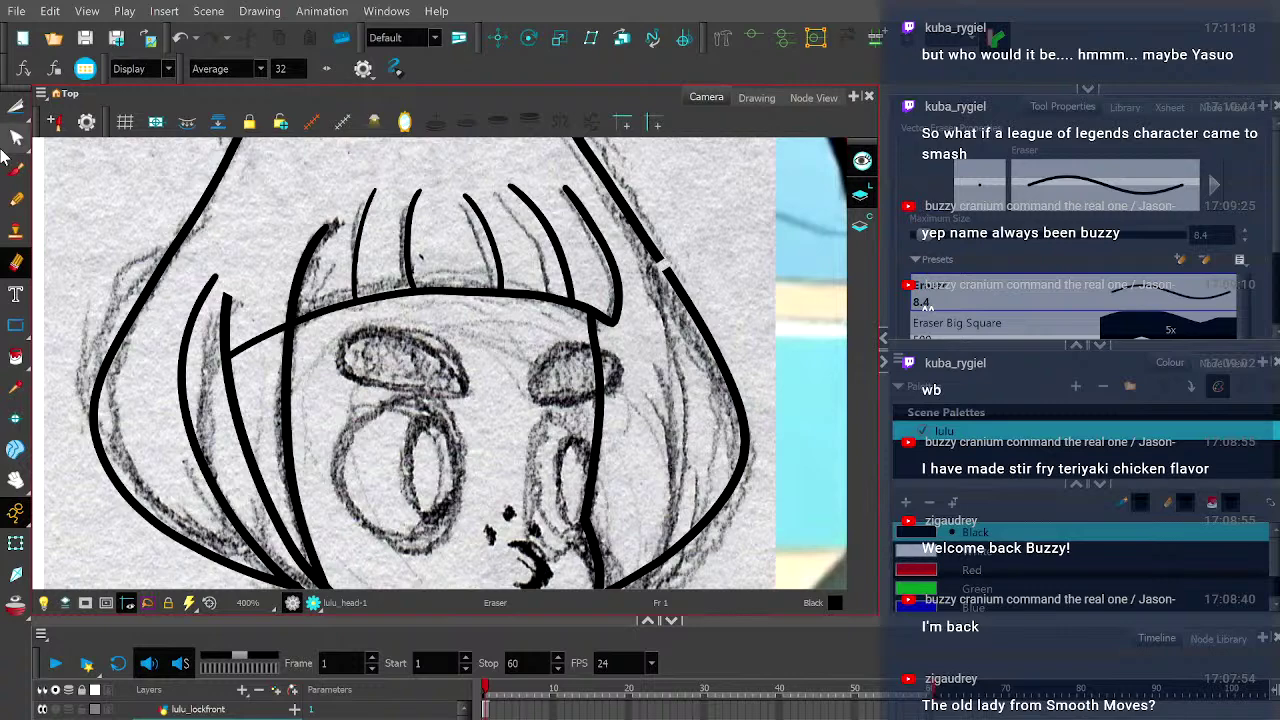
key(alt+s)
scroll(555, 425, down, 2)
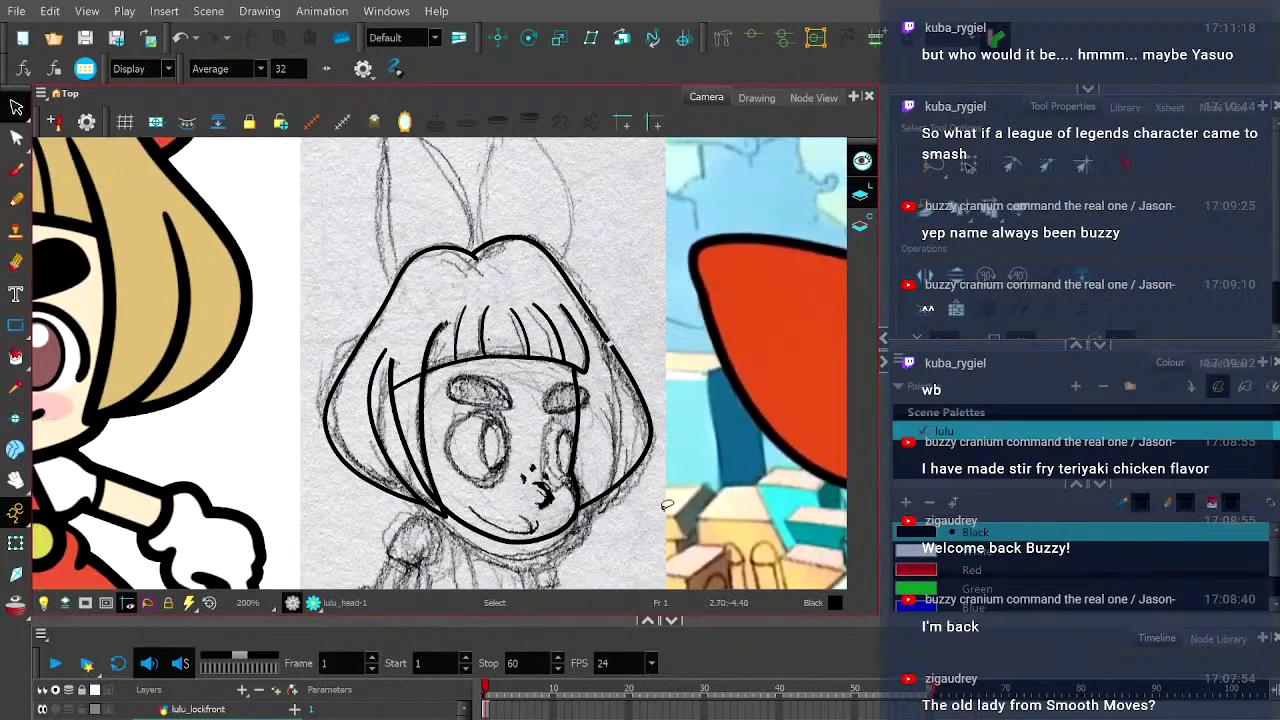
scroll(495, 550, up, 1)
key(Delete)
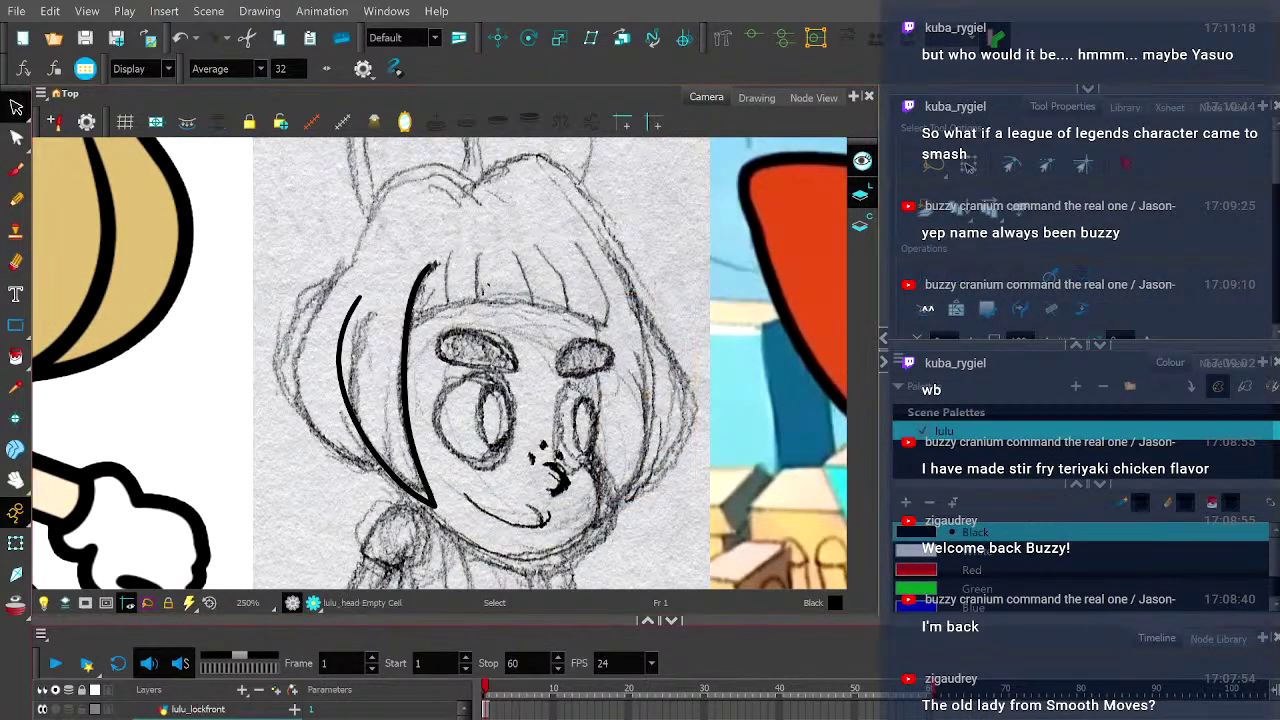
key(ctrl+z)
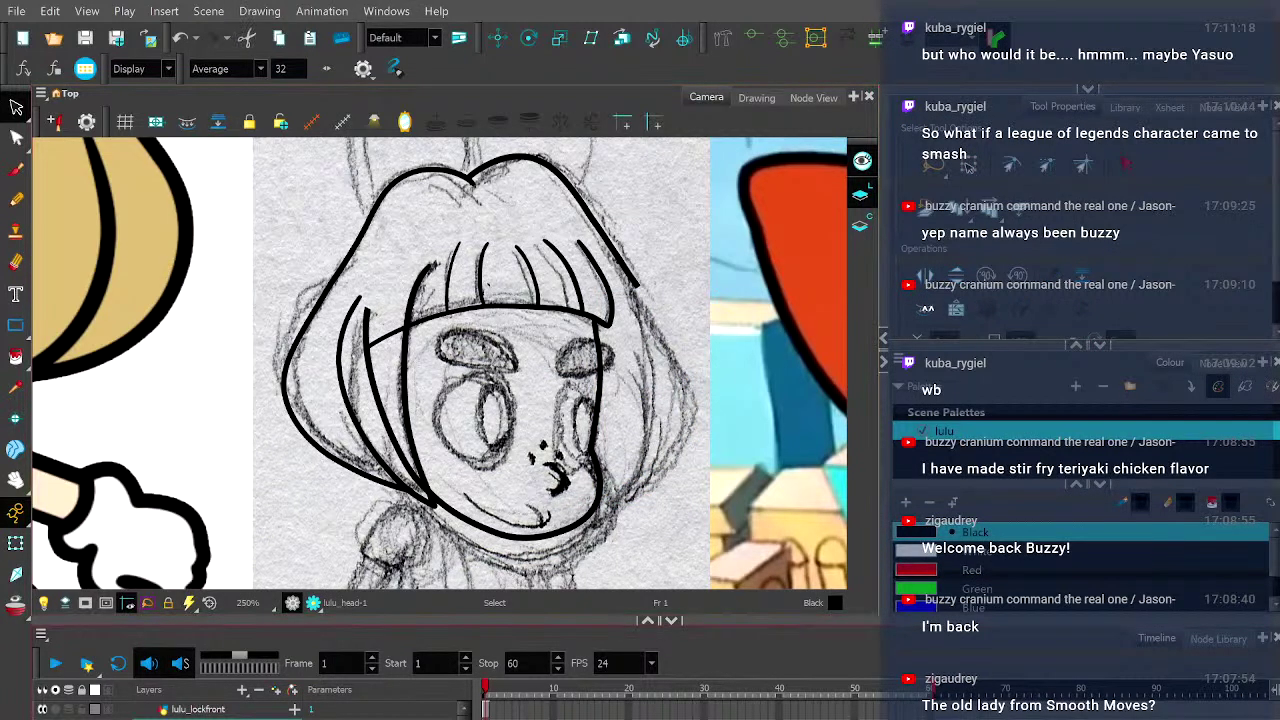
click(688, 400)
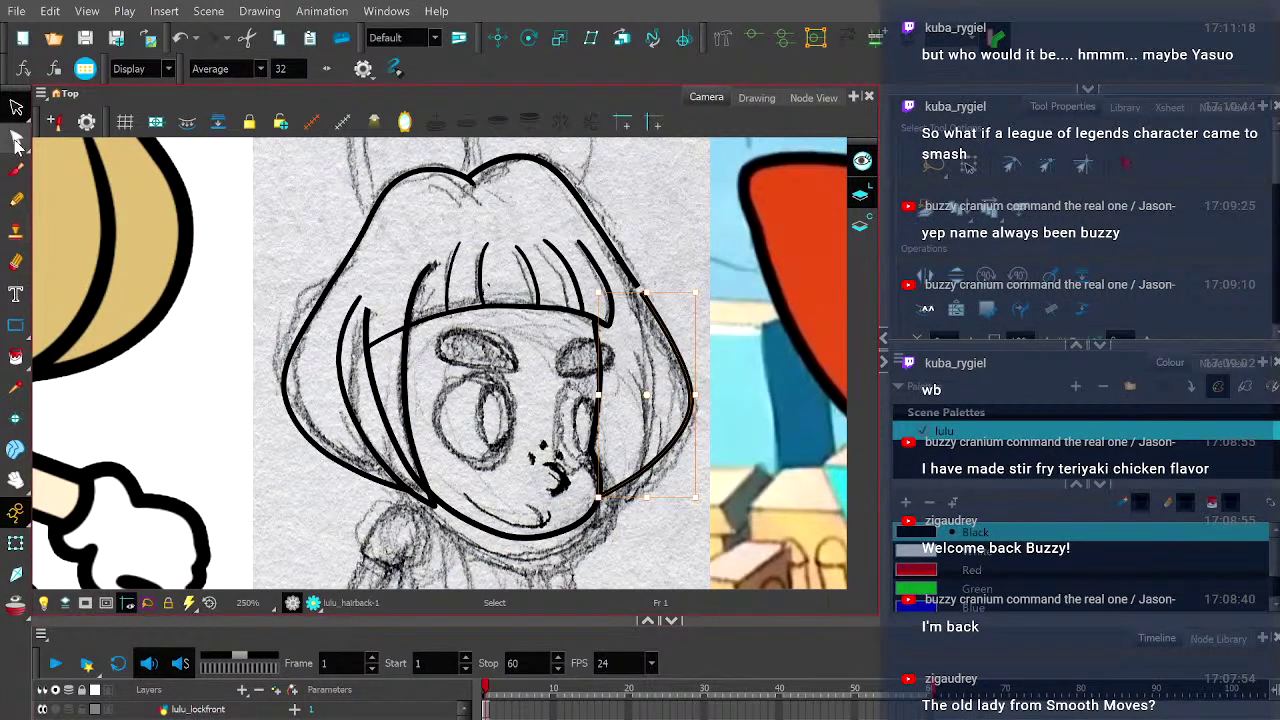
- Extend the upper end of the lulu_hairback line with the Contour Editor to close the gap in the hair outline
click(16, 140)
scroll(643, 305, up, 10)
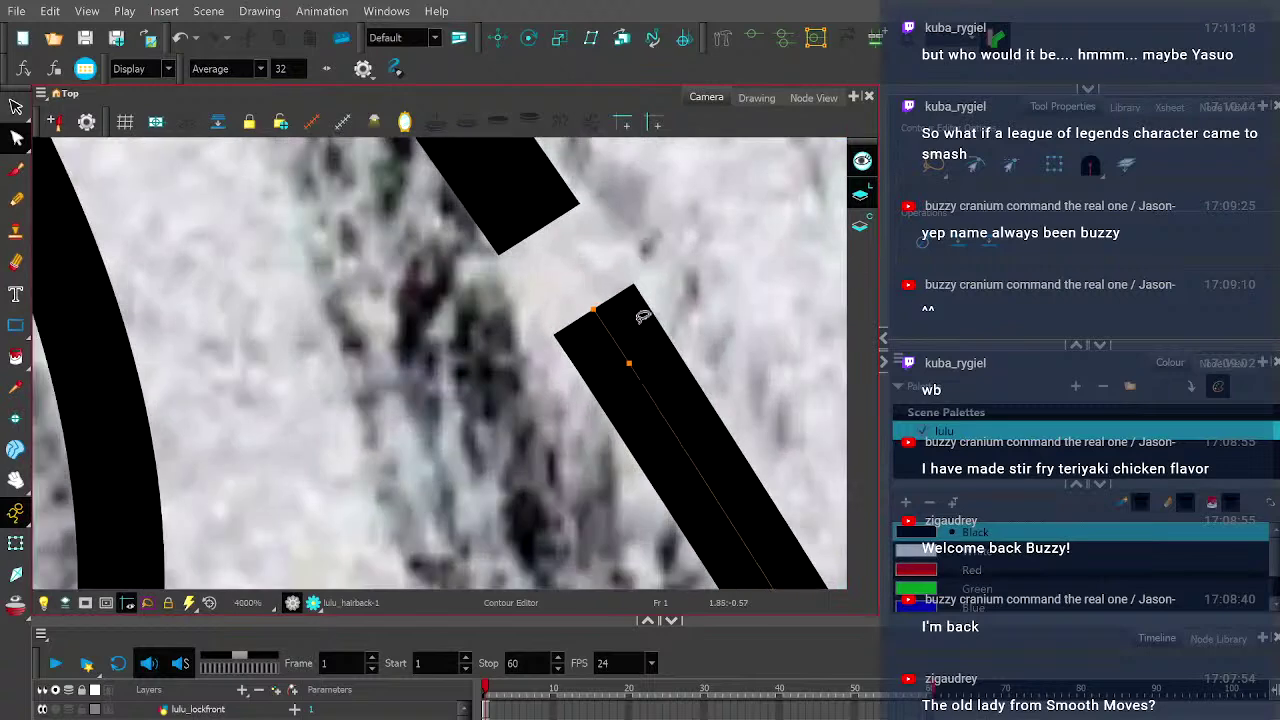
drag(594, 311, 551, 241)
key(ctrl+z)
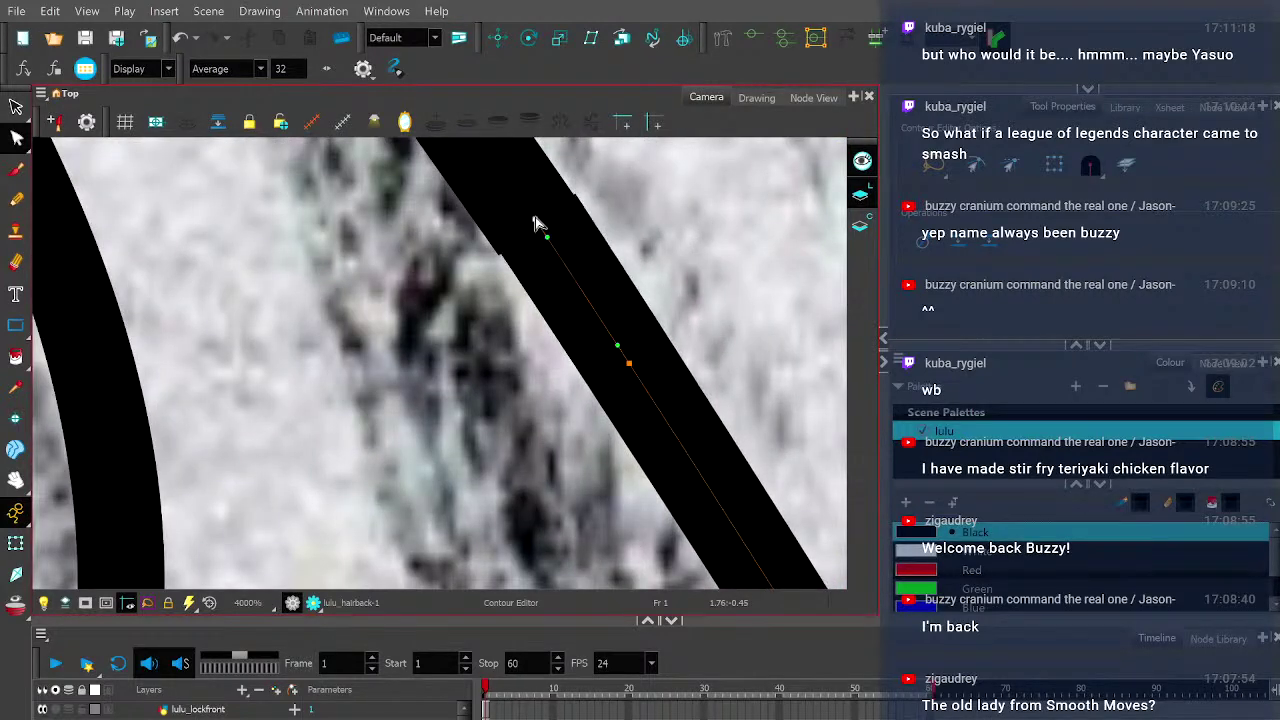
scroll(560, 330, down, 10)
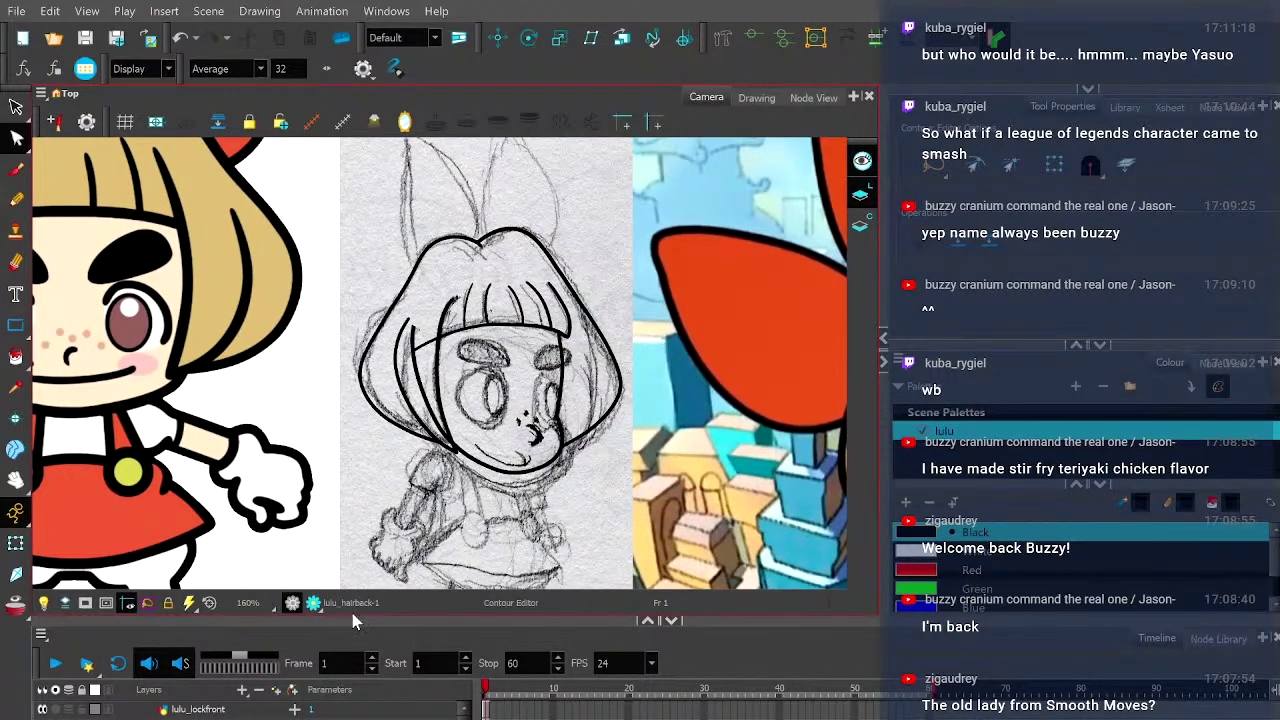
- Add a new drawing layer named lulu_lockback for the far-side hair lock
scroll(582, 446, up, 3)
scroll(581, 446, up, 2)
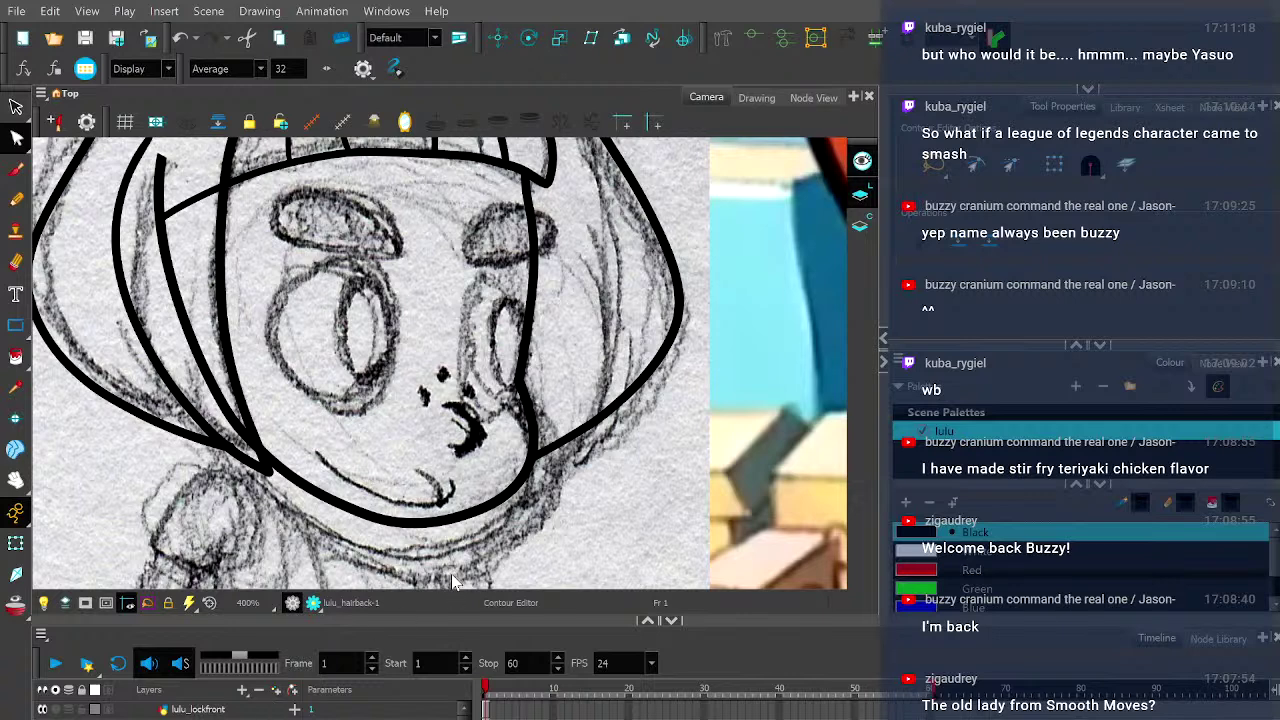
click(562, 458)
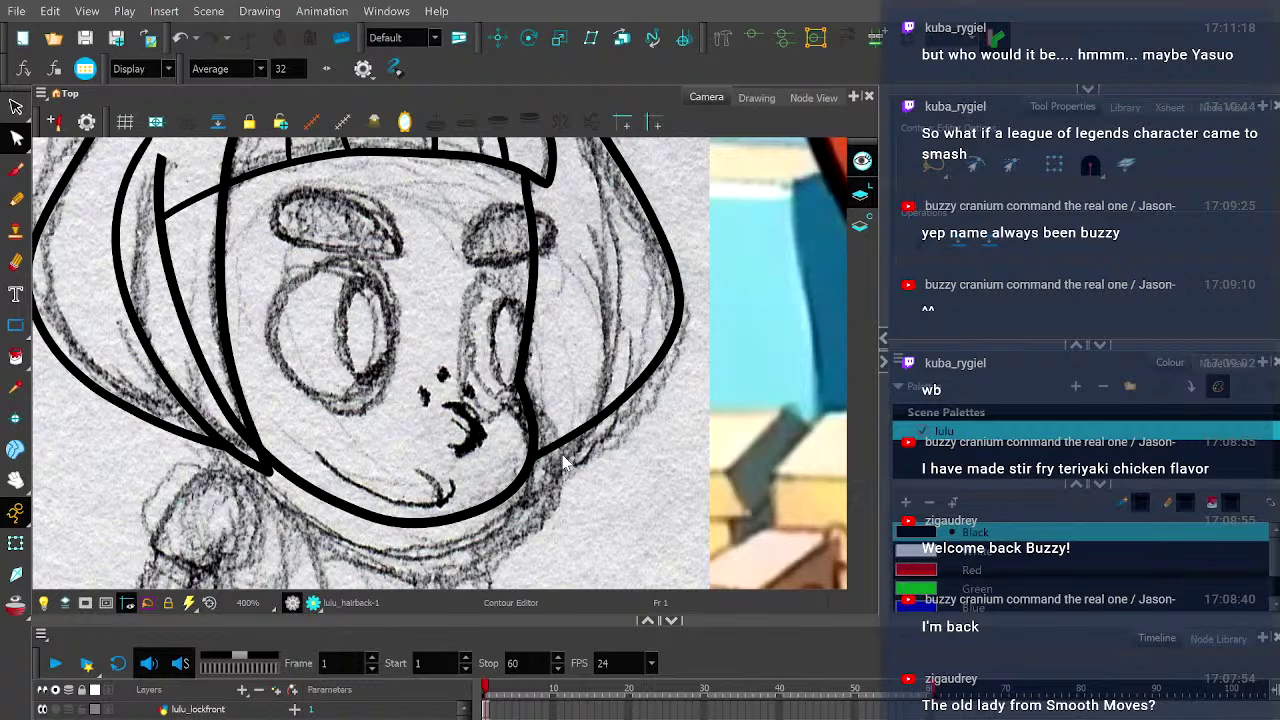
- Draw the far-side hair lock with the Pencil tool, curving from the fringe down past the hair outline beside the cheek
click(14, 205)
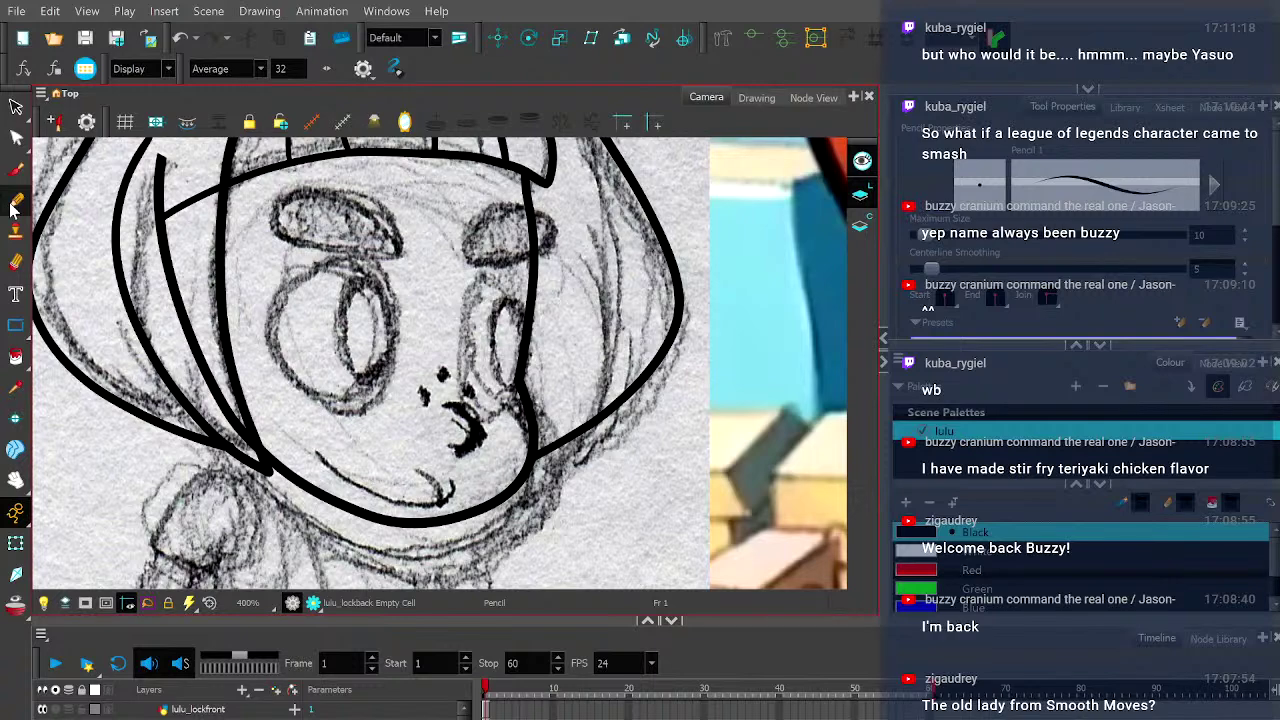
drag(440, 340, 571, 447)
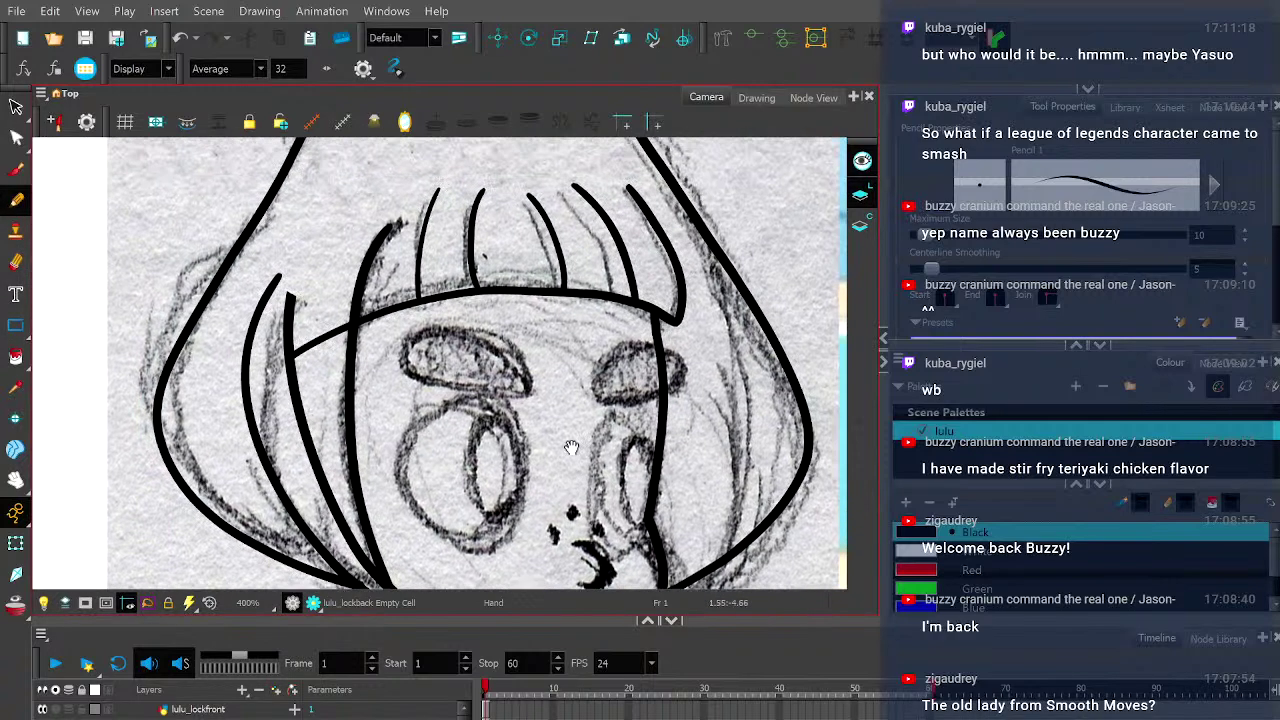
scroll(571, 447, down, 2)
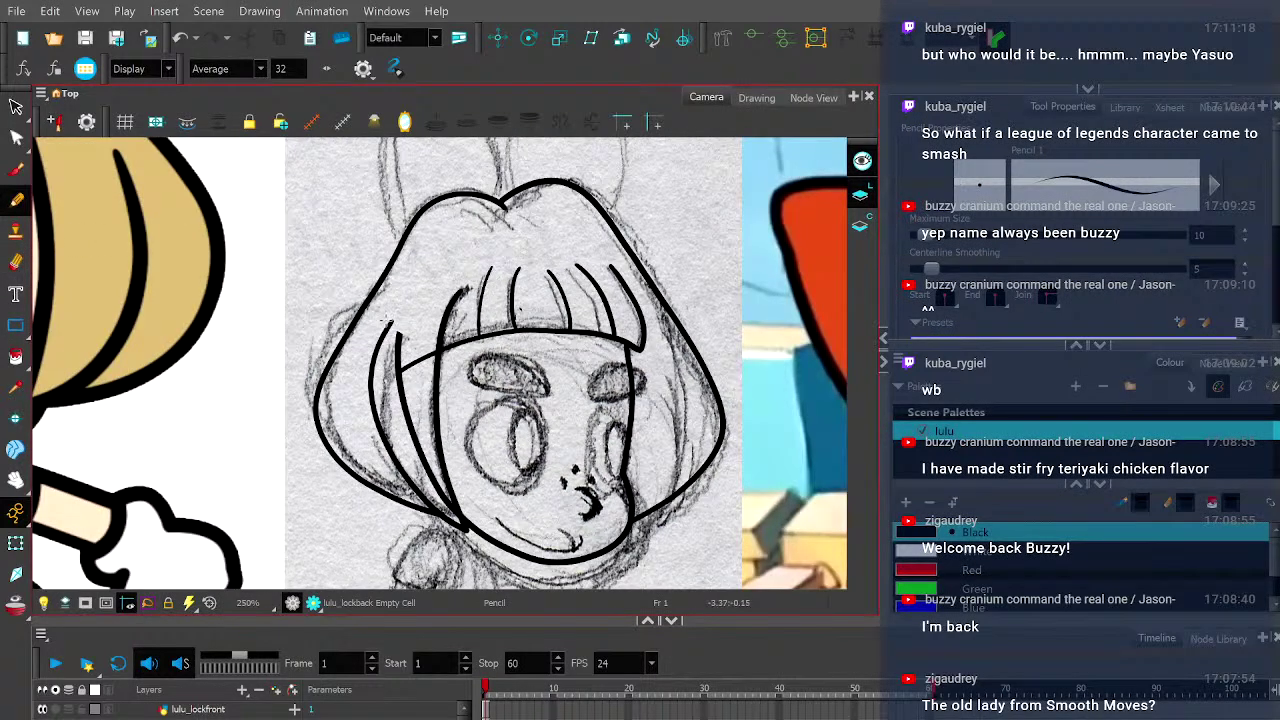
scroll(617, 423, up, 1)
scroll(617, 423, down, 4)
scroll(427, 359, up, 4)
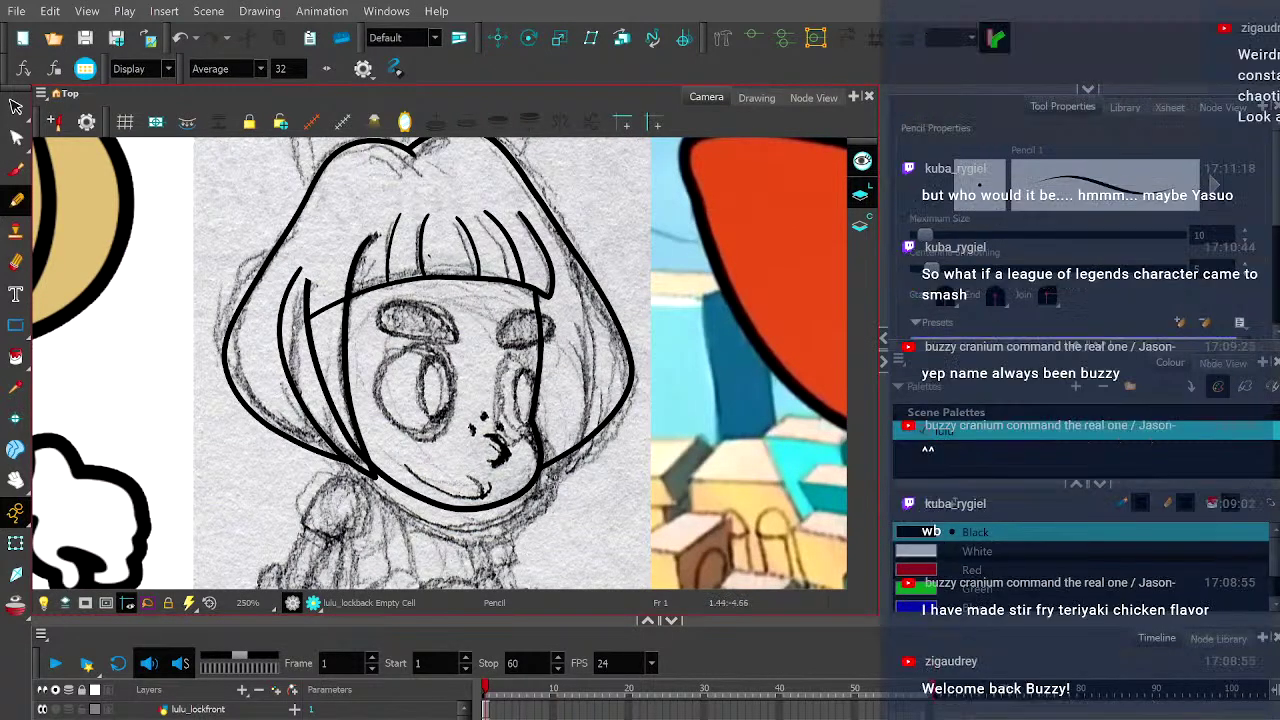
mouse_move(566, 470)
mouse_down()
mouse_move(579, 327)
mouse_move(541, 249)
mouse_up()
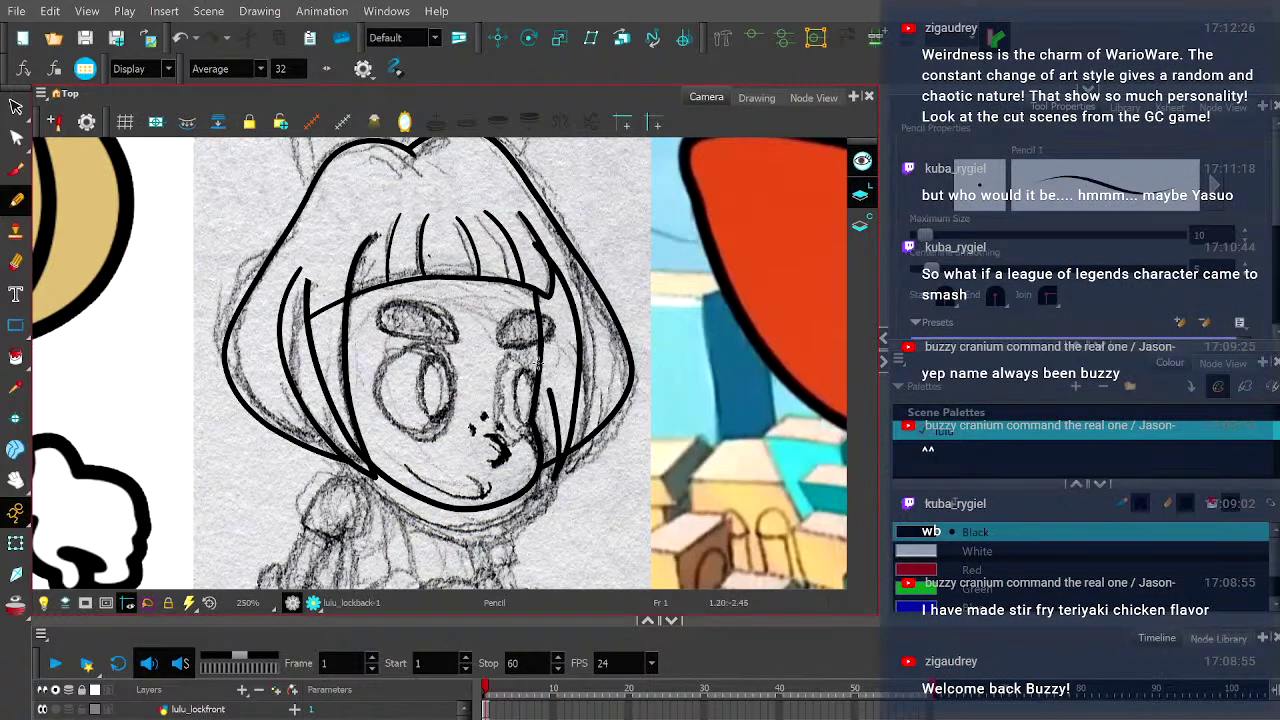
key(alt+z)
- Bend the lower end of the far-side lock line toward the cheek with the Contour Editor
key(alt+q)
scroll(560, 470, up, 3)
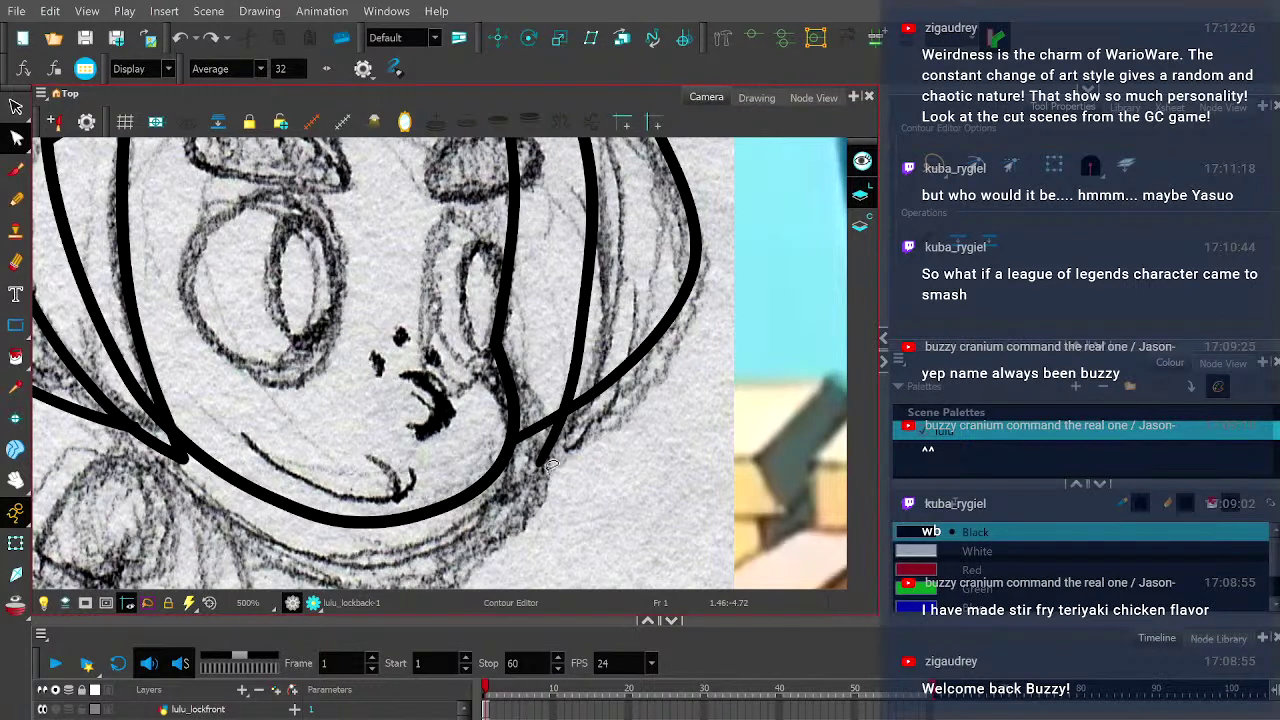
click(550, 463)
scroll(553, 465, up, 2)
mouse_move(528, 460)
mouse_down()
mouse_move(493, 483)
mouse_move(549, 458)
mouse_up()
scroll(550, 457, up, 8)
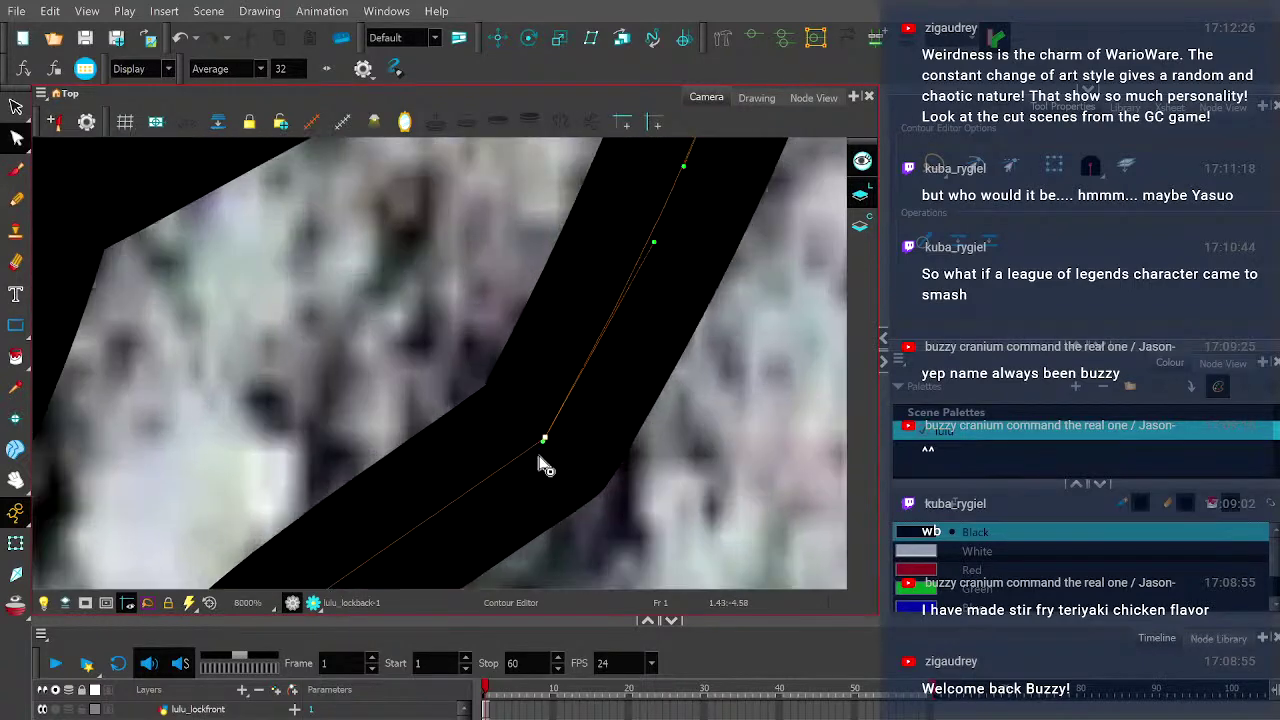
scroll(457, 517, down, 6)
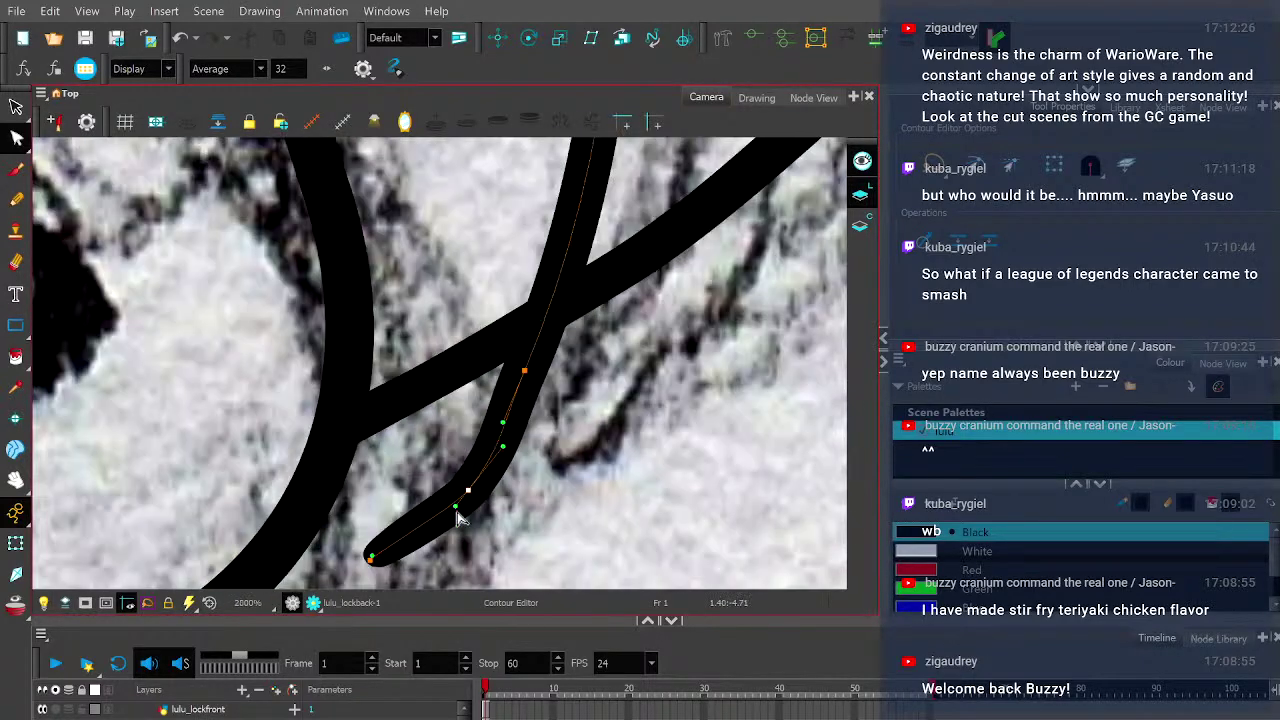
- Smooth the bent tip of the far-side lock line by repositioning its end points and curve handles
mouse_move(456, 508)
mouse_down()
mouse_move(448, 530)
mouse_move(386, 558)
mouse_up()
click(378, 556)
drag(474, 496, 485, 478)
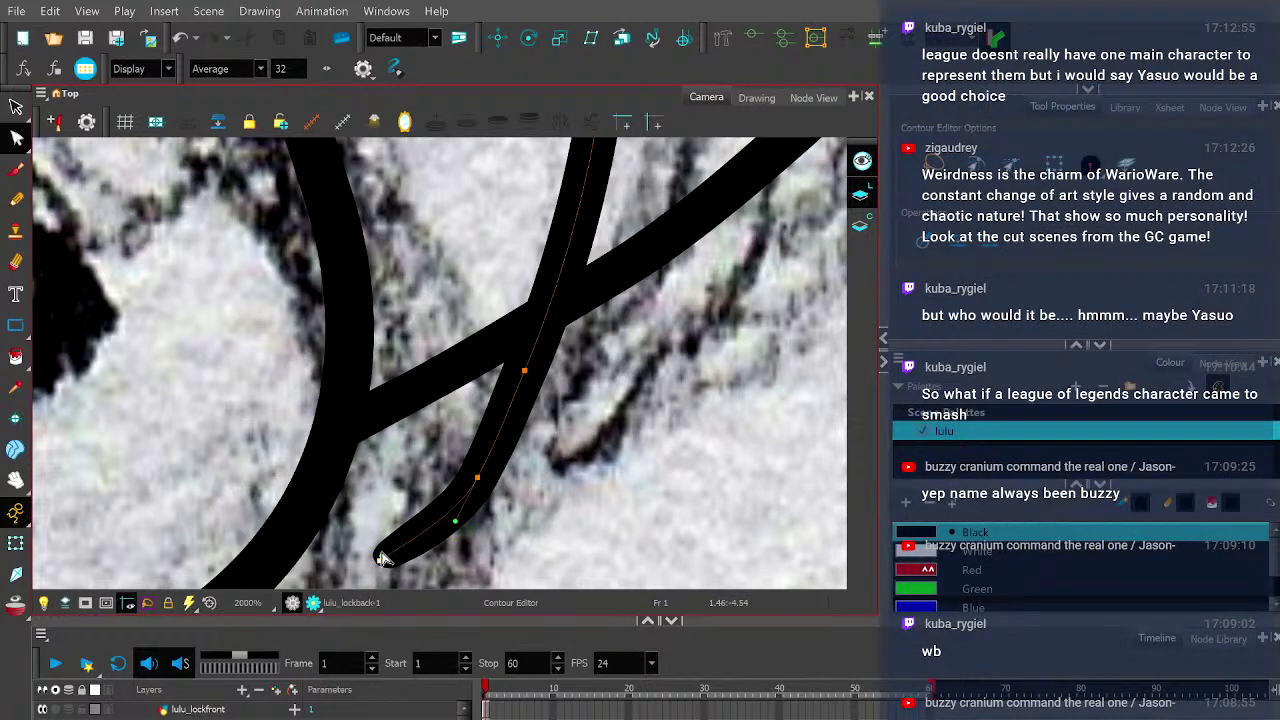
scroll(380, 555, up, 3)
drag(370, 553, 400, 524)
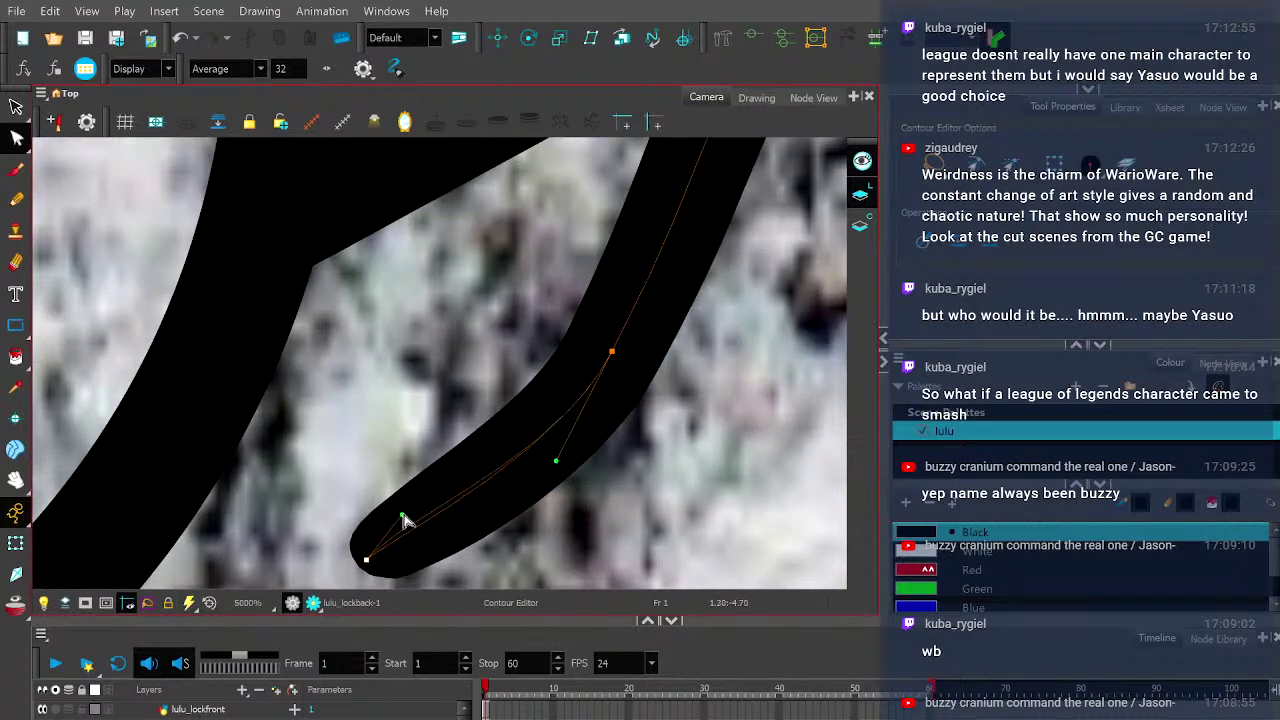
scroll(428, 515, down, 6)
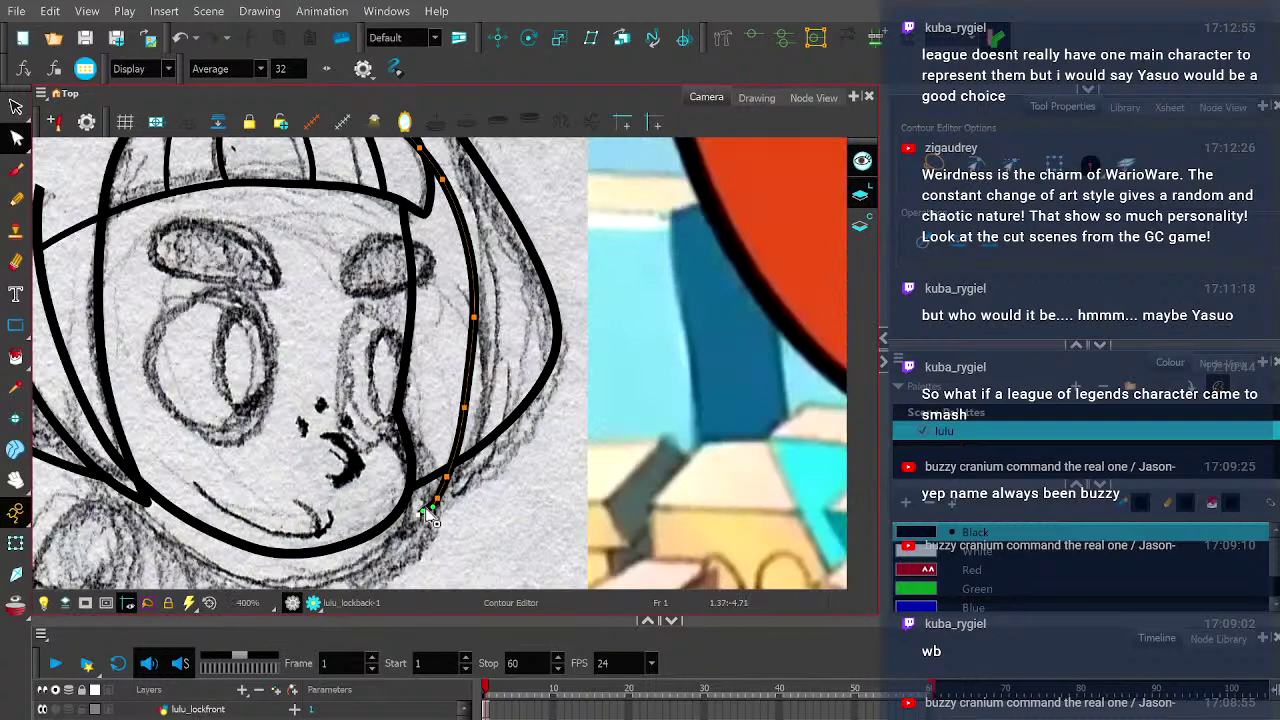
- Refine the lock line's curve where it crosses the hair outline and inspect the line alone in the Drawing view
scroll(428, 515, up, 4)
mouse_move(443, 508)
mouse_down()
mouse_move(478, 462)
mouse_move(540, 458)
mouse_move(550, 433)
mouse_up()
scroll(563, 480, down, 3)
scroll(546, 440, up, 4)
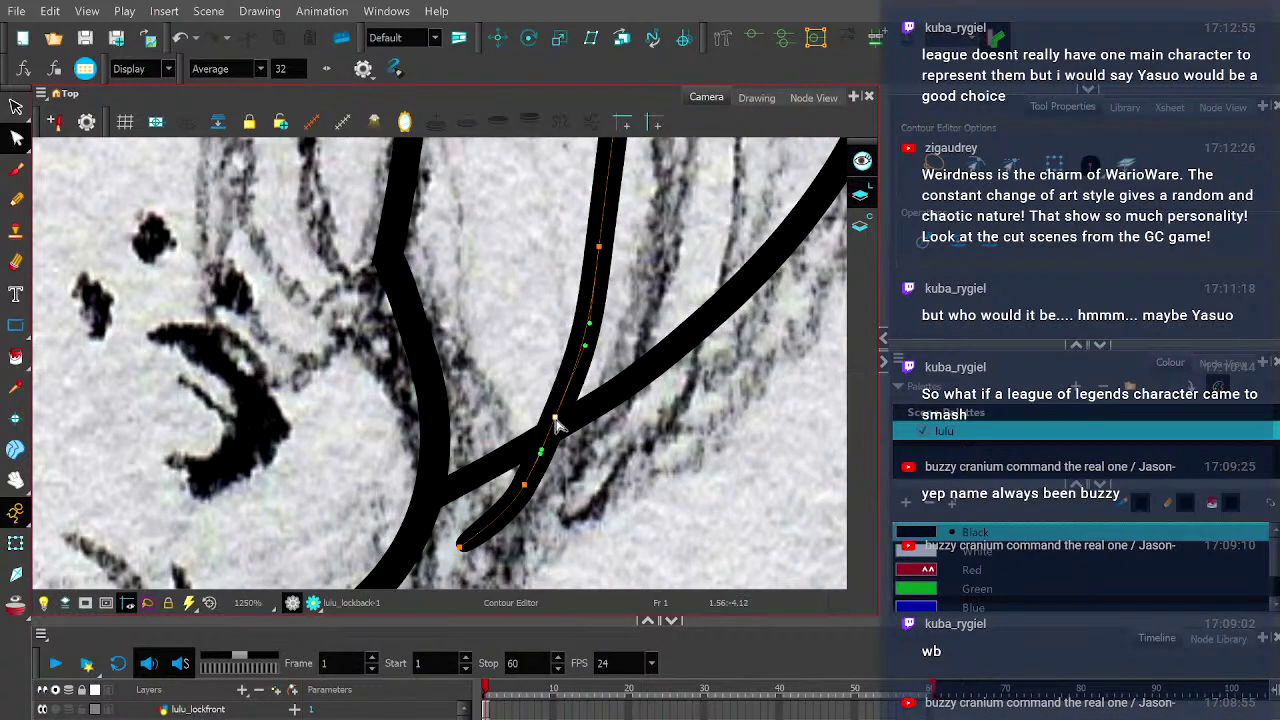
drag(586, 348, 582, 348)
scroll(500, 390, down, 3)
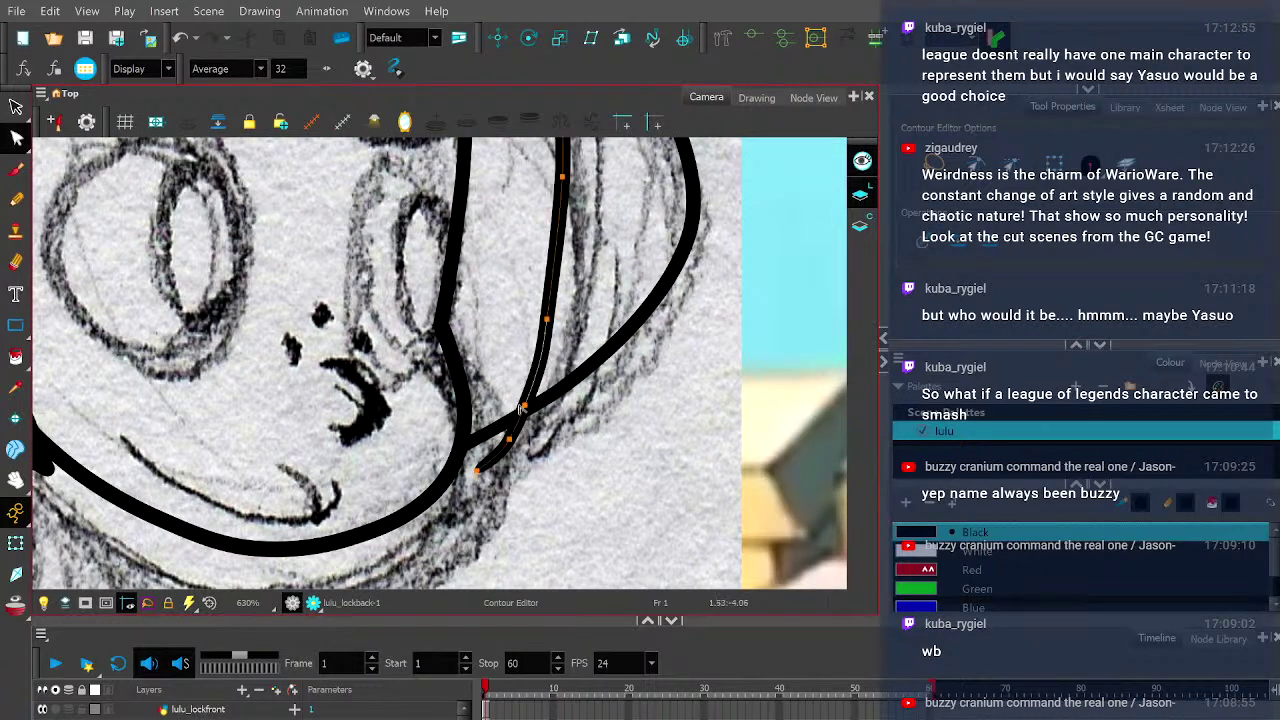
scroll(507, 438, up, 2)
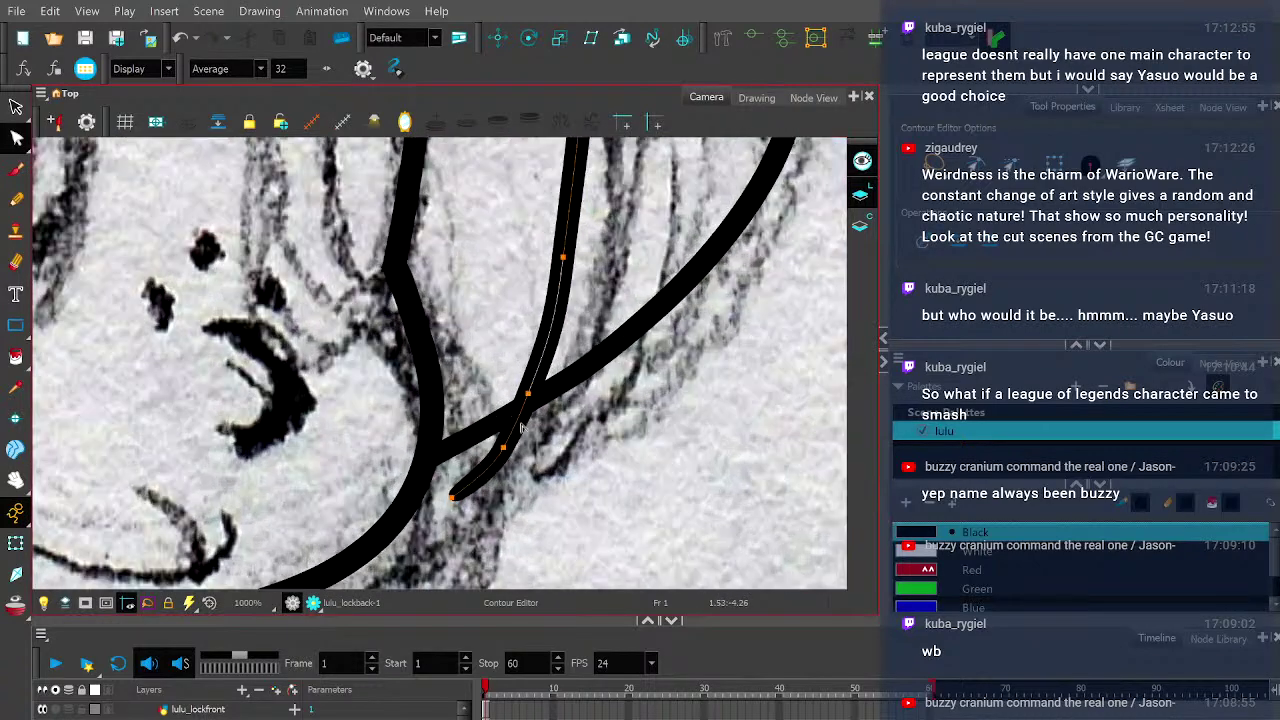
click(756, 97)
scroll(530, 400, down, 2)
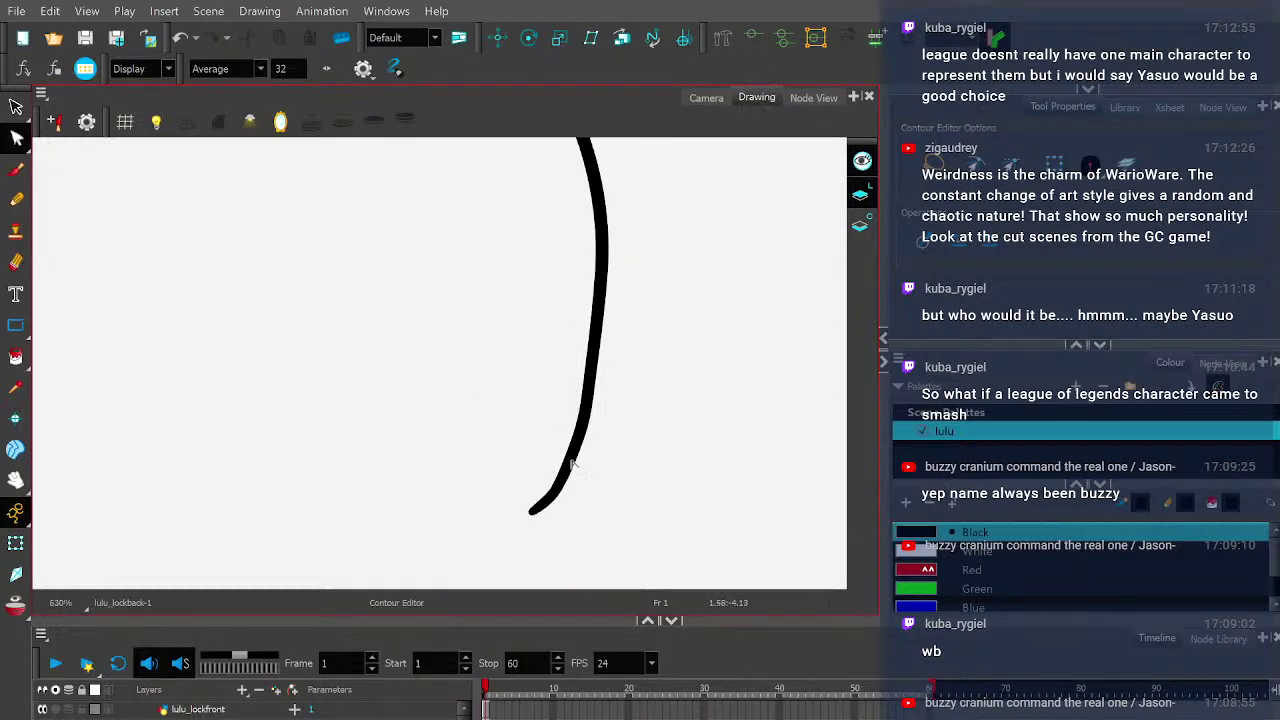
- Smooth the lower bend and tip of the far-side lock line with the Contour Editor, and return to the Camera view with the Pencil tool
click(568, 458)
scroll(570, 460, up, 4)
scroll(565, 493, up, 3)
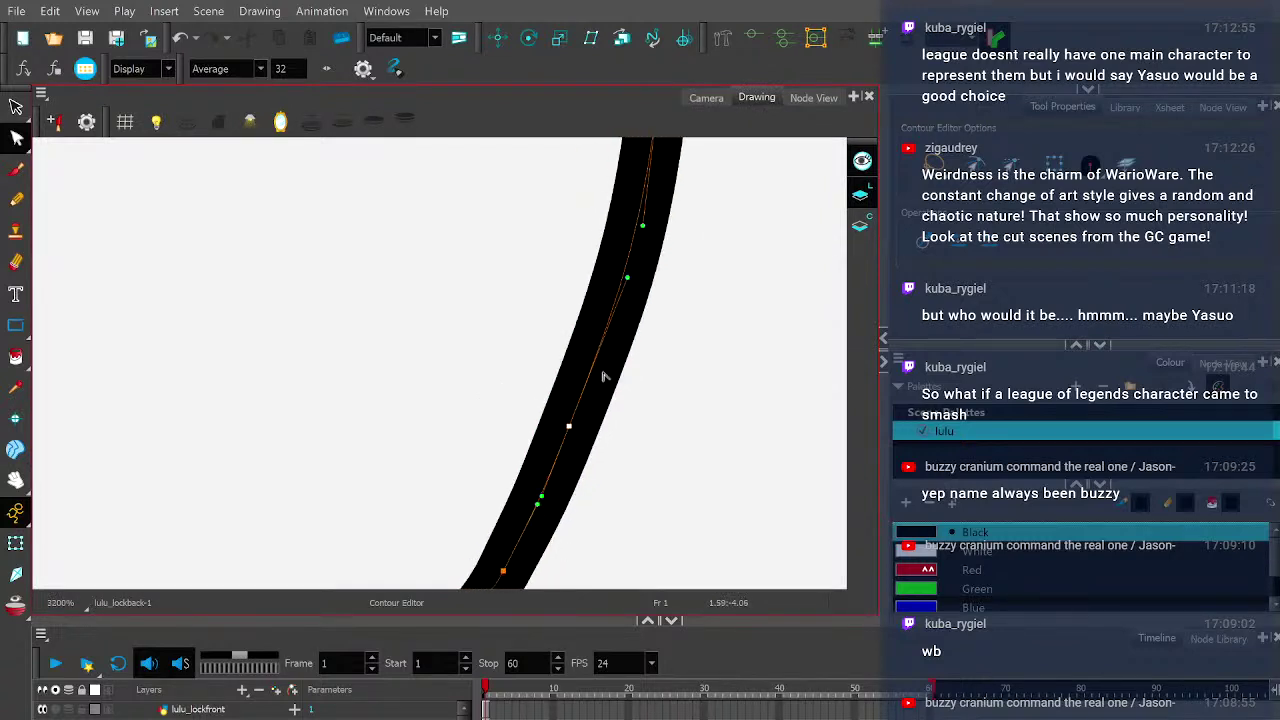
drag(568, 427, 578, 427)
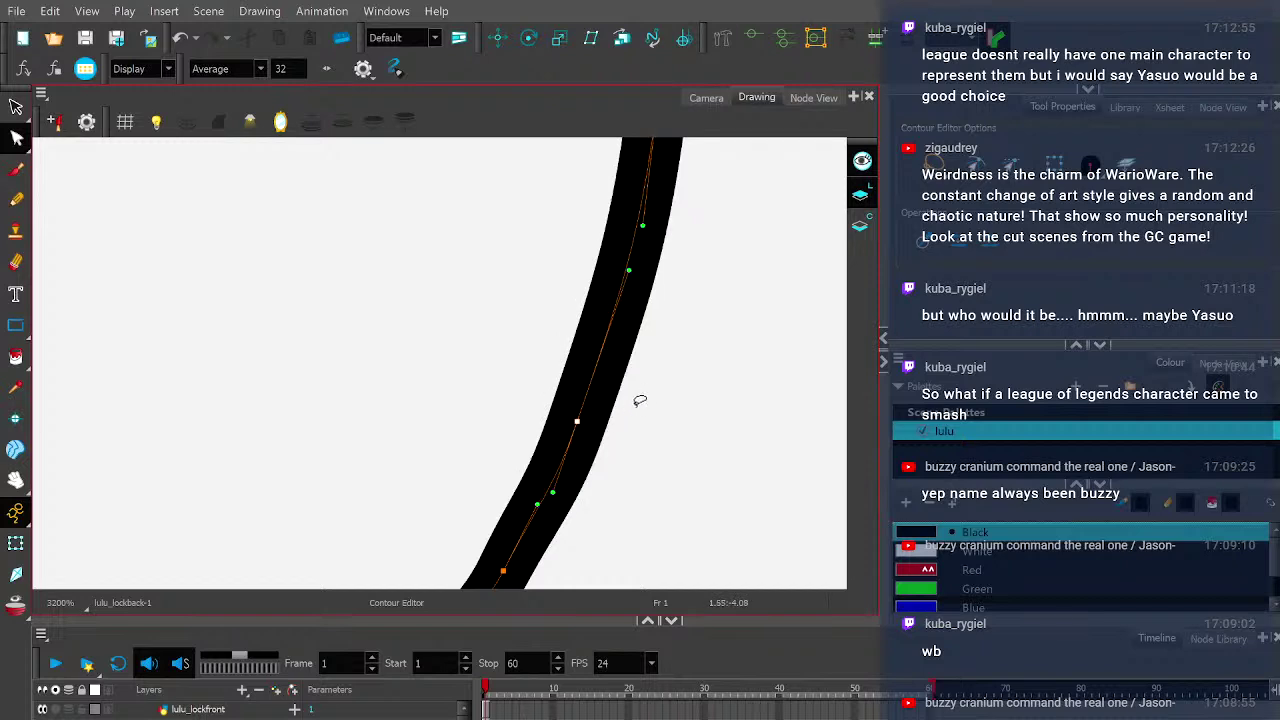
scroll(630, 405, down, 6)
scroll(624, 410, up, 5)
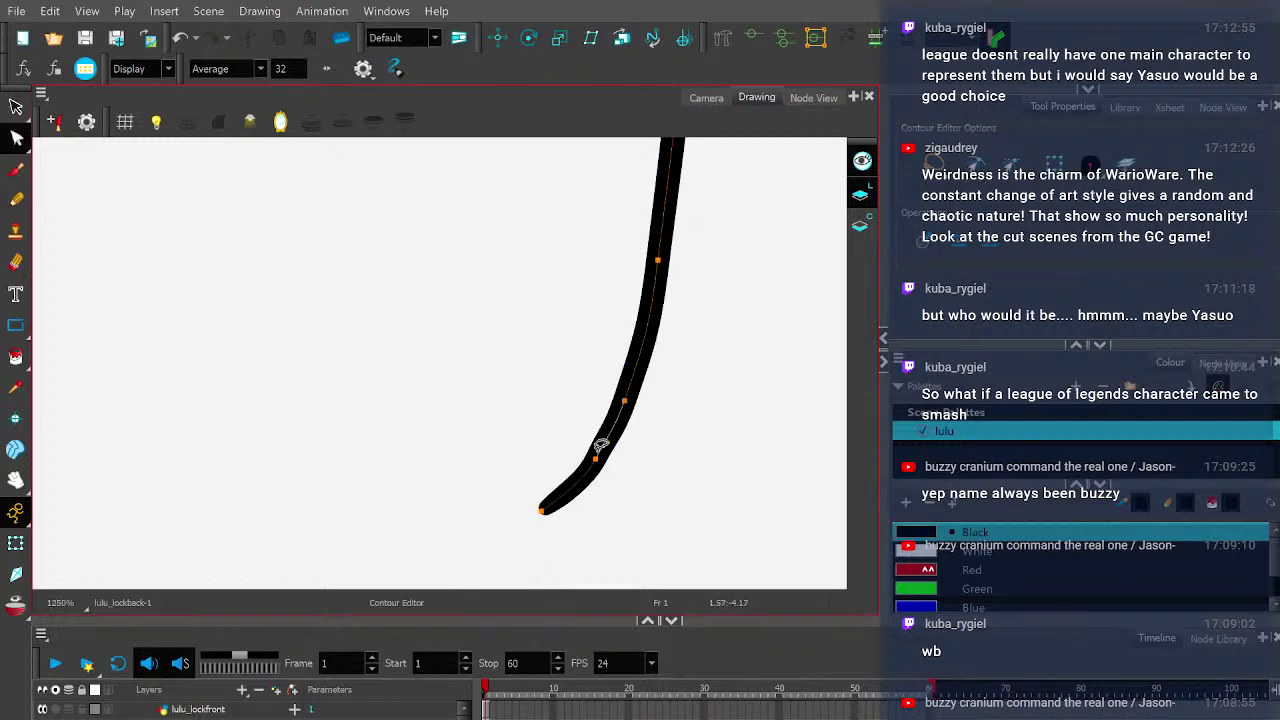
drag(571, 507, 559, 504)
key(Escape)
click(705, 97)
click(16, 200)
scroll(378, 361, down, 2)
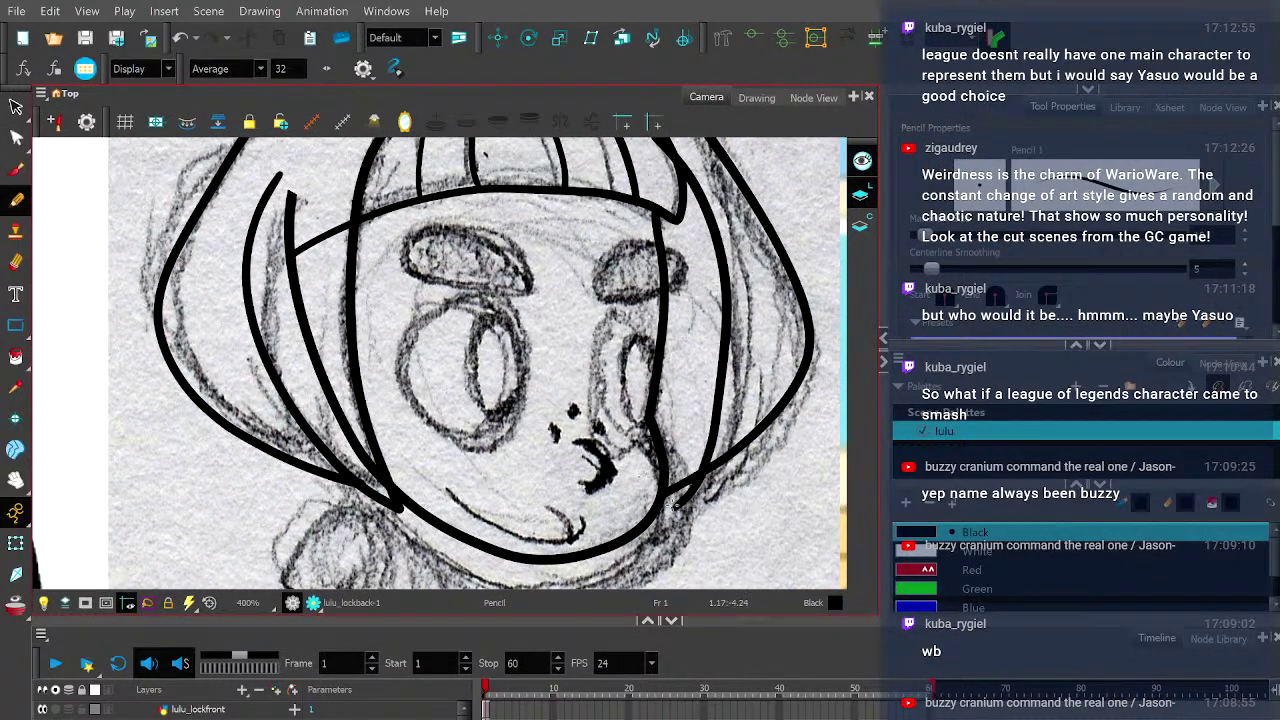
mouse_move(675, 505)
mouse_down()
mouse_move(695, 454)
mouse_move(691, 382)
mouse_move(640, 250)
mouse_up()
key(ctrl+z)
mouse_move(675, 507)
mouse_down()
mouse_move(692, 466)
mouse_move(695, 378)
mouse_move(634, 200)
mouse_move(641, 150)
mouse_move(688, 178)
mouse_up()
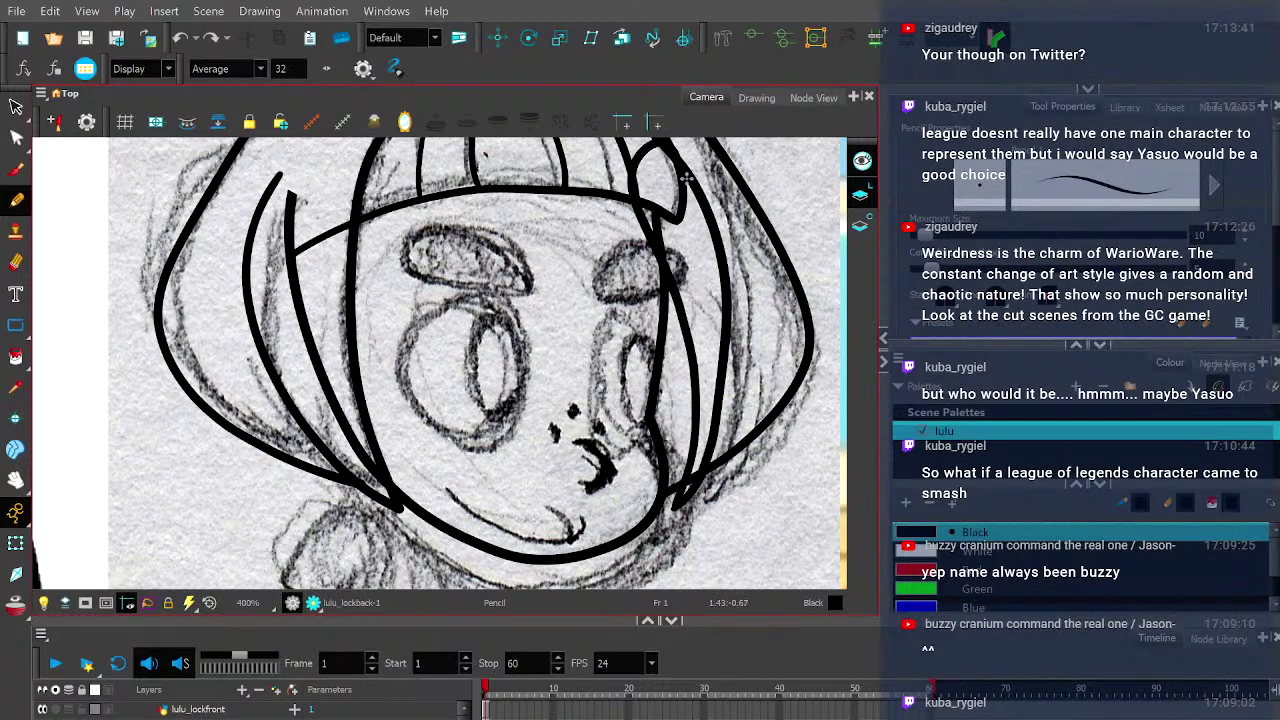
key(ctrl+z)
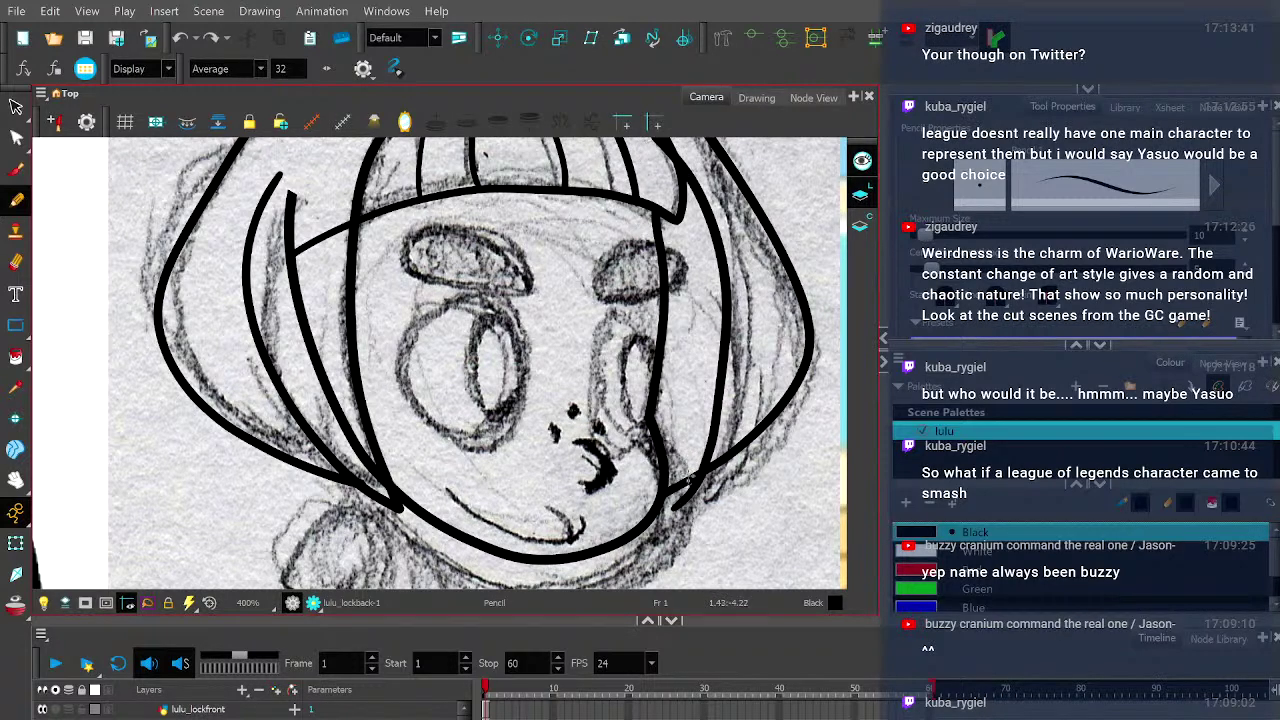
drag(678, 498, 692, 404)
key(ctrl+z)
click(756, 98)
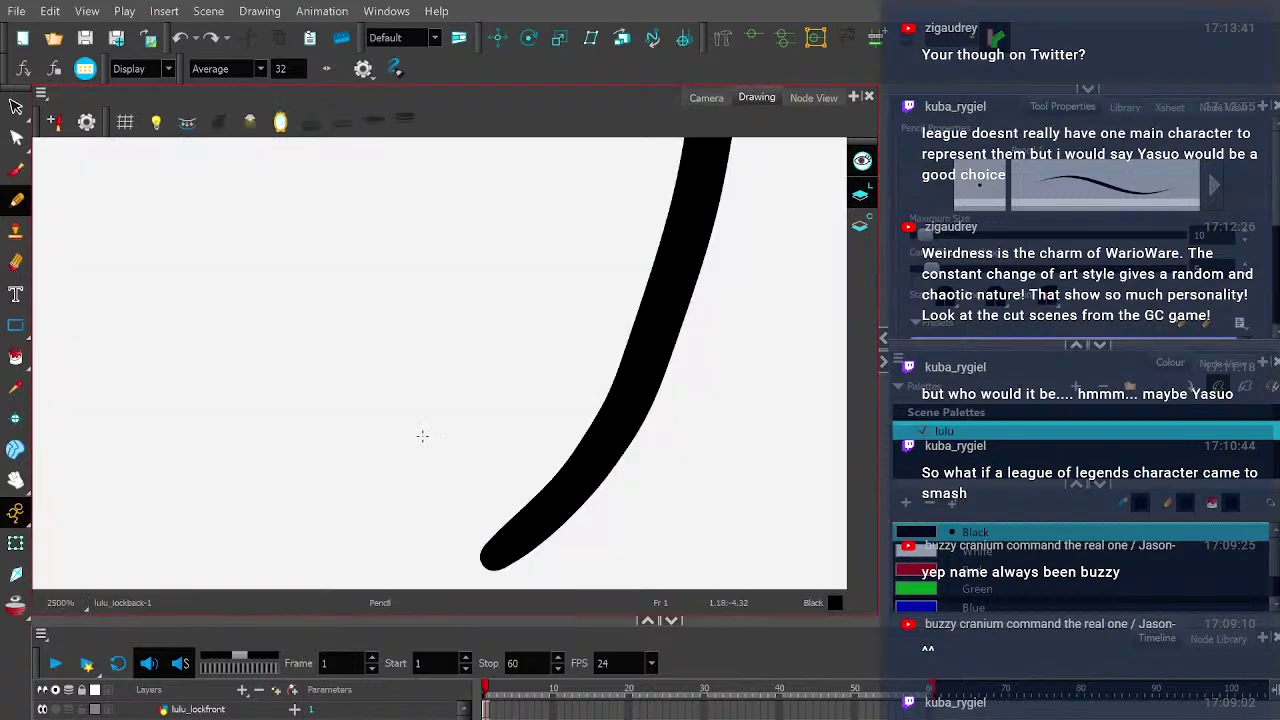
click(706, 98)
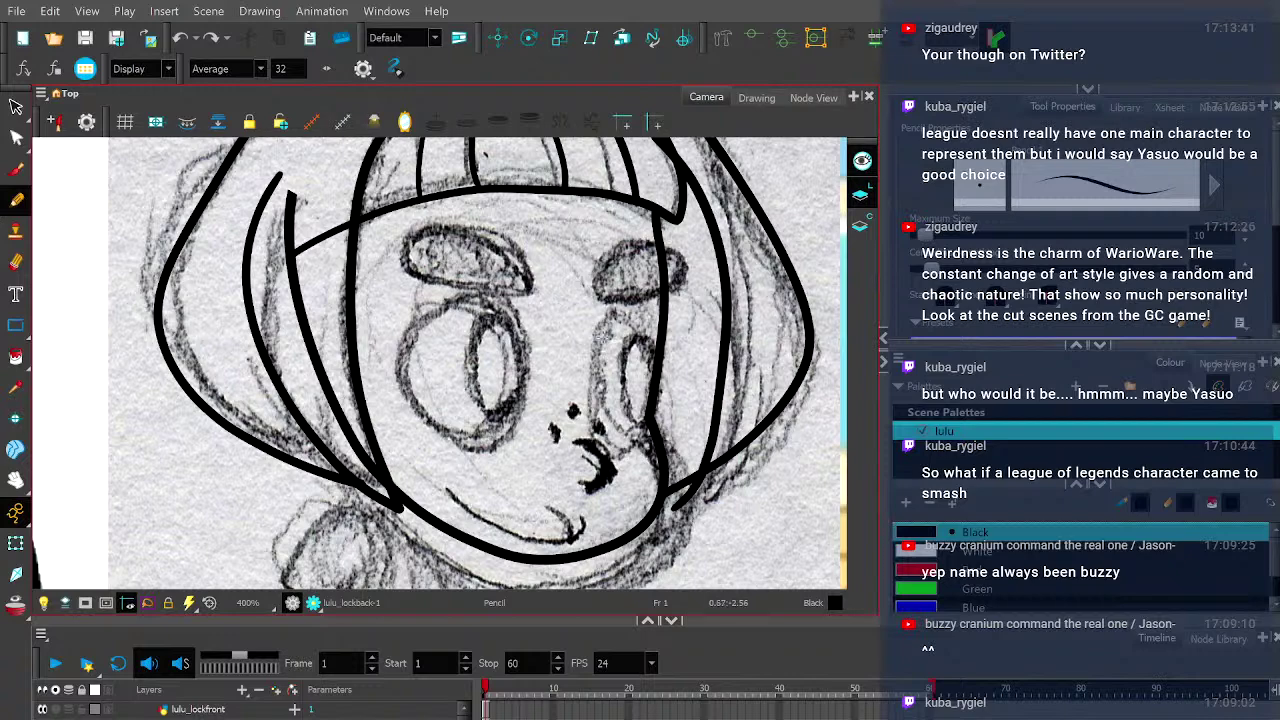
- Draw the lock's inner edge with the Pencil tool, curving from its lower tip beside the cheek up across the eyebrow into the fringe
scroll(440, 364, up, 2)
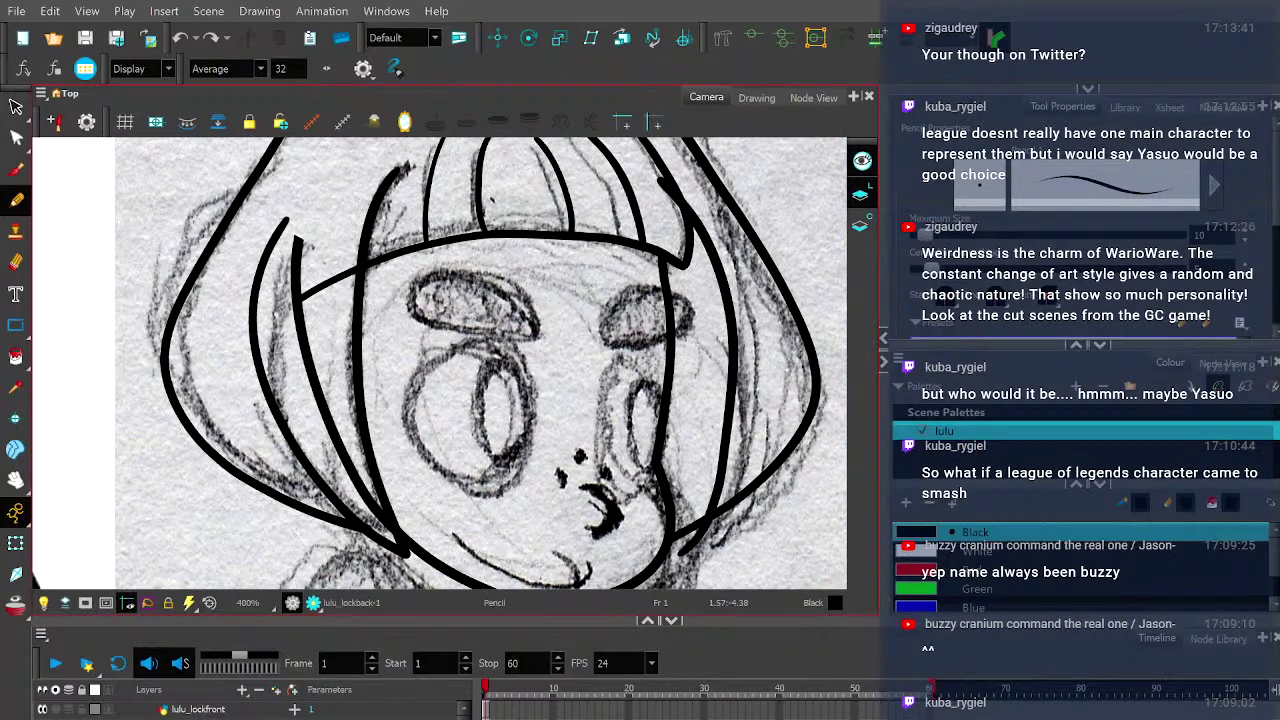
mouse_move(688, 535)
mouse_down()
mouse_move(678, 390)
mouse_move(577, 246)
mouse_move(555, 182)
mouse_up()
key(ctrl+z)
mouse_move(687, 518)
mouse_down()
mouse_move(684, 385)
mouse_move(606, 238)
mouse_move(593, 184)
mouse_up()
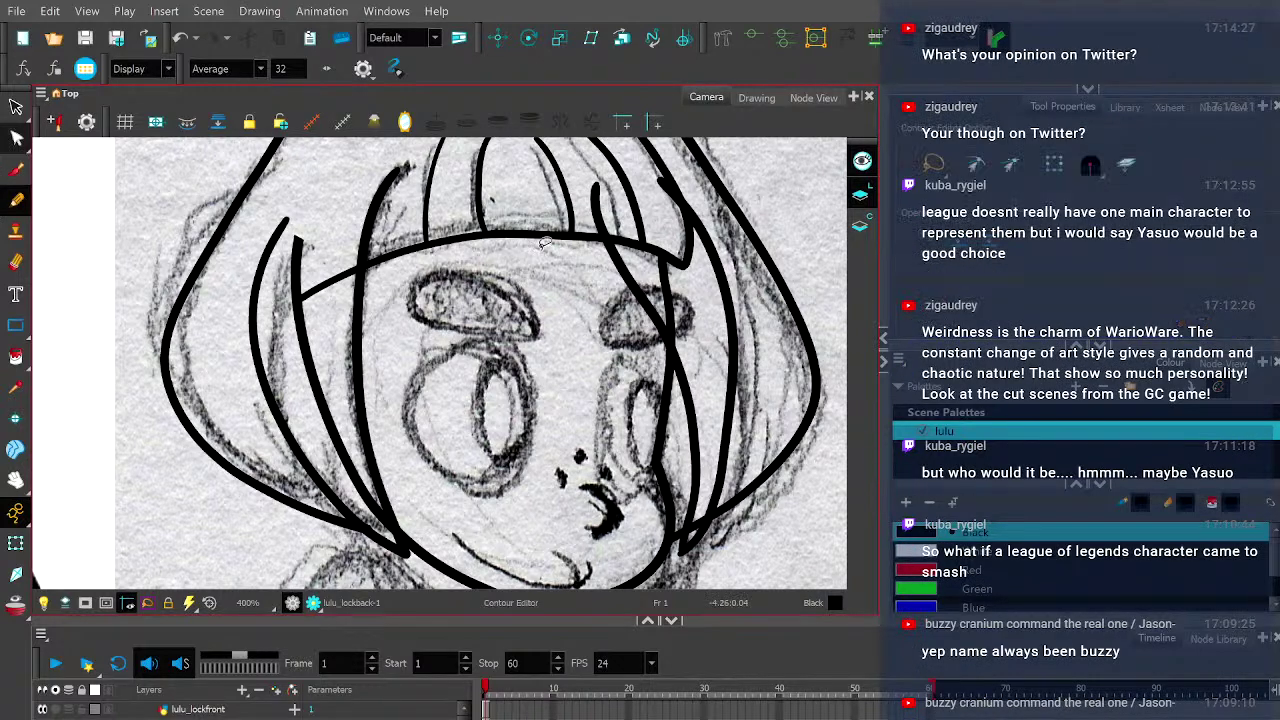
- Push the middle and lower points of the far-side lock's outer line outward with the Contour Editor to widen the lock
key(alt+q)
click(733, 388)
drag(735, 378, 746, 372)
drag(731, 463, 741, 452)
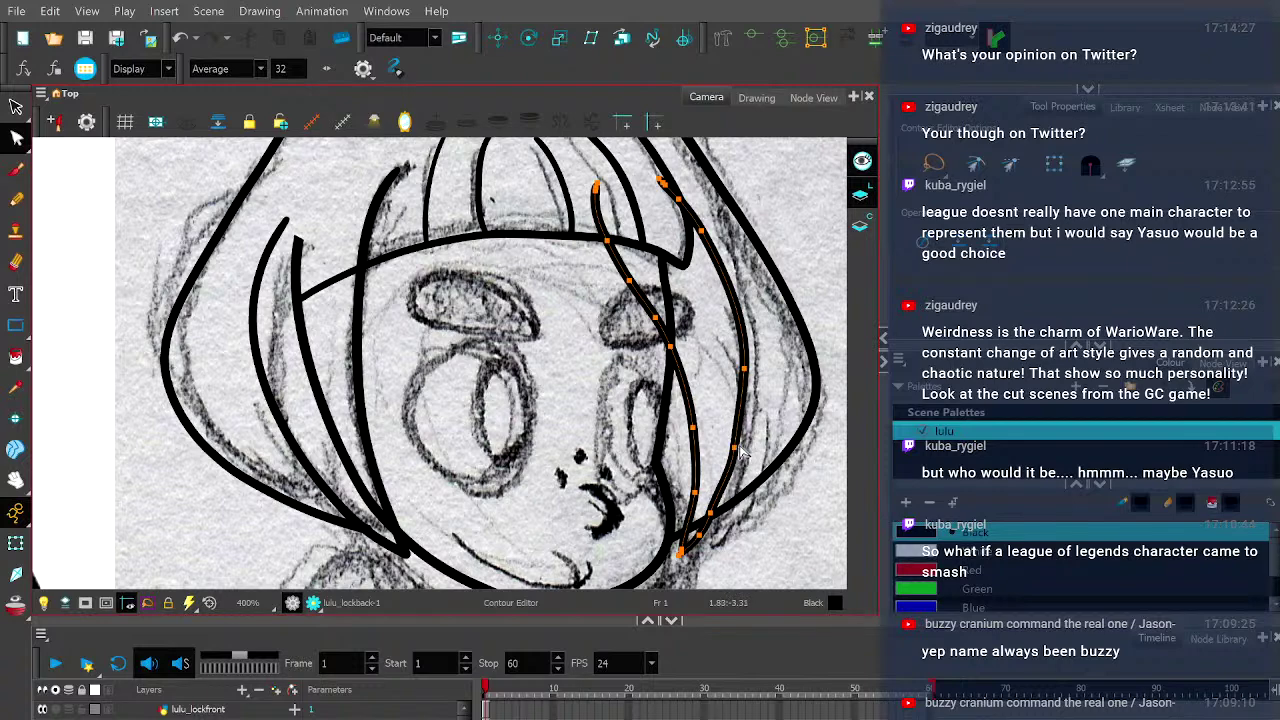
scroll(740, 452, up, 1)
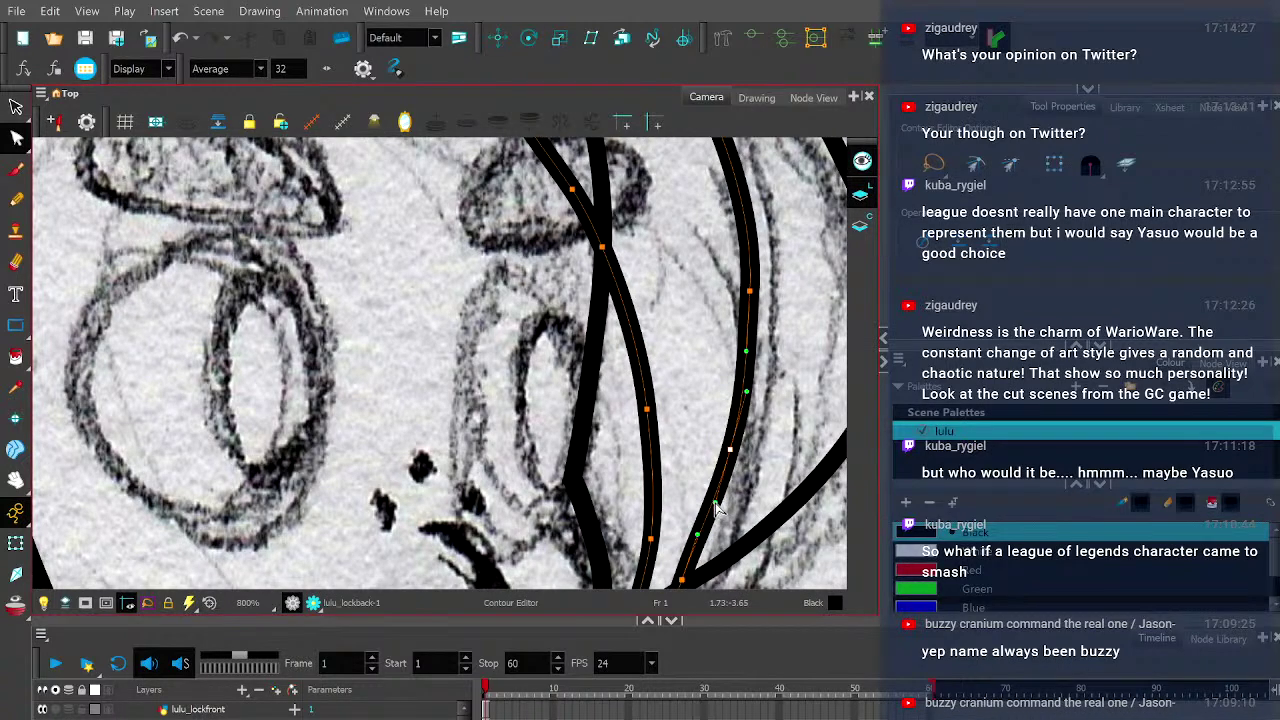
- Smooth the outer curve near the tip of the lulu_lockback hair lock in the Drawing view, then return to the Camera view
scroll(725, 367, down, 4)
click(760, 96)
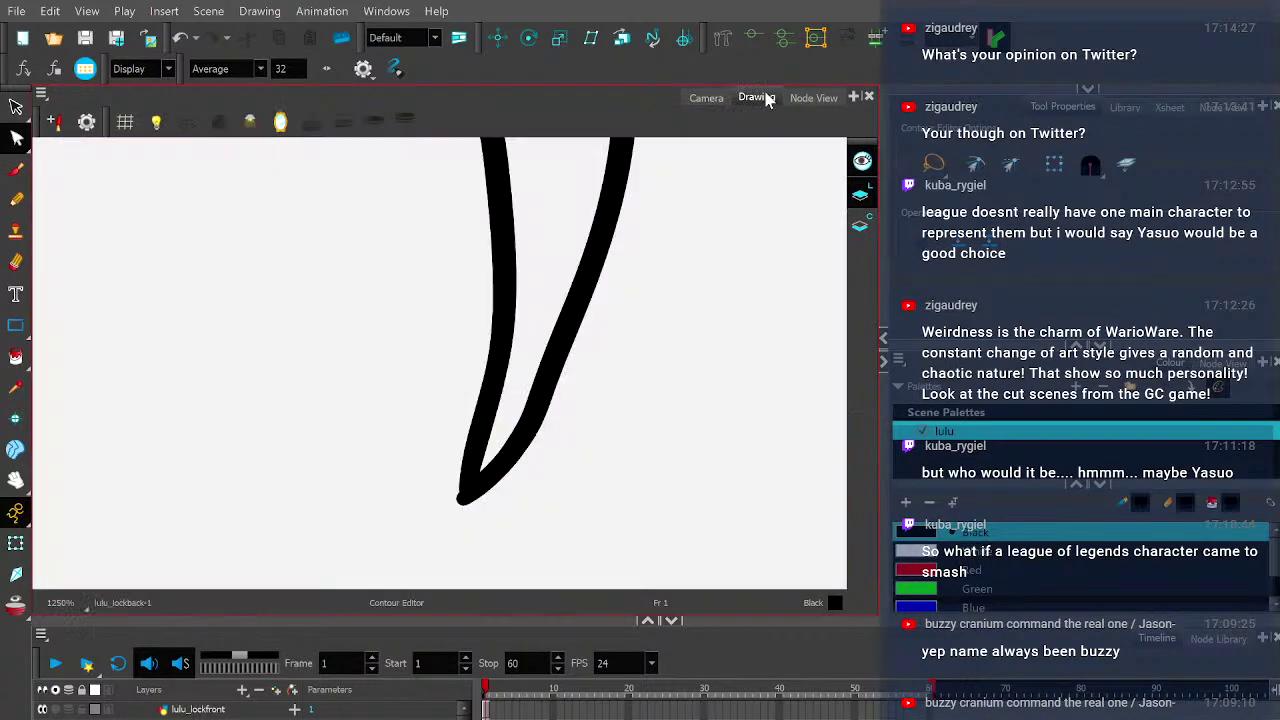
scroll(612, 310, down, 1)
click(600, 320)
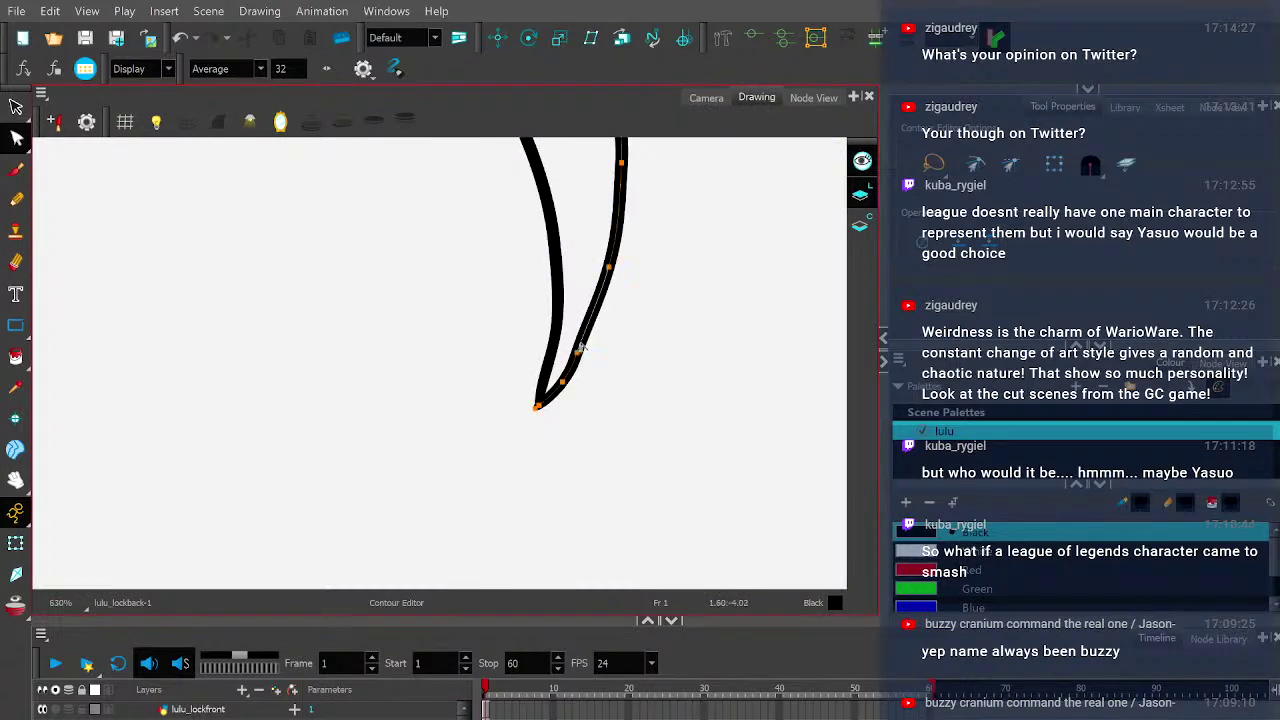
scroll(583, 351, up, 2)
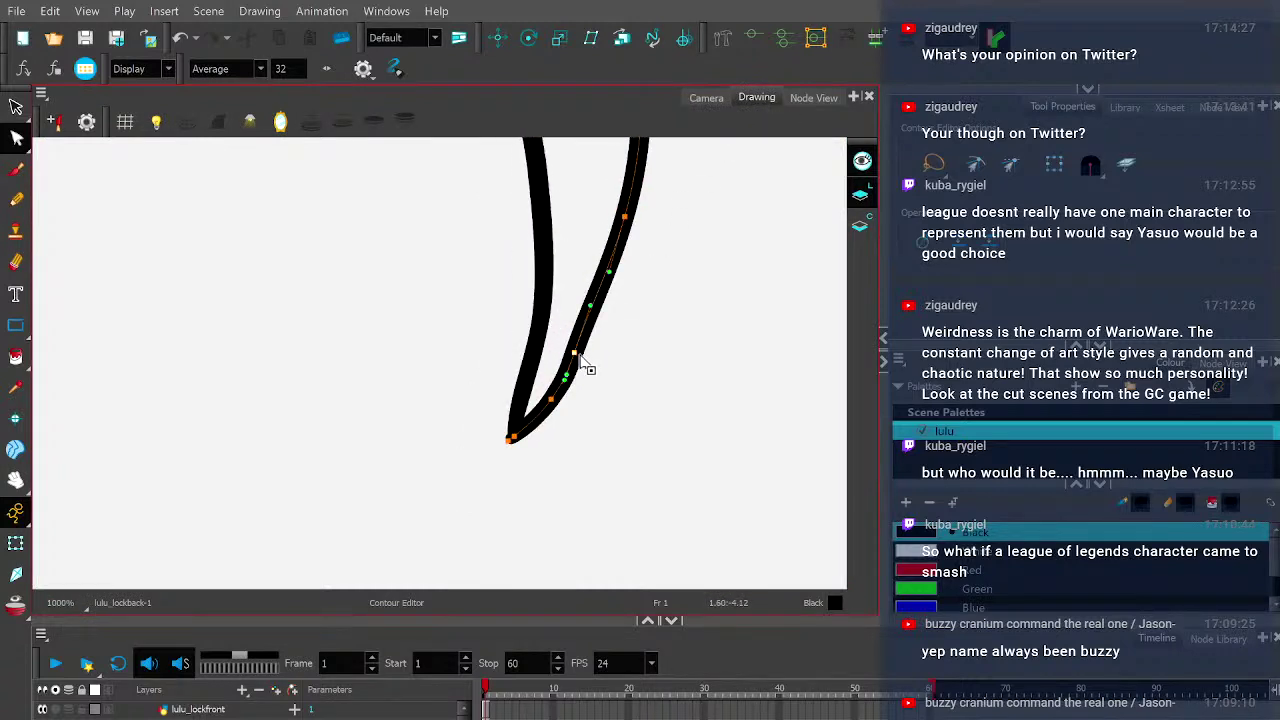
scroll(581, 357, up, 3)
click(580, 354)
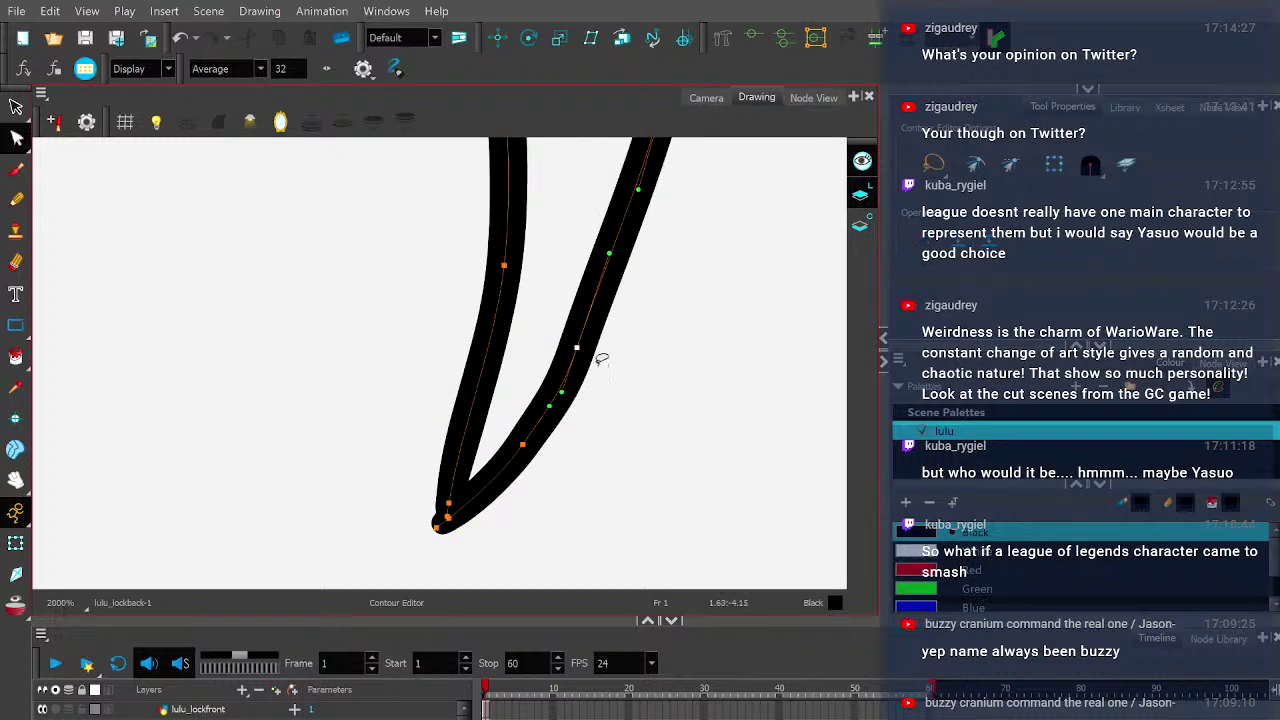
scroll(600, 358, down, 2)
scroll(604, 369, up, 2)
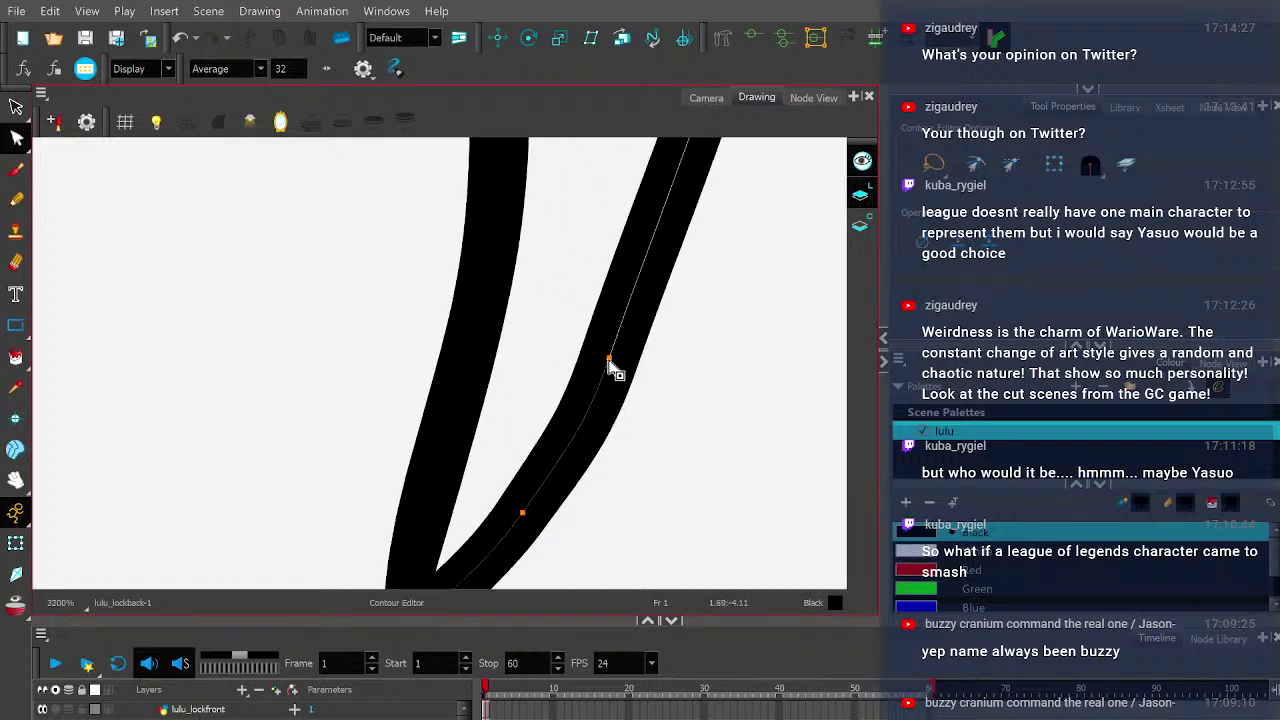
scroll(608, 366, down, 1)
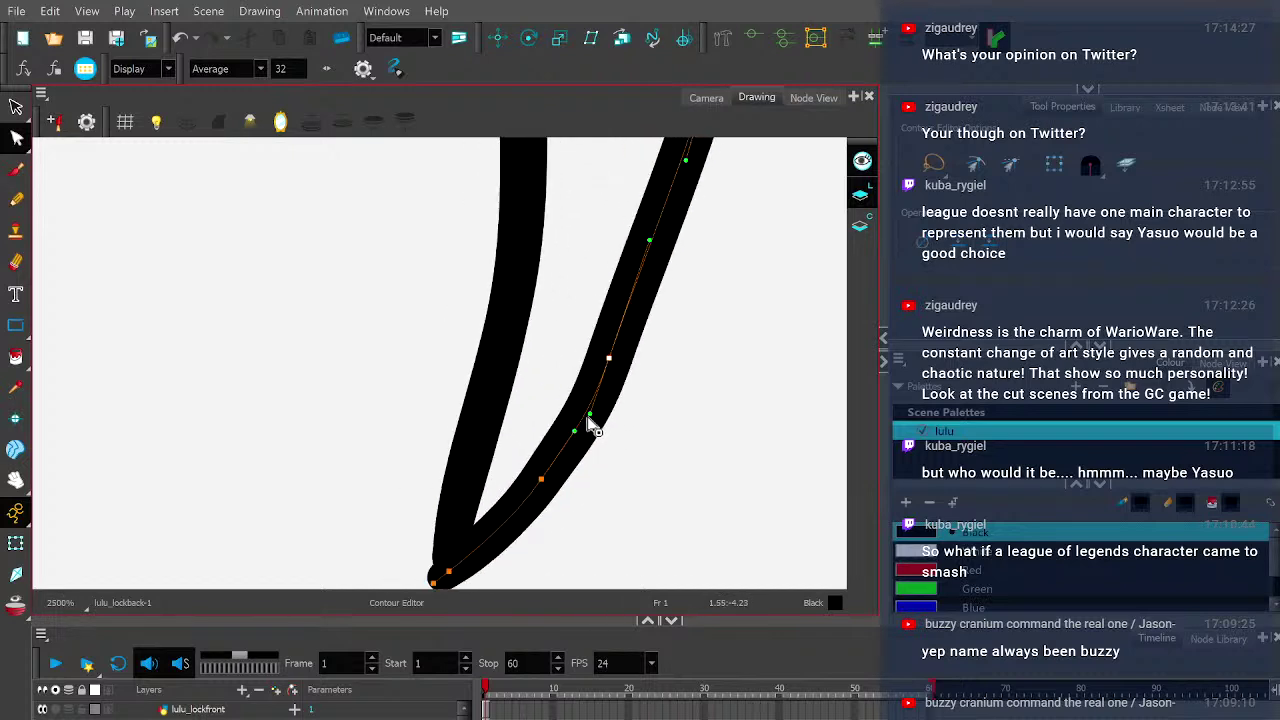
scroll(655, 420, down, 6)
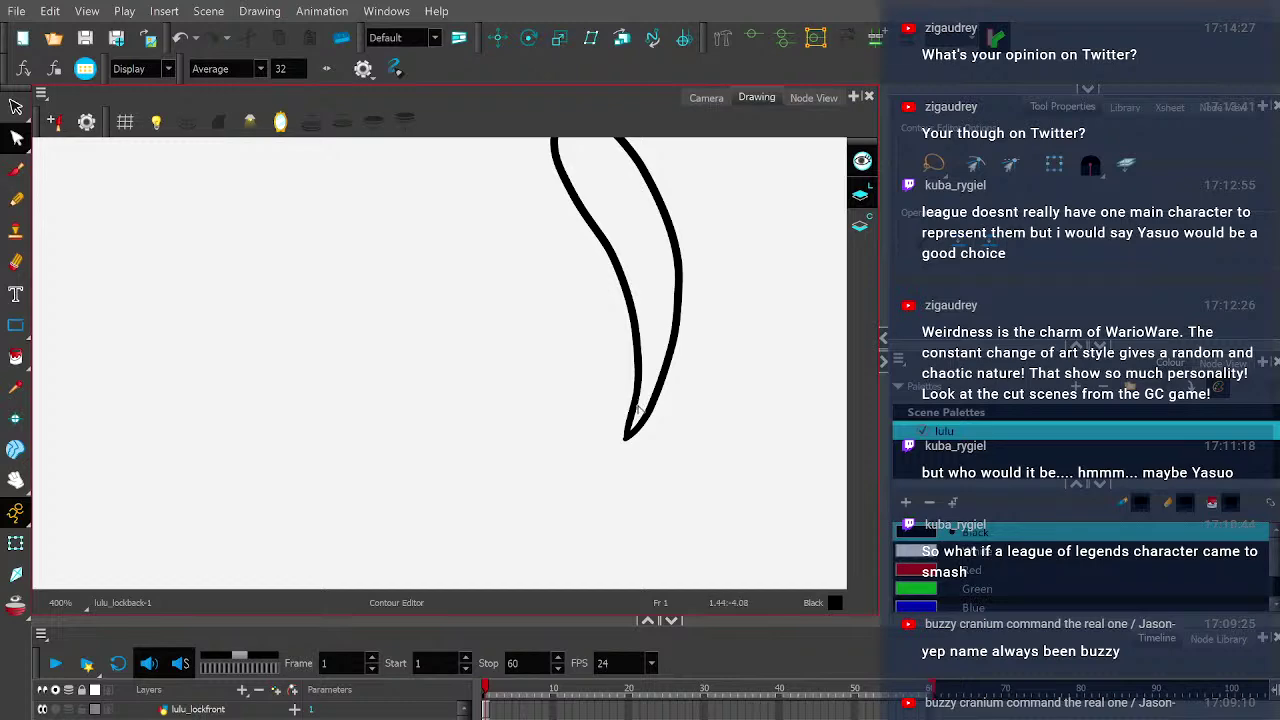
click(705, 97)
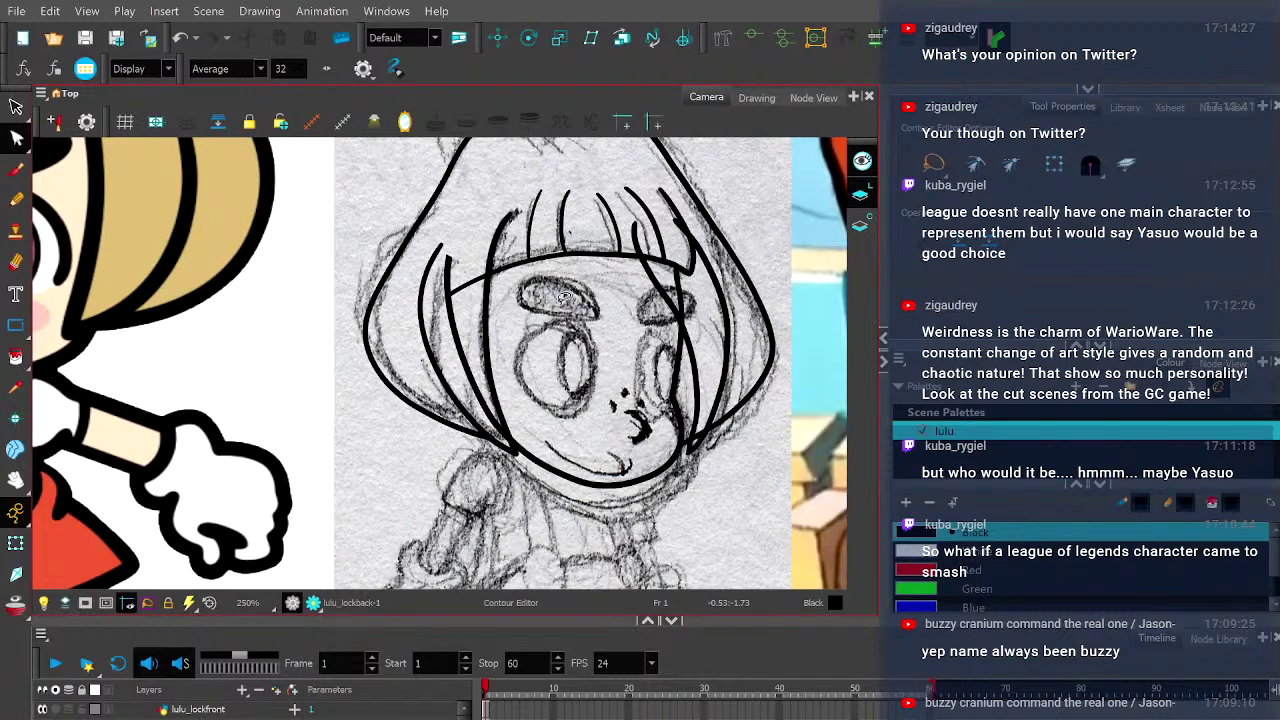
scroll(580, 341, down, 2)
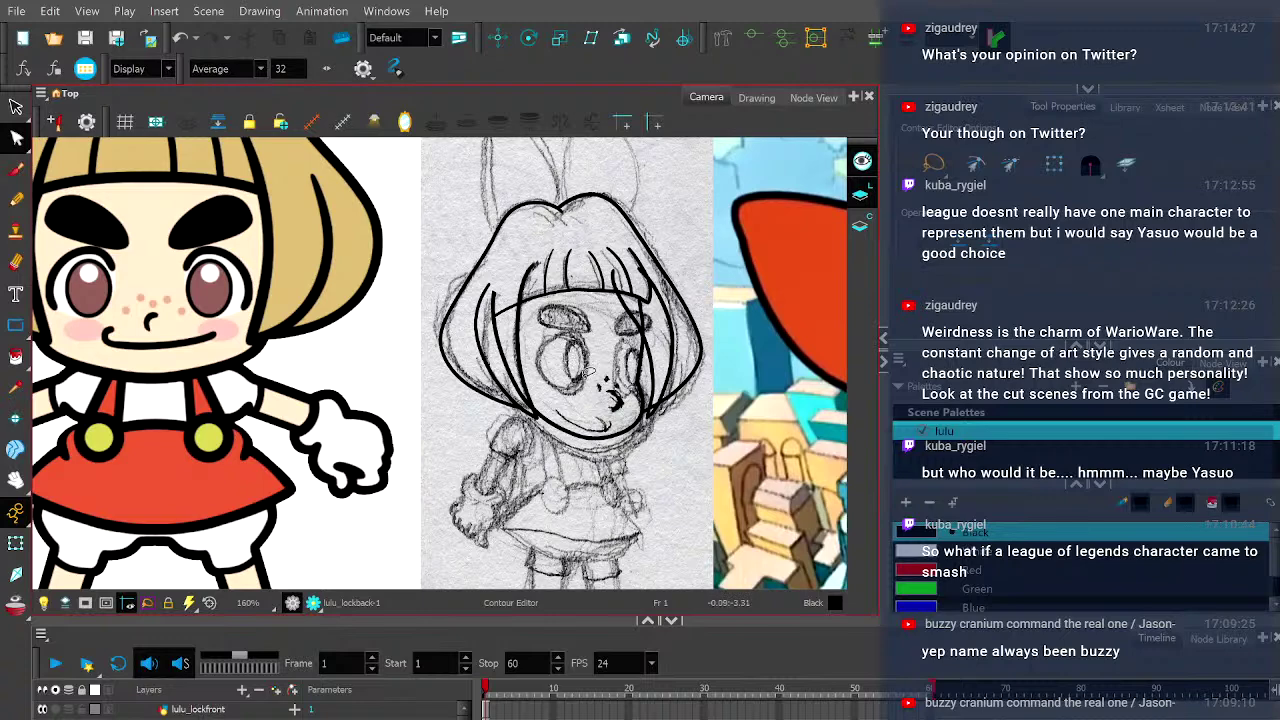
scroll(588, 364, up, 2)
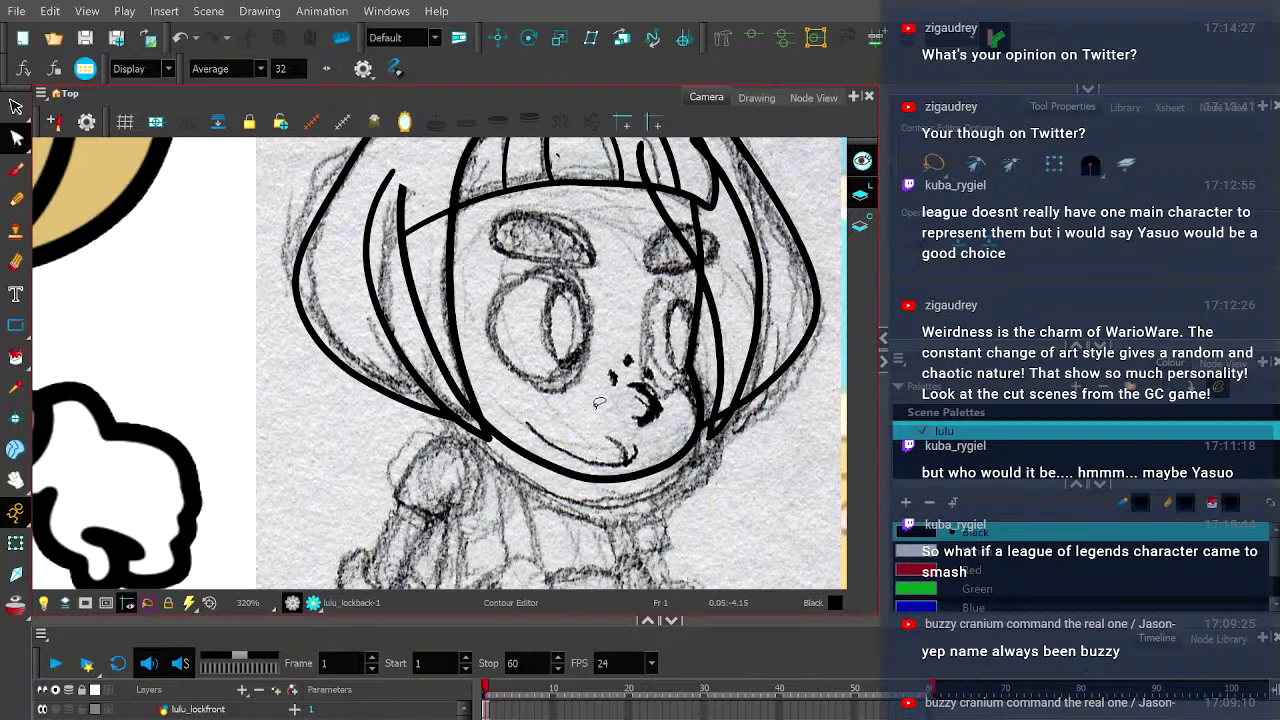
- Set up the Pencil tool with the Blue swatch on the lulu_head drawing
click(16, 199)
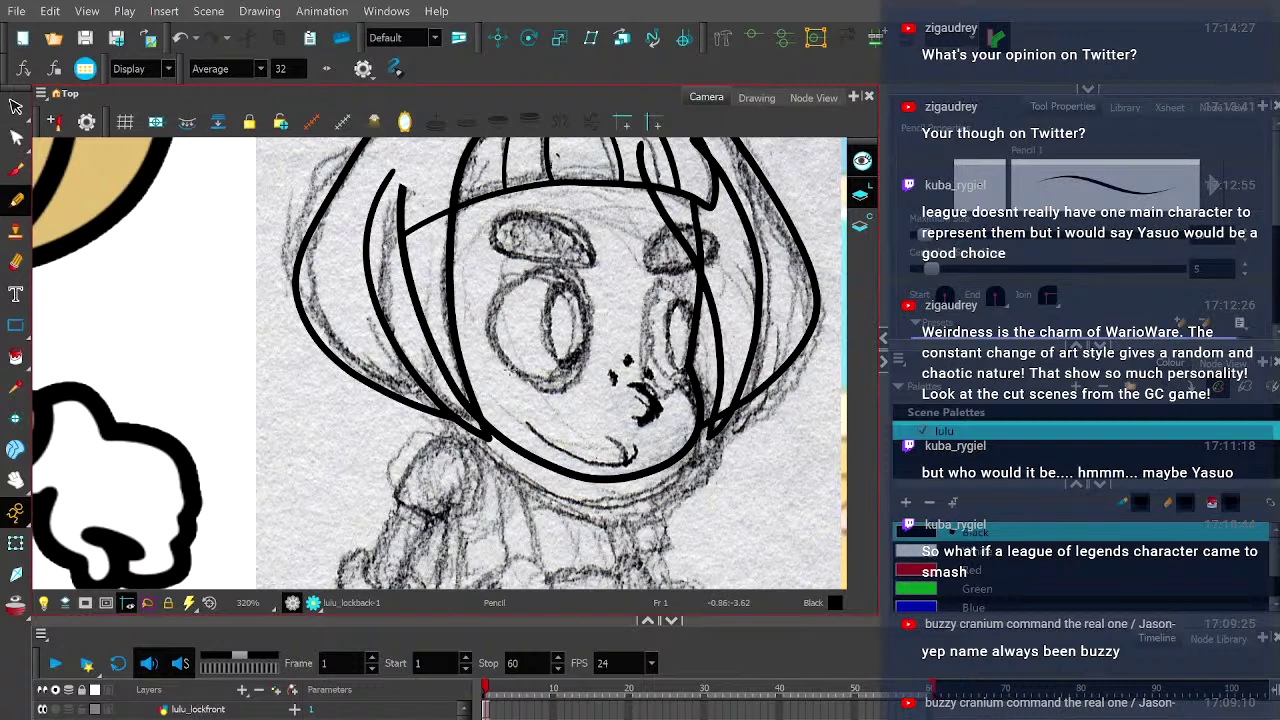
scroll(513, 369, up, 1)
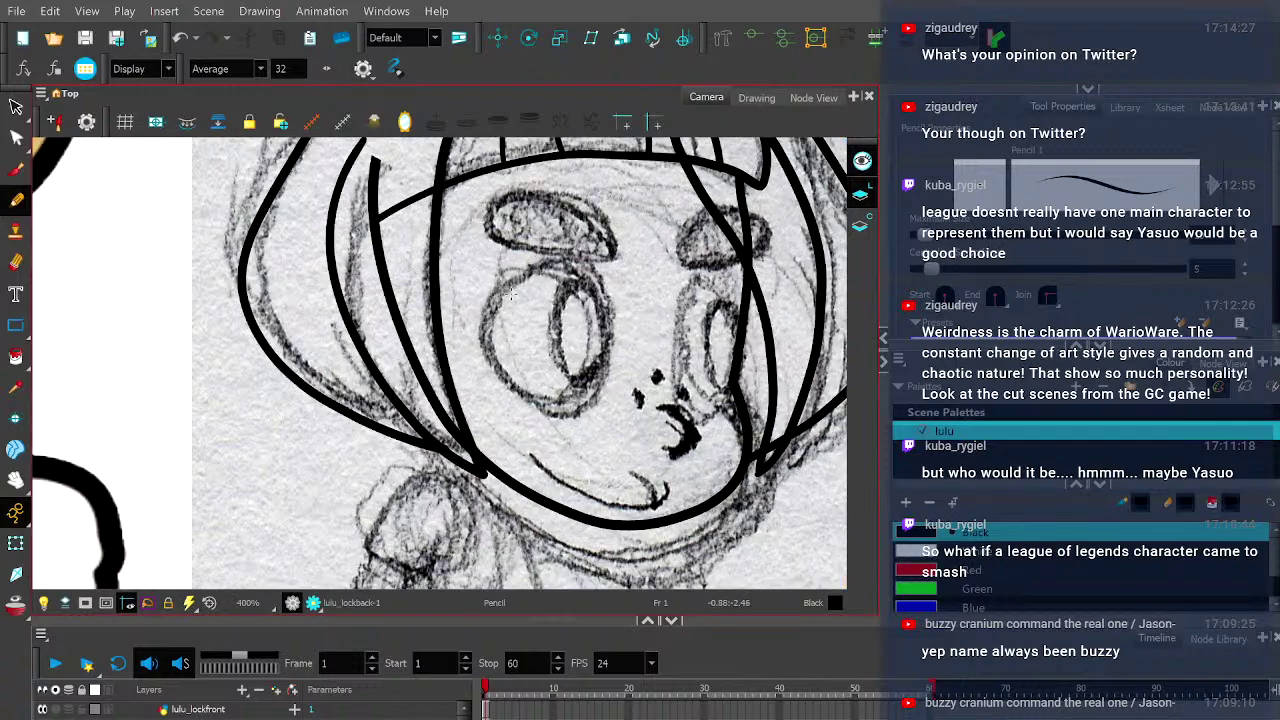
drag(508, 367, 311, 400)
scroll(311, 400, up, 1)
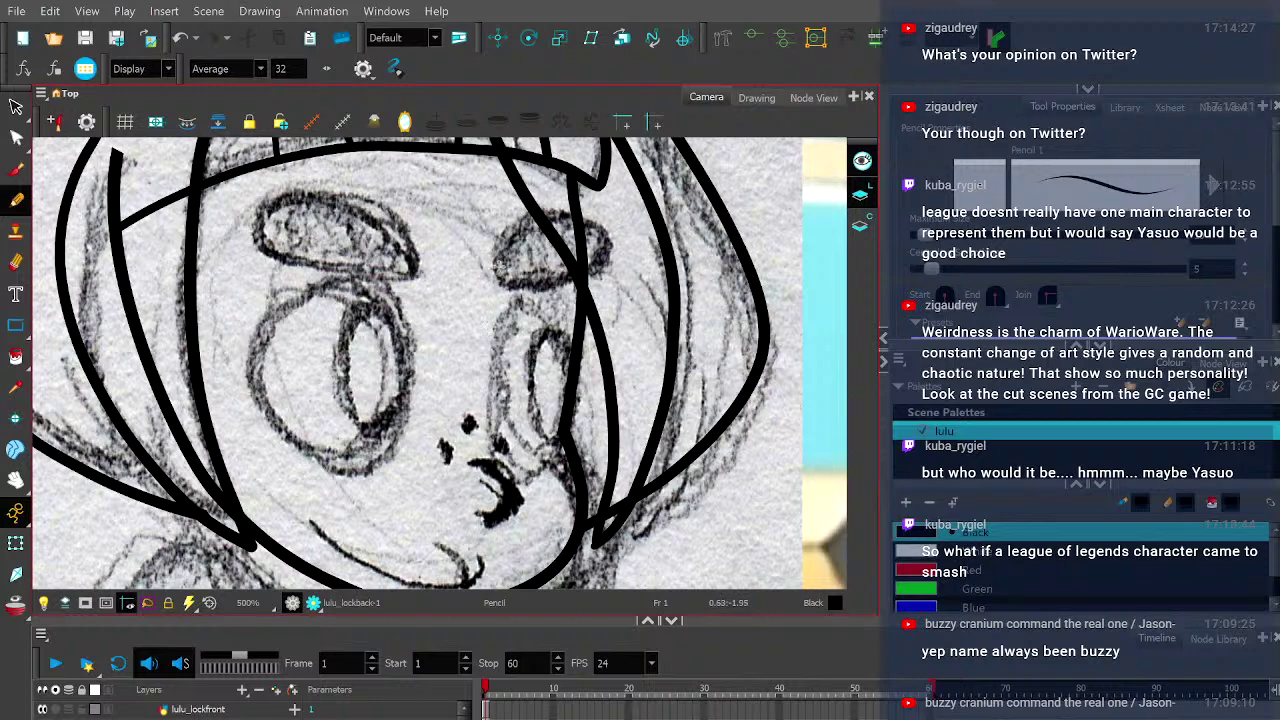
drag(497, 275, 622, 168)
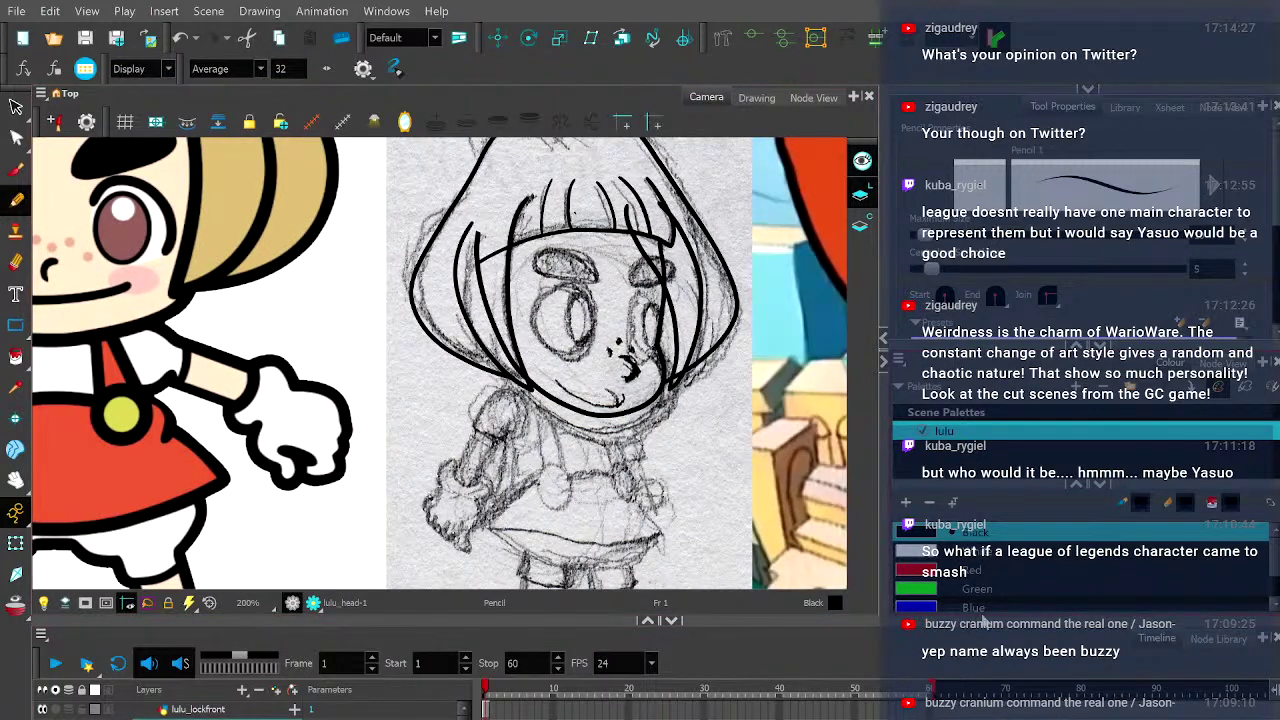
click(985, 609)
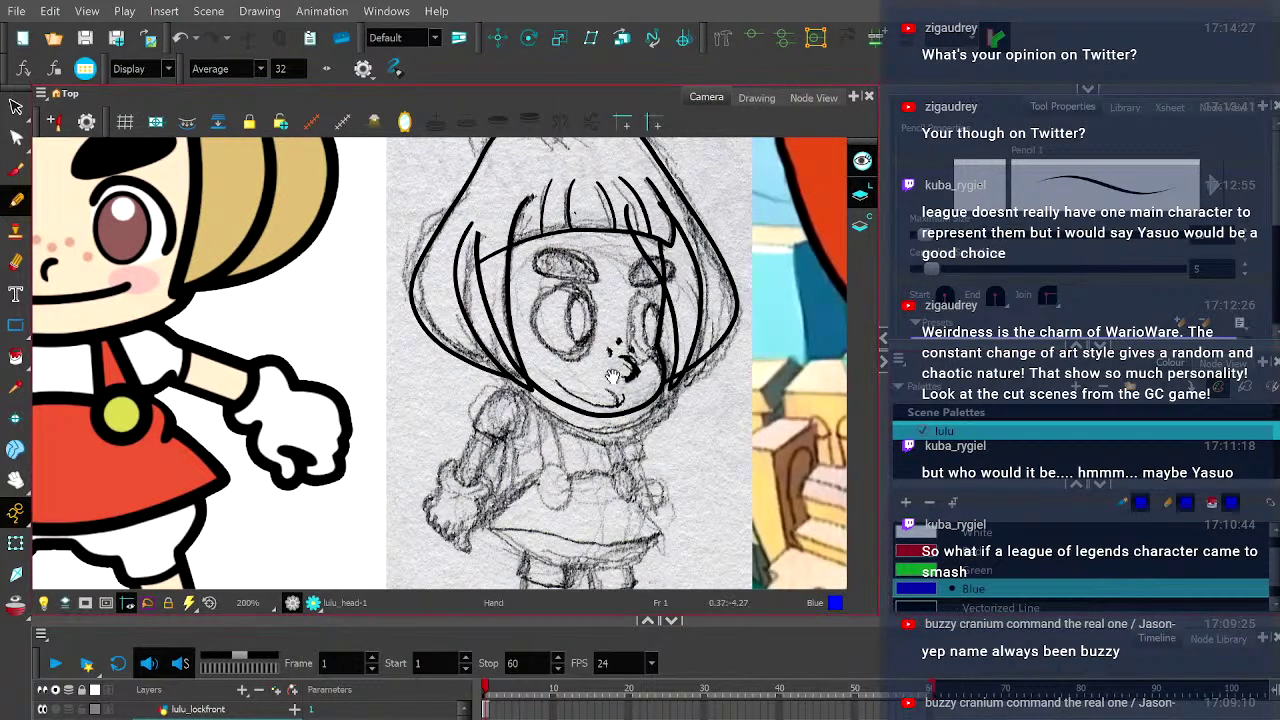
scroll(613, 375, up, 6)
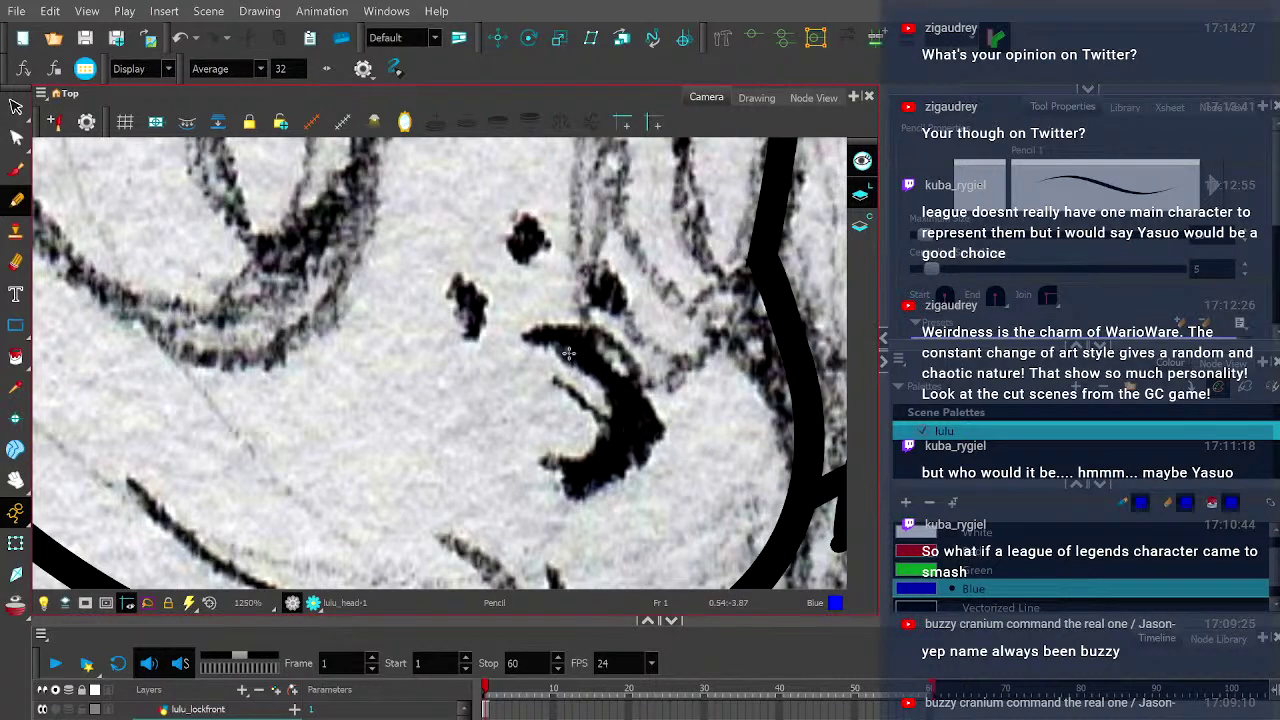
scroll(568, 352, down, 4)
mouse_move(568, 352)
mouse_down()
mouse_move(443, 394)
mouse_move(181, 410)
mouse_move(583, 425)
mouse_up()
scroll(181, 410, down, 3)
scroll(293, 416, up, 3)
scroll(583, 425, up, 1)
scroll(510, 425, up, 4)
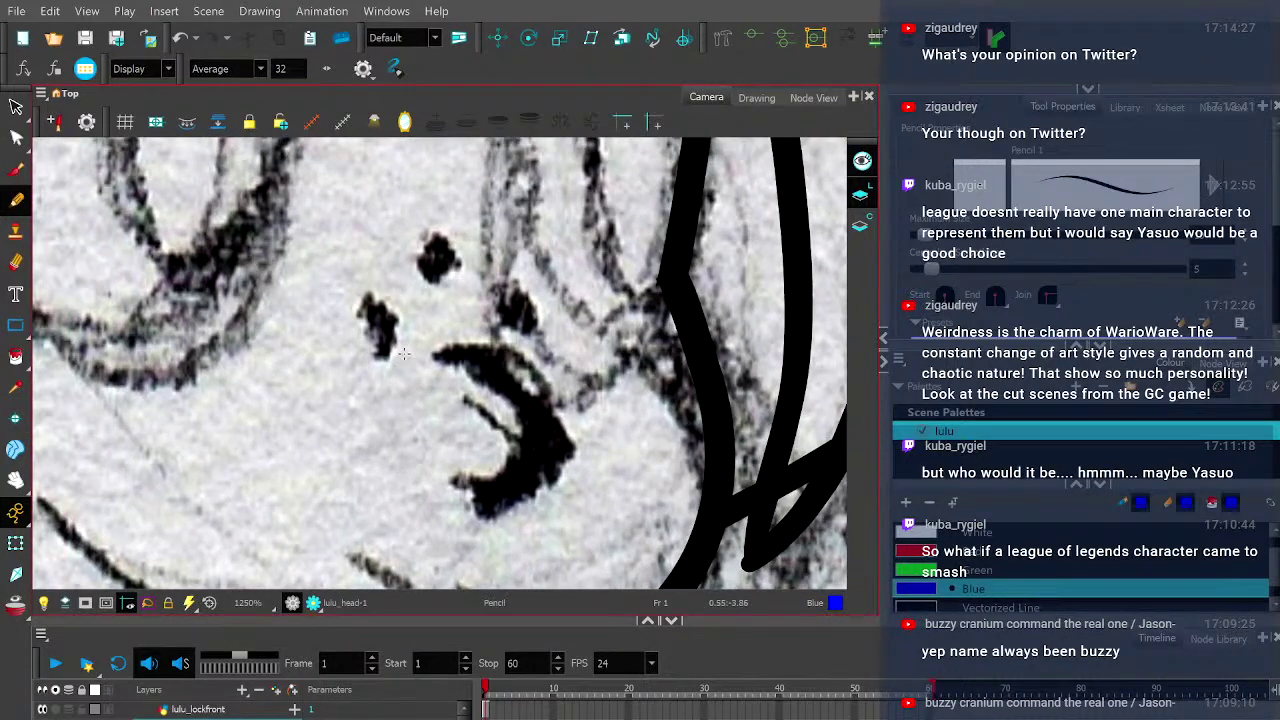
mouse_move(448, 356)
mouse_down()
mouse_move(499, 372)
mouse_move(530, 432)
mouse_move(482, 490)
mouse_up()
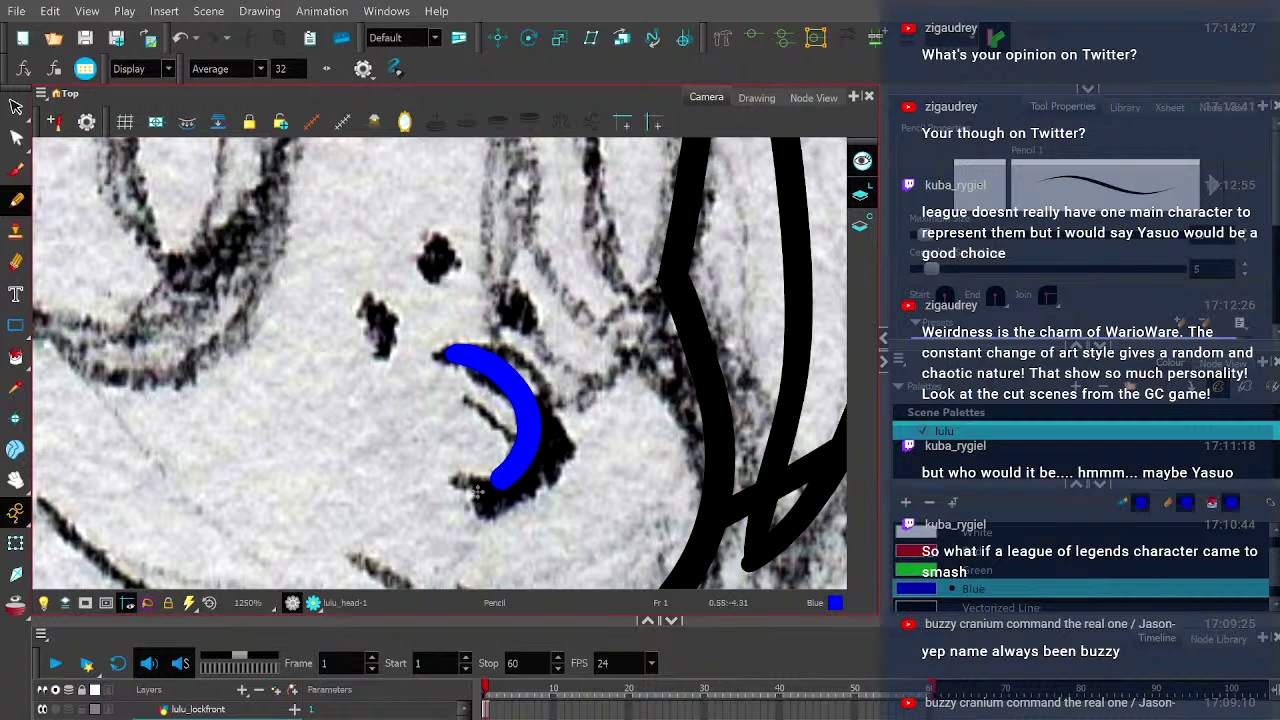
scroll(455, 365, down, 4)
scroll(455, 365, up, 5)
key(ctrl+z)
drag(455, 365, 535, 410)
key(ctrl+z)
- Trace the sketched nose with one curved blue pencil stroke on the lulu_head drawing
mouse_move(457, 372)
mouse_down()
mouse_move(530, 390)
mouse_move(556, 426)
mouse_move(558, 493)
mouse_move(537, 530)
mouse_move(487, 545)
mouse_up()
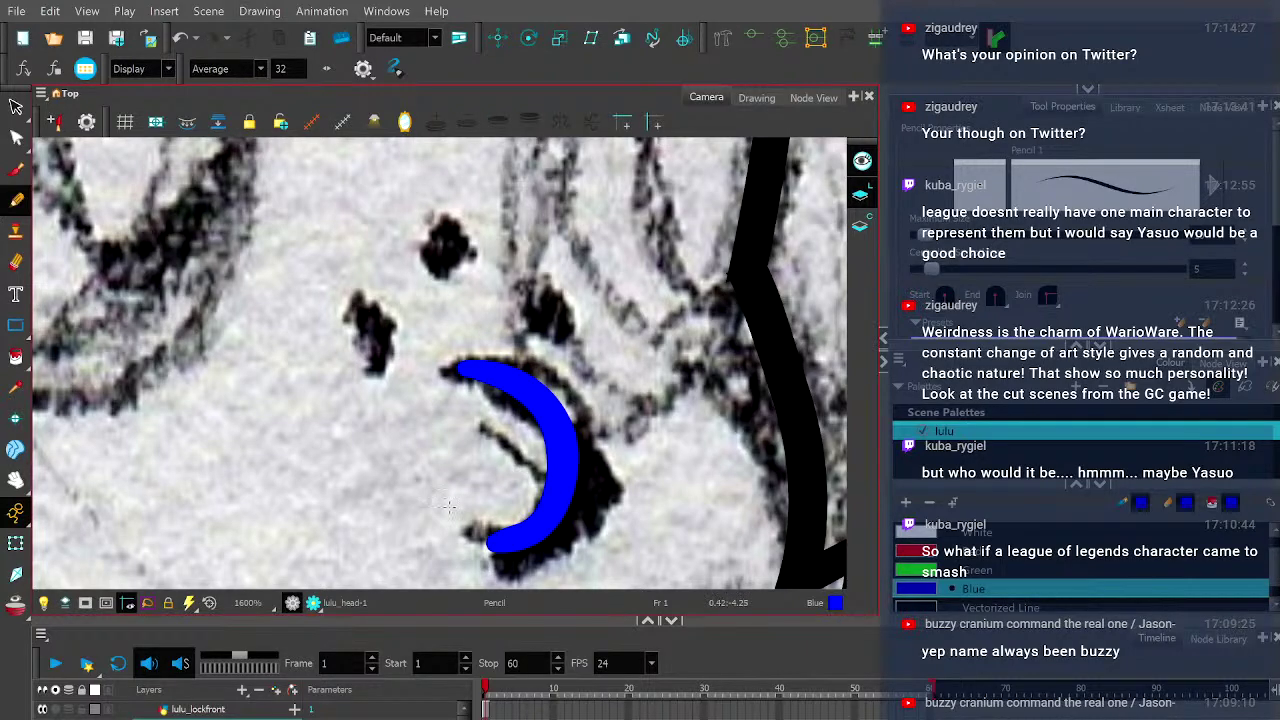
scroll(446, 523, down, 4)
scroll(420, 404, down, 6)
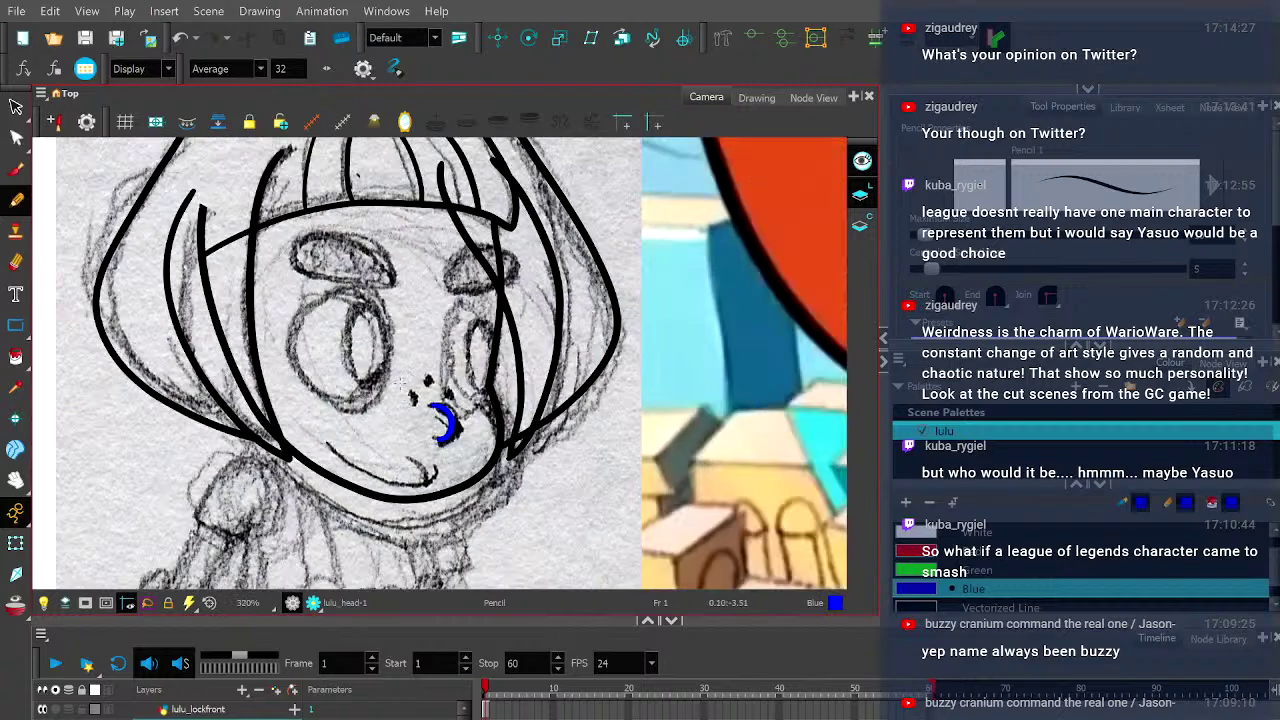
scroll(482, 392, down, 1)
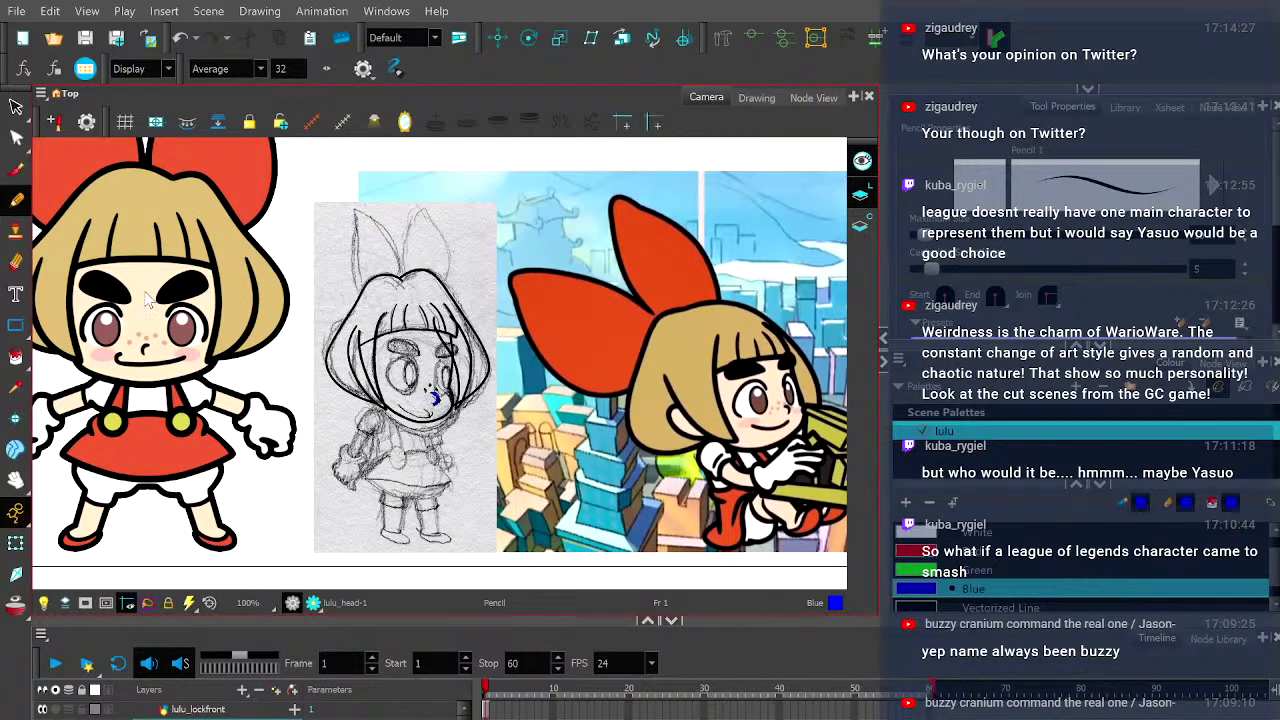
- Add three small blue freckle dots above the nose, between the eyes, on the lulu_head drawing
scroll(430, 392, up, 5)
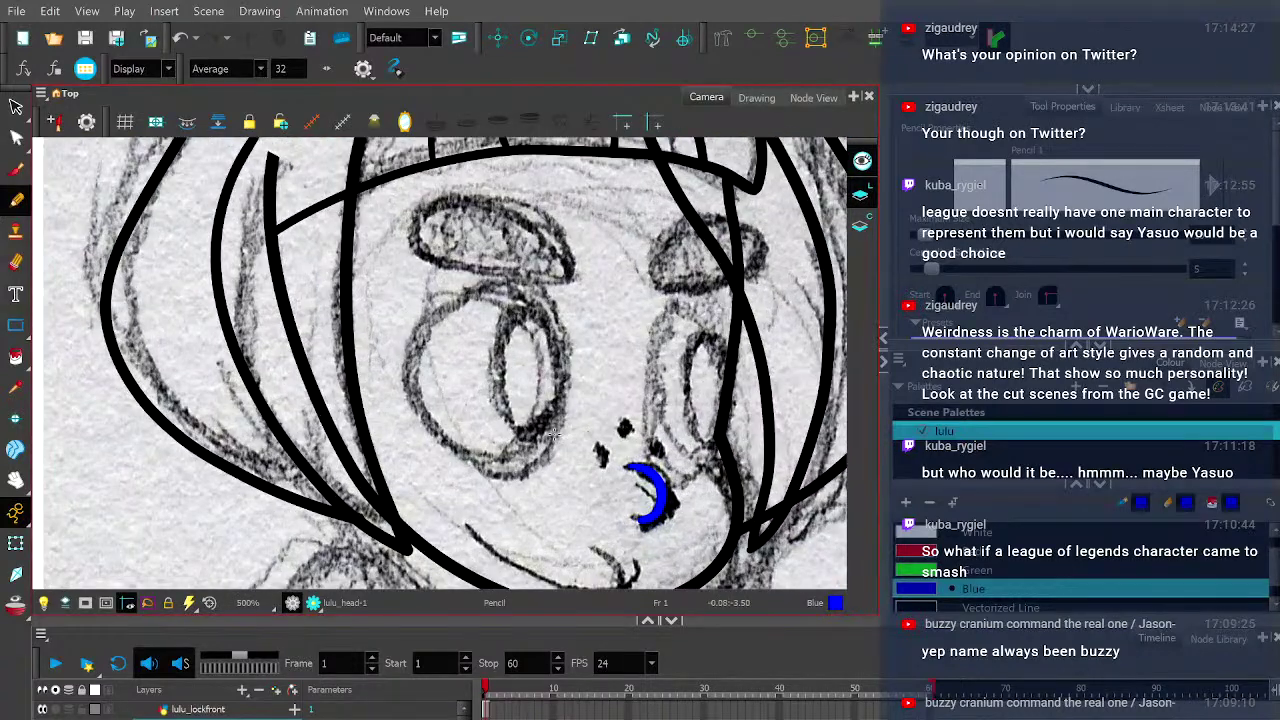
click(582, 458)
click(614, 436)
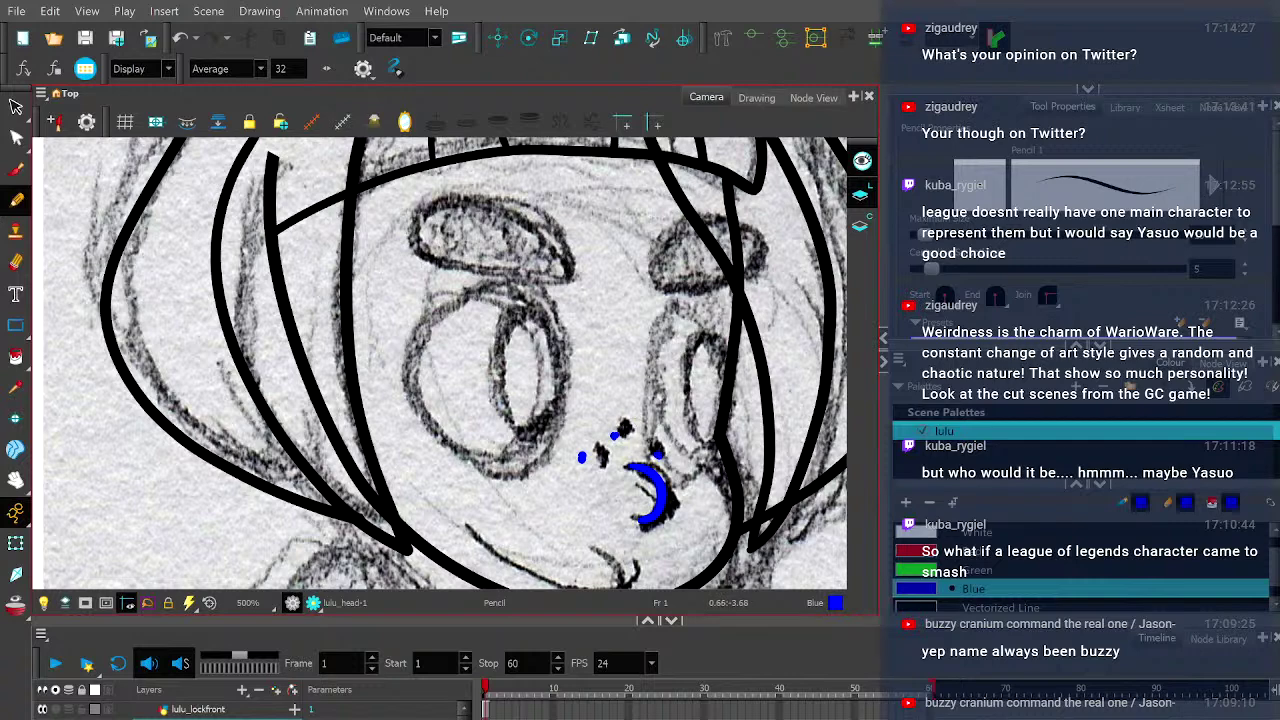
scroll(614, 434, down, 2)
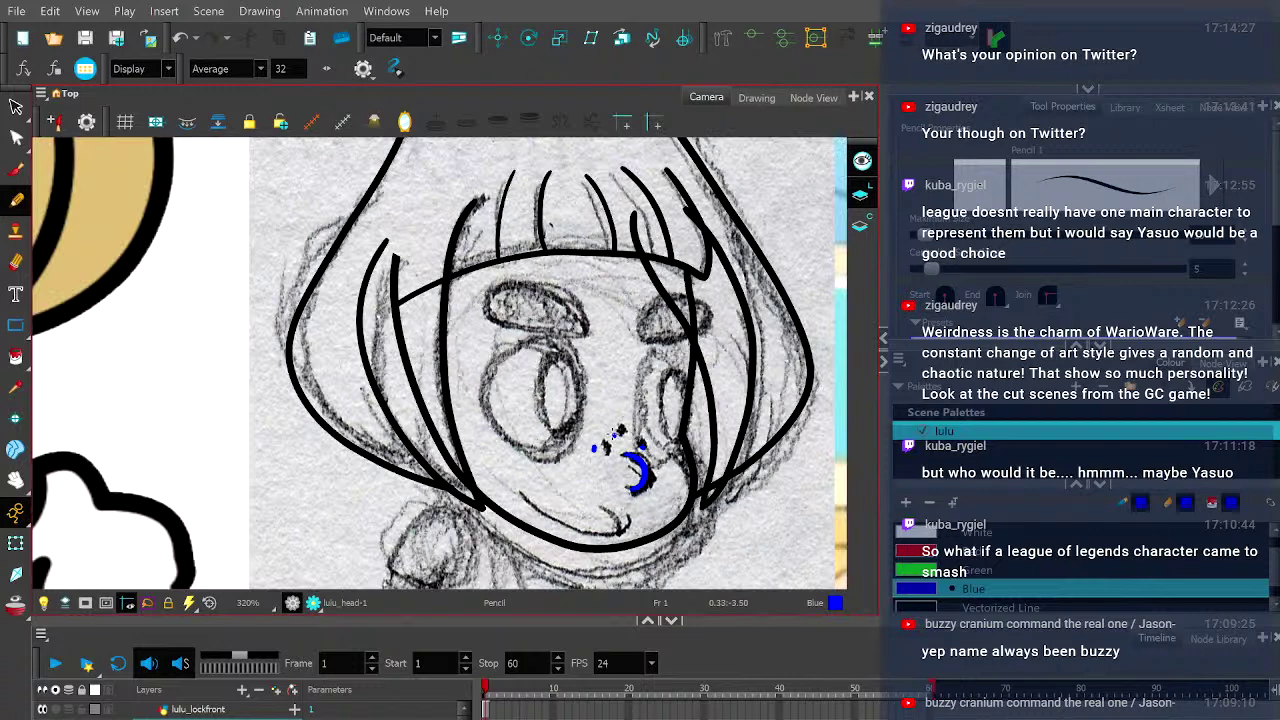
scroll(614, 434, down, 2)
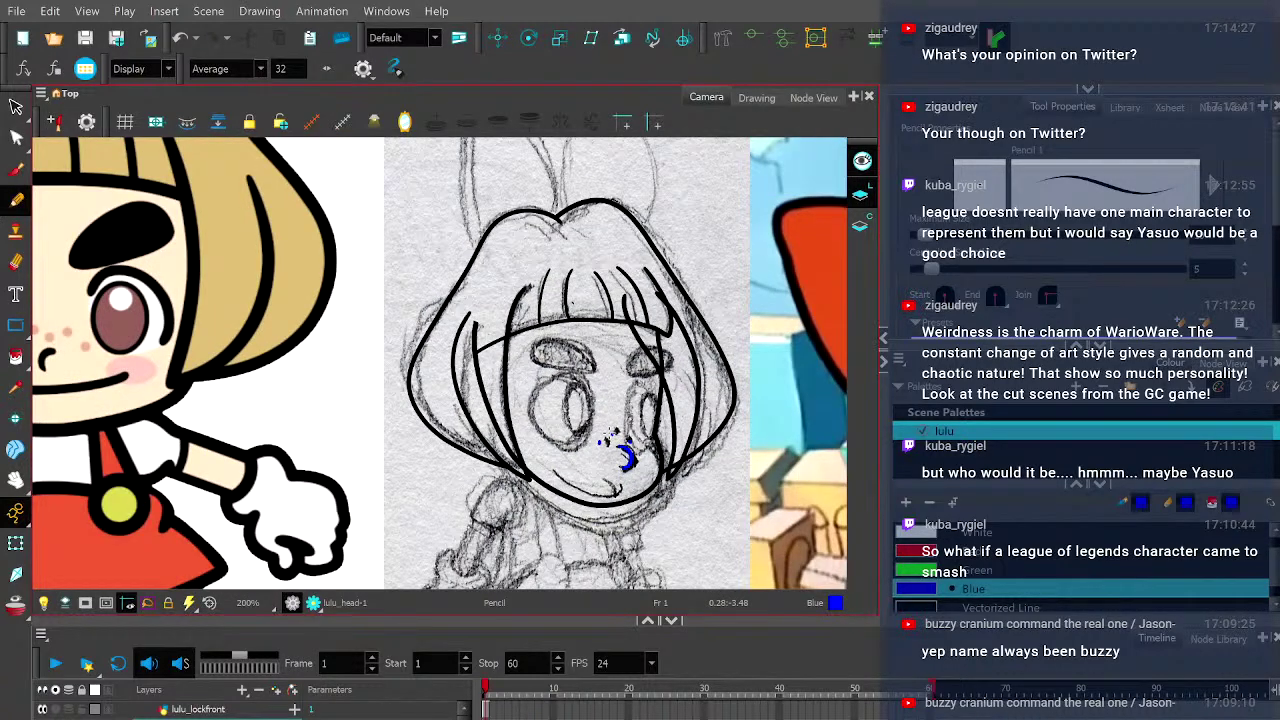
click(611, 429)
mouse_move(611, 432)
mouse_down()
mouse_move(530, 410)
mouse_move(500, 362)
mouse_up()
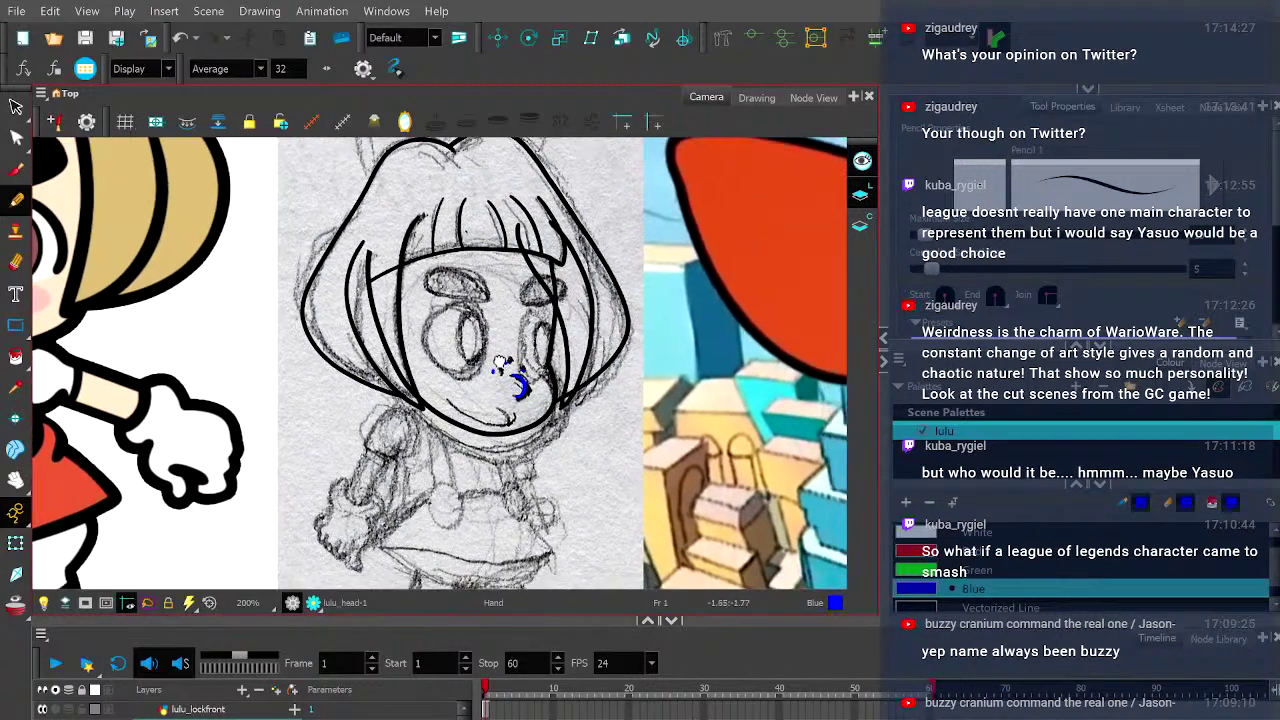
scroll(500, 362, down, 3)
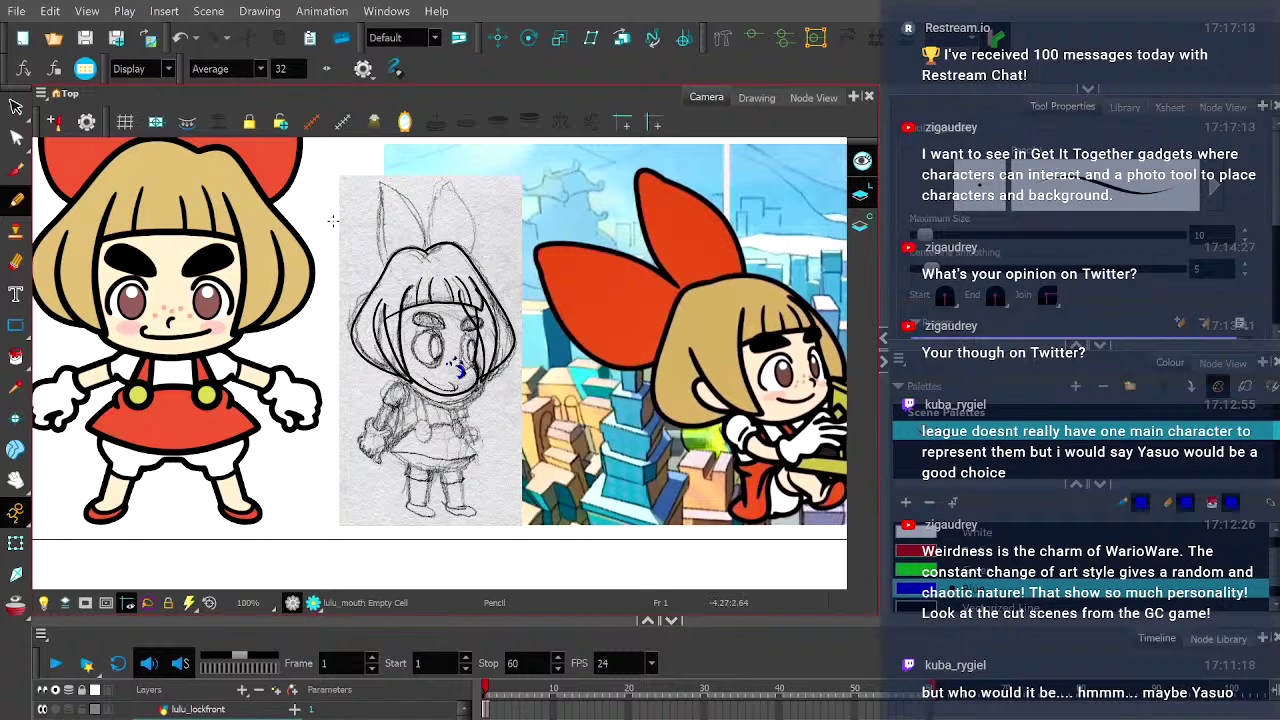
scroll(440, 400, up, 2)
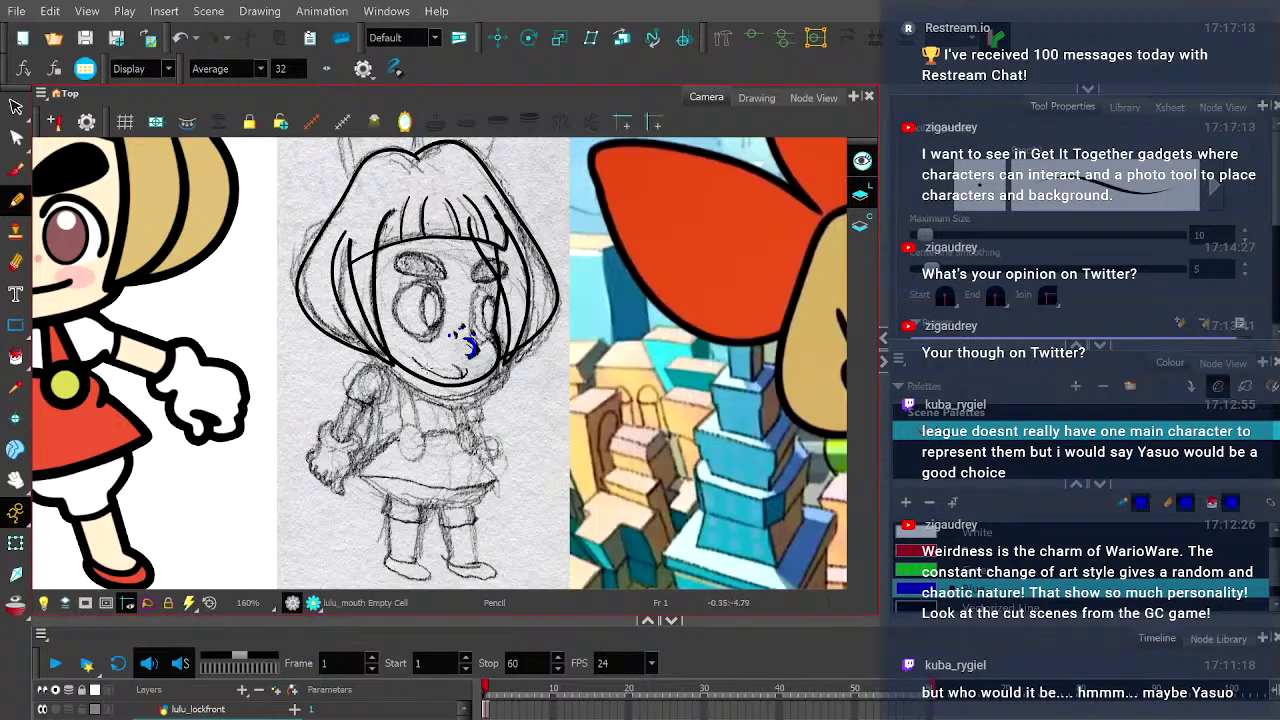
scroll(419, 358, up, 2)
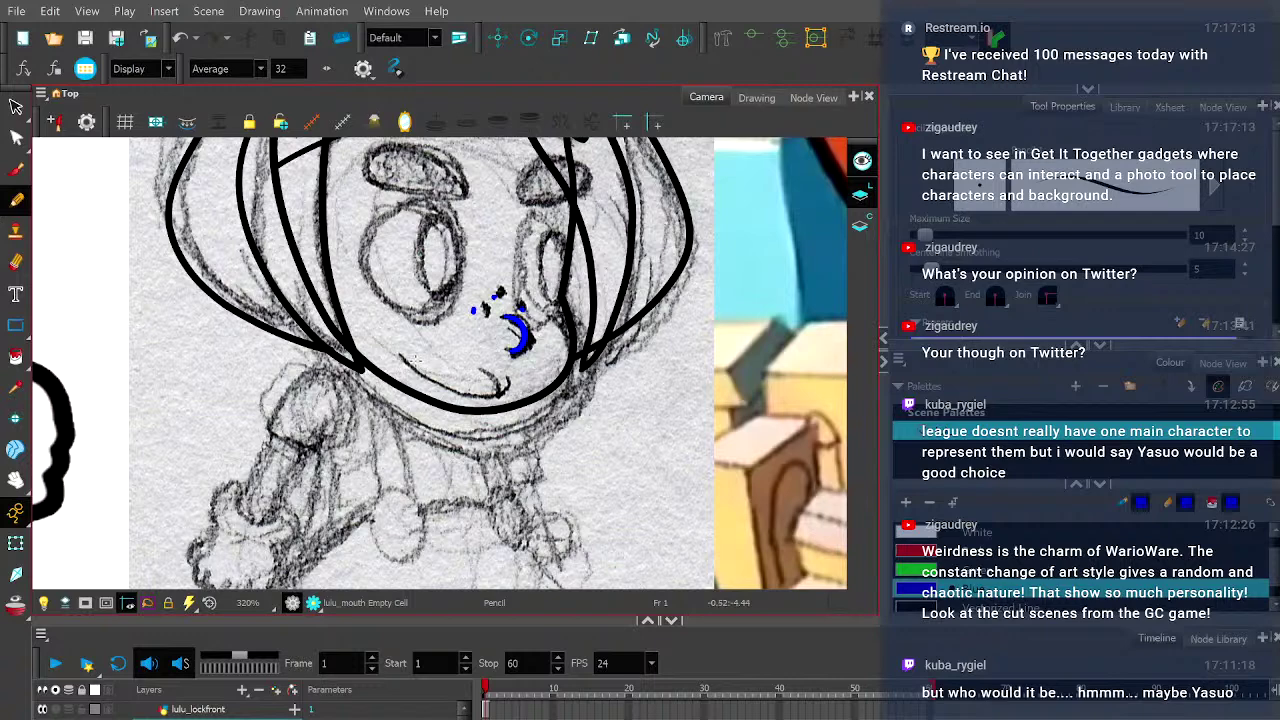
scroll(417, 358, up, 3)
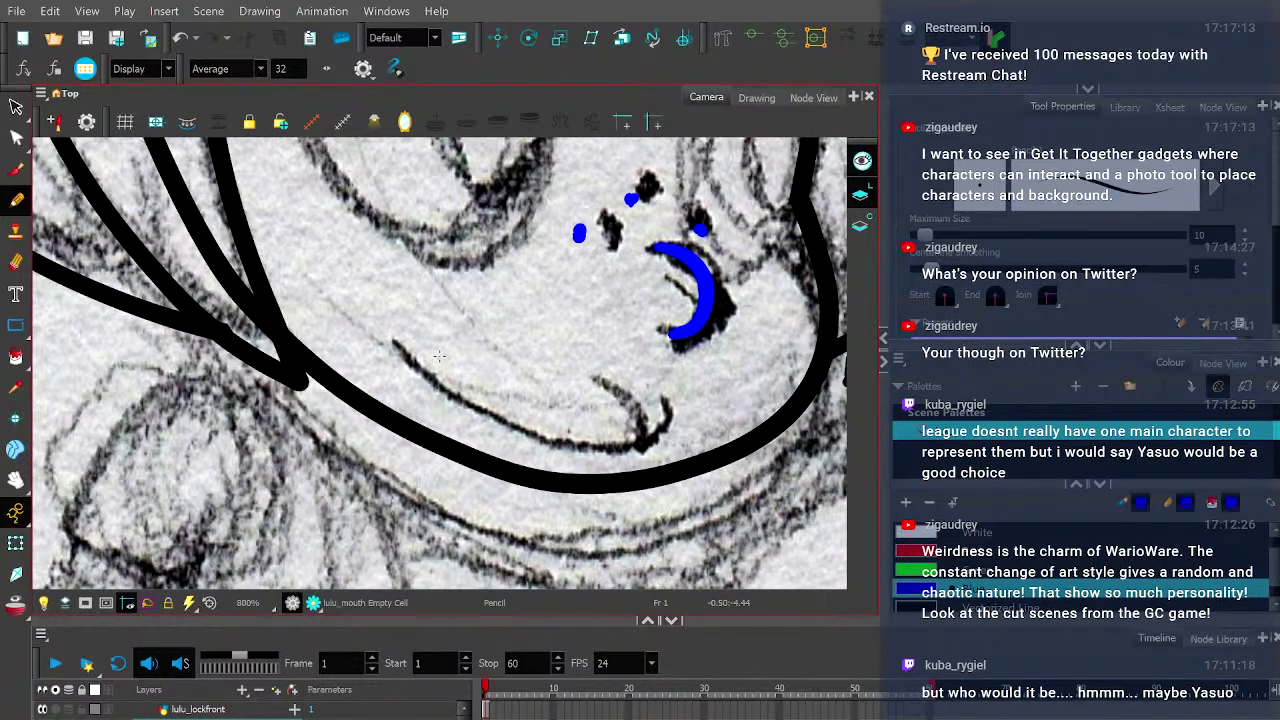
drag(392, 338, 472, 416)
key(ctrl+z)
mouse_move(395, 344)
mouse_down()
mouse_move(434, 385)
mouse_move(546, 443)
mouse_move(625, 450)
mouse_move(651, 422)
mouse_move(632, 394)
mouse_up()
key(ctrl+z)
mouse_move(392, 342)
mouse_down()
mouse_move(455, 394)
mouse_move(556, 442)
mouse_move(624, 450)
mouse_move(659, 434)
mouse_move(643, 397)
mouse_move(604, 371)
mouse_up()
key(ctrl+z)
- Trace the sketched smile on the lulu_mouth drawing with one blue pencil stroke that hooks upward below the nose
mouse_move(394, 337)
mouse_down()
mouse_move(432, 378)
mouse_move(526, 431)
mouse_move(641, 433)
mouse_move(617, 381)
mouse_up()
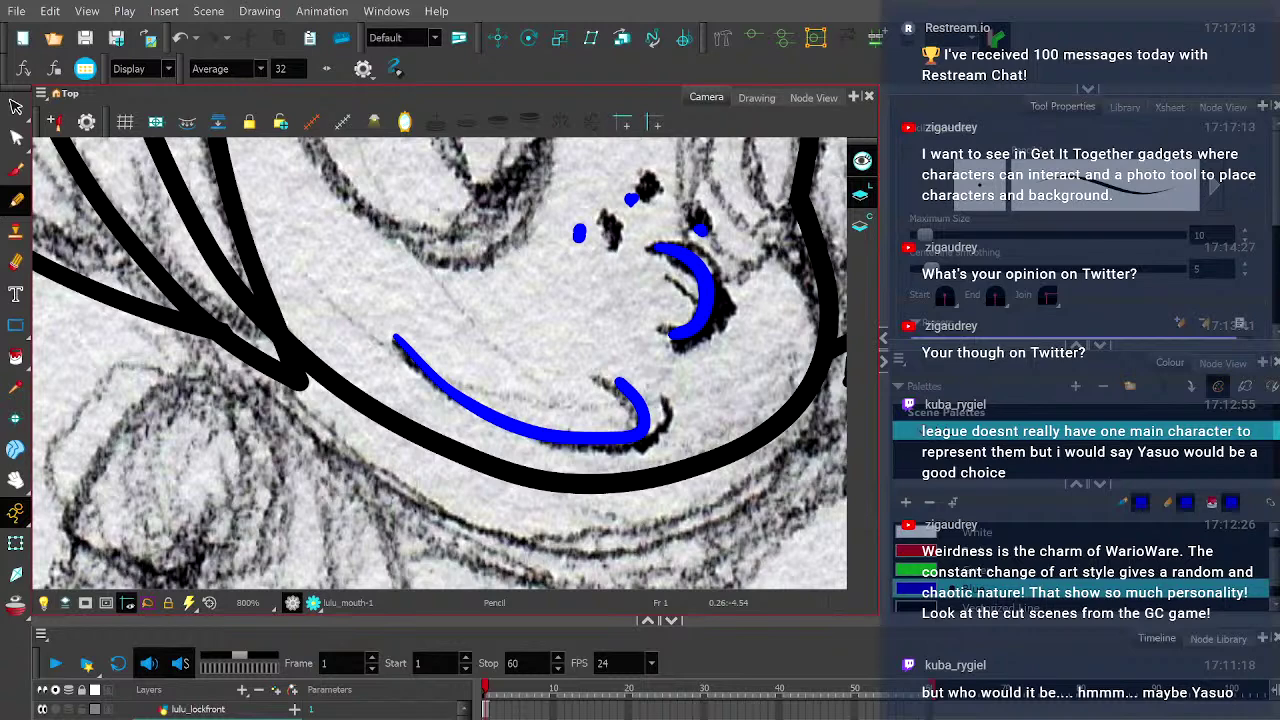
scroll(622, 349, down, 4)
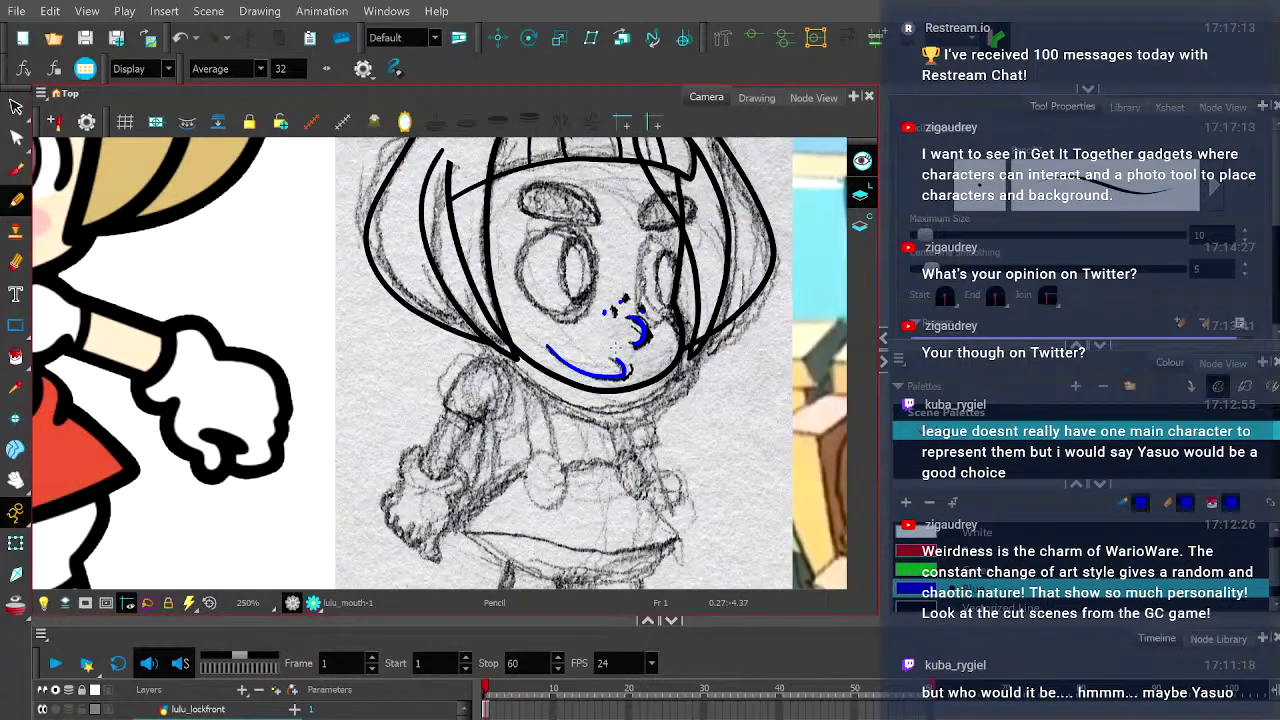
scroll(614, 348, down, 1)
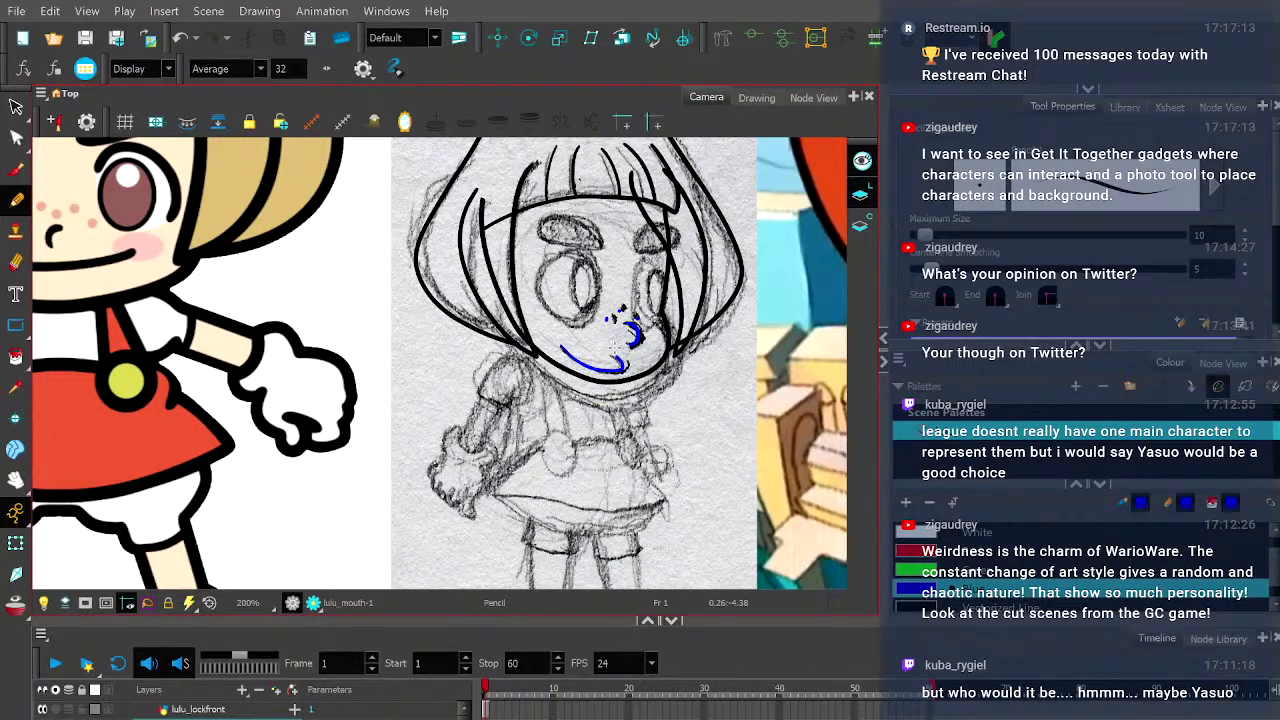
scroll(605, 358, down, 3)
scroll(605, 358, up, 3)
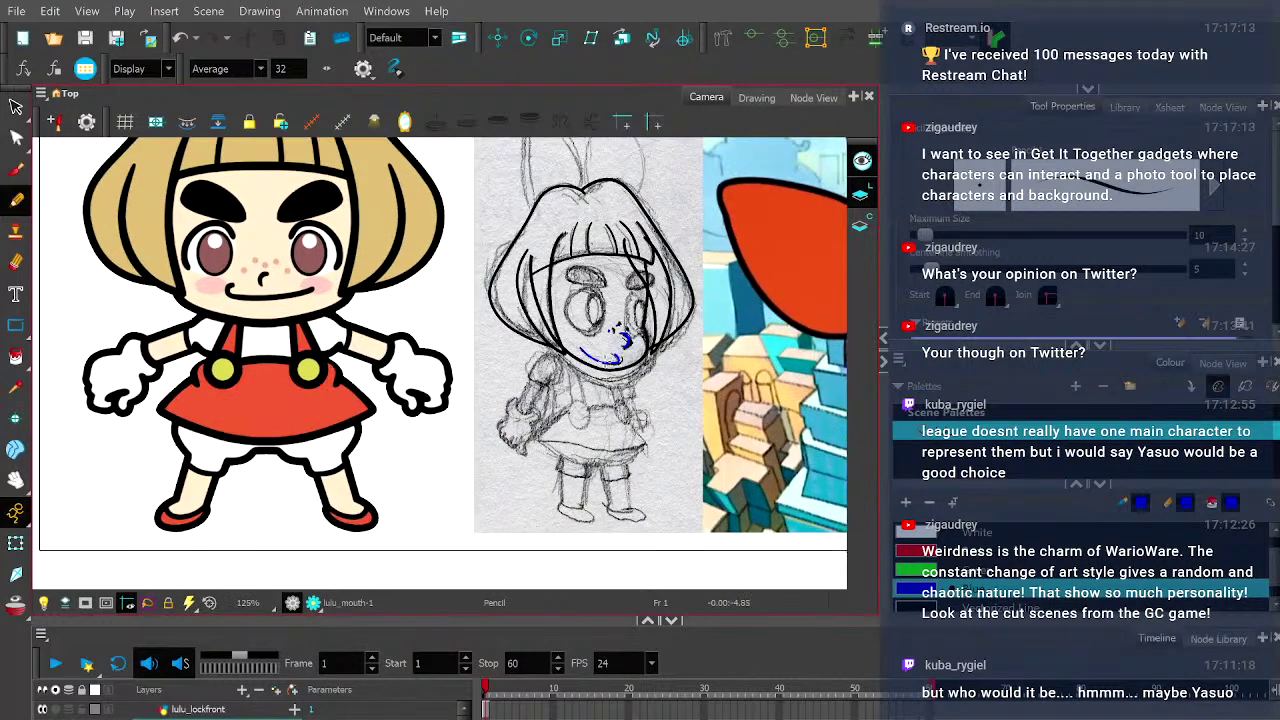
drag(605, 360, 621, 434)
scroll(621, 434, down, 2)
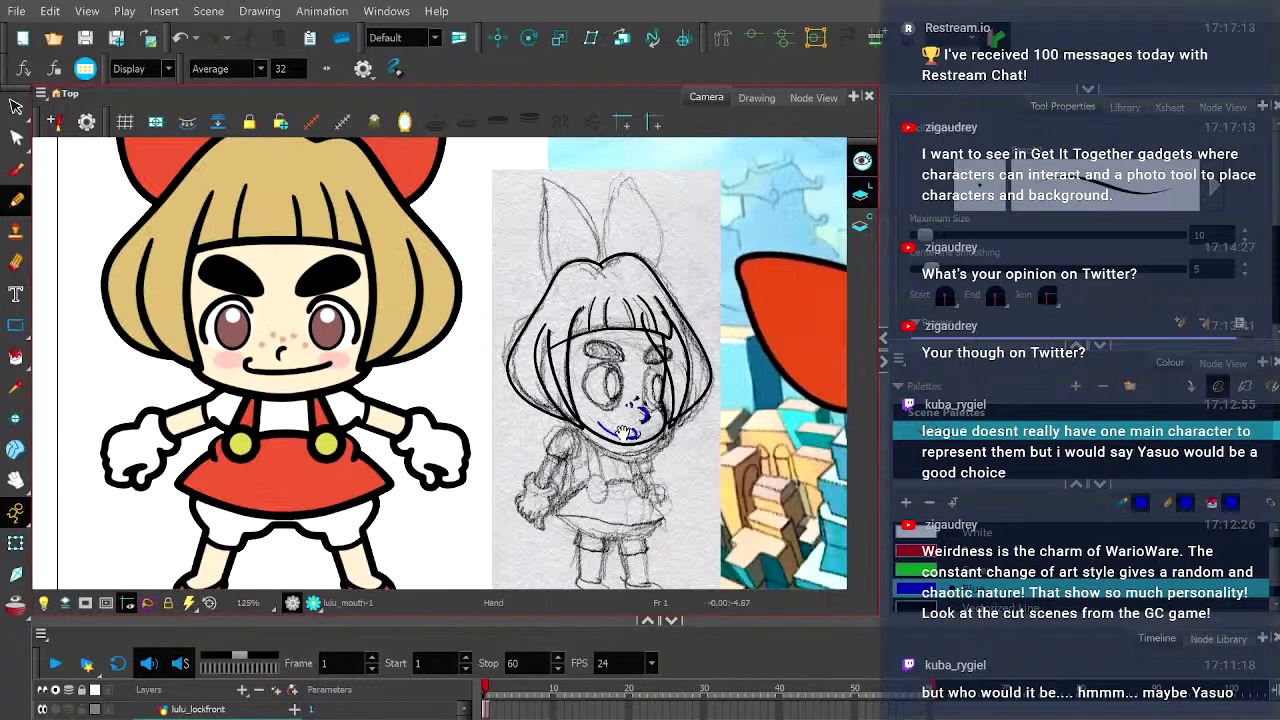
- Inspect the contour points of the blue smile stroke on the lulu_mouth drawing
scroll(638, 452, up, 2)
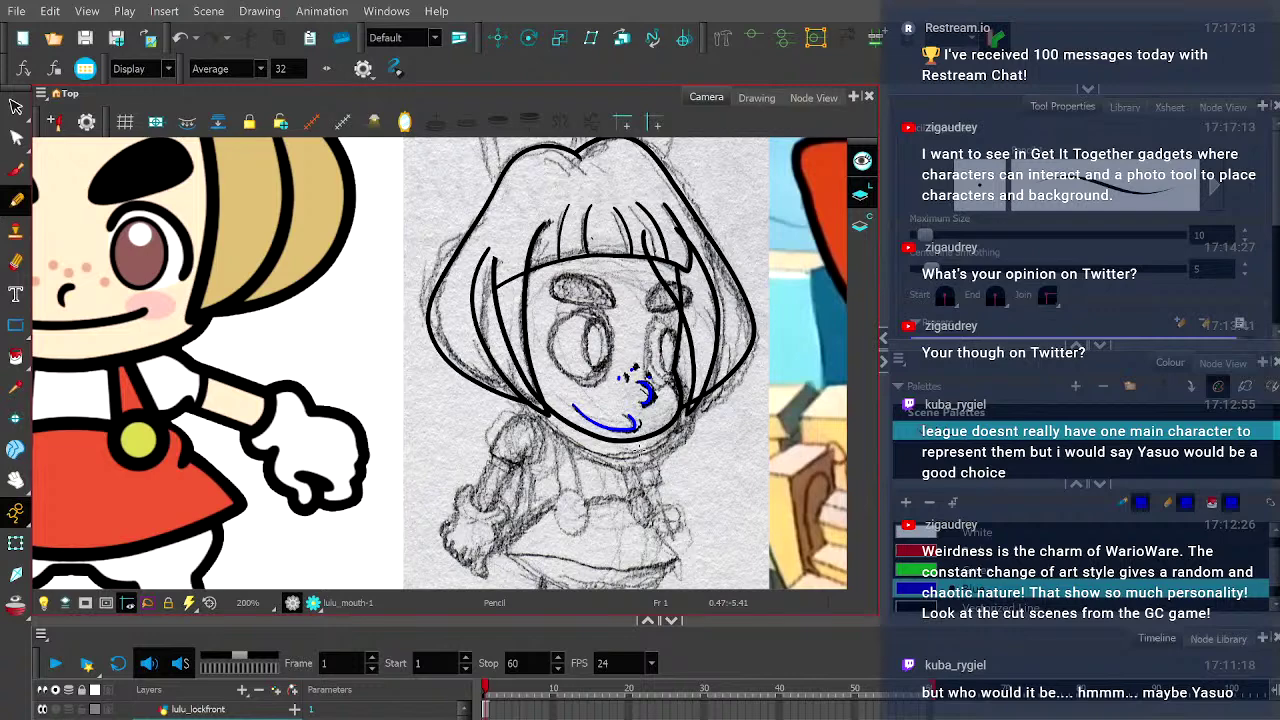
scroll(613, 432, up, 3)
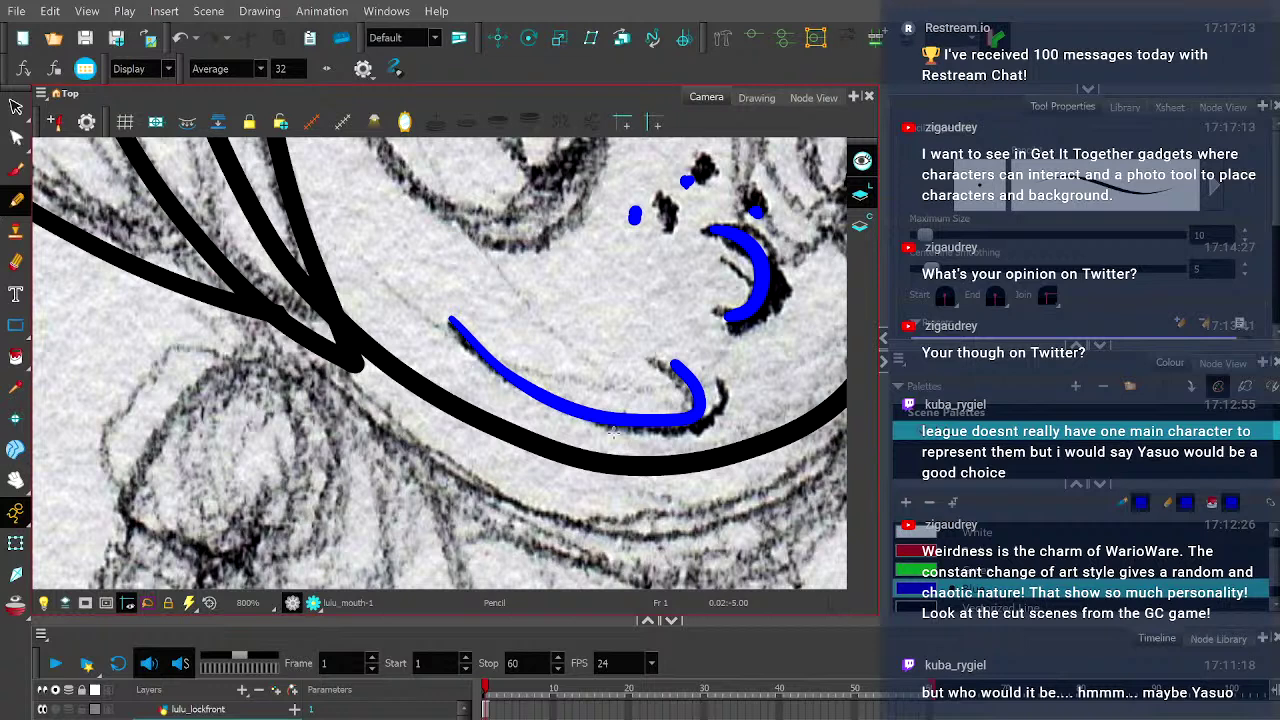
click(16, 137)
click(688, 388)
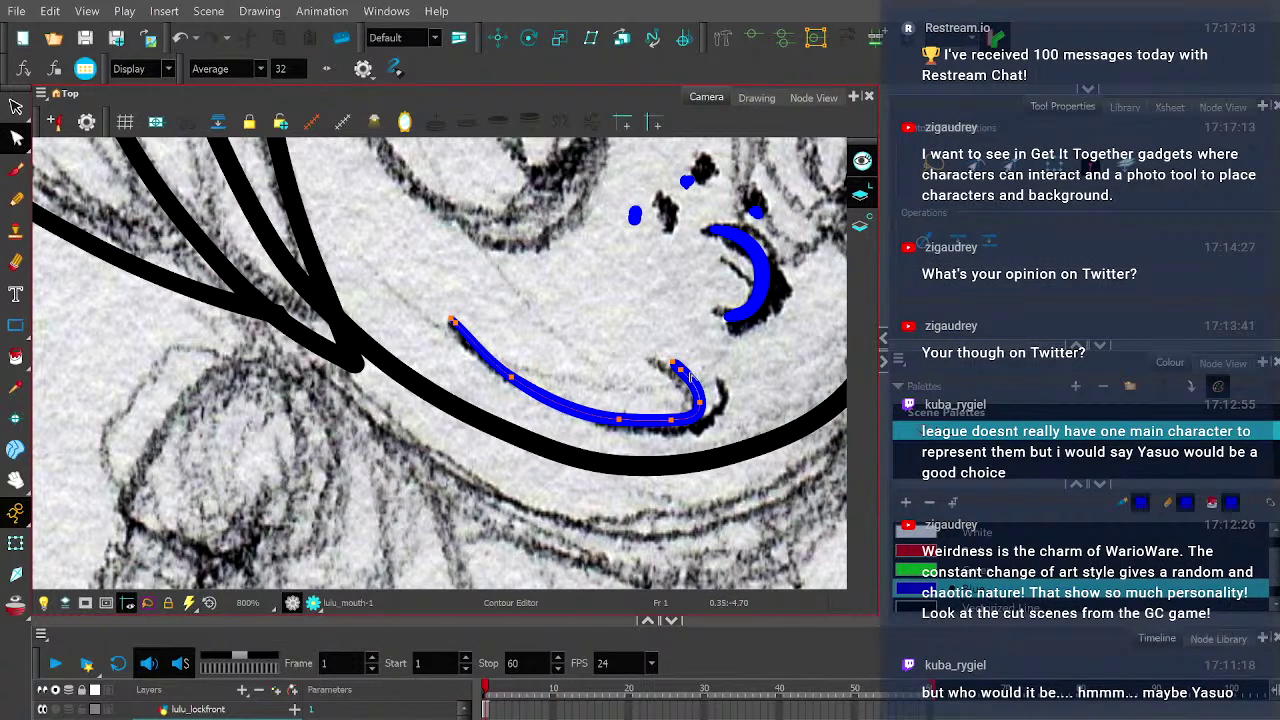
click(16, 107)
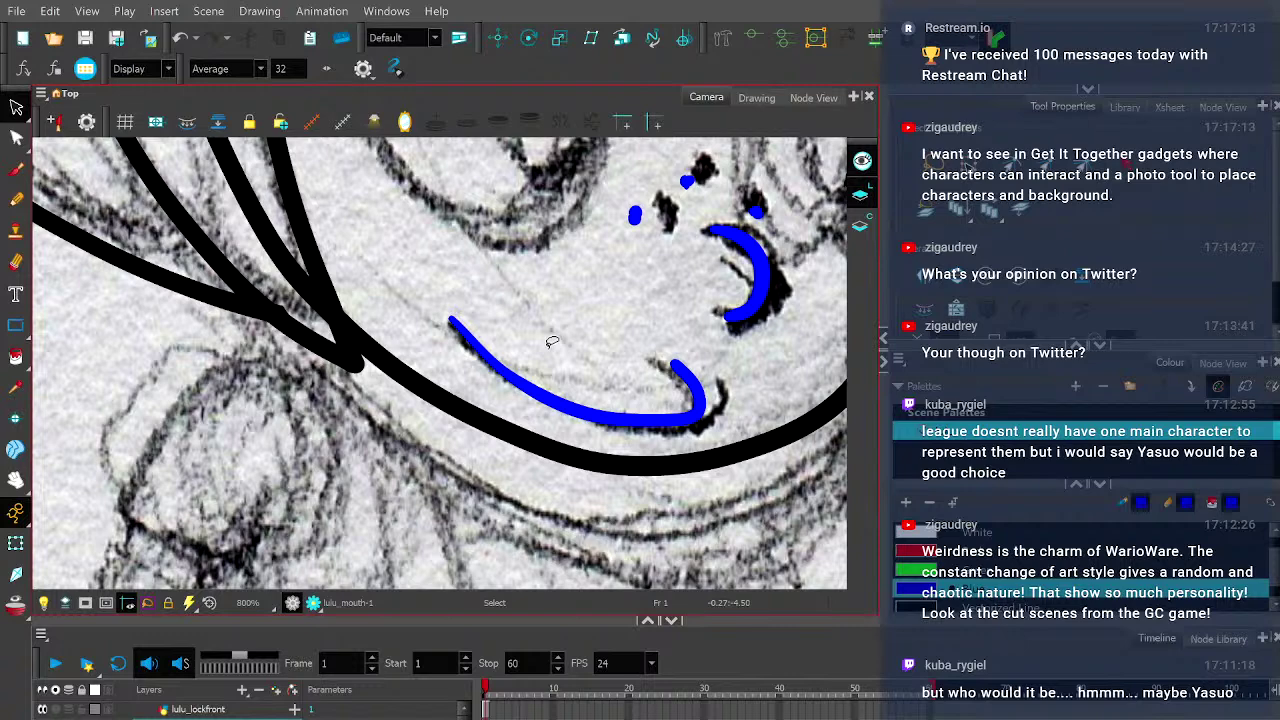
scroll(563, 337, down, 2)
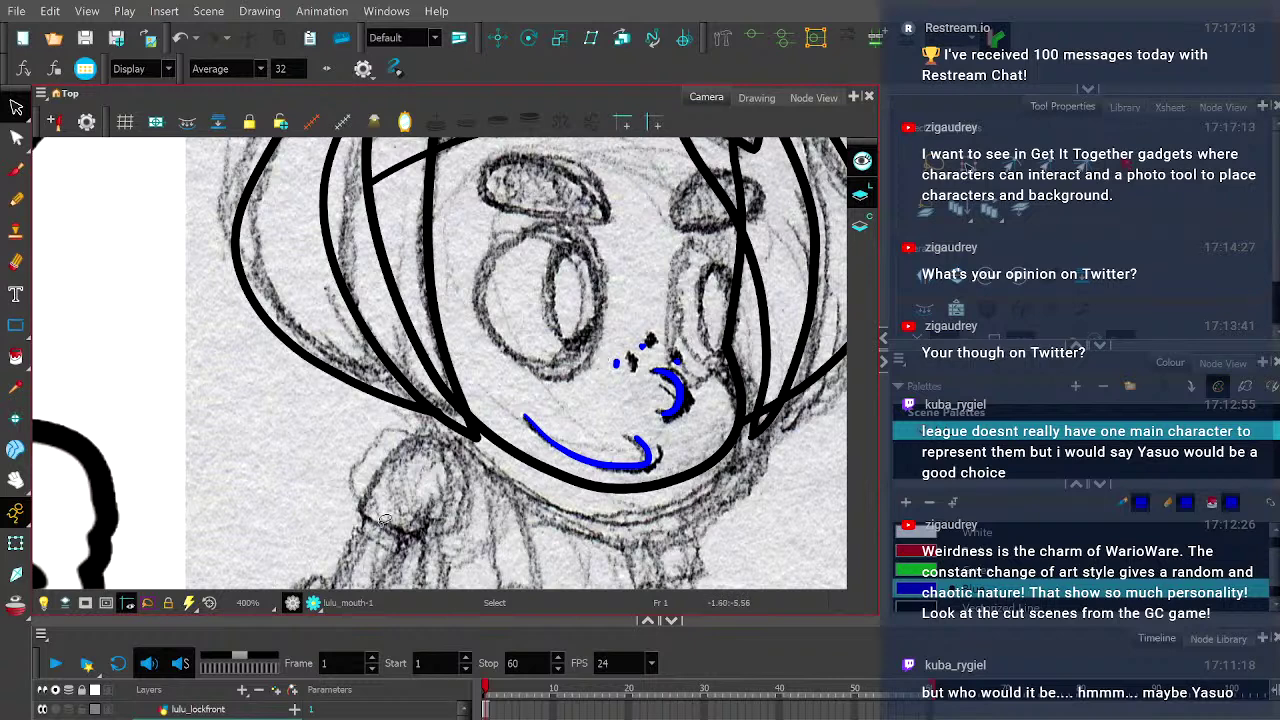
click(440, 512)
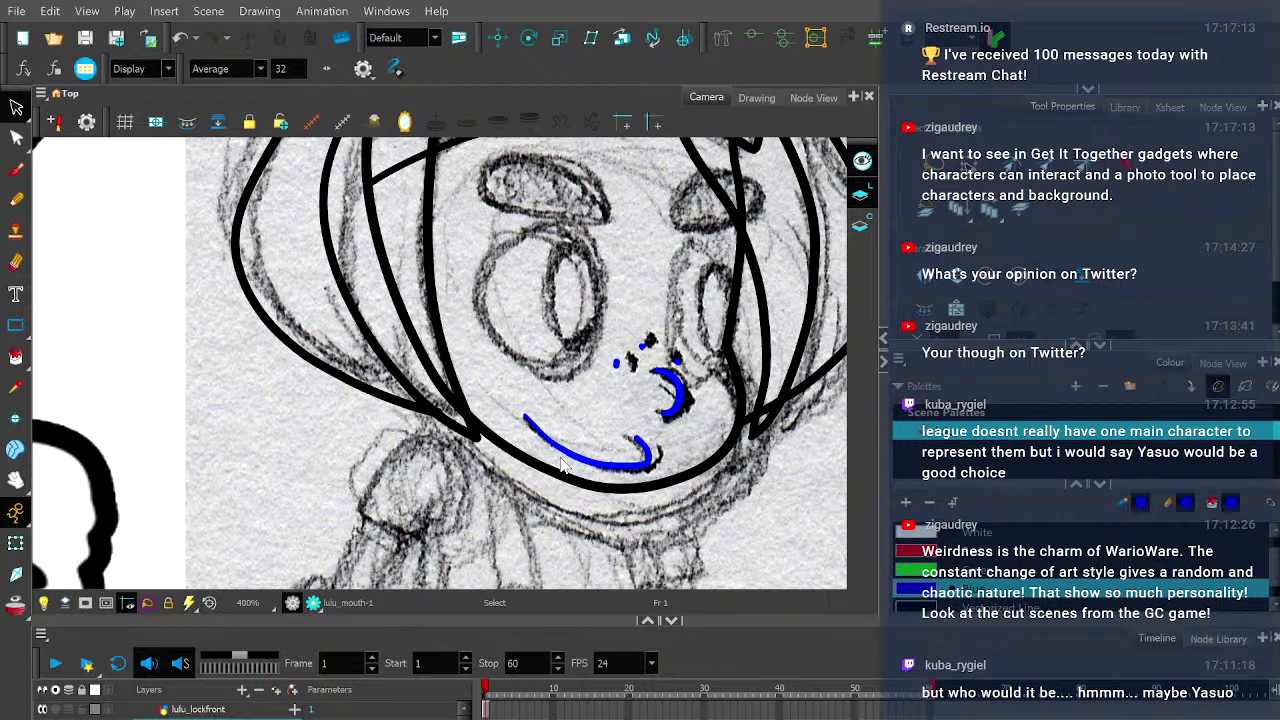
- Trace the larger sketched eye with one closed blue pencil outline on the lulu_eyefront drawing, using the reference character's eyes as a guide
click(16, 200)
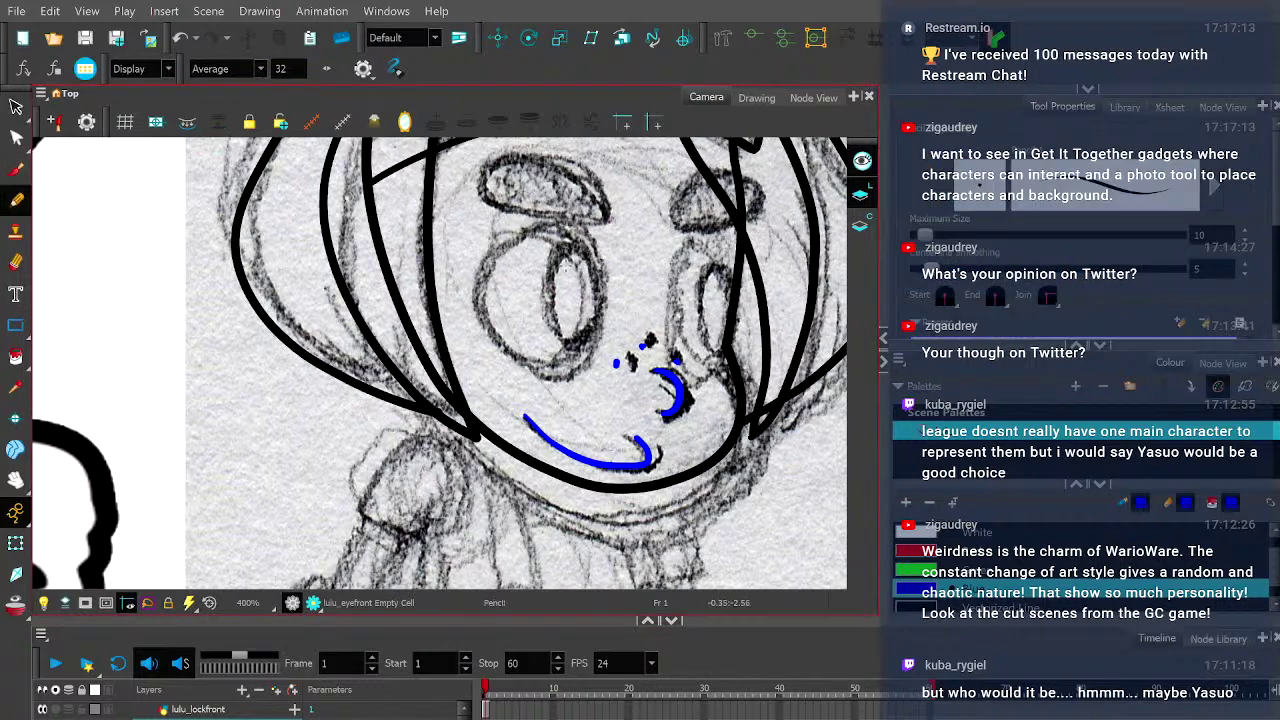
scroll(560, 268, down, 5)
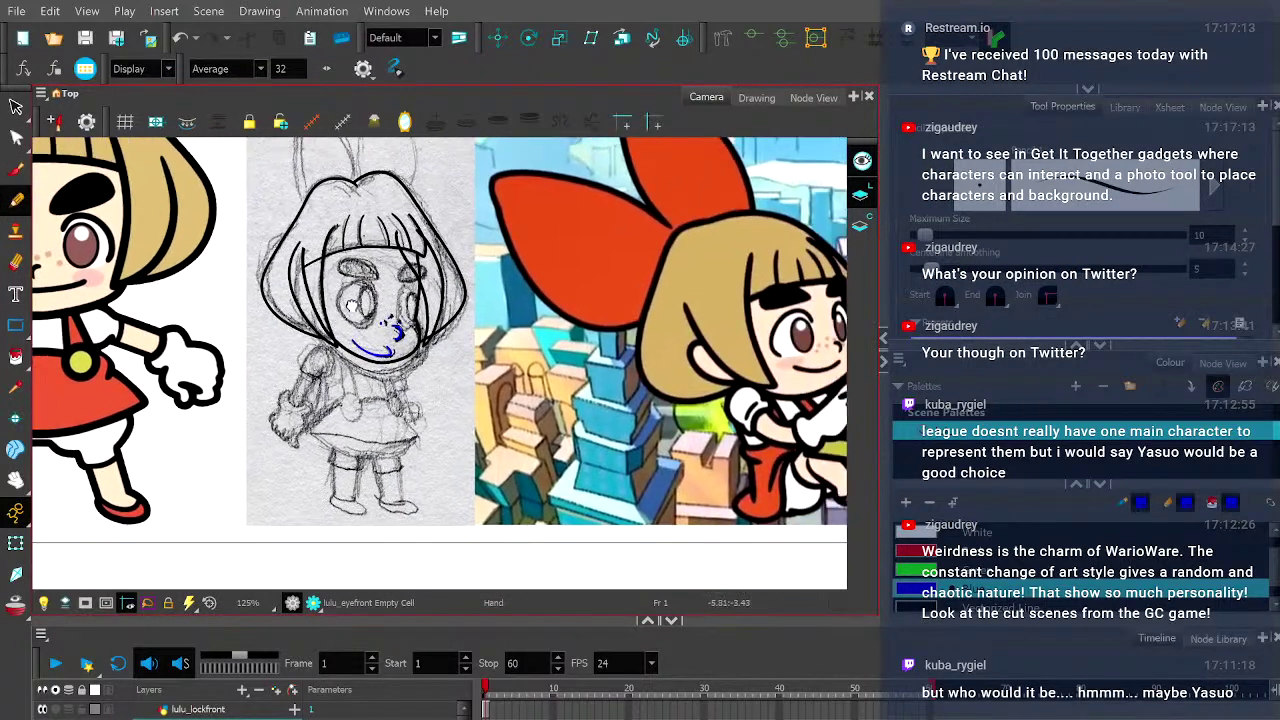
scroll(708, 352, up, 4)
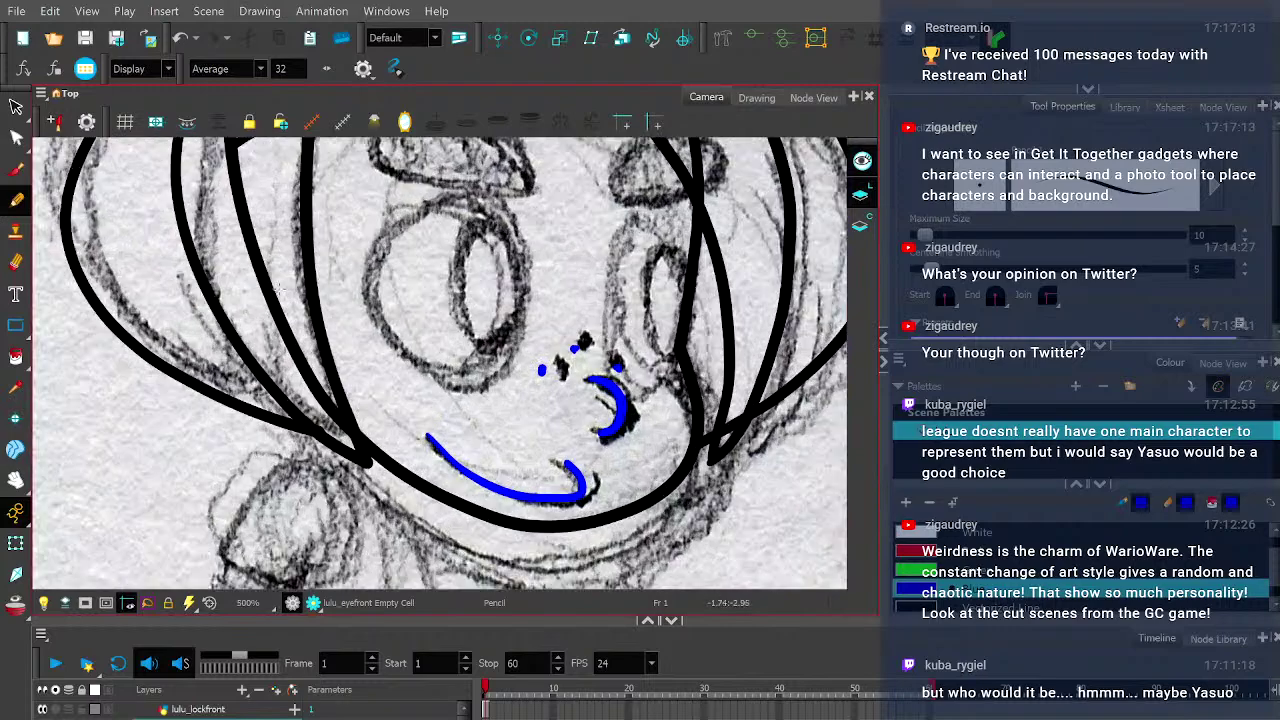
scroll(460, 336, down, 5)
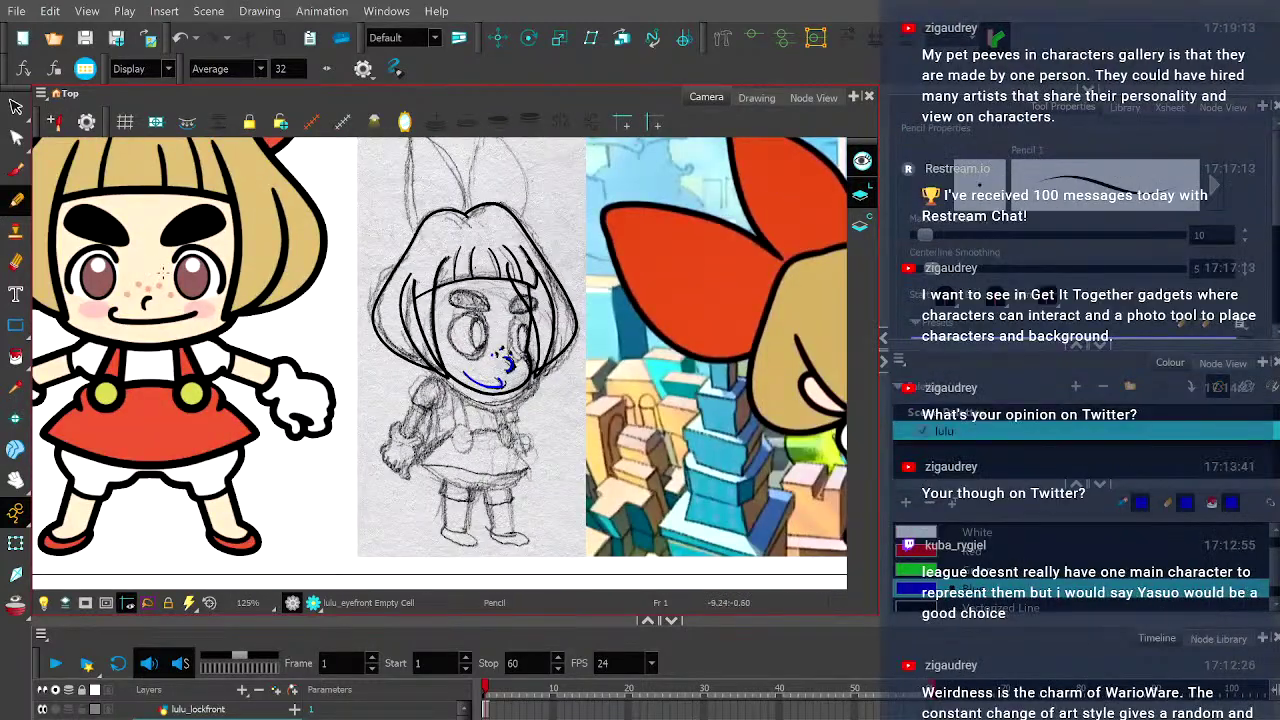
drag(545, 344, 640, 308)
scroll(241, 276, up, 5)
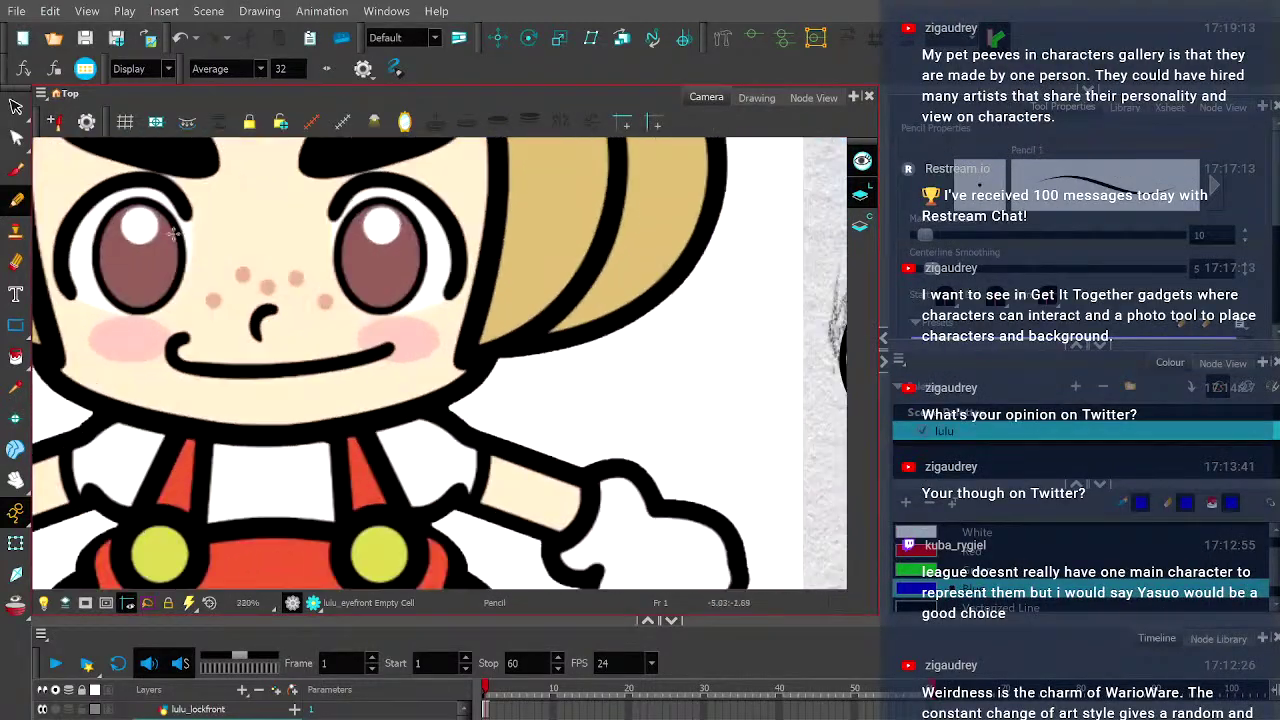
scroll(241, 276, down, 5)
drag(736, 349, 596, 349)
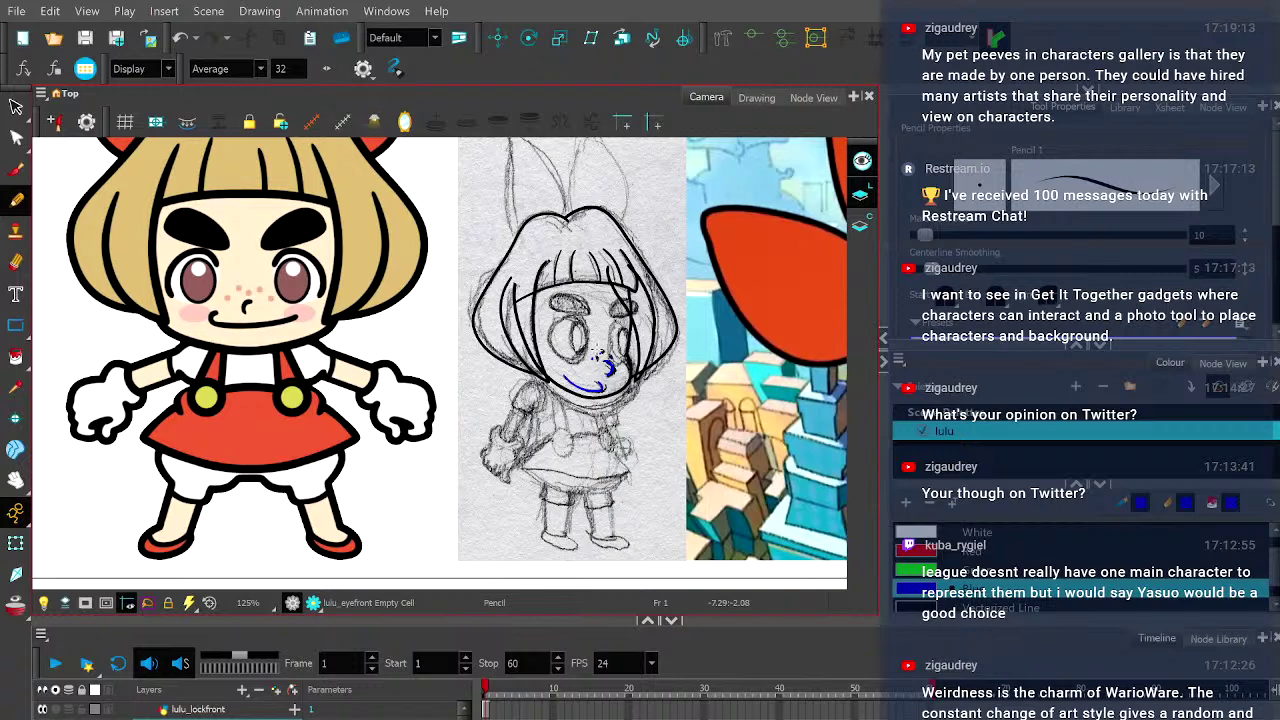
scroll(598, 351, up, 5)
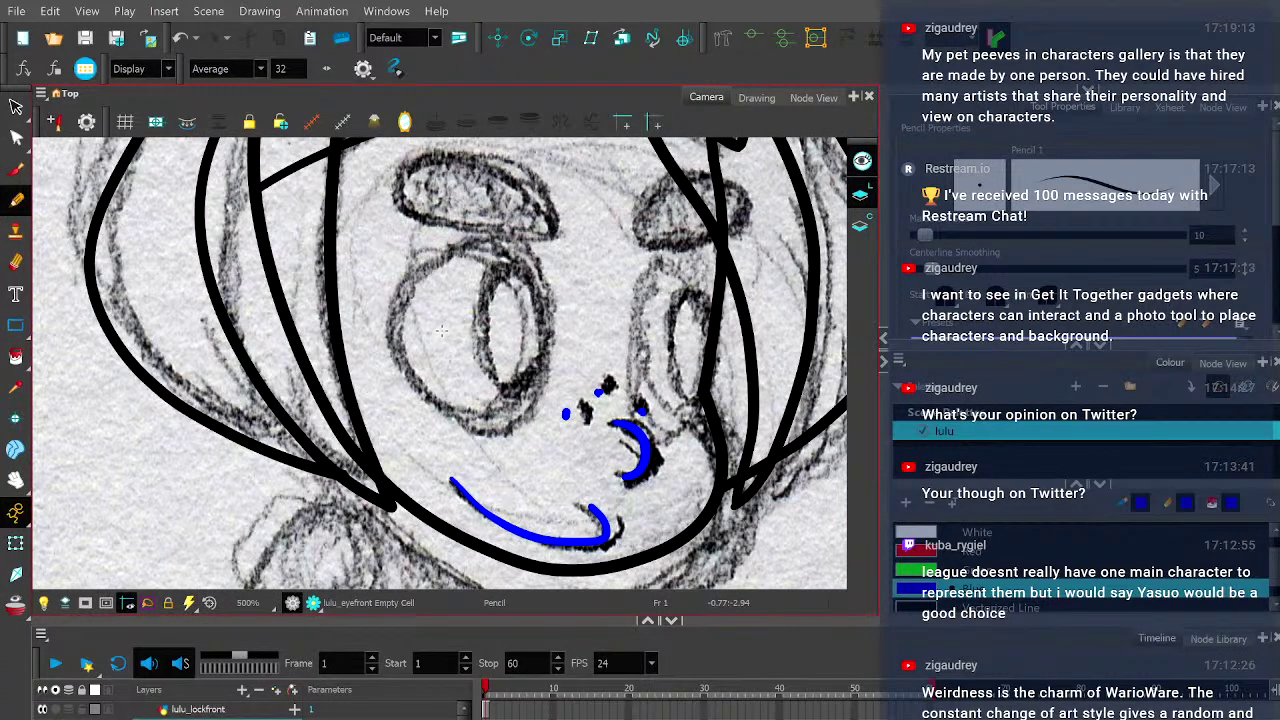
mouse_move(525, 420)
mouse_down()
mouse_move(430, 401)
mouse_move(395, 355)
mouse_move(427, 275)
mouse_move(509, 240)
mouse_move(547, 328)
mouse_move(518, 423)
mouse_up()
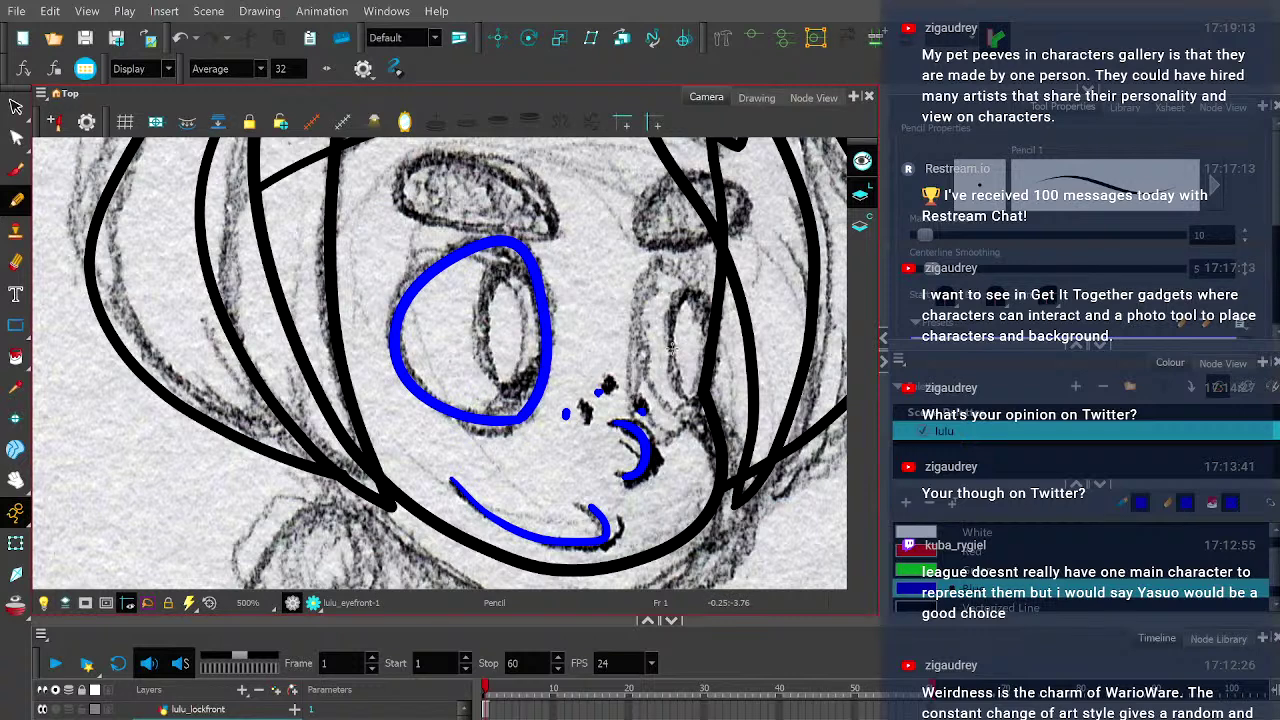
- Trace the smaller far eye with a closed, narrow blue pencil oval on the lulu_eyefront drawing, redrawing the first attempt
mouse_move(643, 352)
mouse_down()
mouse_move(641, 287)
mouse_move(666, 274)
mouse_move(690, 289)
mouse_move(698, 362)
mouse_move(680, 397)
mouse_move(645, 362)
mouse_up()
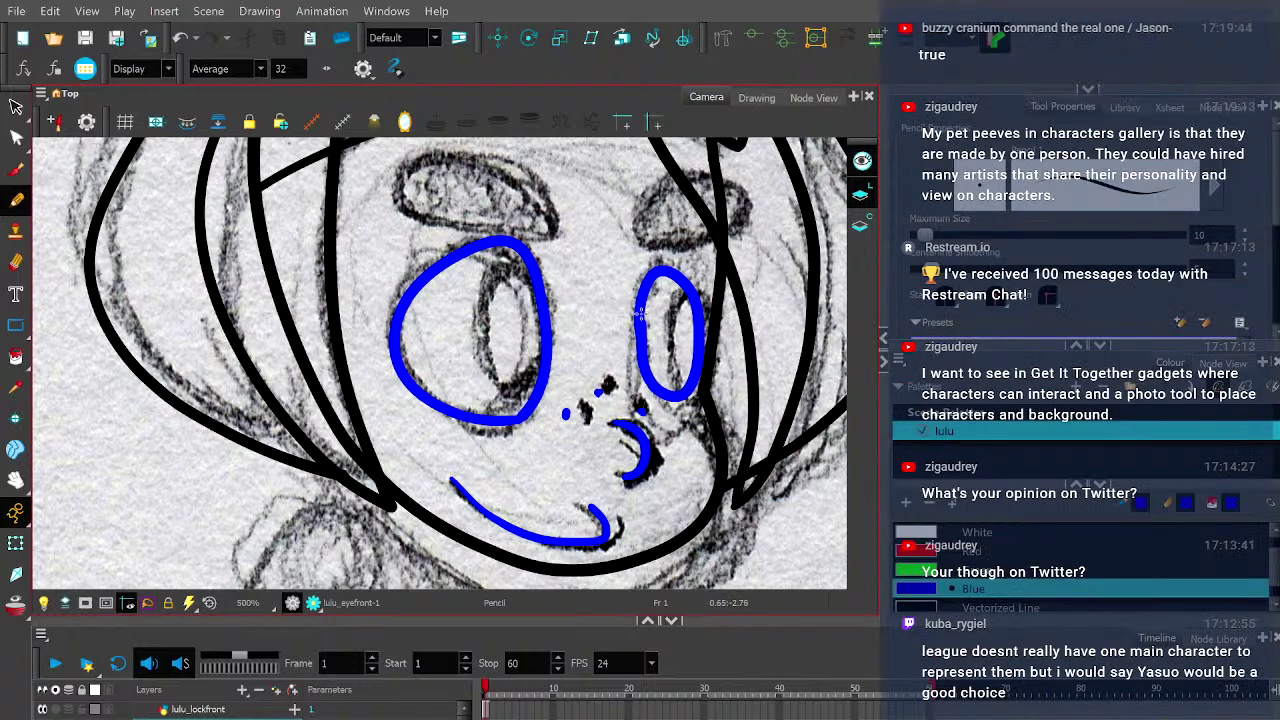
key(ctrl+z)
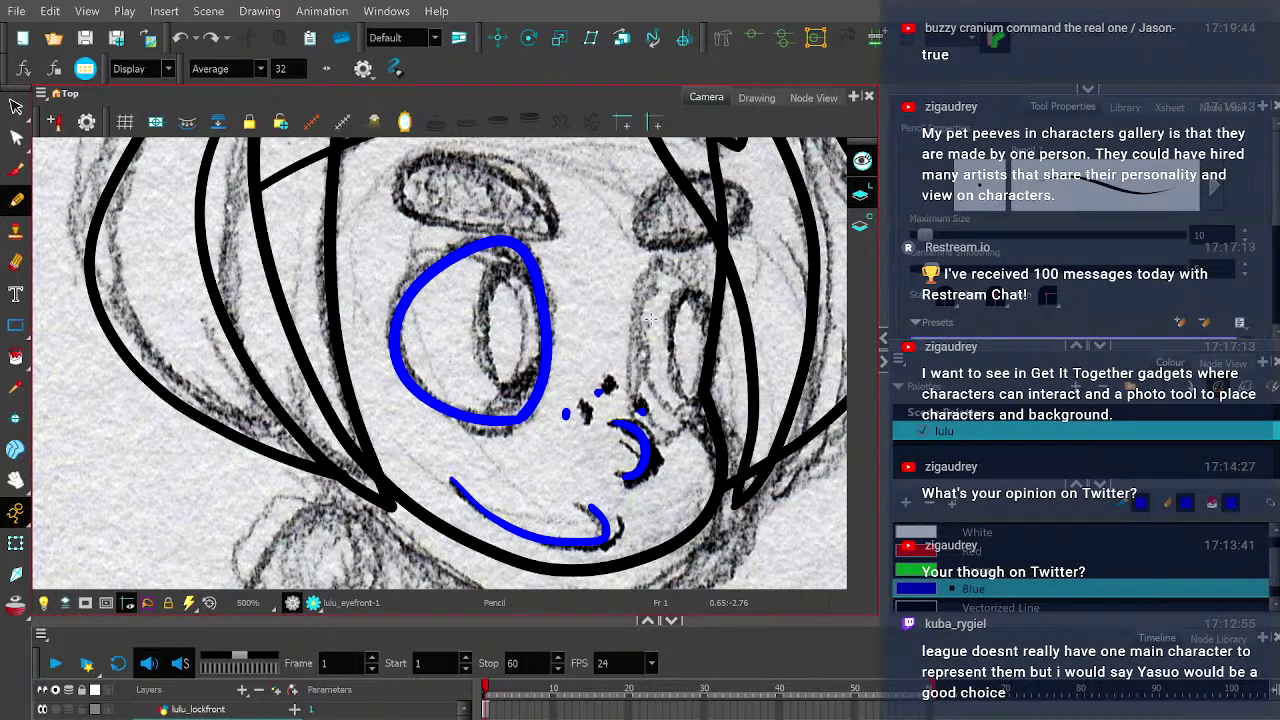
mouse_move(655, 395)
mouse_down()
mouse_move(640, 336)
mouse_move(656, 263)
mouse_move(689, 270)
mouse_move(706, 318)
mouse_move(688, 380)
mouse_move(648, 396)
mouse_move(645, 380)
mouse_up()
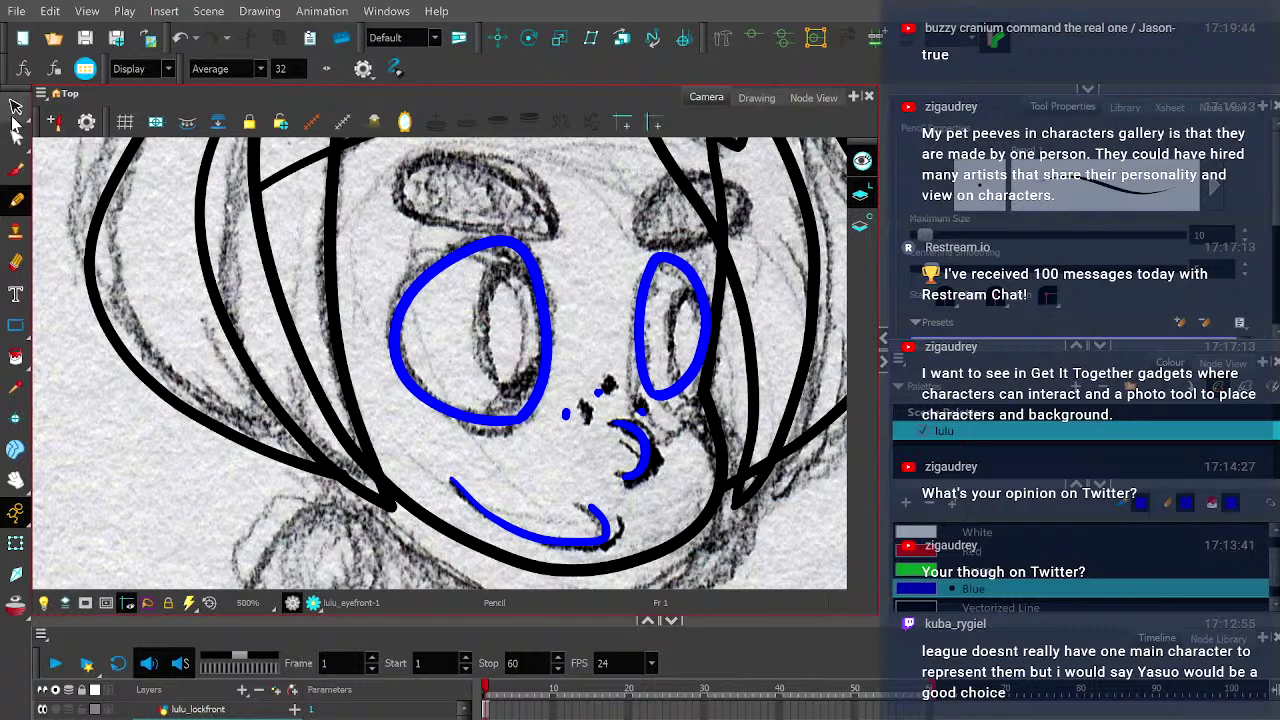
- Scale the far eye's blue outline slightly wider and taller so it overlaps the edge of the face
click(16, 107)
scroll(610, 340, up, 1)
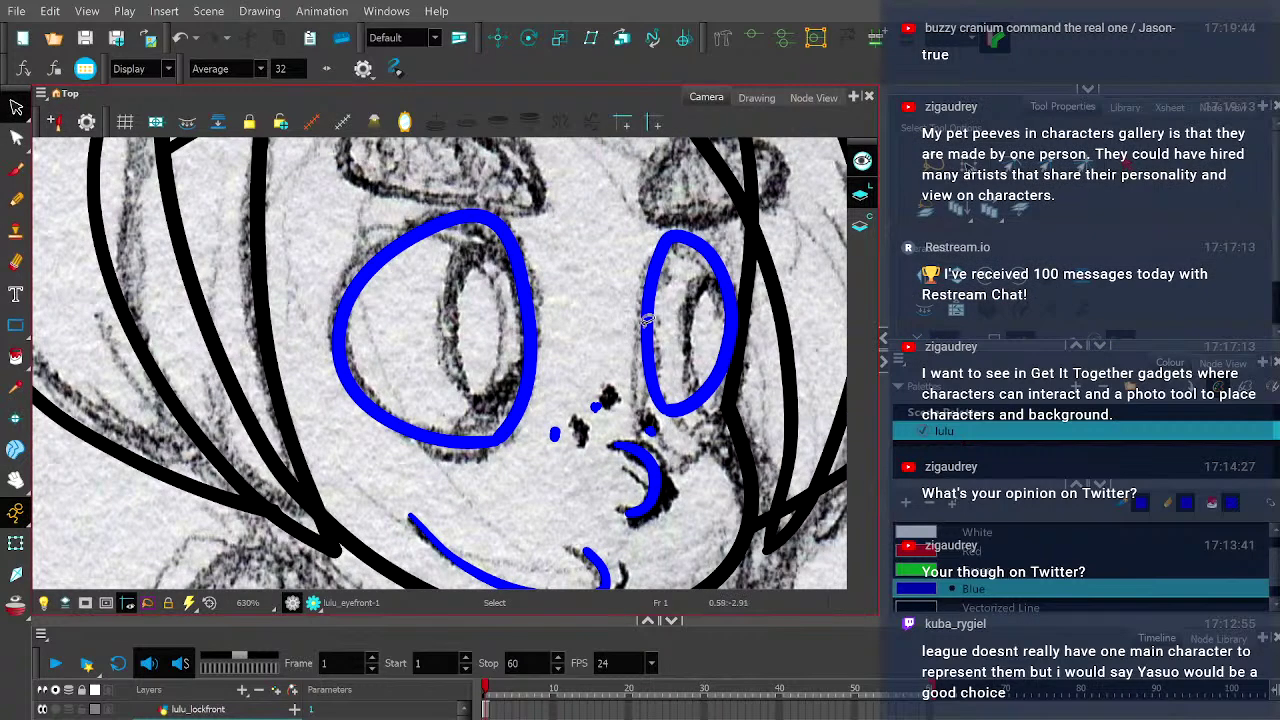
click(645, 322)
click(740, 418)
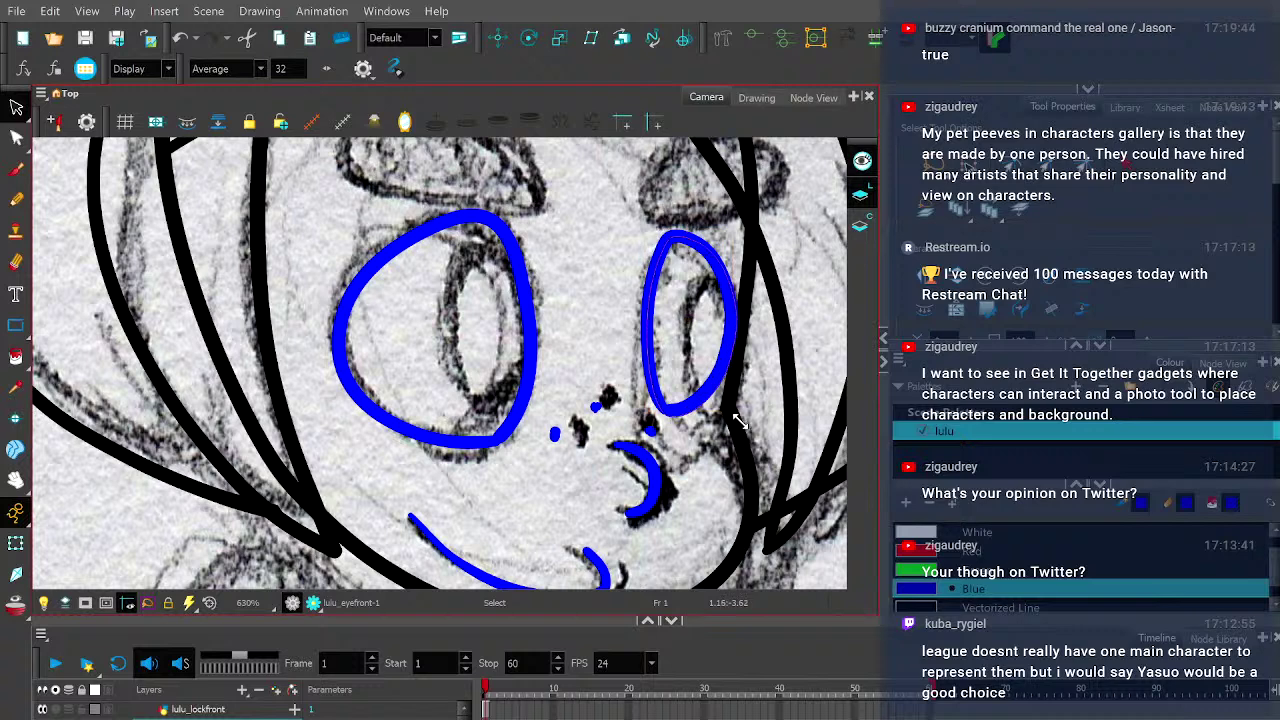
drag(742, 420, 763, 423)
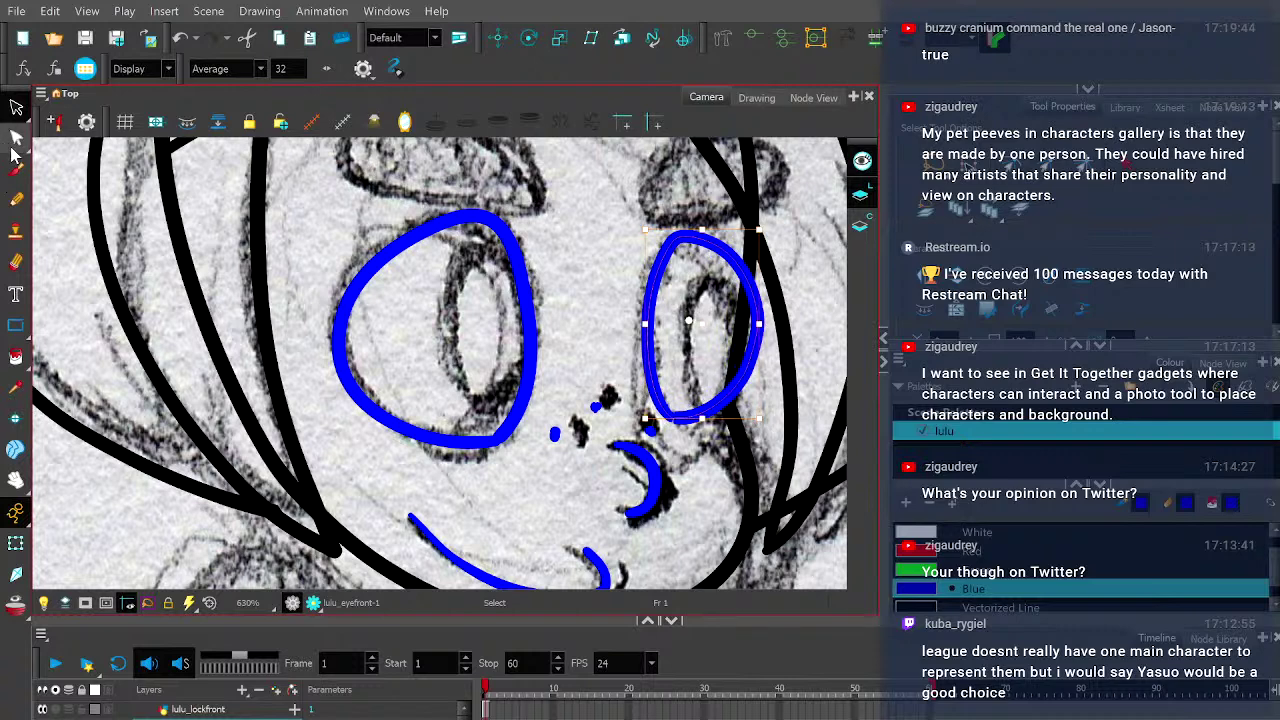
drag(712, 420, 712, 432)
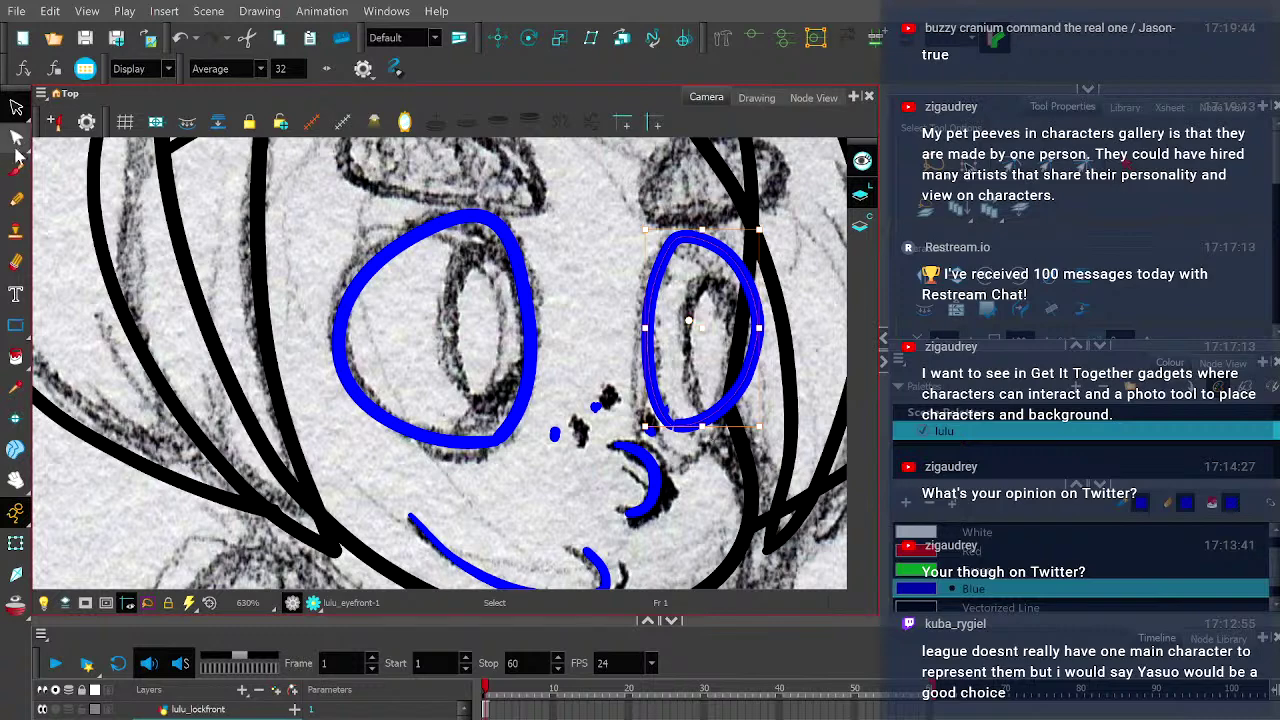
- Move the freckle nearest the far eye toward the other two freckles on the lulu_head drawing, and preview the render
scroll(610, 440, up, 2)
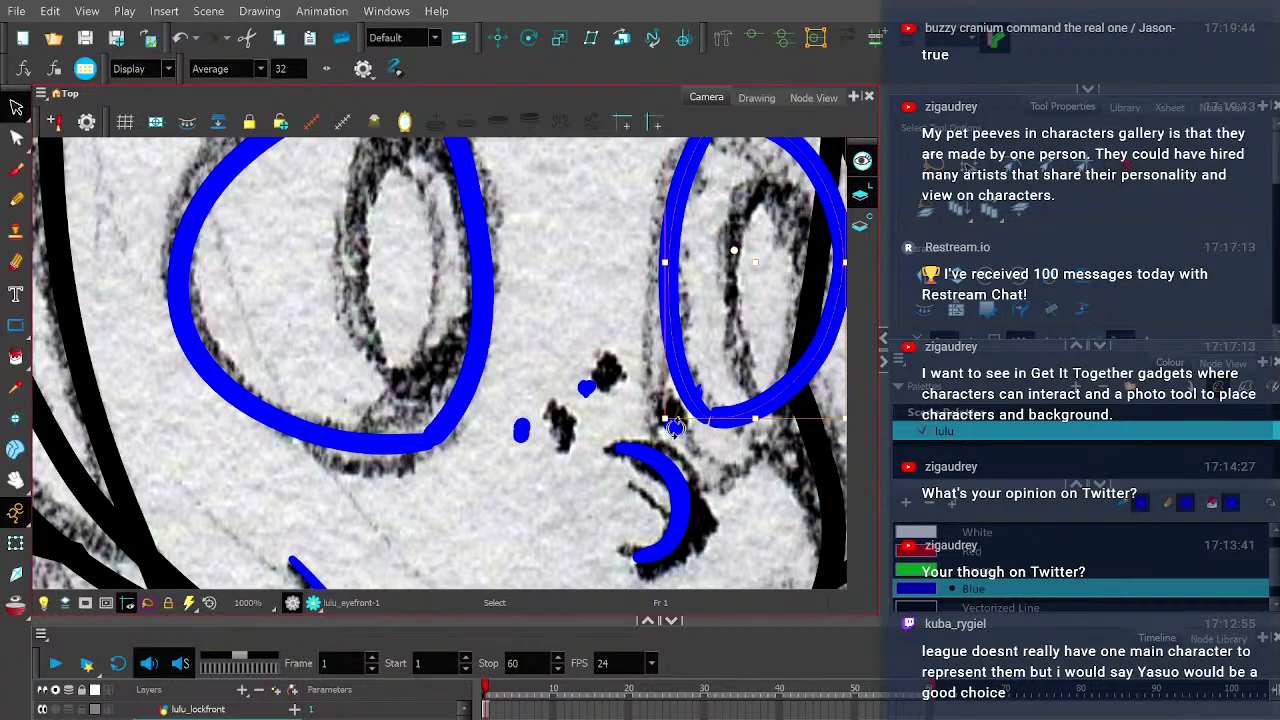
scroll(672, 424, up, 2)
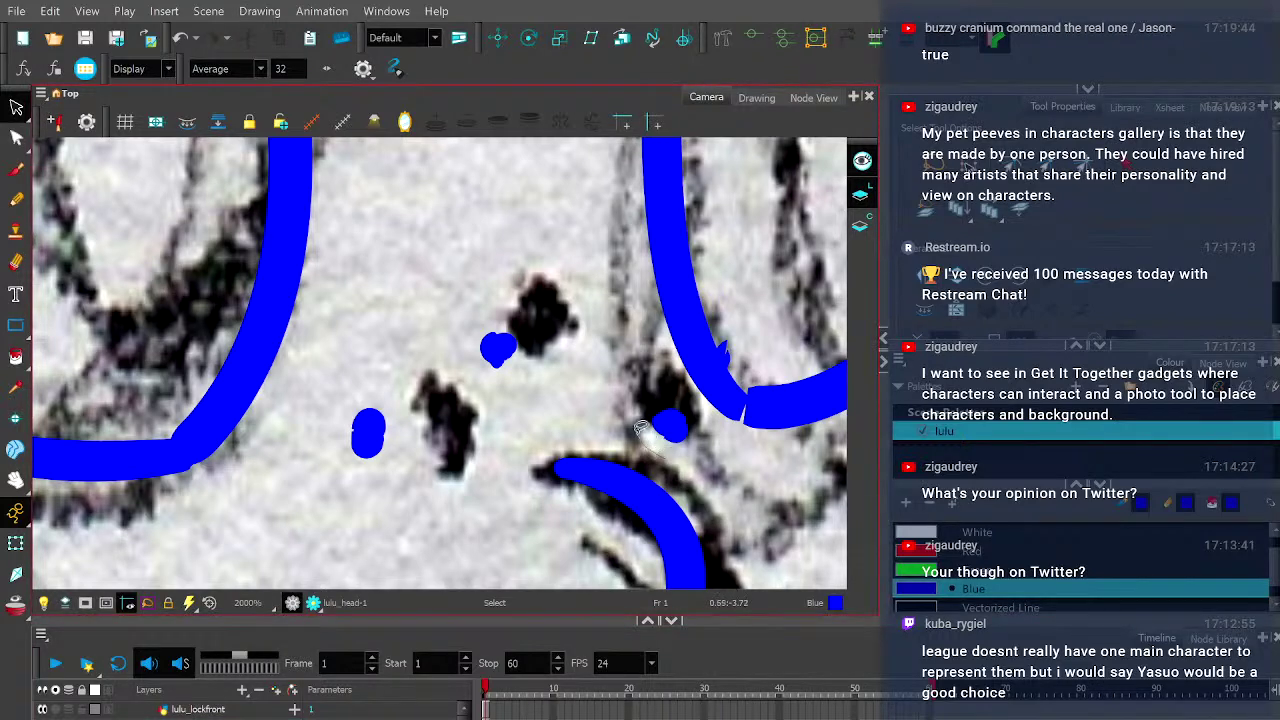
click(675, 428)
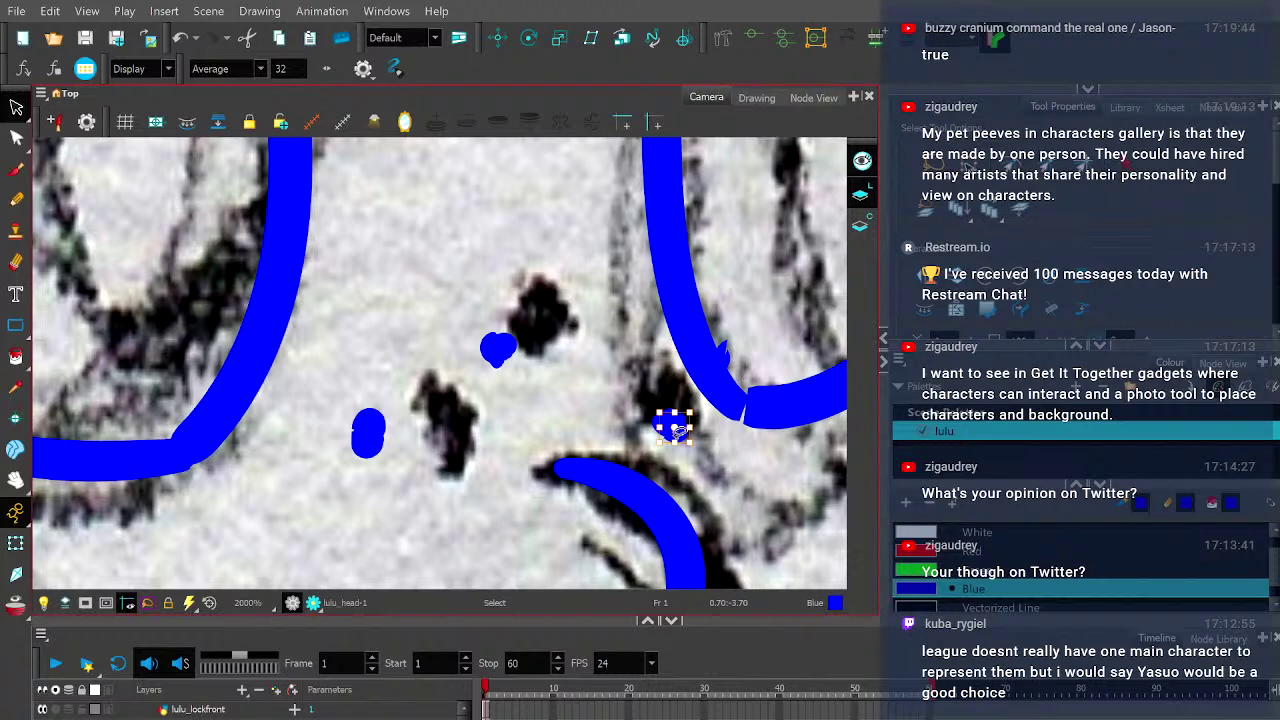
click(646, 434)
drag(674, 432, 626, 434)
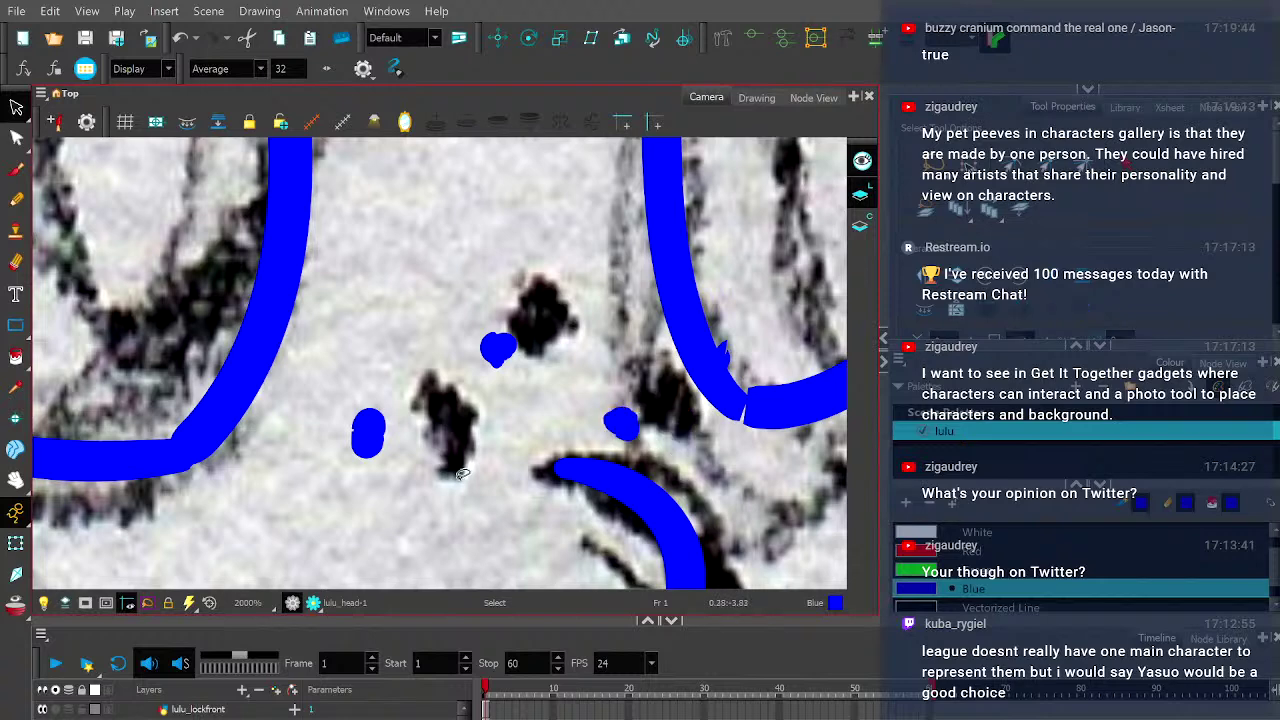
click(313, 603)
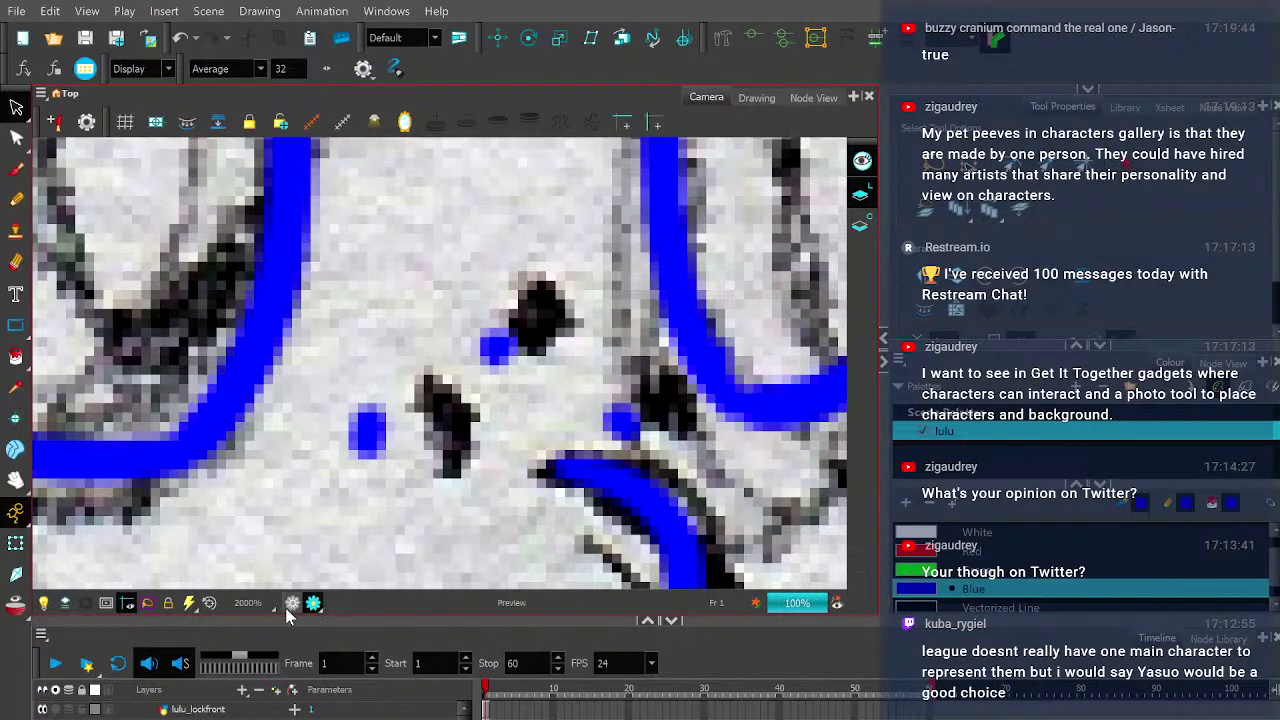
click(313, 603)
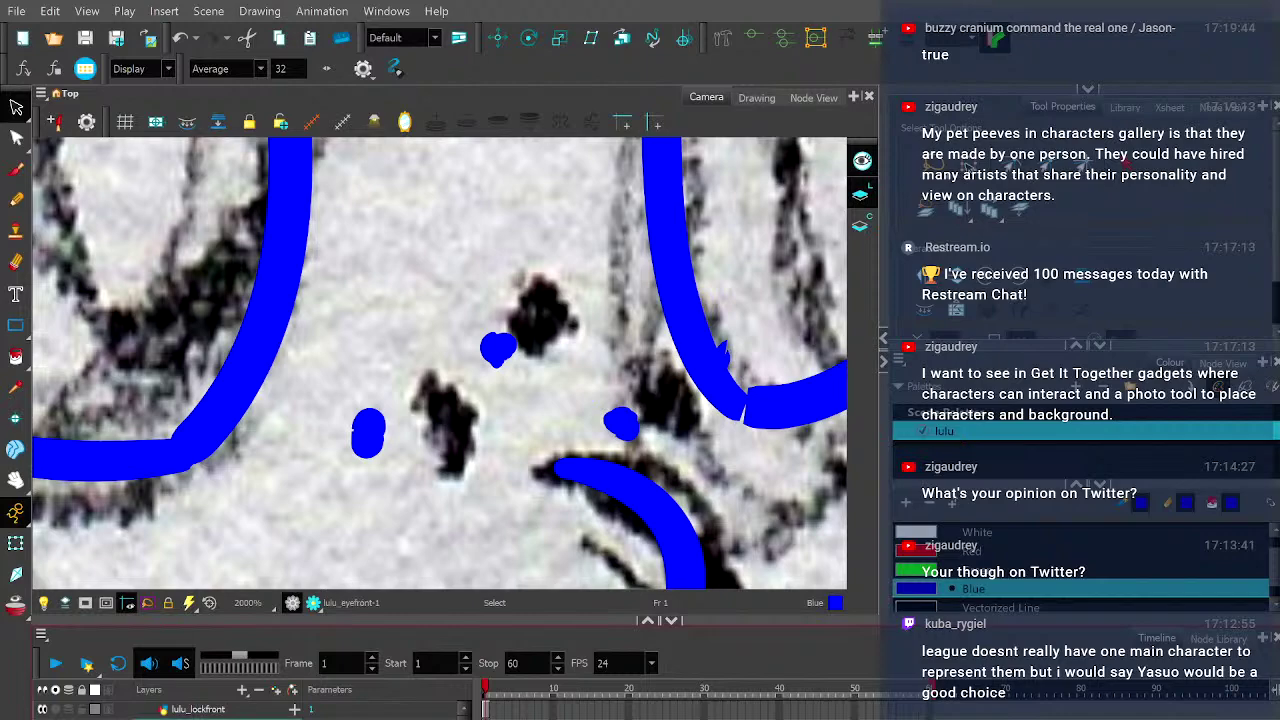
- Transfer the far eye's blue outline from the lulu_eyefront drawing to the same place on the lulu_eyeback drawing
scroll(378, 560, down, 5)
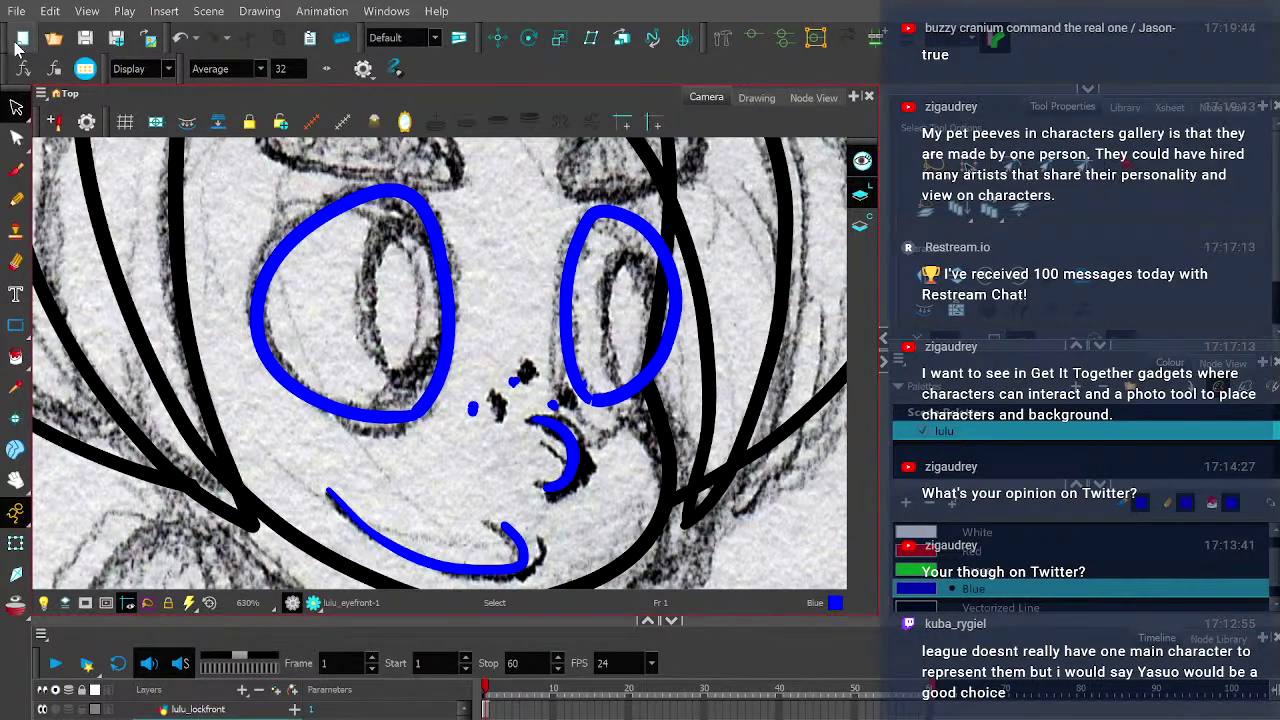
key(slash)
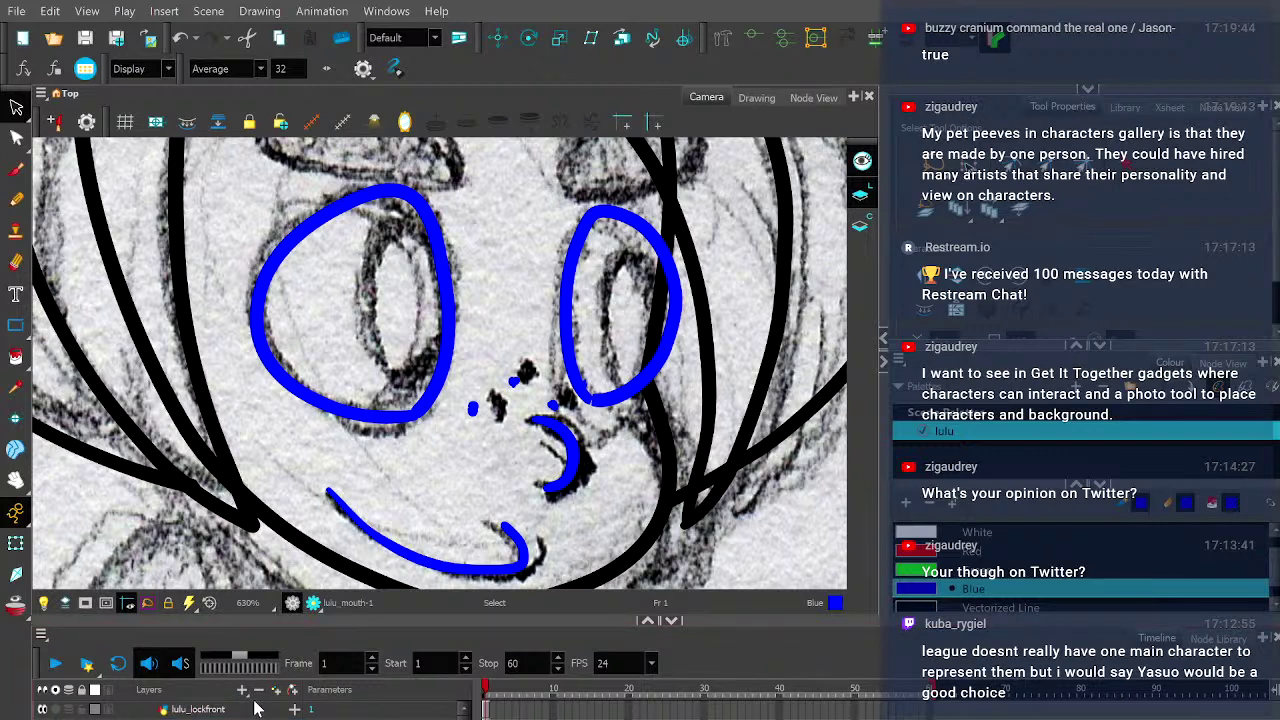
key(slash)
key(slash)
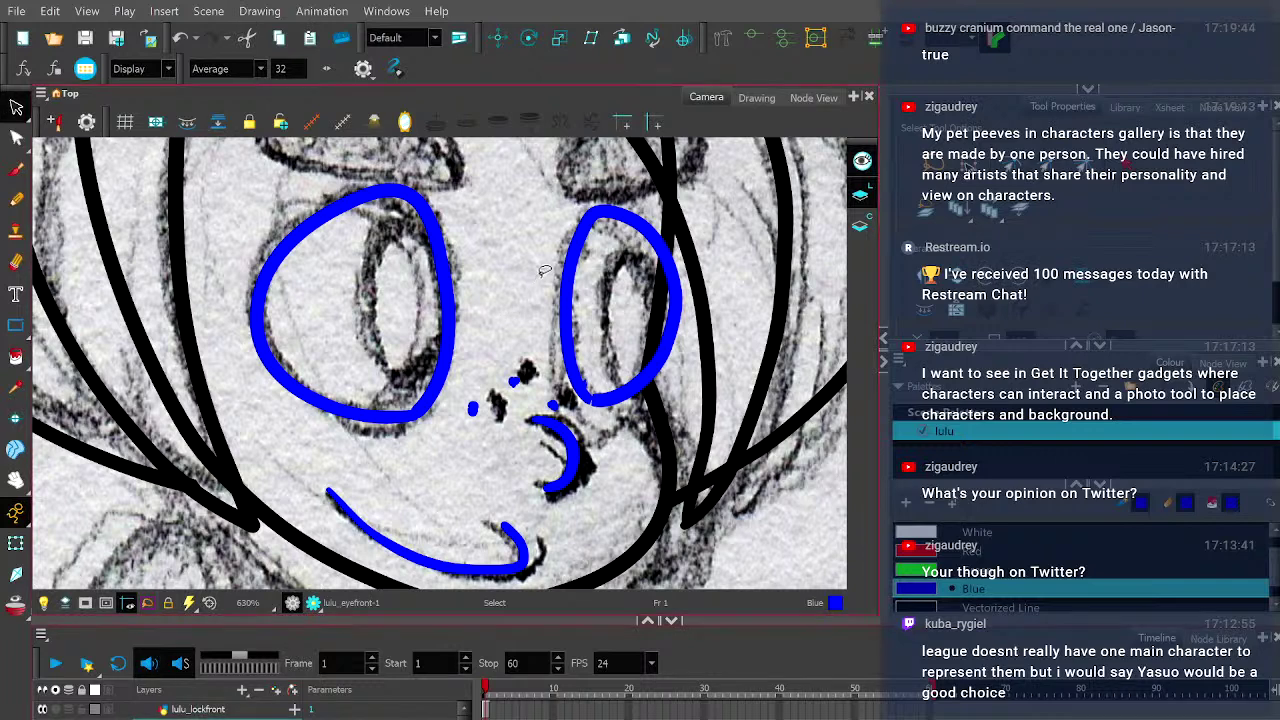
key(Delete)
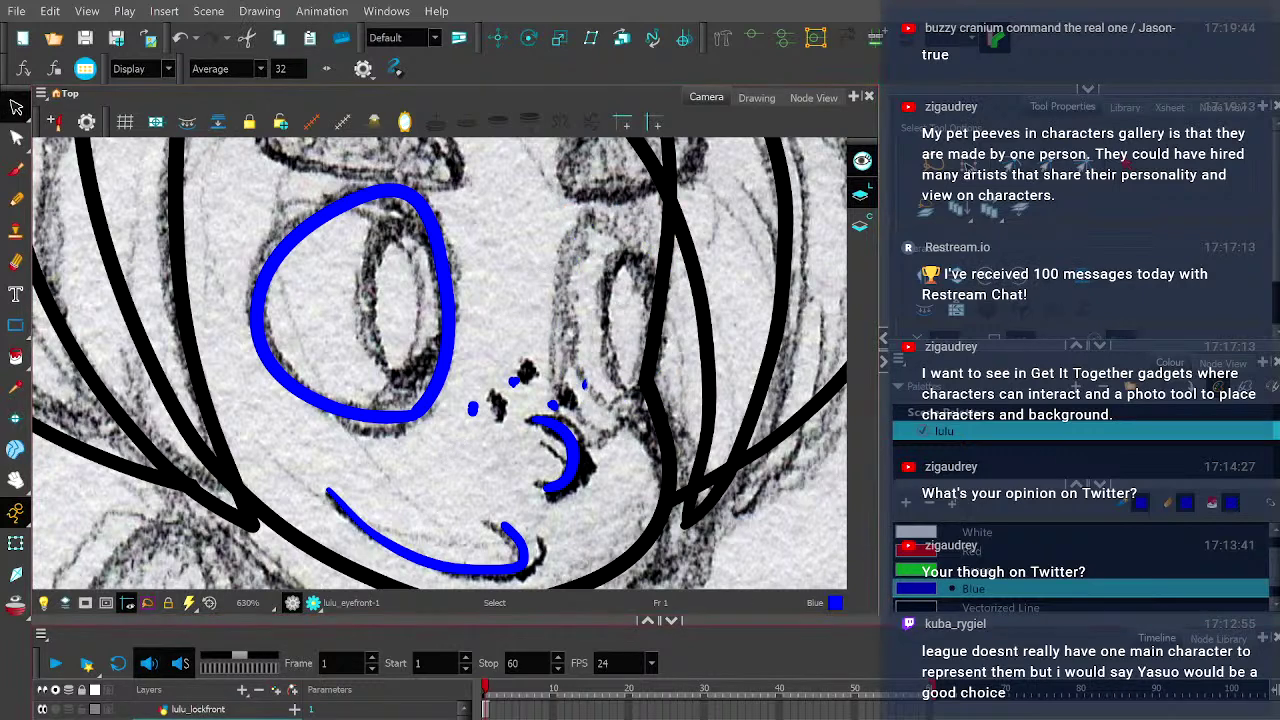
key(ctrl+z)
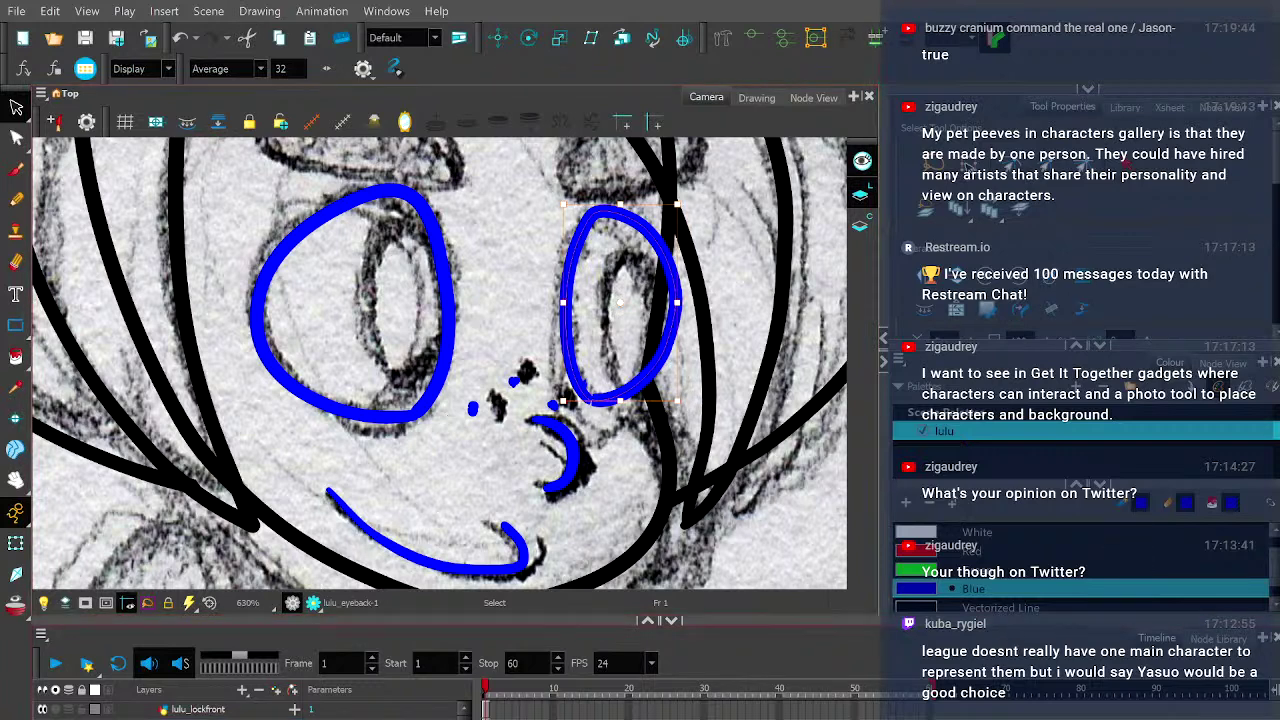
click(459, 461)
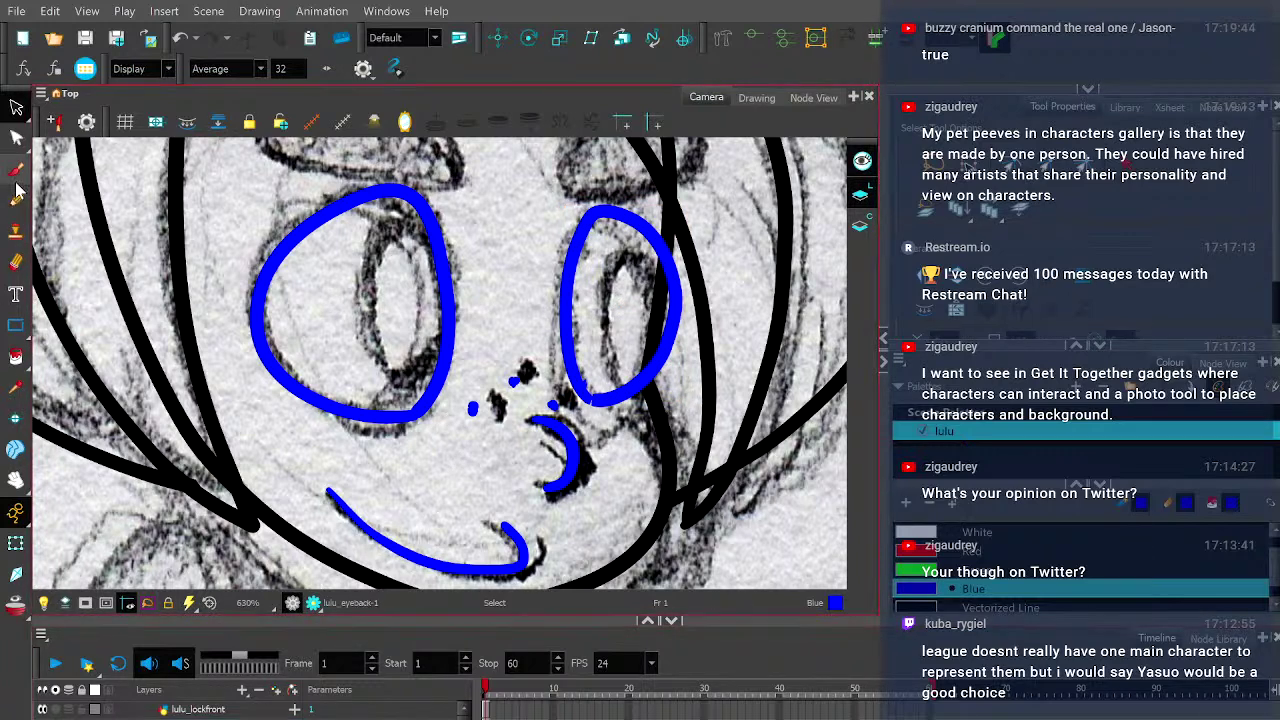
- Raise the upper curve of the far eye's outline slightly on the lulu_eyeback drawing with the Contour Editor
click(16, 140)
click(590, 215)
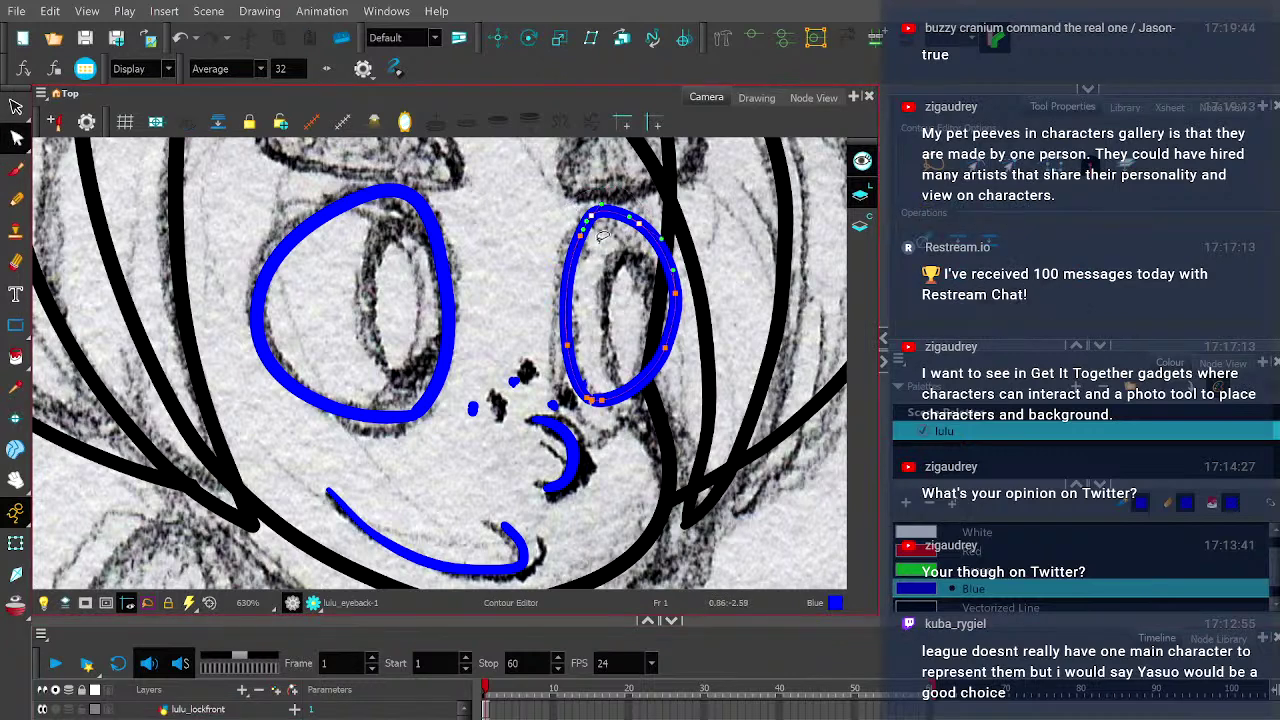
click(579, 231)
click(517, 270)
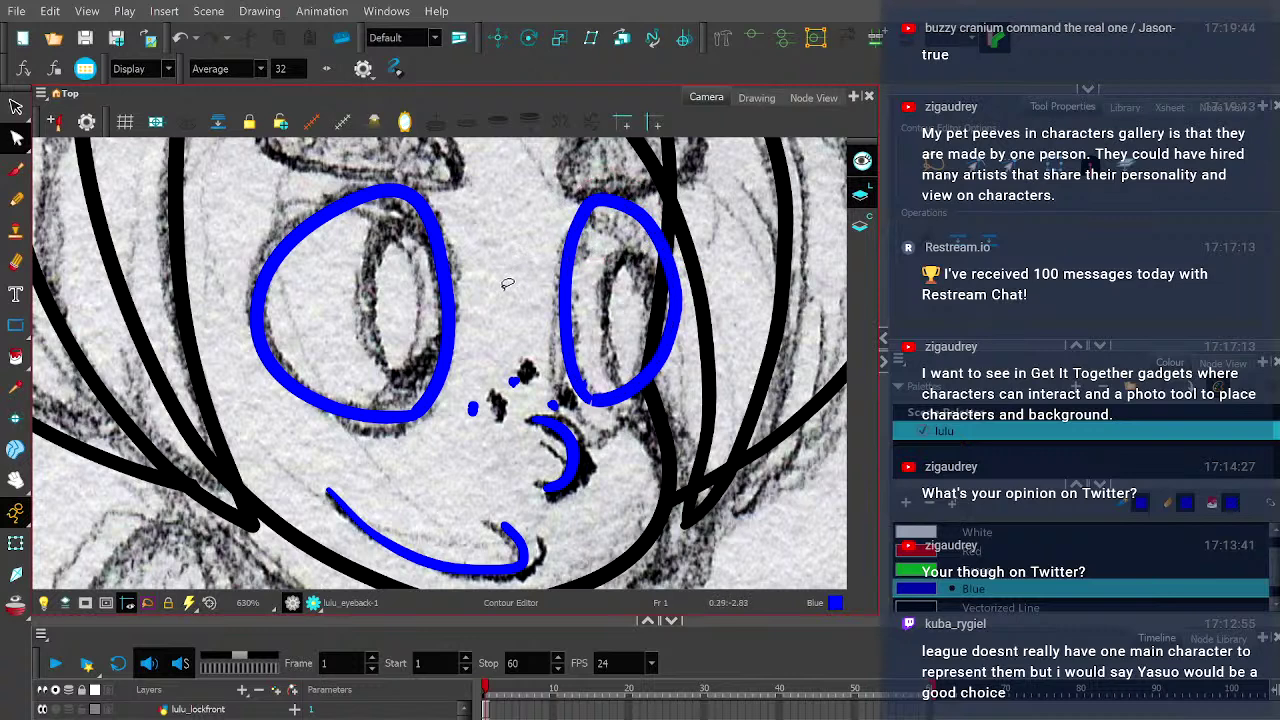
- Close the gap at the bottom of the far eye's outline on the lulu_eyeback drawing by adjusting its contour points
scroll(575, 392, up, 3)
scroll(580, 393, up, 2)
click(600, 395)
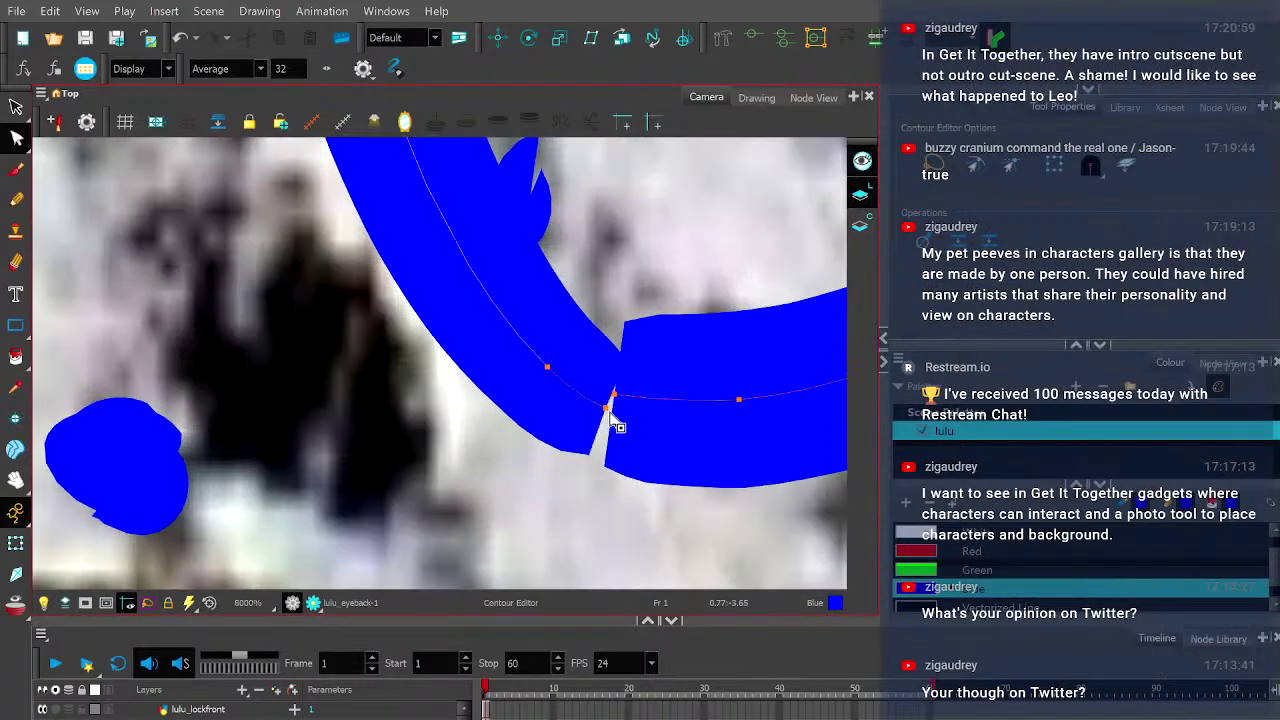
drag(607, 410, 634, 409)
drag(512, 343, 486, 323)
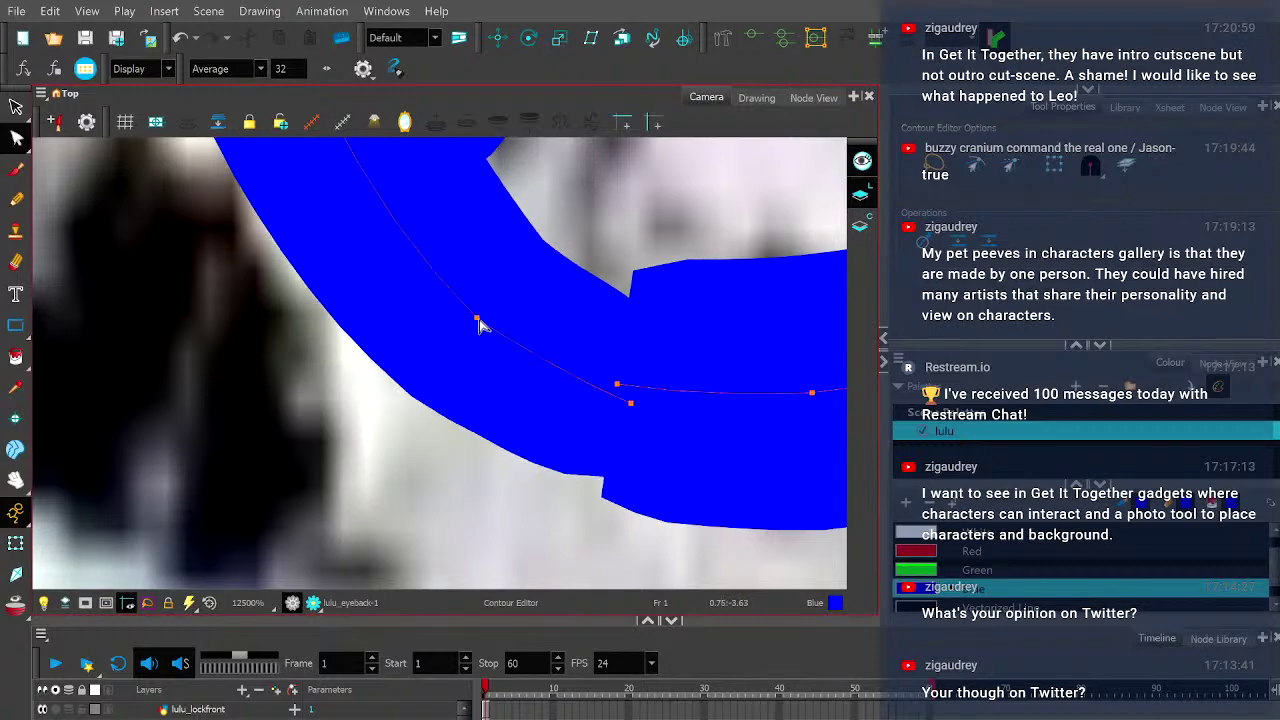
scroll(486, 330, down, 5)
scroll(484, 352, up, 4)
scroll(475, 245, down, 2)
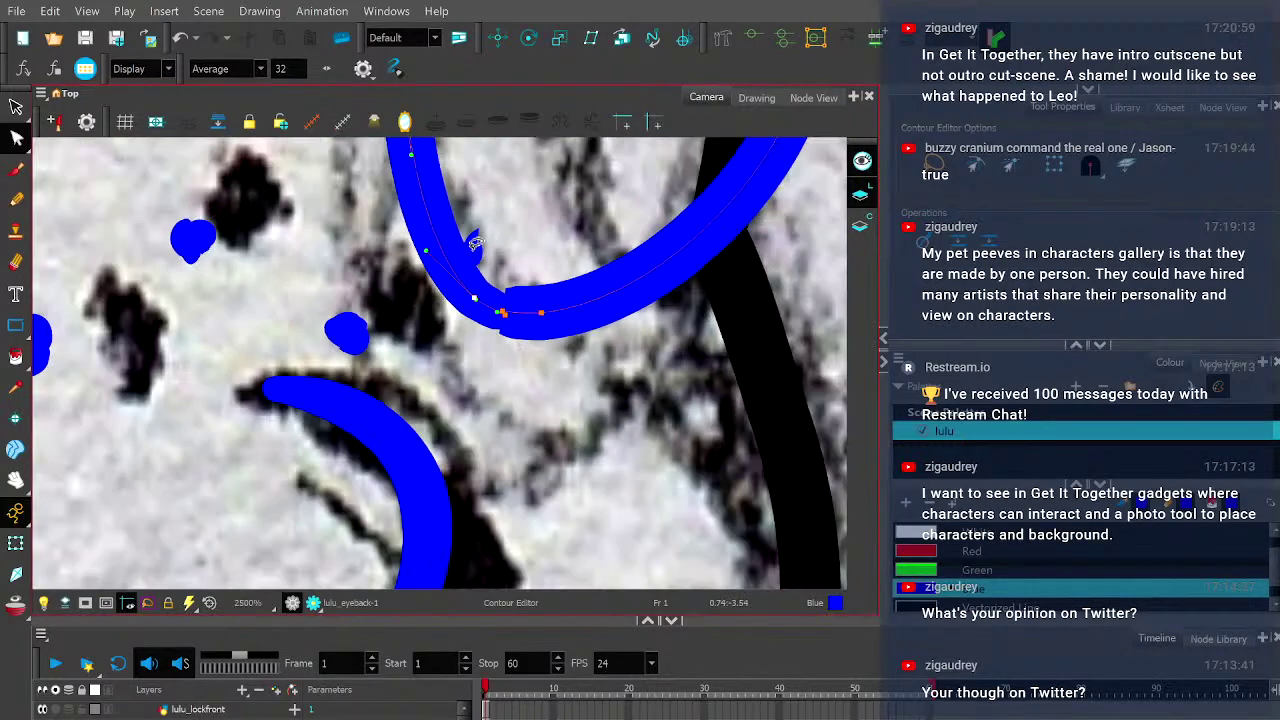
scroll(472, 222, down, 2)
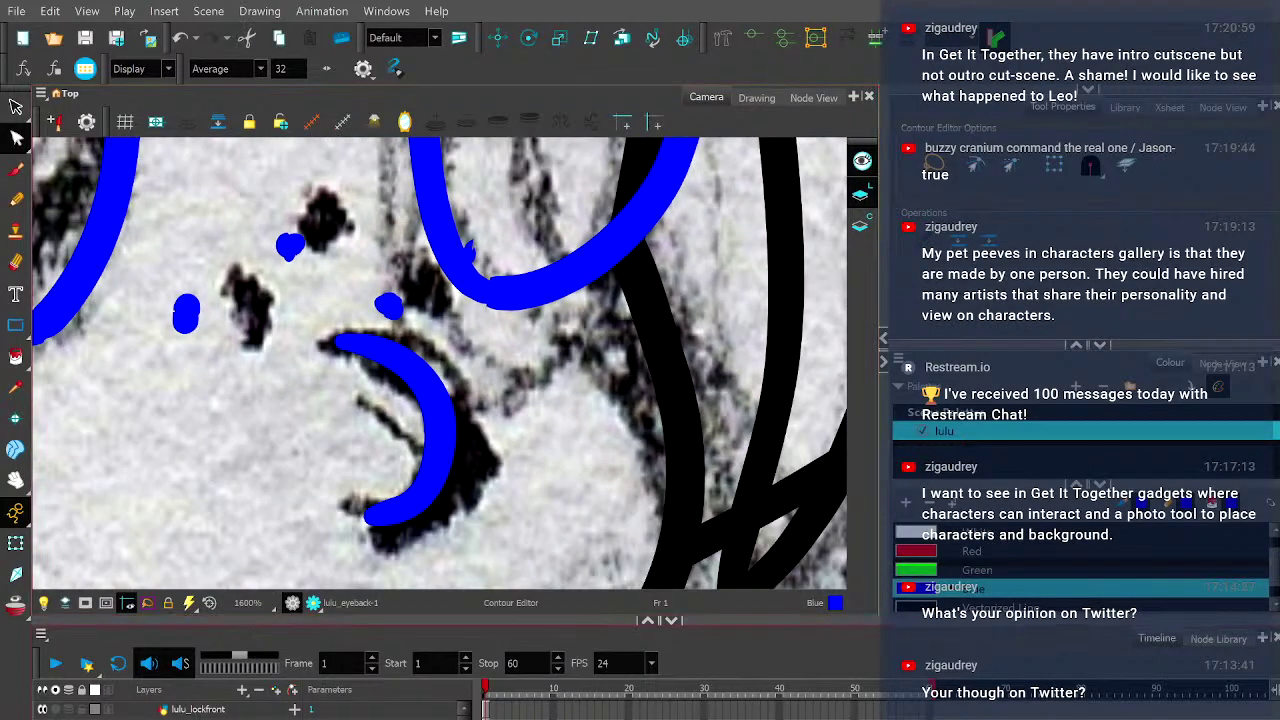
- Delete the stray blue fragment beside the far eye's lower curve from the lulu_eyefront drawing
click(15, 137)
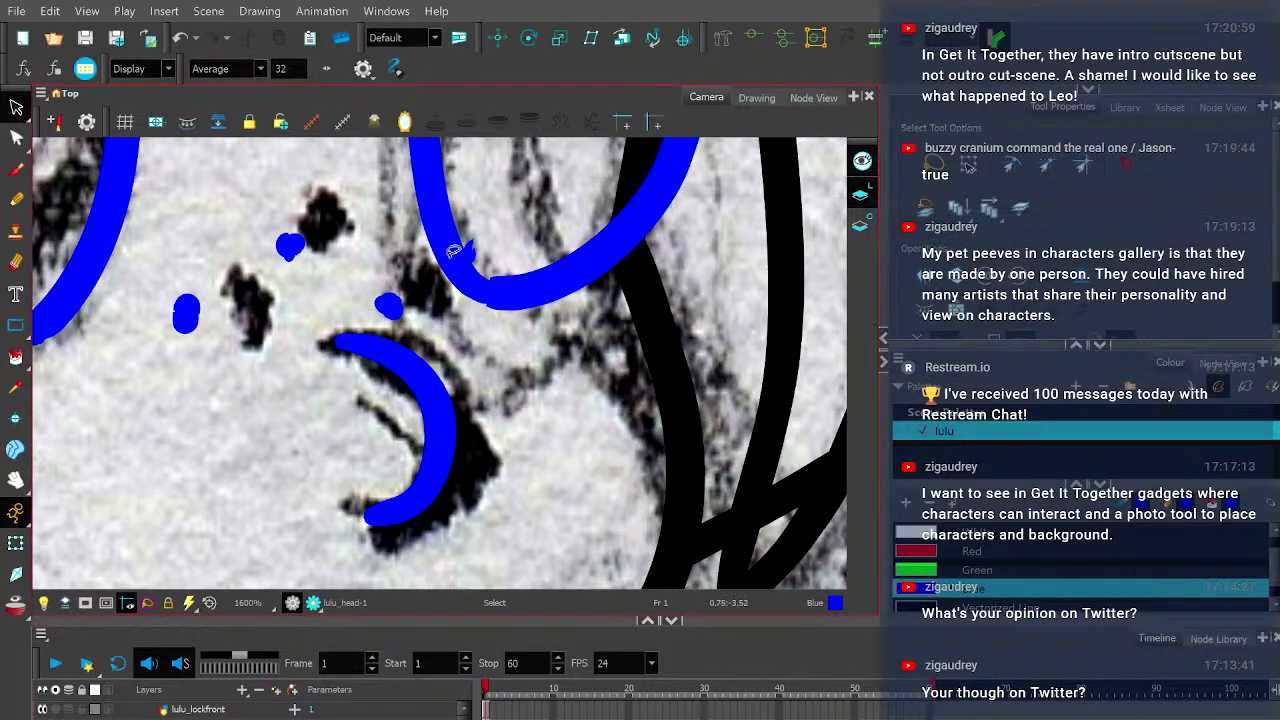
mouse_move(434, 232)
mouse_down()
mouse_move(506, 245)
mouse_move(440, 276)
mouse_up()
click(440, 275)
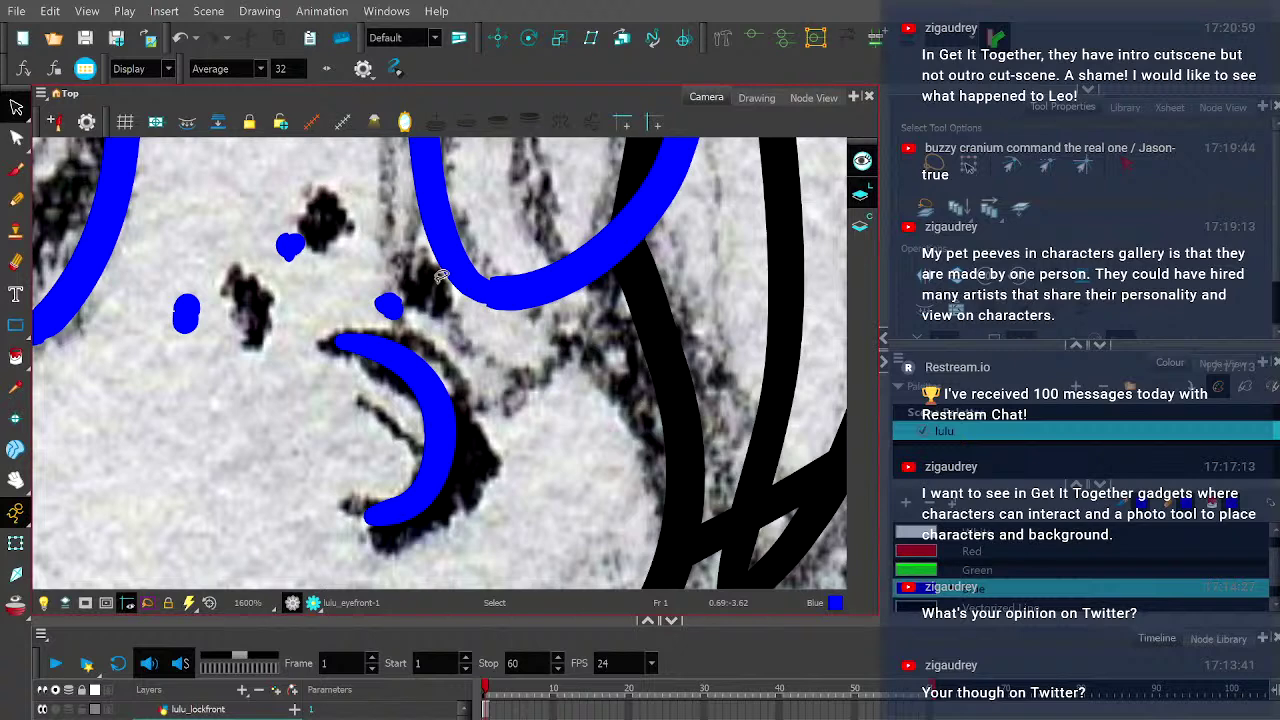
- Align the stroke thickness edges at the bottom joint of the far eye's outline on lulu_eyeback with the Pencil Editor
click(16, 138)
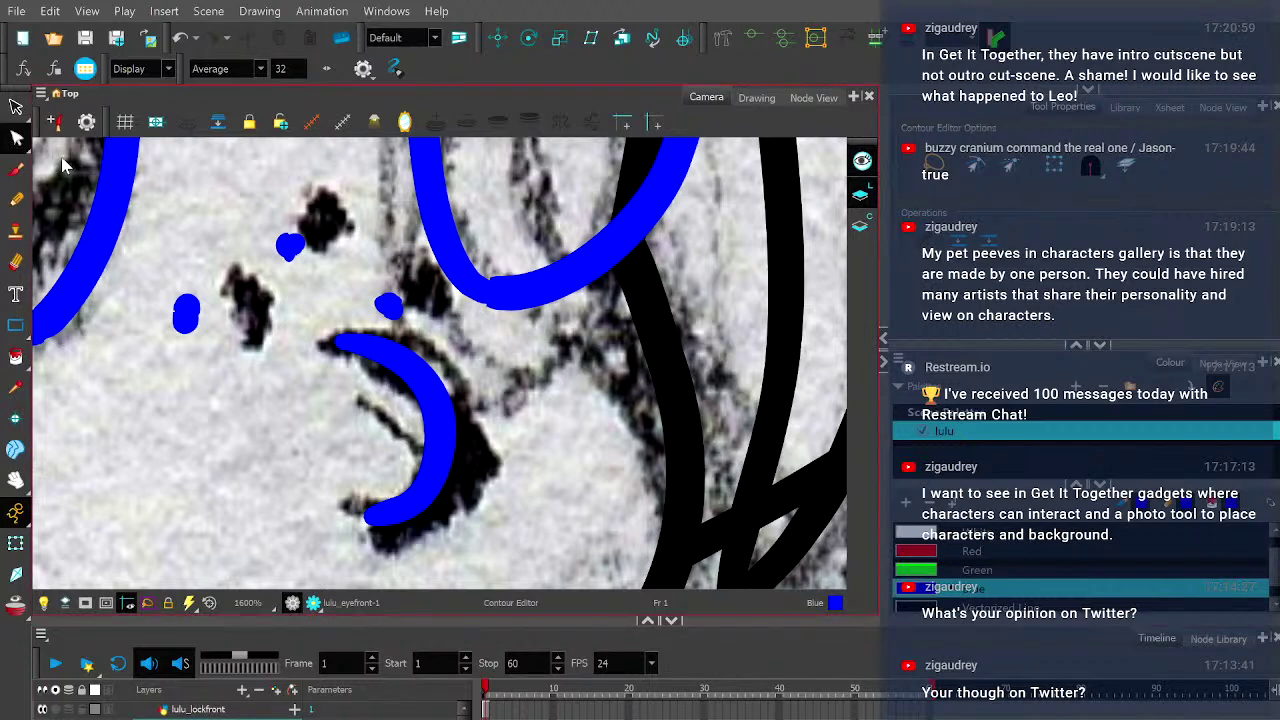
key(alt+shift+q)
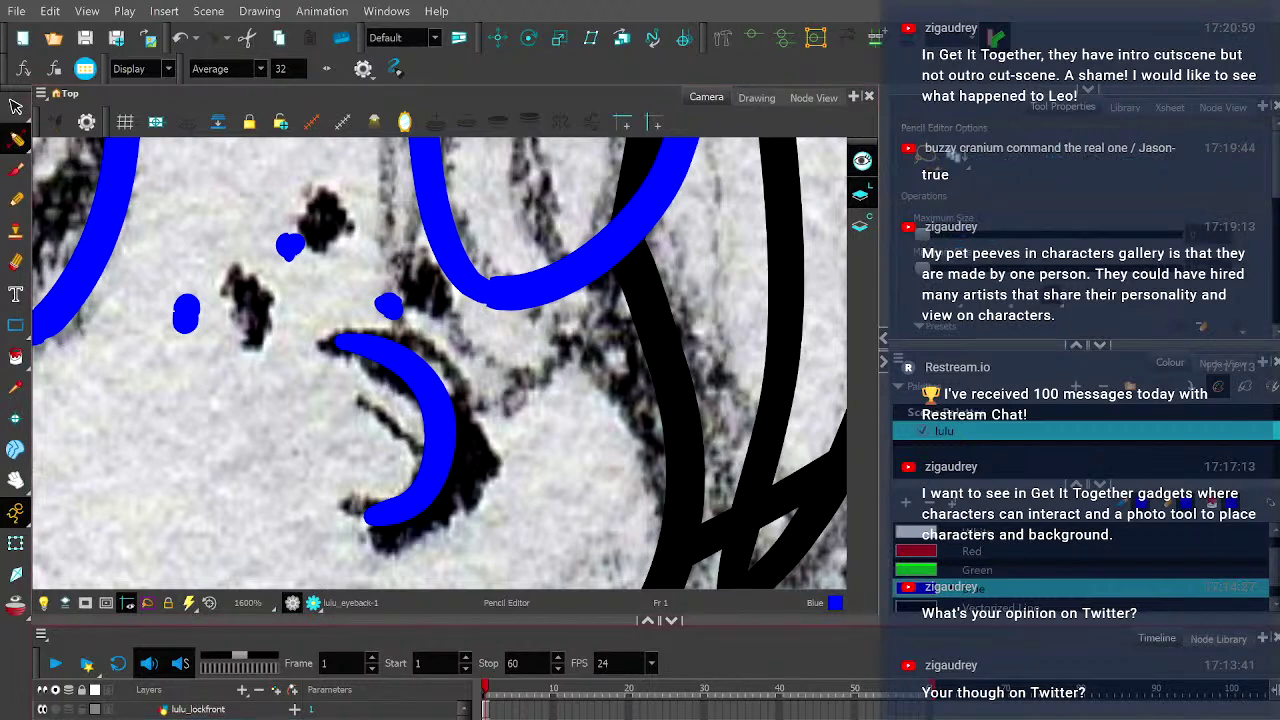
scroll(495, 285, up, 3)
click(474, 280)
scroll(474, 280, up, 4)
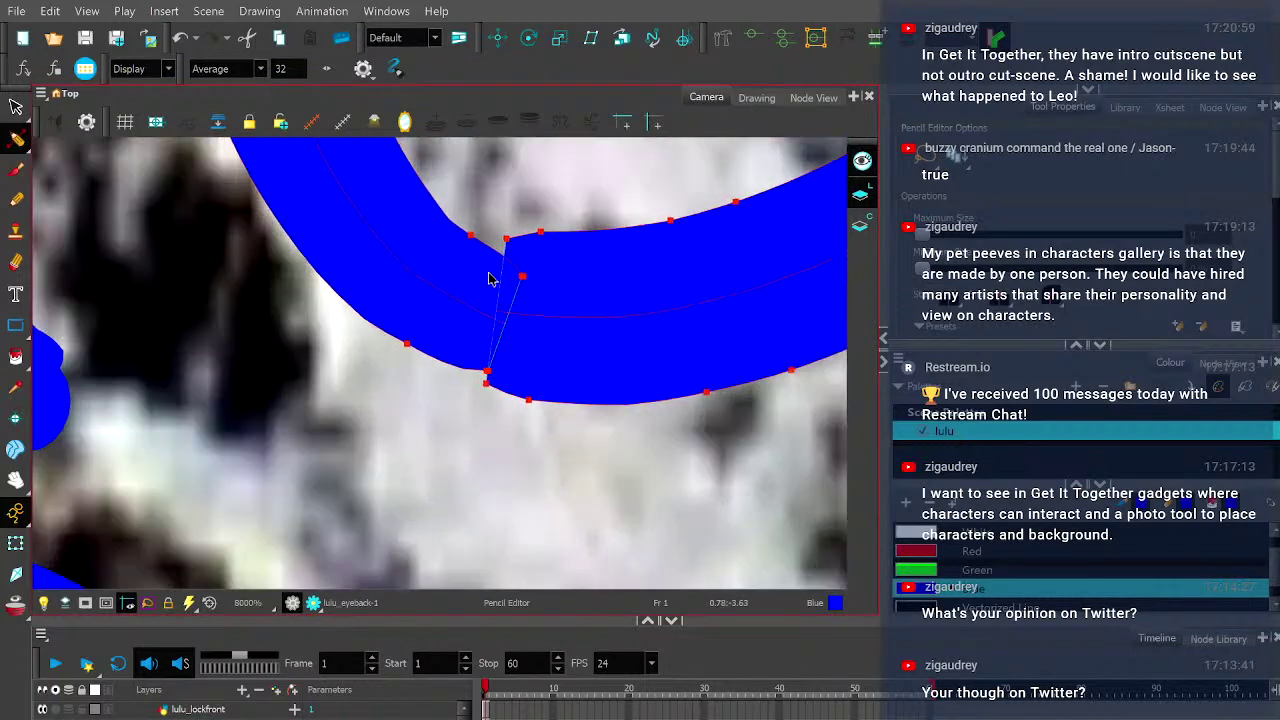
drag(553, 252, 558, 238)
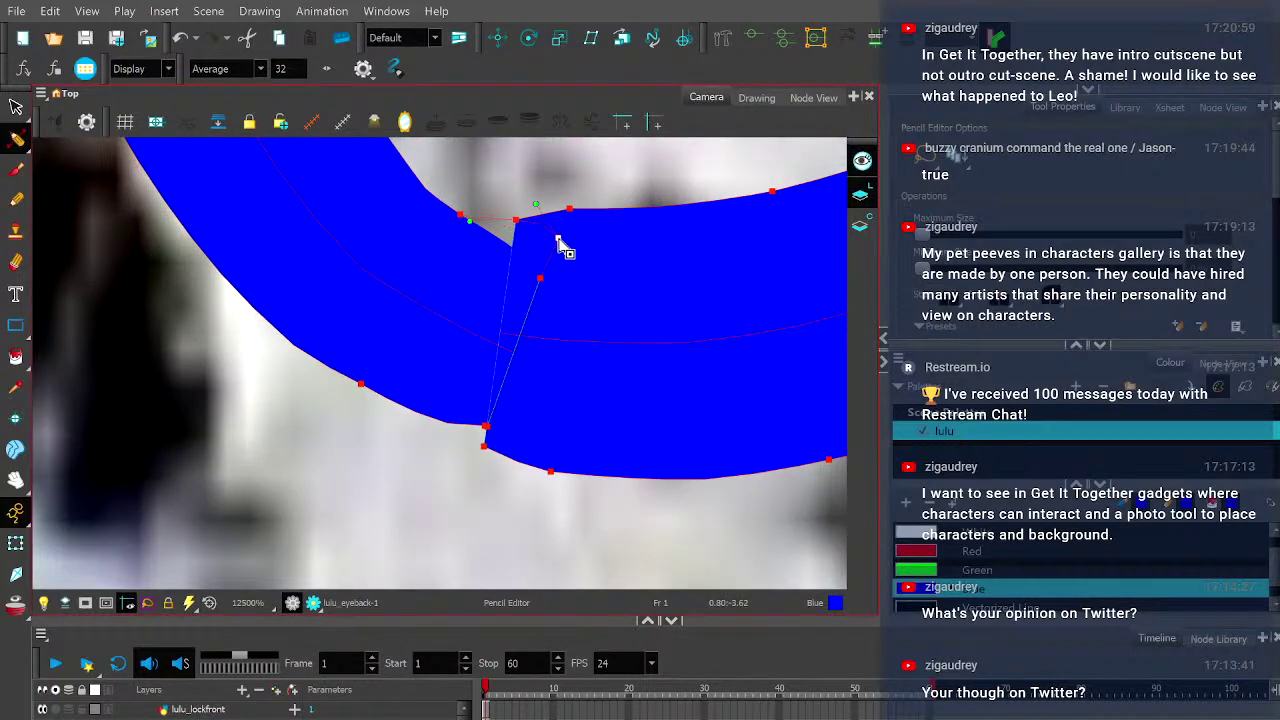
scroll(491, 429, up, 3)
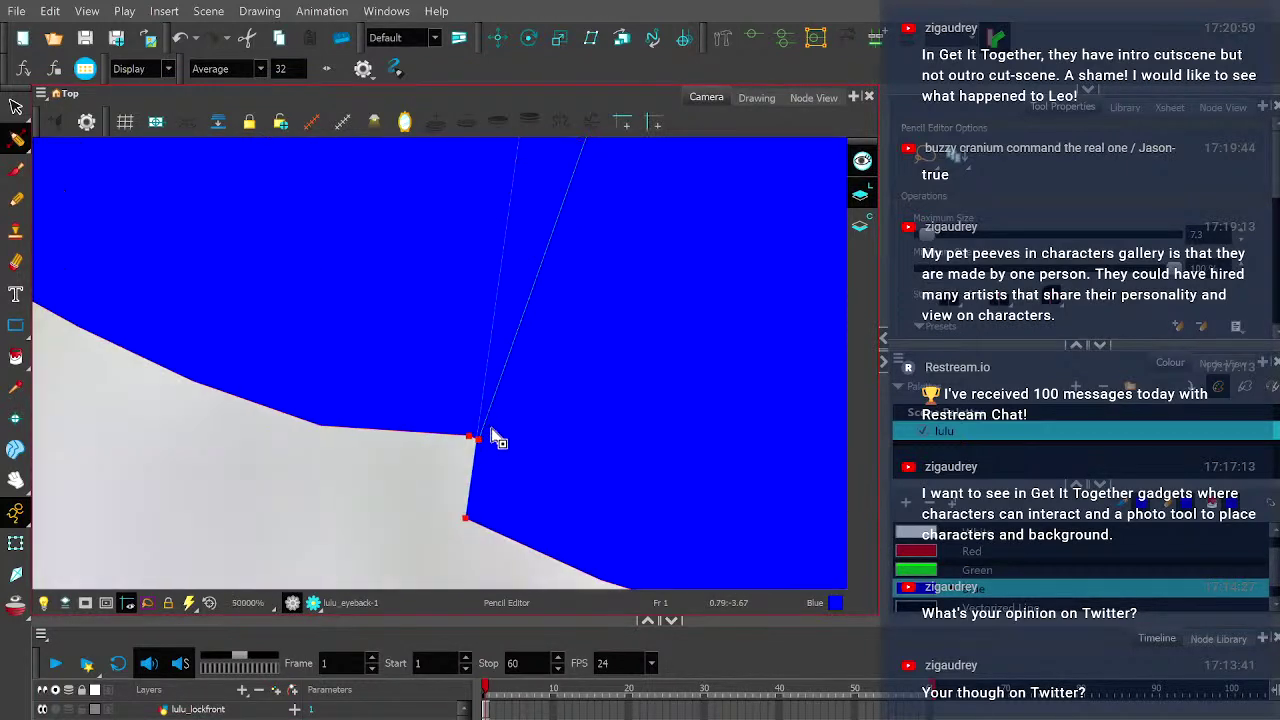
drag(479, 456, 480, 531)
click(470, 440)
drag(470, 441, 455, 512)
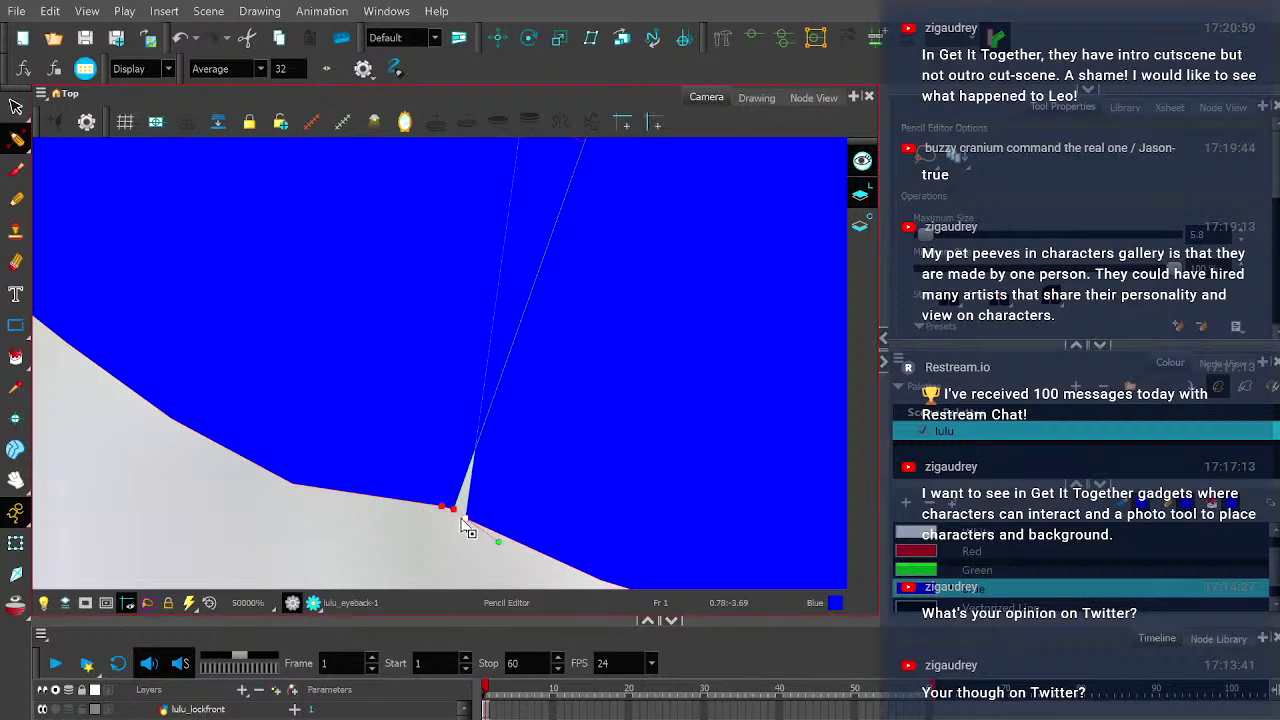
- Smooth the bottom joint of the far eye's outline on the lulu_eyeback drawing with the Contour Editor
scroll(462, 516, down, 2)
drag(16, 137, 50, 142)
drag(512, 364, 523, 370)
scroll(249, 473, down, 5)
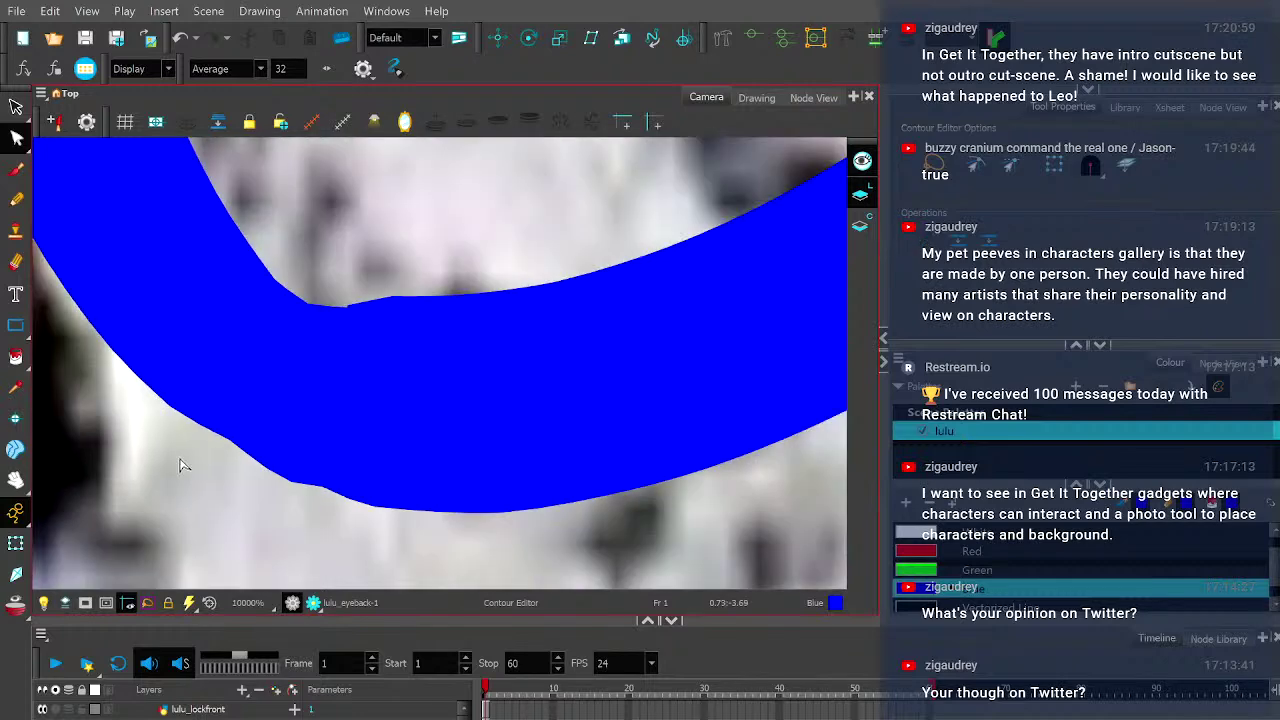
drag(250, 474, 313, 498)
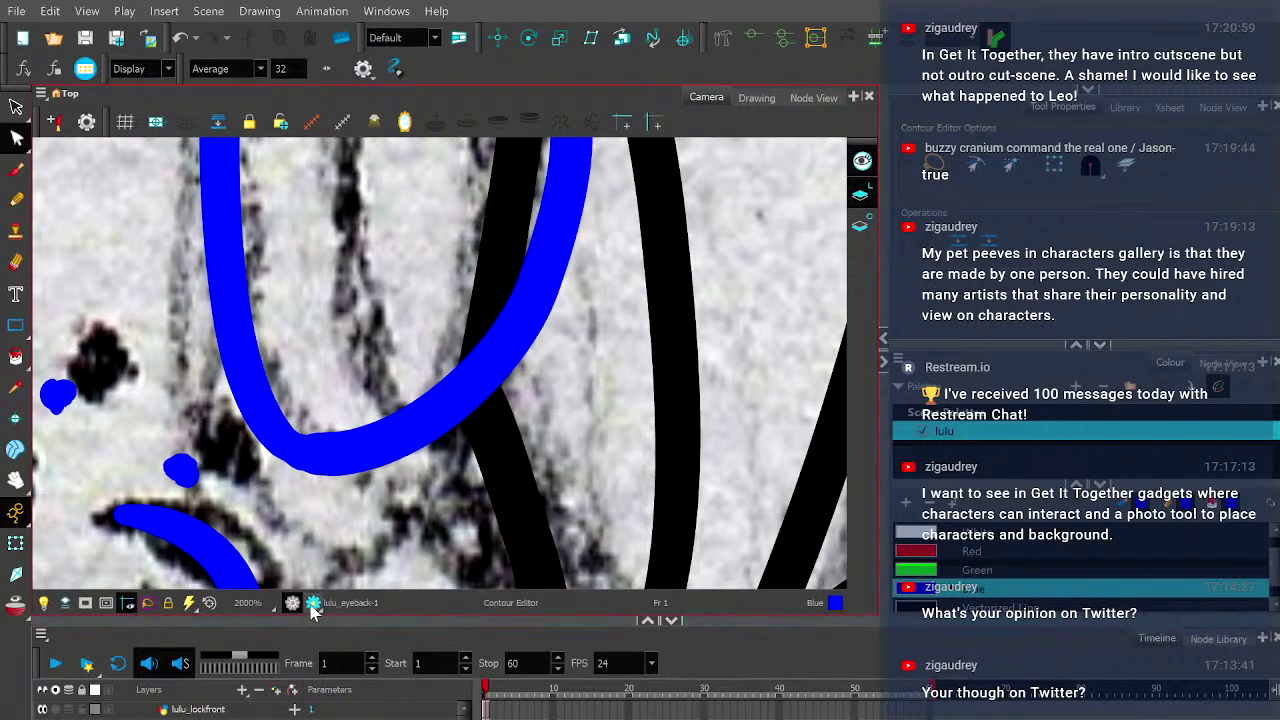
- Preview the render and compare the traced face with the two coloured reference images of the character
click(292, 603)
click(292, 603)
key(2)
key(2)
key(2)
key(2)
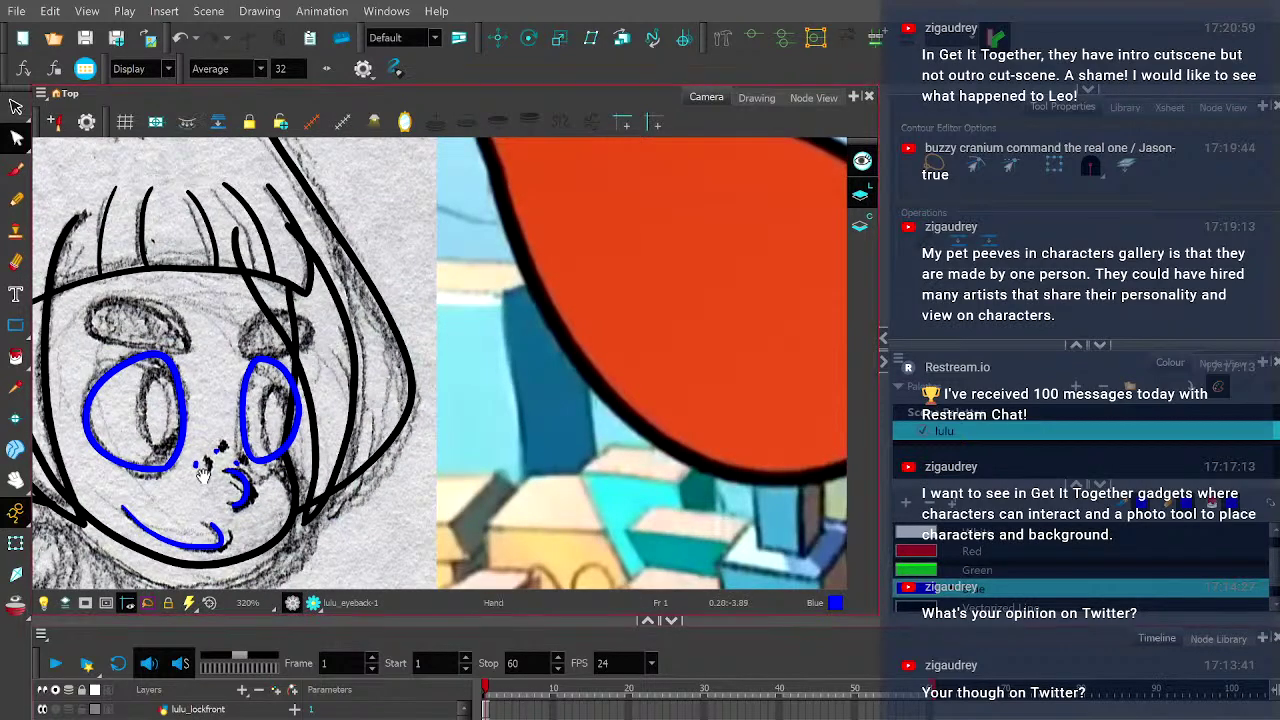
drag(206, 466, 352, 478)
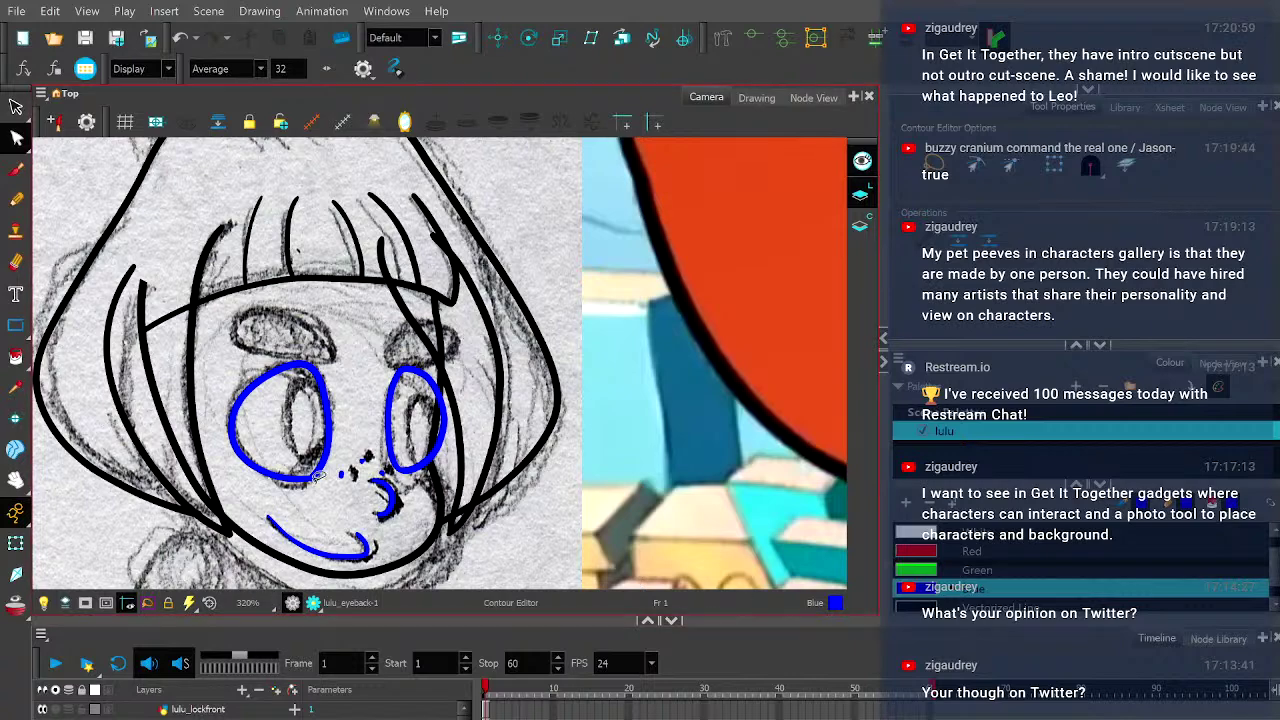
scroll(358, 409, down, 4)
scroll(358, 409, down, 2)
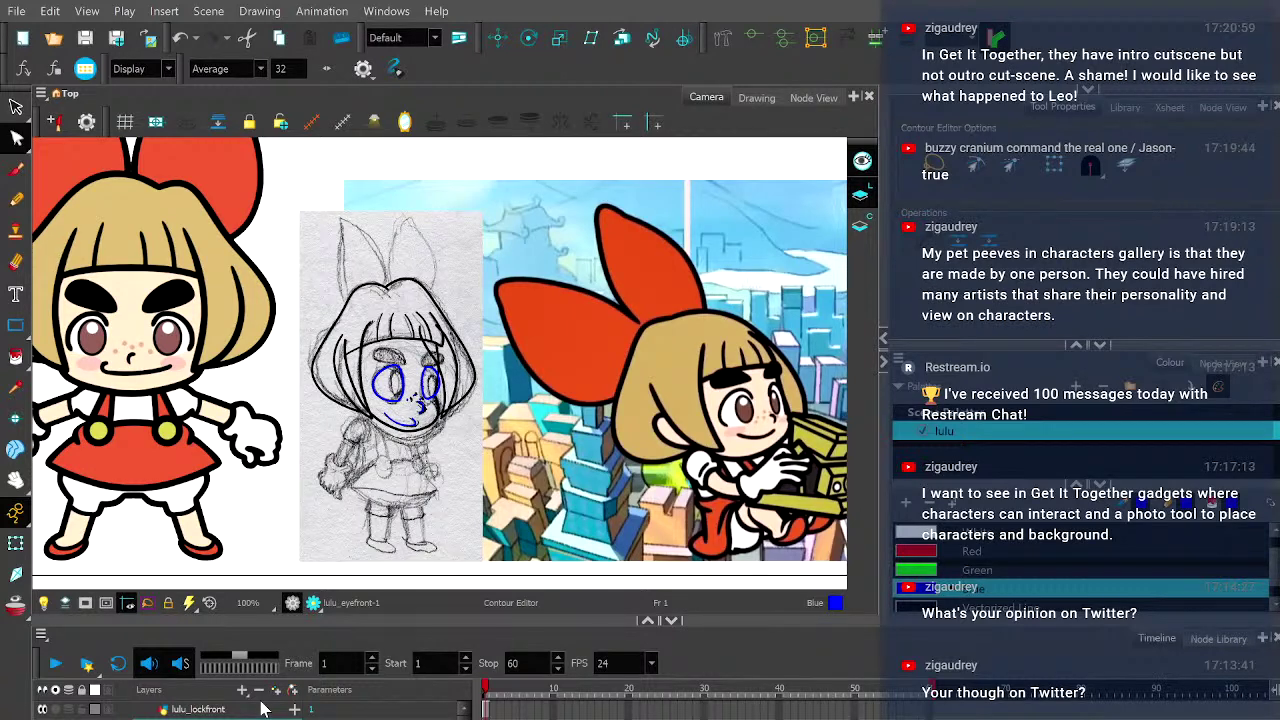
- Trace the near eyebrow as a closed blue outline on the lulu_eyebrowfront drawing with the Pencil tool
key(slash)
click(16, 200)
scroll(522, 388, up, 4)
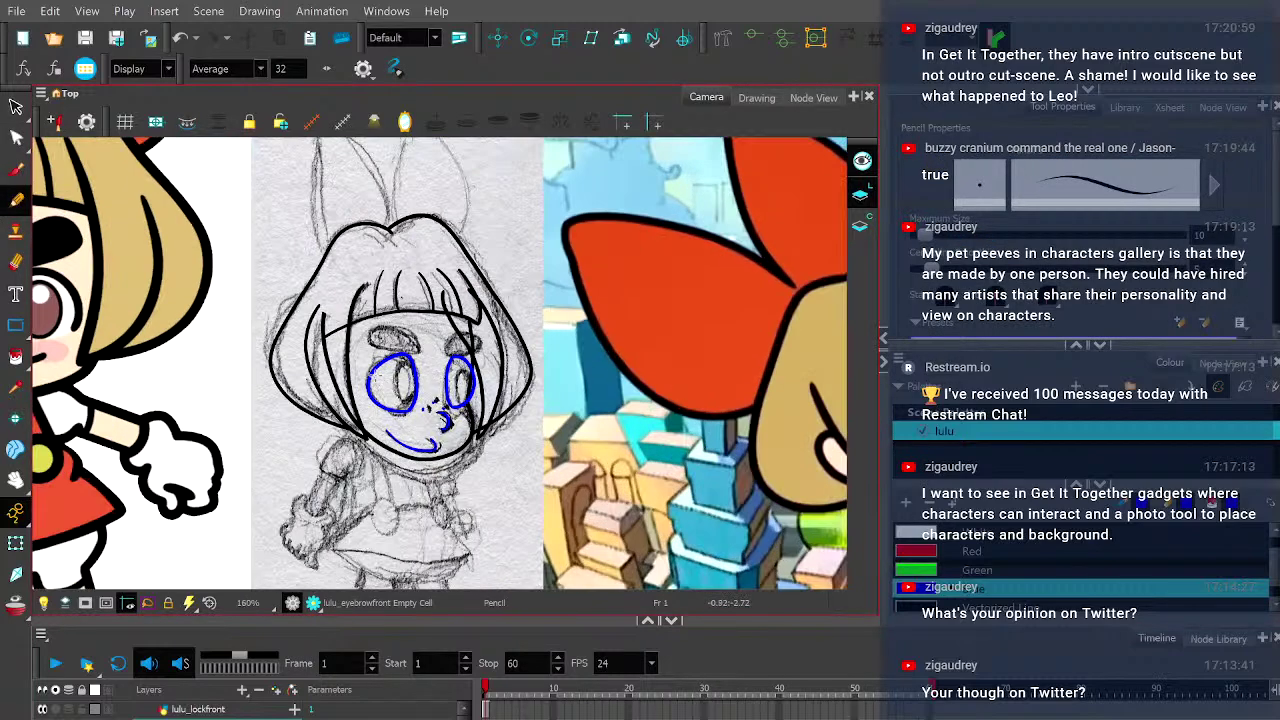
scroll(522, 388, down, 3)
scroll(522, 388, up, 5)
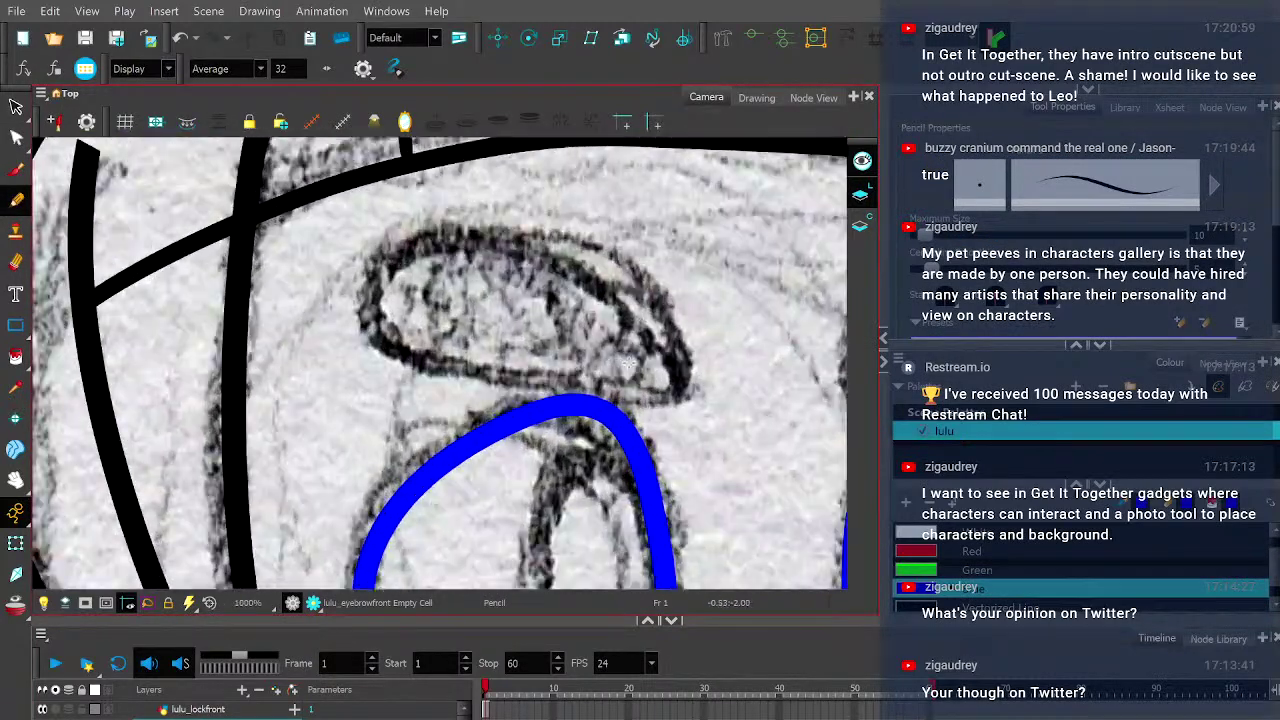
scroll(522, 388, down, 4)
mouse_move(577, 343)
mouse_down()
mouse_move(300, 343)
mouse_move(577, 343)
mouse_move(380, 344)
mouse_up()
scroll(577, 343, down, 2)
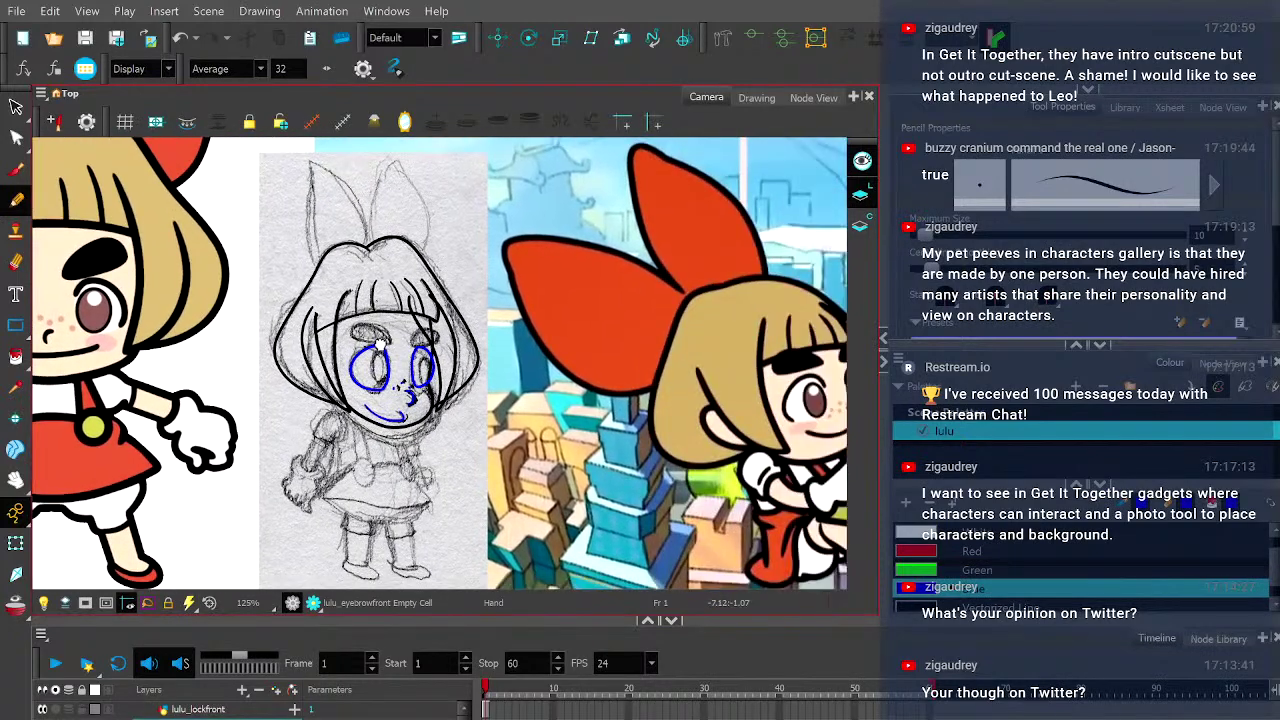
scroll(380, 341, up, 5)
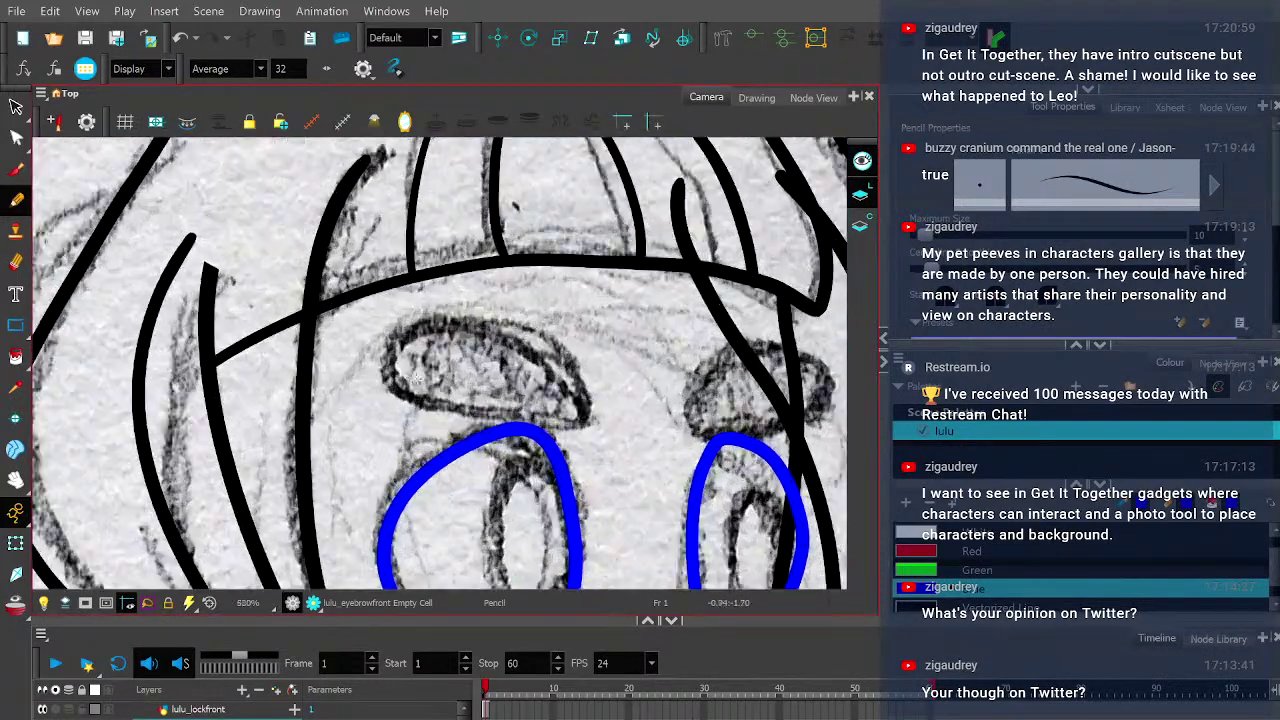
scroll(380, 341, down, 3)
scroll(440, 390, down, 4)
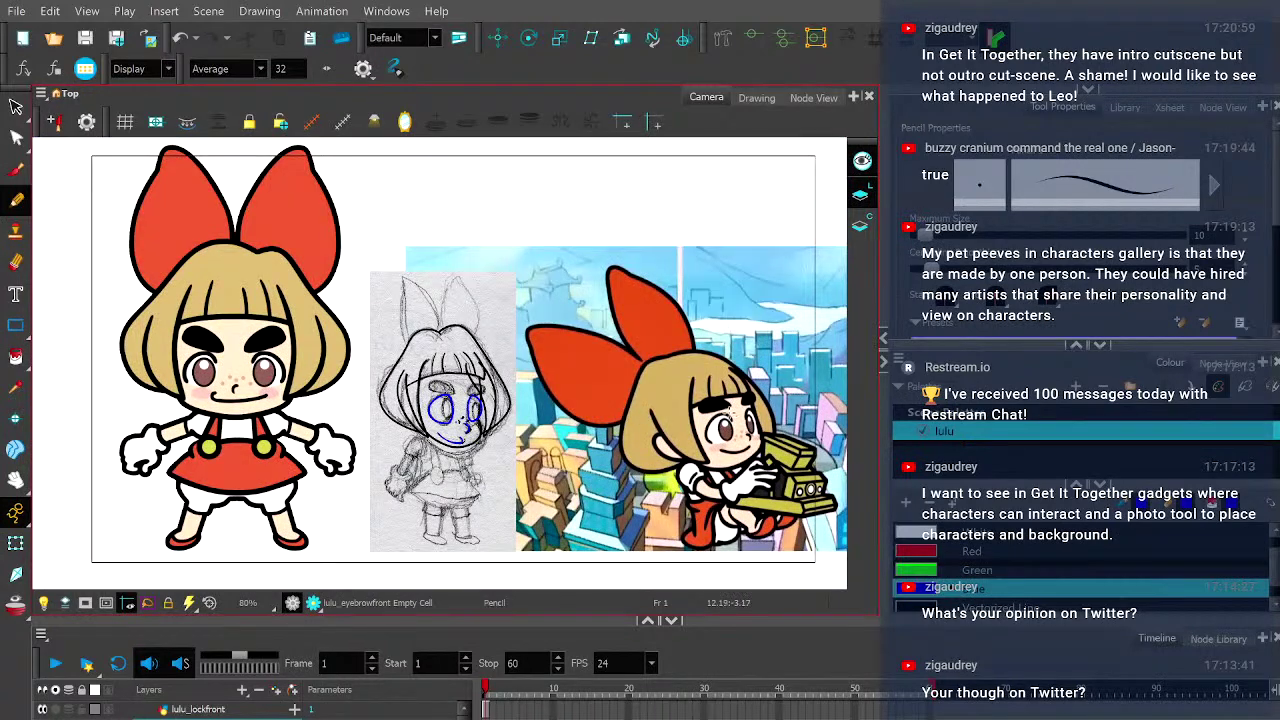
scroll(449, 403, up, 10)
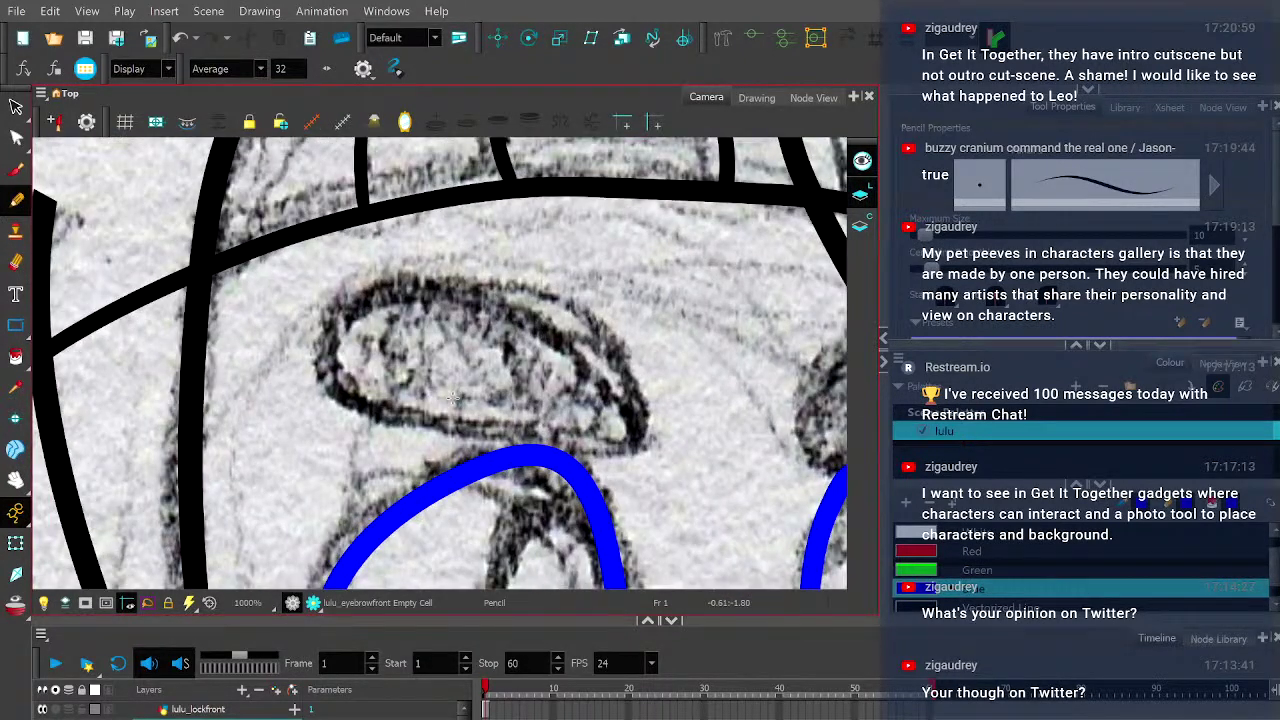
mouse_move(624, 443)
mouse_down()
mouse_move(391, 416)
mouse_move(313, 382)
mouse_move(326, 324)
mouse_move(395, 287)
mouse_move(514, 313)
mouse_move(599, 367)
mouse_move(630, 442)
mouse_up()
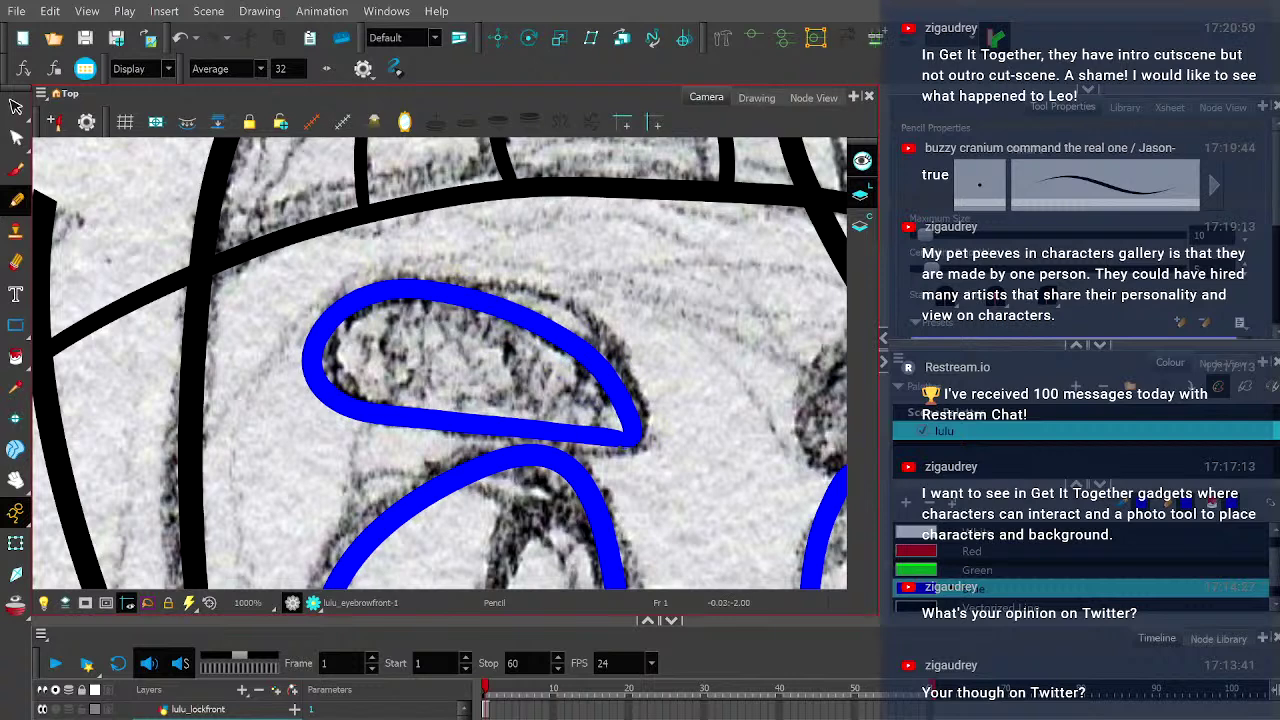
- Rotate the near eyebrow's outline until its lower edge is level, and shift it slightly away from the nose
click(16, 106)
scroll(392, 350, down, 2)
mouse_move(388, 345)
mouse_down()
mouse_move(312, 360)
mouse_move(360, 303)
mouse_move(510, 402)
mouse_up()
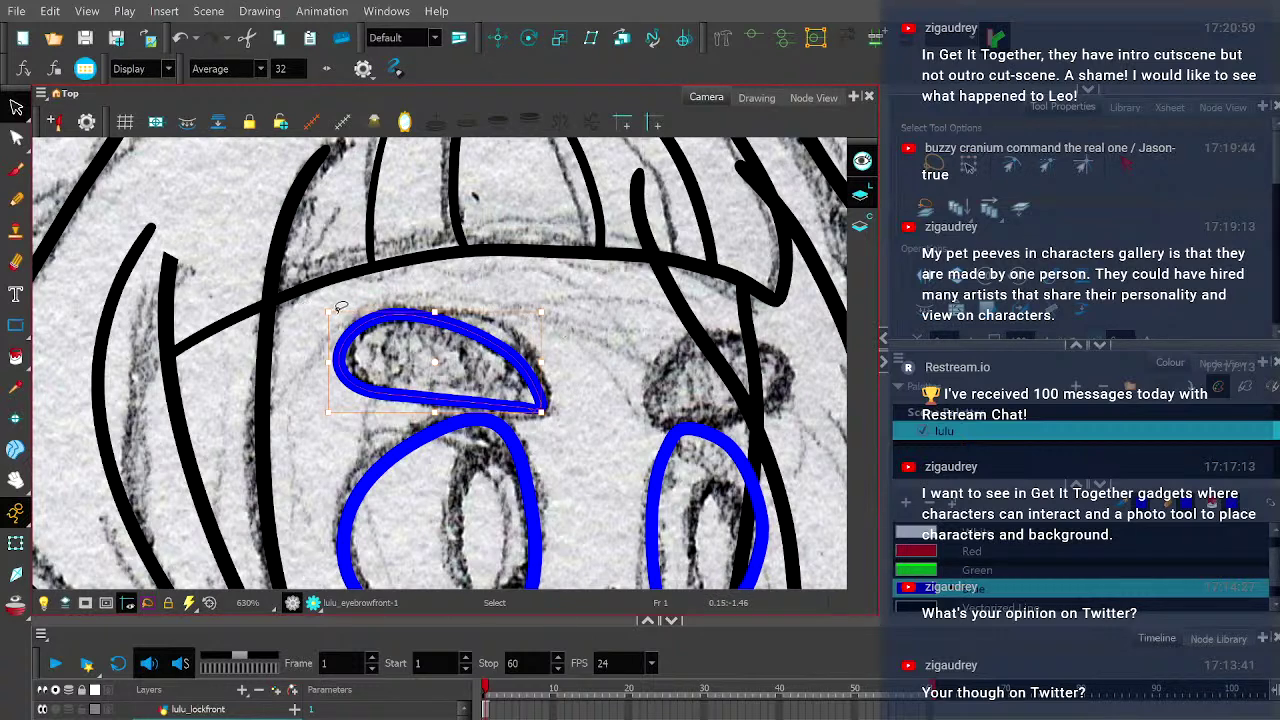
drag(308, 308, 296, 320)
drag(486, 337, 472, 336)
- Make the empty lulu_eyebrowback drawing active for drawing with the Pencil tool
click(262, 712)
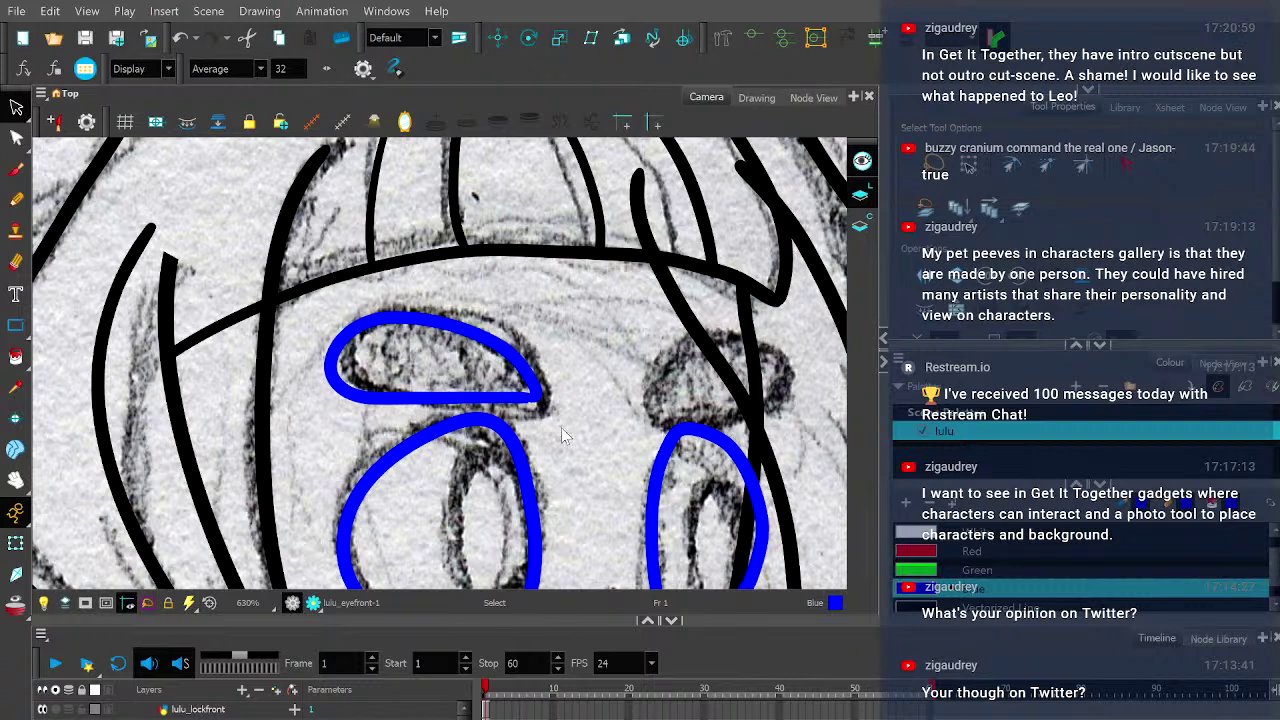
click(564, 460)
click(16, 199)
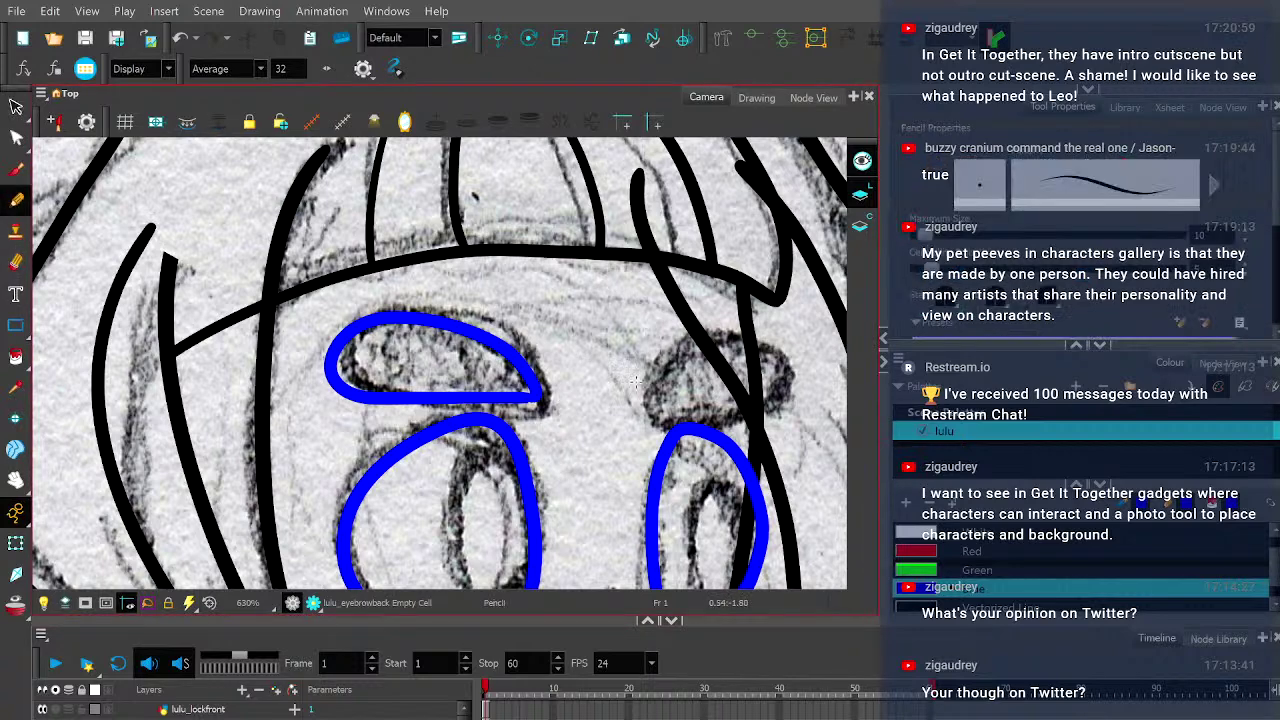
scroll(514, 380, up, 3)
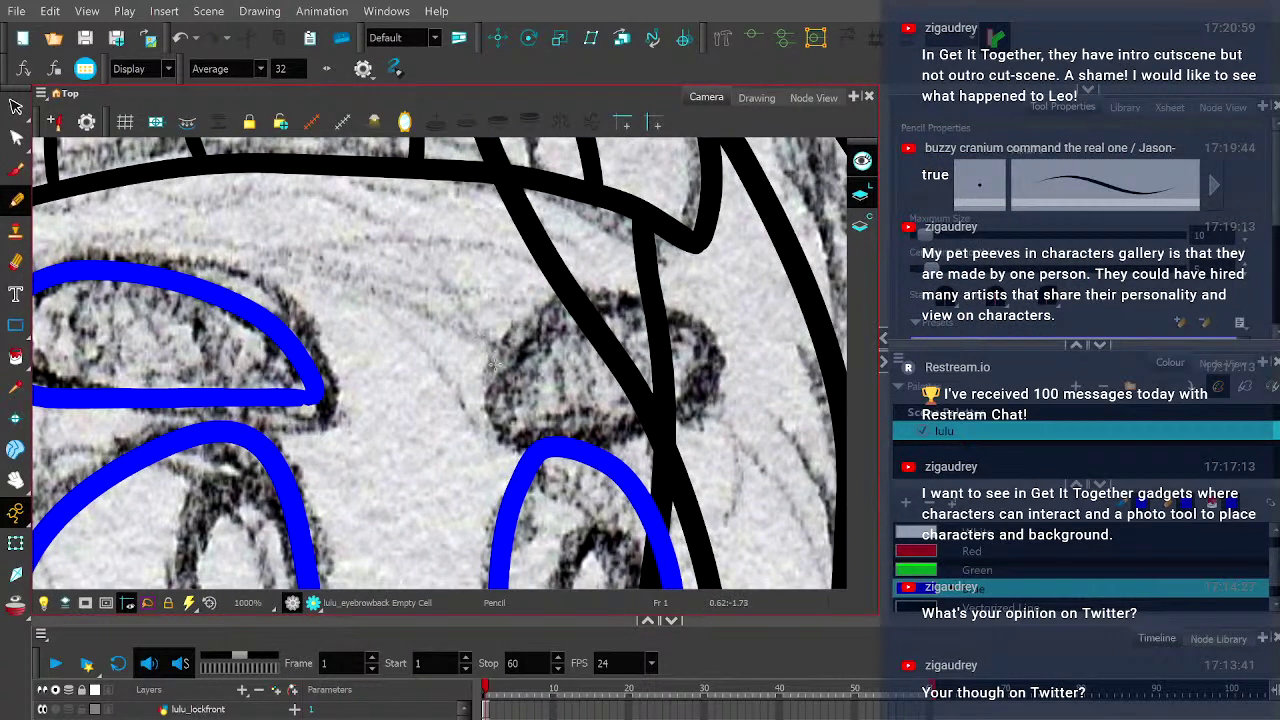
mouse_move(483, 398)
mouse_down()
mouse_move(513, 350)
mouse_move(598, 296)
mouse_move(675, 289)
mouse_move(731, 351)
mouse_move(721, 395)
mouse_move(669, 410)
mouse_move(485, 396)
mouse_up()
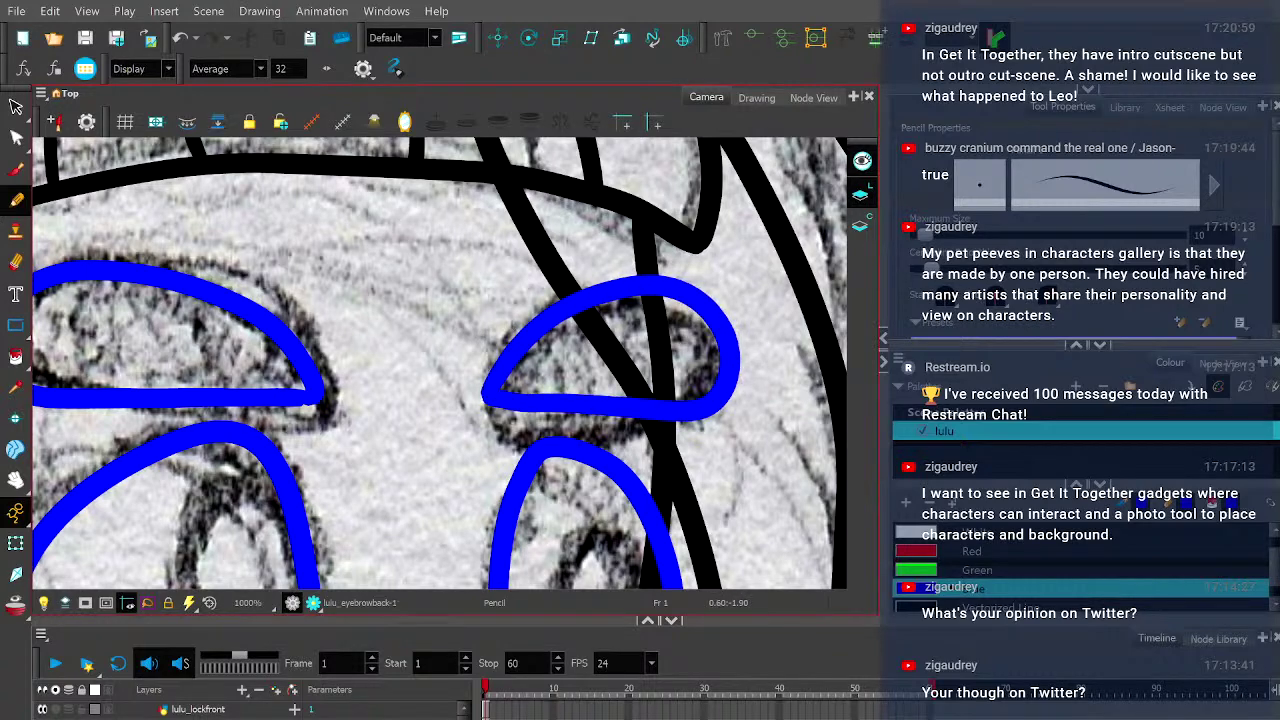
scroll(503, 362, down, 4)
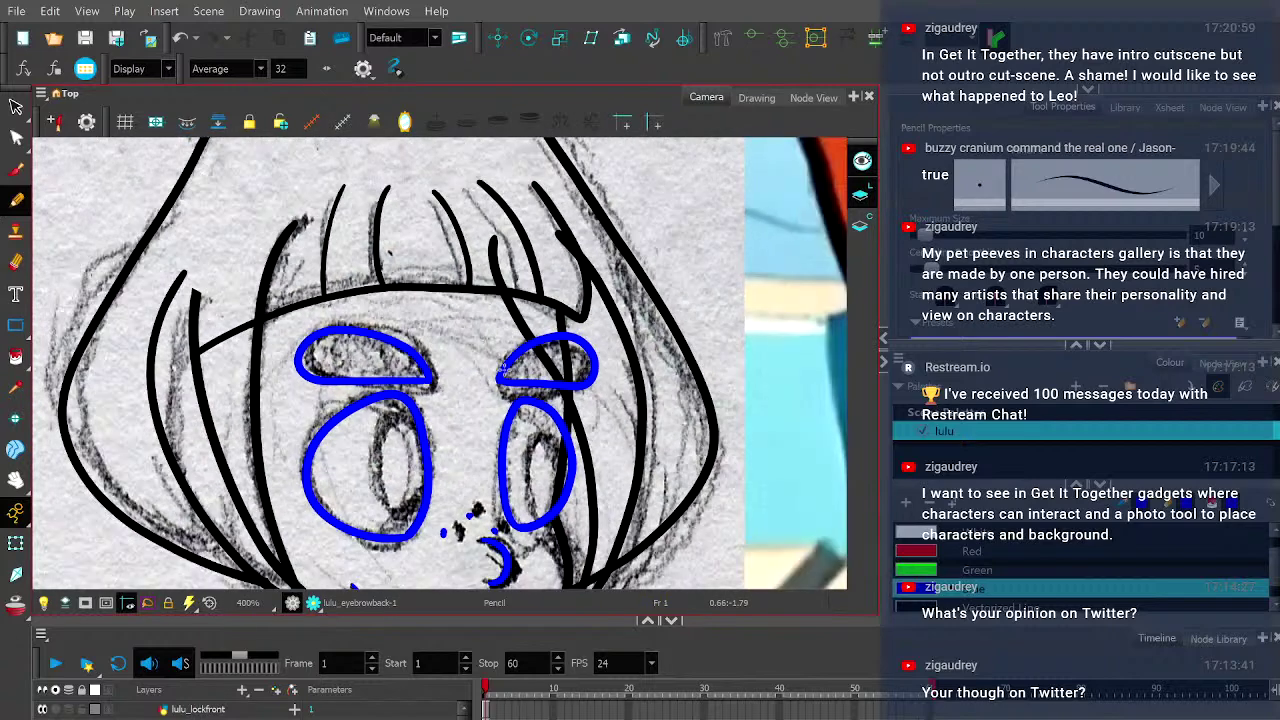
scroll(504, 368, up, 2)
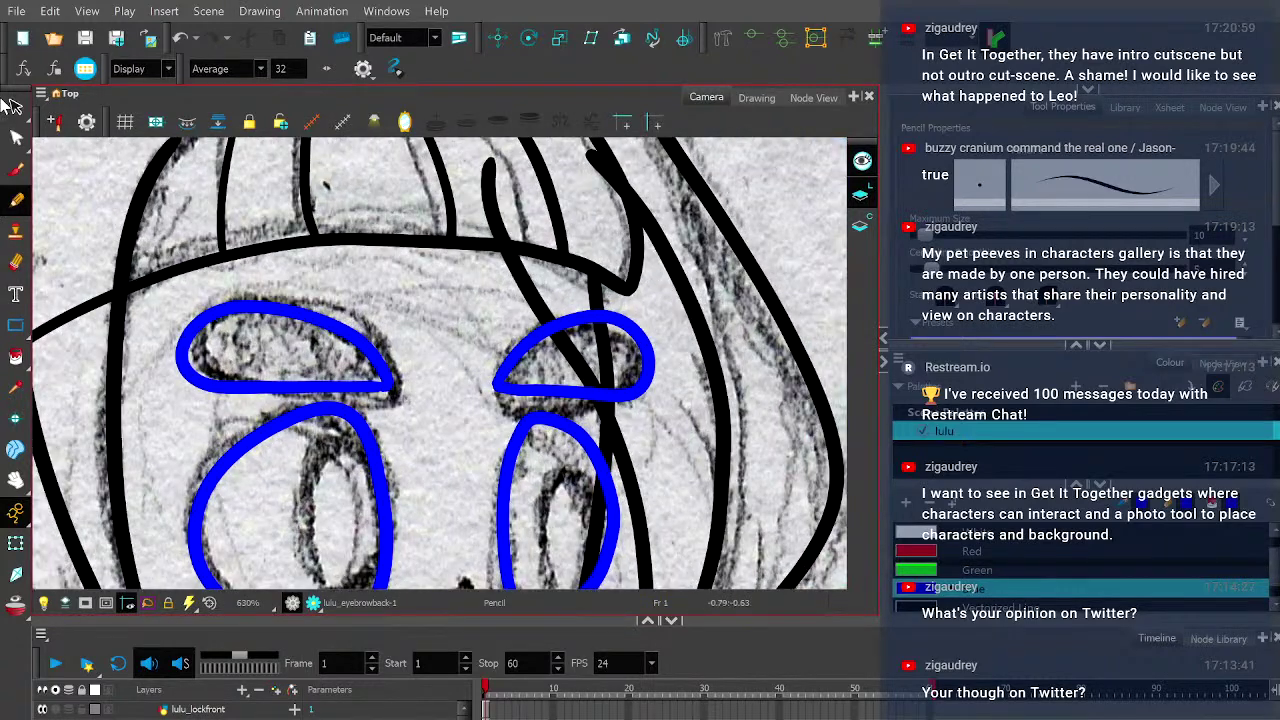
key(ctrl+z)
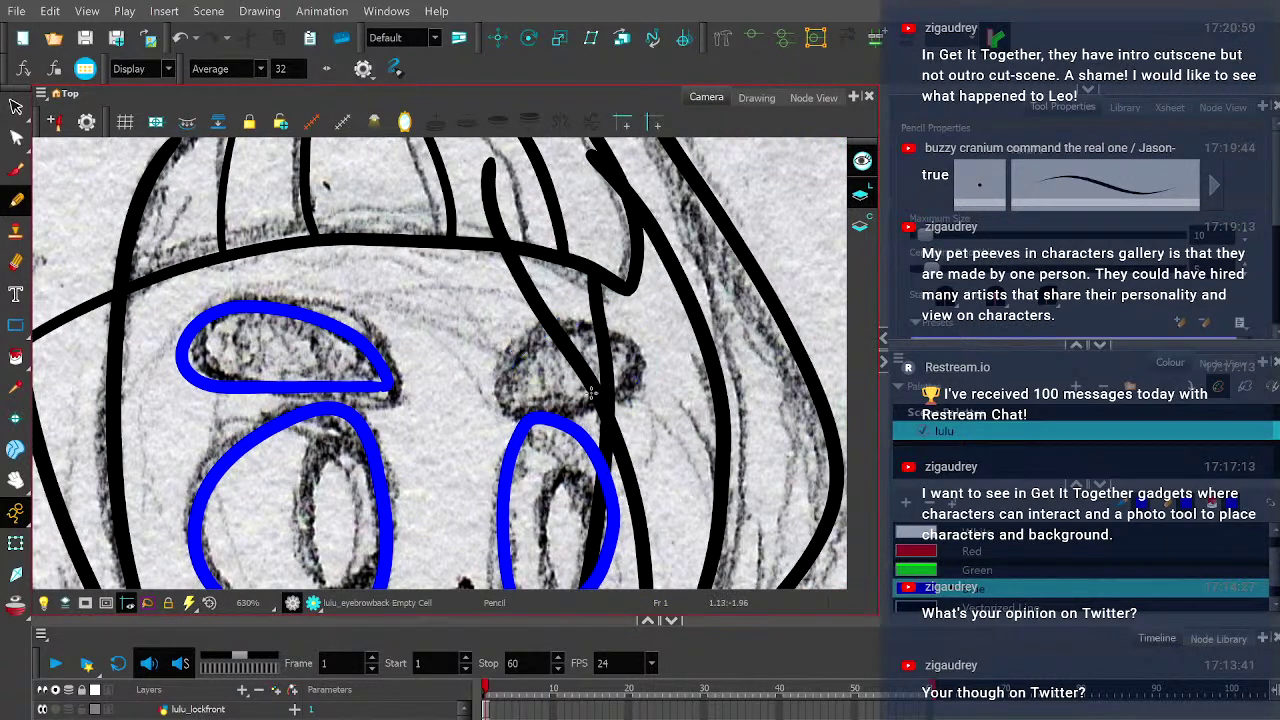
- Trace the far eyebrow as a closed blue outline on the lulu_eyebrowback drawing and refine its curve with the Contour Editor
scroll(600, 393, up, 1)
mouse_move(472, 388)
mouse_down()
mouse_move(512, 329)
mouse_move(553, 302)
mouse_move(605, 299)
mouse_move(640, 326)
mouse_move(655, 371)
mouse_move(634, 391)
mouse_move(476, 385)
mouse_up()
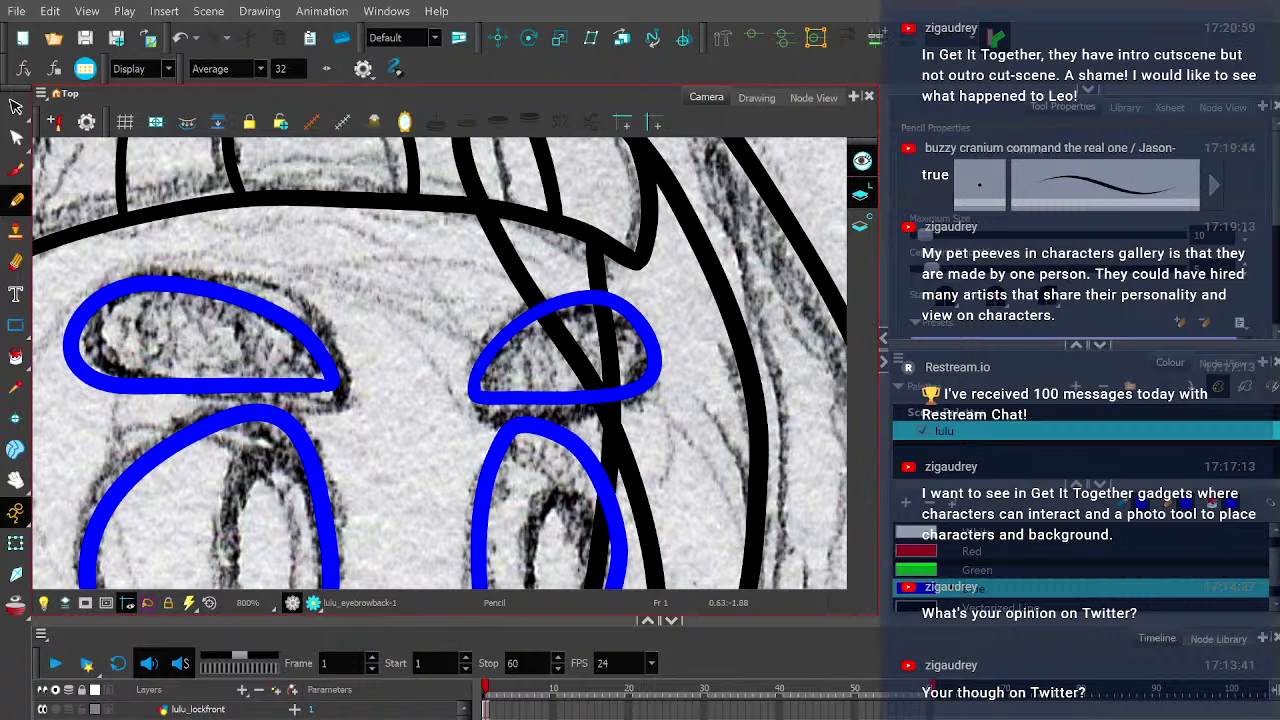
click(16, 137)
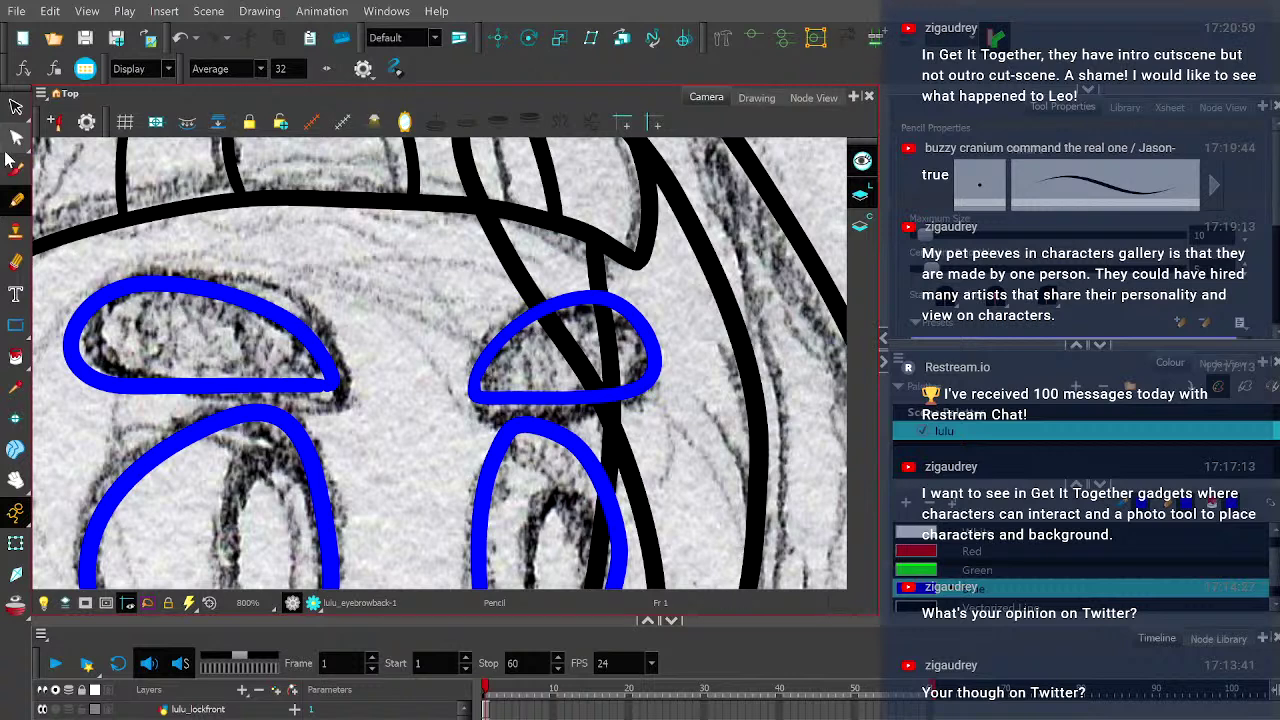
click(613, 302)
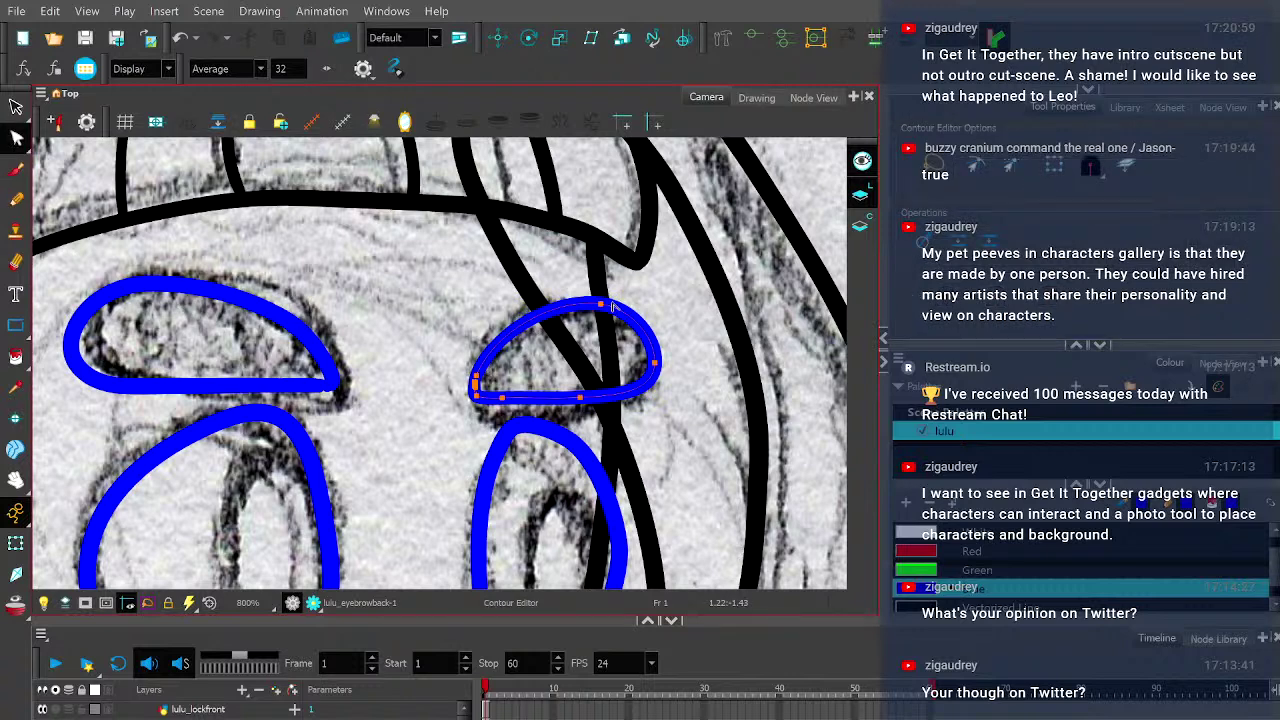
- Shift the far eyebrow's outline slightly up so it sits clear of the eye below it
click(16, 107)
click(640, 395)
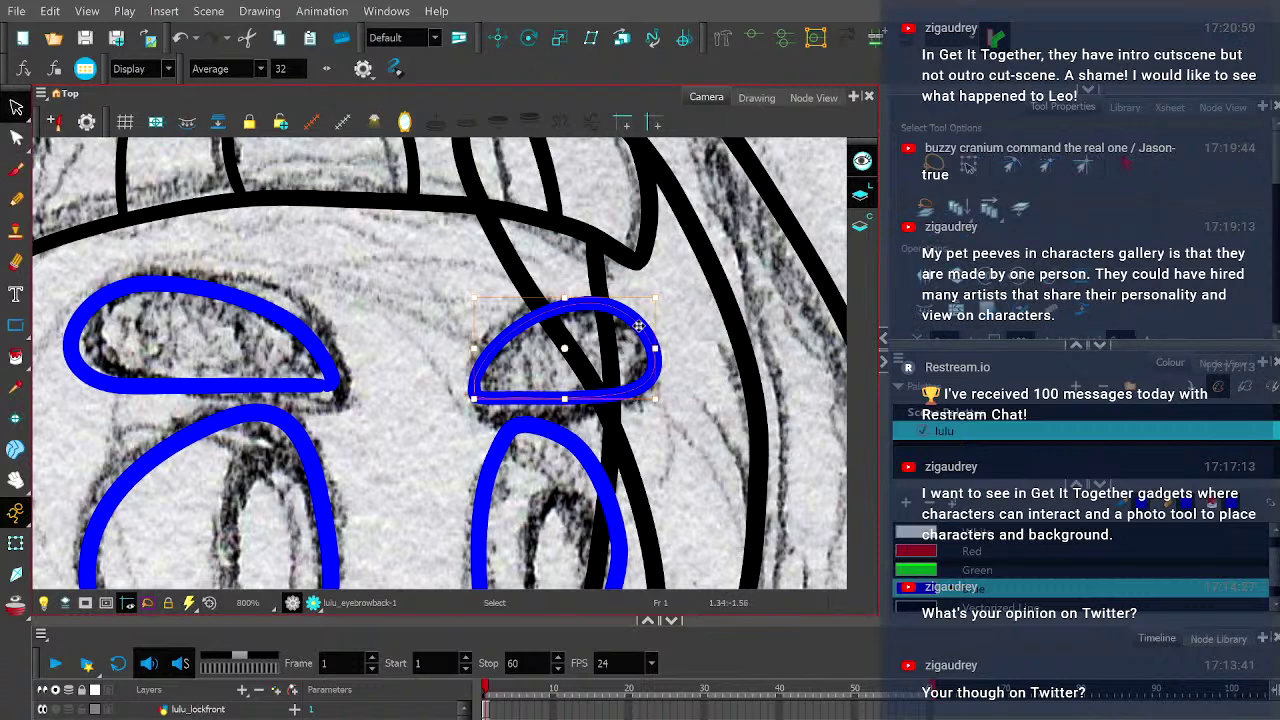
drag(638, 326, 634, 317)
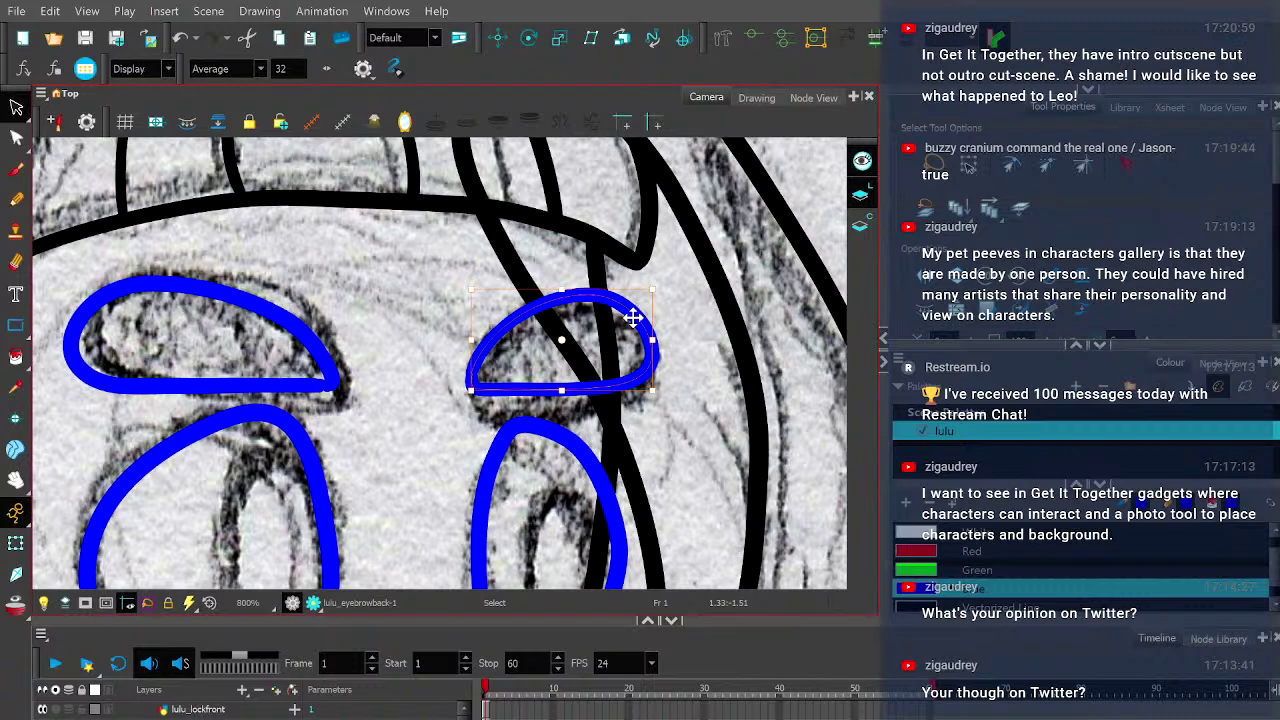
click(437, 332)
- Compare the traced eyebrows and face with the two coloured reference images of the character
scroll(440, 340, down, 4)
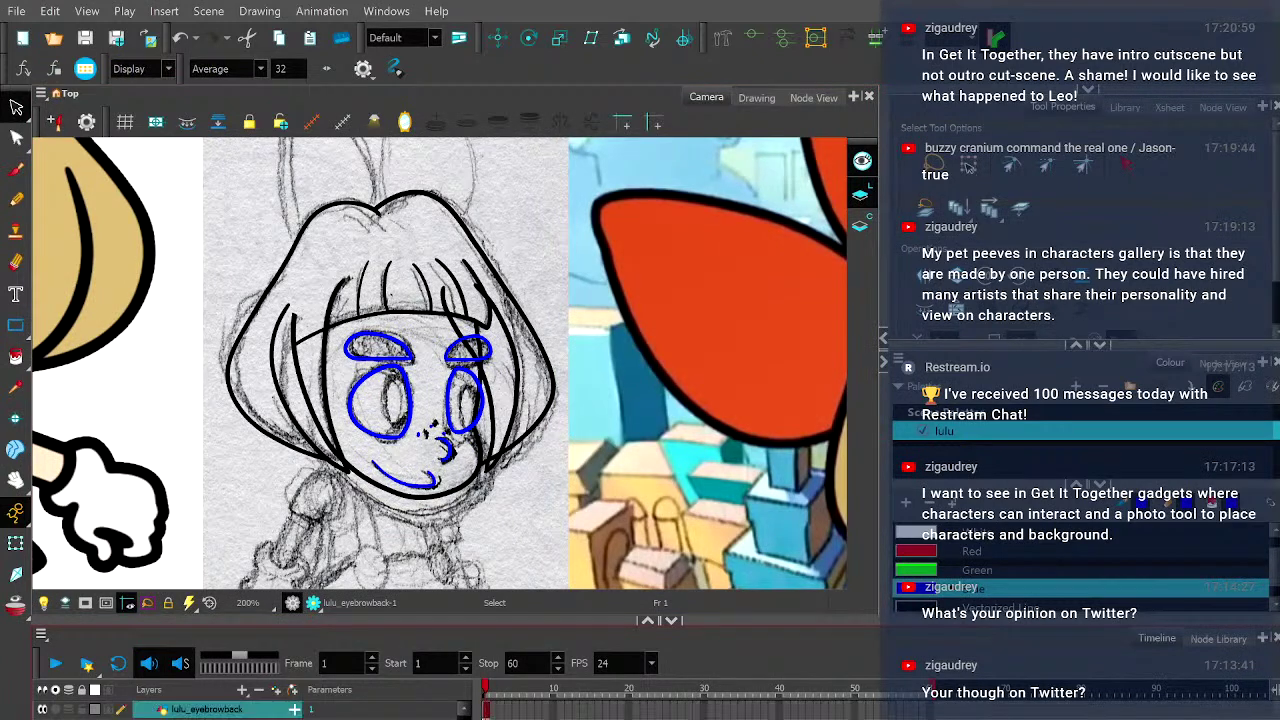
scroll(530, 340, down, 5)
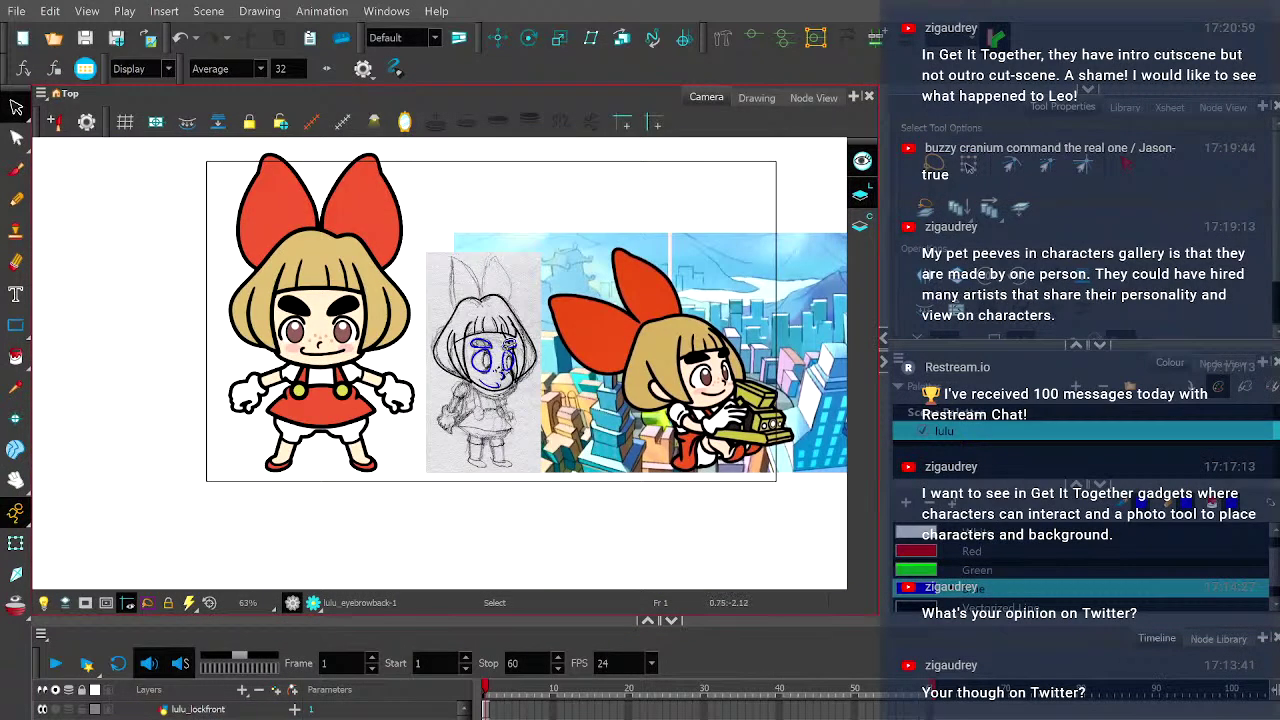
scroll(497, 365, up, 2)
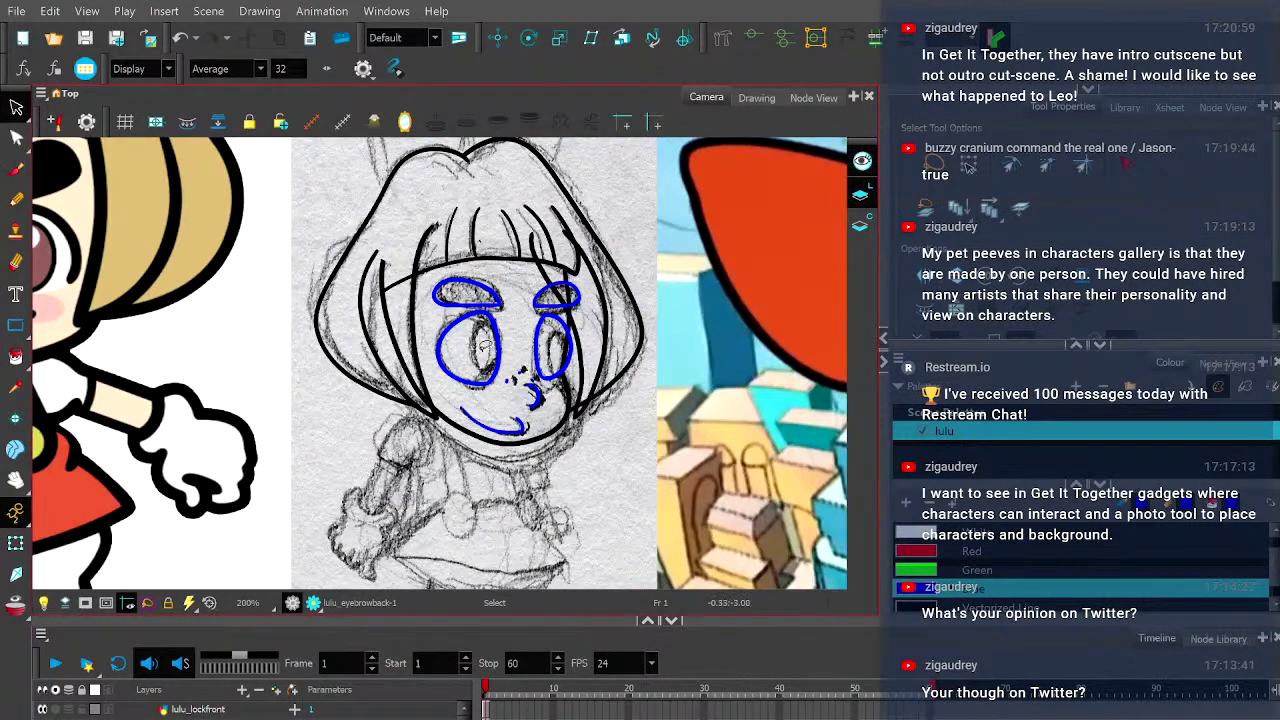
scroll(489, 340, up, 1)
scroll(510, 345, down, 3)
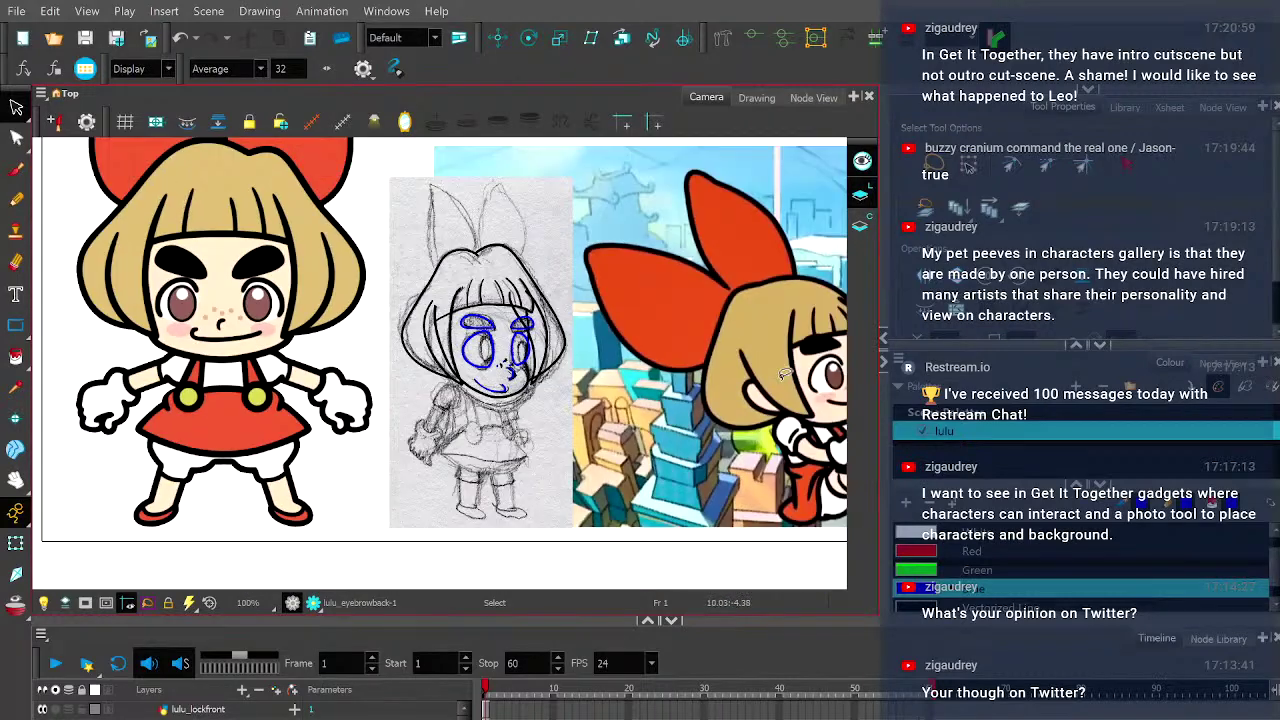
drag(770, 376, 685, 390)
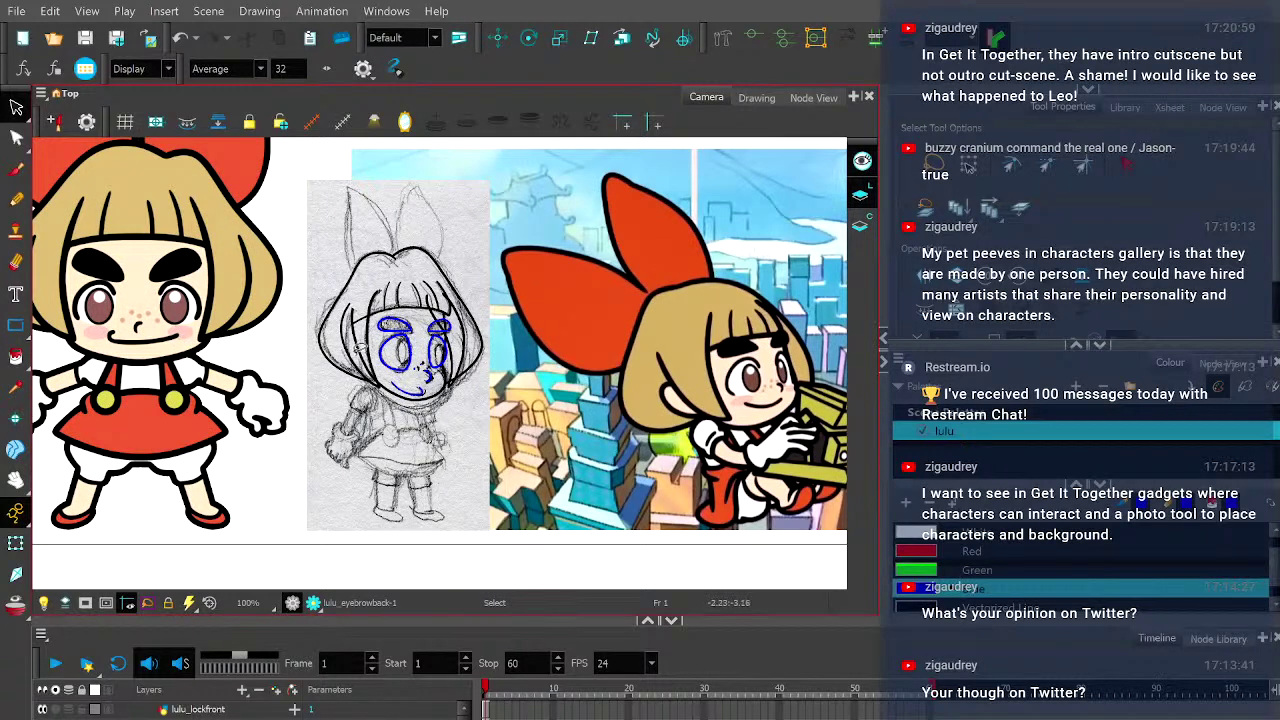
scroll(400, 304, up, 5)
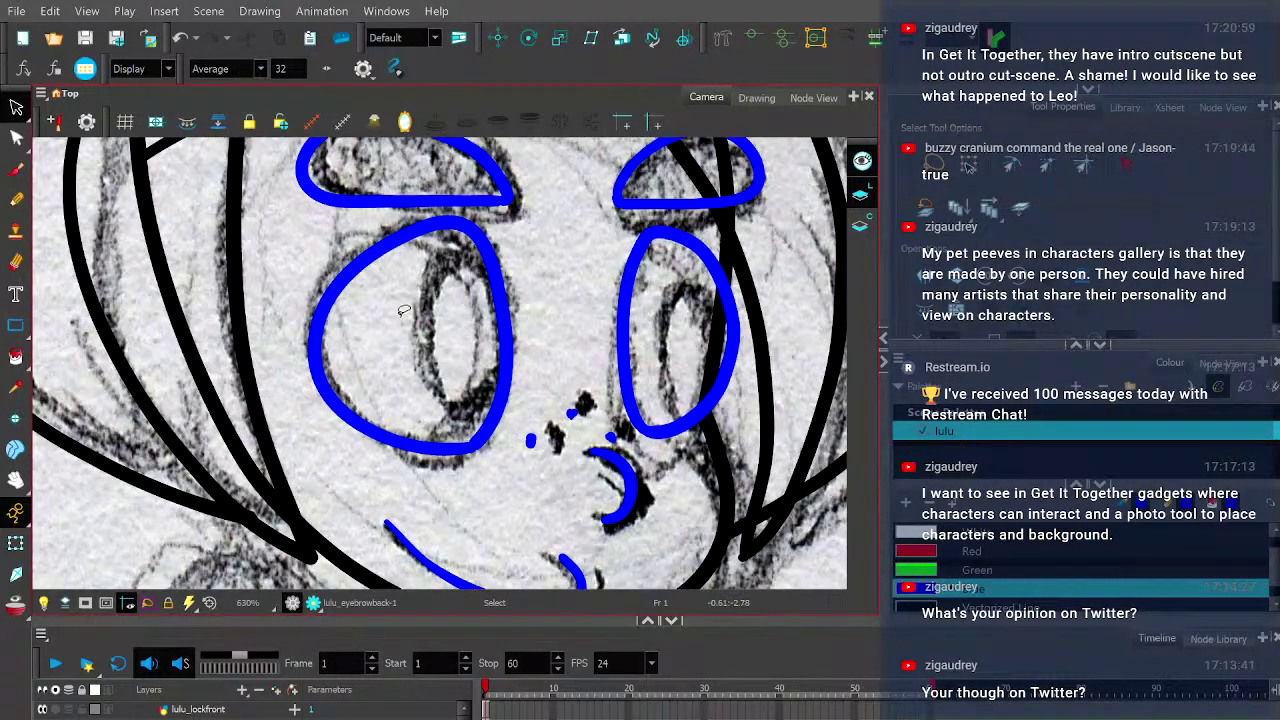
click(416, 312)
click(237, 711)
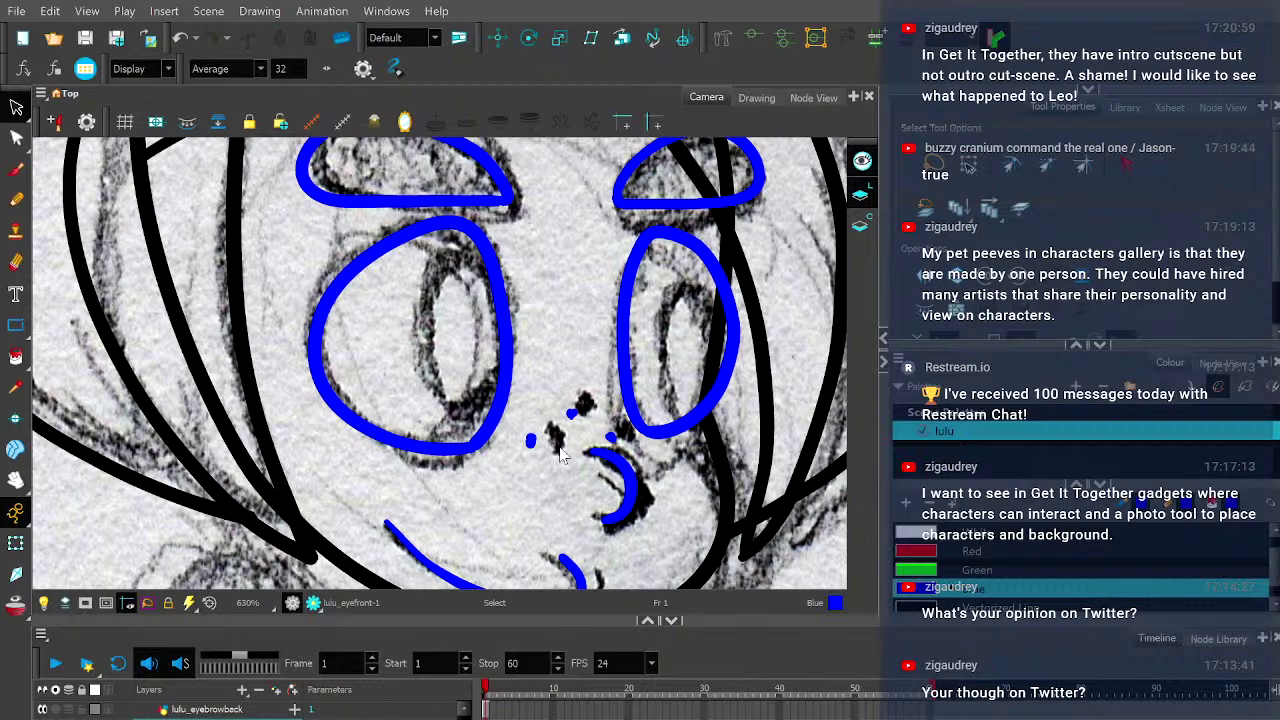
key(alt+/)
scroll(481, 342, up, 2)
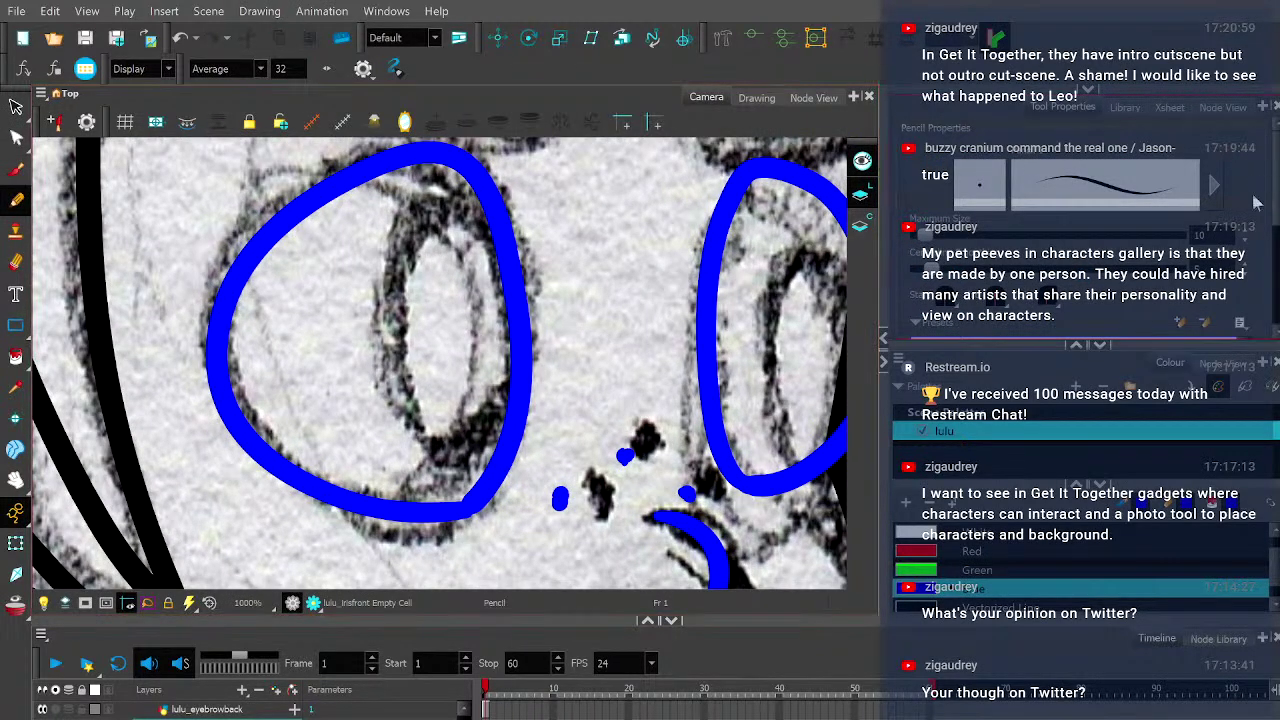
mouse_move(490, 330)
mouse_down()
mouse_move(702, 329)
mouse_move(640, 342)
mouse_move(659, 393)
mouse_move(671, 247)
mouse_move(688, 390)
mouse_up()
key(ctrl+z)
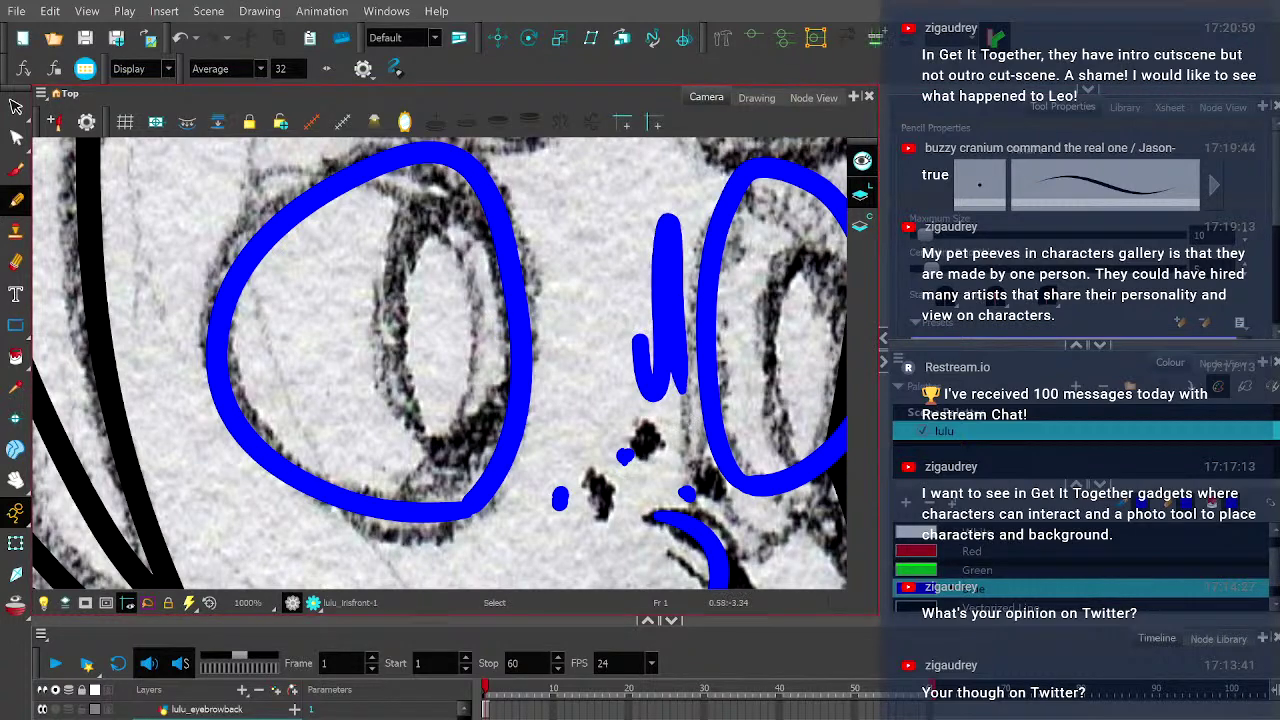
key(ctrl+z)
- Compare the traced line weight with the reference images and check the pencil thickness of the front lock's strokes on lulu_lockfront
scroll(641, 374, down, 5)
scroll(641, 374, down, 3)
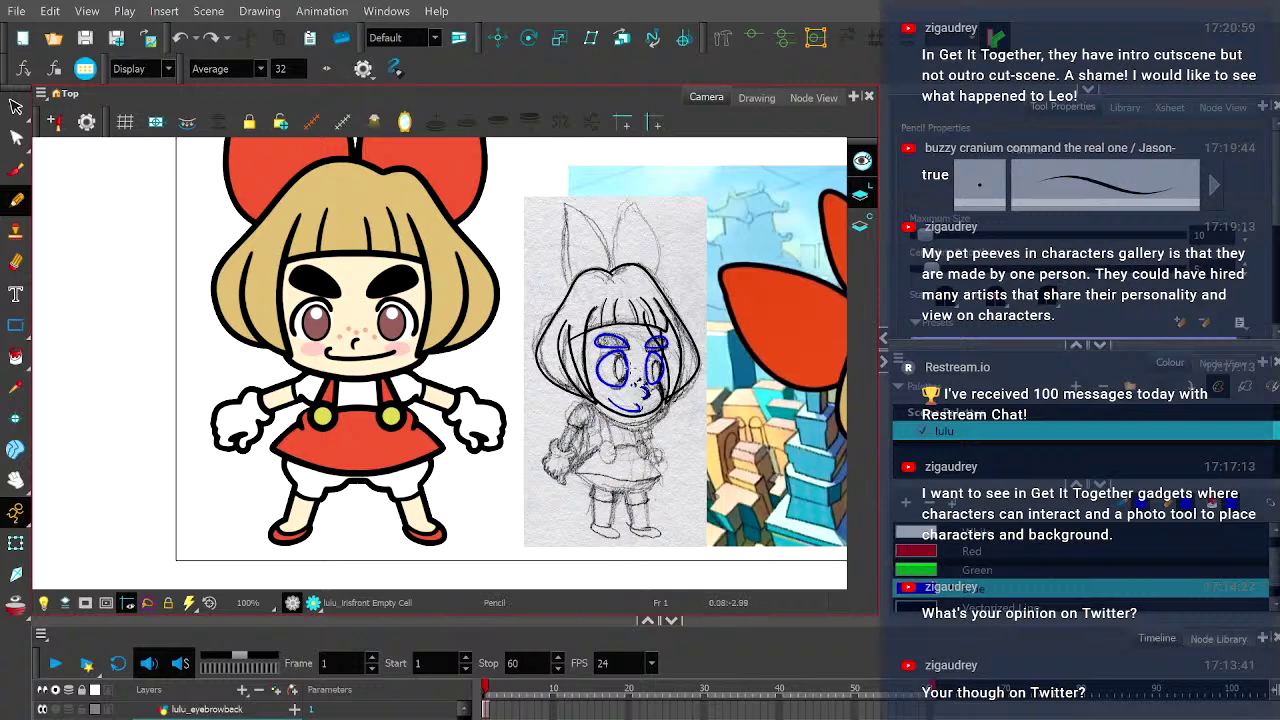
scroll(641, 374, up, 3)
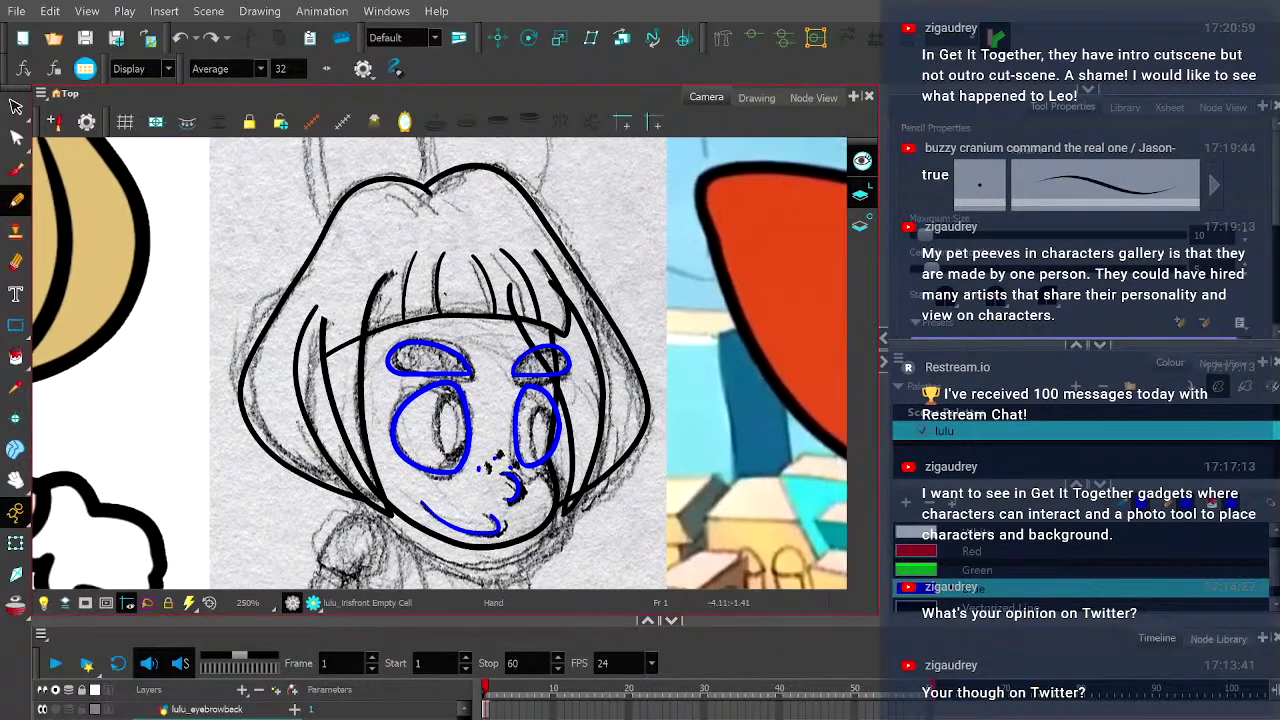
scroll(390, 396, down, 3)
scroll(200, 709, down, 1)
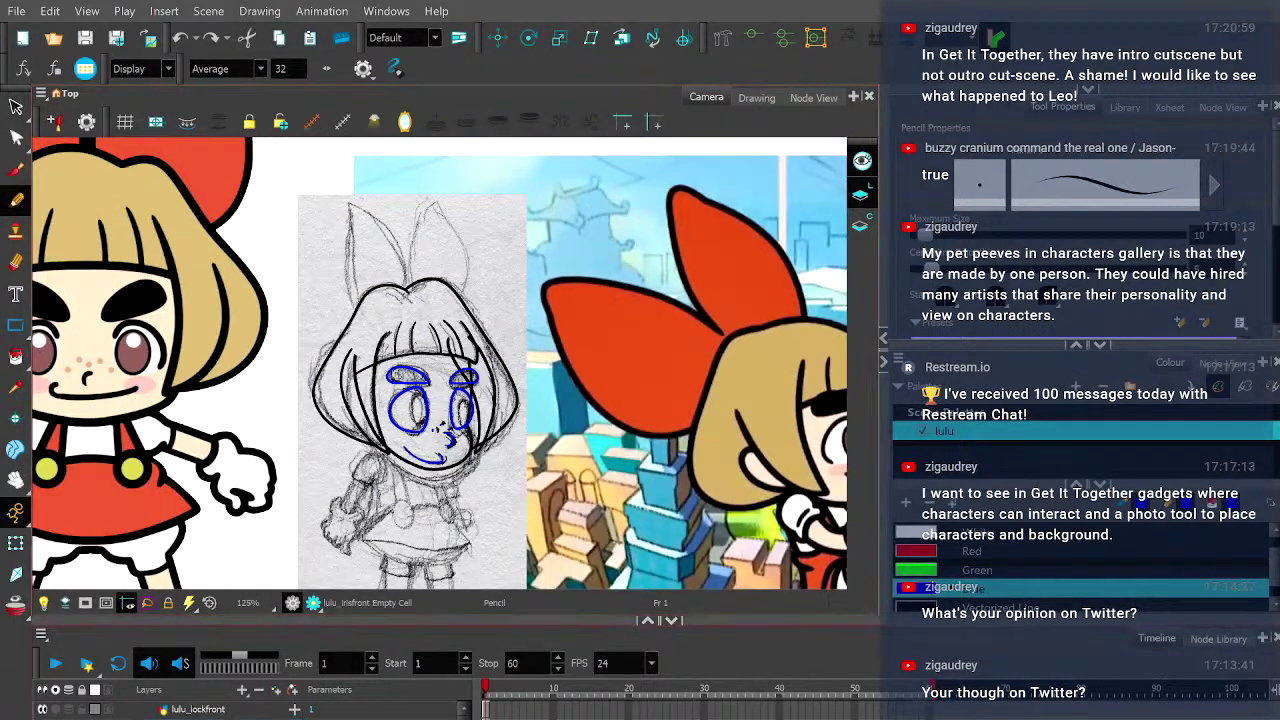
scroll(200, 709, down, 1)
click(200, 709)
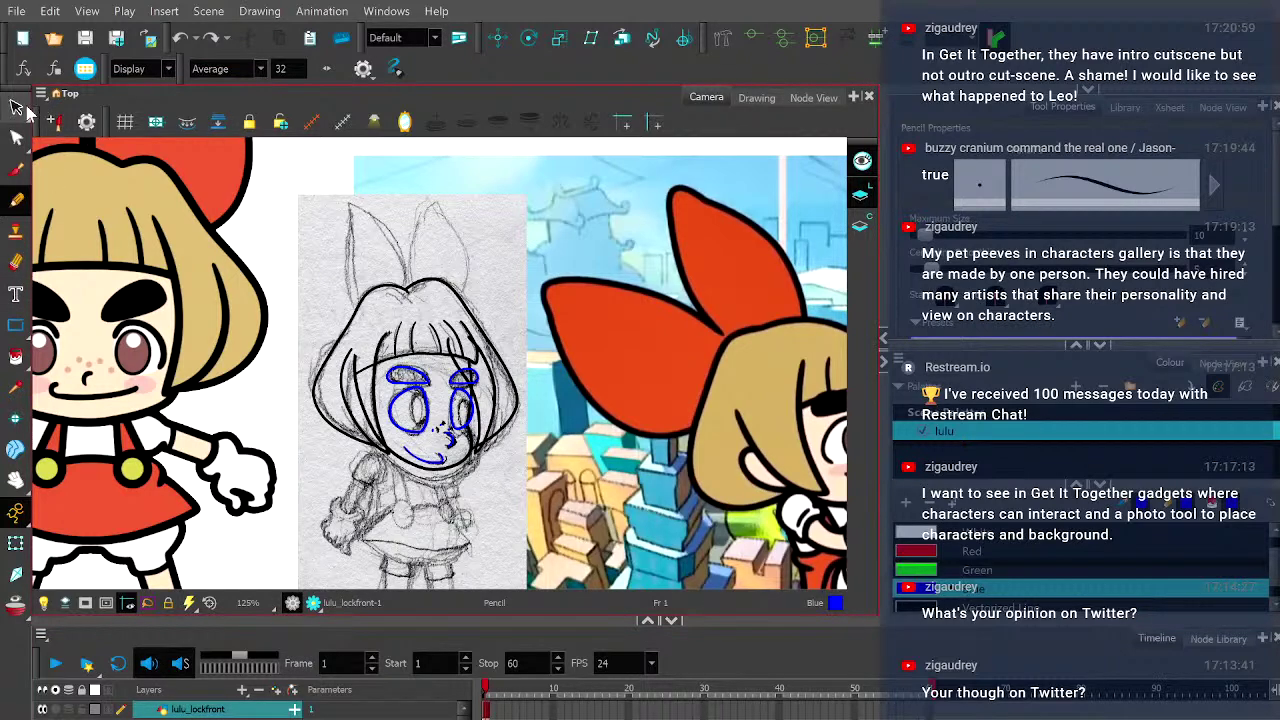
click(16, 107)
scroll(300, 378, down, 3)
scroll(277, 363, up, 3)
drag(320, 325, 435, 475)
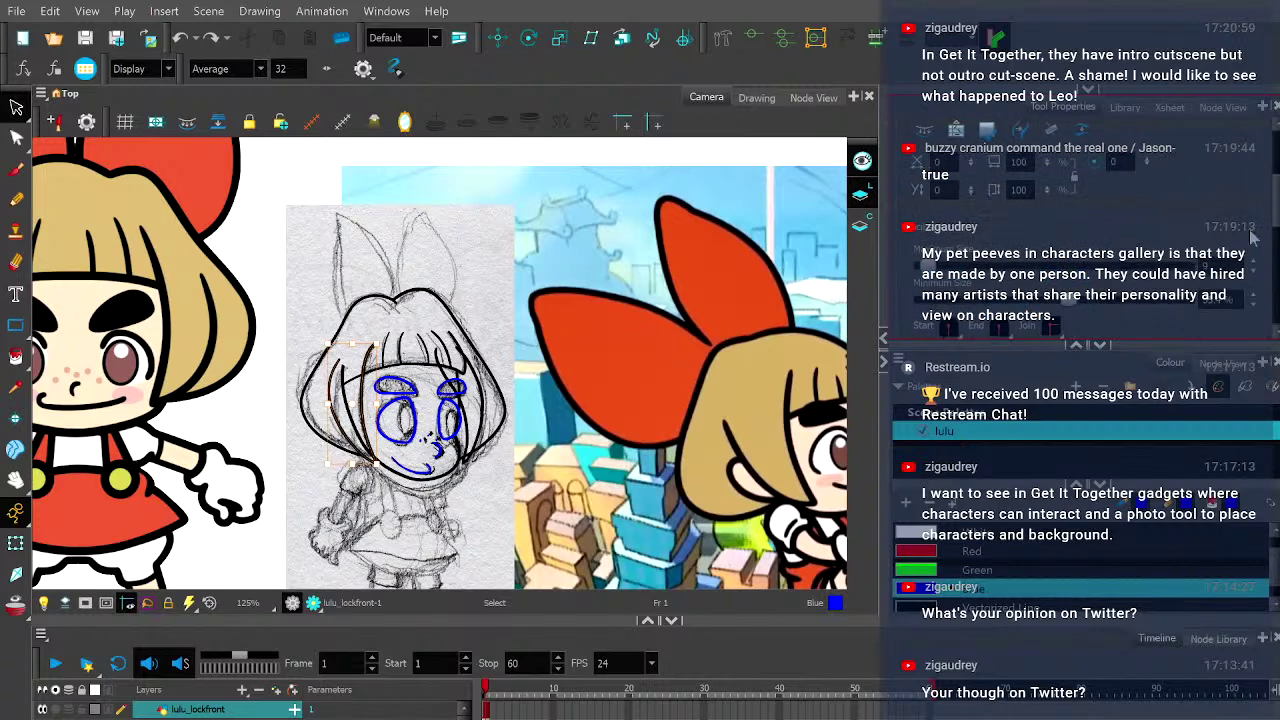
- Set the maximum pencil size of the near eyebrow's outline on lulu_eyebrowfront to 6
click(217, 716)
click(394, 383)
scroll(378, 368, up, 2)
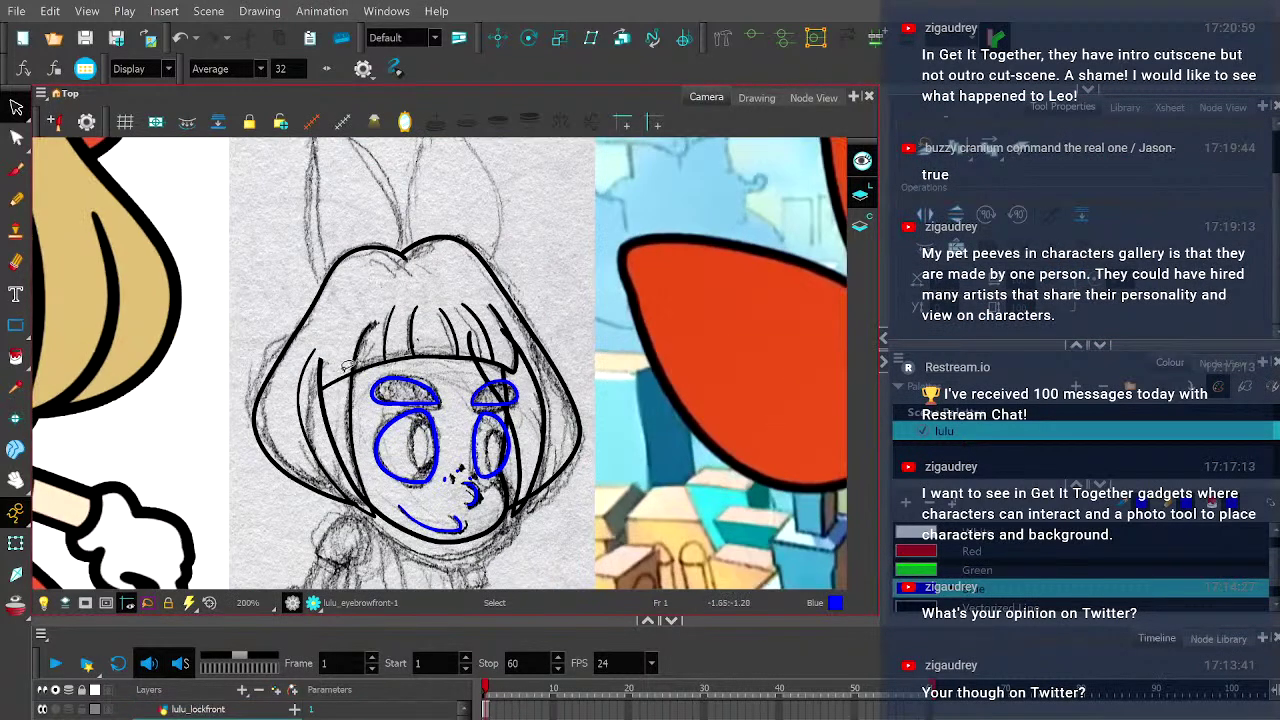
key(alt+/)
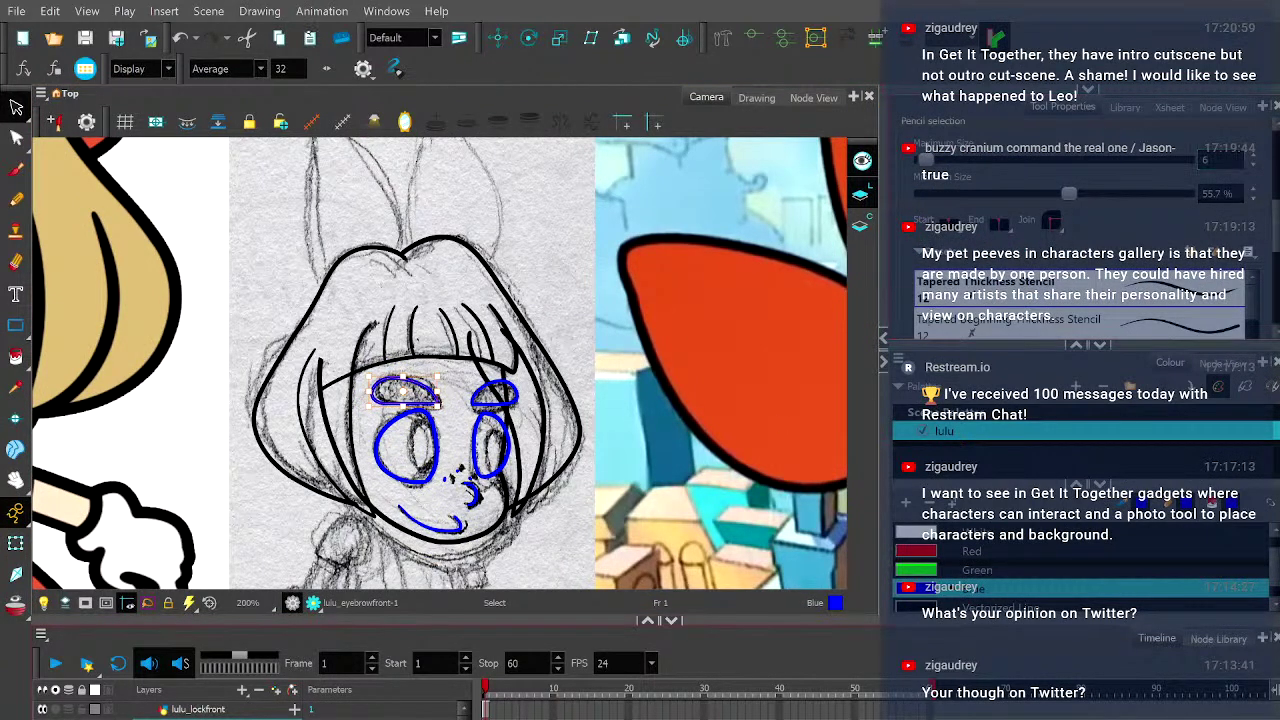
key(alt+s)
- Lower the maximum pencil size of the far eyebrow's outline on lulu_eyebrowback to match the near eyebrow
click(495, 393)
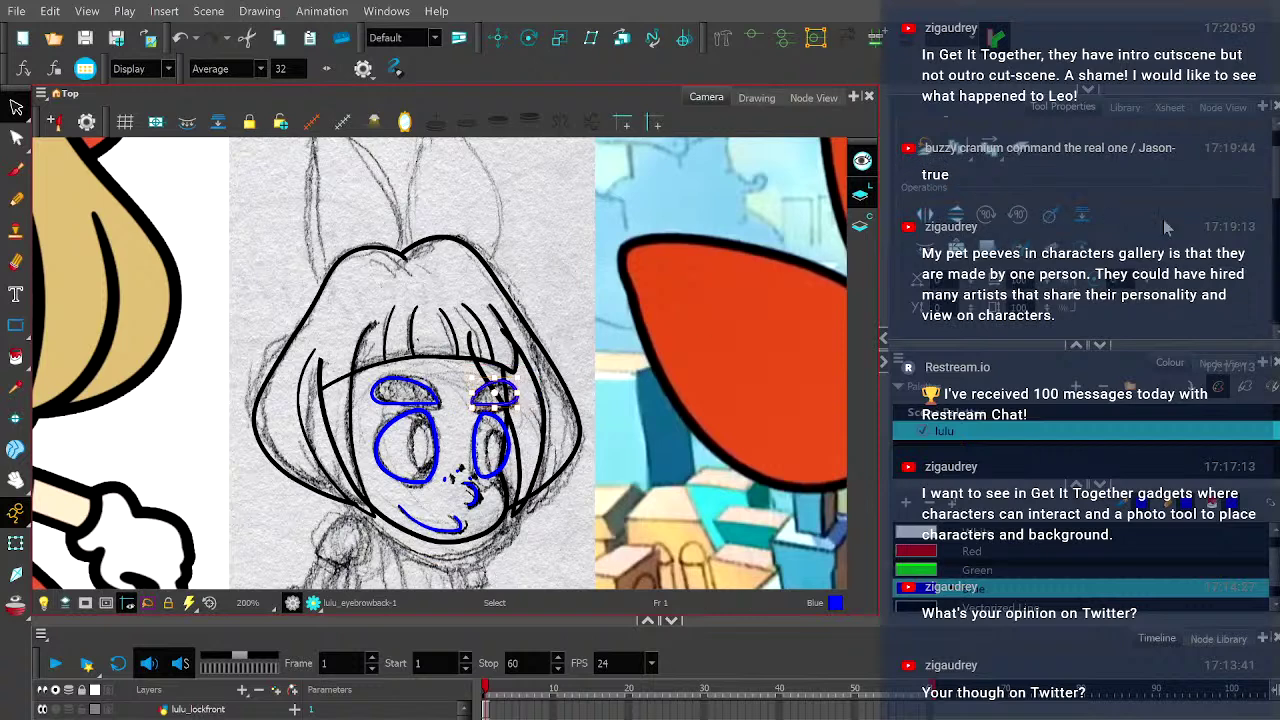
key(alt+/)
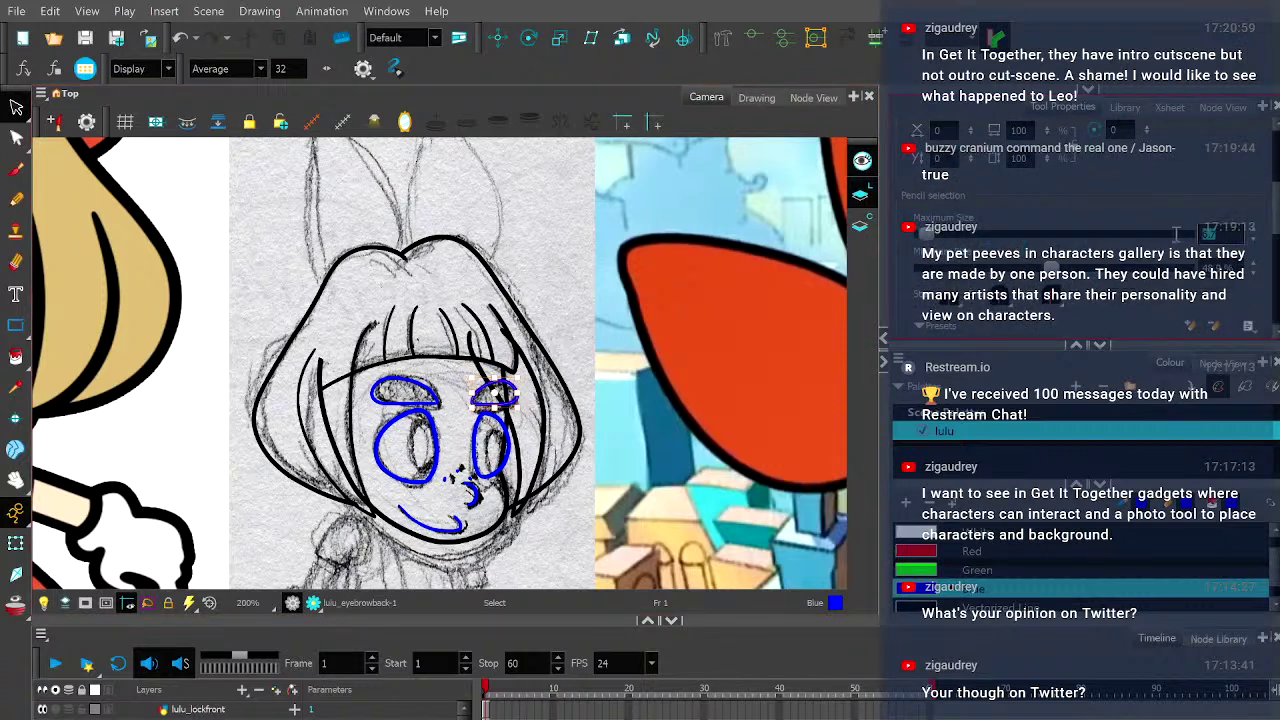
key(alt+s)
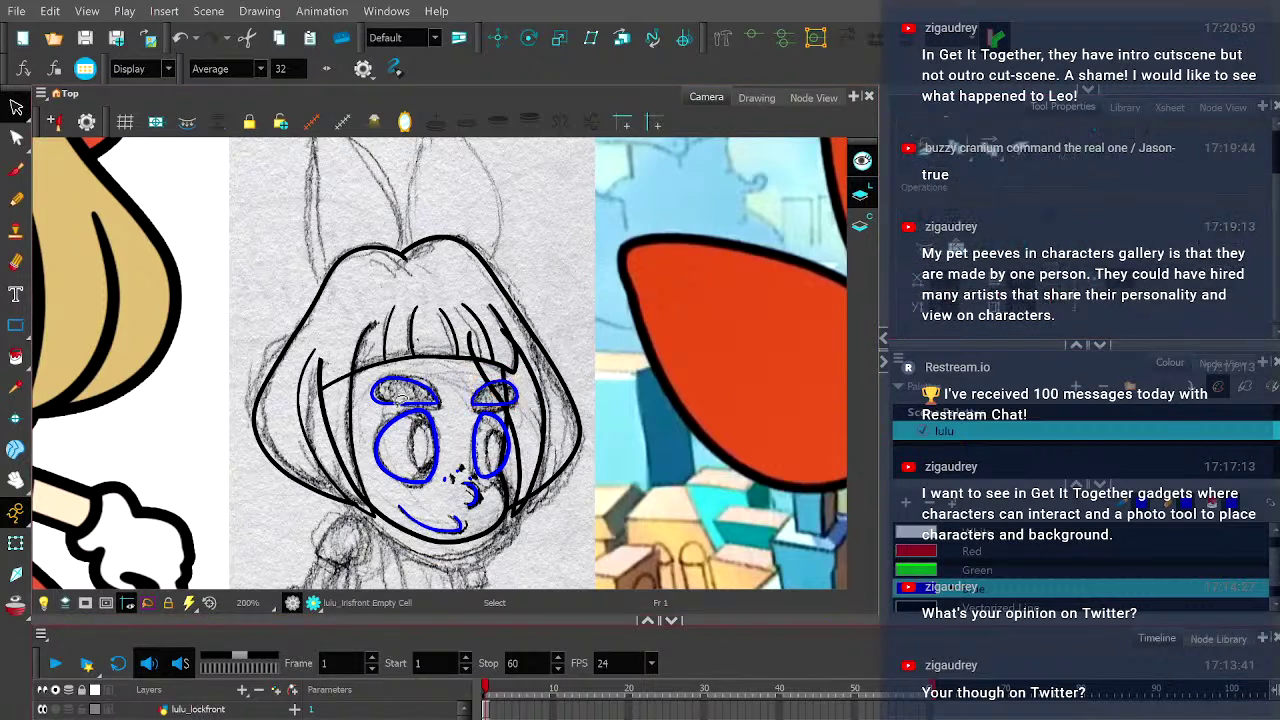
- Thin the outlines of both eyes and the mouth by lowering the maximum pencil size of their strokes
click(352, 418)
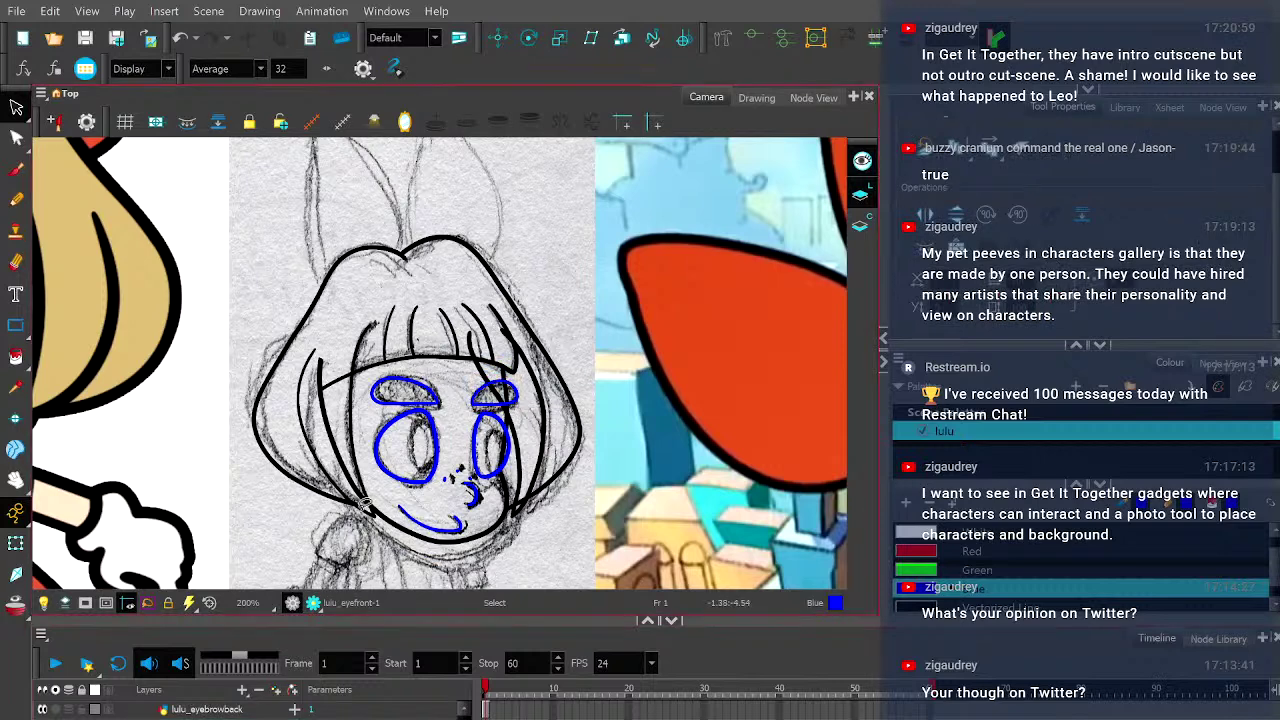
click(380, 440)
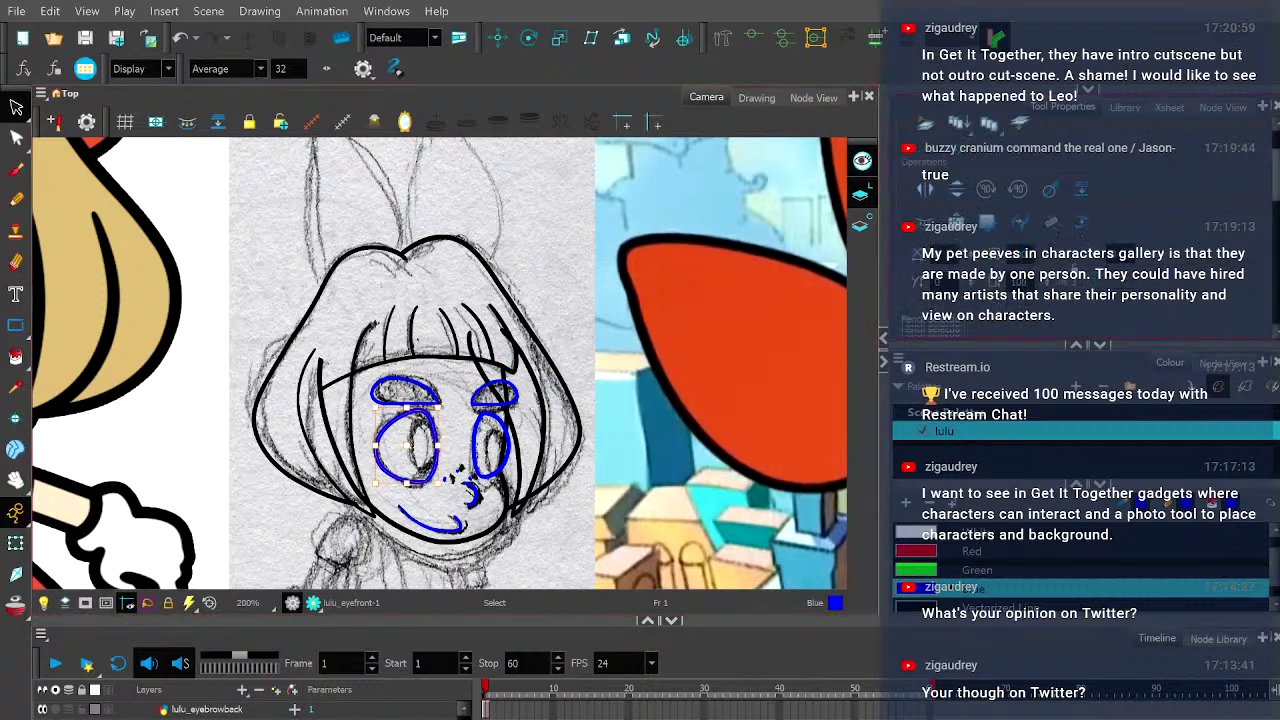
key(ctrl+c)
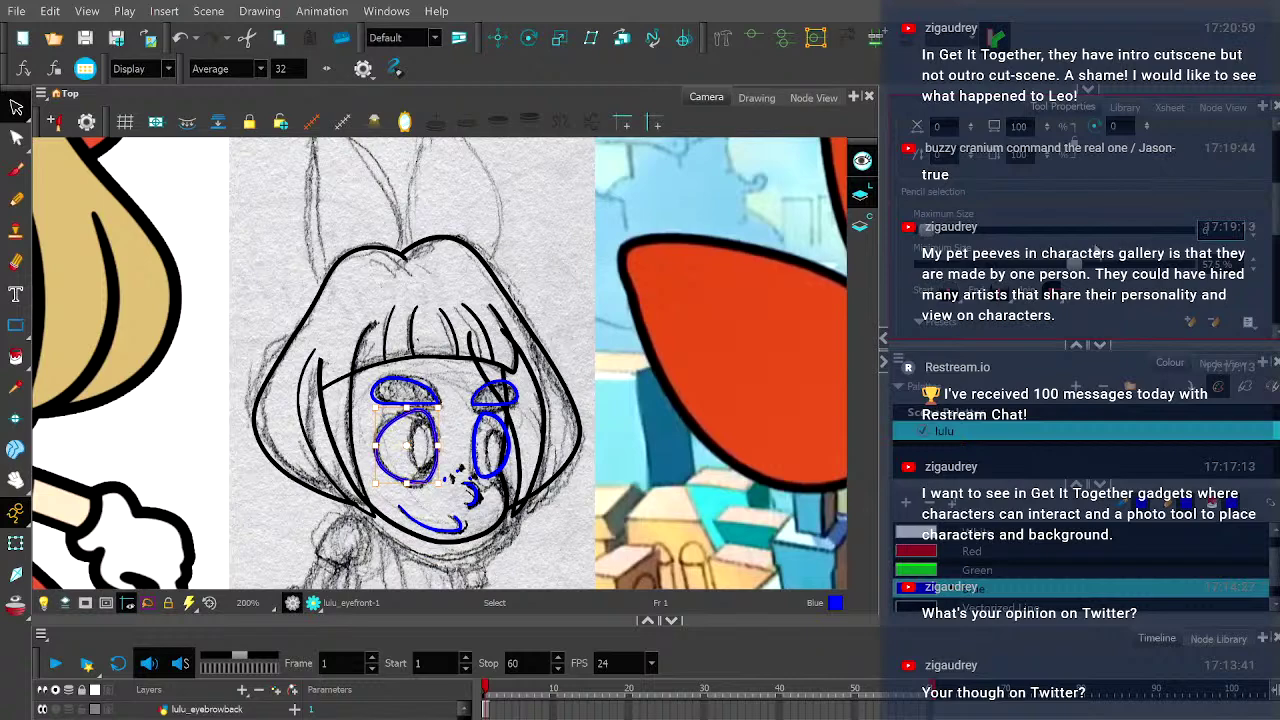
scroll(316, 450, up, 2)
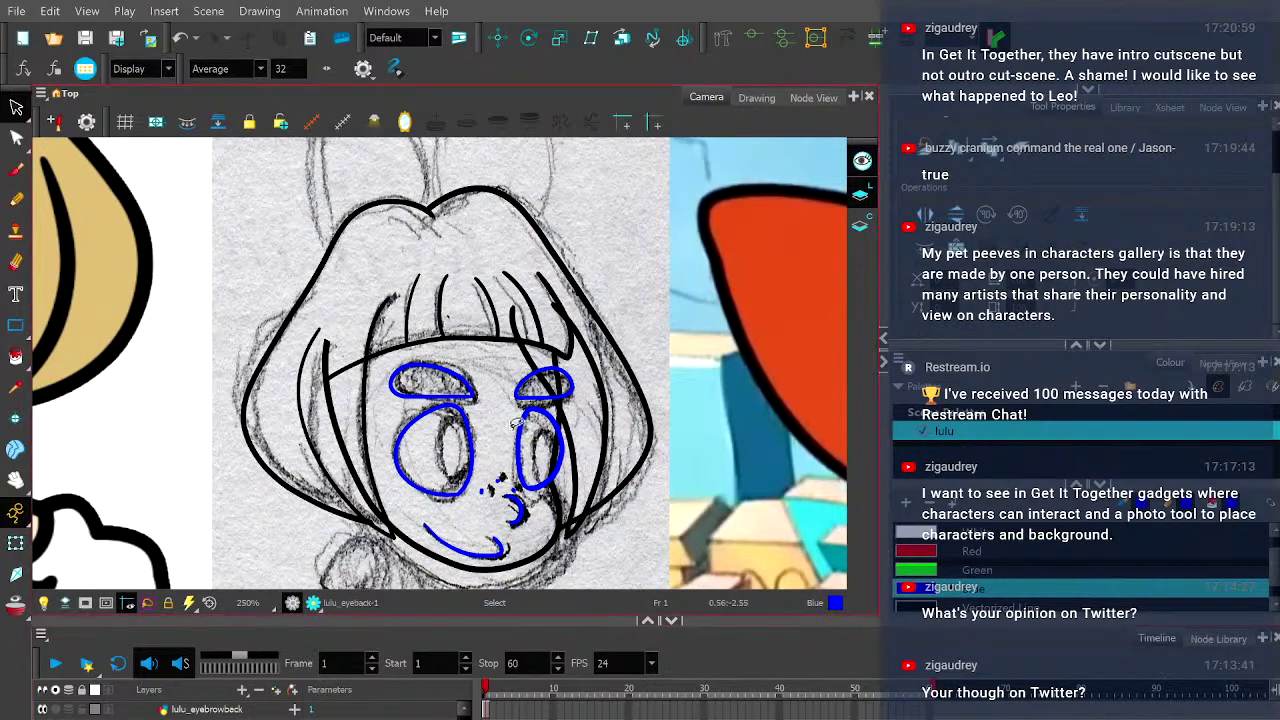
click(521, 445)
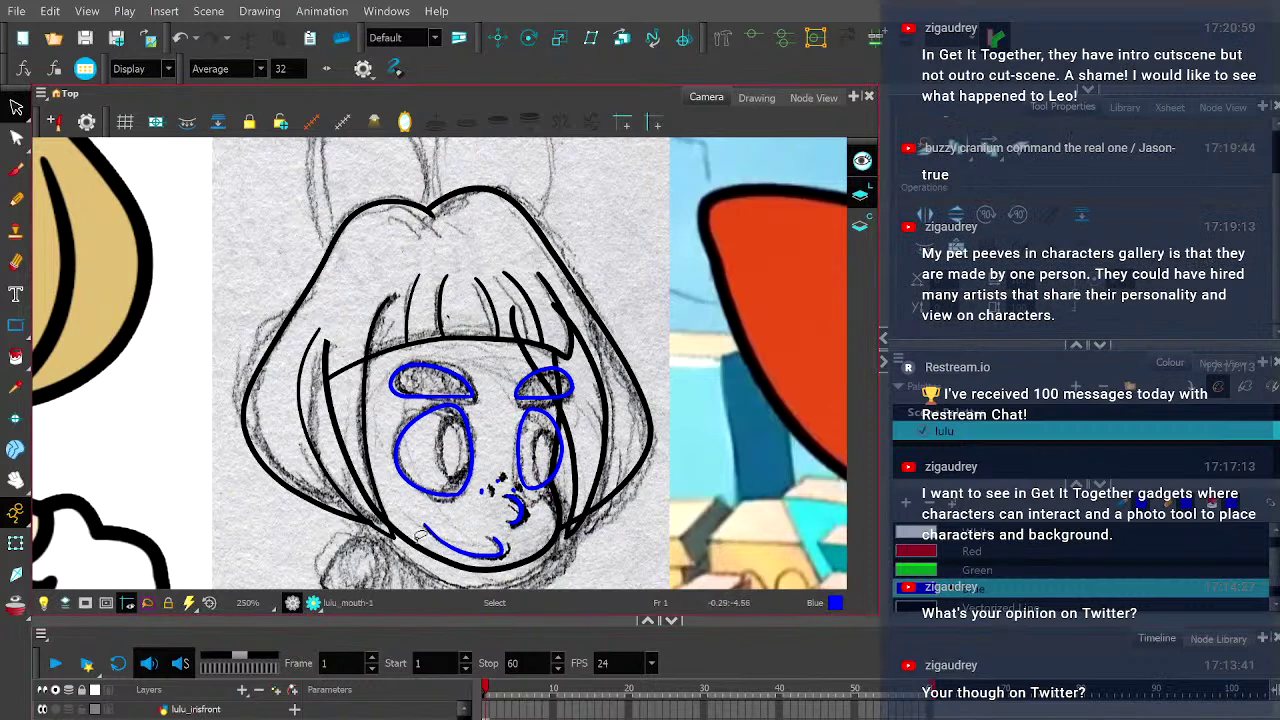
click(482, 538)
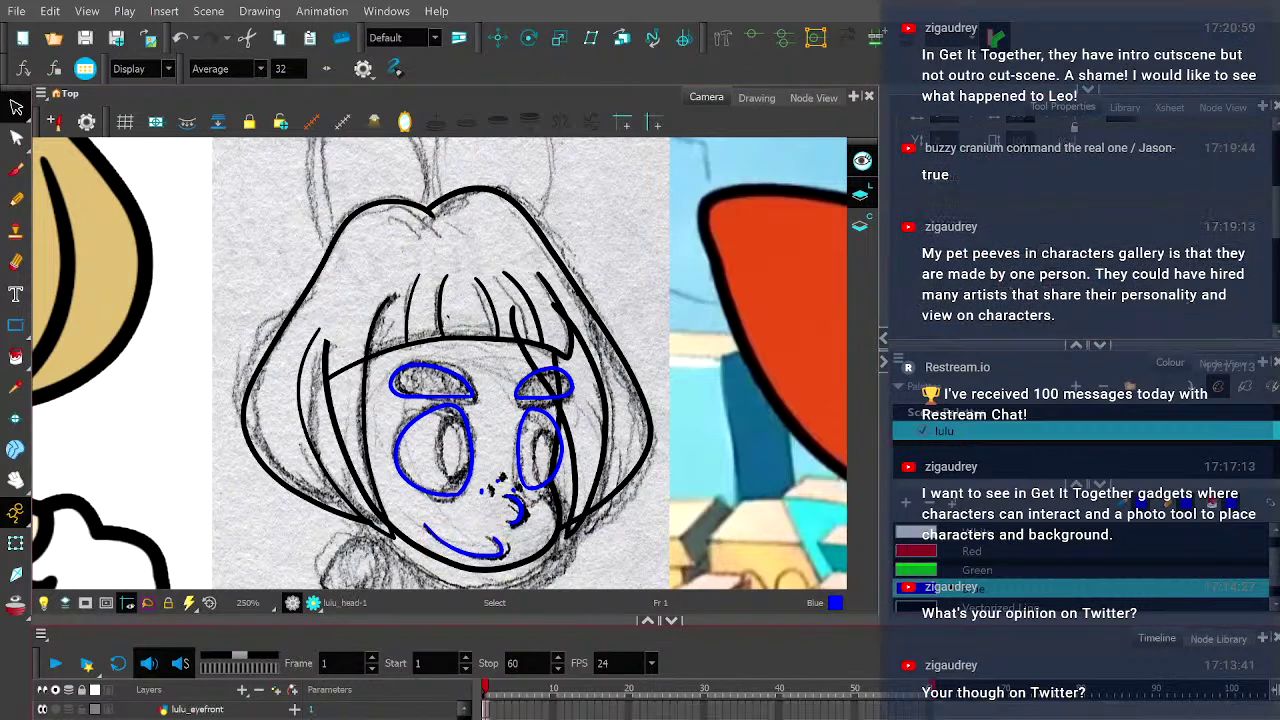
- Select all strokes of the lulu_head drawing and thin the head, hair and fringe lines by lowering their maximum pencil size
scroll(343, 450, down, 2)
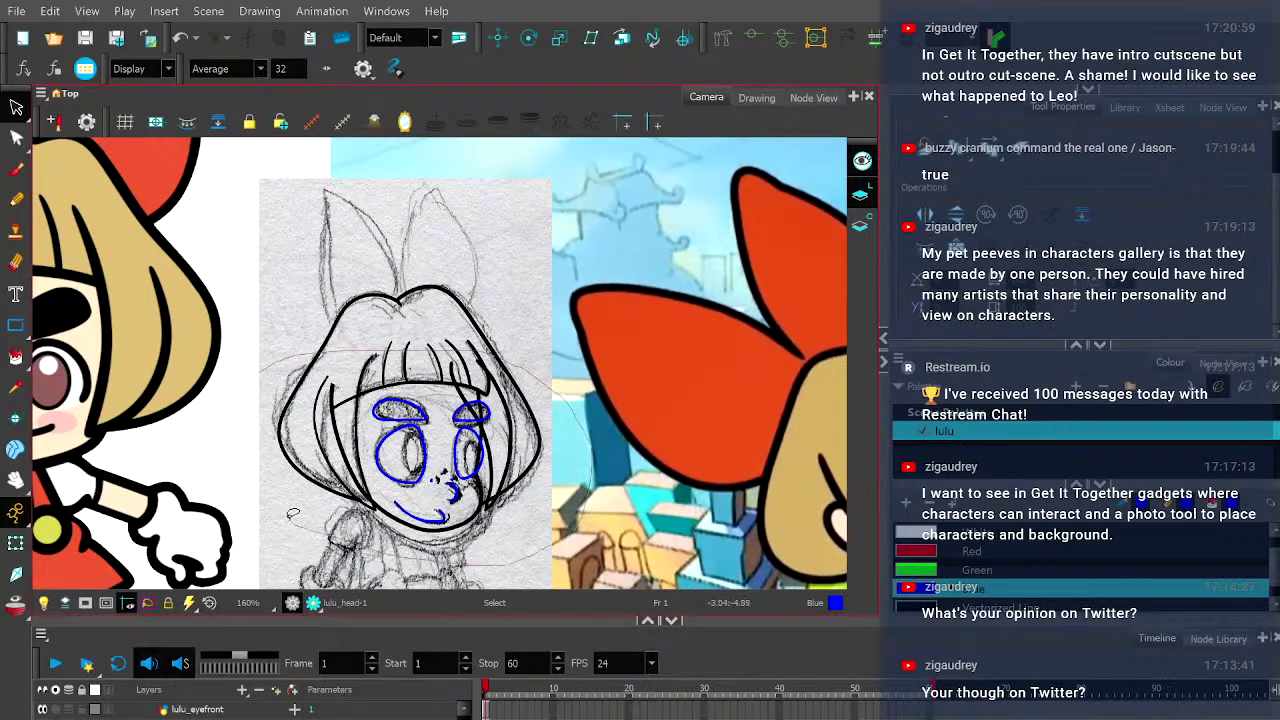
click(305, 505)
scroll(305, 505, down, 1)
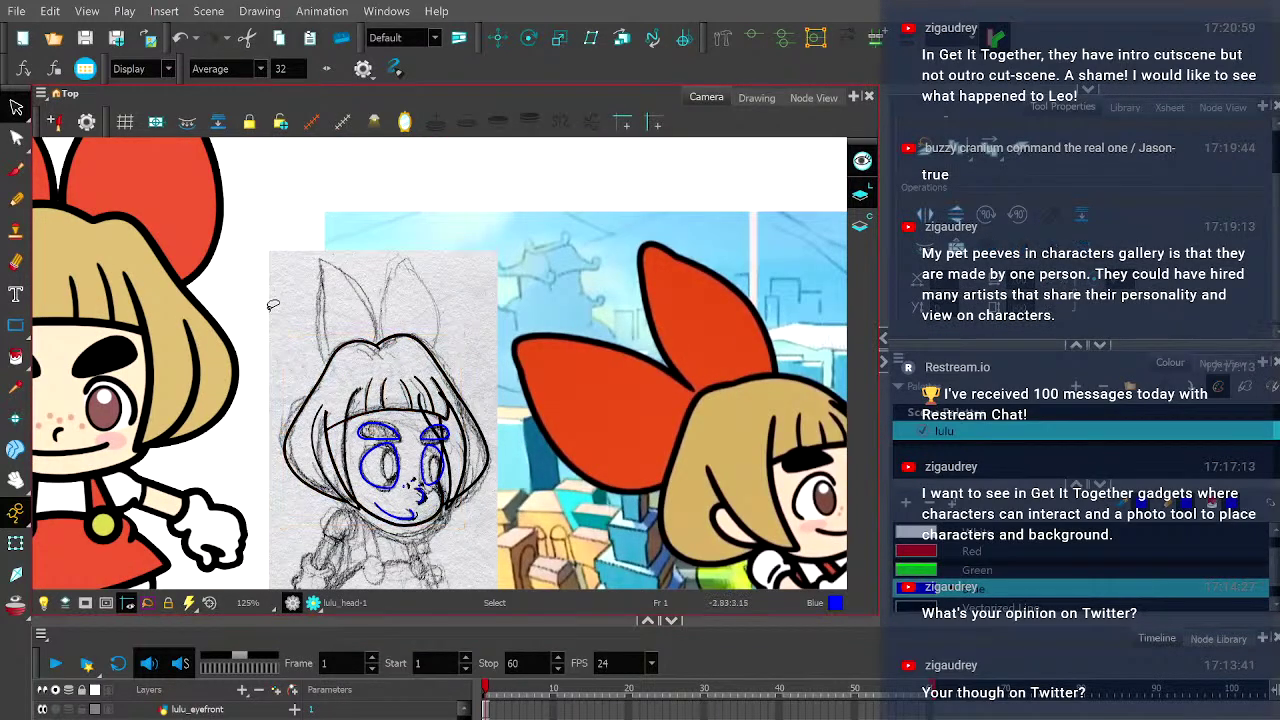
scroll(1175, 283, down, 2)
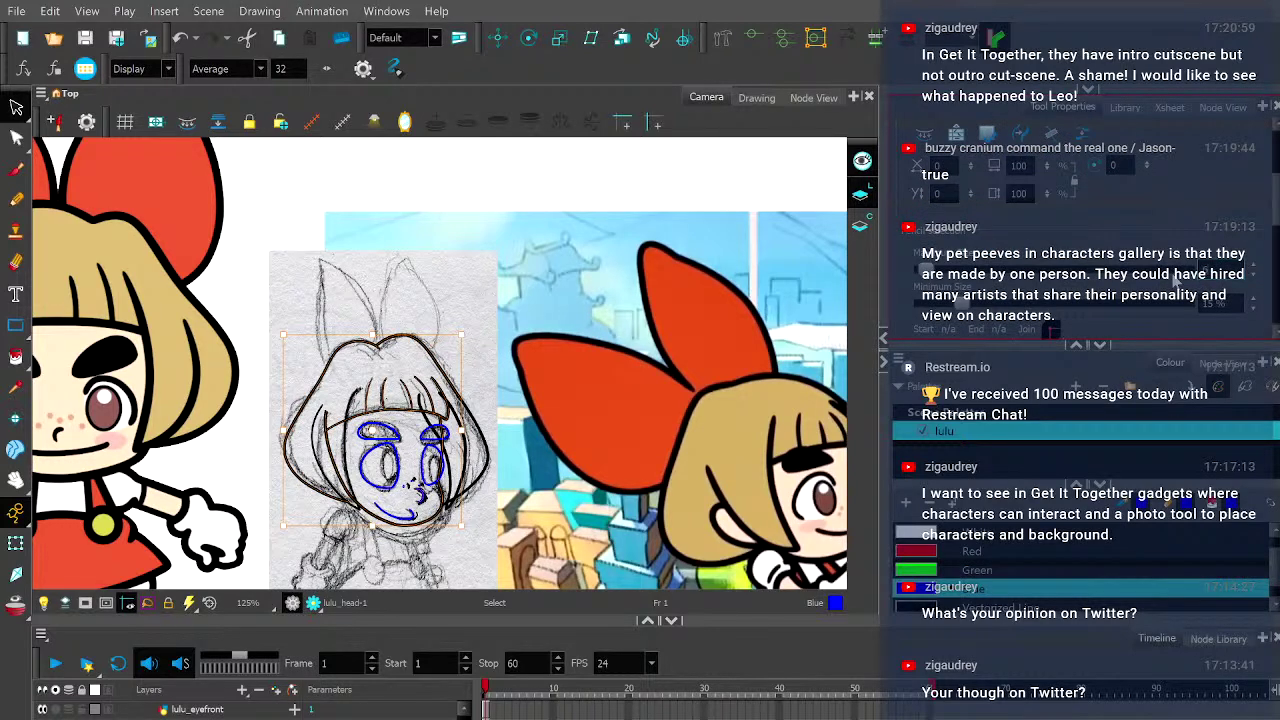
scroll(425, 510, up, 3)
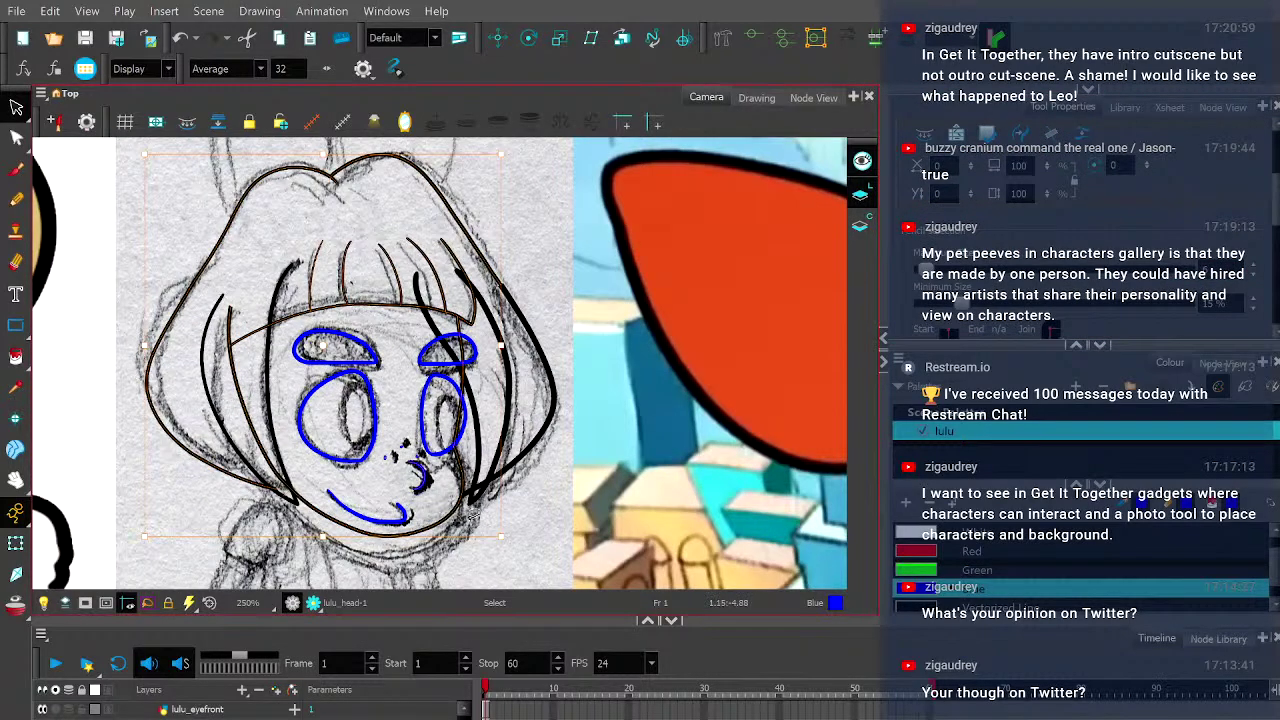
click(555, 532)
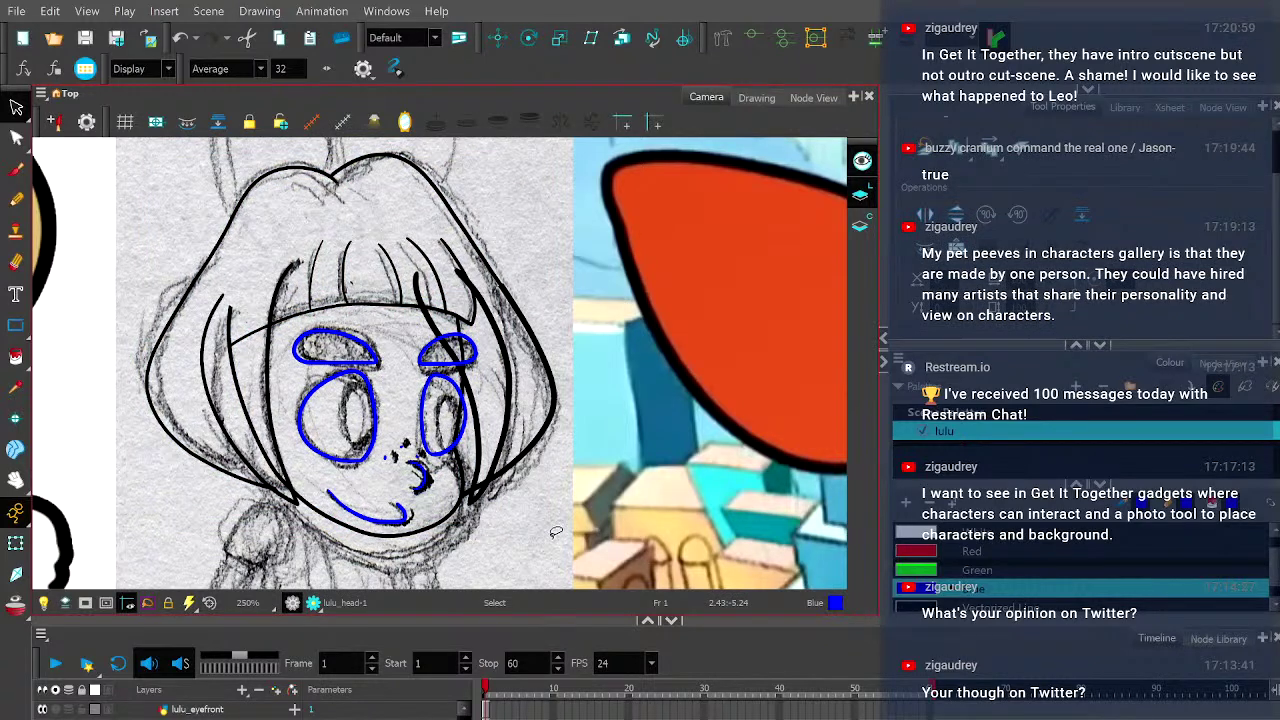
key(ctrl+a)
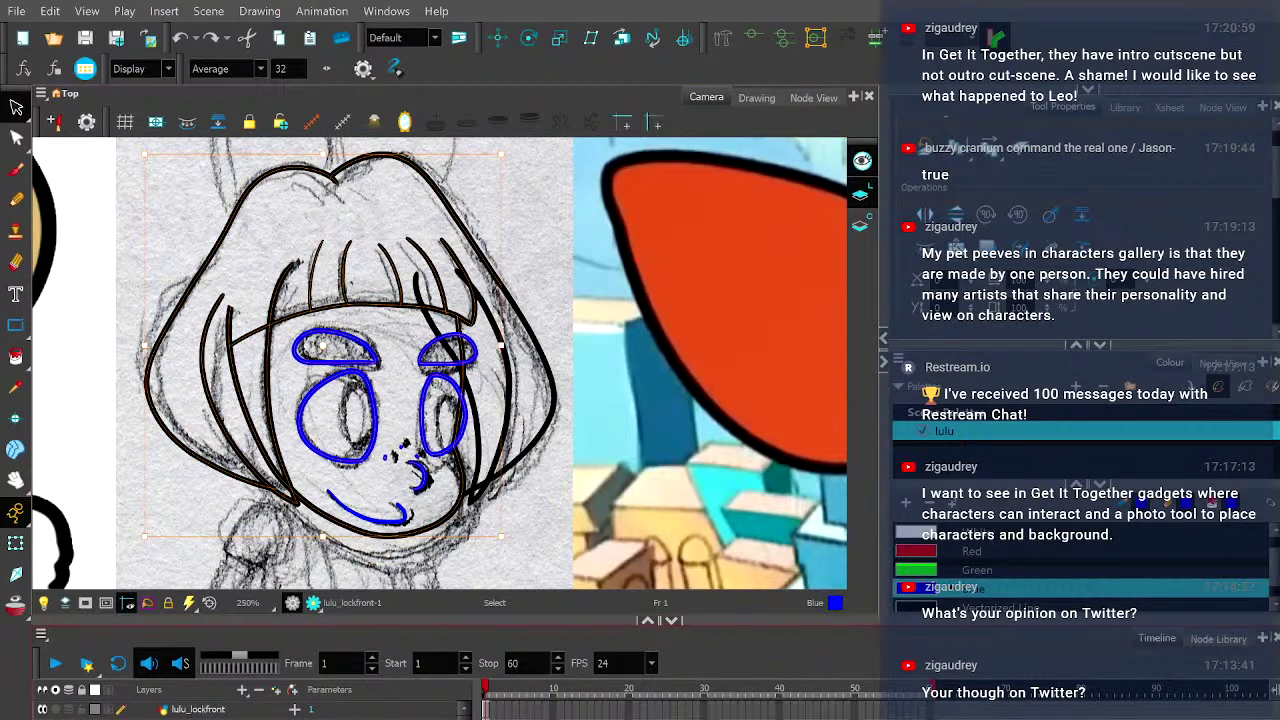
click(558, 525)
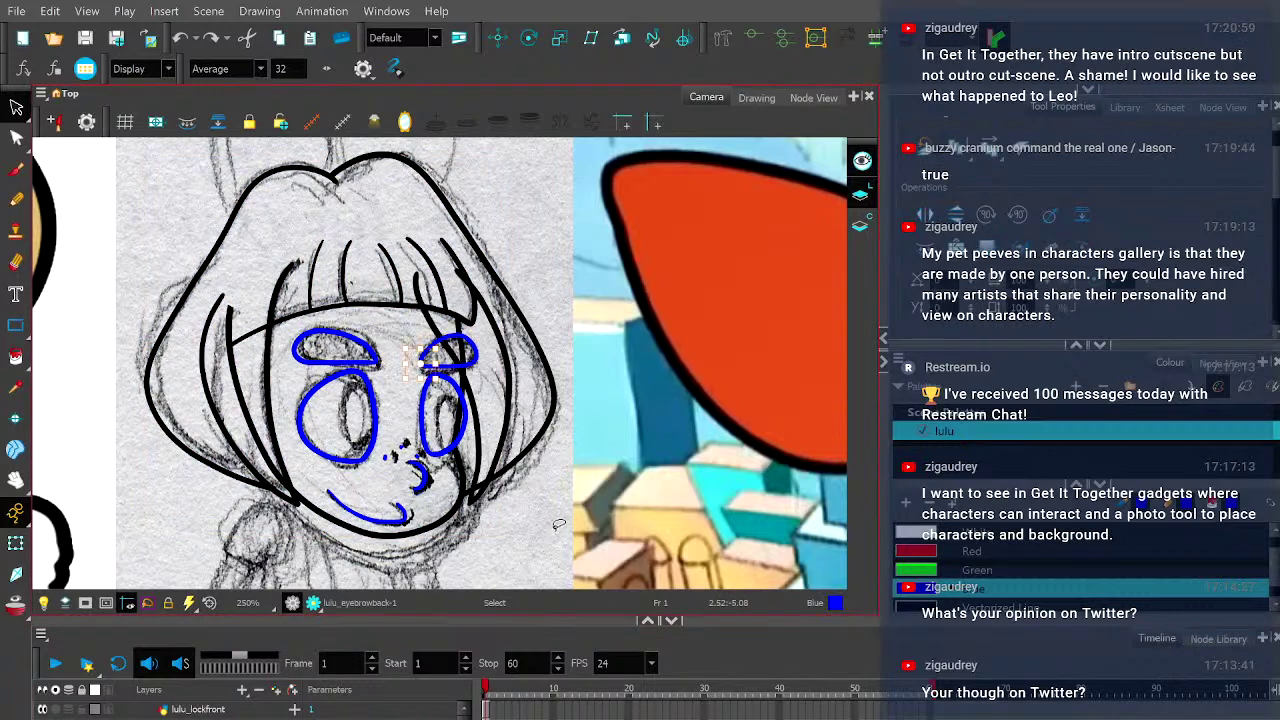
key(Delete)
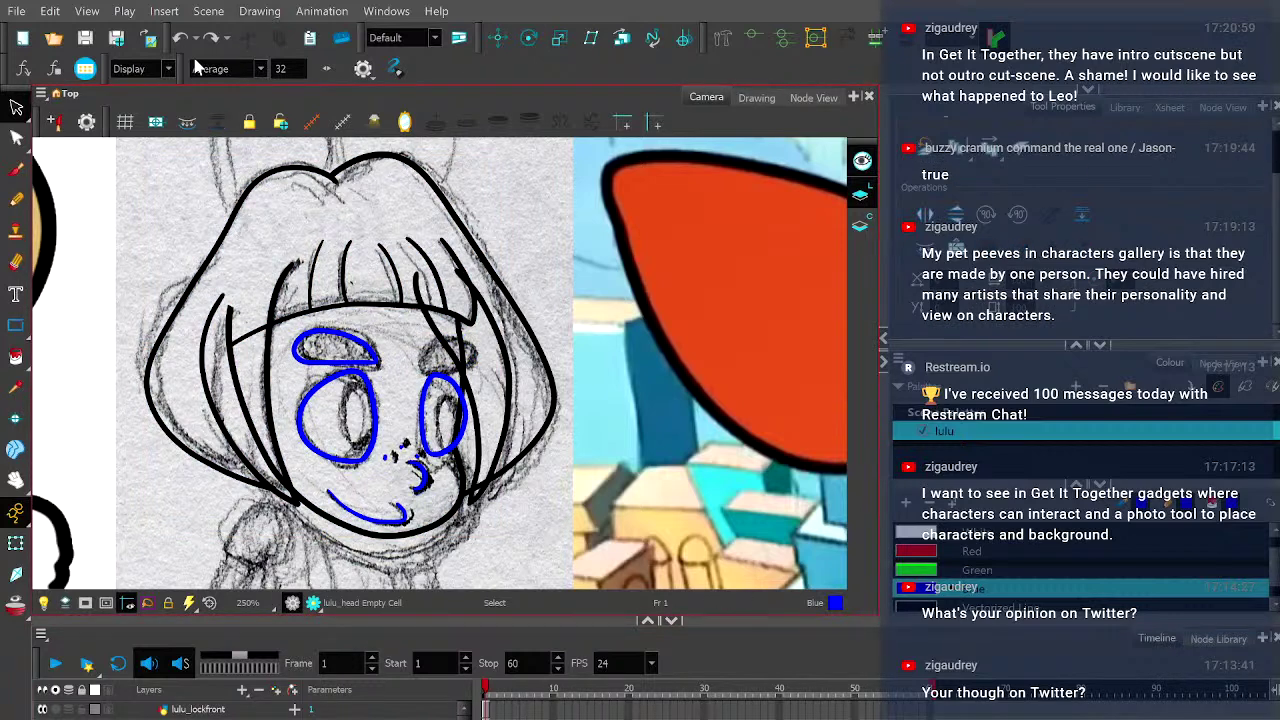
click(215, 40)
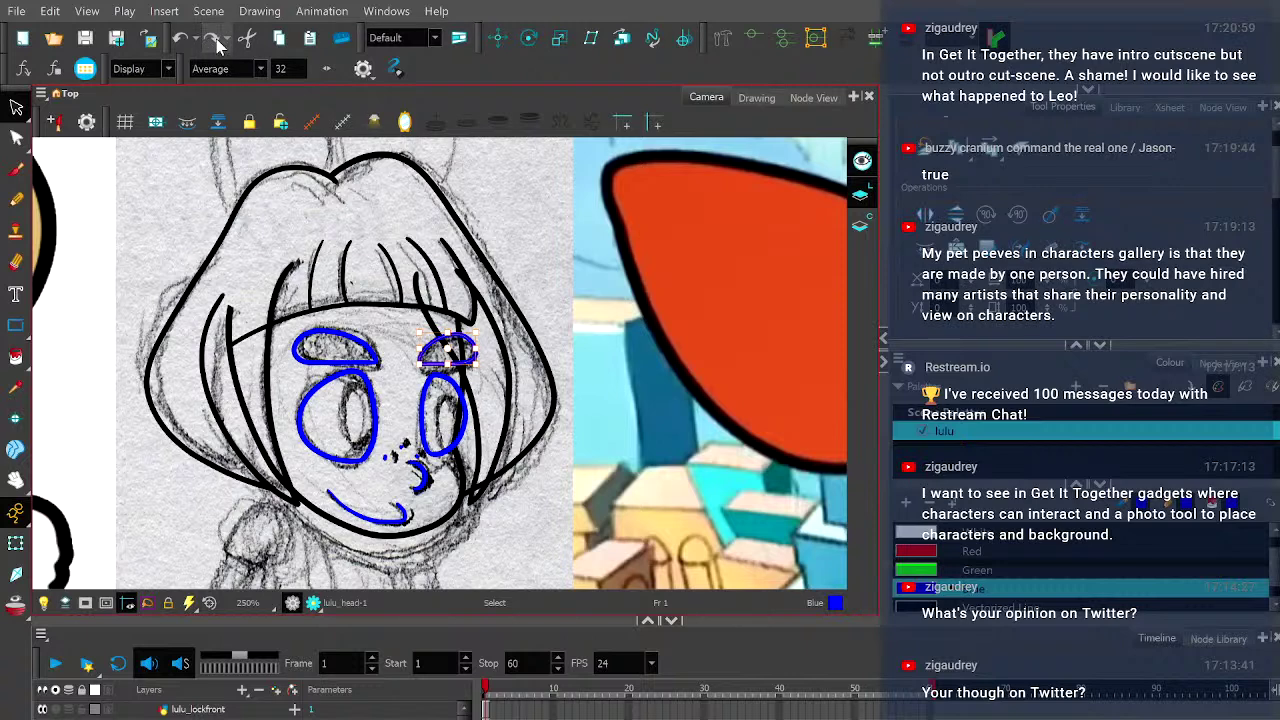
click(216, 42)
click(210, 42)
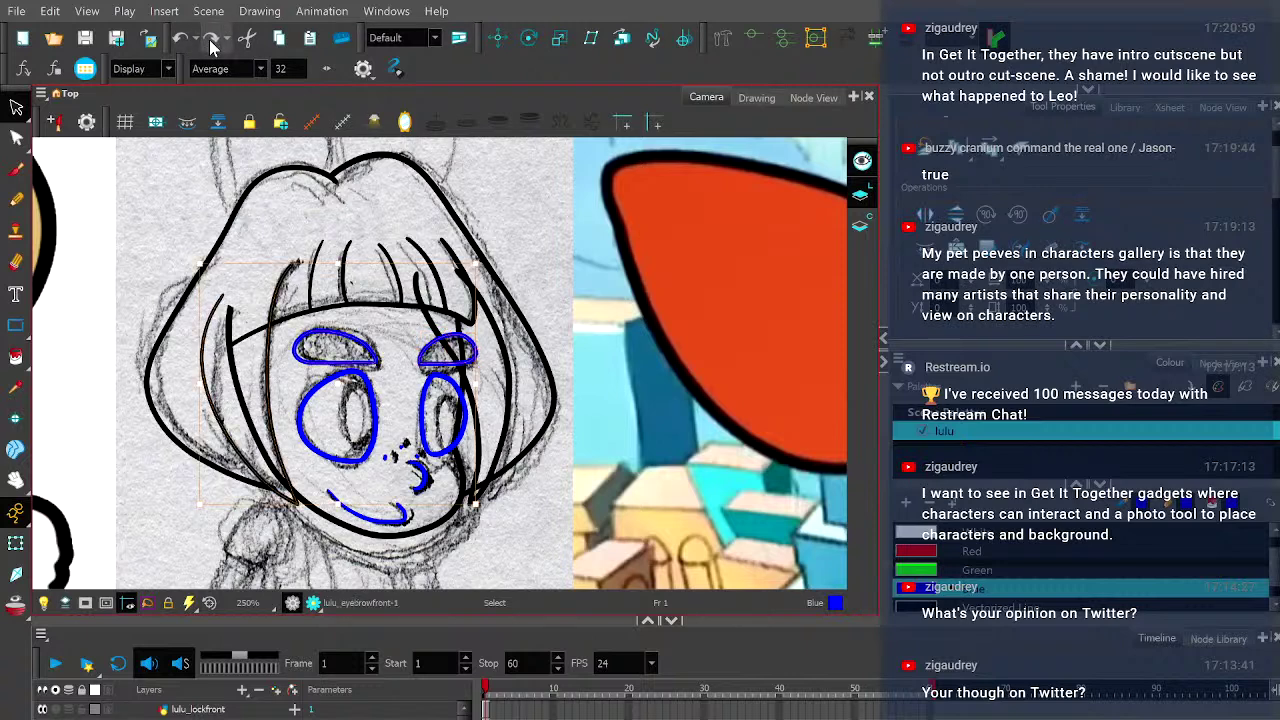
click(181, 42)
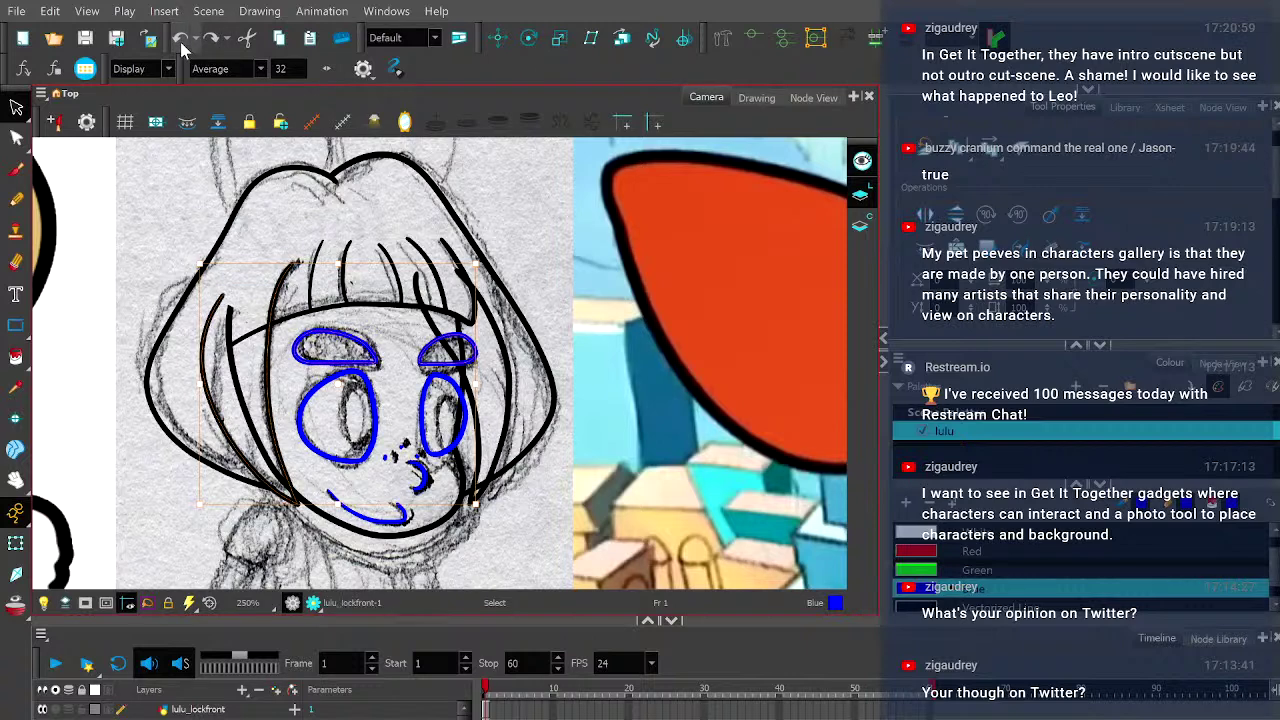
click(180, 41)
key(ctrl+z)
key(ctrl+z)
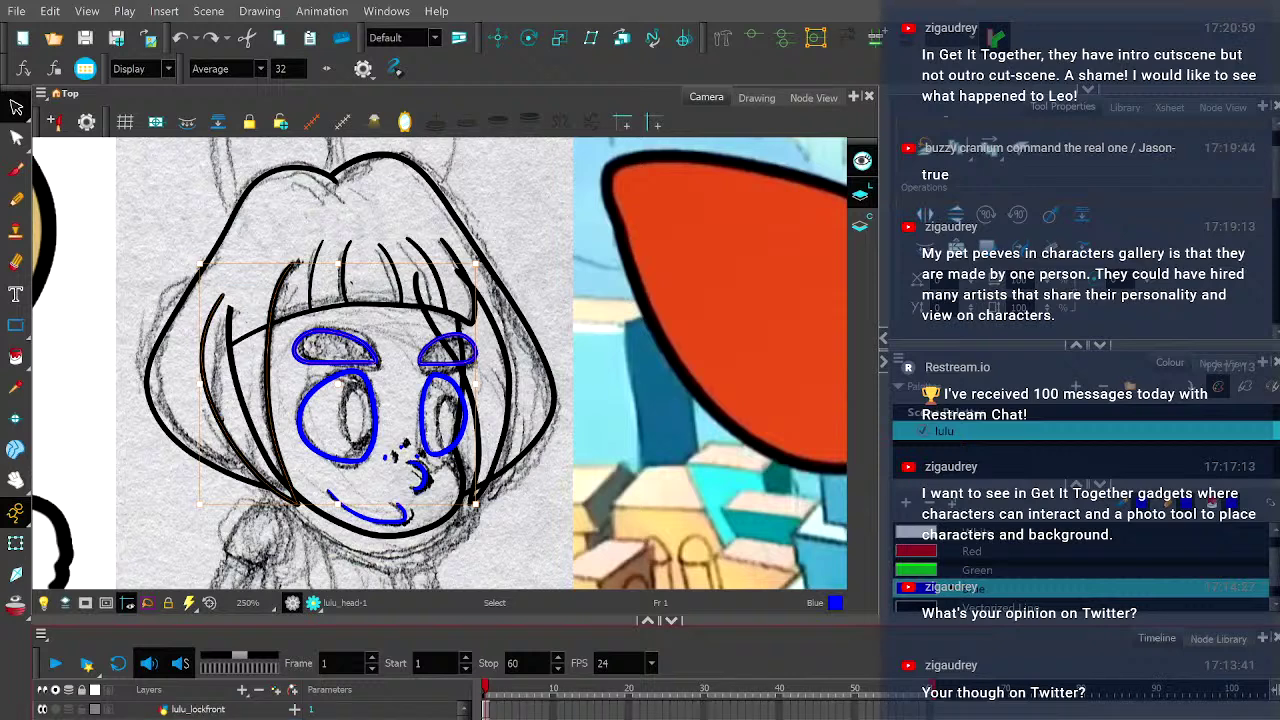
key(ctrl+z)
key(ctrl+shift+z)
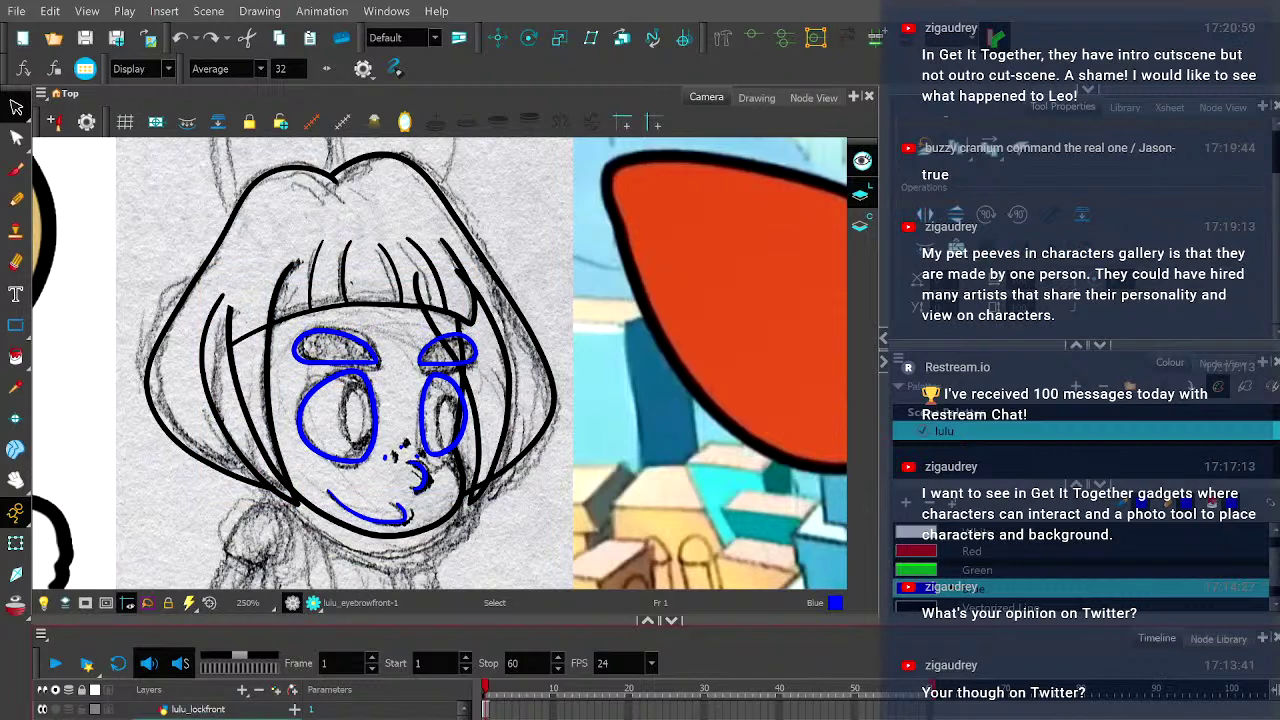
scroll(378, 468, down, 3)
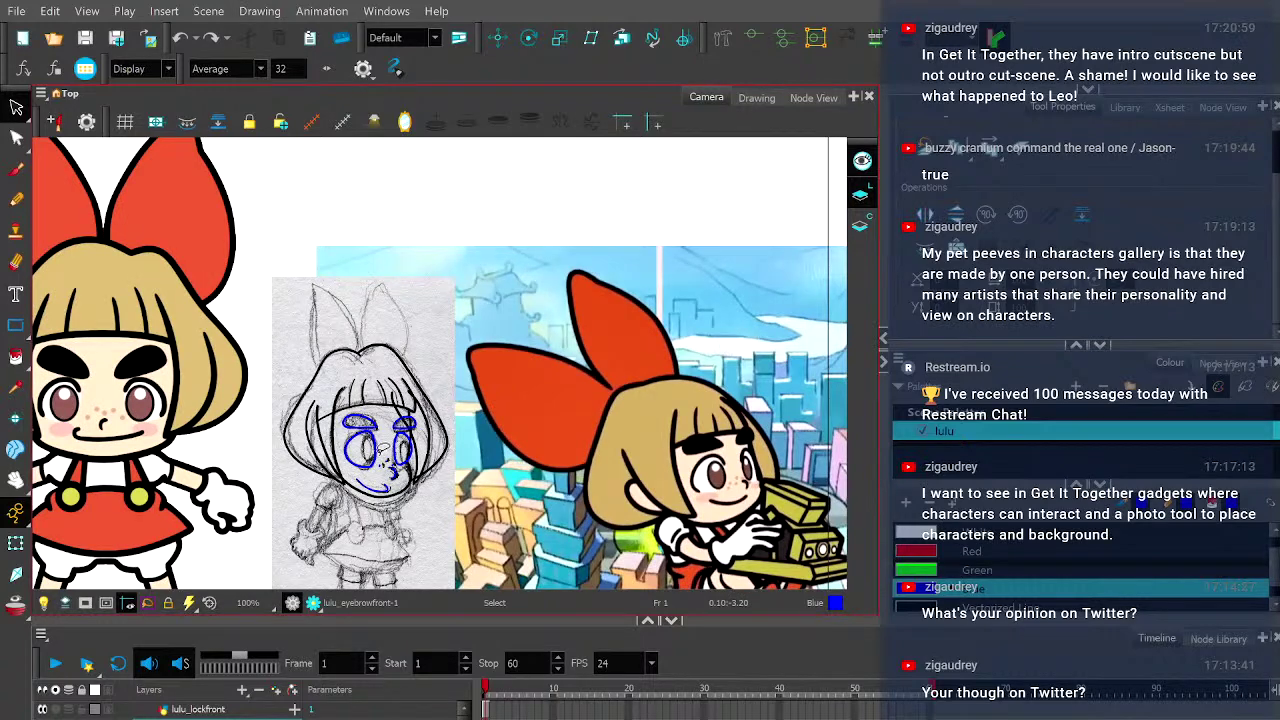
scroll(397, 436, down, 1)
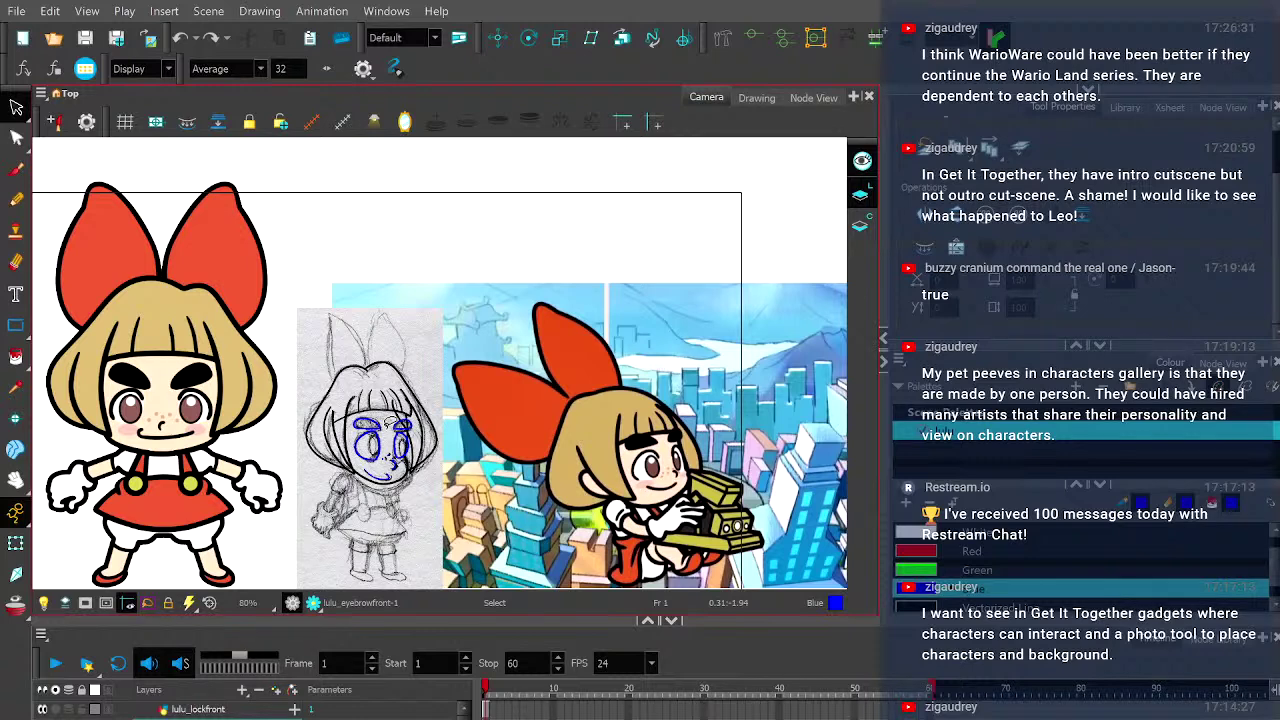
scroll(455, 357, up, 4)
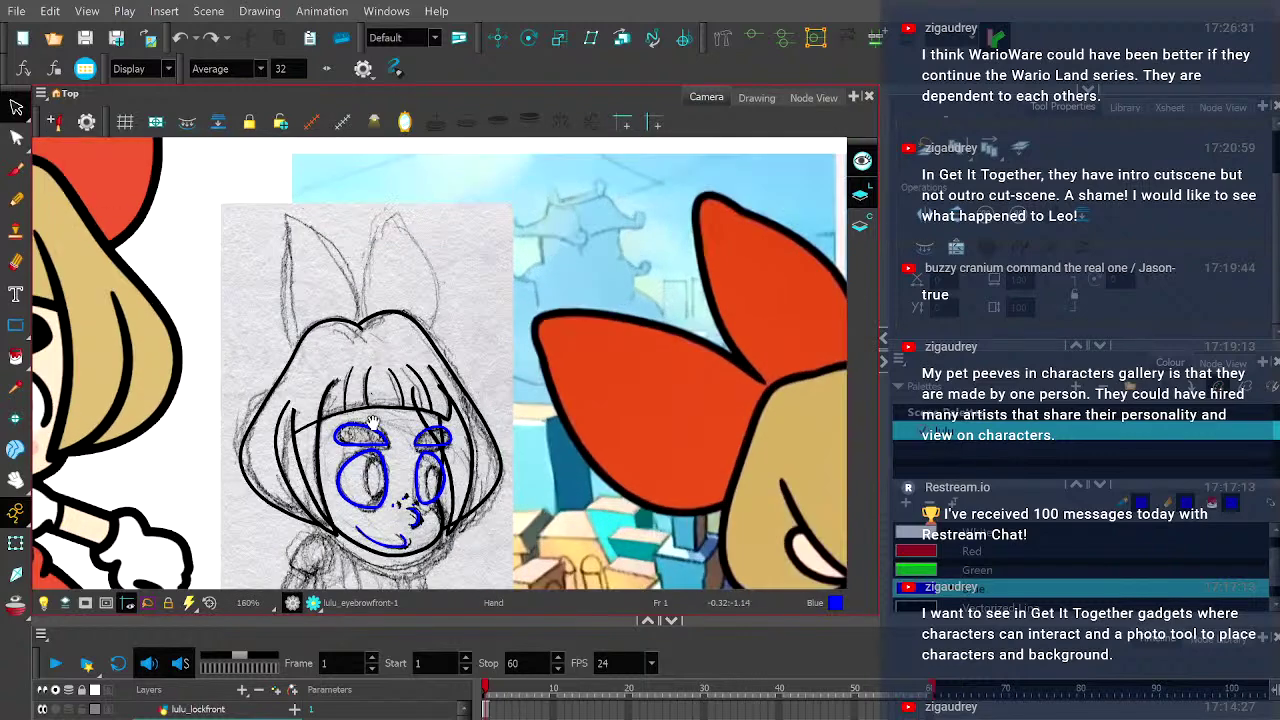
scroll(463, 357, down, 1)
- Trace the near eye's iris as a closed blue oval on the empty lulu_irisfront drawing with the Pencil tool
click(218, 710)
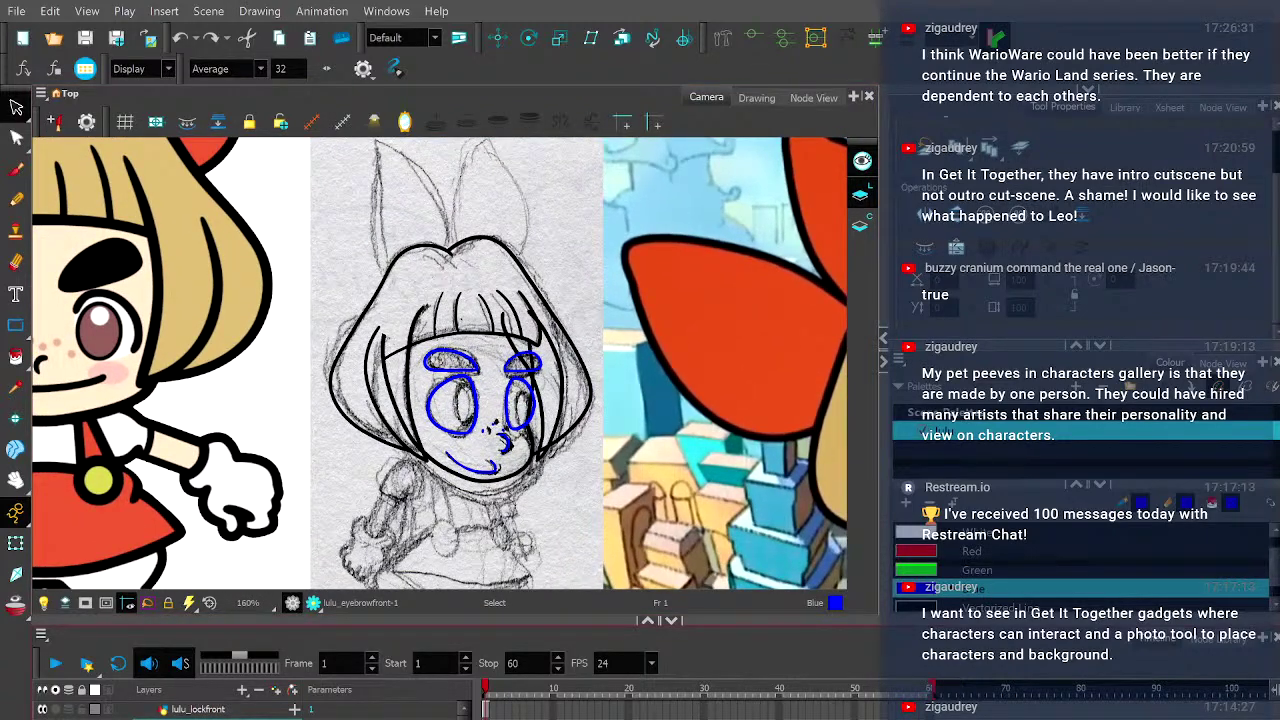
scroll(218, 712, down, 2)
scroll(218, 712, up, 2)
click(218, 719)
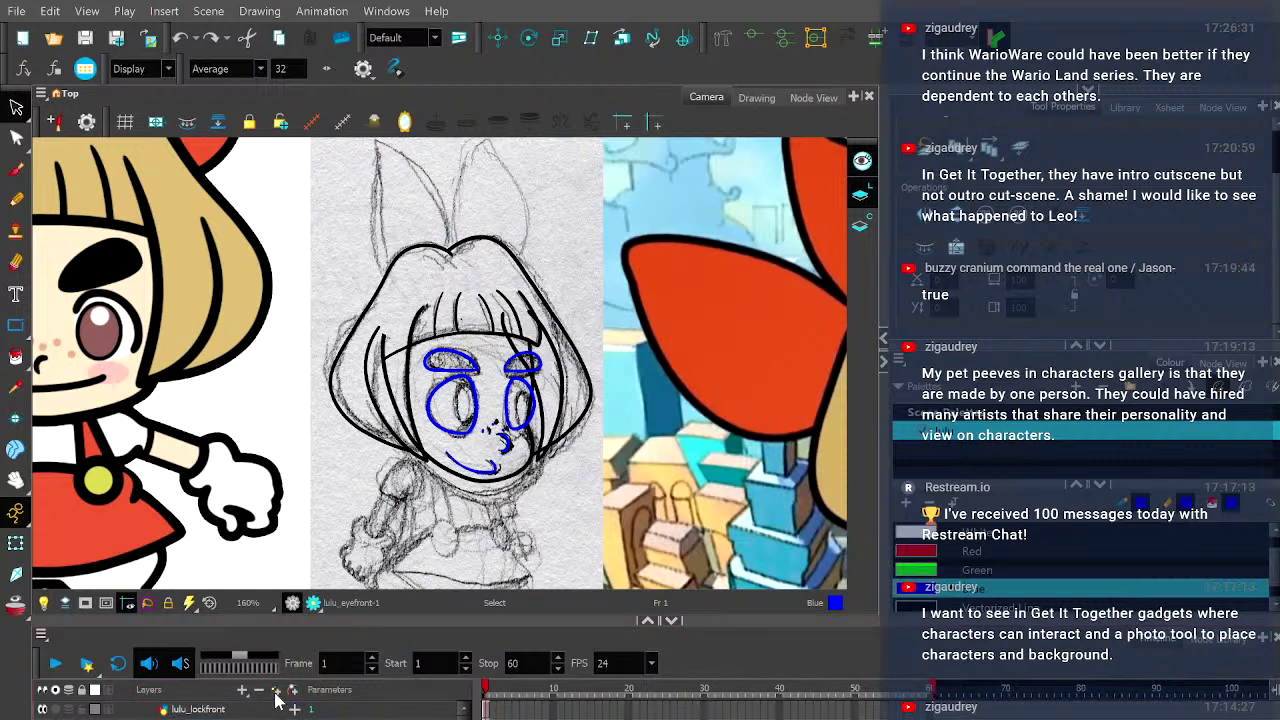
click(572, 462)
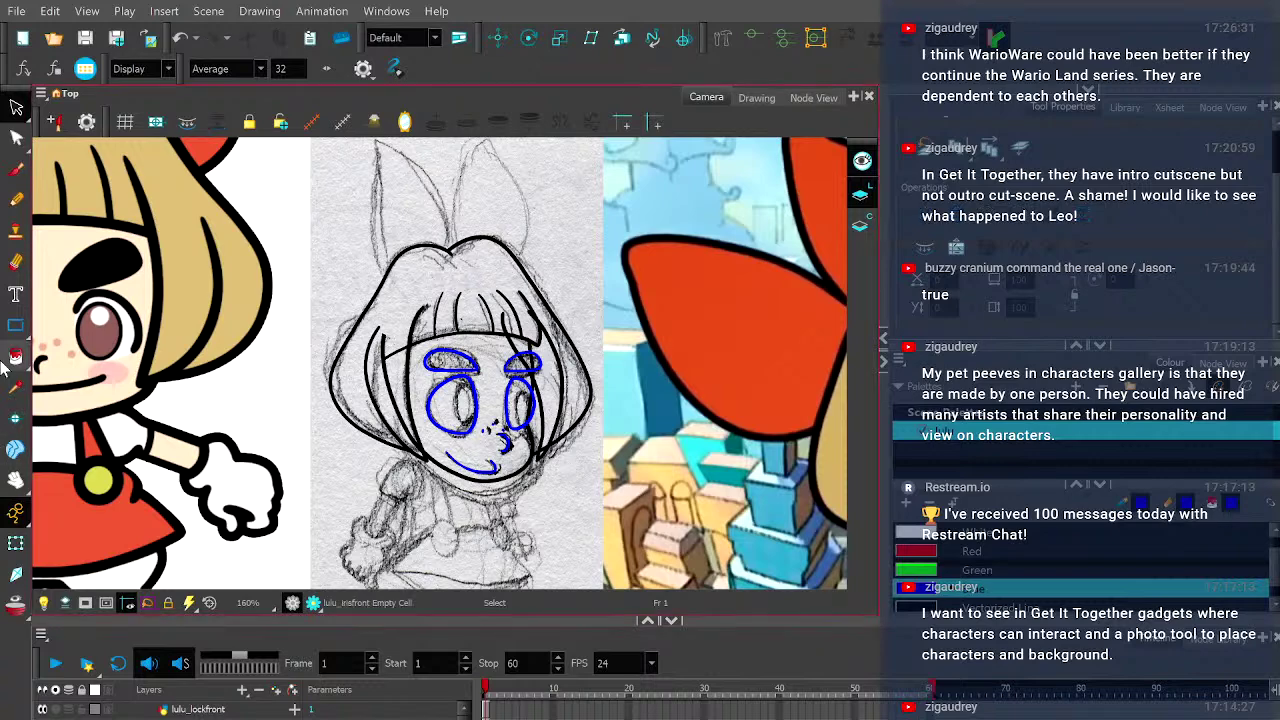
click(16, 199)
scroll(453, 408, up, 5)
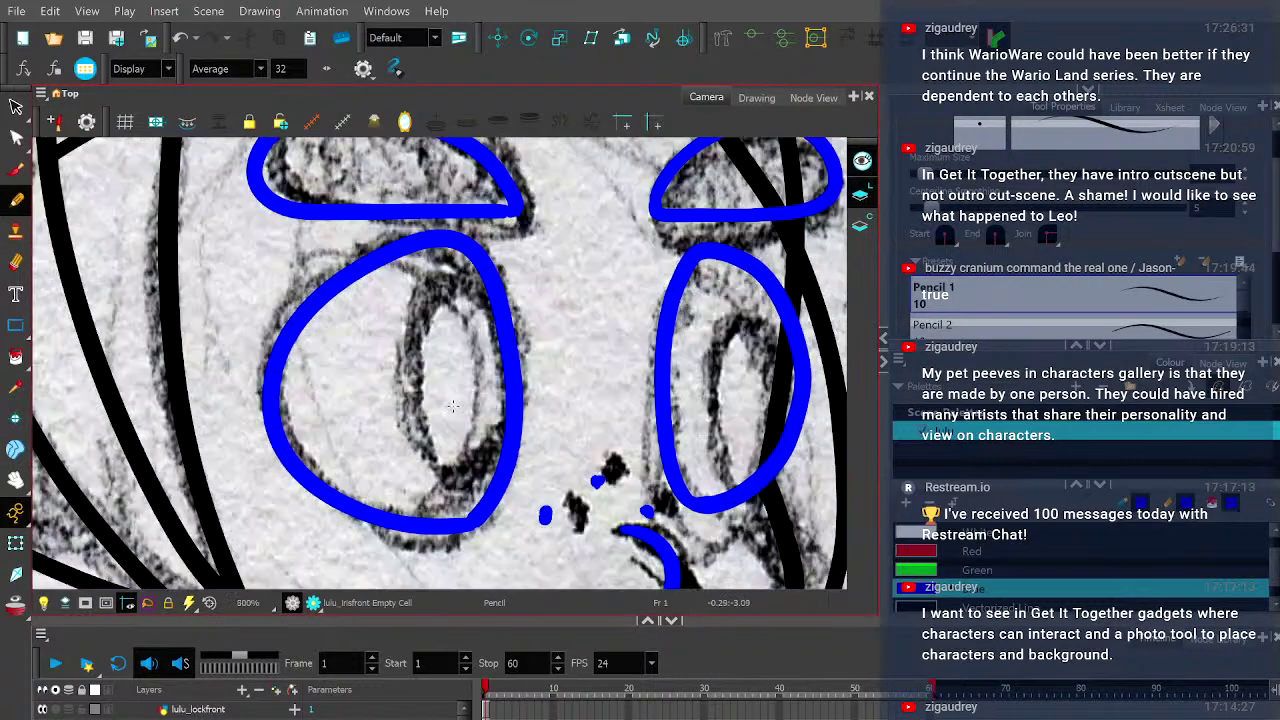
scroll(453, 408, up, 3)
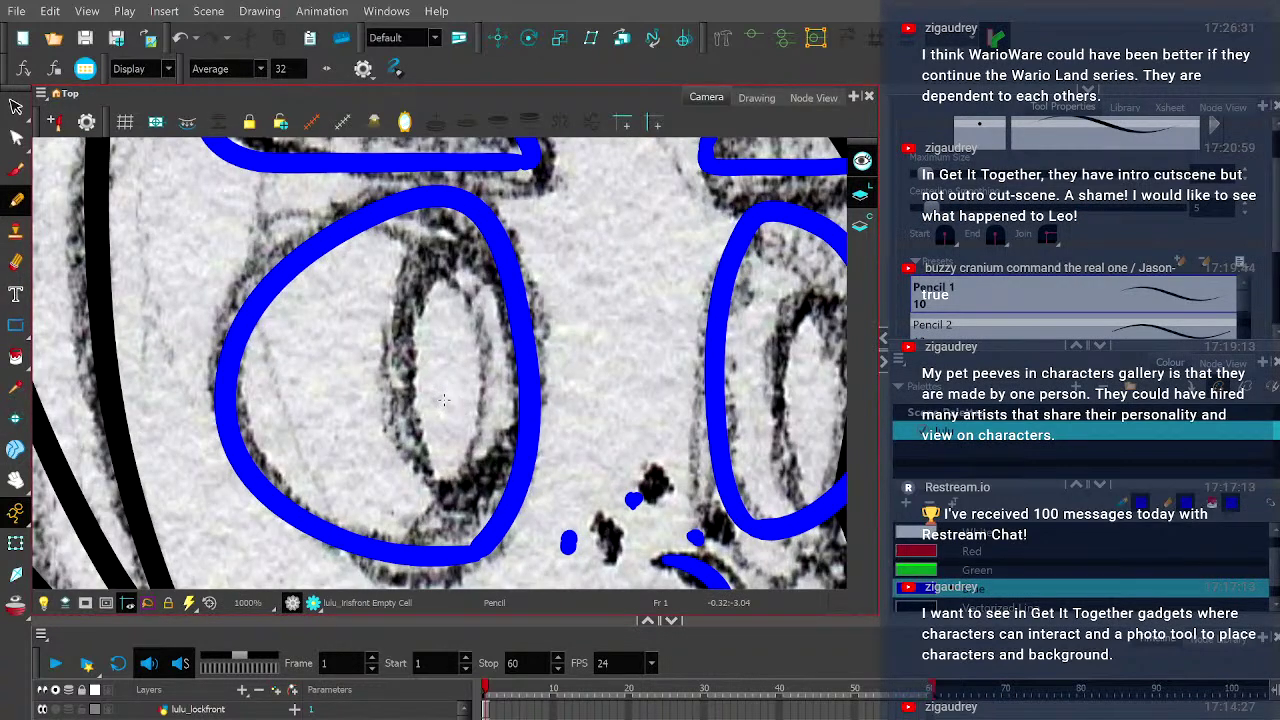
mouse_move(438, 484)
mouse_down()
mouse_move(396, 442)
mouse_move(428, 290)
mouse_up()
key(ctrl+z)
mouse_move(477, 492)
mouse_down()
mouse_move(401, 425)
mouse_move(398, 312)
mouse_move(466, 240)
mouse_move(517, 261)
mouse_move(542, 358)
mouse_move(533, 446)
mouse_move(503, 492)
mouse_move(426, 471)
mouse_move(394, 374)
mouse_move(426, 283)
mouse_move(476, 258)
mouse_move(513, 280)
mouse_move(546, 355)
mouse_move(538, 457)
mouse_move(488, 496)
mouse_up()
key(ctrl+z)
key(ctrl+z)
mouse_move(466, 494)
mouse_down()
mouse_move(432, 488)
mouse_move(396, 423)
mouse_move(397, 320)
mouse_move(429, 260)
mouse_move(481, 240)
mouse_move(522, 286)
mouse_move(536, 380)
mouse_move(514, 460)
mouse_move(466, 499)
mouse_move(419, 470)
mouse_move(388, 388)
mouse_move(415, 282)
mouse_up()
click(487, 491)
mouse_move(480, 495)
mouse_down()
mouse_move(402, 410)
mouse_move(402, 319)
mouse_move(440, 257)
mouse_move(483, 254)
mouse_move(530, 298)
mouse_move(544, 380)
mouse_move(484, 496)
mouse_up()
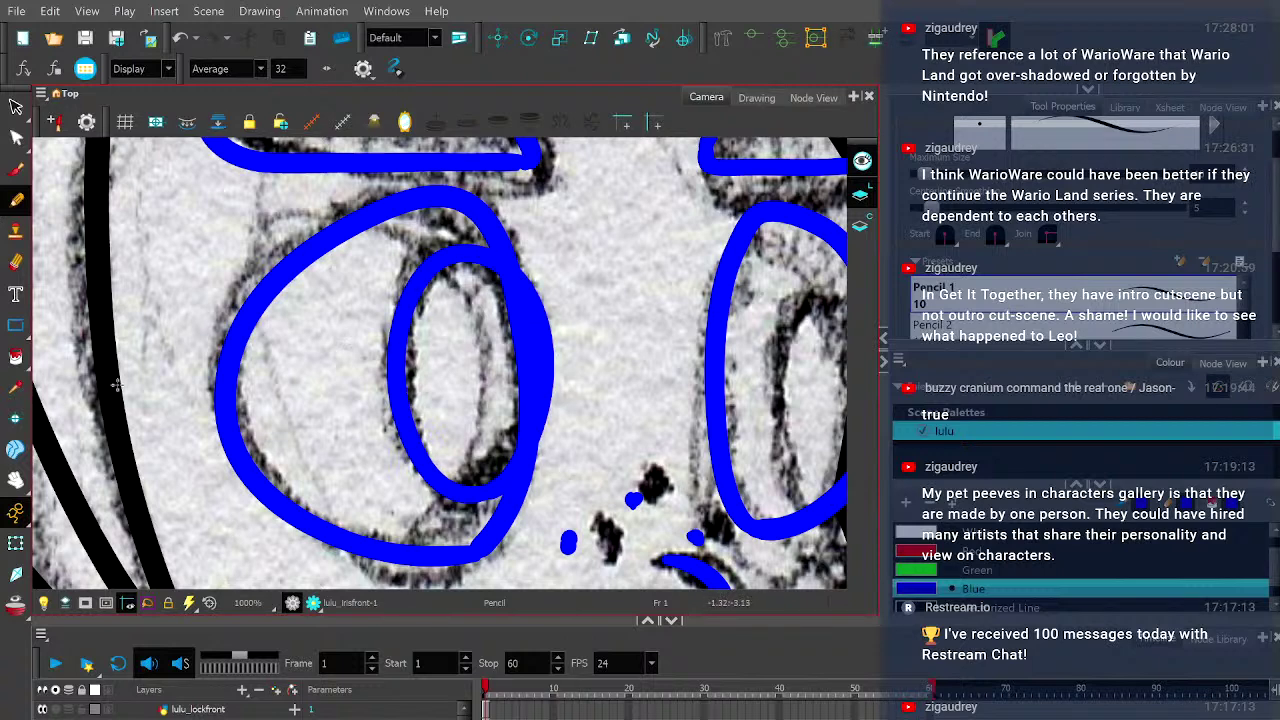
- Move the iris oval on lulu_irisfront away from the nose so it sits inside the near eye's outline
click(16, 106)
click(412, 432)
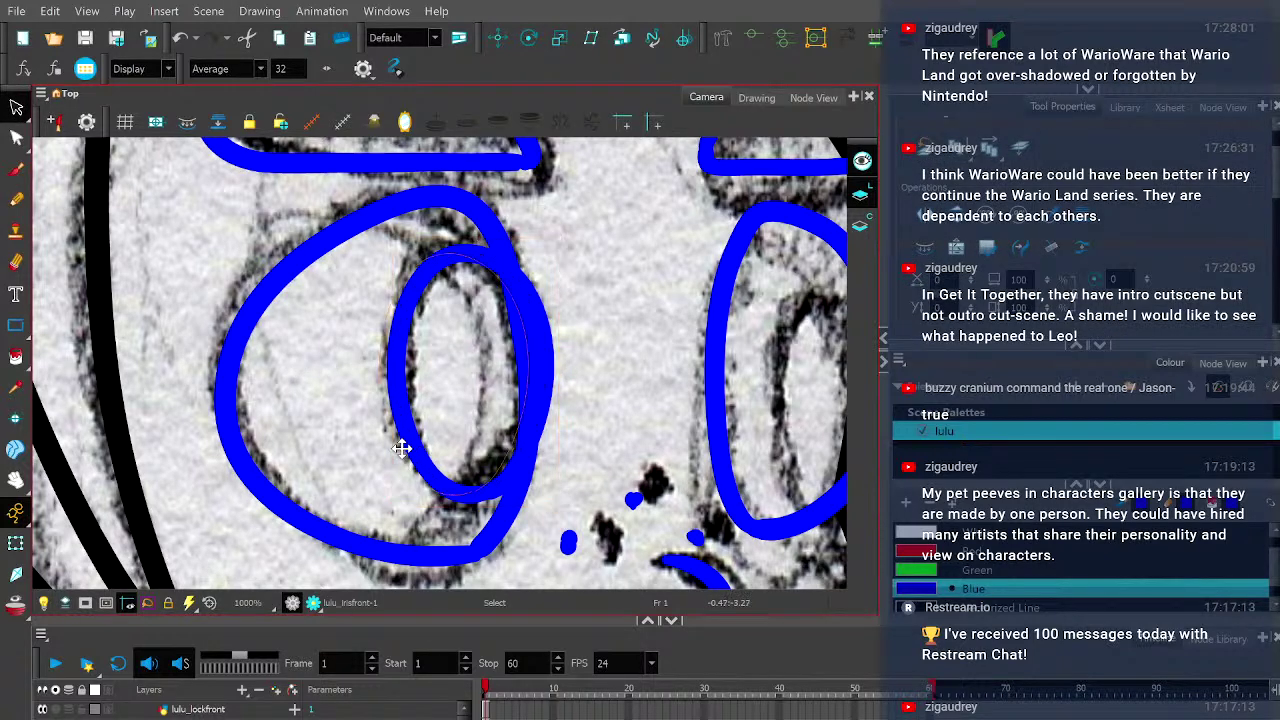
drag(401, 448, 398, 449)
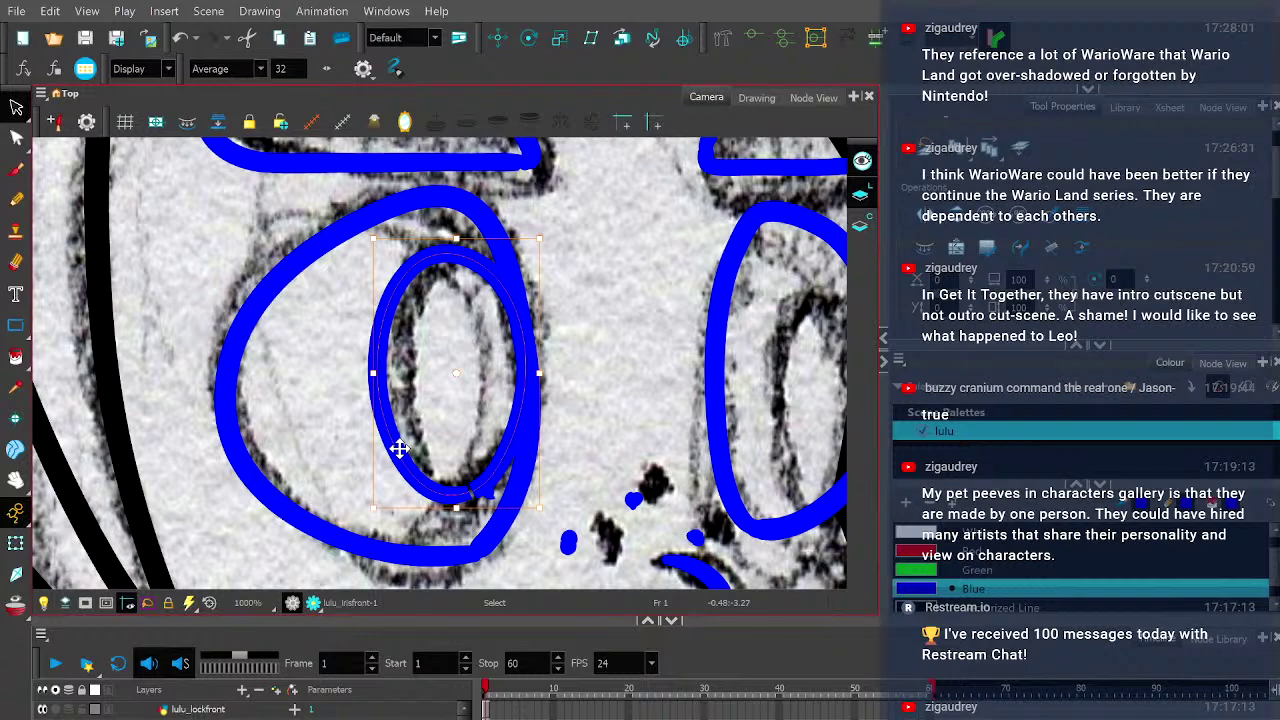
scroll(480, 505, up, 2)
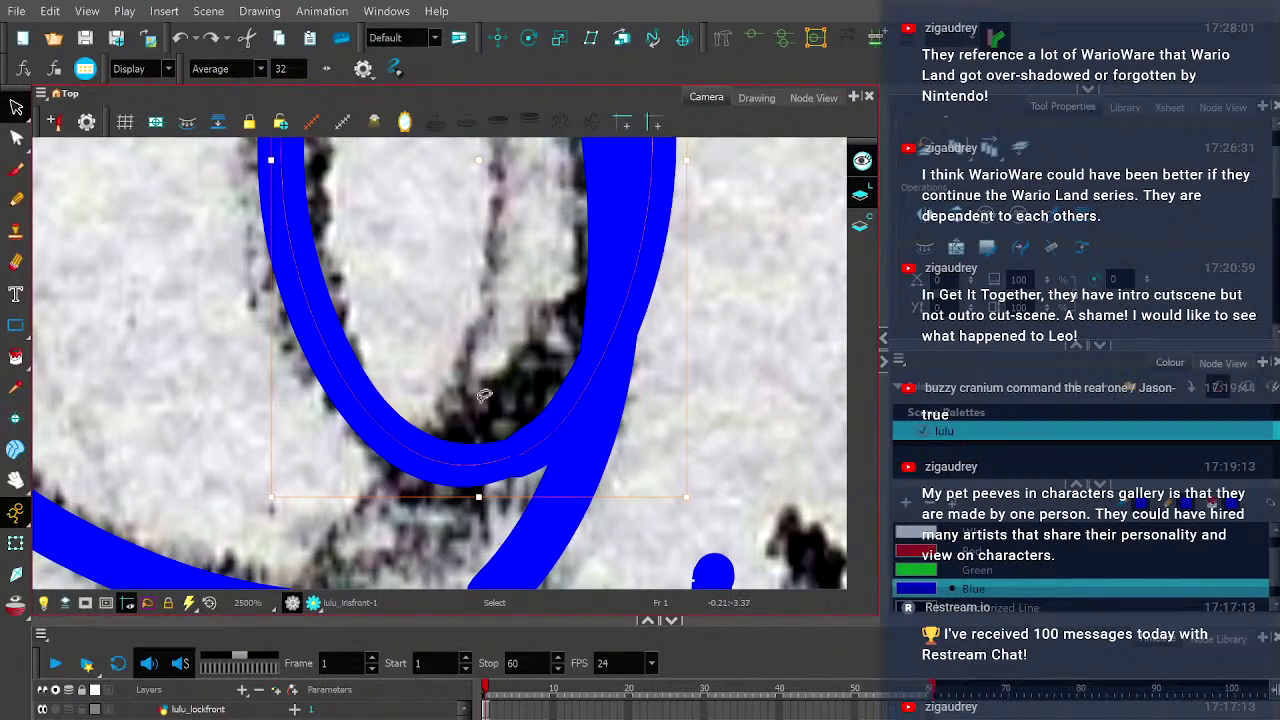
scroll(460, 462, down, 2)
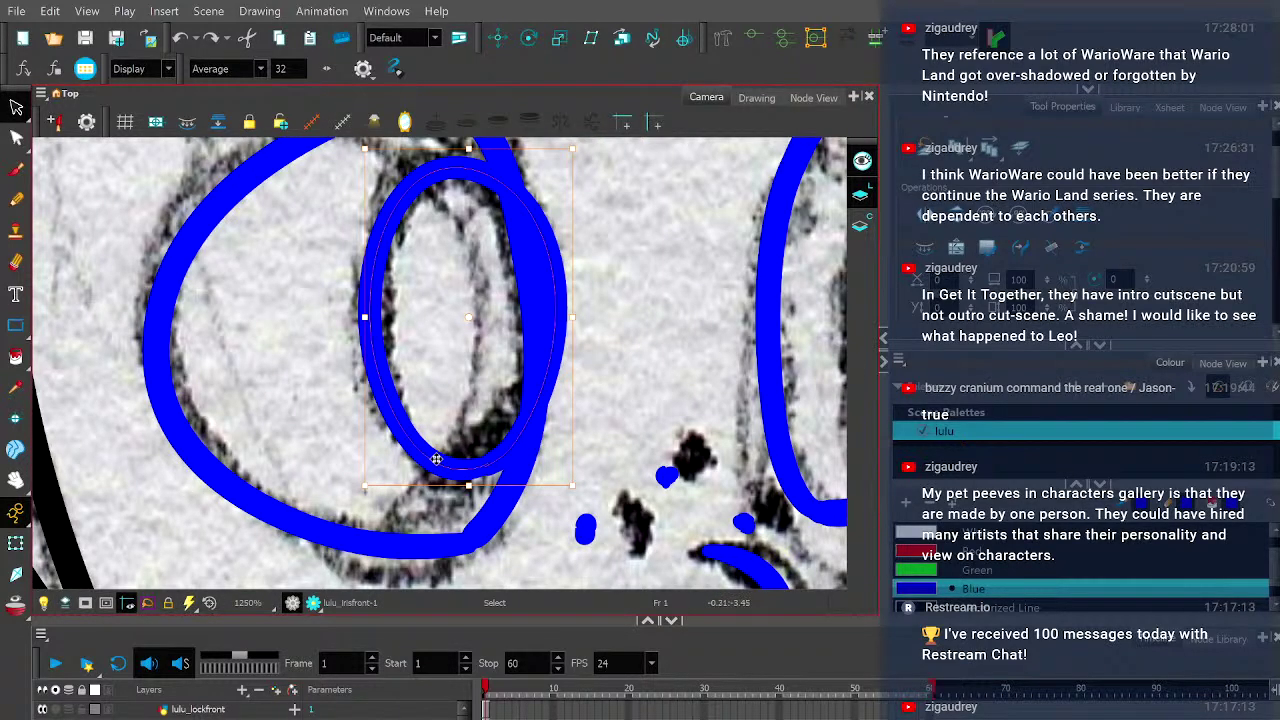
drag(436, 459, 397, 456)
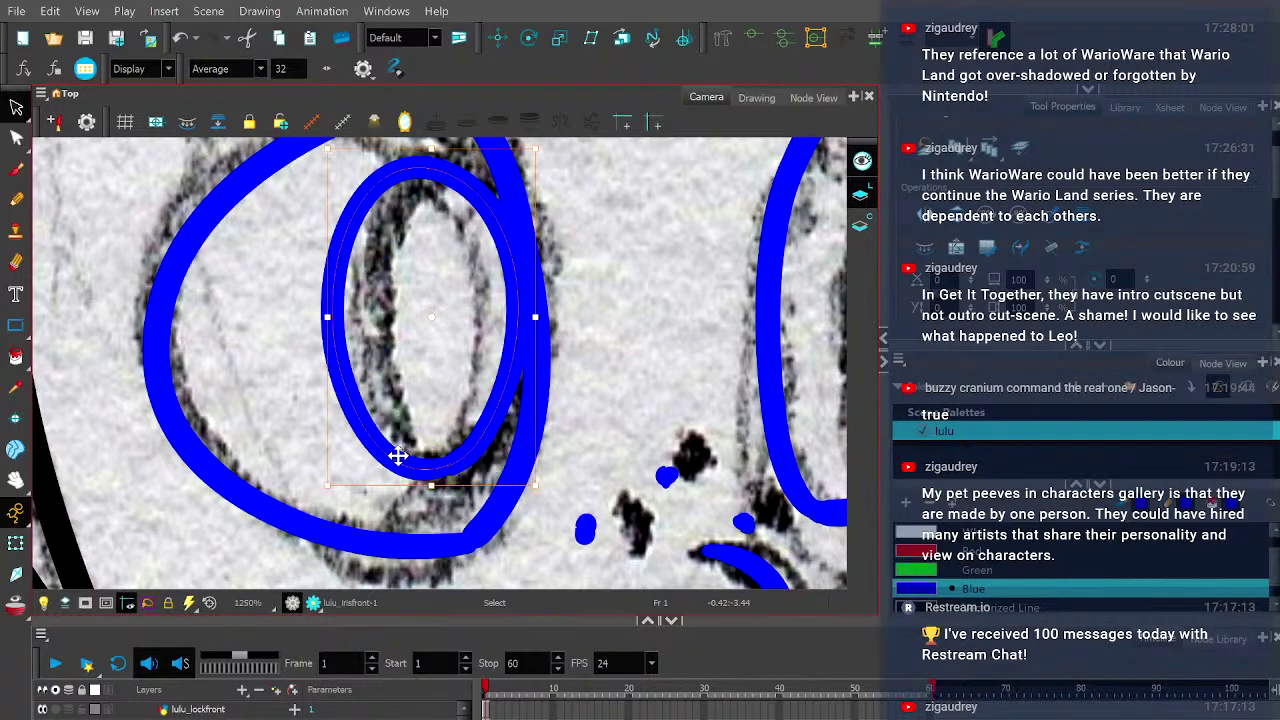
click(577, 434)
scroll(580, 430, down, 3)
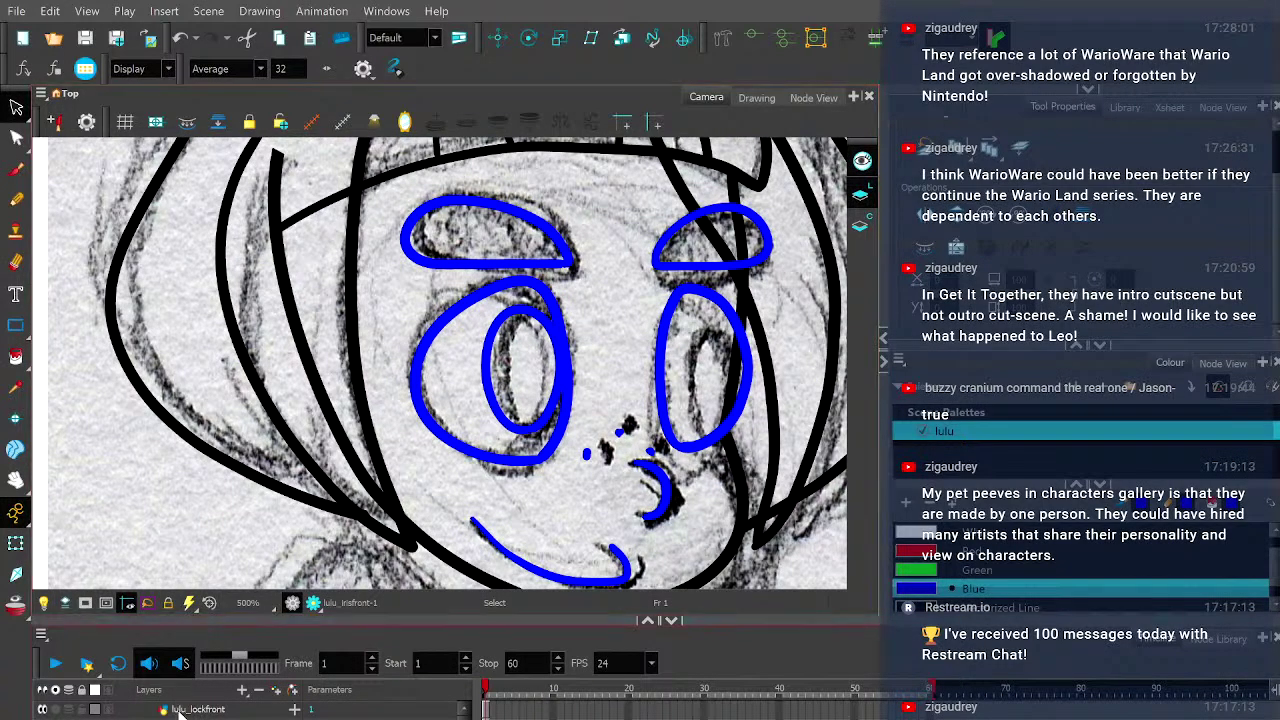
- Reuse the near iris oval on lulu_irisback and move it inside the far eye's outline
click(294, 345)
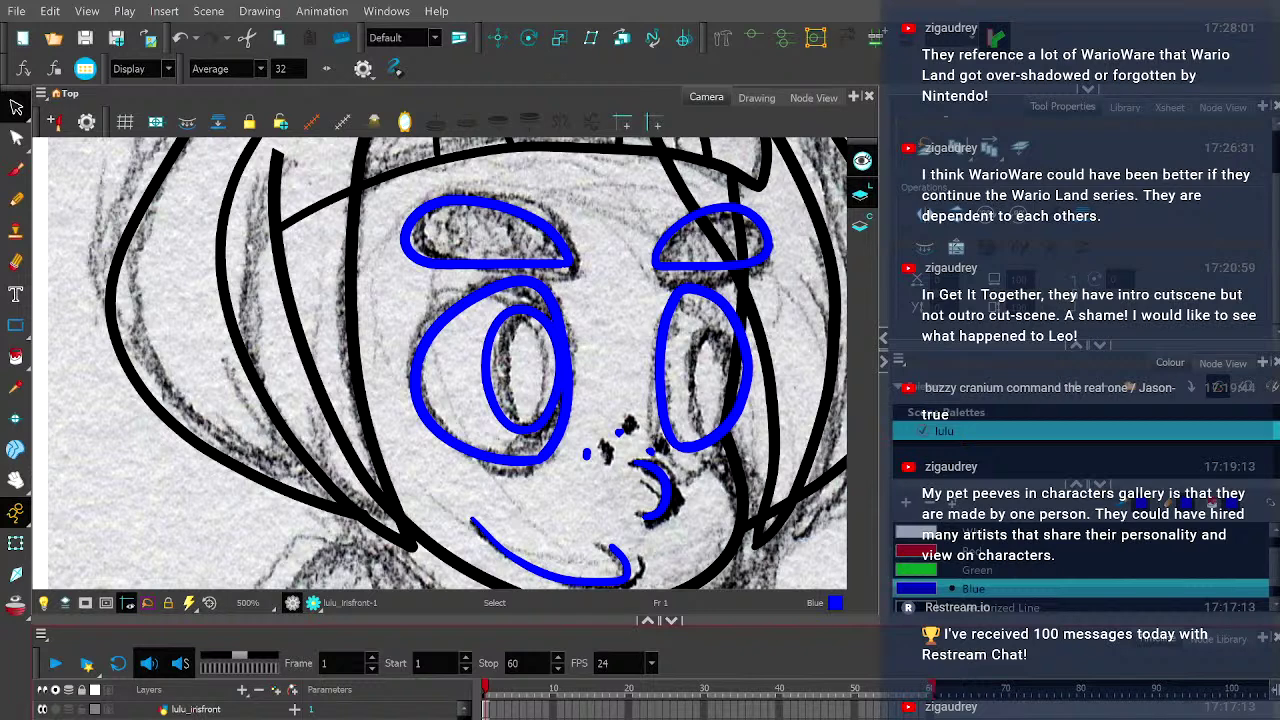
click(16, 543)
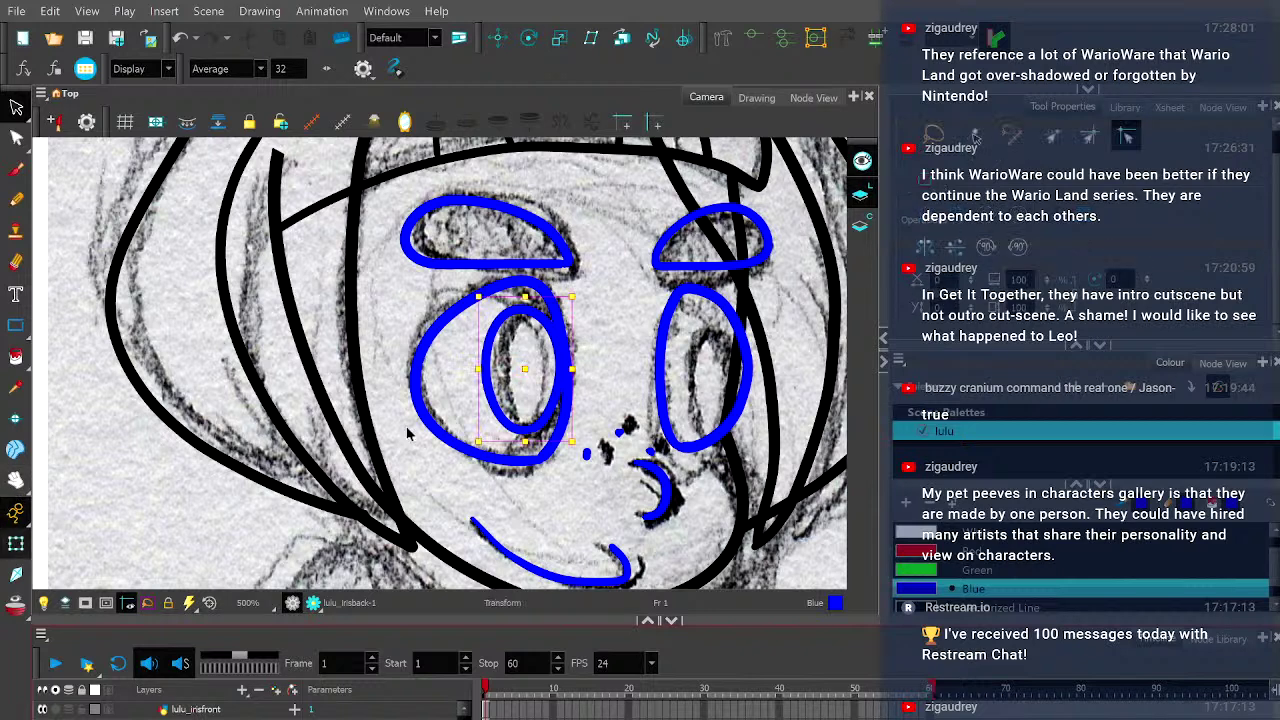
click(539, 370)
drag(508, 380, 707, 385)
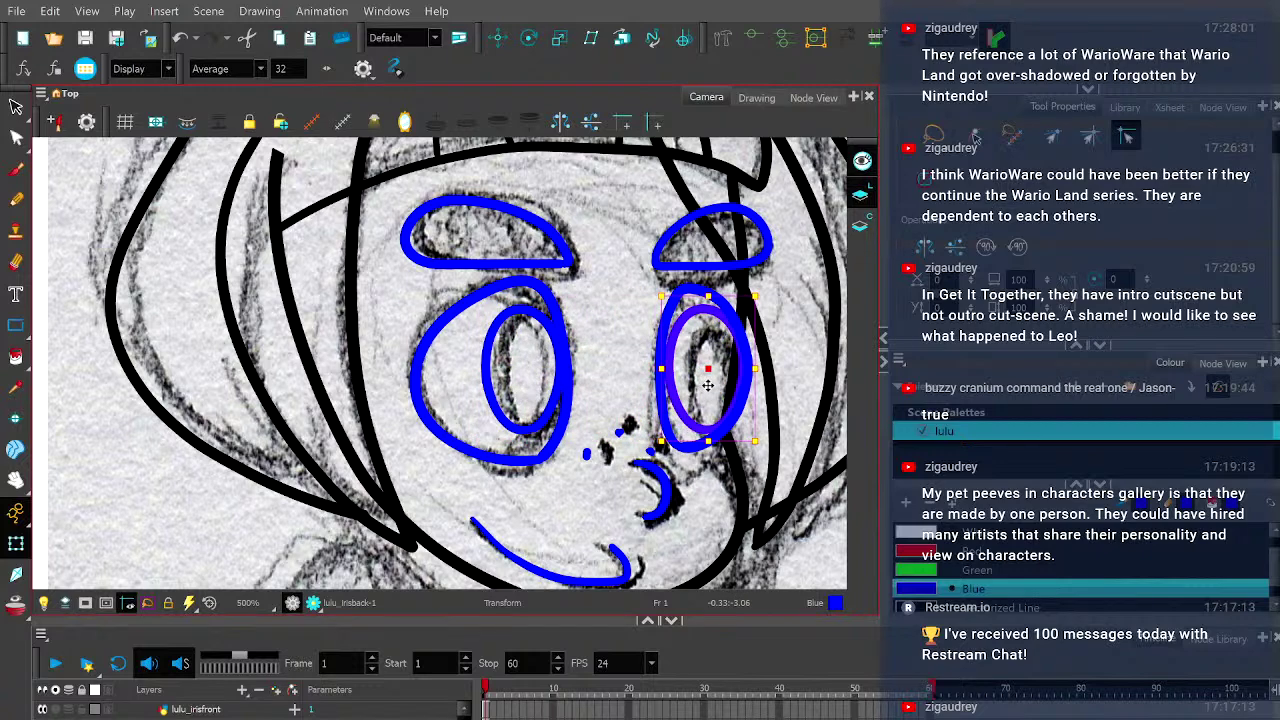
- Narrow the far eye's iris oval on lulu_irisback horizontally about its centre to suit the slimmer eye
click(529, 38)
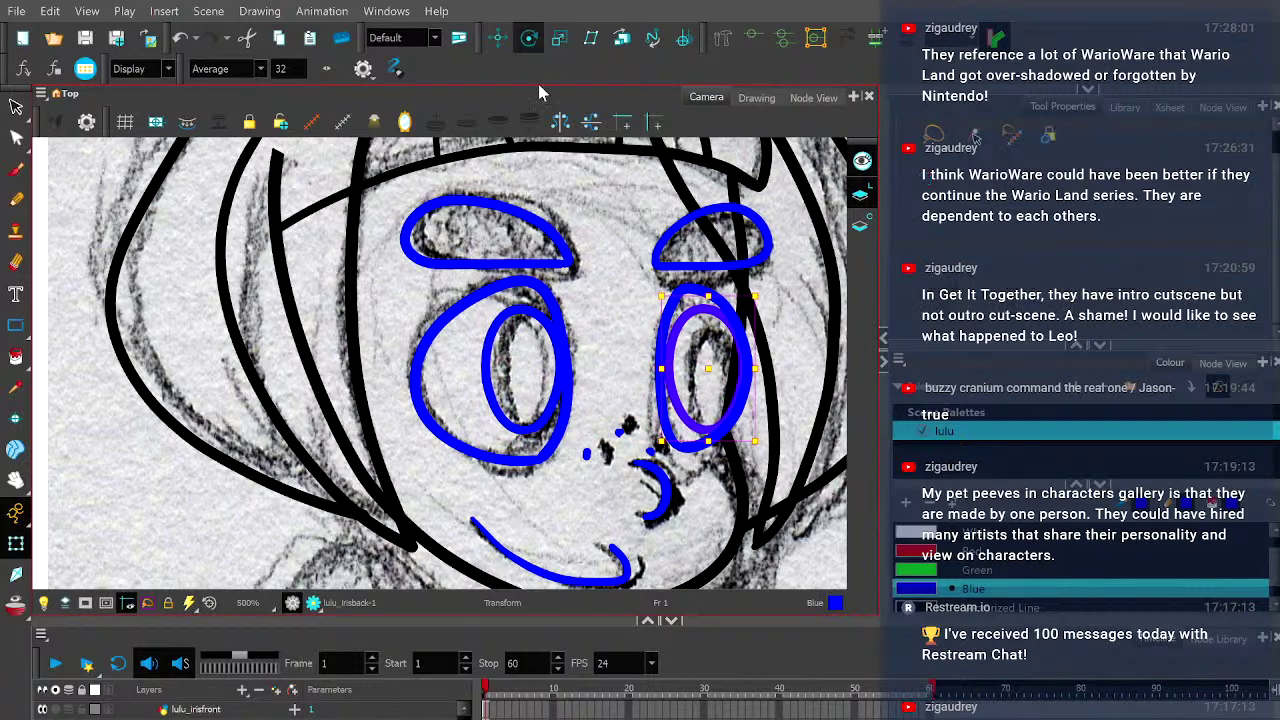
scroll(585, 402, down, 4)
scroll(625, 300, down, 1)
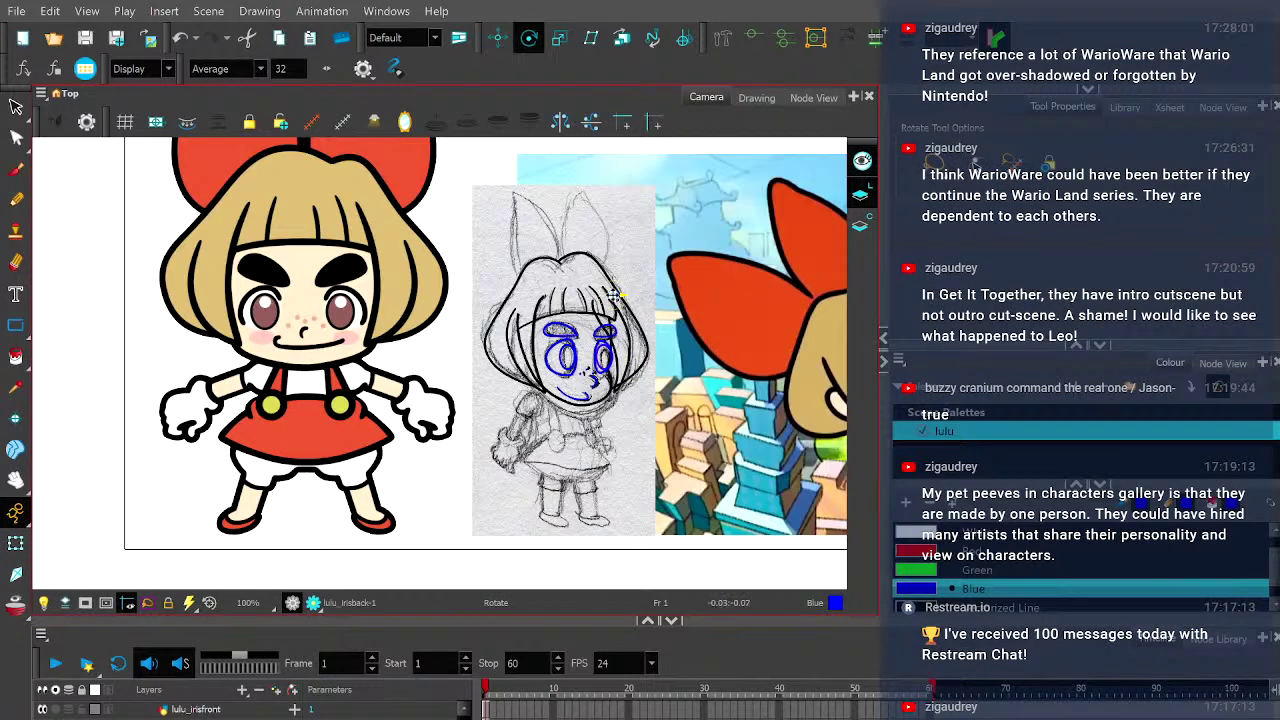
scroll(605, 350, up, 3)
scroll(604, 357, up, 2)
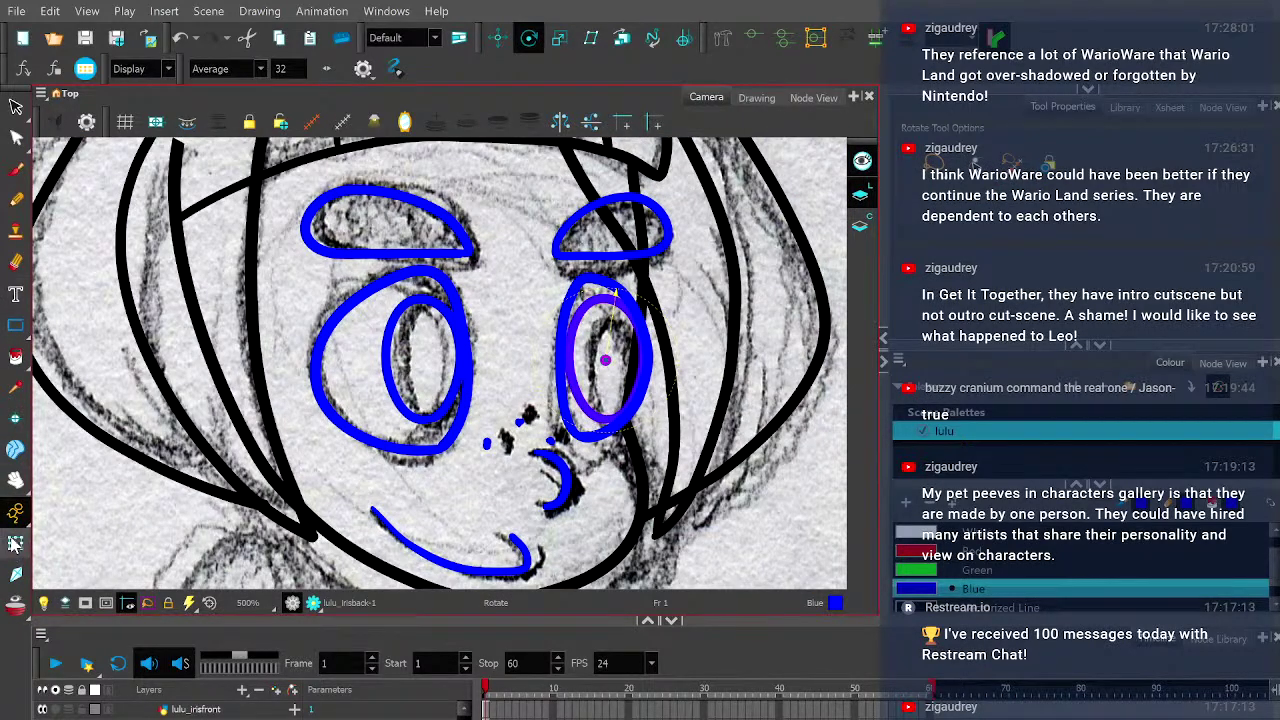
click(15, 107)
drag(545, 288, 568, 459)
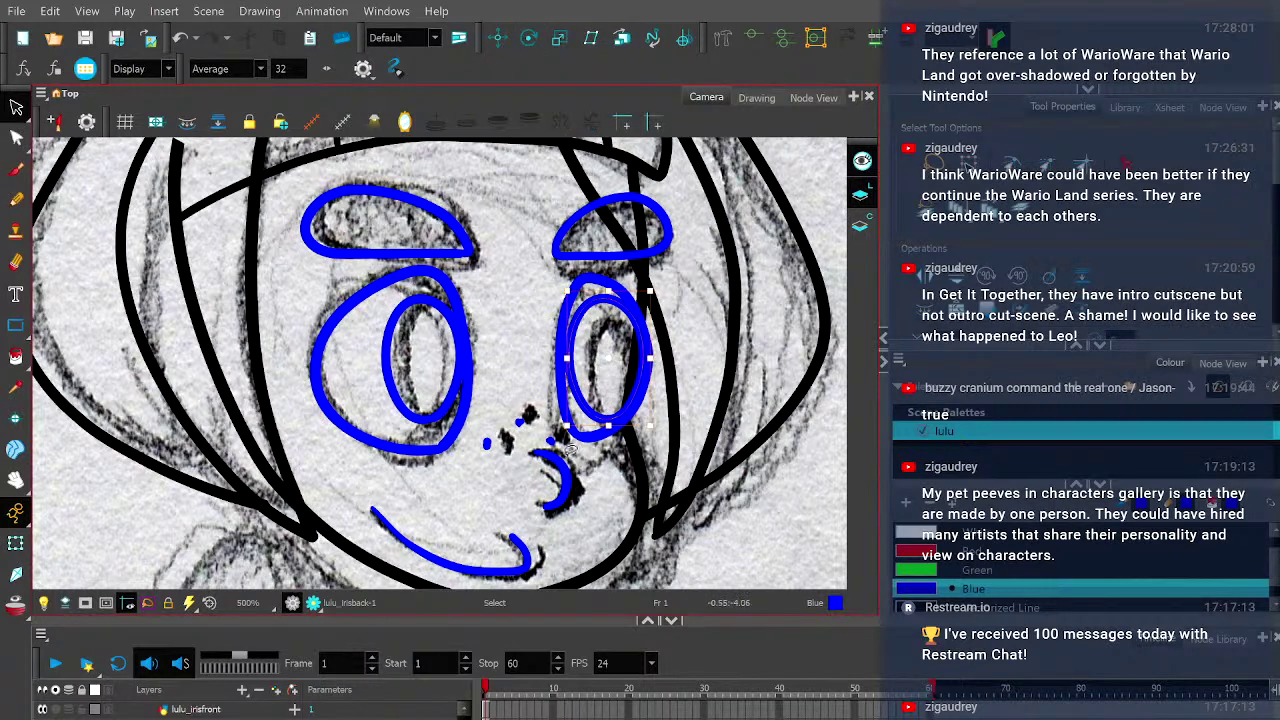
mouse_move(568, 352)
mouse_down()
mouse_move(561, 368)
mouse_move(569, 360)
mouse_up()
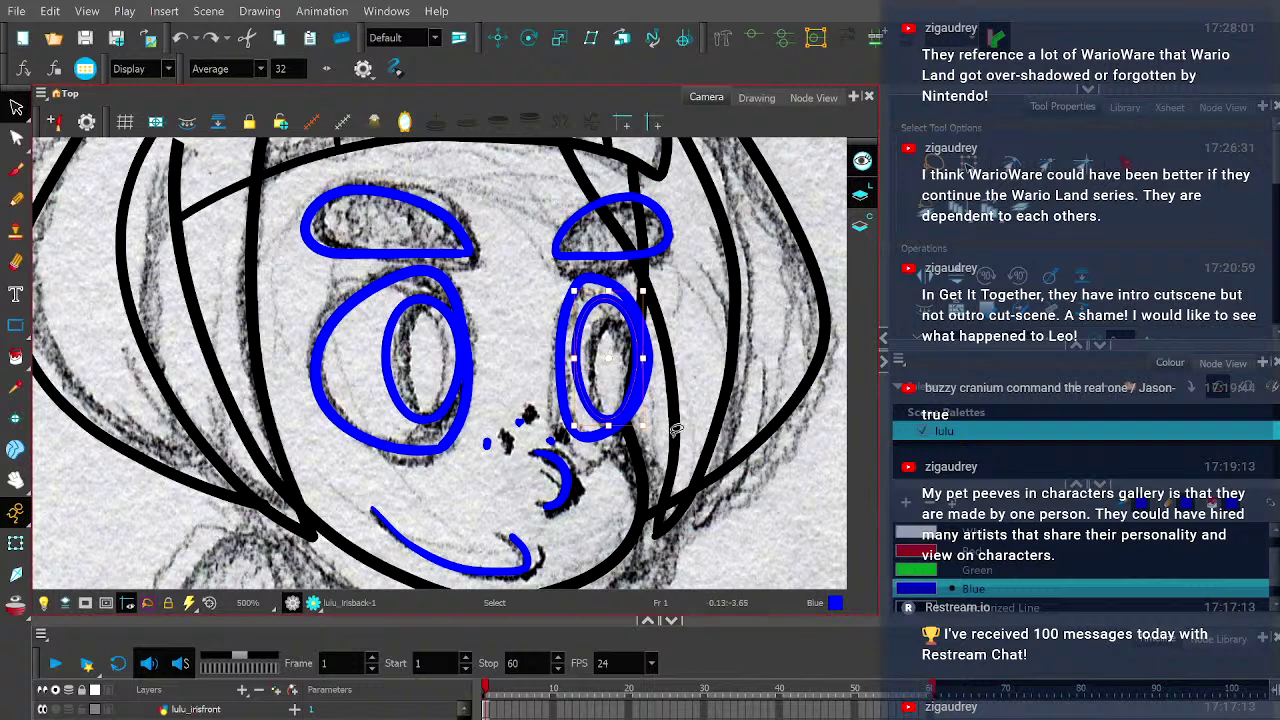
click(720, 418)
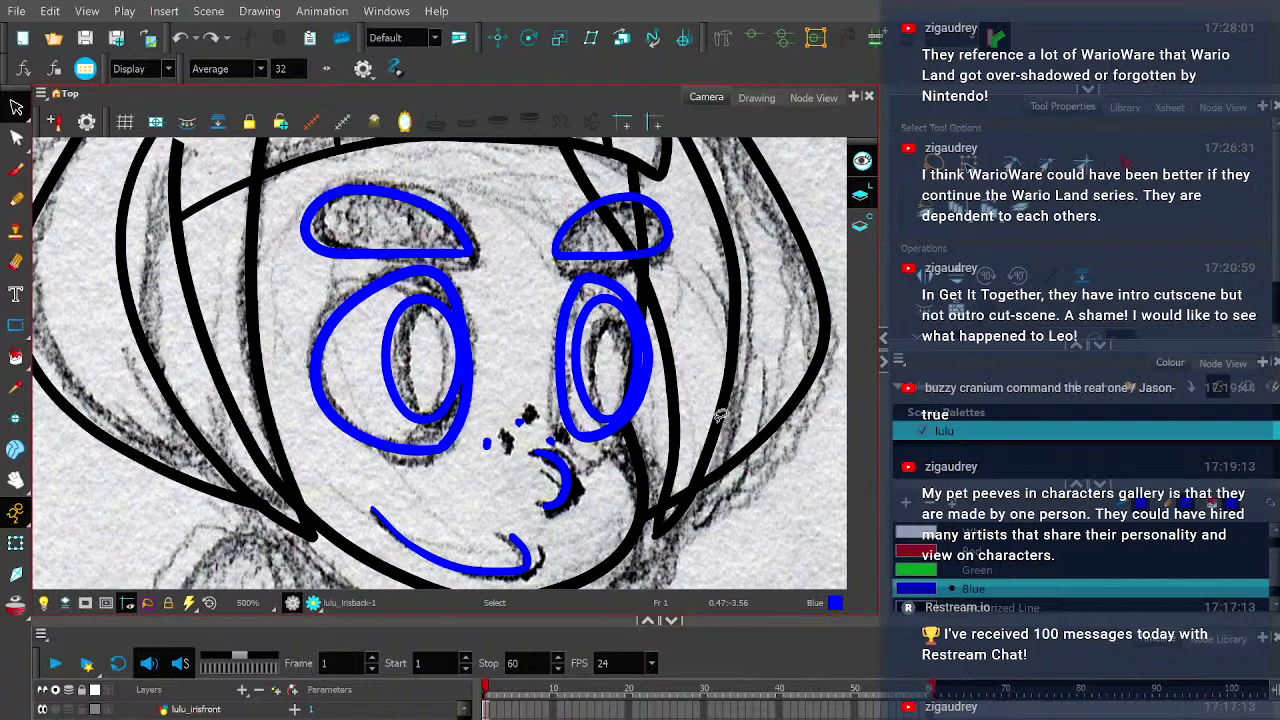
scroll(573, 379, down, 3)
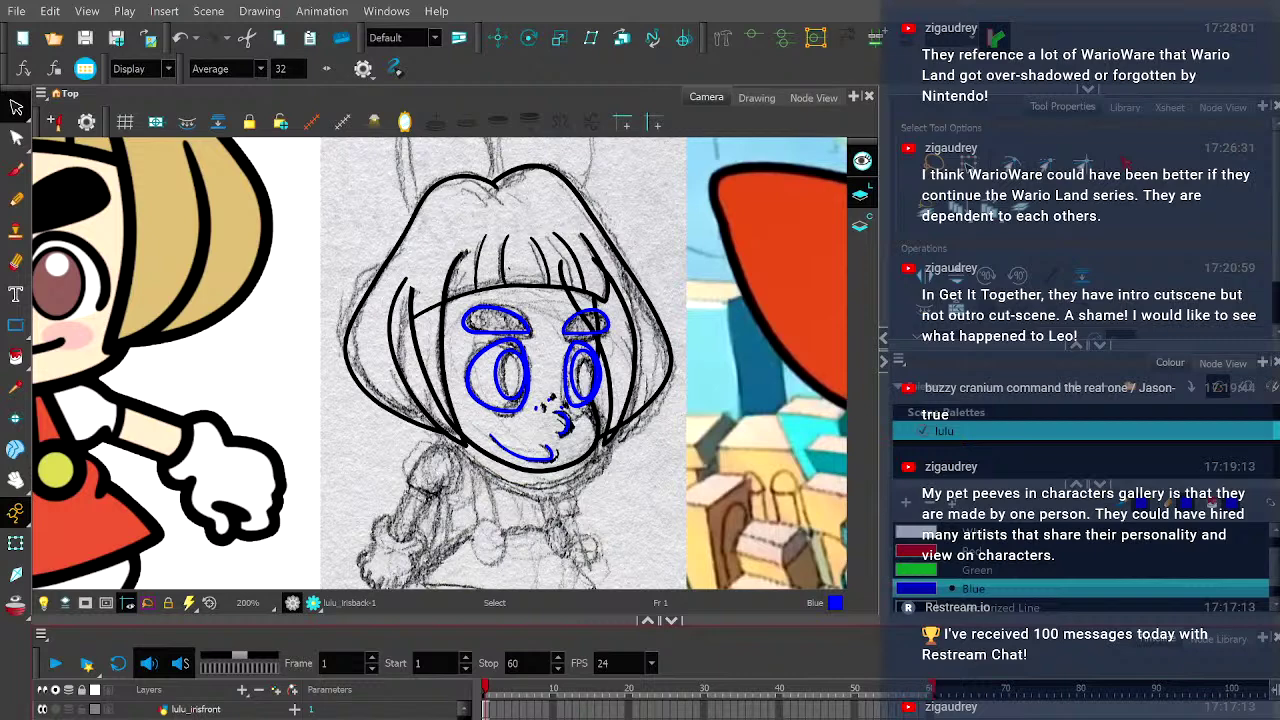
key(1)
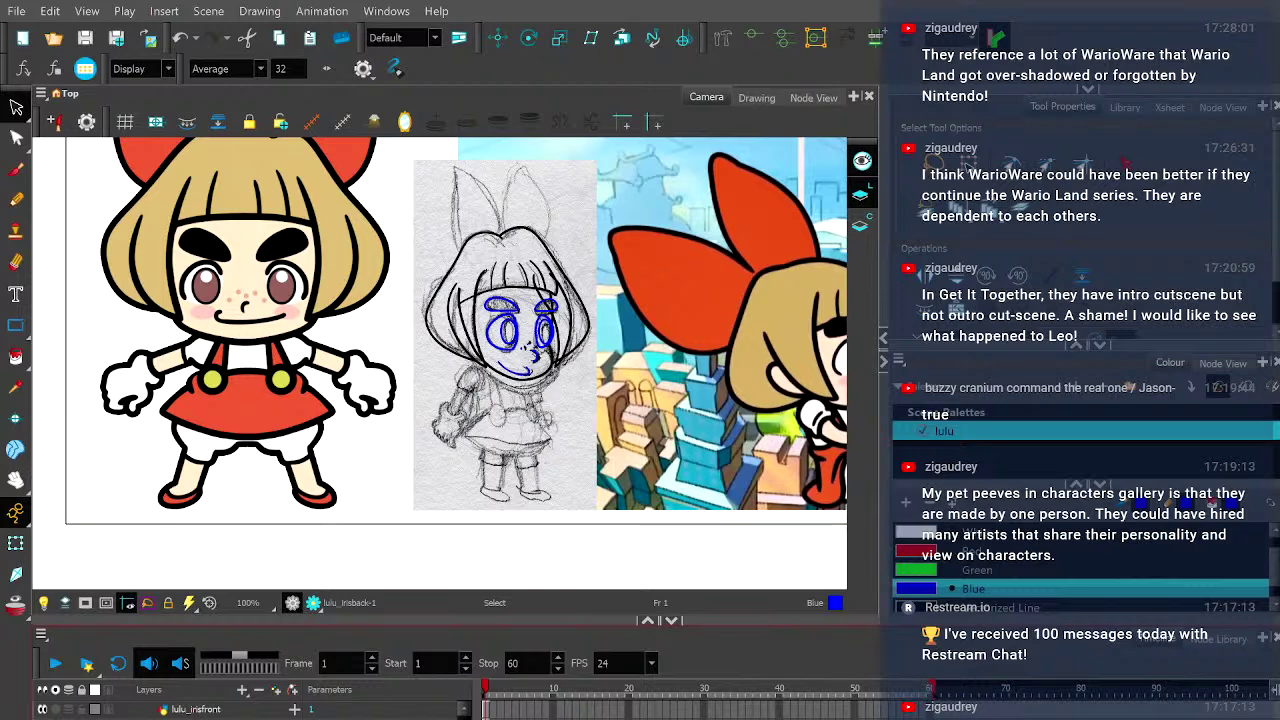
key(1)
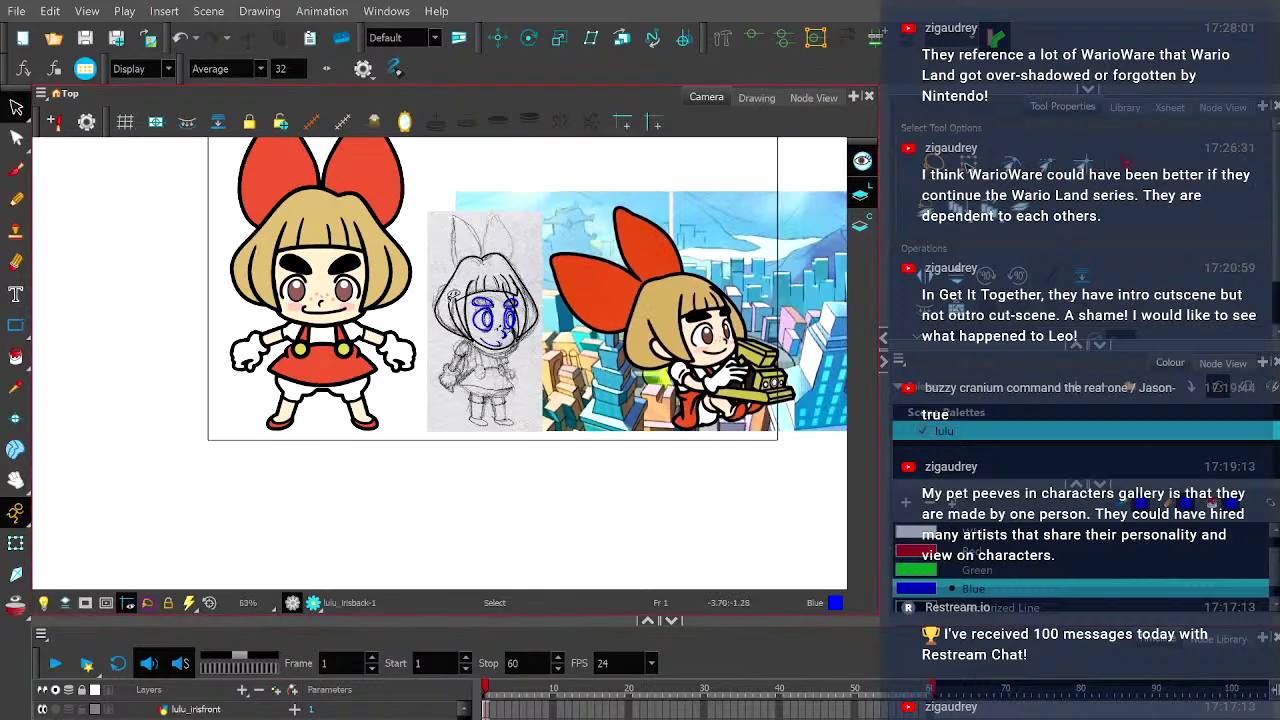
scroll(527, 360, up, 2)
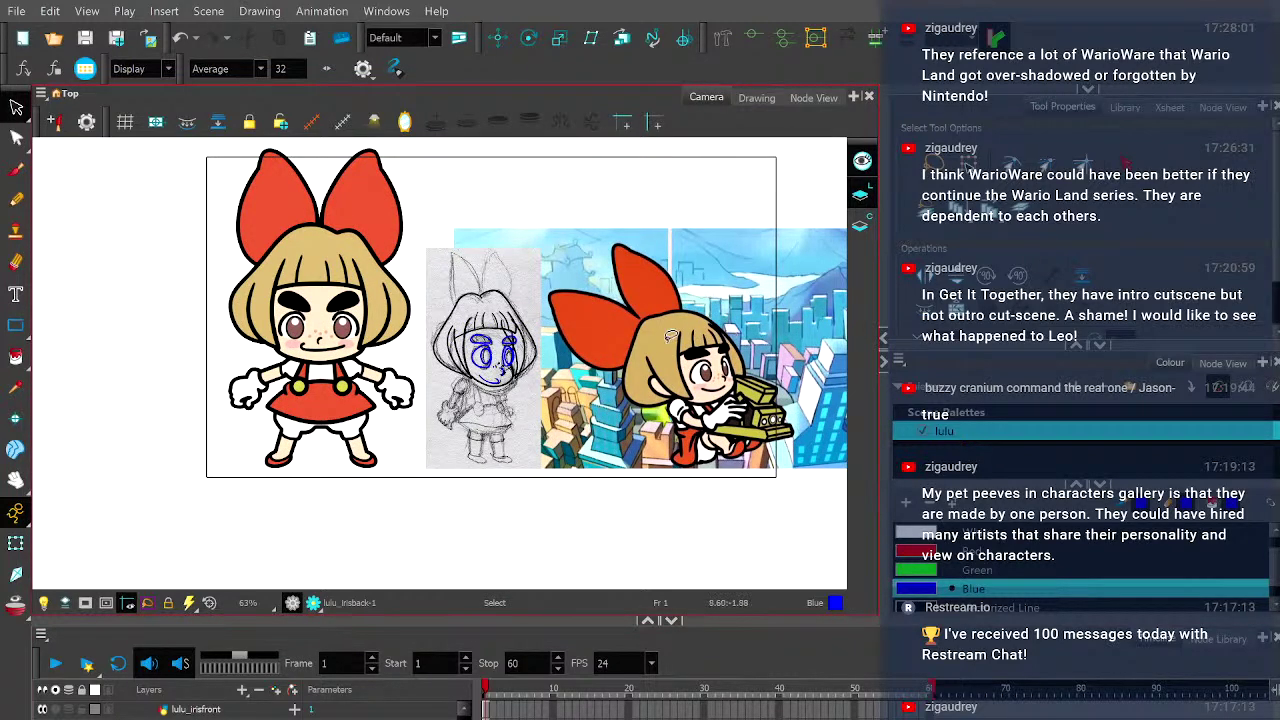
key(2)
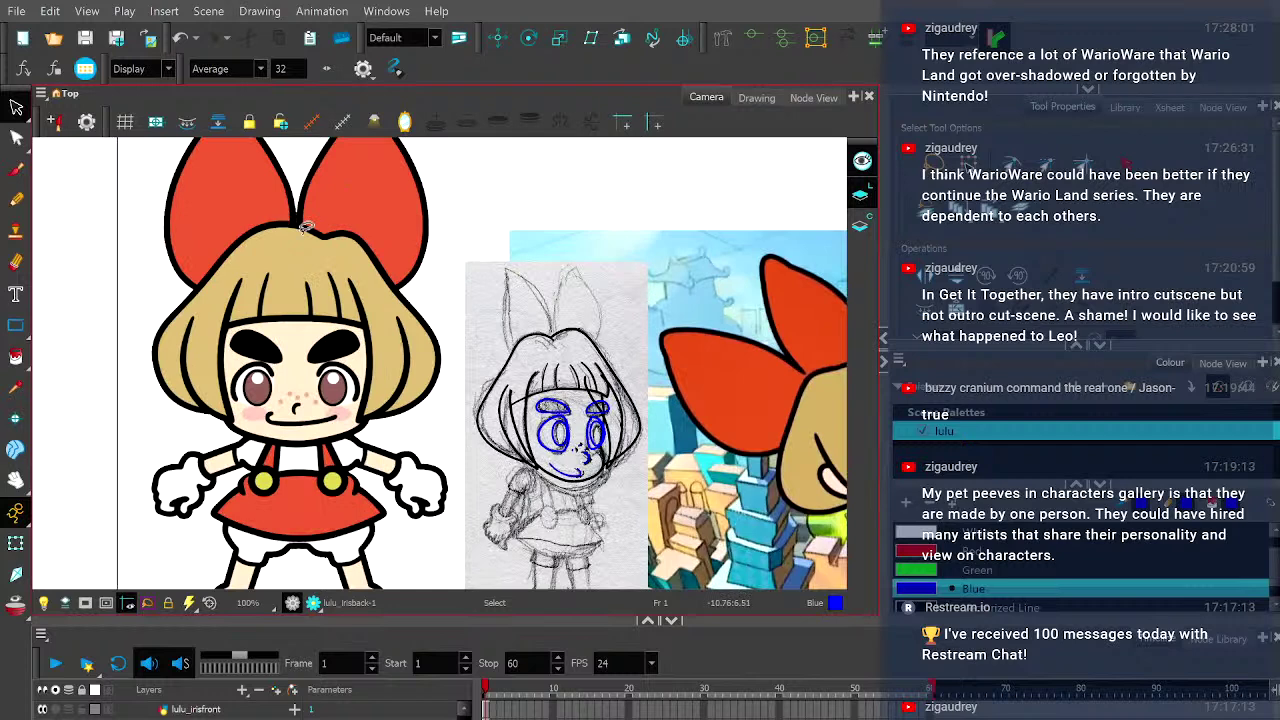
key(1)
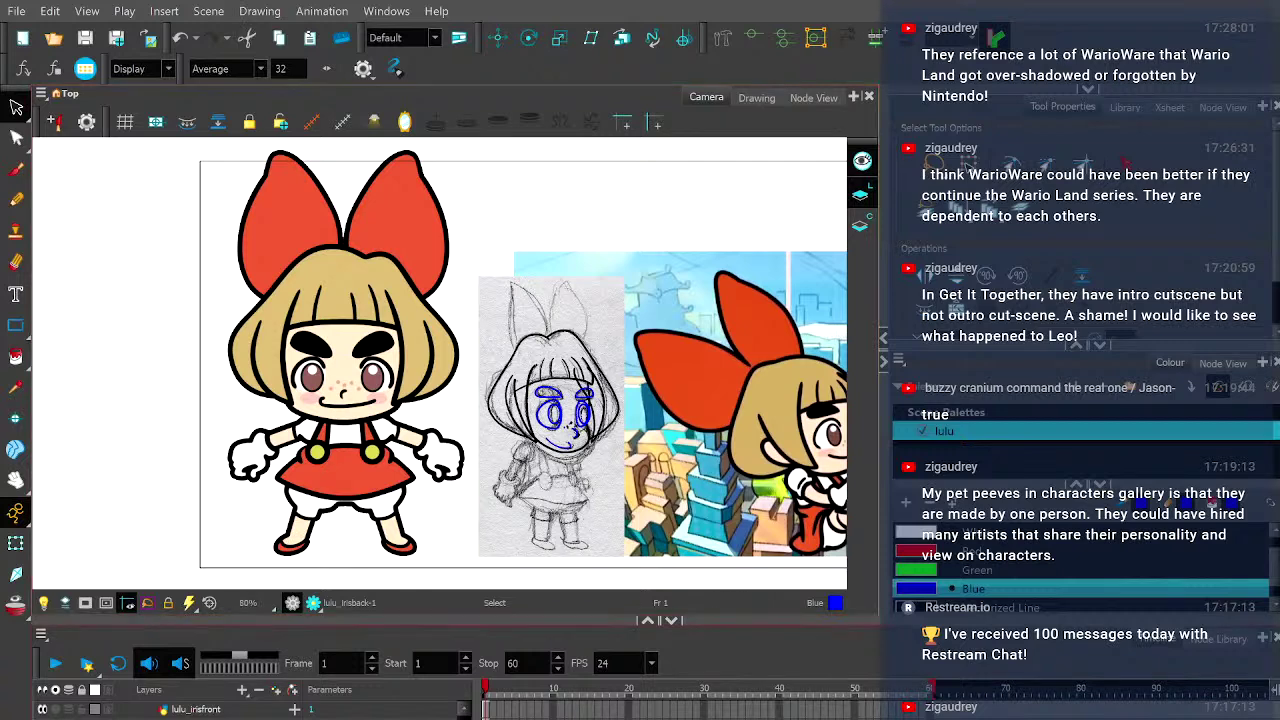
scroll(250, 709, down, 2)
- Trace the front bow loop as a closed blue teardrop outline on the empty lulu_bowfront drawing with the Pencil tool
click(285, 700)
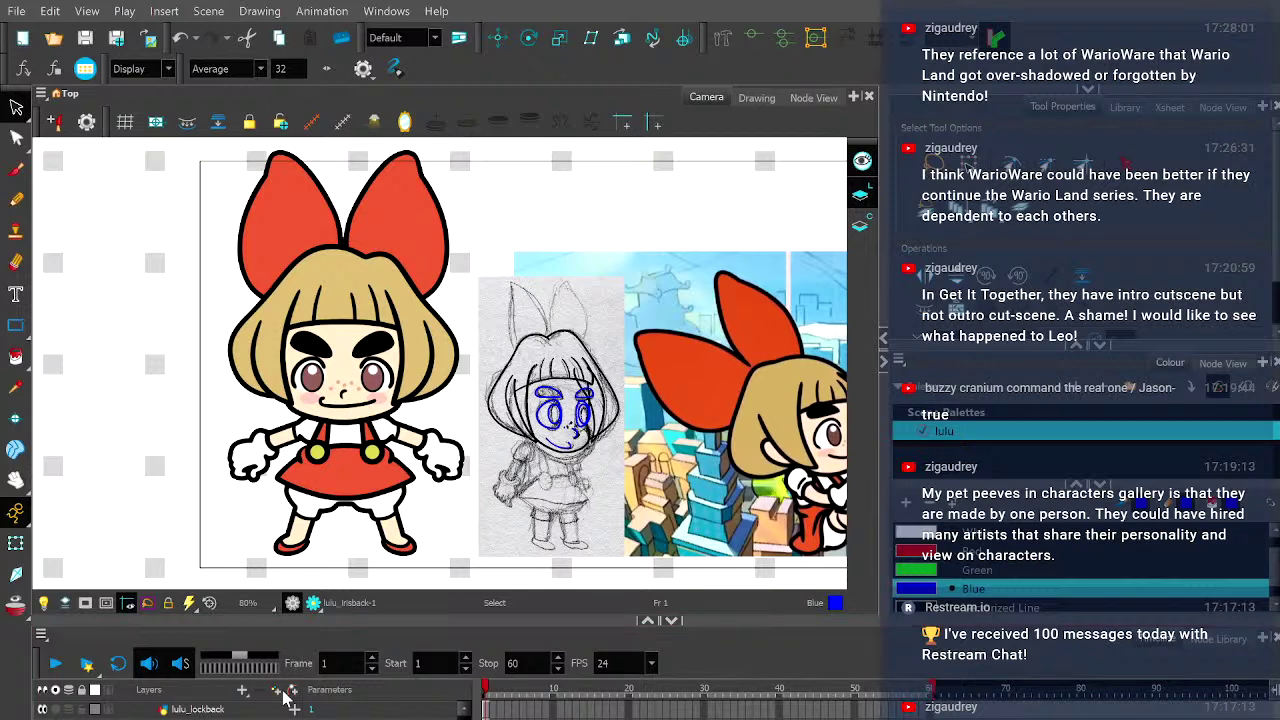
click(16, 199)
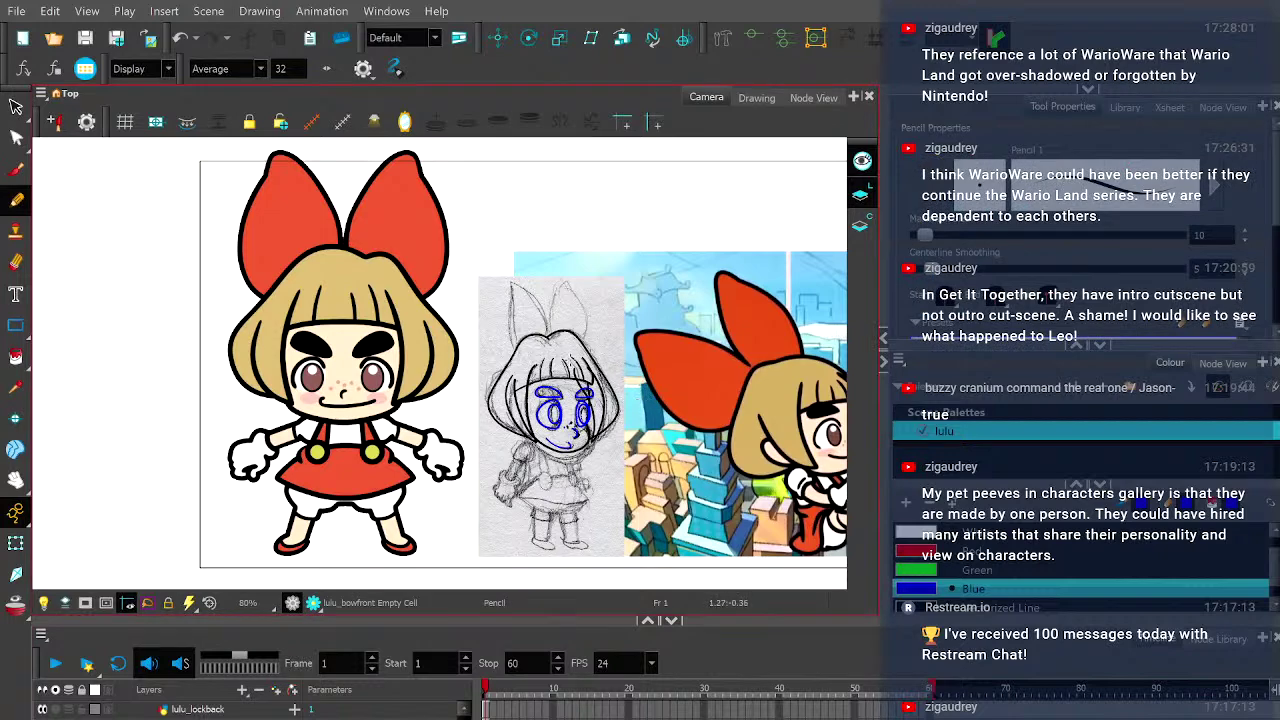
scroll(487, 318, up, 5)
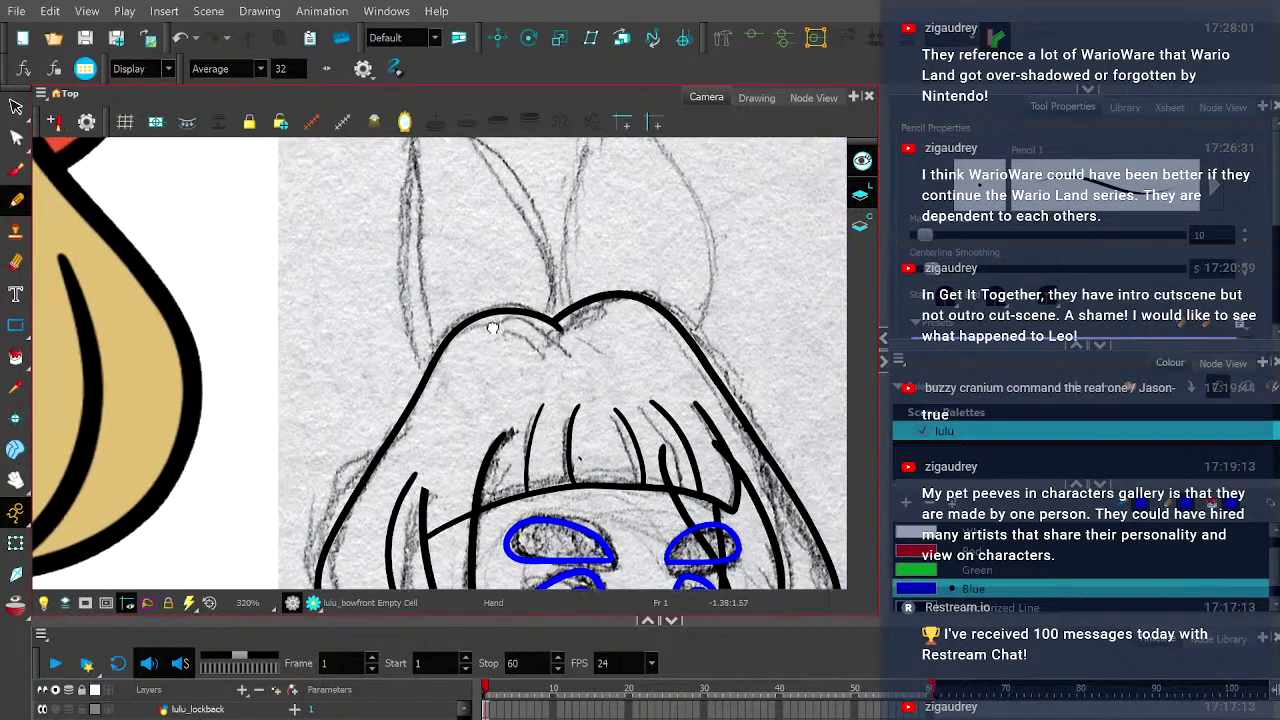
scroll(487, 318, down, 3)
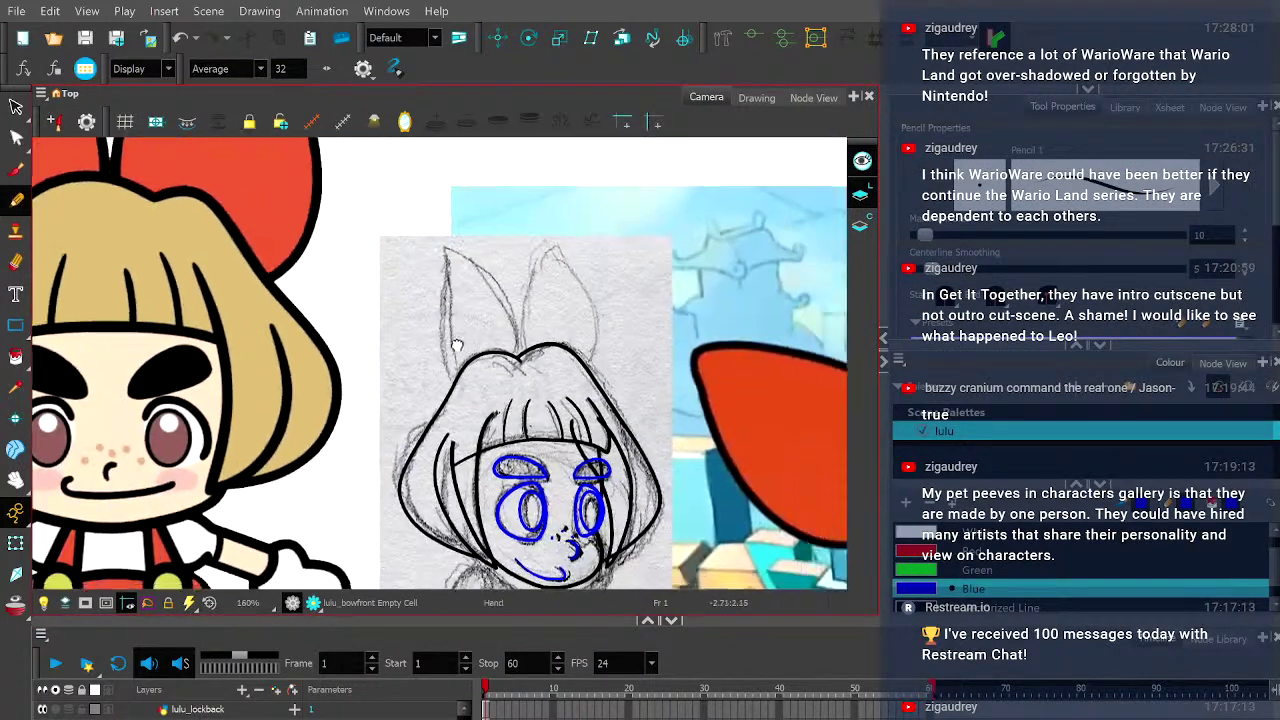
scroll(456, 345, down, 2)
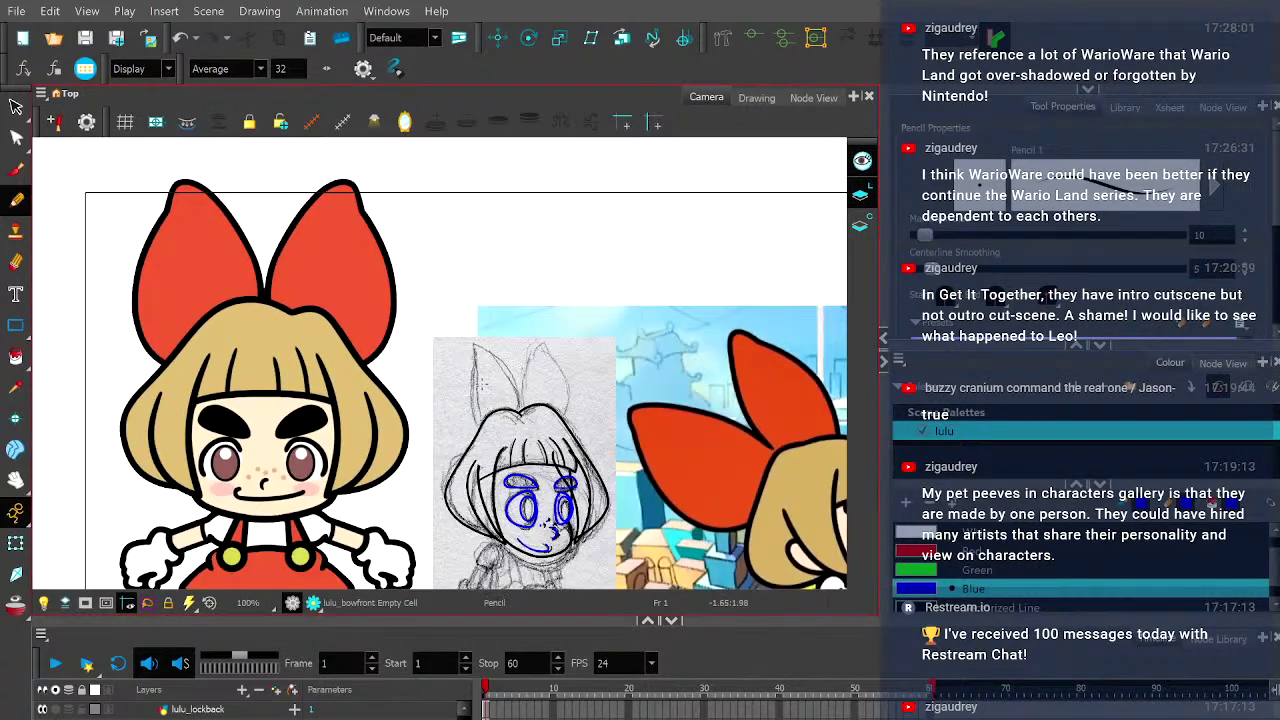
scroll(483, 385, up, 4)
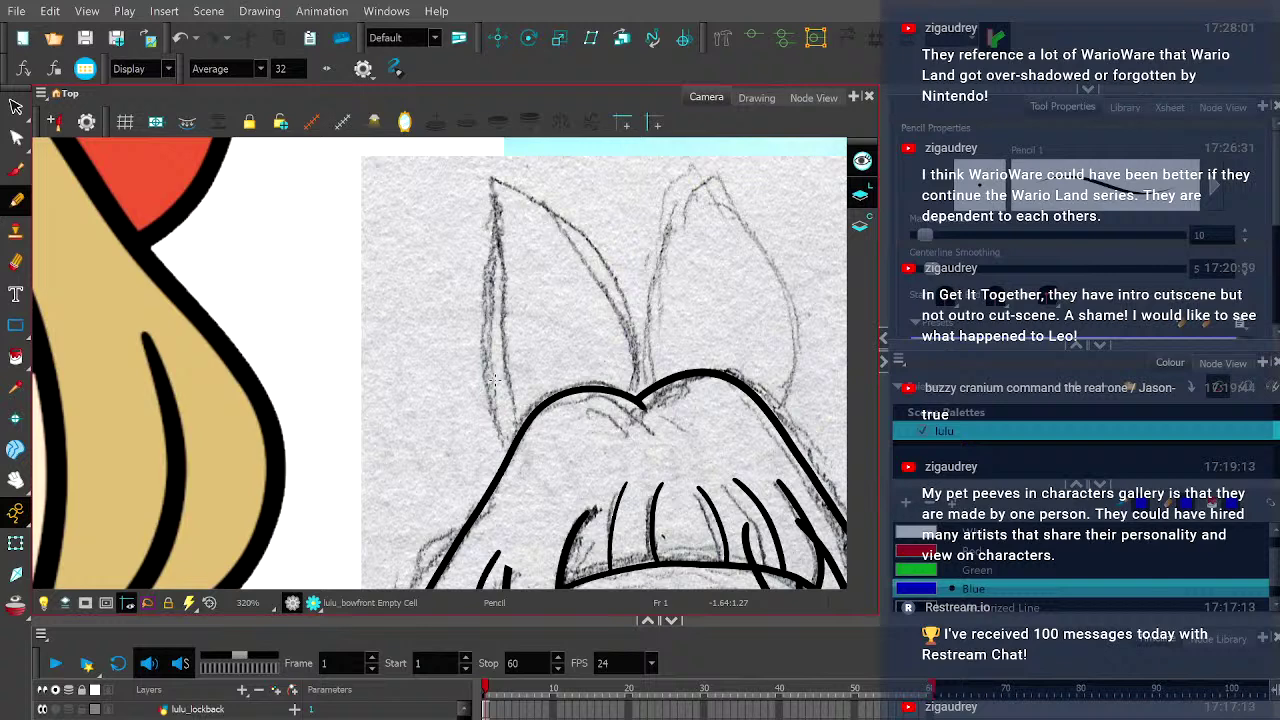
mouse_move(537, 474)
mouse_down()
mouse_move(488, 427)
mouse_move(479, 360)
mouse_move(493, 210)
mouse_move(506, 195)
mouse_move(554, 204)
mouse_move(598, 258)
mouse_move(630, 340)
mouse_up()
key(ctrl+z)
mouse_move(582, 466)
mouse_down()
mouse_move(489, 425)
mouse_move(489, 233)
mouse_move(502, 420)
mouse_move(488, 354)
mouse_move(504, 193)
mouse_move(587, 239)
mouse_move(631, 317)
mouse_move(642, 378)
mouse_move(617, 471)
mouse_move(586, 470)
mouse_up()
key(ctrl+z)
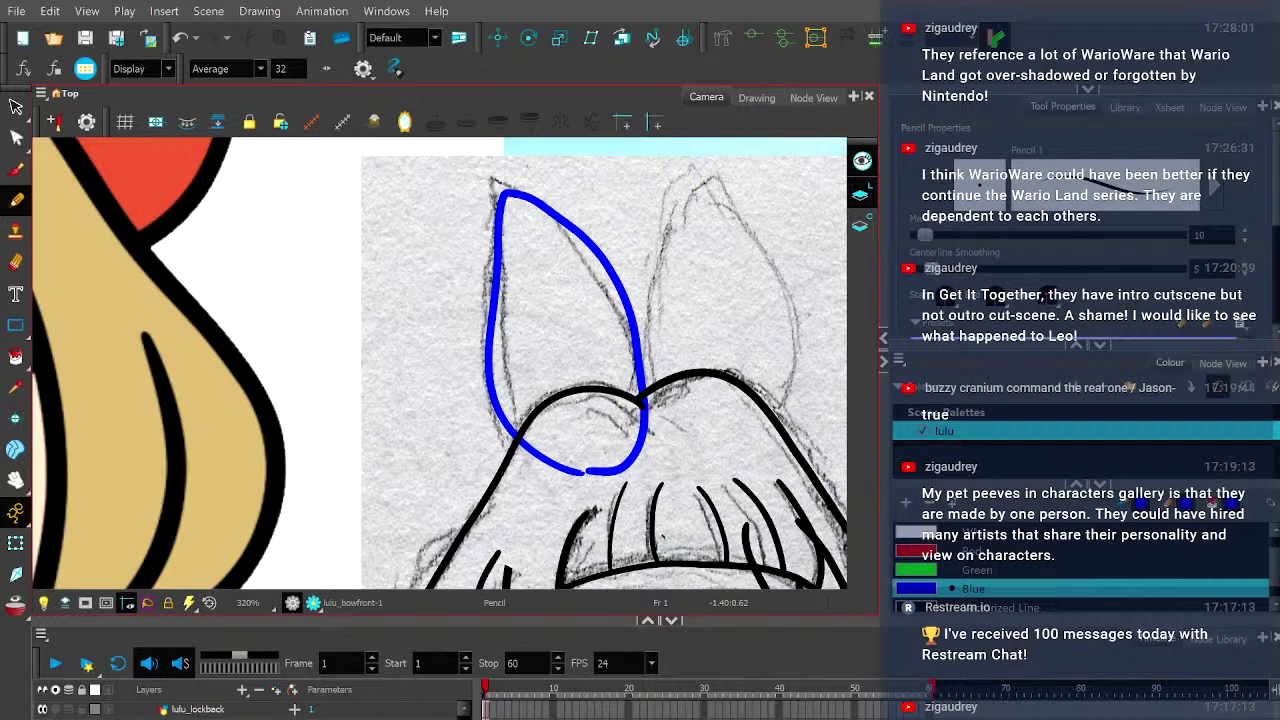
key(ctrl+z)
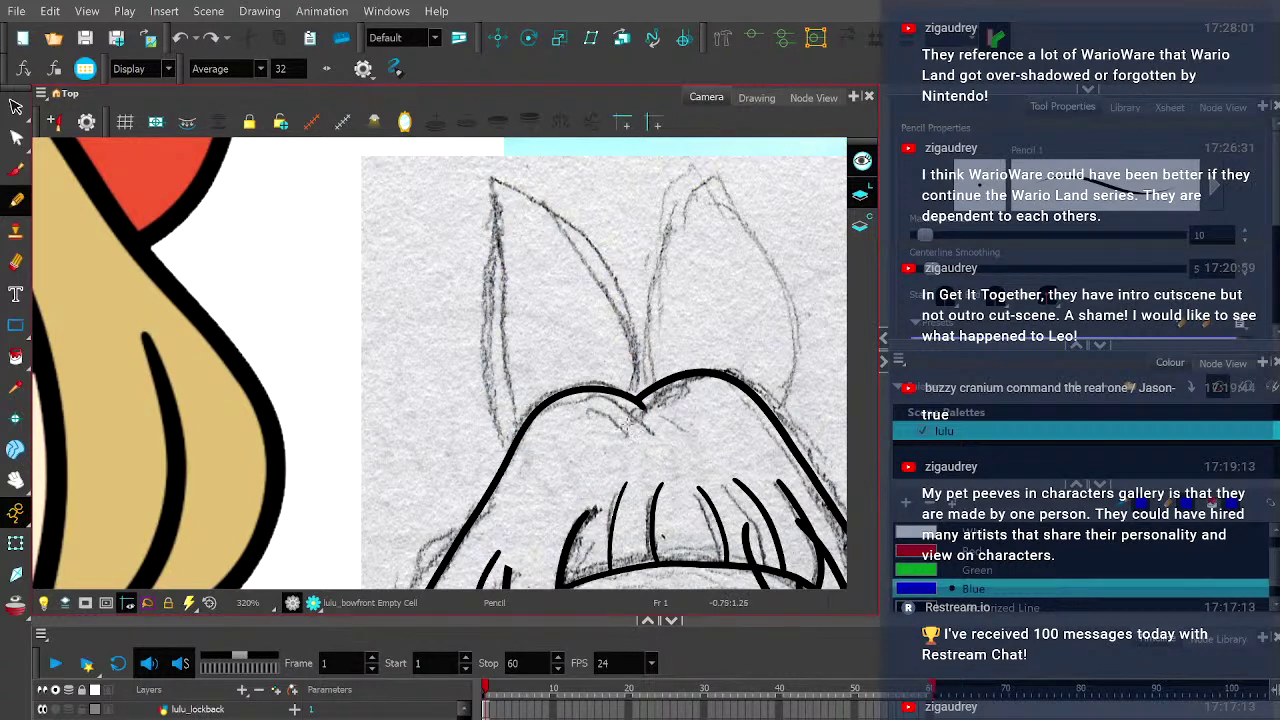
mouse_move(636, 418)
mouse_down()
mouse_move(551, 457)
mouse_move(516, 438)
mouse_move(493, 387)
mouse_move(502, 252)
mouse_move(477, 174)
mouse_move(535, 170)
mouse_move(594, 214)
mouse_up()
key(ctrl+z)
mouse_move(628, 432)
mouse_down()
mouse_move(507, 442)
mouse_move(472, 172)
mouse_up()
key(ctrl+z)
mouse_move(629, 428)
mouse_down()
mouse_move(554, 472)
mouse_move(511, 453)
mouse_move(478, 341)
mouse_move(477, 188)
mouse_move(495, 177)
mouse_move(532, 182)
mouse_move(606, 247)
mouse_move(641, 345)
mouse_move(638, 328)
mouse_move(620, 446)
mouse_up()
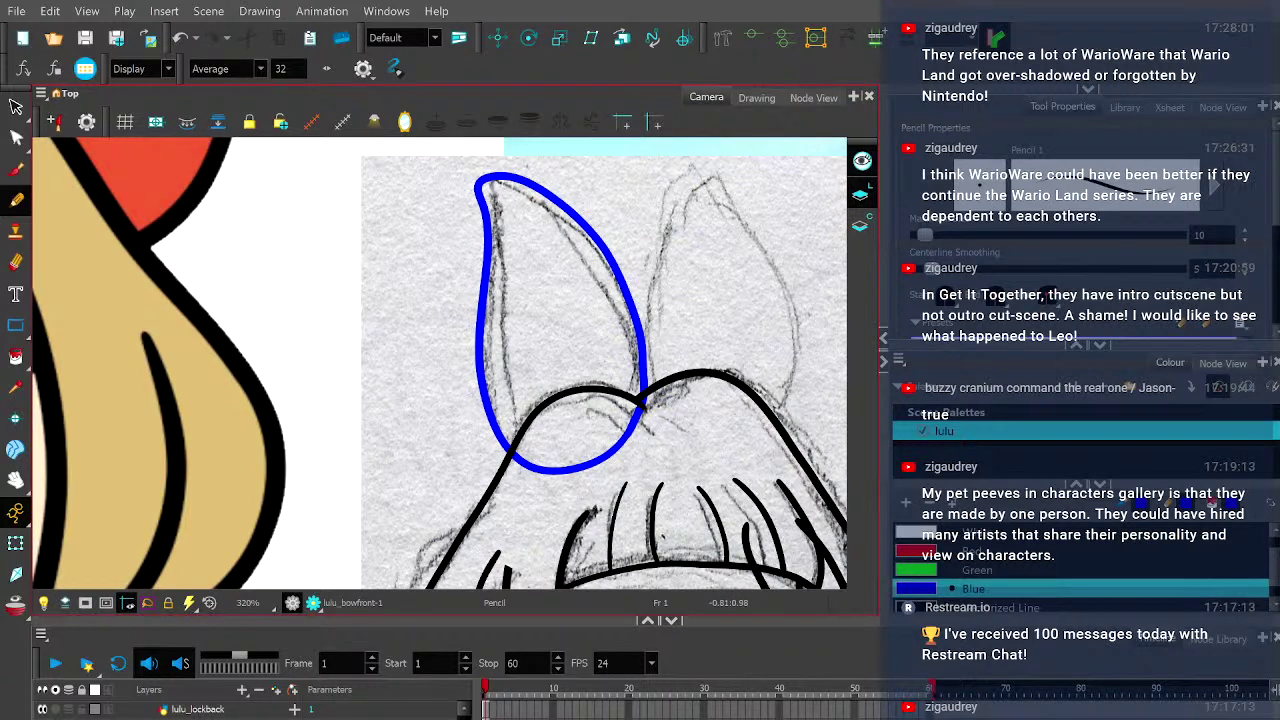
- Smooth the kink low on the inner side of the lulu_bowfront outline with the Contour Editor
click(752, 102)
scroll(531, 192, up, 2)
scroll(531, 192, up, 3)
click(16, 137)
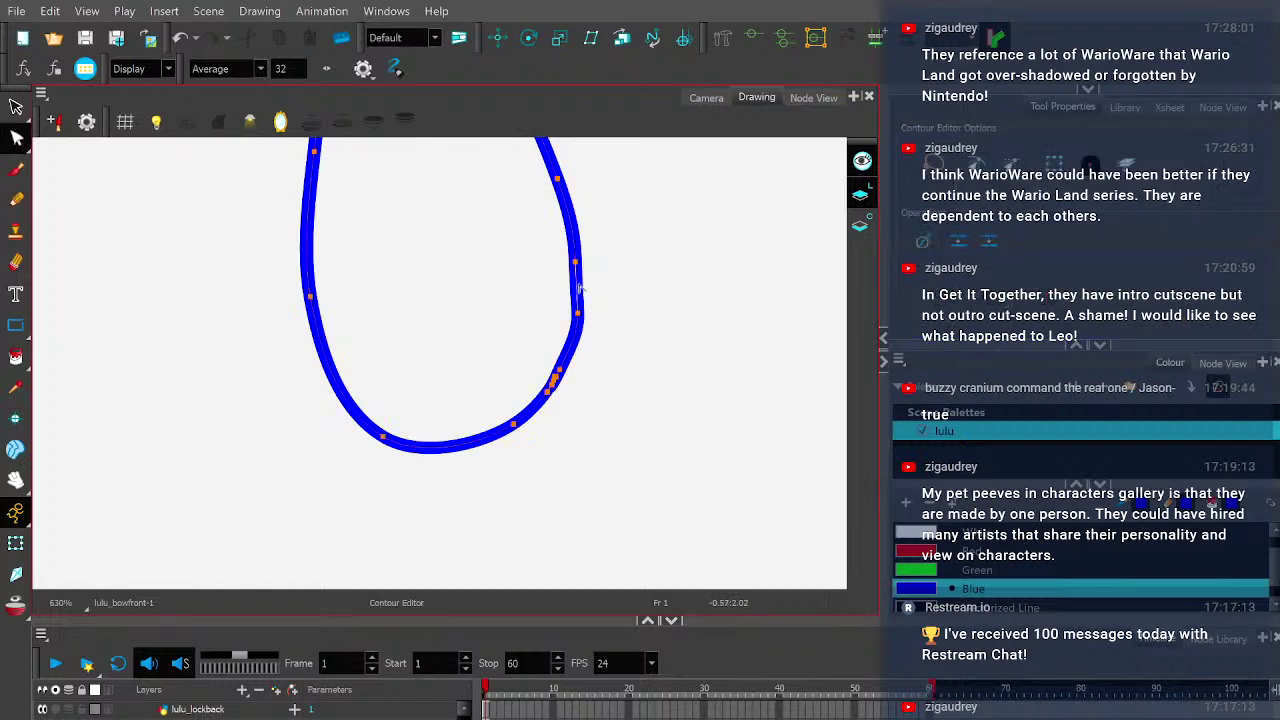
scroll(580, 289, up, 2)
click(575, 270)
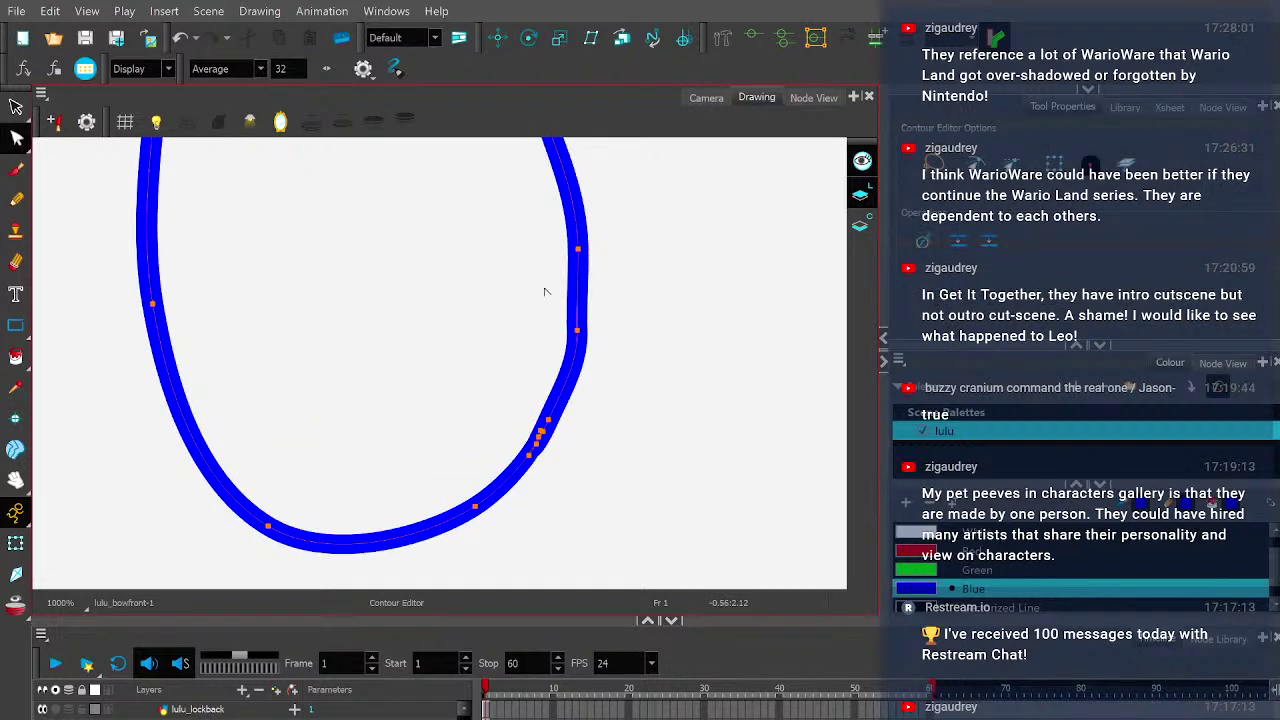
scroll(578, 335, up, 2)
click(577, 378)
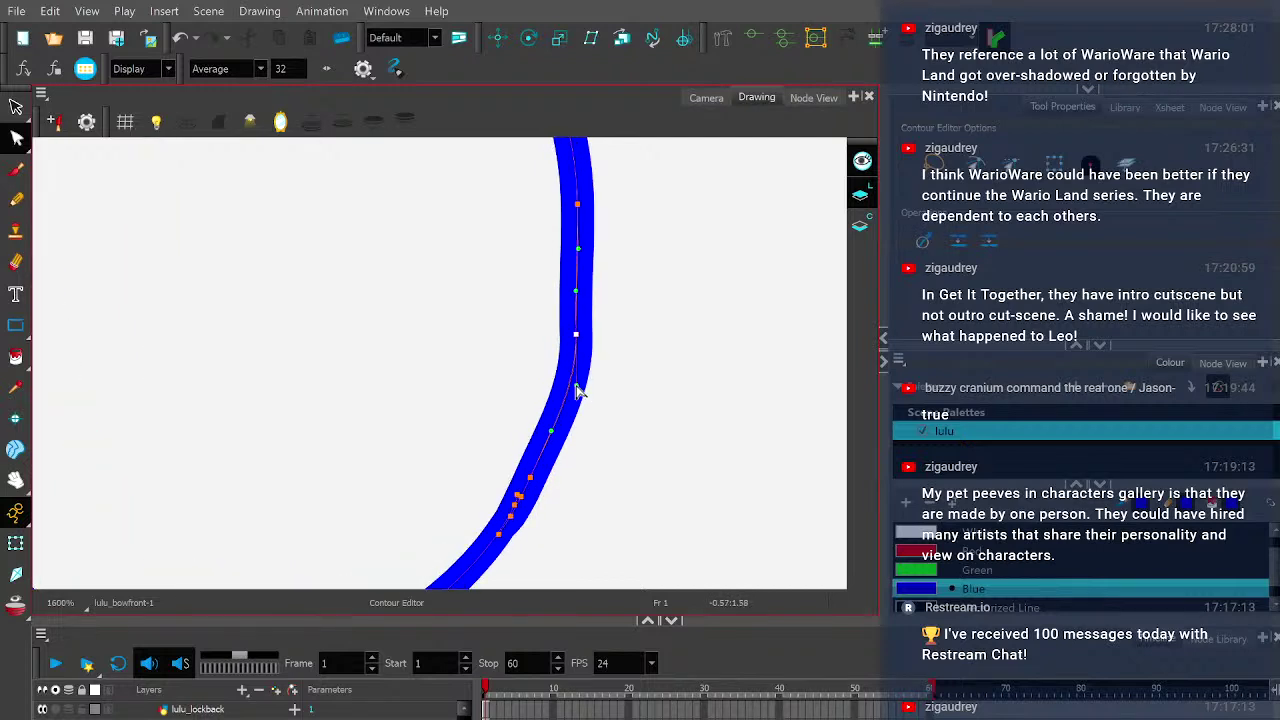
scroll(489, 363, down, 6)
scroll(491, 394, up, 2)
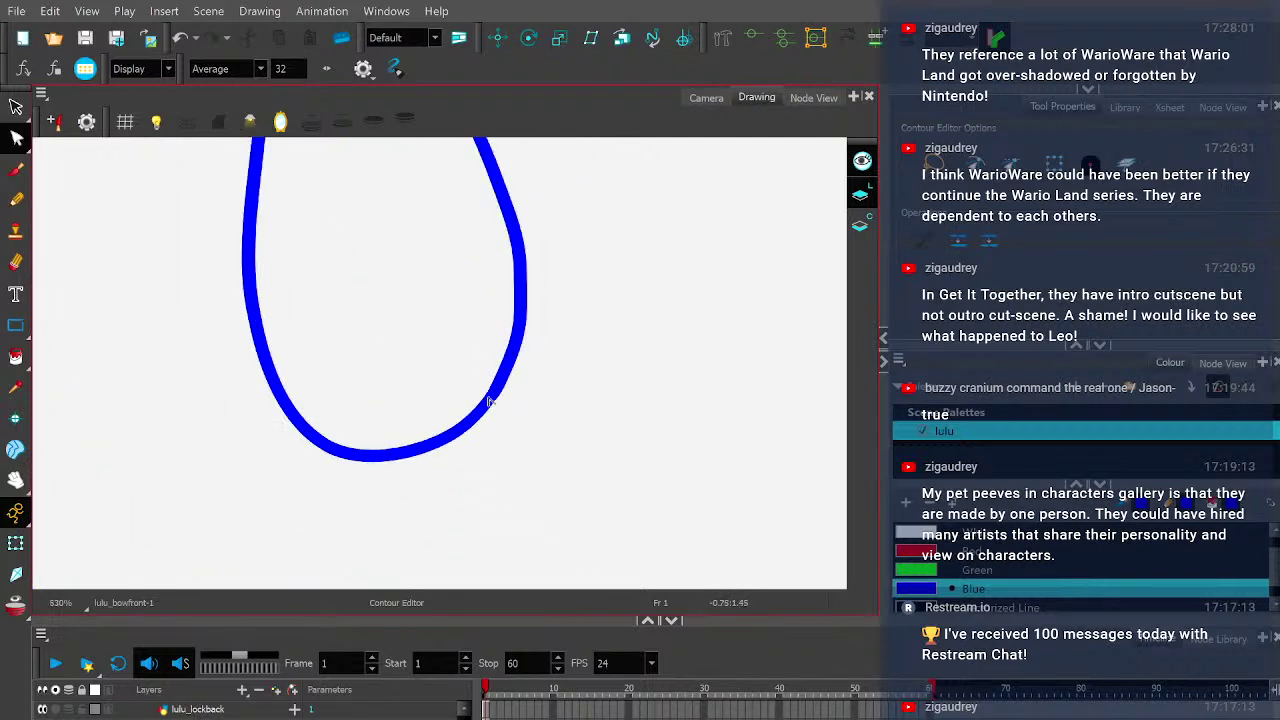
scroll(510, 407, down, 2)
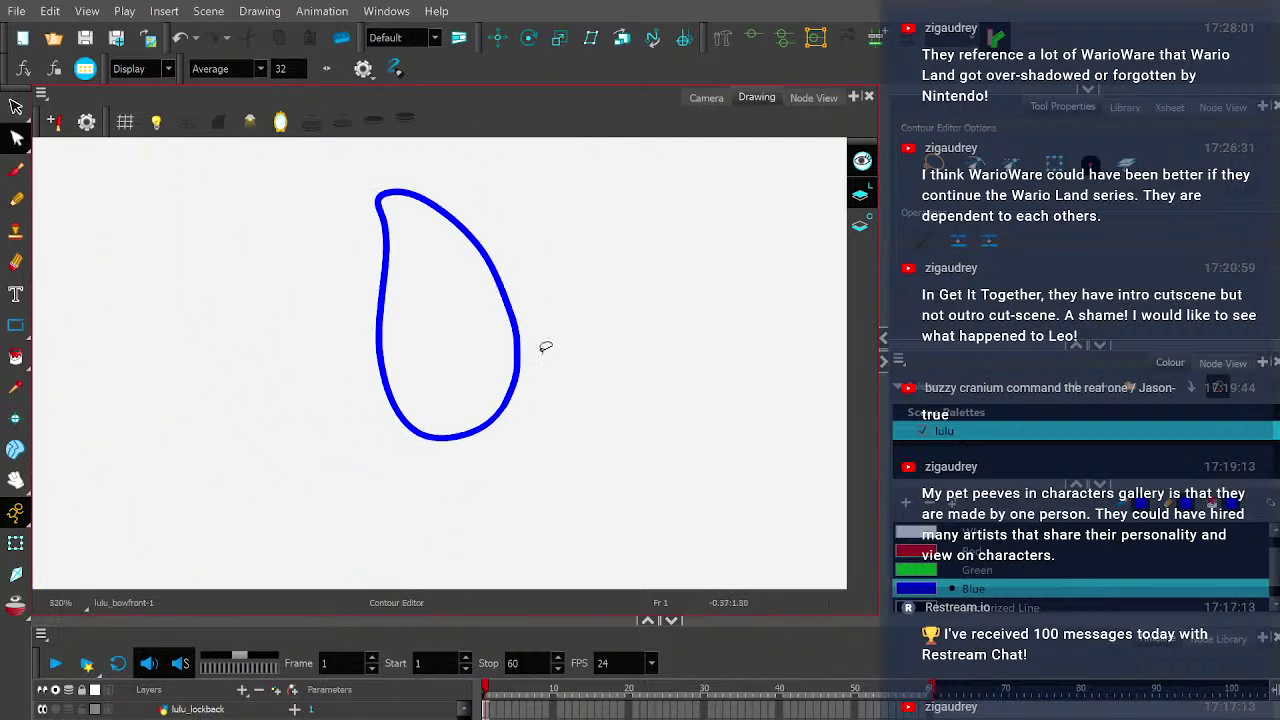
click(706, 97)
scroll(715, 170, down, 4)
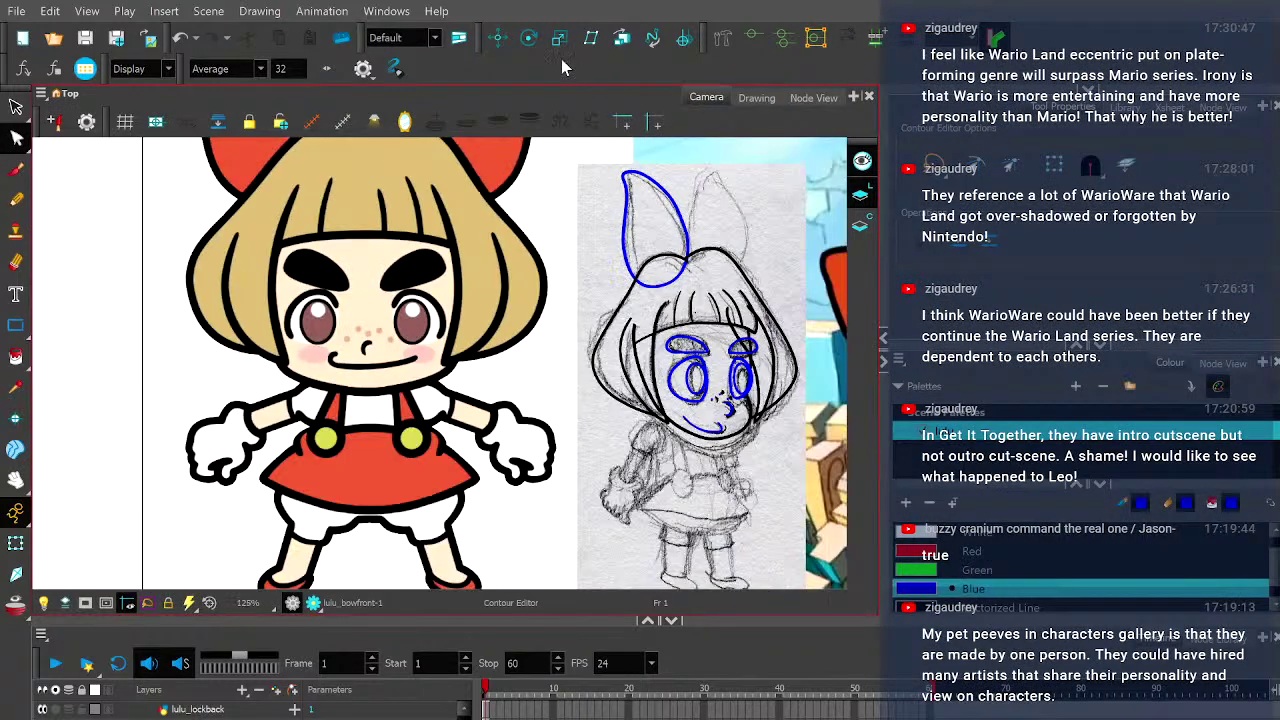
click(530, 44)
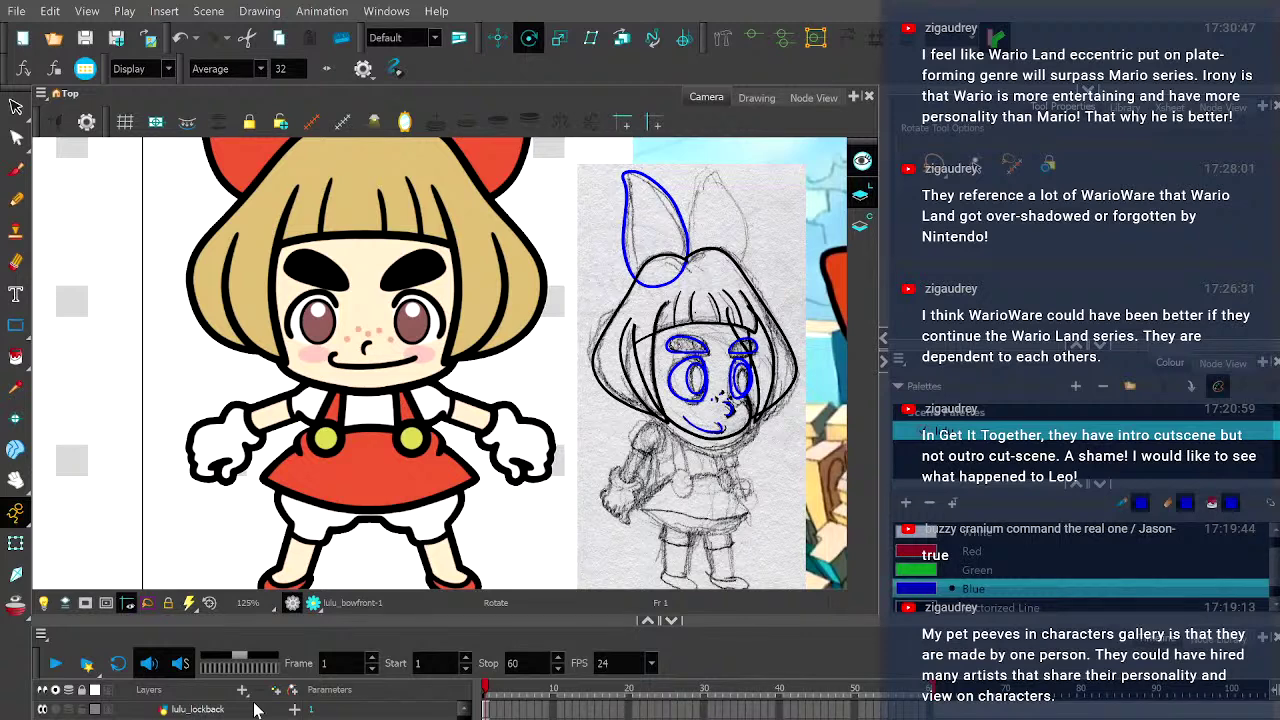
click(582, 456)
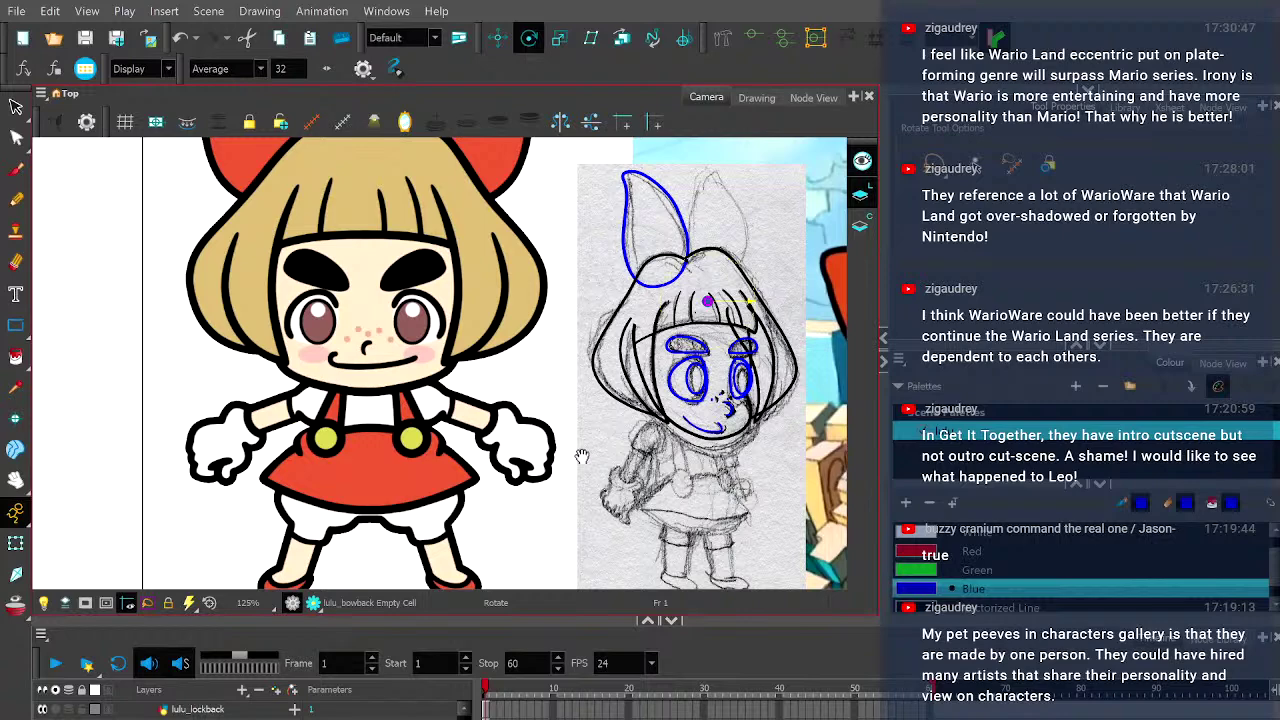
scroll(562, 440, down, 3)
drag(561, 438, 532, 429)
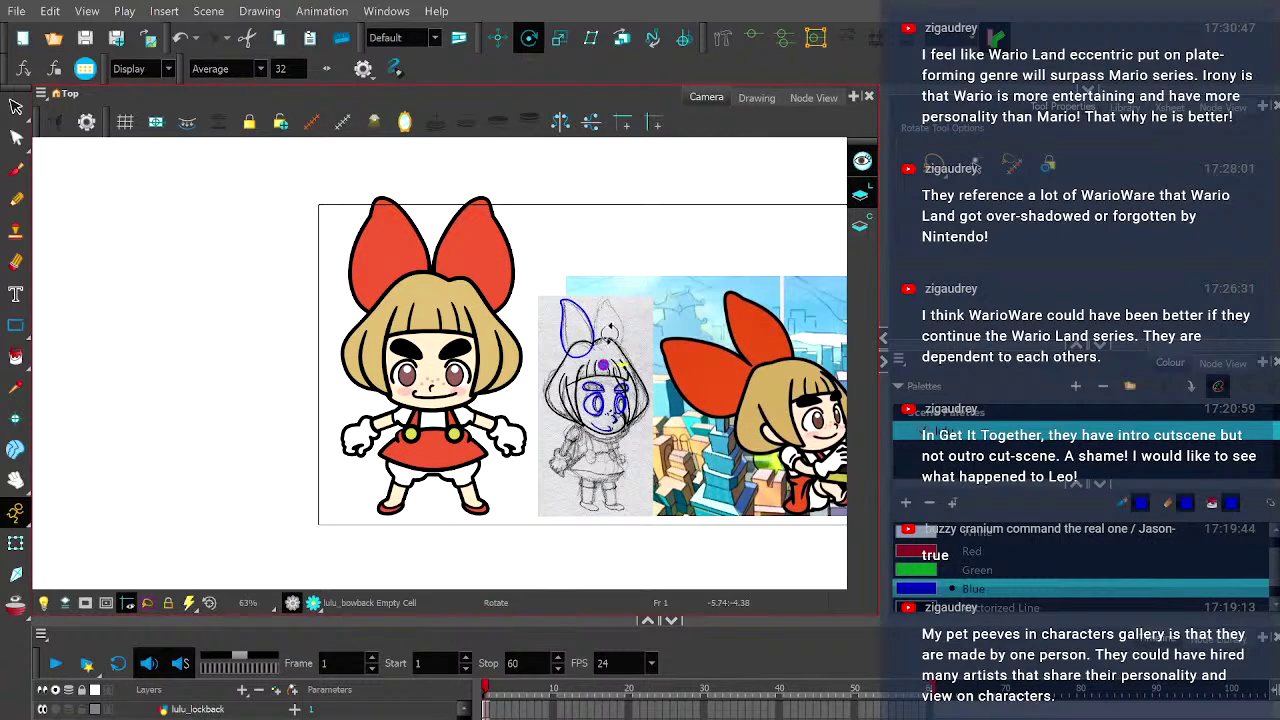
scroll(608, 334, up, 2)
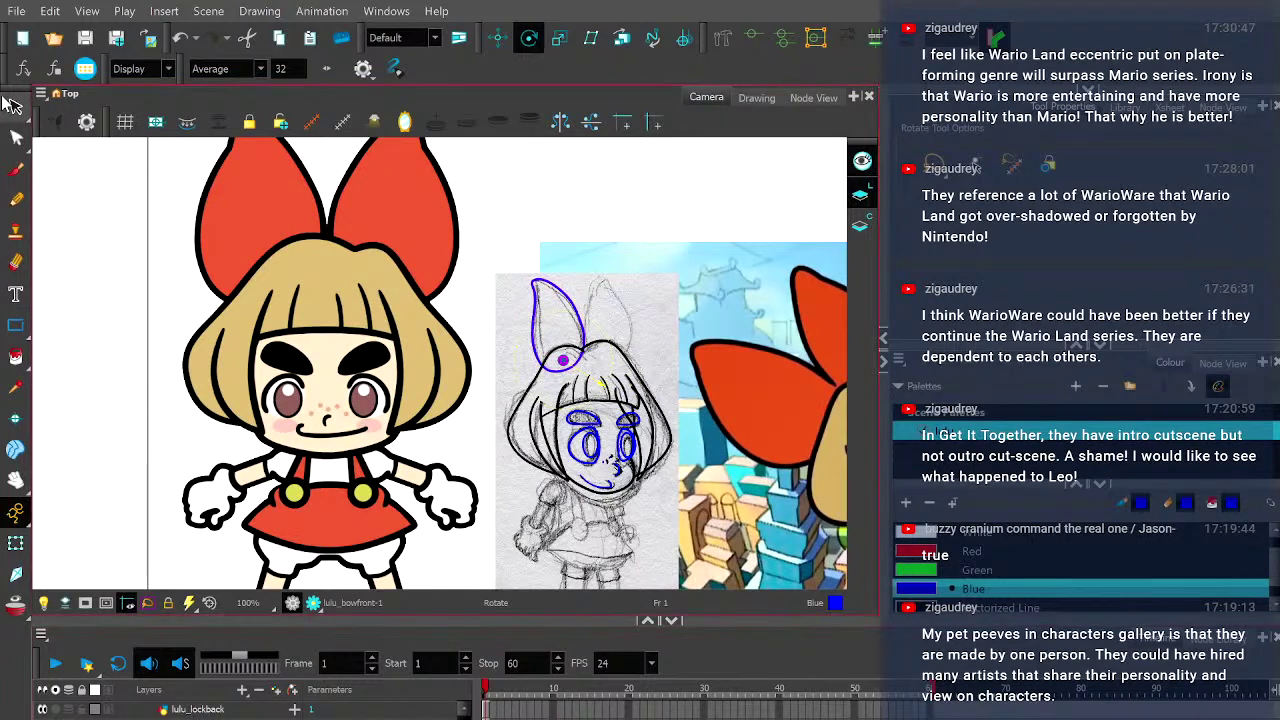
- Widen the bow loop on lulu_bowfront horizontally about its centre and shift it slightly away from the back loop
key(alt+s)
mouse_move(550, 302)
mouse_down()
mouse_move(511, 267)
mouse_move(548, 259)
mouse_move(618, 338)
mouse_move(571, 401)
mouse_move(536, 392)
mouse_up()
scroll(570, 333, up, 2)
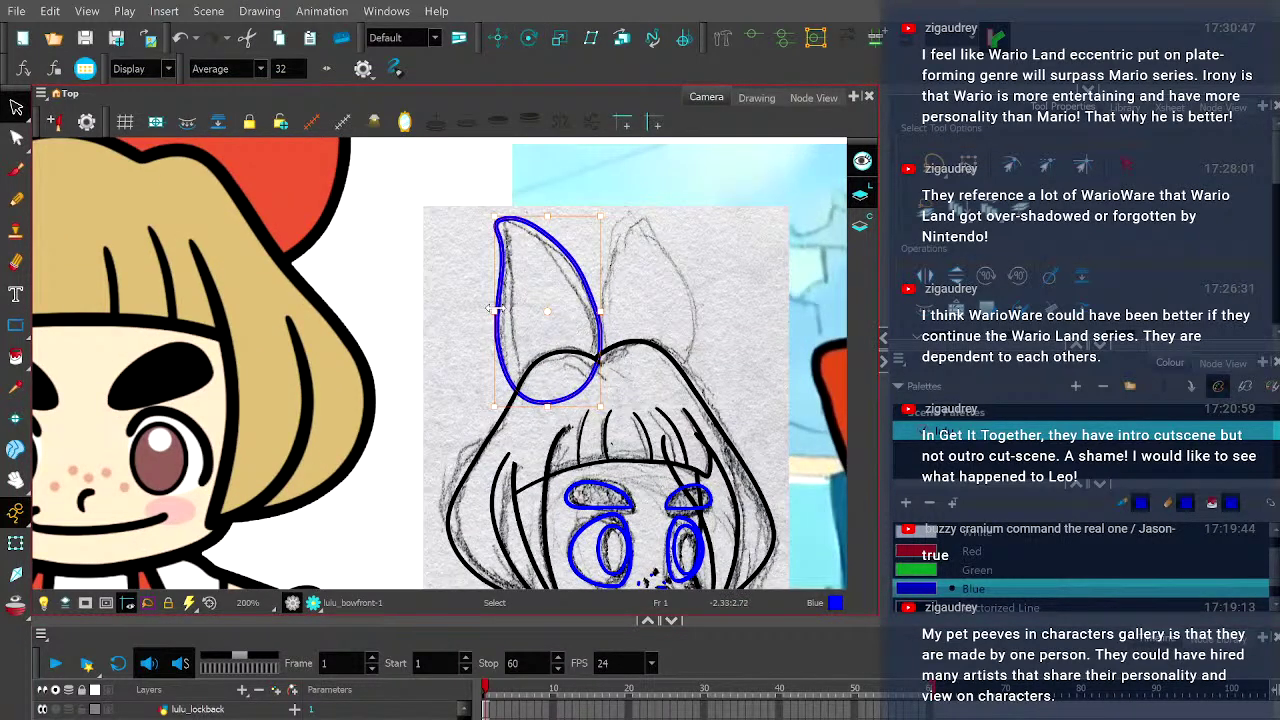
drag(495, 310, 480, 309)
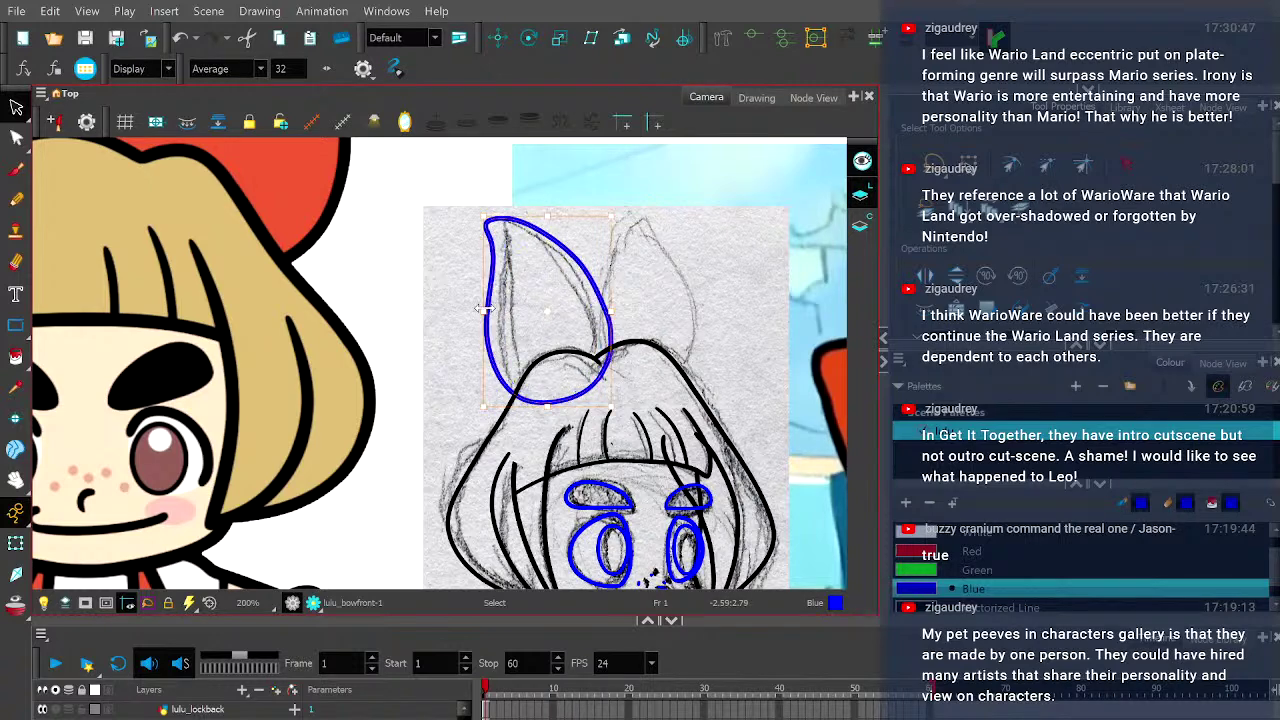
scroll(480, 309, down, 2)
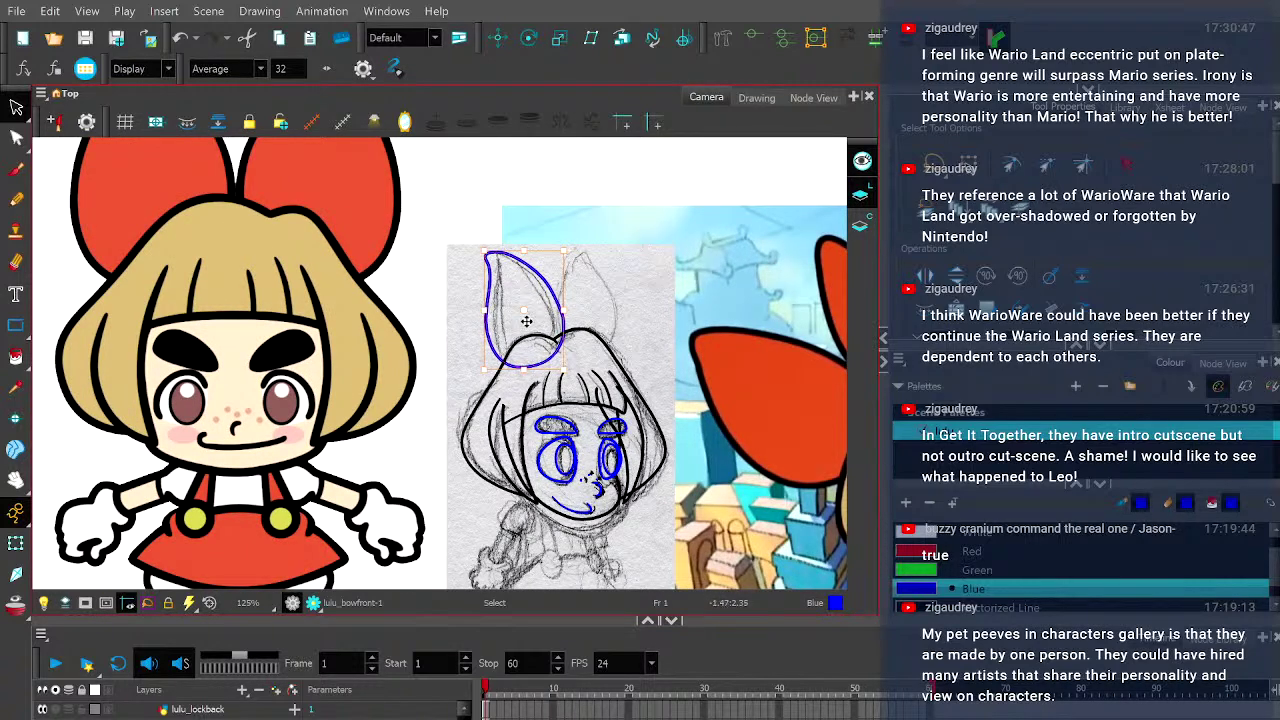
click(516, 318)
key(ctrl+z)
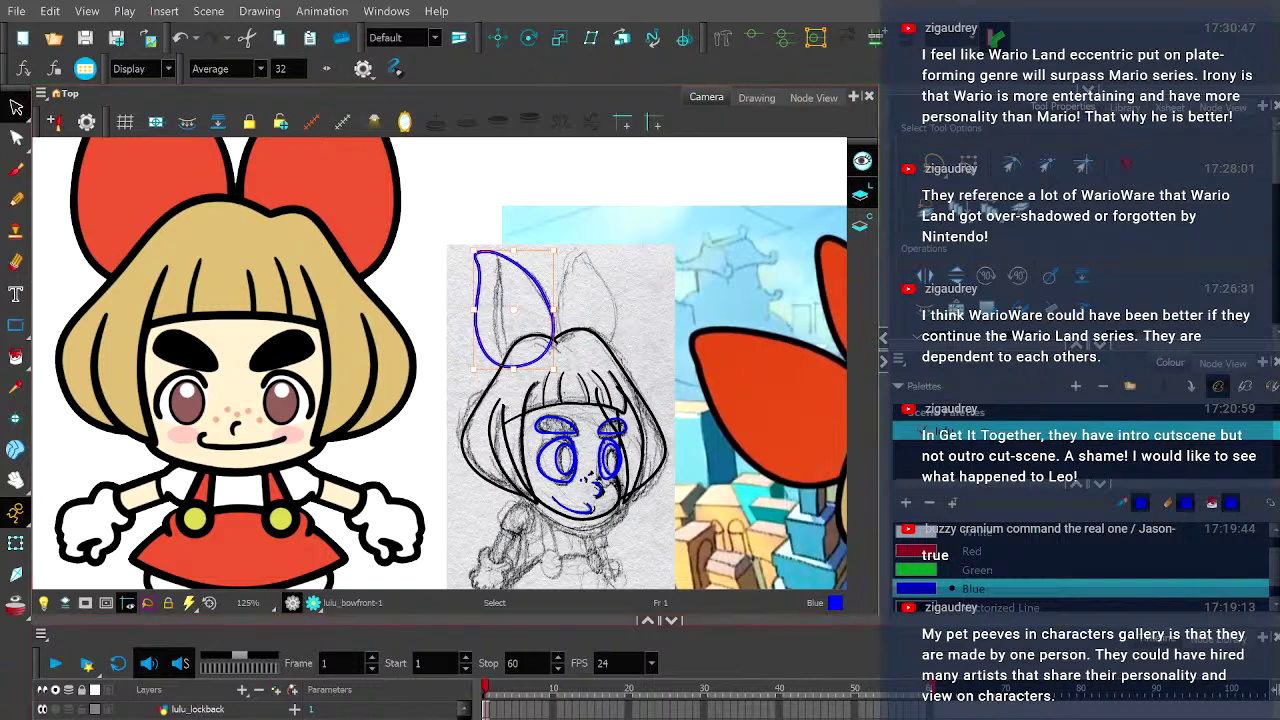
- Trace the back bow loop over the sketch as a blue outline on the empty lulu_bowback drawing with the Pencil tool
click(16, 200)
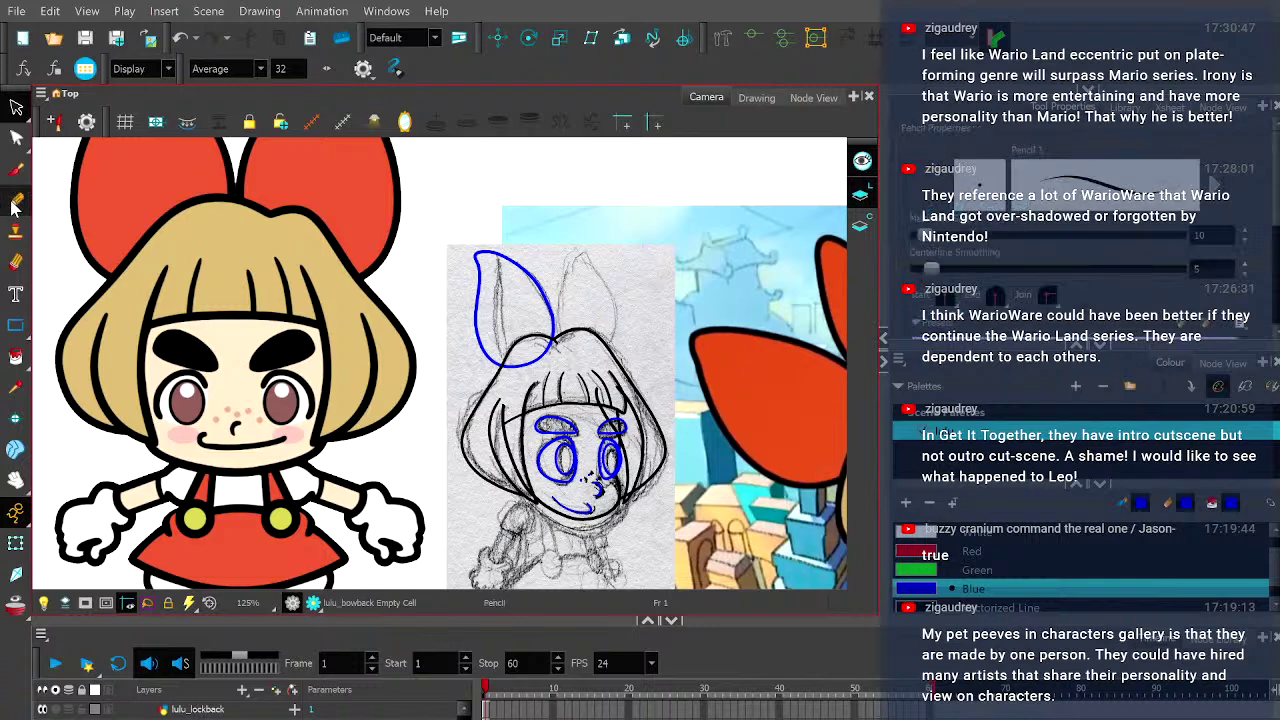
scroll(569, 313, up, 3)
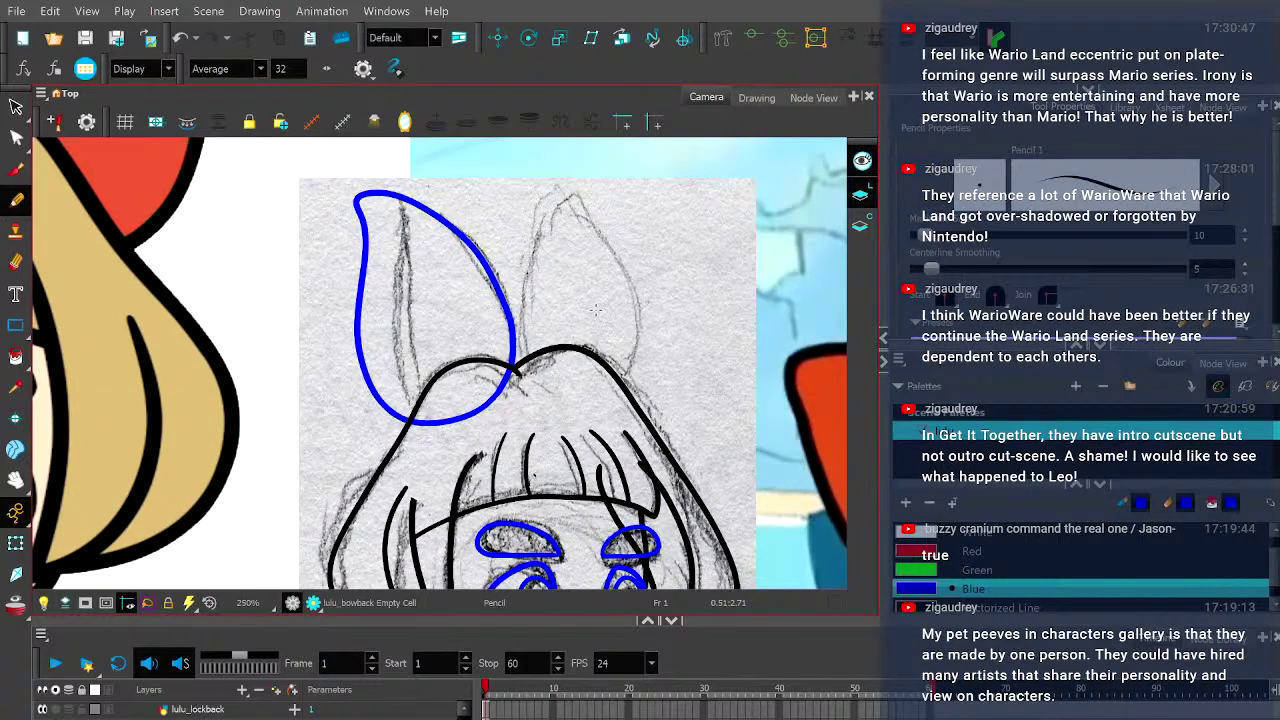
mouse_move(595, 310)
mouse_down()
mouse_move(614, 401)
mouse_move(642, 420)
mouse_move(600, 417)
mouse_move(594, 313)
mouse_move(612, 262)
mouse_move(656, 214)
mouse_move(700, 298)
mouse_up()
key(ctrl+z)
drag(604, 412, 585, 282)
key(ctrl+z)
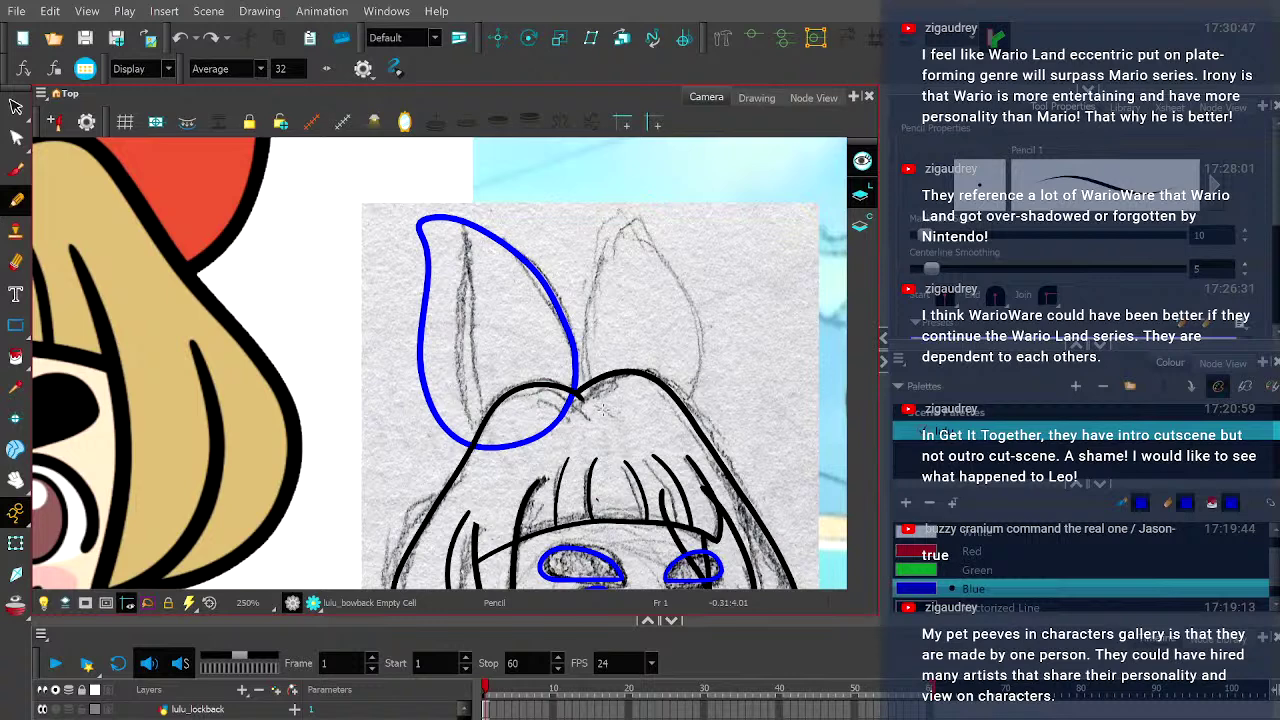
mouse_move(620, 416)
mouse_down()
mouse_move(590, 391)
mouse_move(583, 304)
mouse_move(602, 262)
mouse_up()
key(ctrl+z)
mouse_move(652, 420)
mouse_down()
mouse_move(591, 392)
mouse_move(585, 343)
mouse_move(595, 287)
mouse_move(634, 222)
mouse_move(652, 217)
mouse_move(692, 277)
mouse_move(700, 342)
mouse_up()
key(ctrl+z)
mouse_move(659, 420)
mouse_down()
mouse_move(600, 402)
mouse_move(593, 311)
mouse_move(617, 258)
mouse_up()
key(ctrl+z)
mouse_move(662, 423)
mouse_down()
mouse_move(590, 386)
mouse_move(592, 280)
mouse_move(641, 213)
mouse_move(700, 310)
mouse_move(688, 405)
mouse_move(662, 422)
mouse_up()
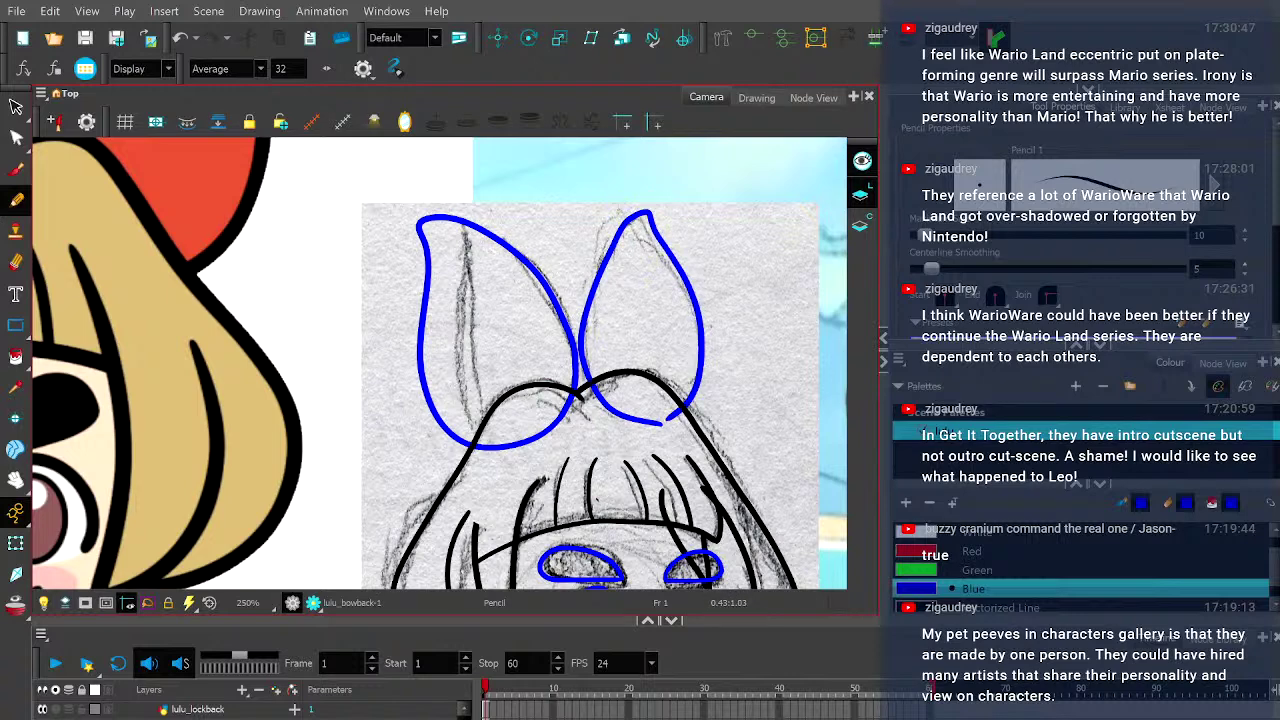
- Close the gap at the bottom of the lulu_bowback outline with the Contour Editor, joining its ends and adjusting the adjacent curve handle
click(16, 139)
scroll(668, 428, up, 4)
scroll(670, 430, up, 10)
click(670, 428)
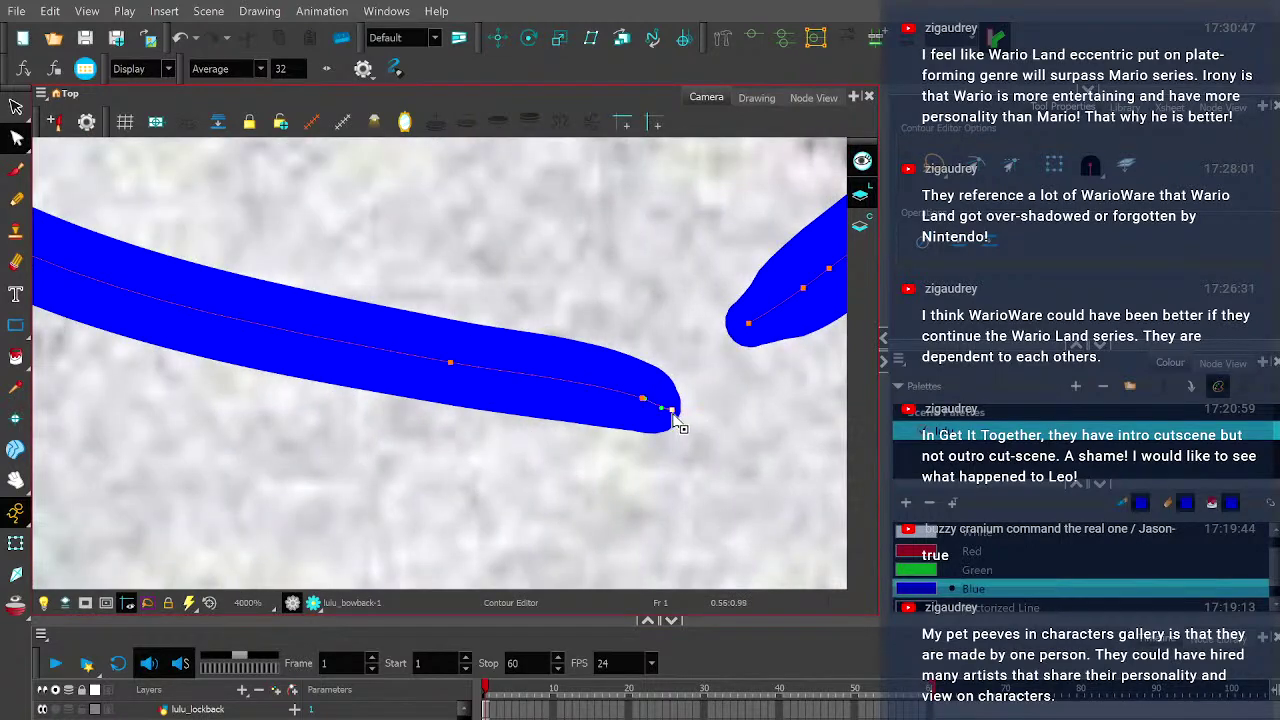
drag(670, 408, 654, 368)
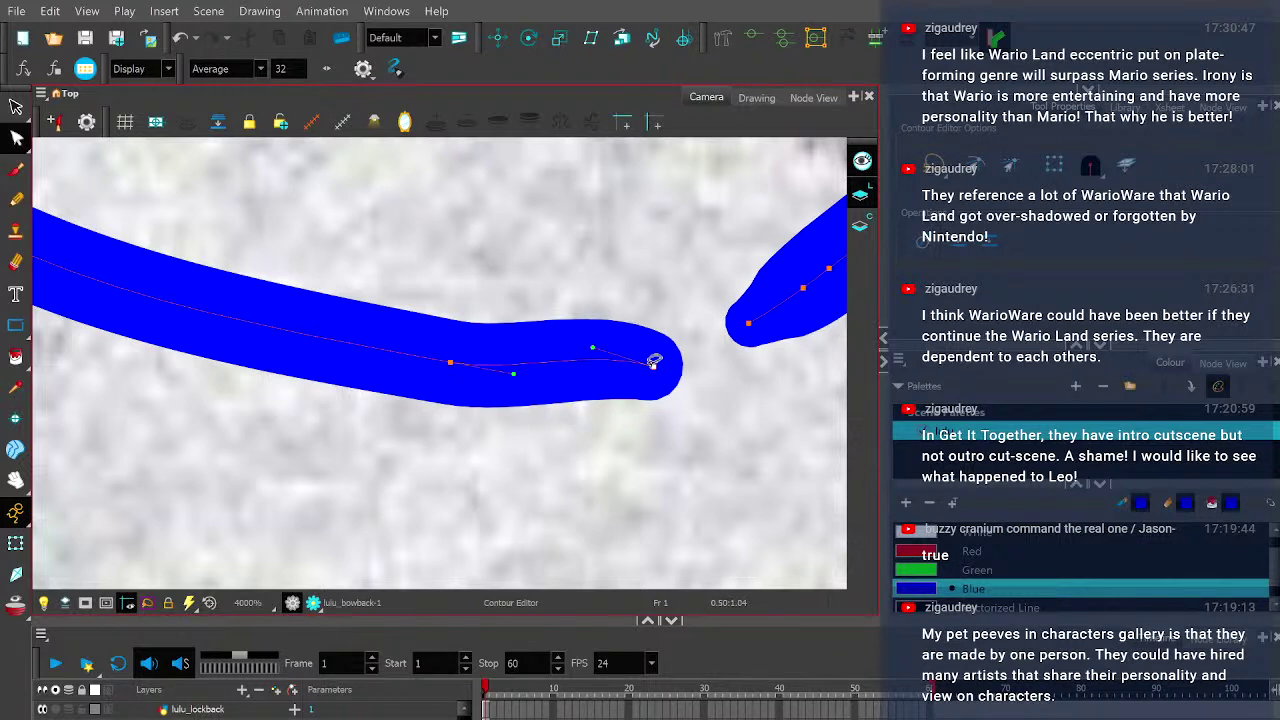
drag(594, 358, 591, 406)
drag(663, 366, 788, 312)
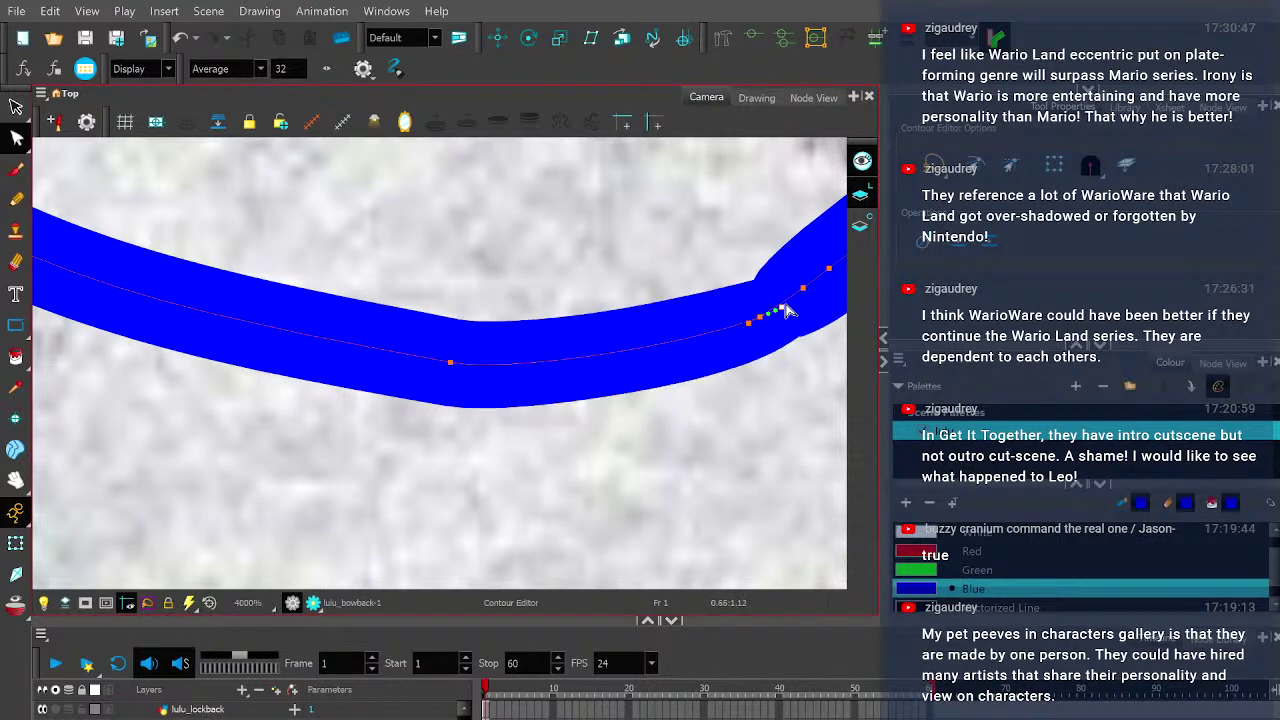
scroll(787, 312, up, 2)
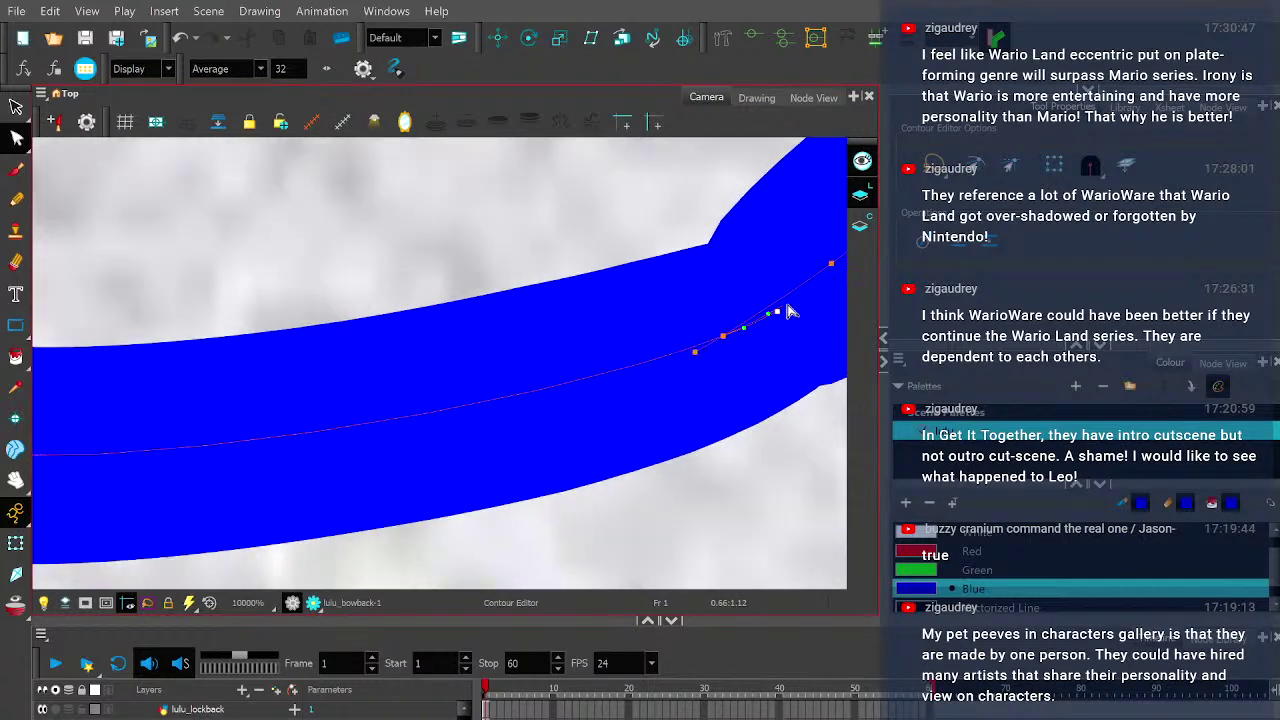
scroll(785, 315, down, 3)
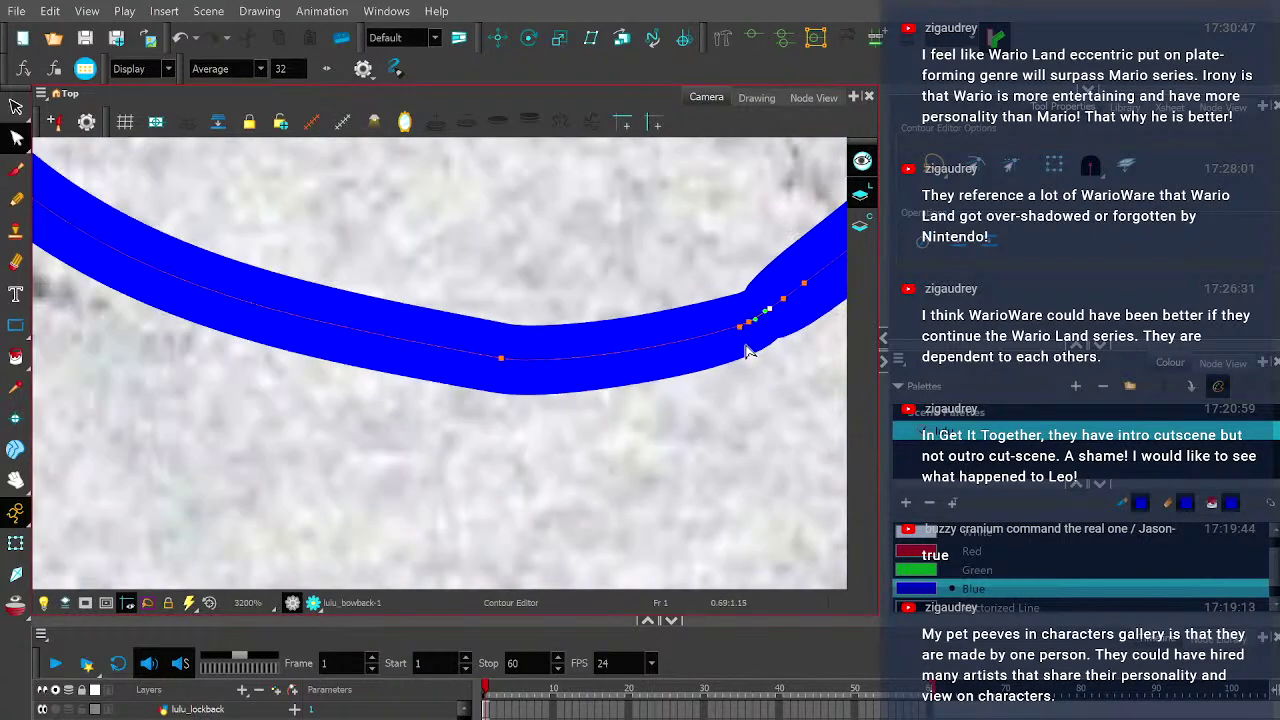
scroll(748, 348, down, 4)
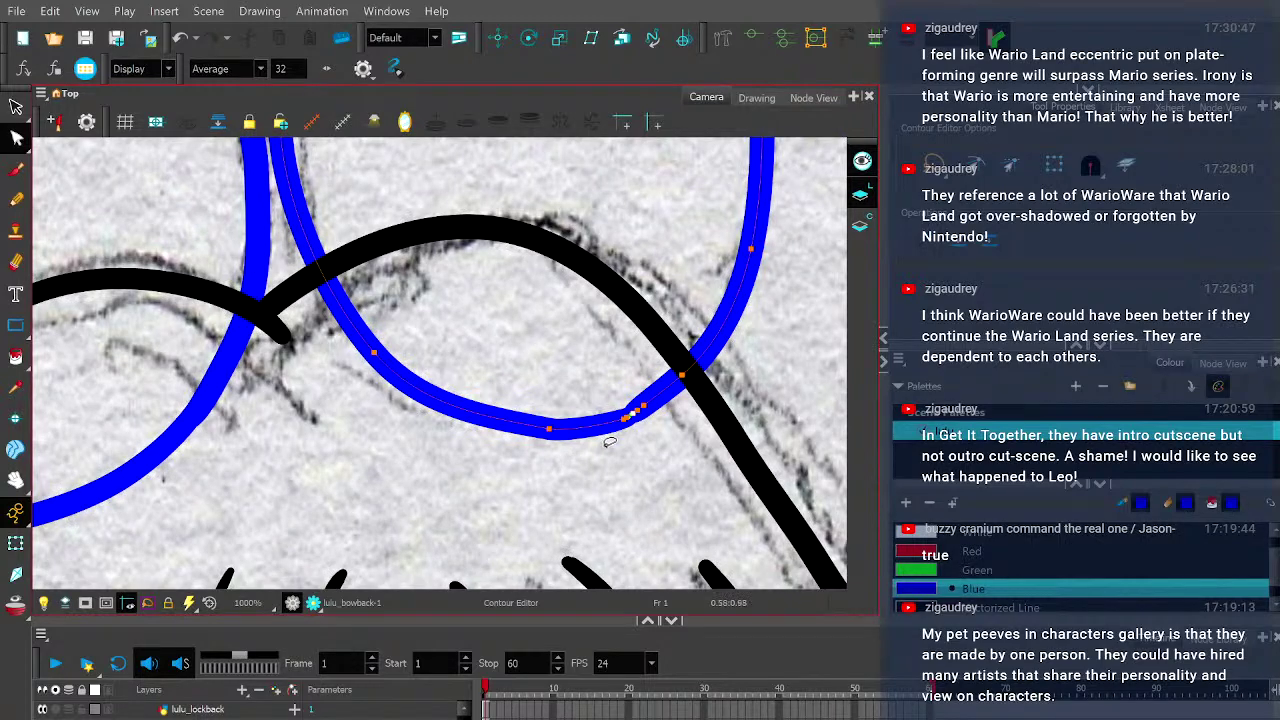
scroll(556, 434, up, 2)
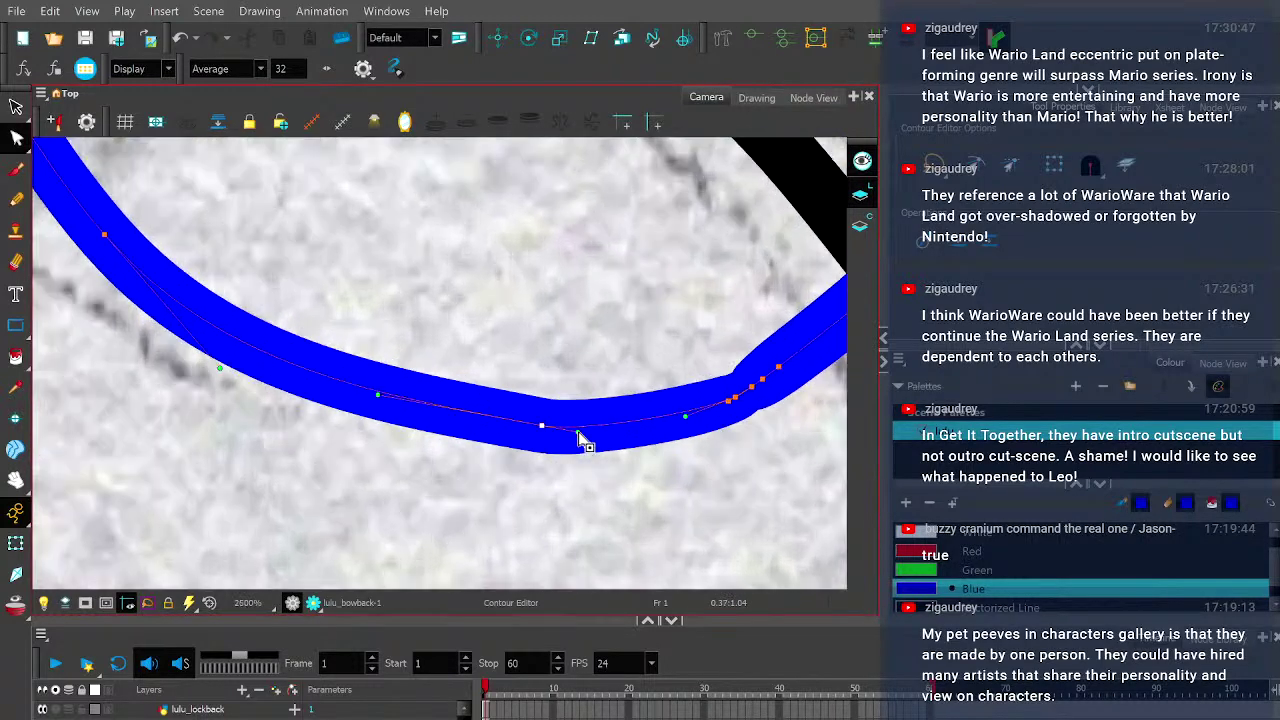
scroll(578, 437, up, 2)
drag(580, 437, 605, 437)
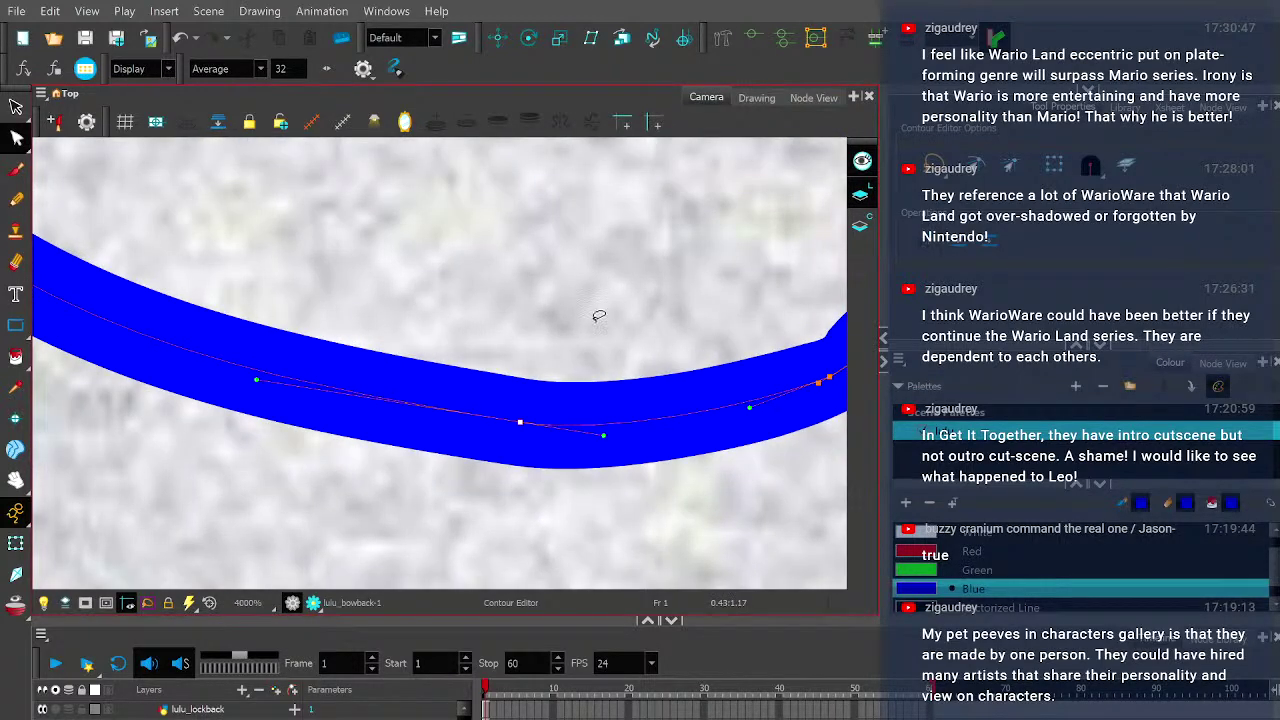
- Examine the joined ends and clustered contour points at the base of the back bow loop for unevenness
scroll(598, 316, down, 4)
scroll(703, 381, up, 2)
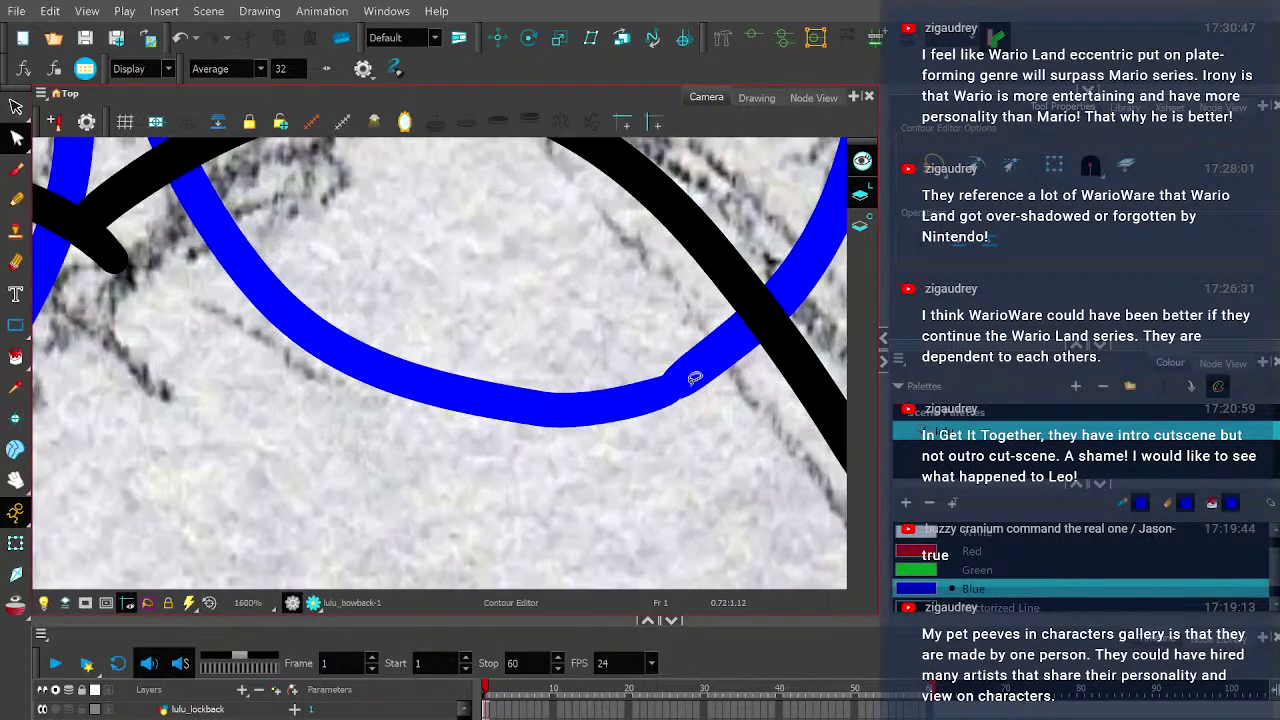
click(679, 383)
scroll(688, 380, up, 1)
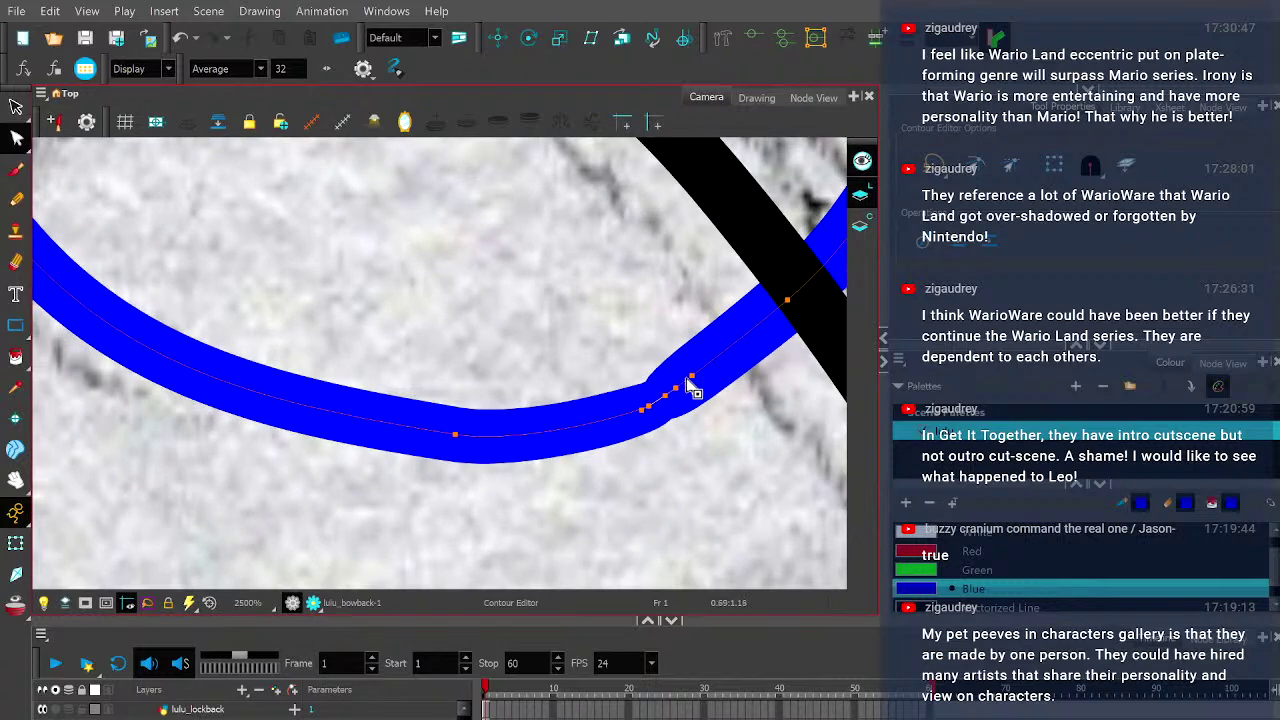
scroll(690, 387, up, 1)
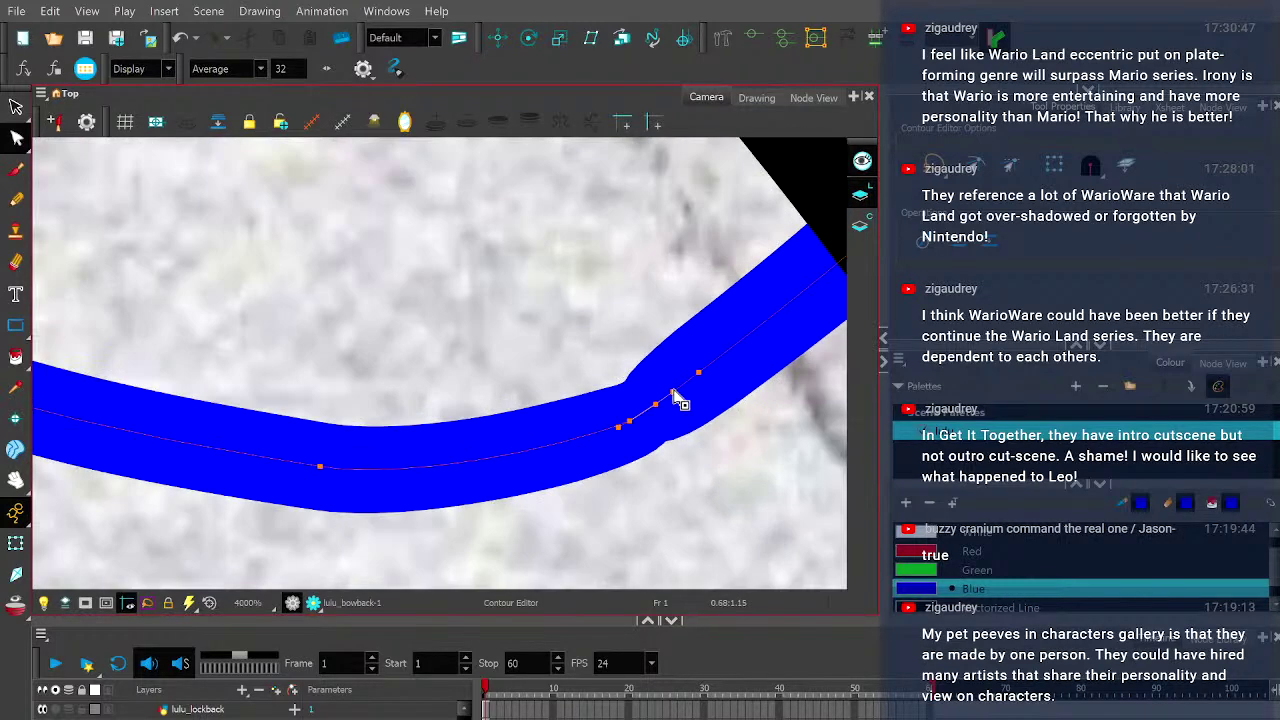
scroll(679, 402, down, 3)
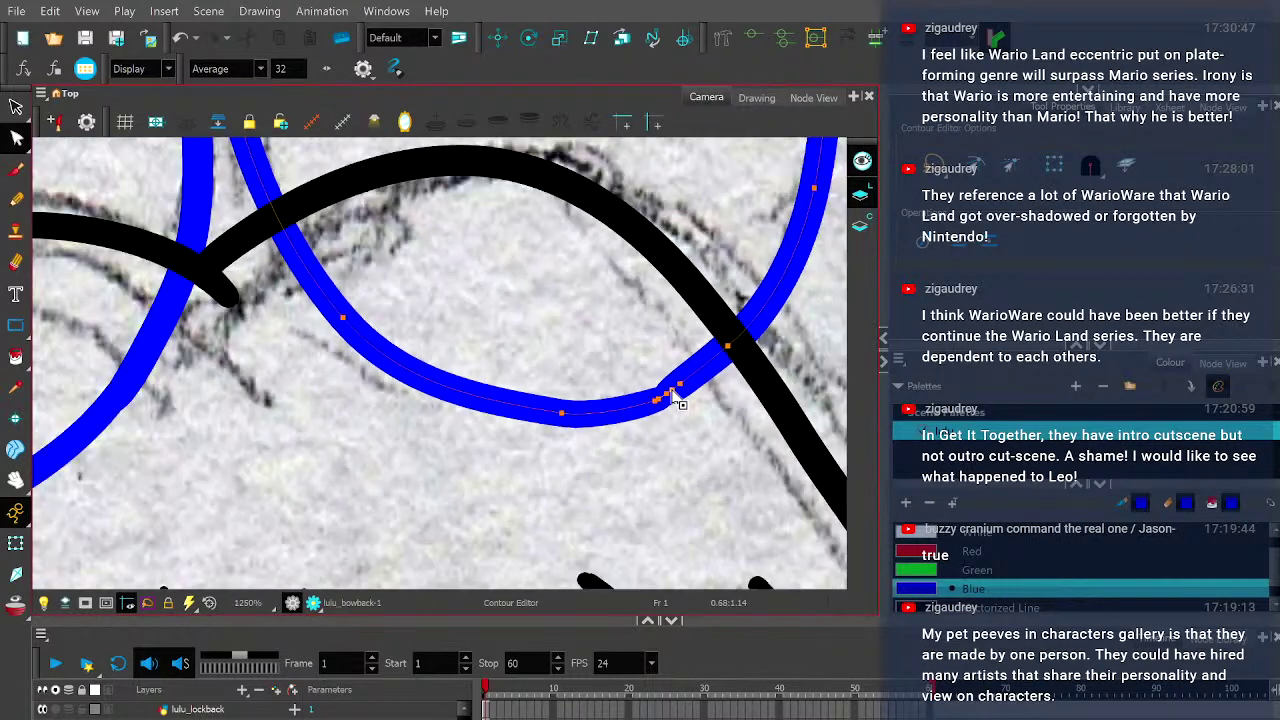
scroll(679, 404, down, 1)
scroll(674, 394, up, 1)
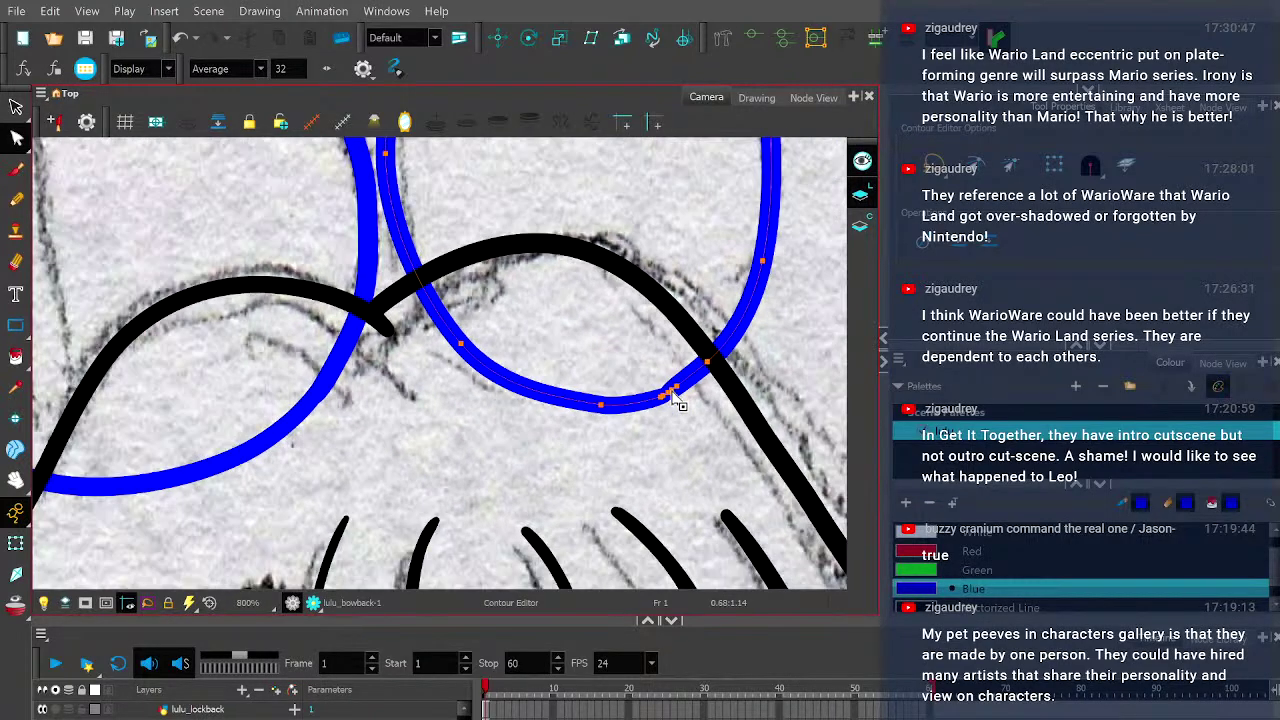
scroll(566, 423, down, 1)
click(444, 460)
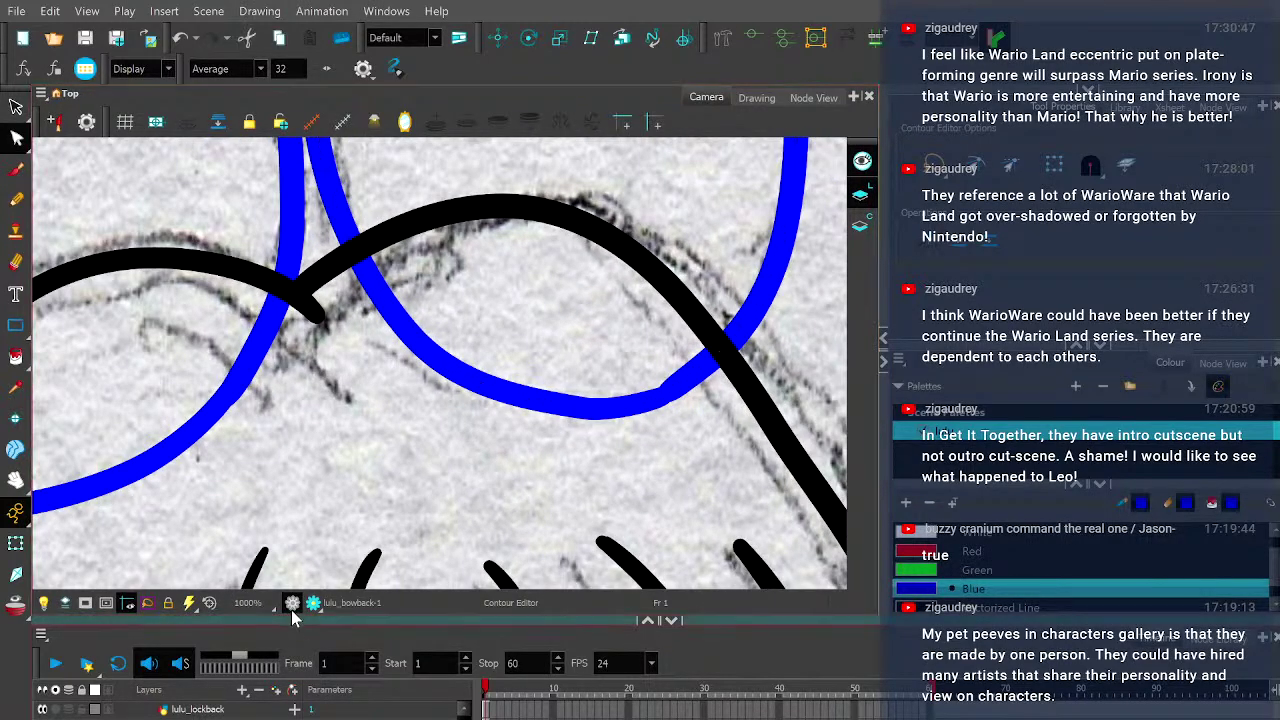
- Even out the line thickness at the join of the lulu_bowback outline by adjusting its edge points with the Pencil Editor
drag(15, 138, 94, 160)
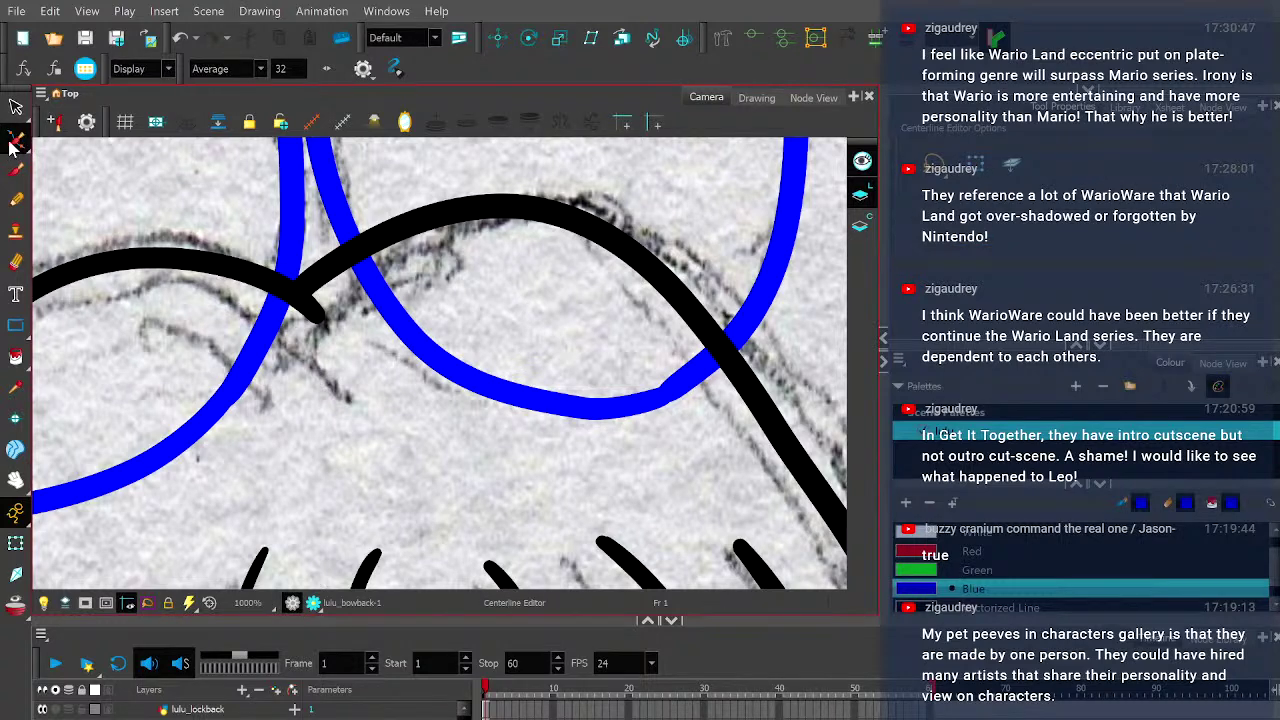
key(alt+shift+q)
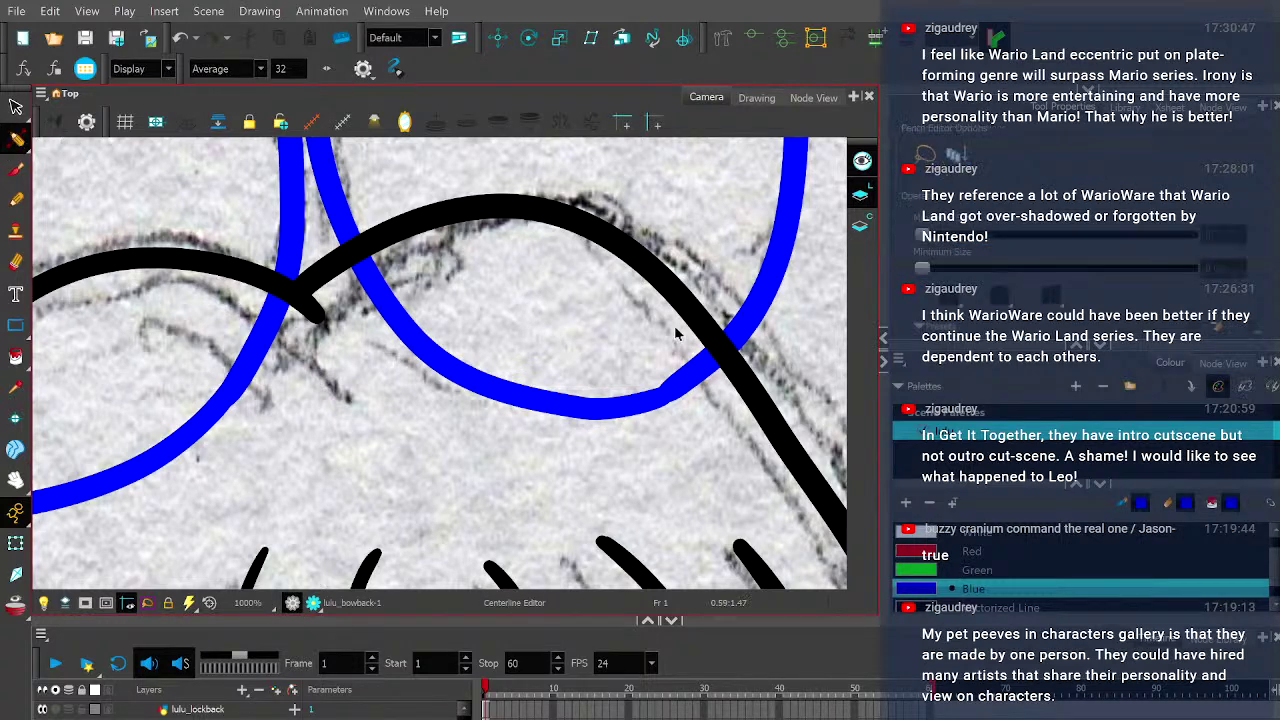
scroll(647, 395, up, 8)
scroll(645, 385, up, 1)
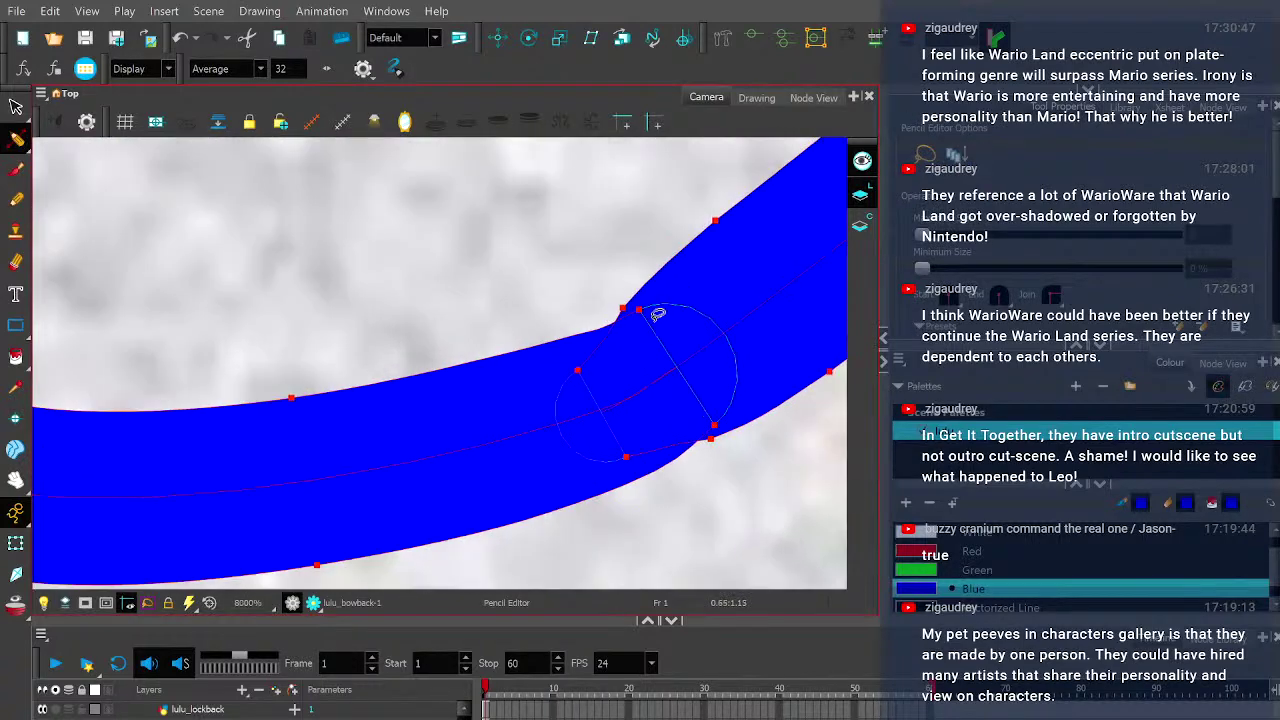
click(636, 303)
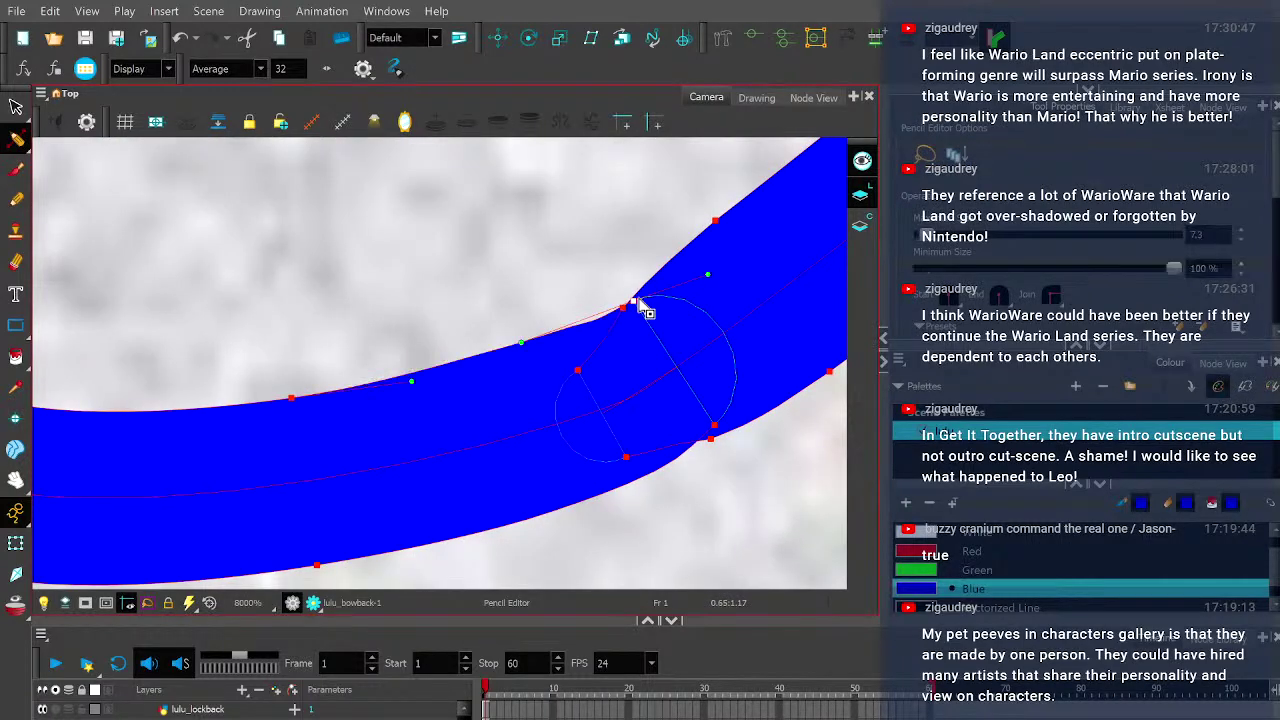
click(716, 432)
drag(716, 432, 721, 434)
drag(629, 511, 622, 496)
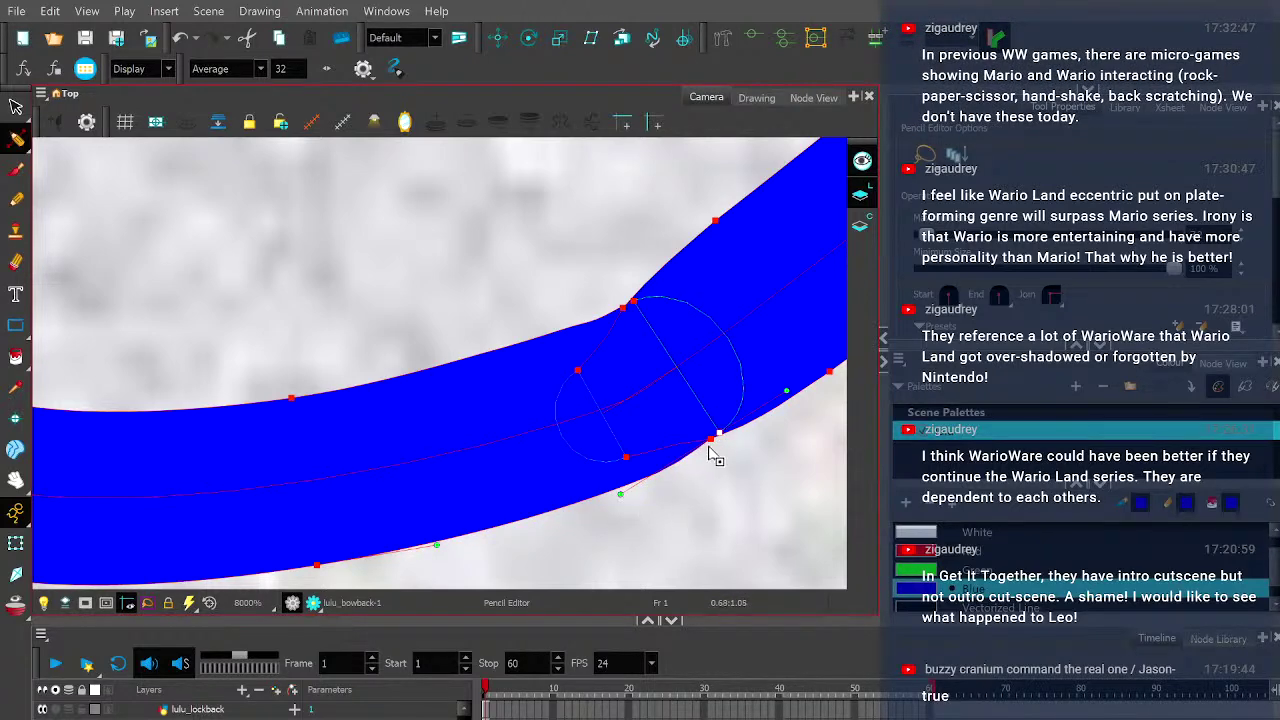
- Check the edited join of the back bow loop up close and against the whole outline for remaining bumps
scroll(708, 443, up, 2)
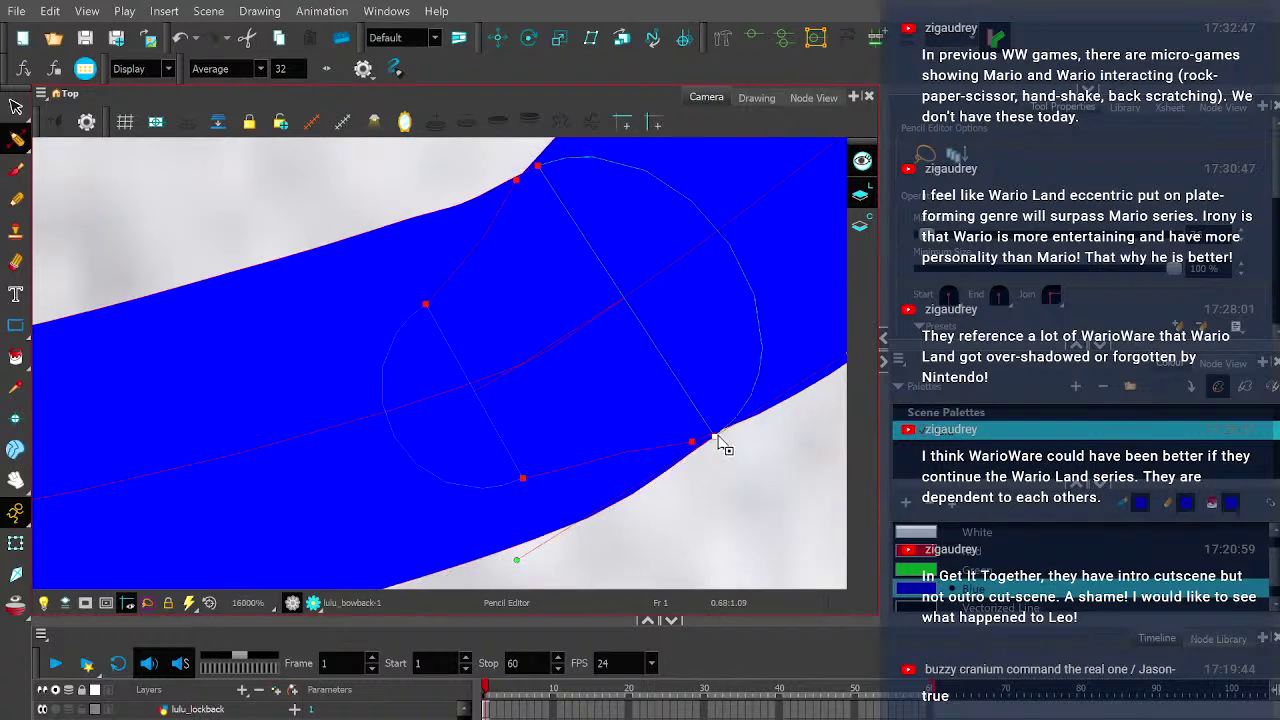
scroll(718, 445, down, 2)
scroll(720, 452, down, 5)
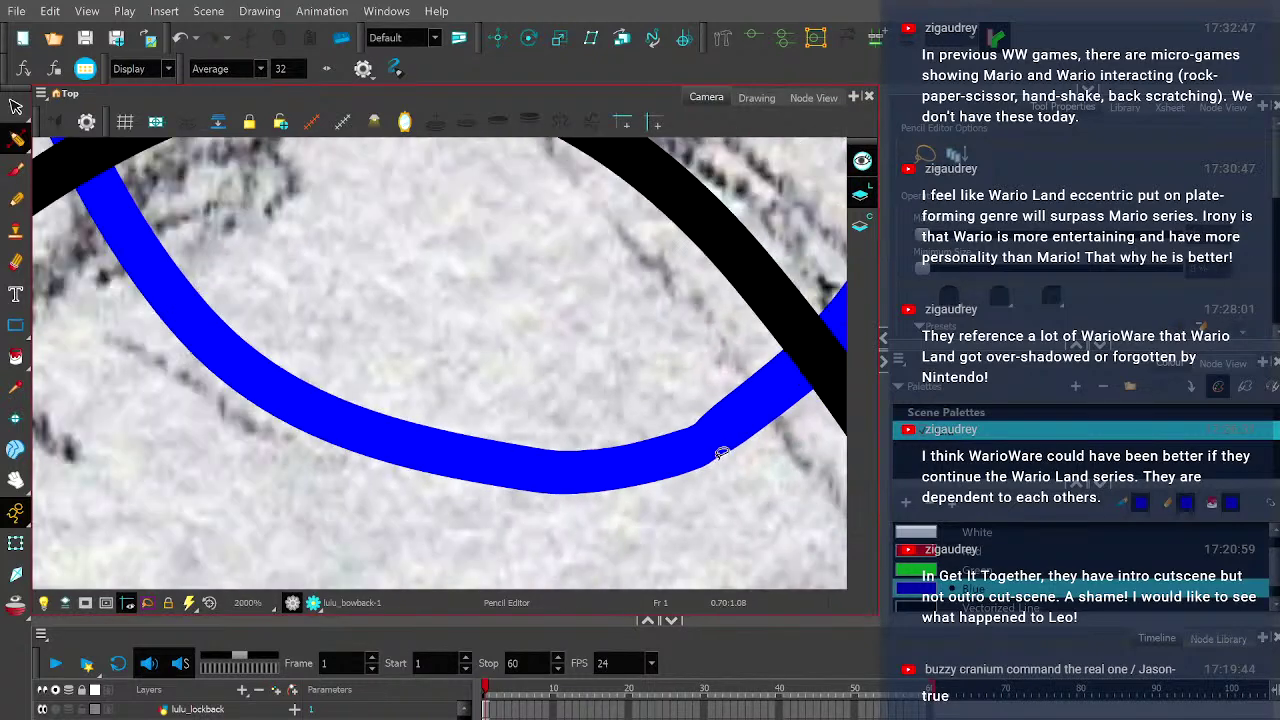
scroll(712, 463, down, 1)
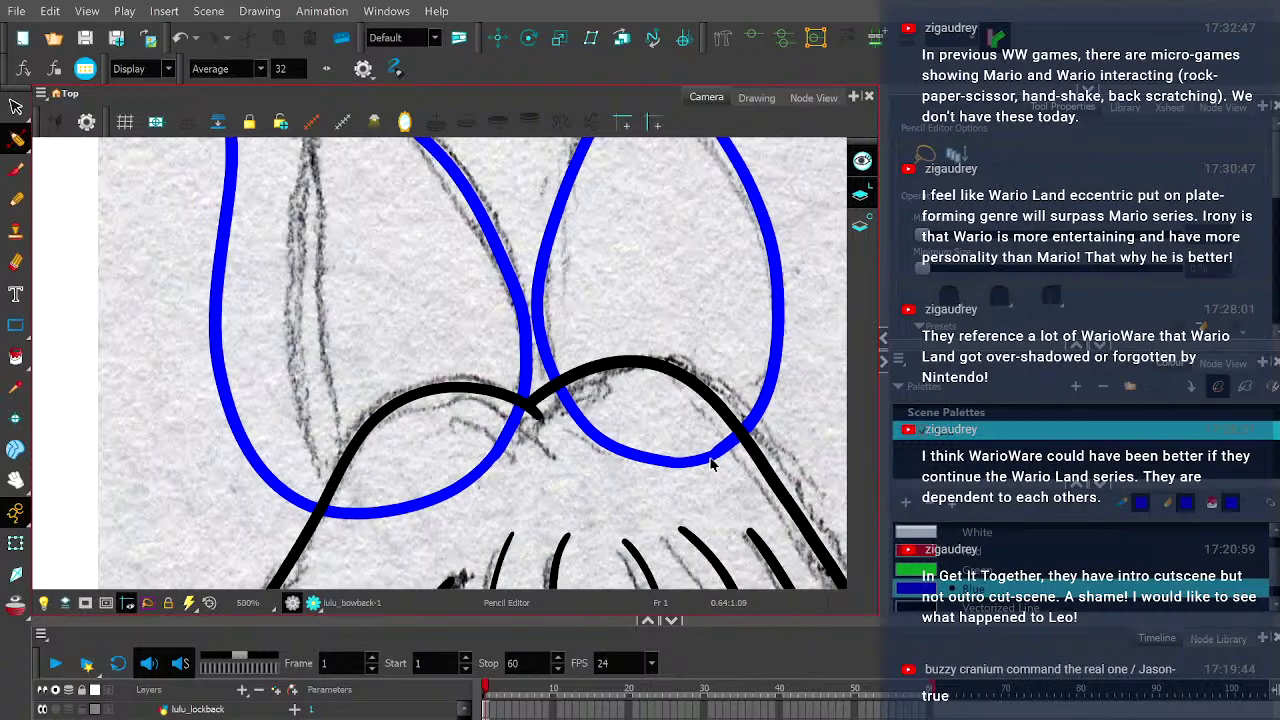
click(735, 443)
scroll(737, 437, up, 3)
scroll(737, 437, up, 1)
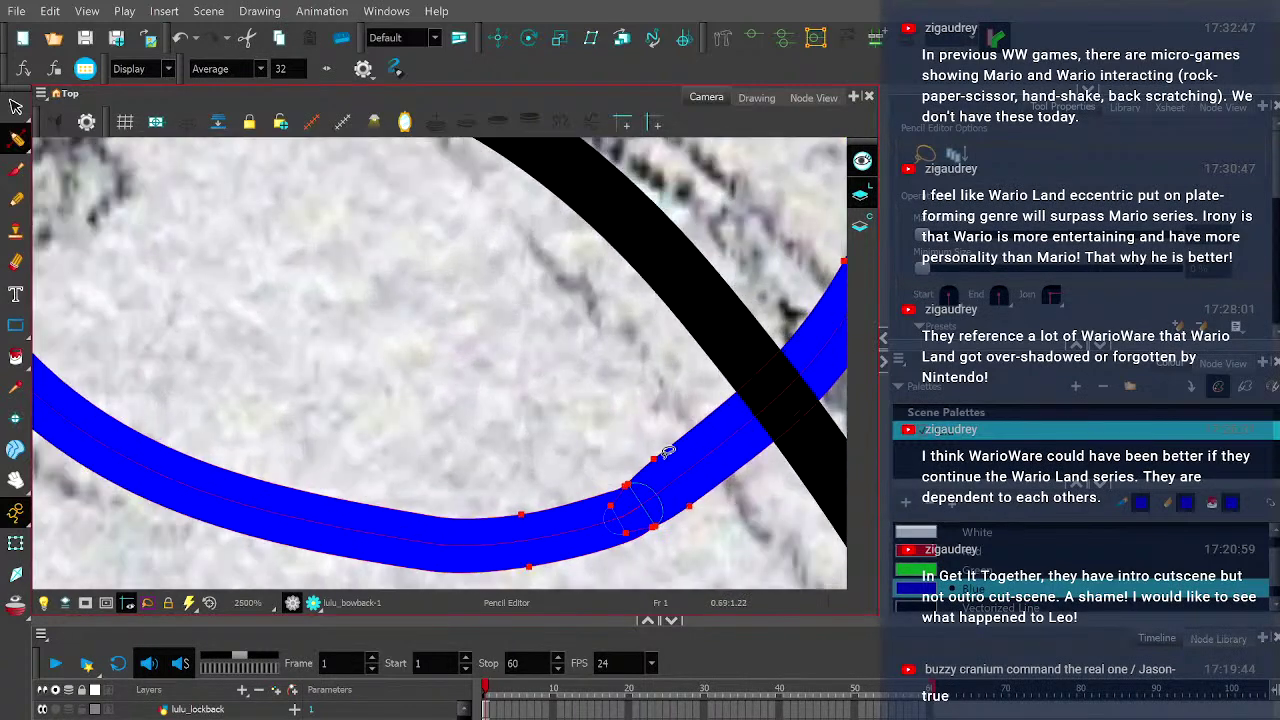
click(640, 450)
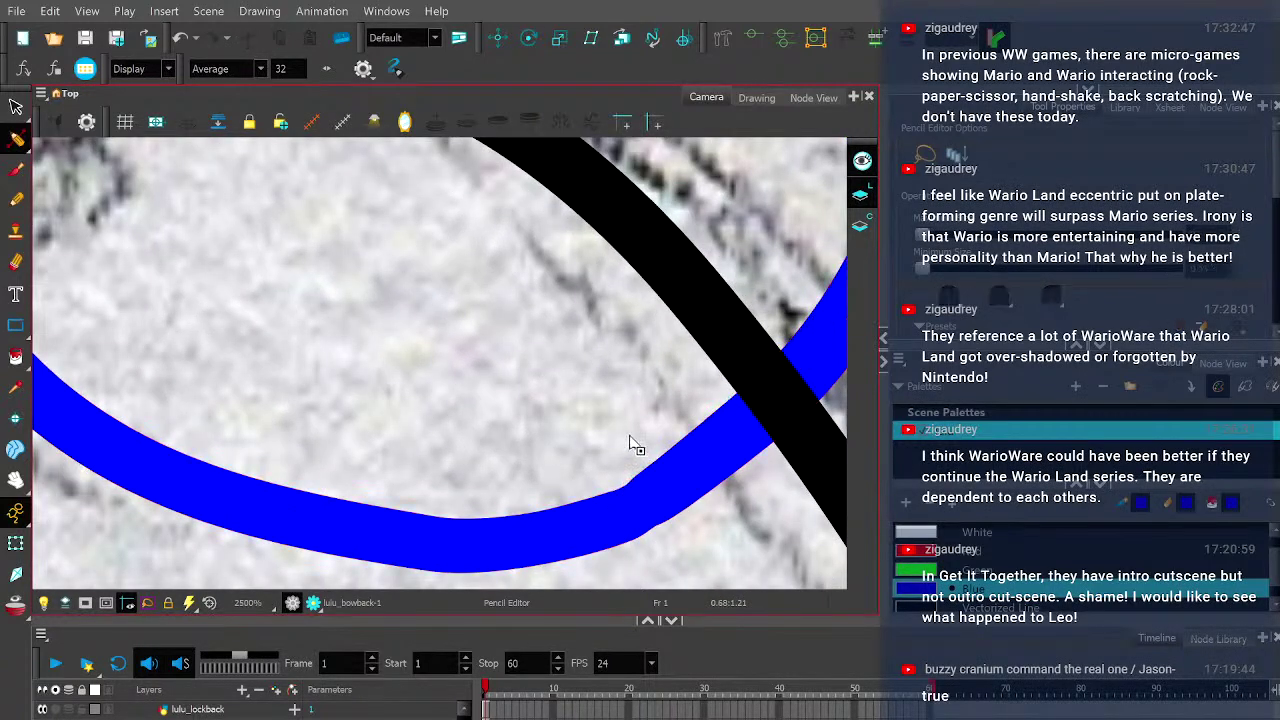
scroll(634, 447, down, 1)
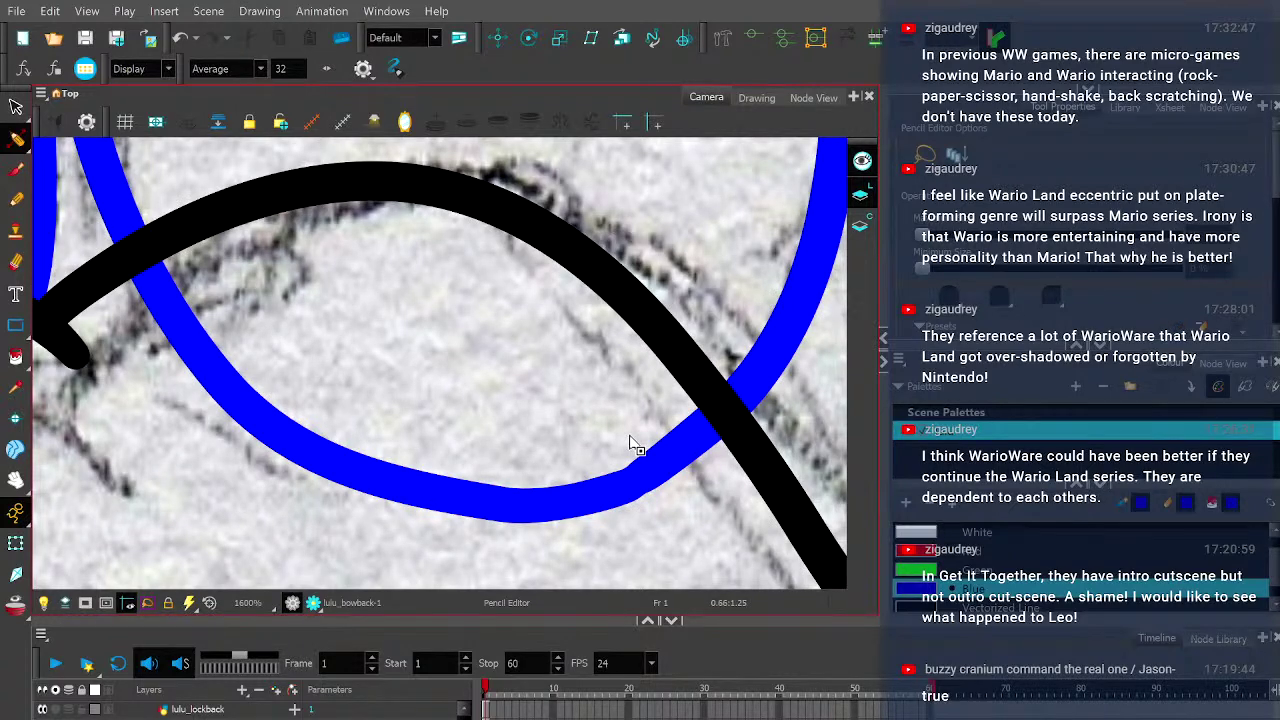
scroll(630, 443, down, 5)
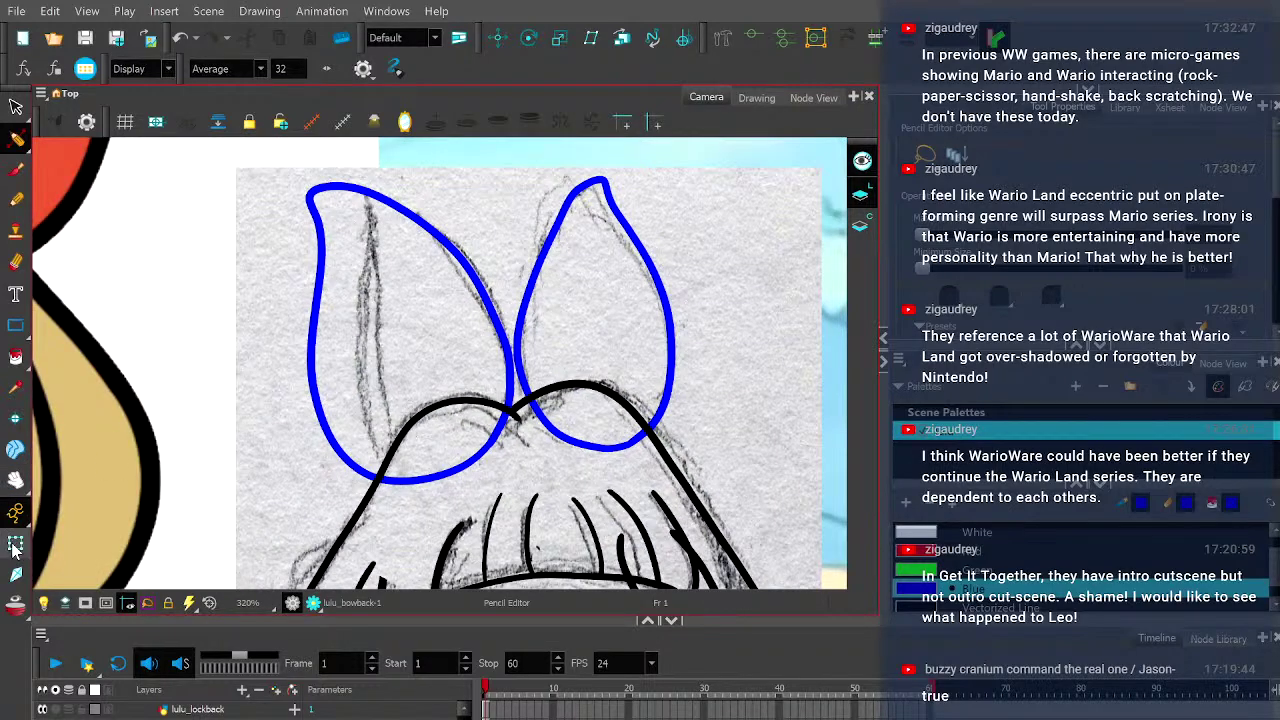
- Move the back bow loop's pivot inside its lower end with the Rotate tool and check it in the Transform tool
key(shift+t)
click(529, 37)
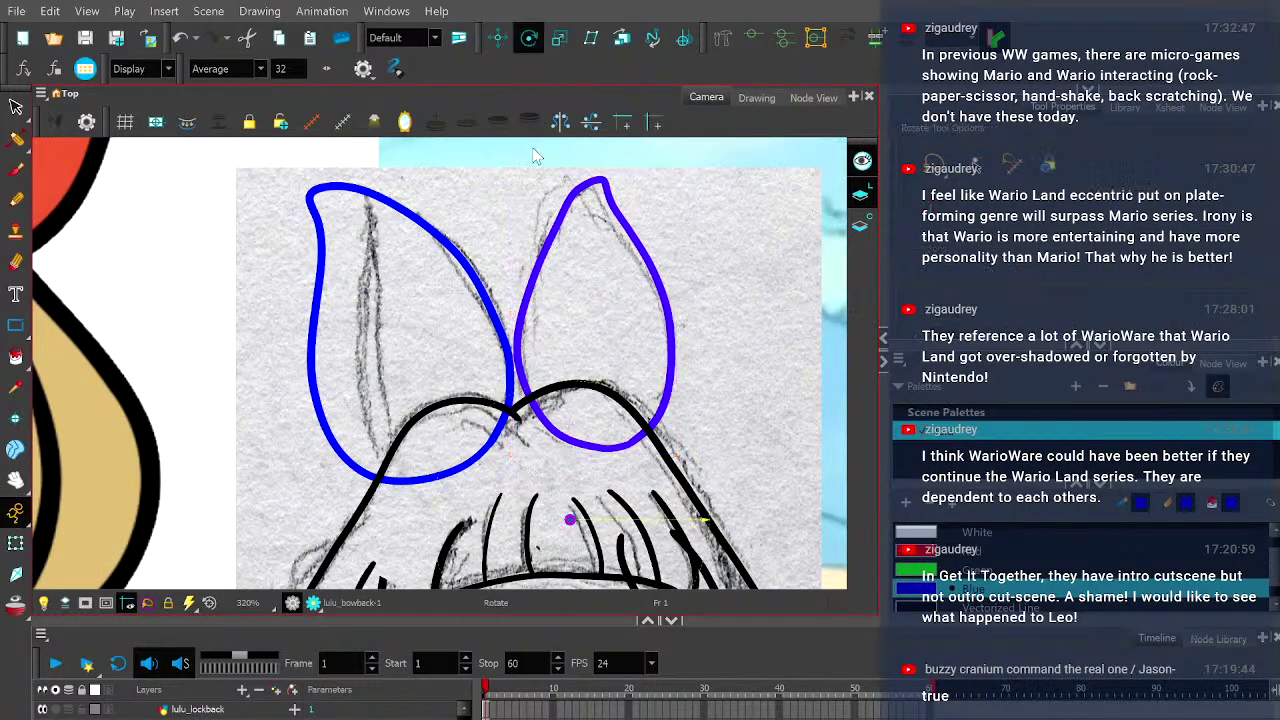
drag(570, 517, 601, 424)
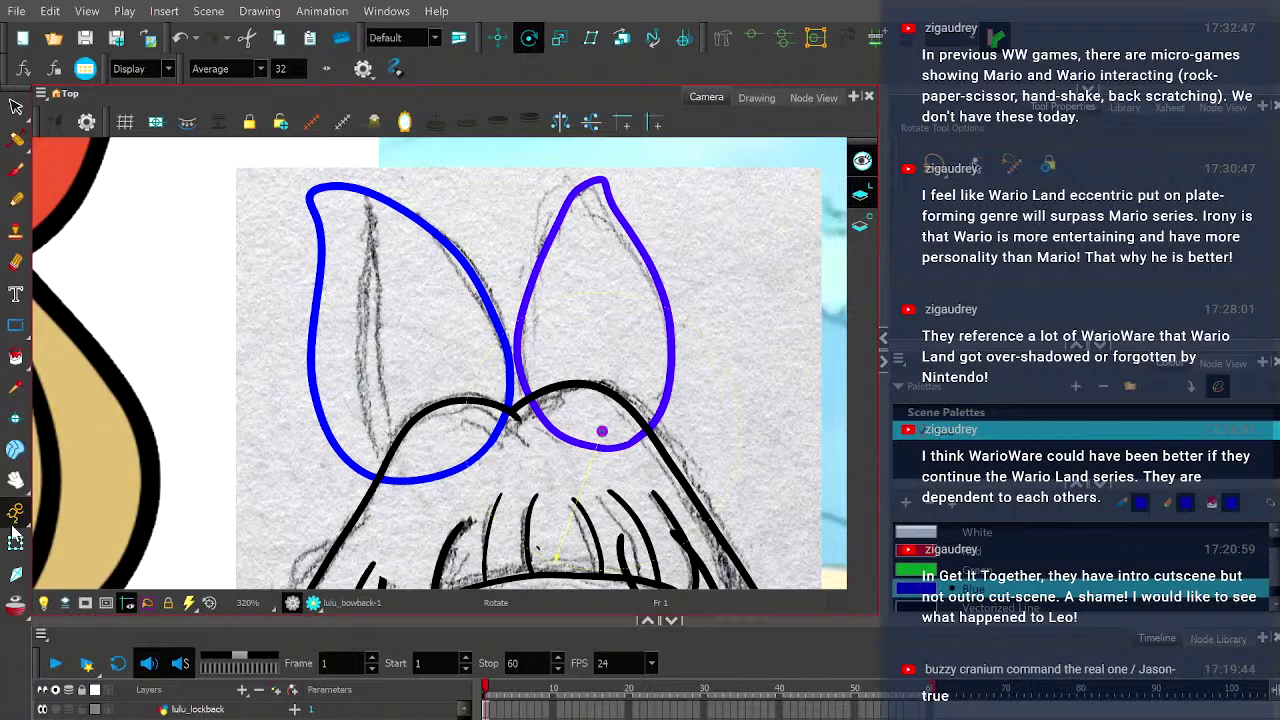
key(shift+t)
scroll(603, 428, up, 2)
drag(616, 455, 619, 455)
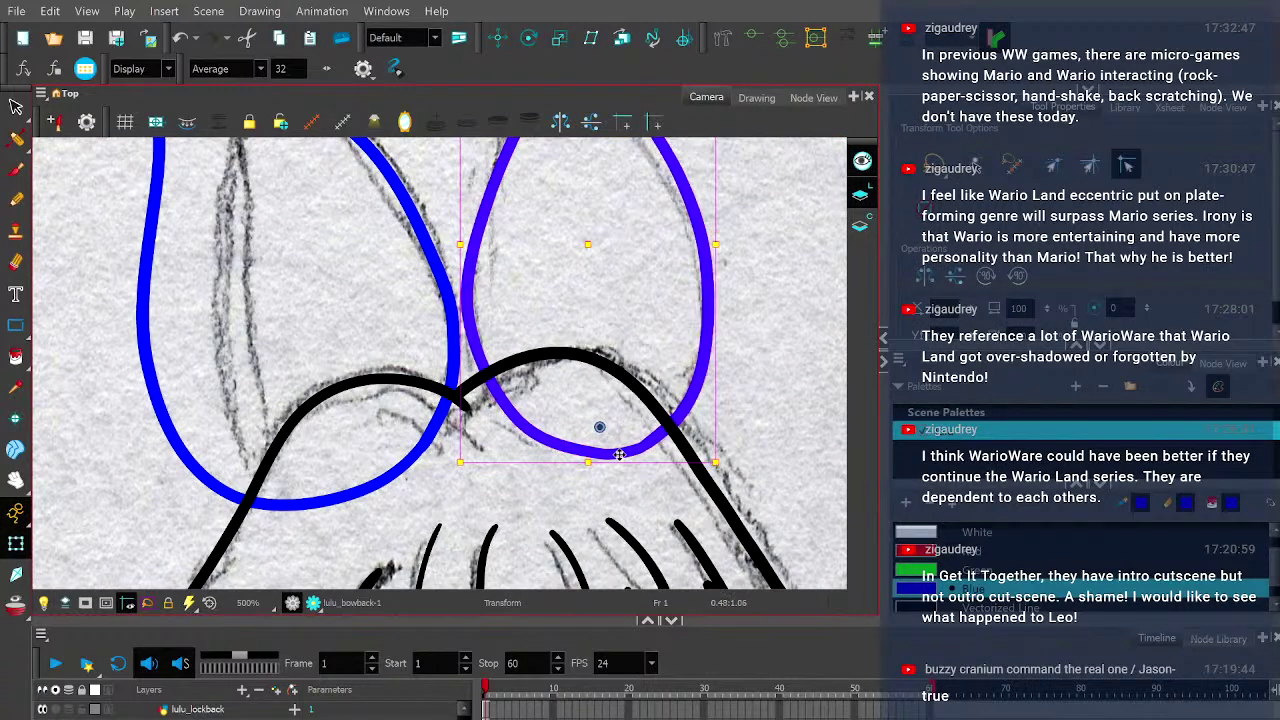
scroll(752, 357, down, 5)
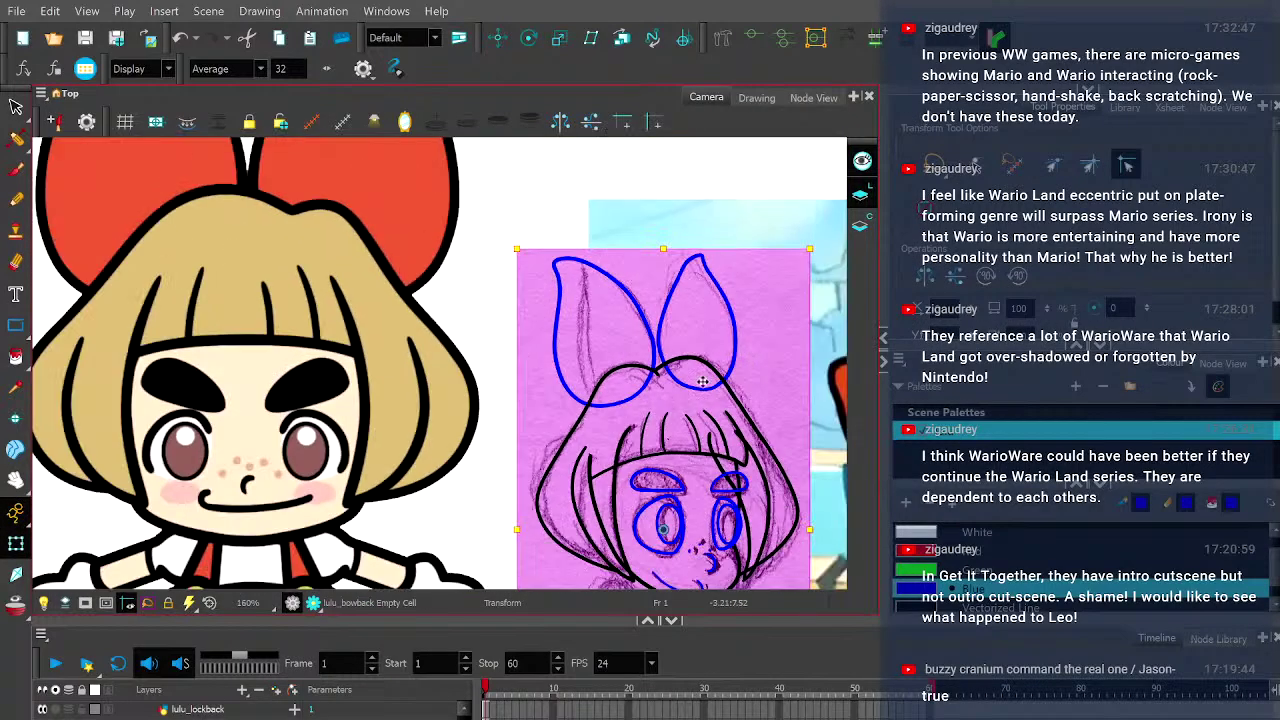
- Select the lulu_mouth drawing among the layers, ready to work on the face
scroll(250, 709, down, 2)
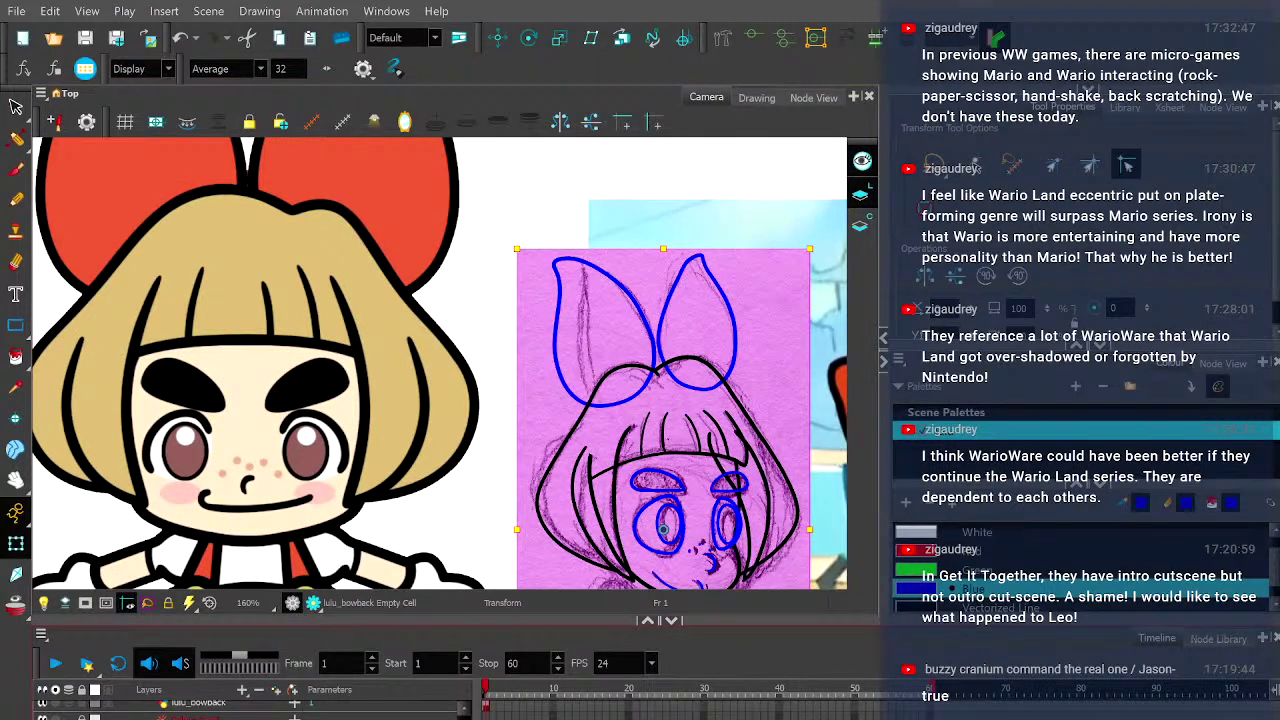
scroll(250, 709, down, 2)
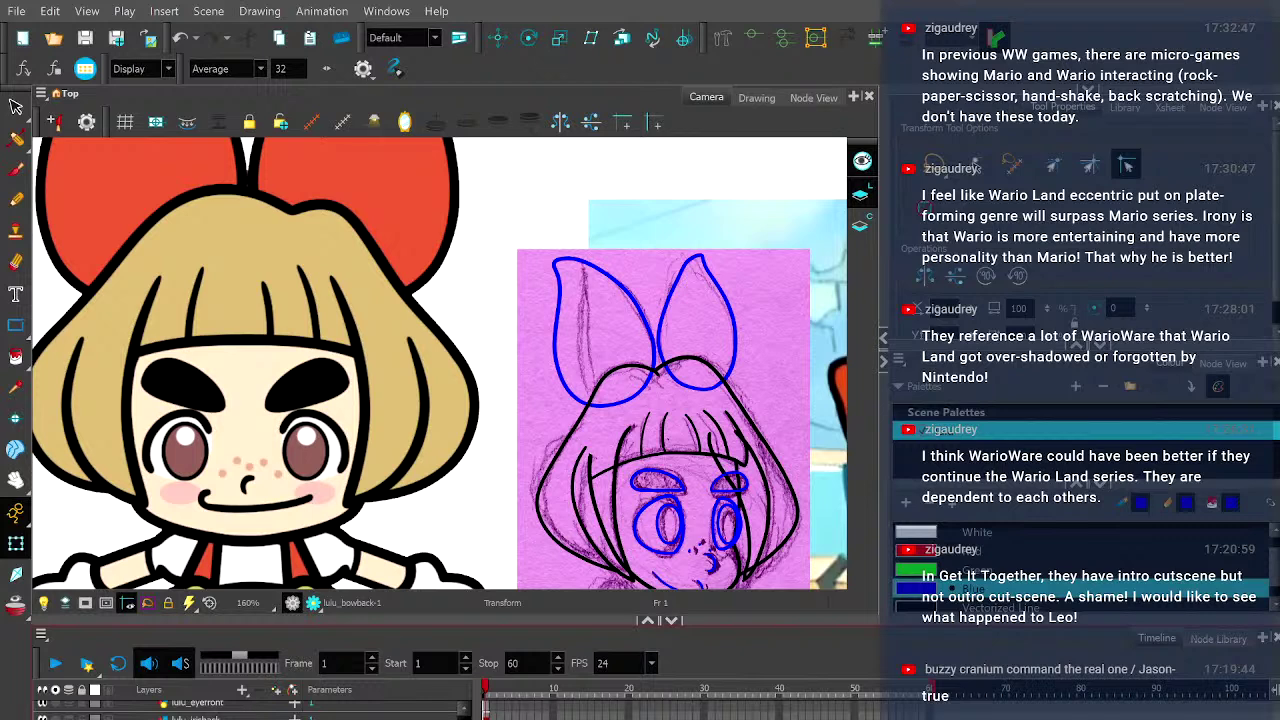
scroll(250, 709, down, 2)
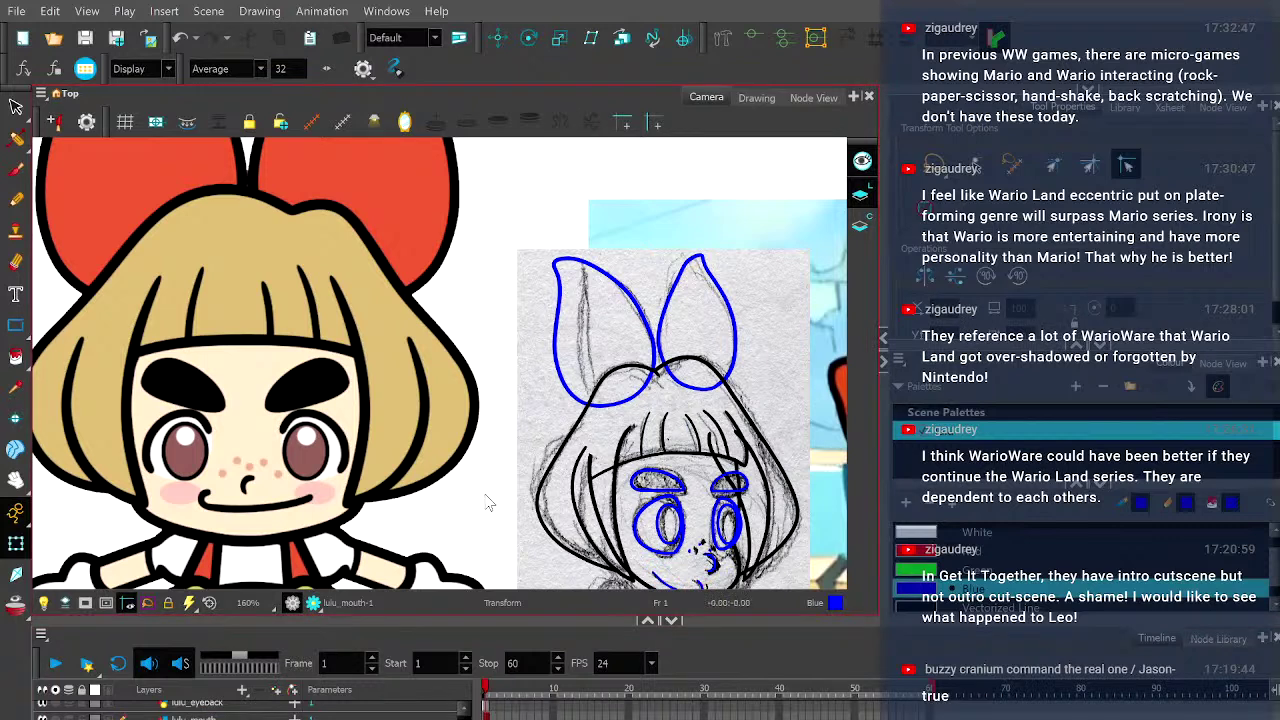
drag(634, 425, 550, 340)
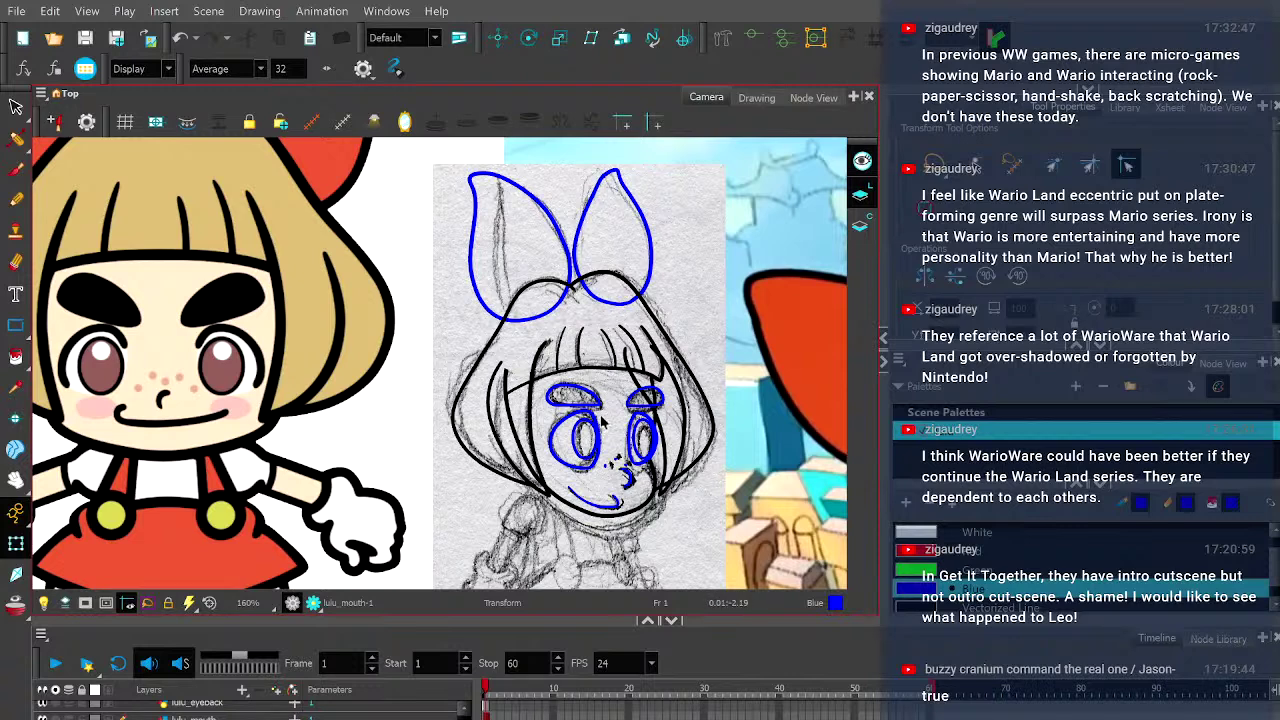
scroll(601, 421, up, 3)
drag(601, 421, 568, 352)
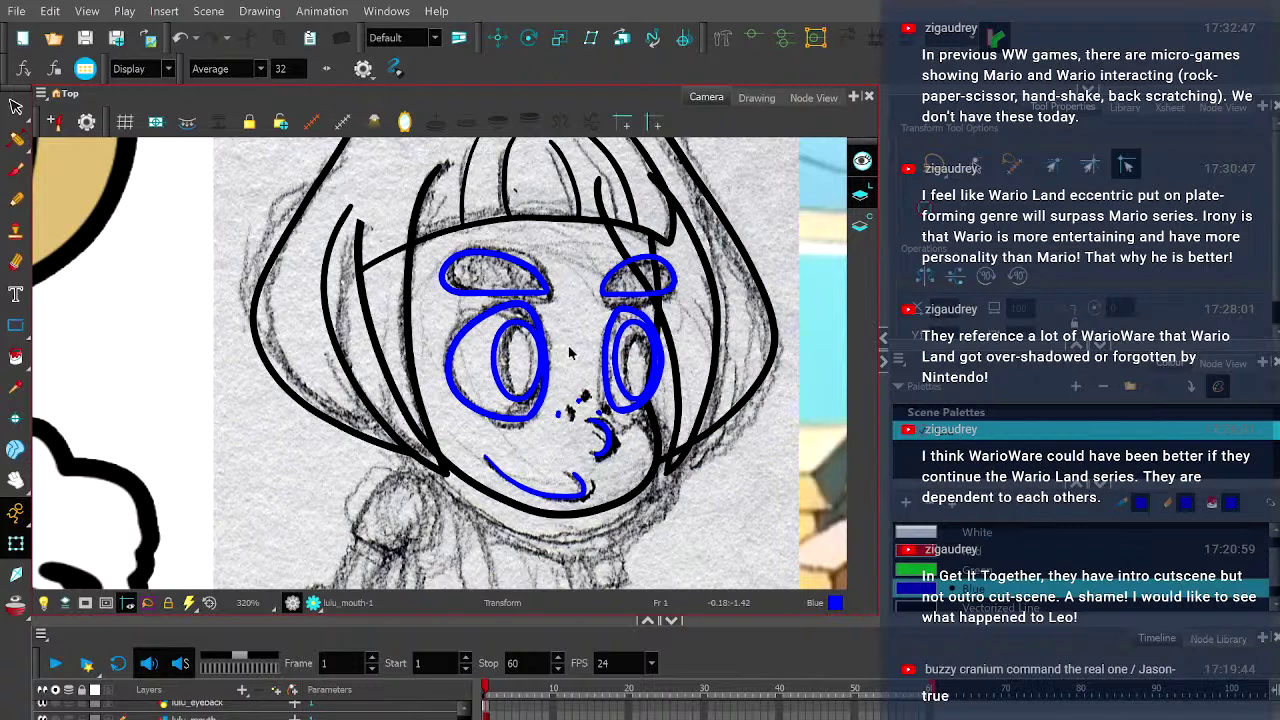
- Check the face line art against the sketch and references, then select the mouth drawing
scroll(570, 352, down, 5)
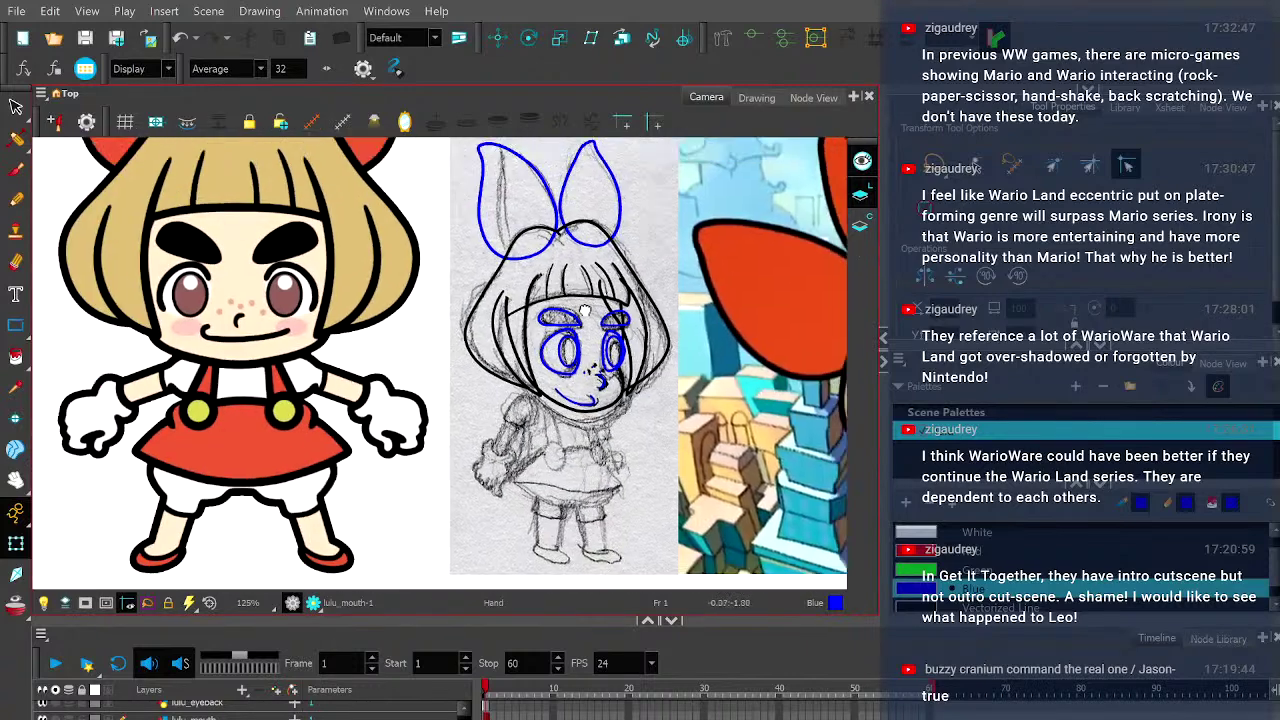
scroll(584, 311, up, 4)
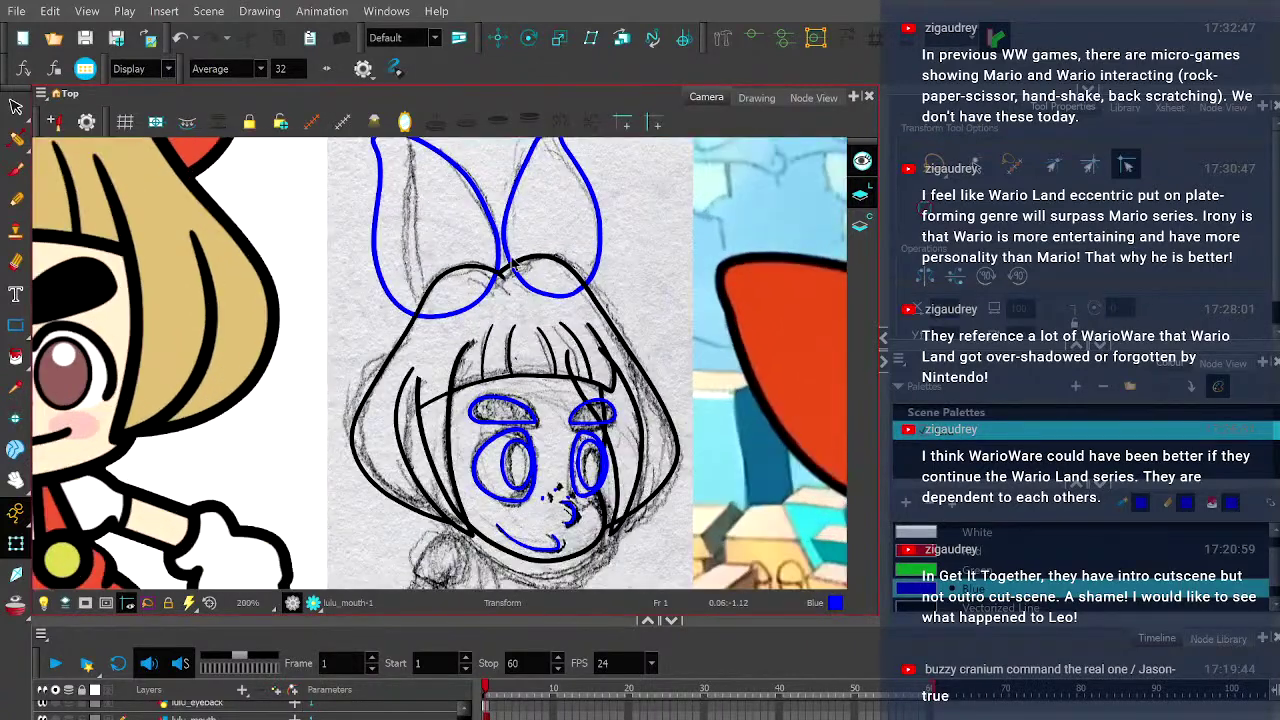
scroll(172, 713, up, 2)
click(190, 709)
scroll(172, 712, up, 1)
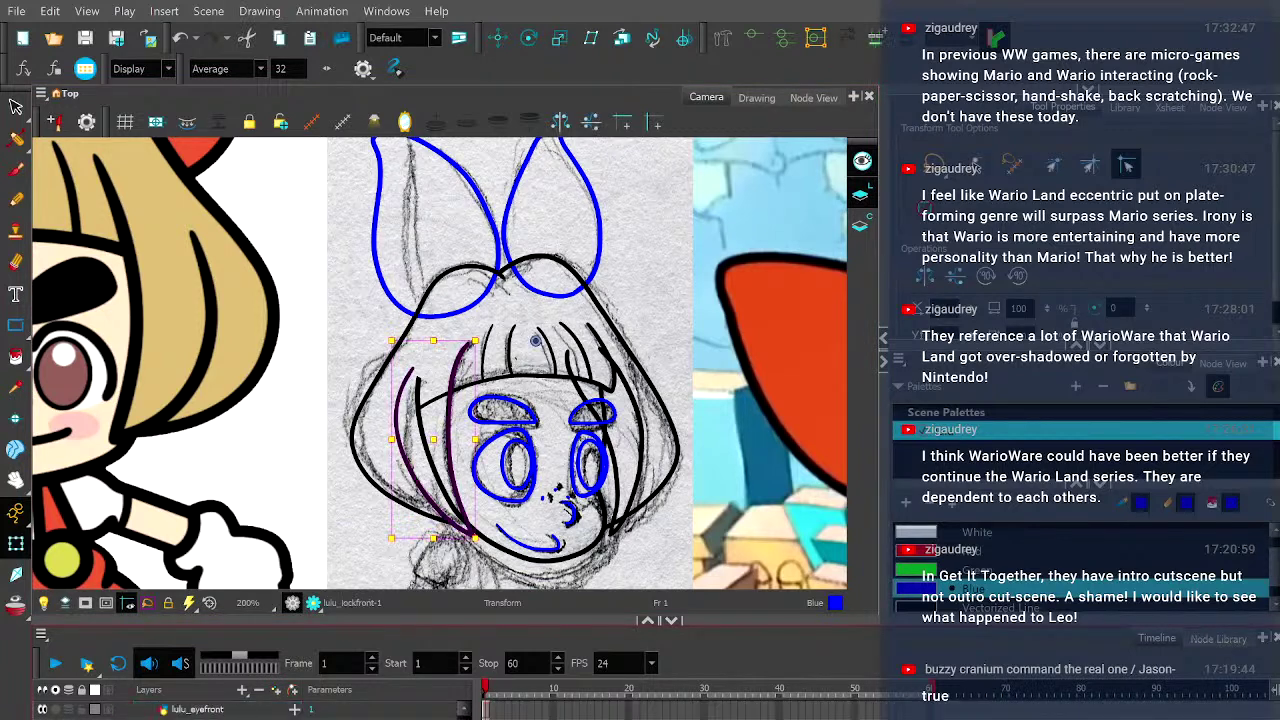
click(528, 540)
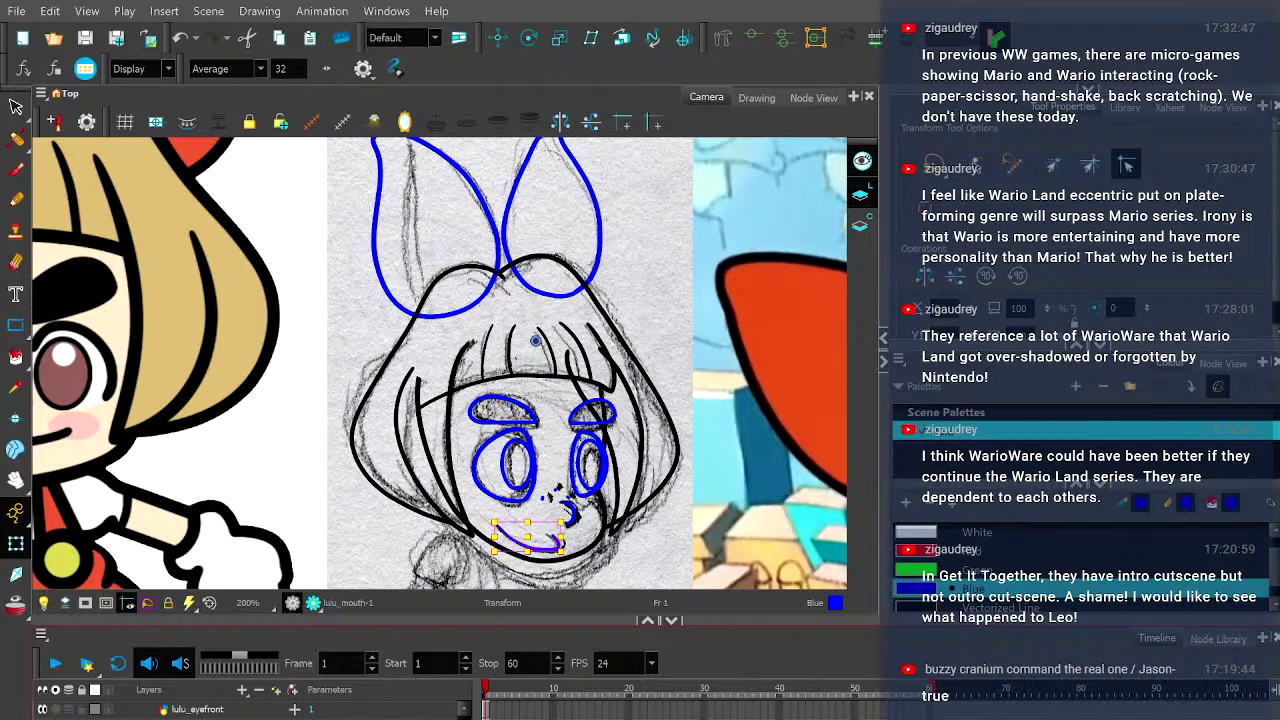
- Preview the rendered look of the line art, then return to the normal working view
scroll(200, 709, down, 1)
scroll(200, 709, down, 2)
click(313, 605)
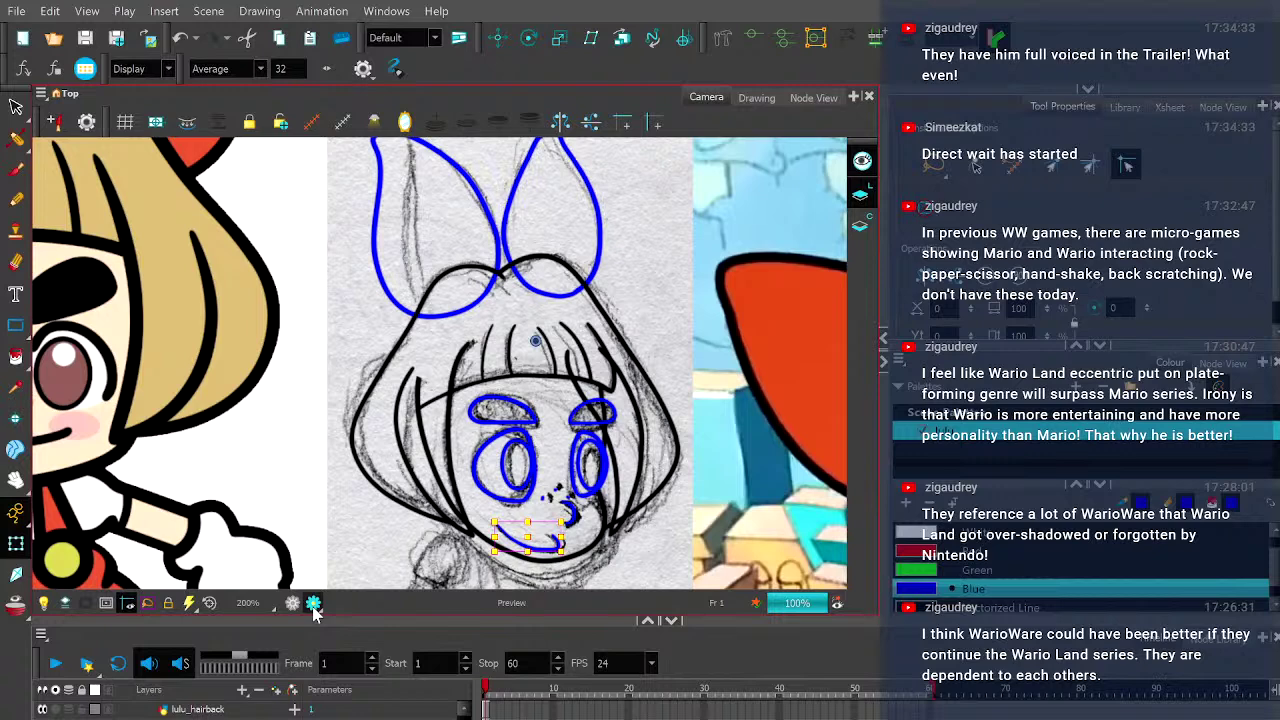
click(291, 605)
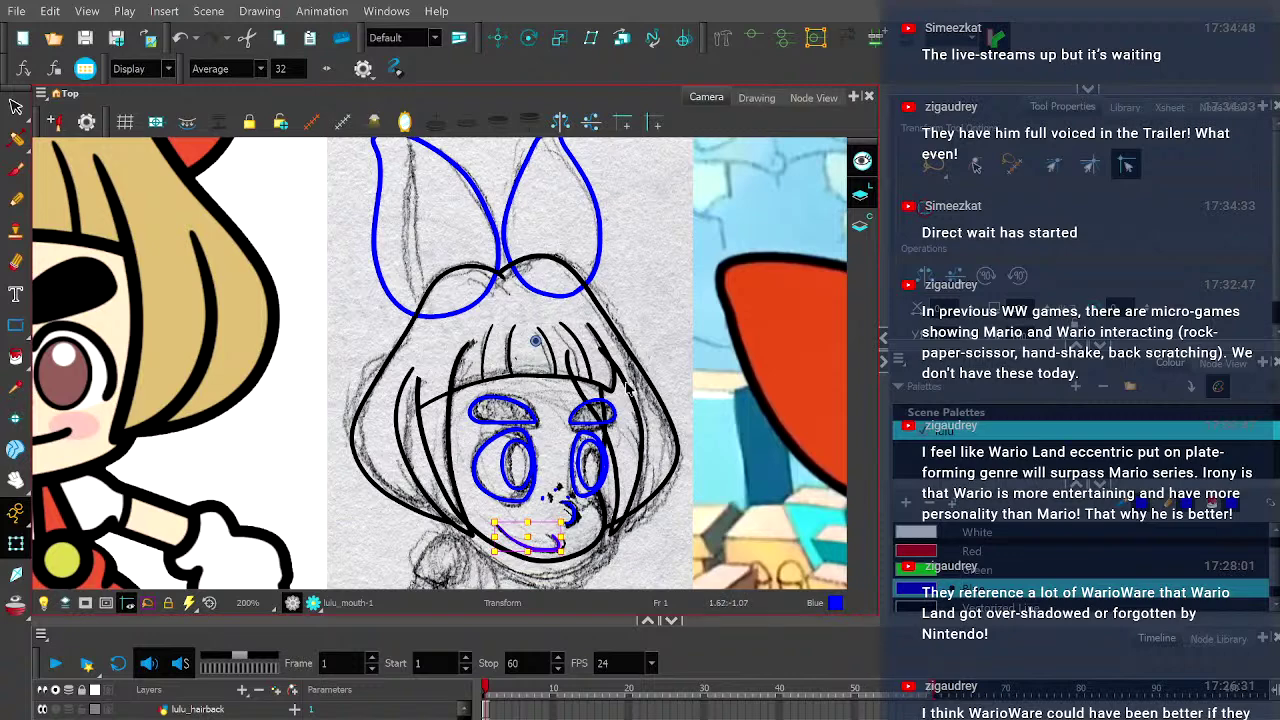
click(640, 316)
scroll(638, 307, down, 5)
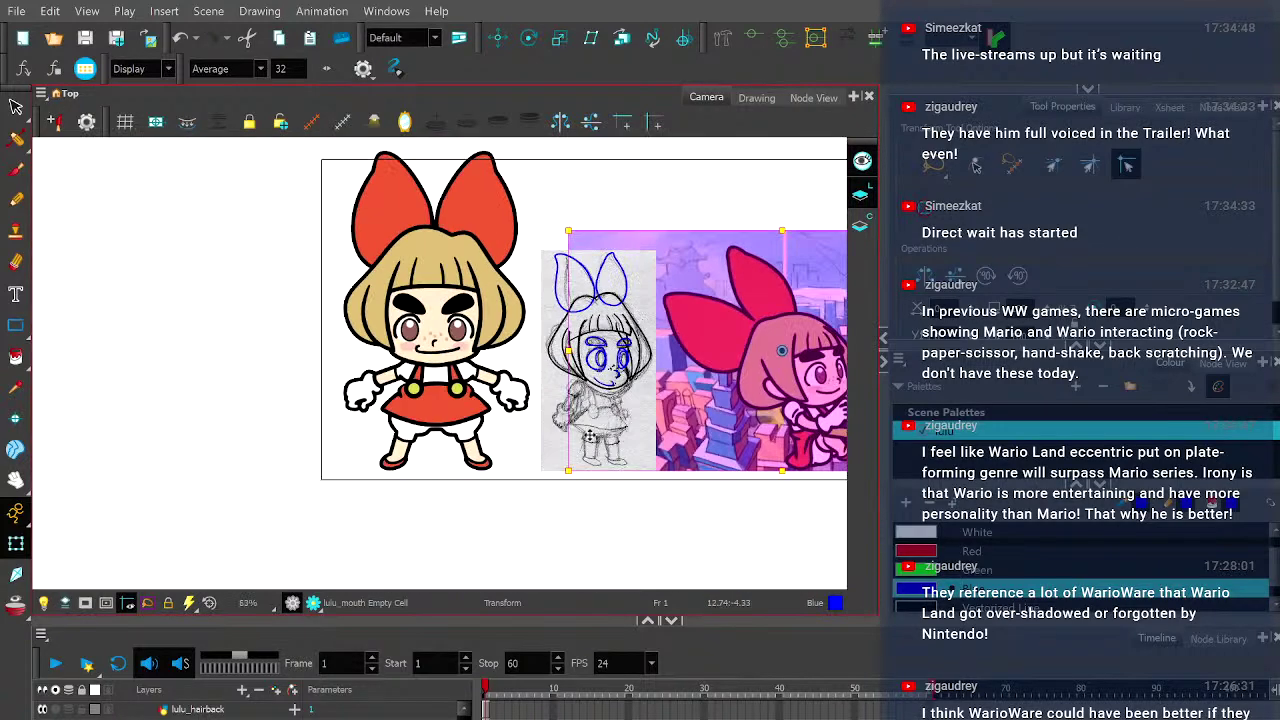
key(Escape)
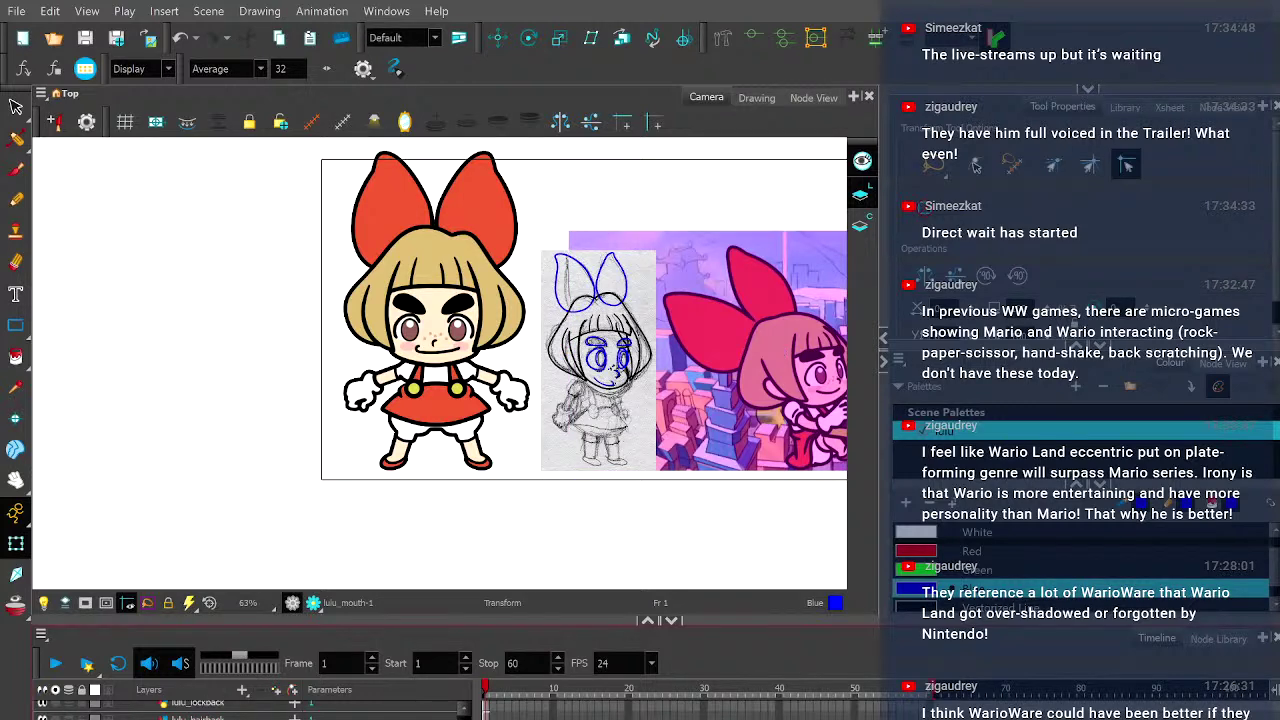
- Examine the traced bow, hair and face up close and at full-figure scale against the pencil sketch and both colour references
click(606, 268)
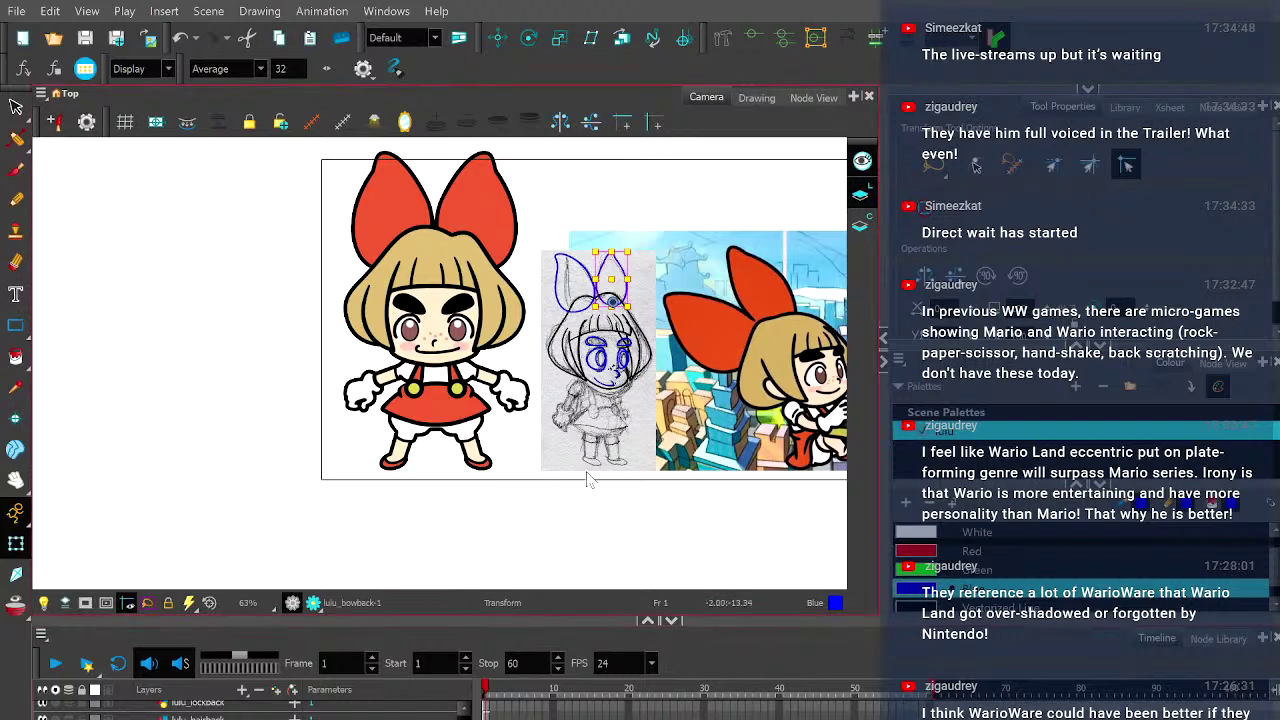
scroll(634, 391, up, 3)
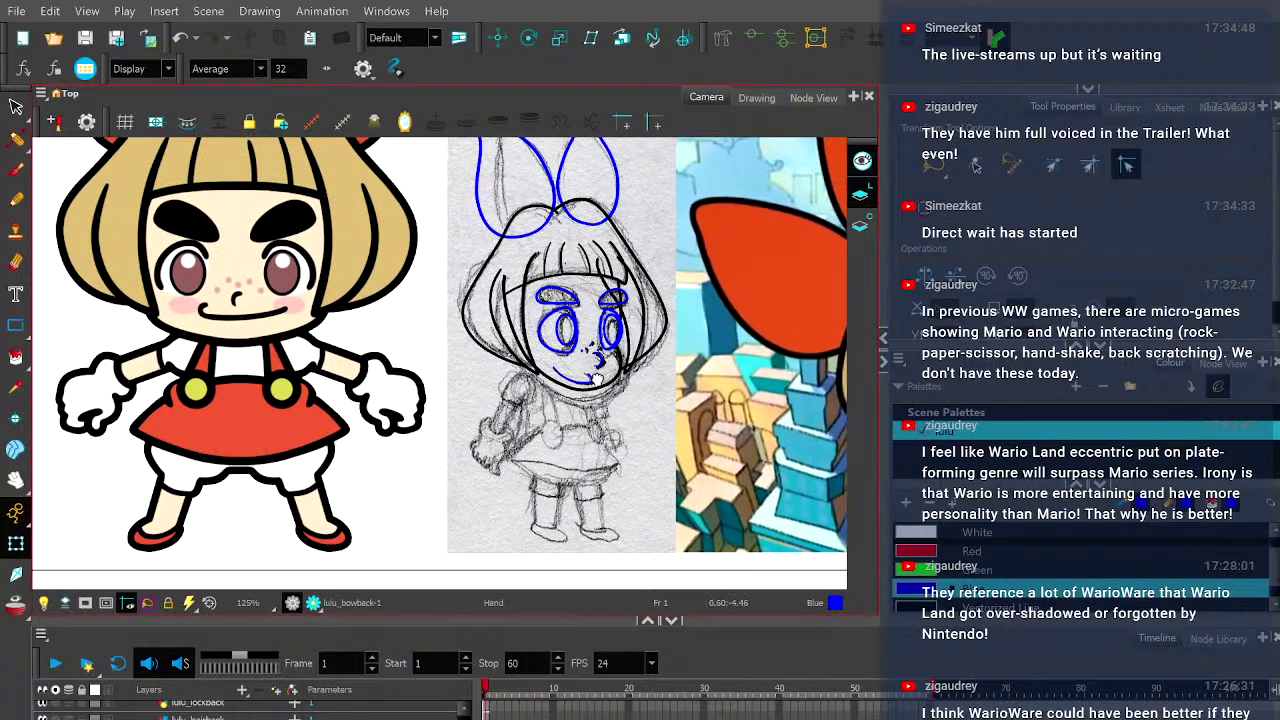
drag(598, 378, 579, 458)
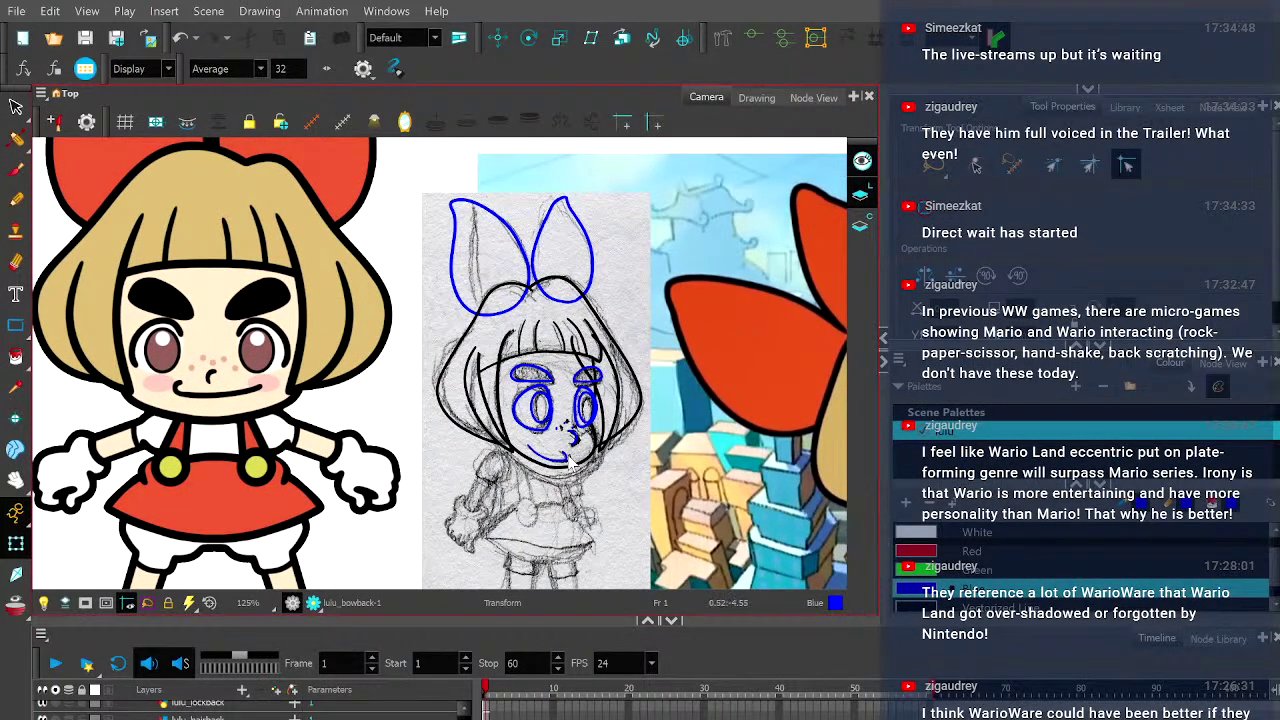
scroll(579, 458, up, 2)
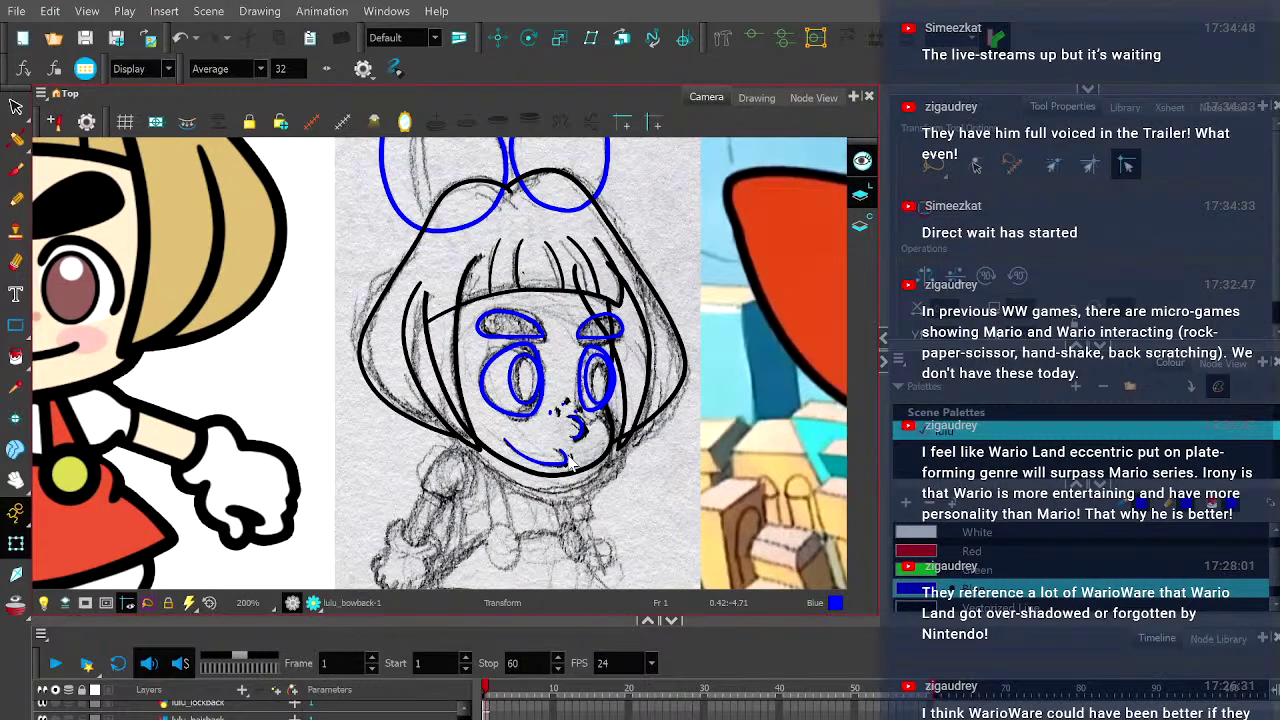
scroll(573, 462, up, 3)
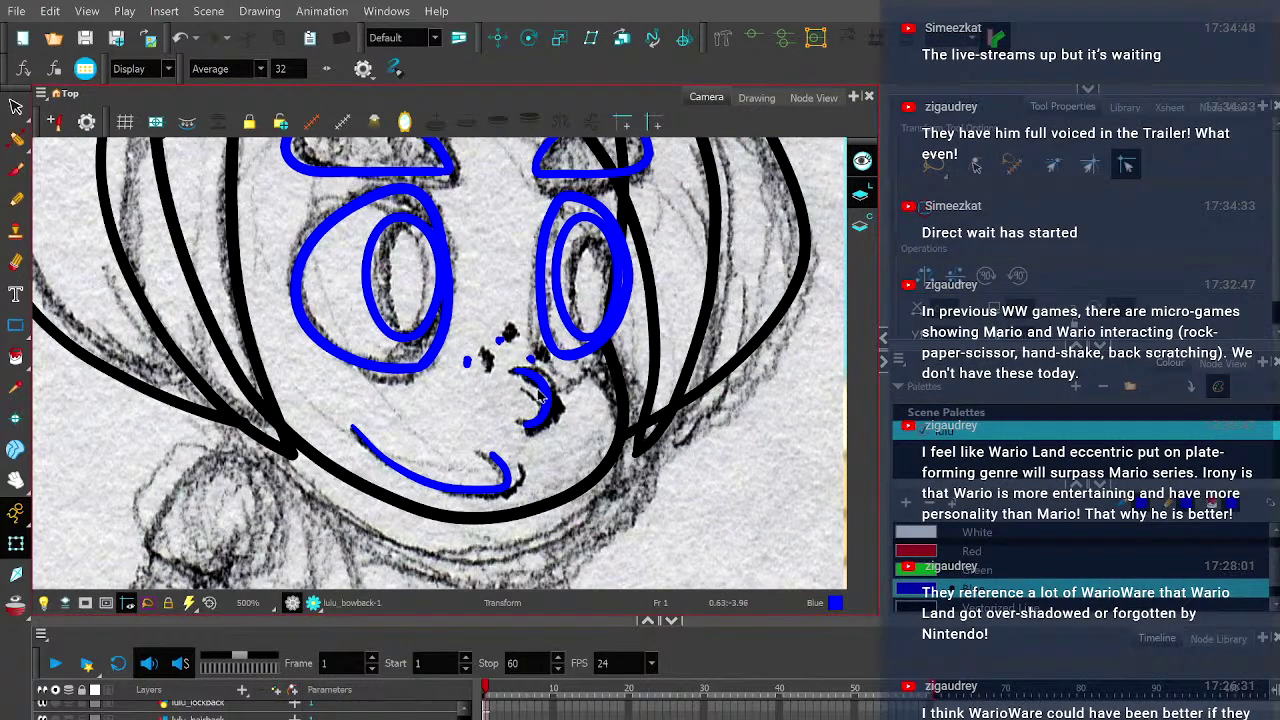
scroll(545, 396, down, 6)
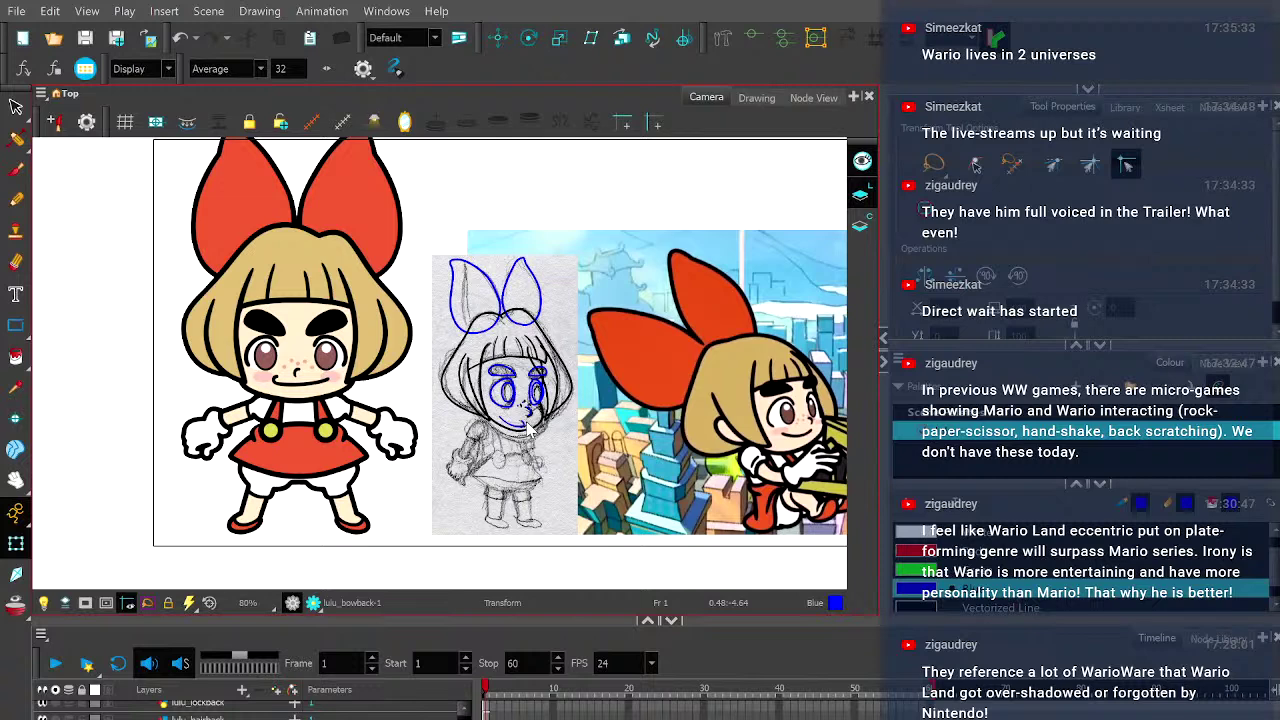
scroll(528, 428, up, 3)
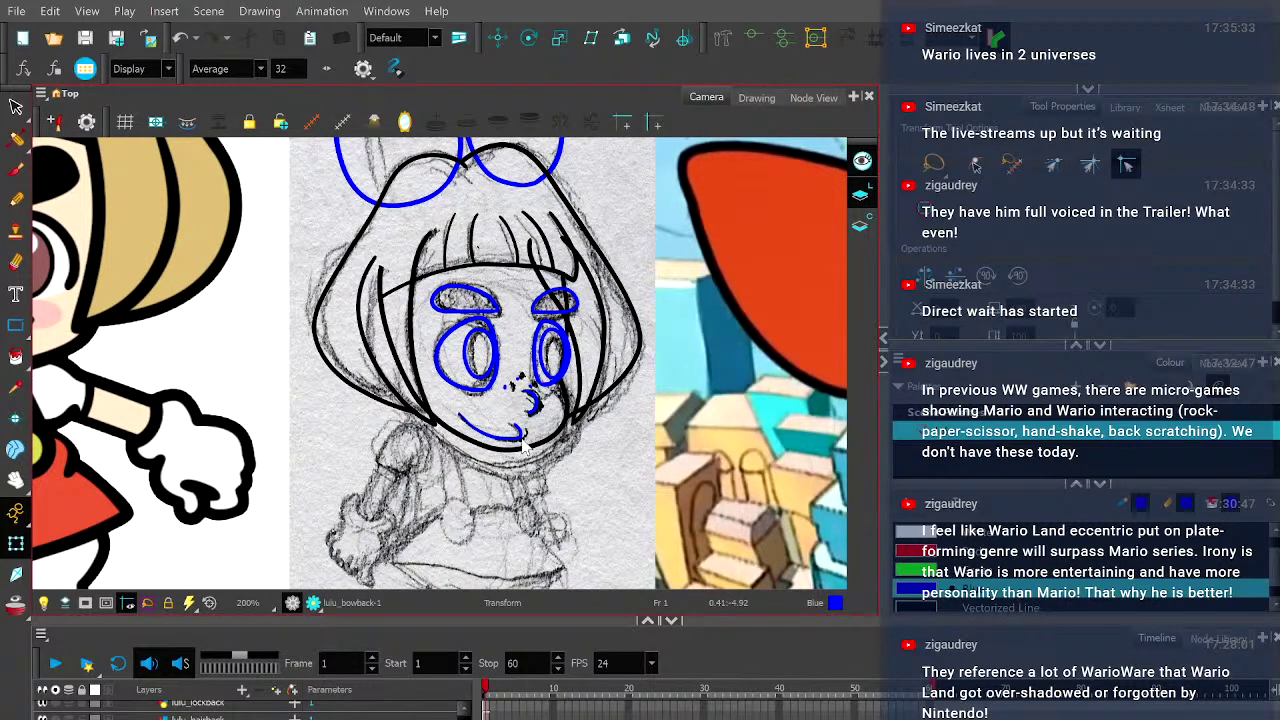
scroll(521, 447, up, 2)
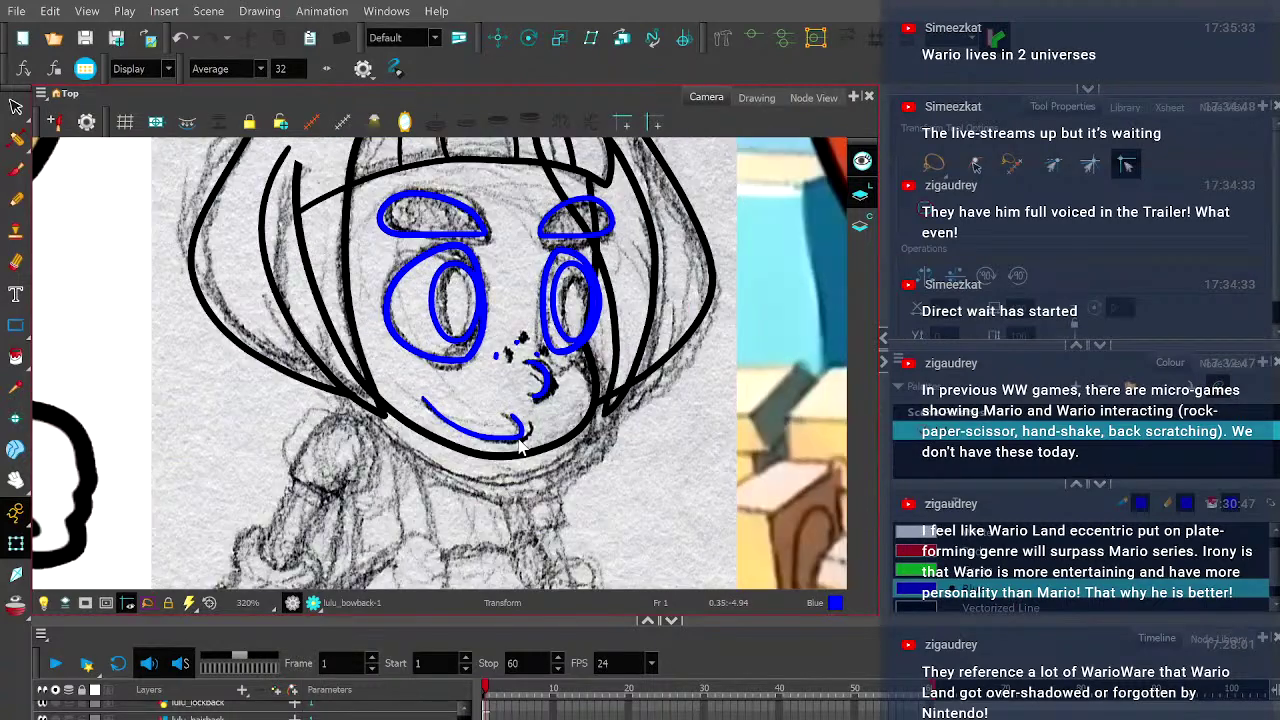
scroll(521, 447, up, 1)
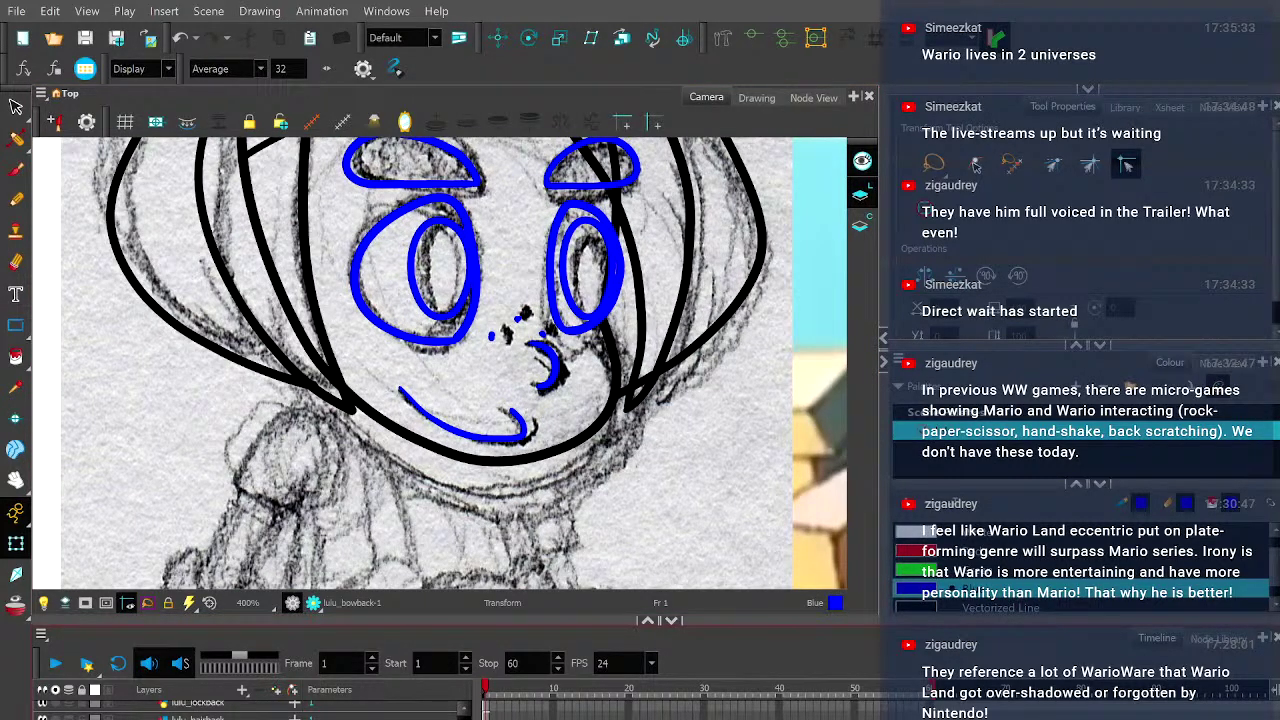
scroll(250, 708, up, 1)
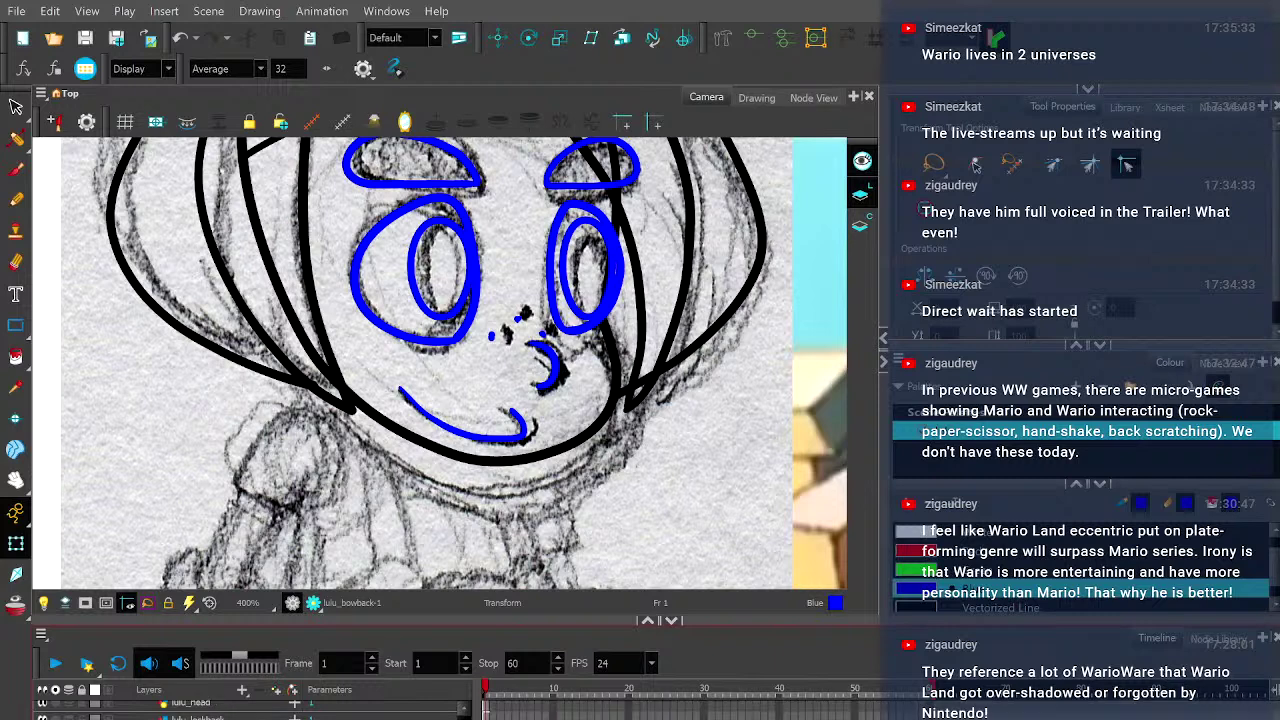
scroll(250, 708, down, 2)
scroll(345, 350, down, 3)
key(space)
drag(345, 351, 428, 509)
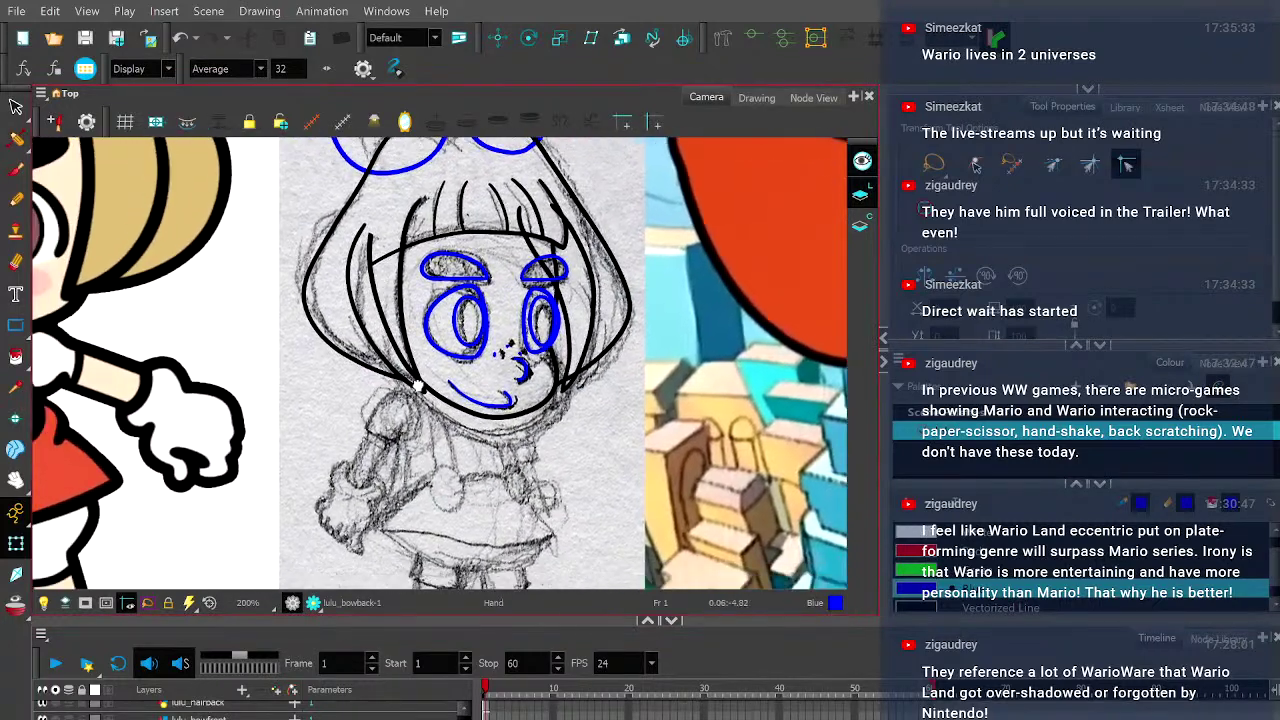
scroll(338, 343, down, 2)
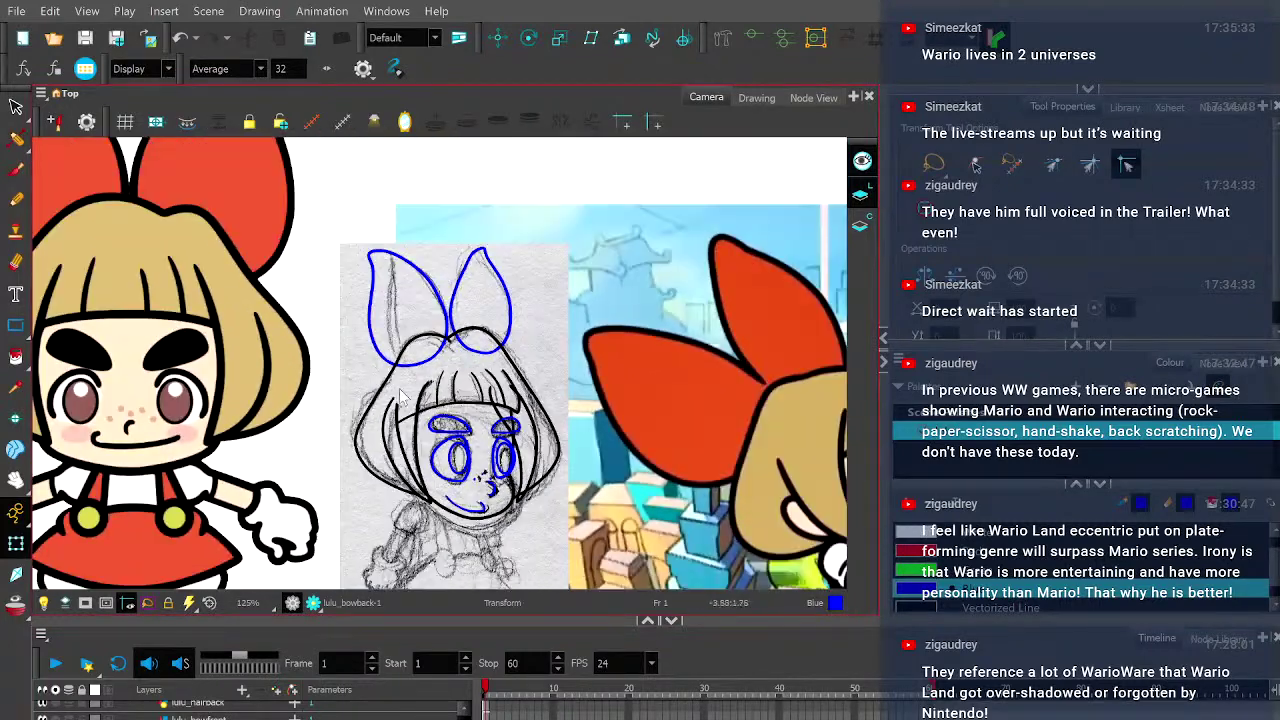
scroll(519, 473, down, 1)
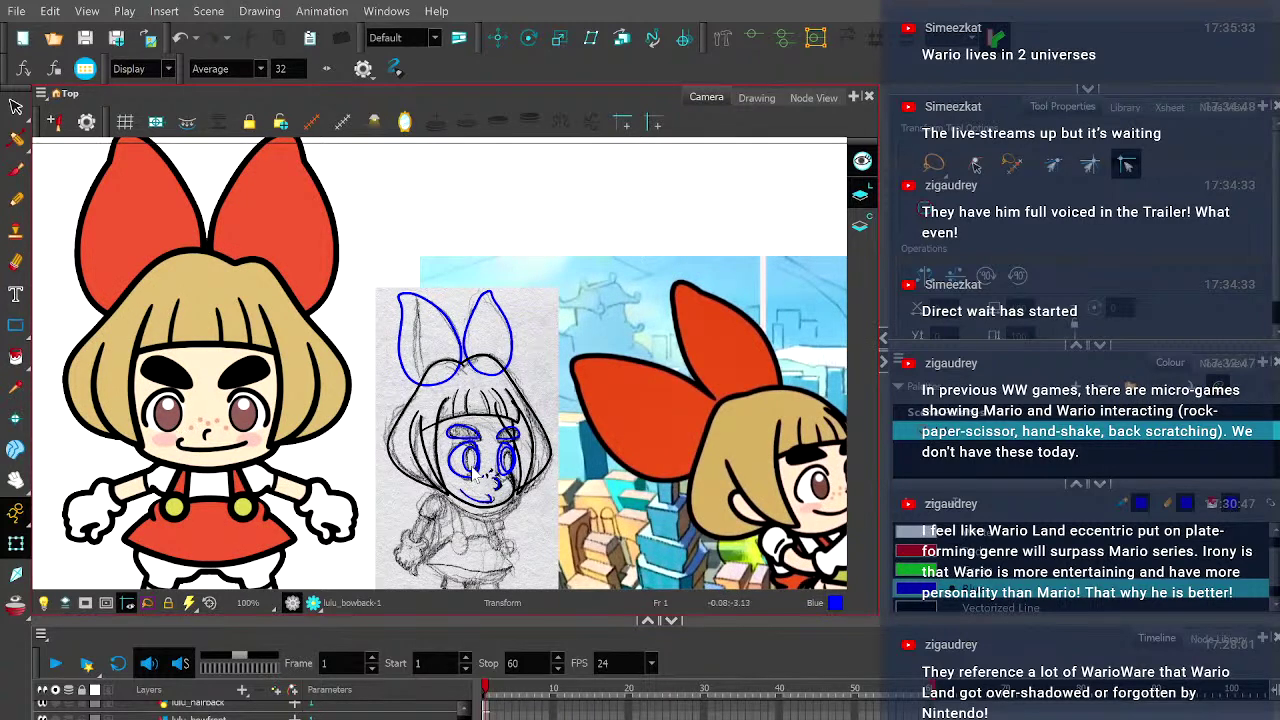
- Select the empty lulu_torso drawing and activate the Pencil tool for tracing the body
scroll(483, 473, up, 3)
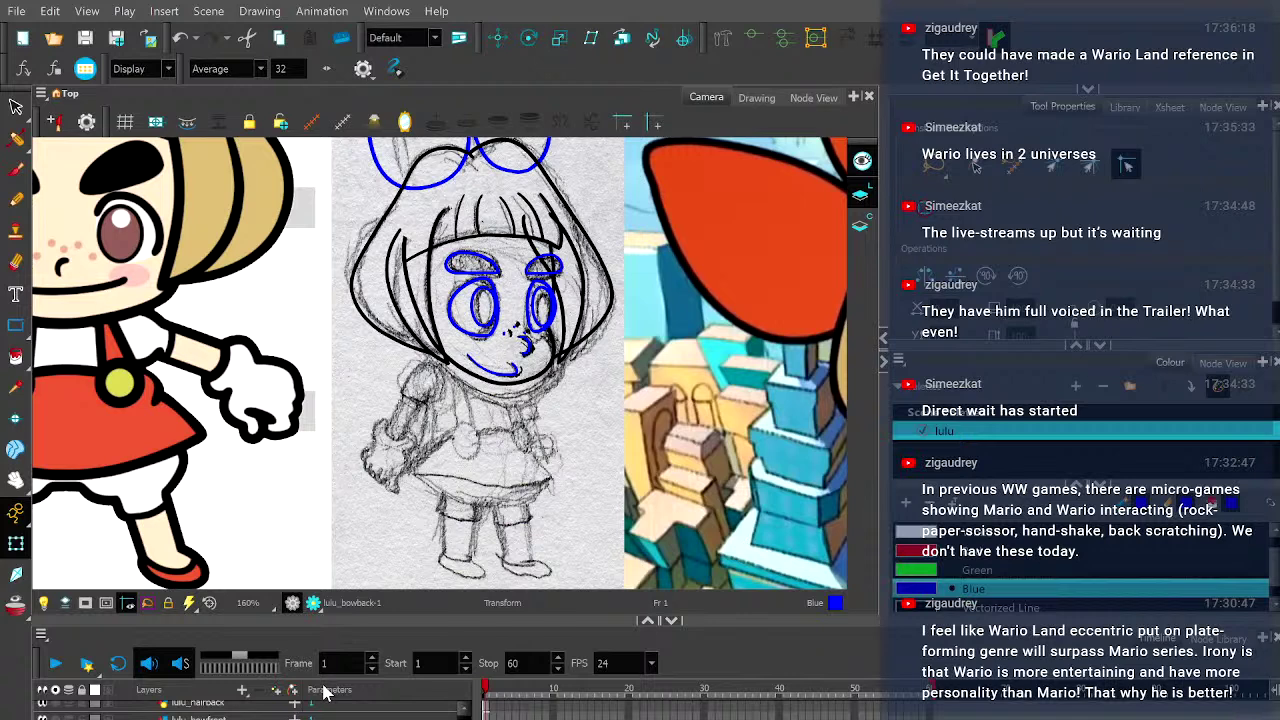
click(562, 446)
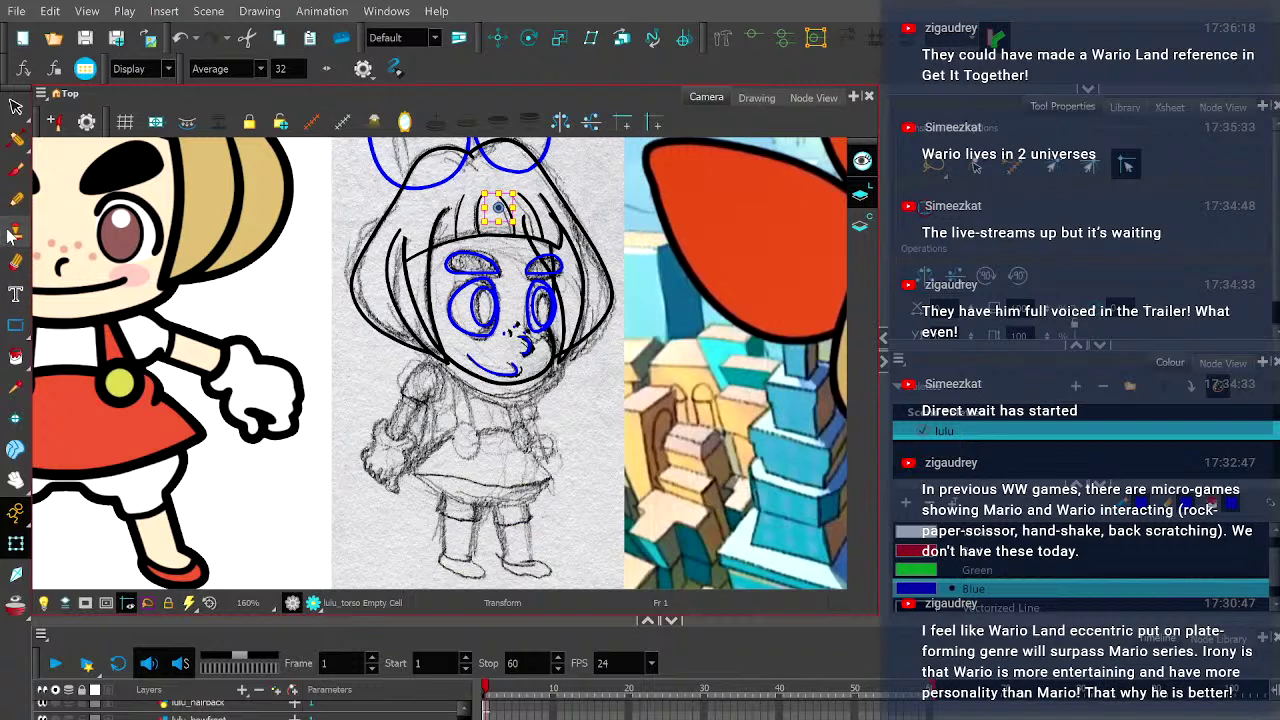
click(16, 199)
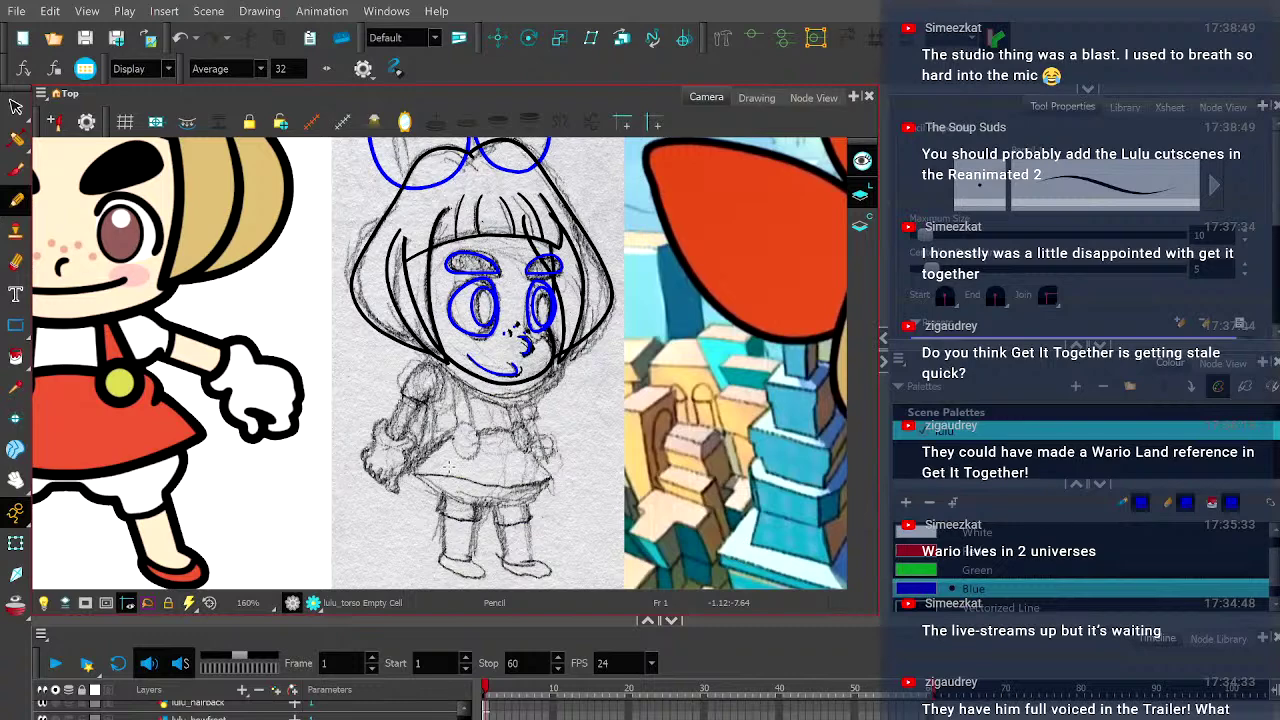
- Study the sketched torso, straps, skirt and arms up close and compare them with the colour references
key(shift+m)
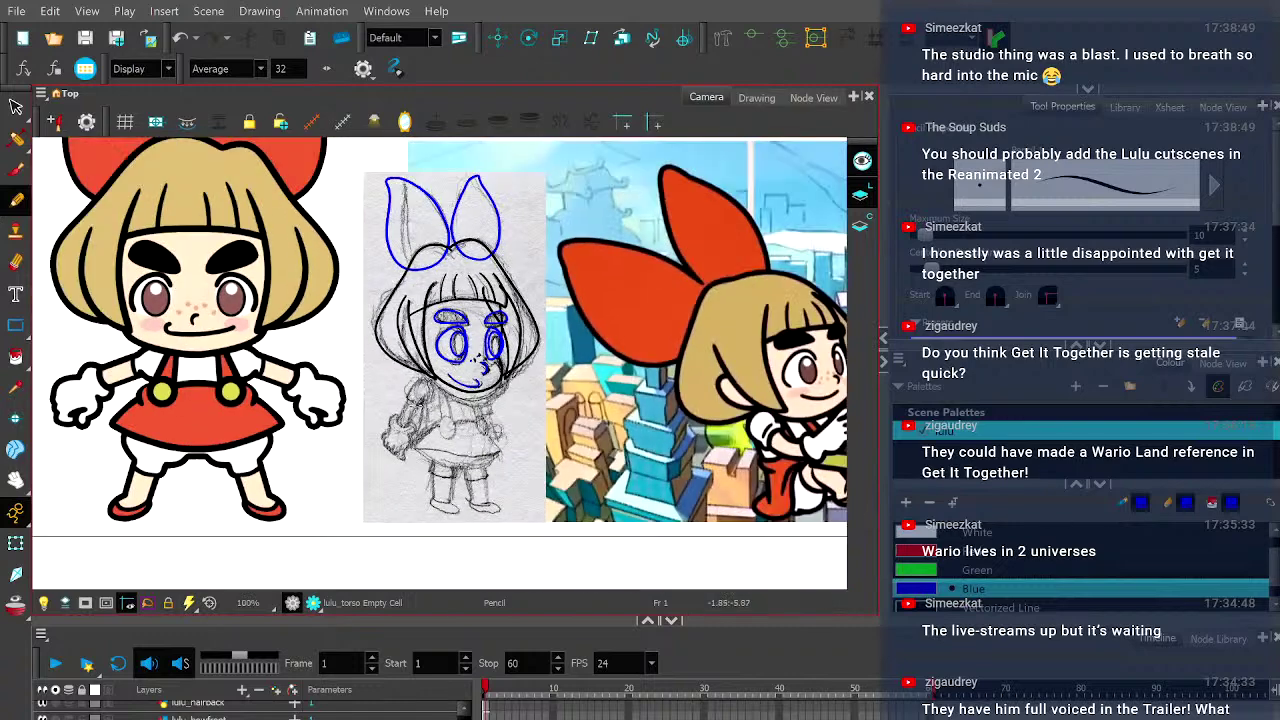
scroll(412, 405, up, 1)
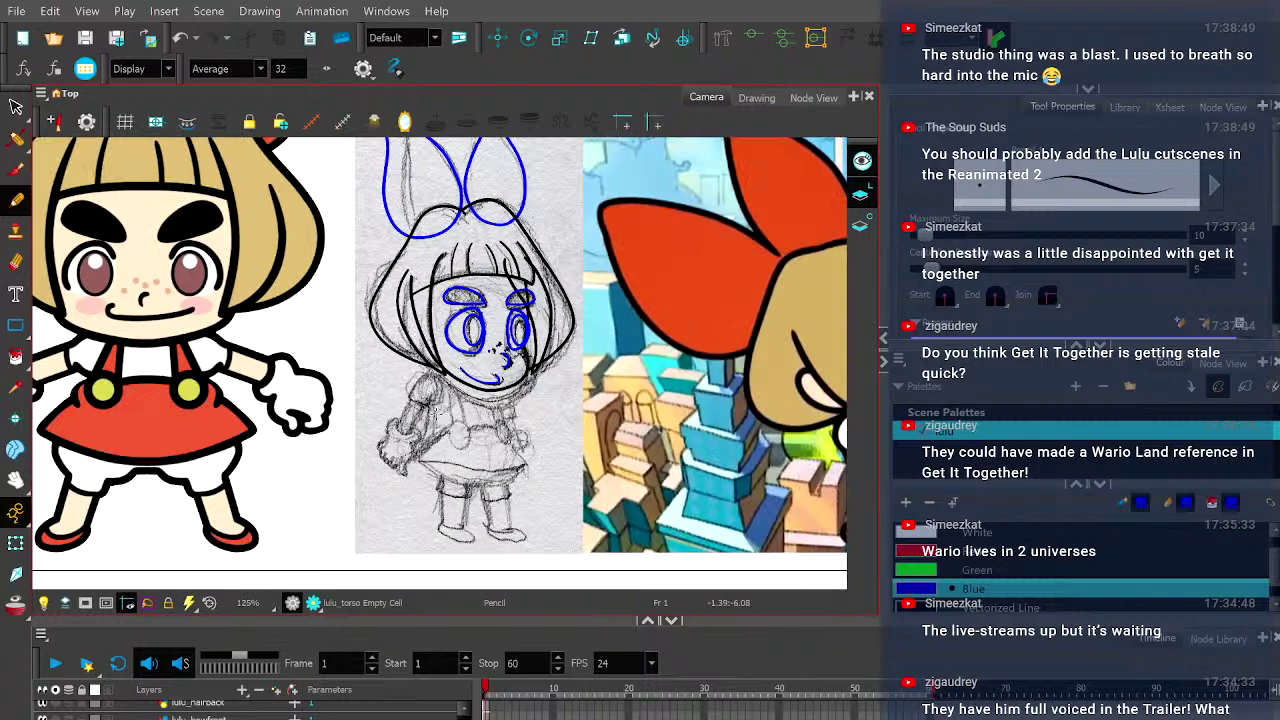
scroll(437, 417, up, 1)
scroll(440, 422, down, 2)
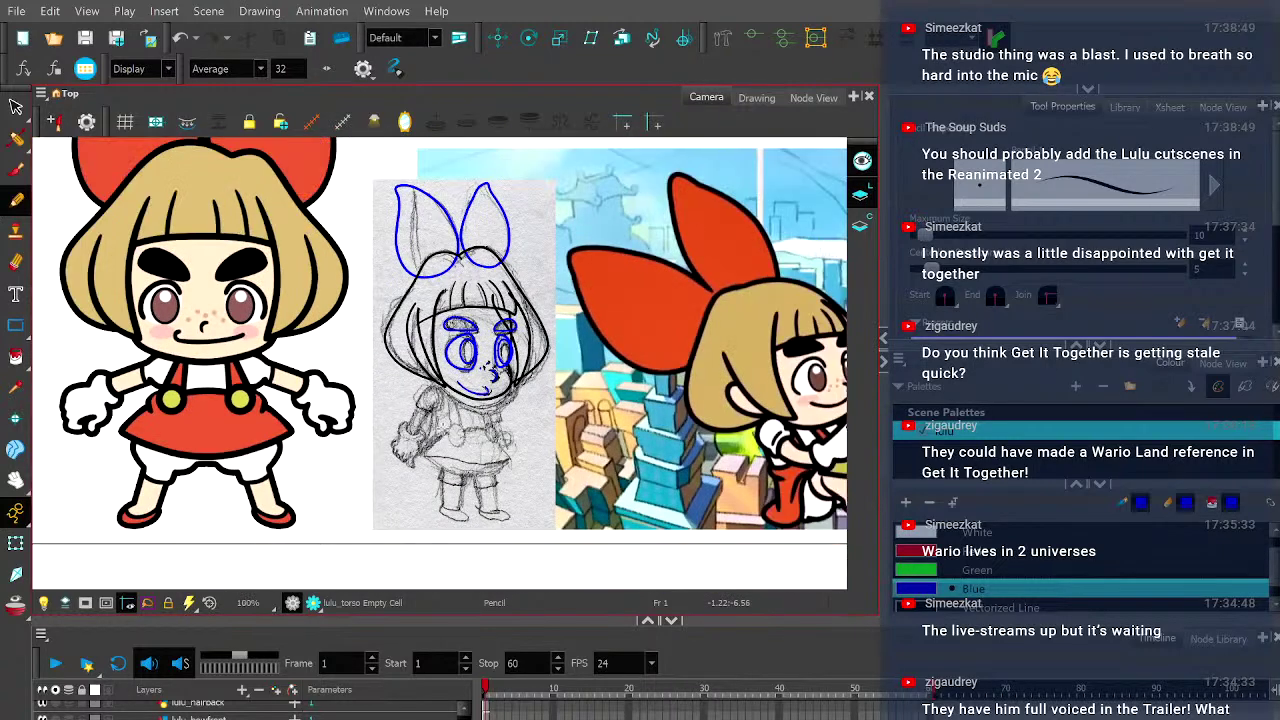
drag(440, 422, 493, 404)
scroll(493, 404, up, 2)
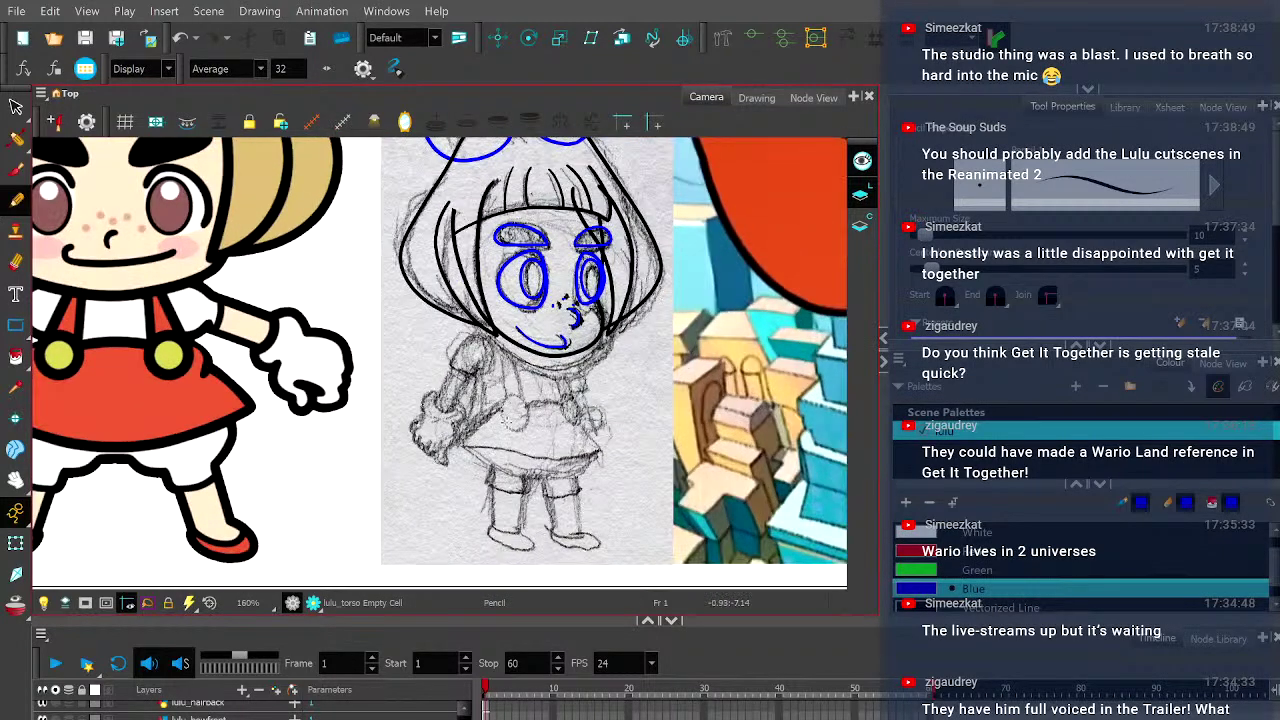
scroll(501, 429, up, 1)
scroll(501, 429, down, 3)
scroll(501, 429, up, 1)
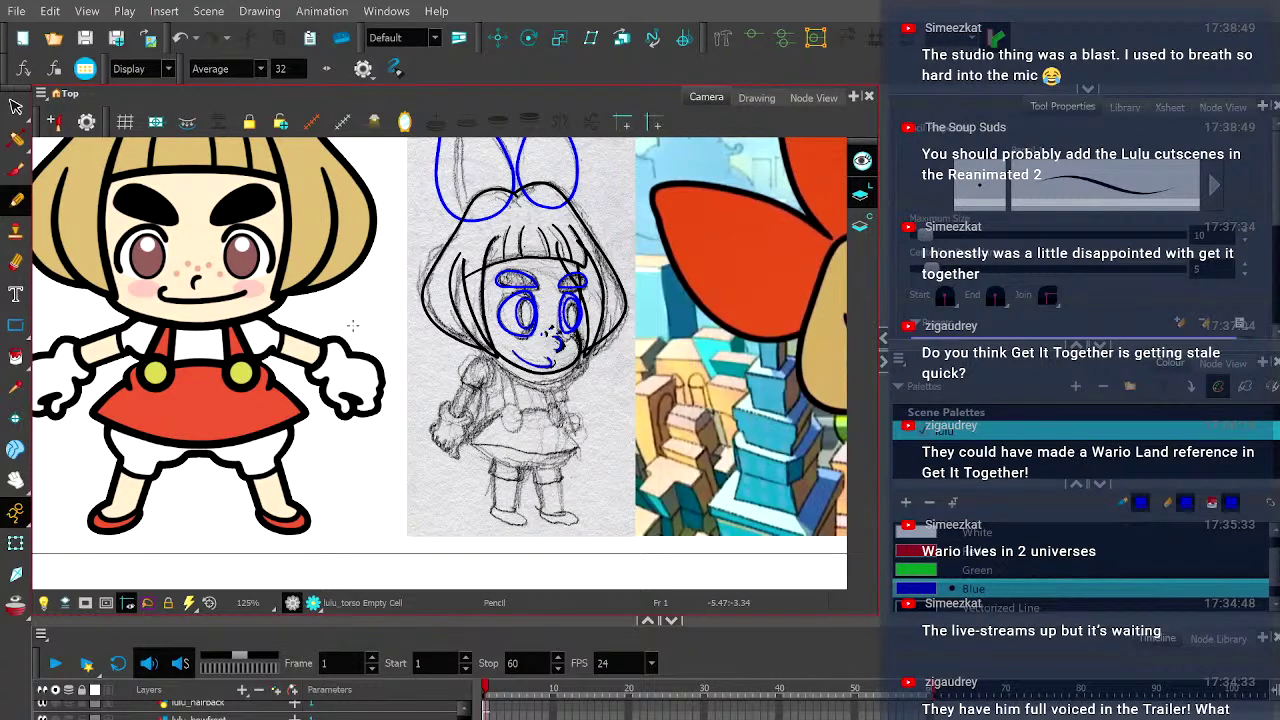
scroll(352, 325, up, 3)
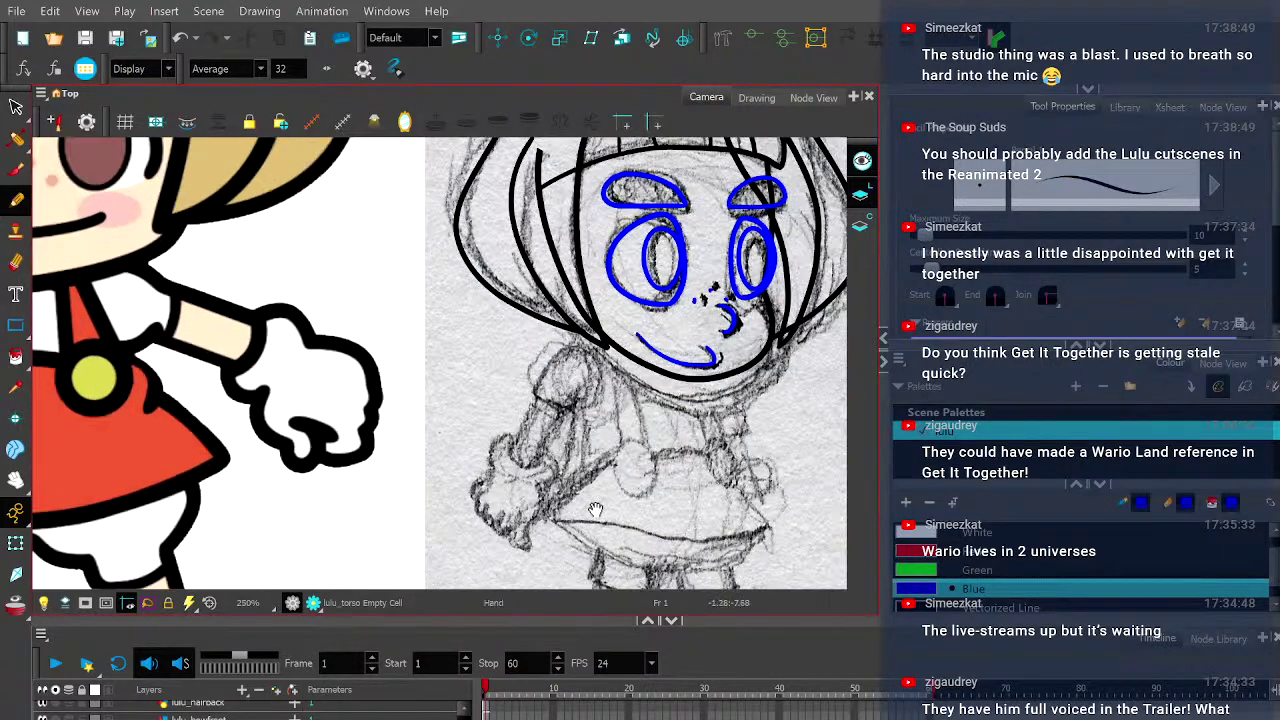
drag(584, 512, 515, 455)
scroll(515, 455, down, 4)
scroll(483, 415, up, 4)
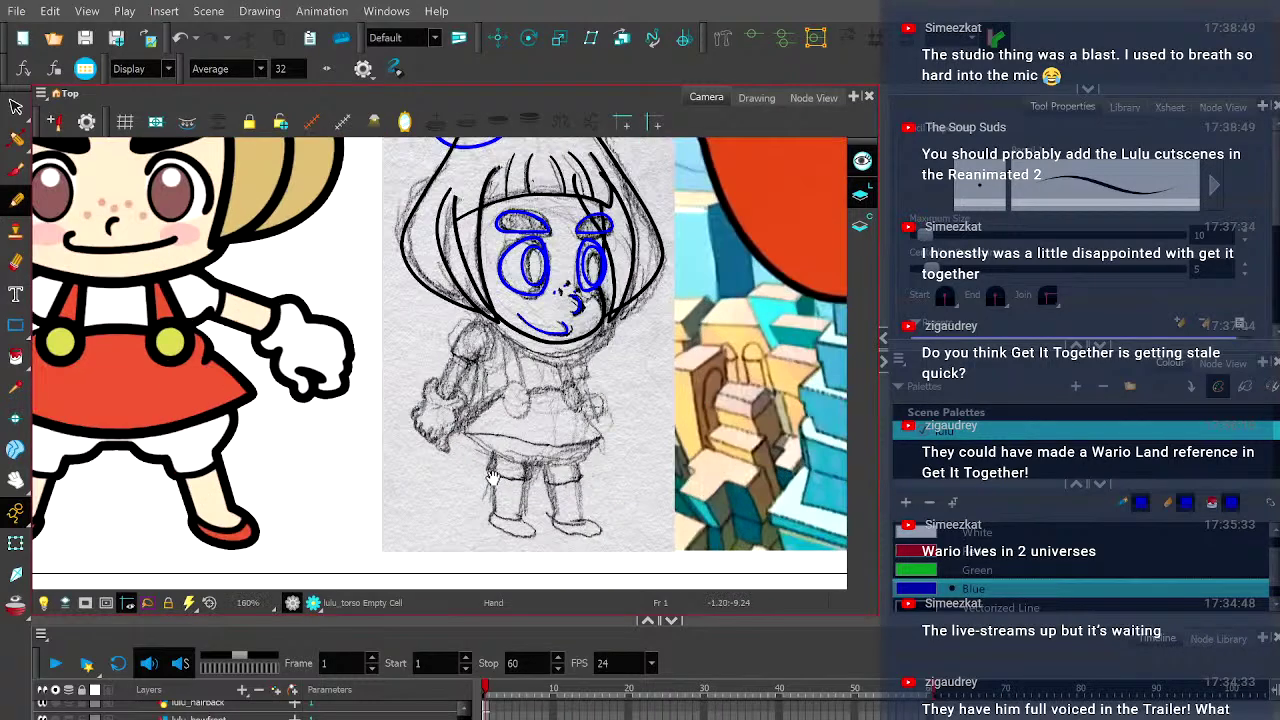
scroll(484, 414, up, 2)
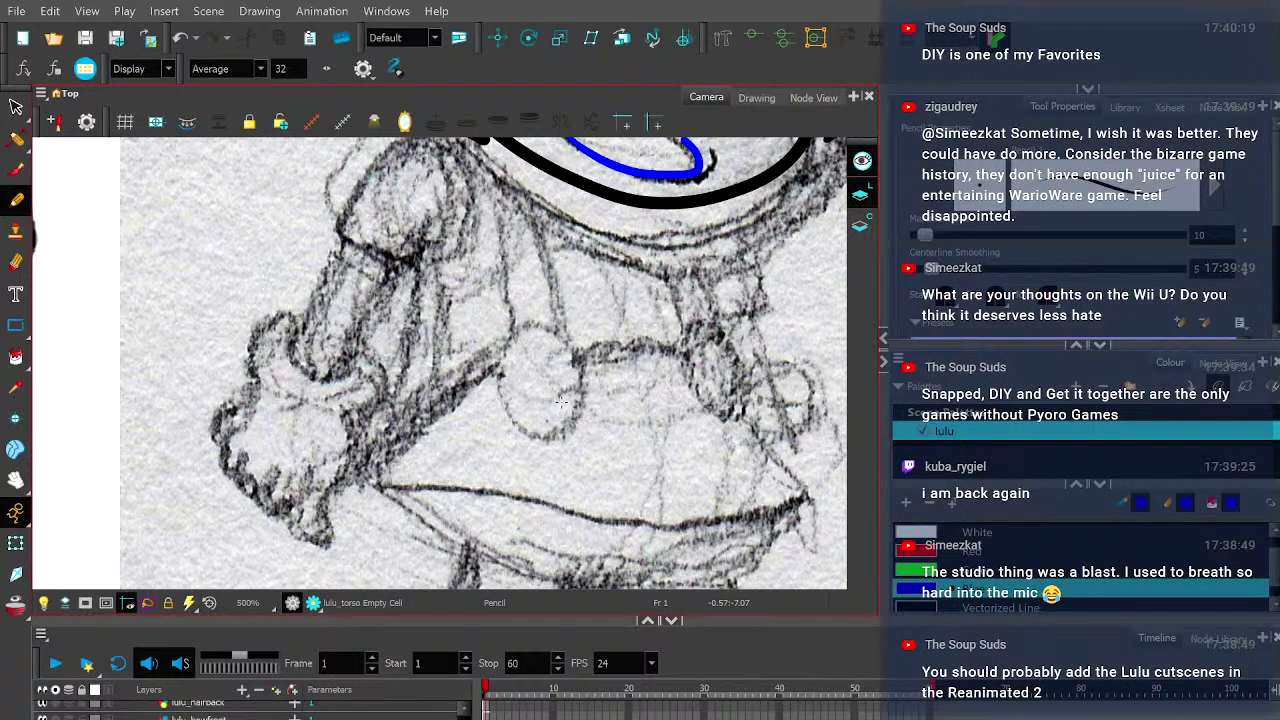
scroll(561, 402, down, 6)
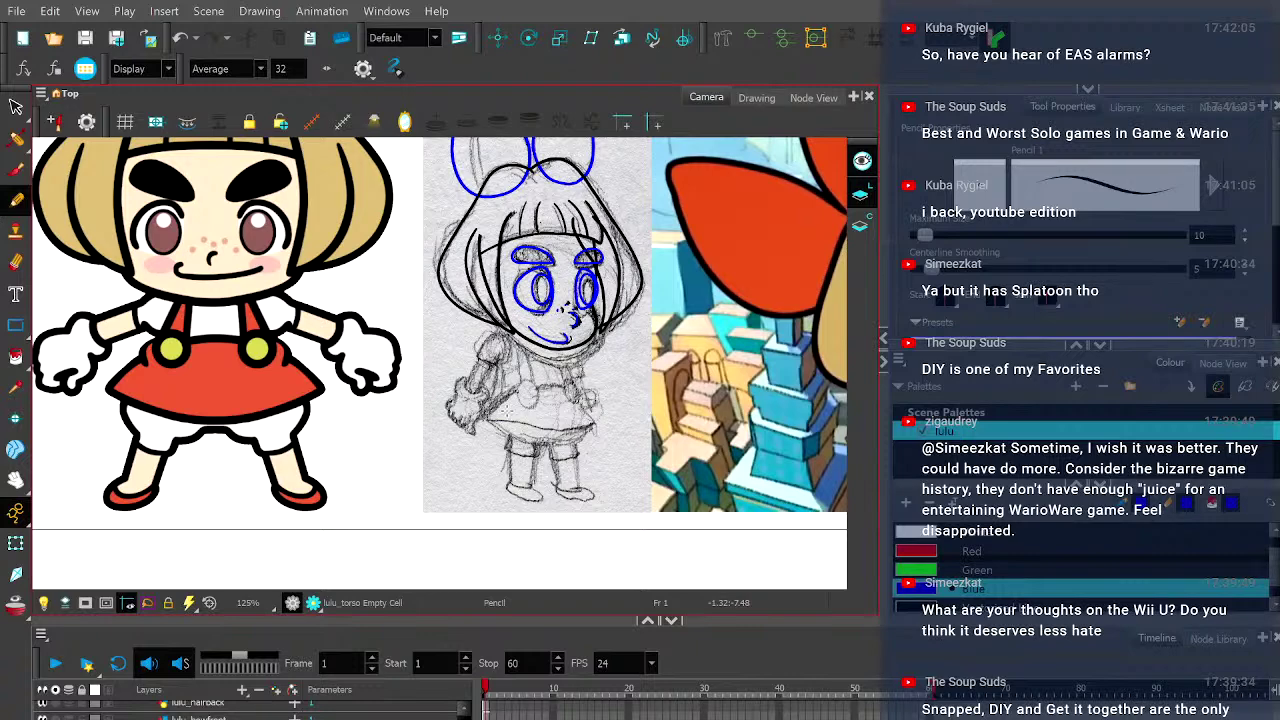
scroll(508, 408, up, 4)
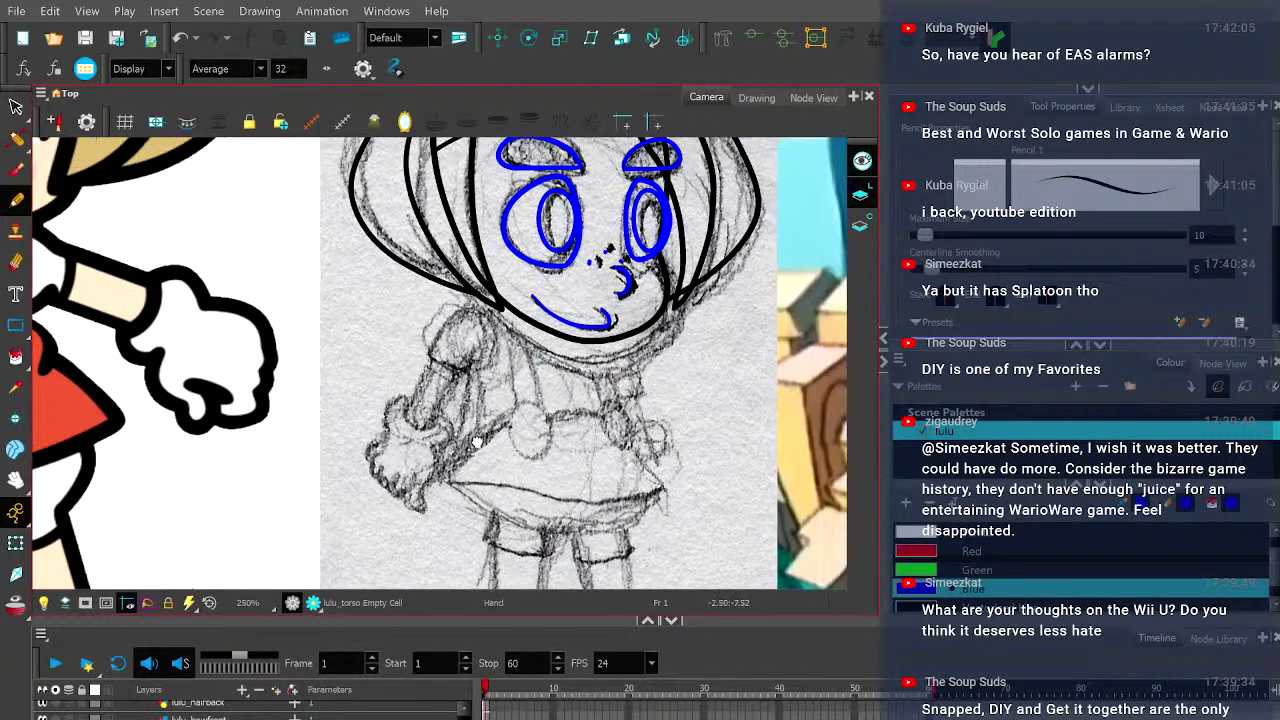
scroll(470, 440, up, 2)
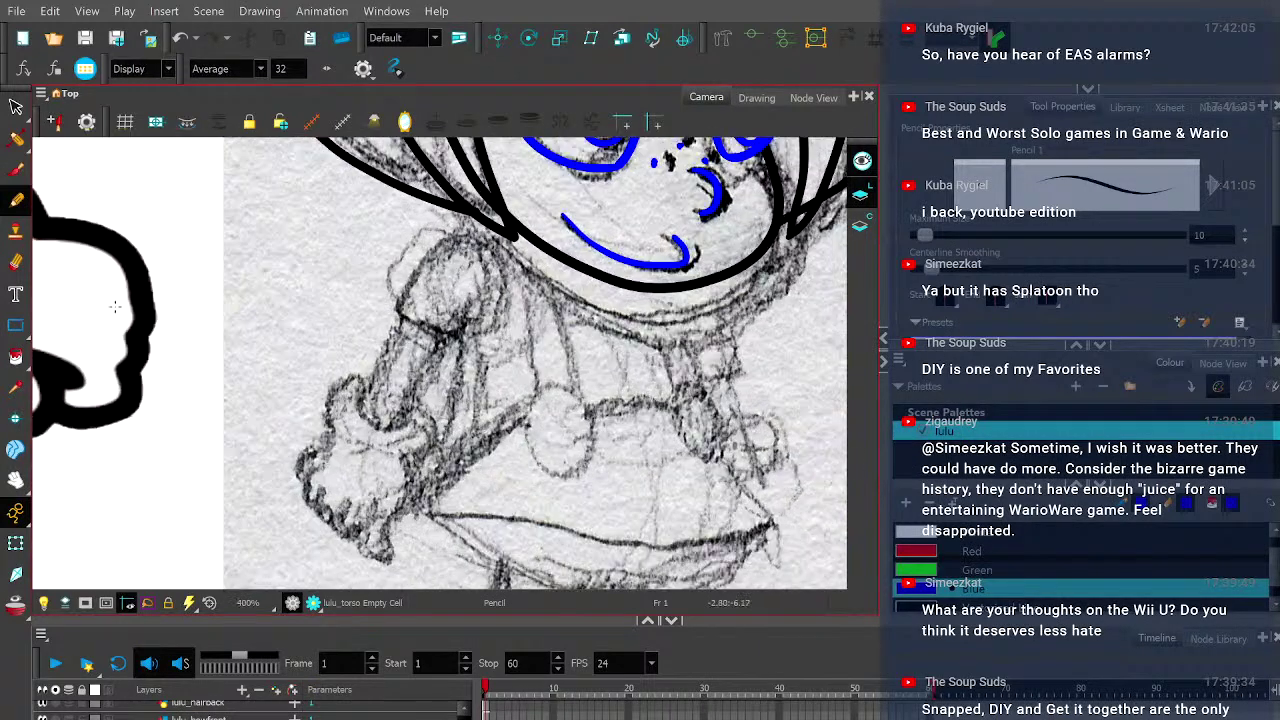
- Trace the skirt's waist edge from the left button outward and around its curled side corner
scroll(455, 387, up, 1)
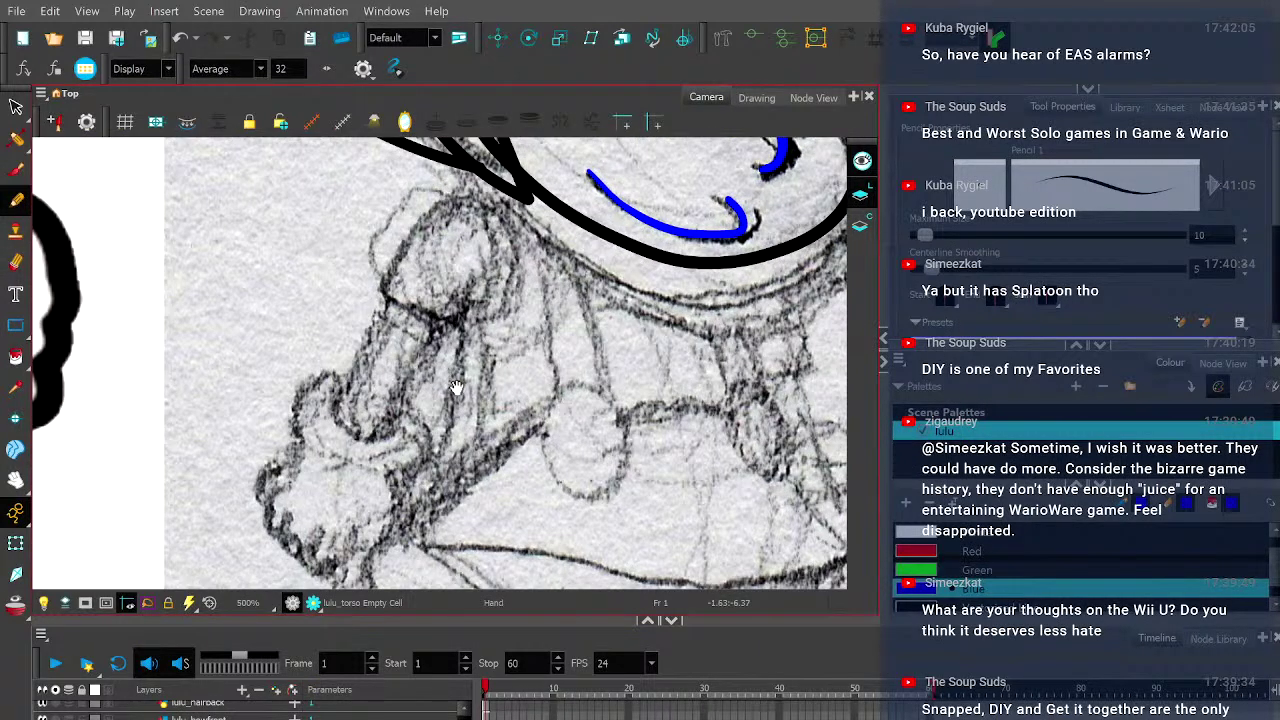
scroll(455, 387, down, 4)
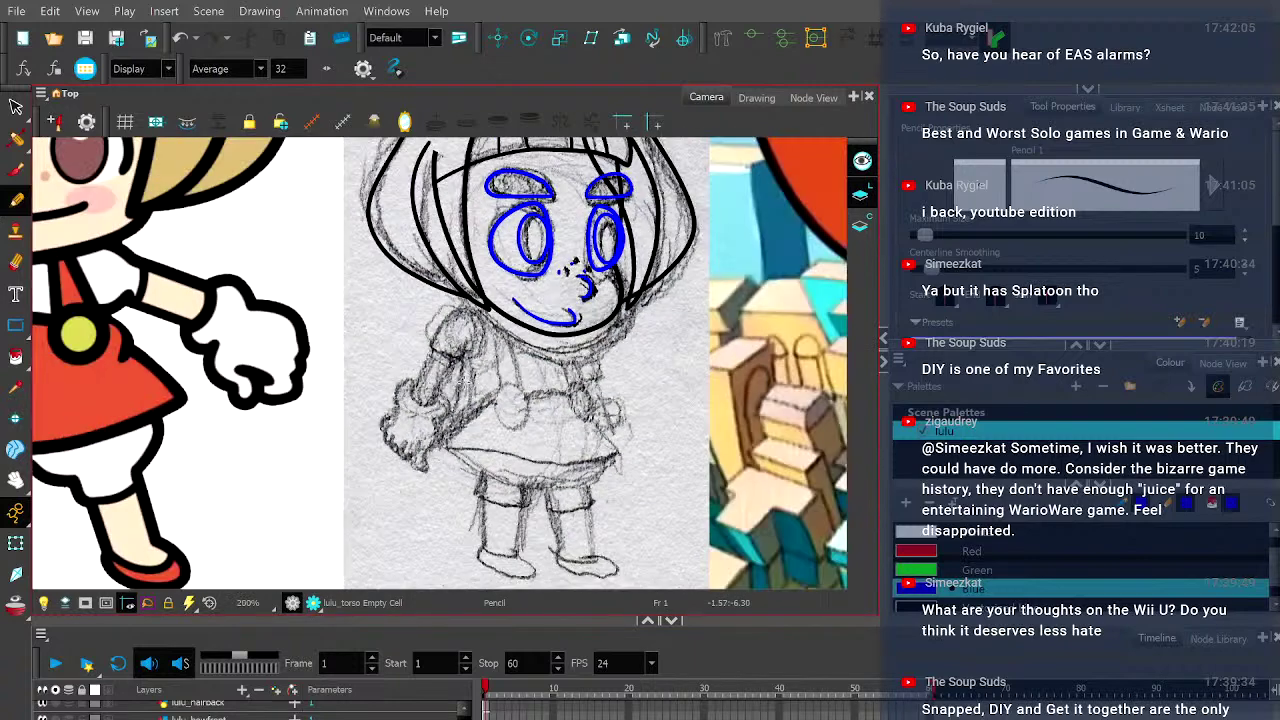
scroll(464, 382, down, 2)
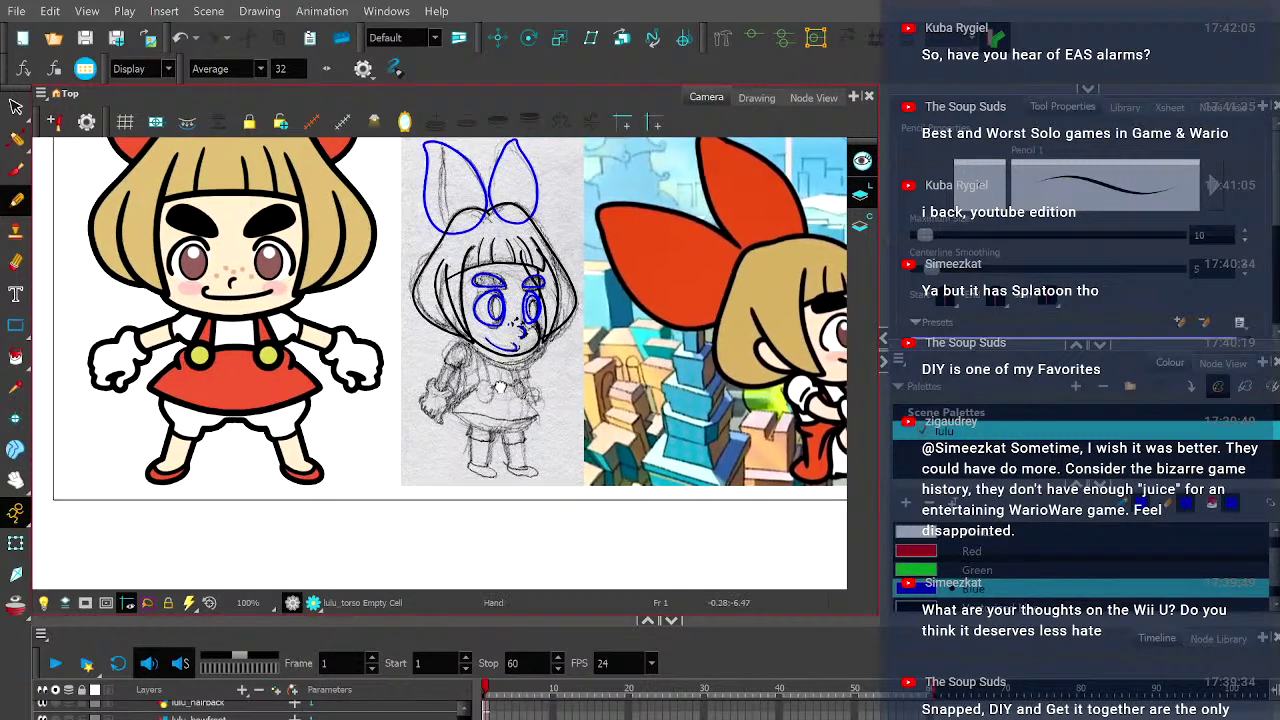
drag(509, 393, 453, 367)
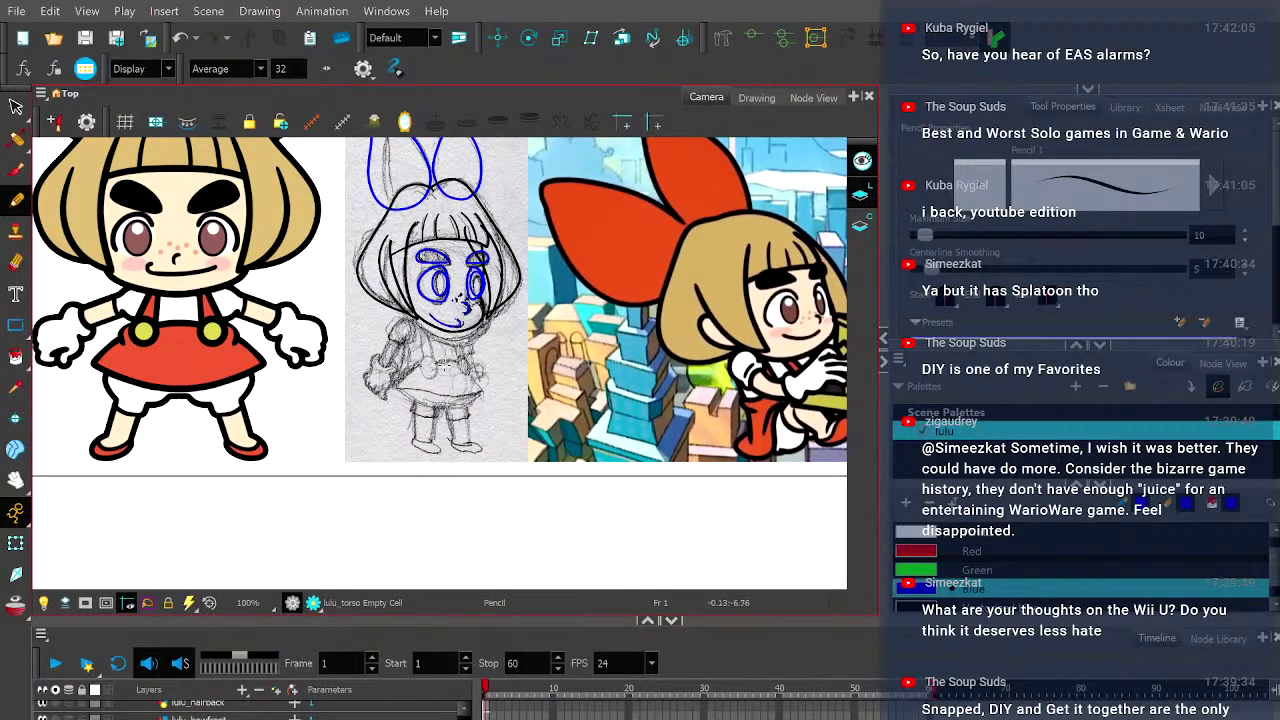
scroll(412, 372, up, 6)
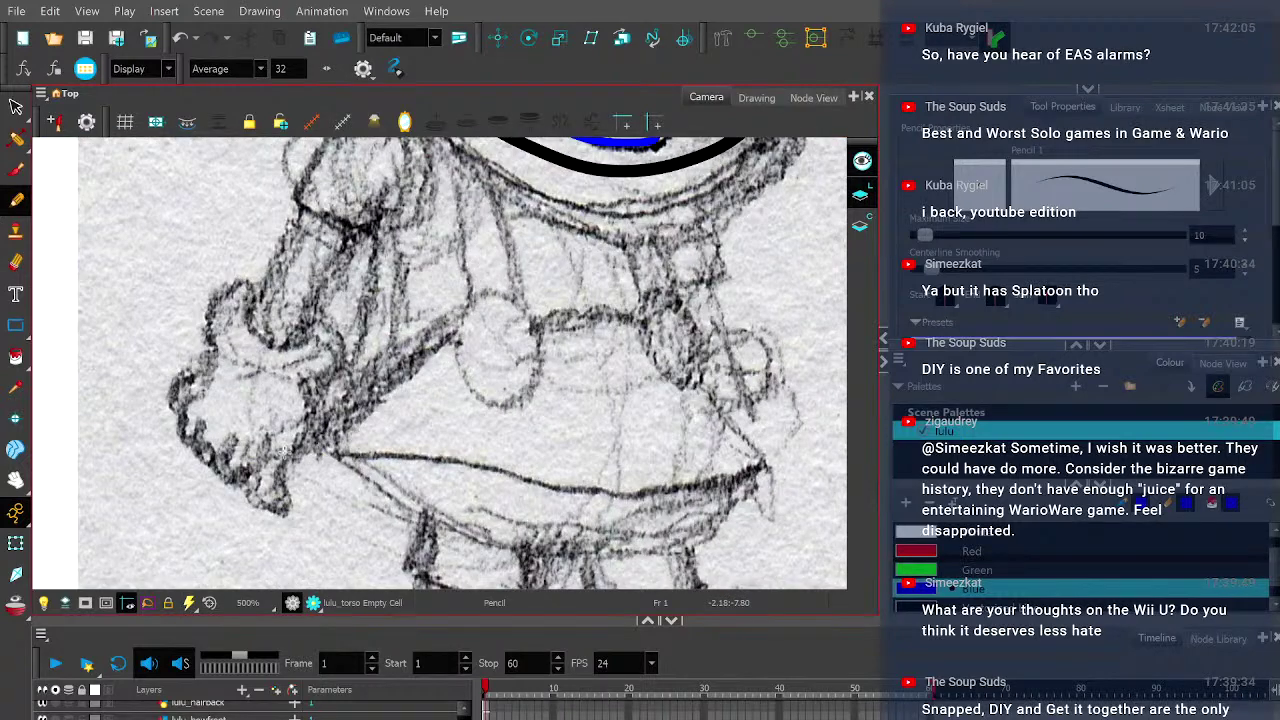
mouse_move(496, 320)
mouse_down()
mouse_move(369, 319)
mouse_move(385, 367)
mouse_move(416, 373)
mouse_up()
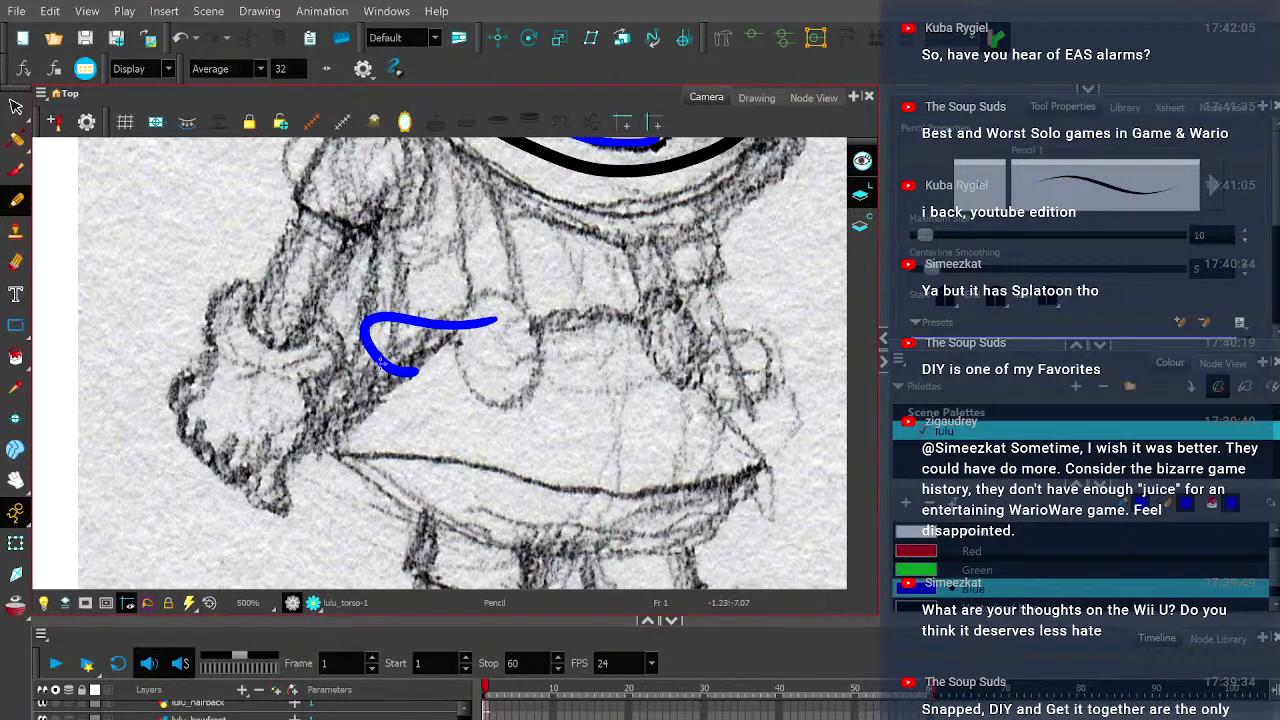
- Trace the skirt's left side down from the curled waist corner and continue along the curved hem to its right corner
scroll(440, 328, down, 6)
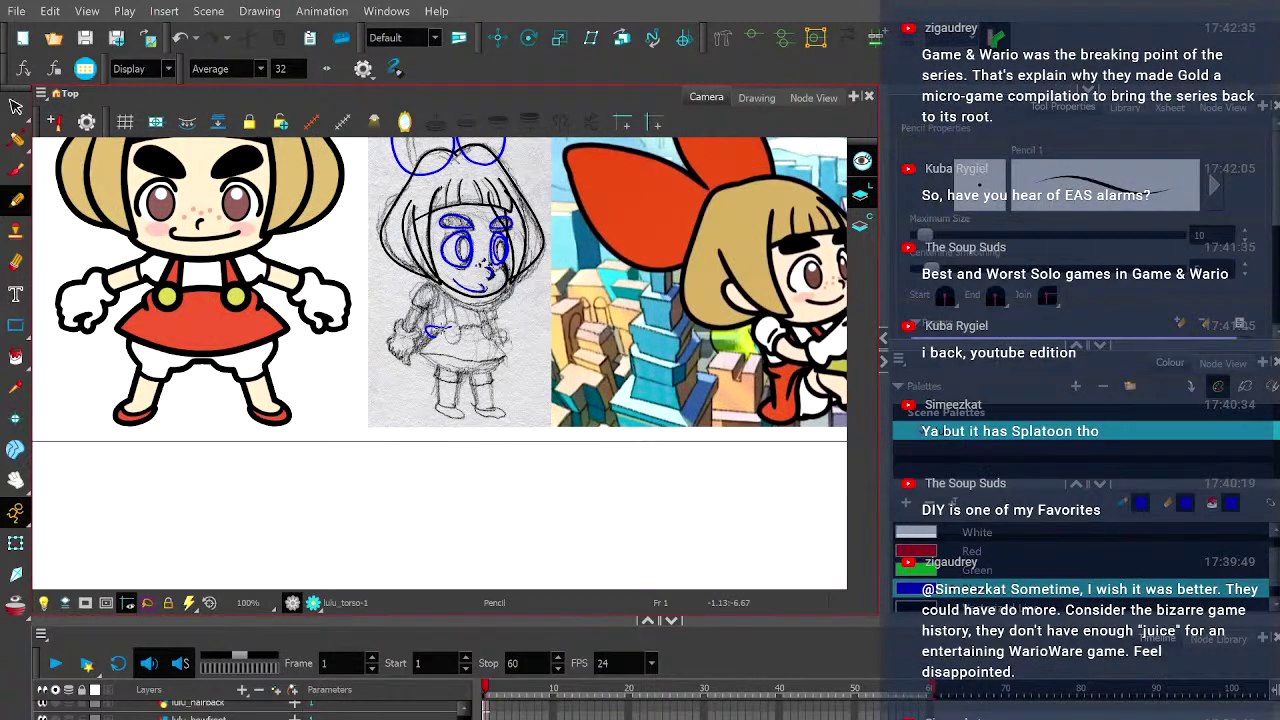
scroll(392, 325, down, 1)
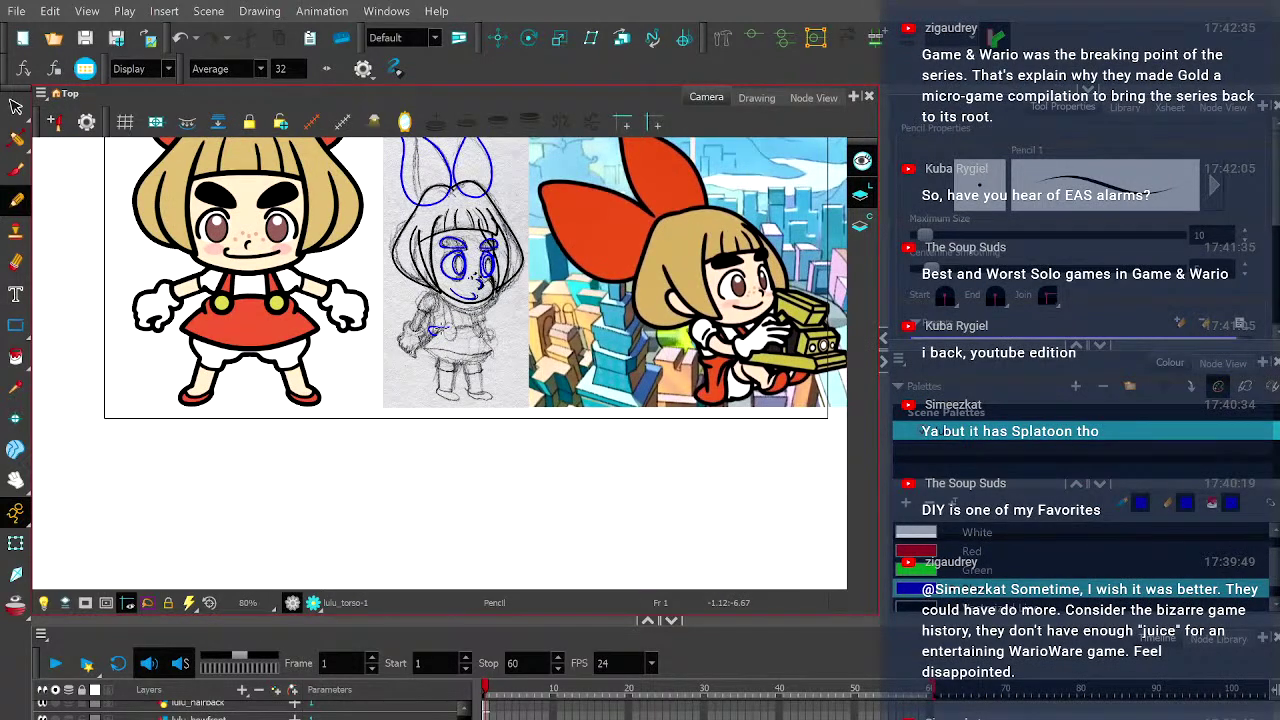
scroll(440, 328, up, 6)
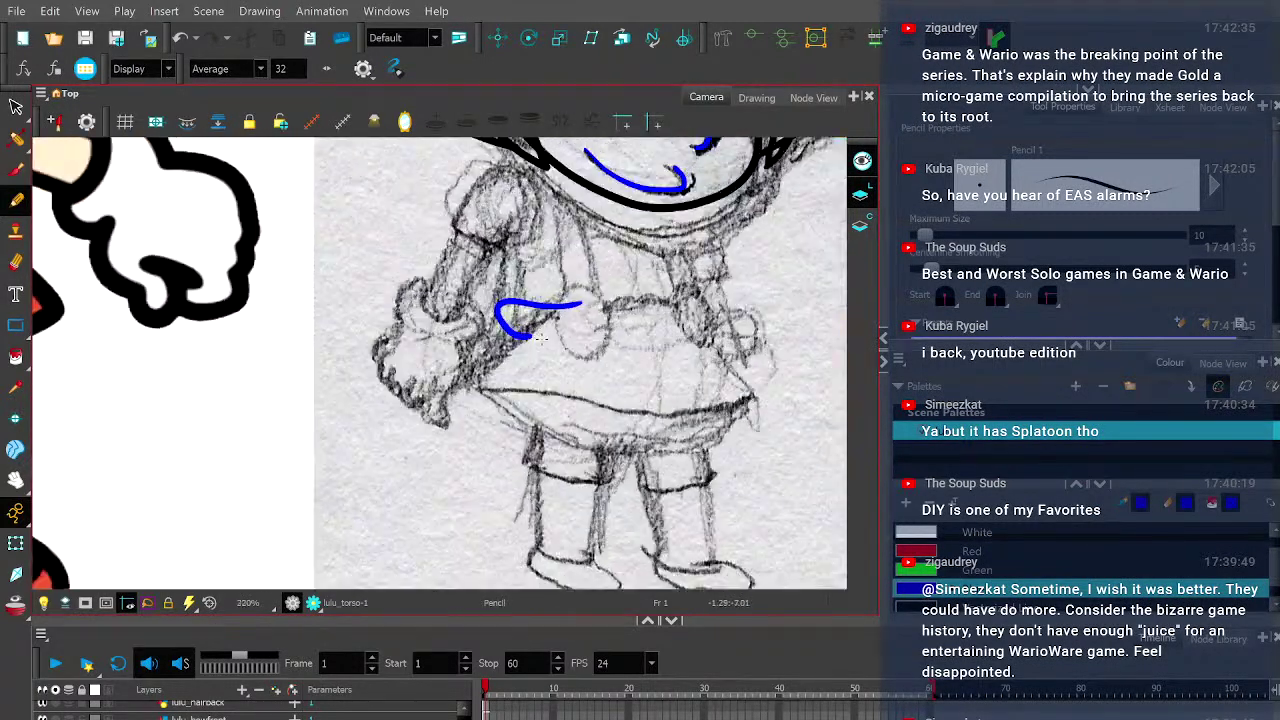
scroll(540, 338, up, 1)
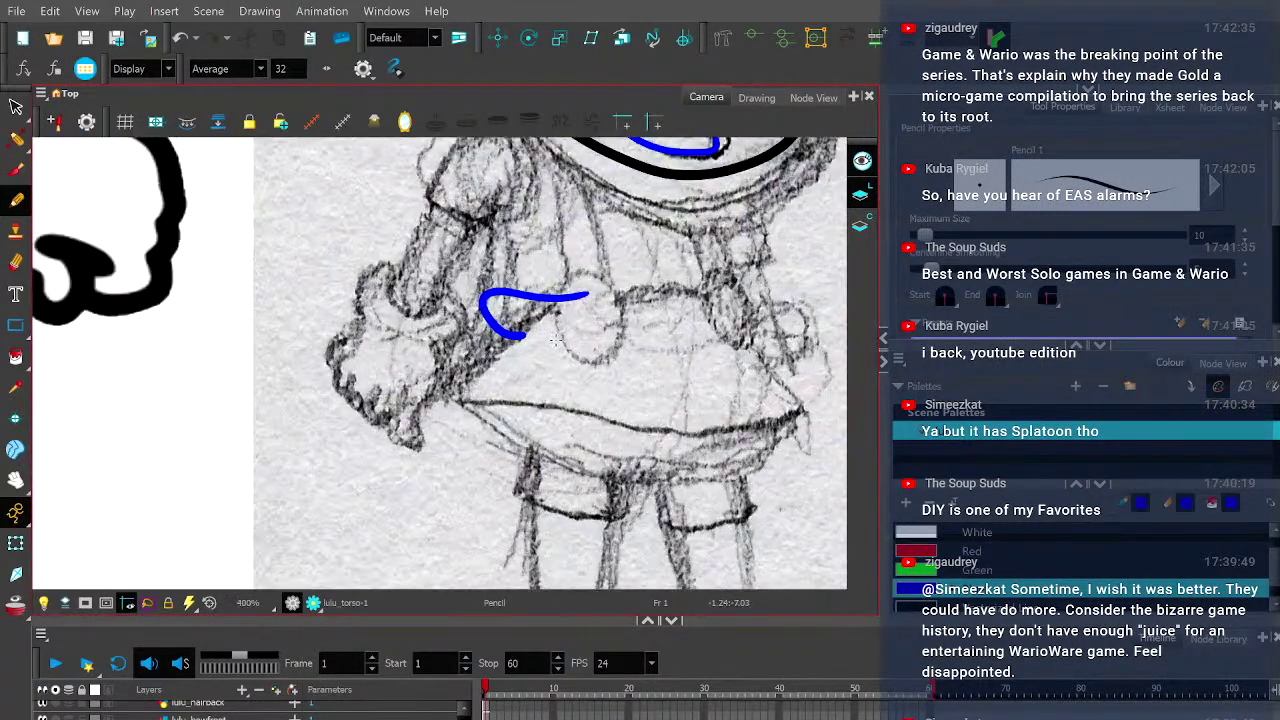
mouse_move(512, 320)
mouse_down()
mouse_move(478, 370)
mouse_move(540, 408)
mouse_move(695, 440)
mouse_move(811, 398)
mouse_up()
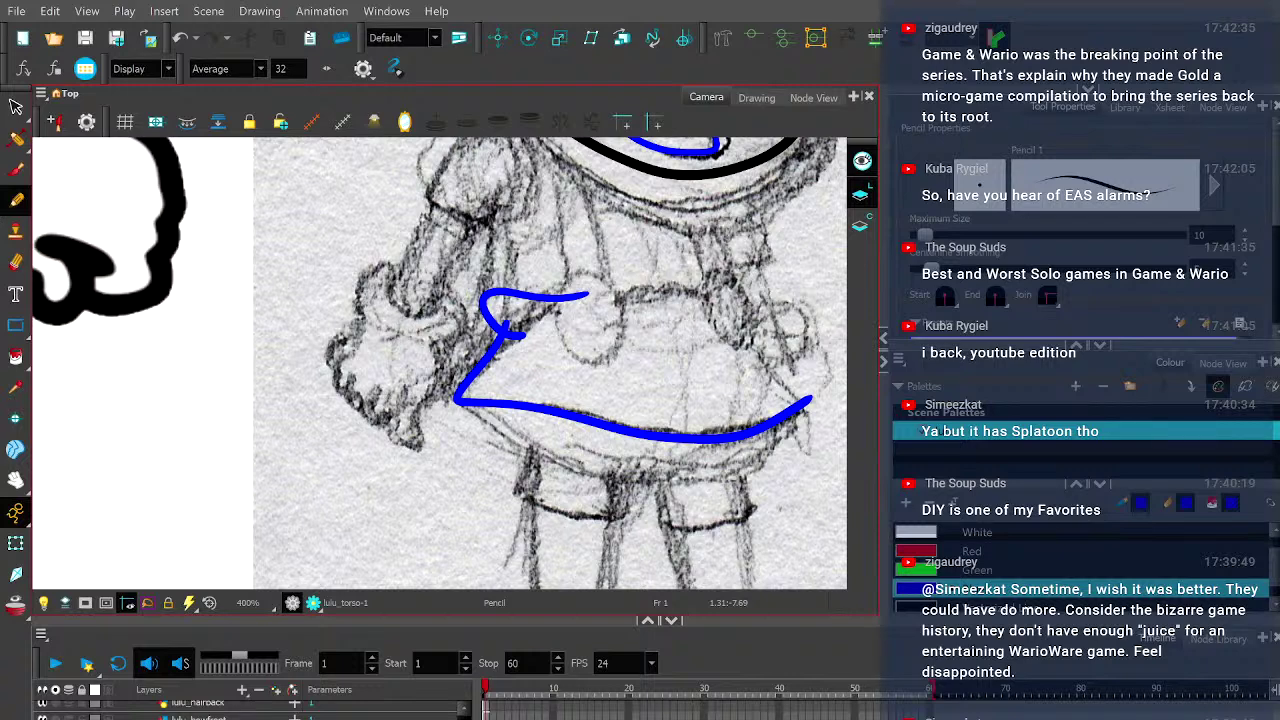
- Select the skirt hem line with the Contour Editor and extend the outline up the skirt's right side to the right button
click(16, 138)
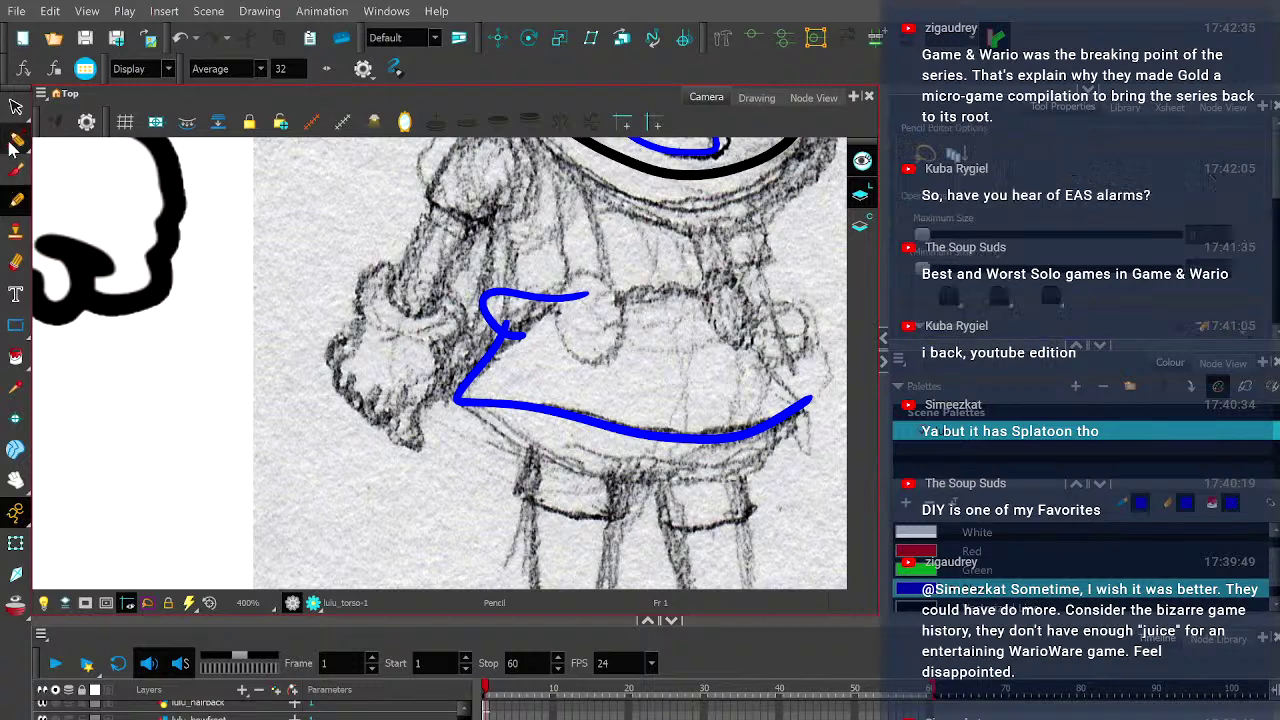
key(alt+q)
click(724, 433)
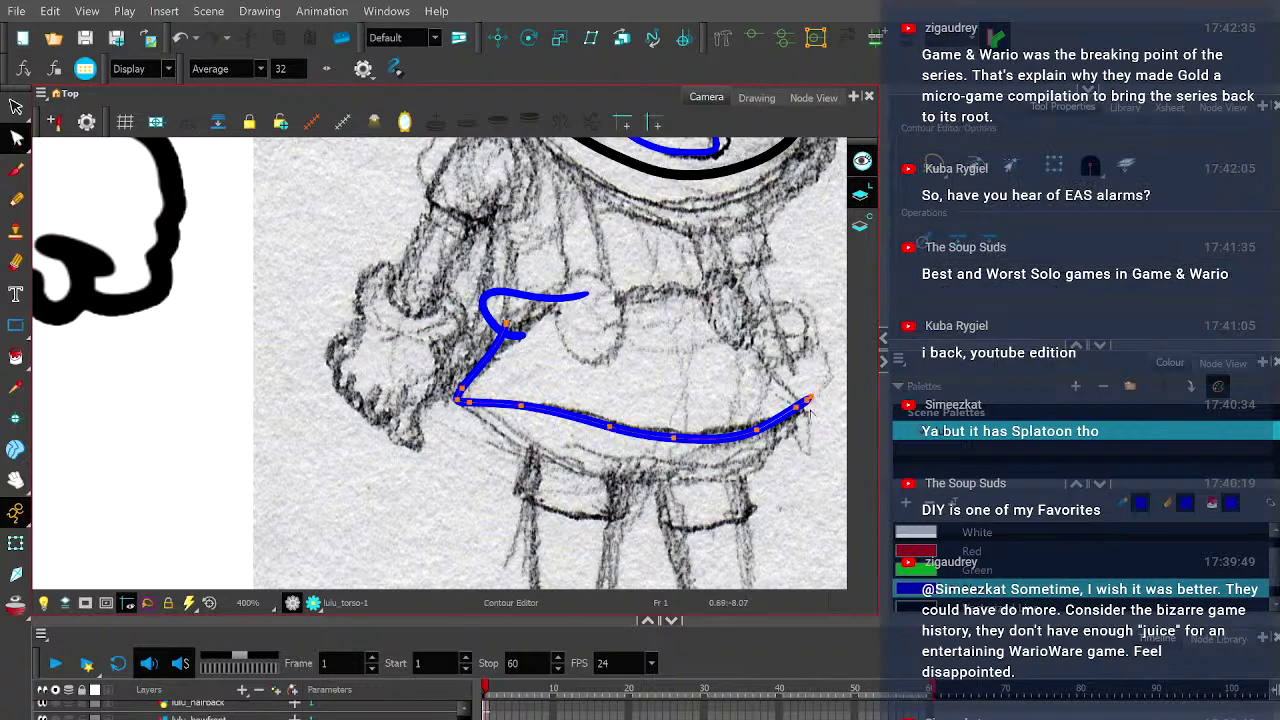
scroll(812, 410, up, 2)
drag(652, 240, 805, 390)
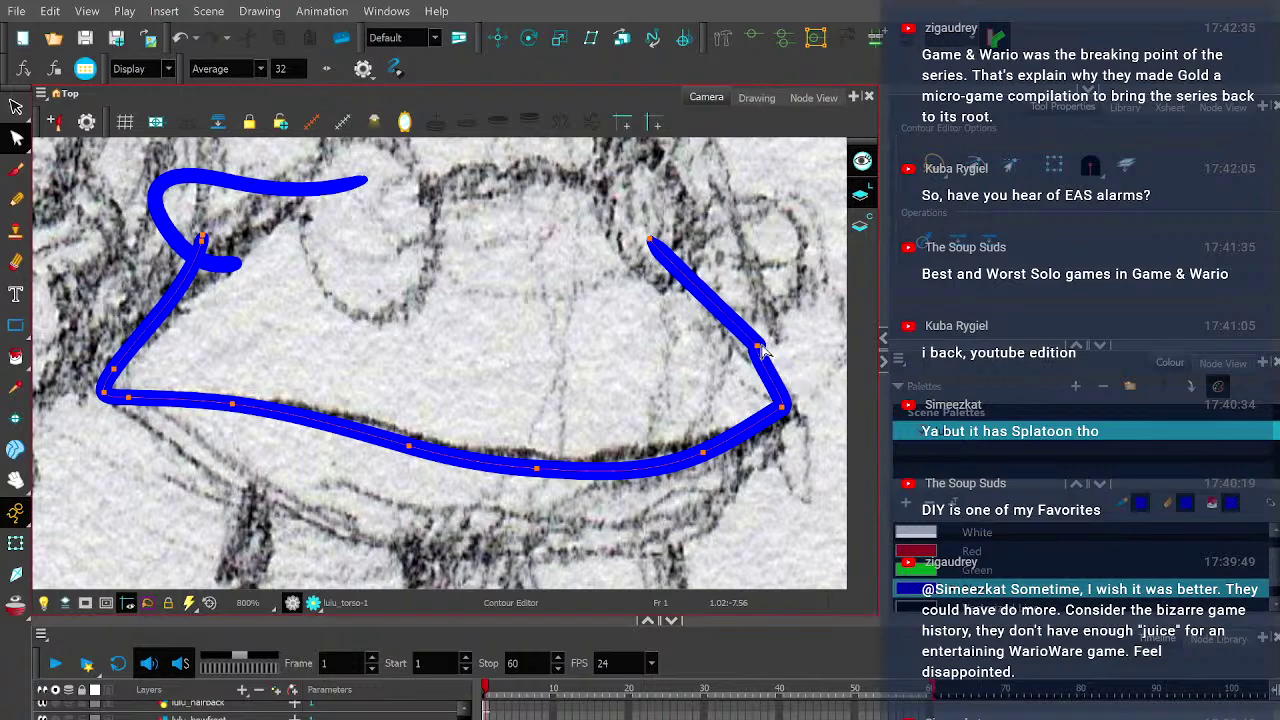
- Move the contour point on the skirt's right side inward to smooth the bend, and reactivate the Pencil tool
scroll(745, 358, up, 2)
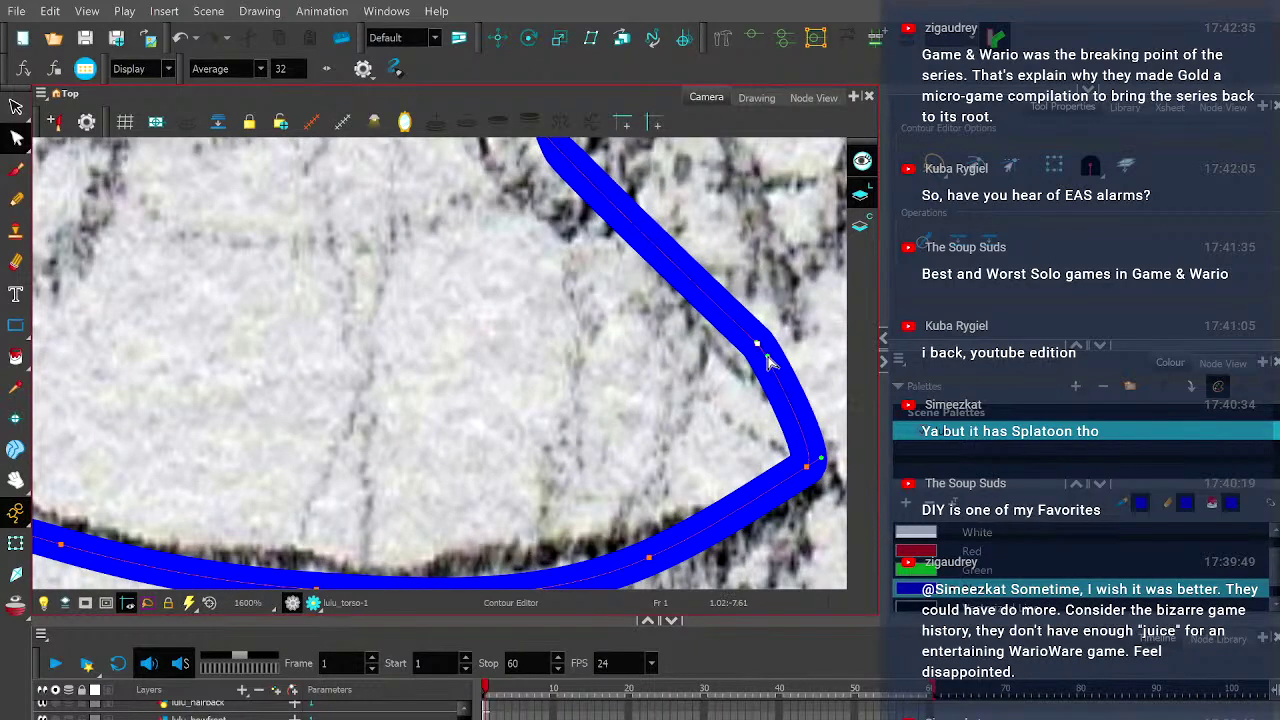
scroll(766, 352, up, 1)
scroll(766, 356, up, 4)
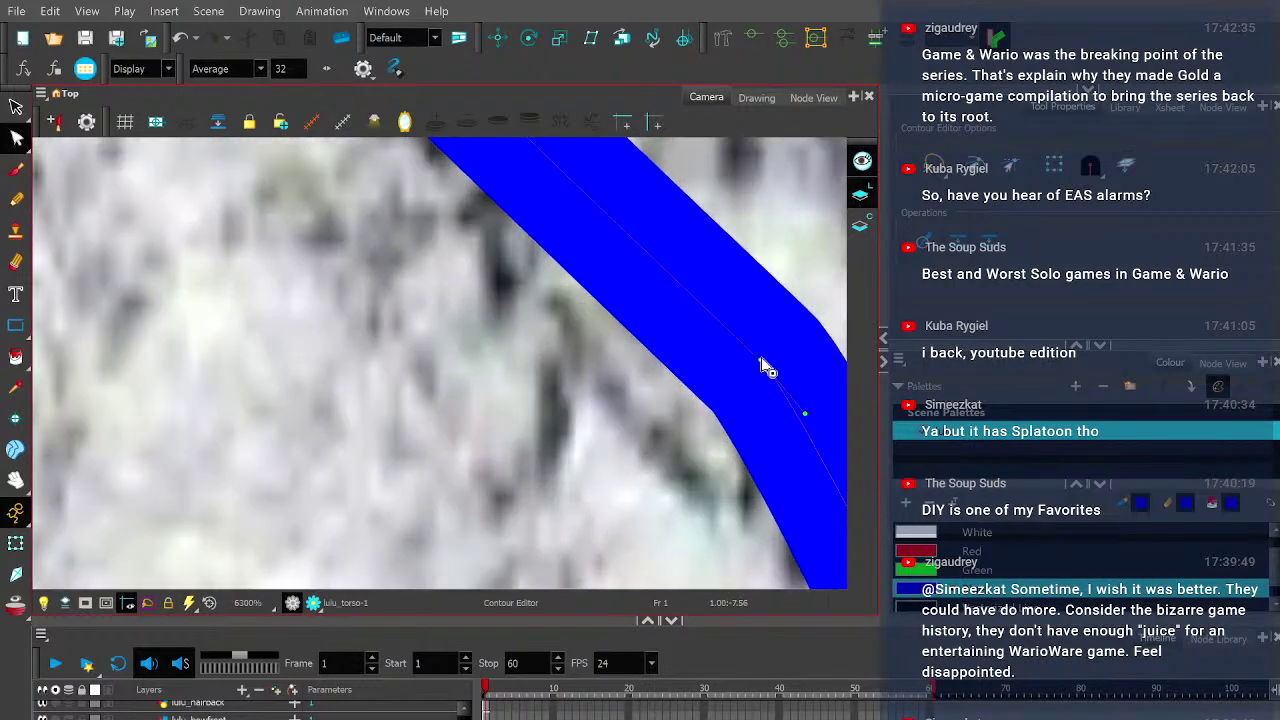
scroll(737, 337, down, 5)
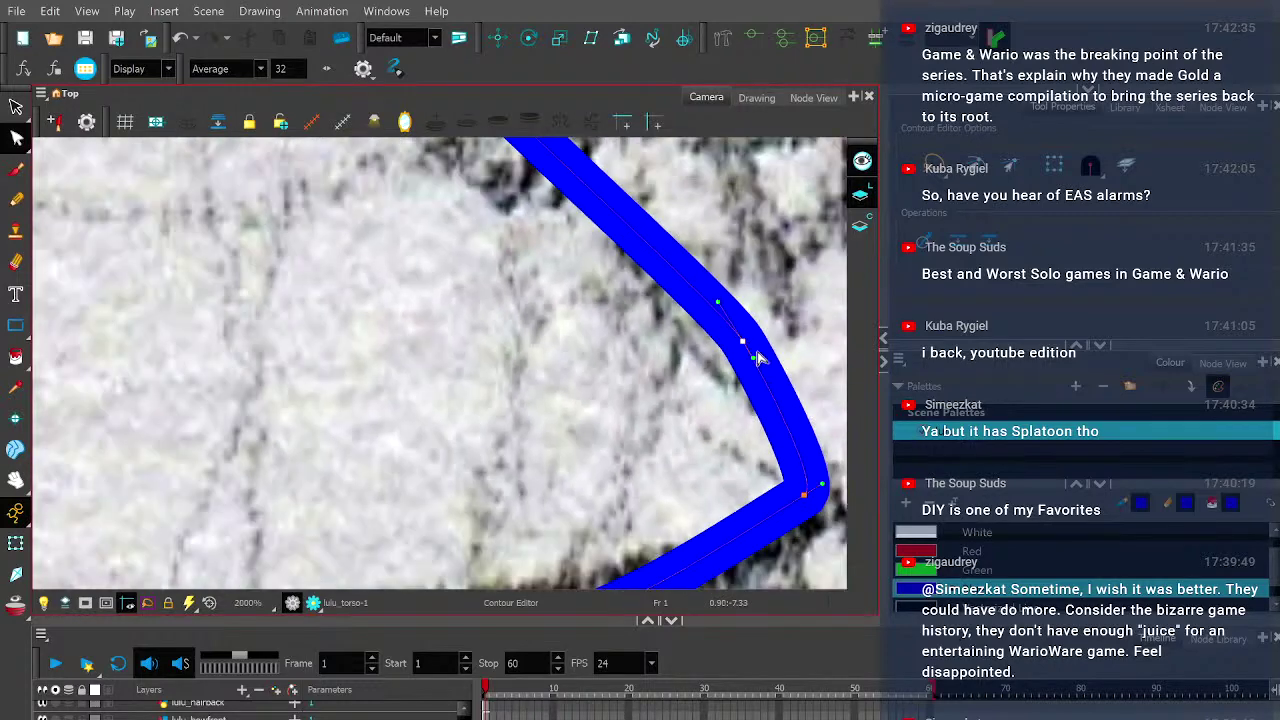
drag(742, 342, 720, 352)
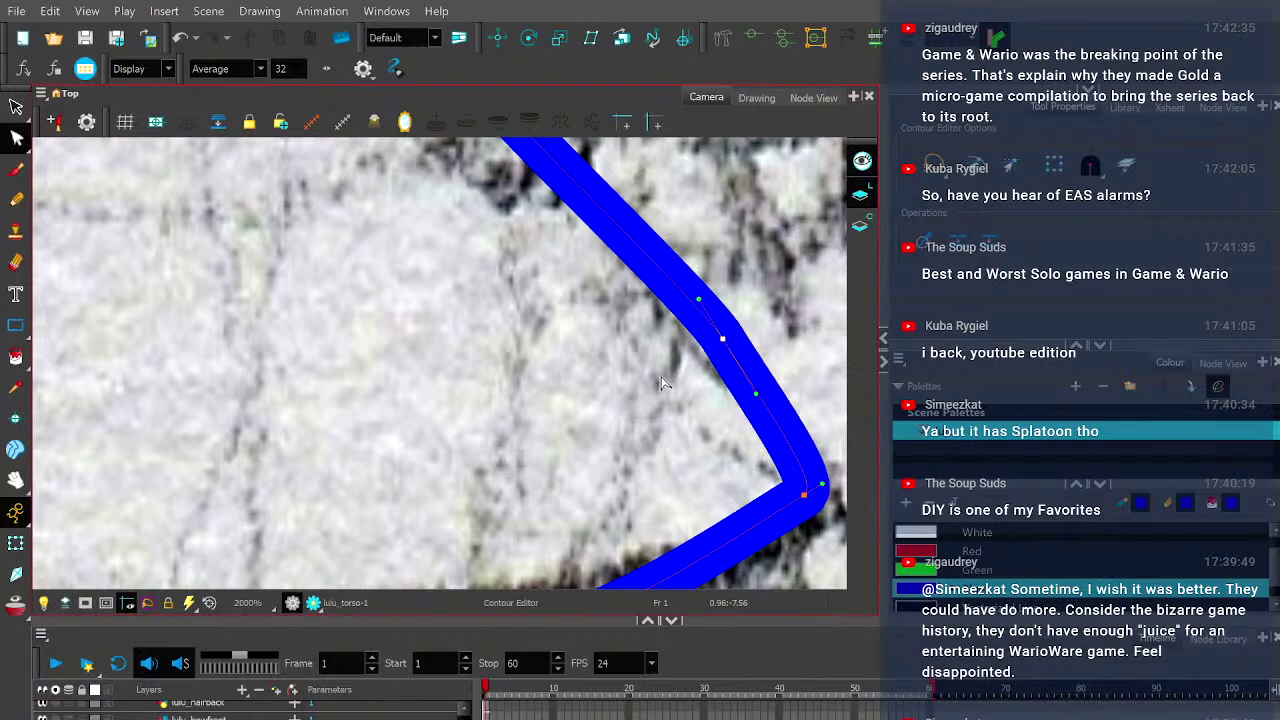
scroll(568, 292, down, 5)
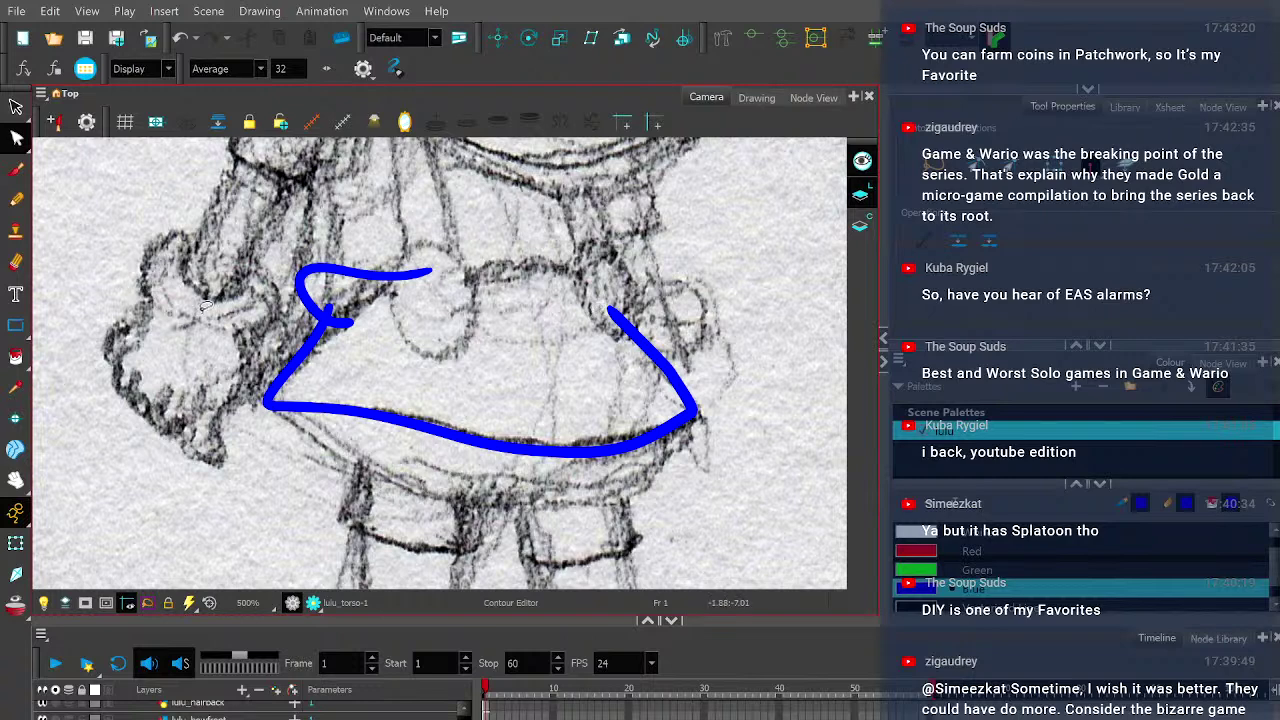
click(16, 199)
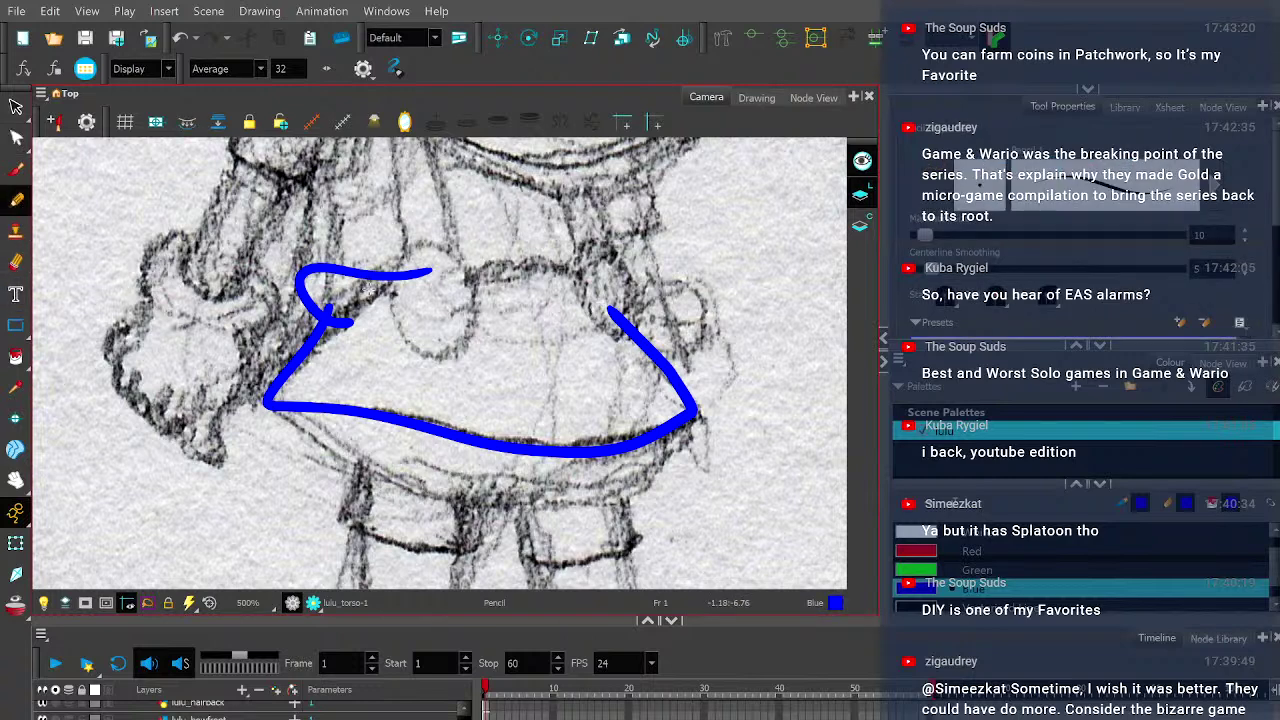
drag(427, 282, 479, 357)
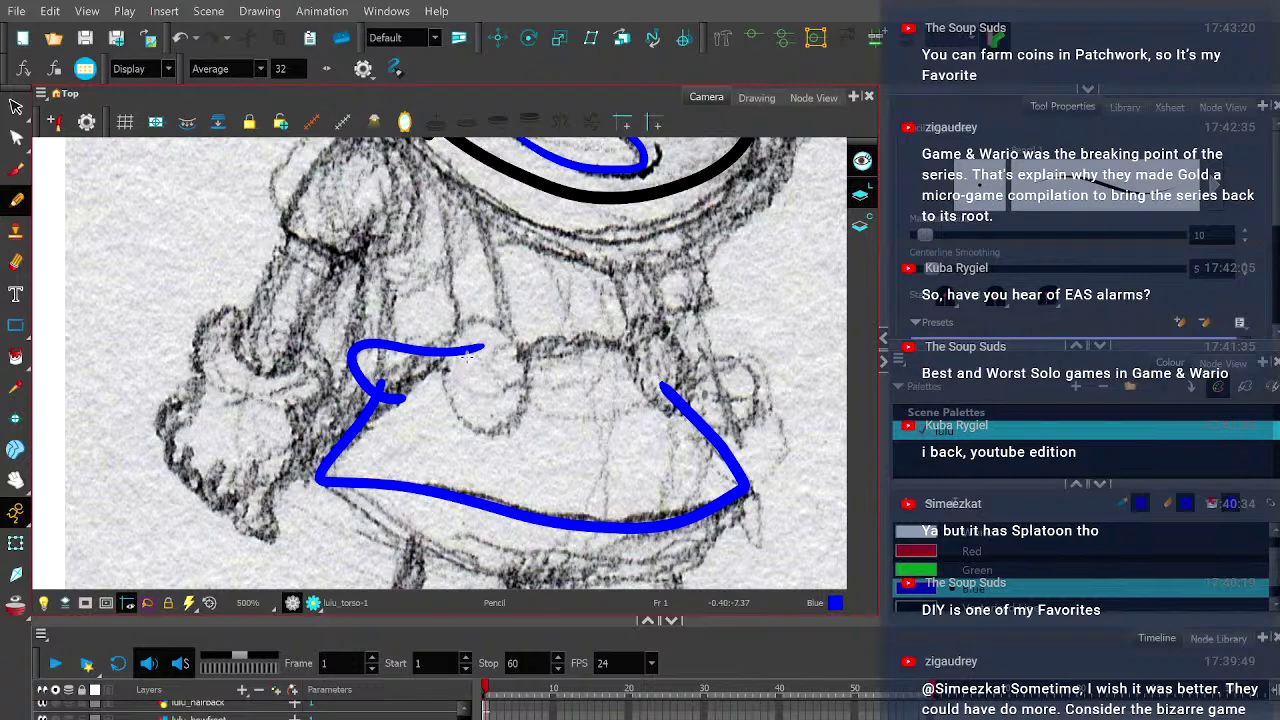
scroll(466, 355, up, 2)
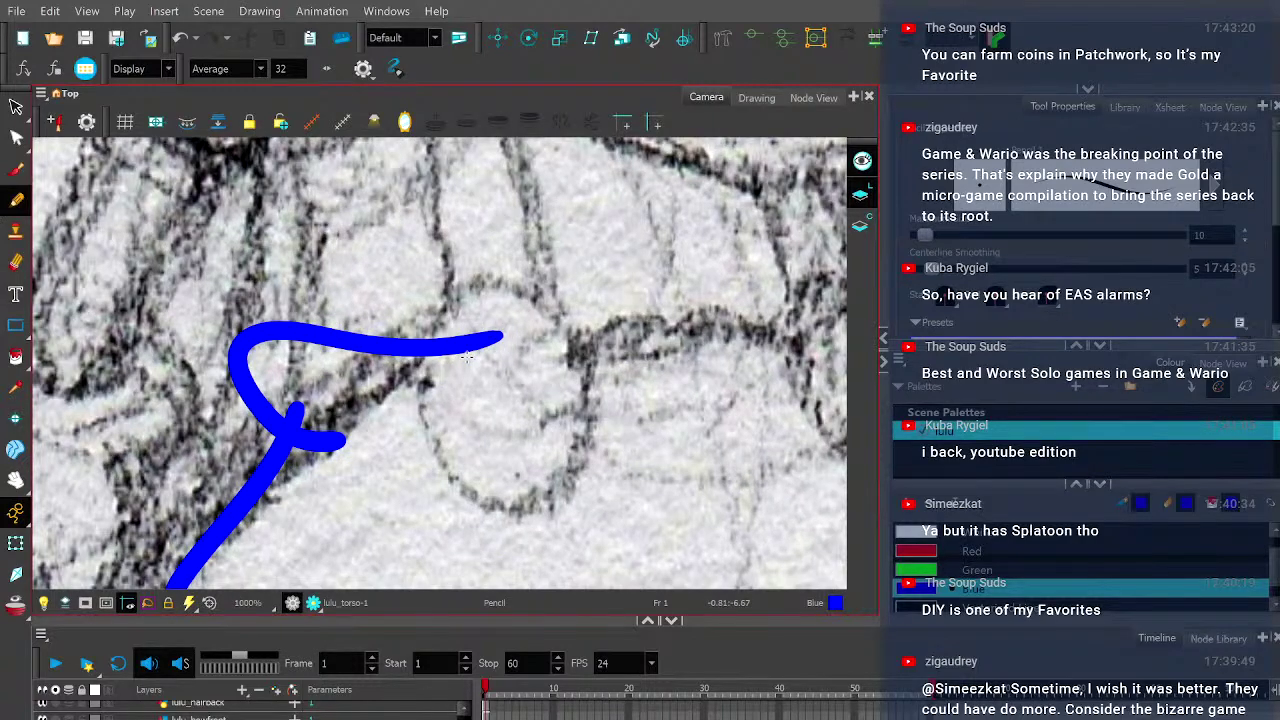
mouse_move(535, 512)
mouse_down()
mouse_move(456, 461)
mouse_move(423, 366)
mouse_move(470, 298)
mouse_up()
key(ctrl+z)
mouse_move(538, 506)
mouse_down()
mouse_move(459, 492)
mouse_move(421, 388)
mouse_move(463, 294)
mouse_move(520, 280)
mouse_up()
key(ctrl+z)
mouse_move(425, 405)
mouse_down()
mouse_move(441, 315)
mouse_move(491, 281)
mouse_move(556, 306)
mouse_up()
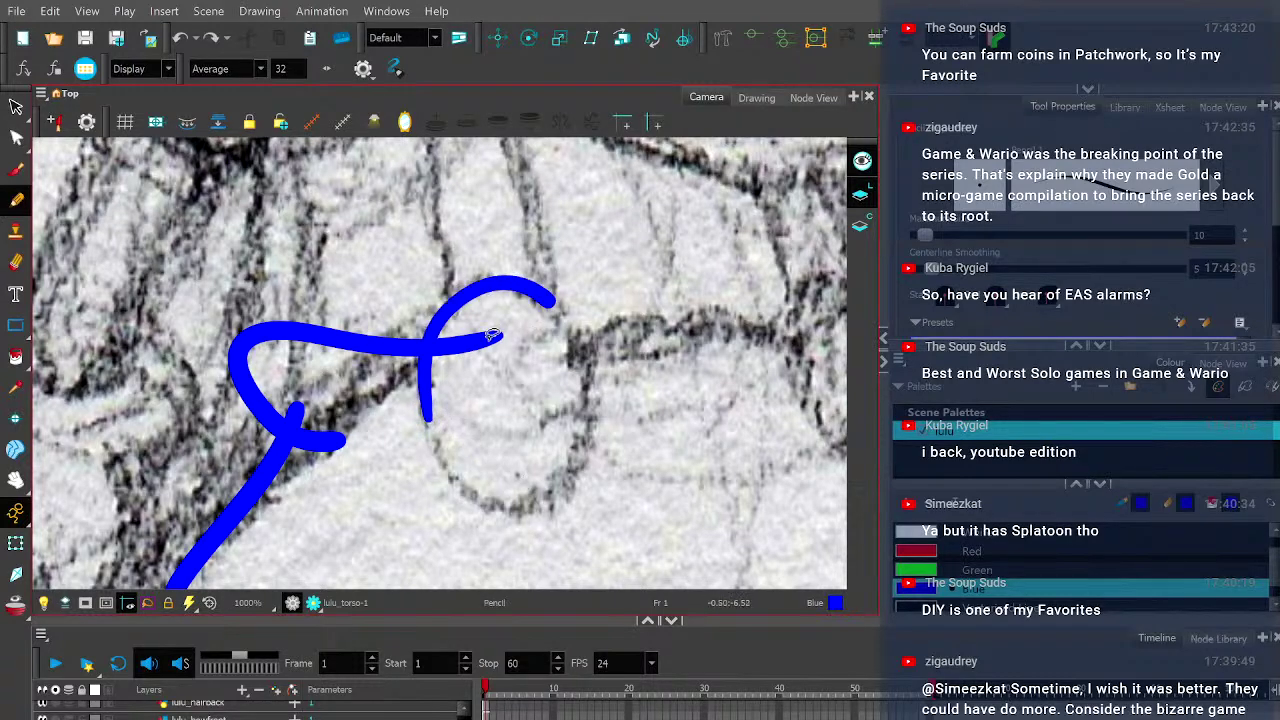
key(ctrl+z)
mouse_move(428, 420)
mouse_down()
mouse_move(454, 309)
mouse_move(514, 287)
mouse_move(565, 315)
mouse_up()
key(ctrl+z)
- Trace the two strap buttons at the skirt's waist as closed ovals, undoing unsatisfactory strokes
mouse_move(540, 505)
mouse_down()
mouse_move(443, 453)
mouse_move(430, 368)
mouse_move(482, 298)
mouse_move(546, 315)
mouse_move(585, 412)
mouse_move(563, 486)
mouse_move(525, 502)
mouse_up()
drag(541, 453, 293, 453)
mouse_move(628, 482)
mouse_down()
mouse_move(546, 406)
mouse_move(544, 311)
mouse_move(596, 283)
mouse_move(644, 335)
mouse_move(659, 424)
mouse_move(622, 478)
mouse_move(574, 444)
mouse_move(538, 368)
mouse_move(566, 298)
mouse_move(616, 290)
mouse_move(660, 375)
mouse_move(661, 443)
mouse_move(639, 473)
mouse_move(623, 478)
mouse_move(562, 438)
mouse_move(530, 336)
mouse_move(569, 278)
mouse_move(579, 459)
mouse_move(532, 364)
mouse_move(556, 293)
mouse_move(614, 298)
mouse_move(652, 356)
mouse_move(666, 426)
mouse_move(622, 476)
mouse_up()
key(ctrl+z)
key(ctrl+z)
key(ctrl+z)
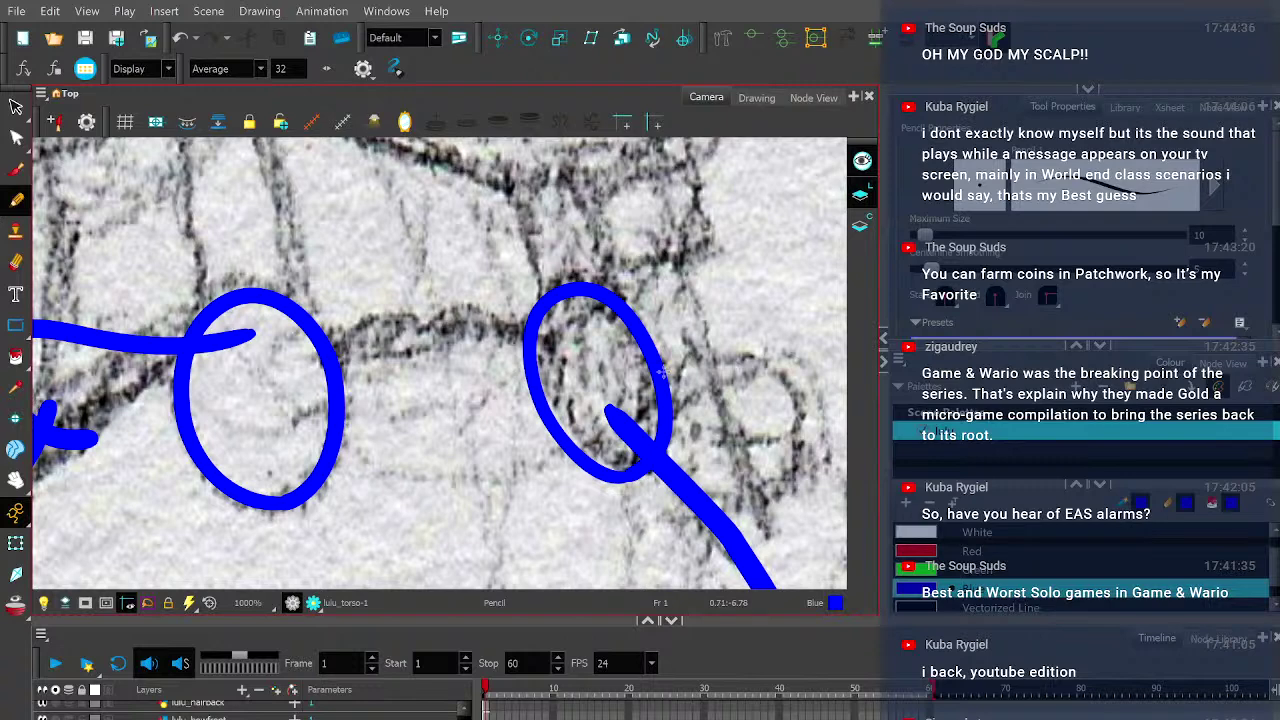
- Cut away the line ends overlapping both oval buttons and the one protruding past the curled waist corner
click(16, 105)
drag(230, 345, 210, 335)
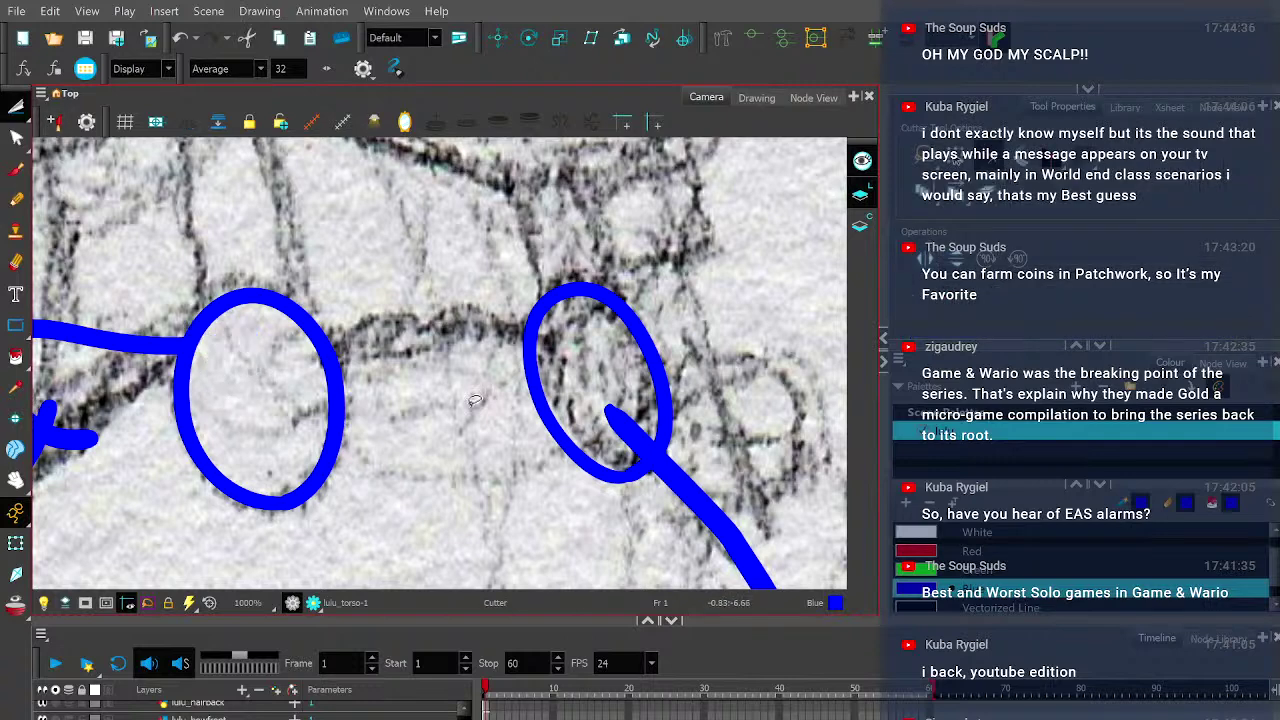
drag(610, 410, 626, 412)
scroll(626, 412, down, 2)
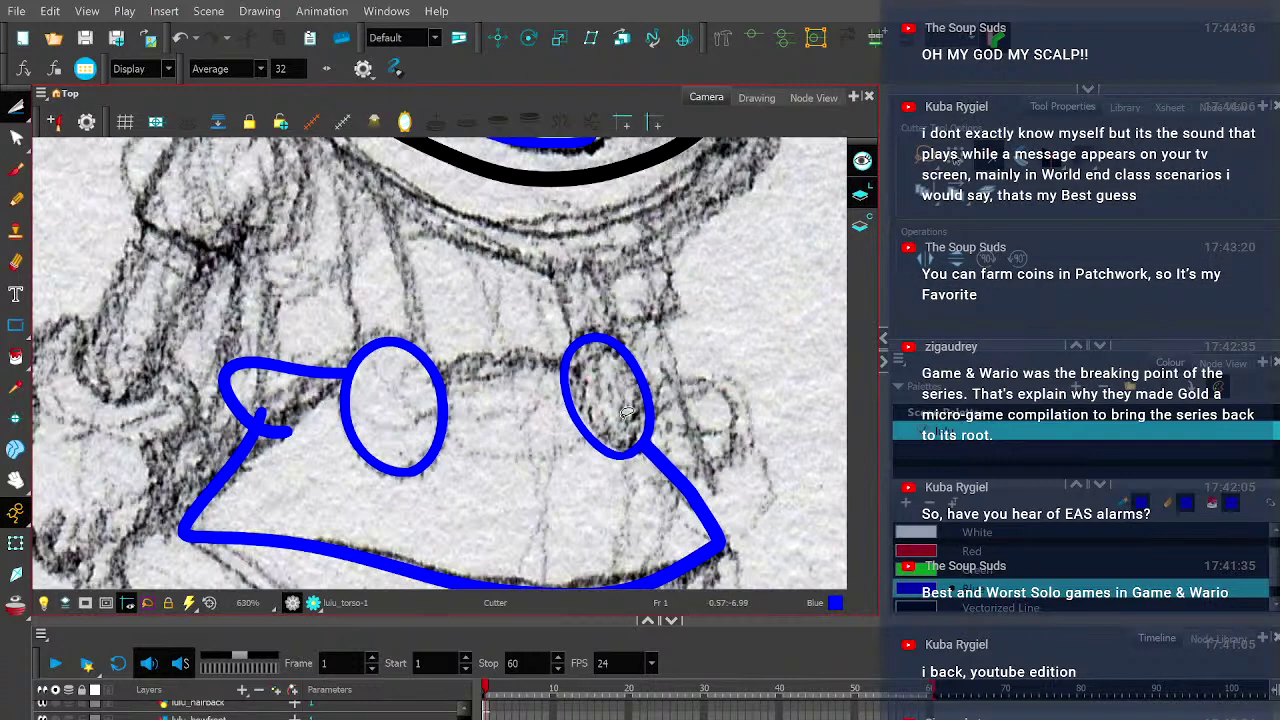
mouse_move(282, 402)
mouse_down()
mouse_move(250, 428)
mouse_move(272, 410)
mouse_up()
- Compare the skirt with the colour references and trace the arched waistline between the two oval buttons with the Pencil tool
click(16, 199)
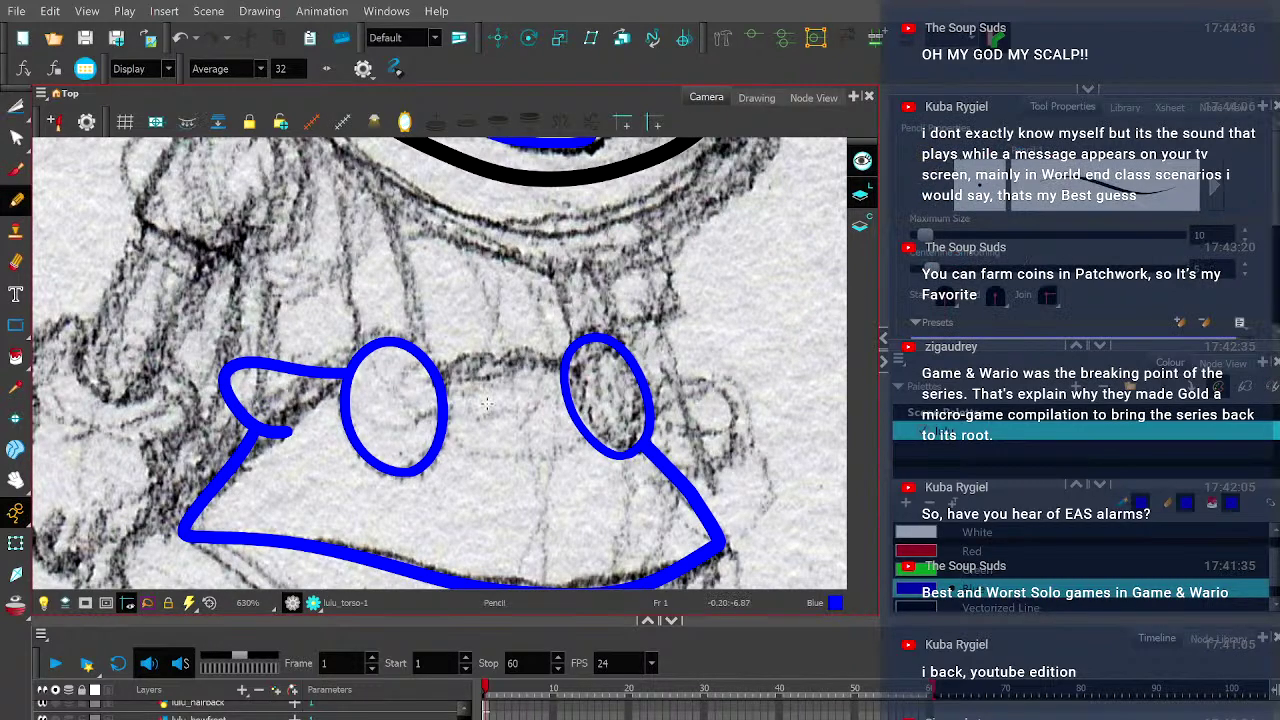
scroll(566, 418, down, 6)
mouse_move(566, 418)
mouse_down()
mouse_move(230, 300)
mouse_move(176, 312)
mouse_move(626, 314)
mouse_move(616, 320)
mouse_up()
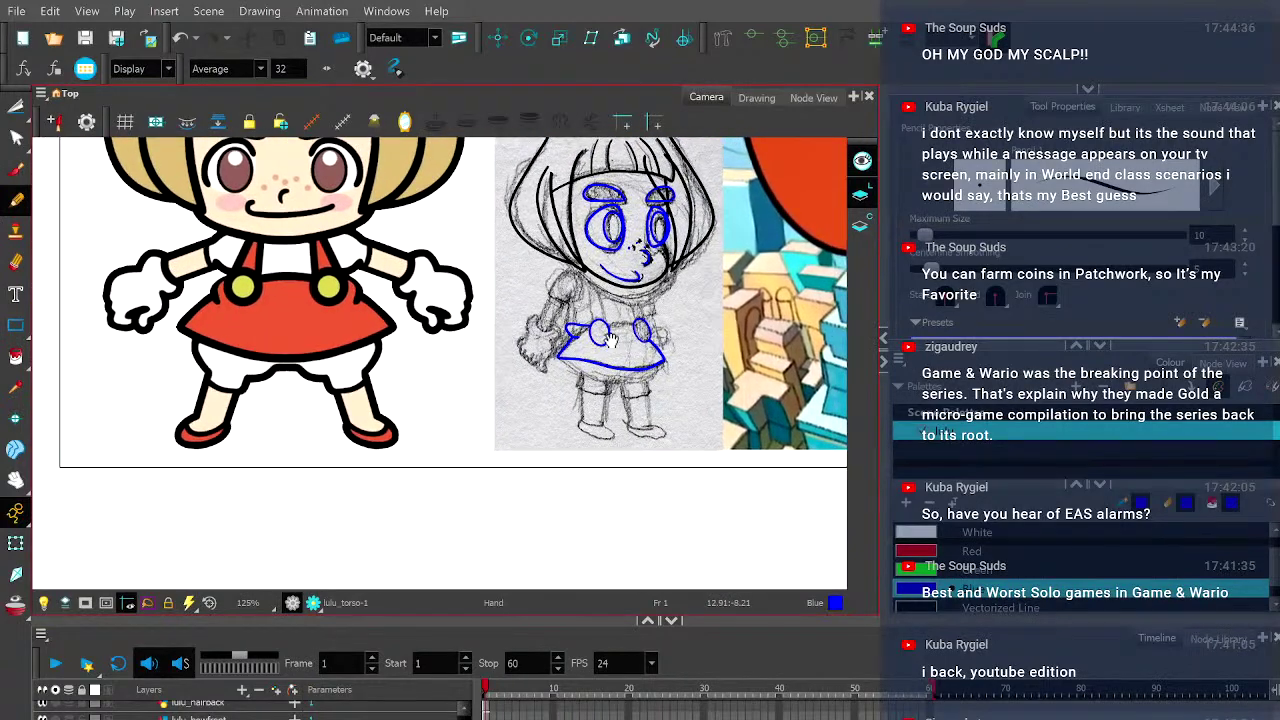
scroll(630, 337, up, 3)
scroll(630, 338, up, 3)
scroll(630, 338, down, 5)
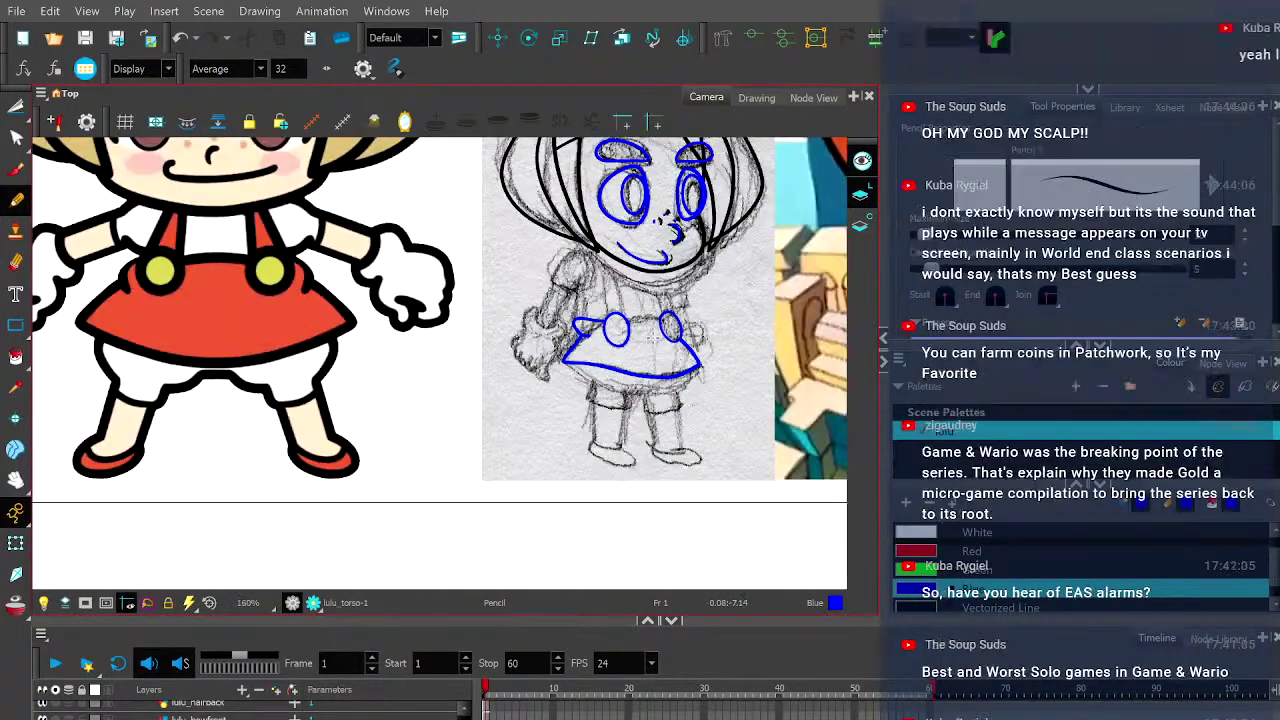
mouse_move(651, 337)
mouse_down()
mouse_move(350, 335)
mouse_move(556, 346)
mouse_up()
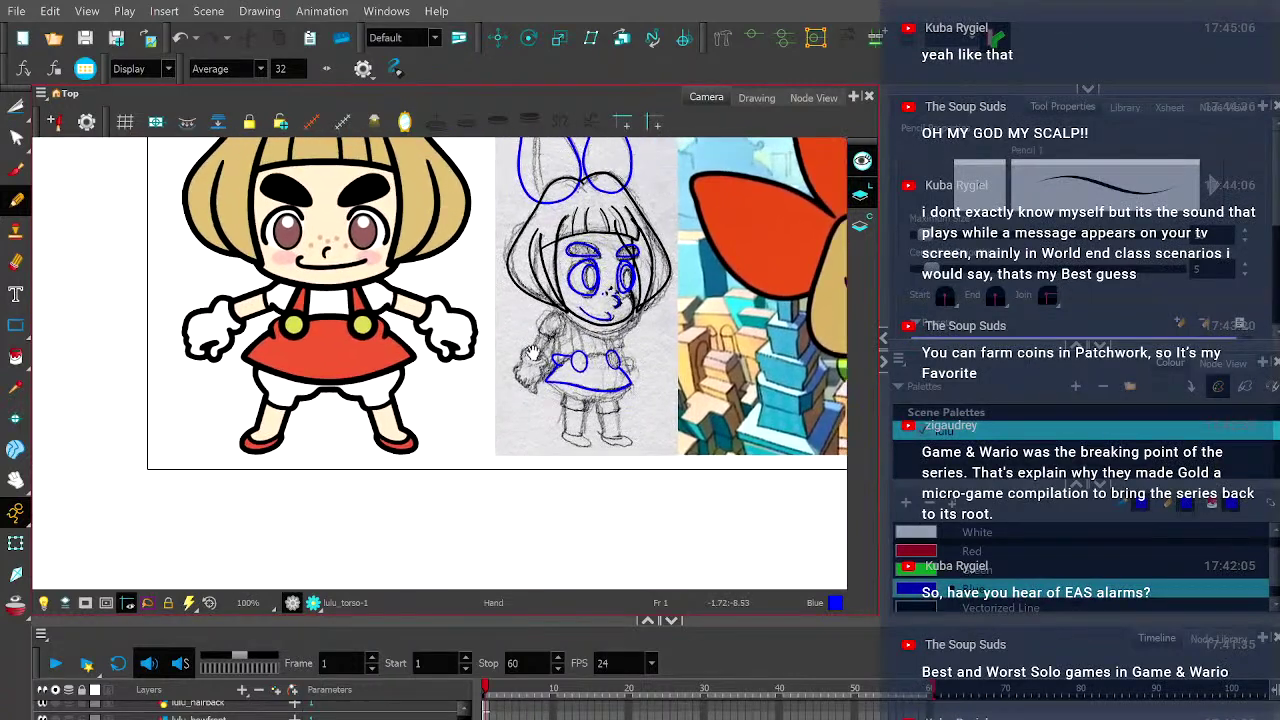
scroll(598, 350, up, 6)
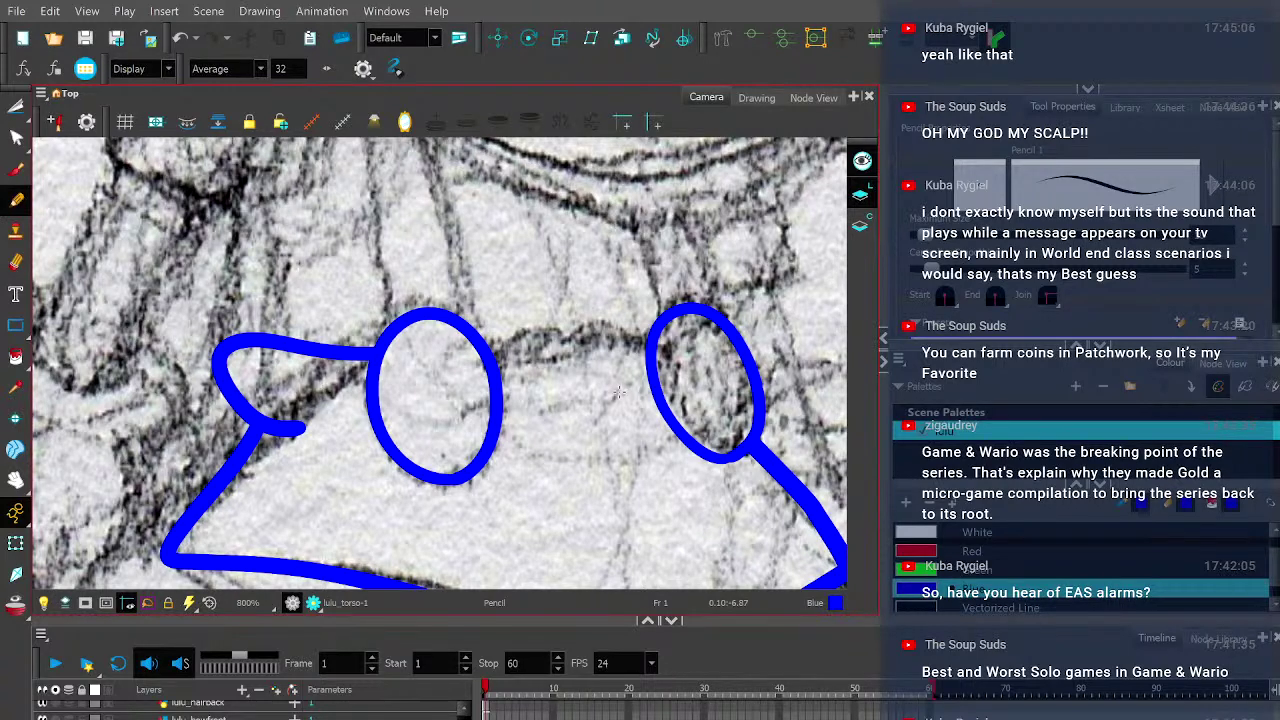
drag(482, 350, 655, 346)
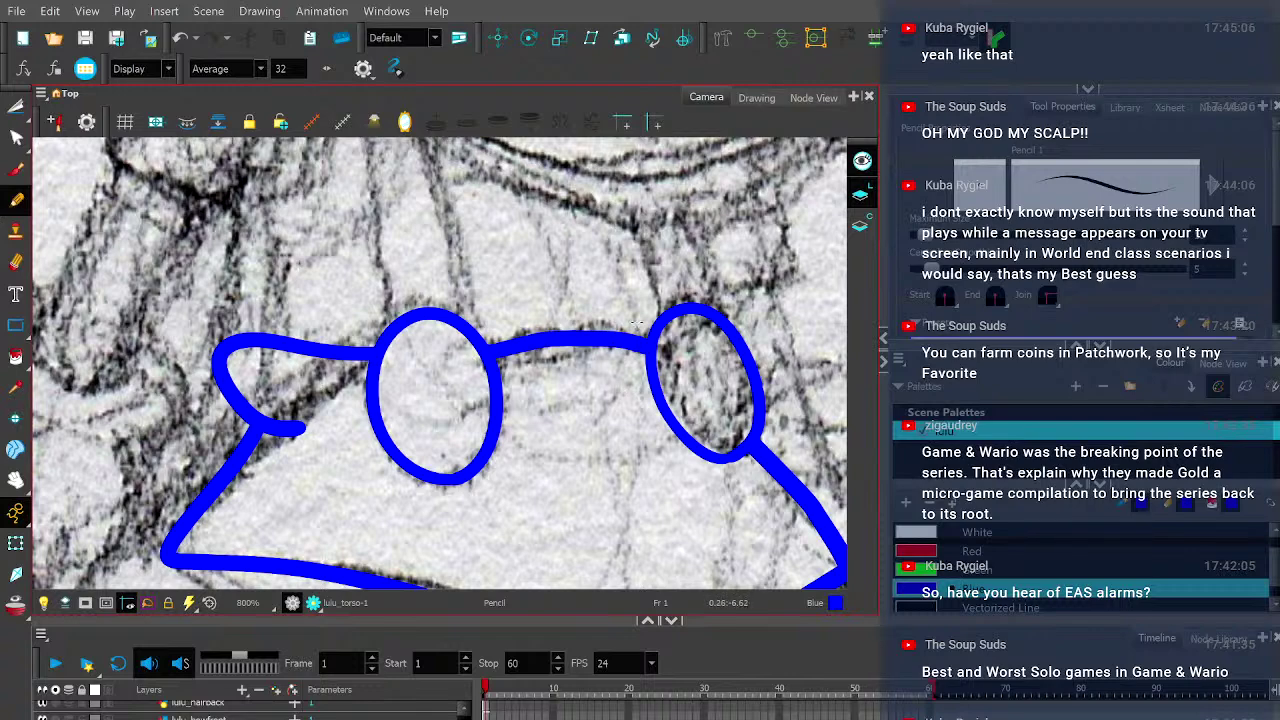
- Trace the rounded lower edge of the bloomers as one curve beneath the skirt hem, from side to side
scroll(440, 364, down, 8)
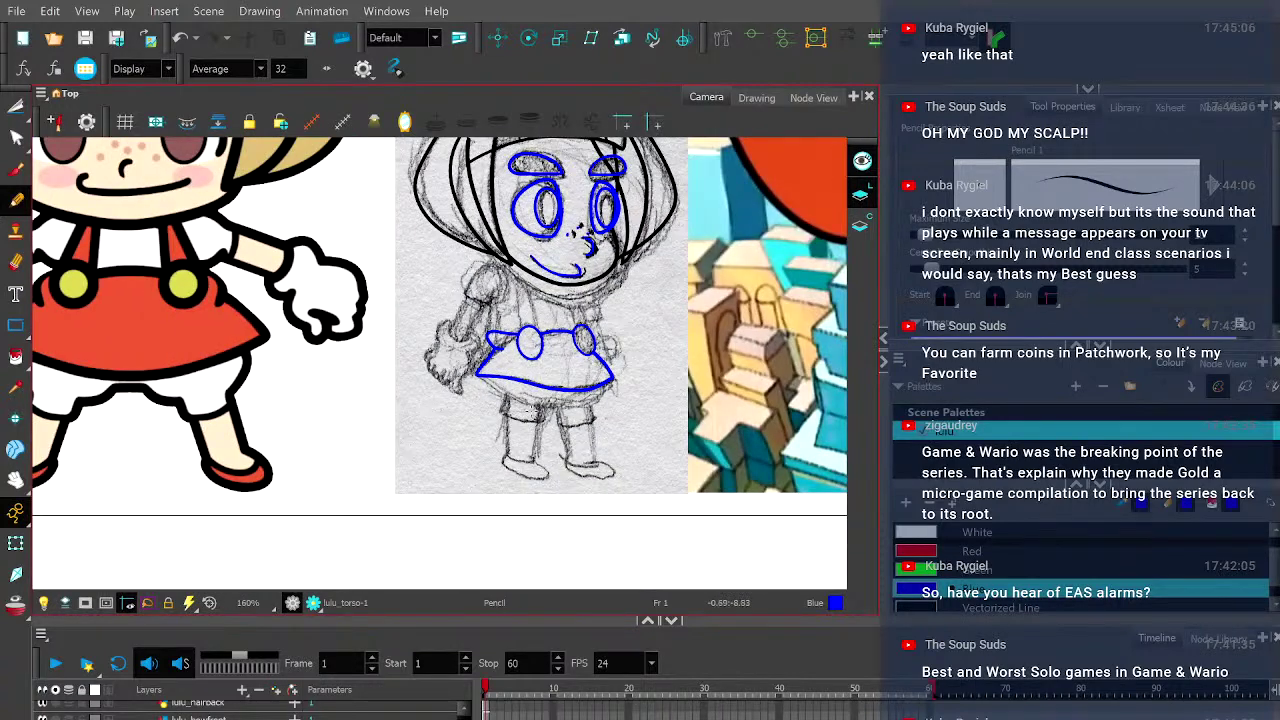
scroll(533, 406, down, 1)
scroll(533, 408, up, 9)
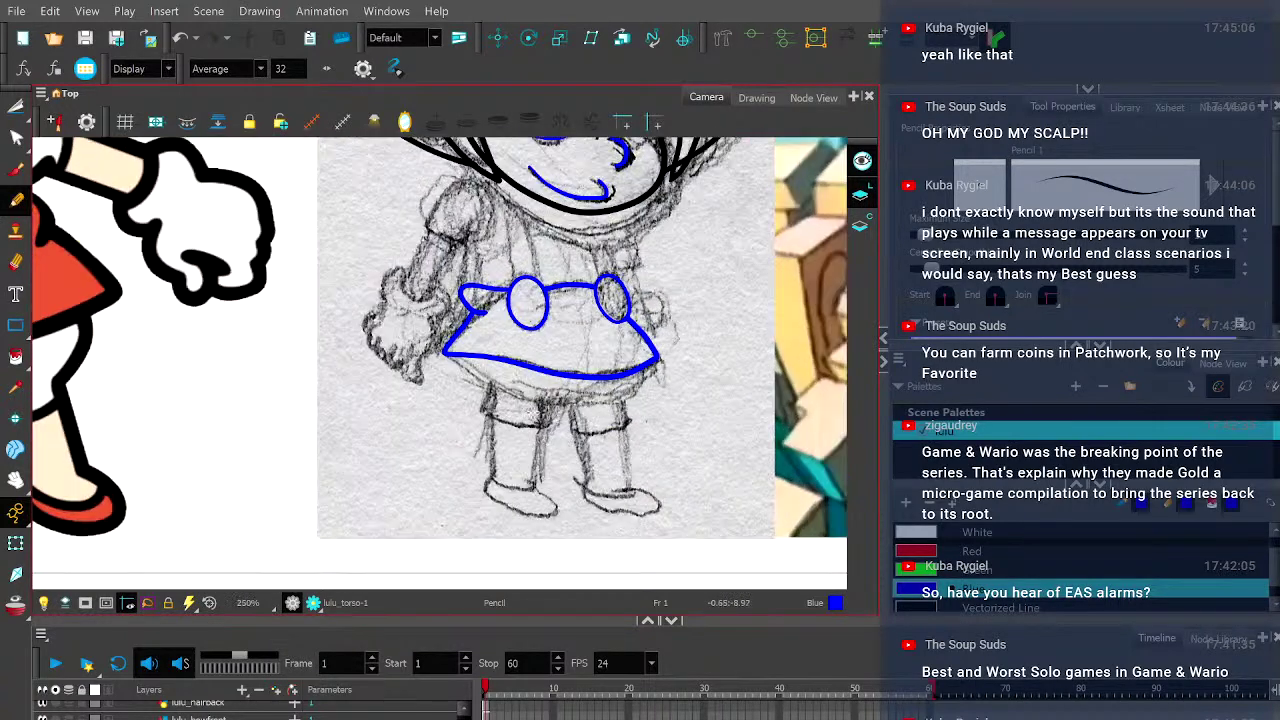
mouse_move(552, 385)
mouse_down()
mouse_move(558, 401)
mouse_move(766, 403)
mouse_move(343, 414)
mouse_move(480, 356)
mouse_move(408, 371)
mouse_up()
mouse_move(276, 316)
mouse_down()
mouse_move(285, 359)
mouse_move(328, 395)
mouse_move(416, 433)
mouse_move(517, 438)
mouse_move(598, 418)
mouse_move(642, 348)
mouse_up()
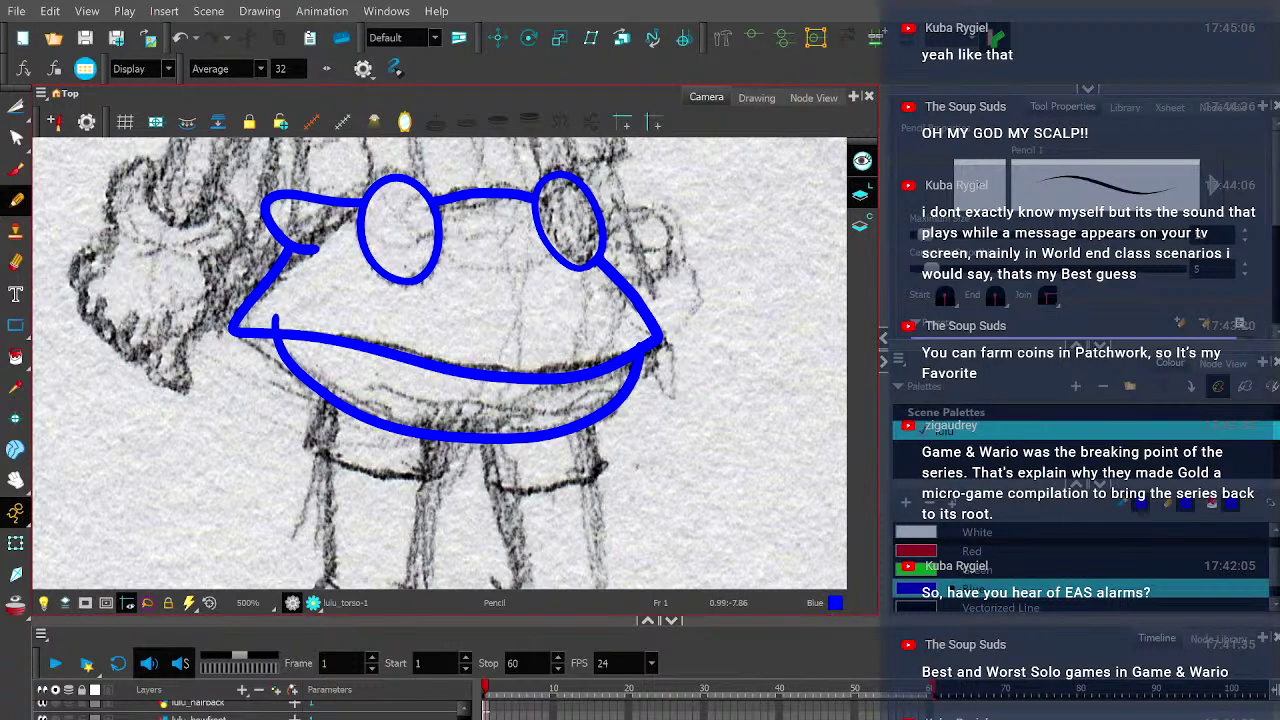
- Cut away both ends of the bloomers curve where they protrude above the skirt hem
click(16, 105)
scroll(266, 318, up, 2)
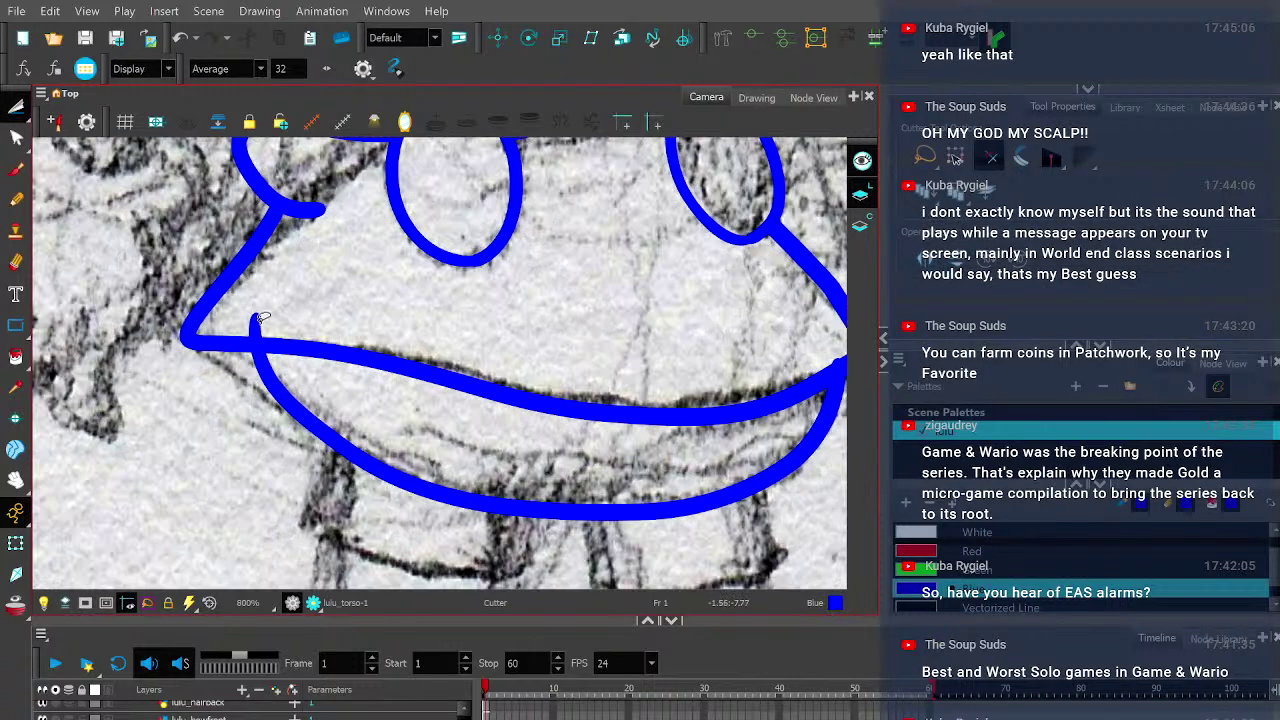
scroll(426, 335, down, 4)
scroll(604, 346, up, 3)
scroll(604, 346, up, 5)
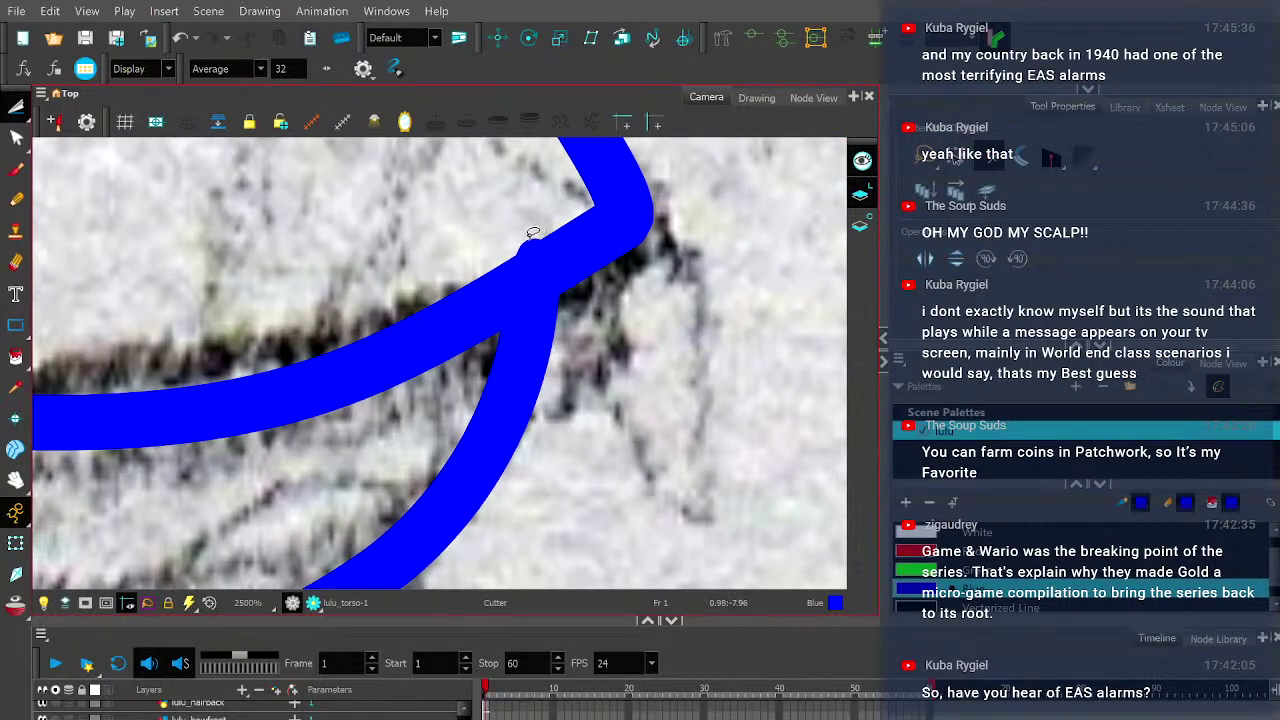
scroll(520, 280, down, 11)
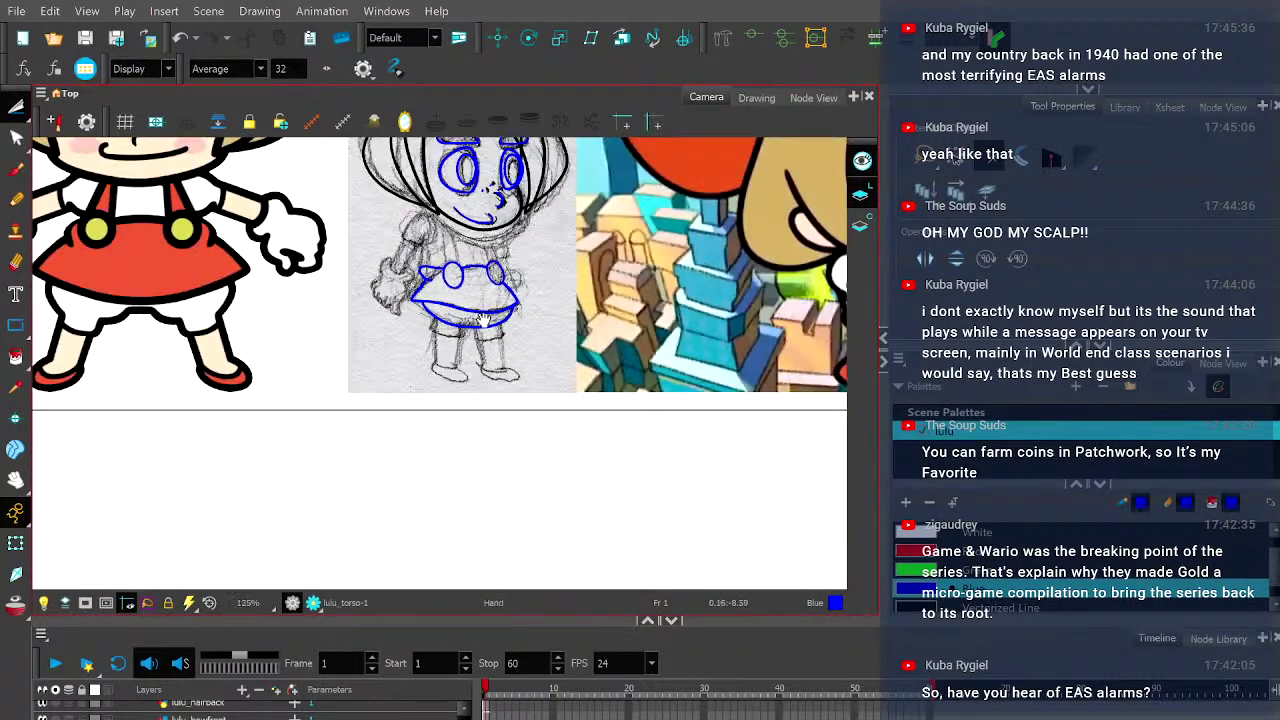
- Trace the upper body with the Pencil tool as a tall arch from the skirt's waist up behind the face
drag(483, 318, 538, 428)
click(14, 197)
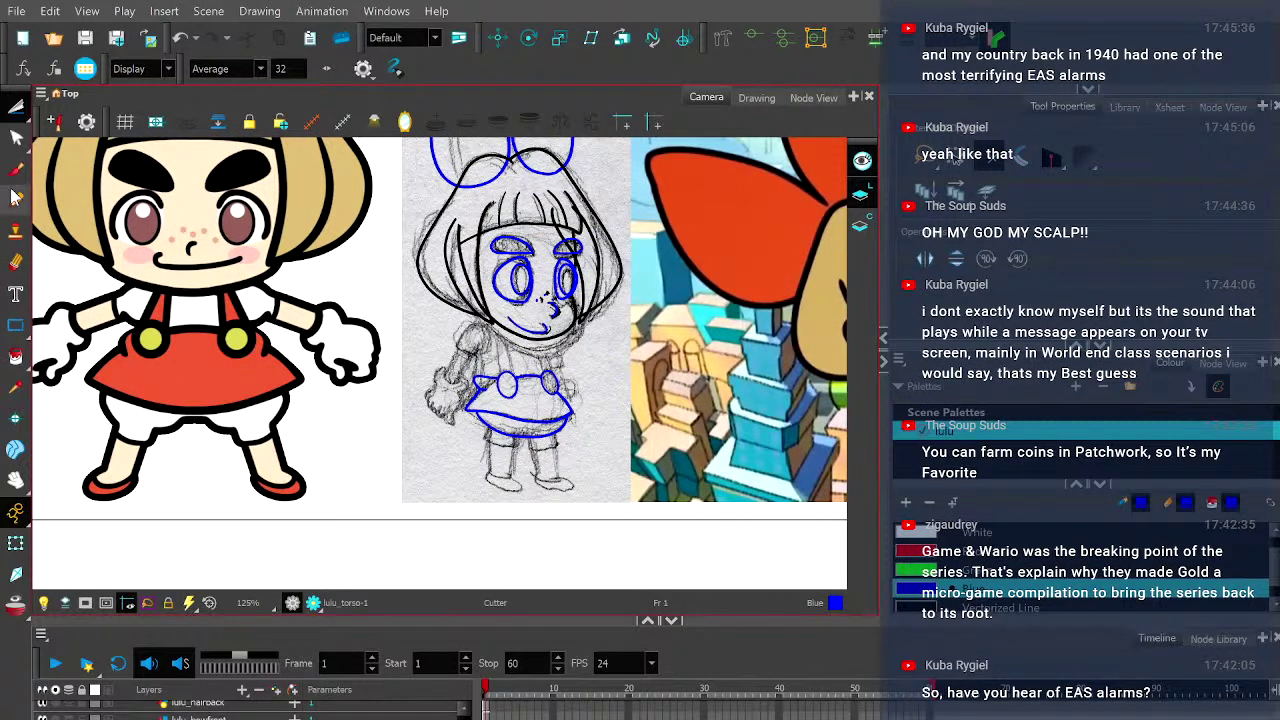
click(14, 197)
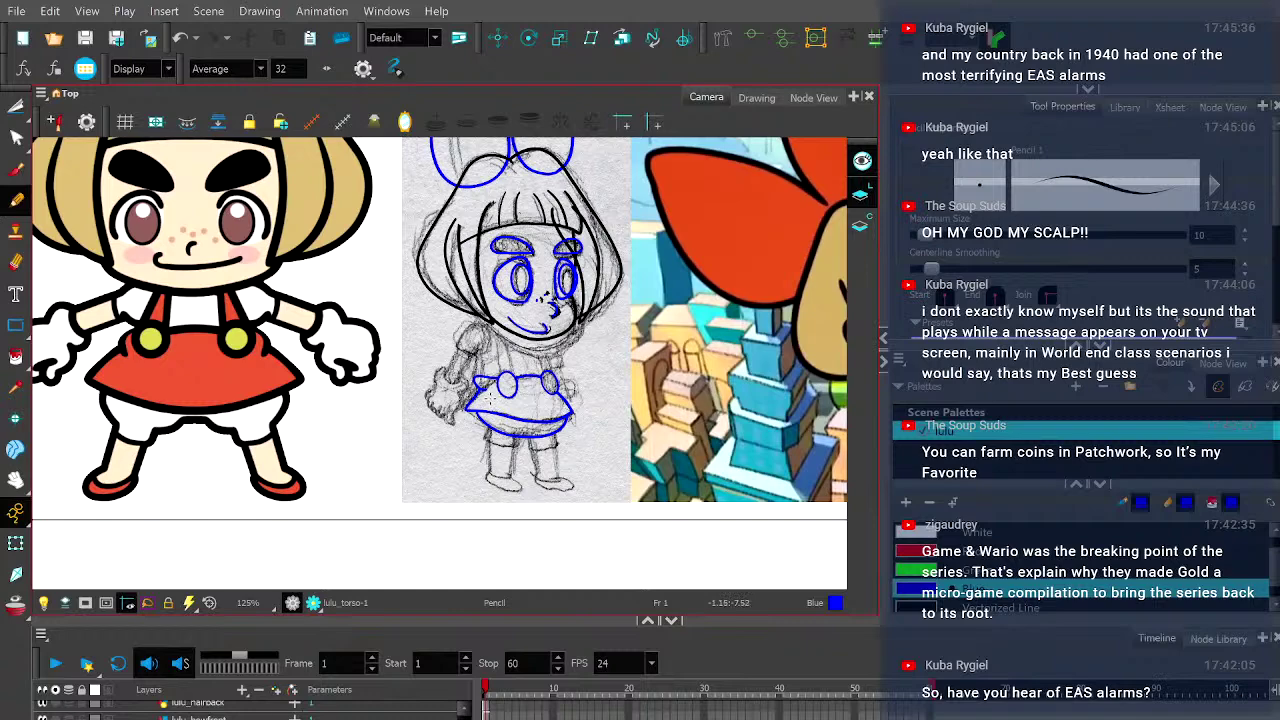
scroll(493, 400, up, 3)
scroll(493, 400, up, 2)
drag(350, 348, 427, 430)
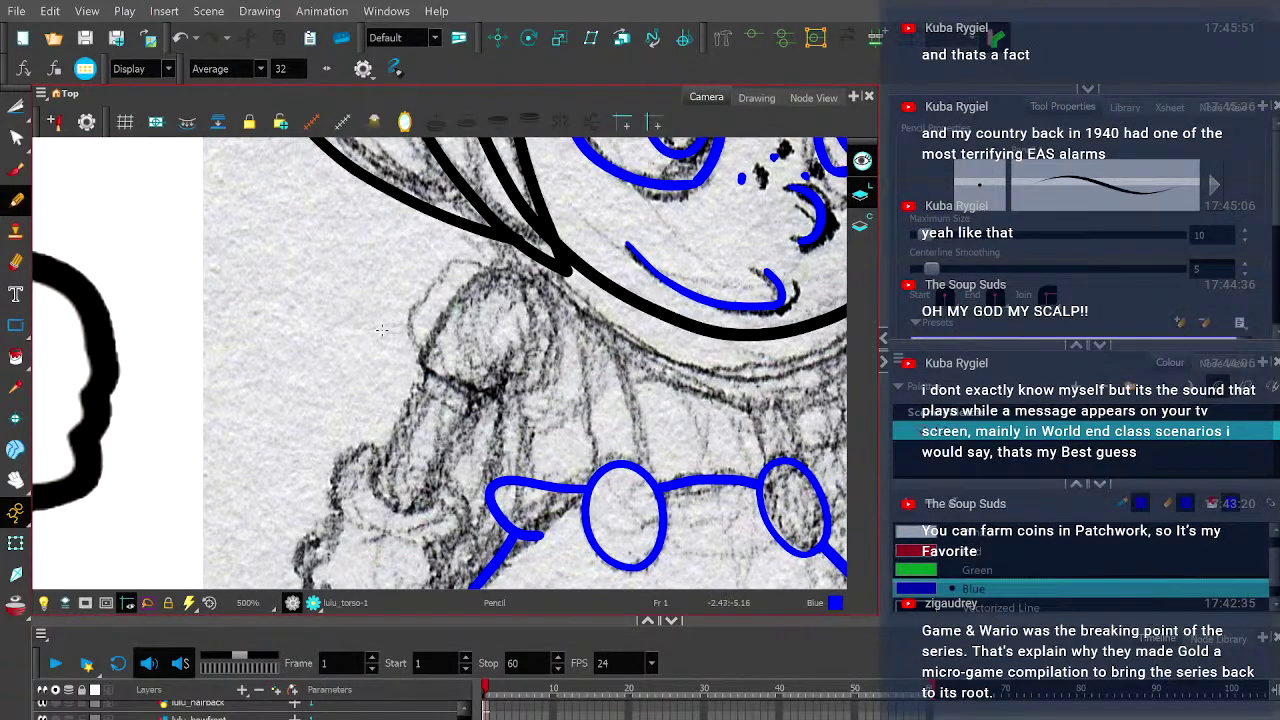
scroll(381, 330, down, 2)
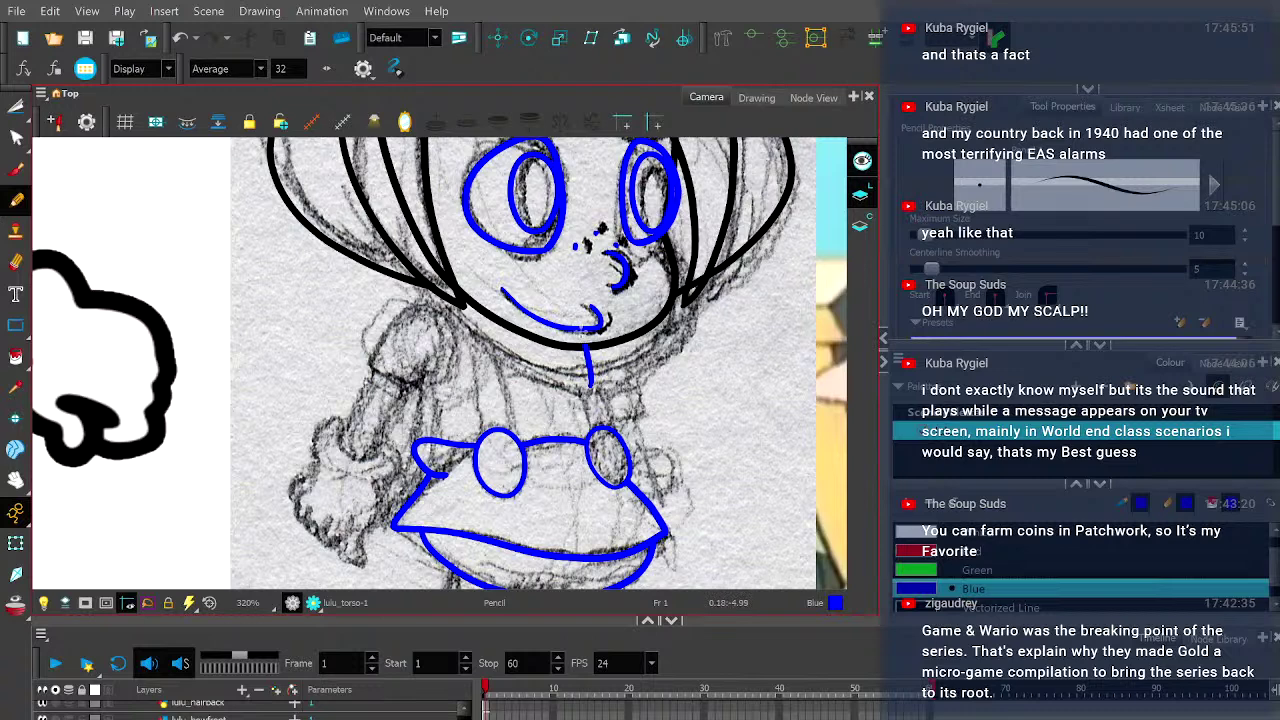
mouse_move(595, 379)
mouse_down()
mouse_move(540, 297)
mouse_move(464, 279)
mouse_move(425, 347)
mouse_move(416, 446)
mouse_move(430, 440)
mouse_move(430, 328)
mouse_move(466, 268)
mouse_move(533, 274)
mouse_move(578, 314)
mouse_move(602, 440)
mouse_up()
key(ctrl+z)
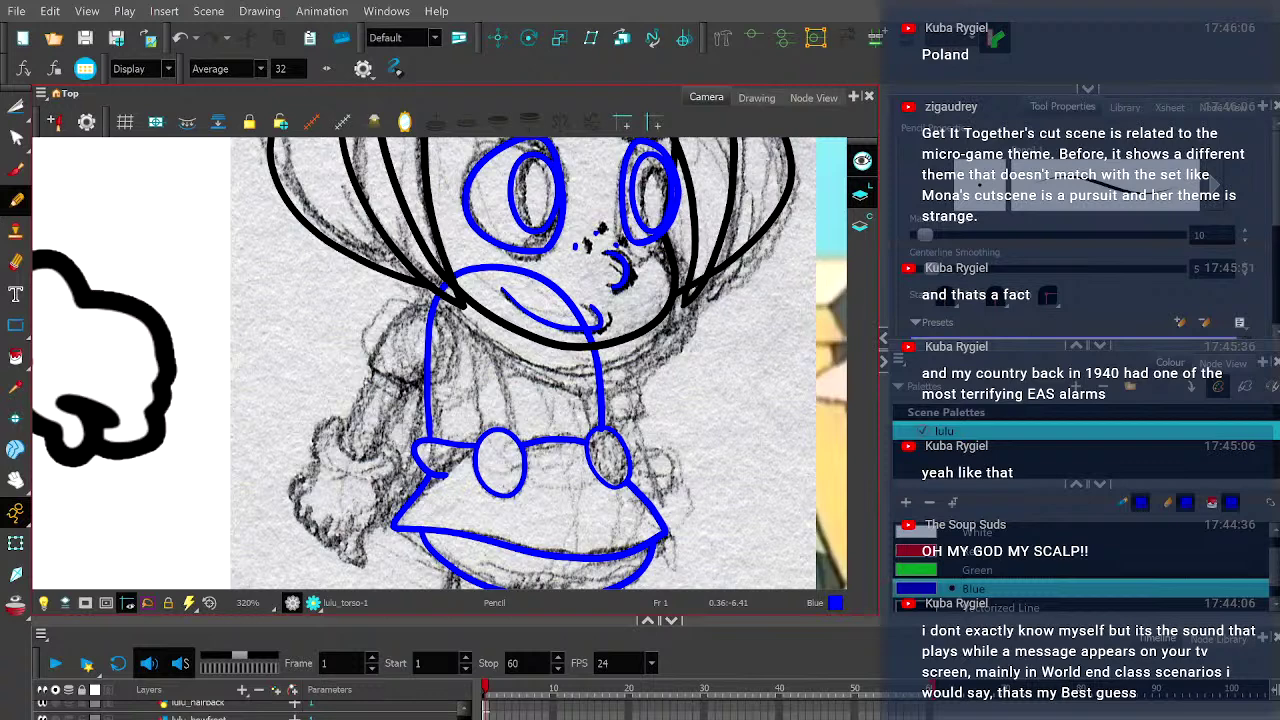
- Cut away the end of the upper body line that overlaps the oval button on the sketch's shaded side
click(24, 110)
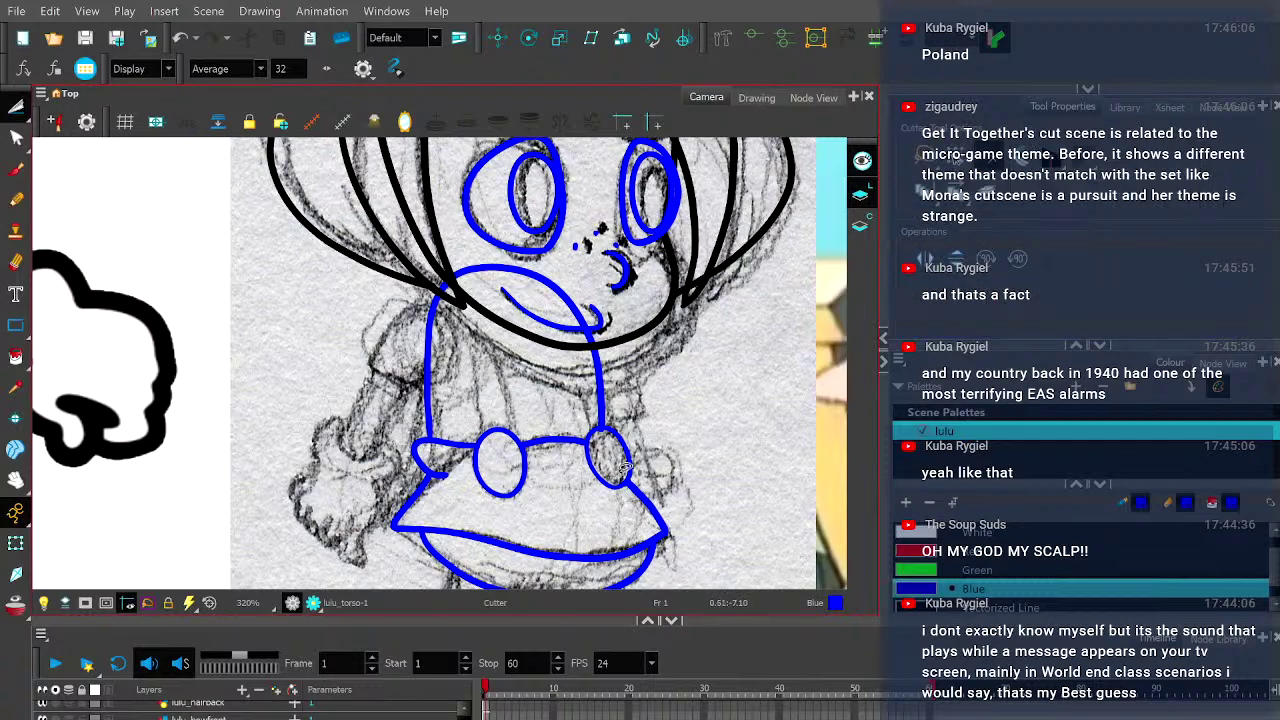
scroll(618, 471, up, 3)
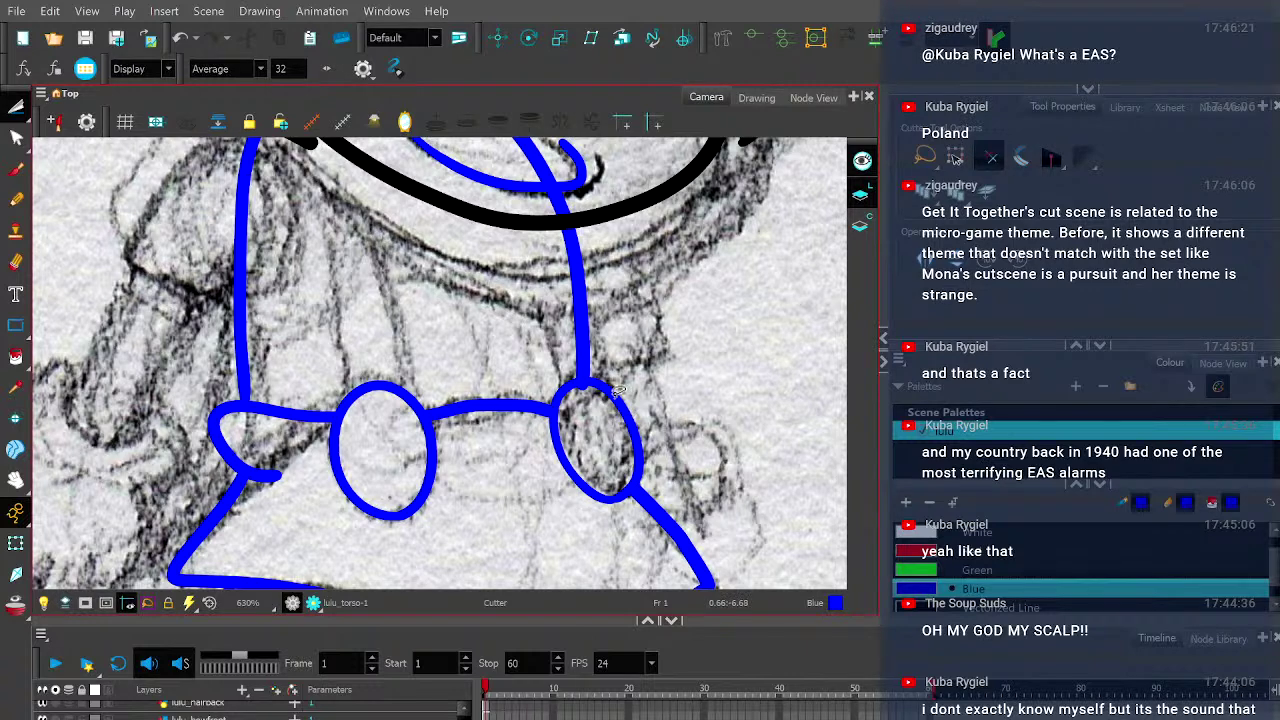
scroll(582, 394, up, 6)
drag(582, 398, 552, 356)
key(Delete)
scroll(555, 388, down, 8)
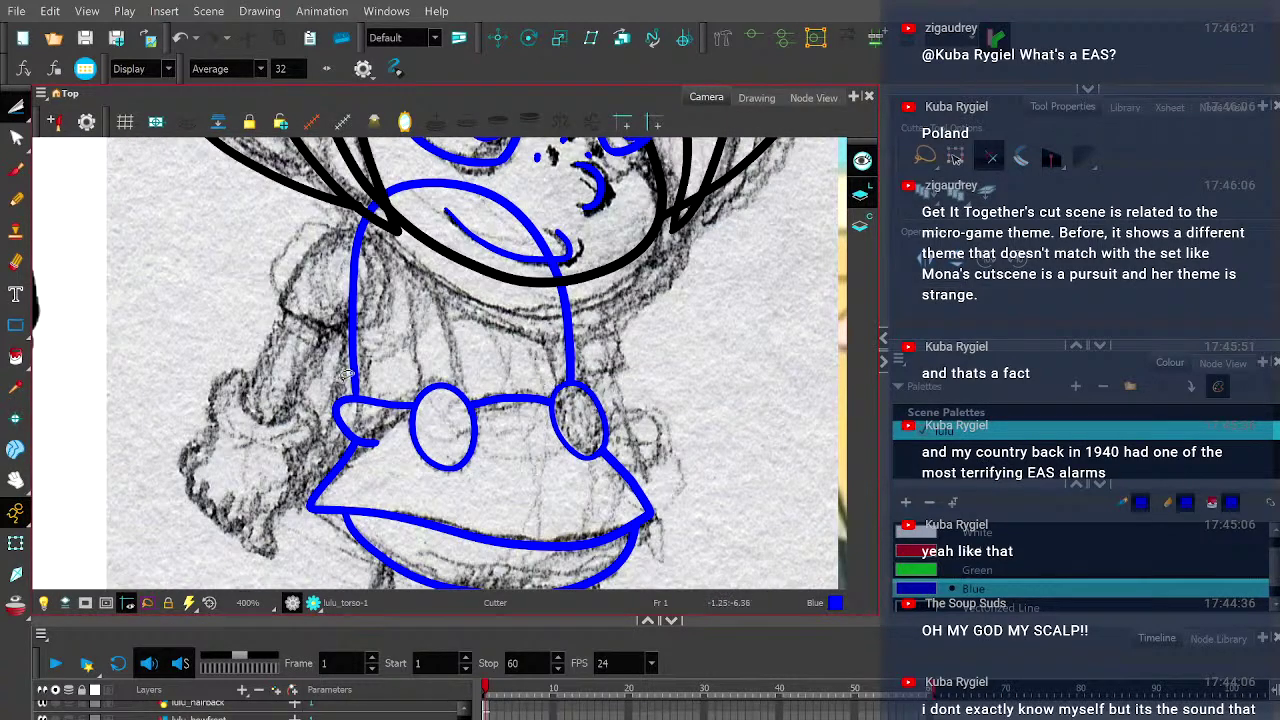
- Extend the other upper body line's end point past the waistline with the Contour Editor and cut off the protruding piece
scroll(345, 405, up, 3)
key(alt+q)
scroll(402, 400, up, 3)
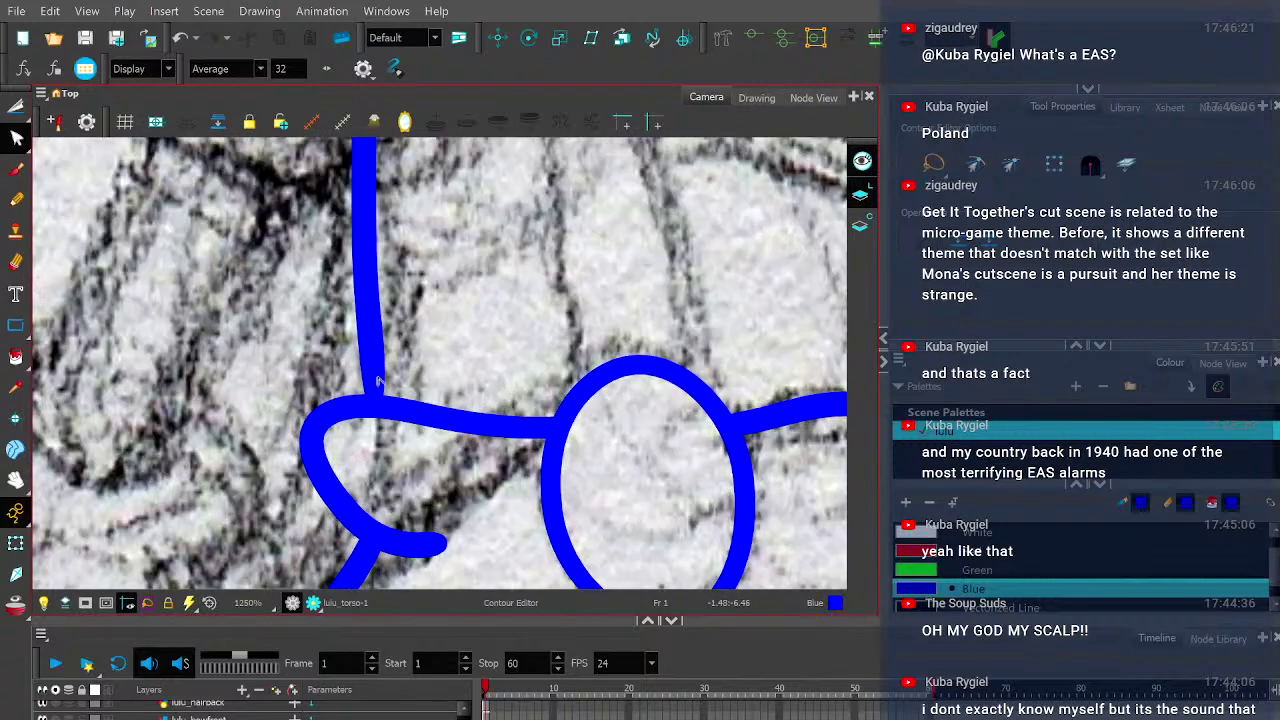
click(378, 410)
scroll(366, 414, up, 6)
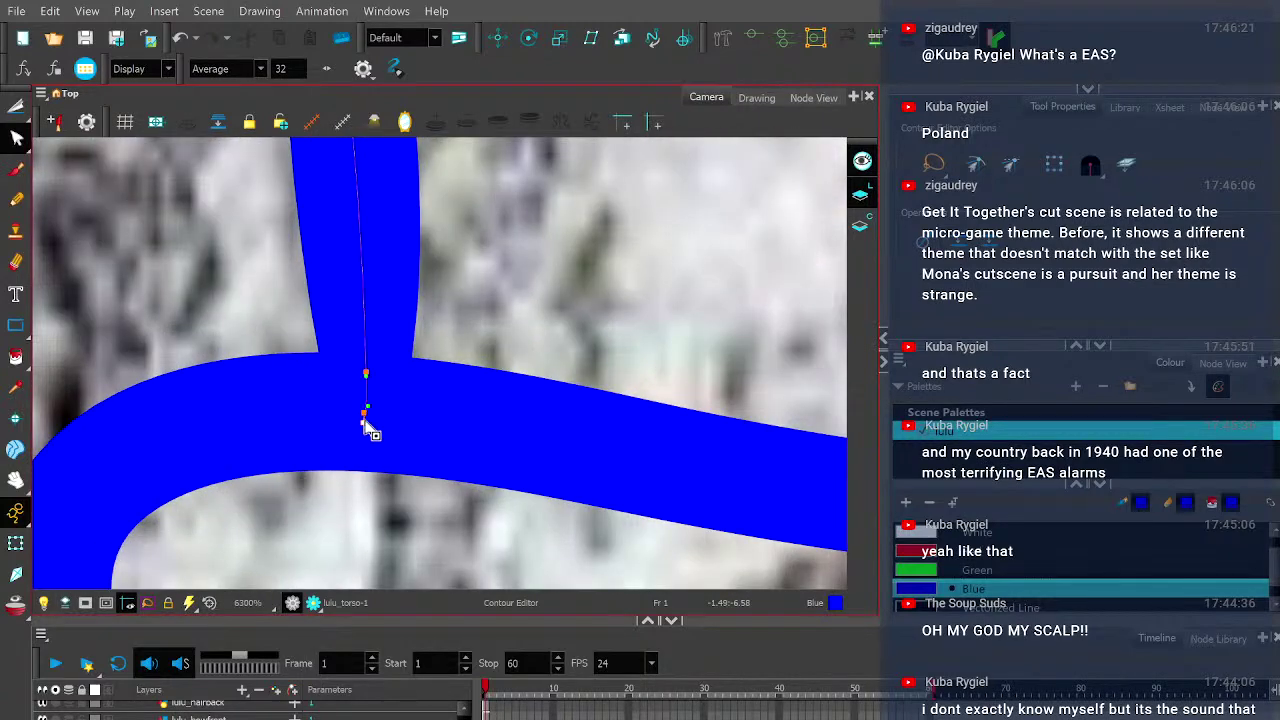
click(364, 422)
drag(368, 414, 368, 510)
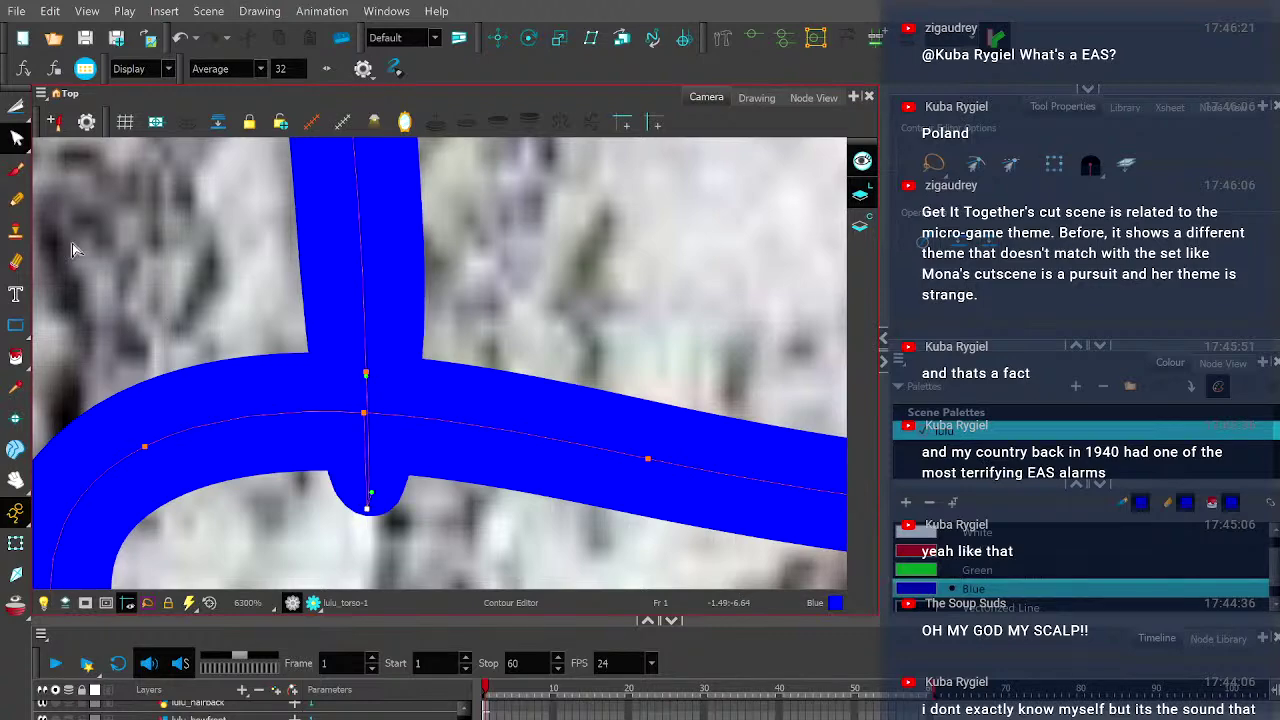
click(16, 106)
click(371, 495)
scroll(375, 475, down, 6)
scroll(543, 394, down, 1)
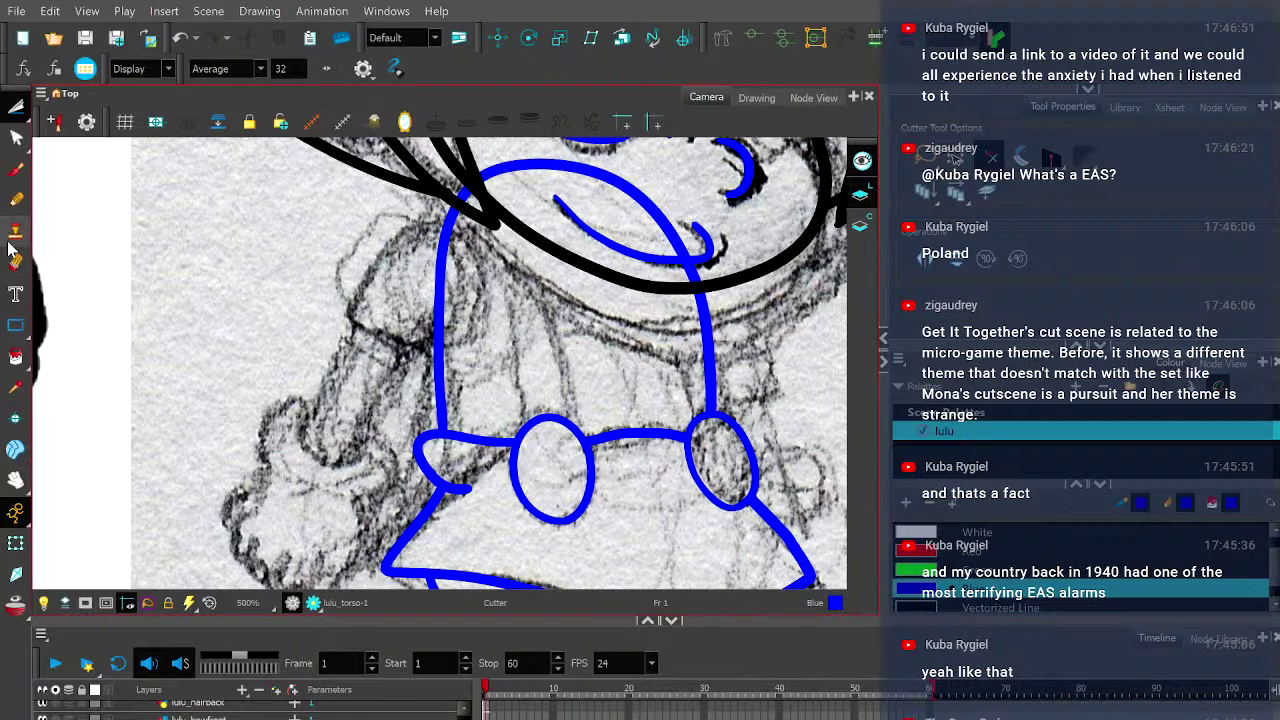
- Compare the legs with the colour reference and add a drawing layer named lulu_legfront
click(16, 199)
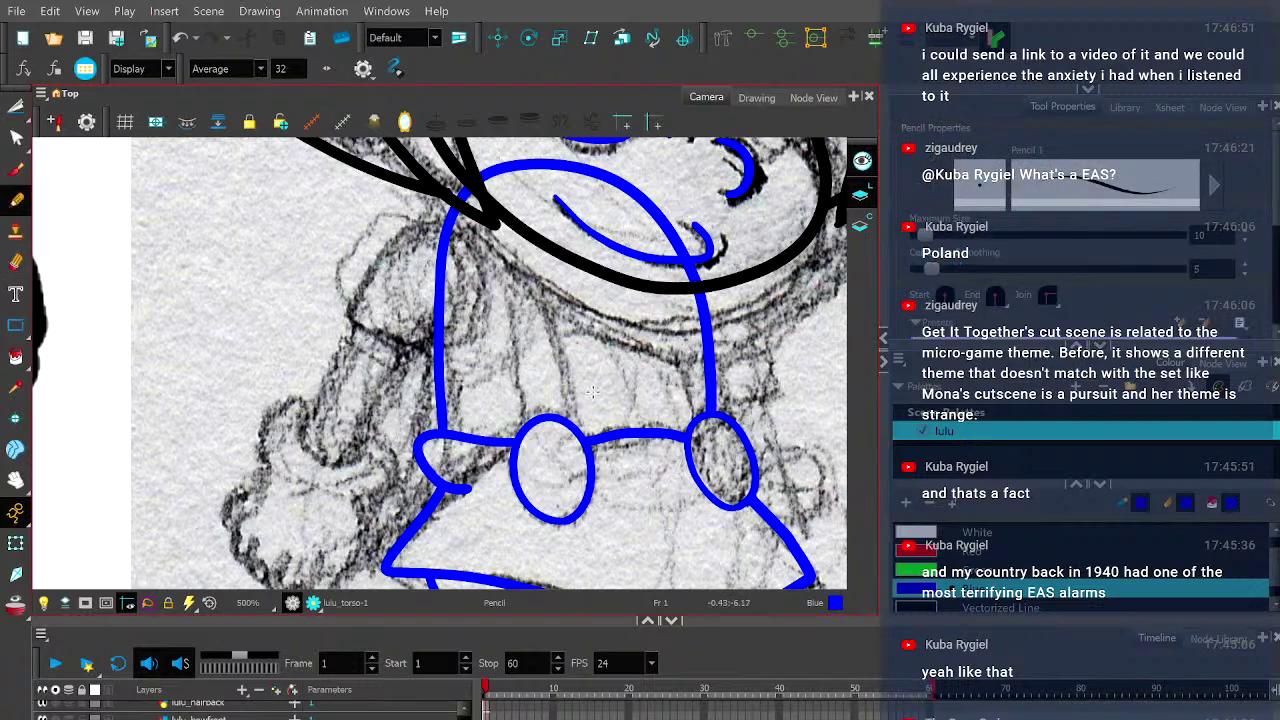
drag(552, 436, 530, 310)
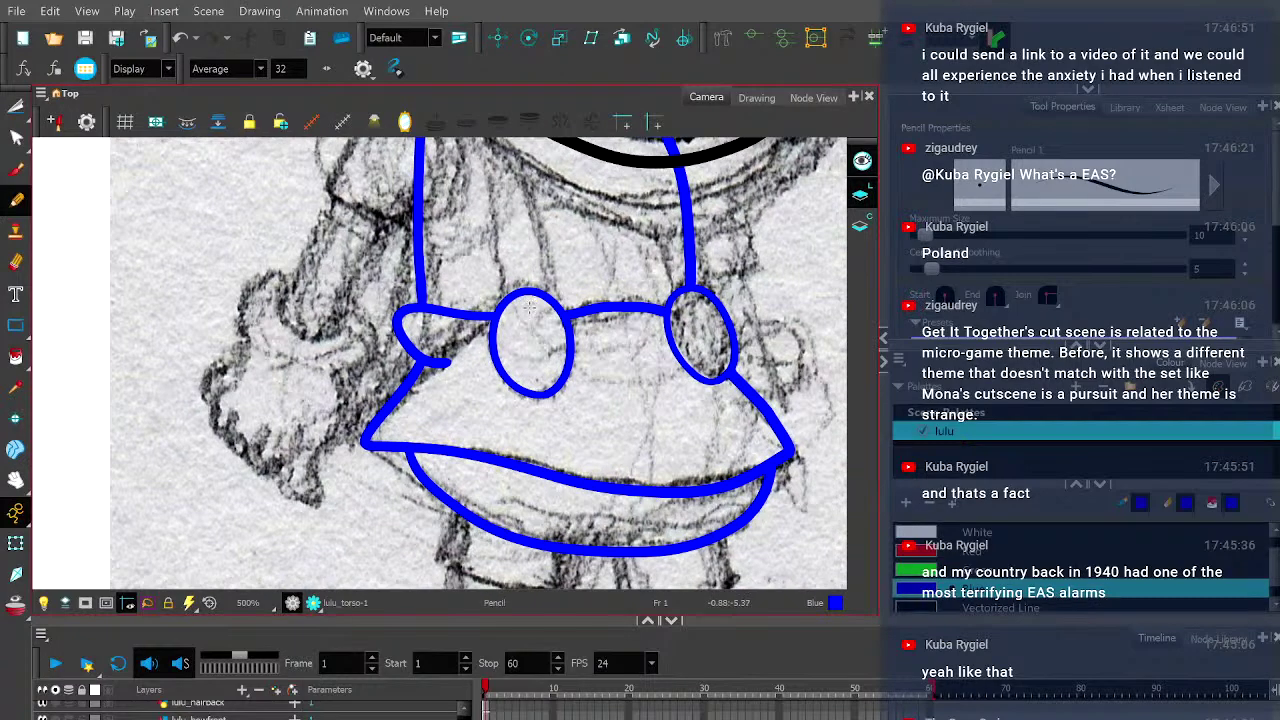
drag(504, 432, 480, 292)
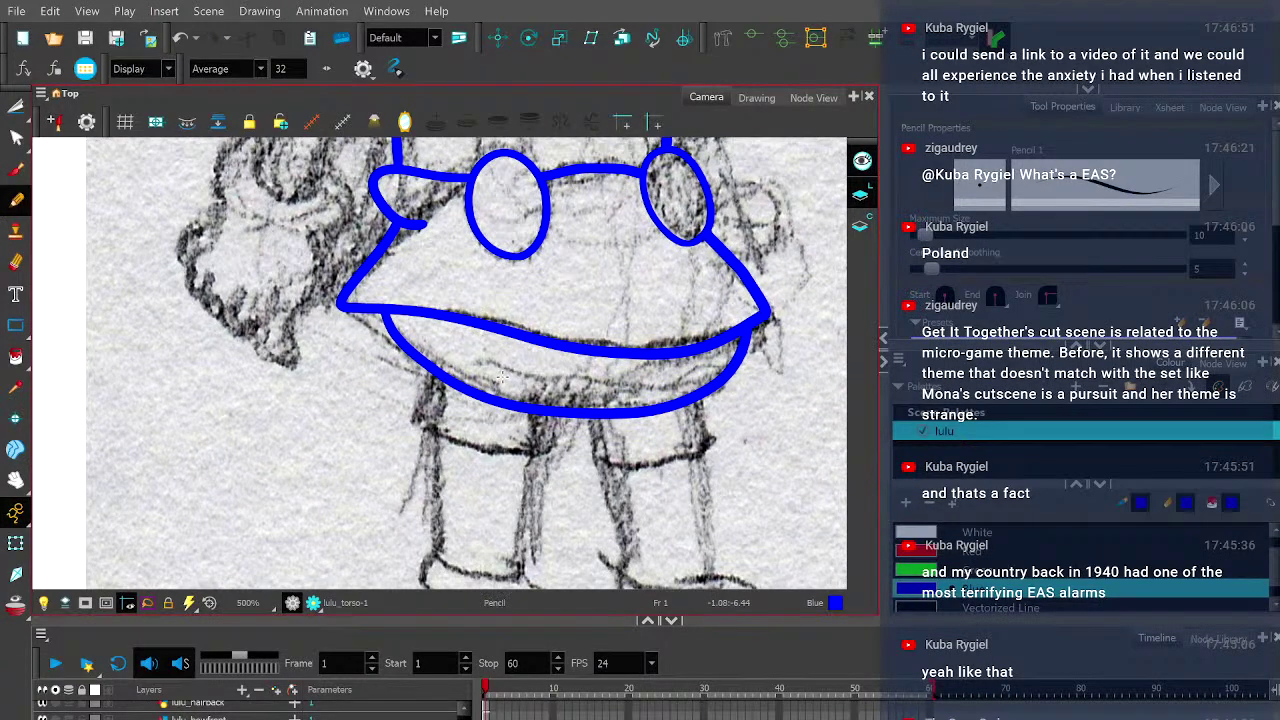
scroll(489, 374, down, 3)
drag(489, 374, 495, 414)
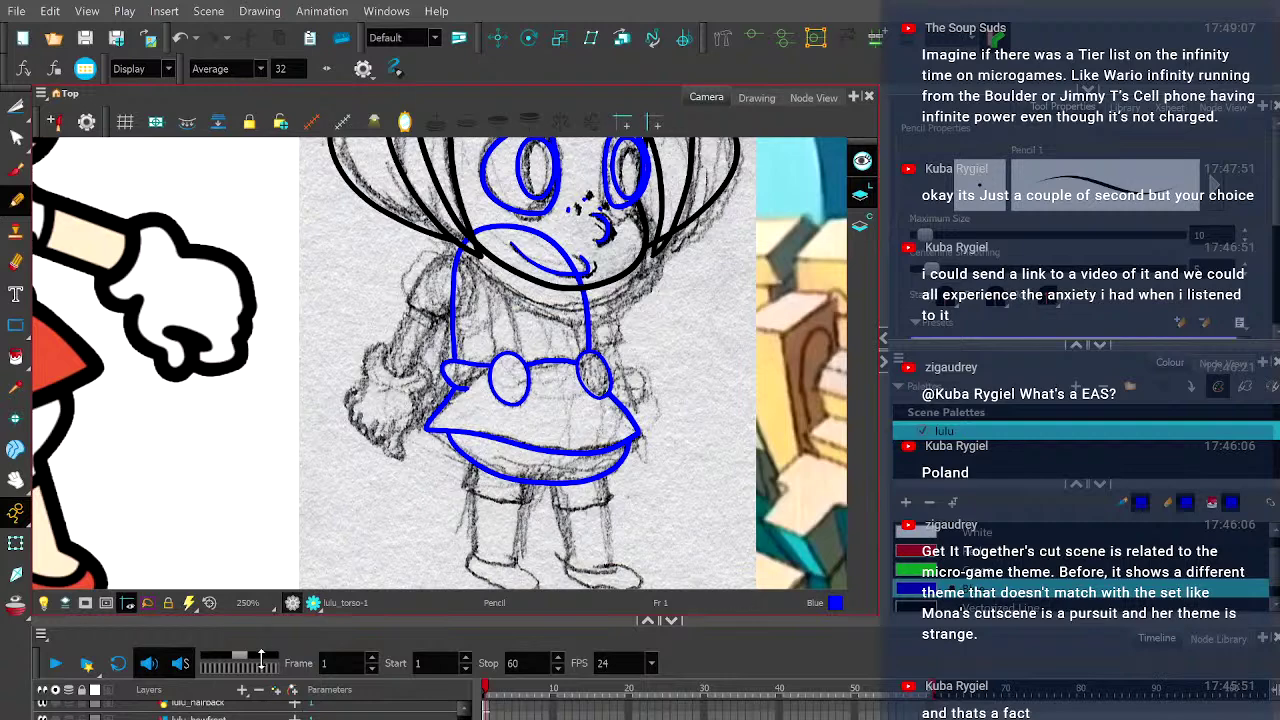
scroll(455, 520, down, 3)
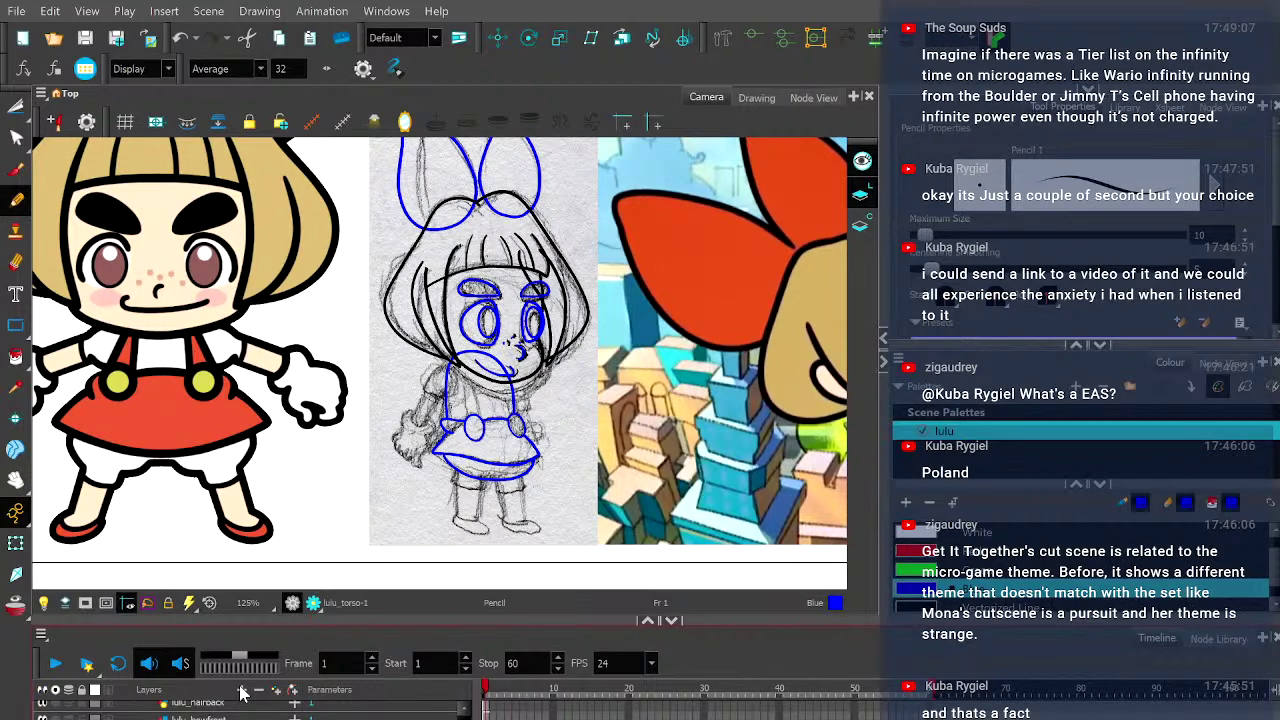
scroll(362, 540, up, 2)
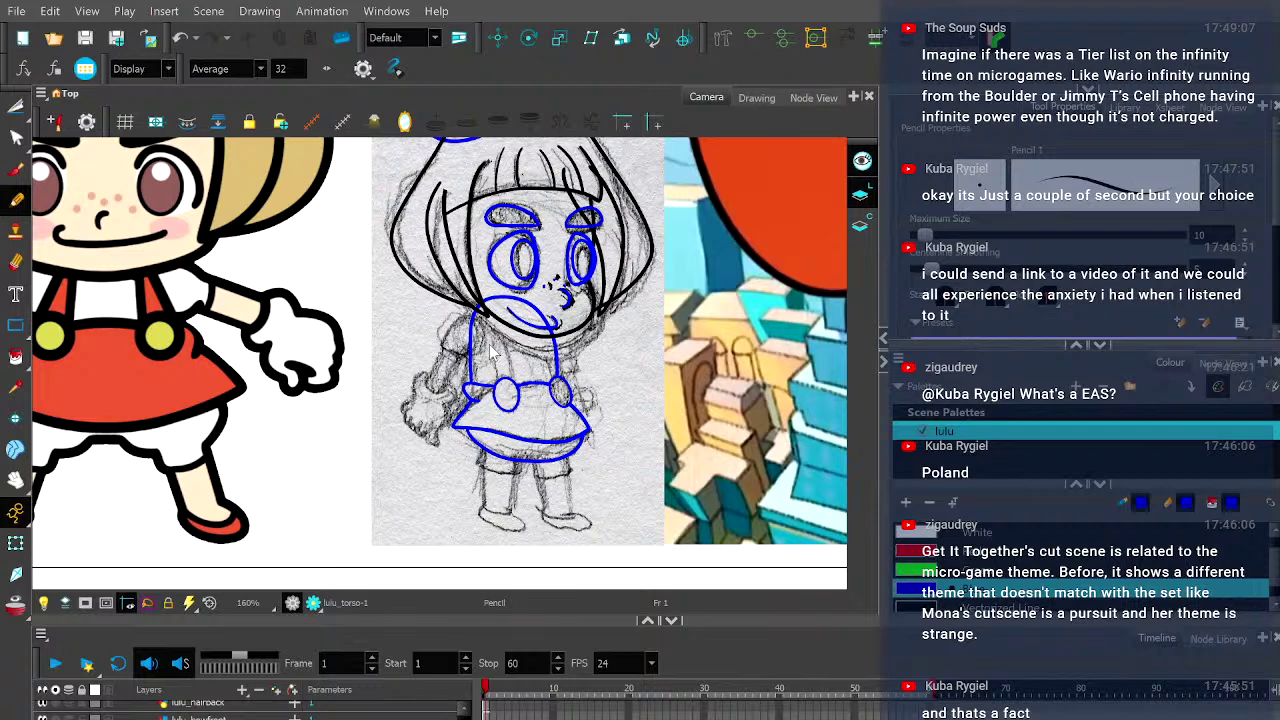
drag(480, 430, 563, 358)
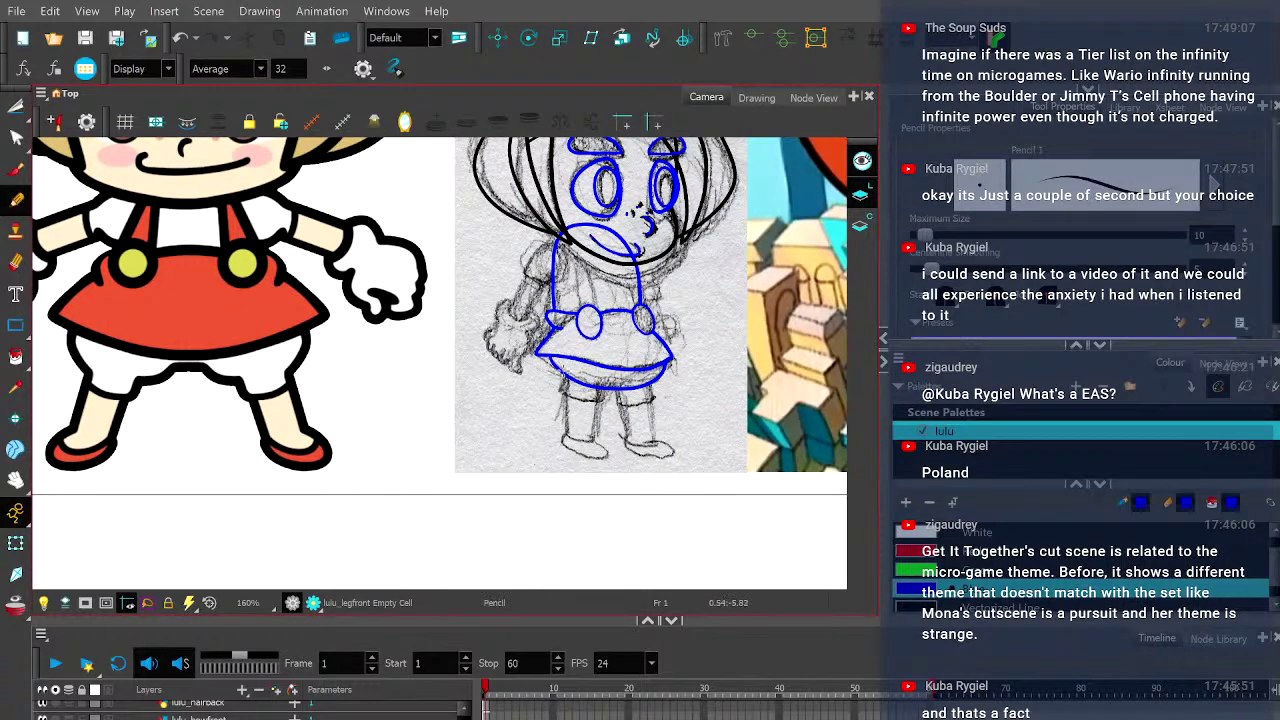
- Trace the sides and lower edge of the front leg's bloomer cuff with the Pencil tool, starting above the bloomers curve
scroll(564, 372, up, 5)
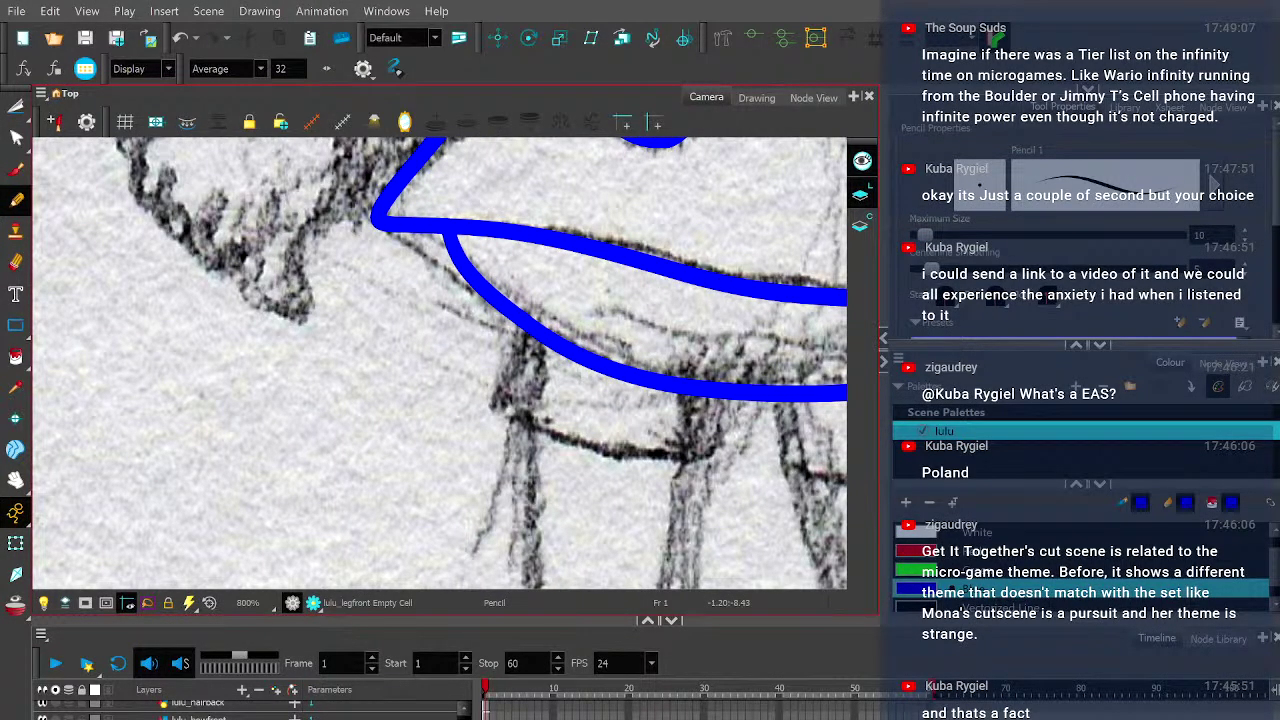
mouse_move(545, 303)
mouse_down()
mouse_move(508, 393)
mouse_move(515, 413)
mouse_move(545, 428)
mouse_up()
key(ctrl+z)
mouse_move(546, 302)
mouse_down()
mouse_move(503, 397)
mouse_move(612, 450)
mouse_move(685, 458)
mouse_move(707, 452)
mouse_move(715, 425)
mouse_move(712, 332)
mouse_up()
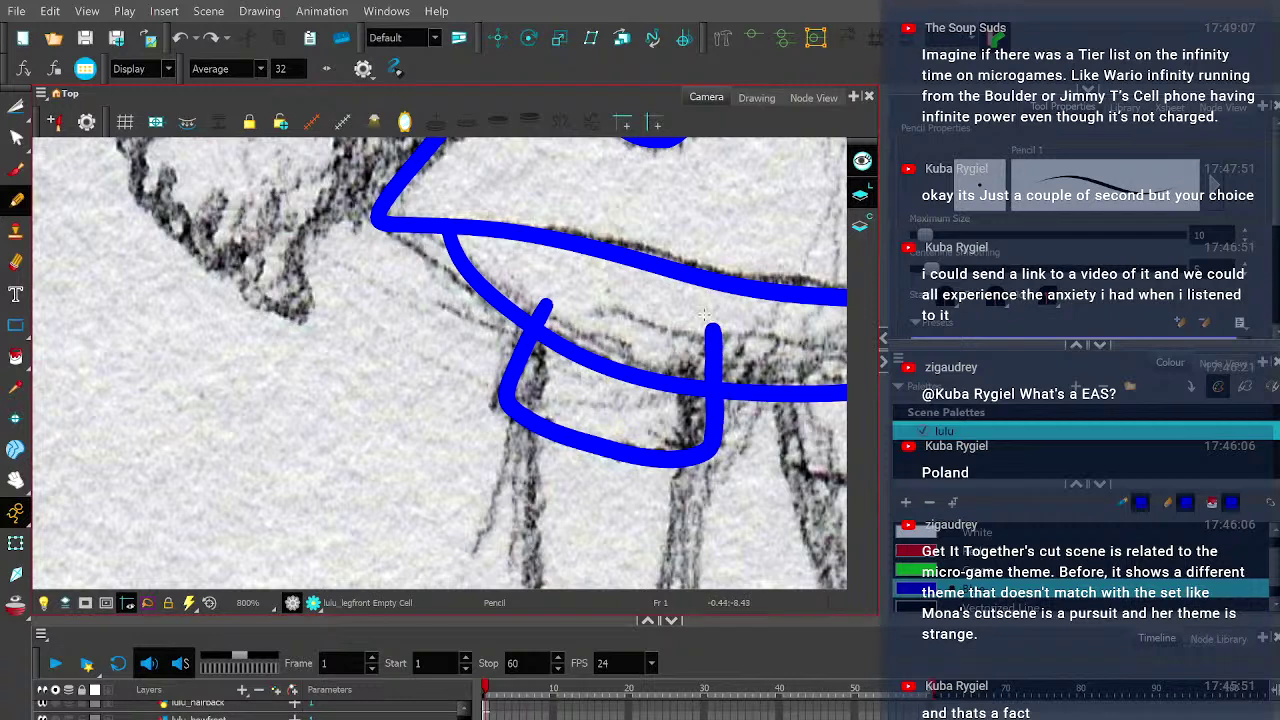
key(2)
key(2)
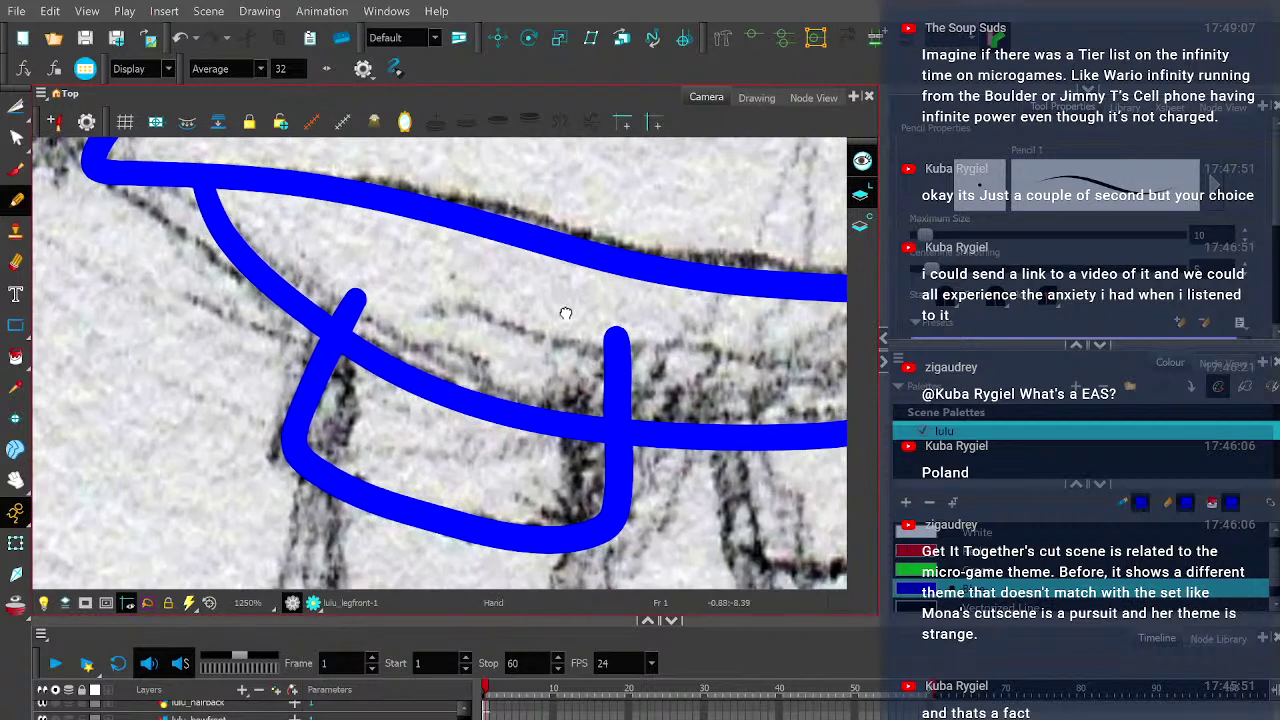
- Close the top of the bloomer cuff with an arched line between its two side ends, undoing unsatisfactory strokes
mouse_move(358, 298)
mouse_down()
mouse_move(443, 287)
mouse_move(546, 303)
mouse_move(600, 345)
mouse_up()
key(ctrl+z)
mouse_move(358, 305)
mouse_down()
mouse_move(467, 279)
mouse_move(586, 316)
mouse_move(617, 353)
mouse_move(592, 295)
mouse_move(509, 276)
mouse_move(412, 272)
mouse_move(349, 297)
mouse_move(454, 278)
mouse_move(522, 270)
mouse_up()
key(ctrl+z)
key(ctrl+z)
key(ctrl+z)
mouse_move(350, 301)
mouse_down()
mouse_move(419, 283)
mouse_move(538, 297)
mouse_move(601, 320)
mouse_move(618, 345)
mouse_up()
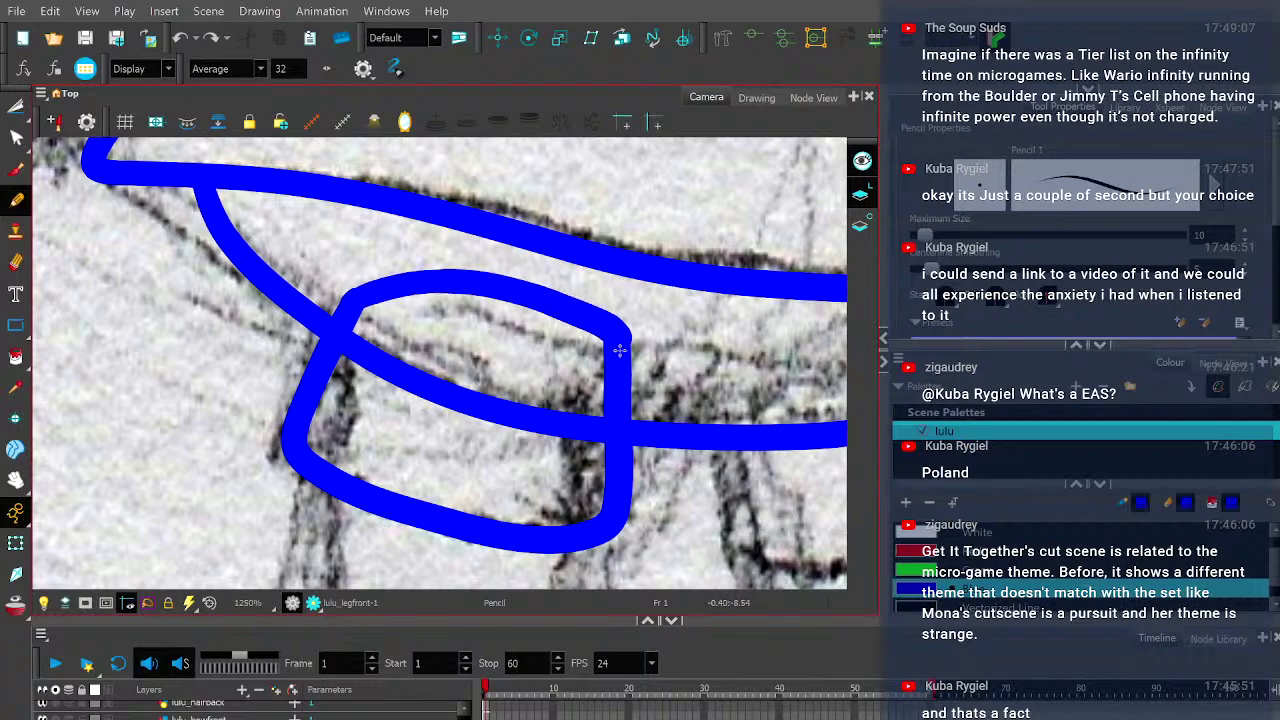
- Trace both sides of the front leg below the cuff and close it with a curved ankle line
scroll(440, 362, down, 8)
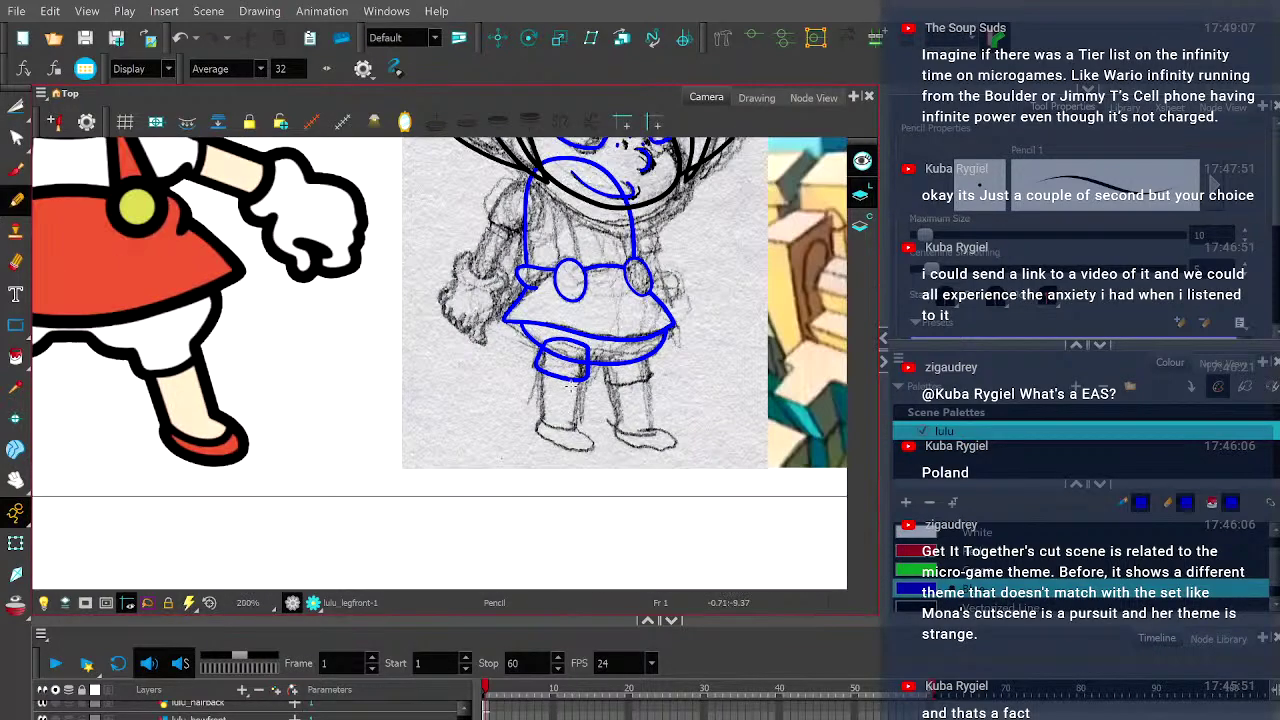
scroll(575, 407, up, 8)
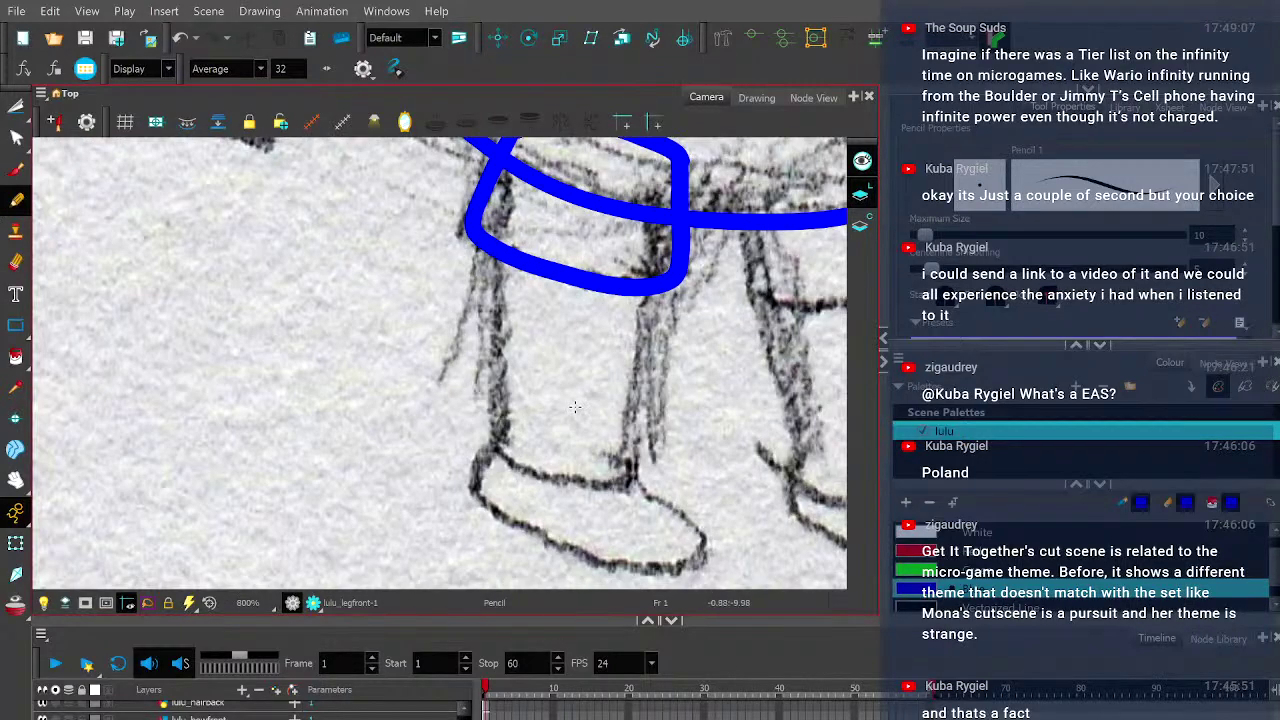
drag(508, 455, 506, 298)
key(ctrl+z)
drag(504, 446, 508, 256)
drag(618, 454, 642, 288)
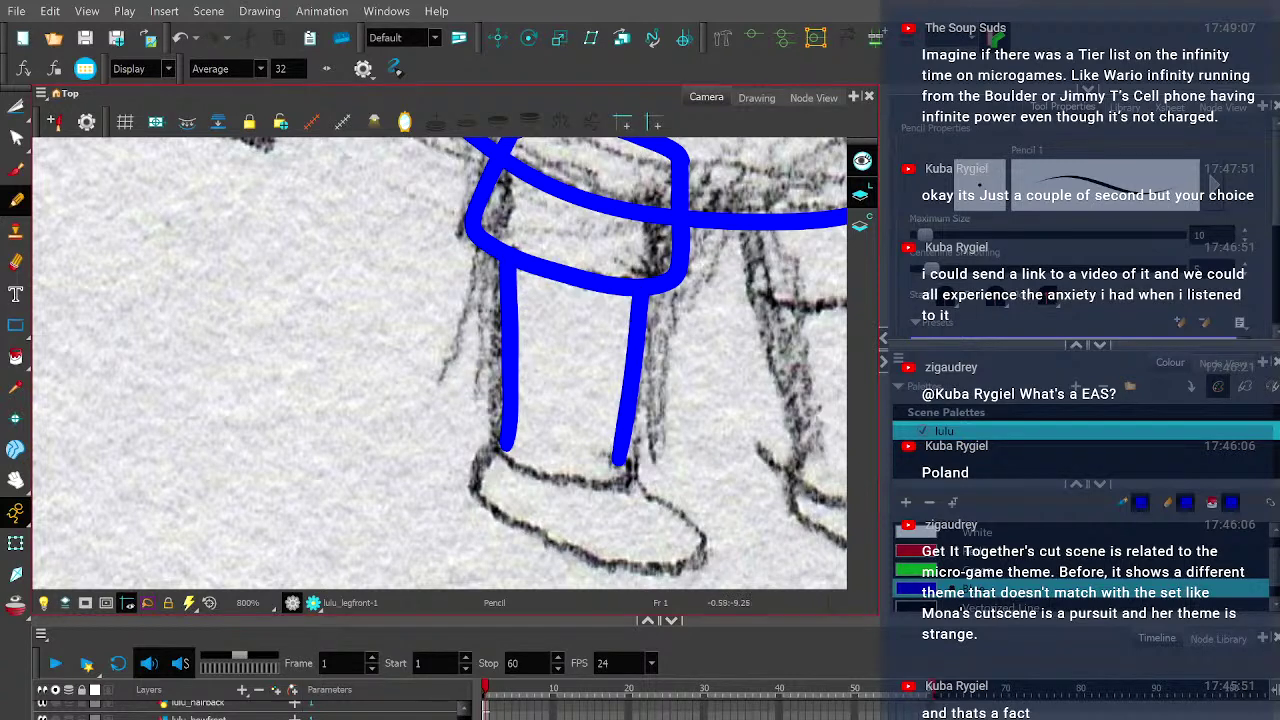
mouse_move(502, 447)
mouse_down()
mouse_move(548, 468)
mouse_move(624, 465)
mouse_up()
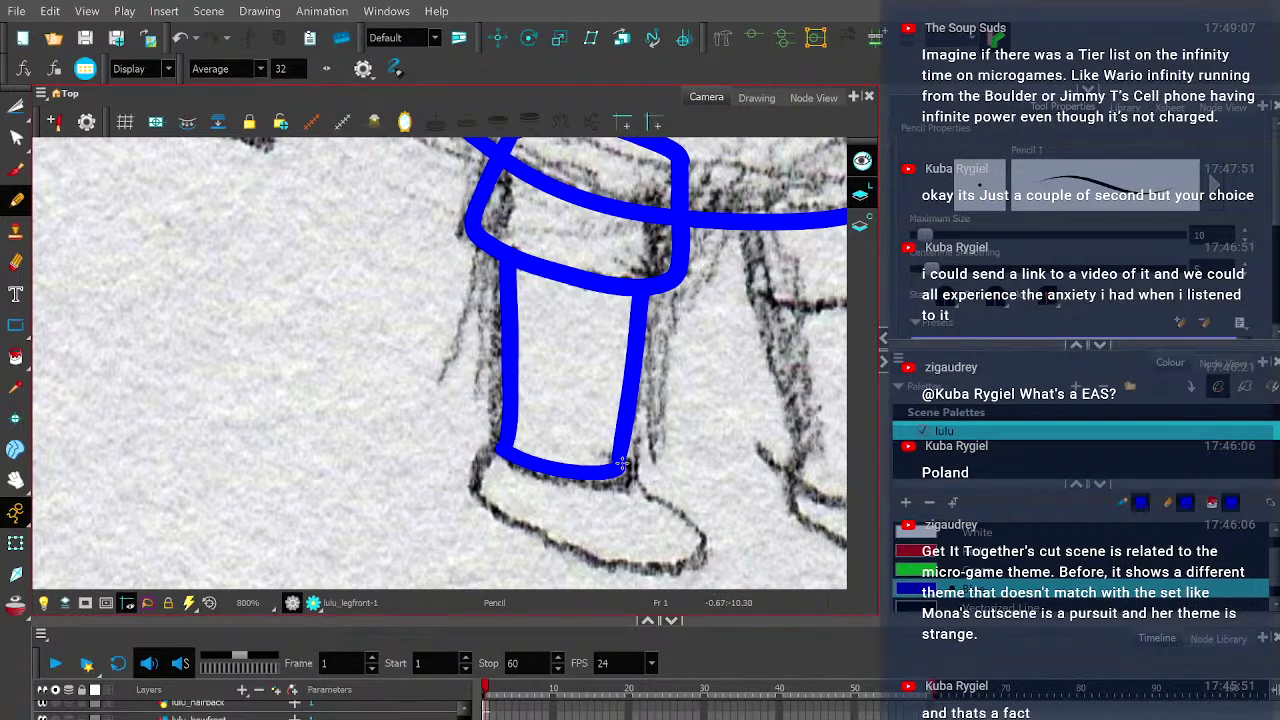
scroll(500, 447, down, 6)
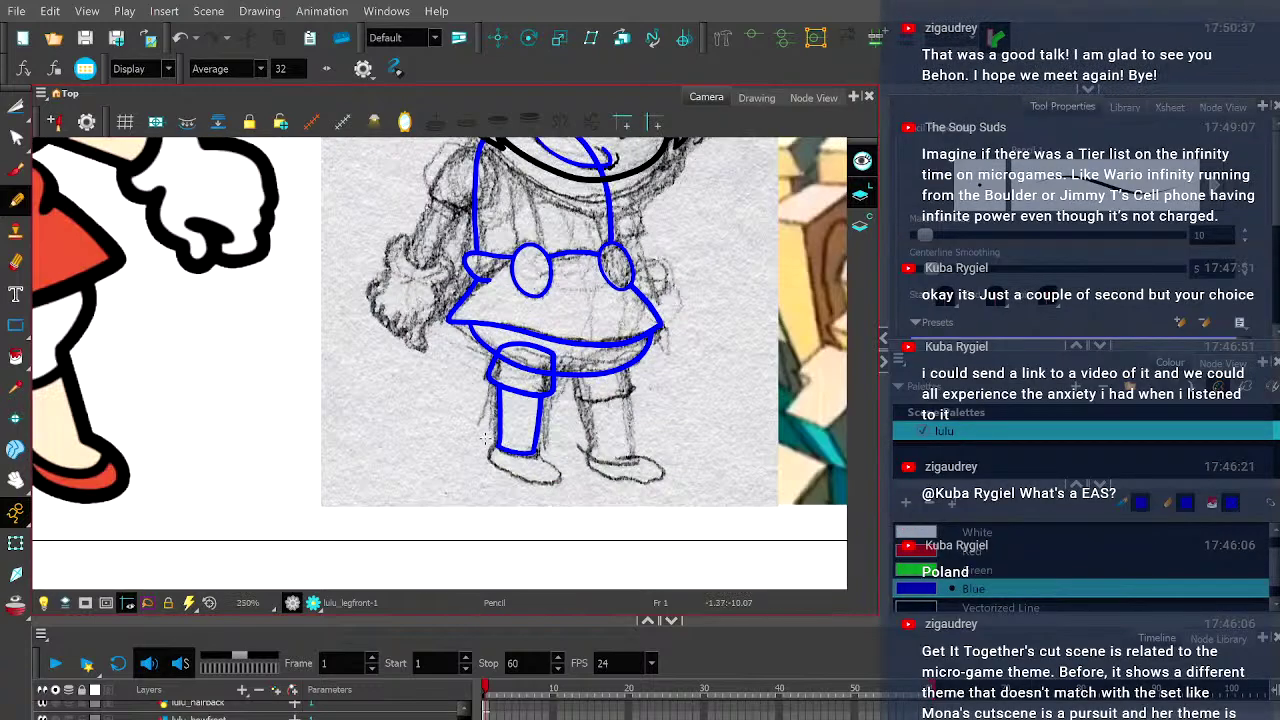
- Trace the front foot's shoe outline below the ankle line, undoing unsatisfactory strokes
scroll(482, 438, up, 8)
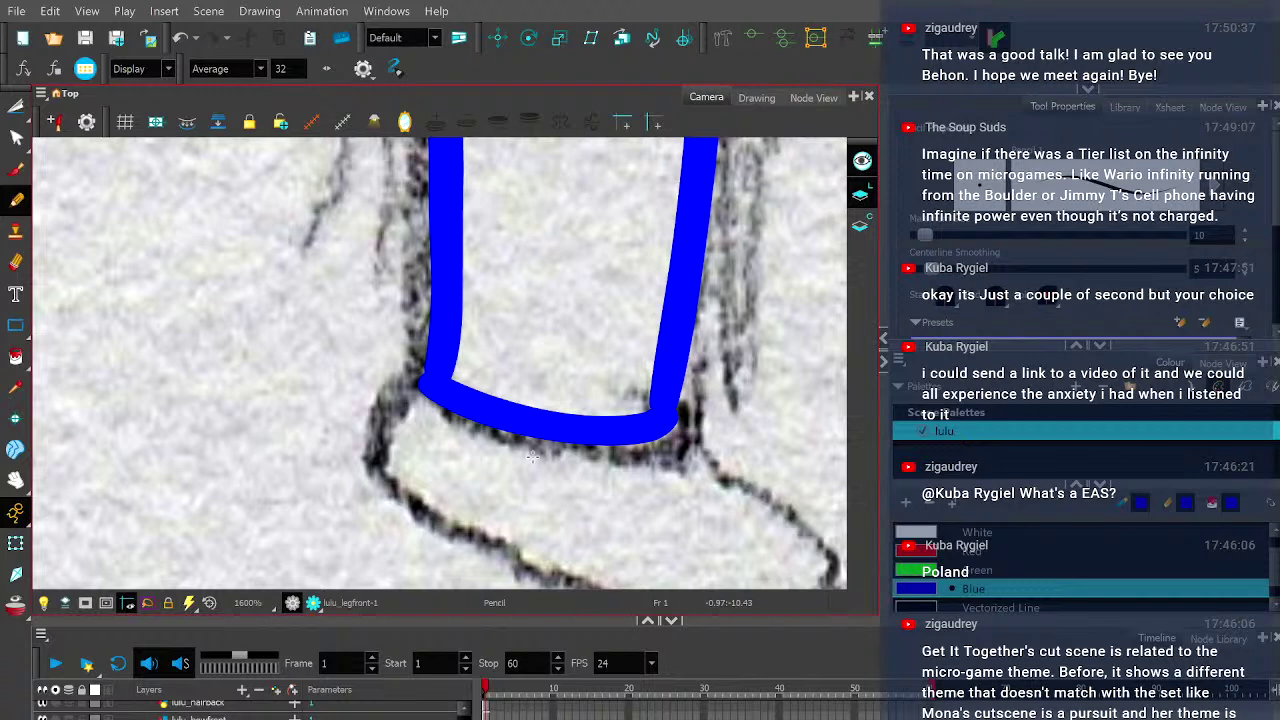
scroll(514, 326, down, 3)
mouse_move(480, 270)
mouse_down()
mouse_move(457, 401)
mouse_move(604, 483)
mouse_move(730, 512)
mouse_up()
key(ctrl+z)
mouse_move(740, 345)
mouse_down()
mouse_move(523, 305)
mouse_move(661, 410)
mouse_up()
key(ctrl+z)
mouse_move(512, 278)
mouse_down()
mouse_move(681, 430)
mouse_move(604, 499)
mouse_move(463, 490)
mouse_move(314, 425)
mouse_move(228, 361)
mouse_move(244, 278)
mouse_move(272, 252)
mouse_up()
key(ctrl+z)
mouse_move(521, 289)
mouse_down()
mouse_move(557, 347)
mouse_move(627, 382)
mouse_move(676, 465)
mouse_move(561, 517)
mouse_move(335, 478)
mouse_move(192, 408)
mouse_move(186, 310)
mouse_move(286, 251)
mouse_move(213, 305)
mouse_move(214, 384)
mouse_move(366, 448)
mouse_move(543, 480)
mouse_move(648, 481)
mouse_move(677, 446)
mouse_move(648, 376)
mouse_move(512, 280)
mouse_up()
key(ctrl+z)
scroll(482, 325, down, 3)
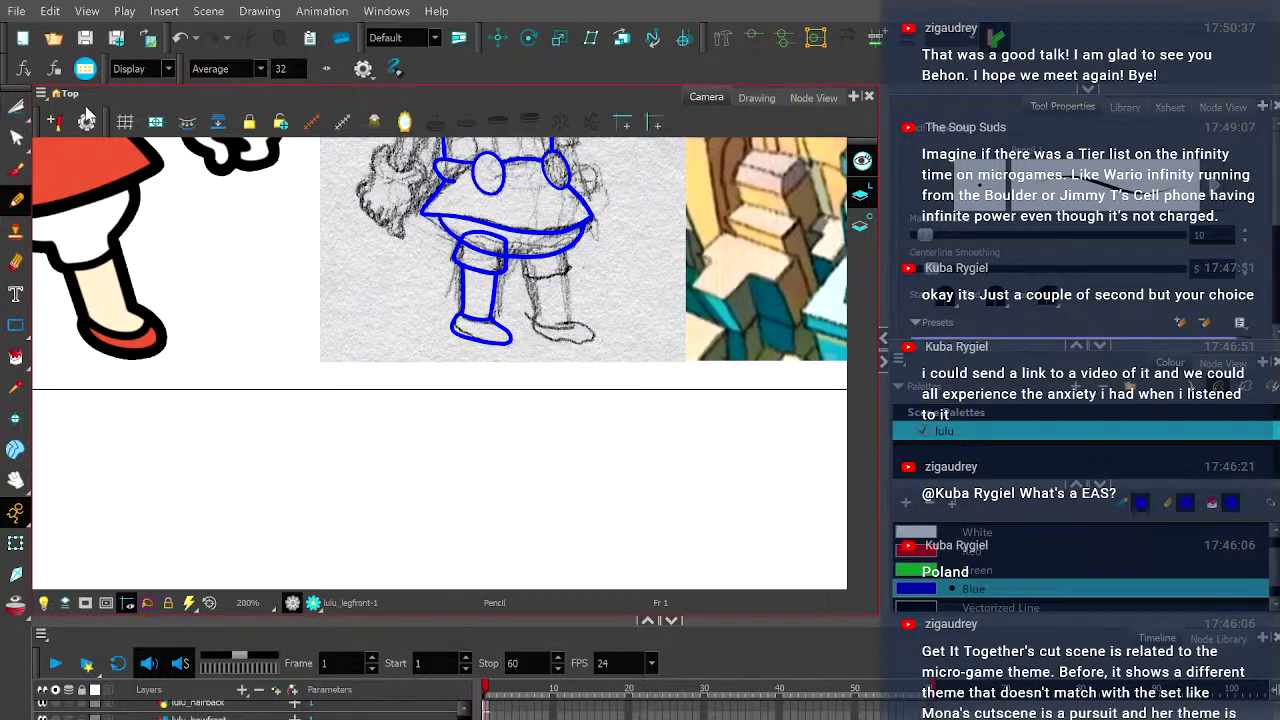
- Select the arched line closing the top of the bloomer cuff and recolour it with the White swatch
click(16, 107)
scroll(480, 225, up, 5)
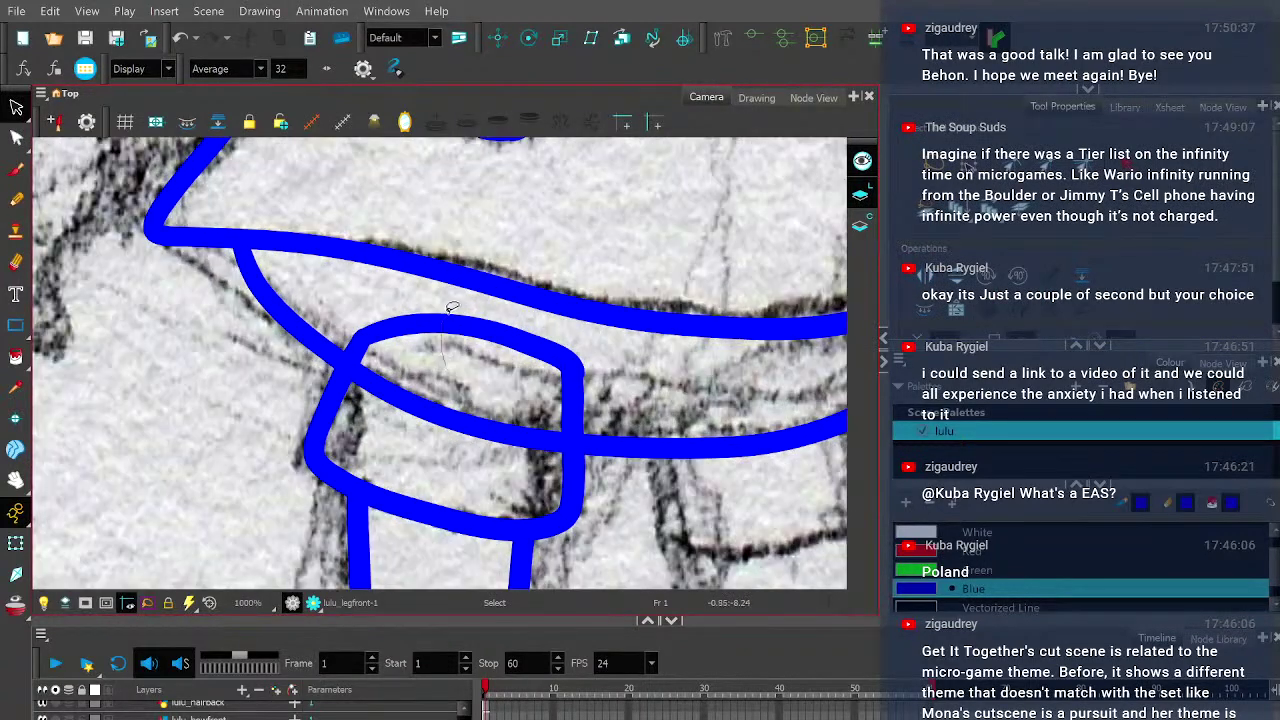
click(463, 322)
scroll(982, 565, up, 2)
click(982, 545)
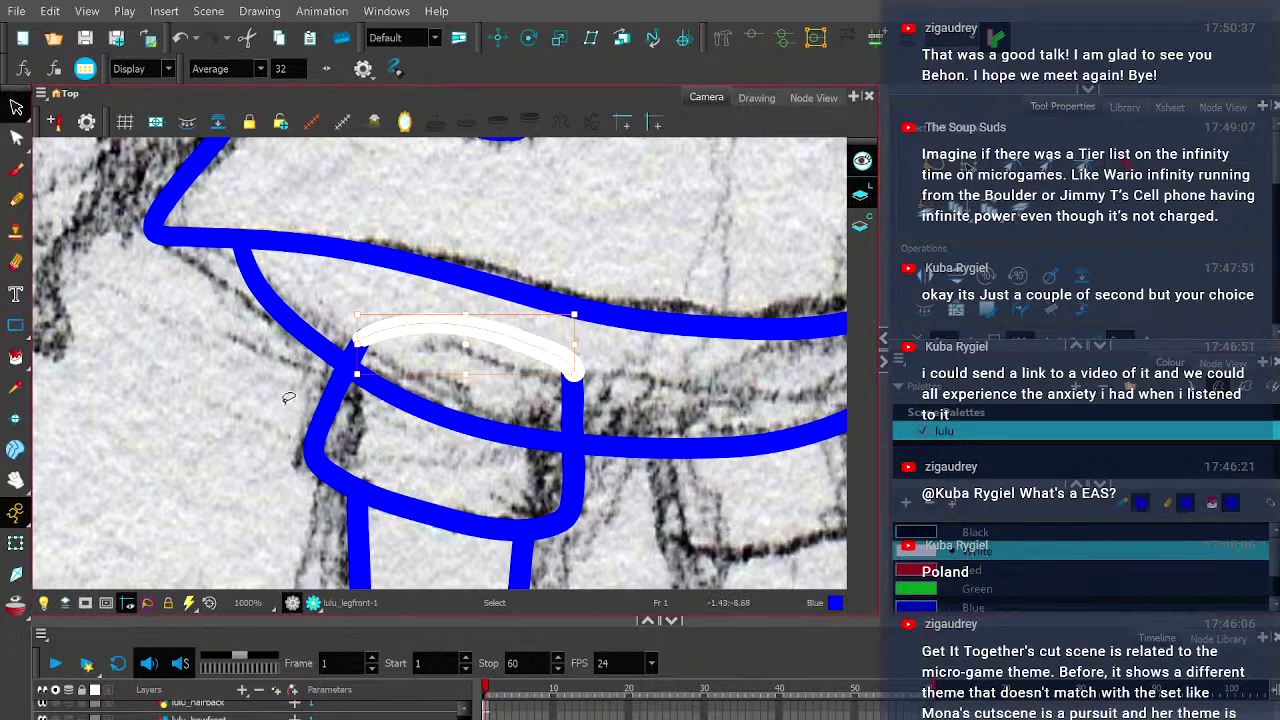
- Preview the rendered view of the skirt and front leg, and return to the working display
scroll(140, 338, down, 4)
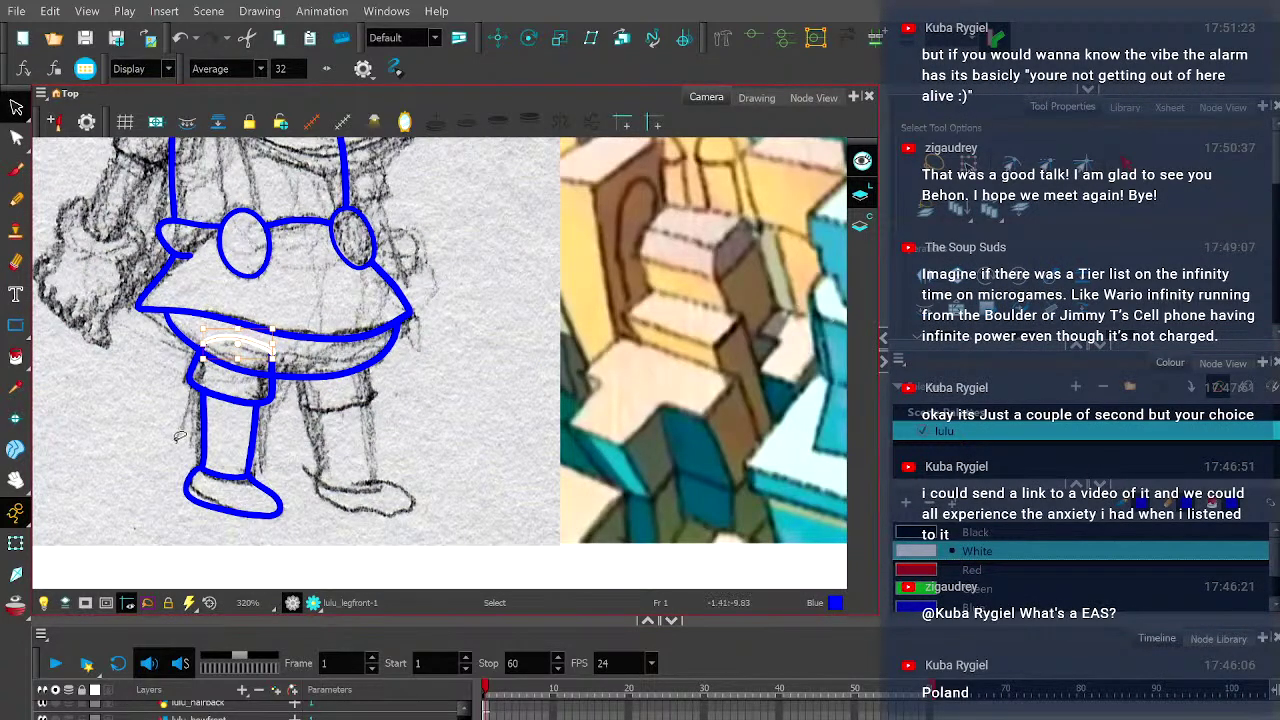
click(308, 603)
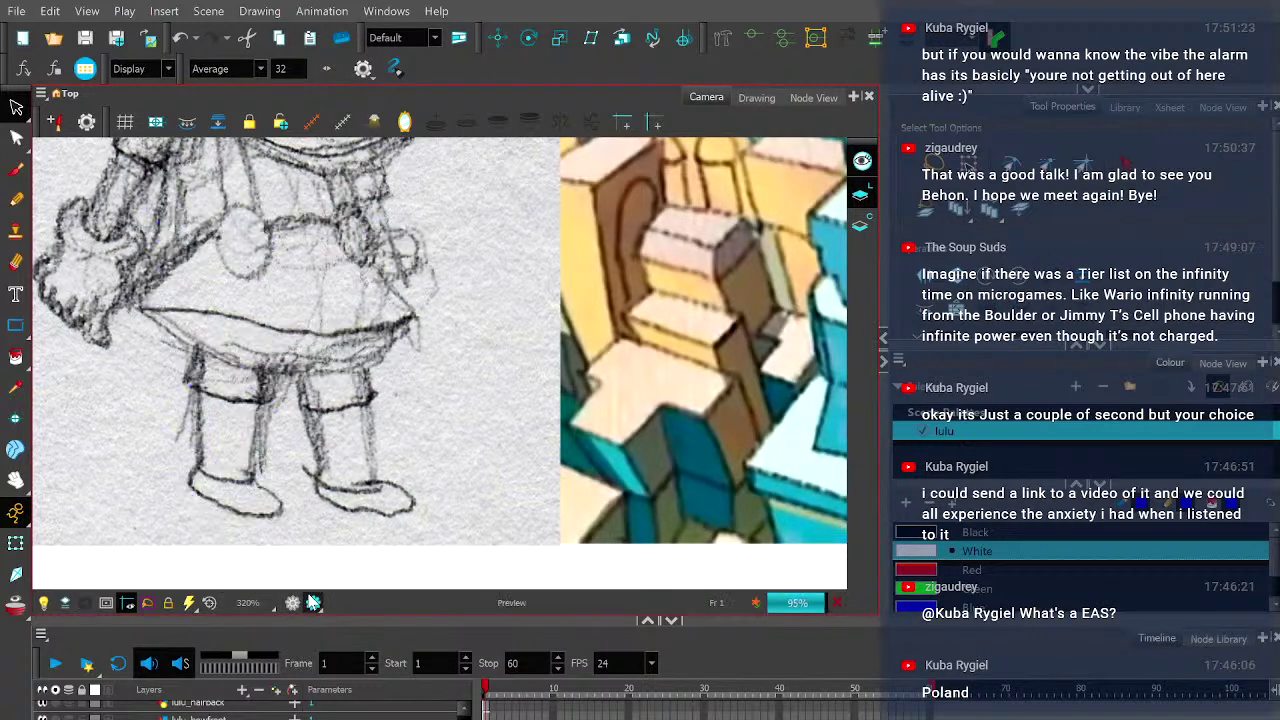
click(295, 603)
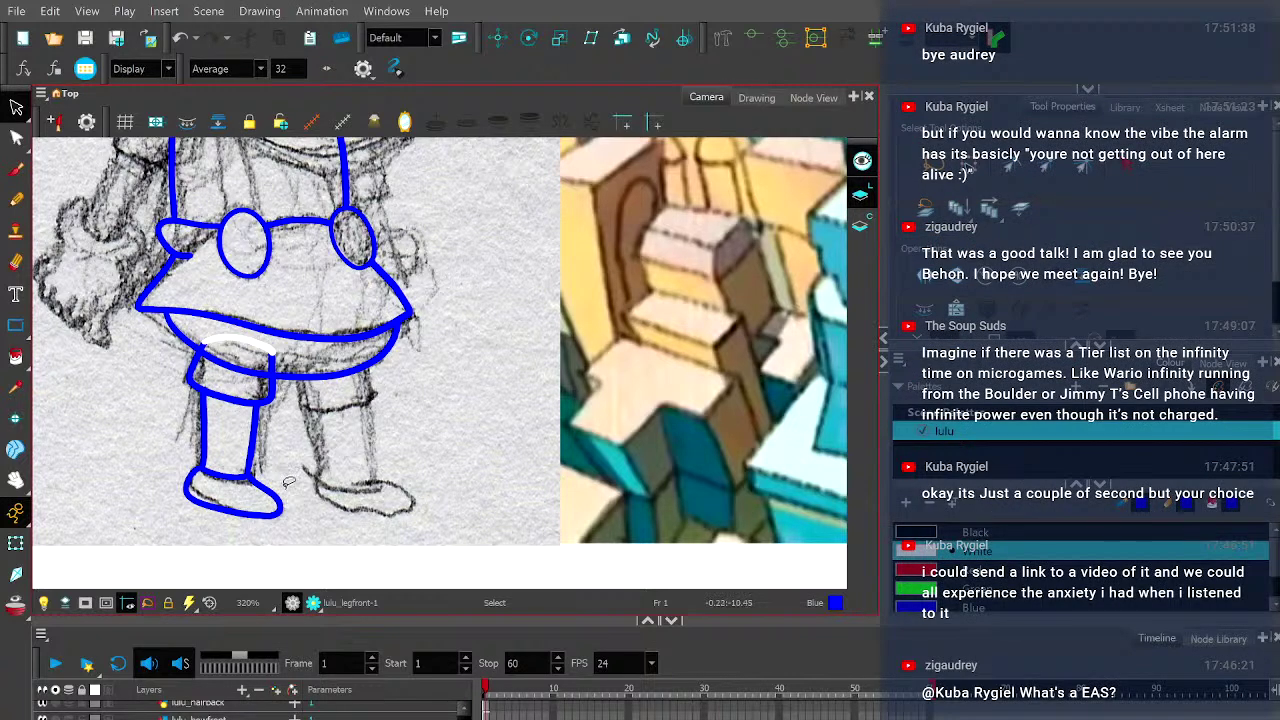
- Add a drawing layer named lulu_legback for the back leg
click(246, 704)
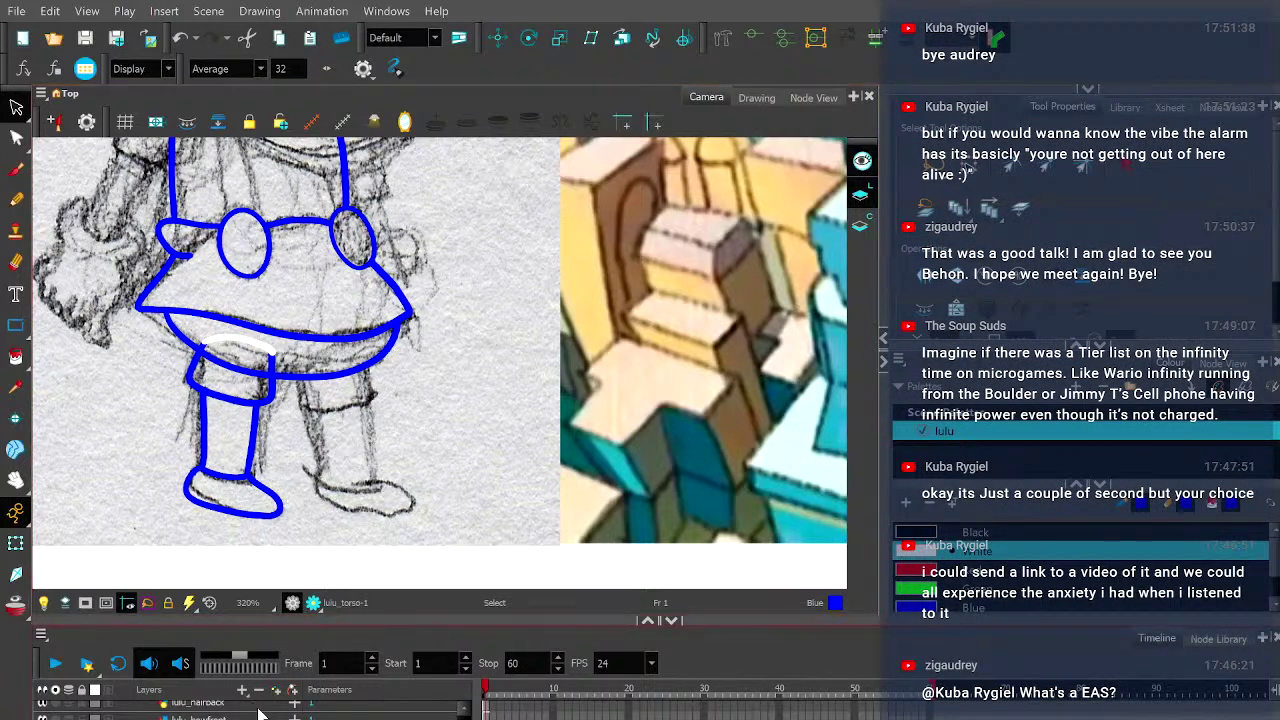
scroll(262, 714, down, 1)
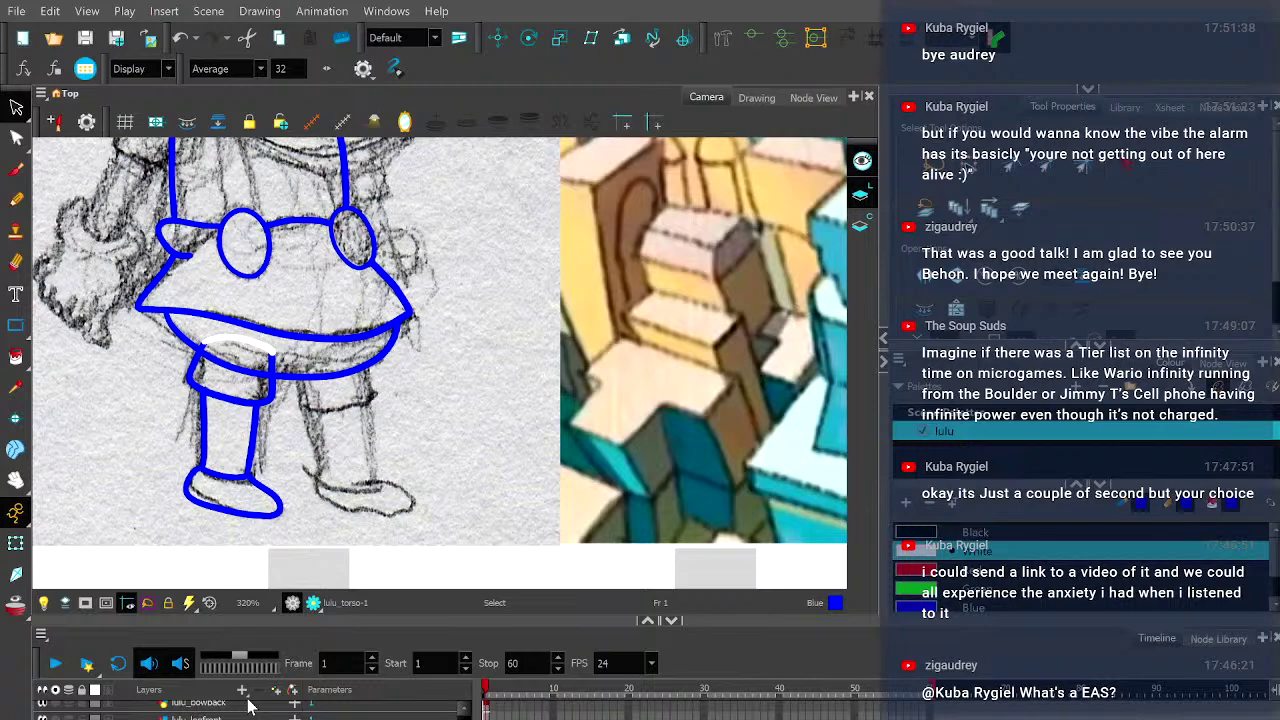
click(575, 445)
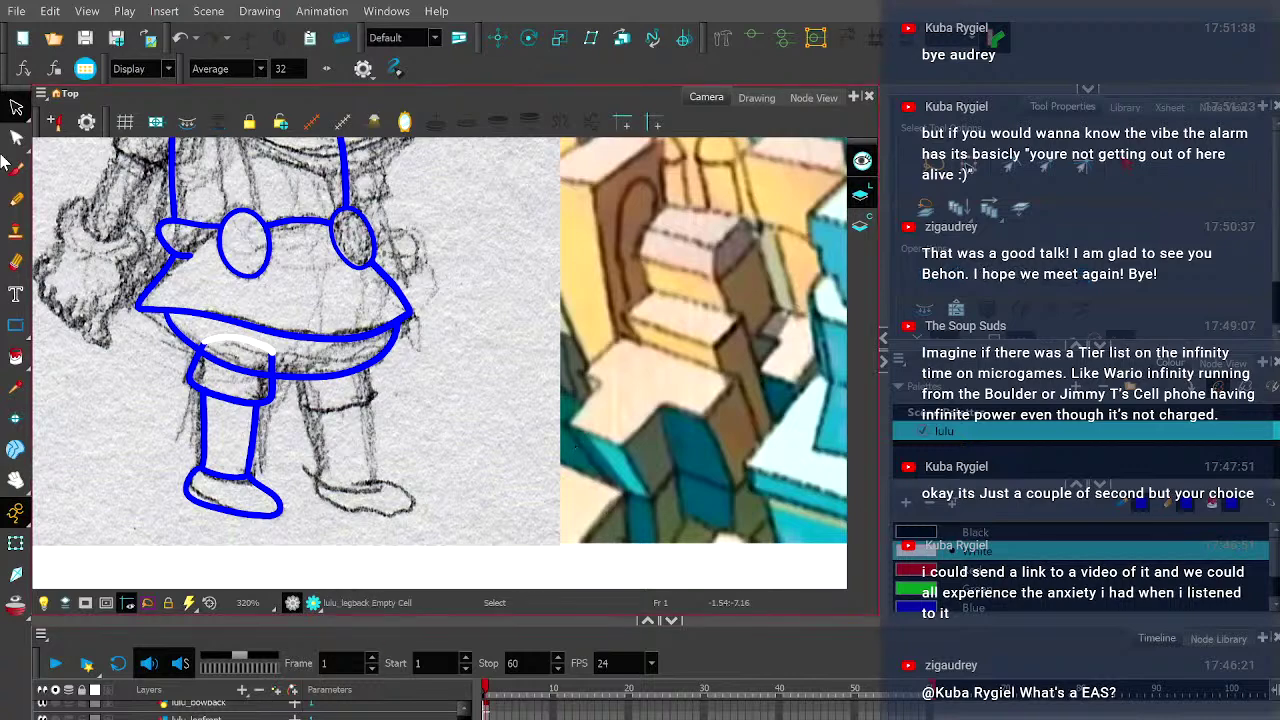
- Trace the back leg's bloomer cuff as a closed outline with the Pencil tool, undoing an unsatisfactory stroke
click(17, 202)
scroll(287, 395, up, 4)
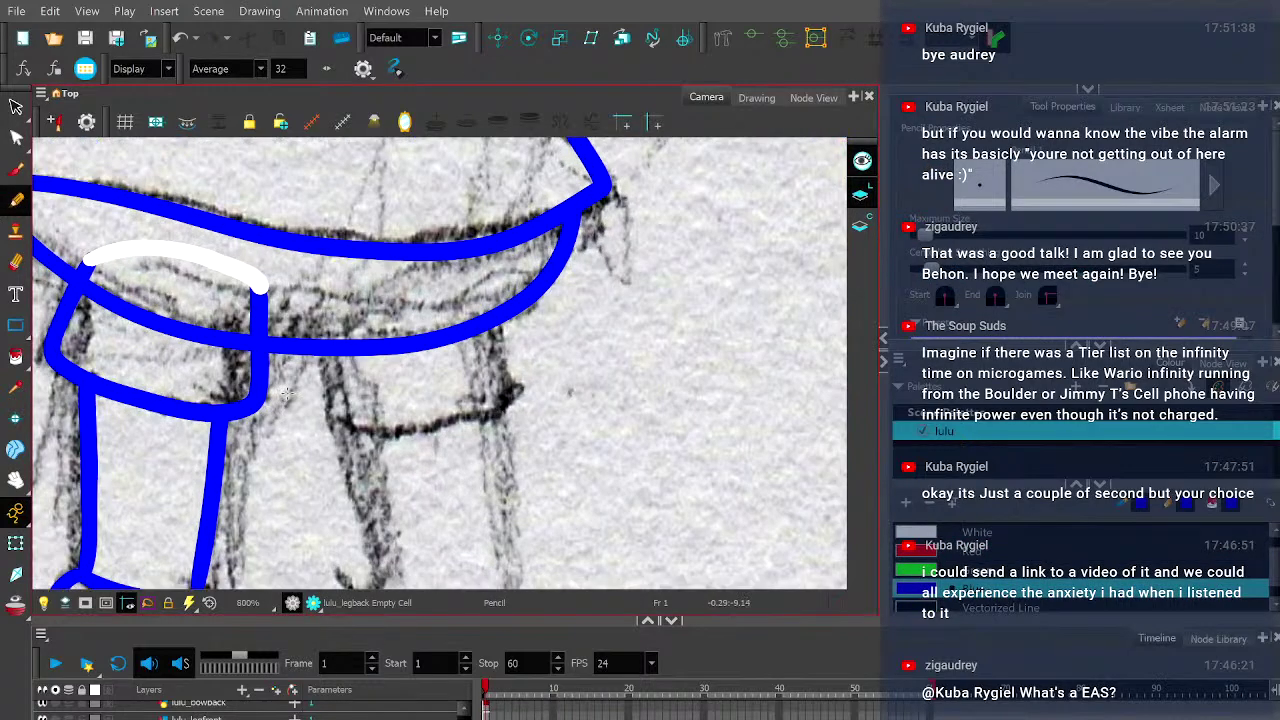
drag(287, 395, 427, 425)
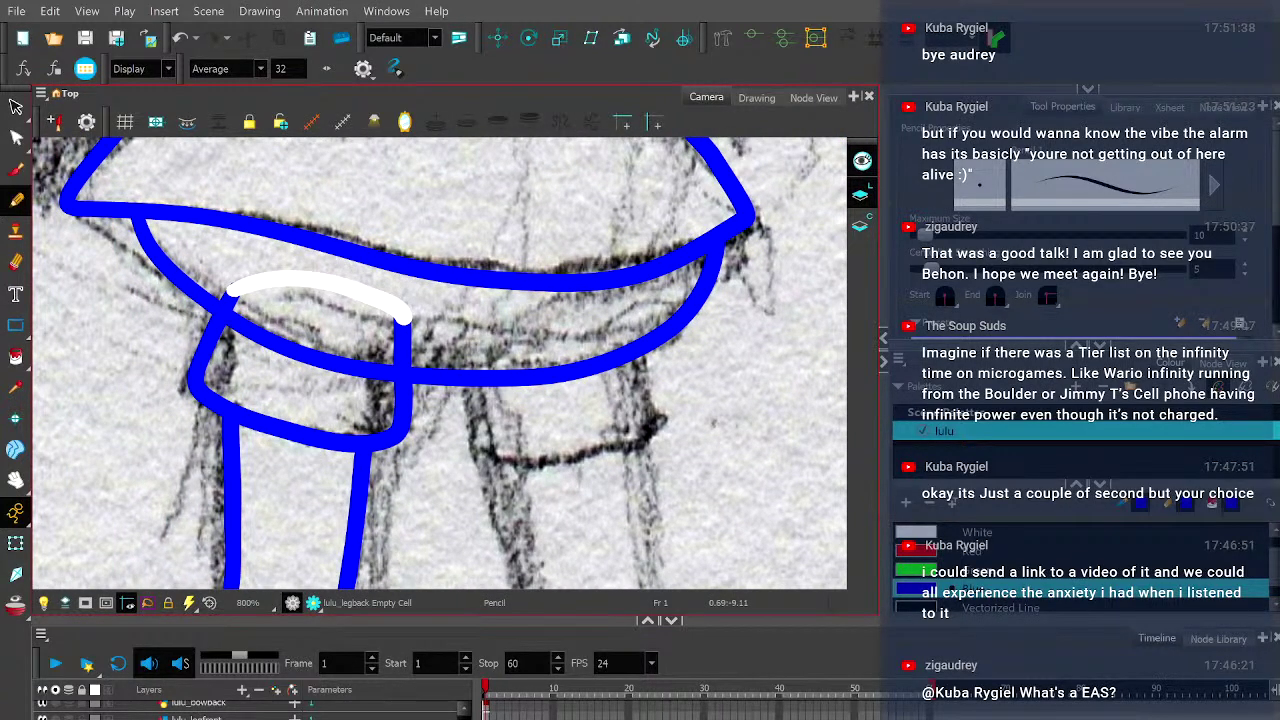
drag(470, 320, 486, 460)
key(ctrl+z)
mouse_move(470, 324)
mouse_down()
mouse_move(468, 445)
mouse_move(480, 457)
mouse_move(594, 450)
mouse_move(659, 419)
mouse_move(642, 355)
mouse_move(595, 312)
mouse_move(466, 342)
mouse_up()
- Trace the back leg's sides, curved ankle line and shoe outline below the cuff, undoing unsatisfactory strokes
scroll(403, 318, down, 2)
mouse_move(470, 460)
mouse_down()
mouse_move(468, 338)
mouse_move(495, 344)
mouse_move(540, 474)
mouse_move(535, 505)
mouse_move(500, 340)
mouse_up()
scroll(494, 344, up, 2)
drag(658, 510, 628, 320)
key(ctrl+z)
drag(658, 506, 630, 325)
mouse_move(657, 502)
mouse_down()
mouse_move(644, 372)
mouse_move(540, 386)
mouse_move(518, 376)
mouse_move(640, 385)
mouse_move(650, 360)
mouse_move(540, 392)
mouse_move(520, 380)
mouse_move(598, 472)
mouse_move(740, 458)
mouse_move(700, 392)
mouse_move(641, 366)
mouse_up()
key(ctrl+z)
key(ctrl+z)
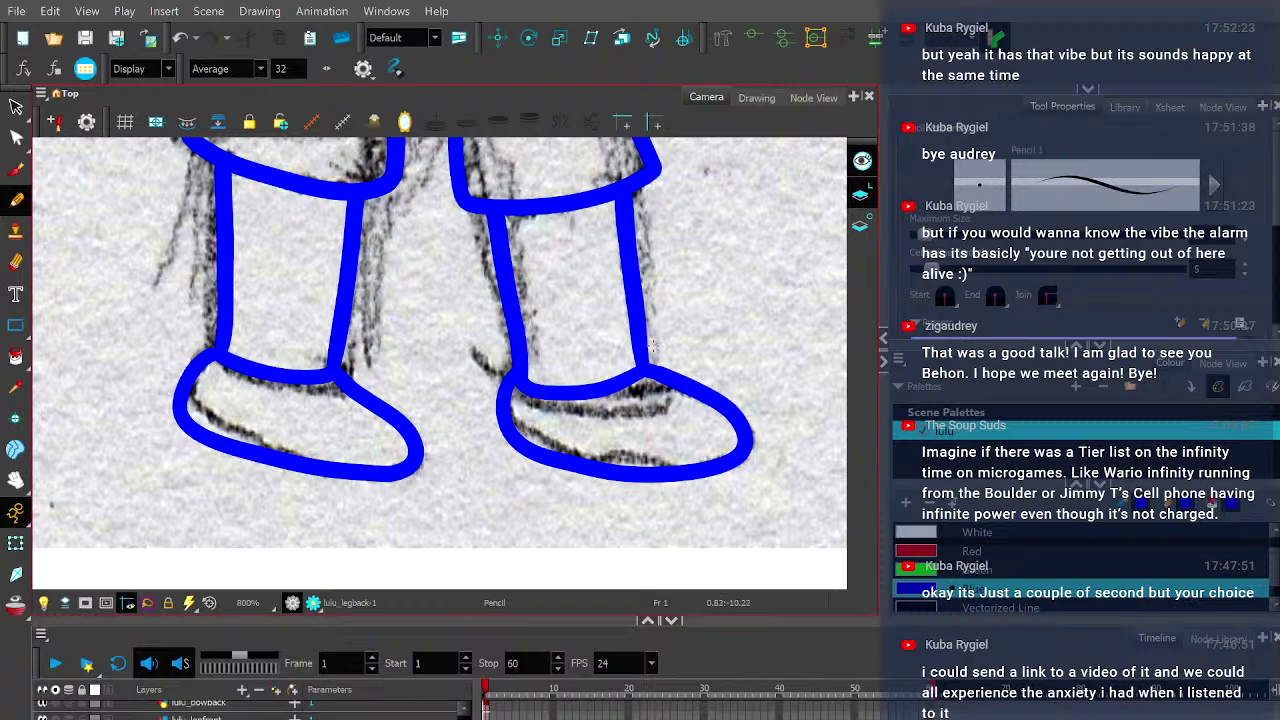
scroll(669, 354, down, 4)
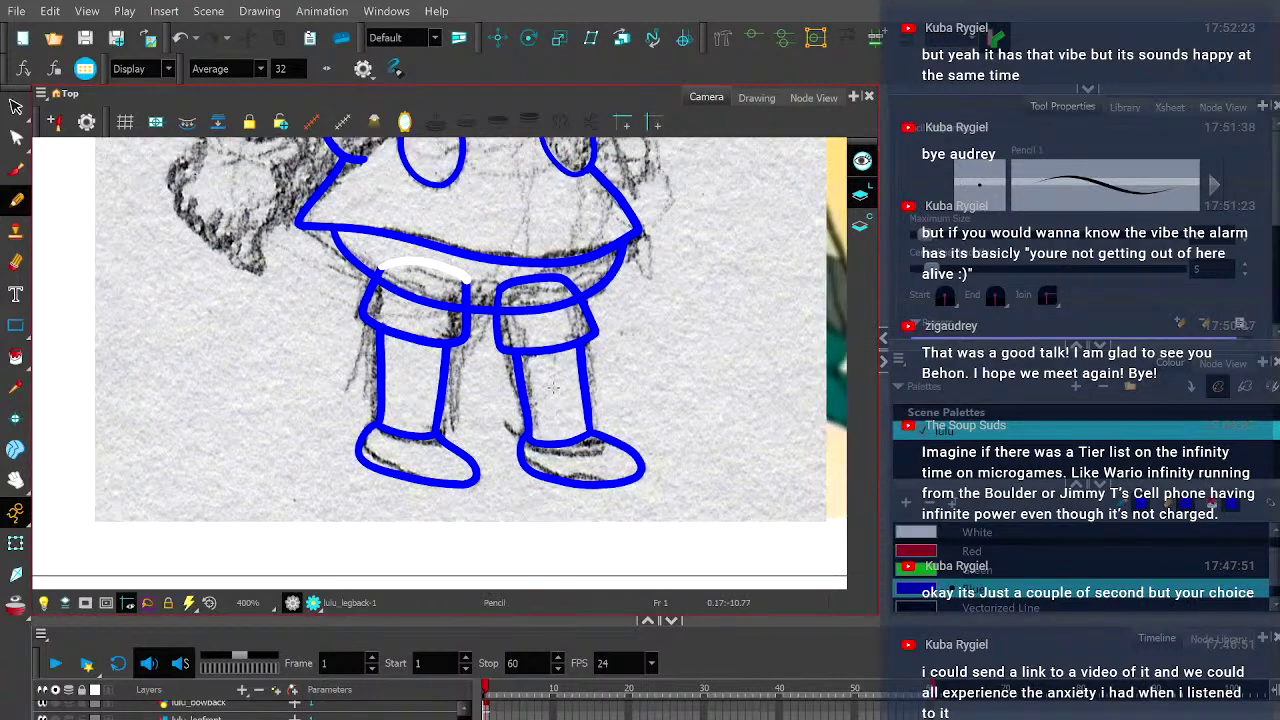